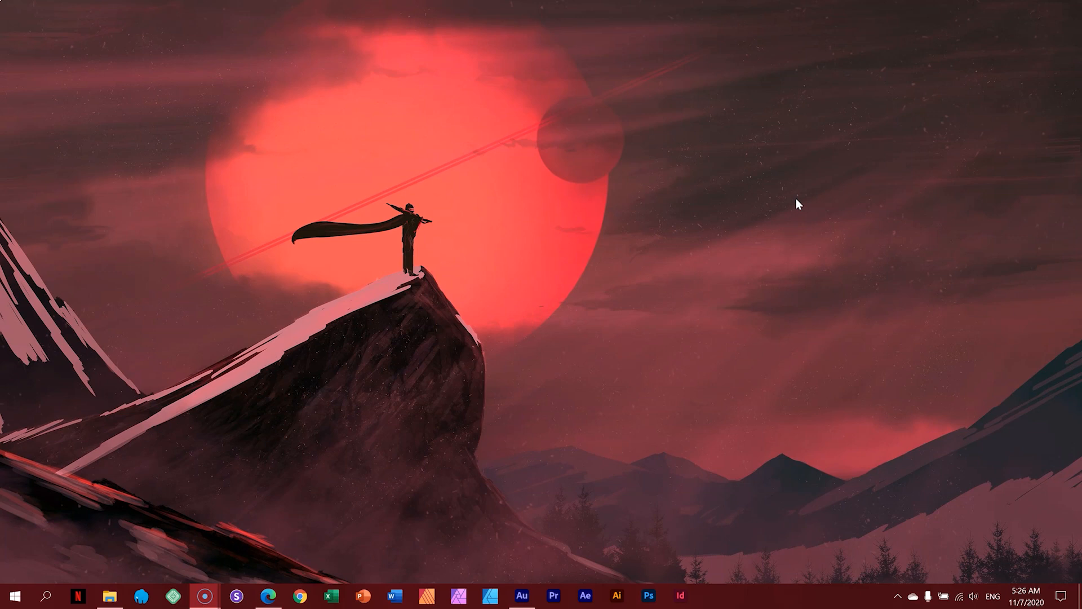
Step: Launch Edge showing the login page for the wp2020-1.thecosmiccafe.net WordPress site
left_click(270, 597)
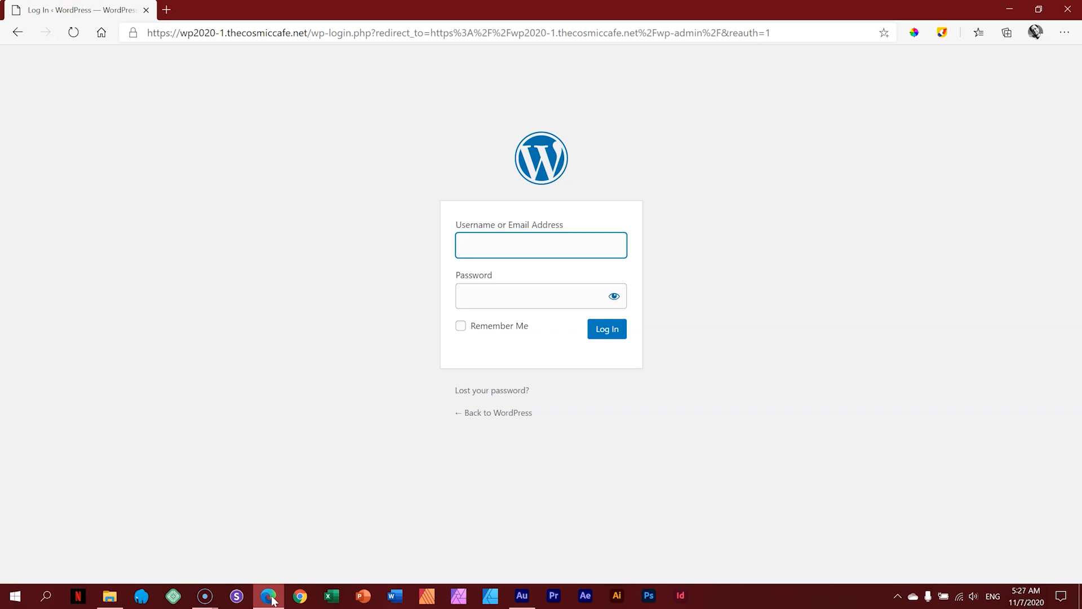
Step: Log in to the WordPress admin with the account username and password, declining to save the password
left_click(536, 231)
left_click(532, 247)
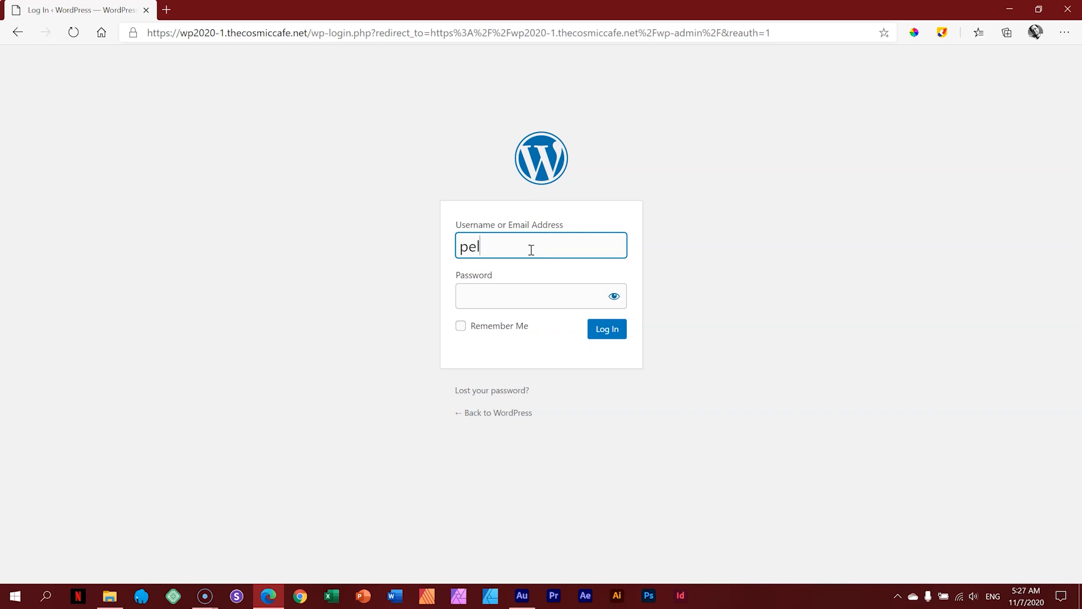
key("Tab")
type("••••")
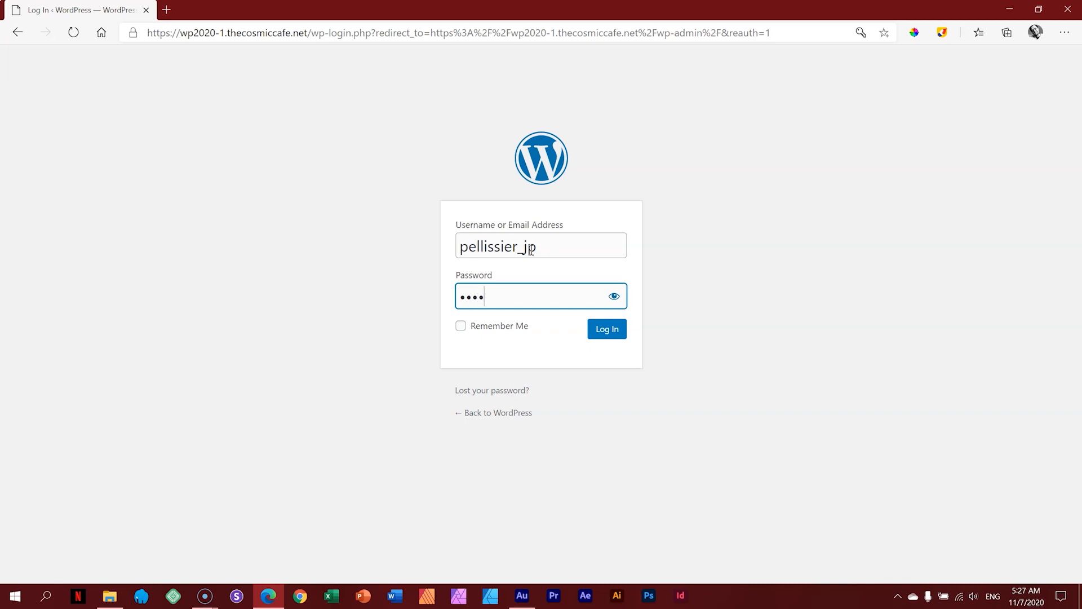
left_click(623, 332)
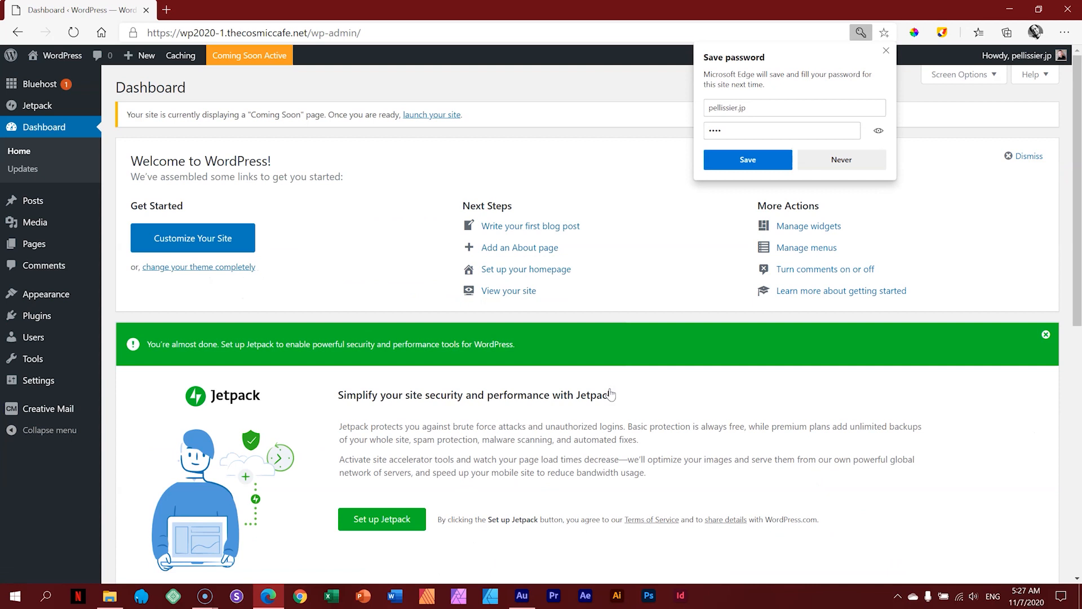
left_click(886, 51)
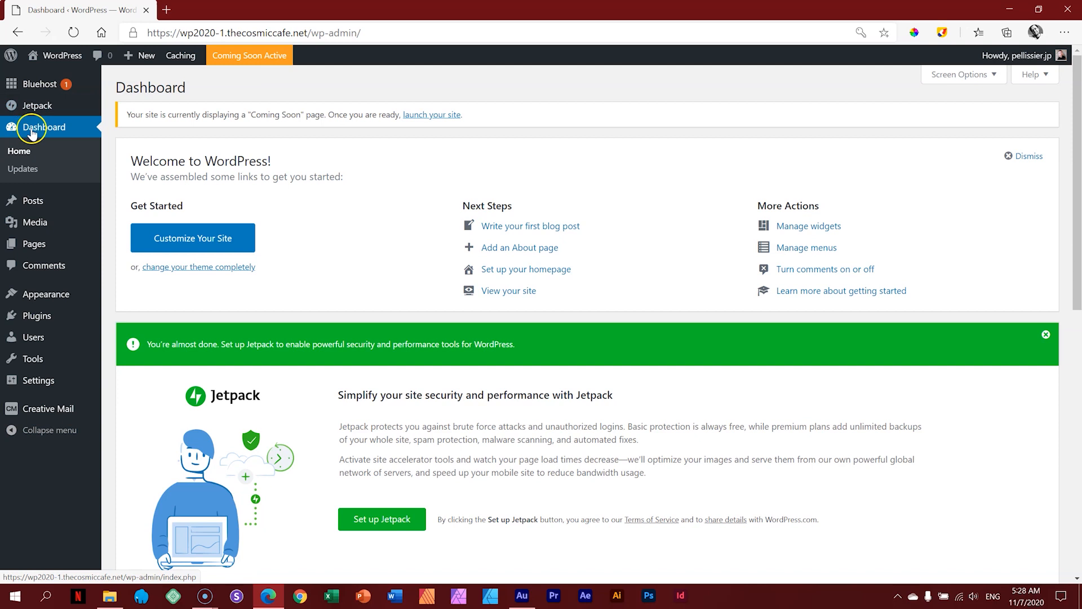
Step: Scroll the Dashboard and bring up the Visit Site option under the admin-bar site name
scroll(620, 186, "down", 10)
scroll(777, 256, "up", 10)
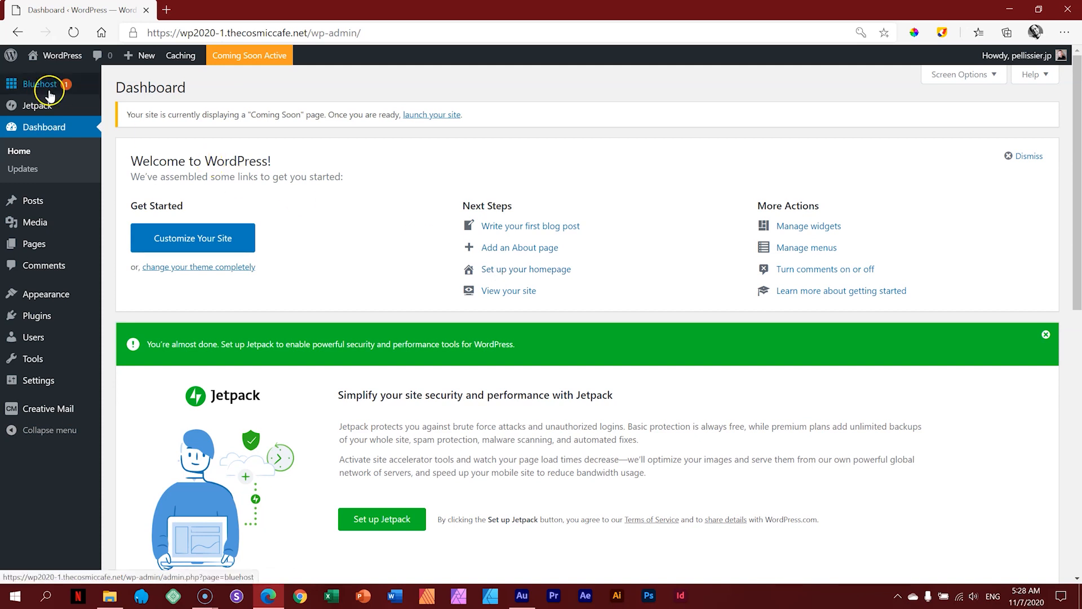
mouse_move(41, 91)
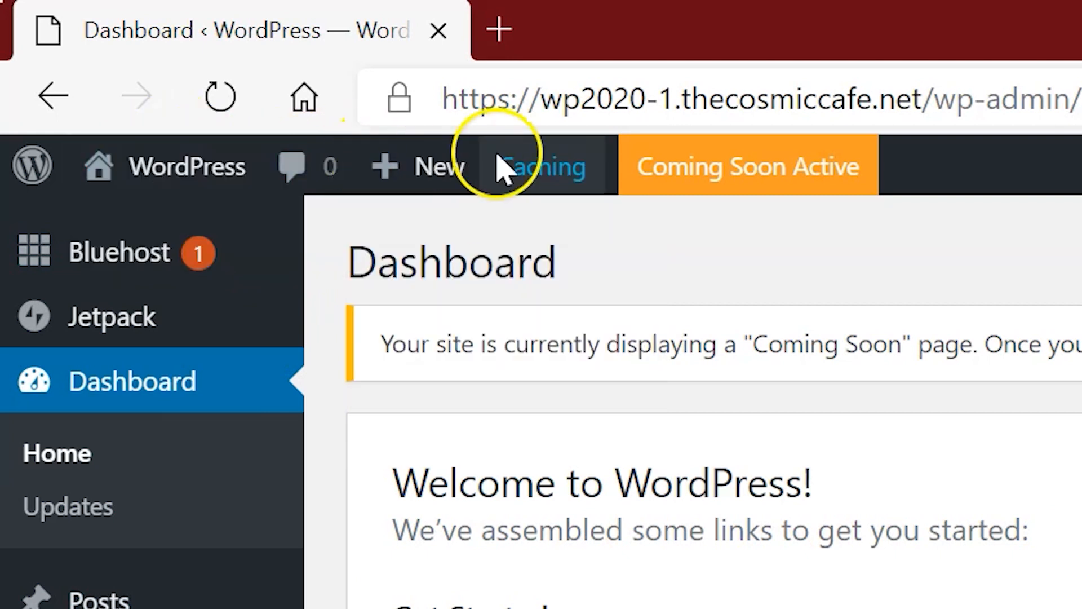
mouse_move(87, 176)
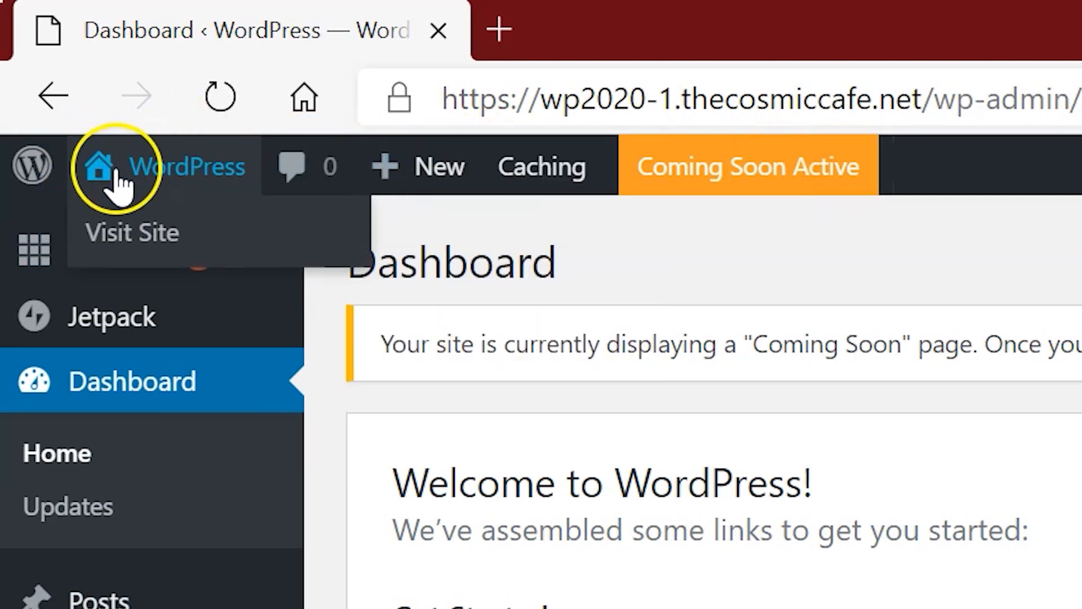
left_click(129, 242)
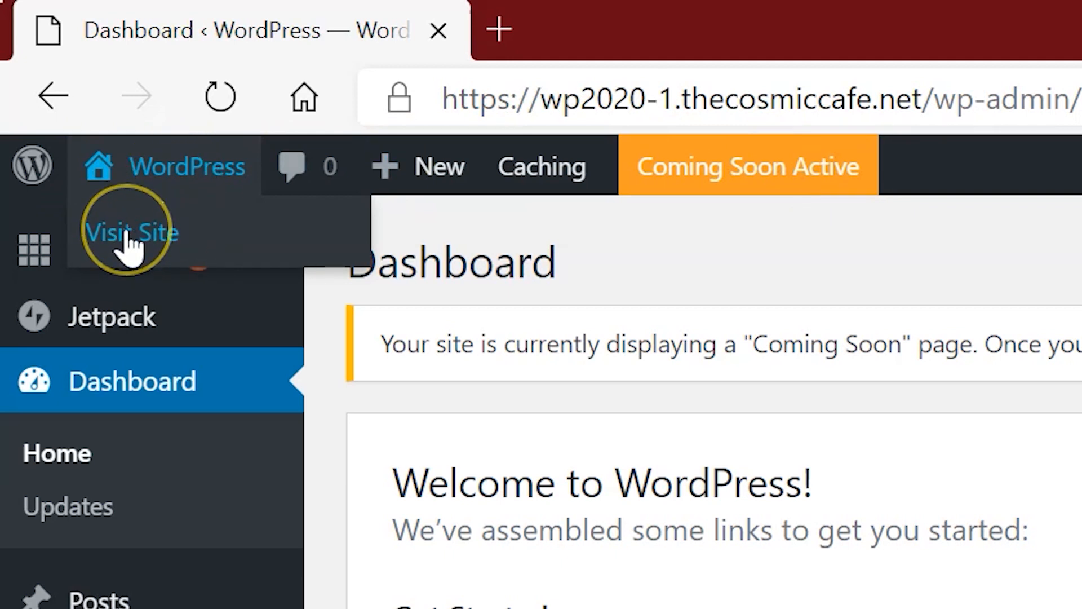
left_click(129, 242)
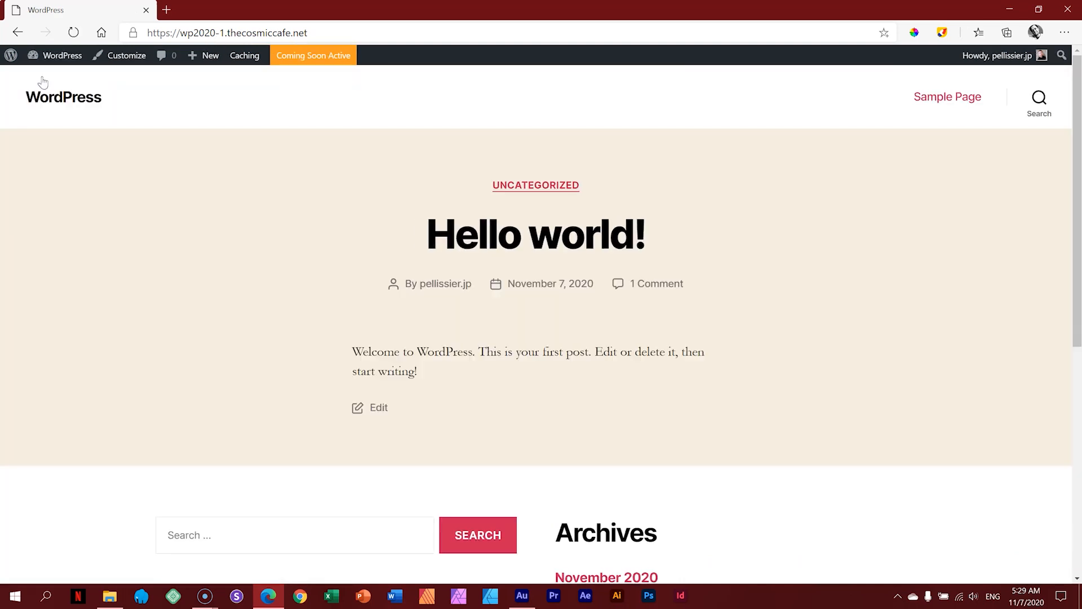
left_click_drag(319, 33, 141, 38)
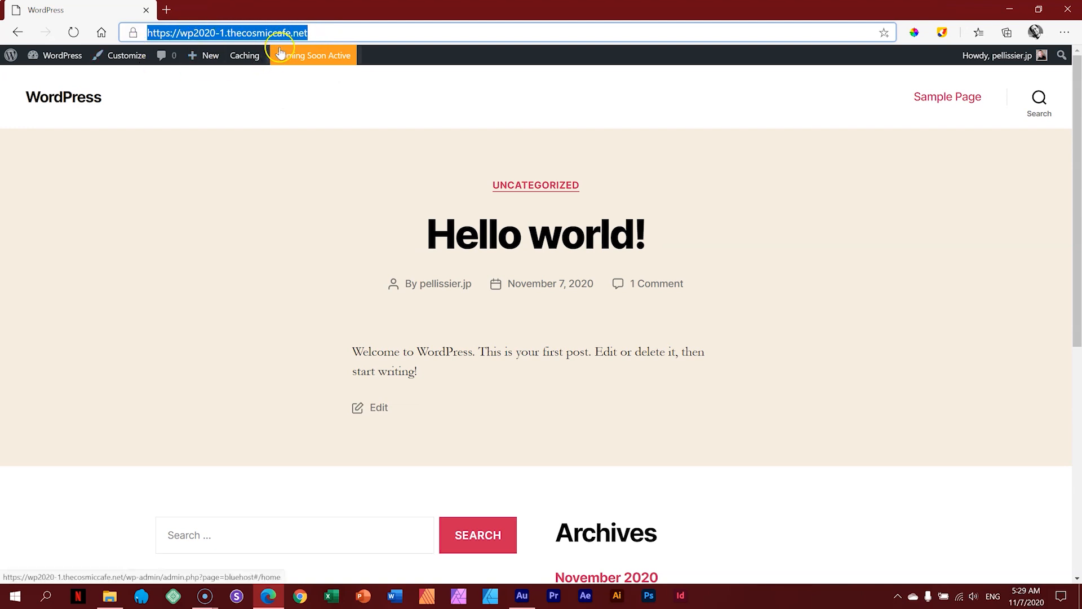
scroll(962, 280, "down", 5)
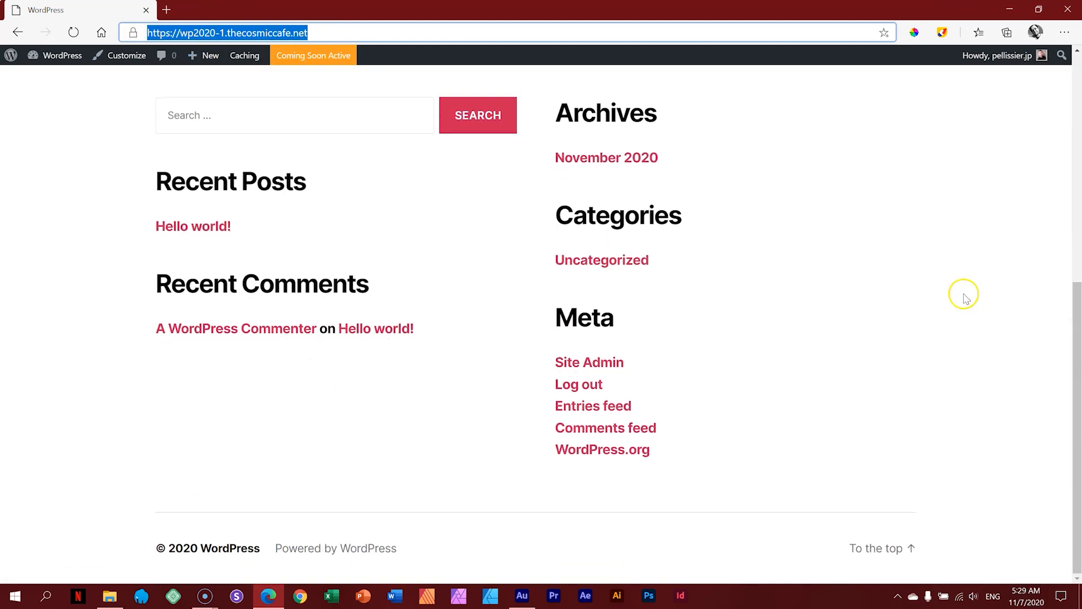
scroll(963, 291, "up", 5)
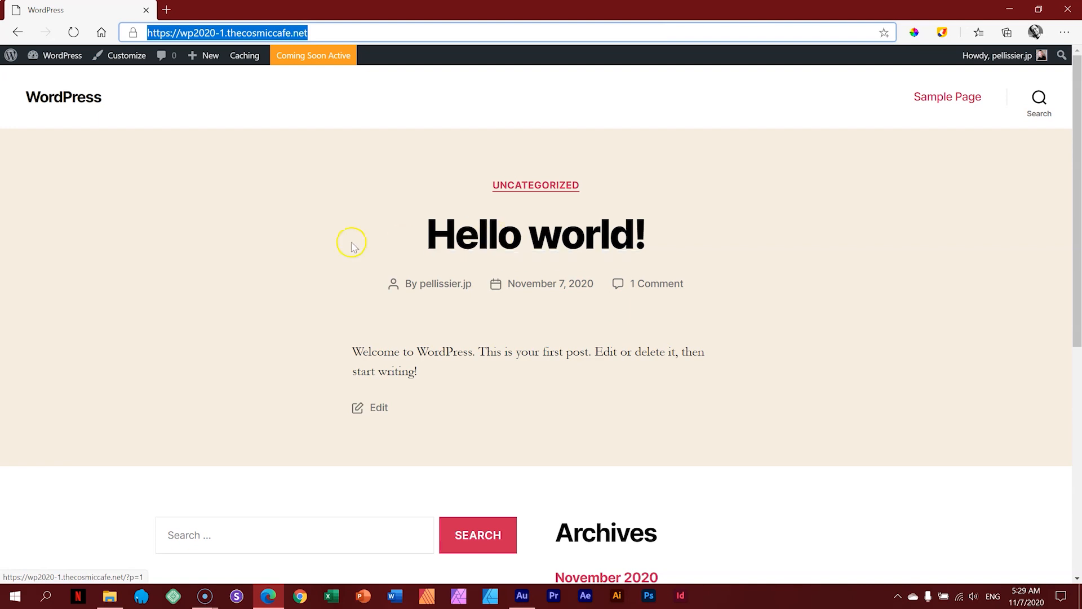
mouse_move(60, 58)
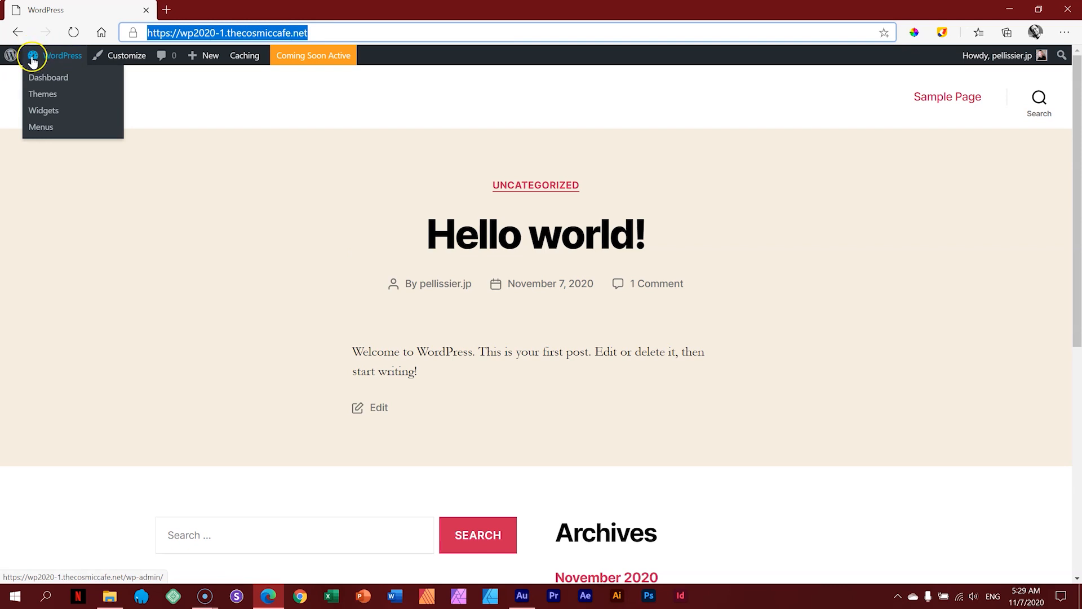
left_click(49, 79)
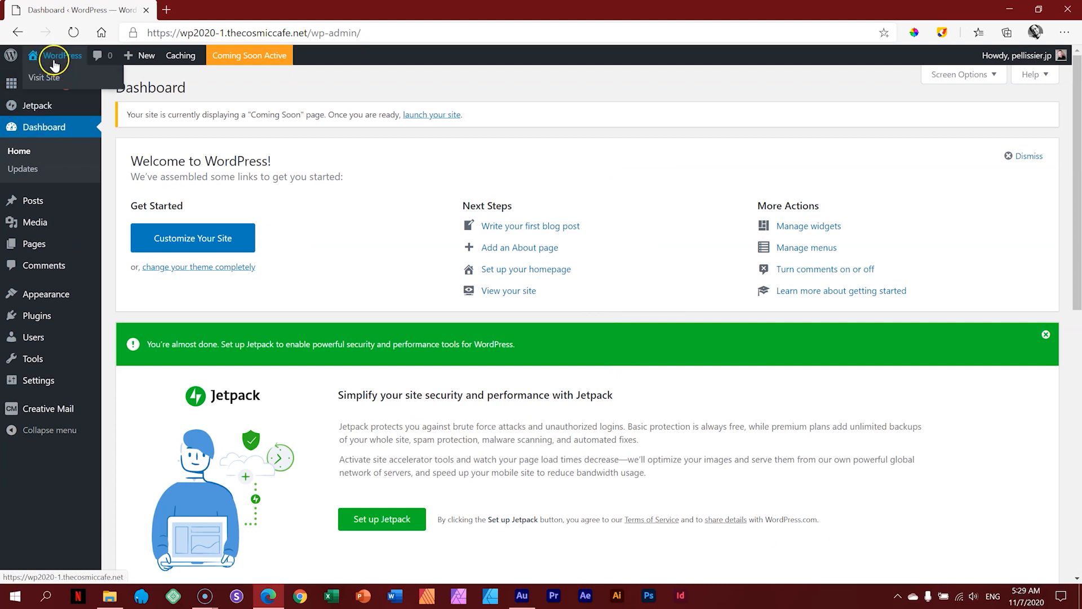
left_click(48, 79)
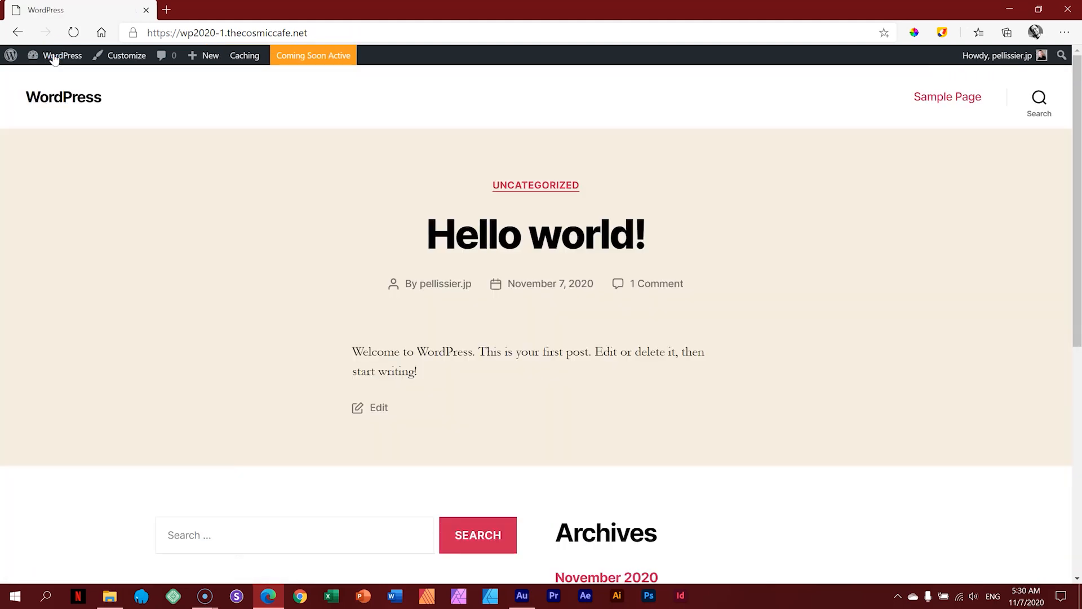
left_click(54, 59)
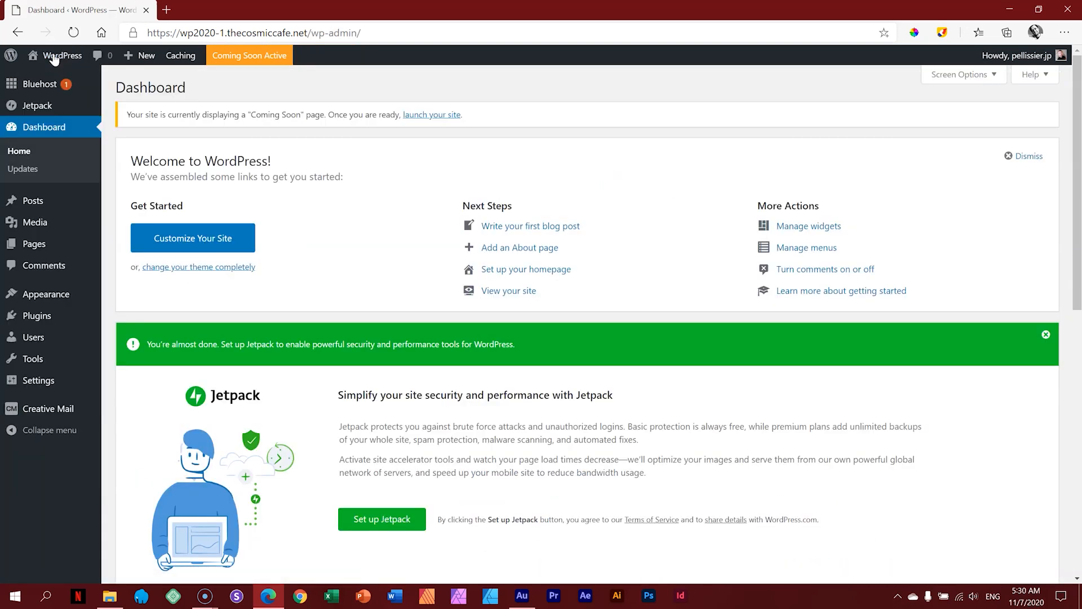
mouse_move(53, 61)
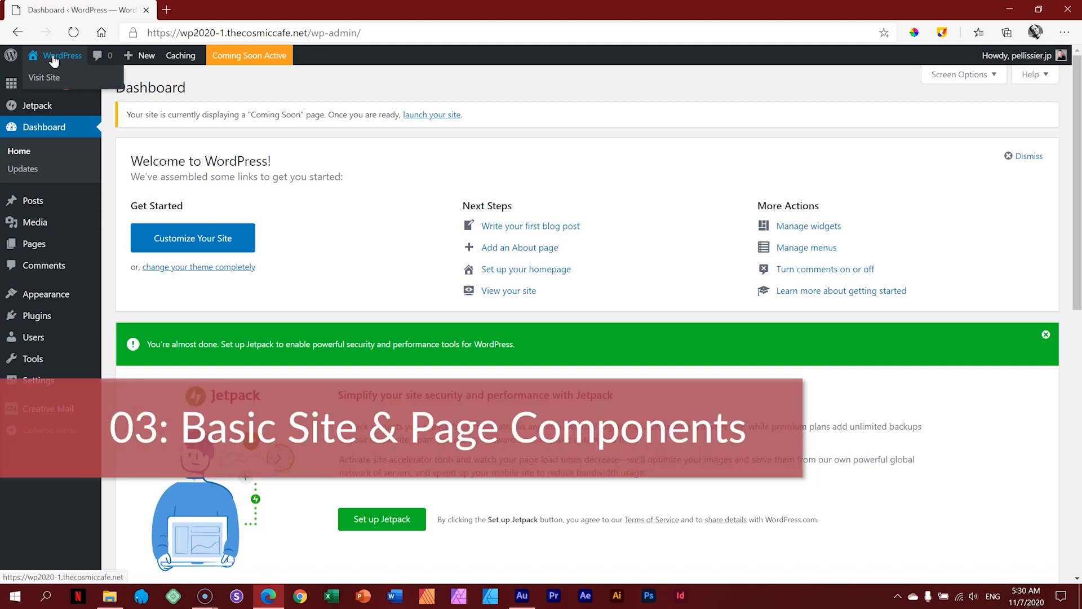
Step: Go to the live site front page and enable the screen annotation tools, moving their palette lower
left_click(54, 60)
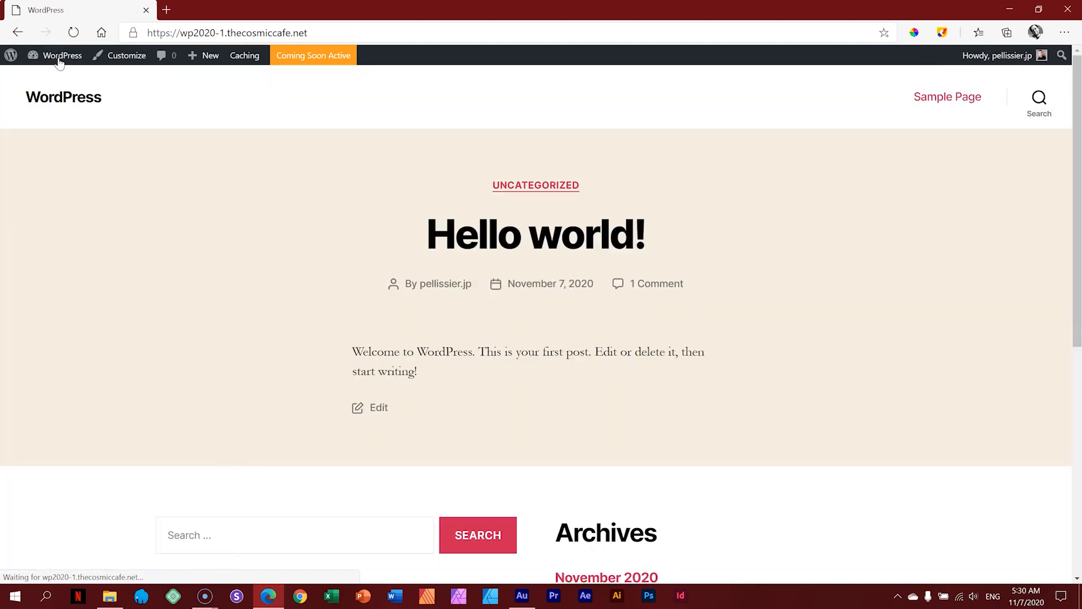
left_click(942, 33)
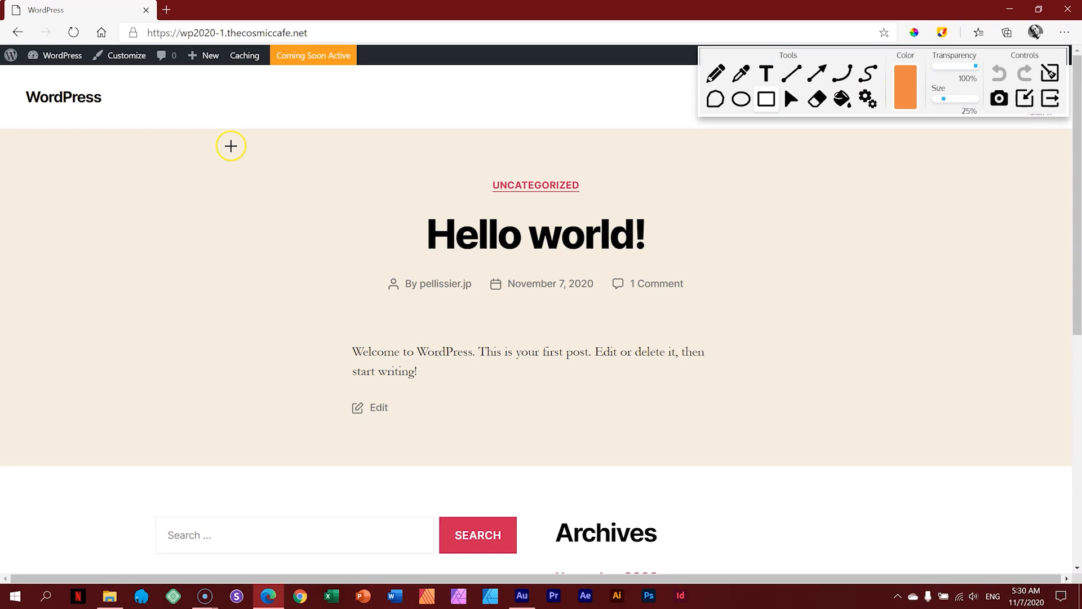
left_click_drag(864, 51, 855, 335)
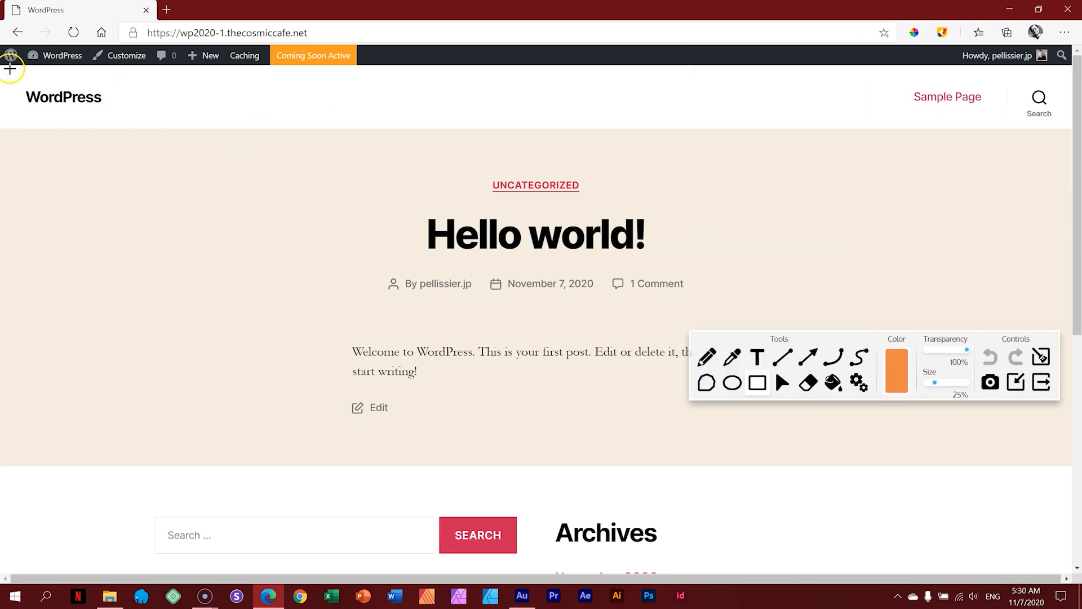
Step: Outline the header, Sample Page link, post content and lower widget area in orange, then clear them
mouse_move(8, 66)
left_mouse_down()
mouse_move(55, 111)
mouse_move(986, 143)
mouse_move(1059, 130)
left_mouse_up()
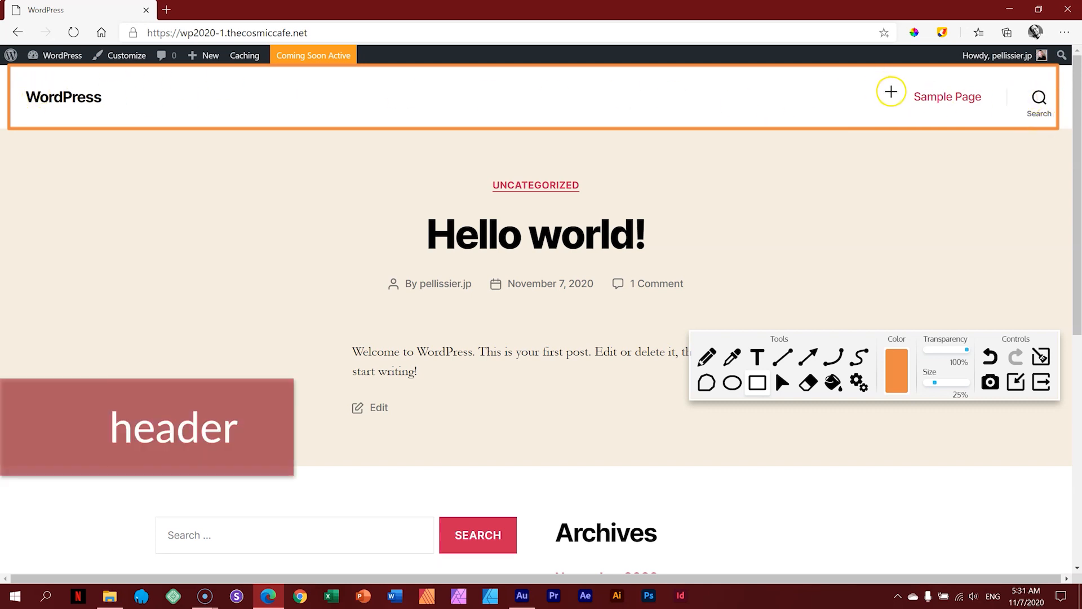
mouse_move(827, 77)
left_mouse_down()
mouse_move(906, 107)
mouse_move(1000, 114)
left_mouse_up()
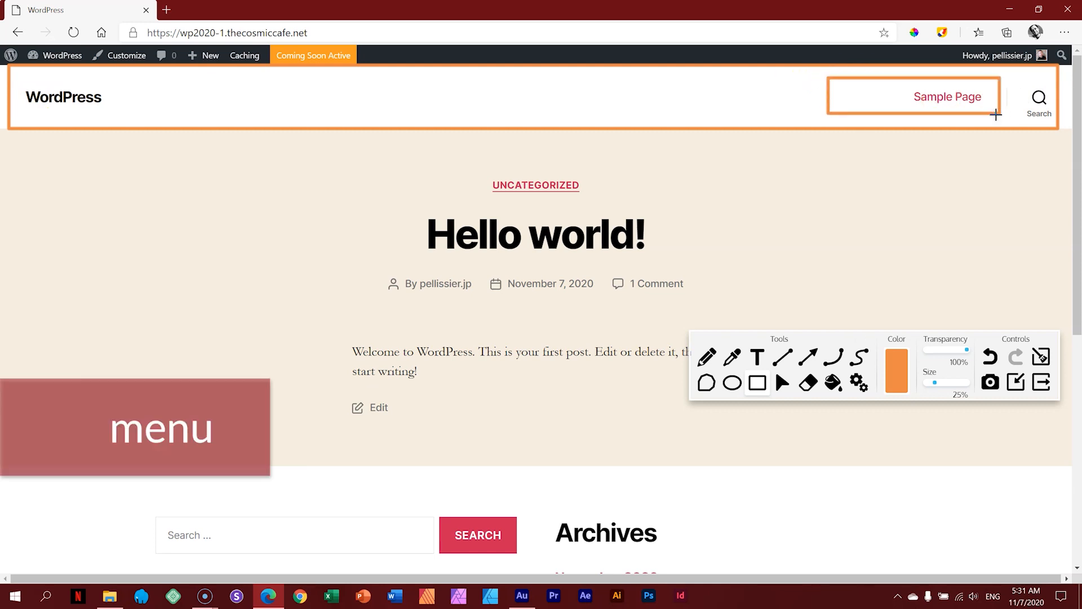
mouse_move(8, 129)
left_mouse_down()
mouse_move(58, 333)
mouse_move(619, 430)
mouse_move(986, 442)
mouse_move(1070, 464)
mouse_move(1058, 467)
left_mouse_up()
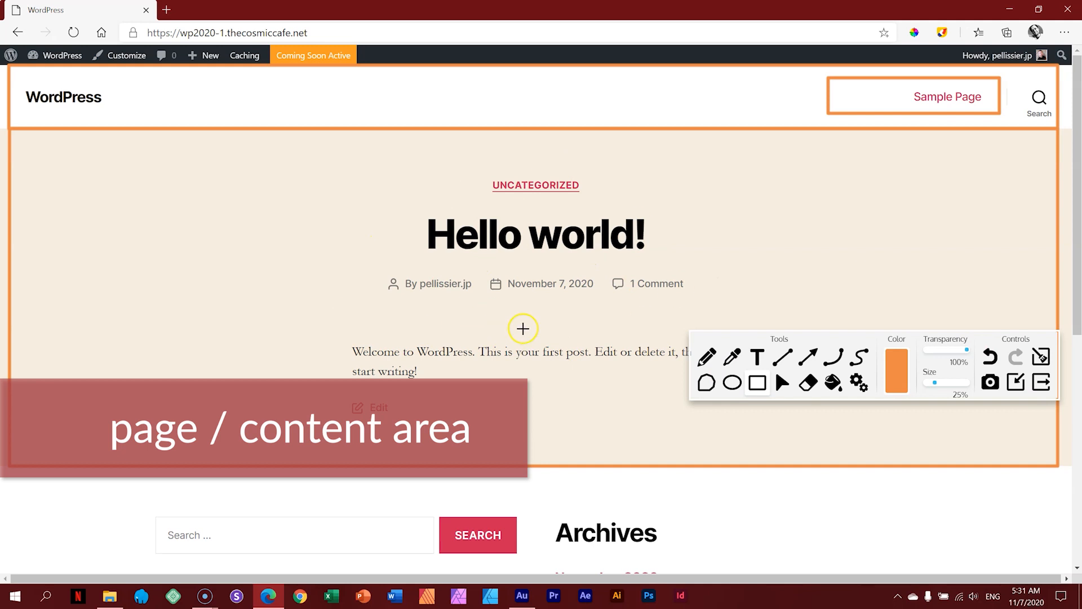
scroll(522, 326, "down", 3)
scroll(522, 328, "down", 3)
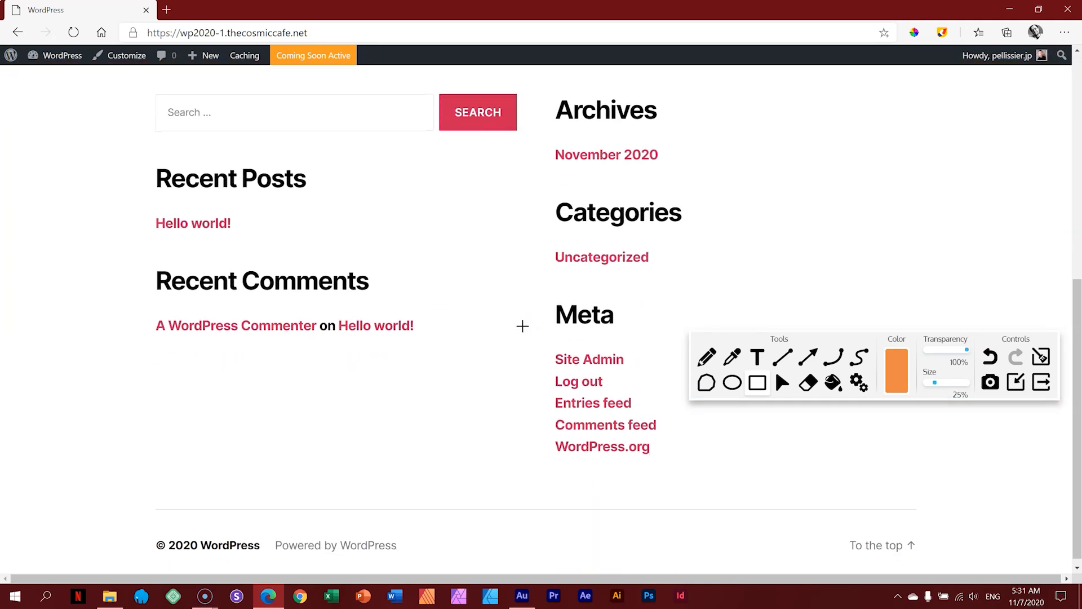
scroll(523, 326, "up", 1)
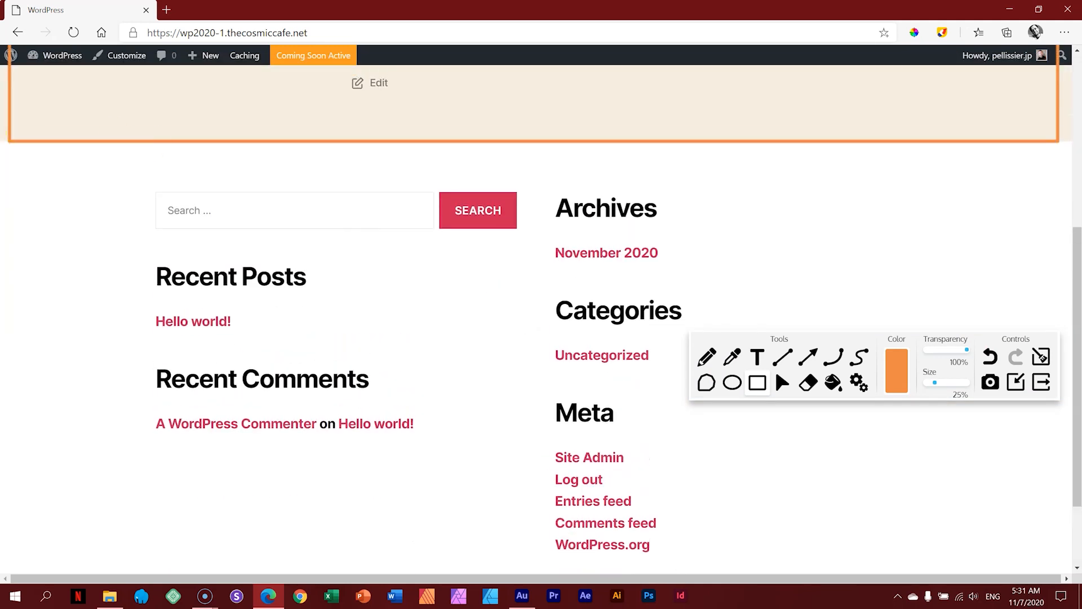
left_click_drag(10, 146, 1057, 568)
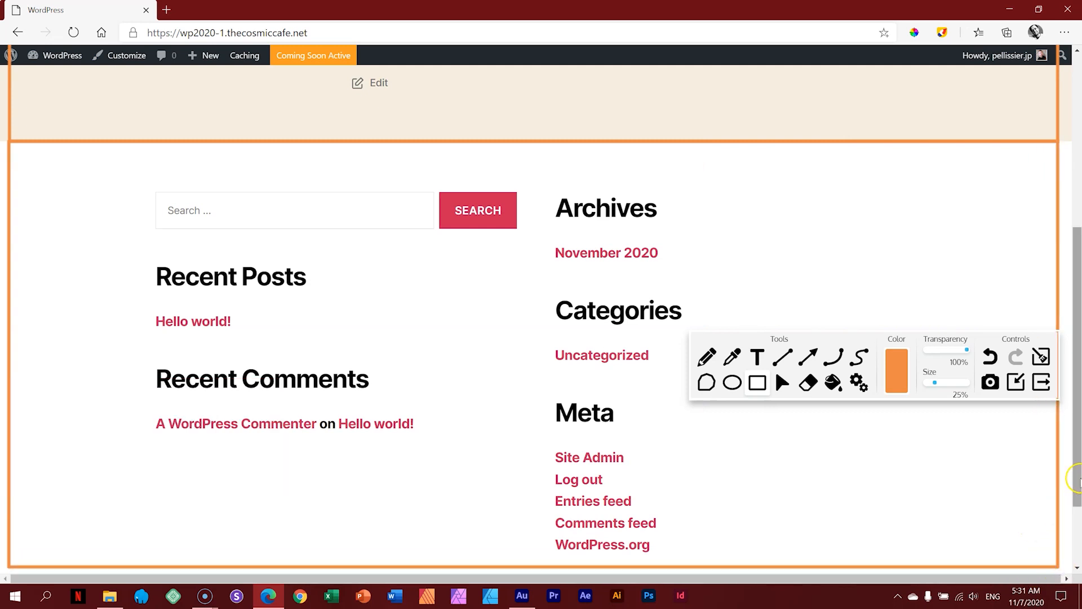
scroll(1077, 478, "up", 5)
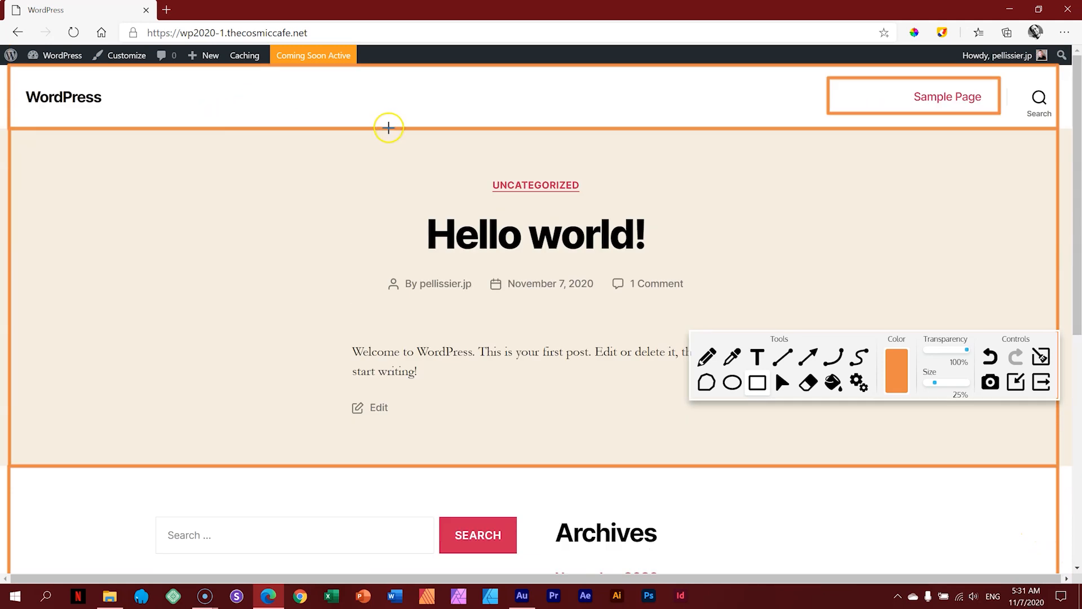
scroll(1076, 251, "down", 1)
left_click_drag(1077, 250, 1076, 223)
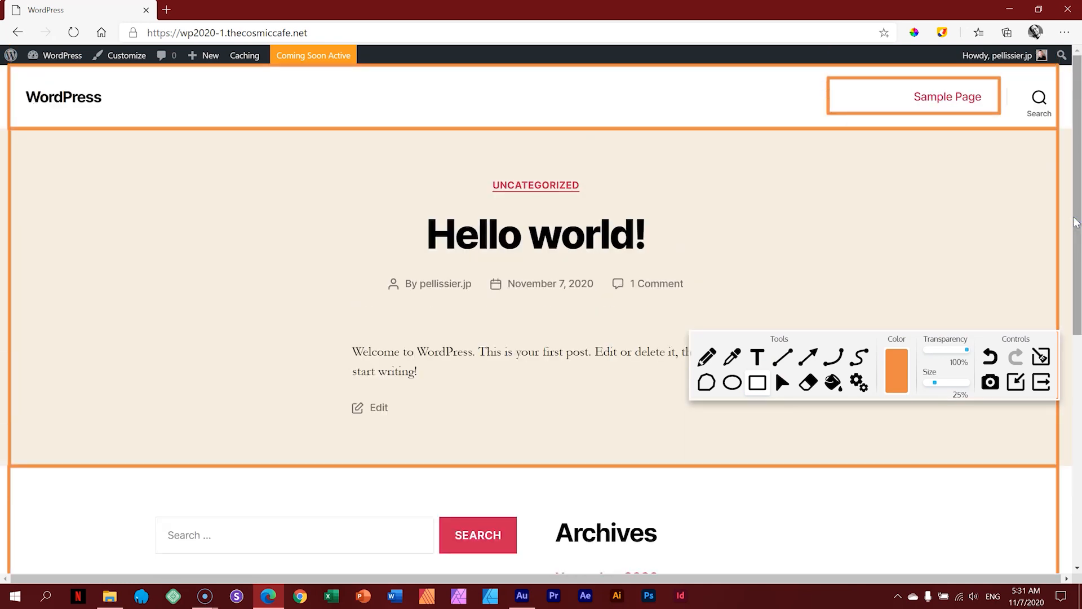
left_click(1042, 382)
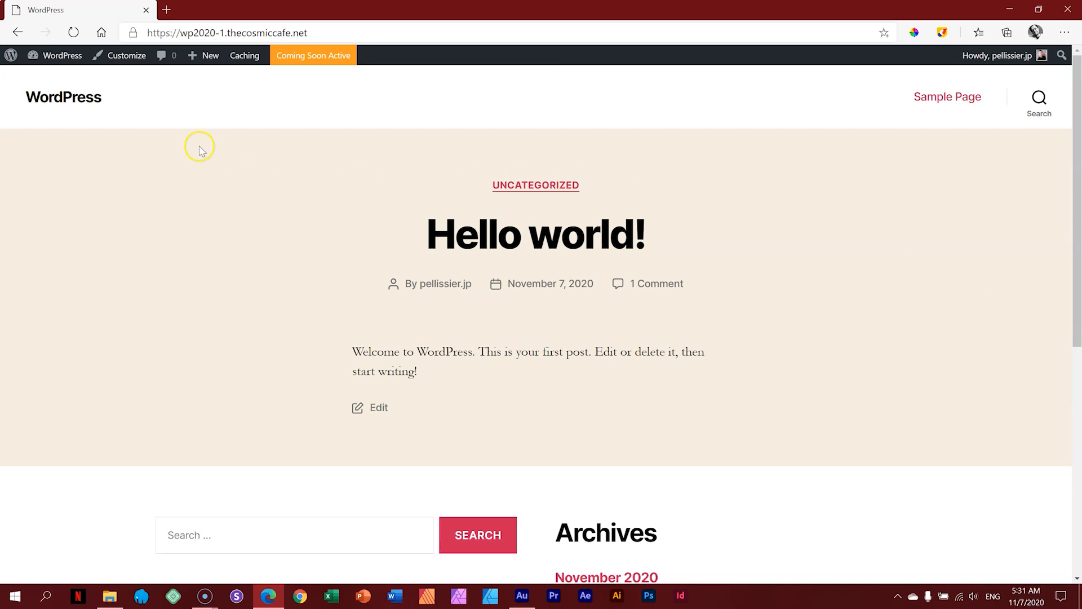
Step: Go back from the public front page to the site's admin Dashboard
left_click(65, 57)
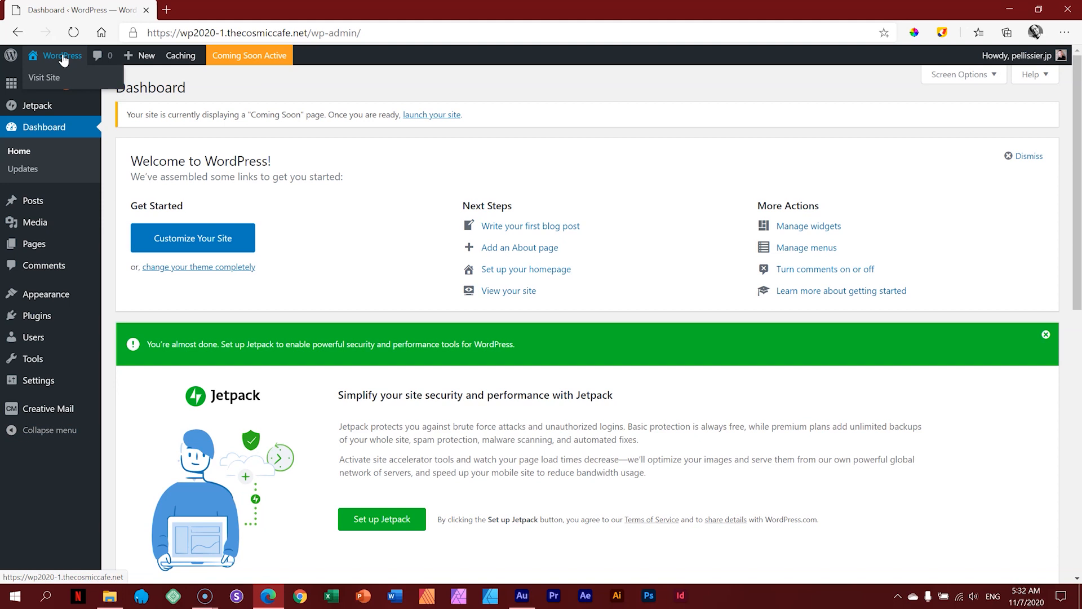
left_click(304, 89)
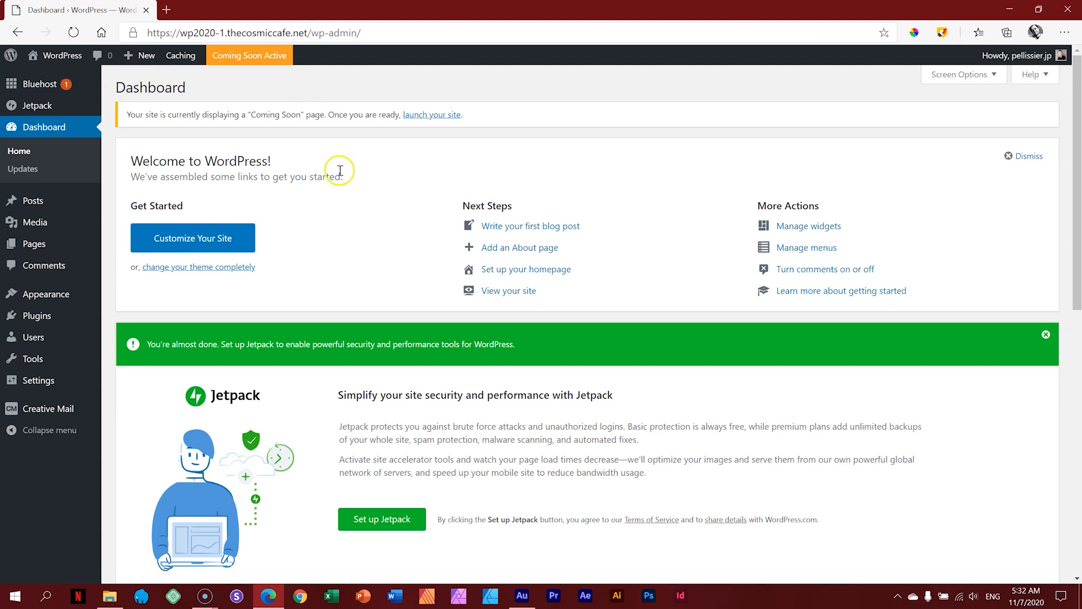
mouse_move(38, 206)
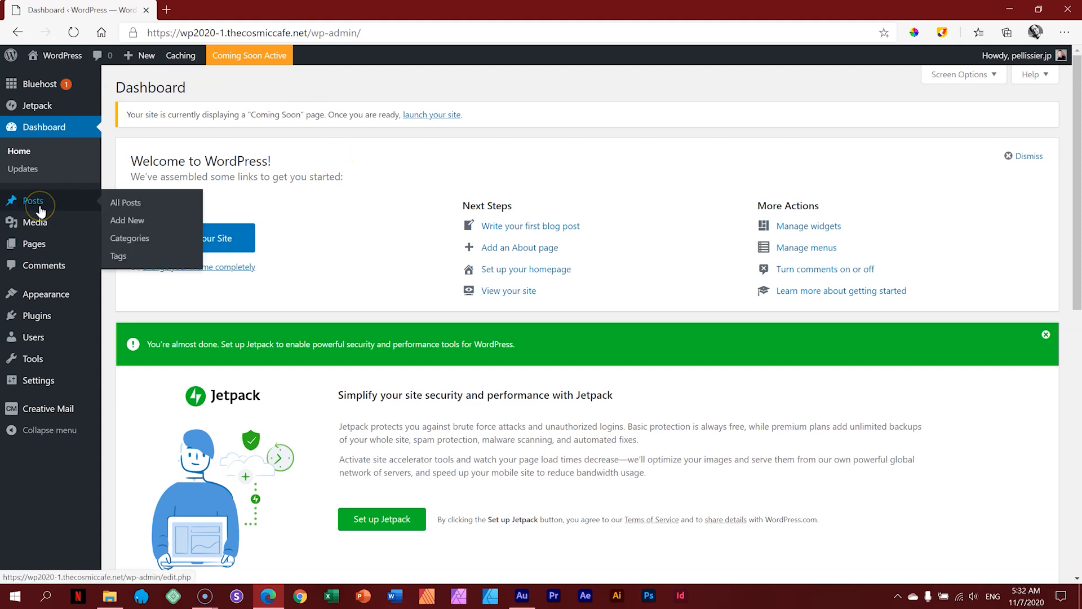
Step: Trash and permanently delete the Hello world! post, then bring up the Pages list
left_click(38, 204)
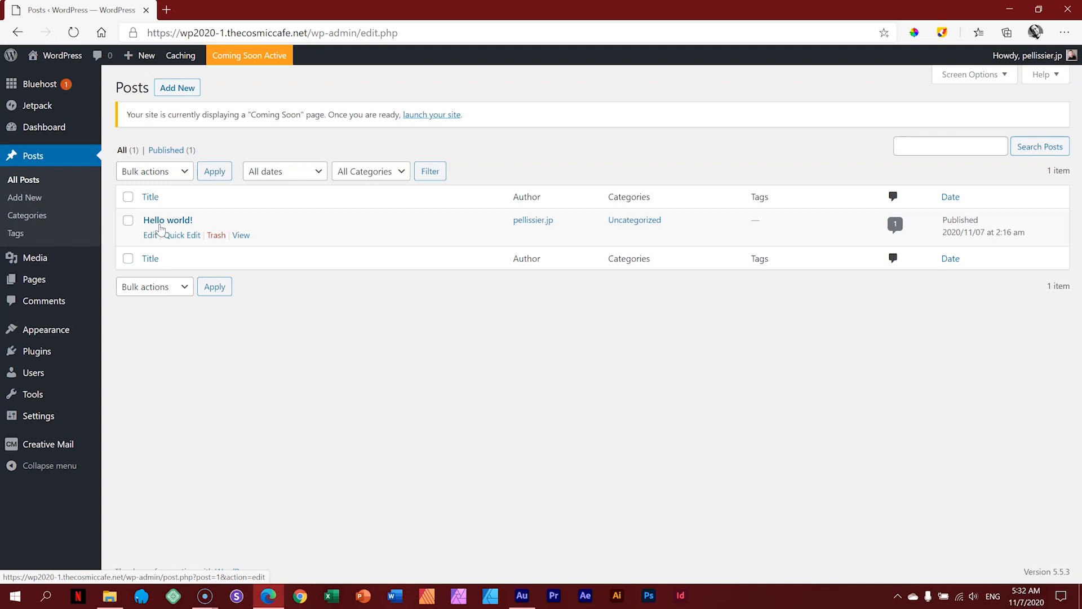
left_click(217, 235)
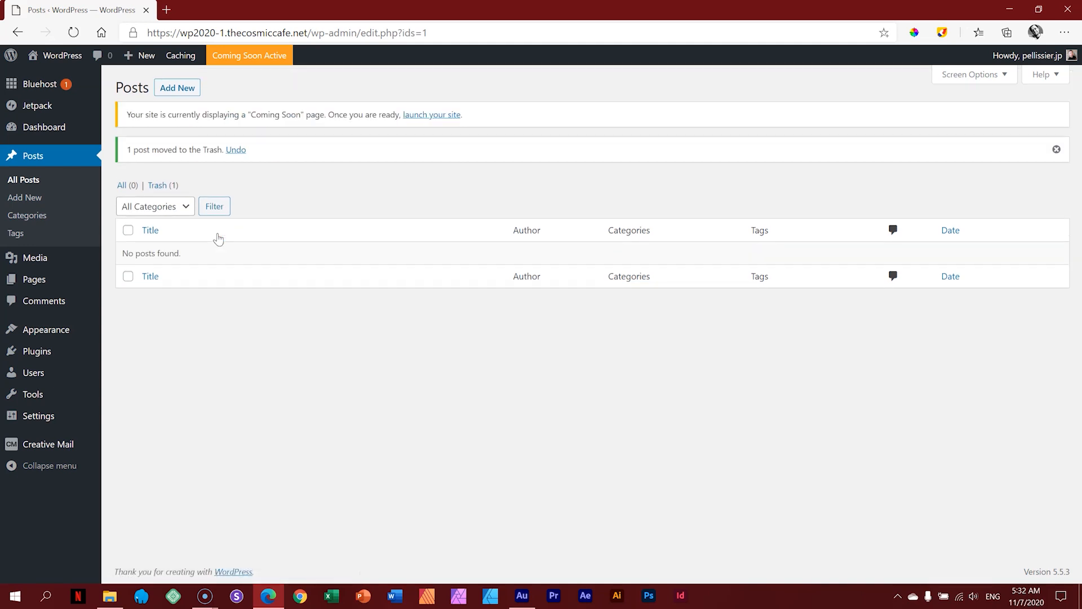
left_click(163, 186)
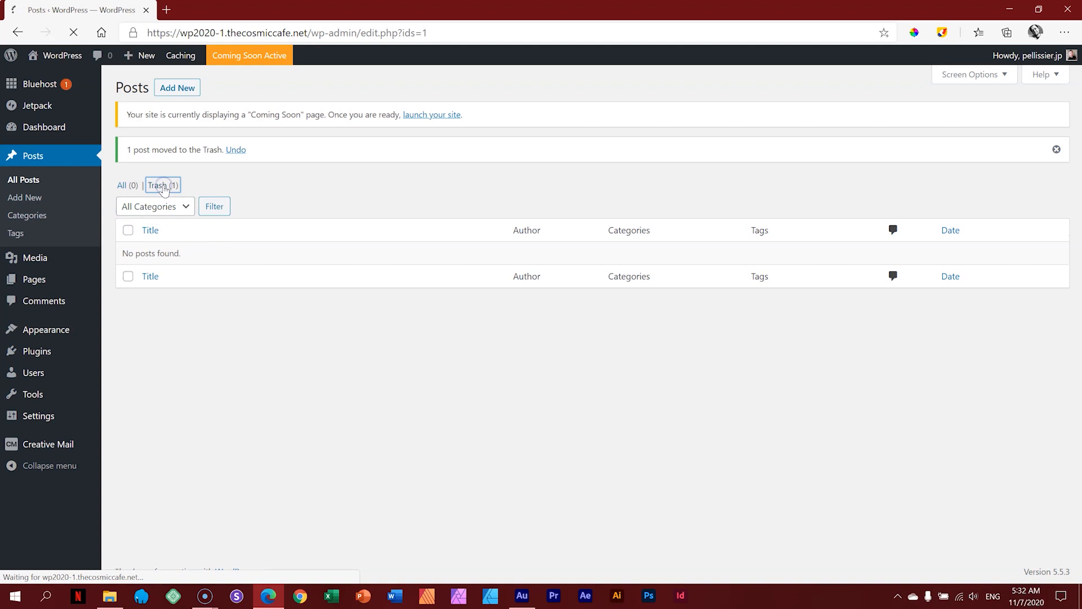
mouse_move(157, 223)
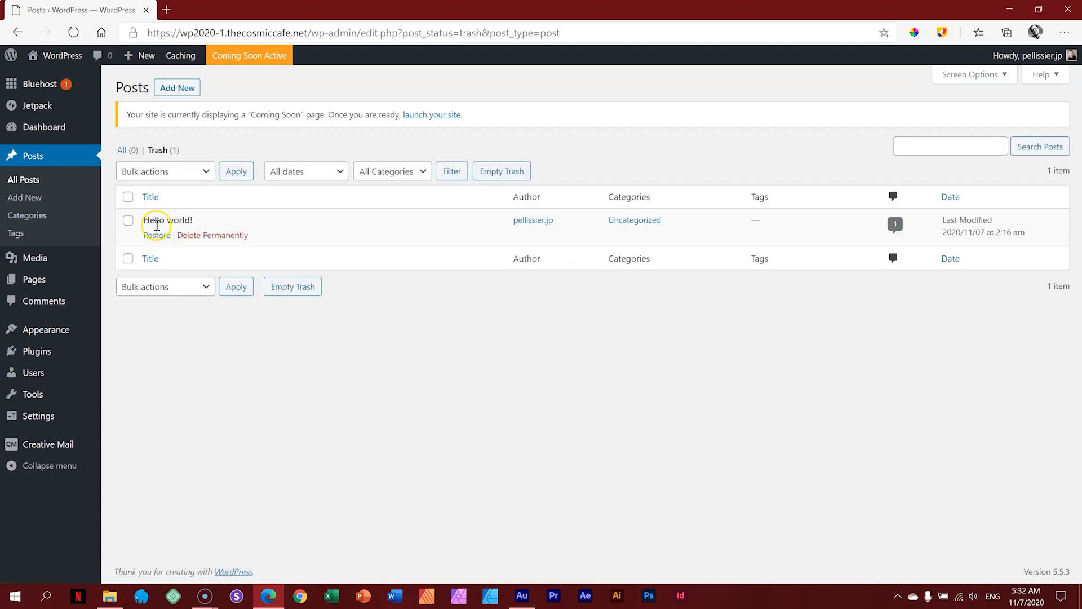
left_click(226, 236)
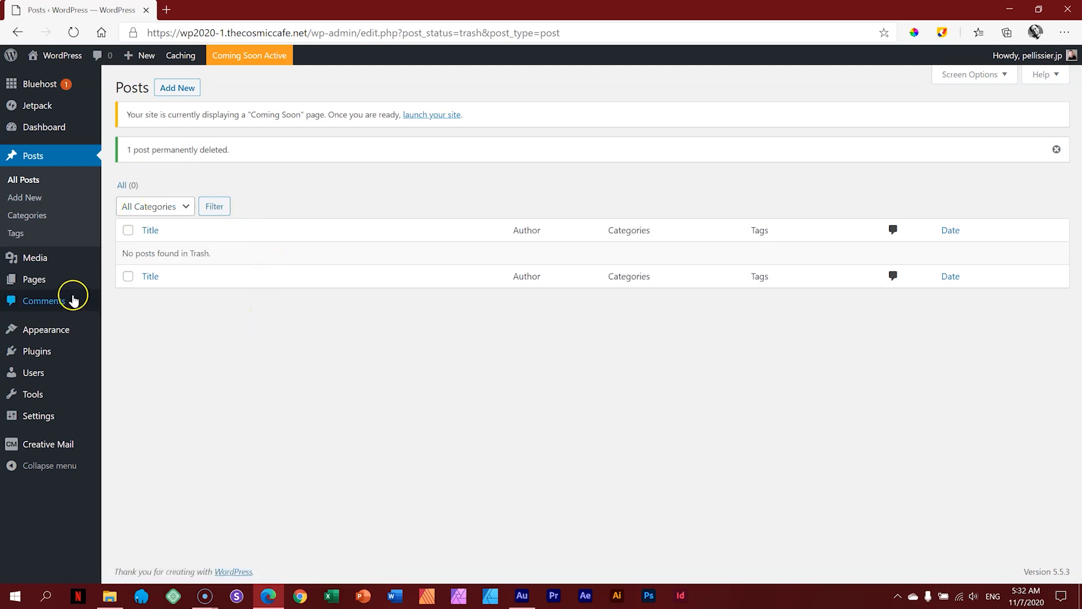
left_click(48, 288)
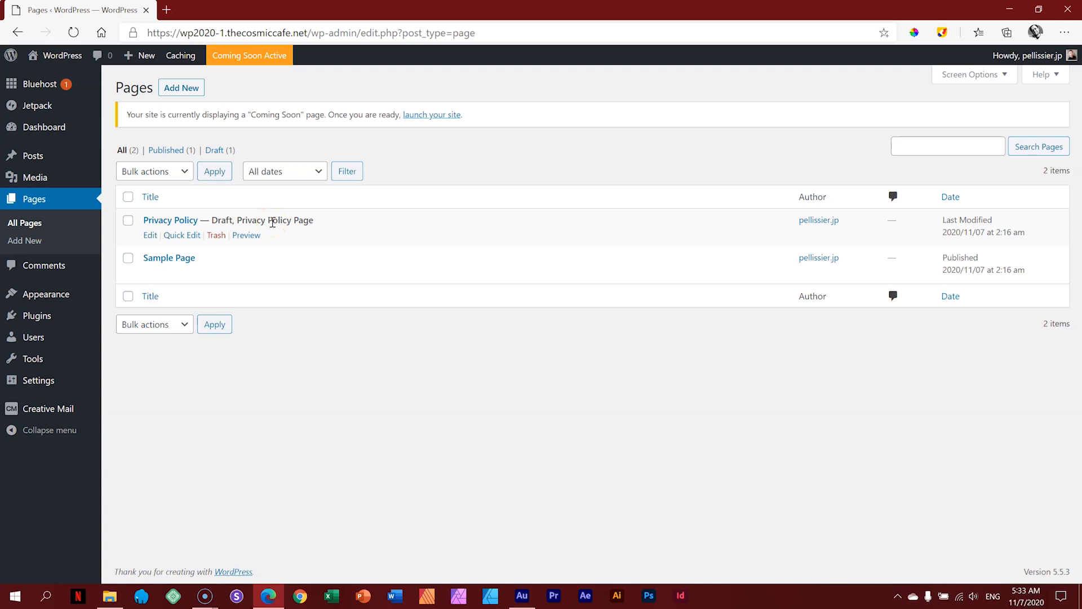
Step: Bulk-trash the Privacy Policy and Sample Page pages, then empty the page trash
left_click(127, 197)
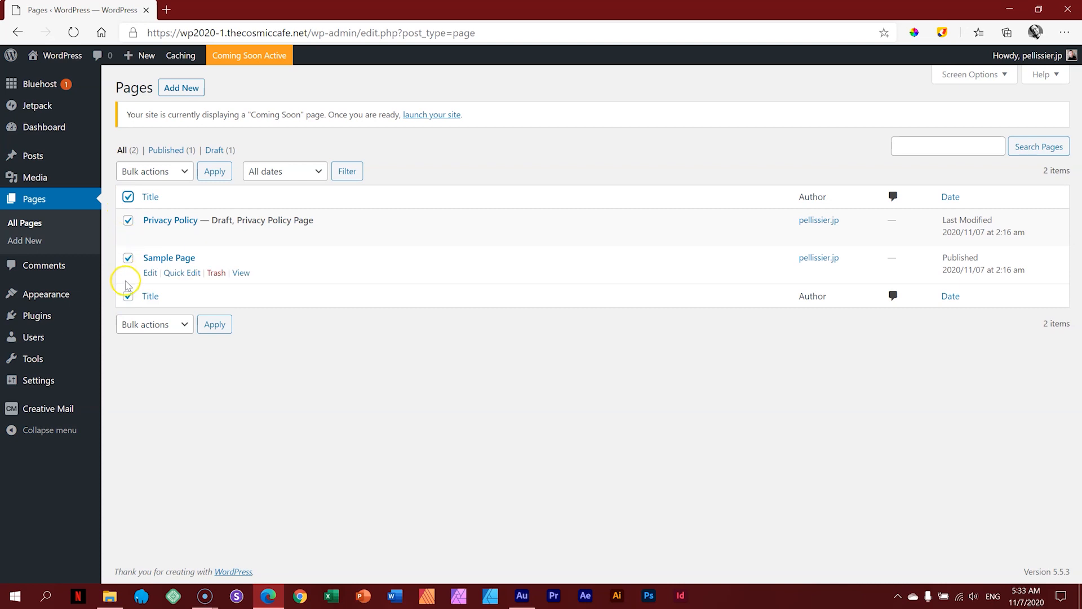
left_click(175, 182)
left_click(154, 235)
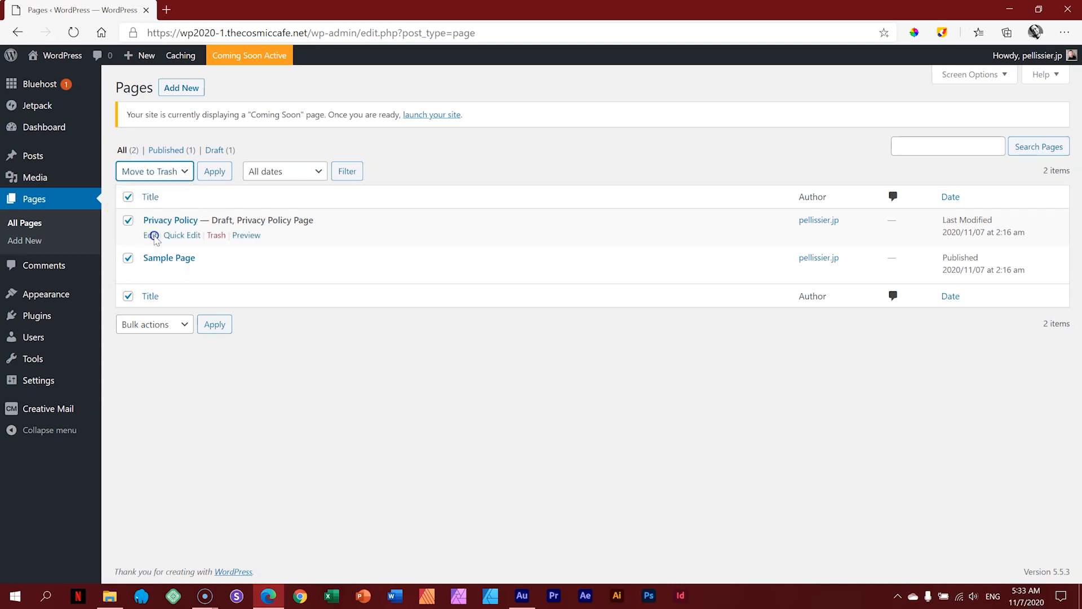
left_click(220, 172)
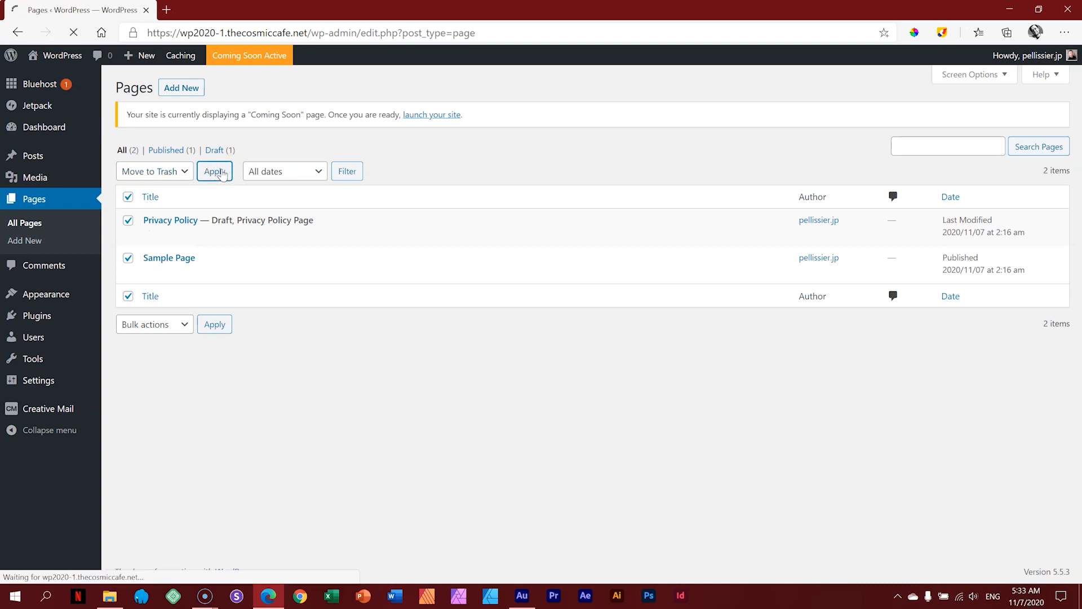
left_click(156, 185)
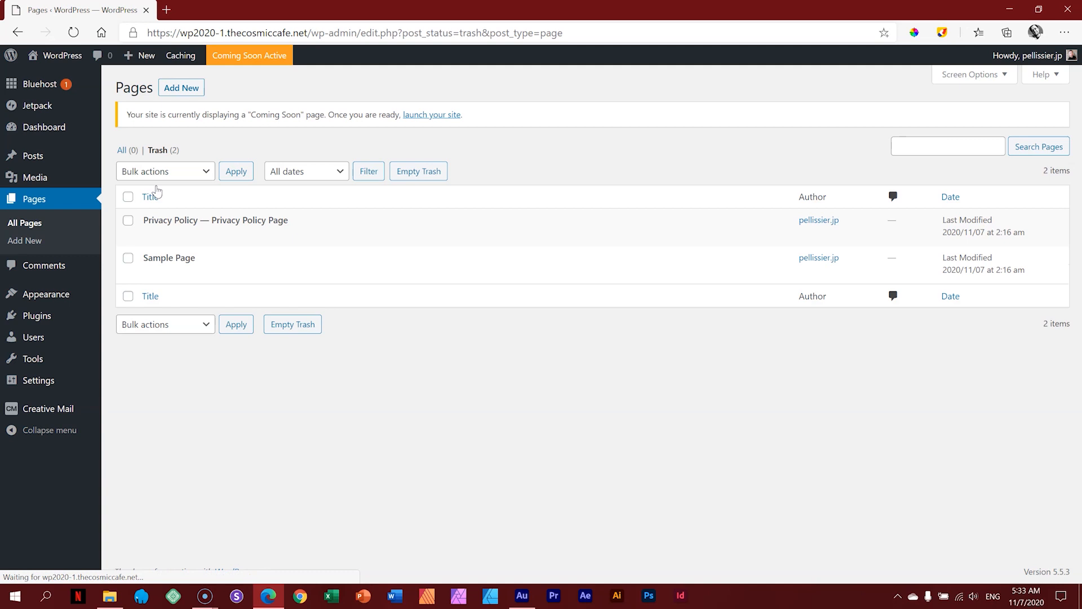
left_click(420, 172)
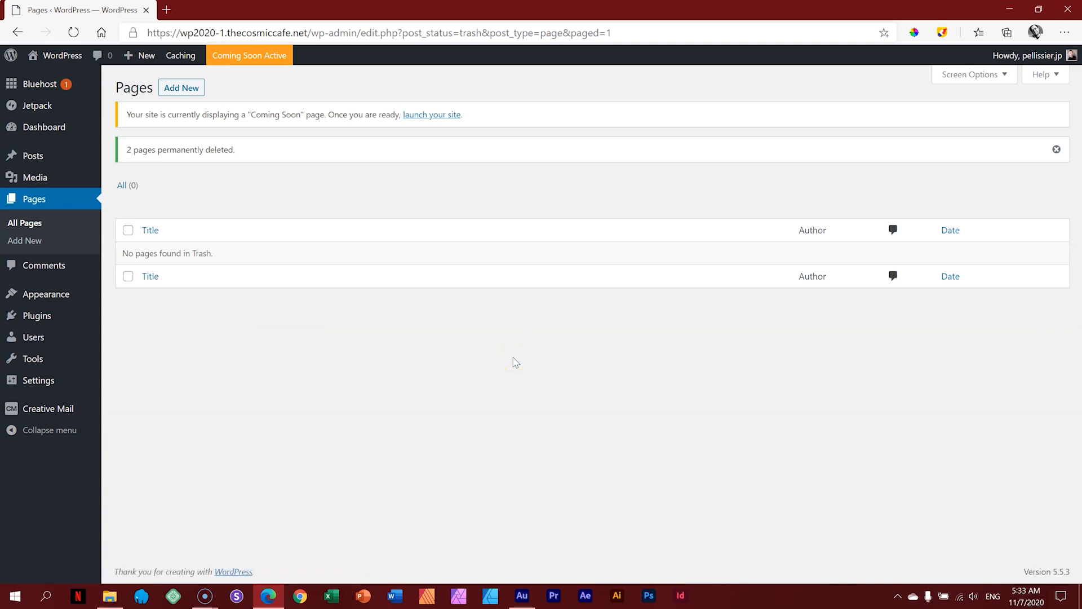
mouse_move(45, 318)
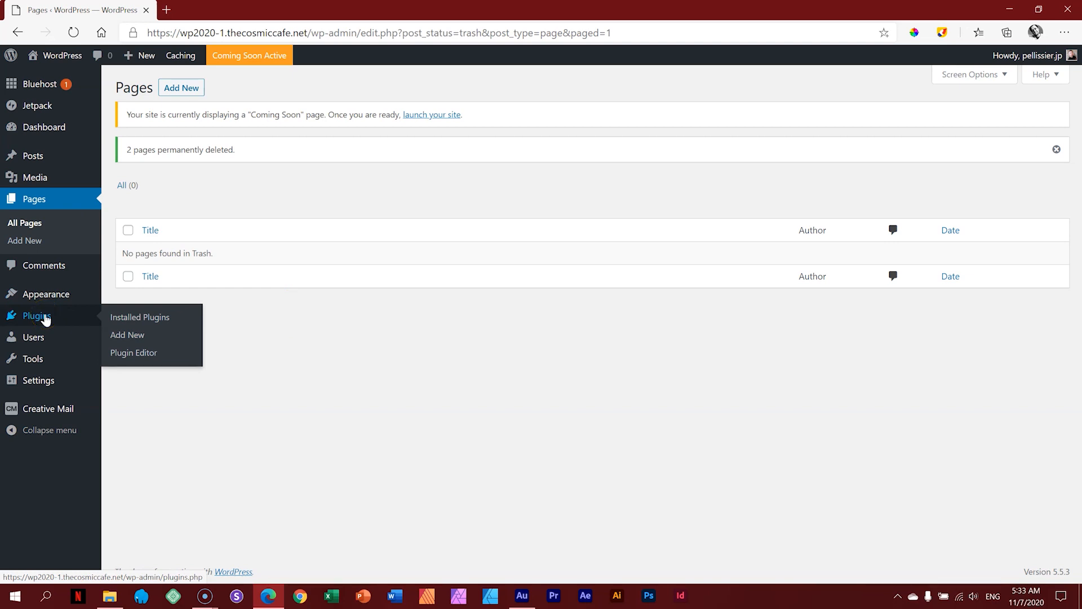
Step: Bulk-deactivate the Bluehost, Creative Mail and Jetpack plugins in Installed Plugins
left_click(45, 319)
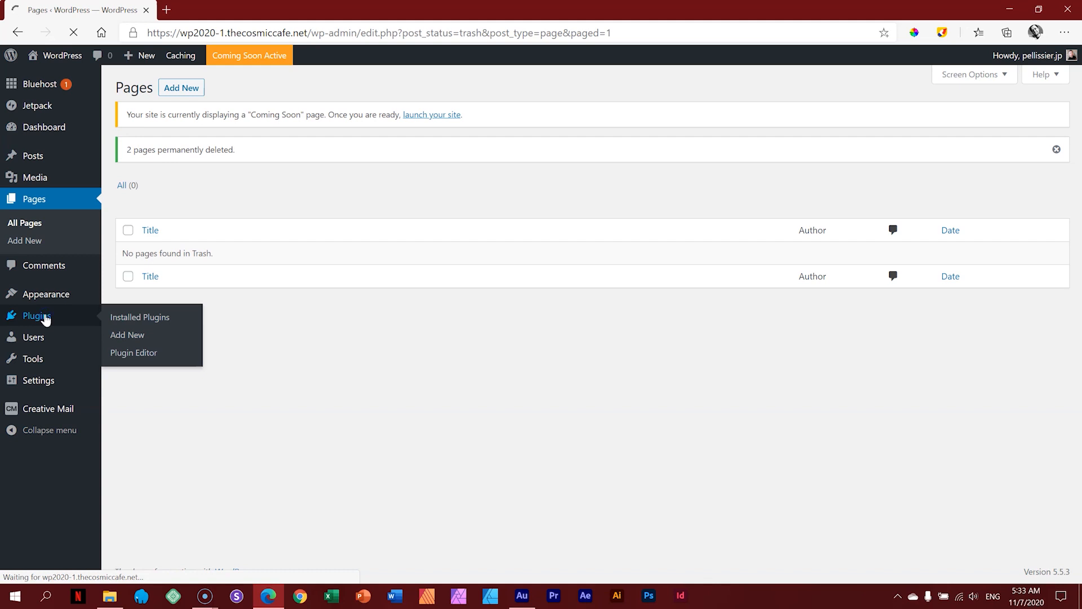
scroll(283, 301, "down", 6)
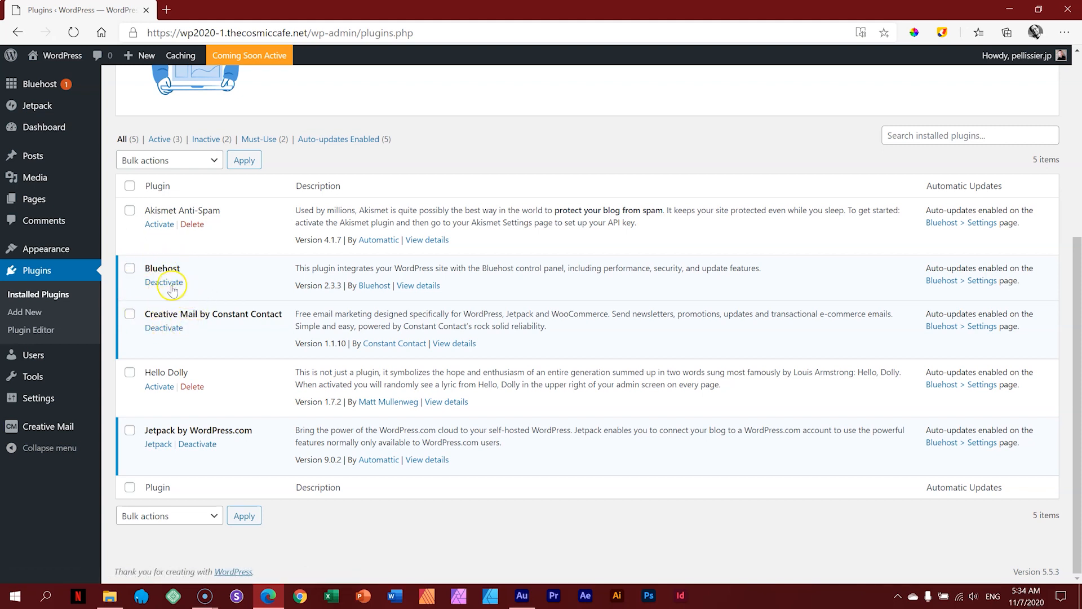
left_click(130, 268)
left_click(130, 314)
left_click(130, 431)
left_click(210, 162)
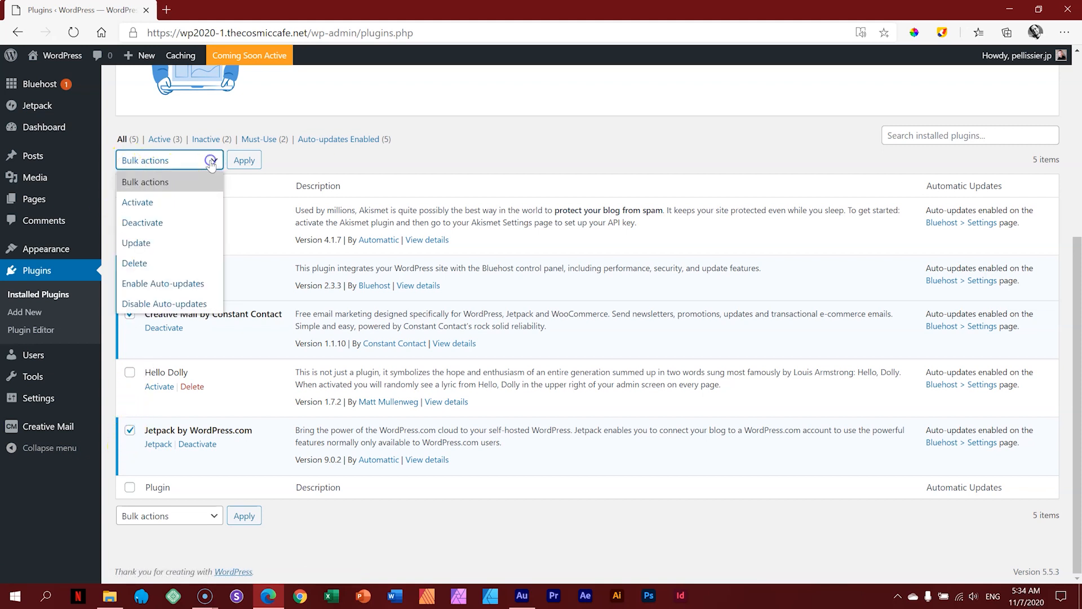
left_click(142, 222)
left_click(245, 164)
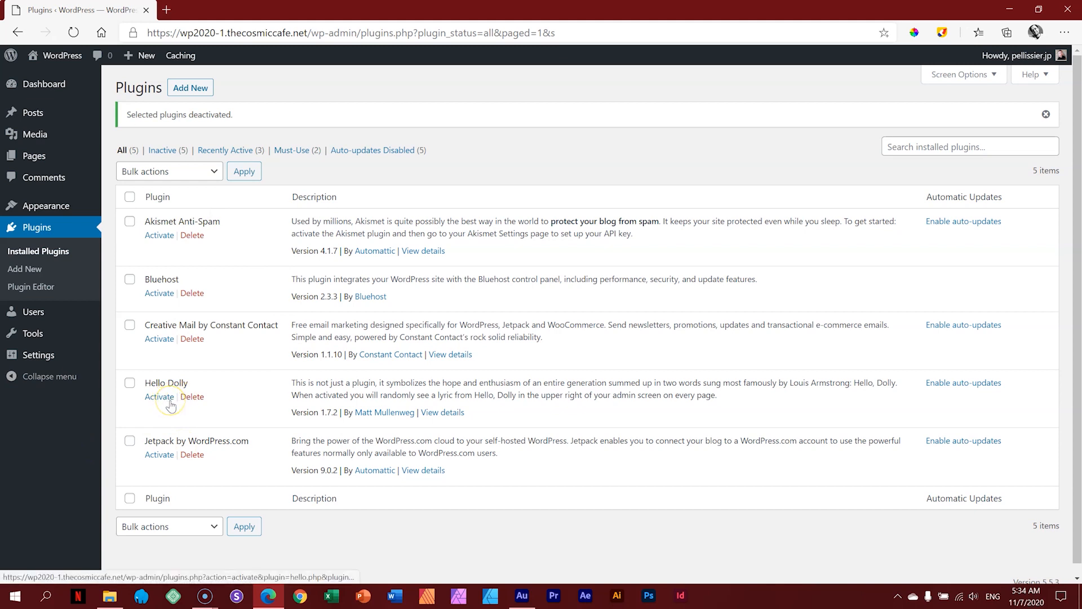
Step: Select all five plugins and bulk-delete them, confirming removal of their data
left_click(129, 198)
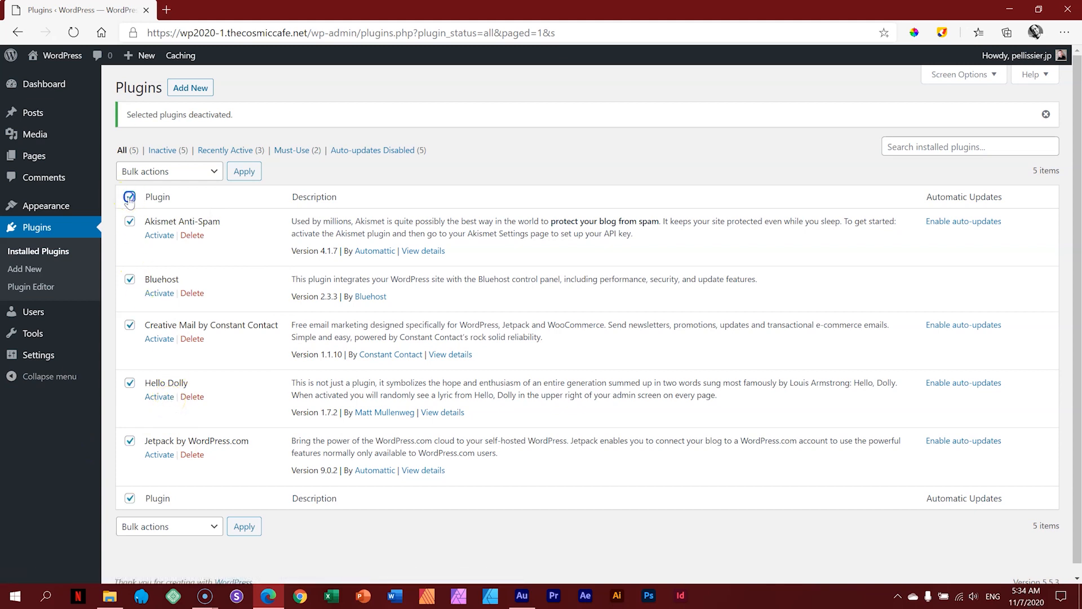
left_click(193, 176)
left_click(171, 274)
left_click(244, 174)
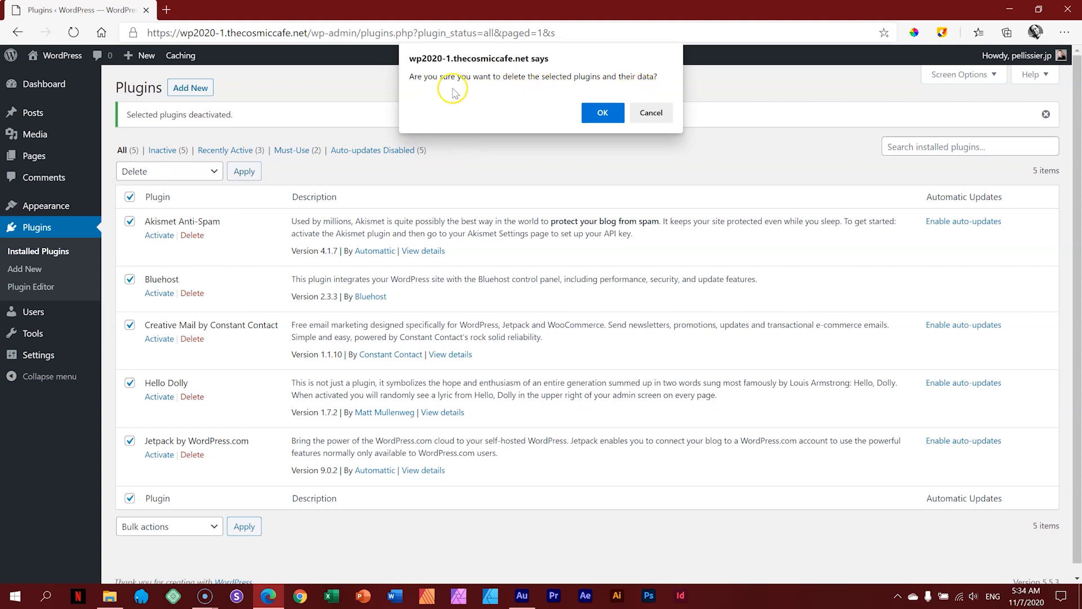
left_click(594, 112)
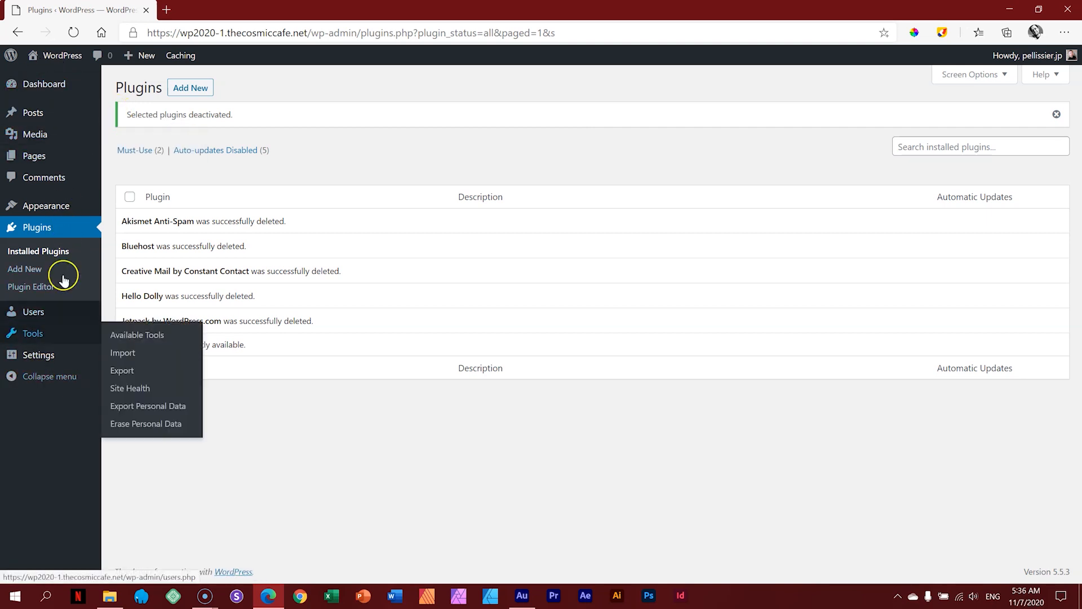
Step: In General Settings, change Site Language from English (United States) to Afrikaans and save
mouse_move(67, 360)
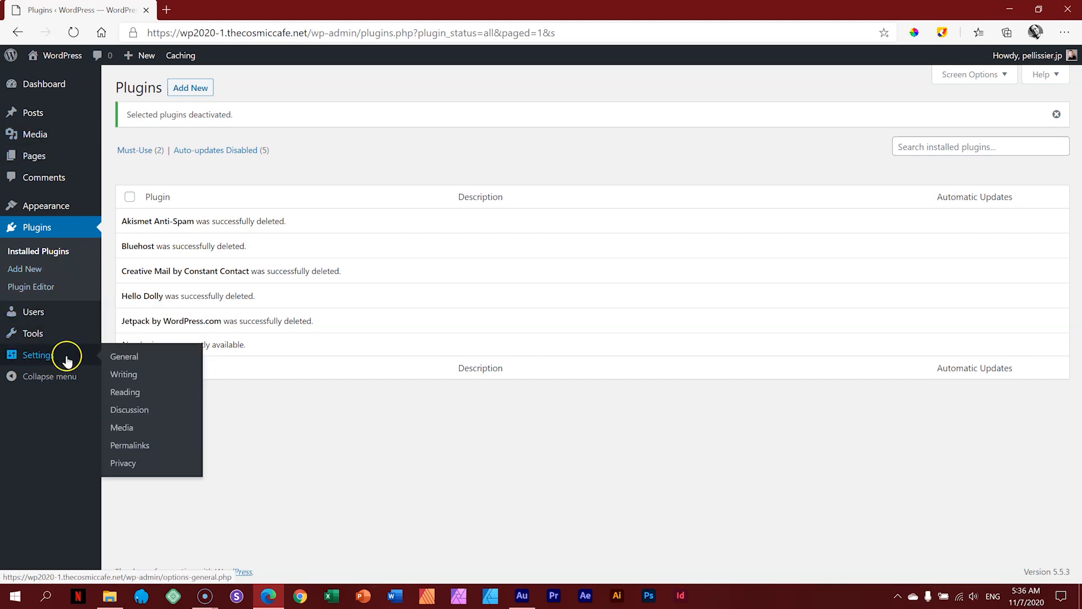
left_click(130, 358)
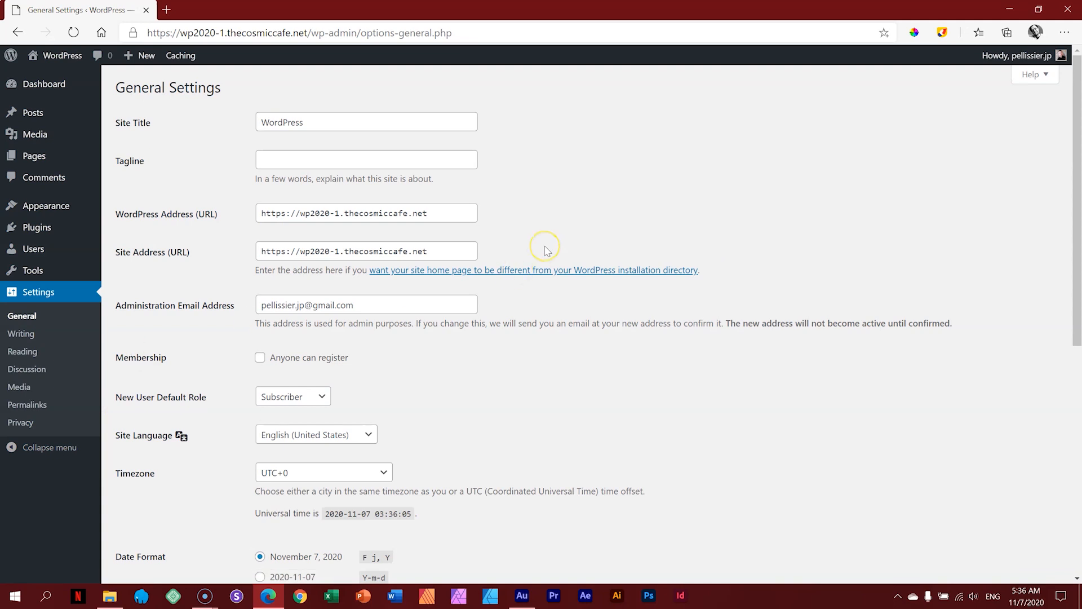
scroll(544, 248, "down", 2)
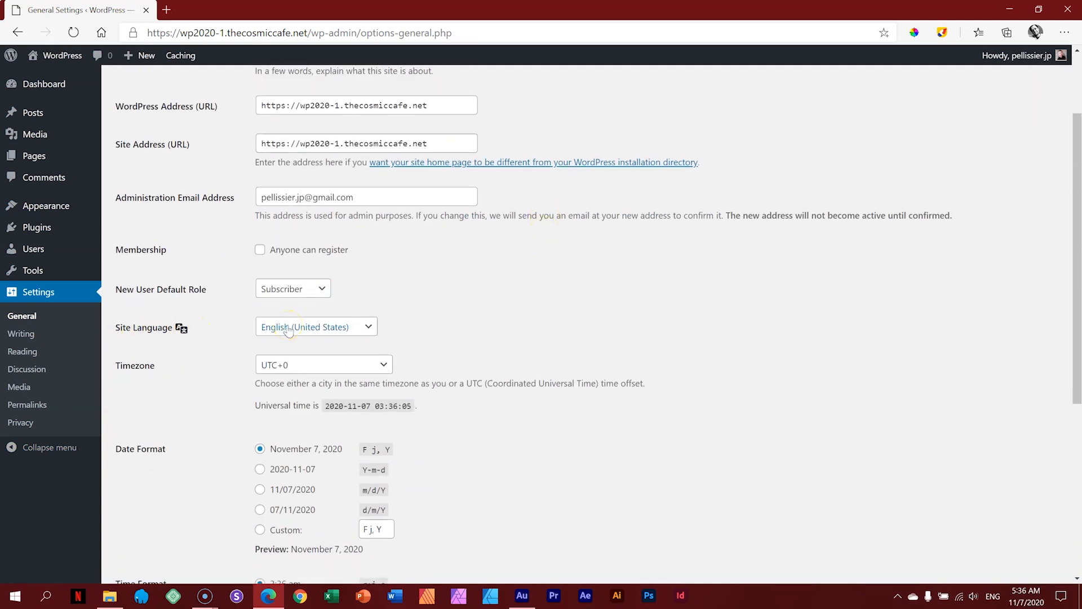
left_click(359, 328)
scroll(372, 290, "down", 1)
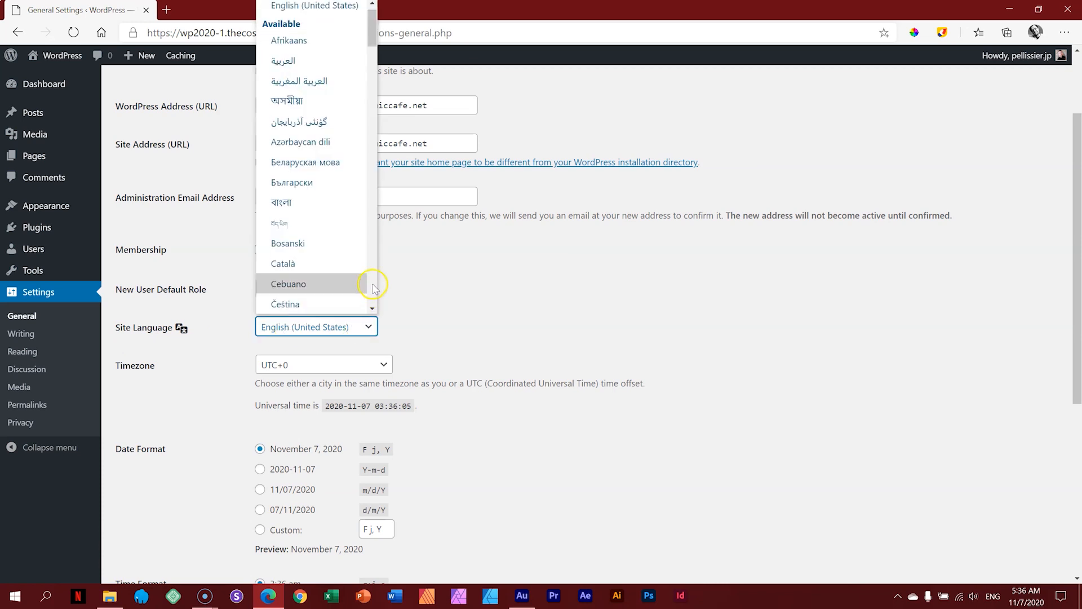
left_click(289, 42)
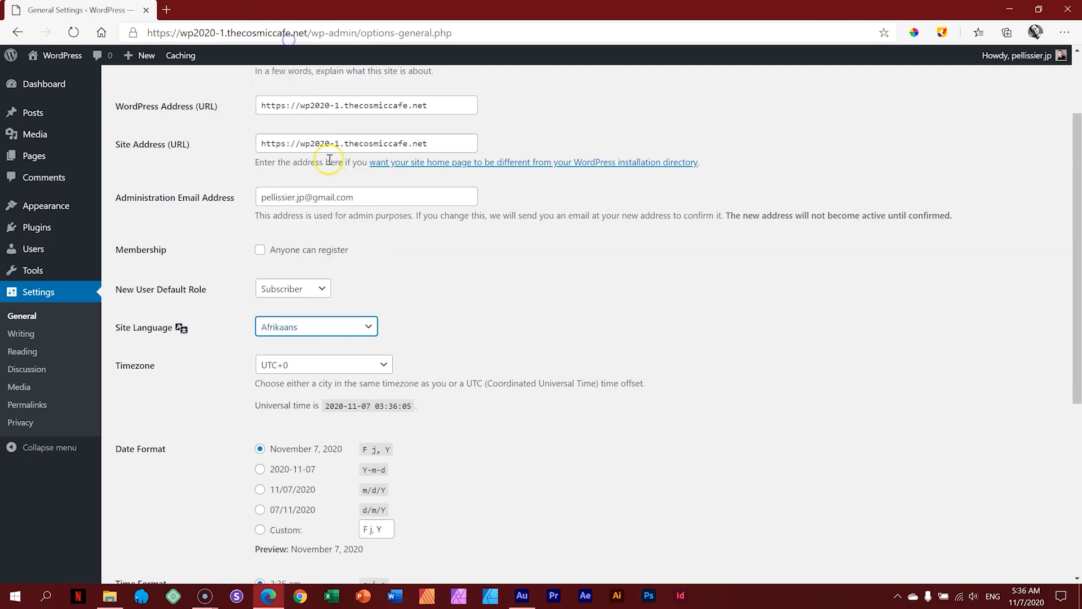
scroll(584, 337, "down", 6)
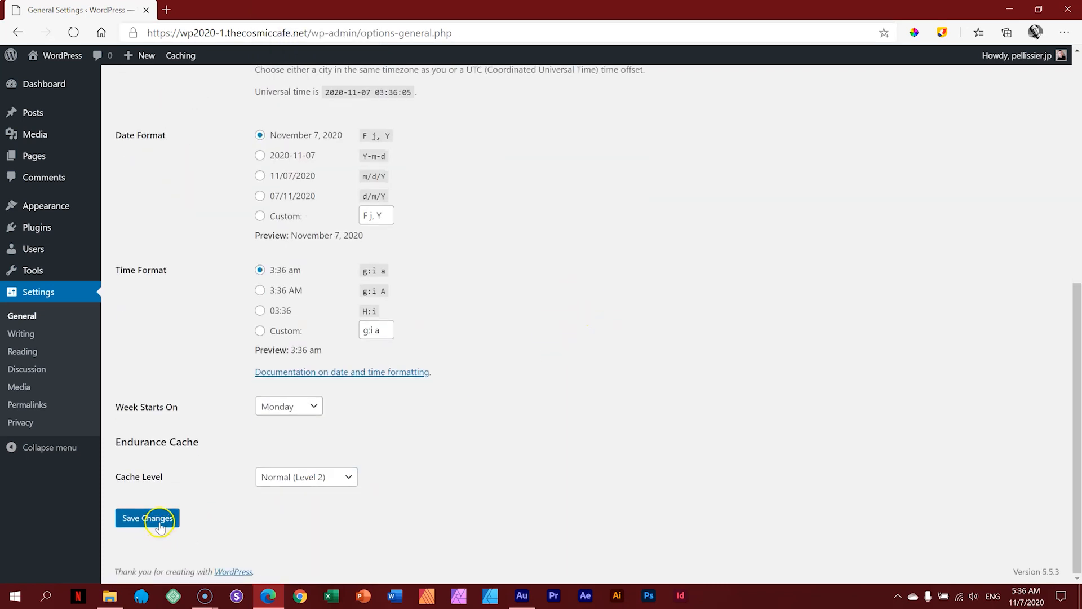
left_click(160, 521)
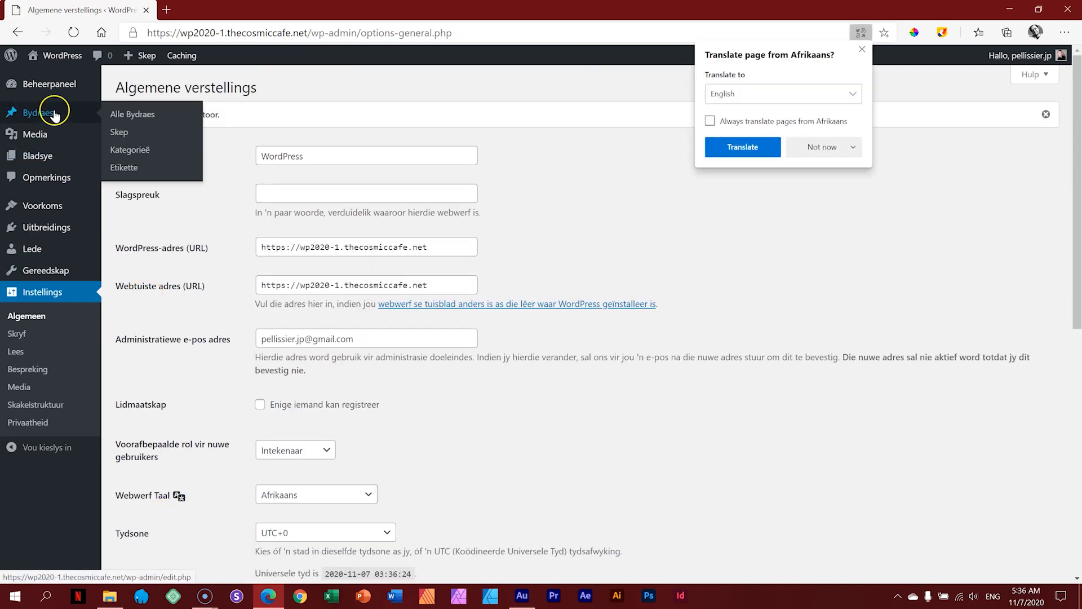
Step: Set the site language in General Settings to English (South Africa)
left_click(862, 49)
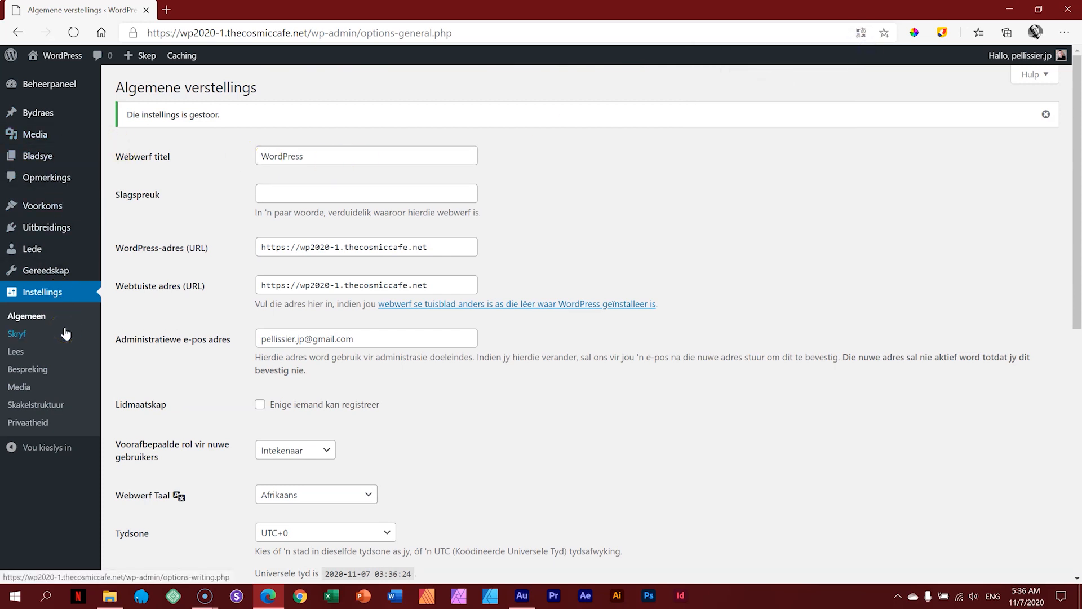
left_click(45, 293)
scroll(169, 310, "down", 5)
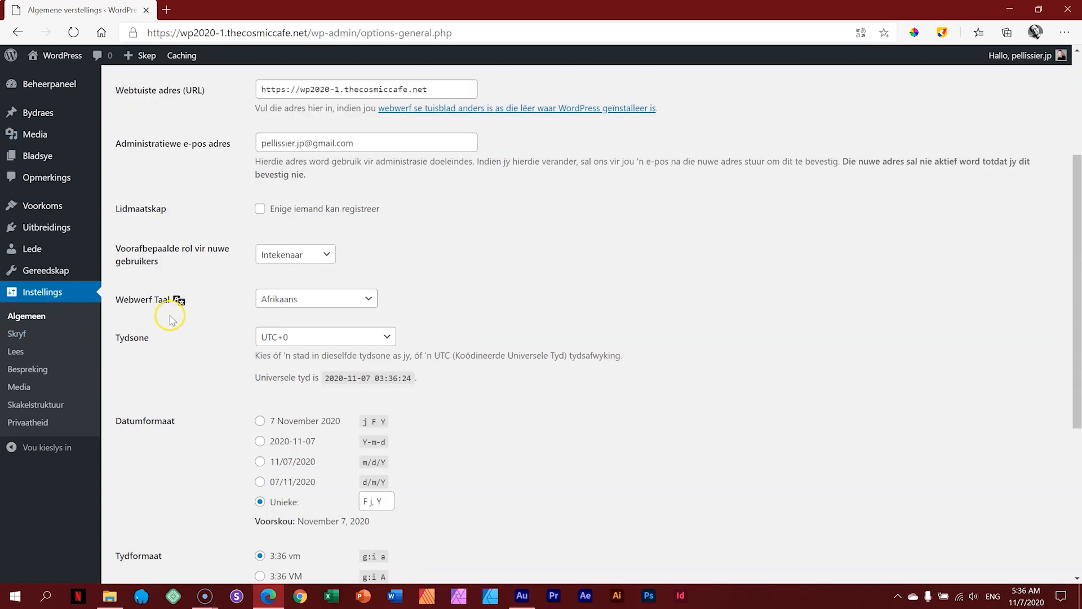
scroll(171, 335, "up", 5)
scroll(248, 379, "down", 2)
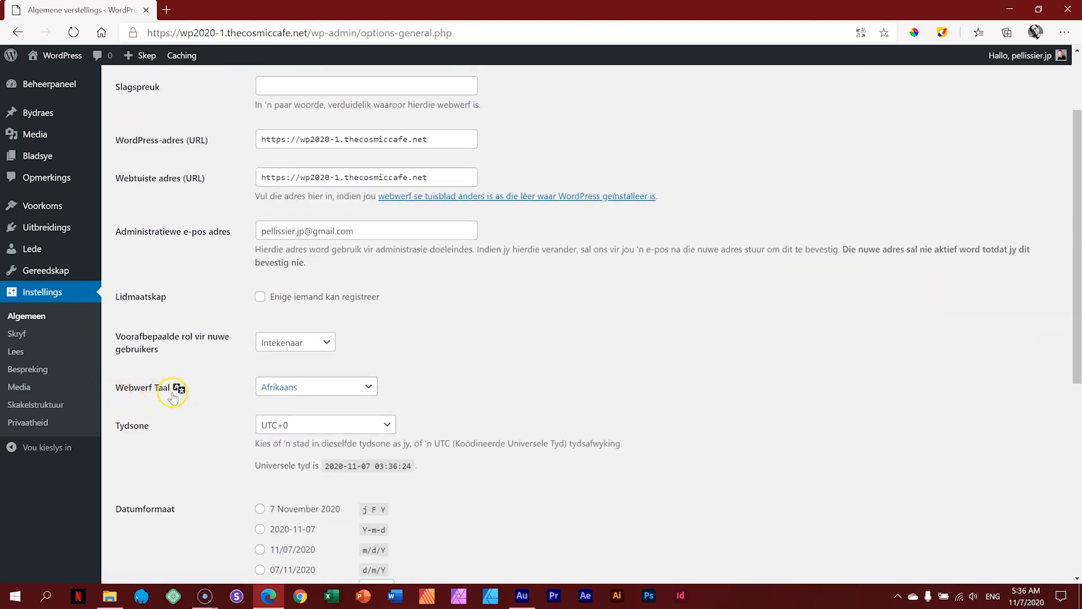
left_click(302, 387)
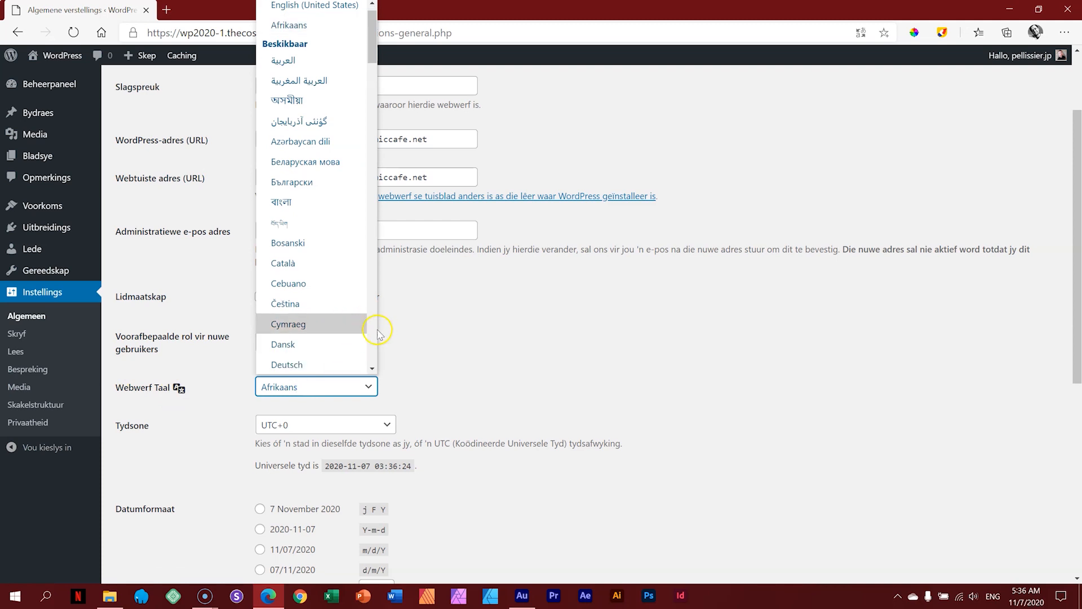
scroll(375, 332, "down", 5)
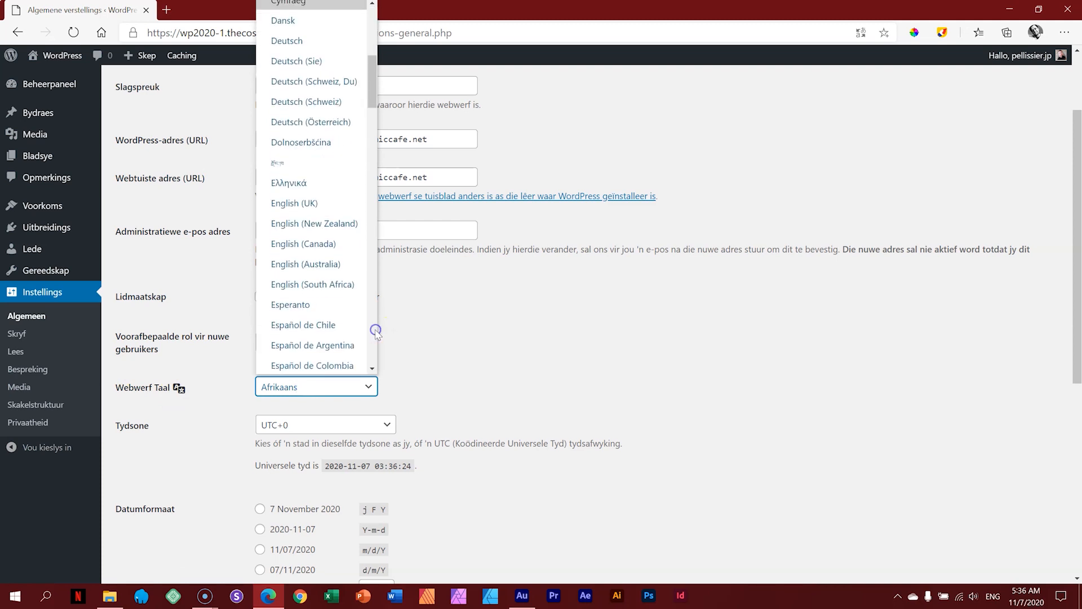
left_click(332, 283)
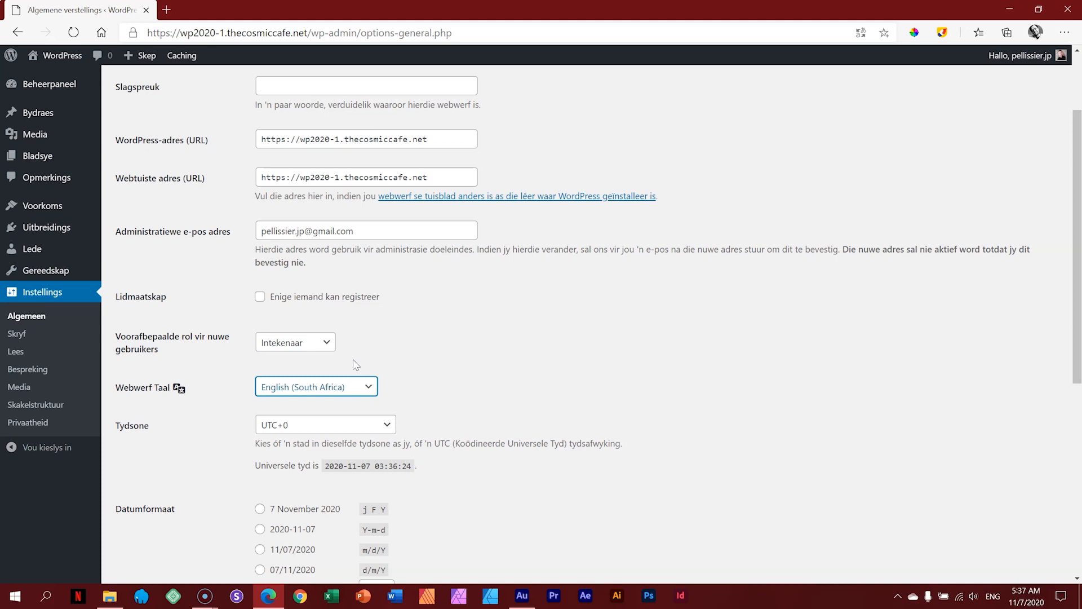
Step: Set the timezone to UTC+2 and save the general settings
scroll(536, 363, "down", 4)
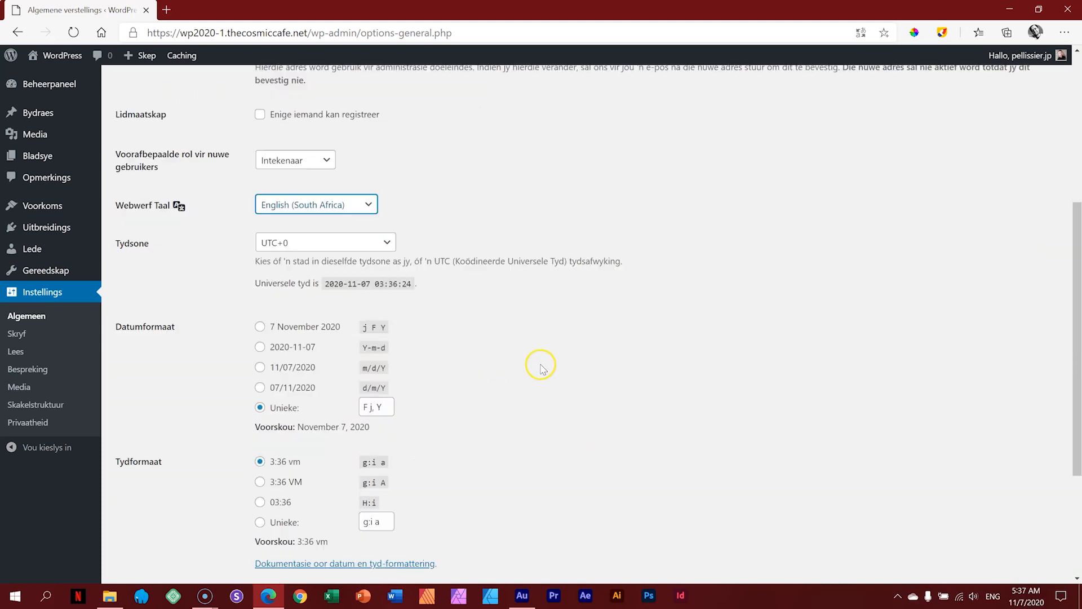
scroll(540, 362, "up", 2)
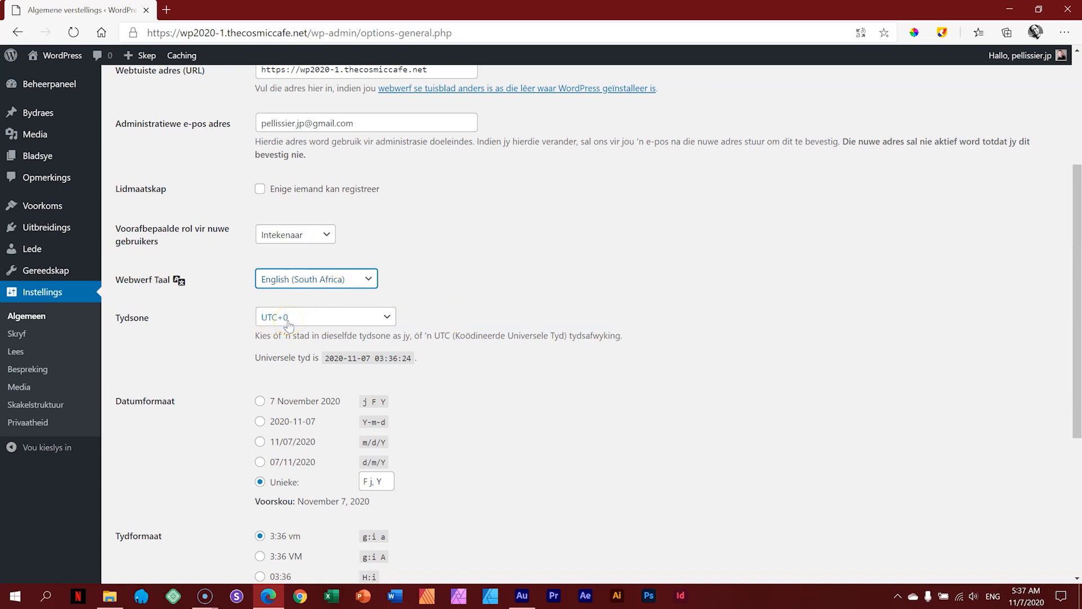
left_click(357, 316)
scroll(356, 264, "up", 2)
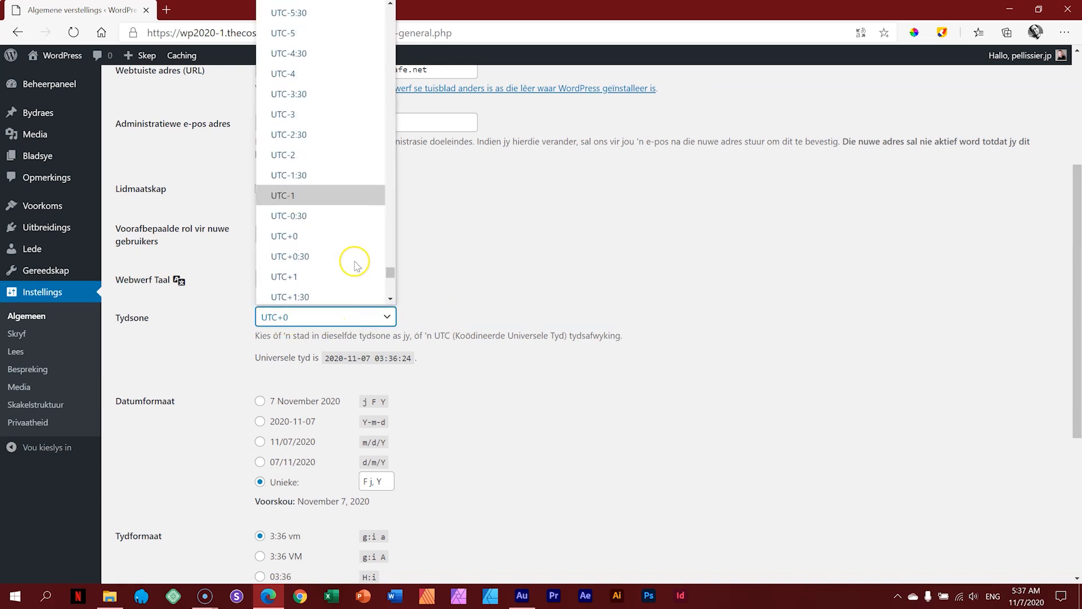
scroll(355, 270, "down", 2)
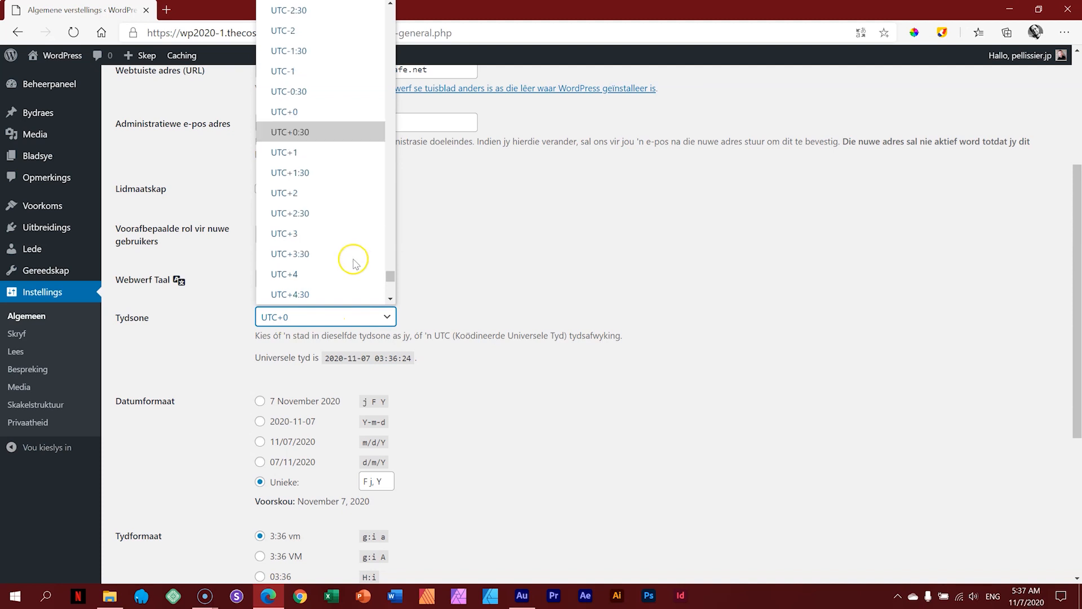
left_click(315, 192)
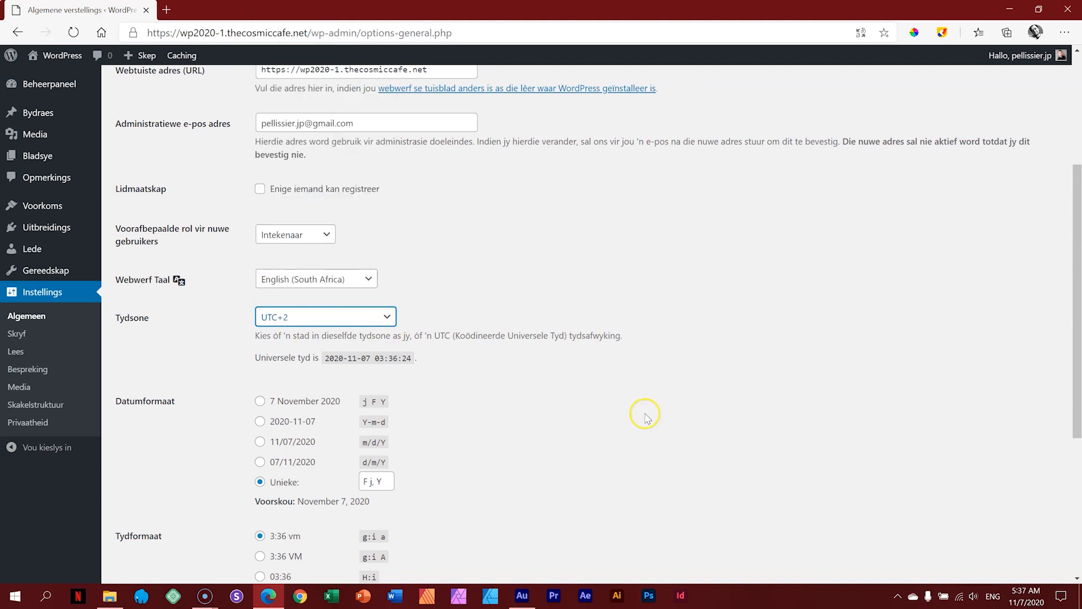
scroll(646, 415, "down", 5)
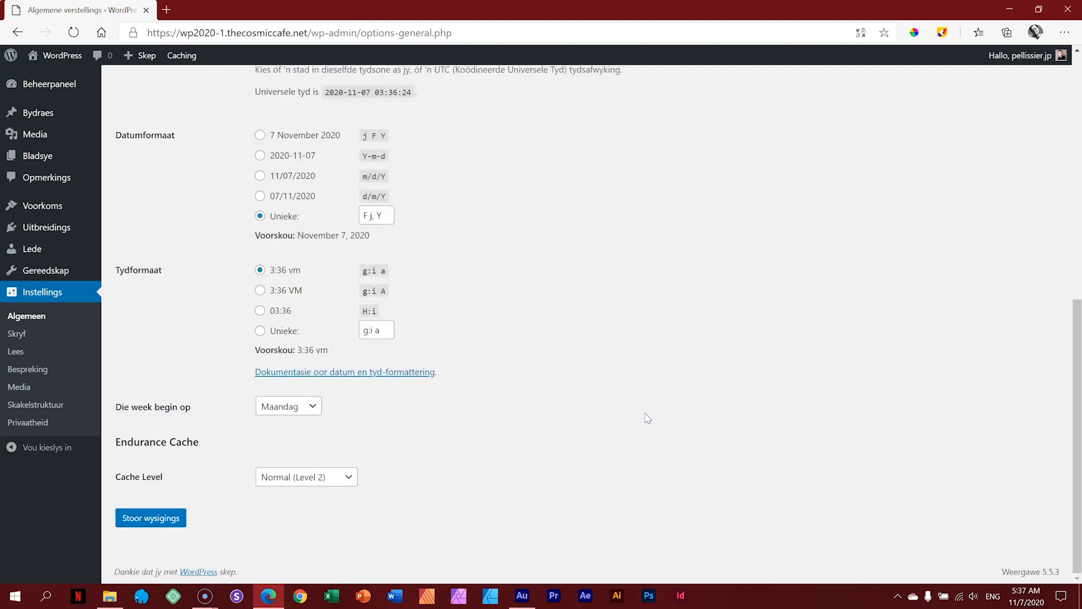
left_click(169, 517)
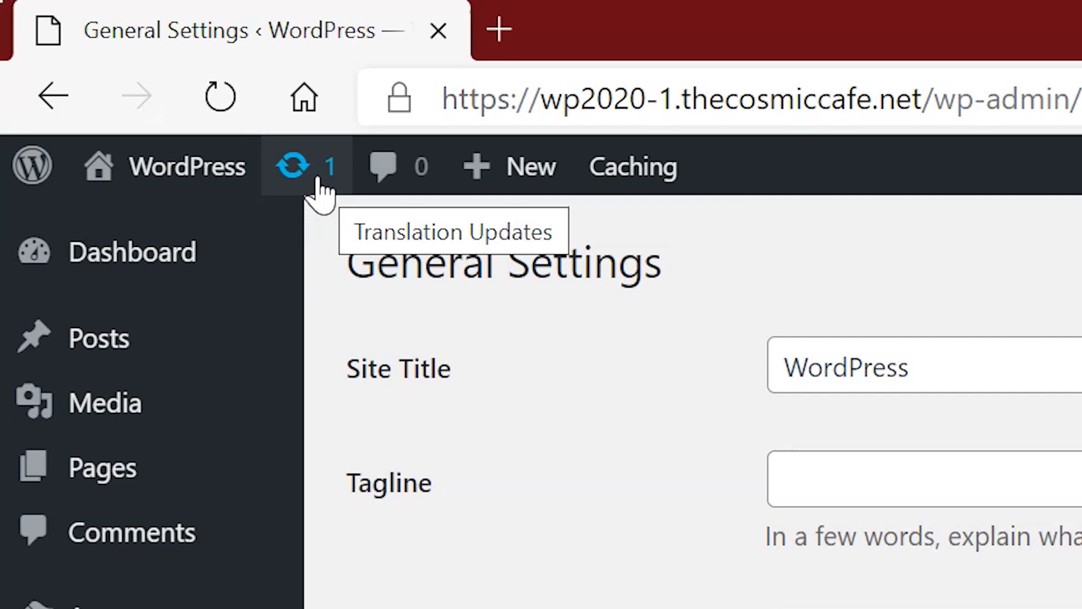
Step: Install the pending af and en_ZA translation updates for the Twenty Nineteen, Seventeen and Twenty themes
left_click(319, 186)
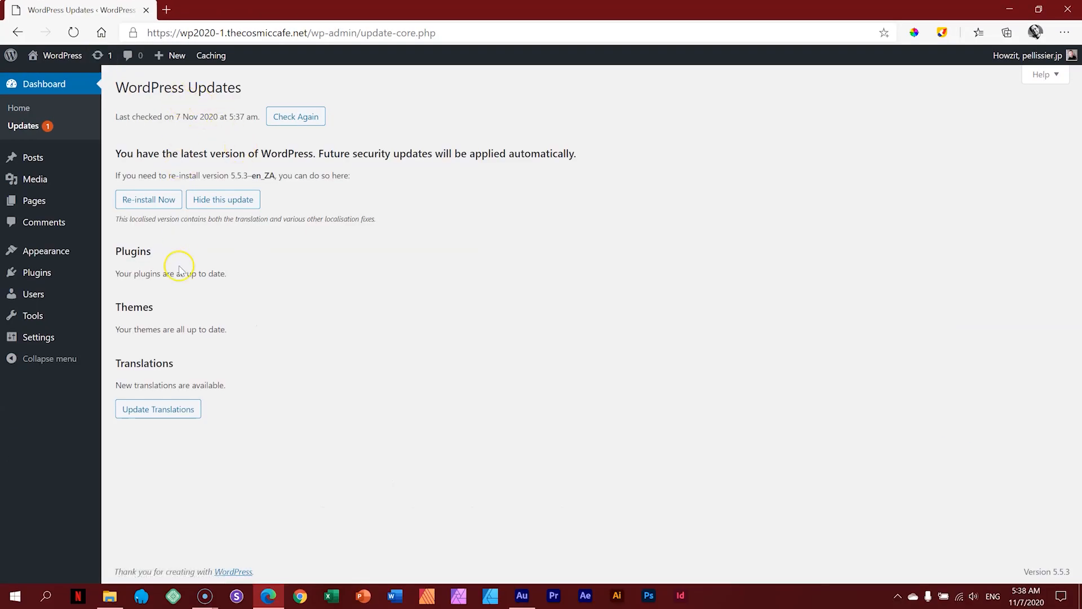
left_click(160, 416)
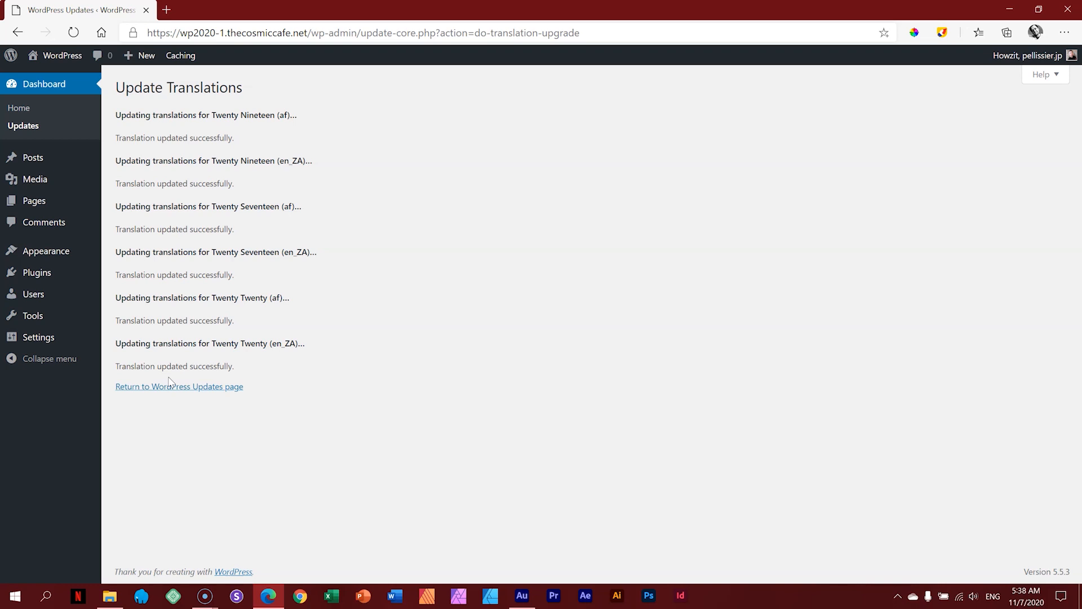
left_click(37, 84)
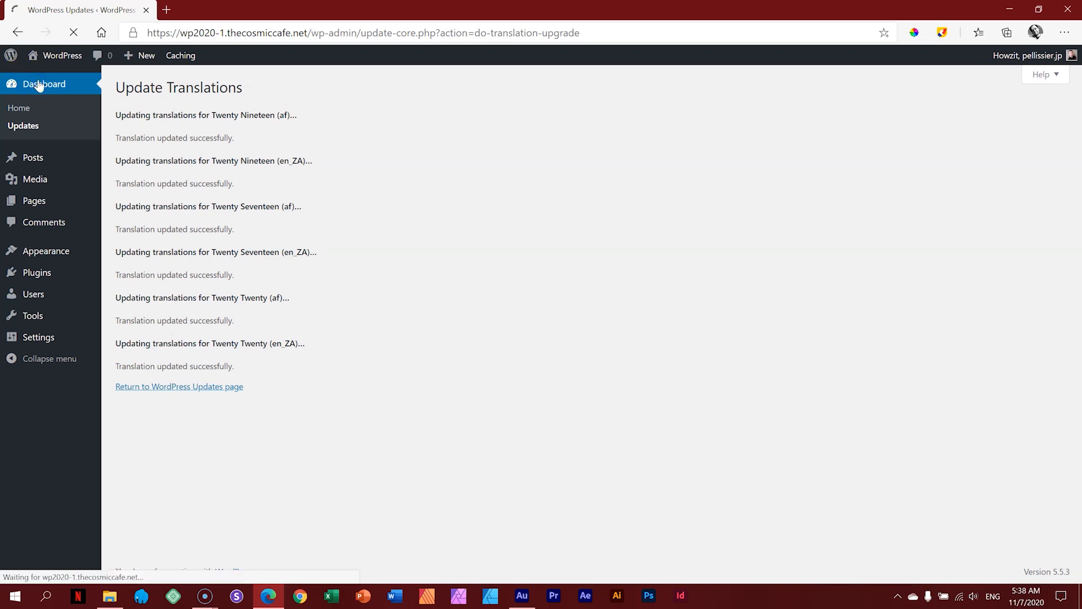
Step: Look over the Dashboard, now in South African English, and reveal the Pages menu
mouse_move(1078, 144)
left_mouse_down()
mouse_move(1080, 206)
mouse_move(1080, 157)
left_mouse_up()
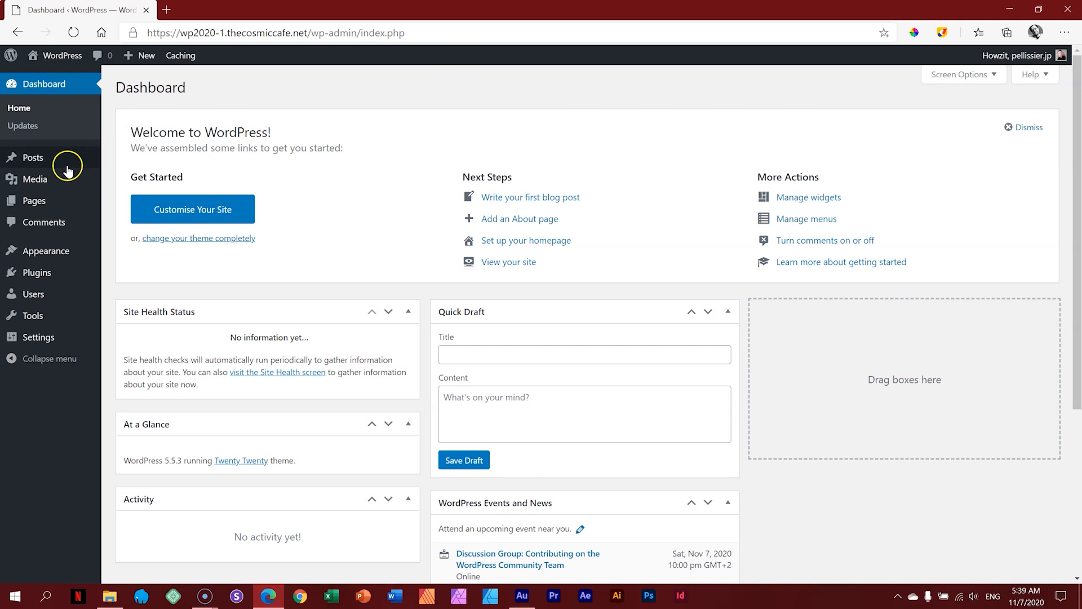
mouse_move(43, 203)
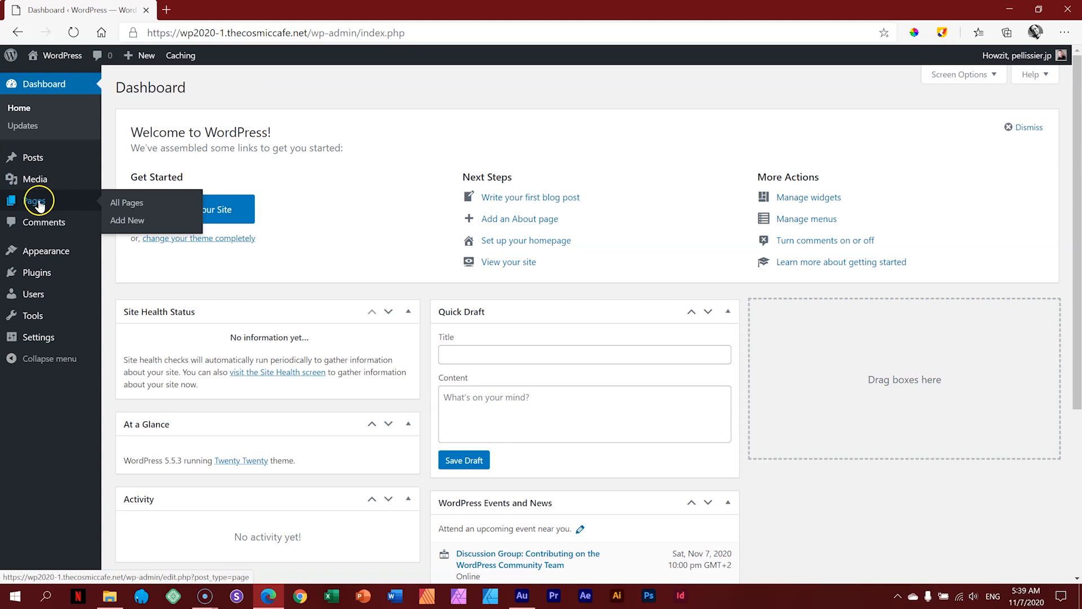
Step: Confirm All Pages shows 'No pages found' and start a new page
left_click(129, 206)
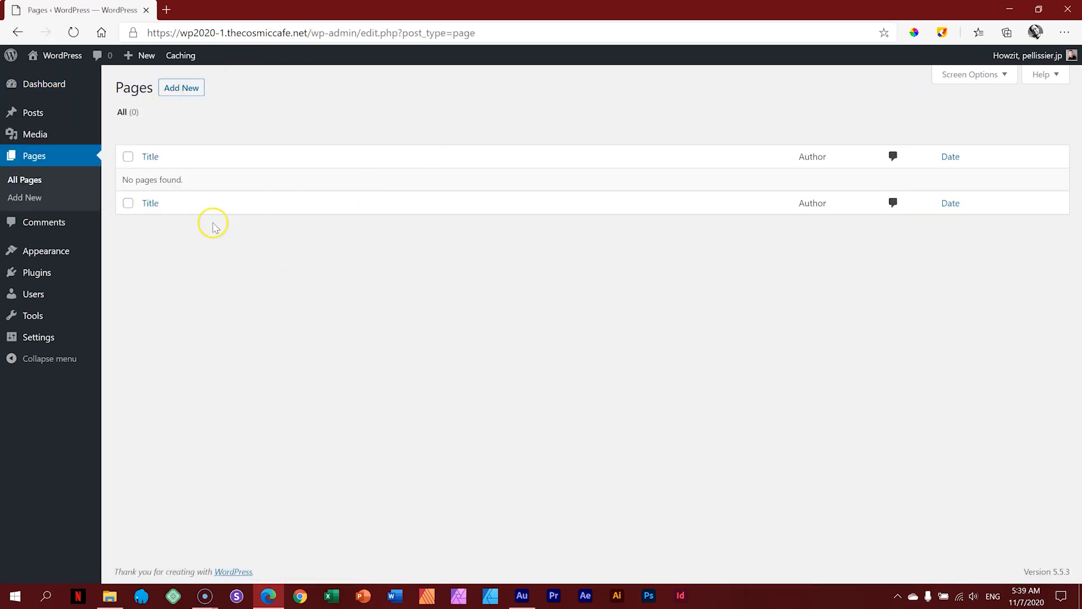
left_click_drag(123, 179, 191, 184)
left_click(195, 243)
left_click(196, 92)
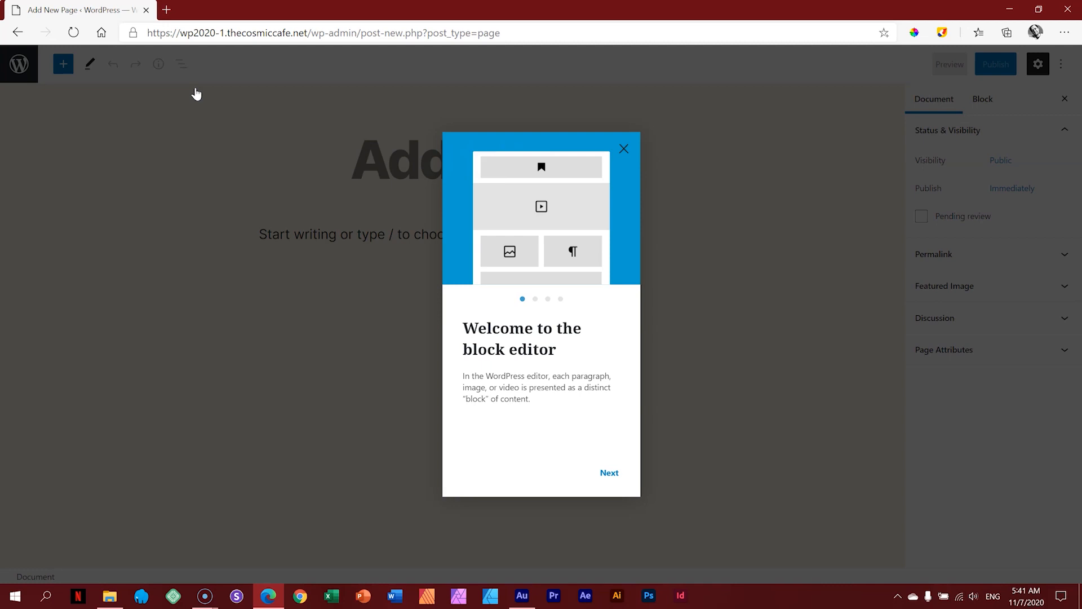
Step: Step through every welcome guide slide and close it with Get started
left_click(192, 85)
left_click(609, 473)
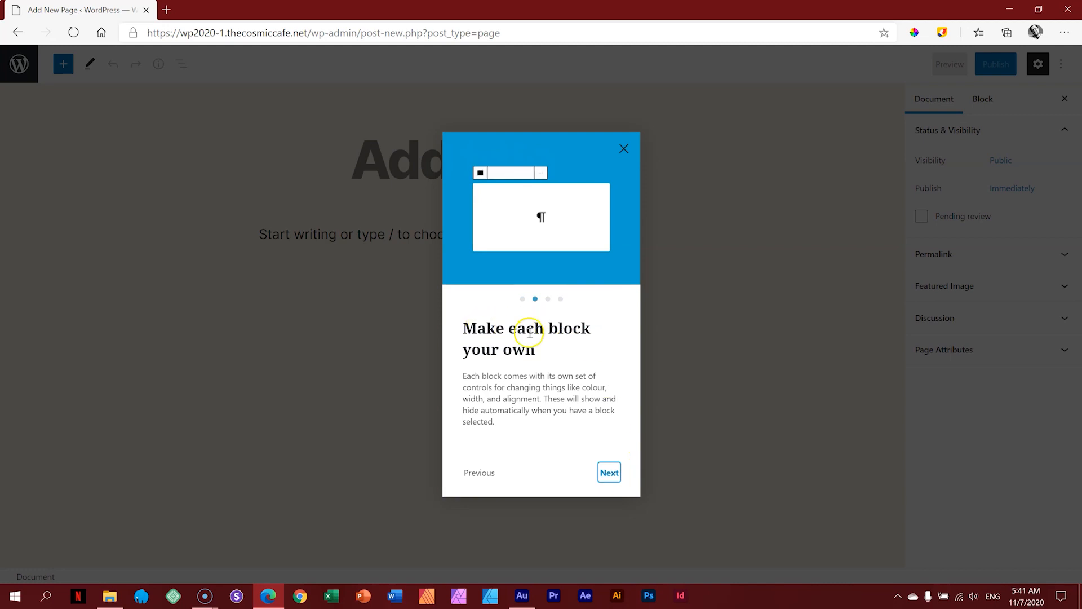
left_click(609, 473)
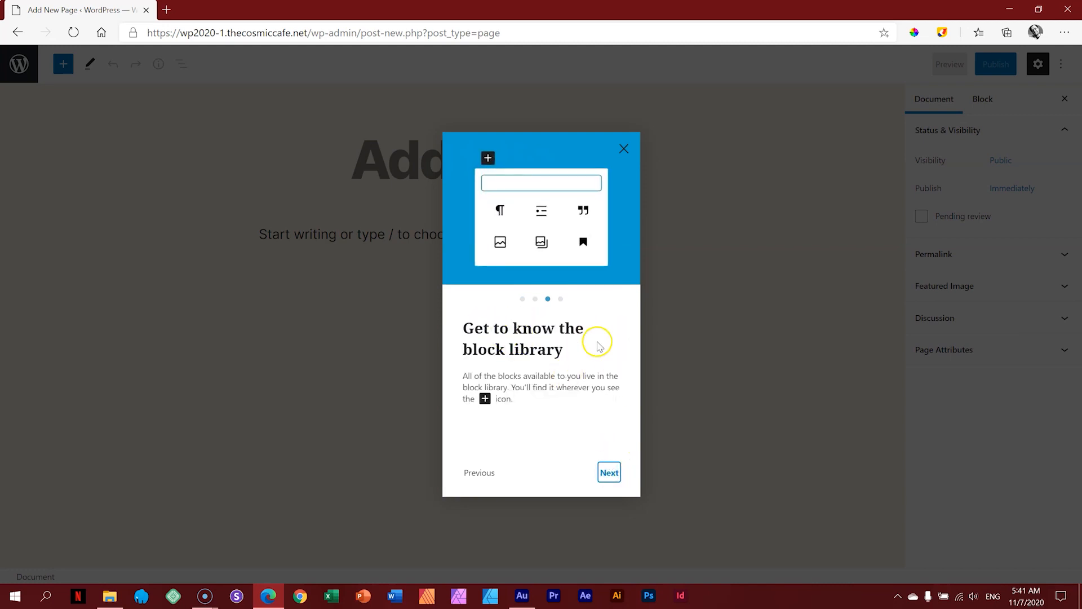
left_click(608, 473)
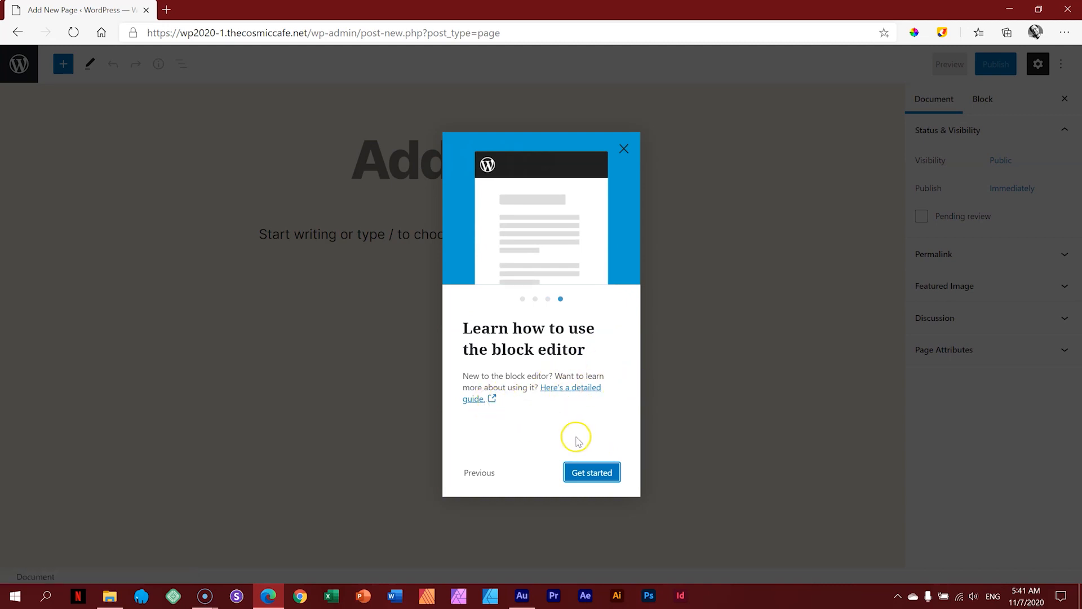
left_click(586, 478)
left_click(585, 475)
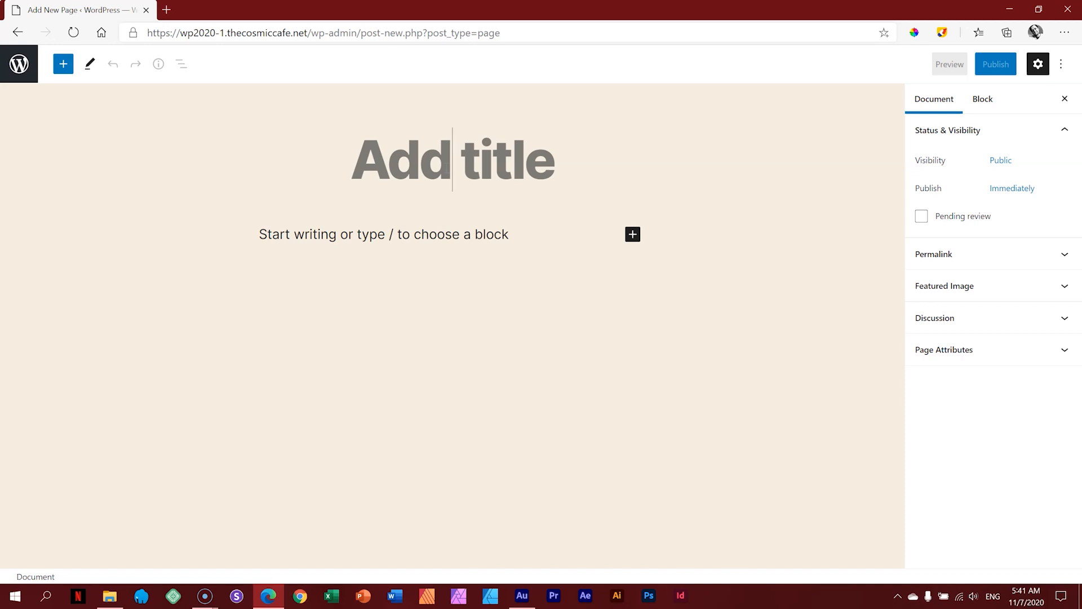
Step: Enter the title 'Home' and publish the page, confirming in the pre-publish panel
type("Home")
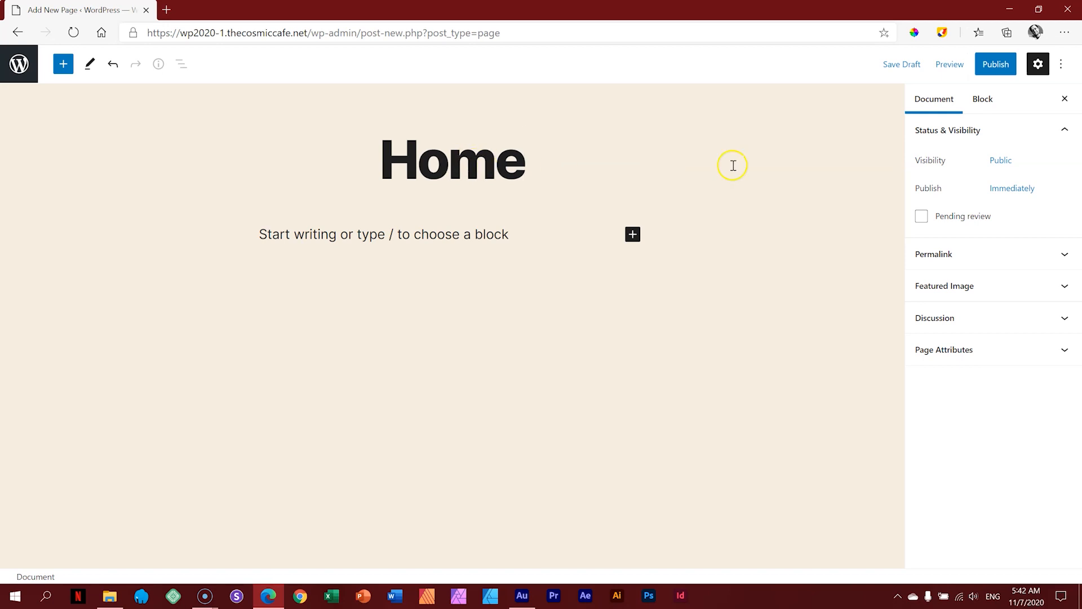
left_click(997, 66)
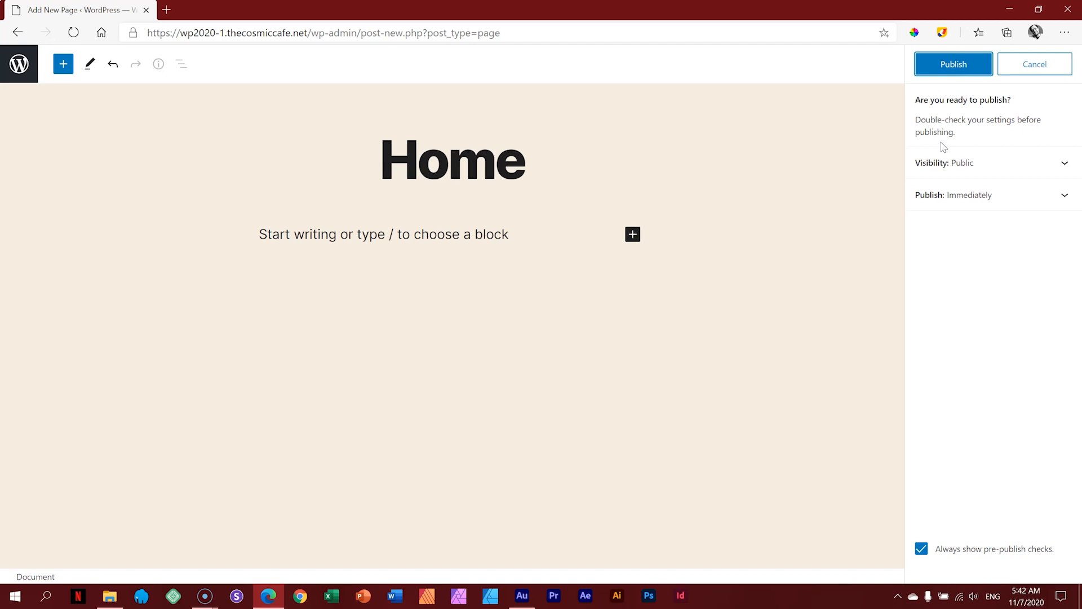
left_click(954, 66)
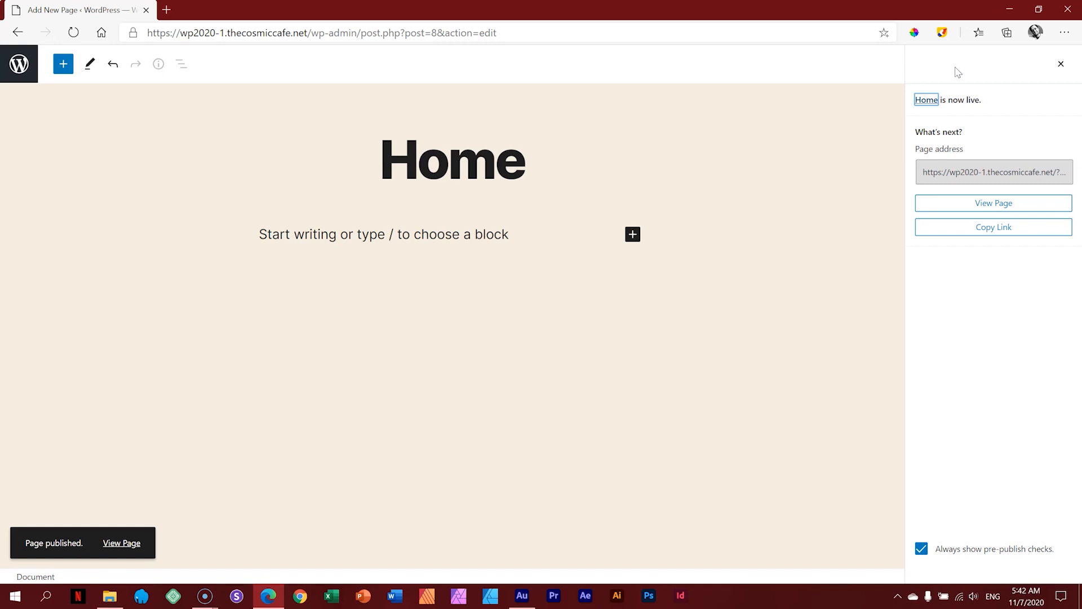
Step: View the published Home page on the live site
left_click(995, 208)
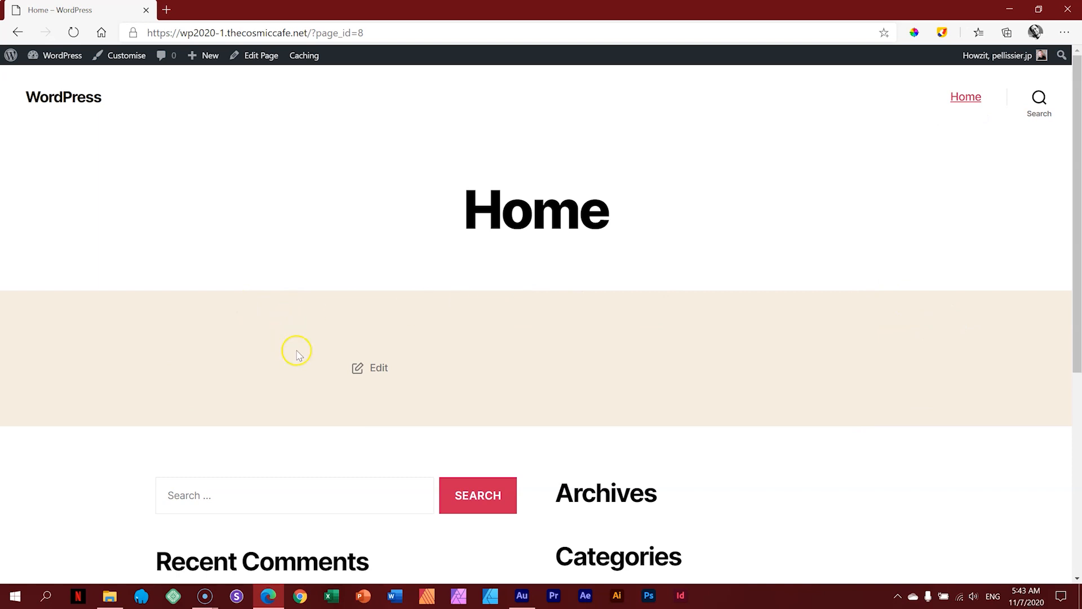
scroll(298, 349, "down", 6)
scroll(913, 346, "up", 6)
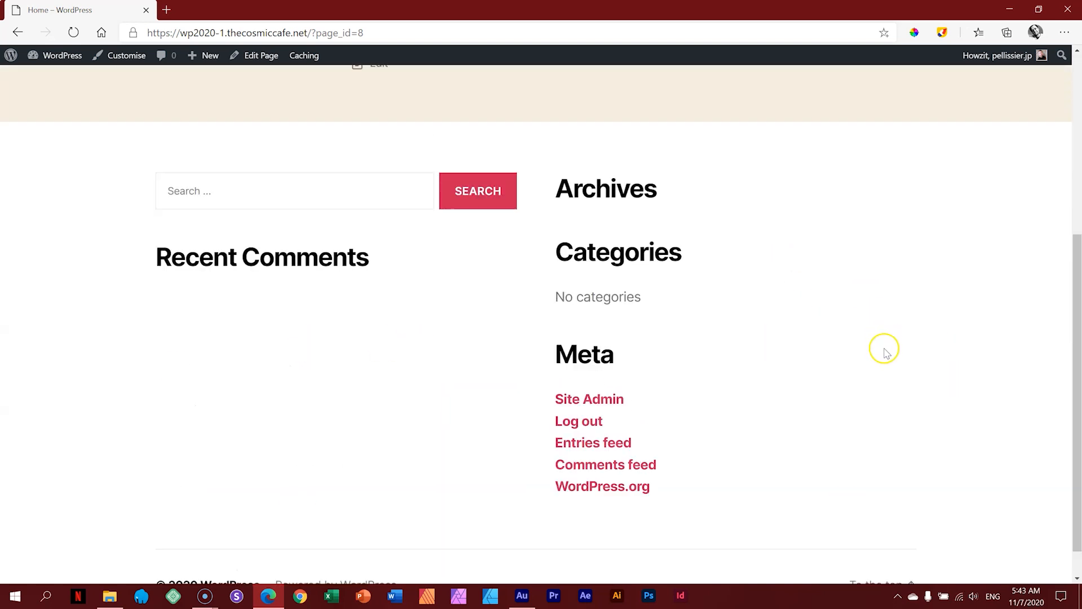
Step: Box the Home heading with screen annotations, then open the page in the editor
left_click(942, 32)
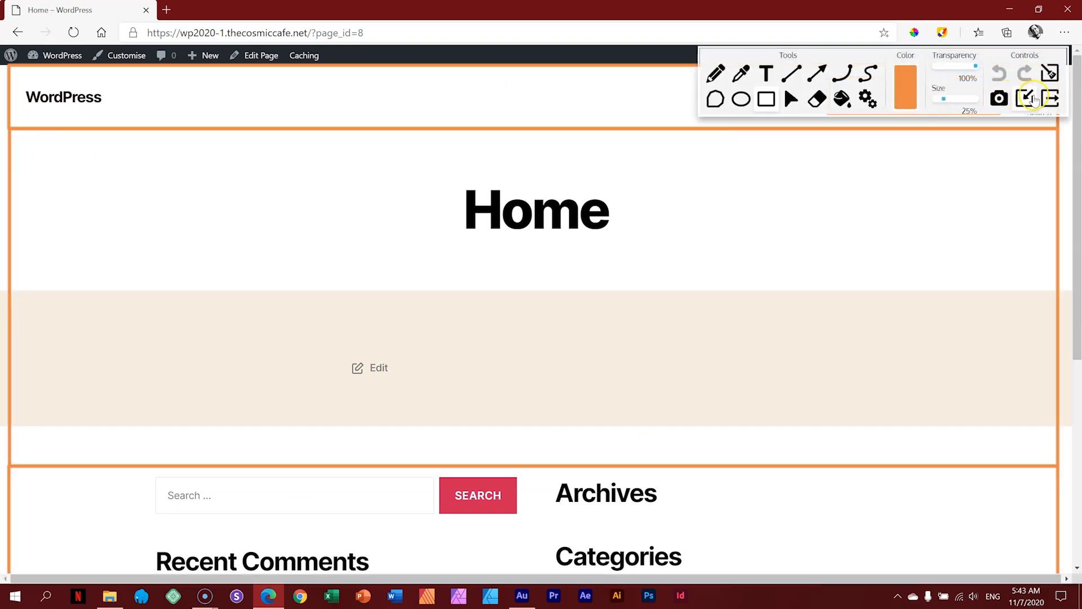
left_click(1049, 74)
left_click_drag(7, 135, 397, 218)
left_click_drag(734, 252, 1065, 288)
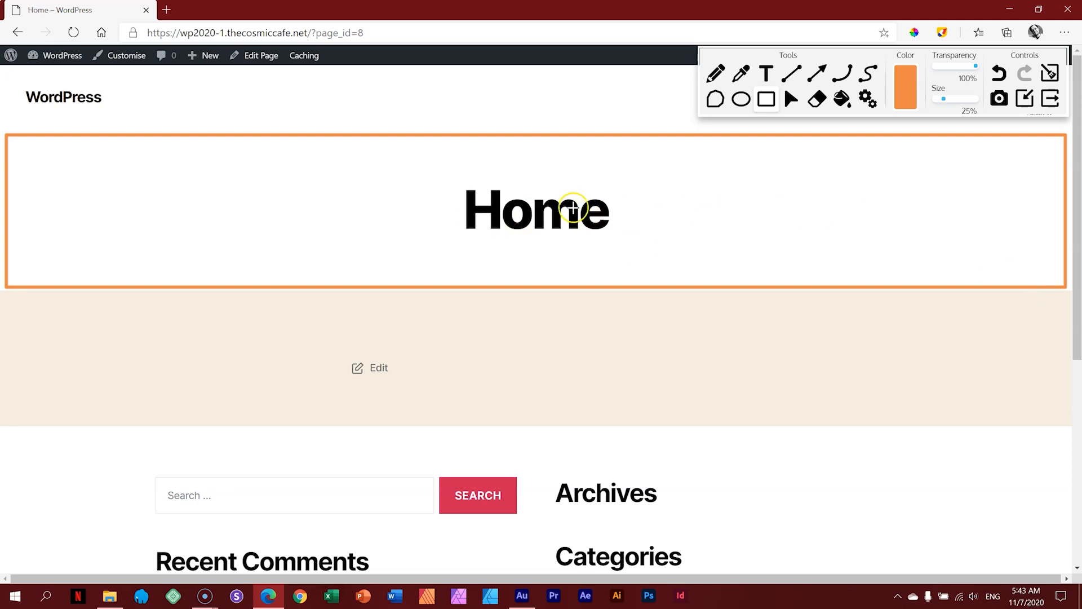
left_click(1050, 72)
left_click(1049, 98)
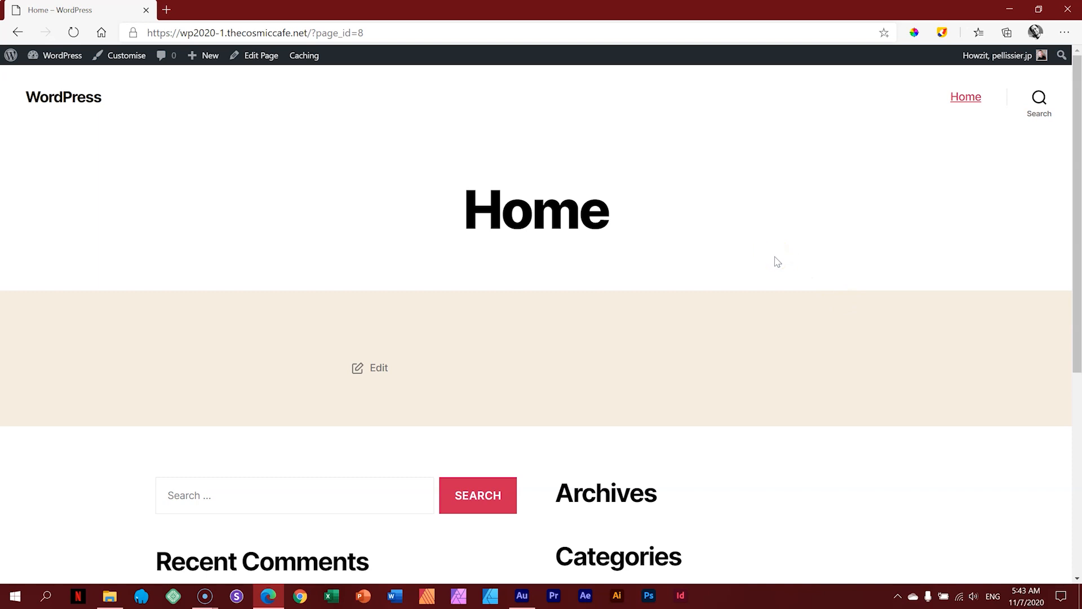
left_click(261, 57)
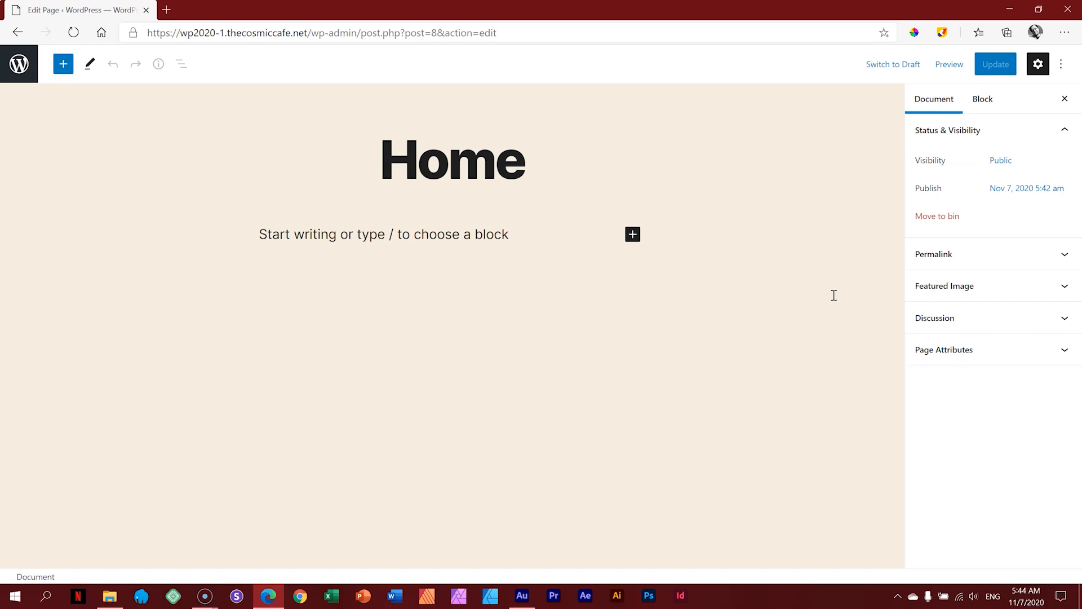
left_click(166, 10)
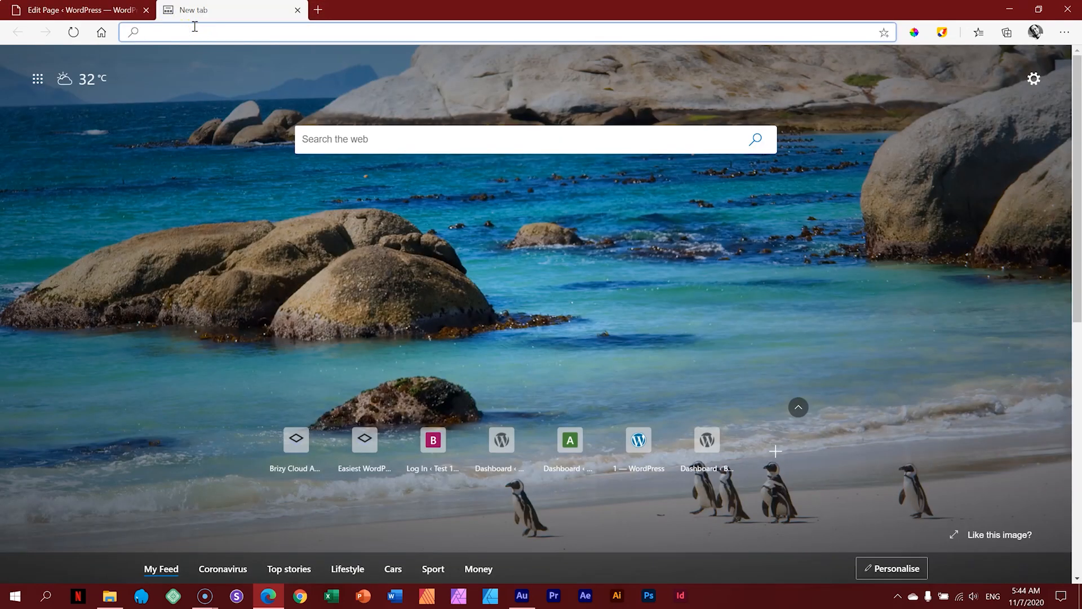
Step: Search the web for 'alice in wonderland text'
type("alice in won")
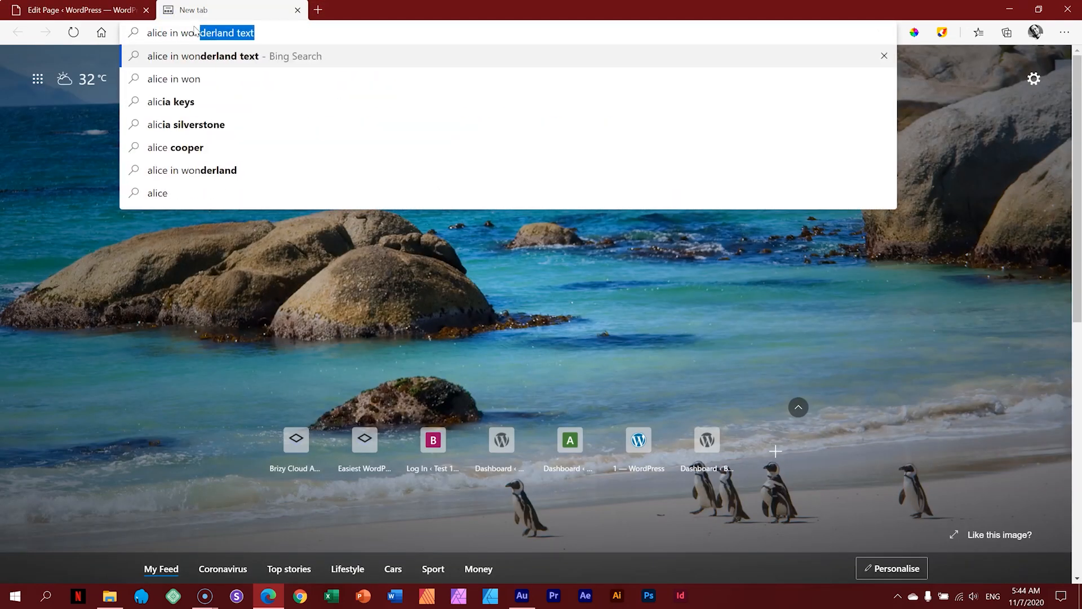
type("derland text")
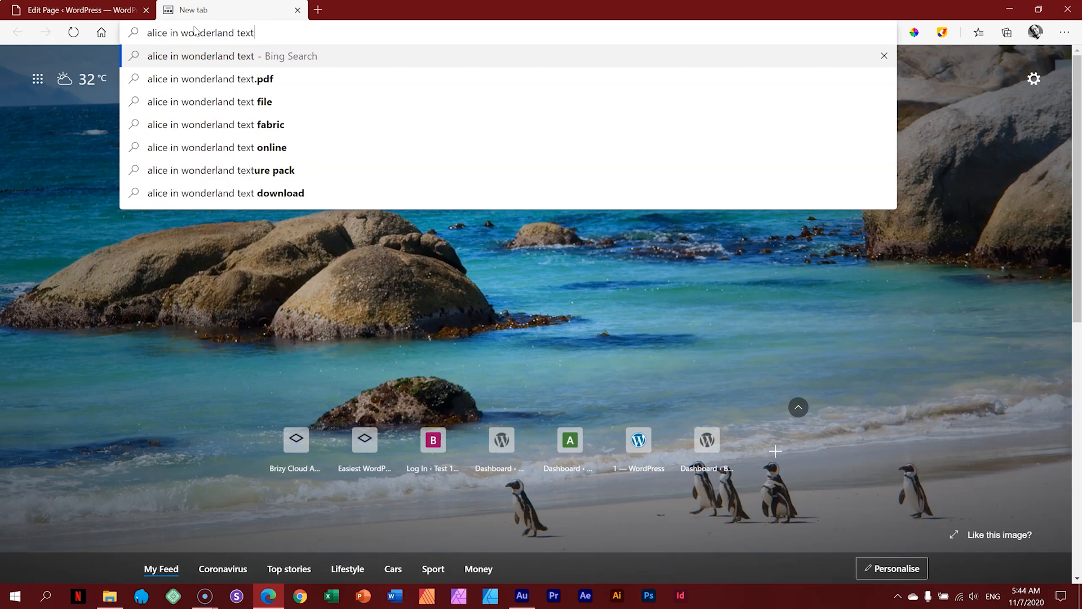
key("Return")
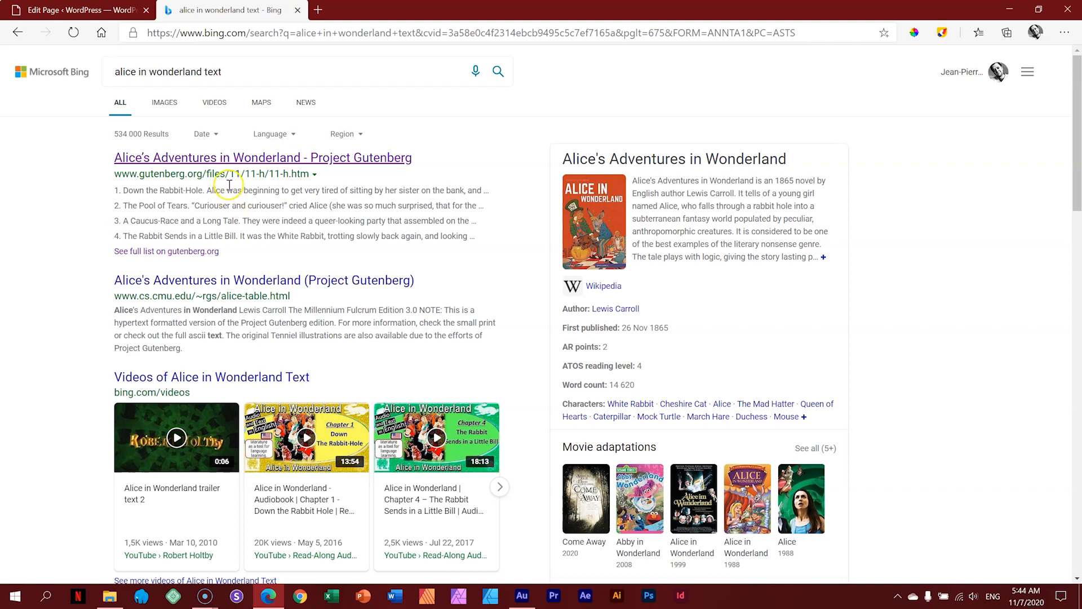
Step: Open the Project Gutenberg Alice edition and copy Chapter I's first paragraph
left_click(236, 159)
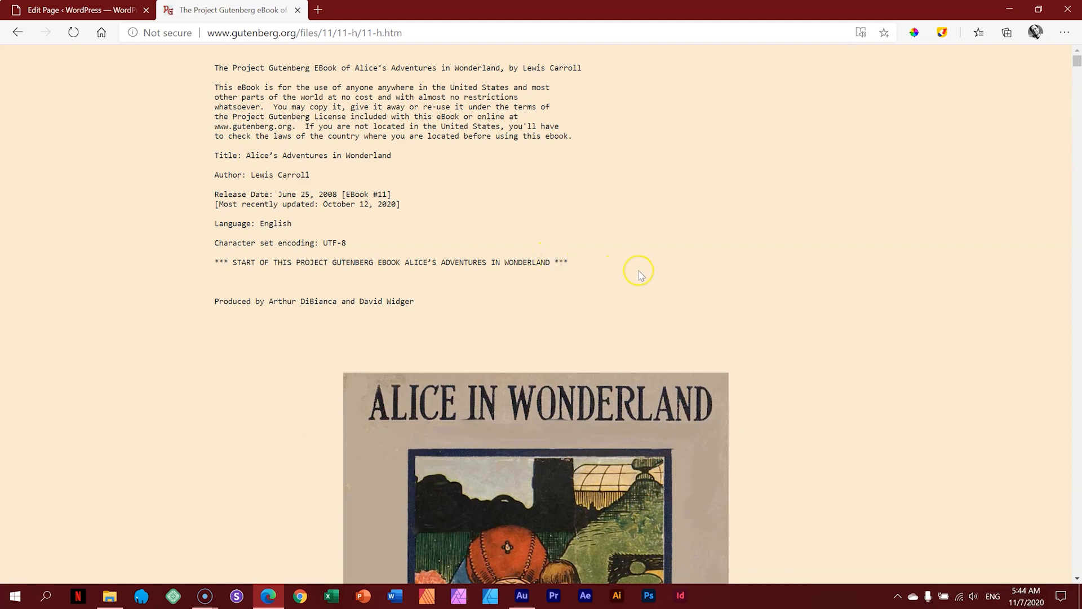
scroll(641, 275, "down", 10)
scroll(641, 275, "down", 10)
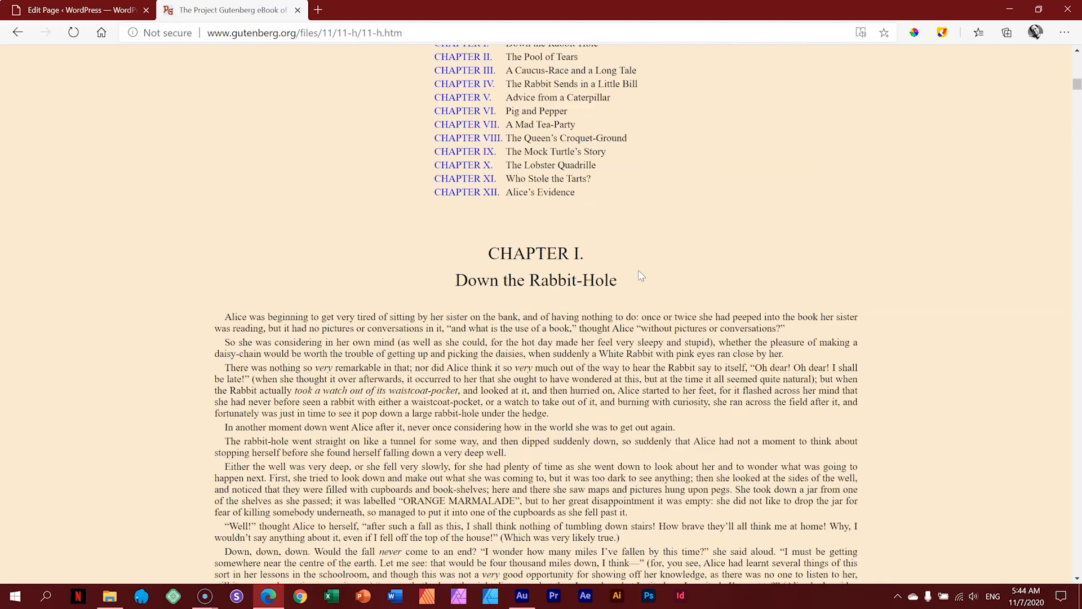
scroll(640, 272, "up", 4)
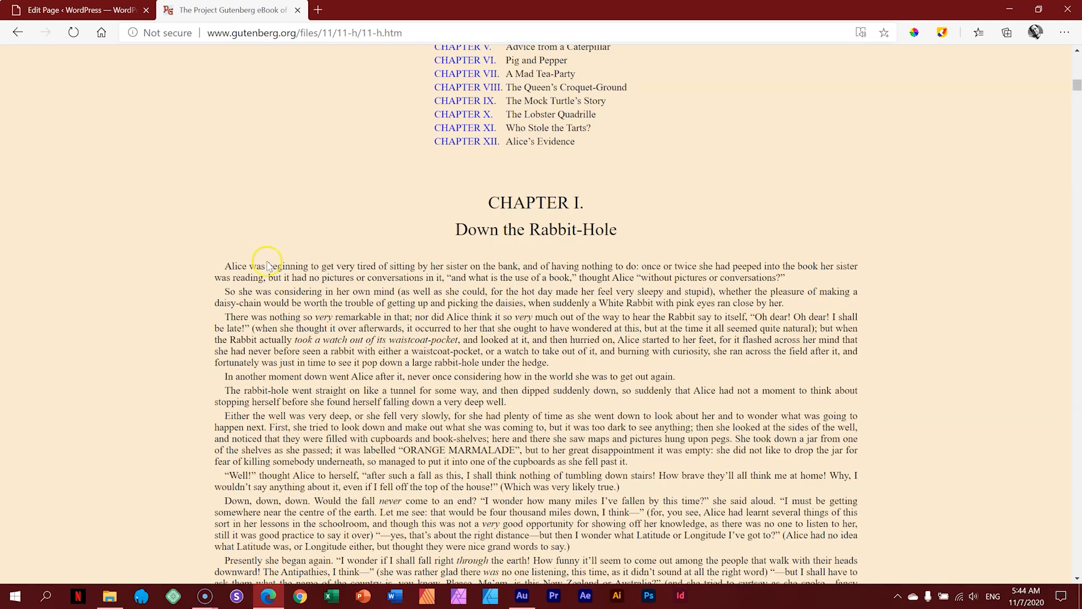
left_click_drag(224, 266, 787, 279)
right_click(744, 270)
left_click(756, 277)
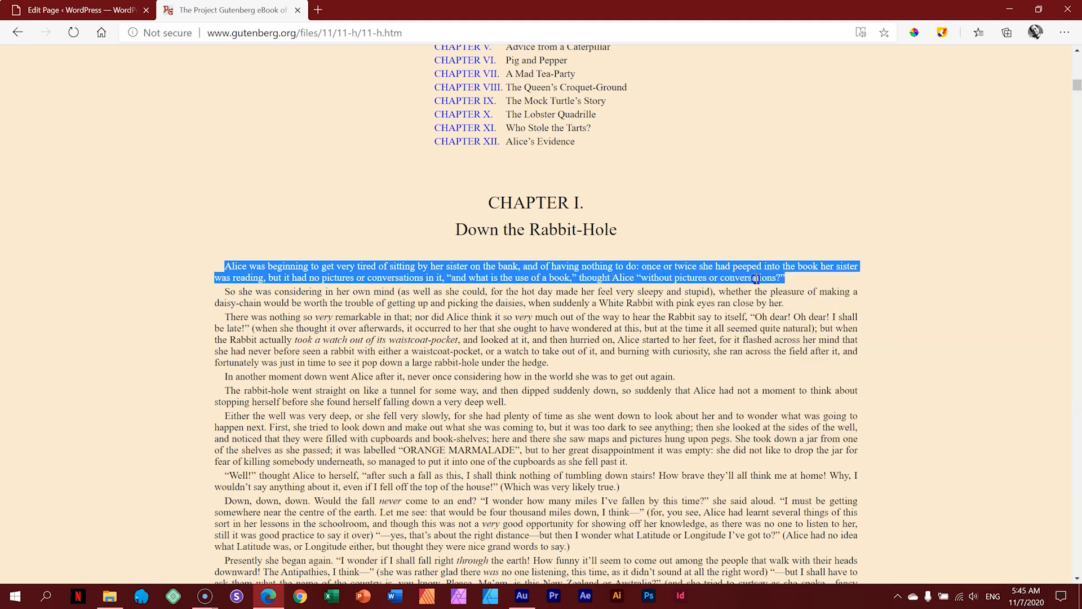
Step: Paste the copied Alice paragraph into the Home page's empty paragraph block
left_click(121, 11)
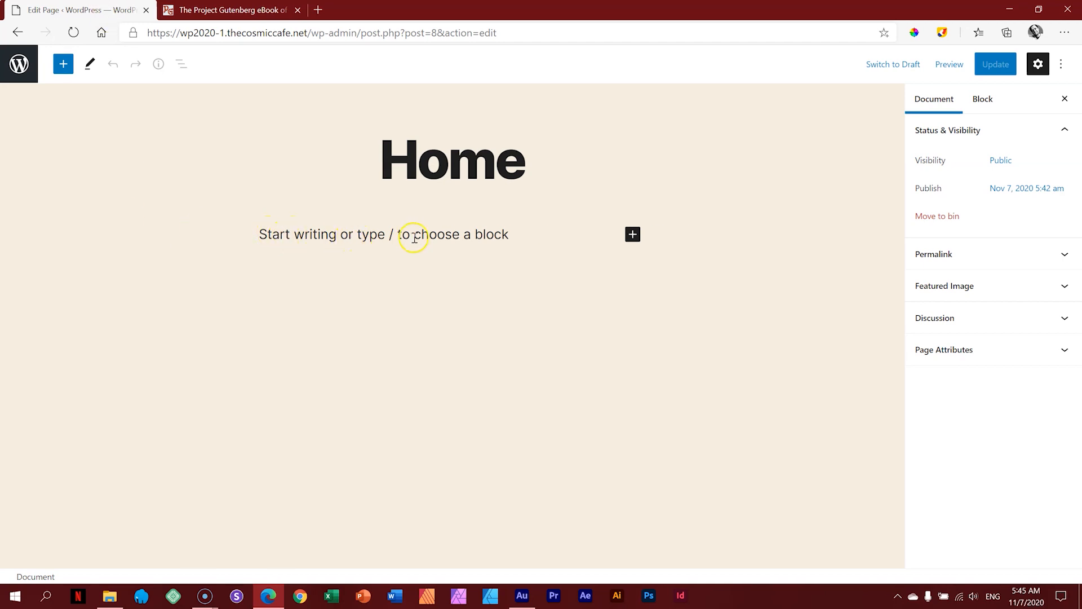
left_click(302, 235)
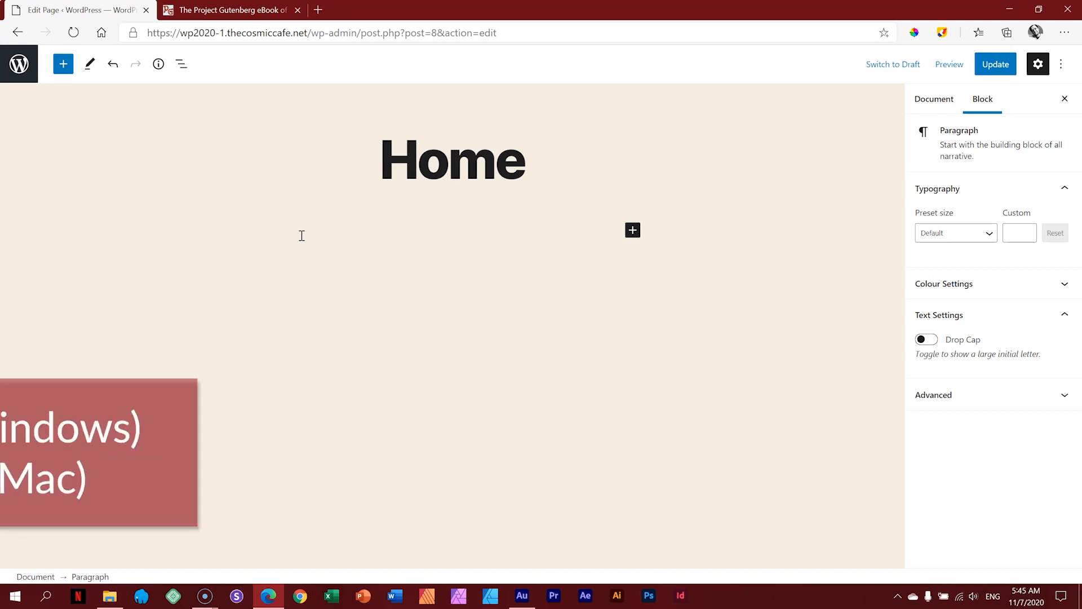
key("ctrl+v")
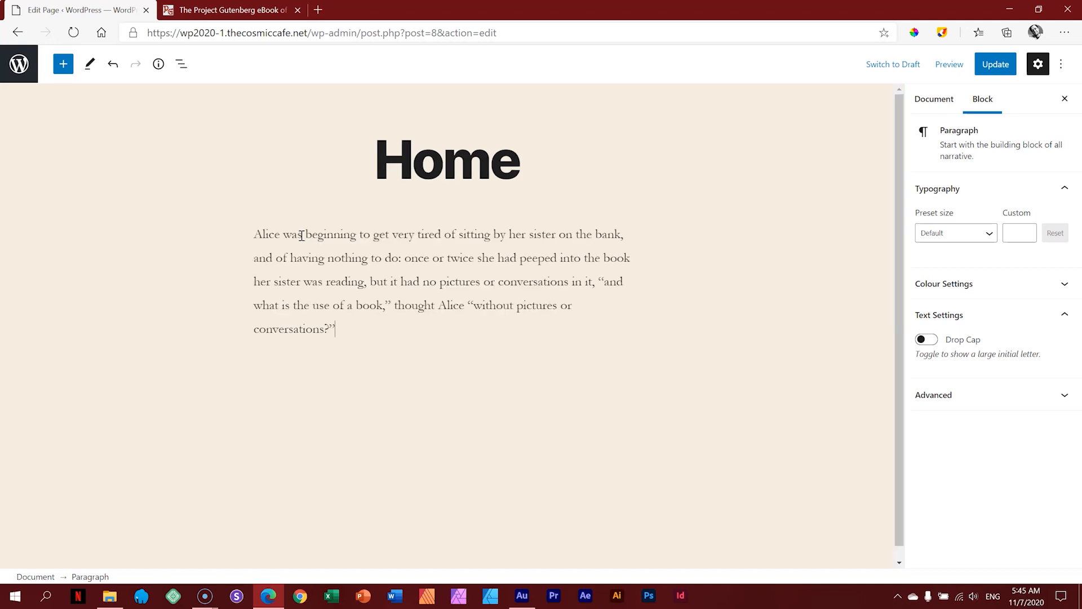
left_click(231, 9)
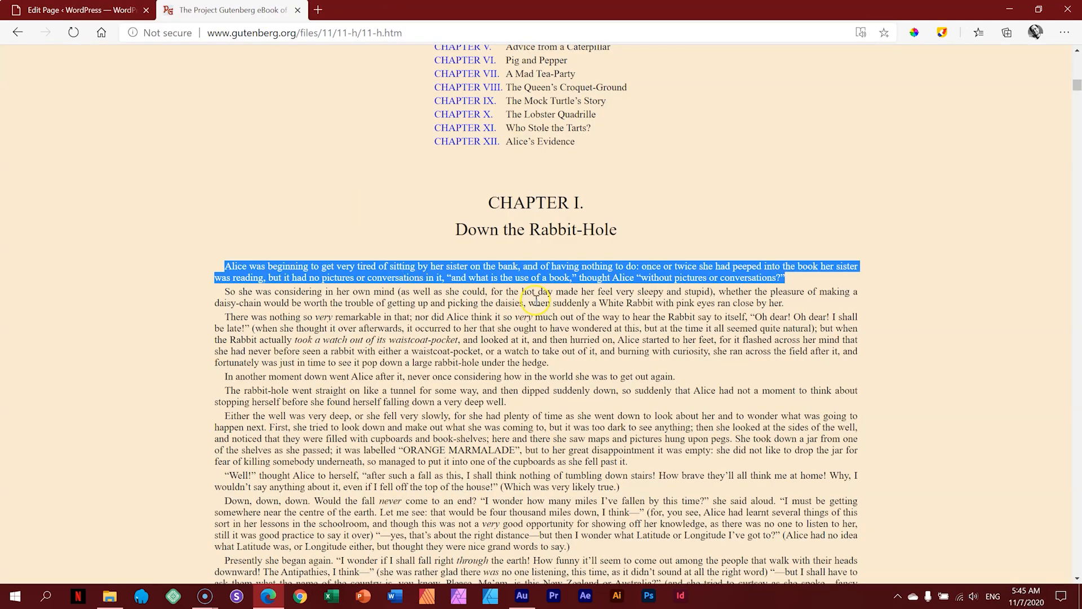
left_click(83, 10)
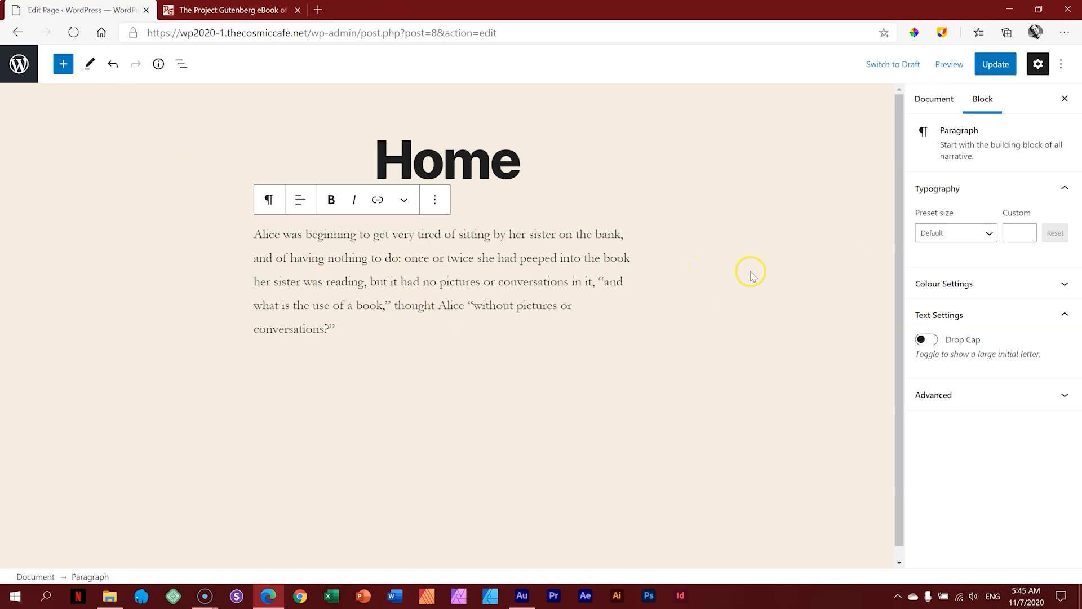
left_click(838, 261)
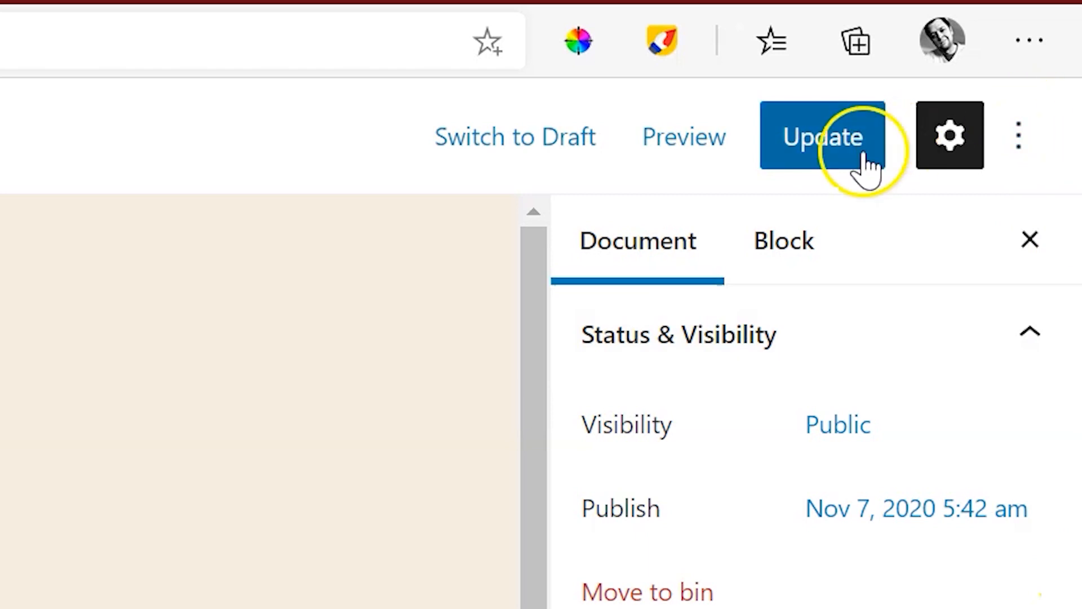
Step: Update the Home page and open its preview in a new tab
left_click(828, 144)
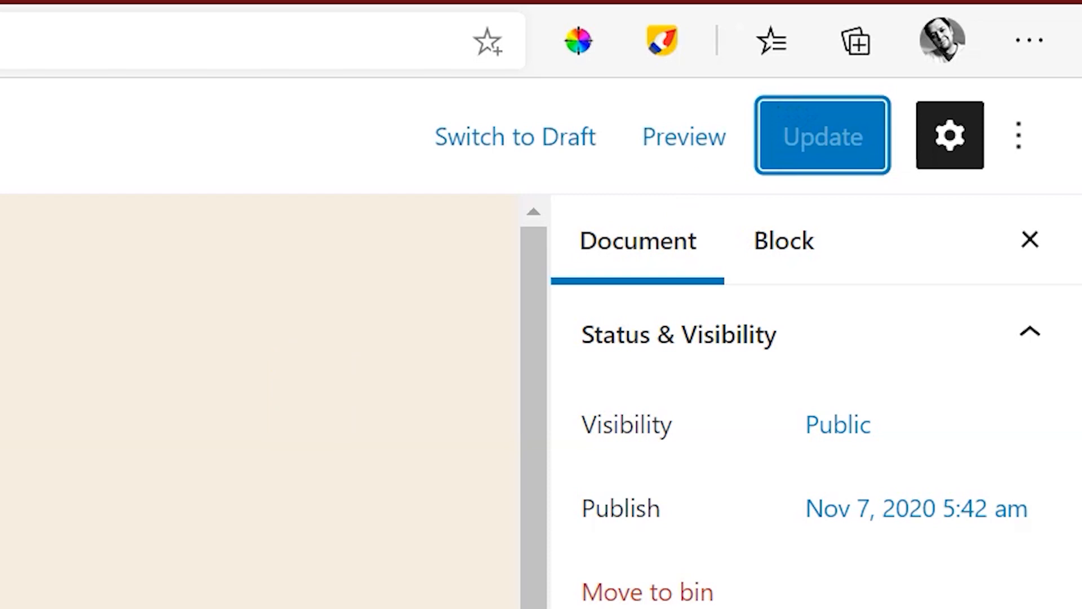
left_click(689, 161)
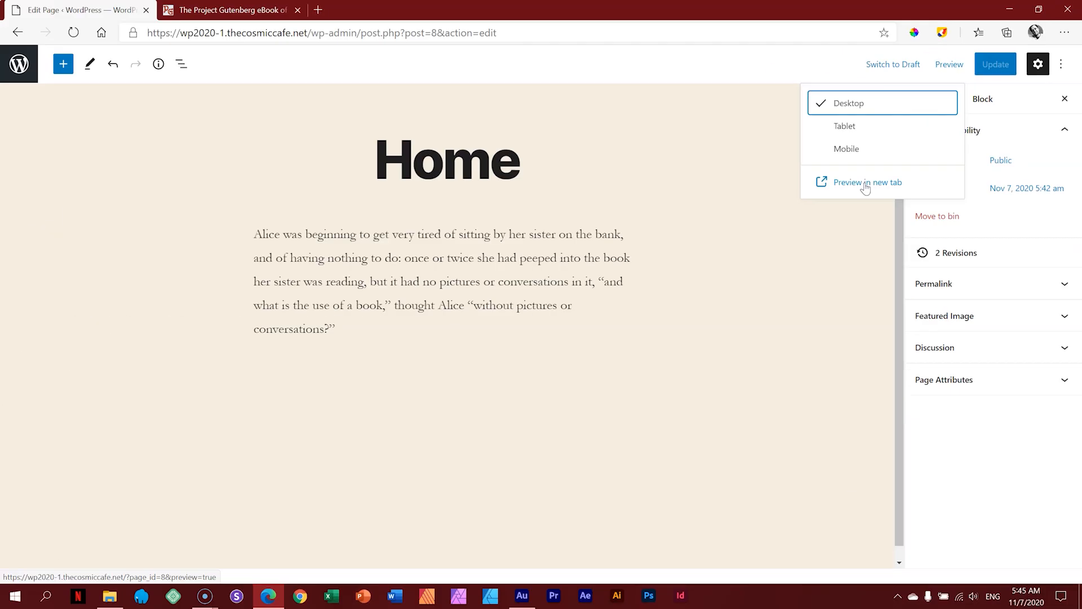
left_click(865, 185)
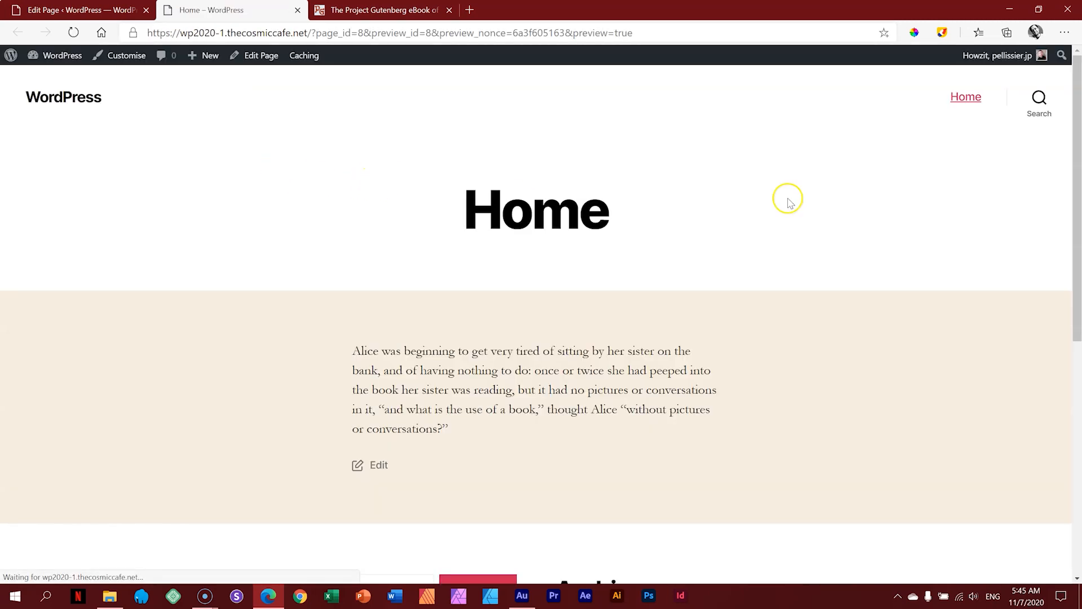
Step: Scroll through the previewed Alice paragraph, then go back to the Edit Page tab
left_click_drag(1077, 139, 1077, 230)
scroll(1078, 229, "up", 2)
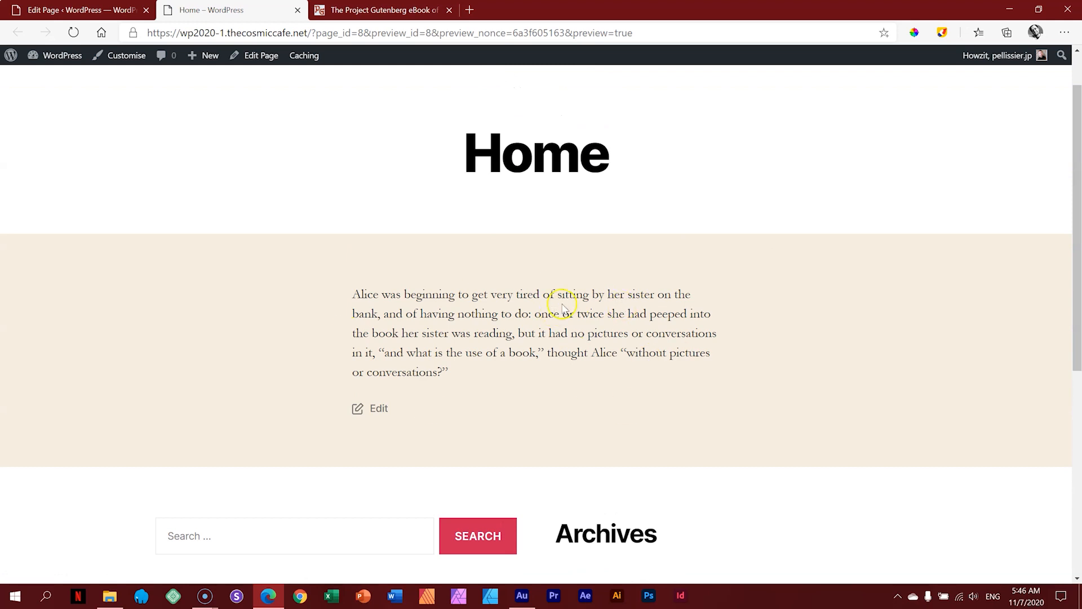
scroll(1078, 245, "up", 1)
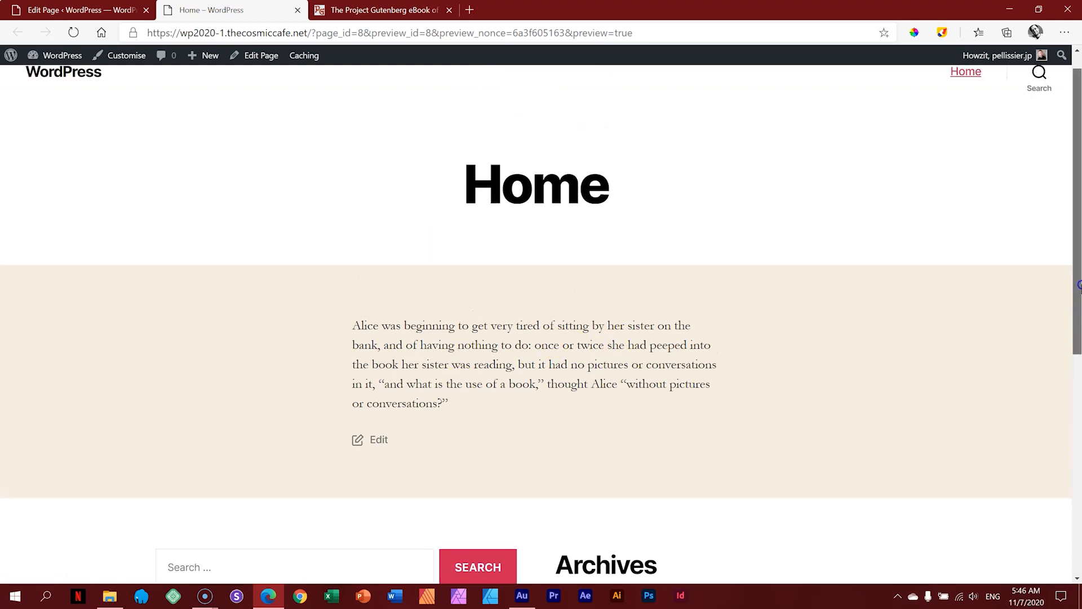
scroll(1078, 271, "down", 4)
scroll(1078, 233, "up", 4)
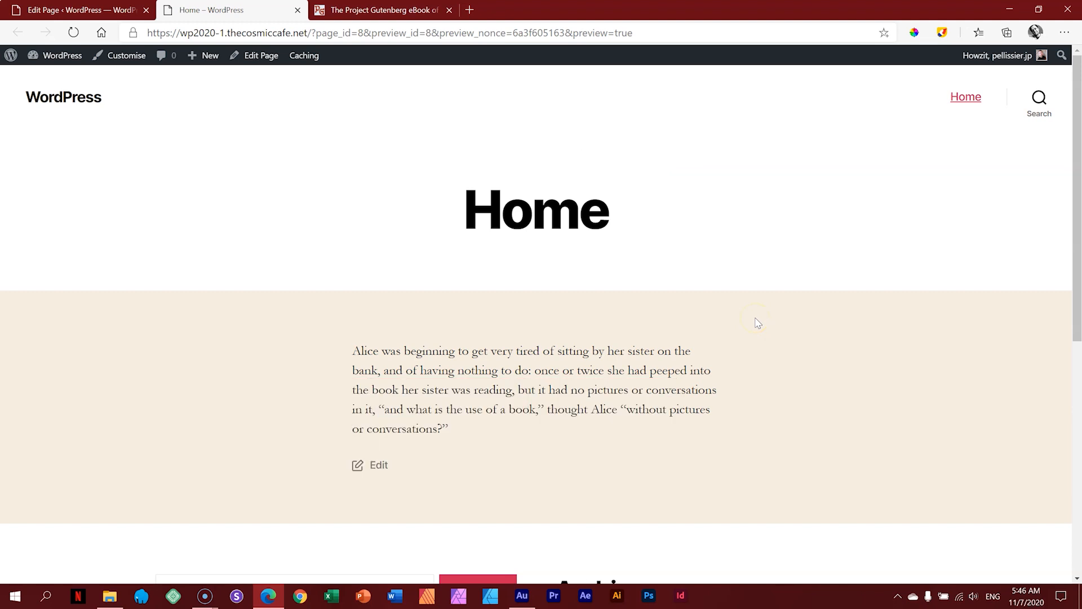
left_click(125, 12)
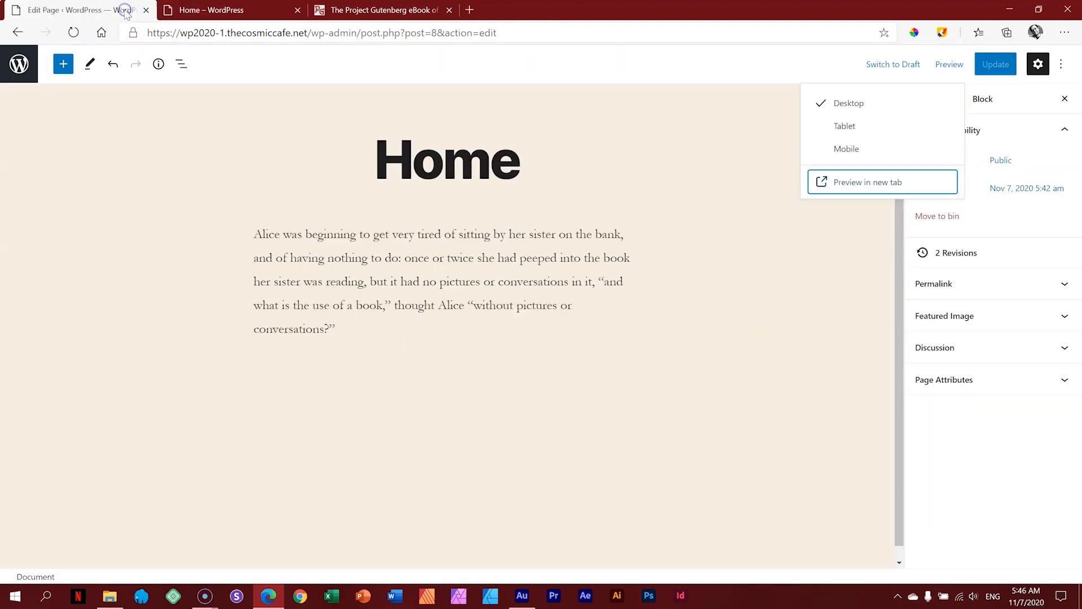
Step: Reload the preview tab to show the latest changes, then return to the editor
left_click(846, 338)
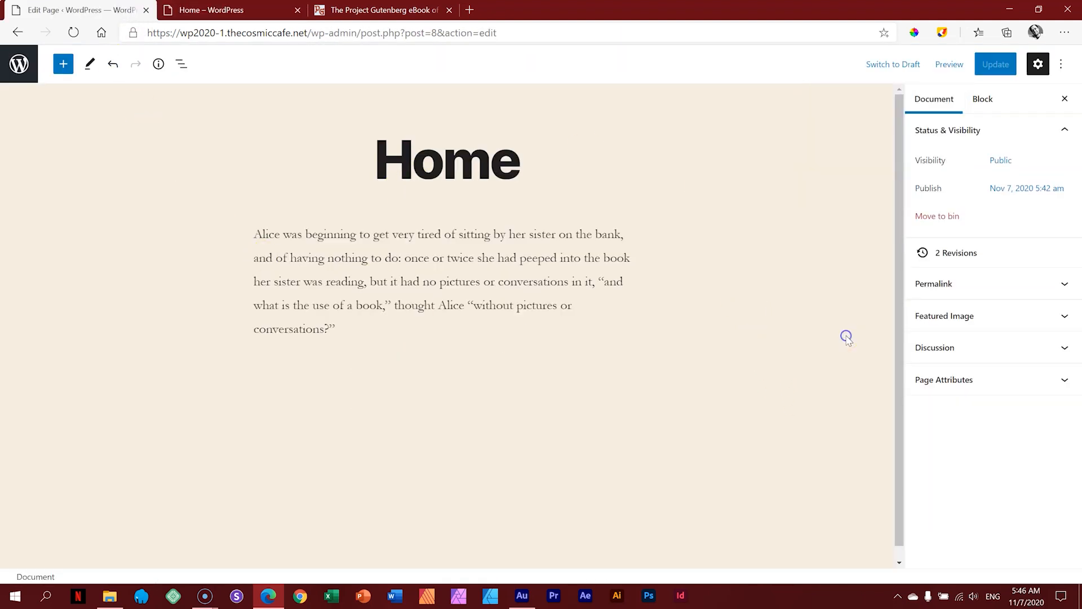
left_click(224, 16)
left_click(73, 34)
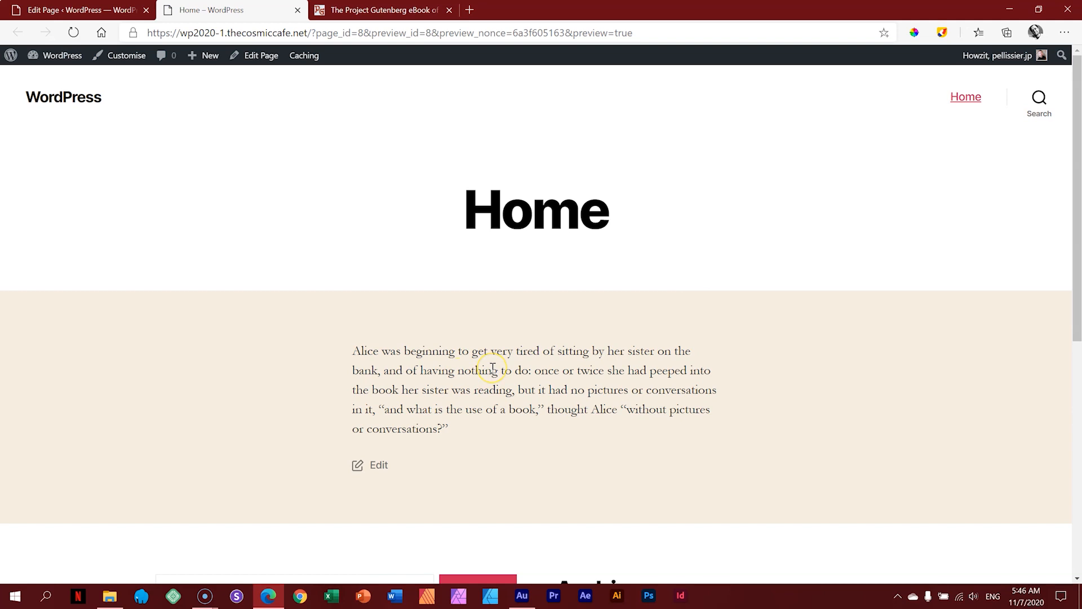
left_click(102, 13)
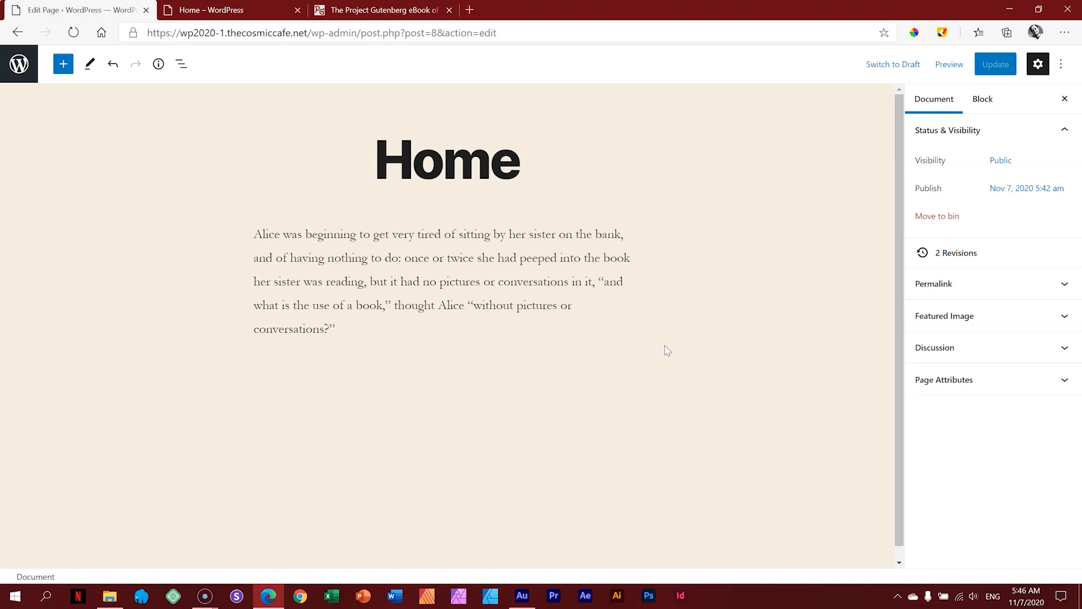
Step: Select the Alice paragraph block in the editor
left_click(553, 260)
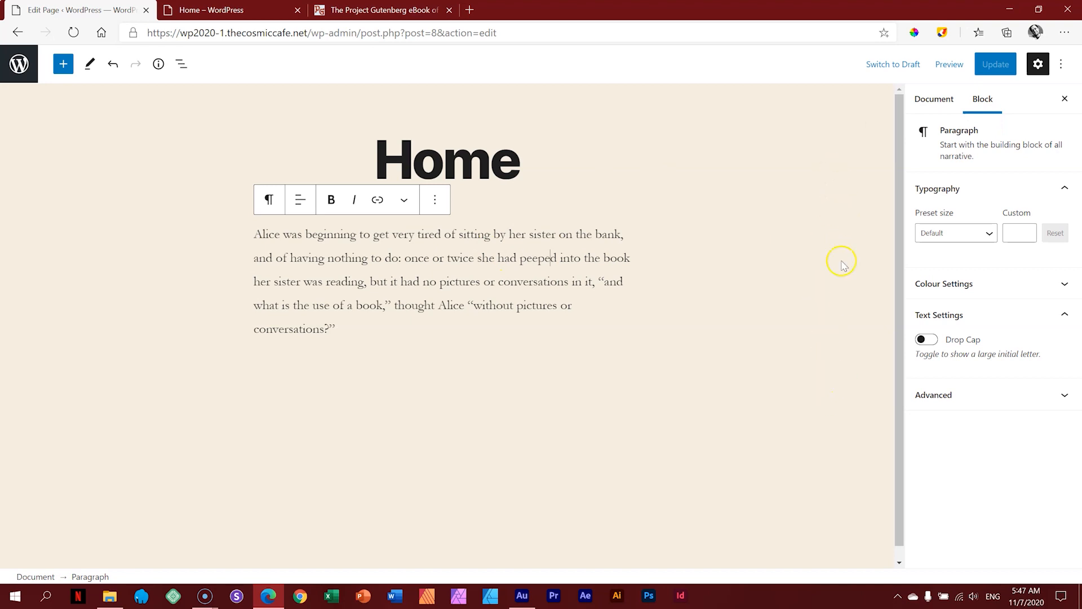
left_click(842, 205)
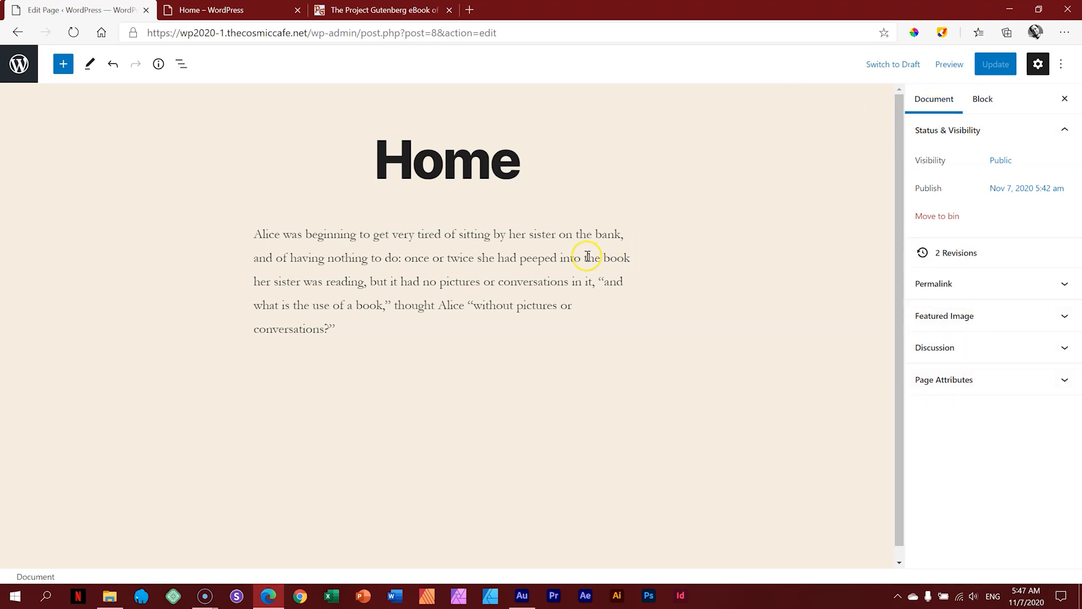
left_click(524, 258)
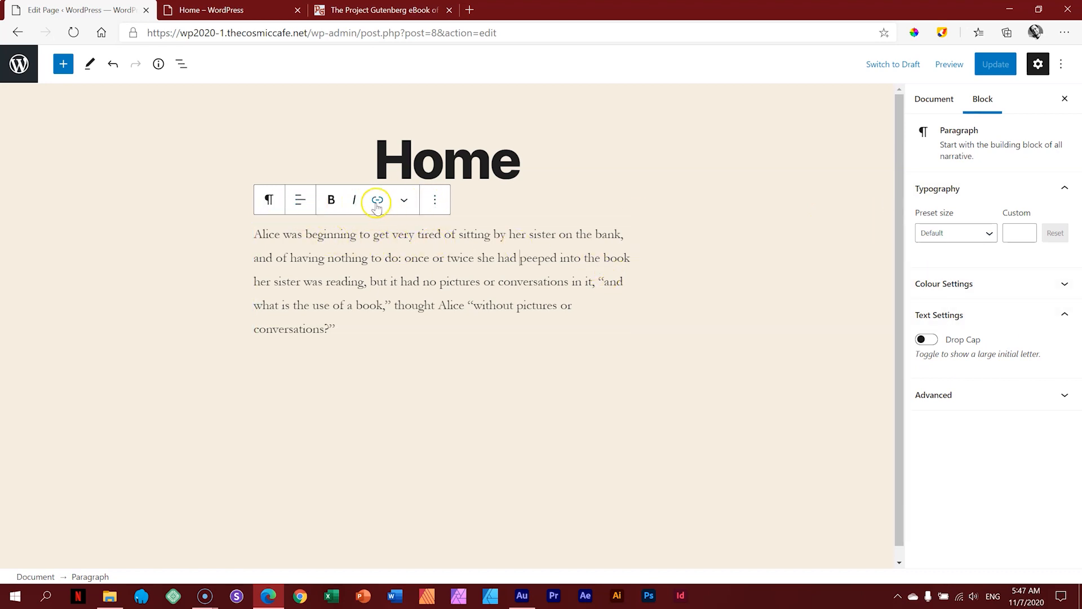
Step: Centre the Alice paragraph, then change it to right alignment
left_click(269, 201)
left_click(299, 201)
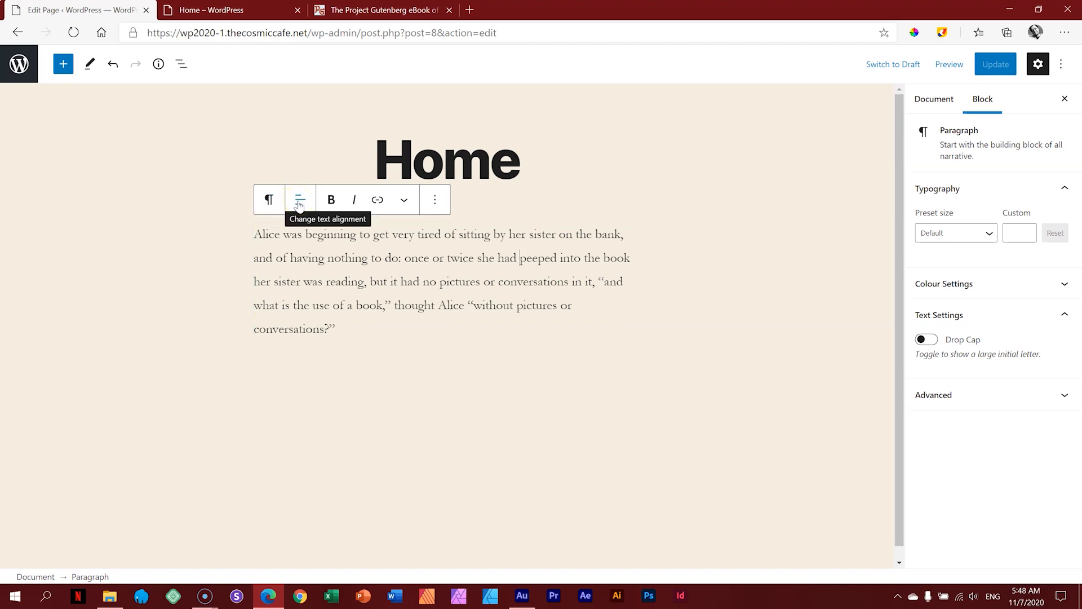
left_click(299, 202)
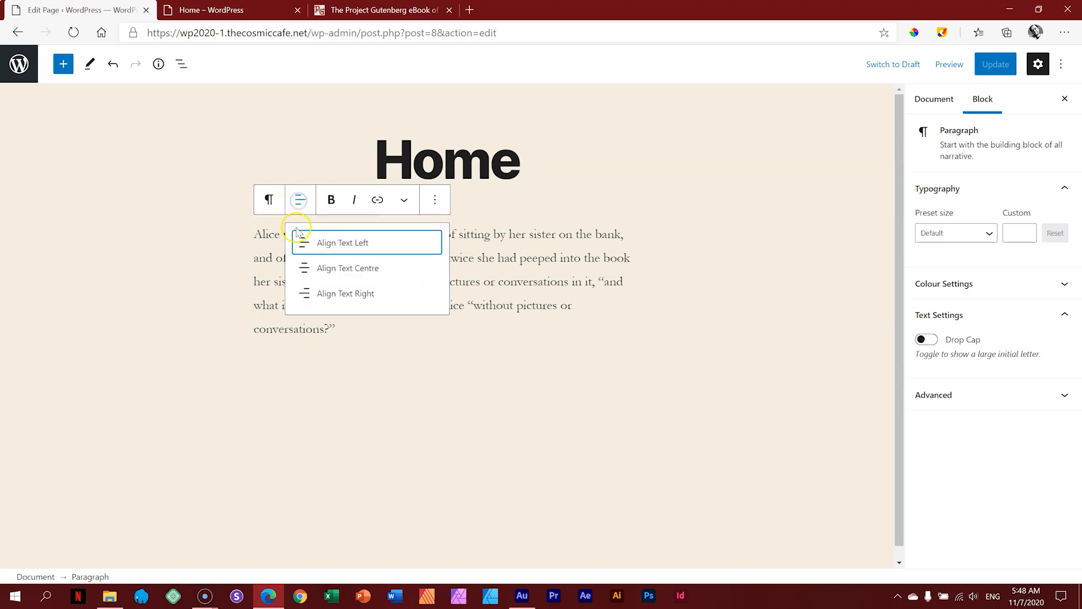
left_click(316, 263)
left_click(77, 282)
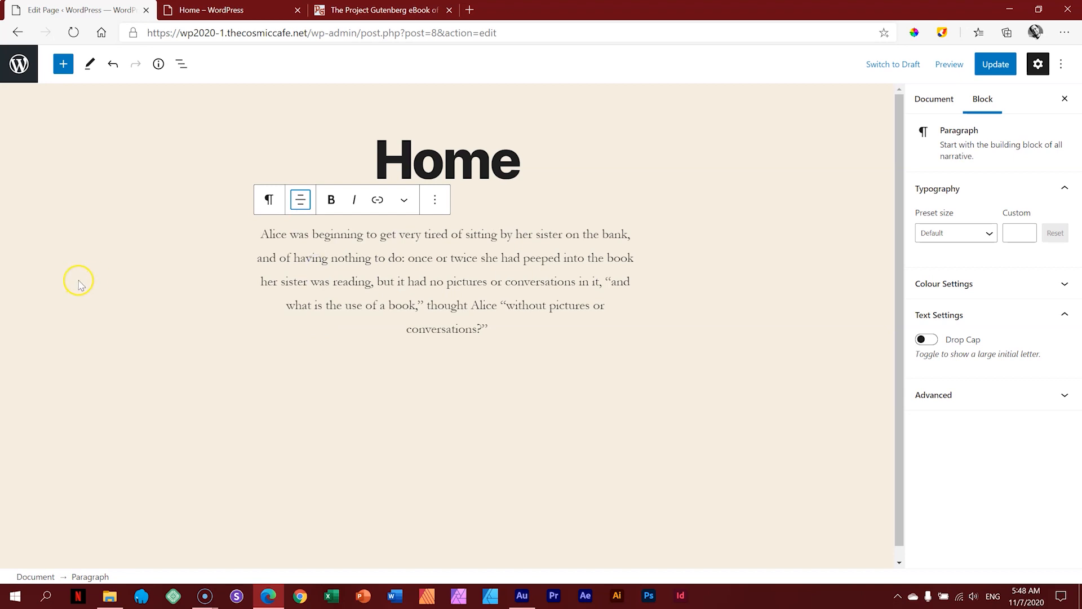
left_click(300, 201)
left_click(309, 291)
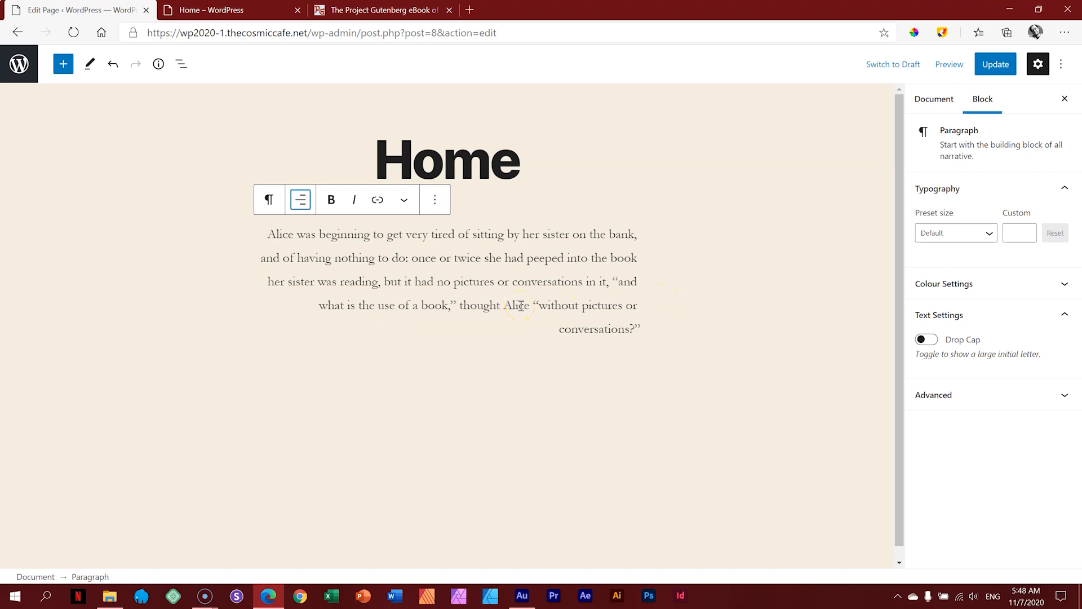
Step: Update the page and preview the right-aligned paragraph in a new tab
left_click(988, 65)
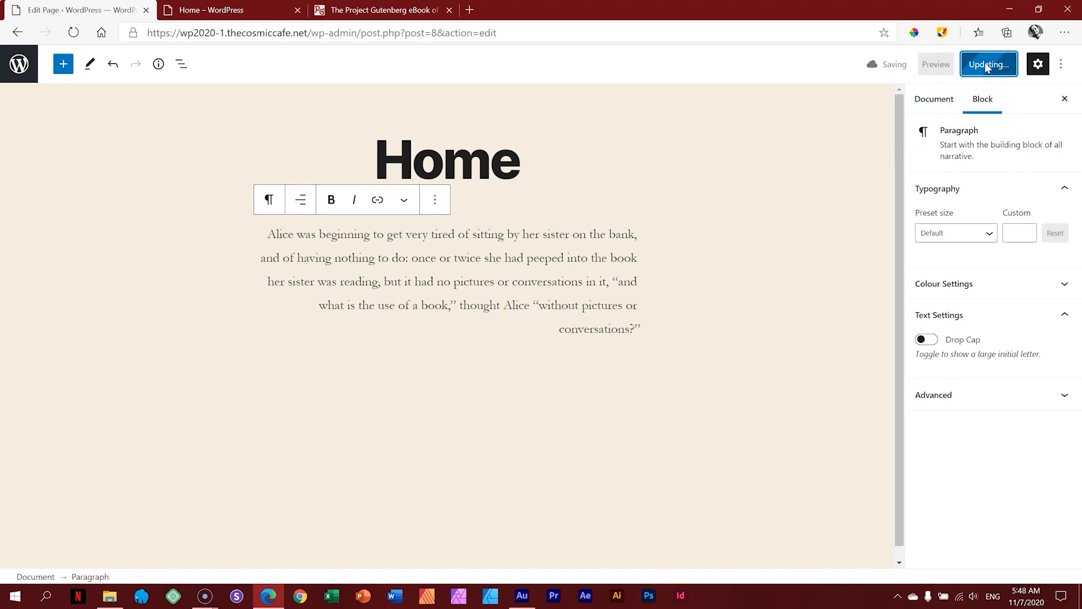
left_click(937, 63)
left_click(877, 182)
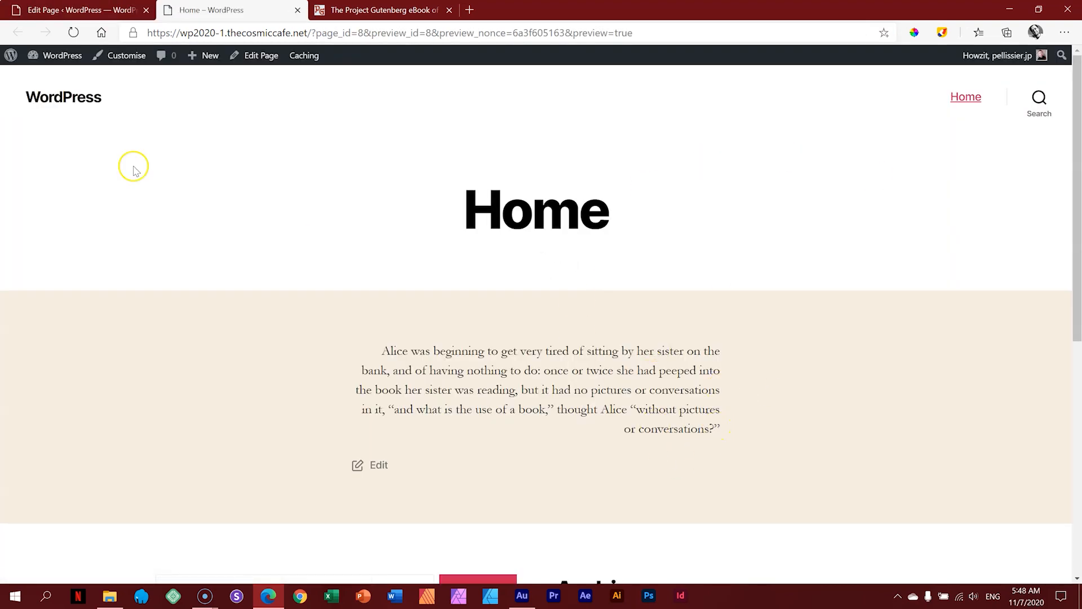
Step: Back in the editor, set the Alice paragraph to left alignment
left_click(85, 11)
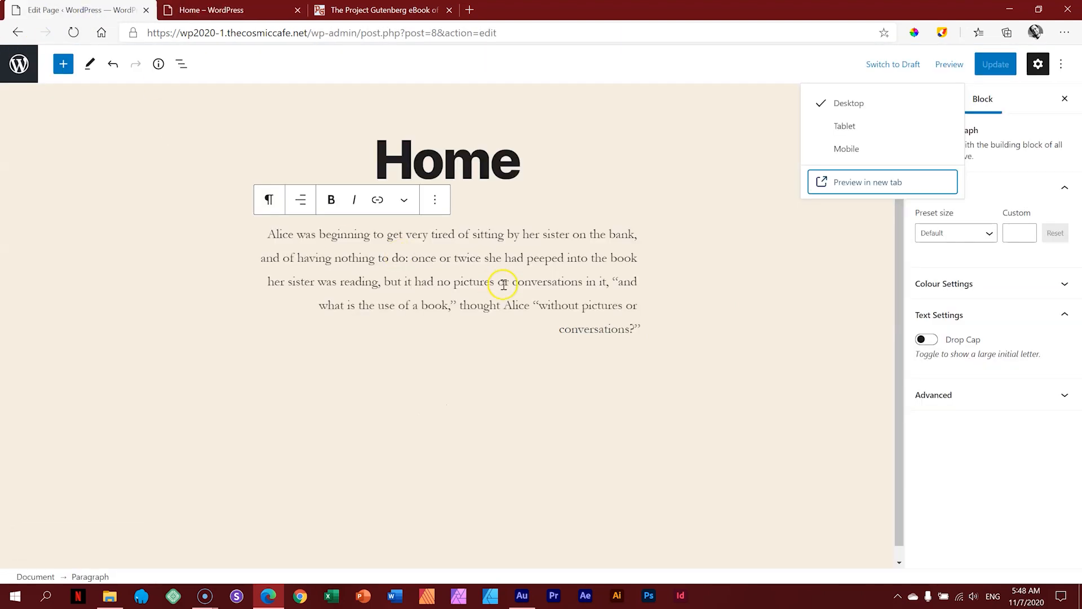
left_click(299, 199)
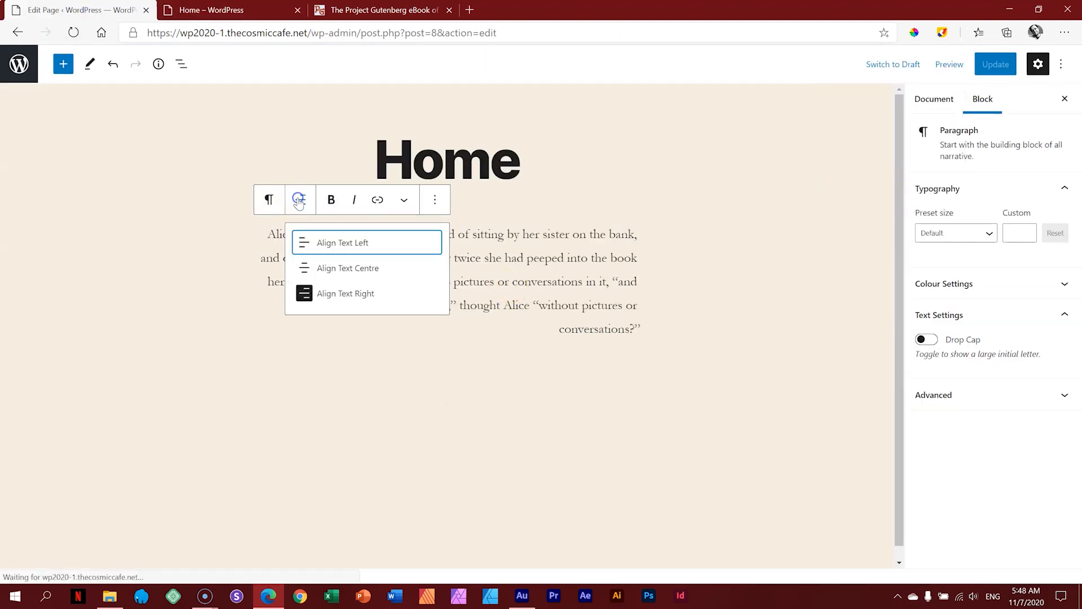
left_click(309, 244)
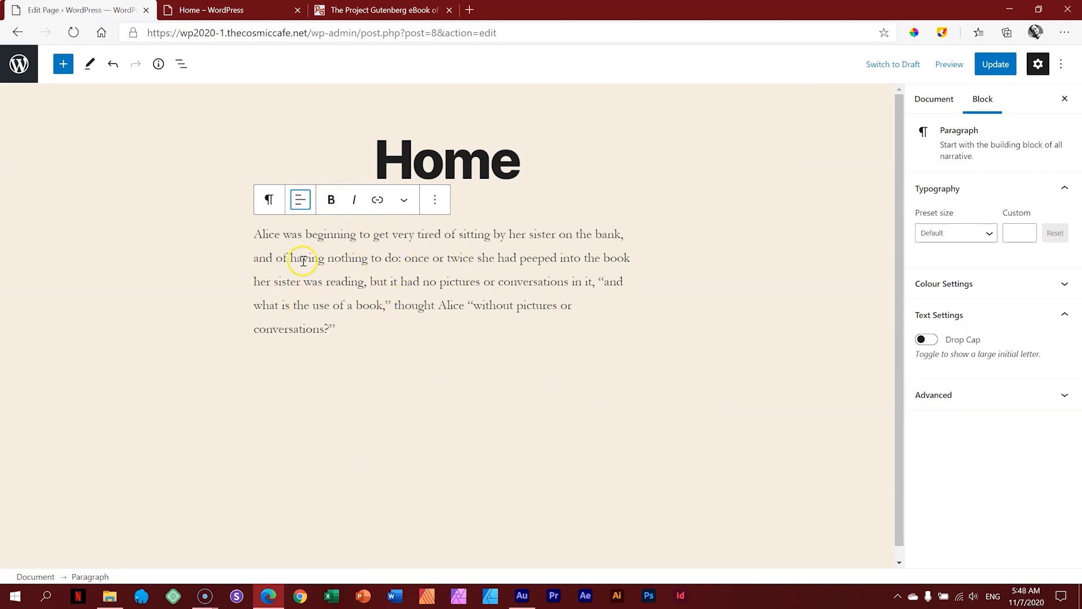
Step: Make 'Alice was beginning to get very tired' bold
left_click_drag(255, 233, 441, 237)
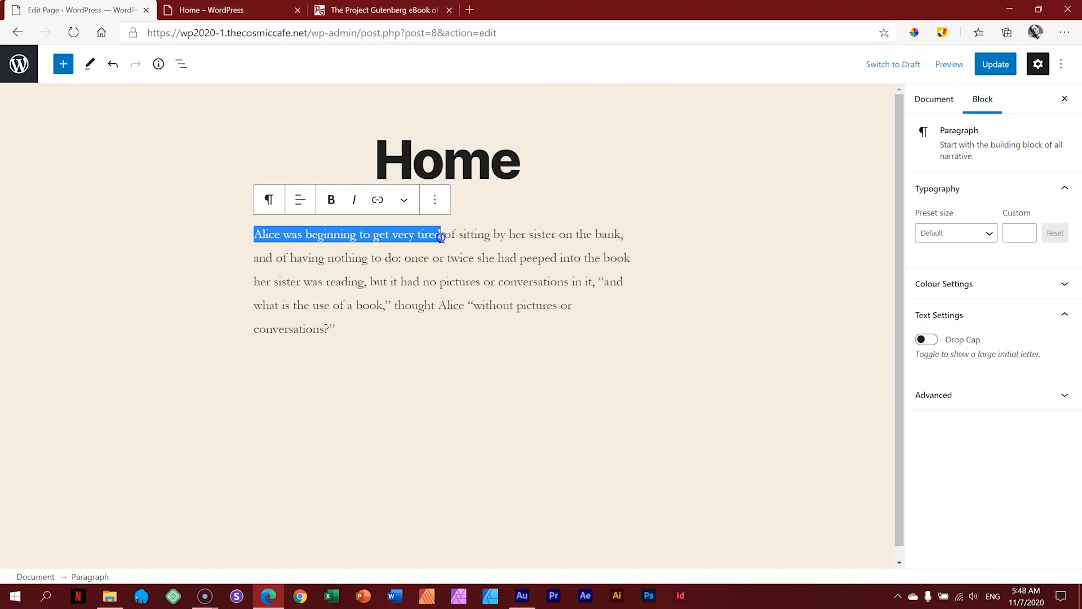
left_click(331, 200)
left_click(355, 259)
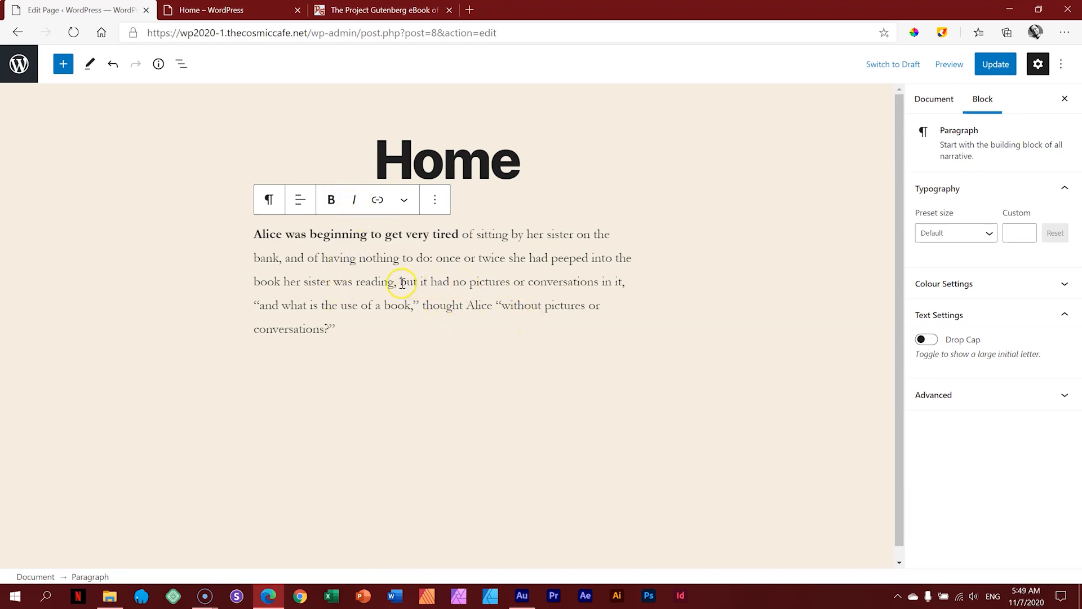
Step: Italicise the paragraph from 'but' to its end and check the formatting
left_click_drag(401, 282, 336, 322)
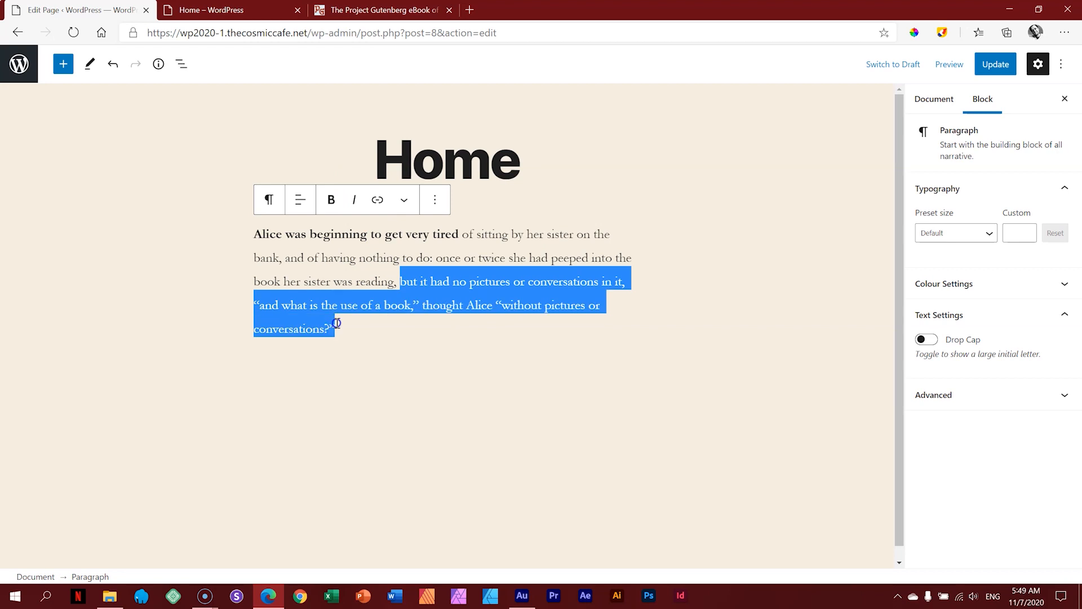
left_click(354, 199)
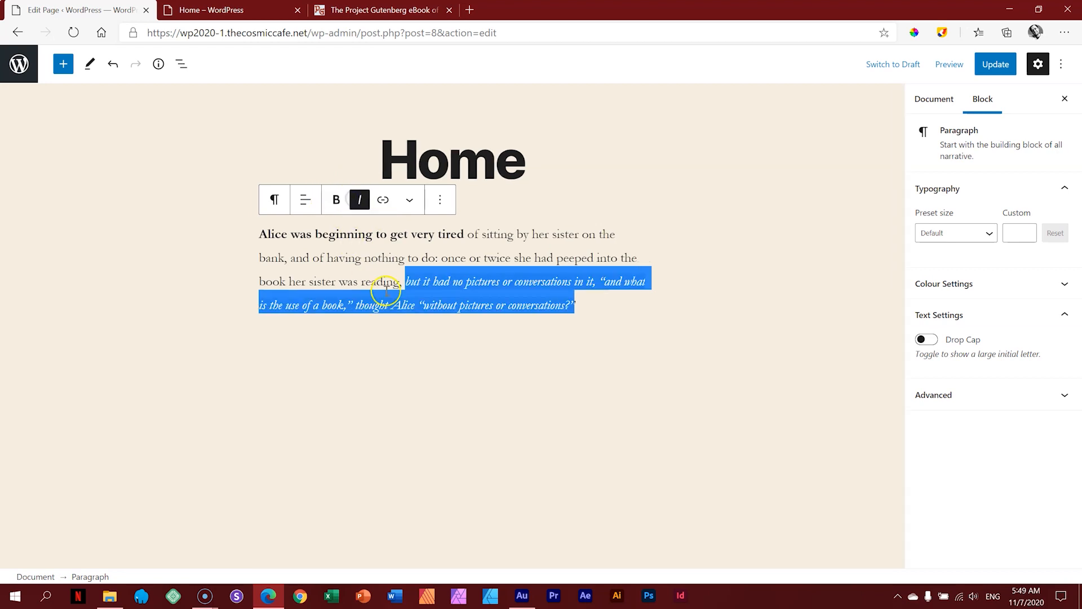
left_click(476, 258)
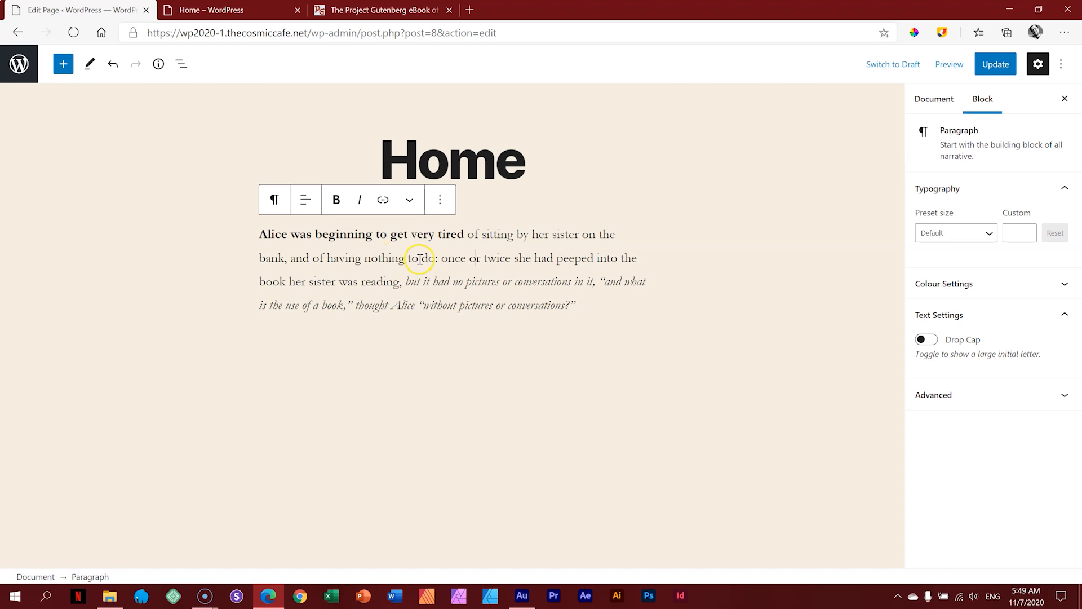
left_click_drag(447, 237, 538, 237)
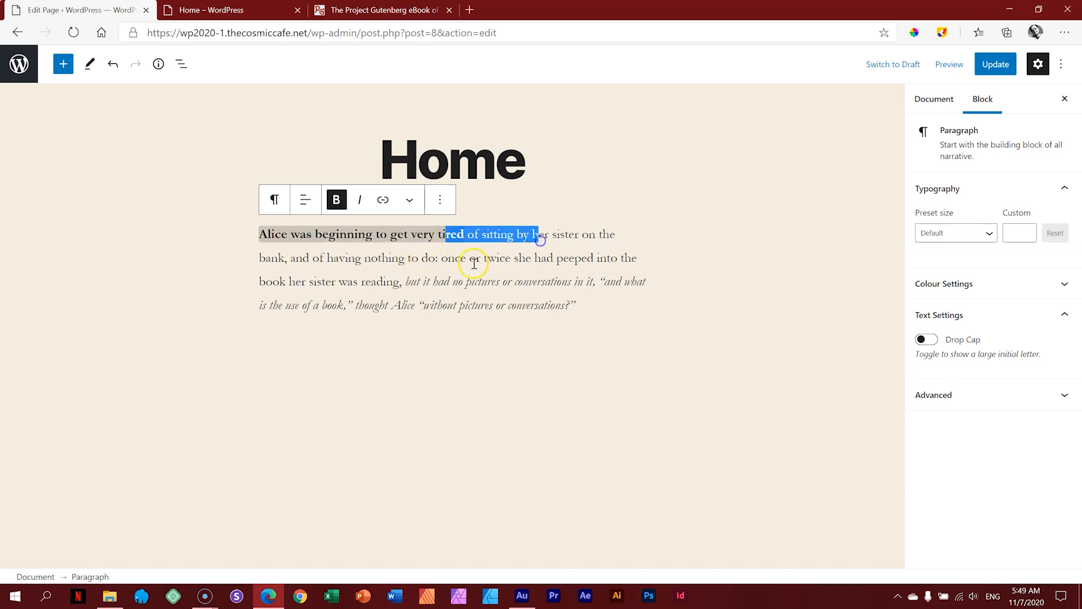
left_click_drag(471, 259, 540, 263)
left_click(476, 281)
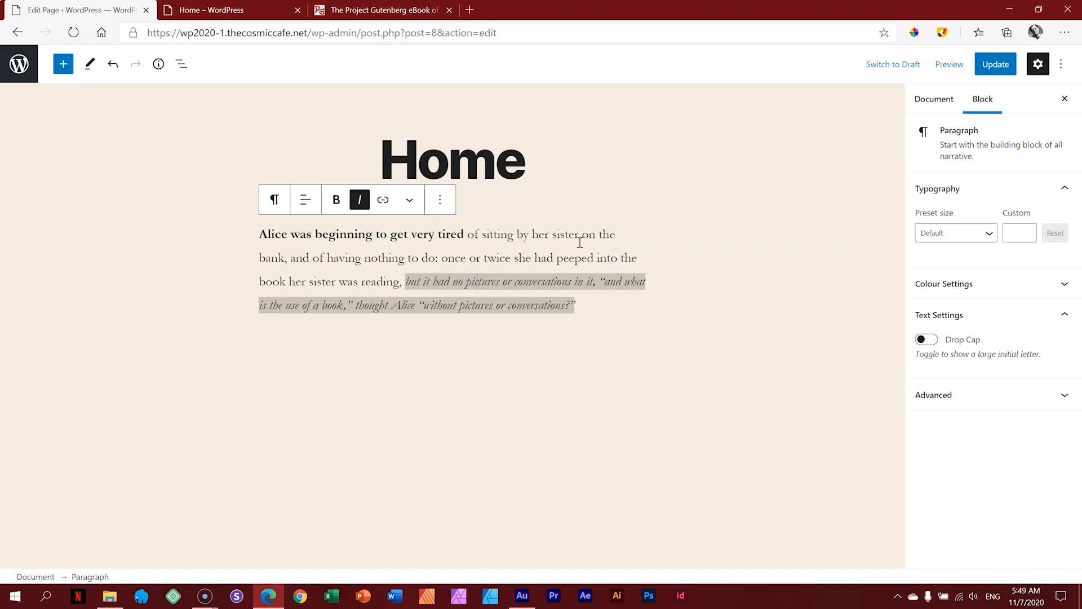
Step: Copy the Project Gutenberg Alice book page's web address
left_click(414, 11)
left_click(424, 32)
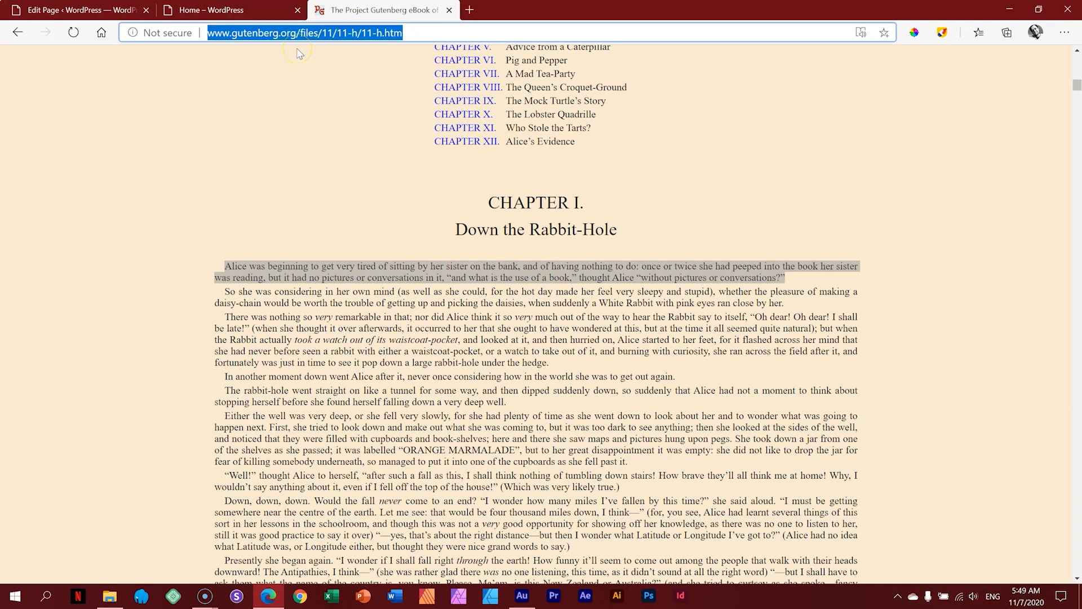
key("ctrl+c")
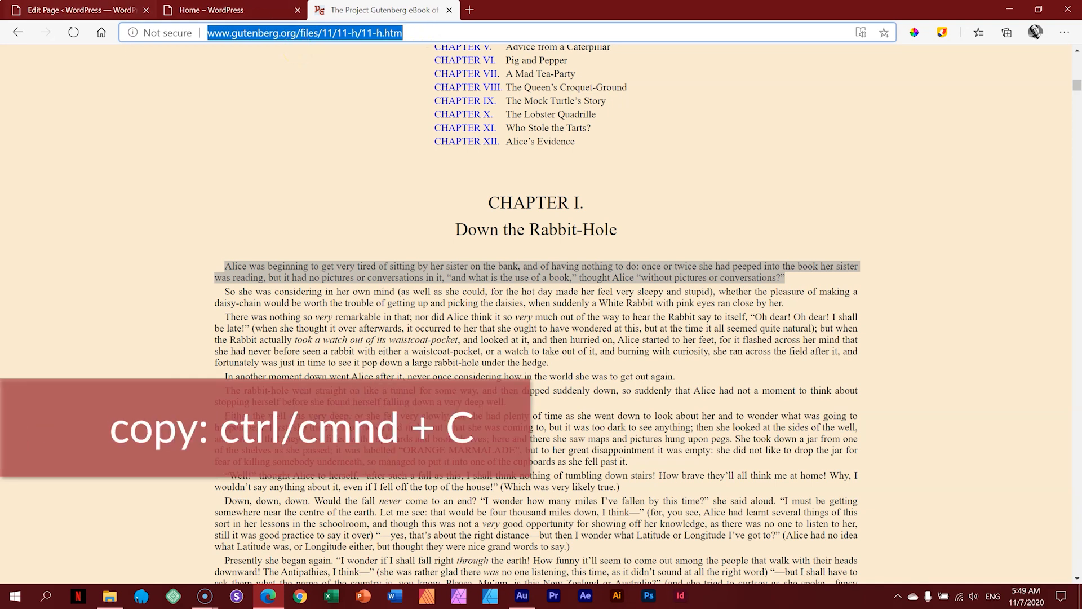
left_click(102, 10)
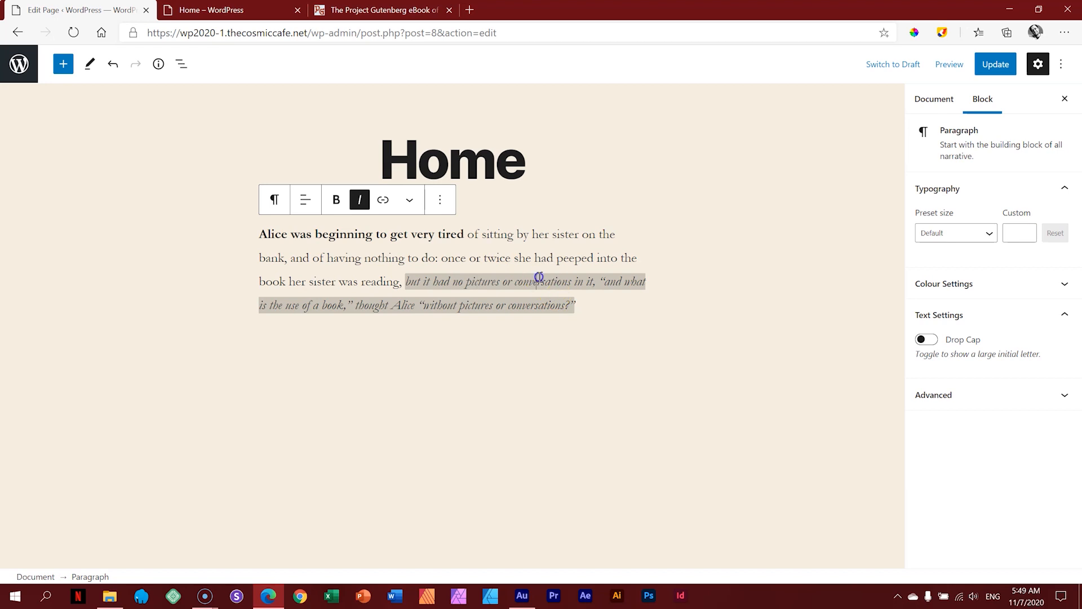
Step: Link 'without pictures or conversations' to the pasted gutenberg.org/files/11/11-h/11-h.htm address
left_click_drag(423, 304, 563, 306)
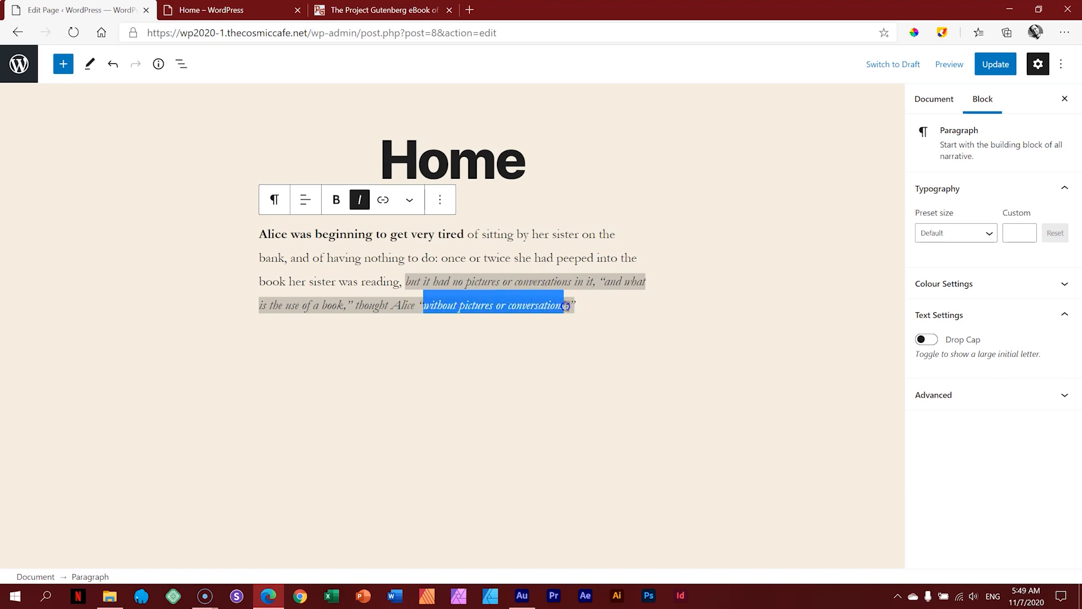
left_click(384, 200)
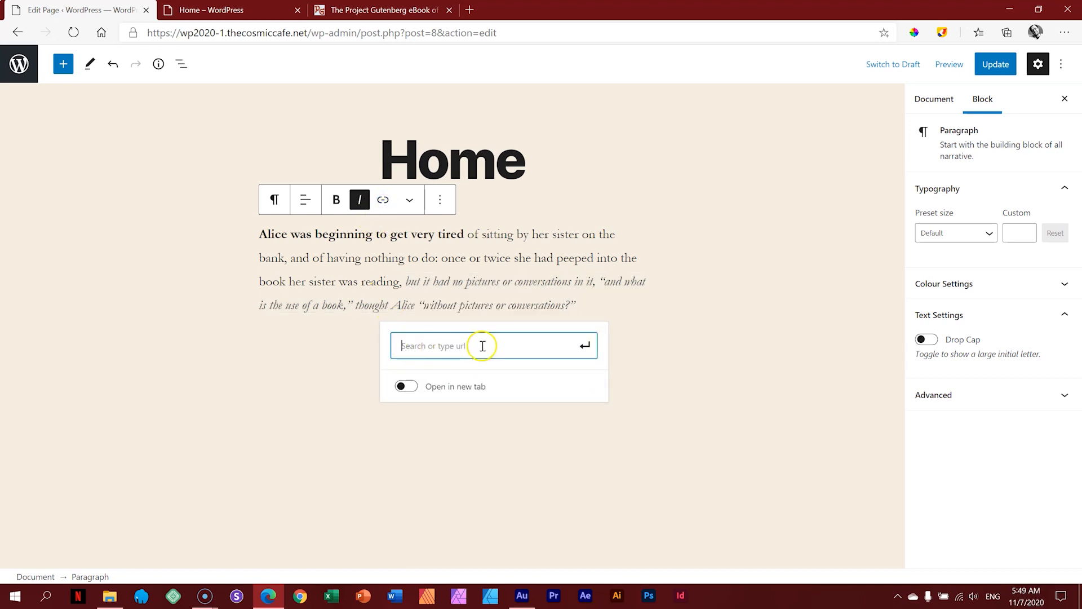
key("ctrl+v")
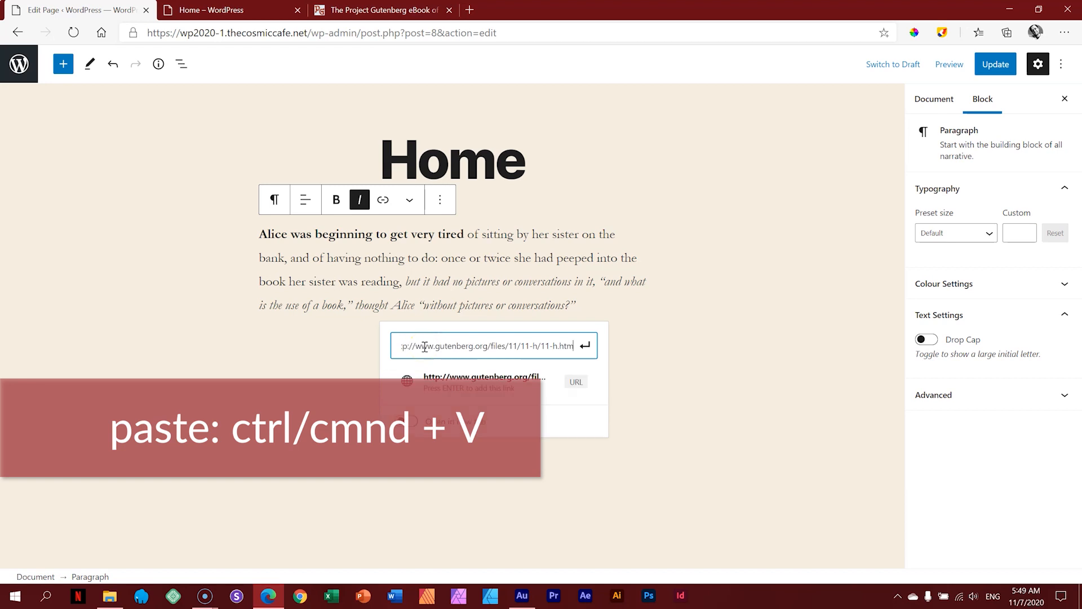
left_click(585, 346)
left_click(428, 304)
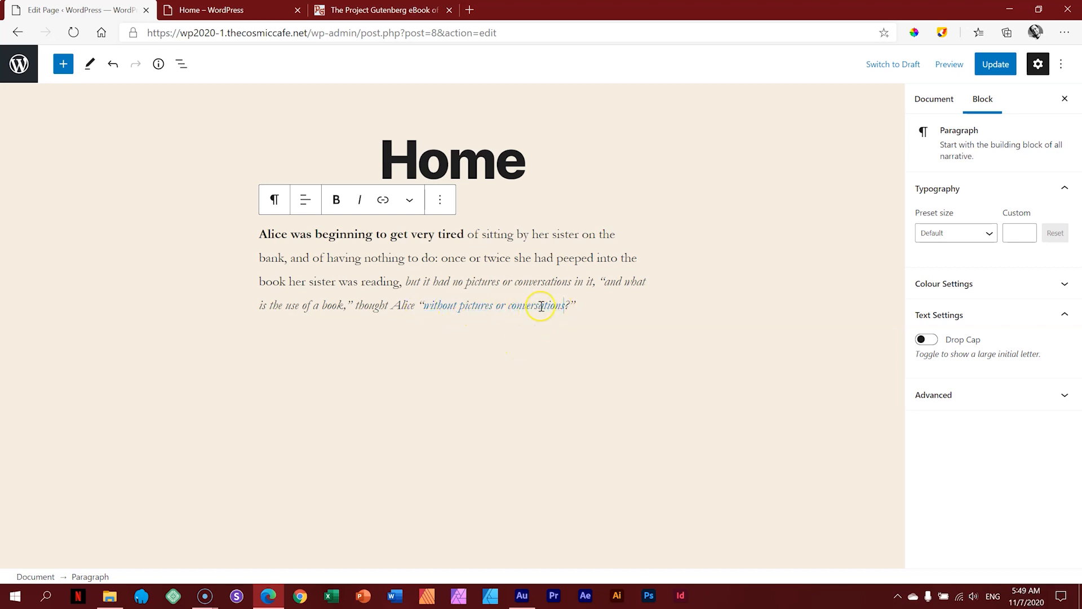
left_click(411, 201)
left_click(411, 202)
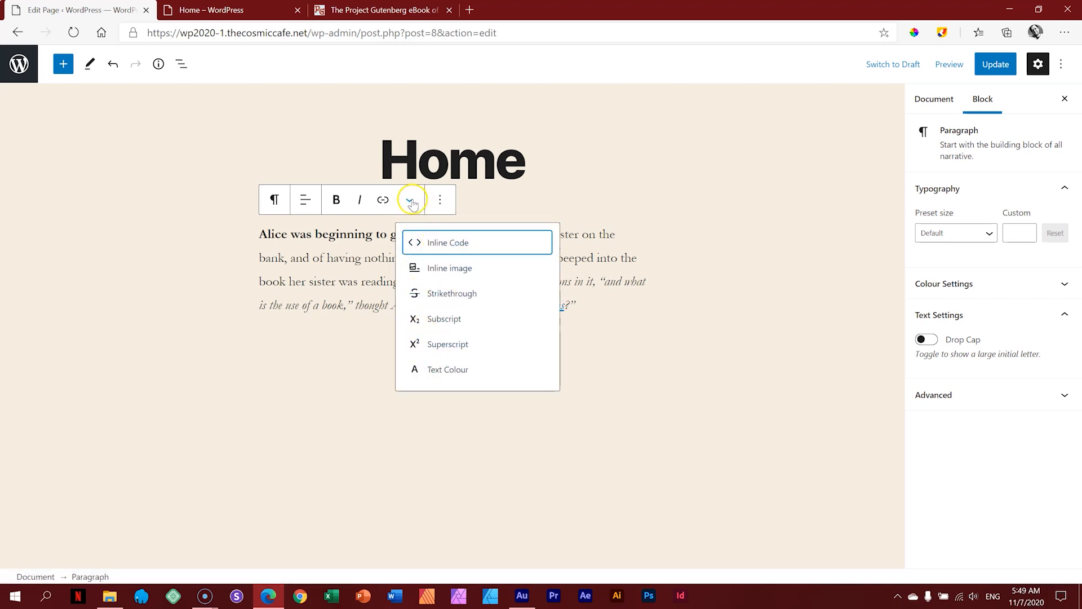
Step: Update the page with the new formatting and link, and preview it in a new tab
left_click(412, 203)
left_click(440, 201)
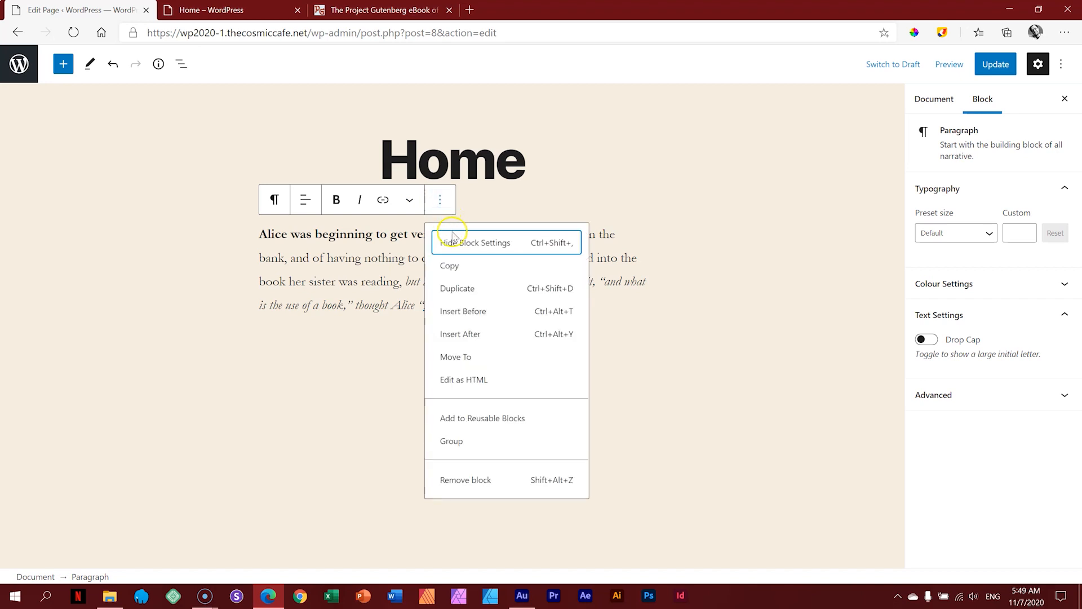
left_click(665, 212)
left_click(993, 65)
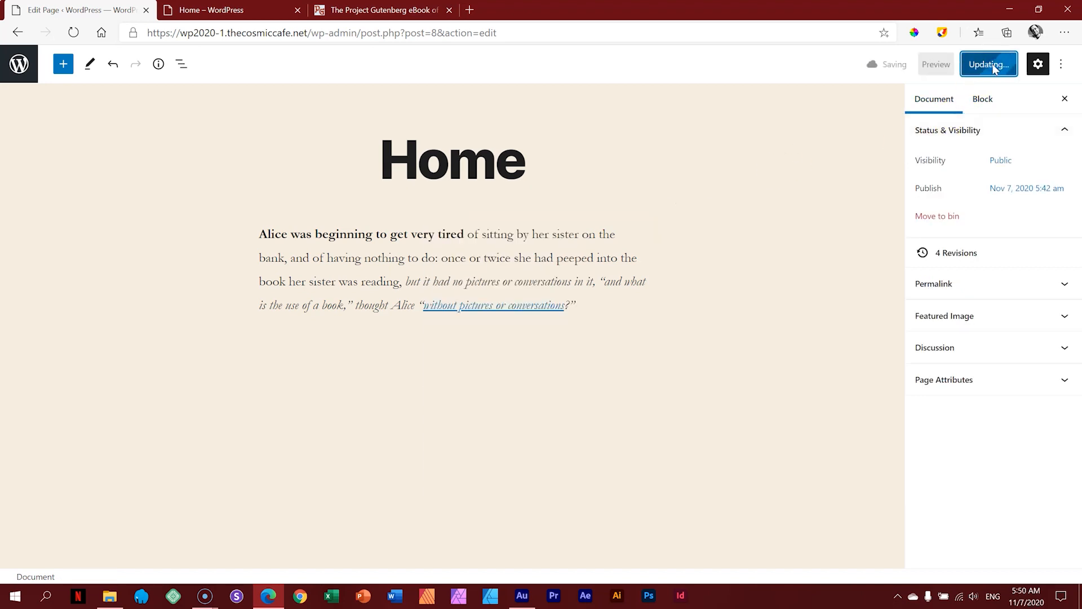
left_click(955, 72)
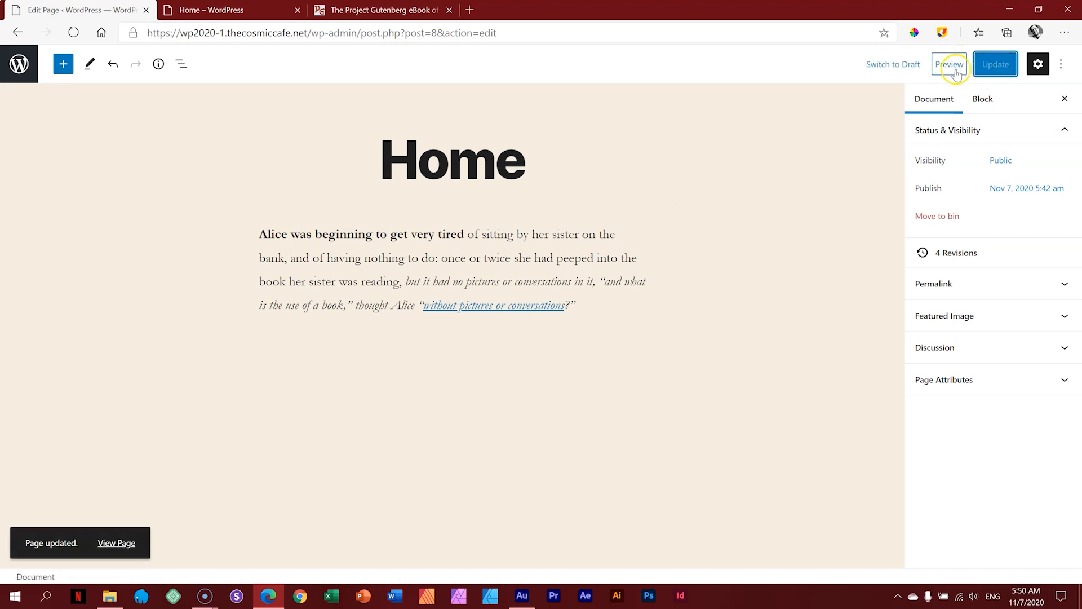
left_click(881, 182)
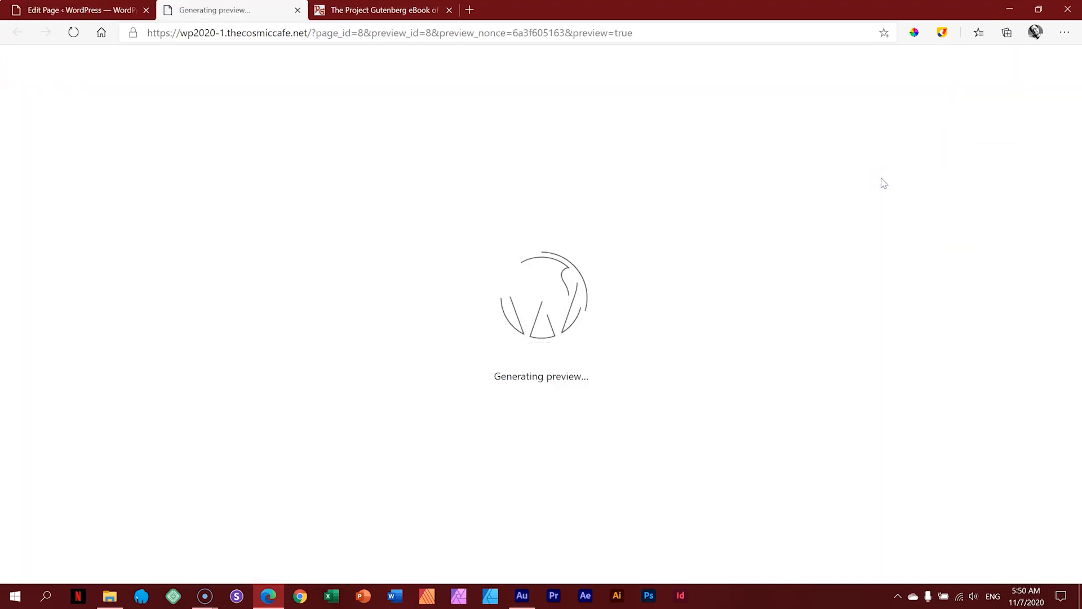
Step: Check the bold phrase and italic text in the preview
scroll(502, 233, "down", 2)
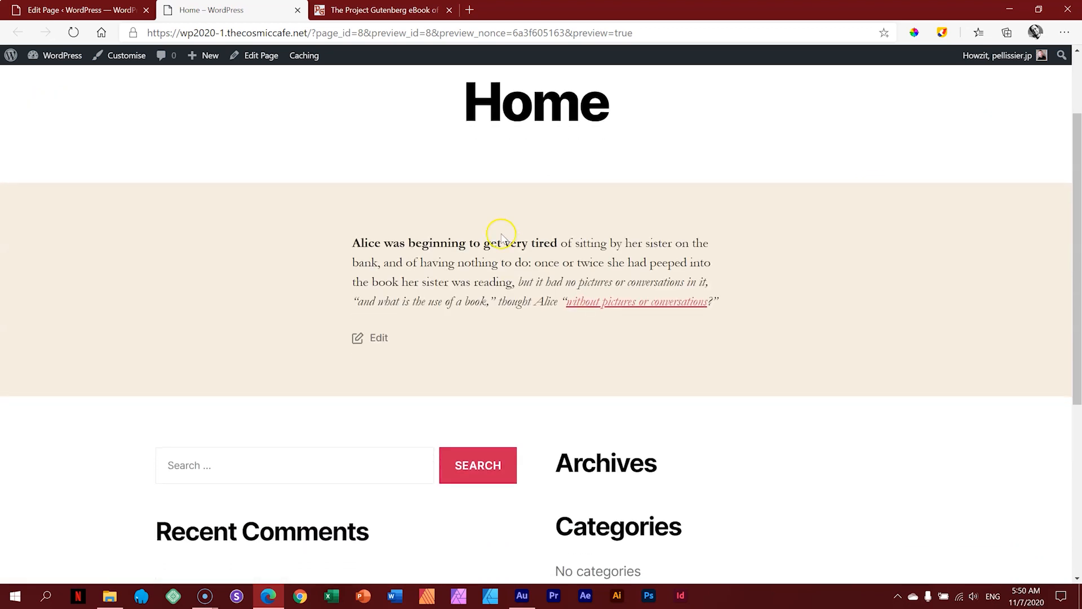
left_click_drag(353, 245, 556, 243)
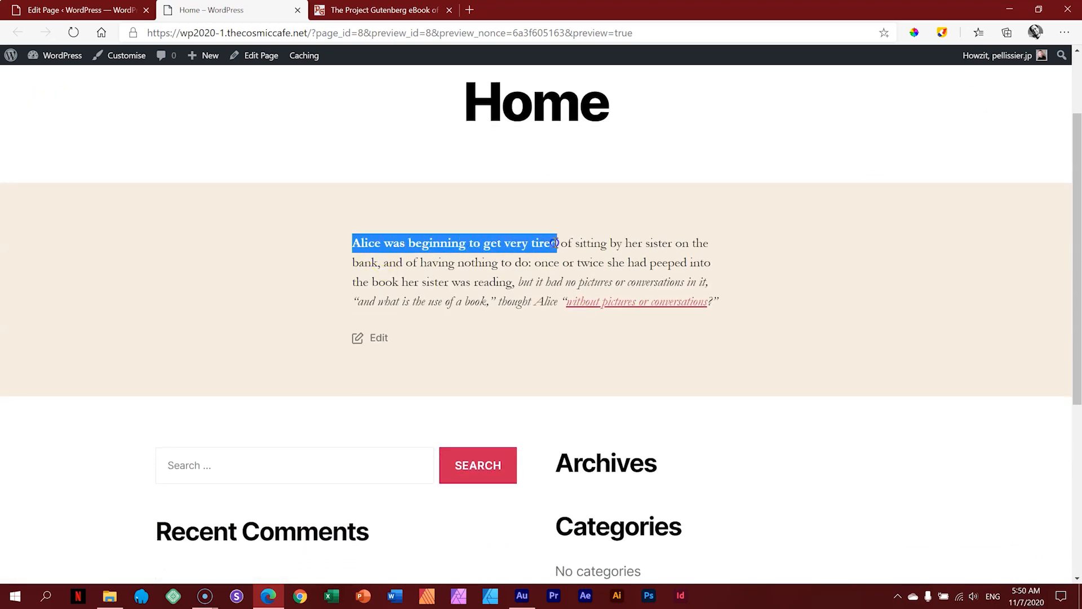
left_click(607, 272)
left_click_drag(519, 282, 731, 304)
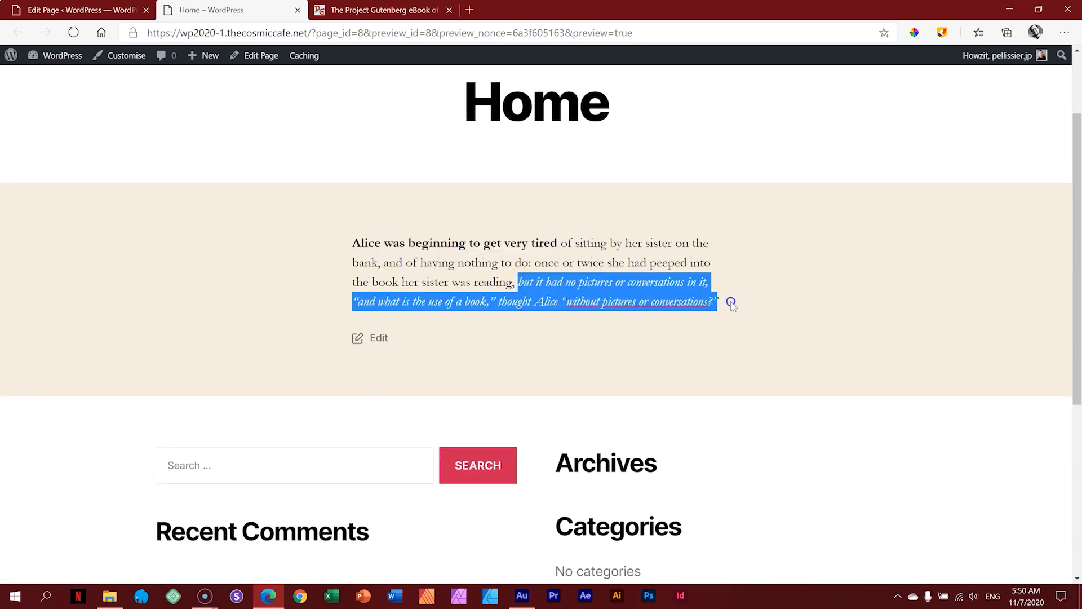
left_click(758, 276)
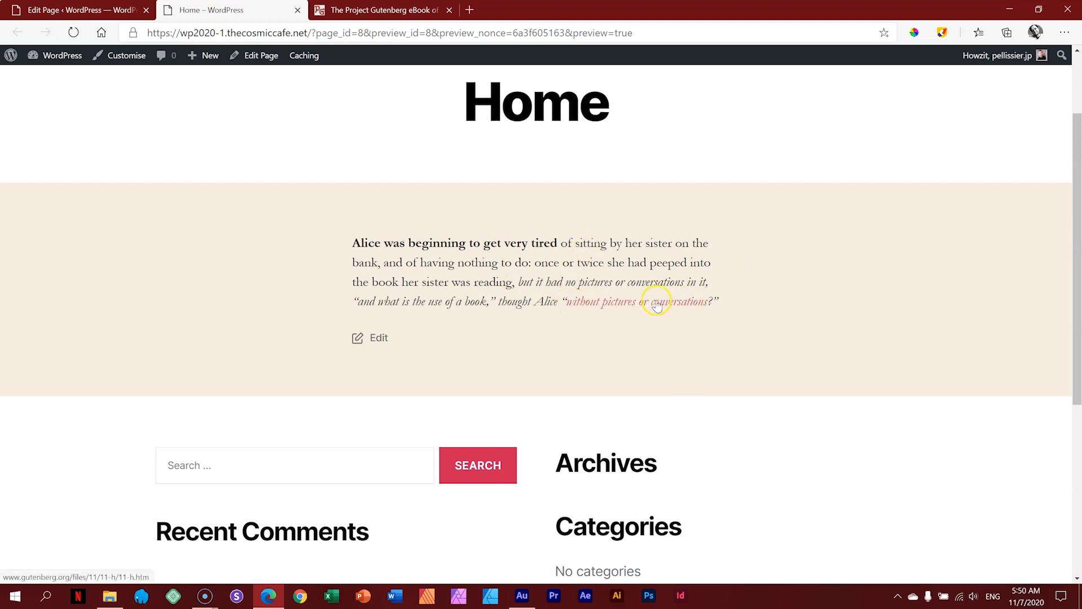
Step: Follow the 'without pictures or conversations' link and scroll the Gutenberg ebook page
left_click(619, 304)
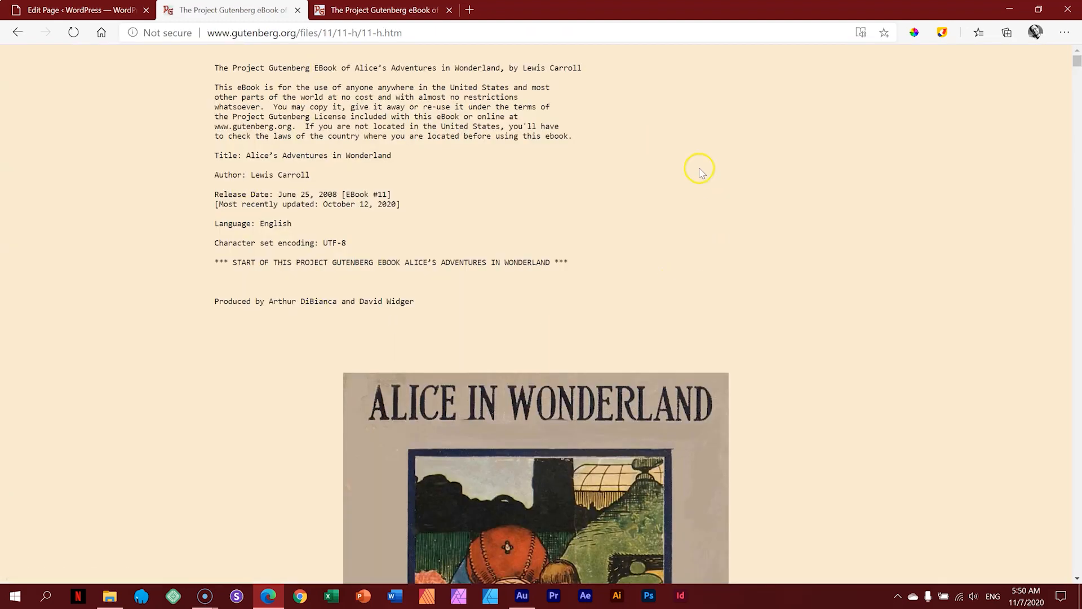
scroll(594, 341, "down", 12)
scroll(593, 341, "up", 12)
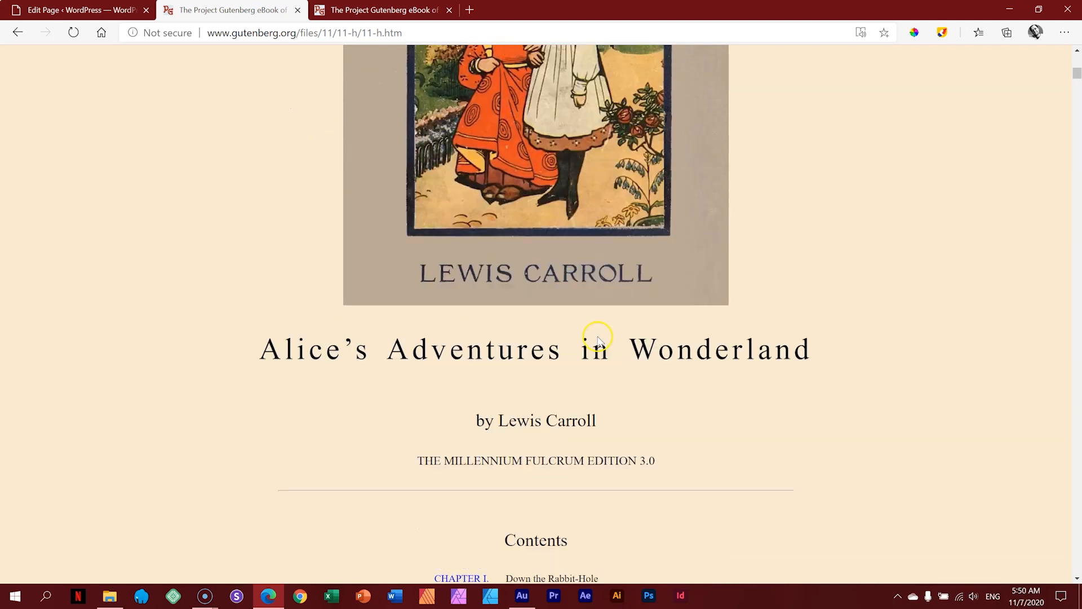
Step: Close the Gutenberg tab and remove the Alice paragraph block via More options
left_click(297, 9)
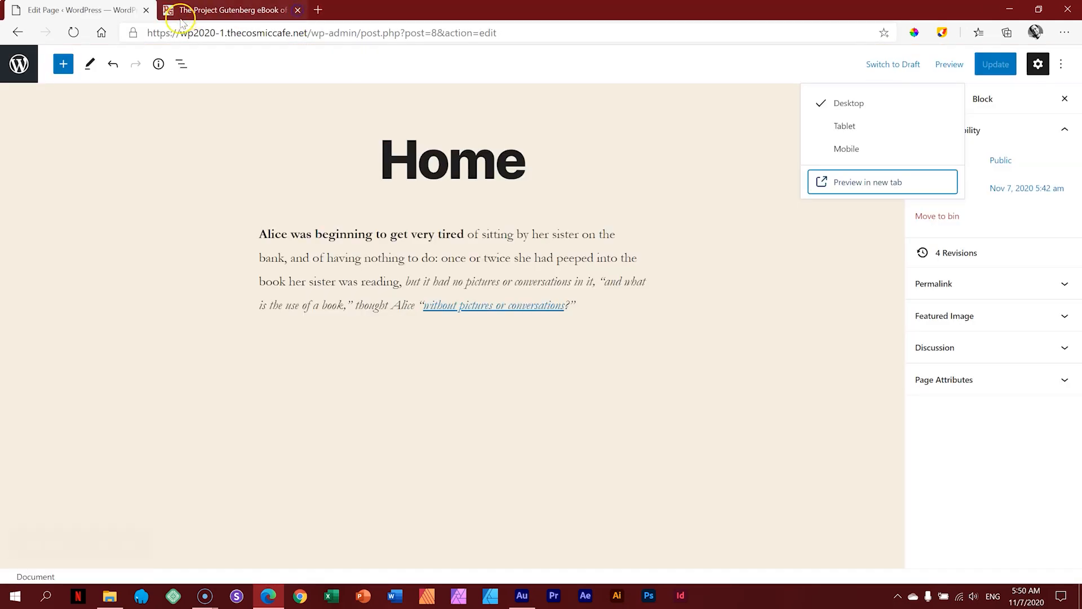
left_click(538, 253)
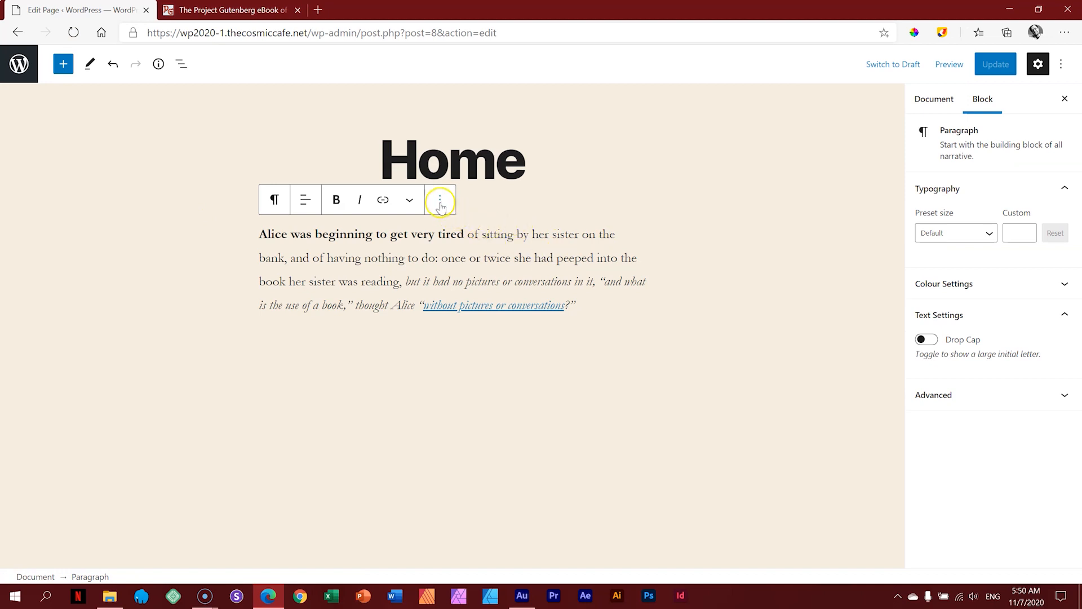
left_click(440, 202)
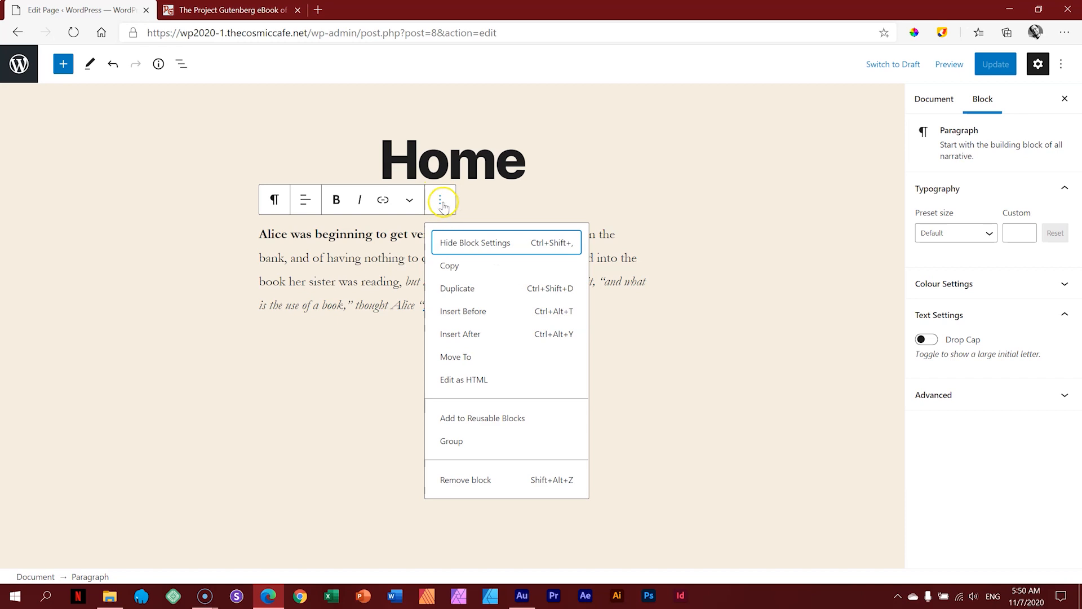
left_click(454, 480)
left_click(745, 228)
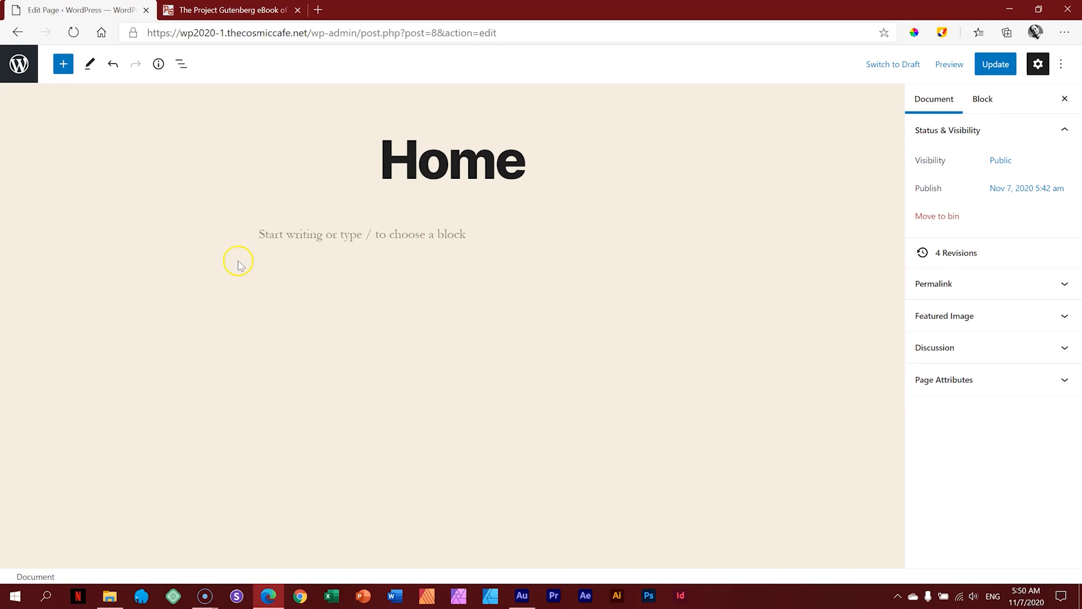
Step: Copy Chapter I's first paragraph from the Gutenberg ebook and paste it into the empty page body
left_click(231, 11)
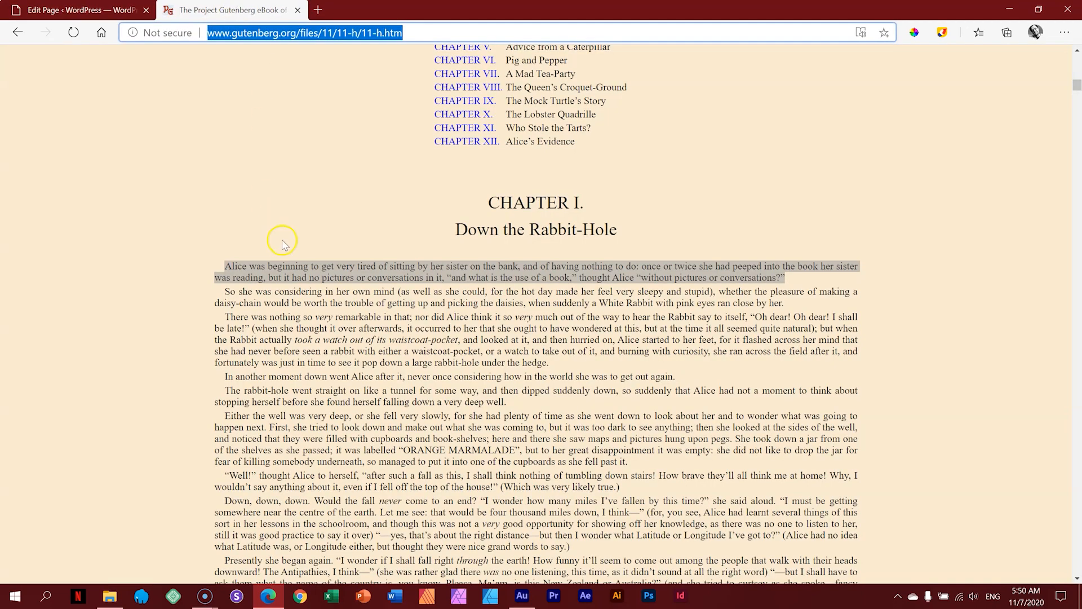
right_click(230, 265)
left_click(265, 271)
left_click(79, 10)
left_click(409, 232)
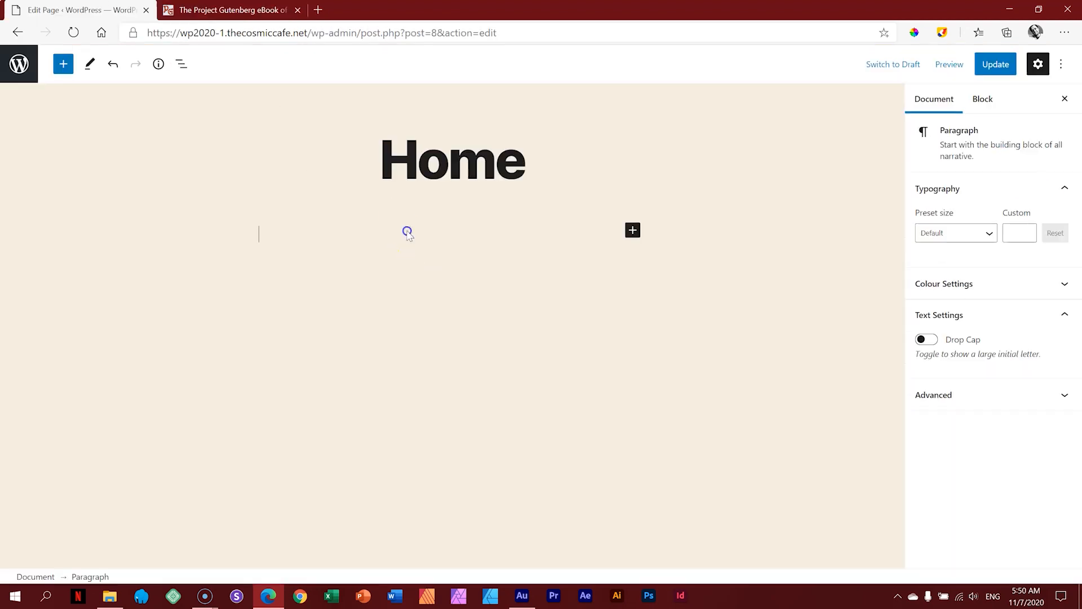
key("ctrl+v")
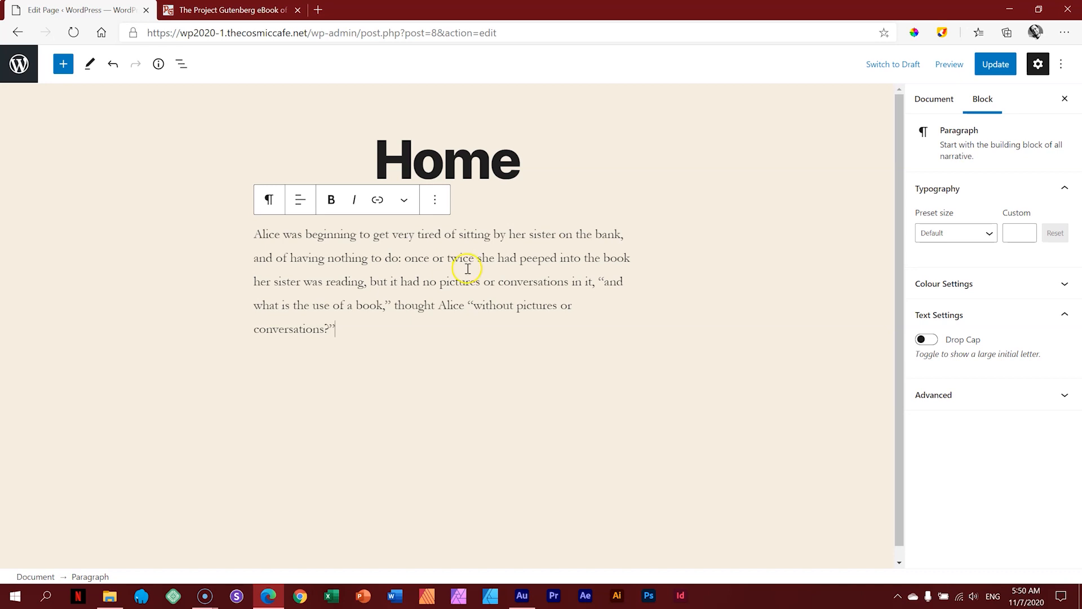
left_click(933, 107)
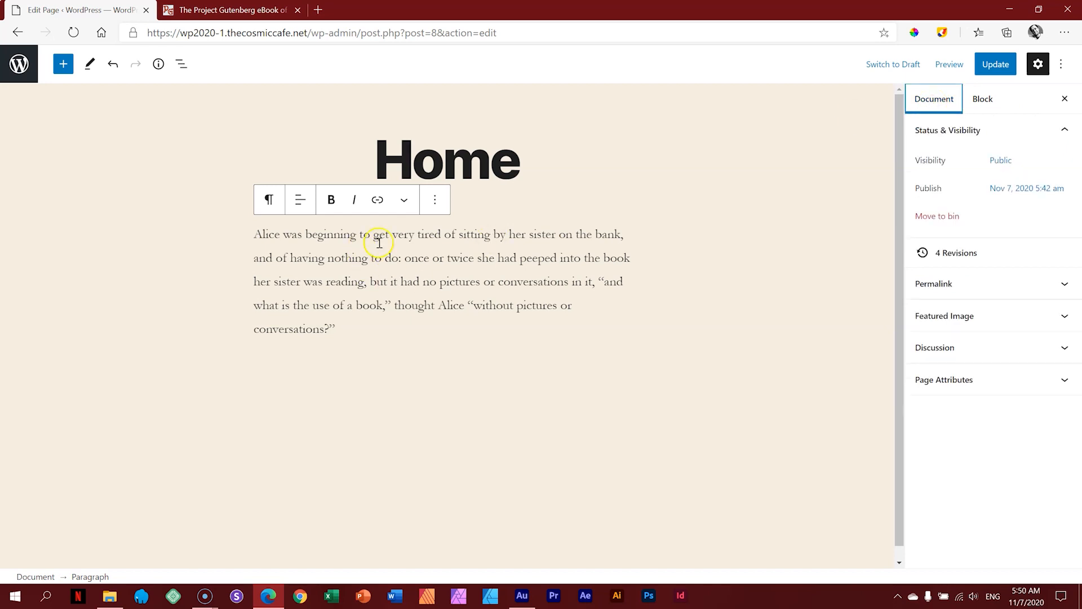
left_click(982, 98)
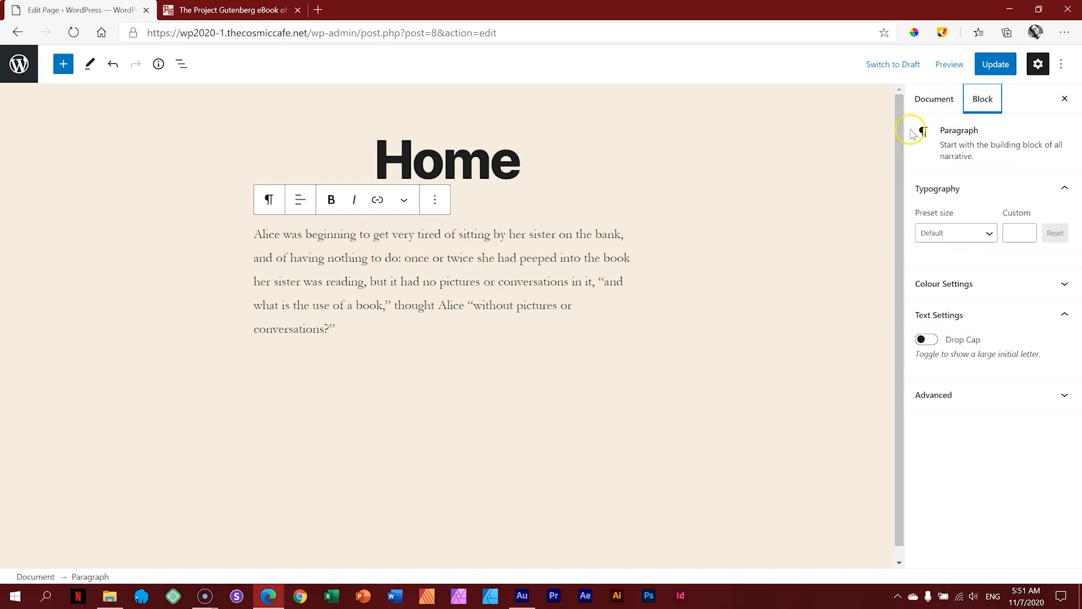
left_click_drag(975, 157, 943, 130)
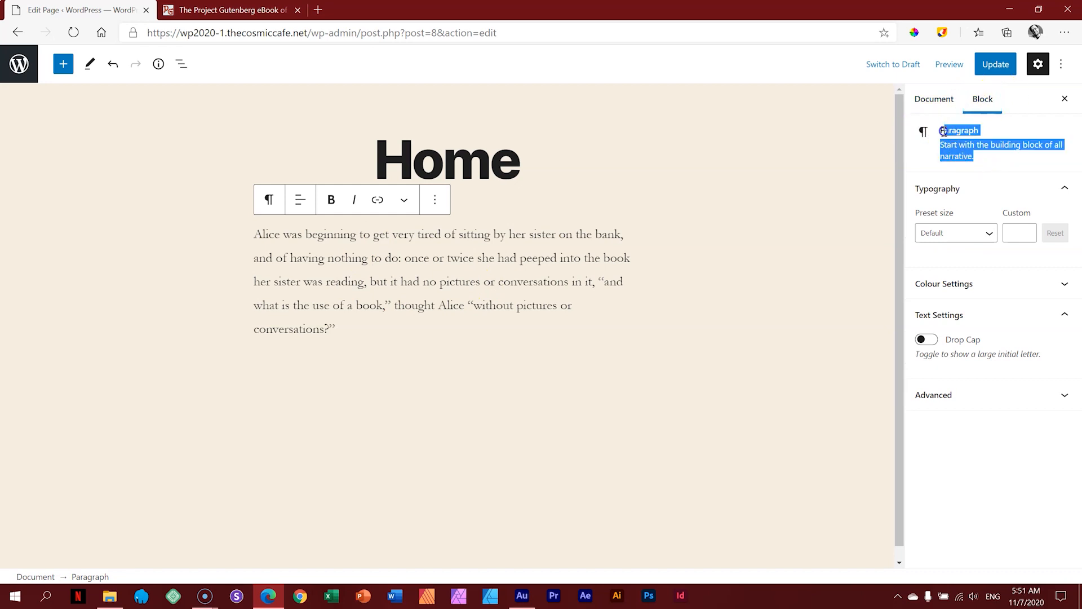
left_click(985, 163)
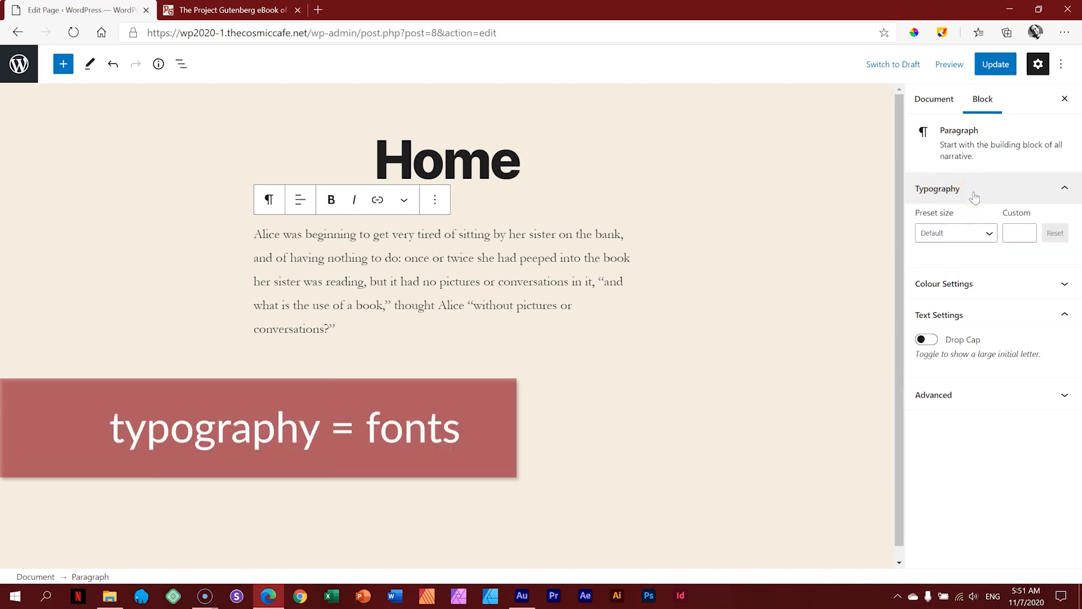
left_click(983, 234)
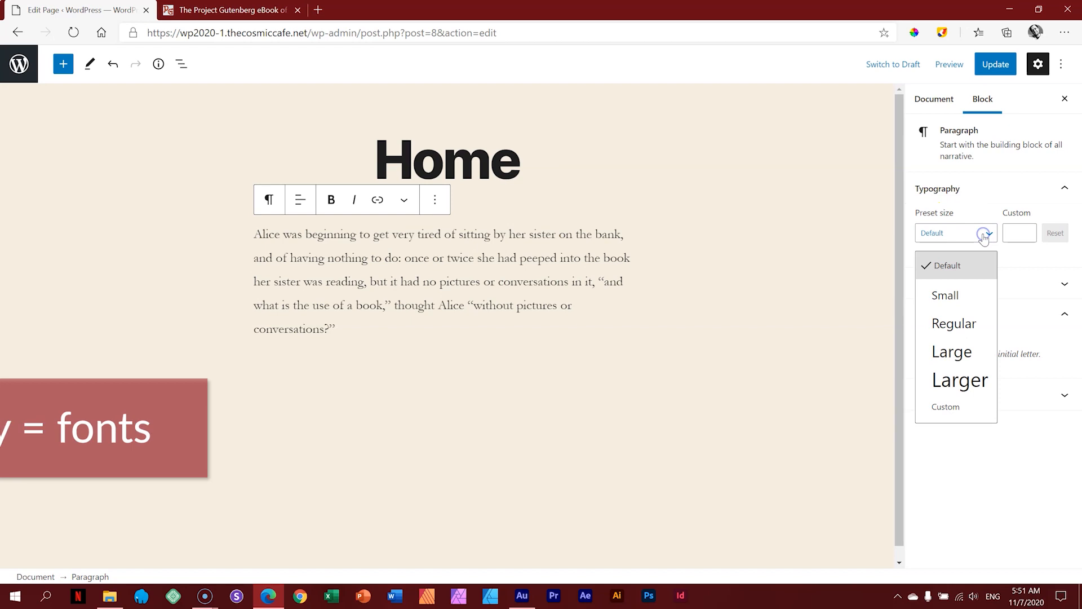
left_click(966, 296)
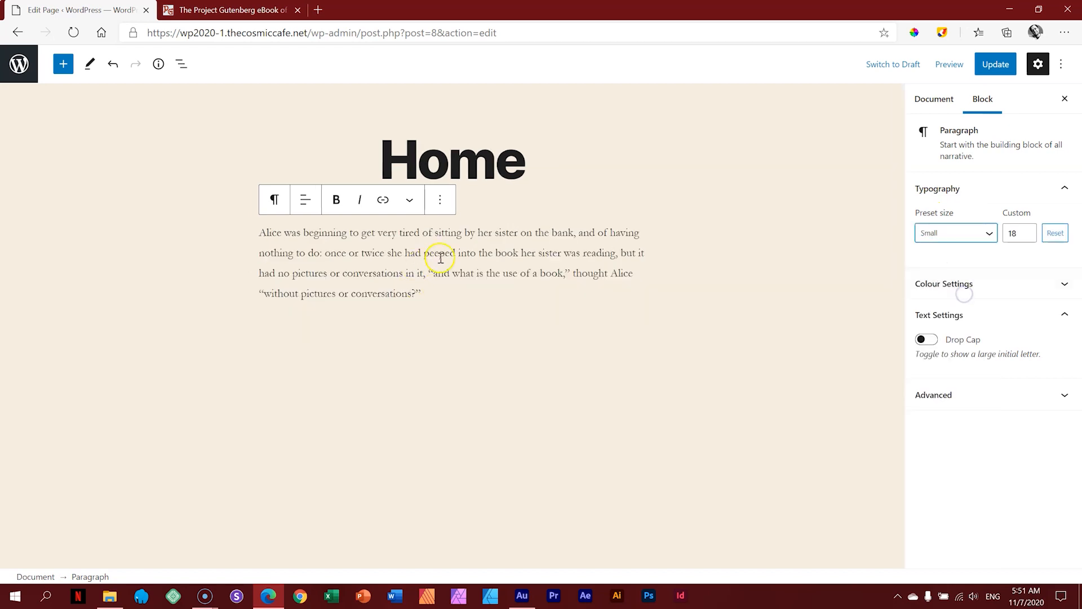
left_click(956, 235)
left_click(957, 320)
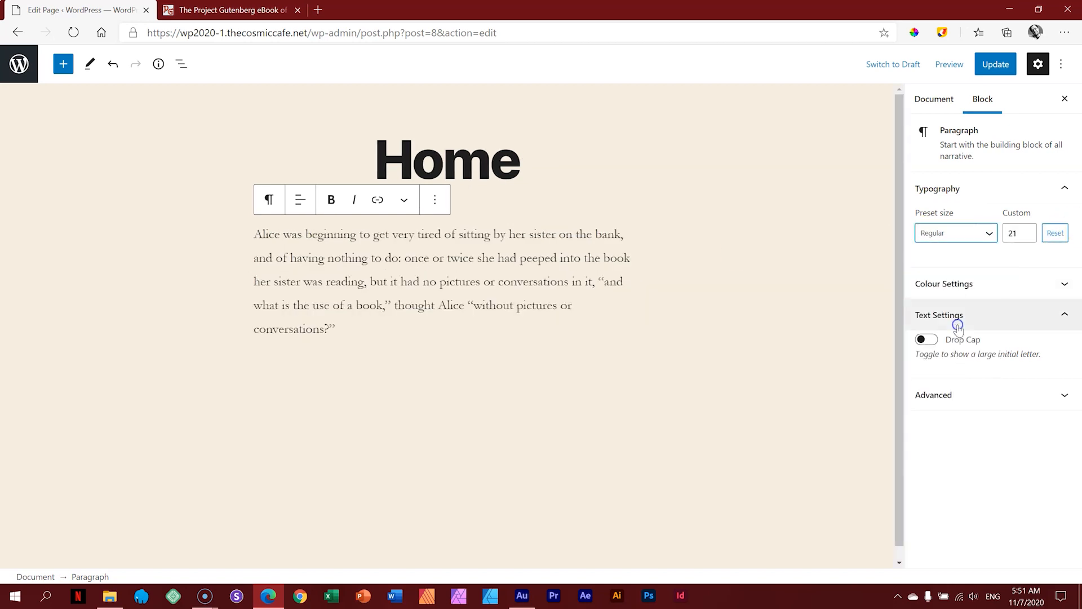
left_click(975, 234)
left_click(975, 379)
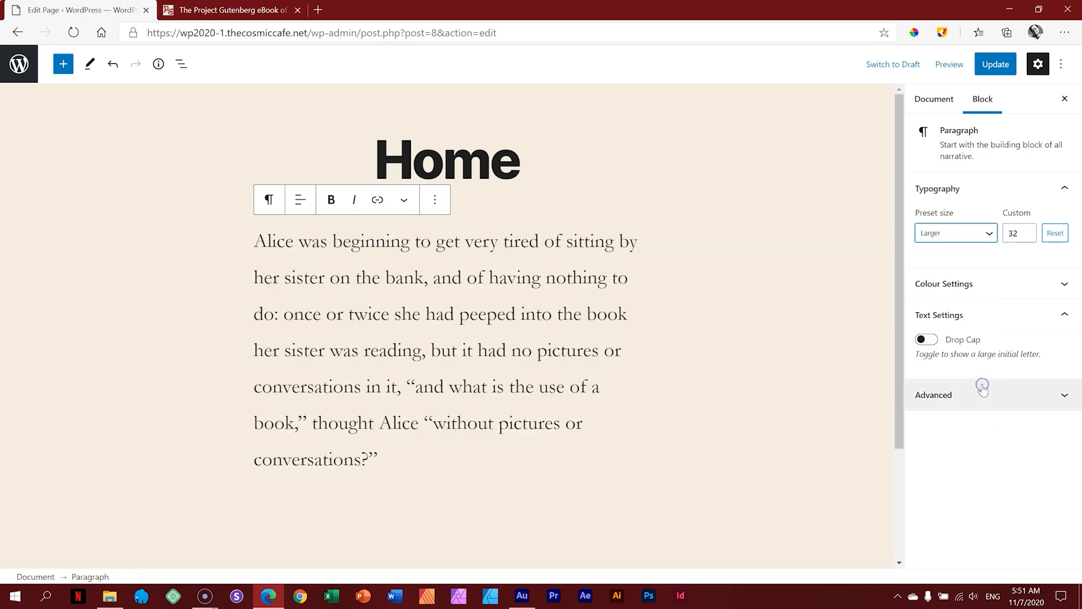
left_click(978, 240)
left_click(946, 264)
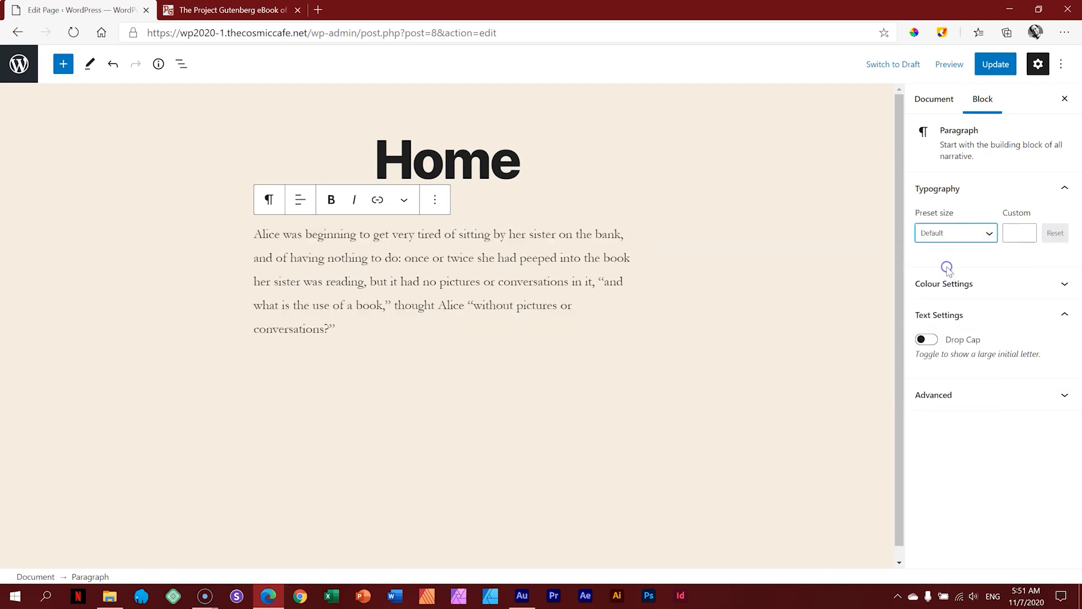
left_click(967, 233)
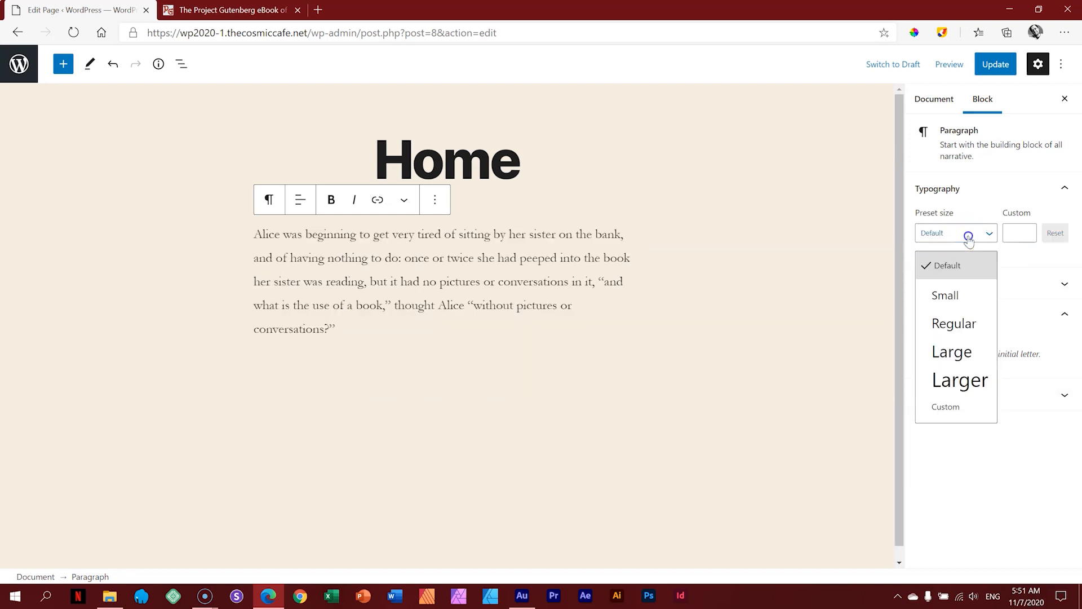
left_click(956, 412)
left_click(1027, 228)
left_click(1027, 228)
left_click(1027, 228)
left_click(1027, 228)
left_click(1027, 229)
left_click_drag(1027, 229, 1026, 228)
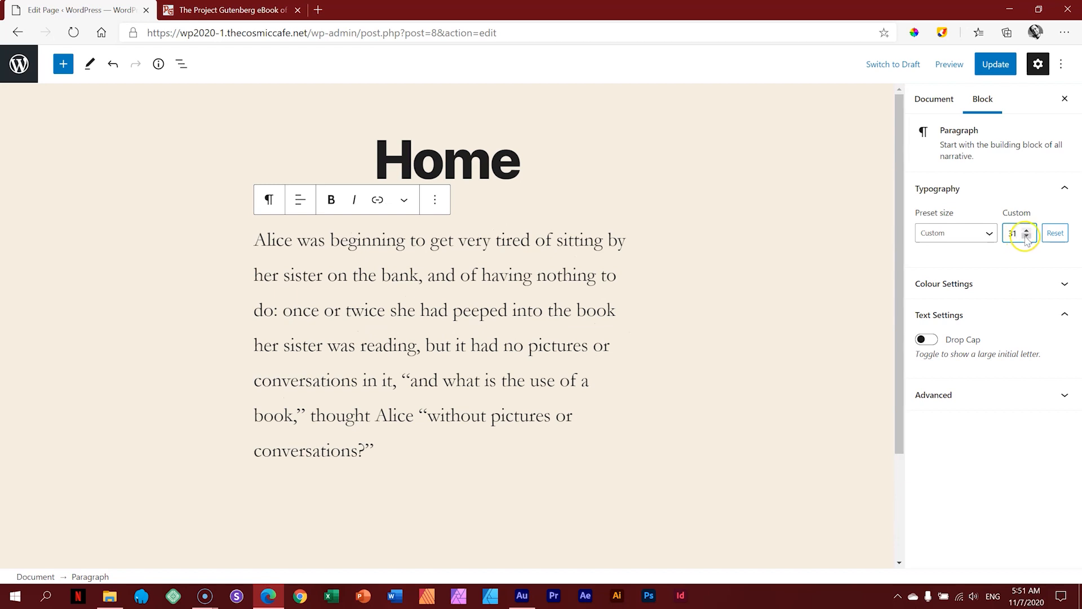
left_click(1027, 237)
left_click(1026, 237)
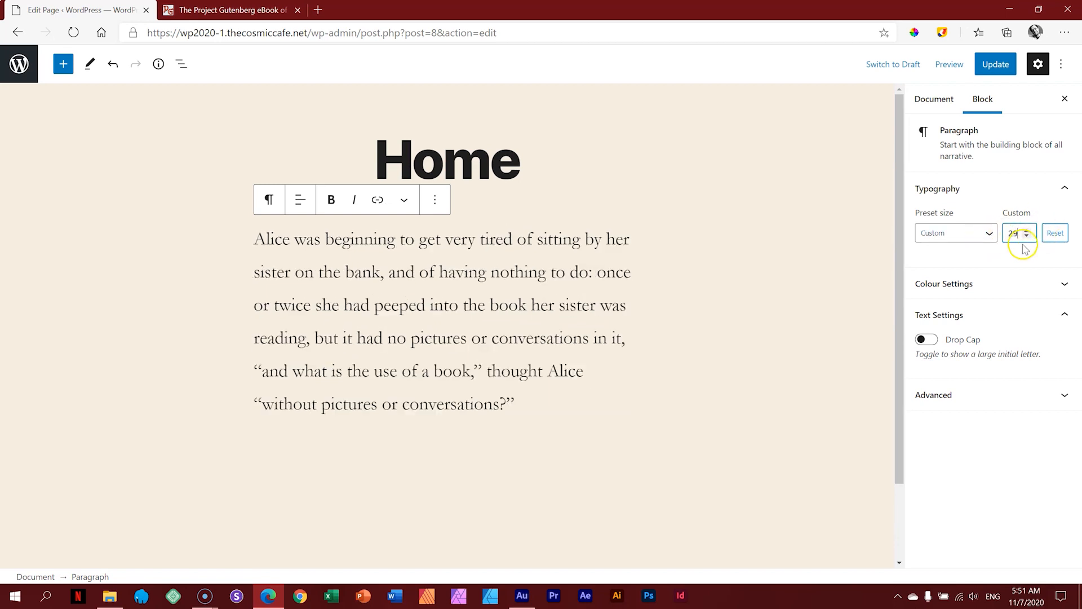
left_click(1056, 233)
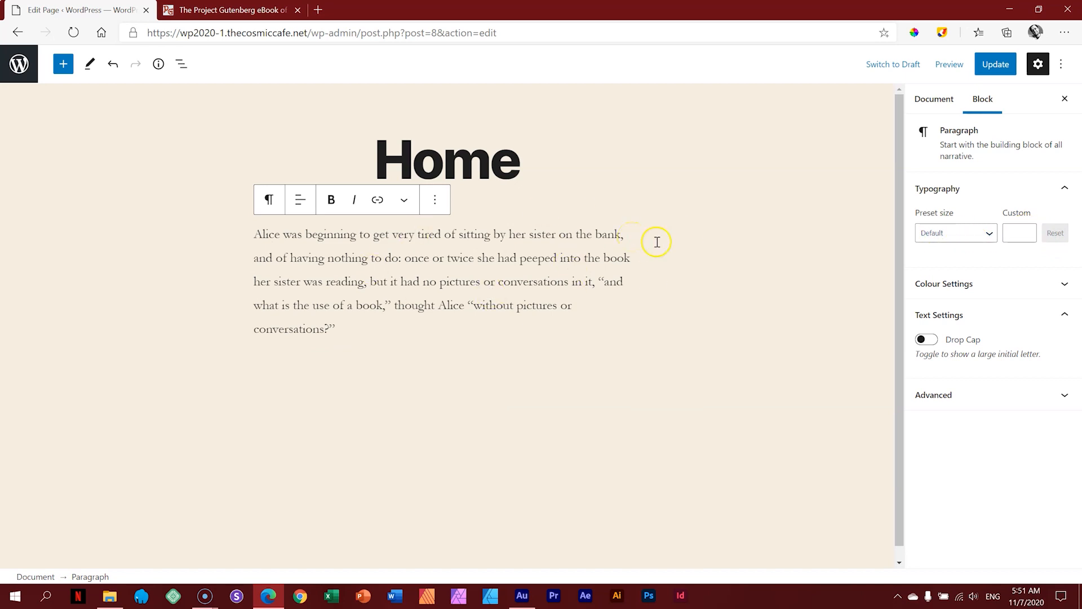
Step: Try red and black backgrounds, settling on black with custom cream #f5efe0 text
left_click(1056, 285)
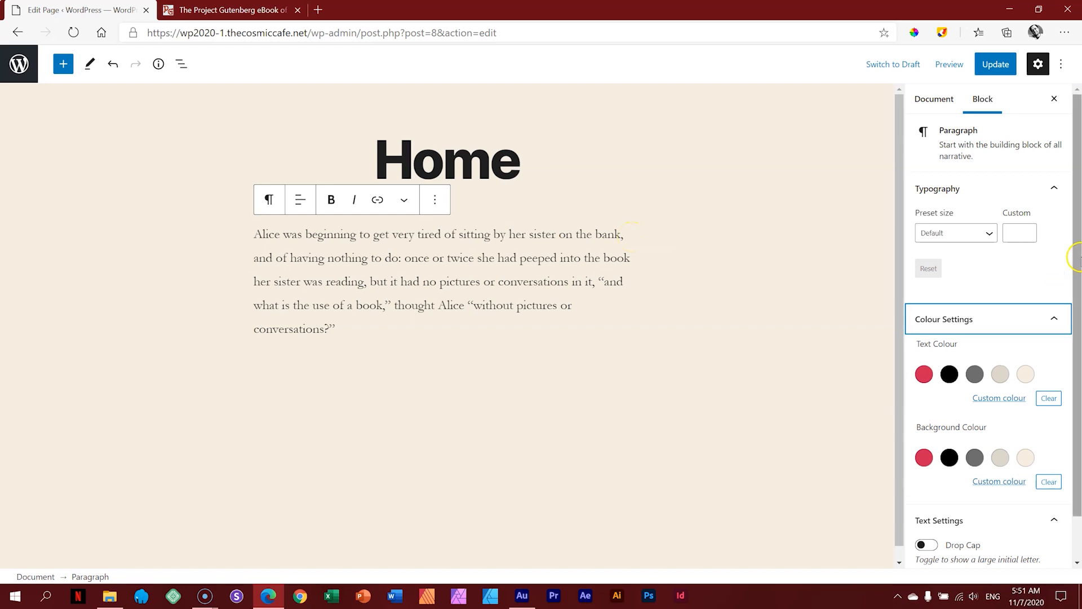
scroll(1078, 326, "down", 1)
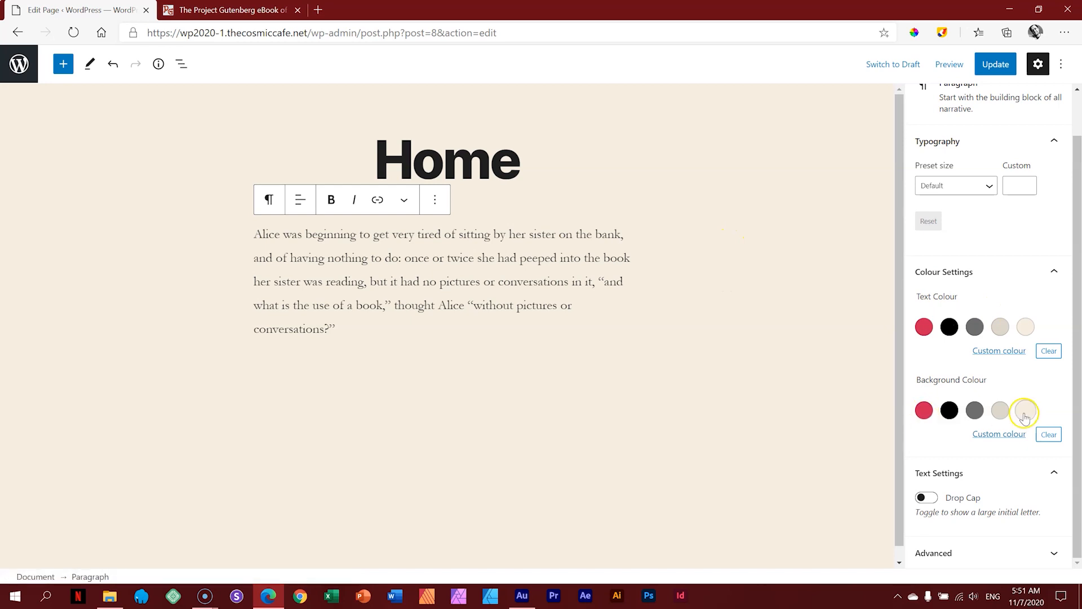
left_click(921, 416)
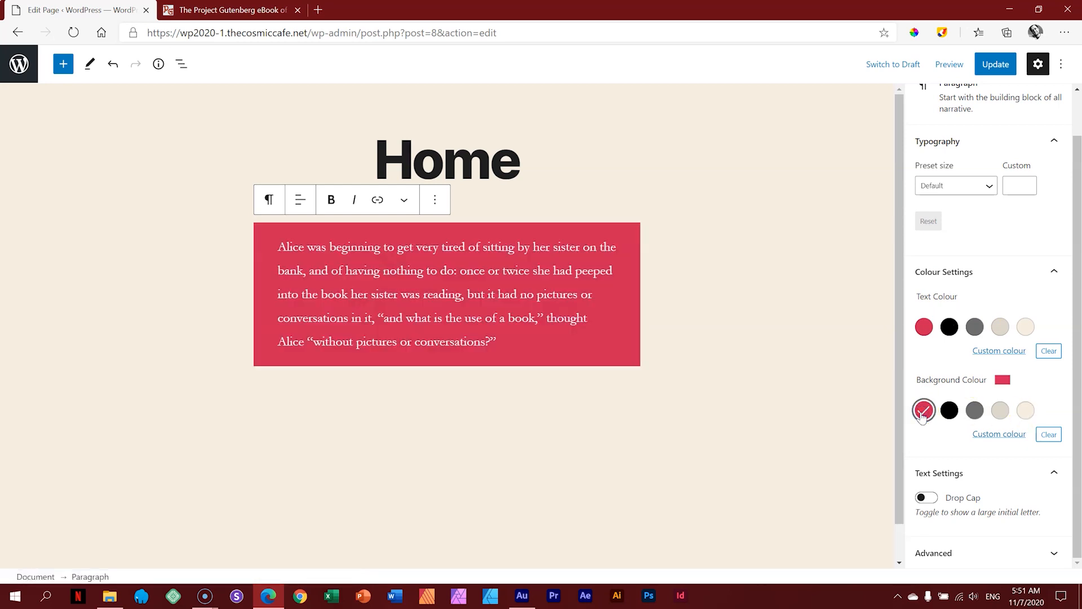
left_click(1027, 324)
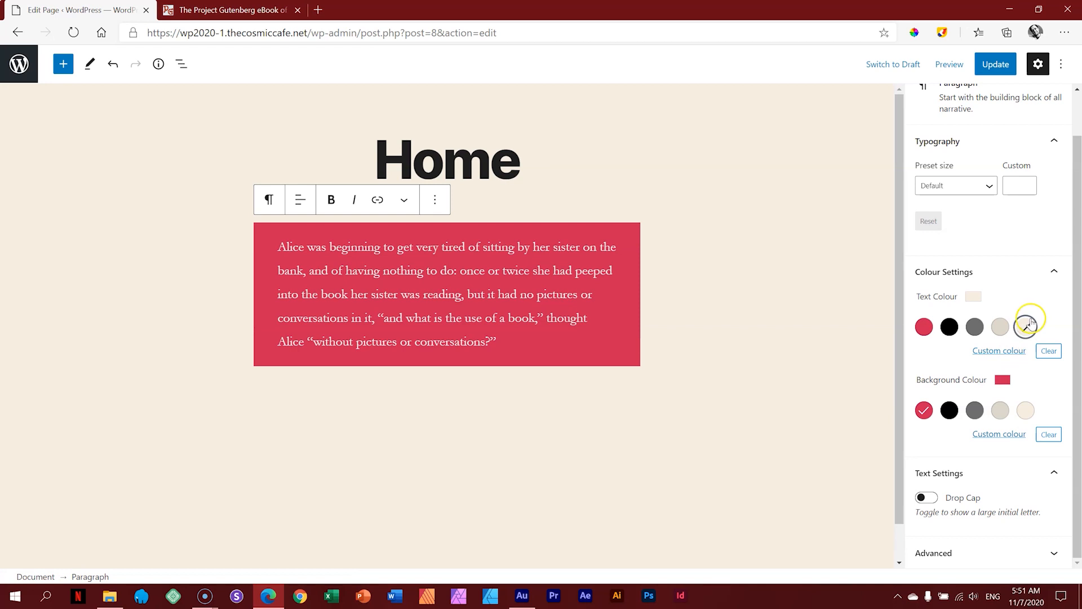
left_click(949, 410)
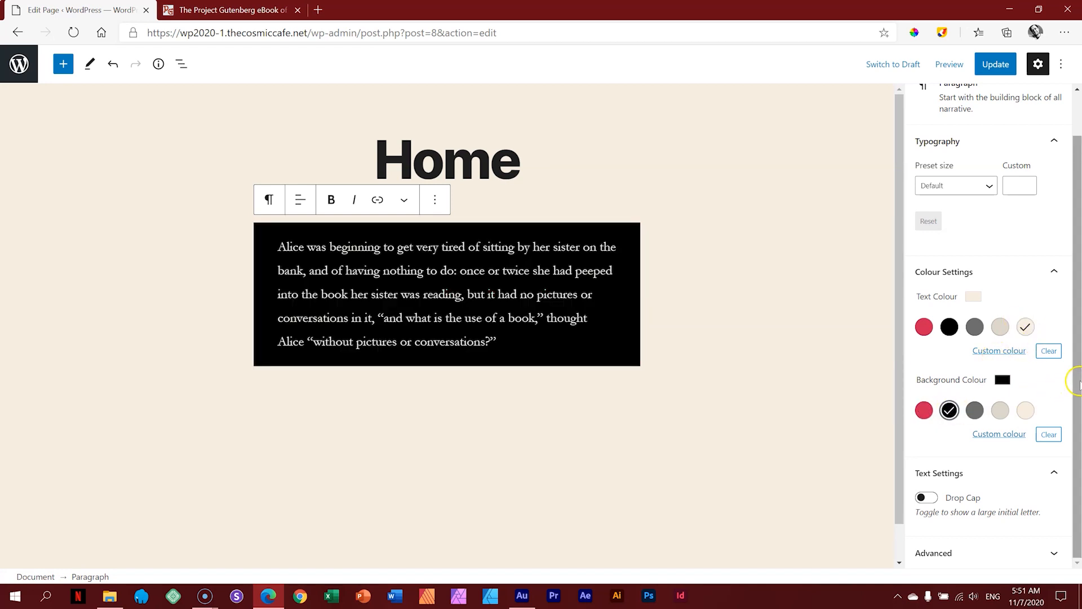
left_click(923, 327)
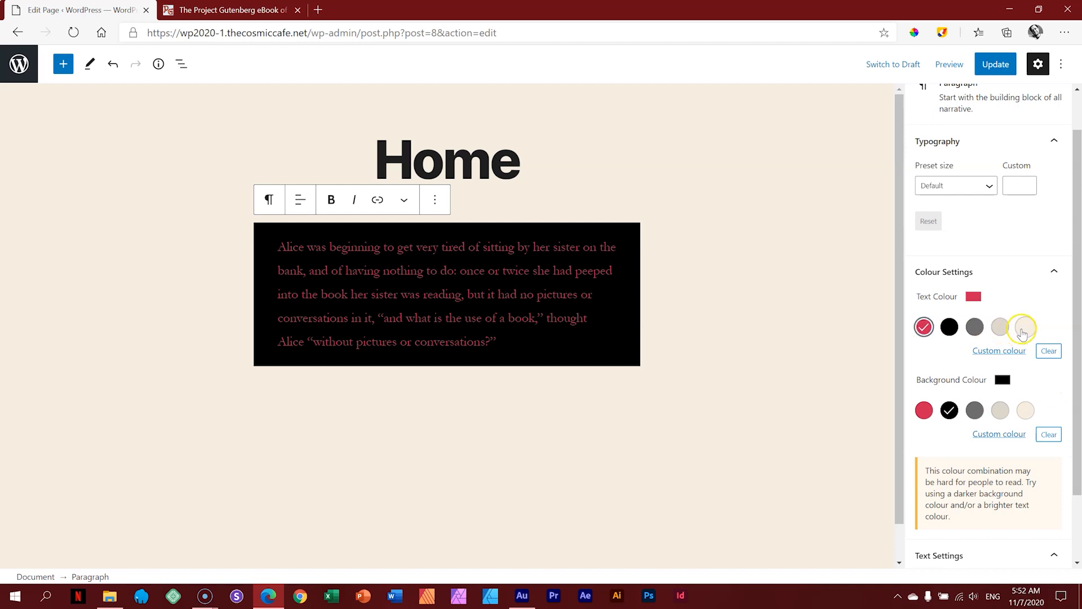
left_click(1023, 330)
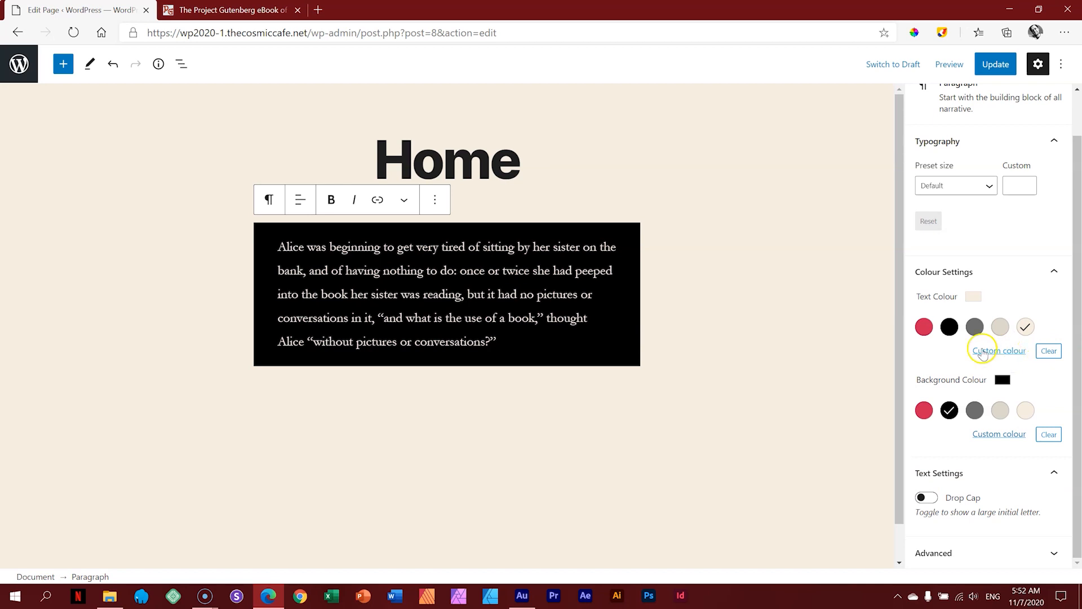
left_click(1009, 352)
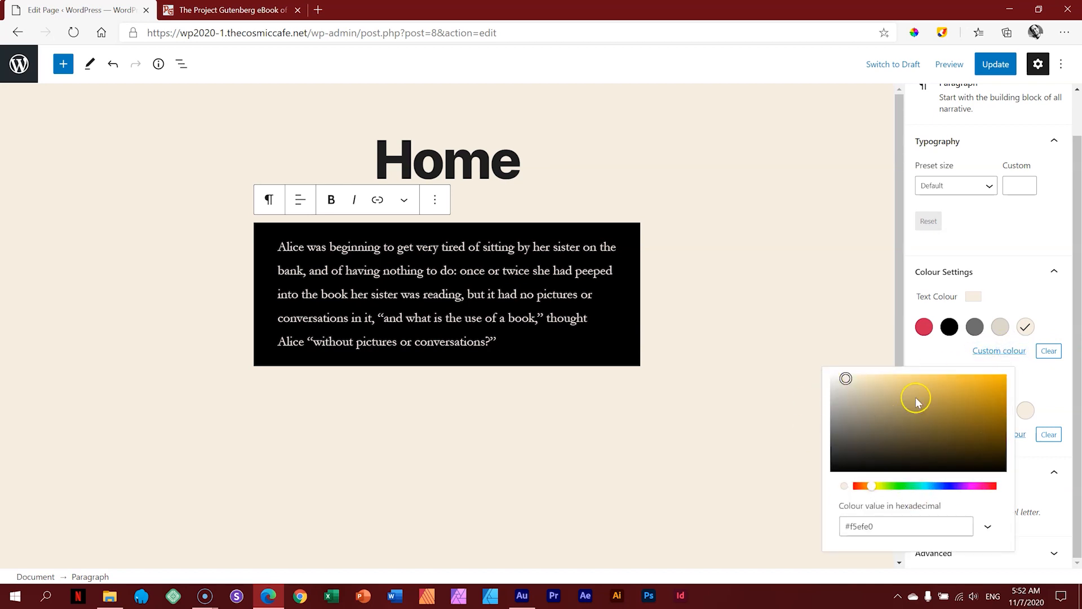
left_click(1062, 321)
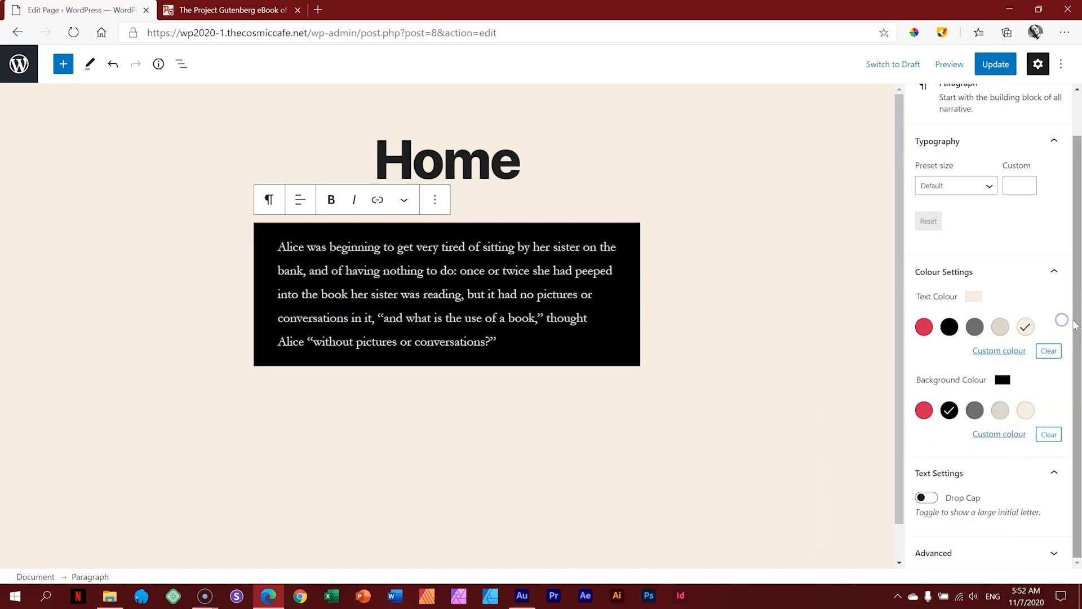
Step: Enable the drop cap on the Alice paragraph, collapse the settings panels, and update the page
left_click(927, 498)
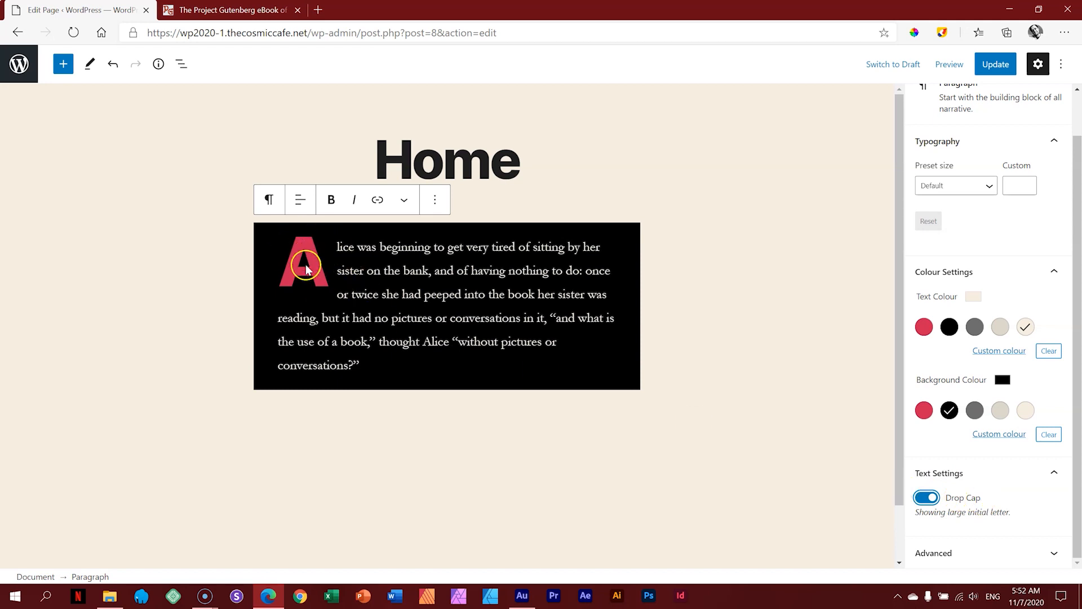
scroll(1078, 214, "up", 1)
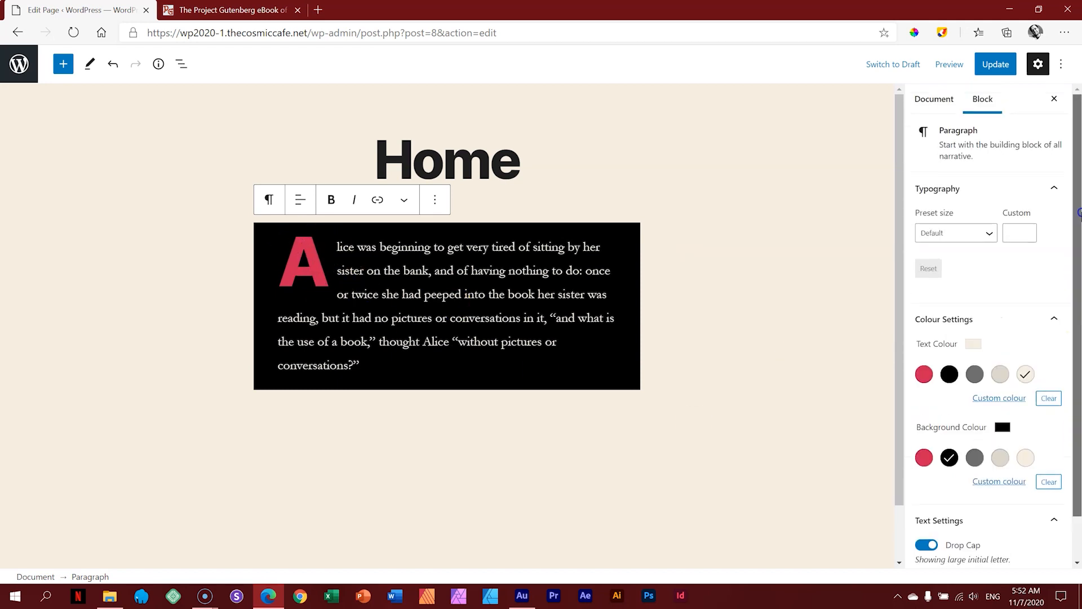
left_click(950, 195)
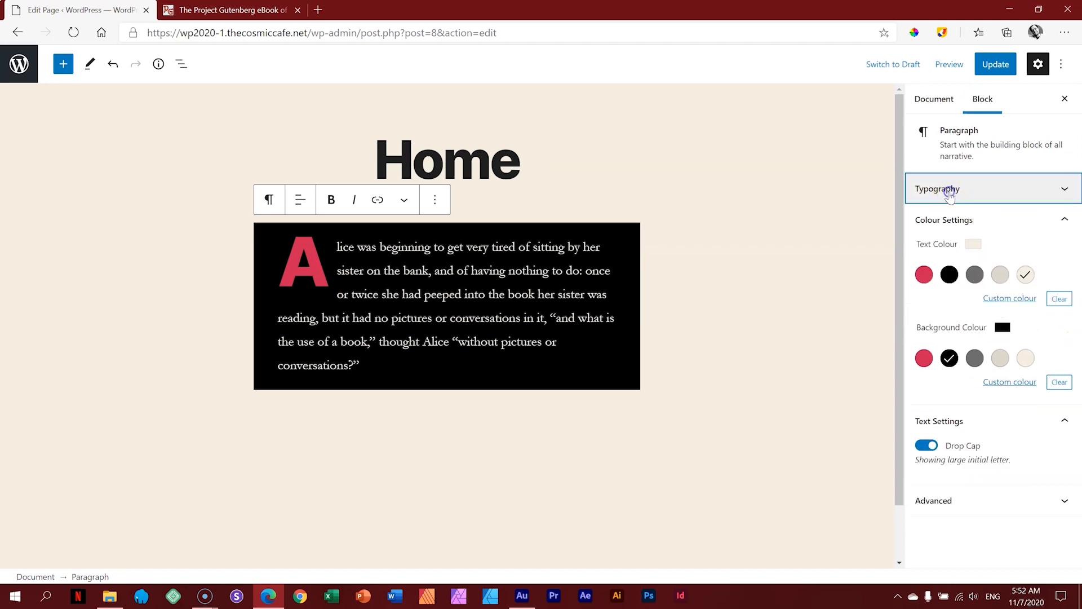
left_click(949, 217)
left_click(949, 254)
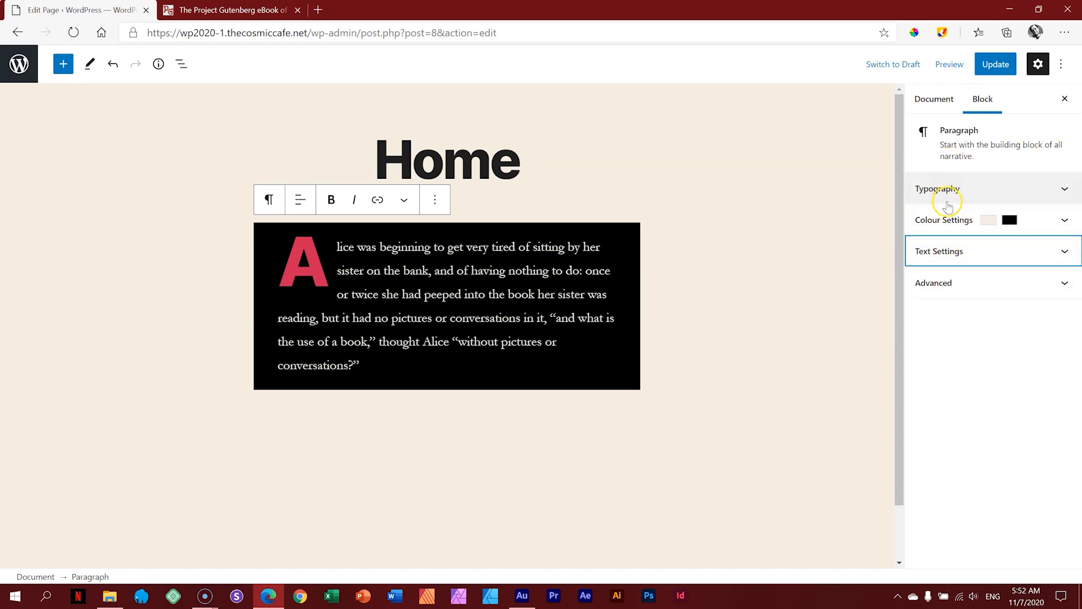
left_click(928, 246)
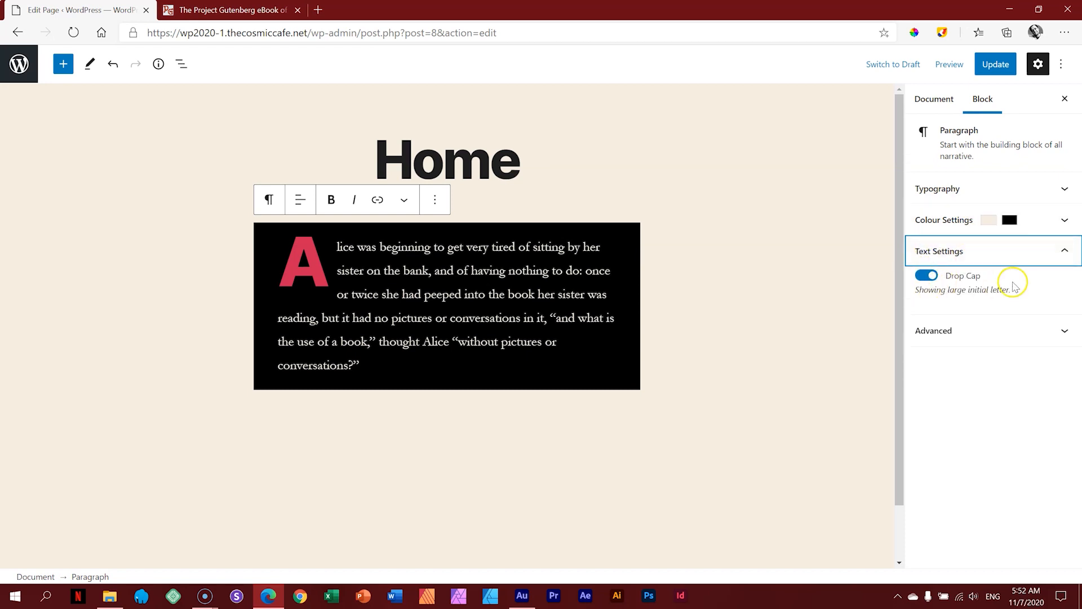
left_click(956, 250)
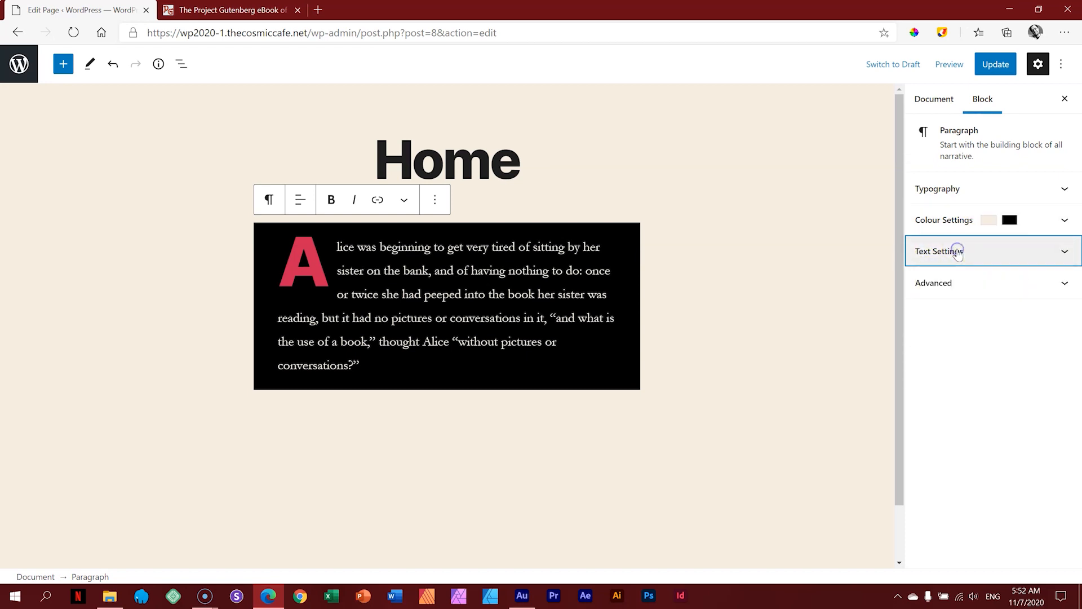
left_click(993, 66)
Step: Preview the Home page with the black, cream-text, red drop-cap Alice block, then return to the editor
left_click(958, 65)
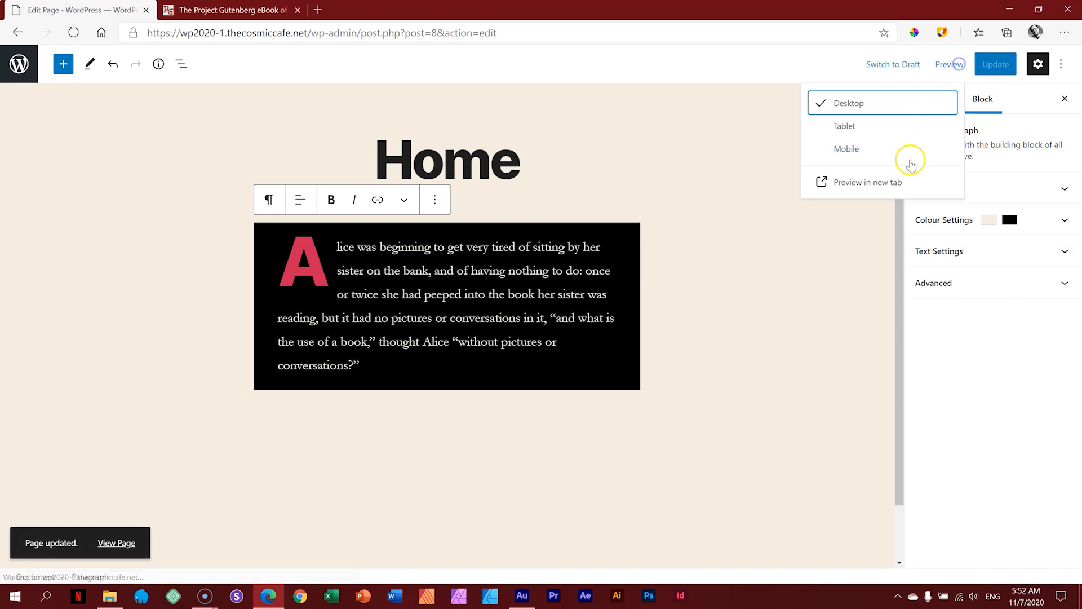
left_click(894, 182)
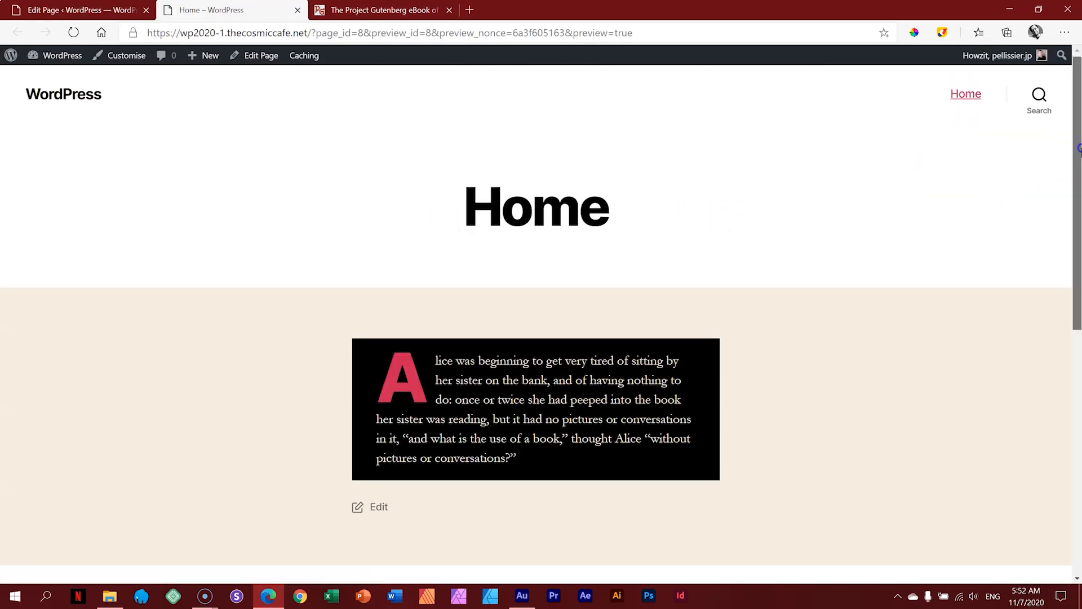
mouse_move(1079, 150)
left_mouse_down()
mouse_move(1079, 194)
mouse_move(1081, 142)
left_mouse_up()
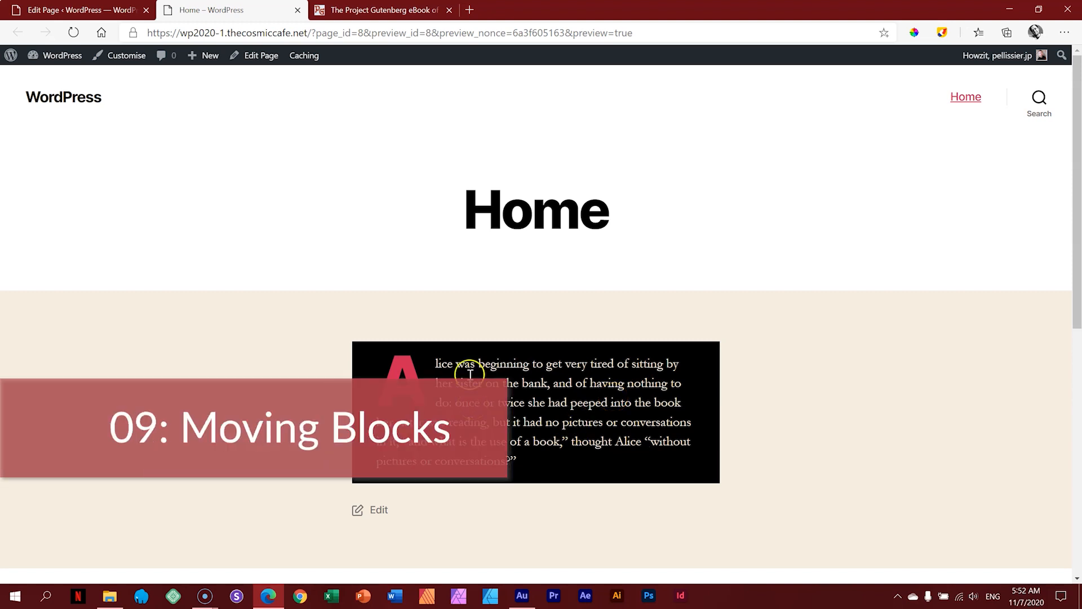
left_click(109, 6)
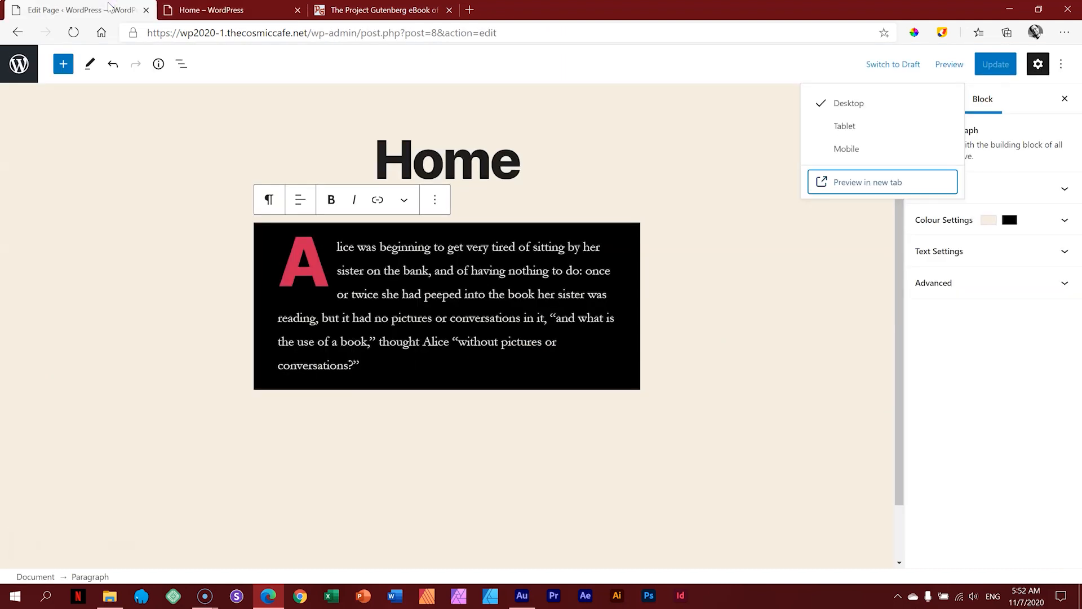
Step: Copy the four Alice paragraphs after the first one from the Project Gutenberg eBook
left_click(414, 13)
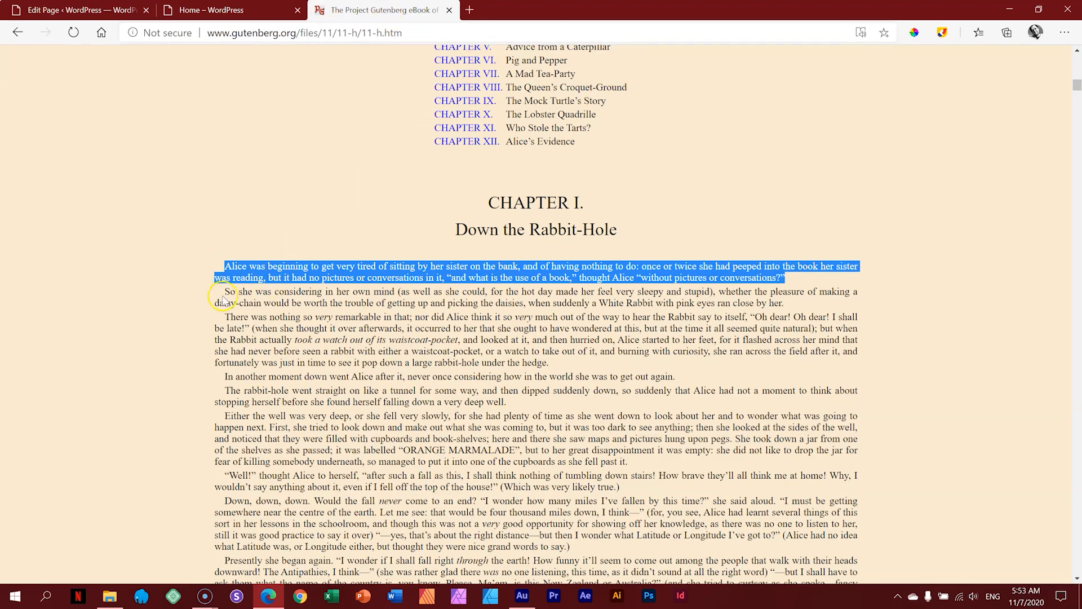
left_click_drag(228, 293, 510, 403)
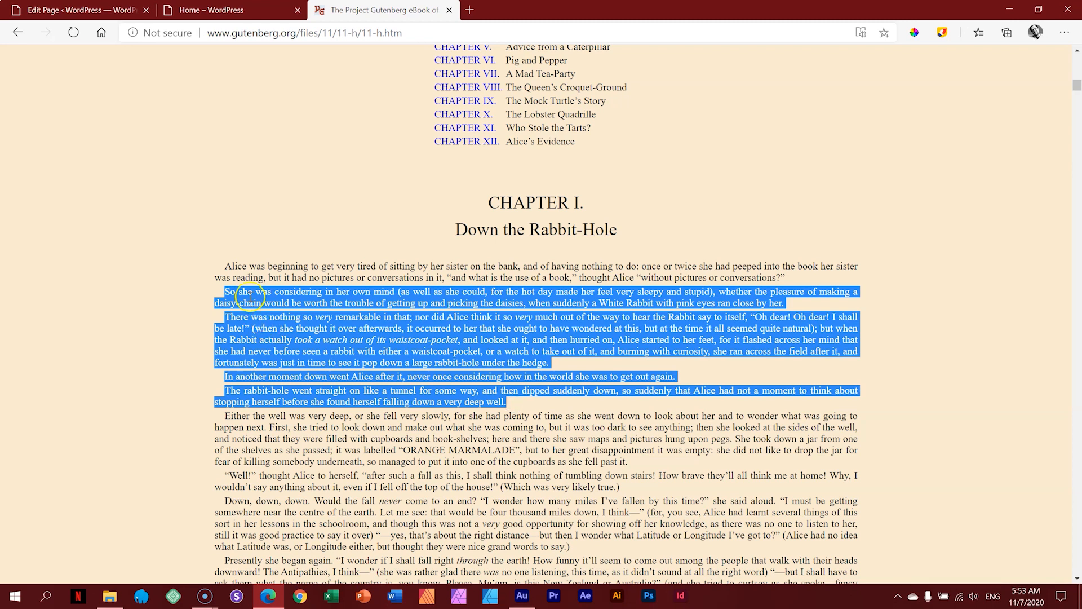
right_click(300, 318)
left_click(319, 326)
Step: Back in the WordPress editor, deselect the block and scroll over the Home page
left_click(82, 10)
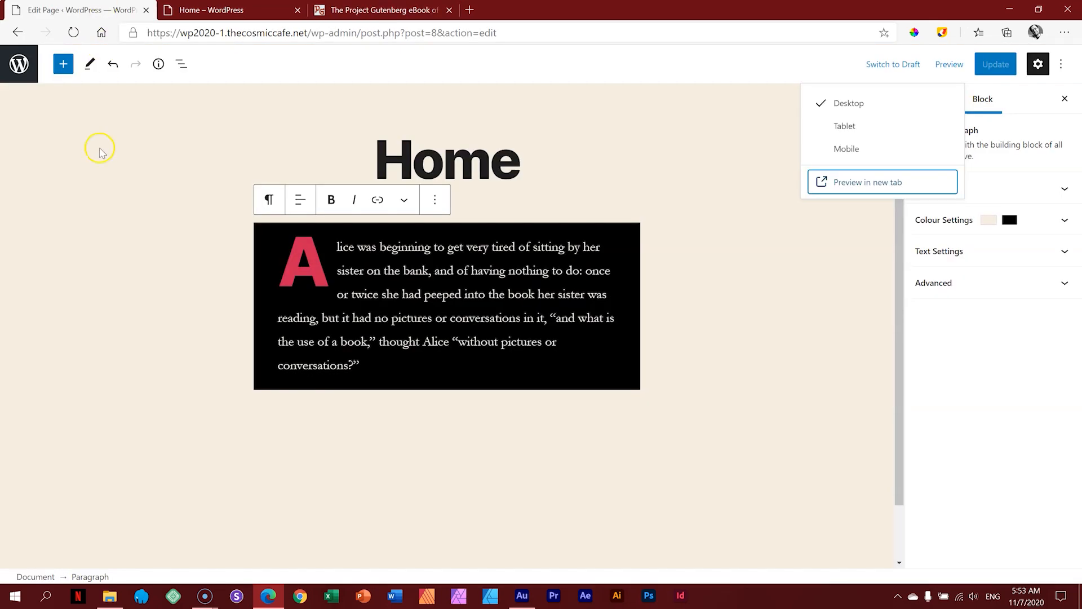
left_click(219, 388)
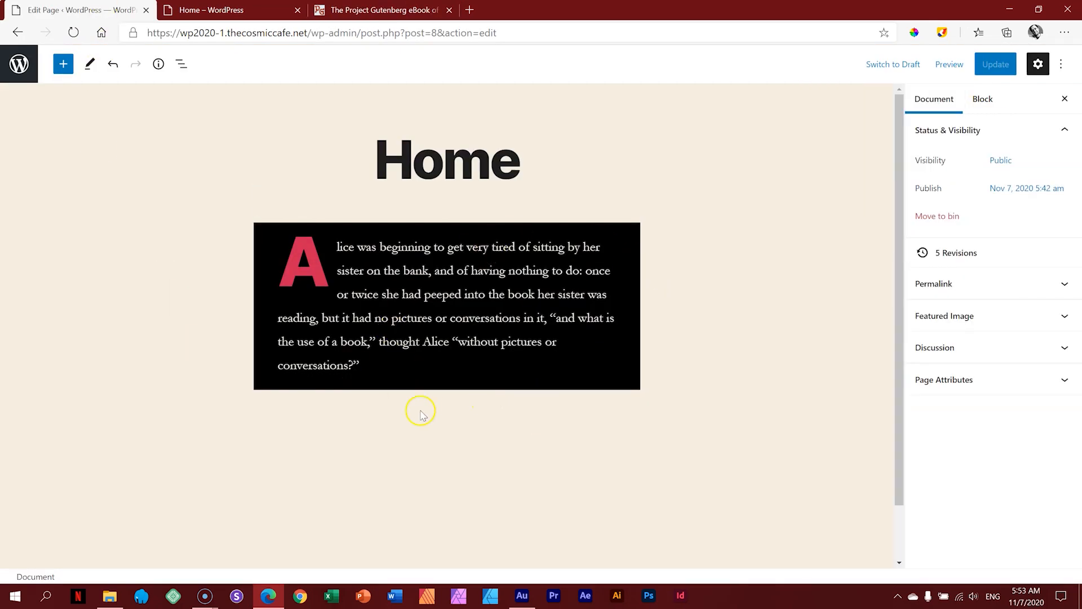
left_click_drag(898, 405, 893, 307)
scroll(443, 384, "down", 1)
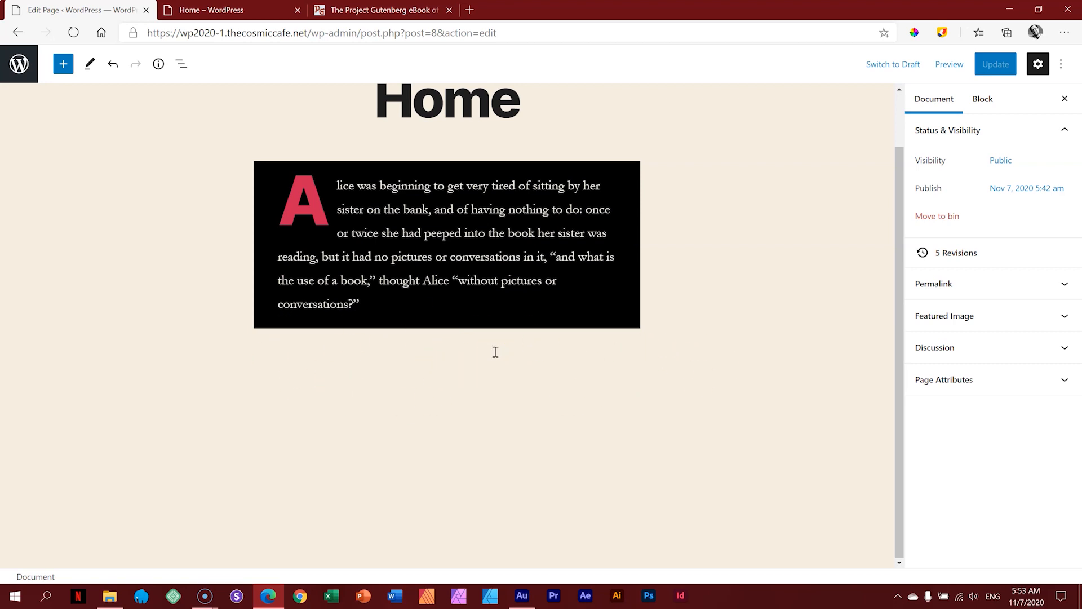
scroll(495, 352, "up", 1)
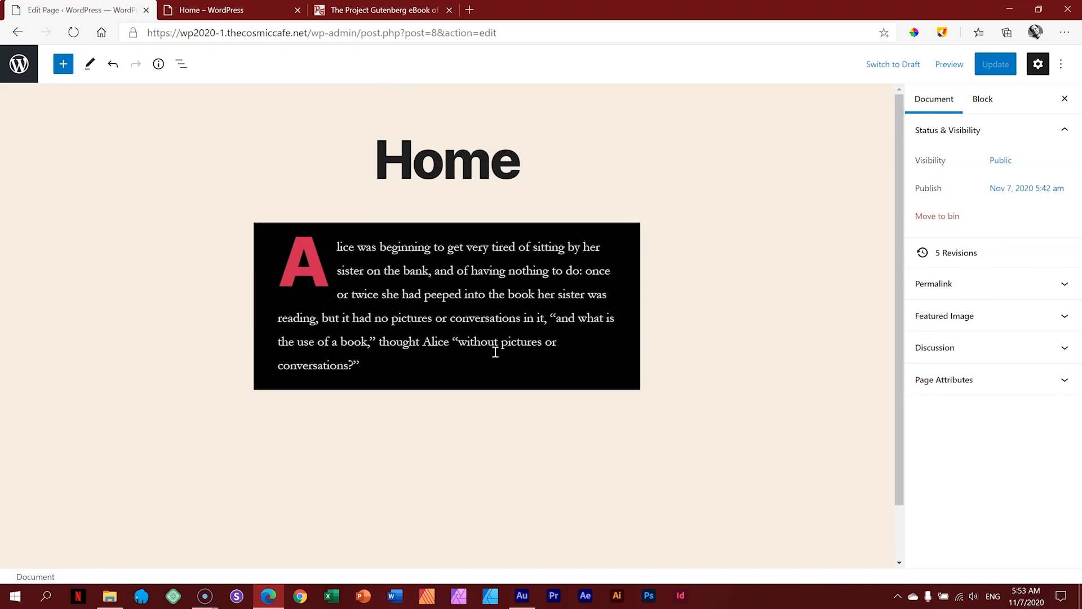
Step: Insert an empty Paragraph block beneath the black Alice block from the block inserter
left_click(63, 66)
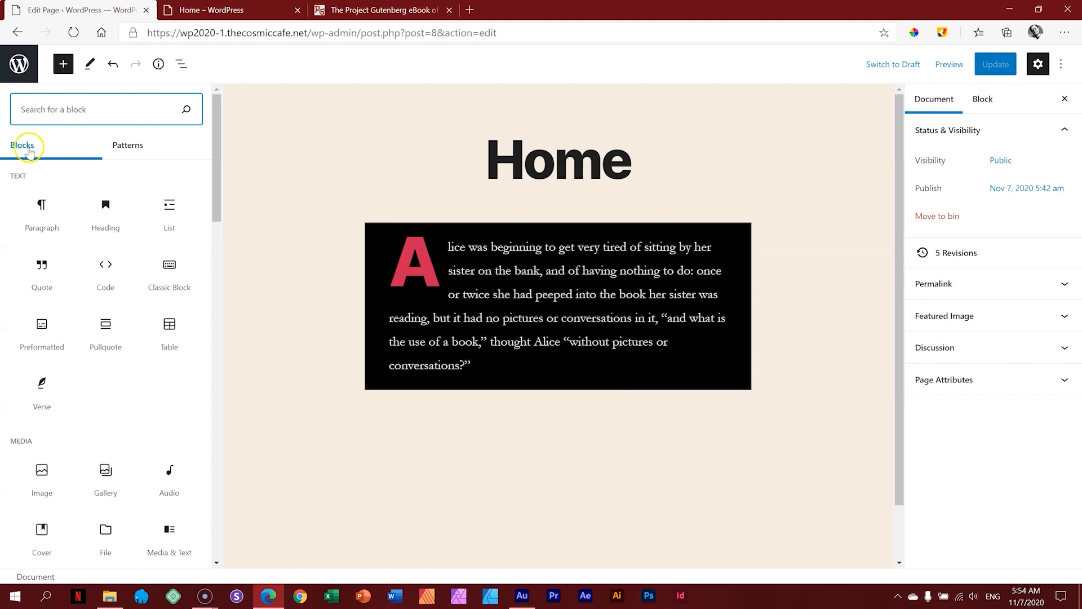
left_click_drag(214, 145, 221, 121)
mouse_move(43, 213)
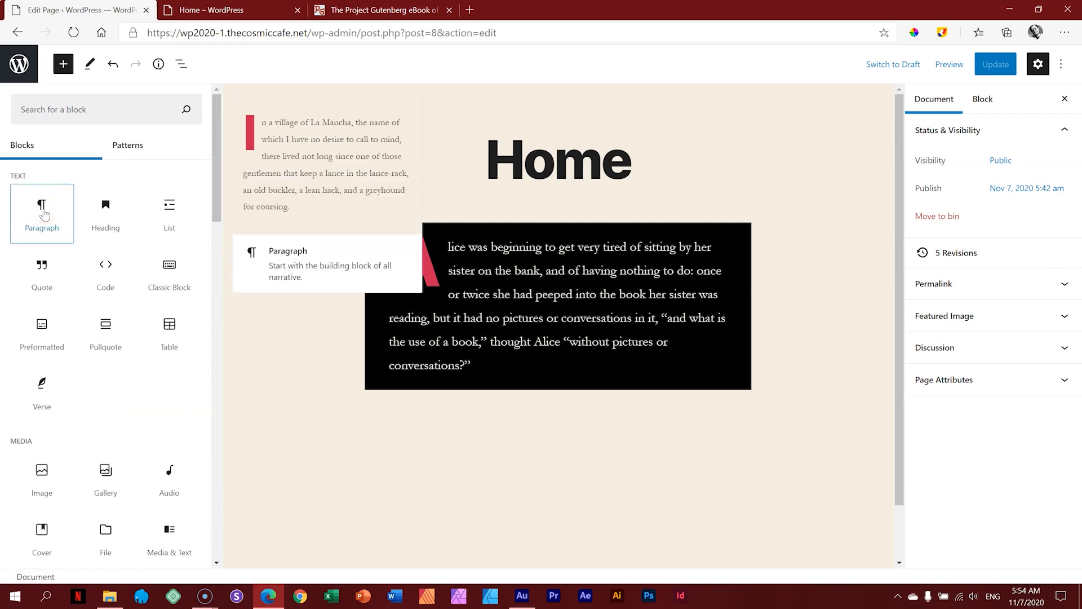
left_click(43, 213)
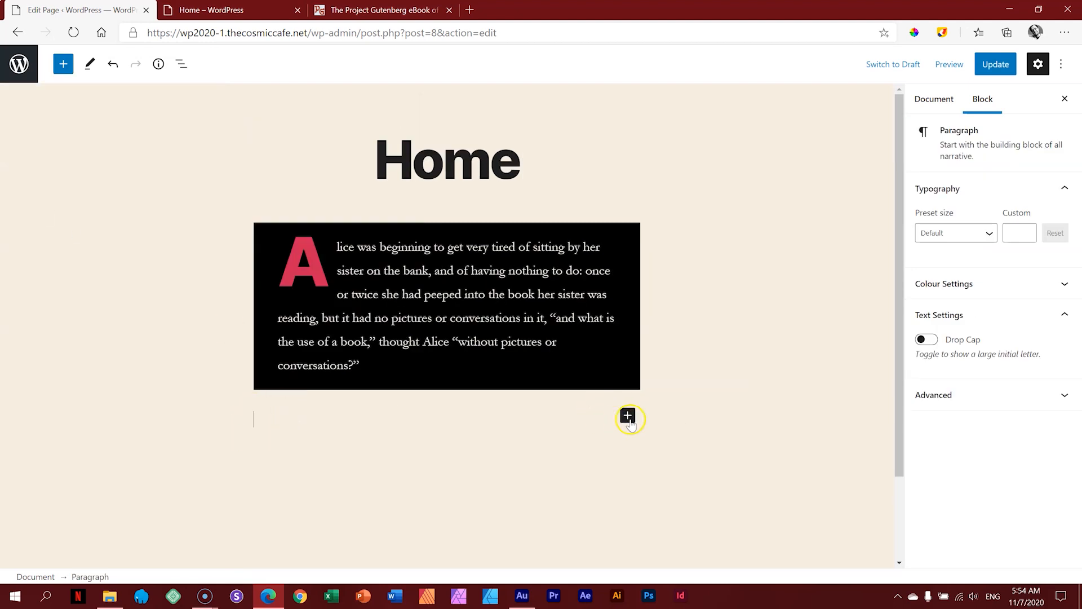
Step: Paste the four copied Alice paragraphs into the new block and update the page
left_click(383, 9)
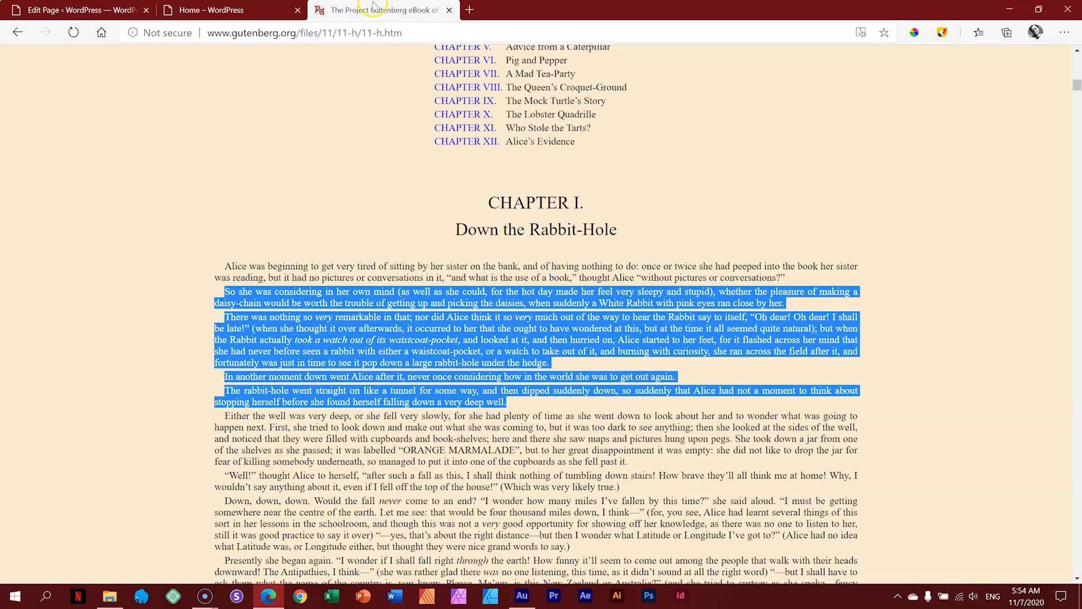
left_click(99, 5)
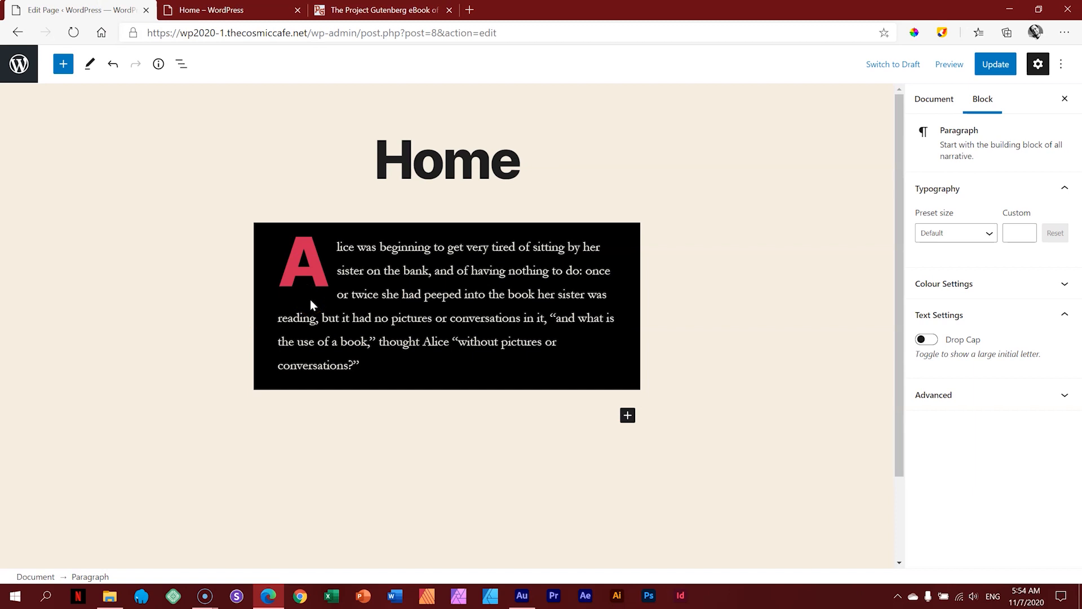
key("ctrl+v")
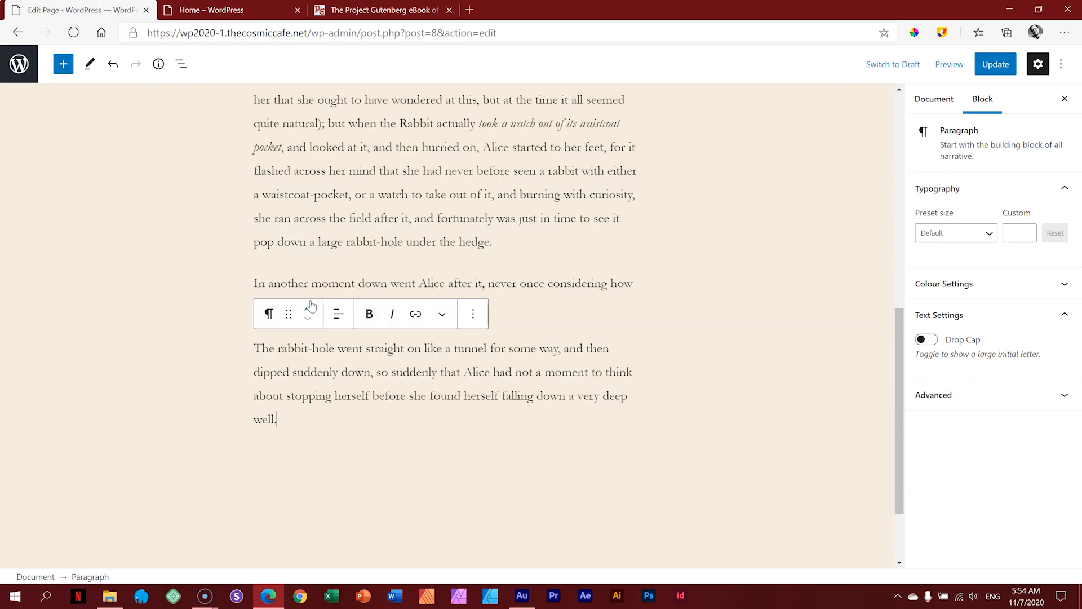
scroll(733, 315, "up", 6)
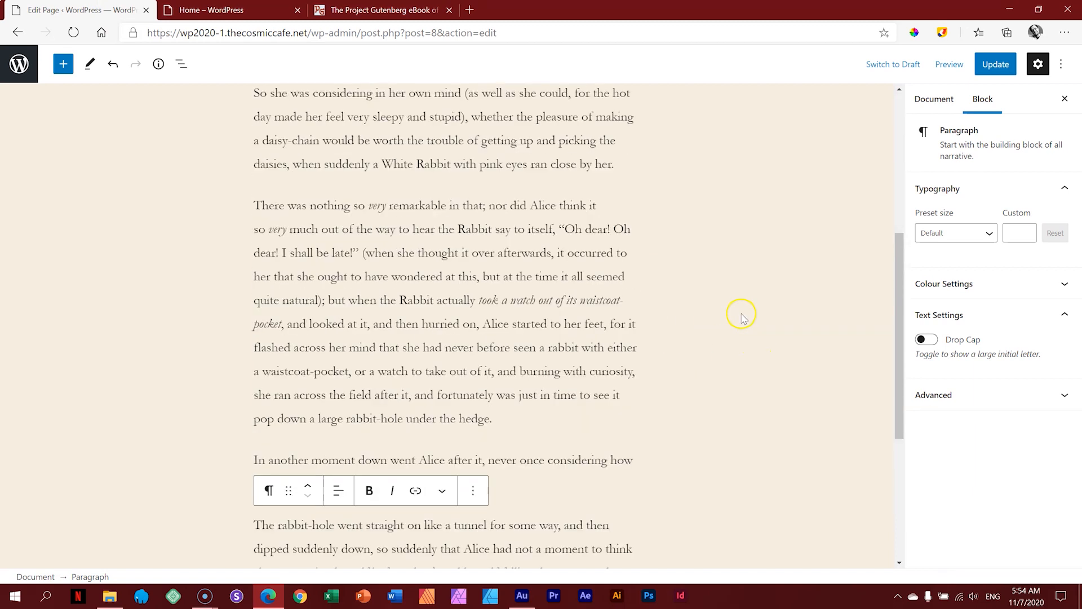
scroll(801, 333, "down", 3)
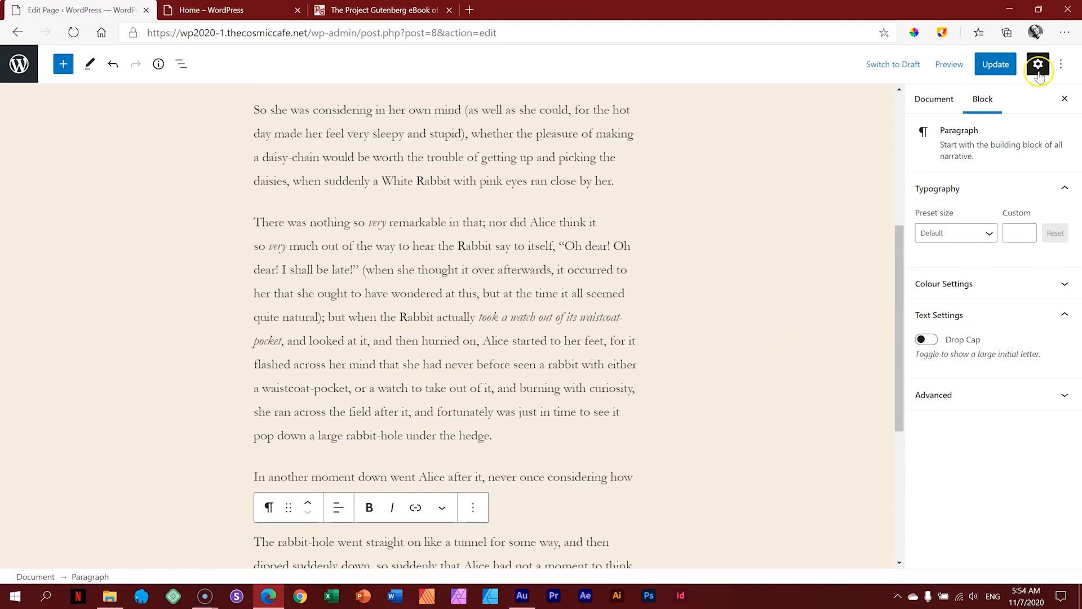
left_click(1007, 67)
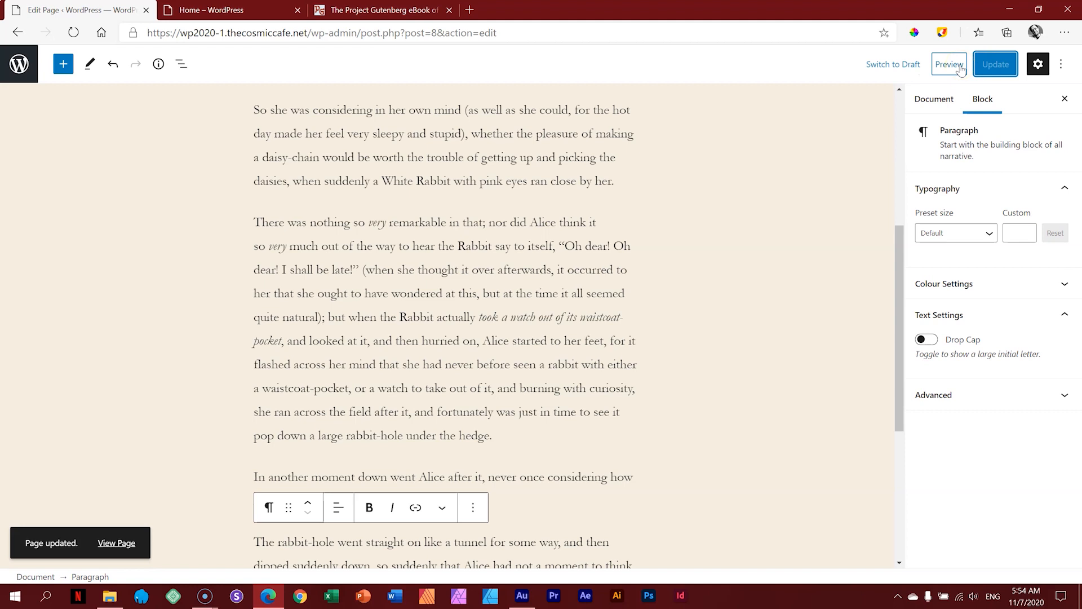
Step: Preview the Home page in a new tab, checking the drop-cap block and the four added paragraphs
left_click(949, 64)
left_click(881, 181)
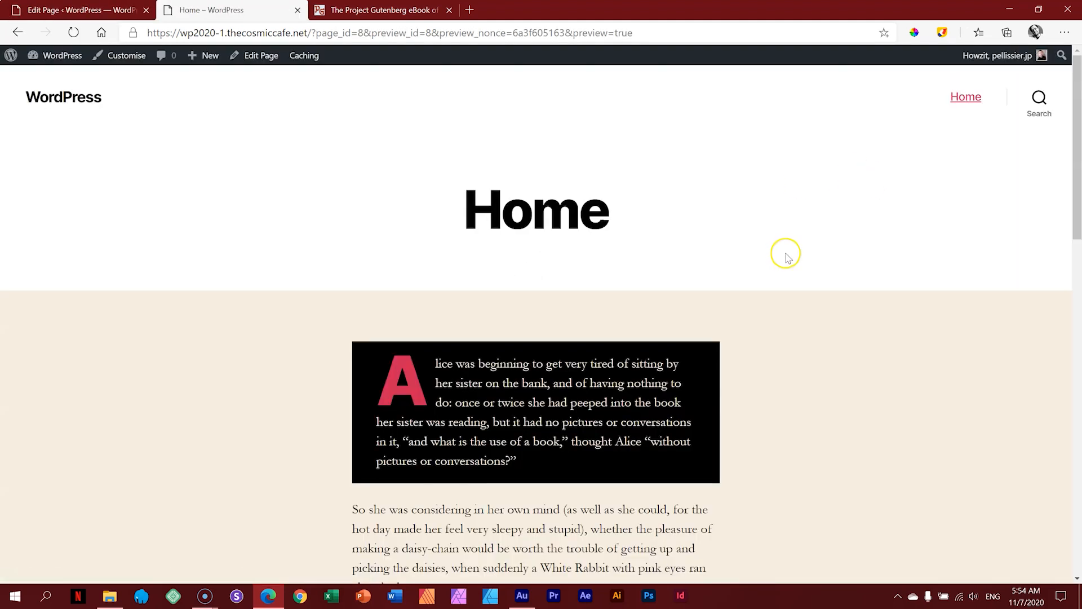
scroll(785, 252, "down", 5)
scroll(781, 223, "up", 4)
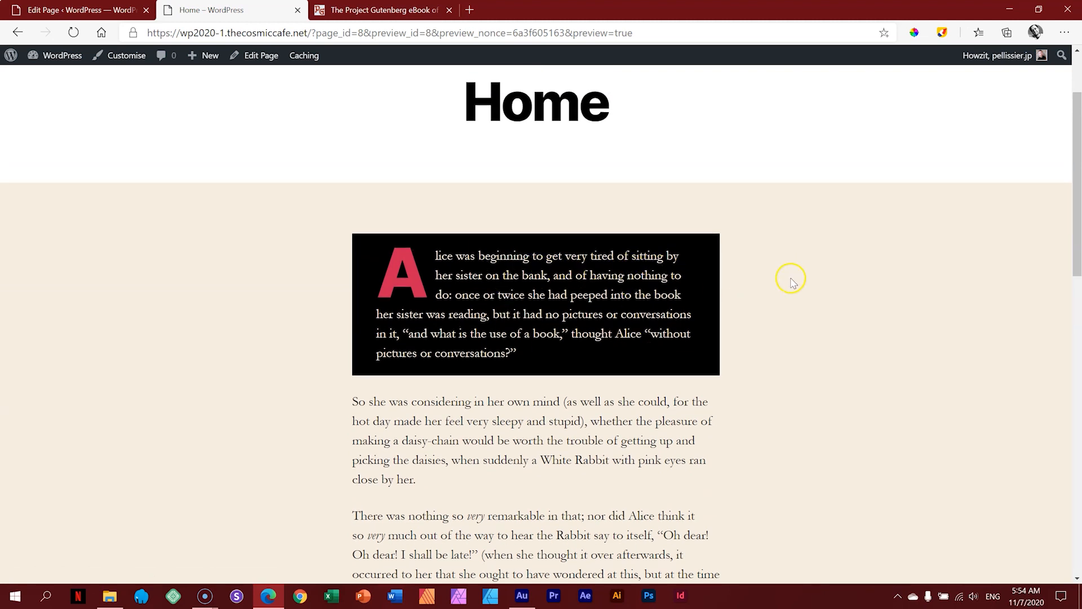
scroll(805, 280, "down", 1)
scroll(805, 280, "down", 6)
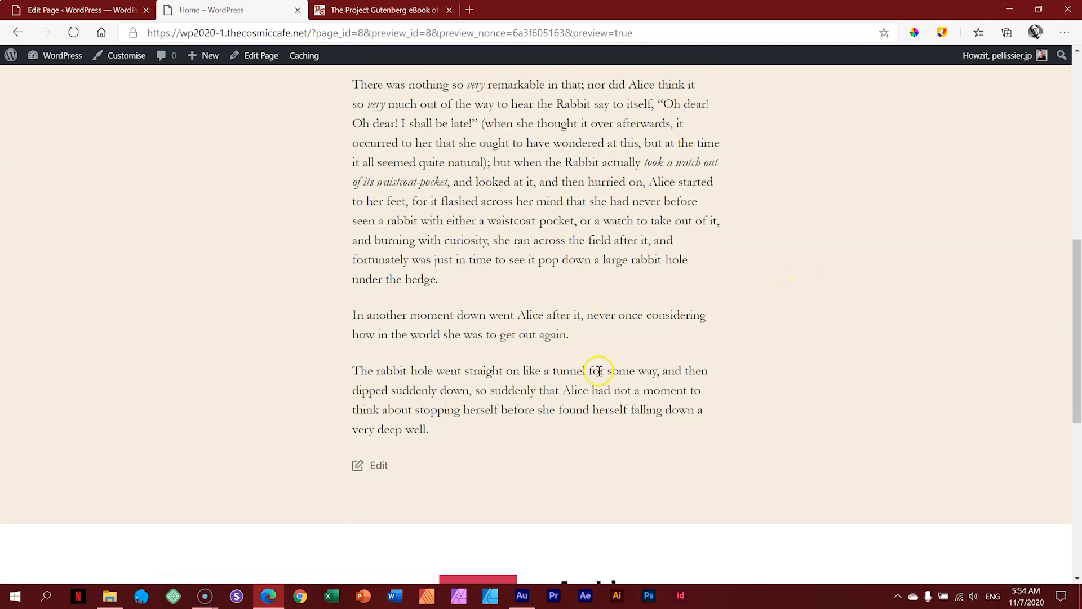
scroll(592, 440, "up", 1)
scroll(579, 323, "up", 1)
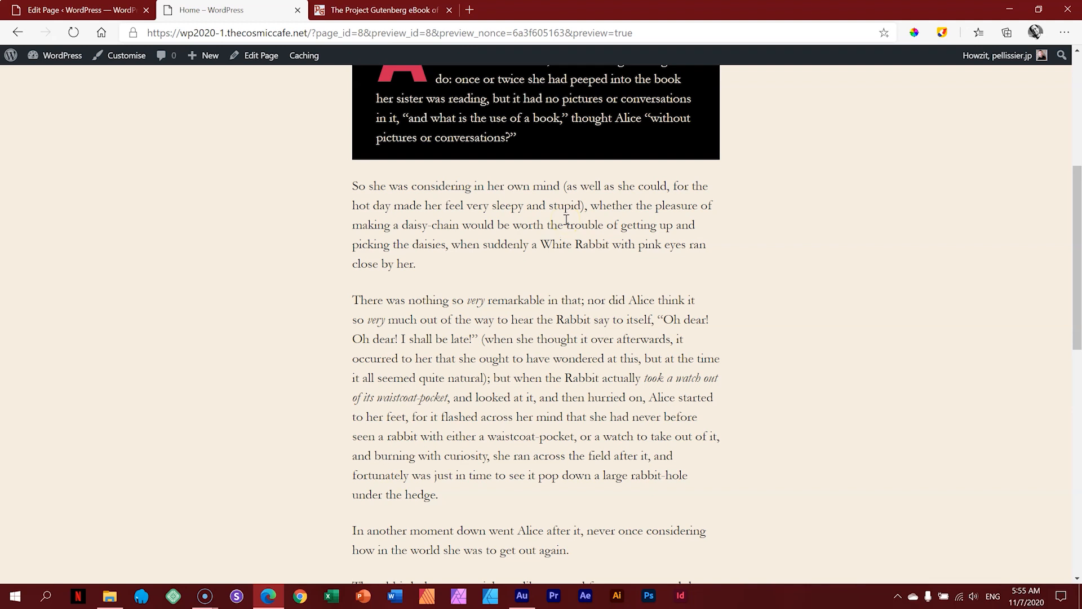
Step: Return to the Home page editor, selecting and deselecting the 'There was nothing' paragraph
left_click(101, 8)
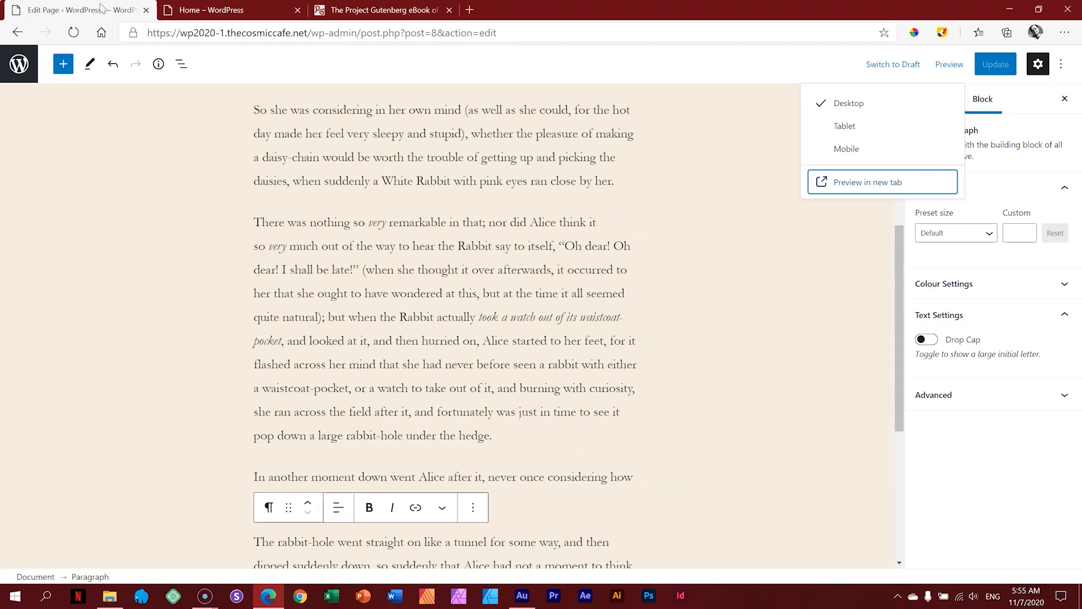
scroll(522, 356, "up", 3)
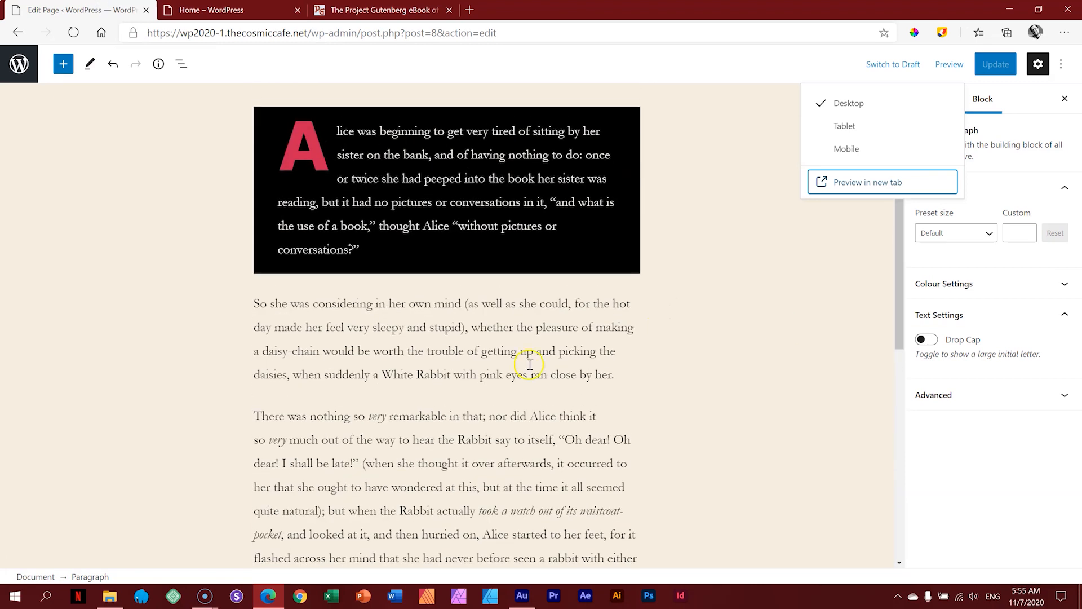
left_click(442, 370)
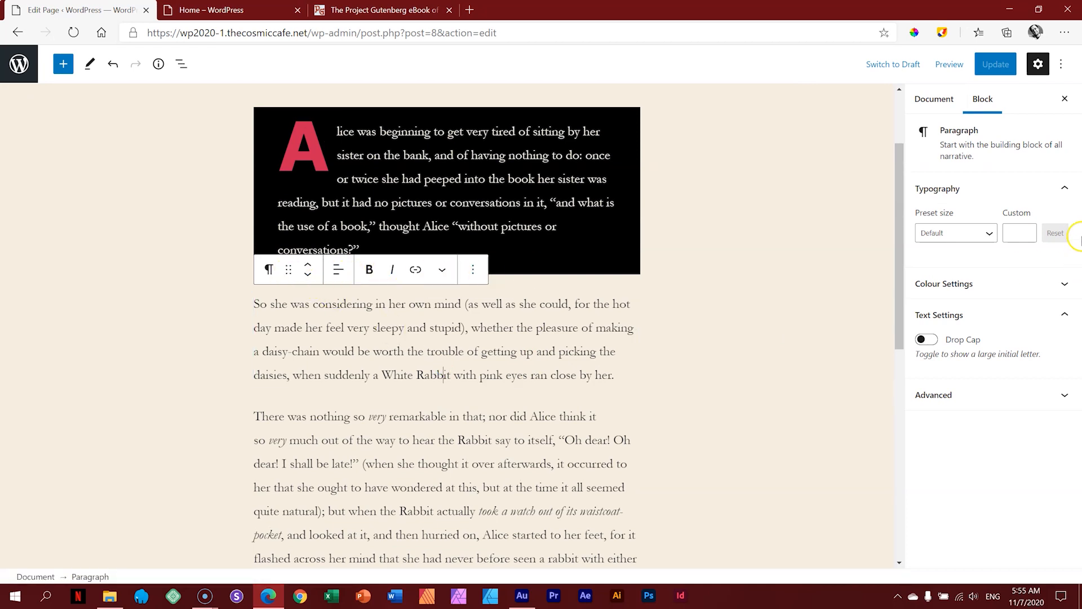
left_click(567, 481)
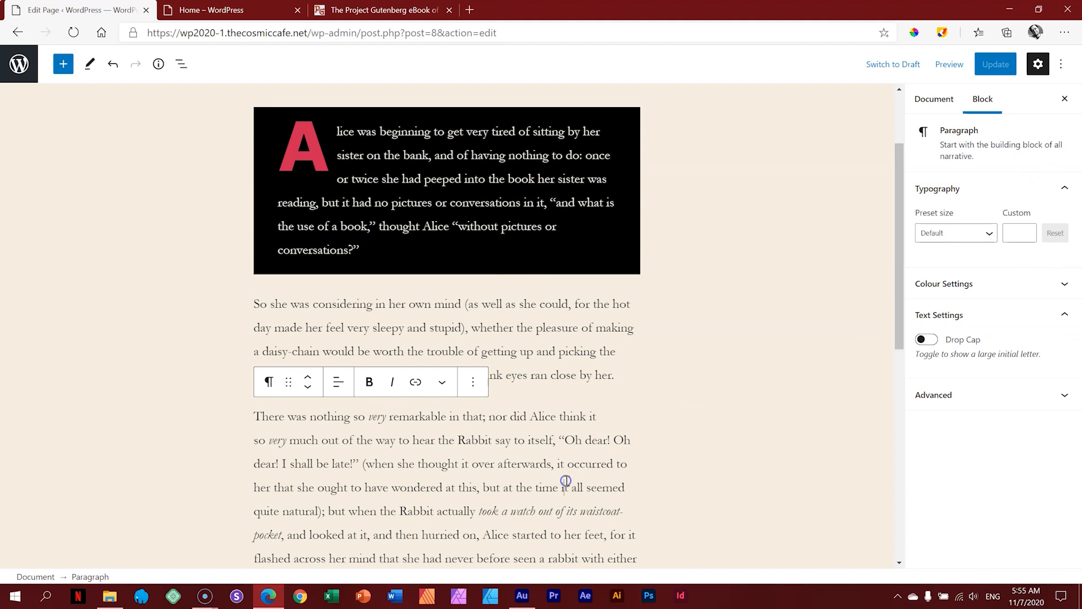
left_click(783, 391)
scroll(788, 286, "down", 3)
left_click(720, 265)
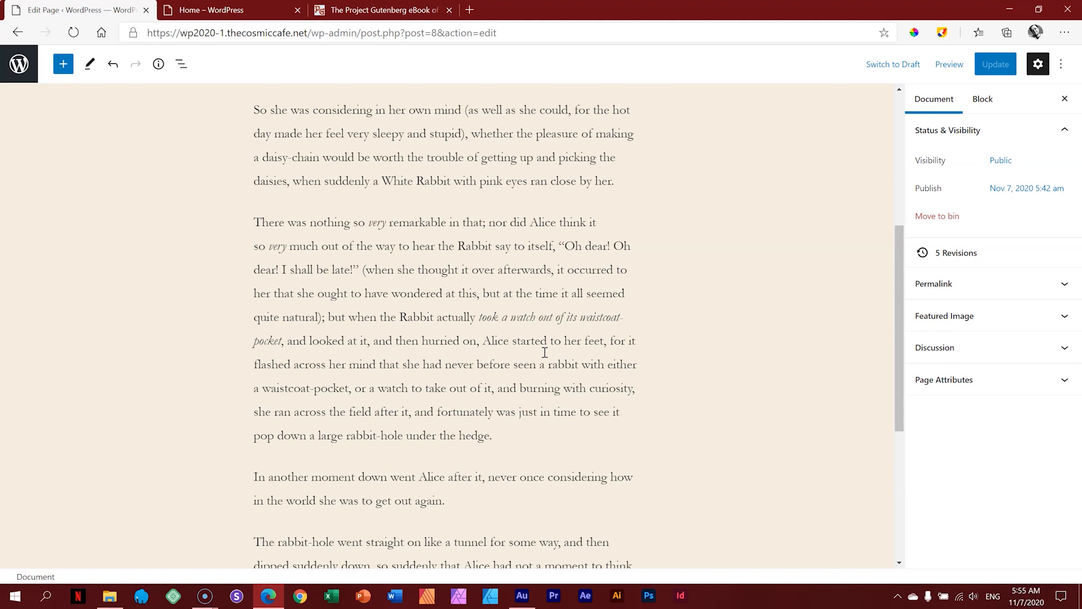
scroll(508, 316, "up", 2)
Step: Try the Large preset size on the 'So she was considering' paragraph, then restore Default
left_click(487, 279)
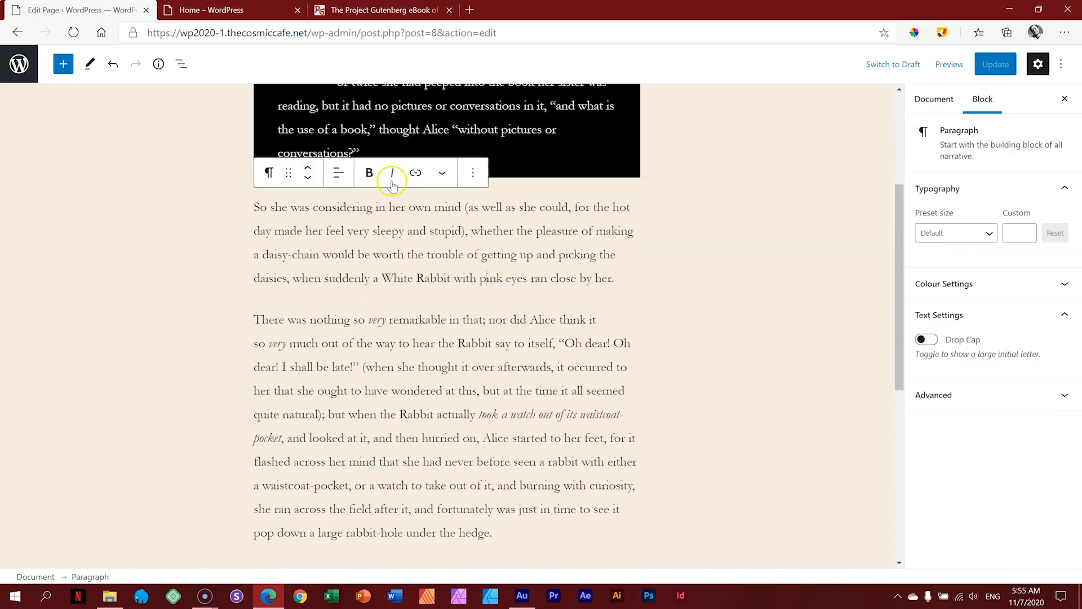
left_click(979, 233)
left_click(951, 352)
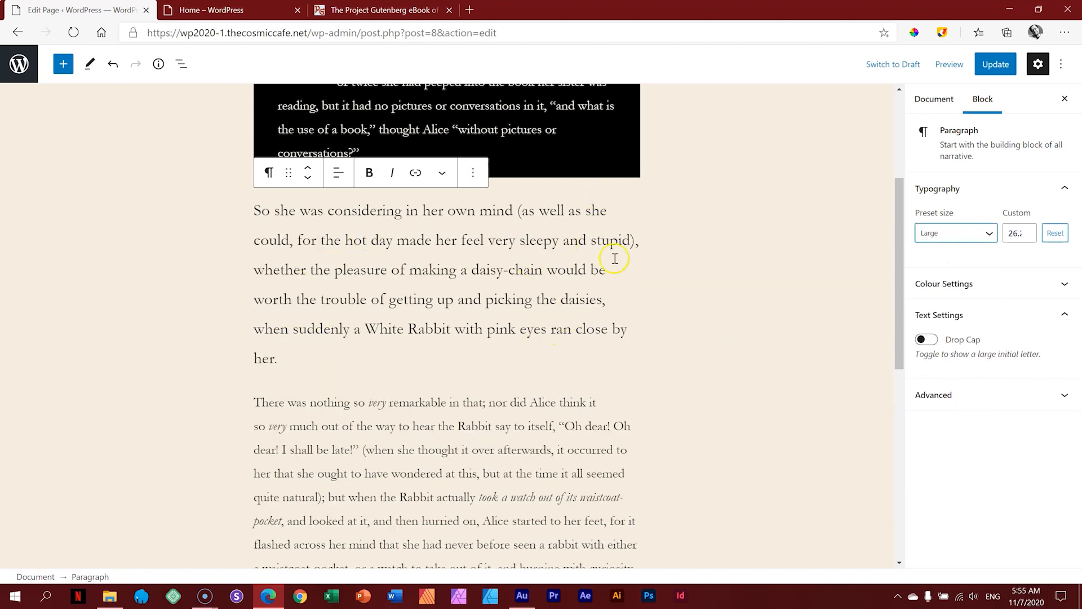
left_click(980, 235)
left_click(976, 266)
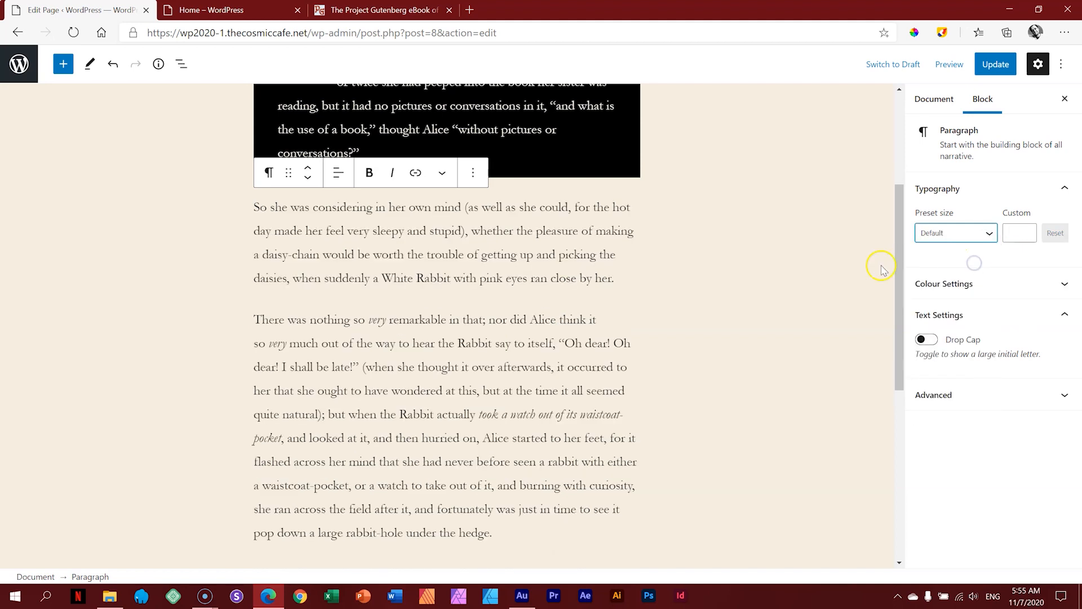
left_click(805, 273)
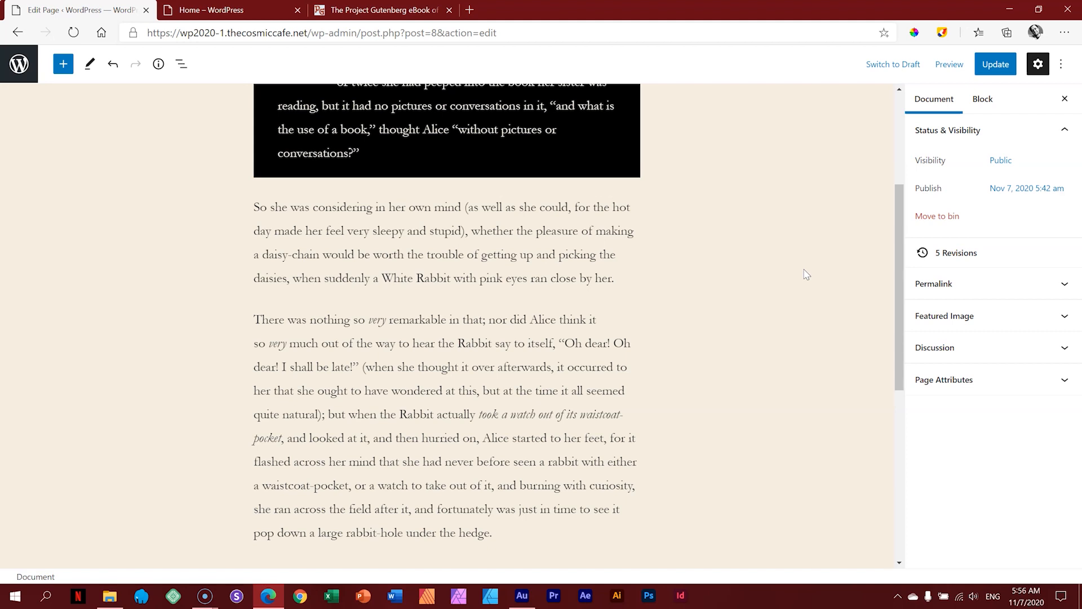
Step: Drag the 'In another moment' paragraph to the top of the page, above the black block
scroll(806, 274, "down", 5)
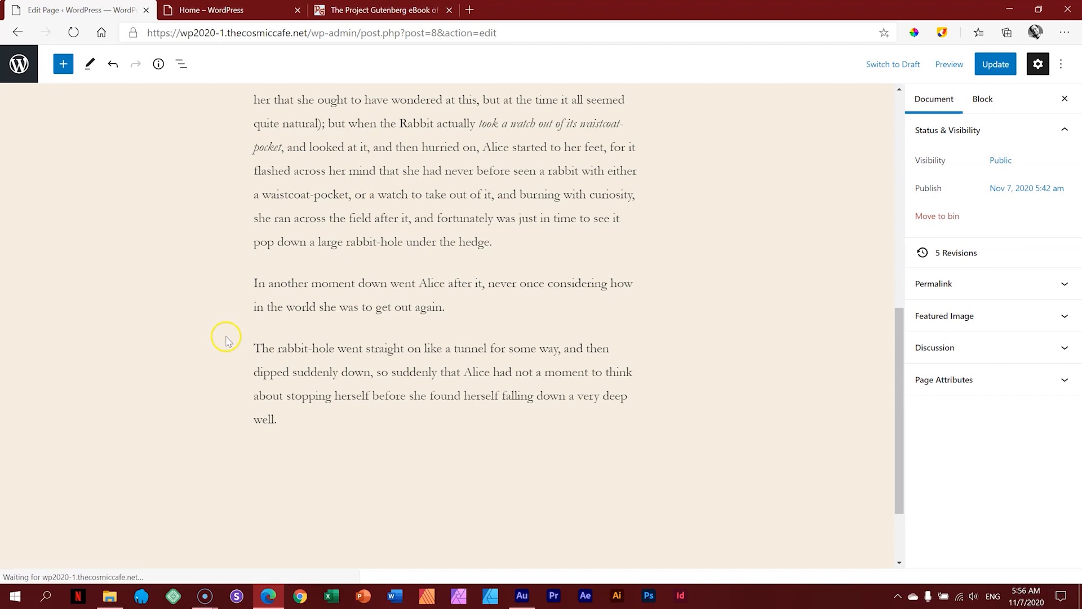
left_click(396, 306)
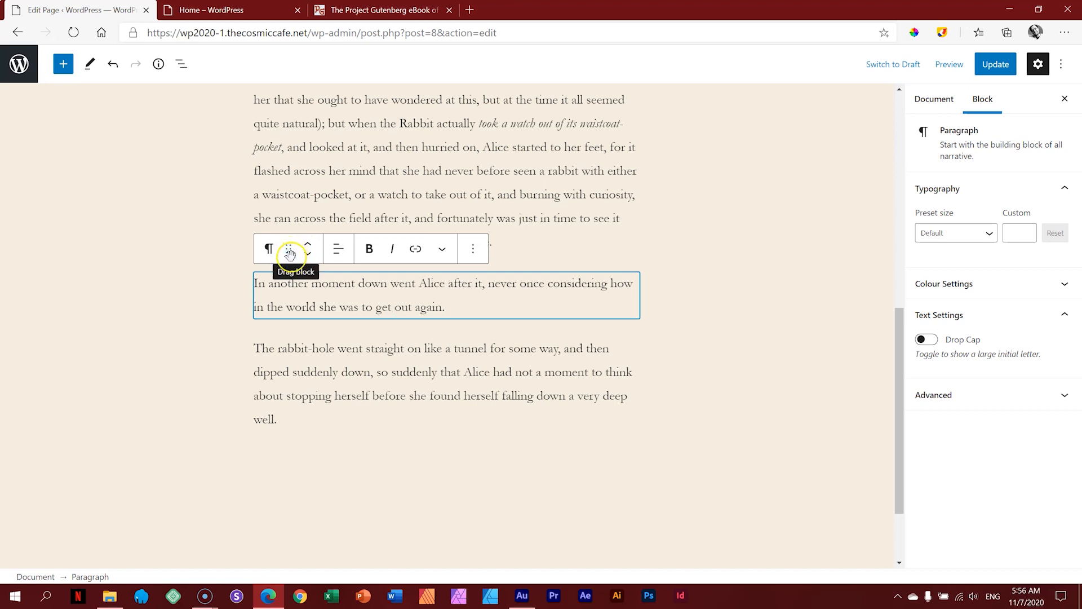
left_click(289, 252)
left_click_drag(290, 252, 358, 225)
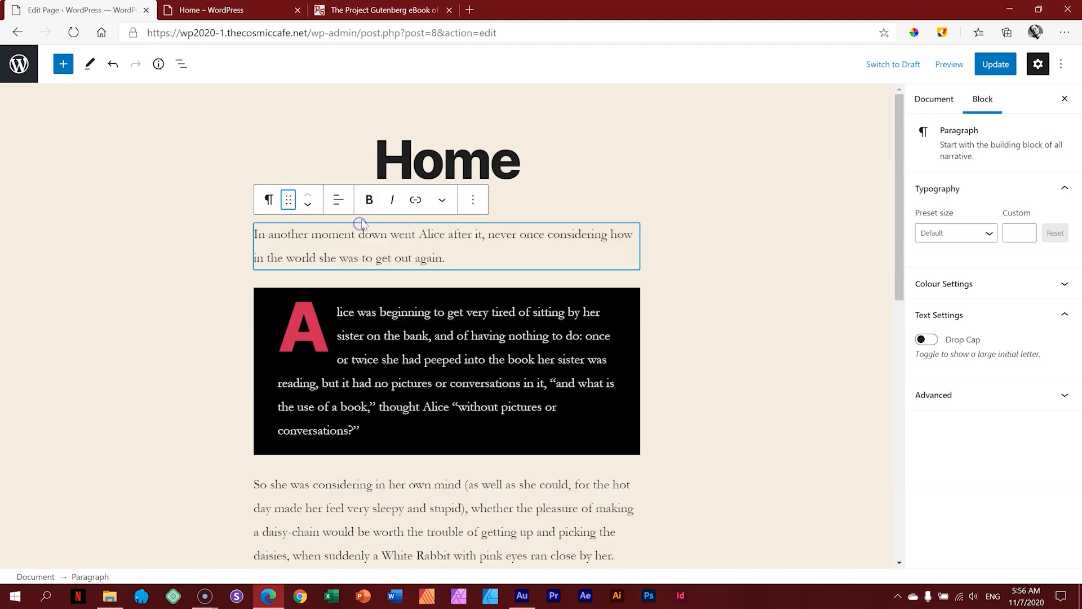
left_click(697, 292)
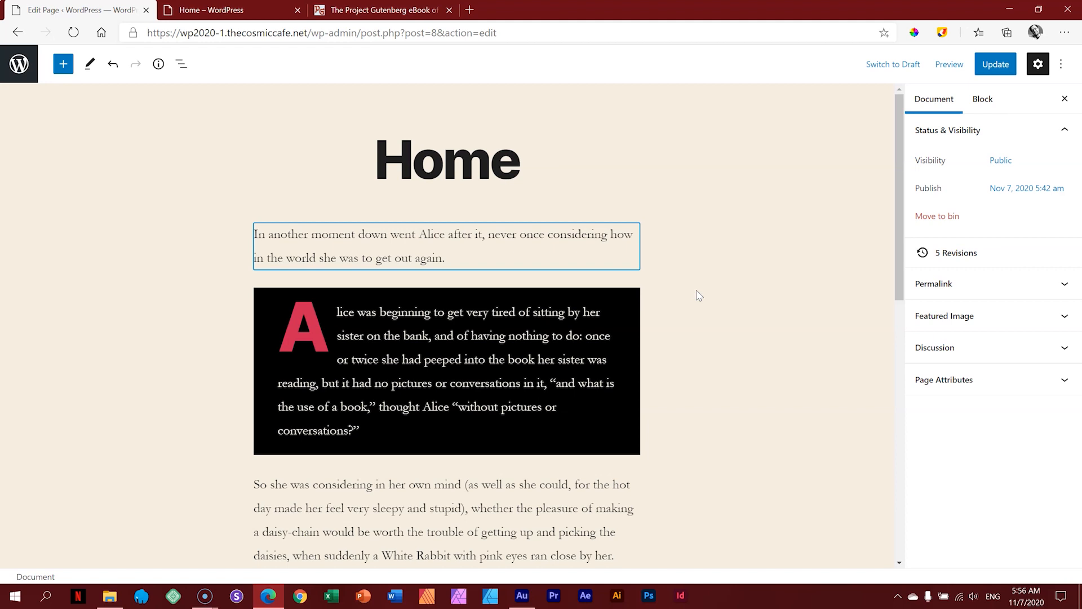
Step: Move the black drop-cap block down three places, then back up three to its original spot
left_click(403, 360)
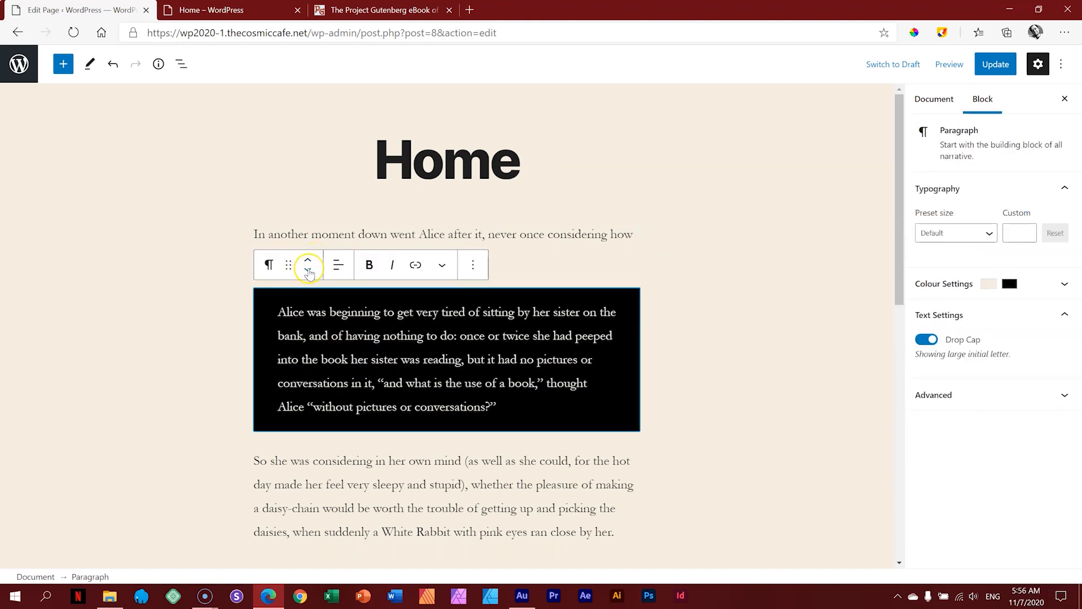
left_click(309, 272)
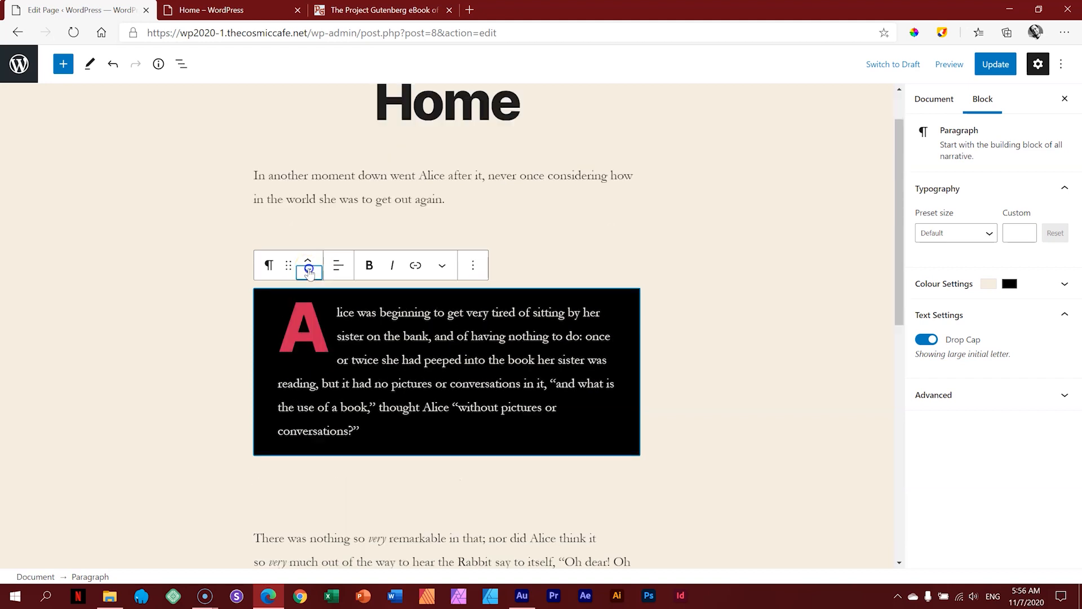
left_click(309, 272)
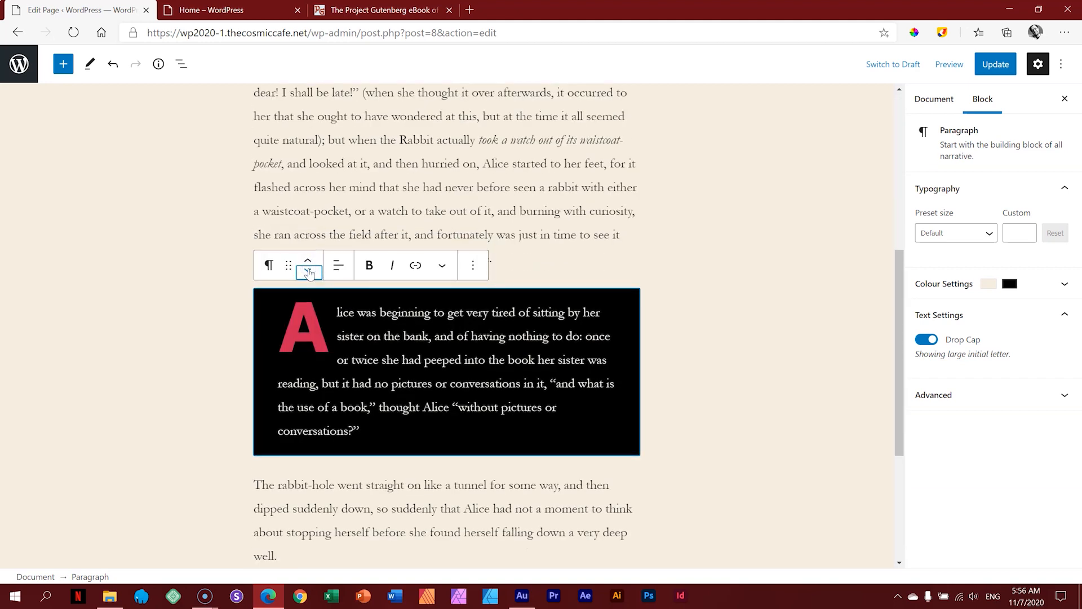
left_click(309, 272)
left_click(310, 261)
left_click(310, 262)
left_click(309, 261)
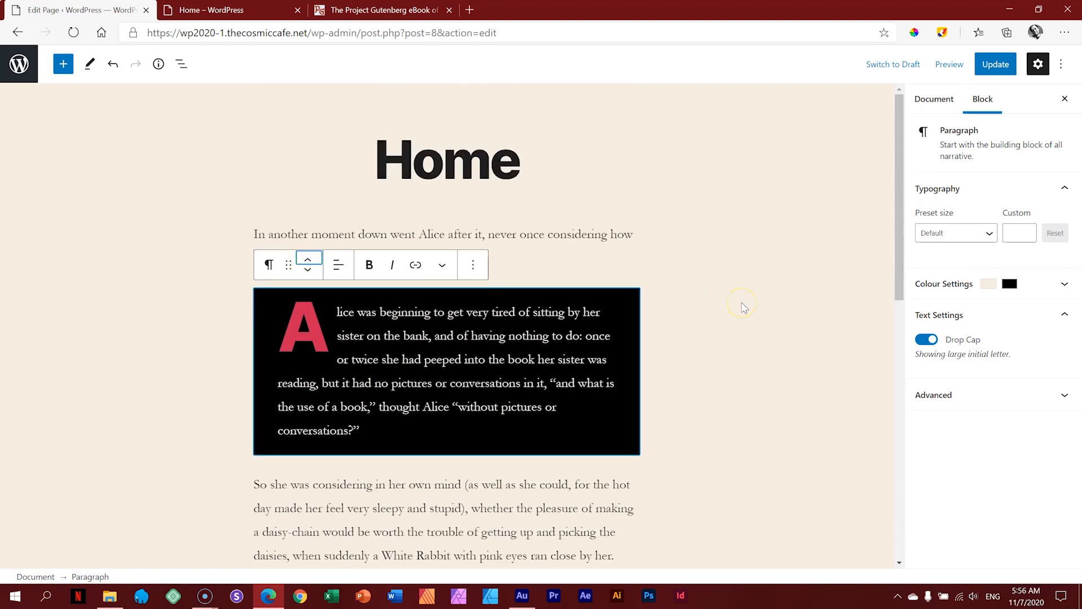
Step: Update the rearranged Home page and open its preview in a new tab
left_click(743, 306)
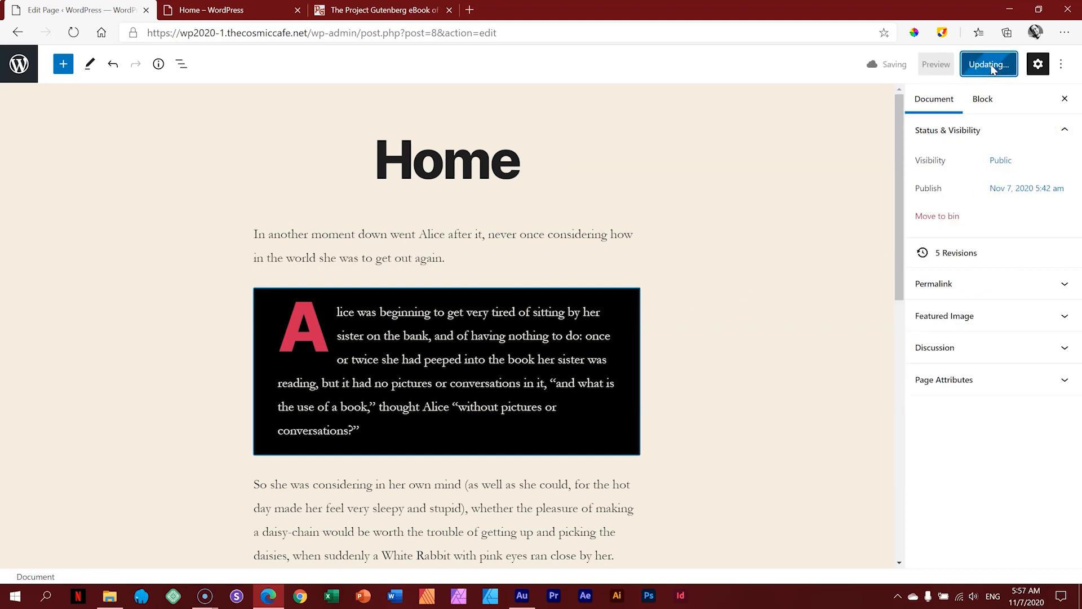
left_click(949, 65)
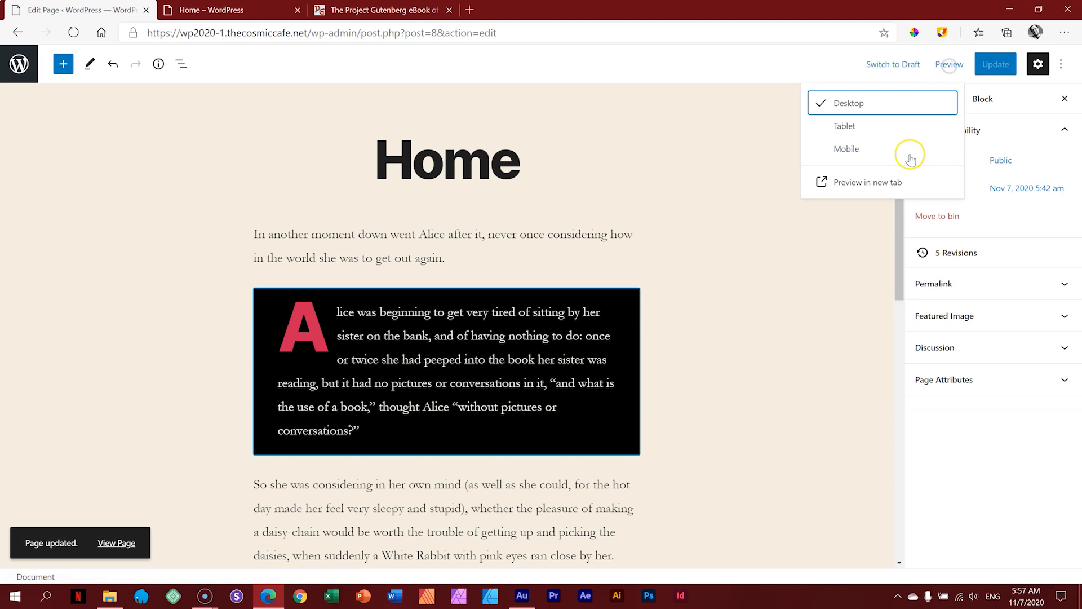
left_click(898, 179)
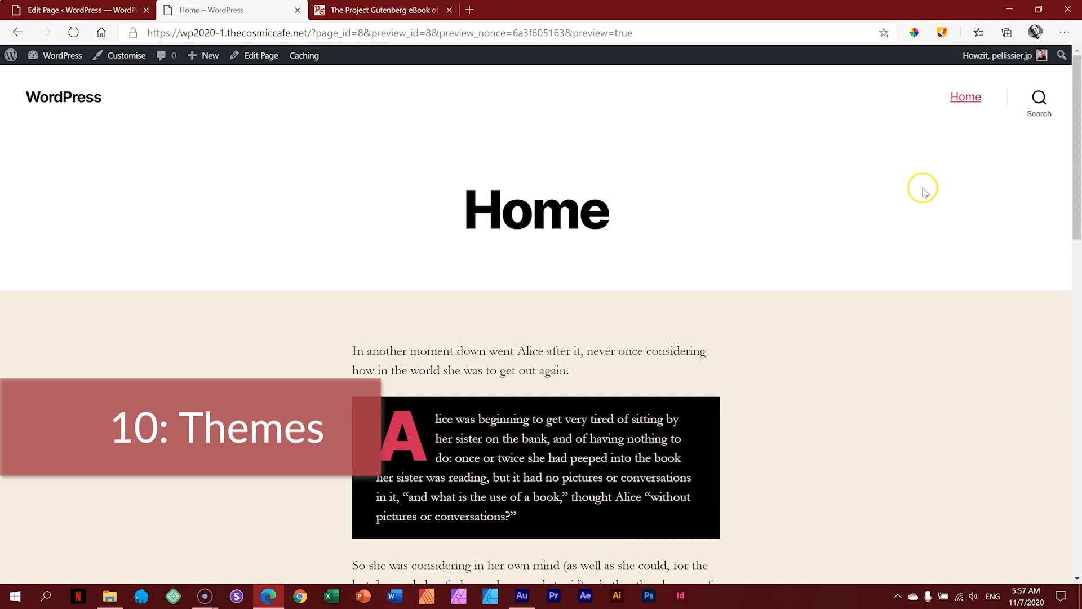
Step: Scroll the preview to confirm the new order, then reselect the drop-cap block in the editor
scroll(923, 212, "down", 2)
scroll(923, 212, "down", 6)
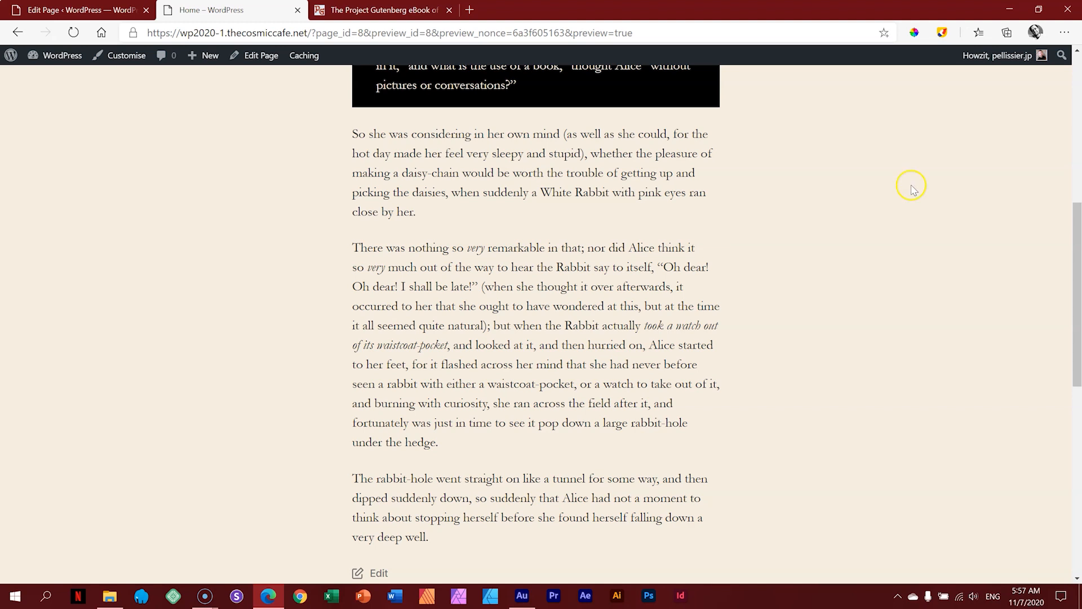
scroll(911, 188, "up", 5)
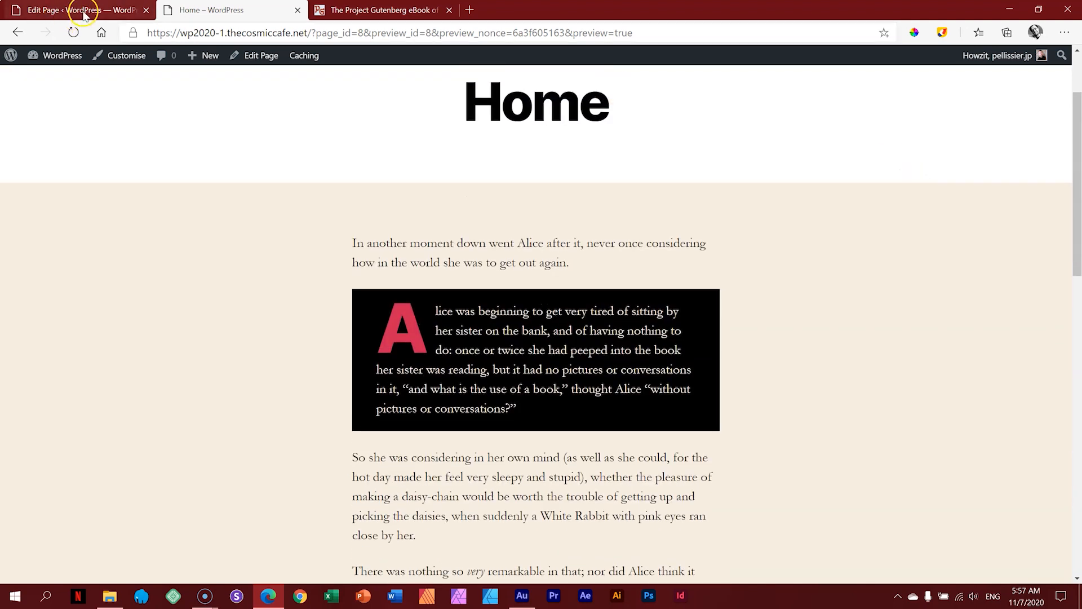
left_click(84, 11)
left_click(307, 310)
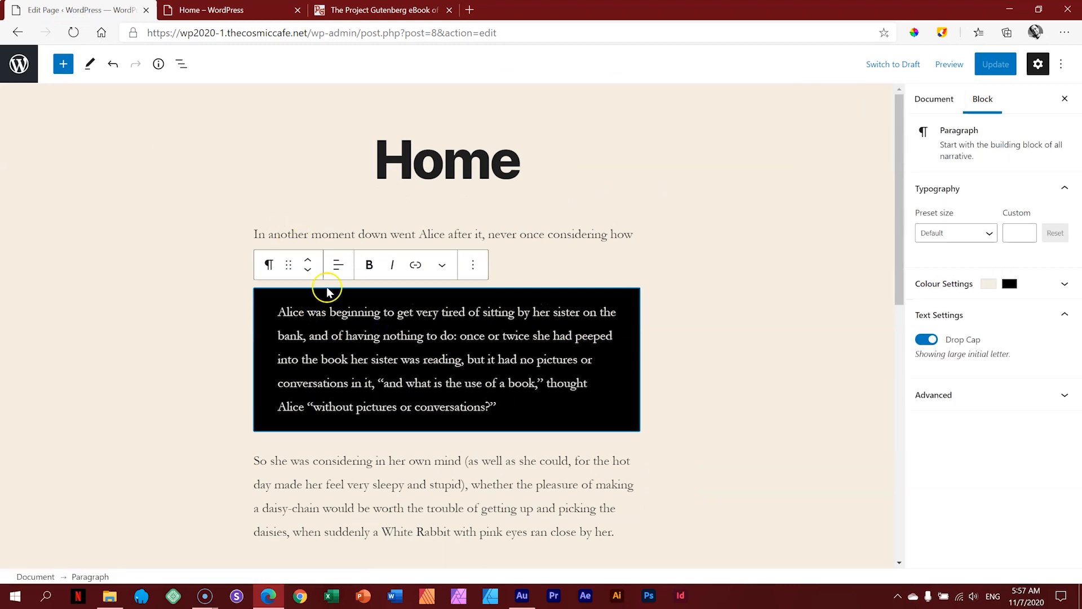
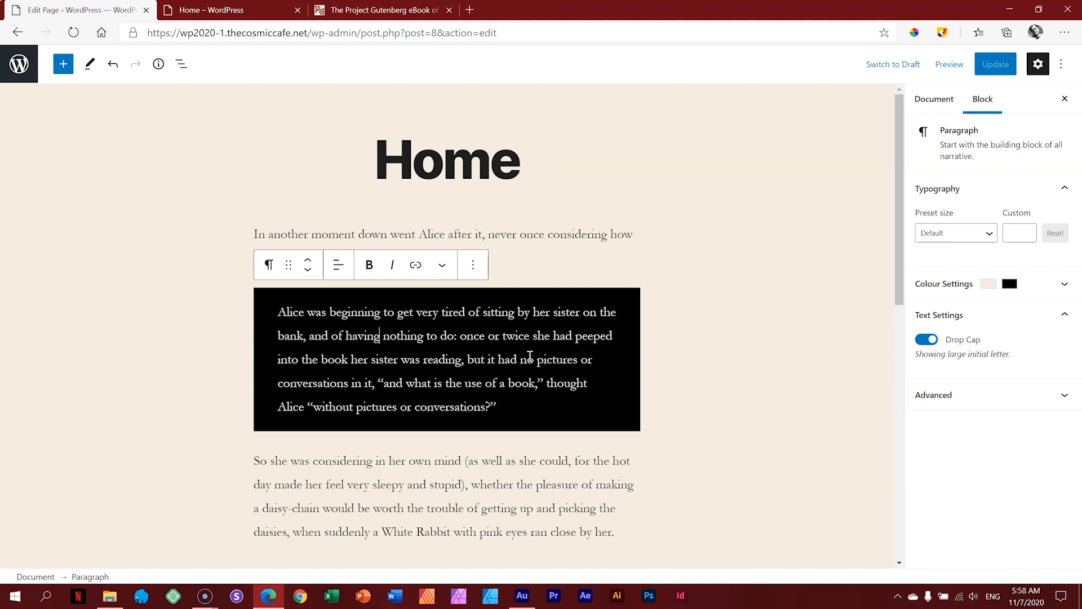
Step: Look over the rendered Home page preview, then return to the page editor
left_click(231, 10)
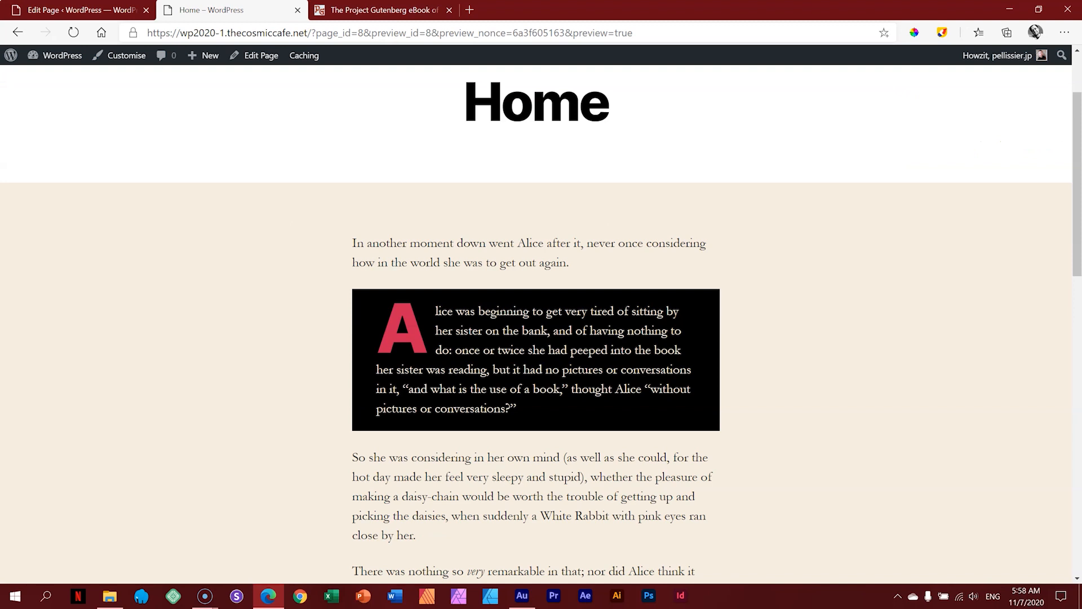
scroll(679, 186, "down", 15)
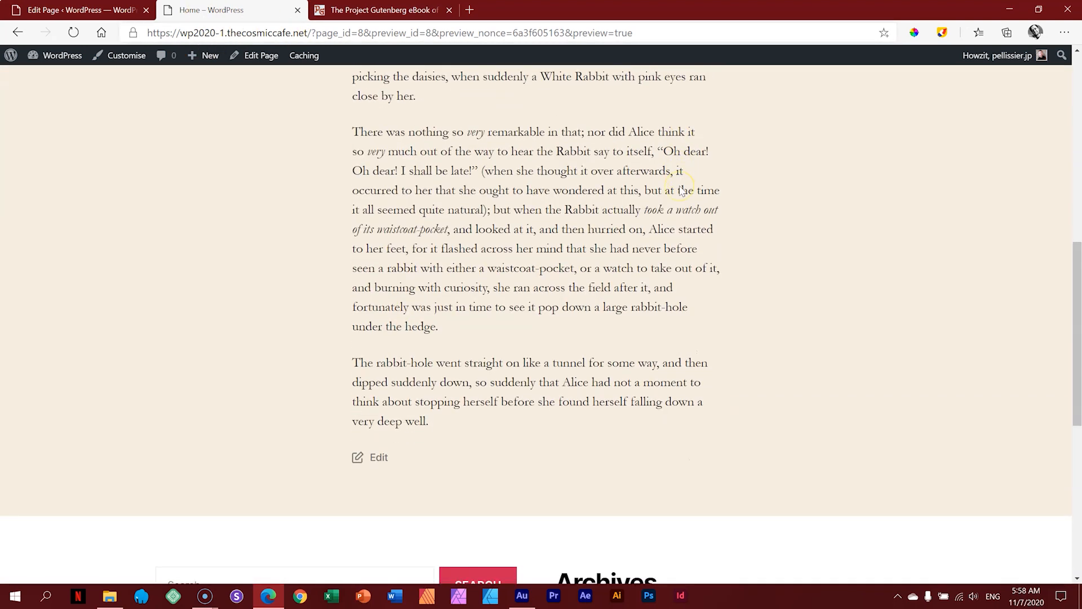
scroll(682, 194, "up", 15)
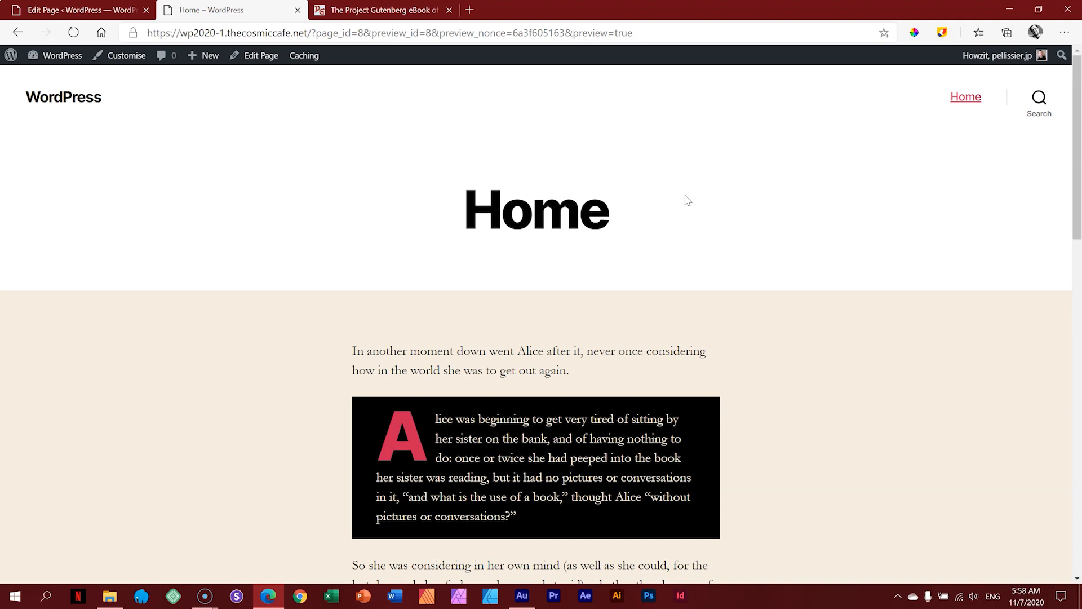
left_click(97, 8)
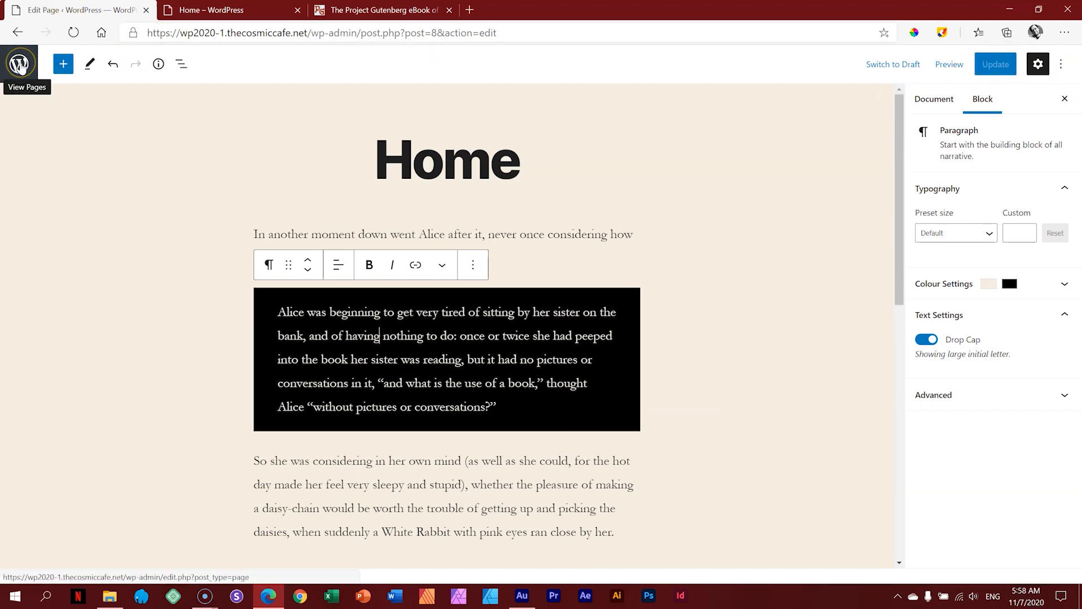
Step: Go to Appearance > Themes and show the Twenty Twenty theme details
left_click(19, 65)
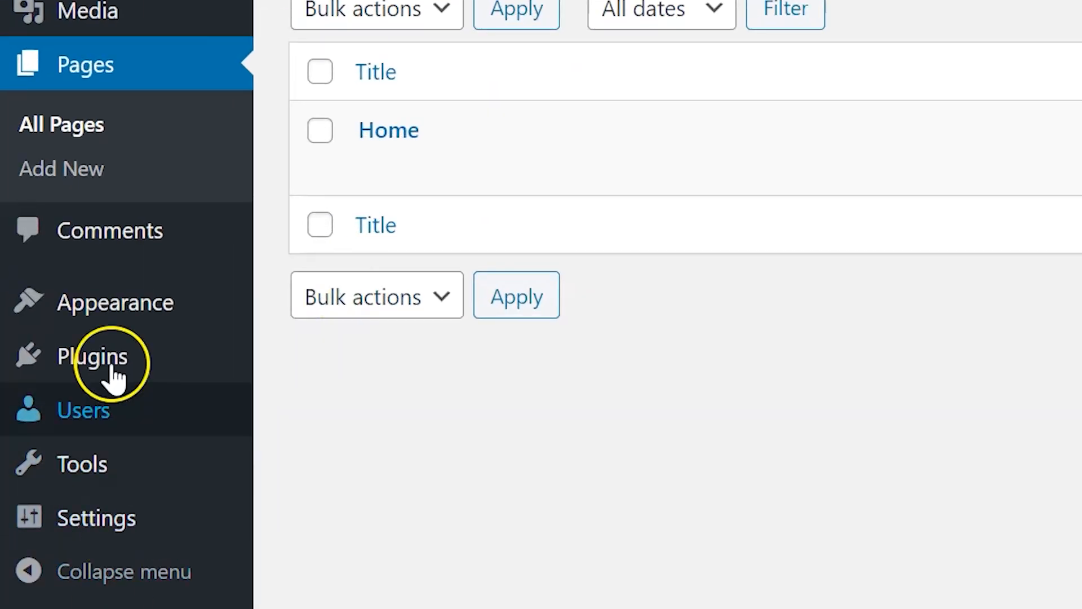
mouse_move(110, 316)
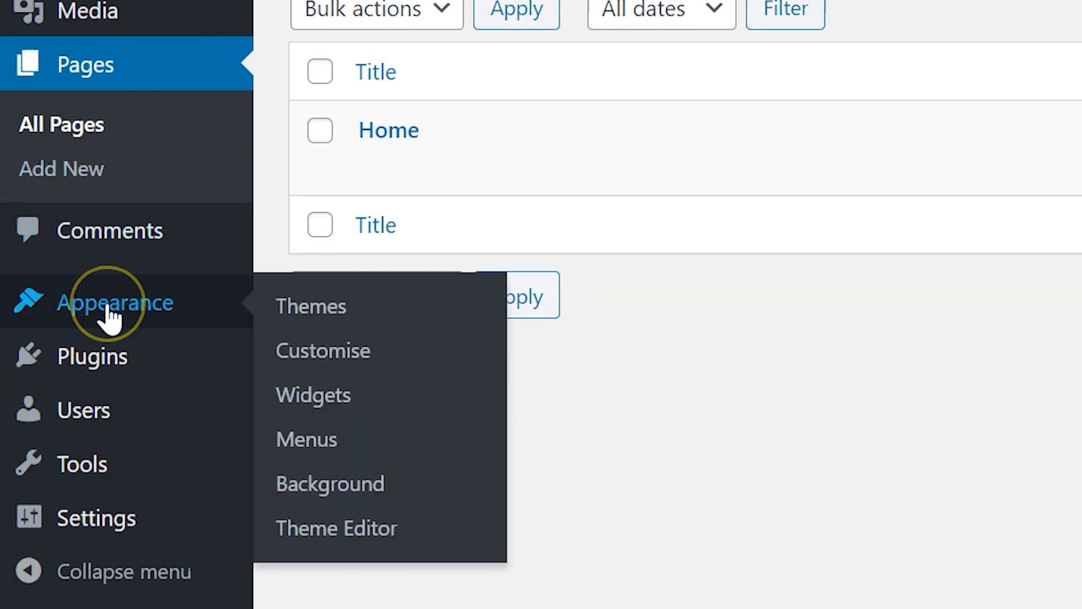
left_click(322, 306)
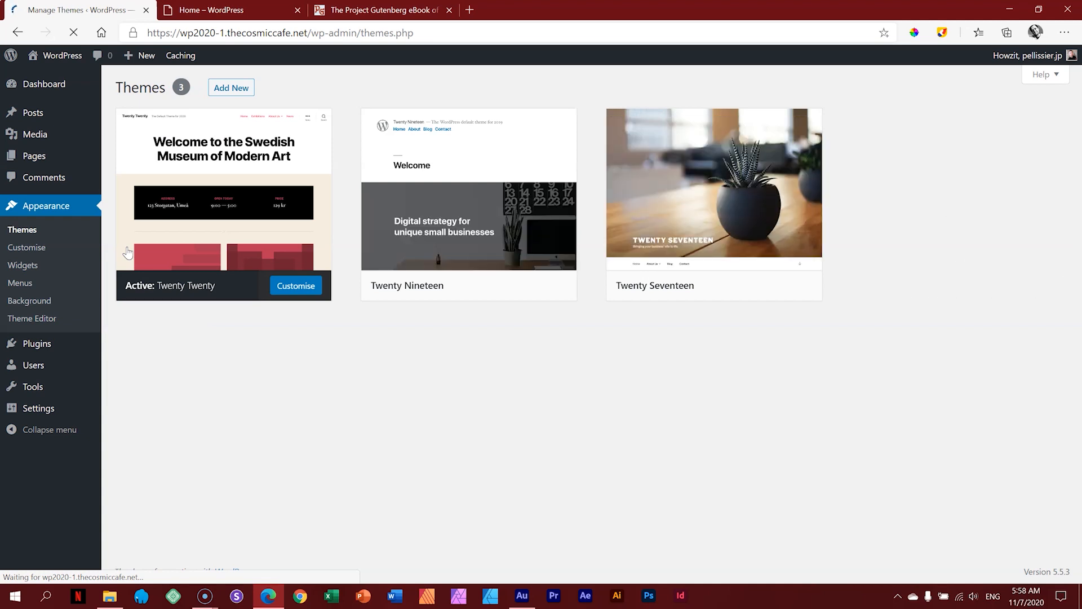
mouse_move(293, 234)
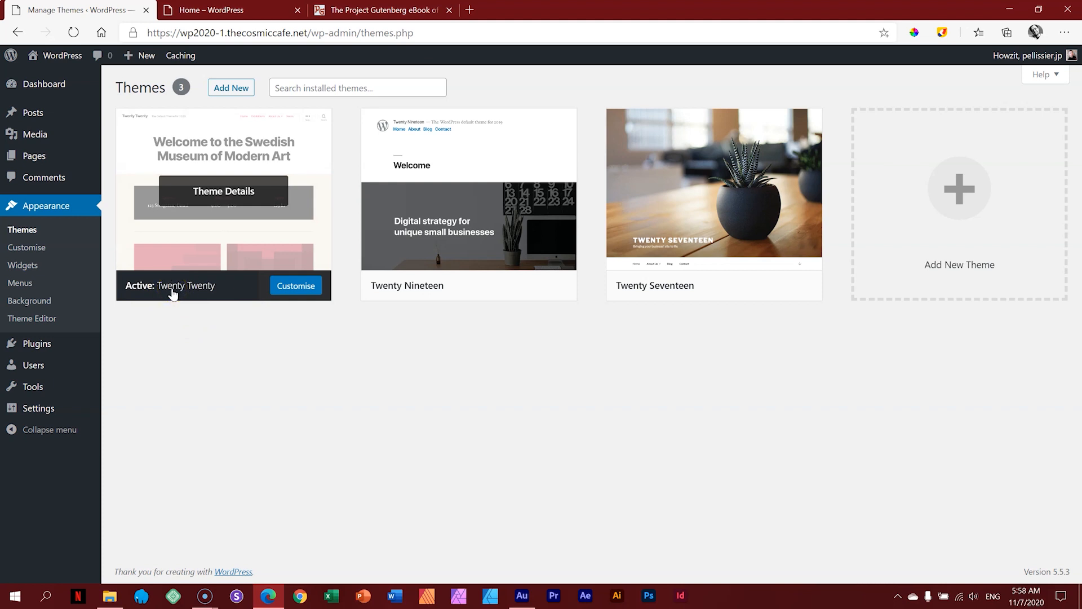
left_click(235, 236)
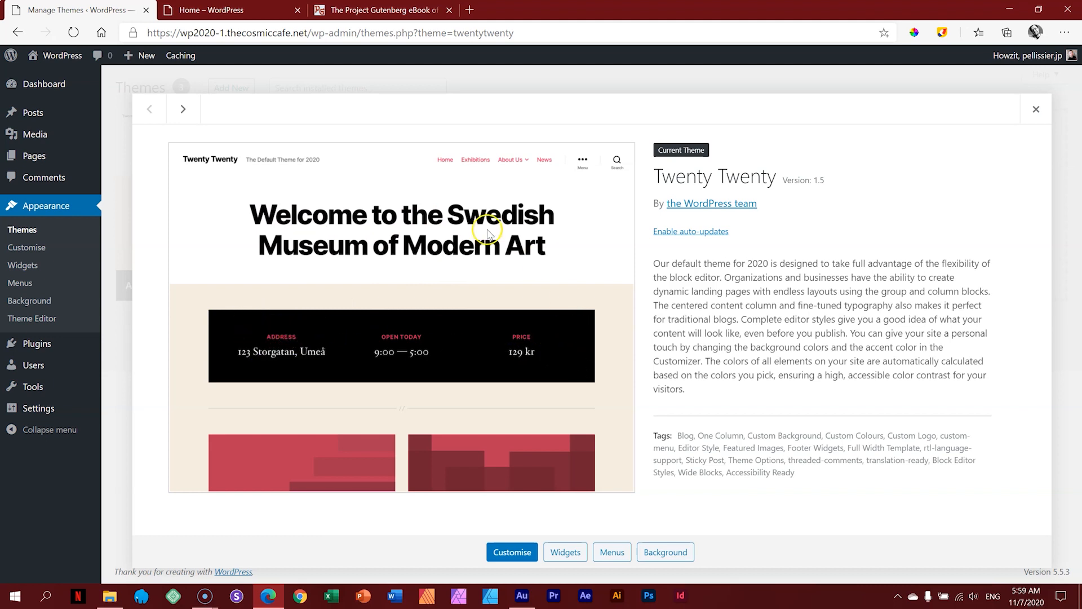
Step: Compare the Twenty Twenty details with the Home page preview, then close the details
left_click(251, 14)
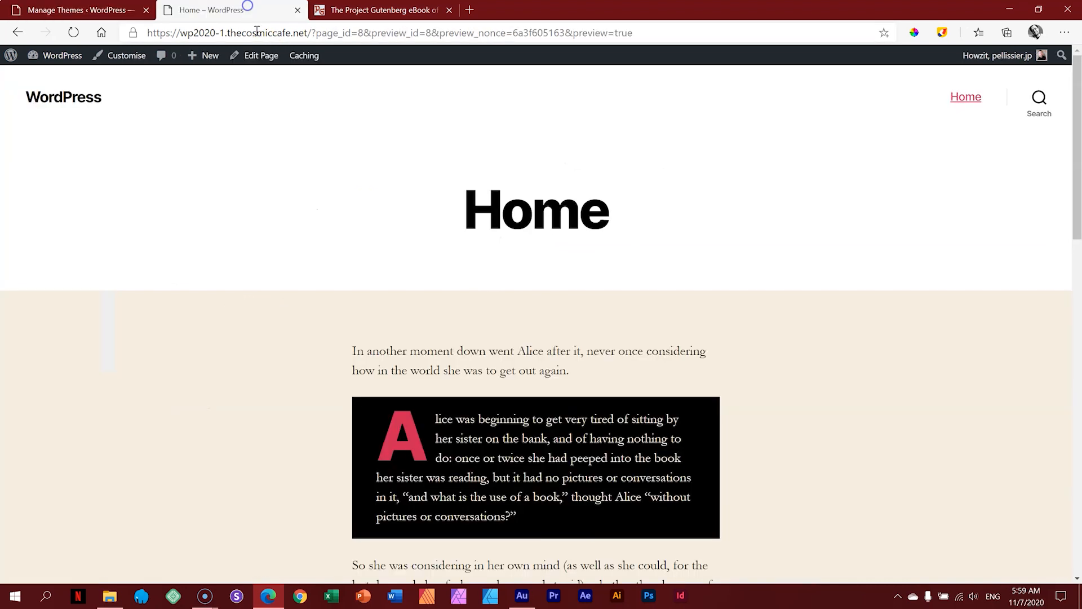
scroll(707, 302, "down", 15)
scroll(731, 330, "up", 15)
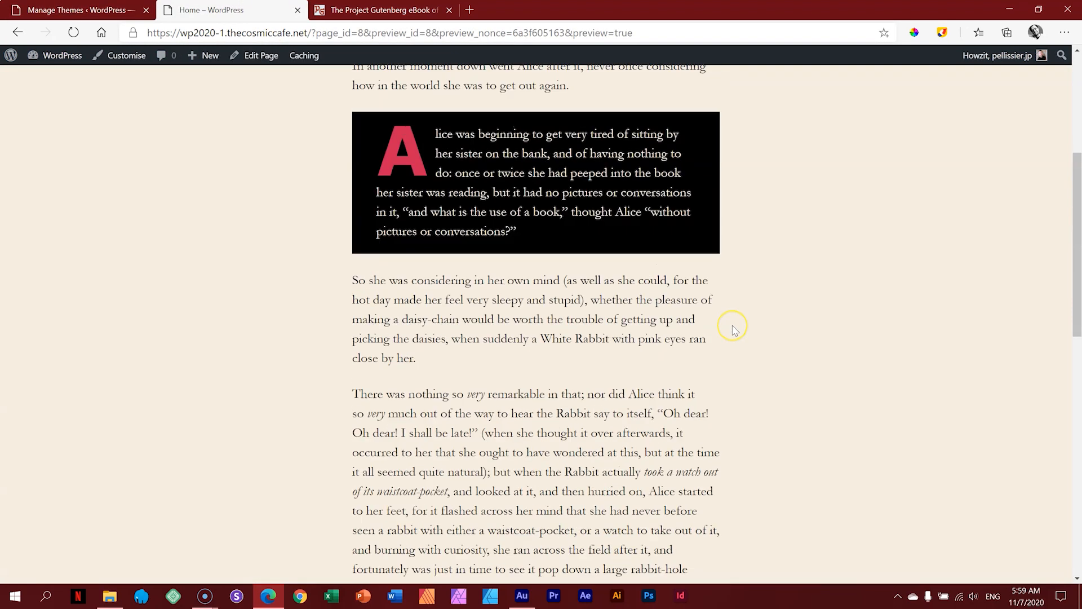
left_click(120, 5)
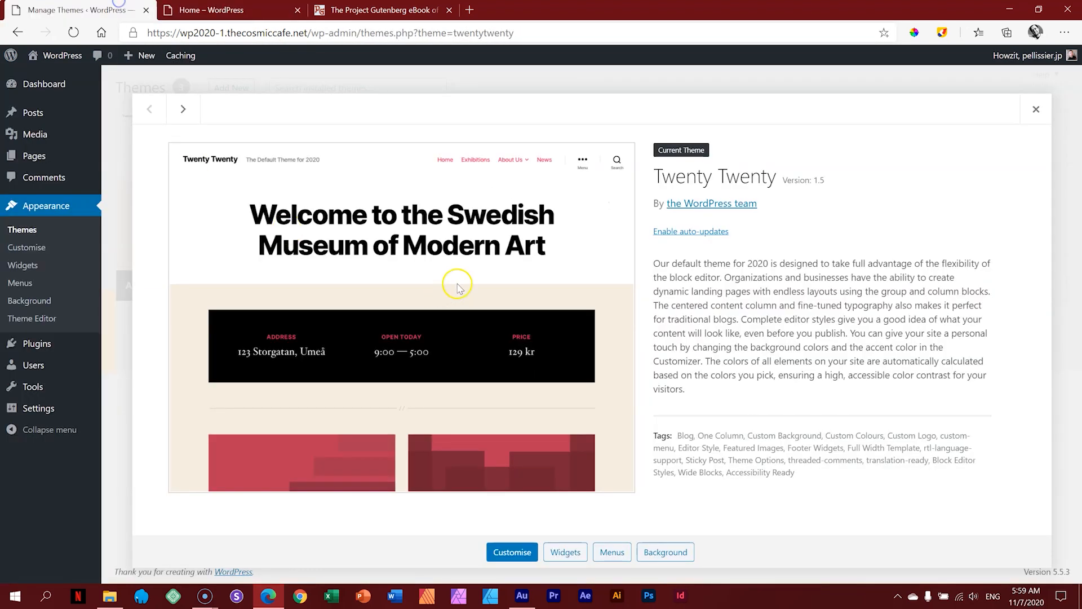
left_click(248, 10)
scroll(420, 343, "down", 13)
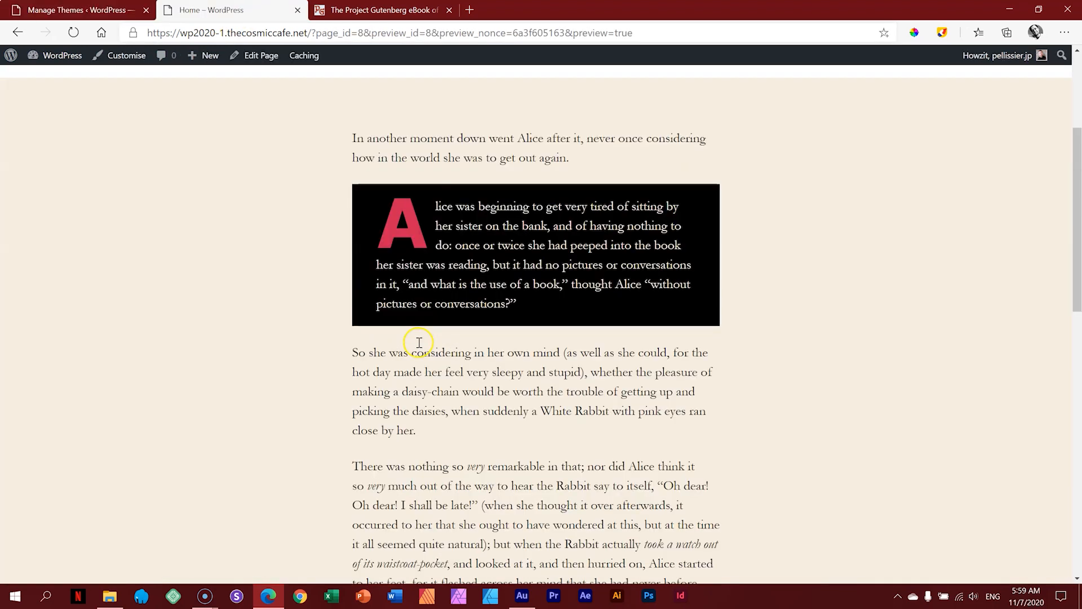
scroll(419, 342, "down", 2)
scroll(420, 342, "up", 15)
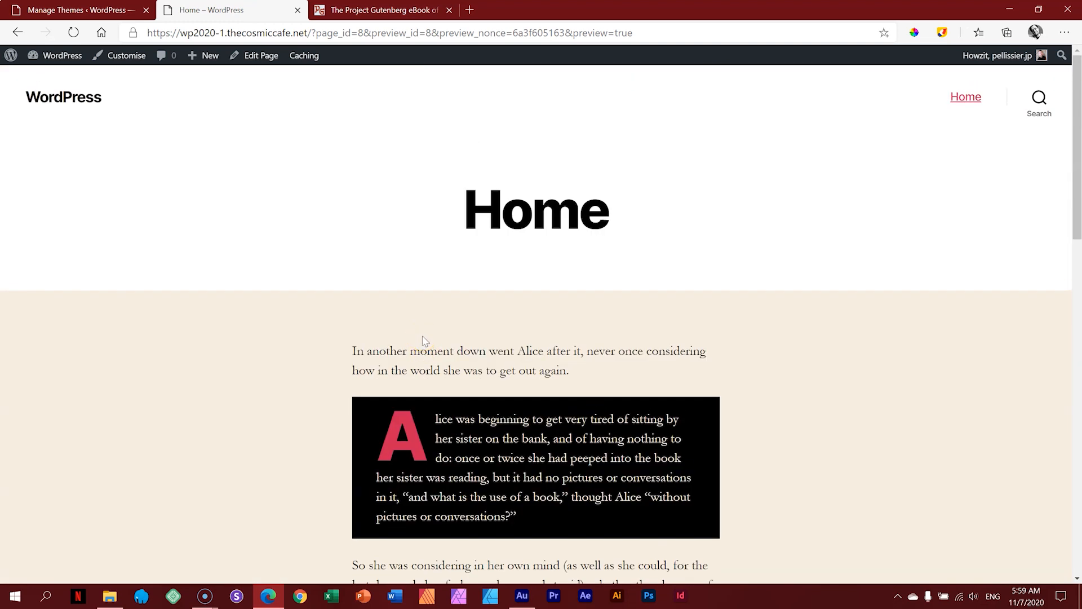
left_click(79, 10)
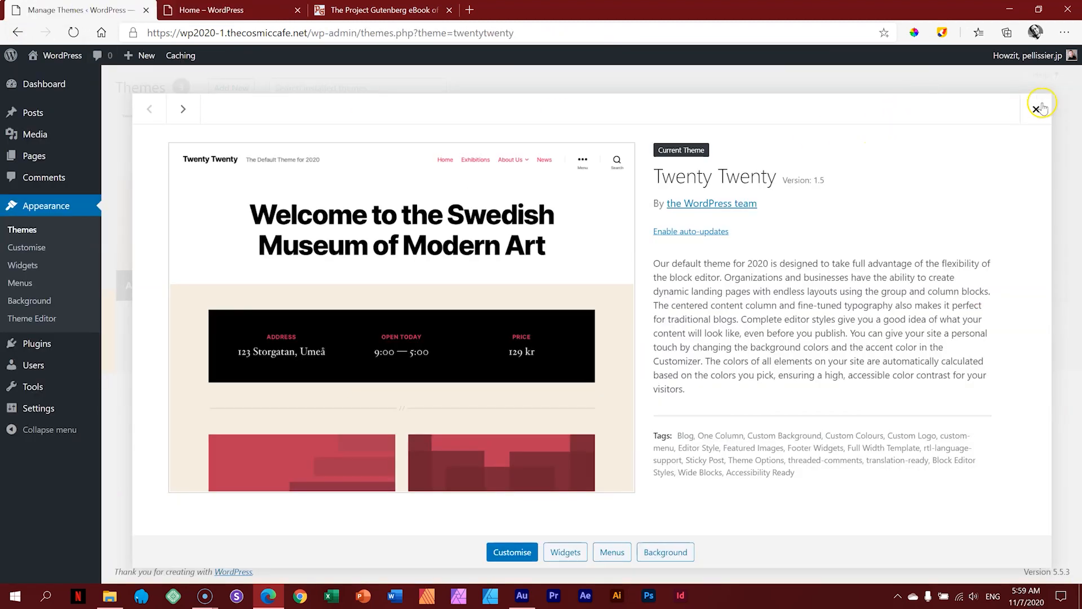
left_click(1037, 109)
mouse_move(702, 207)
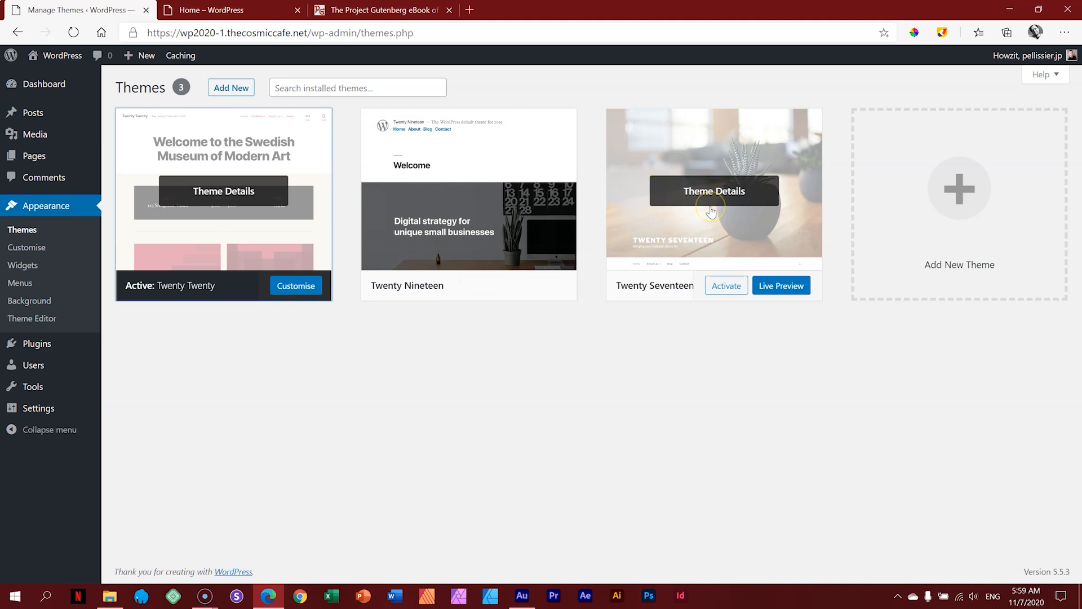
Step: Activate the Twenty Nineteen theme
mouse_move(387, 298)
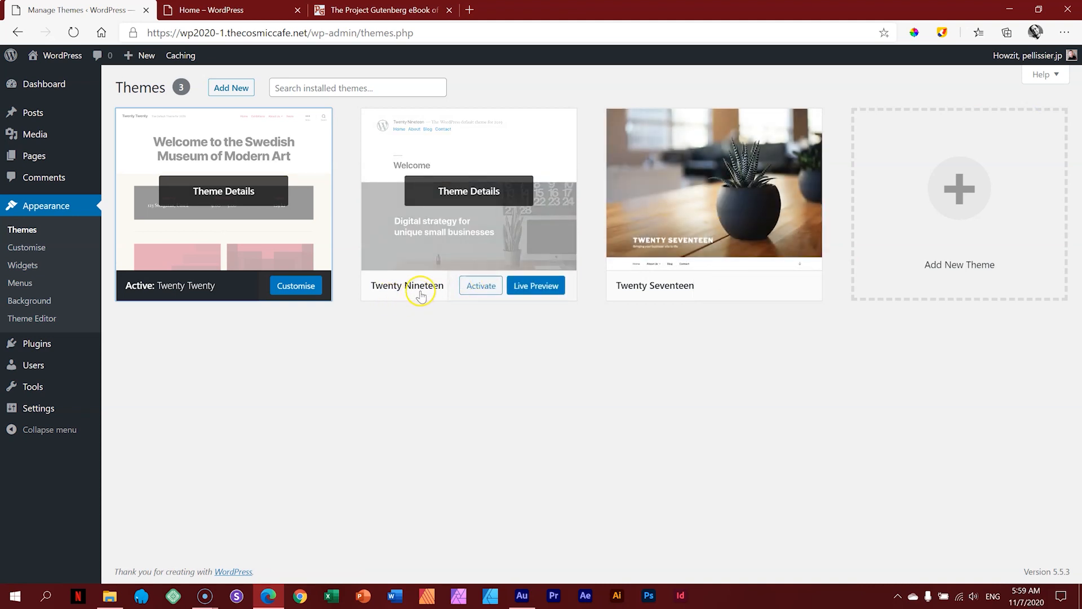
mouse_move(669, 282)
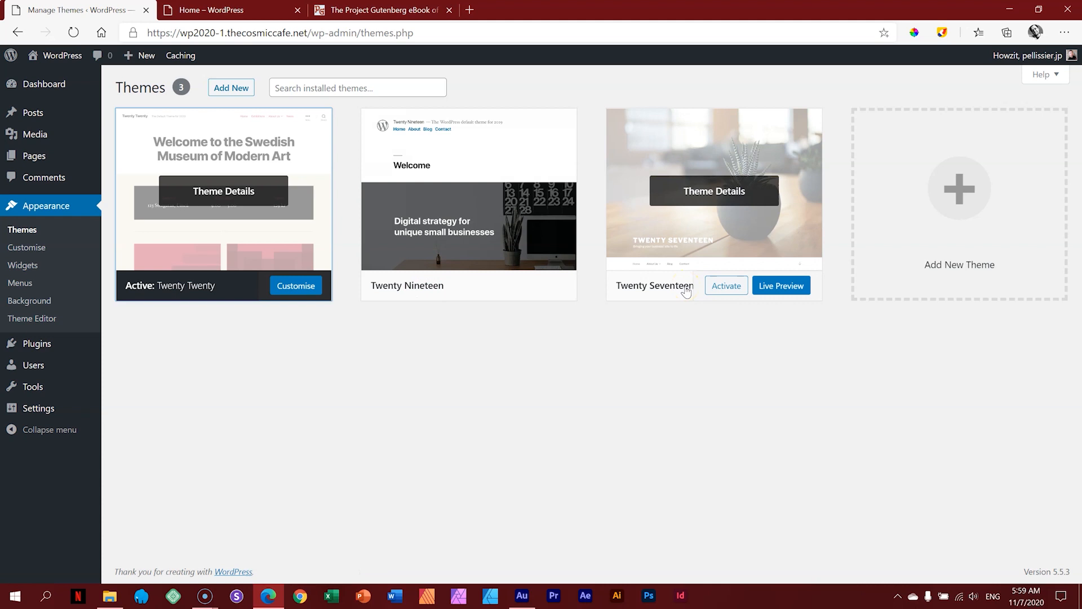
mouse_move(483, 205)
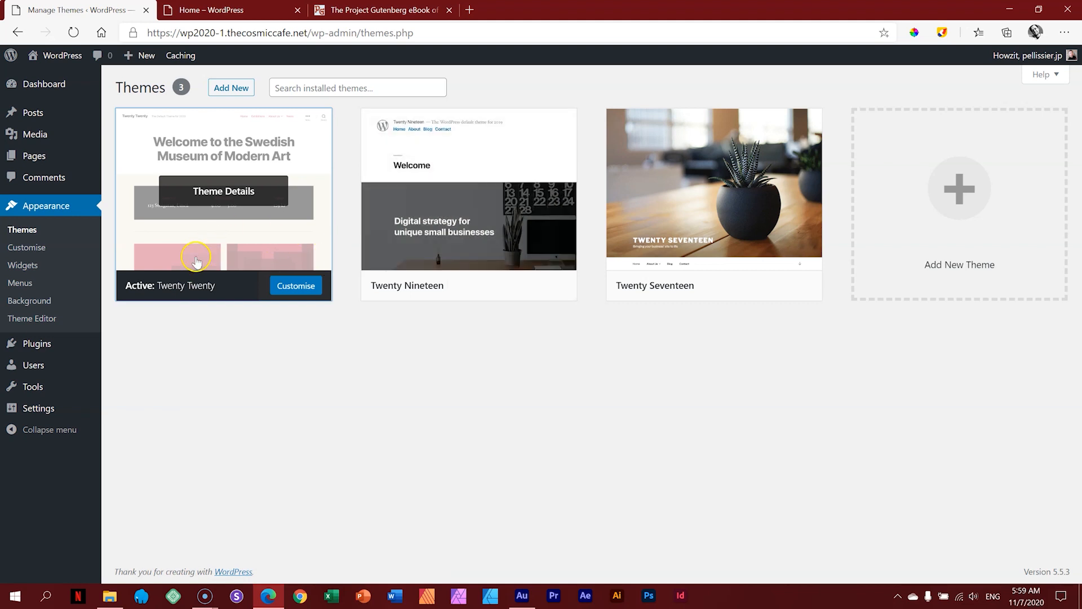
left_click(479, 292)
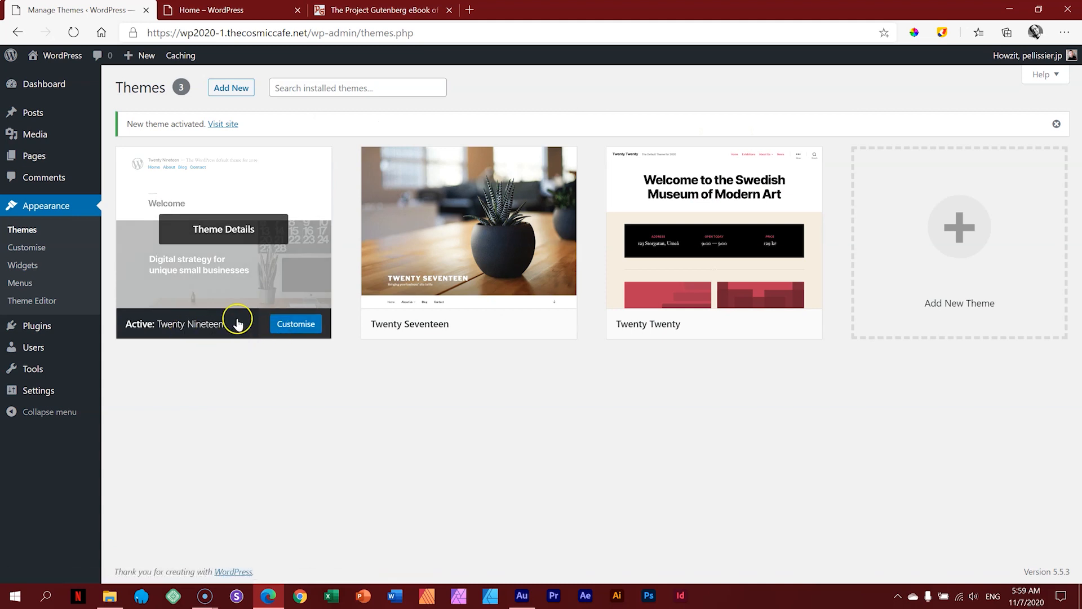
Step: Reload the Home preview and scroll through its Twenty Nineteen look, with the drop-cap paragraph on blue
left_click(254, 14)
left_click(73, 33)
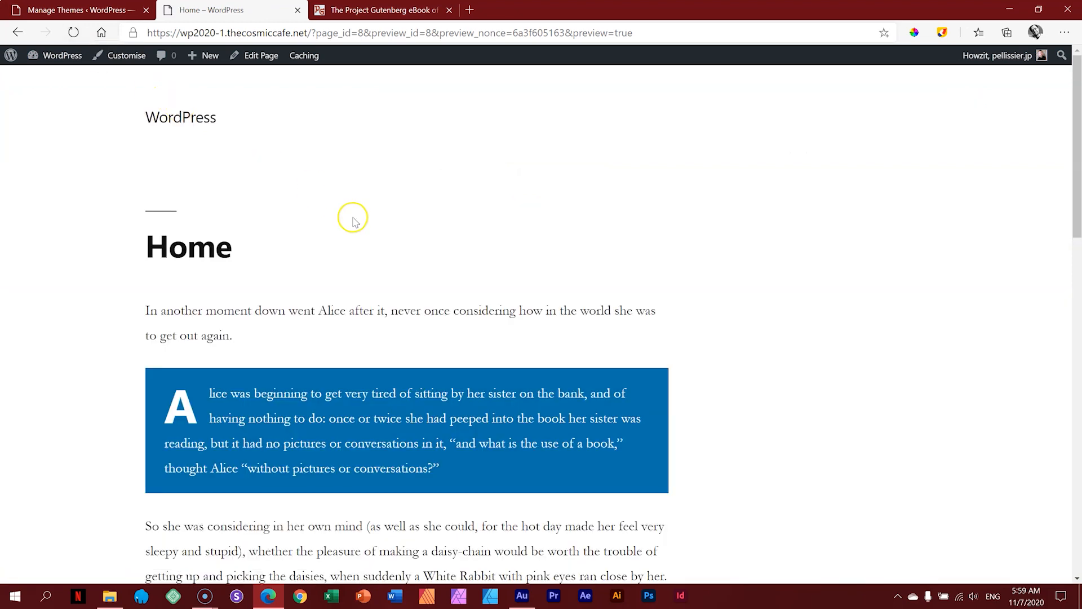
scroll(354, 217, "down", 8)
scroll(354, 217, "down", 10)
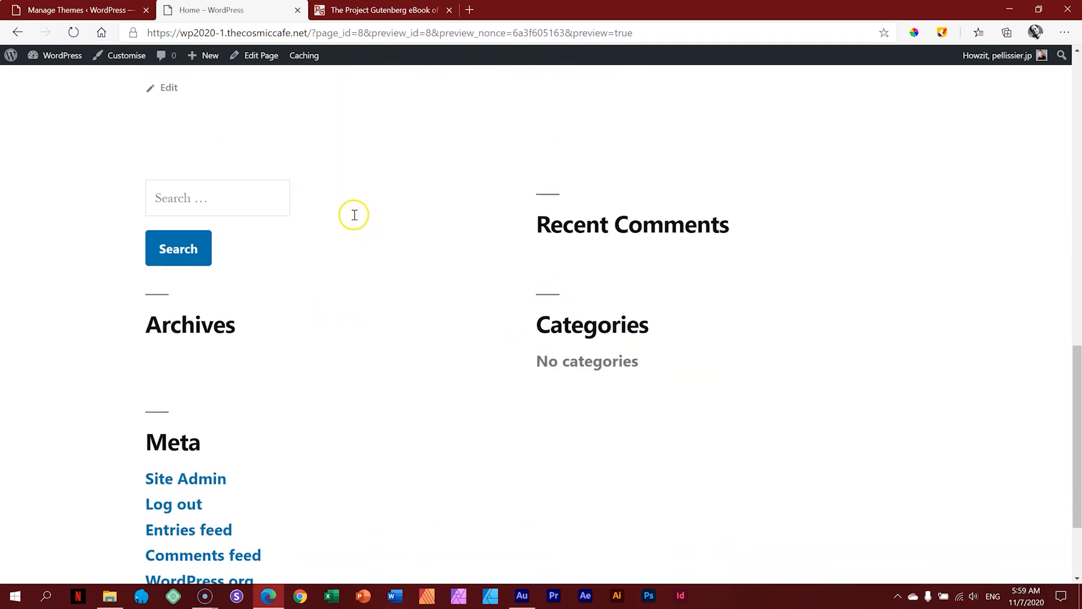
scroll(354, 217, "up", 18)
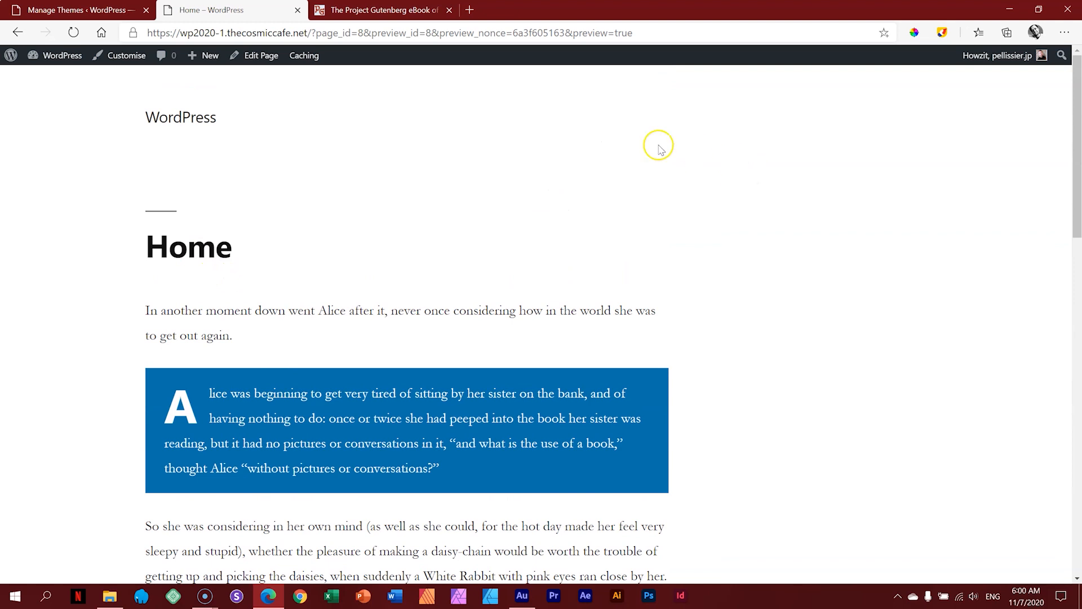
scroll(307, 300, "down", 12)
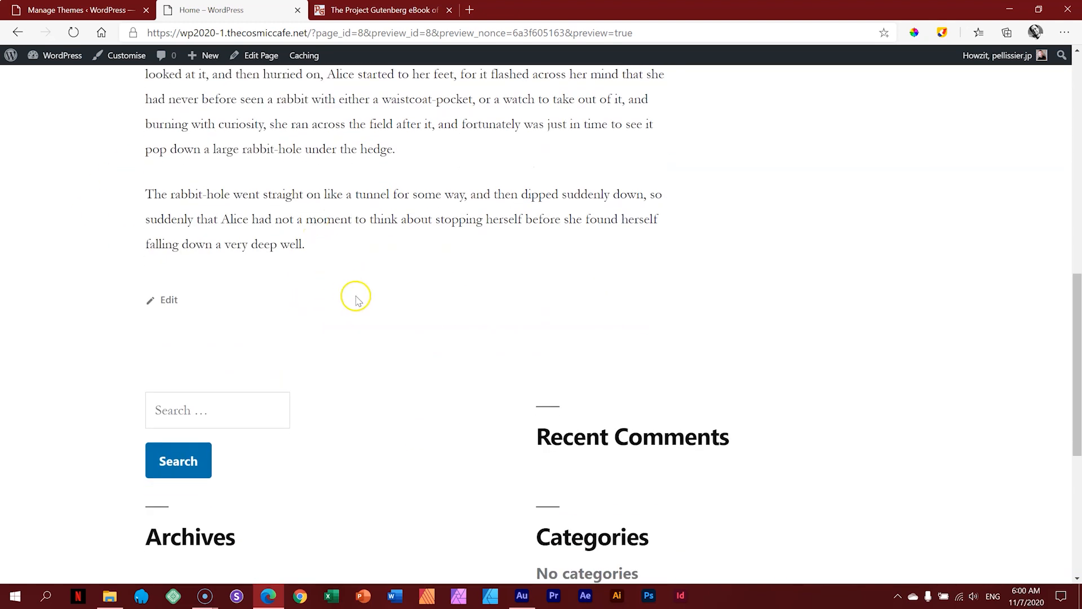
scroll(355, 297, "down", 6)
scroll(363, 336, "up", 18)
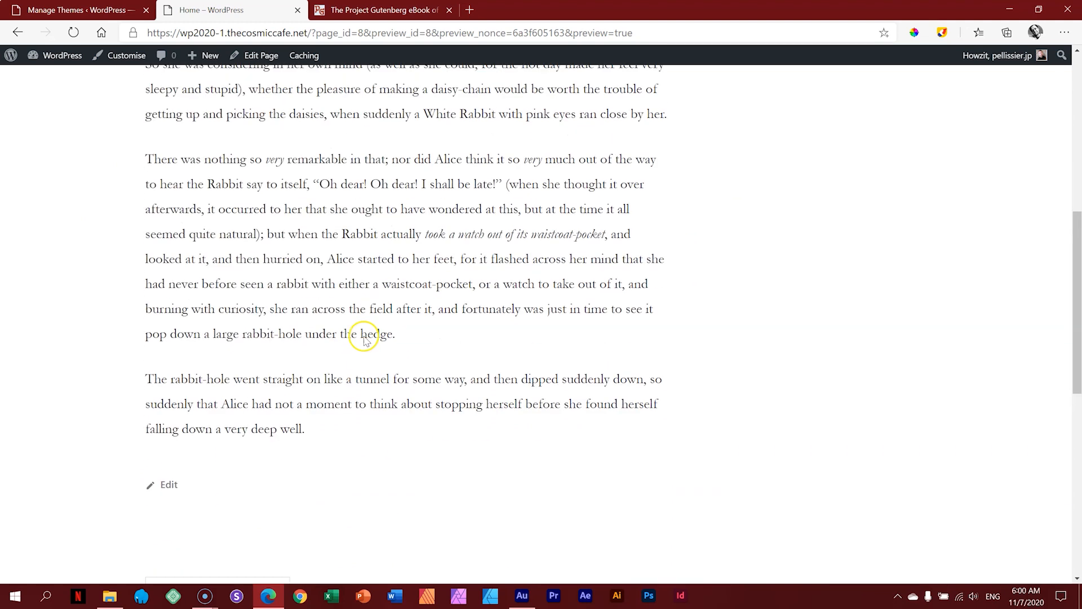
left_click(114, 10)
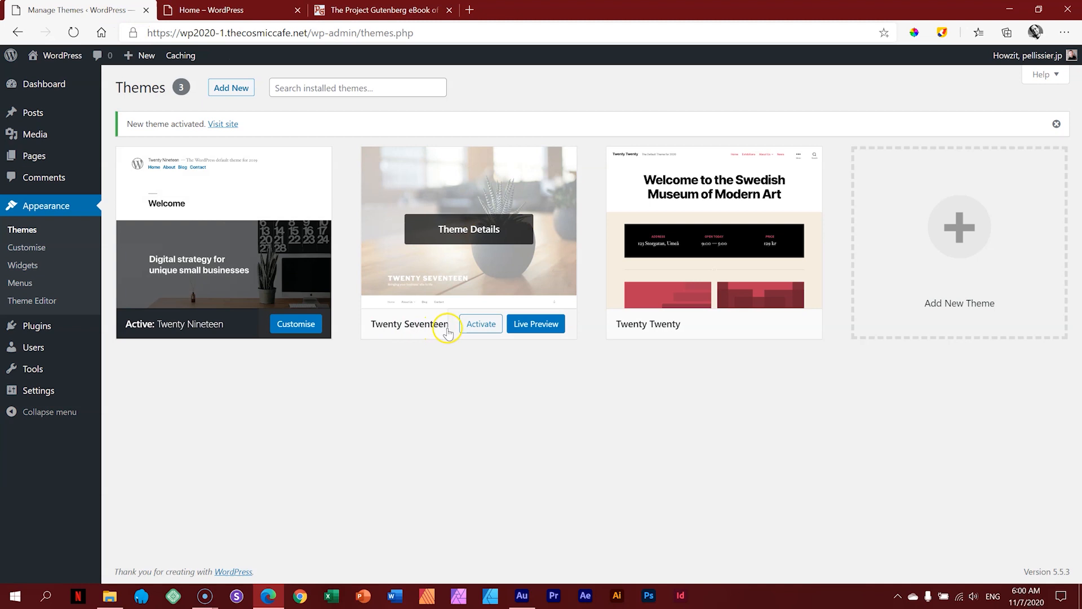
Step: Activate Twenty Seventeen and reload the Home preview to review the plant header image
left_click(481, 326)
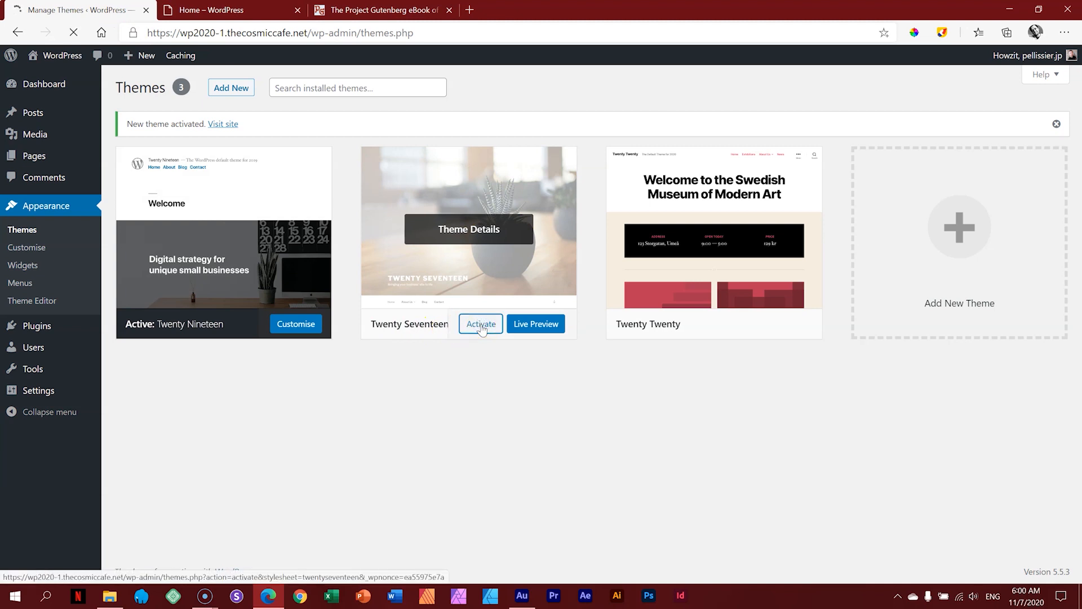
left_click(230, 10)
left_click(73, 32)
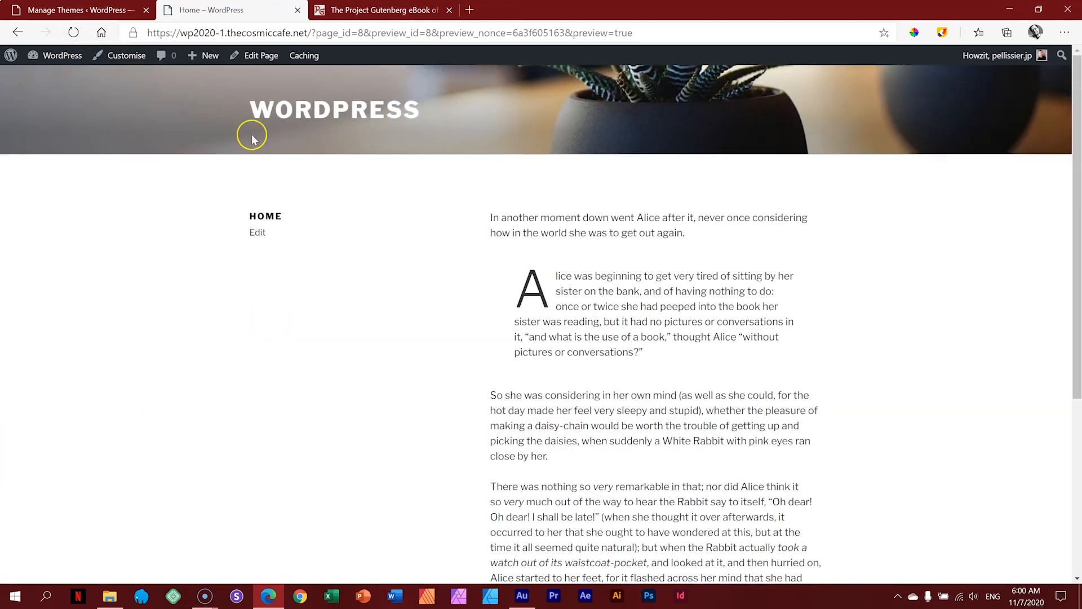
scroll(510, 201, "down", 5)
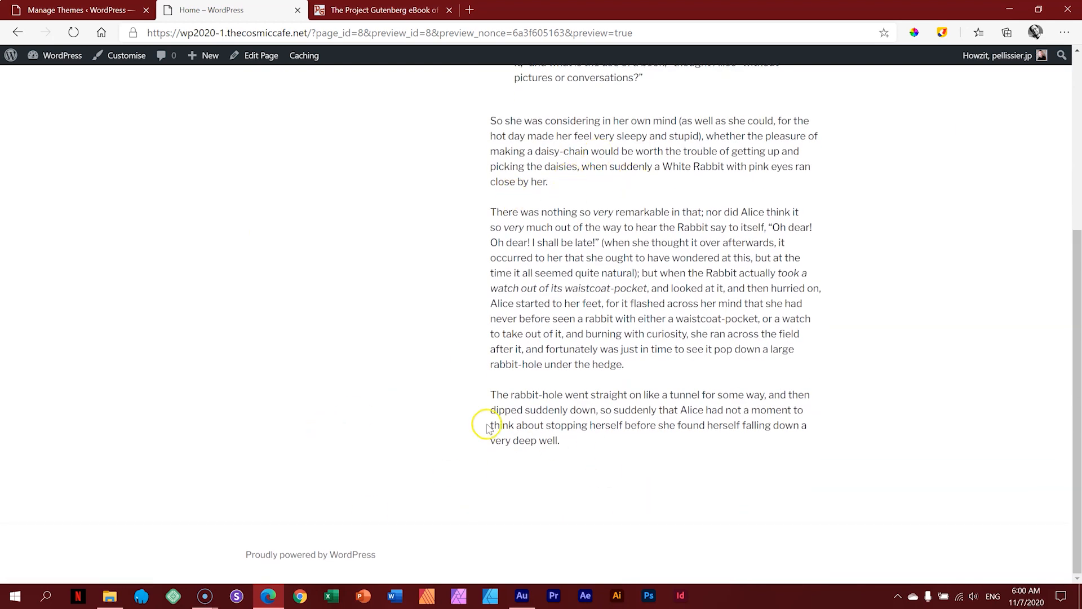
scroll(538, 456, "up", 5)
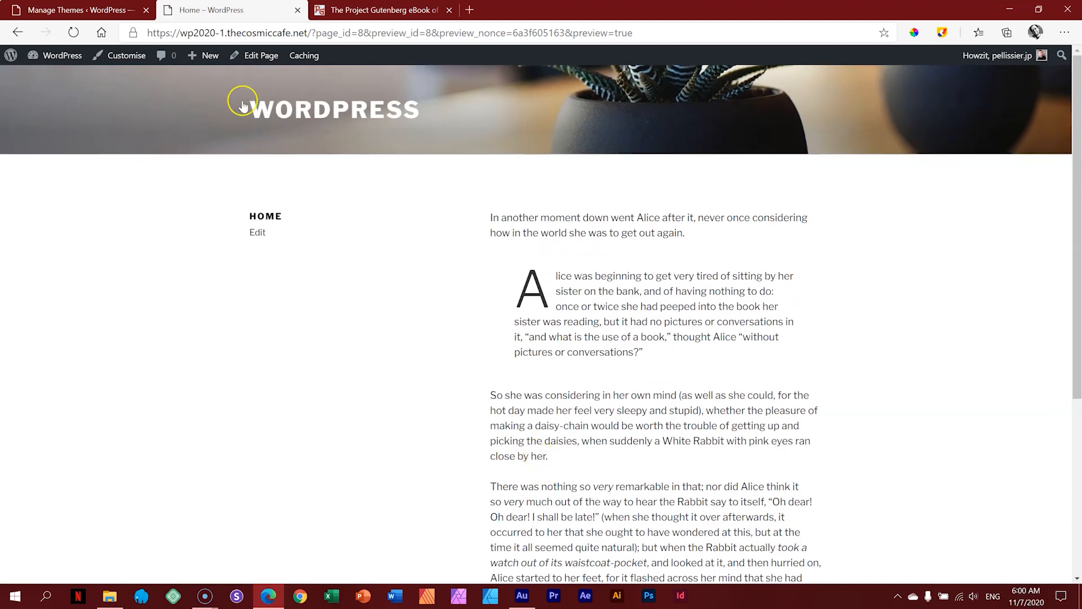
left_click(123, 10)
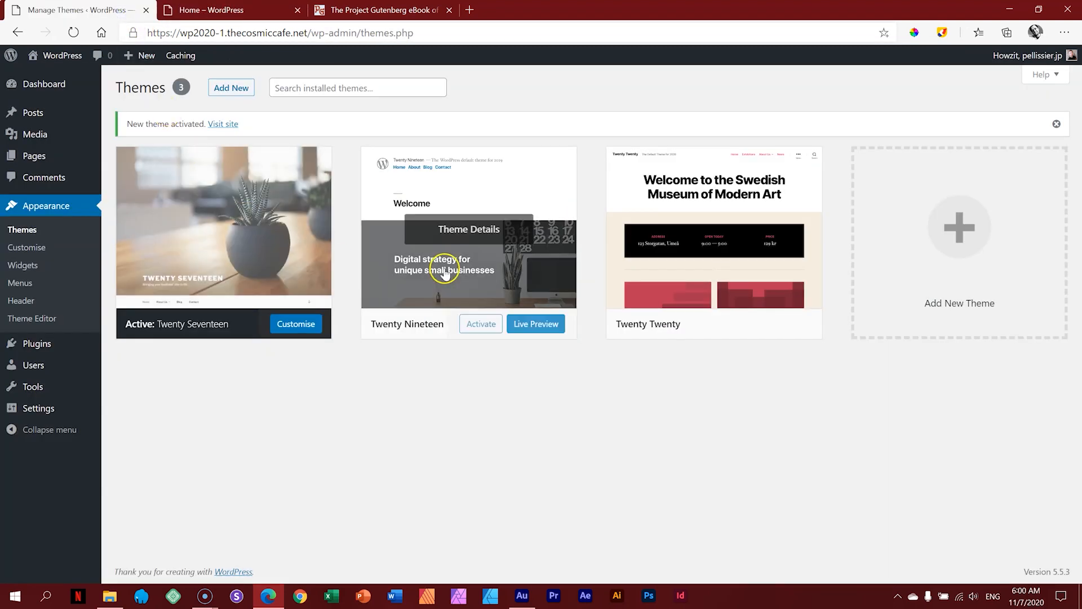
Step: Reactivate Twenty Twenty, then delete Twenty Nineteen and Twenty Seventeen, confirming each deletion
left_click(718, 326)
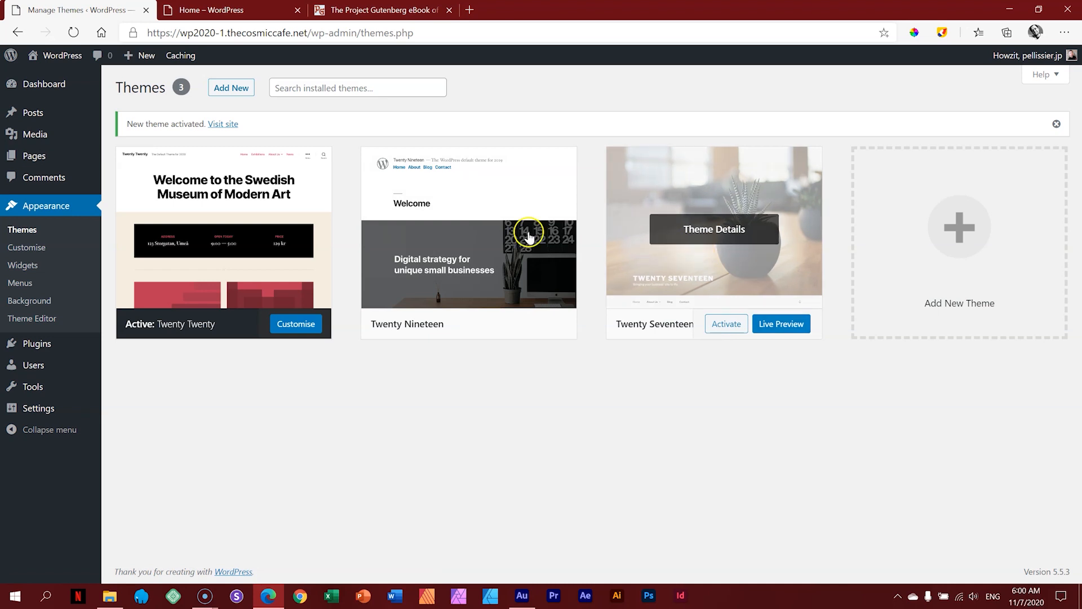
left_click(551, 193)
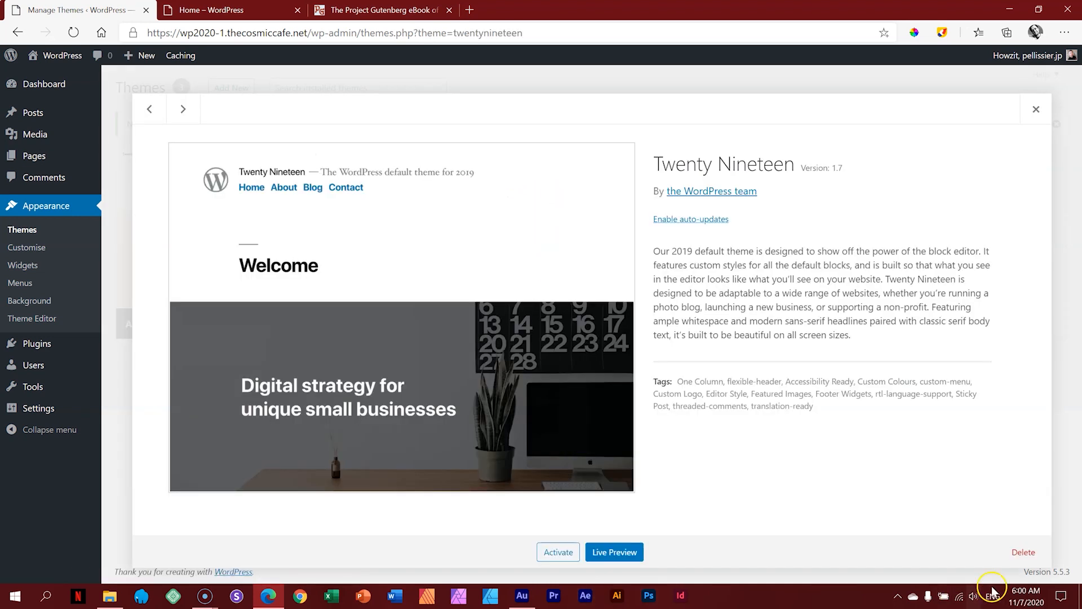
left_click(1023, 552)
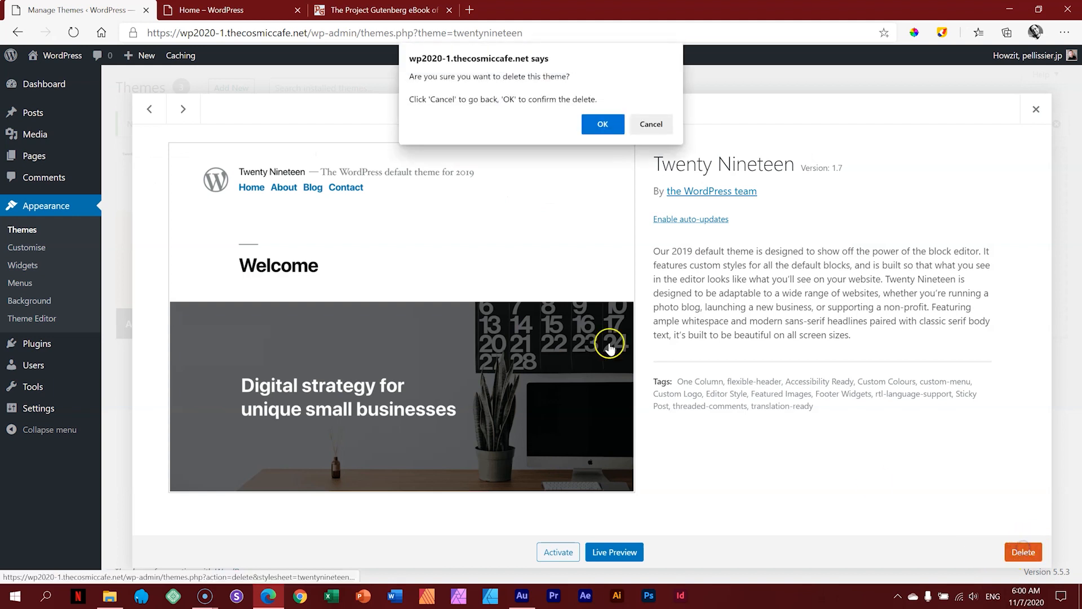
left_click(604, 122)
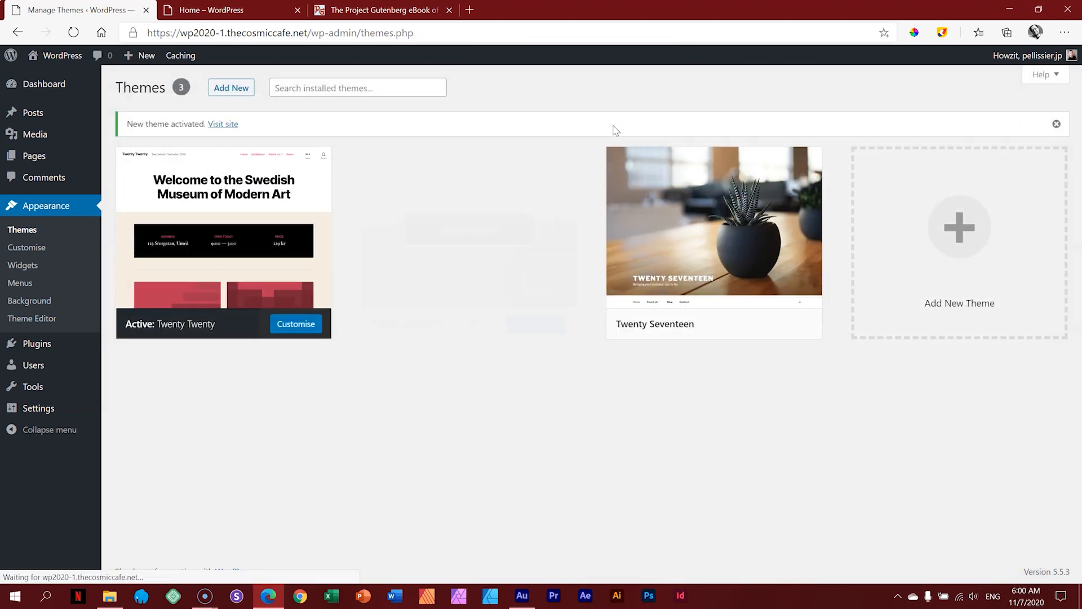
left_click(495, 204)
left_click(1023, 551)
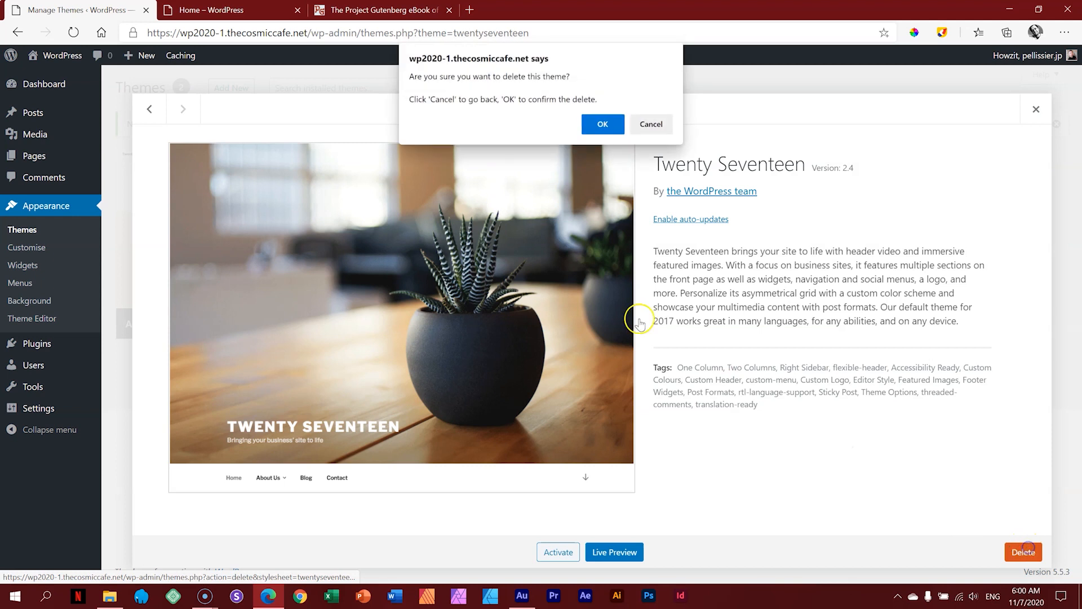
left_click(599, 123)
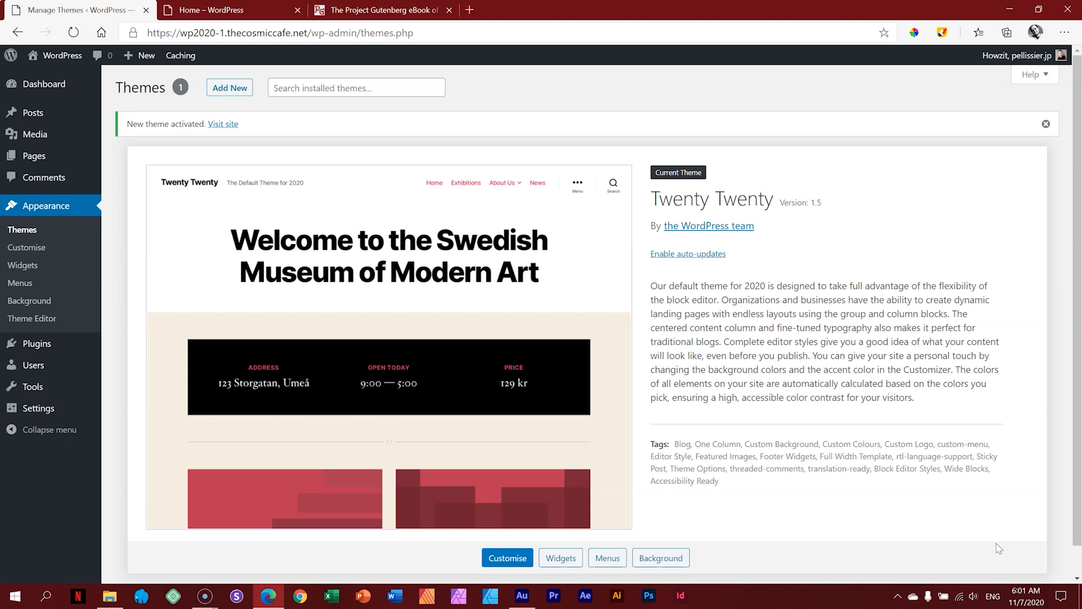
Step: Launch the Customizer from the Twenty Twenty theme panel
left_click(1001, 545)
left_click(510, 560)
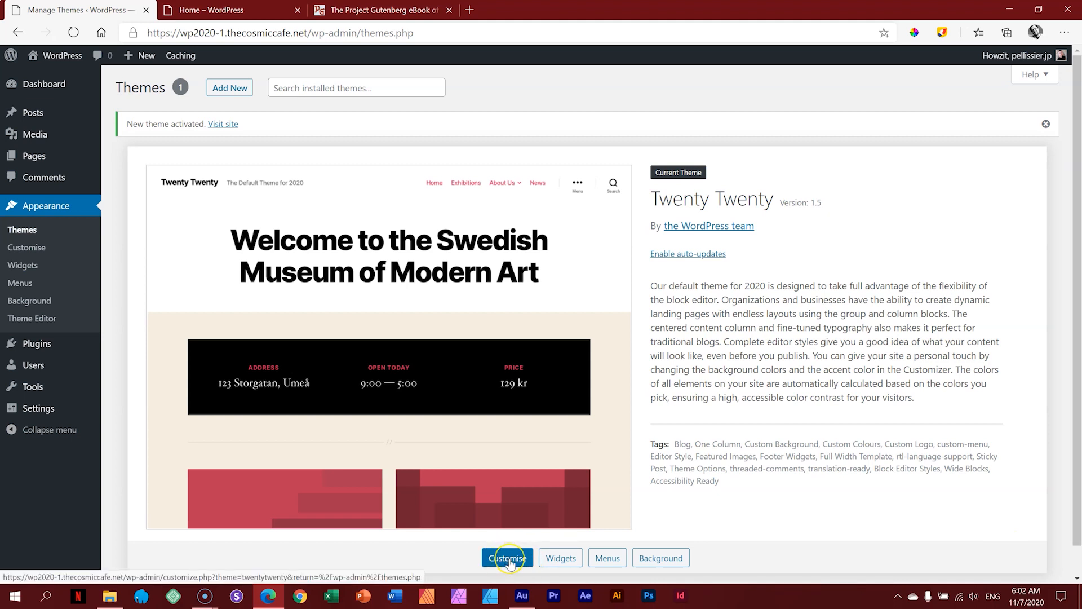
left_click(509, 560)
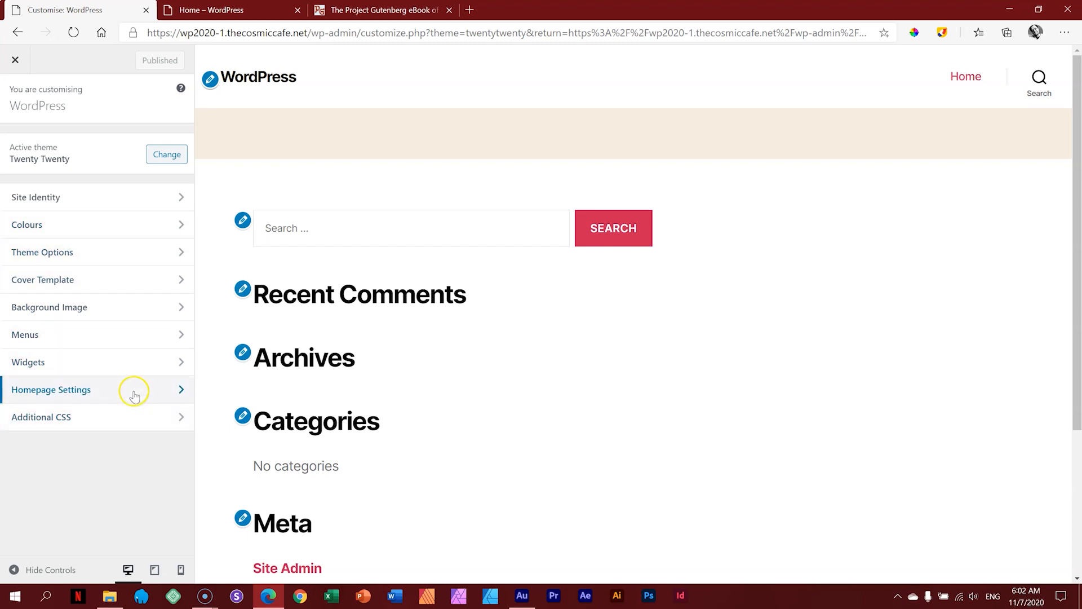
Step: Set the site title to 'Absolute Beginners Edition' and tagline to 'Learn WordPress', then publish
left_click(118, 206)
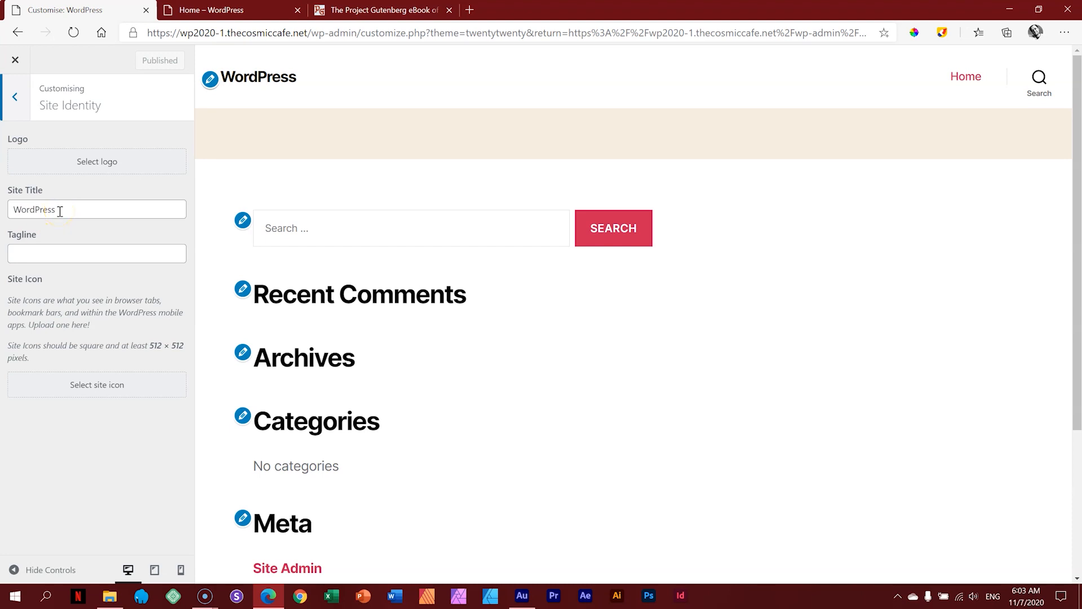
left_click_drag(65, 212, 11, 212)
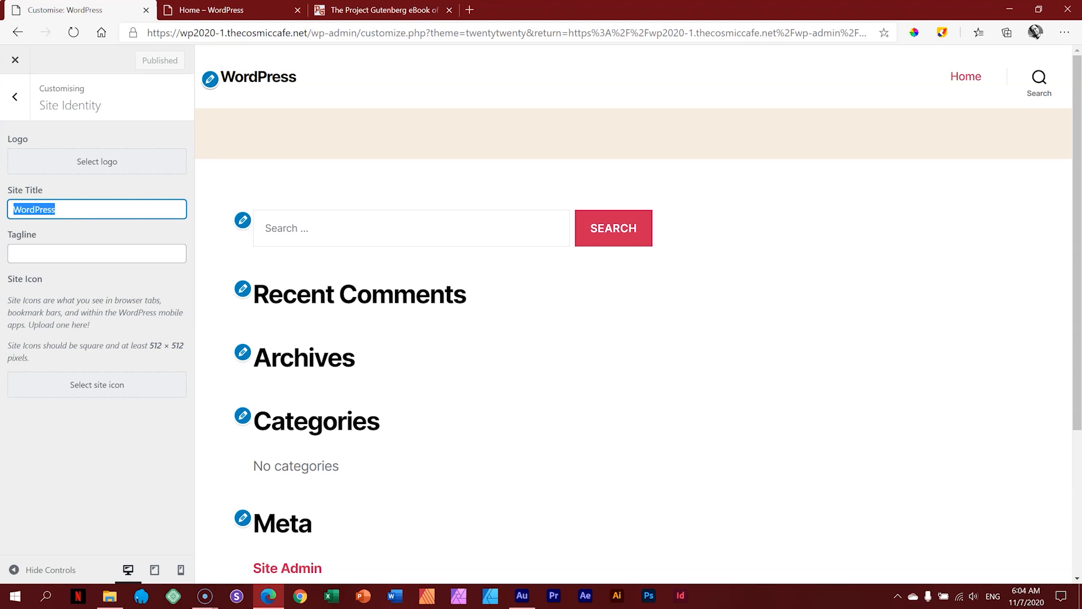
type("Abs")
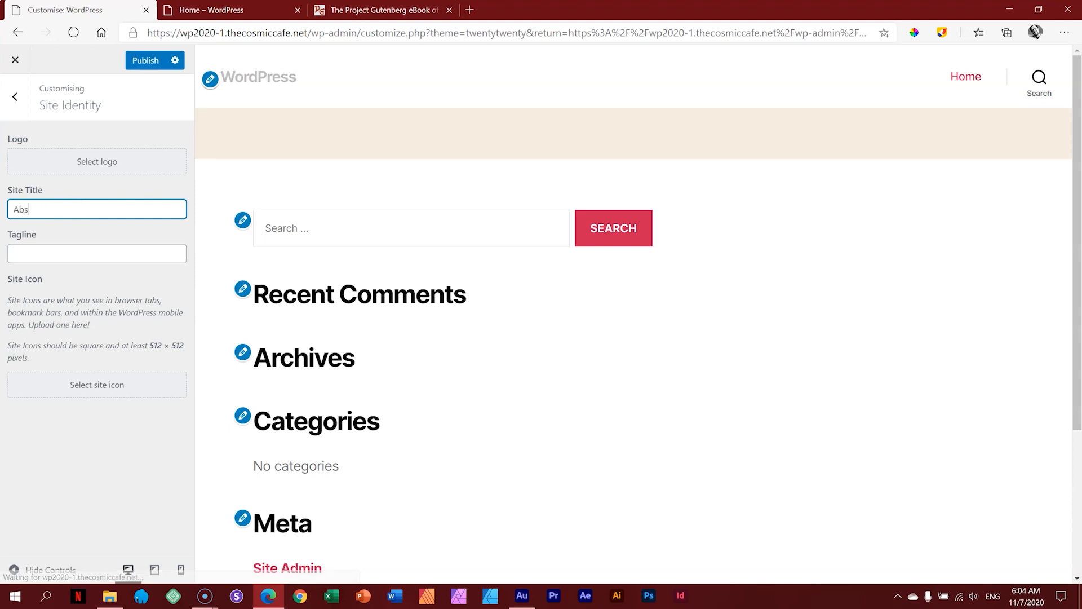
type("olute Beginners Edition")
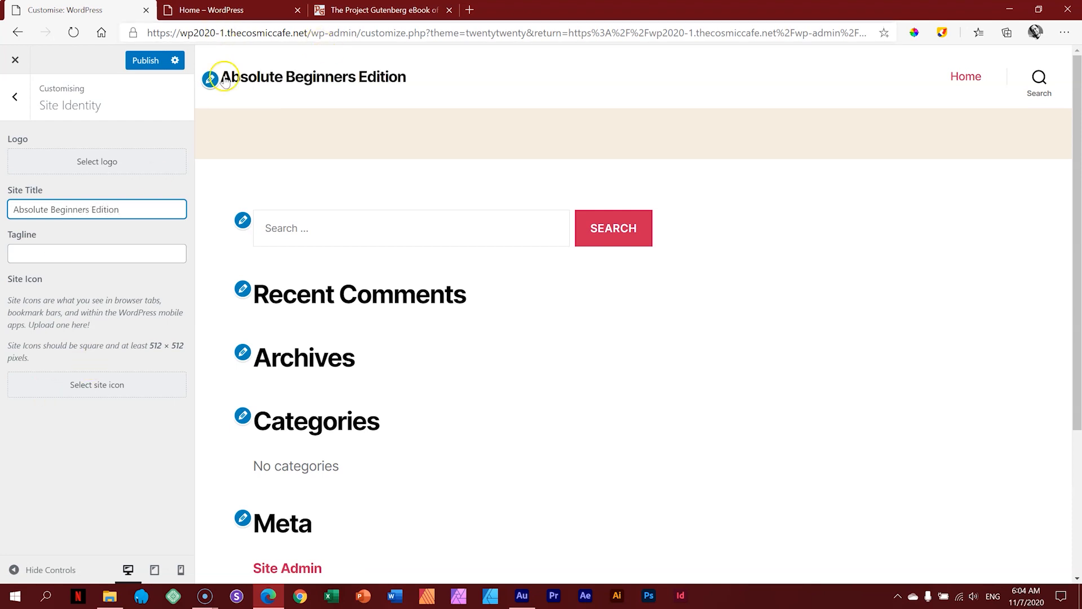
left_click(102, 257)
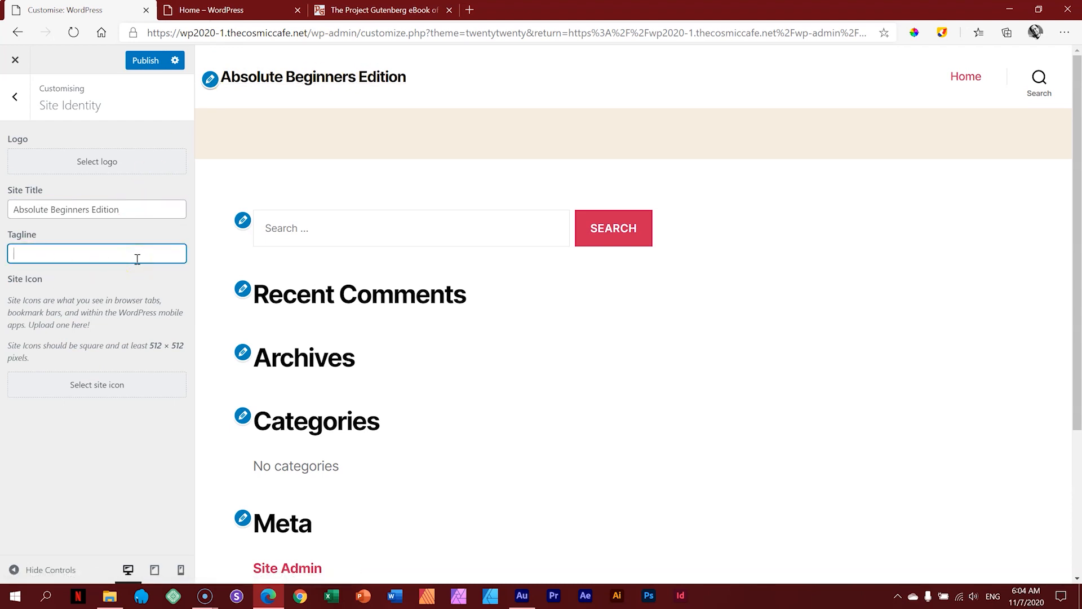
type("Learn WordPress")
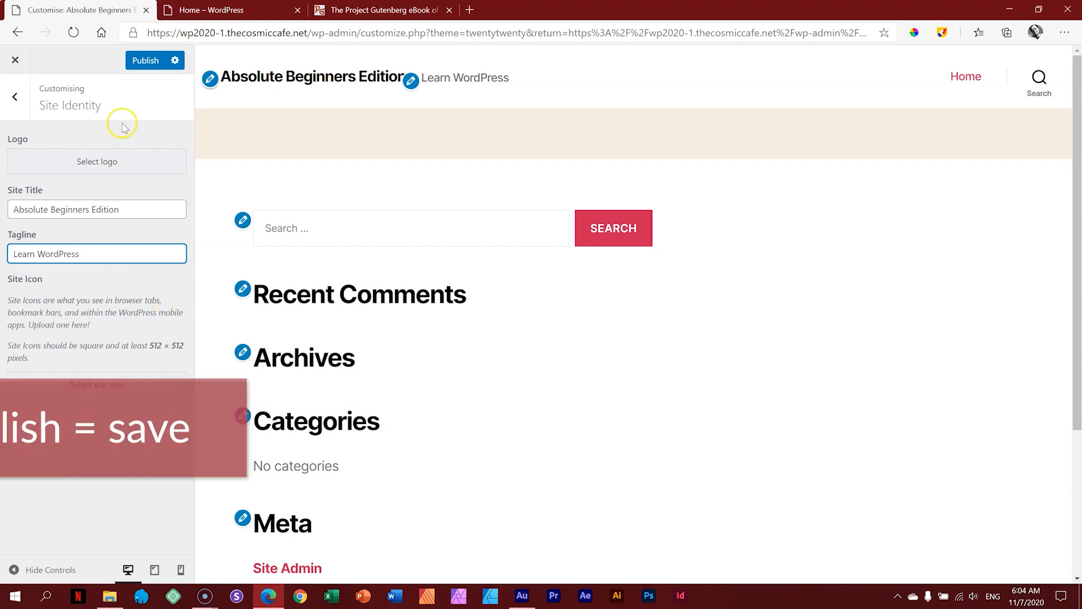
left_click(145, 60)
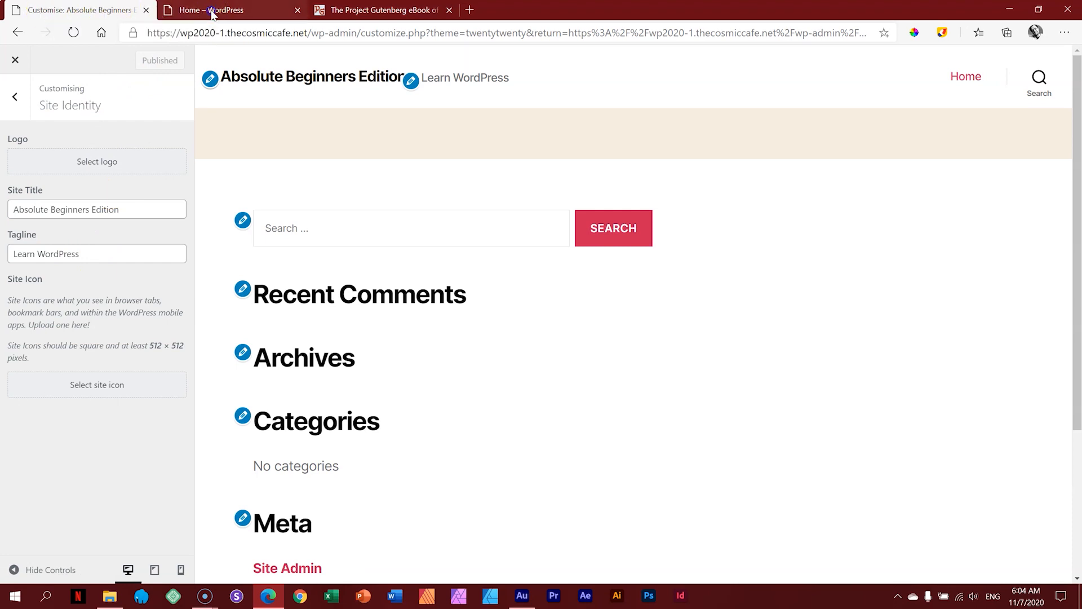
left_click(192, 11)
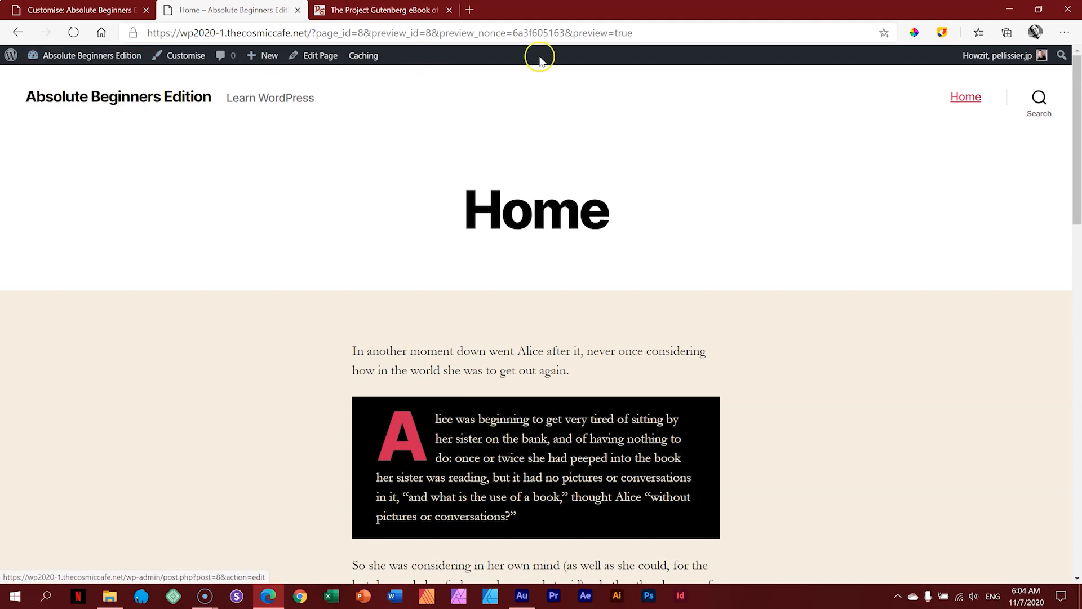
Step: Open a new InPrivate window from Edge's menu
mouse_move(87, 65)
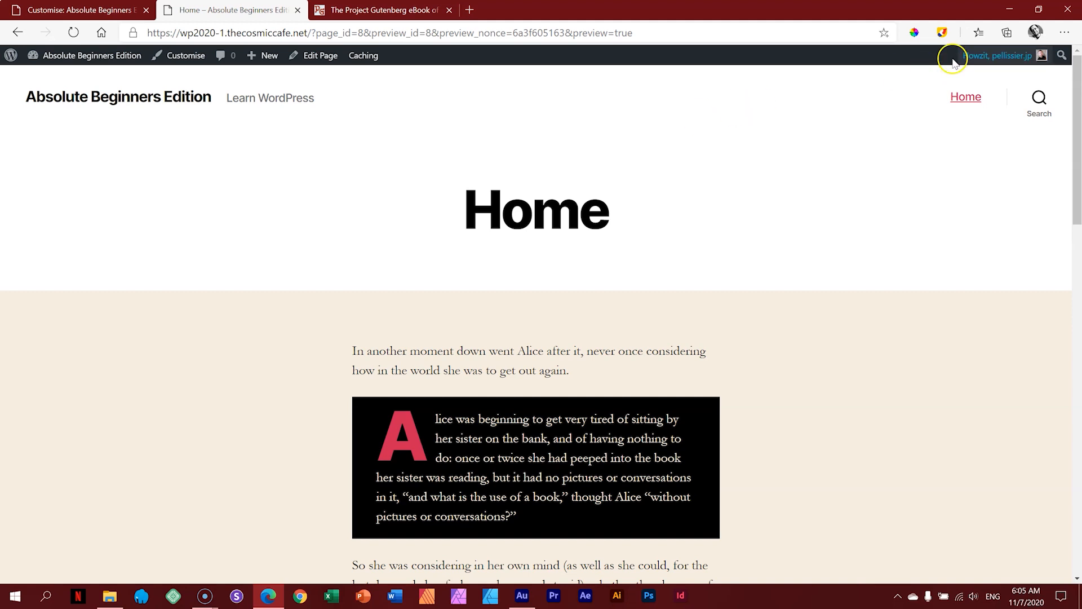
left_click(1064, 35)
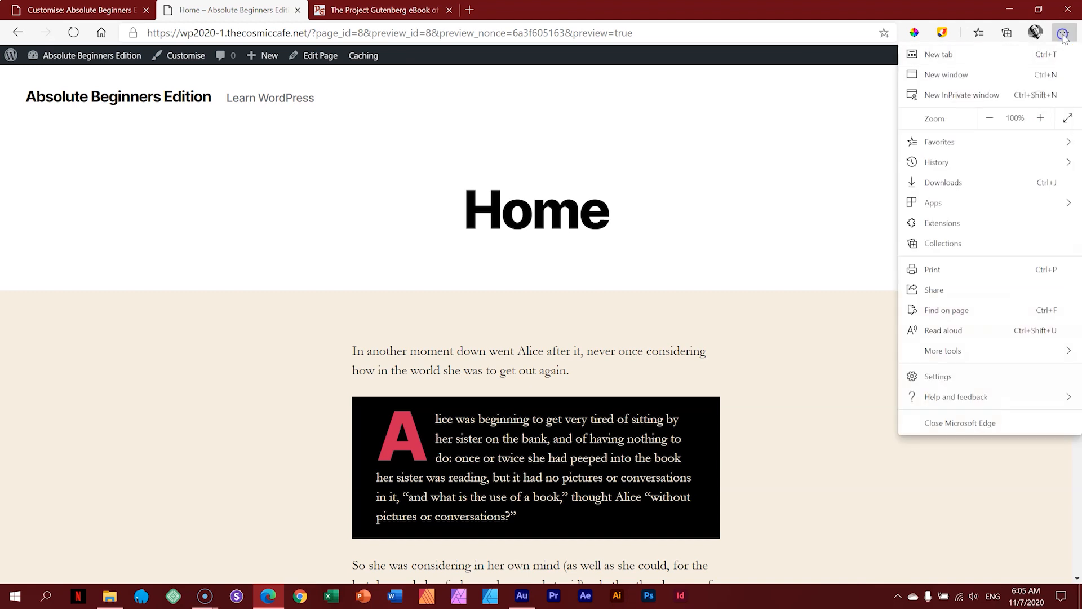
left_click(958, 96)
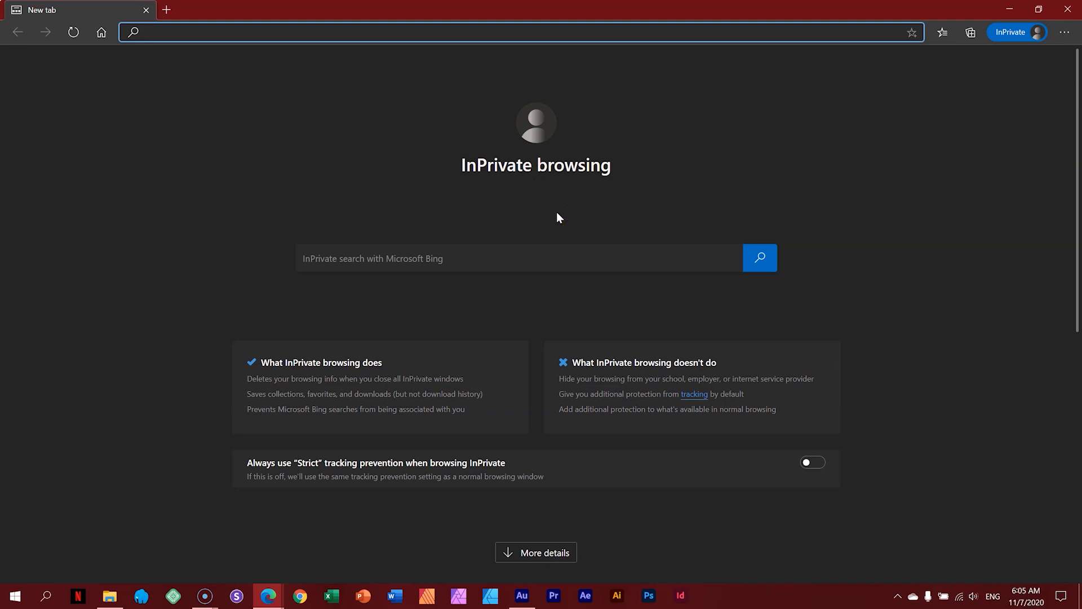
Step: Copy the site's address and load it in the InPrivate window
left_click(269, 589)
left_click(239, 549)
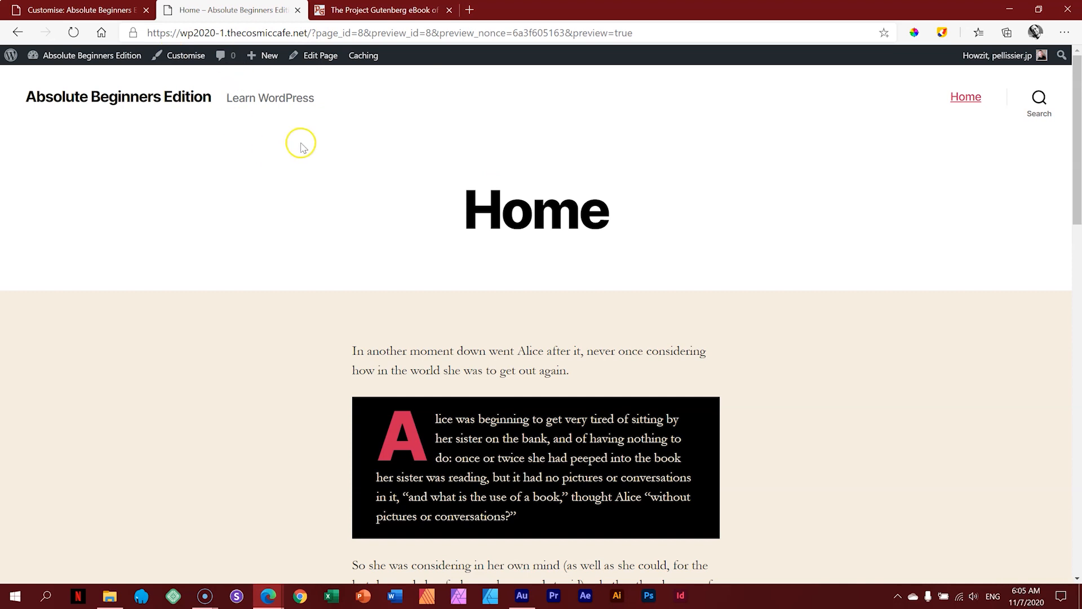
left_click_drag(309, 32, 115, 34)
key("ctrl+c")
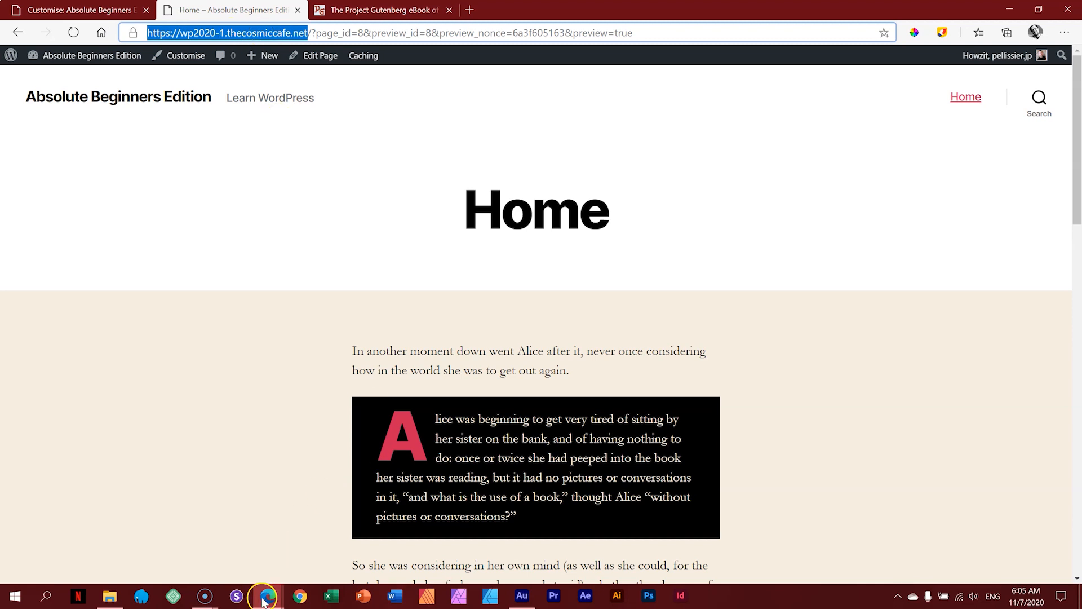
mouse_move(265, 595)
left_click(332, 540)
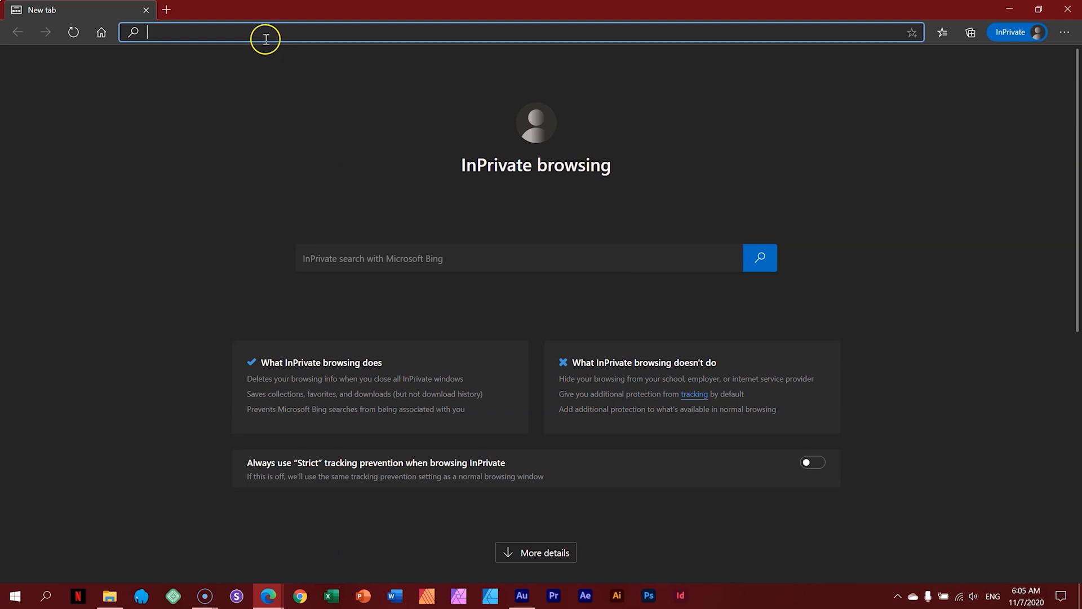
key("ctrl+v")
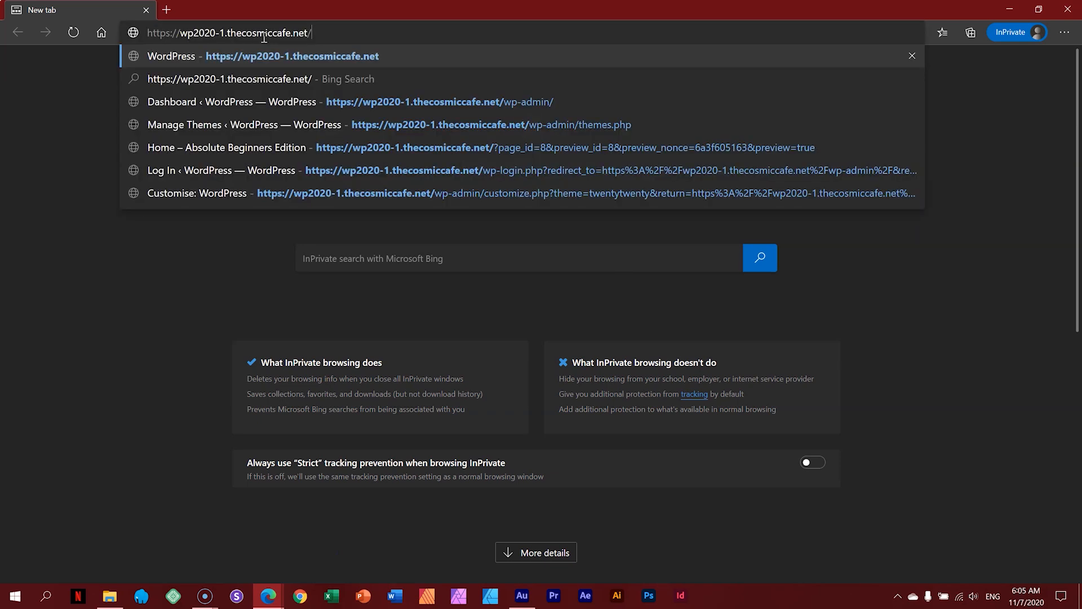
key("Return")
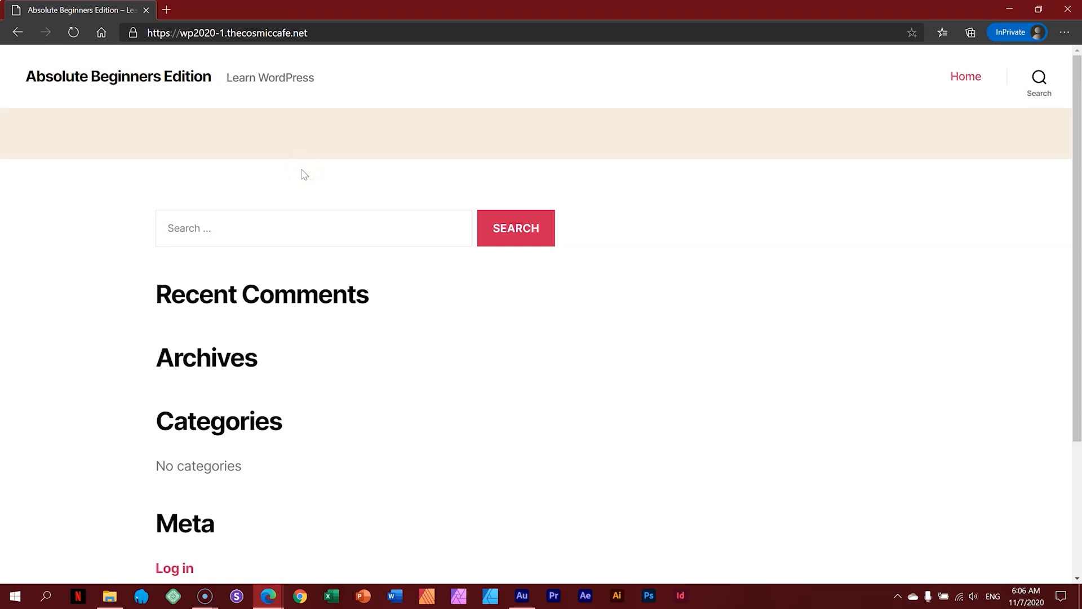
Step: Return to the Customizer's Site Identity settings and find the Site Icon section
mouse_move(268, 595)
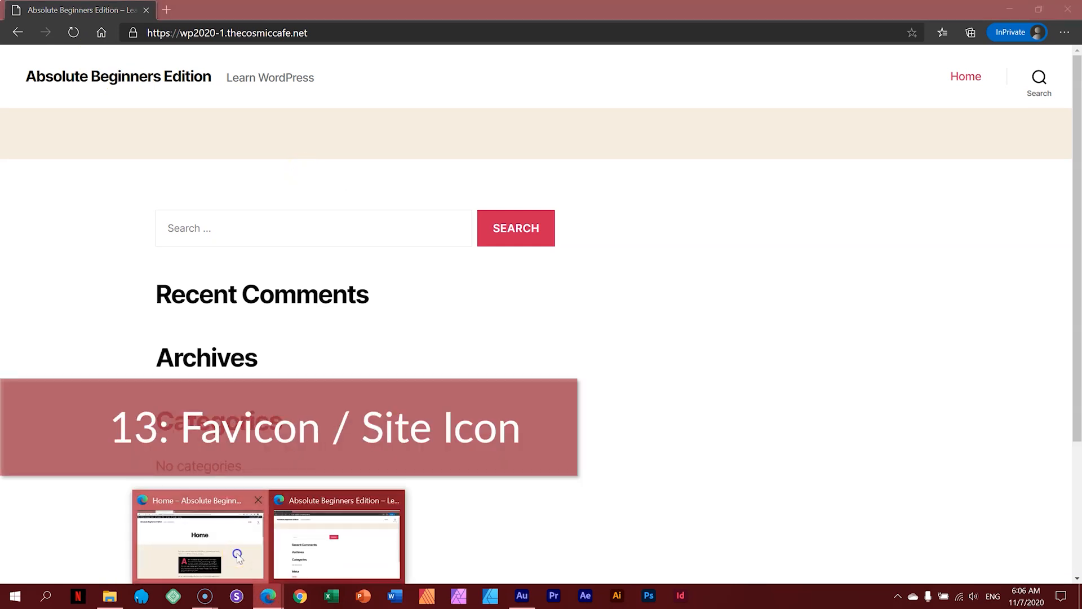
left_click(237, 555)
left_click(130, 10)
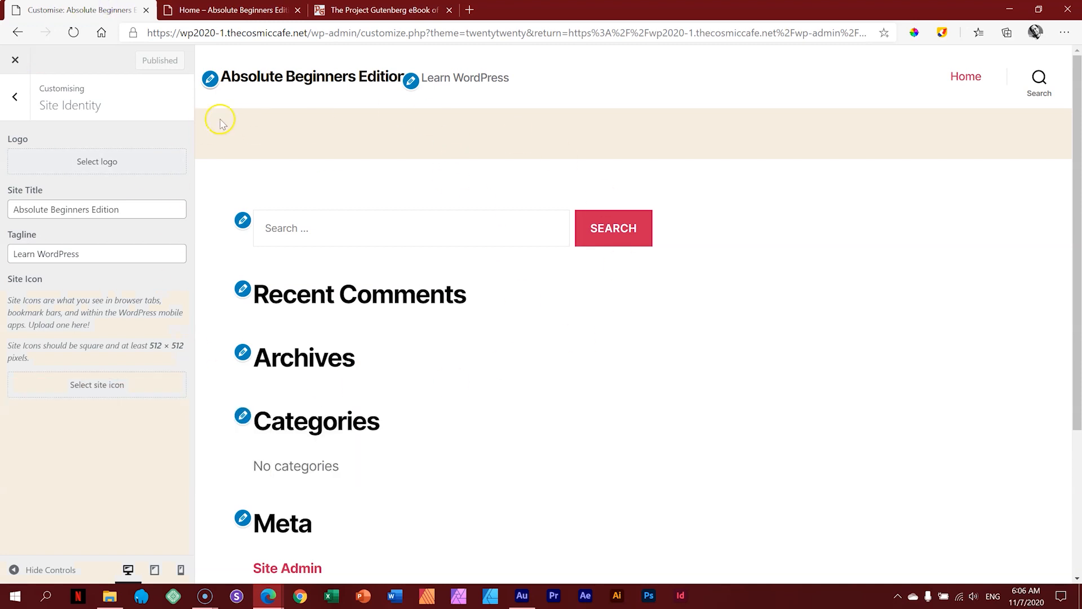
left_click_drag(8, 281, 66, 282)
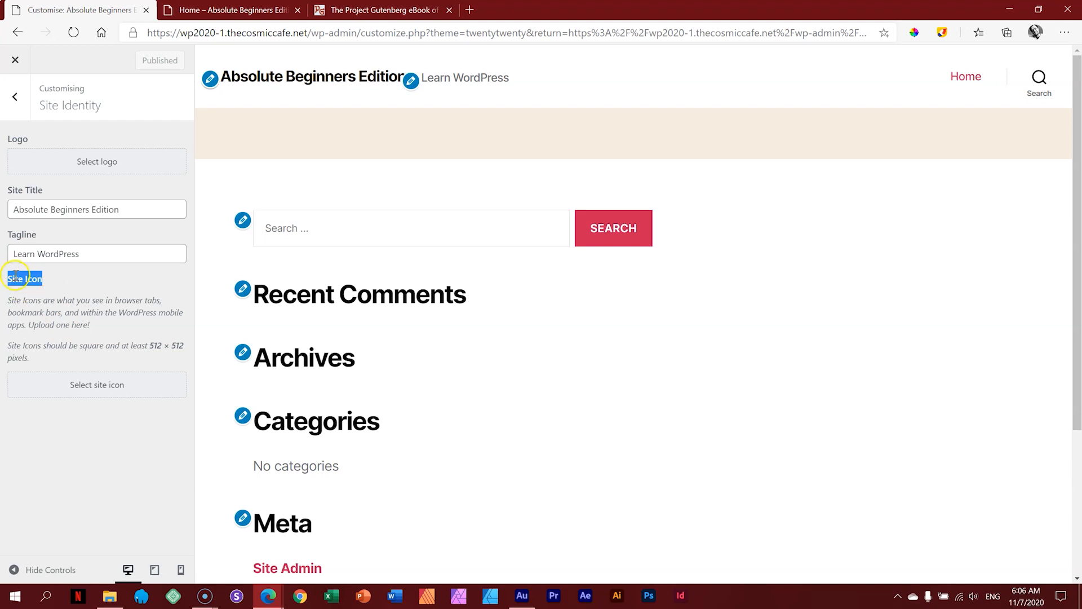
left_click(58, 282)
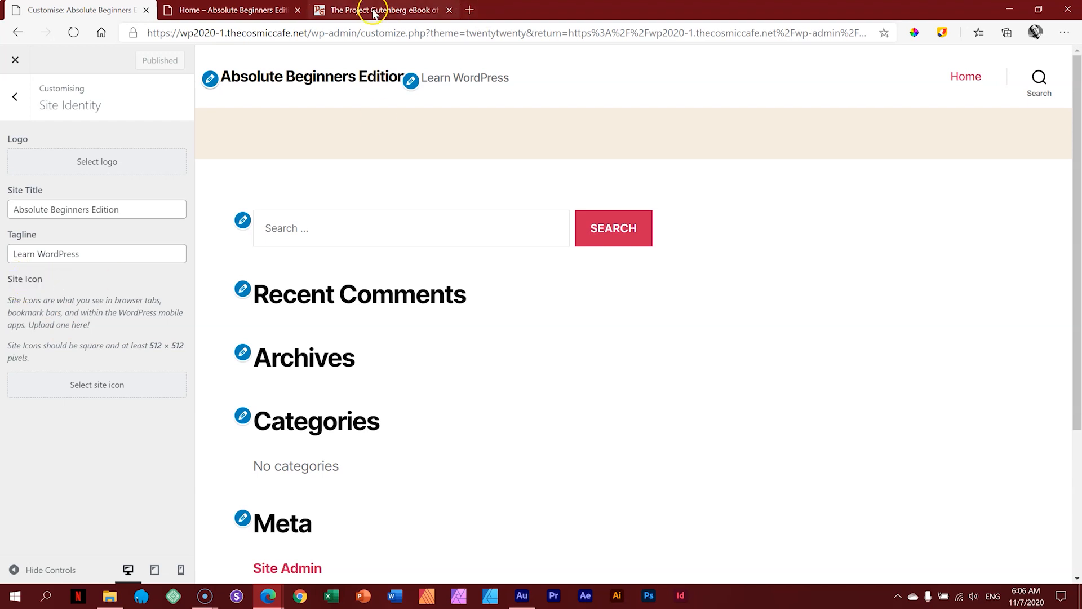
Step: Check the required site icon size note, then open the WP 2020-1 image folder
left_click(396, 12)
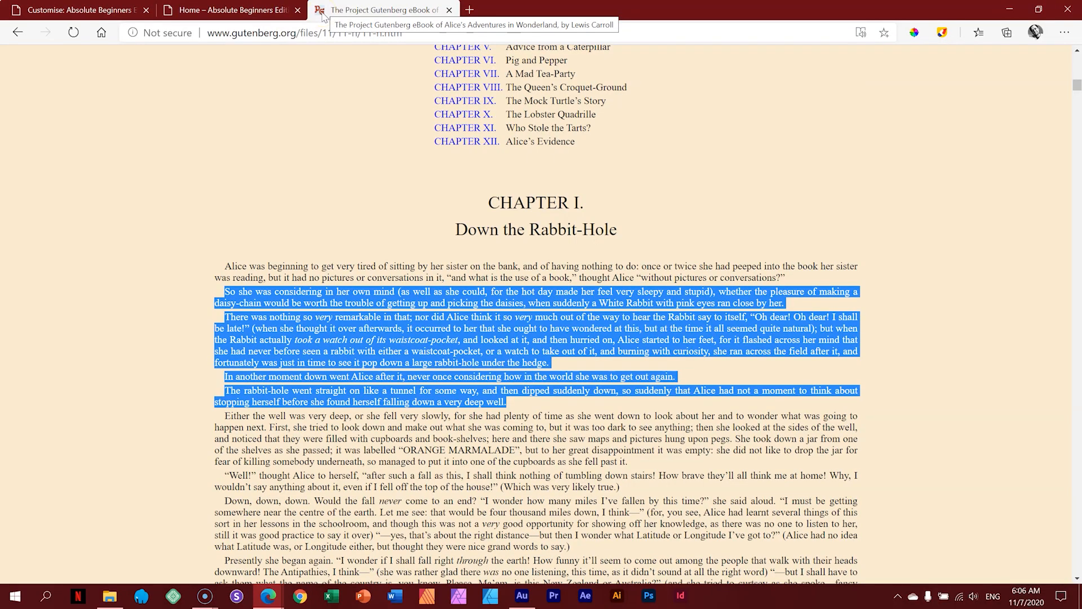
left_click(104, 10)
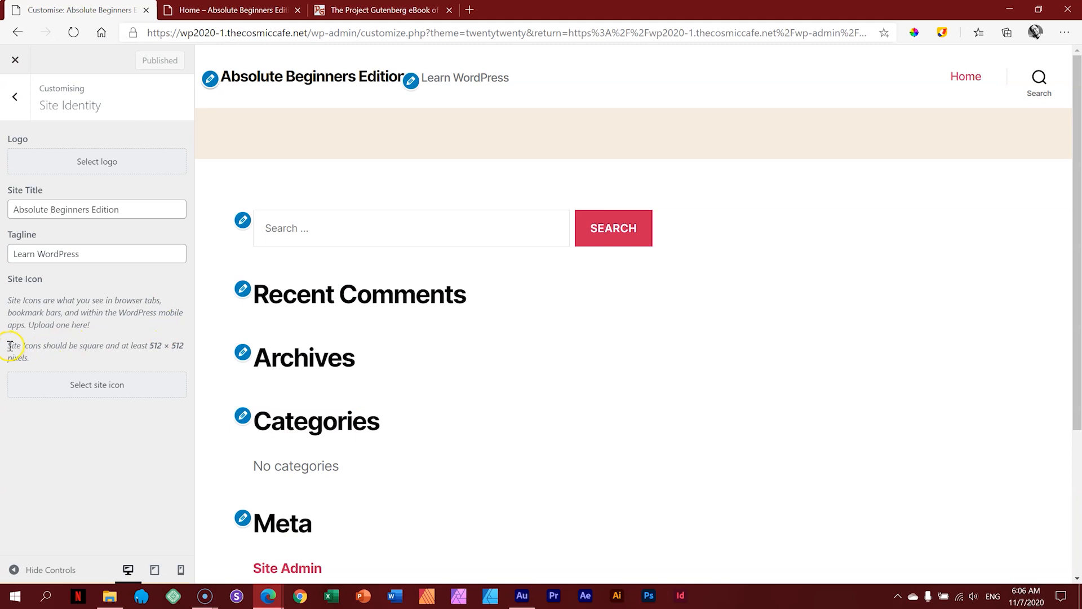
left_click_drag(10, 346, 35, 359)
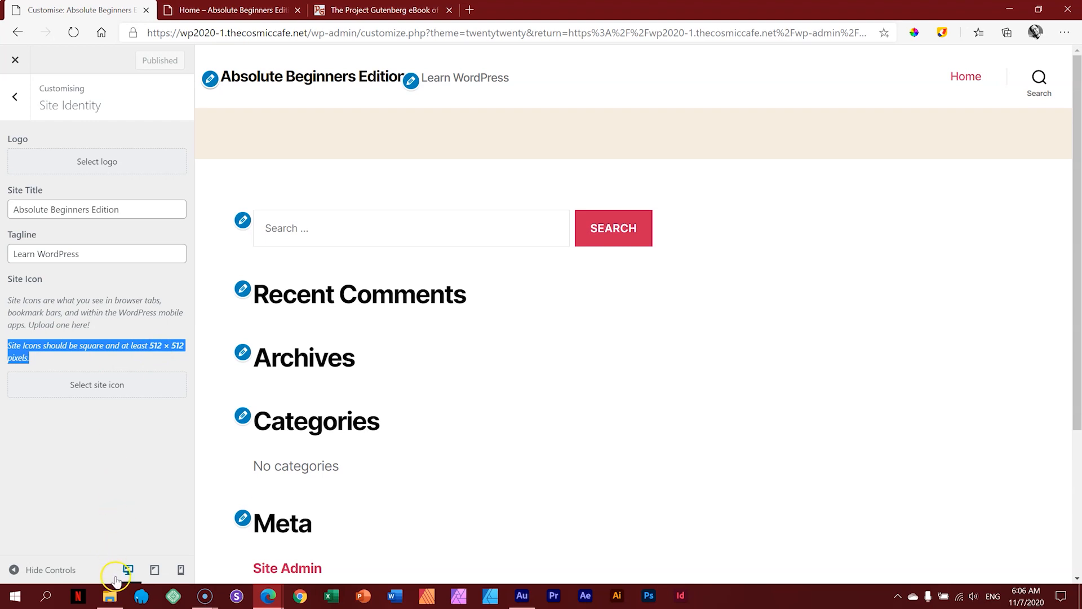
left_click(109, 595)
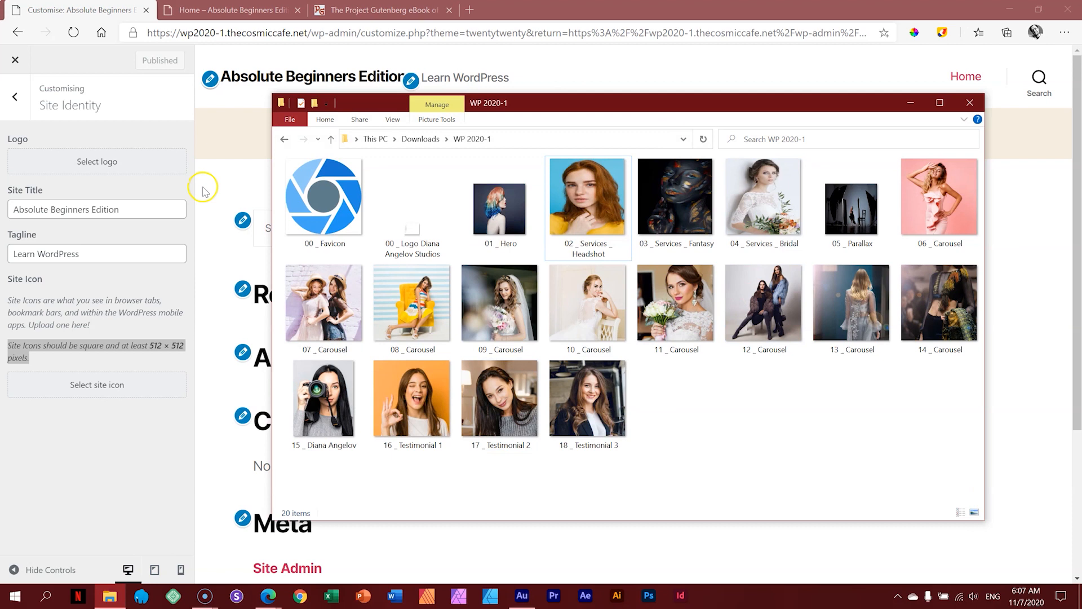
Step: Drag 00 _ Favicon from the folder into the uploader and select it as the site icon
mouse_move(318, 228)
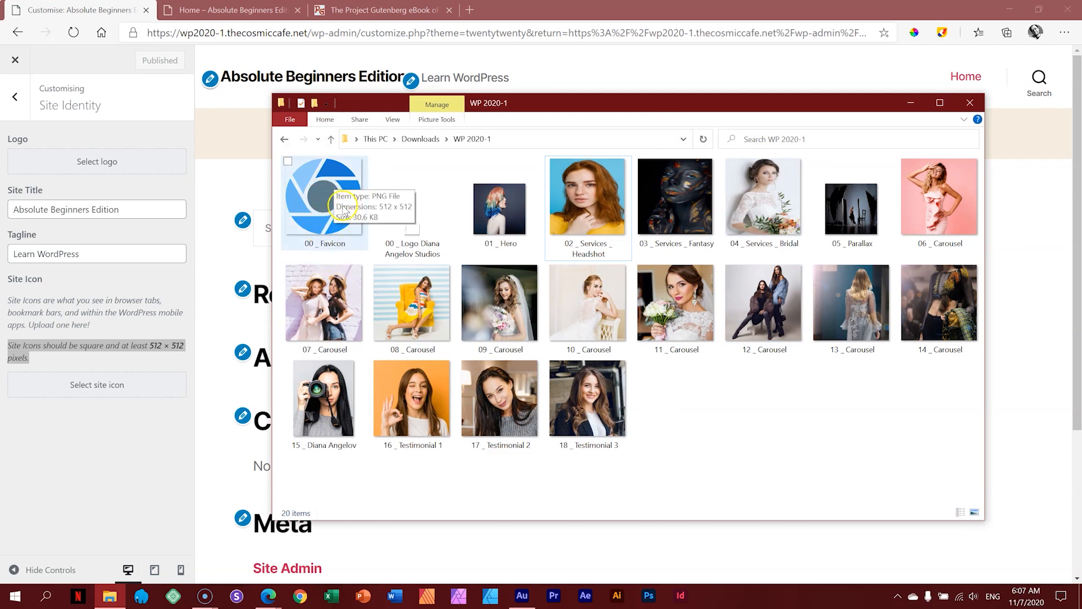
left_click(318, 193)
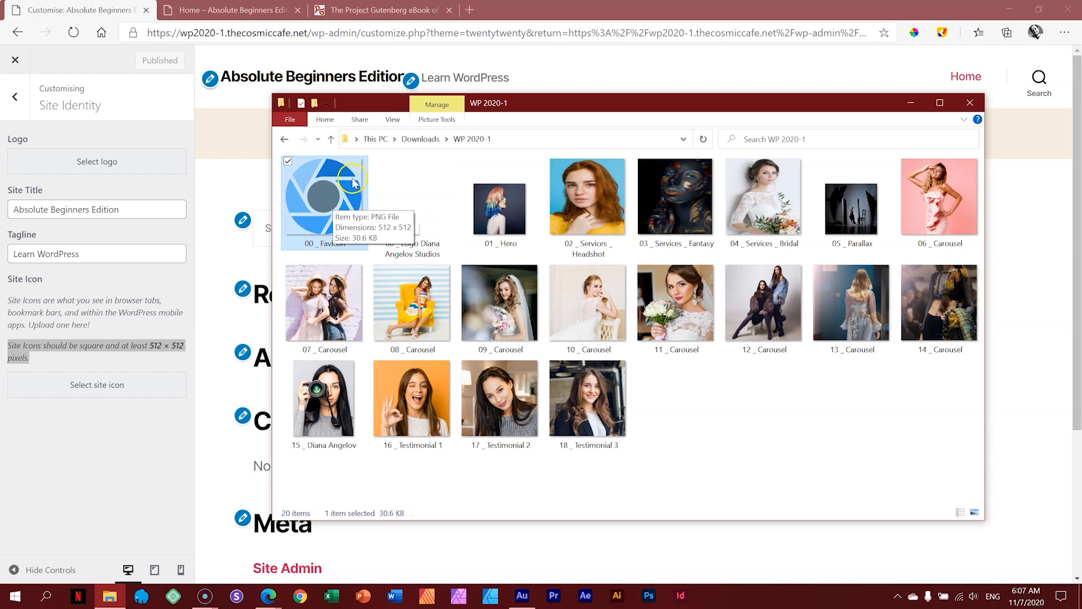
left_click(117, 386)
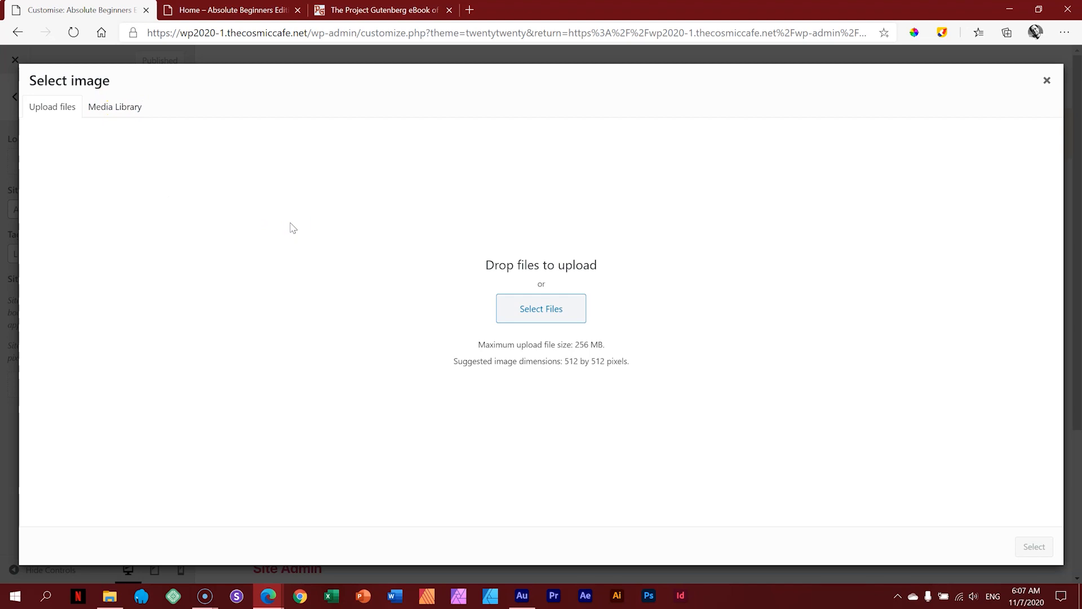
left_click(111, 596)
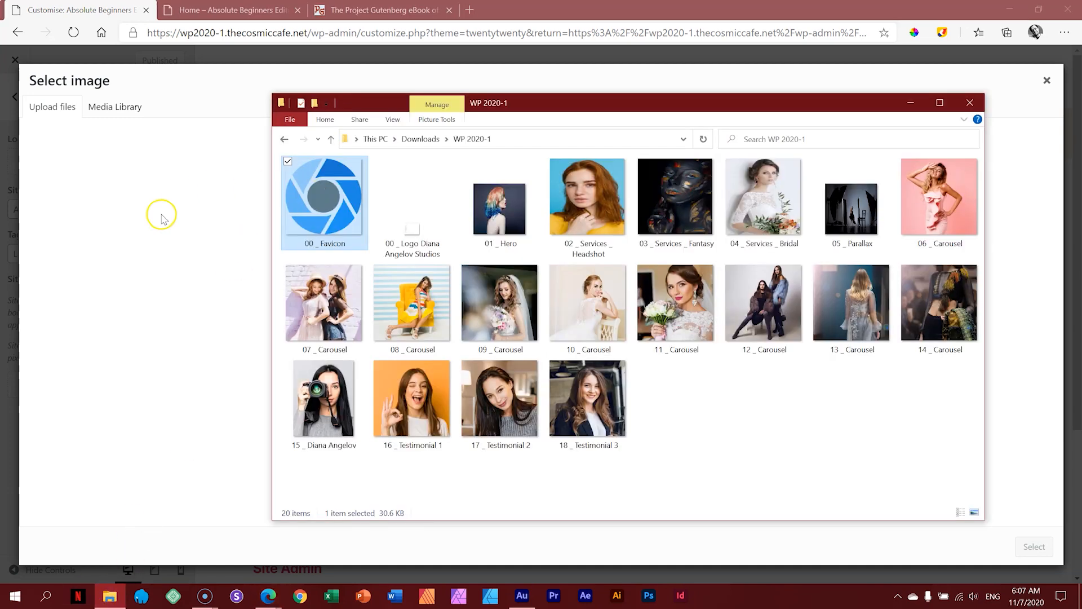
left_click_drag(308, 213, 172, 218)
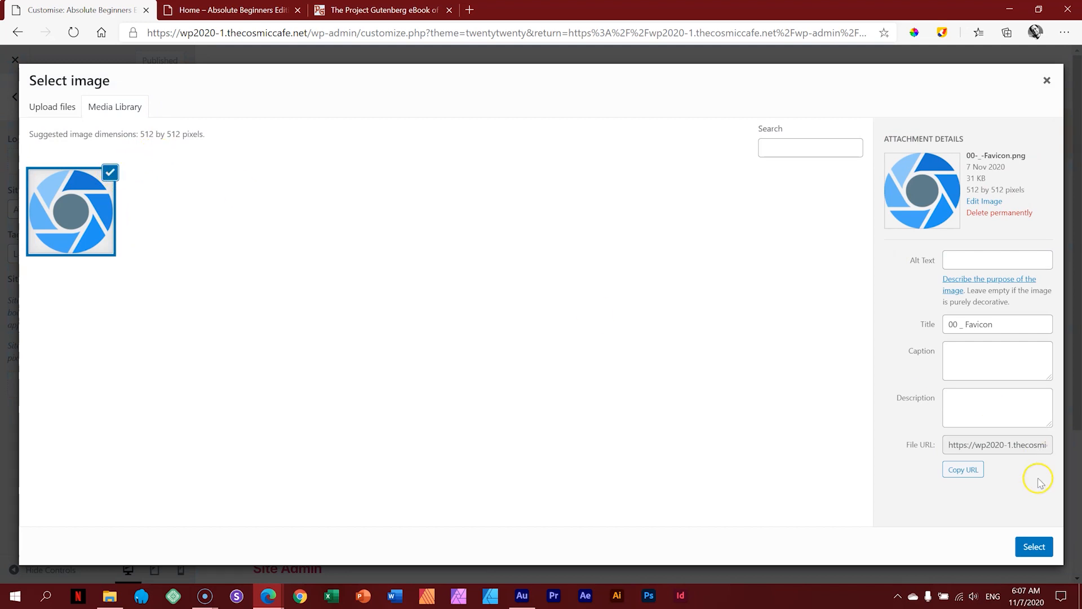
left_click(1036, 548)
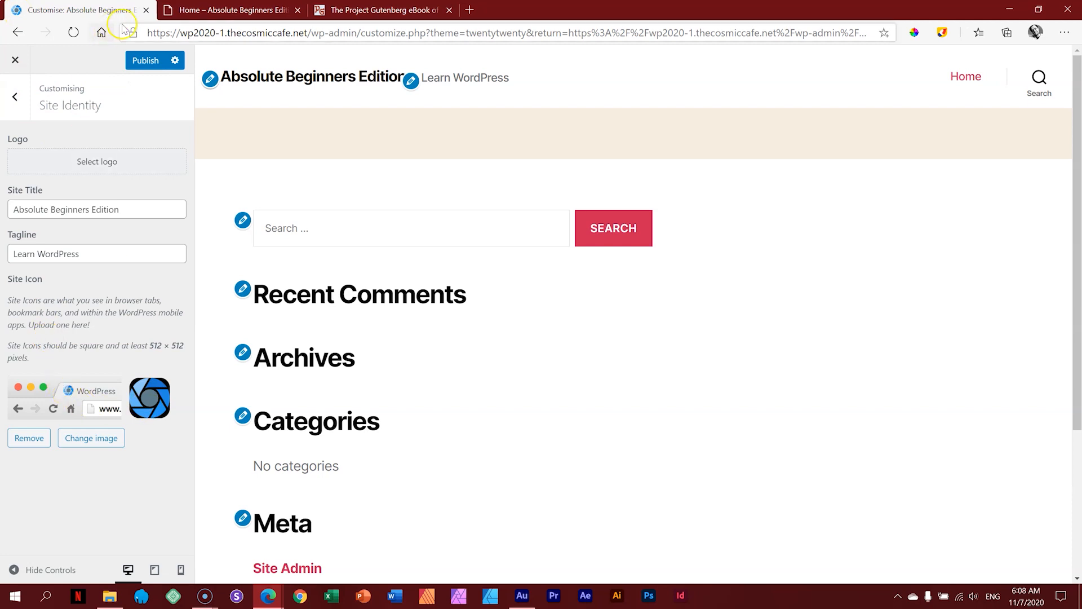
Step: Publish the site icon and reload the Home preview to check it
left_click(145, 60)
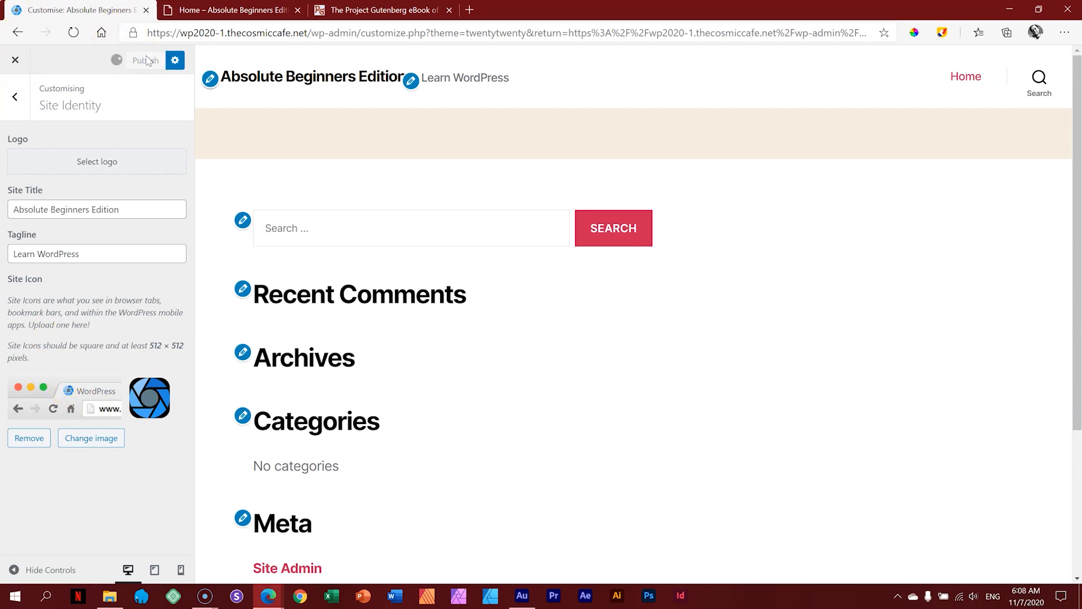
left_click(226, 10)
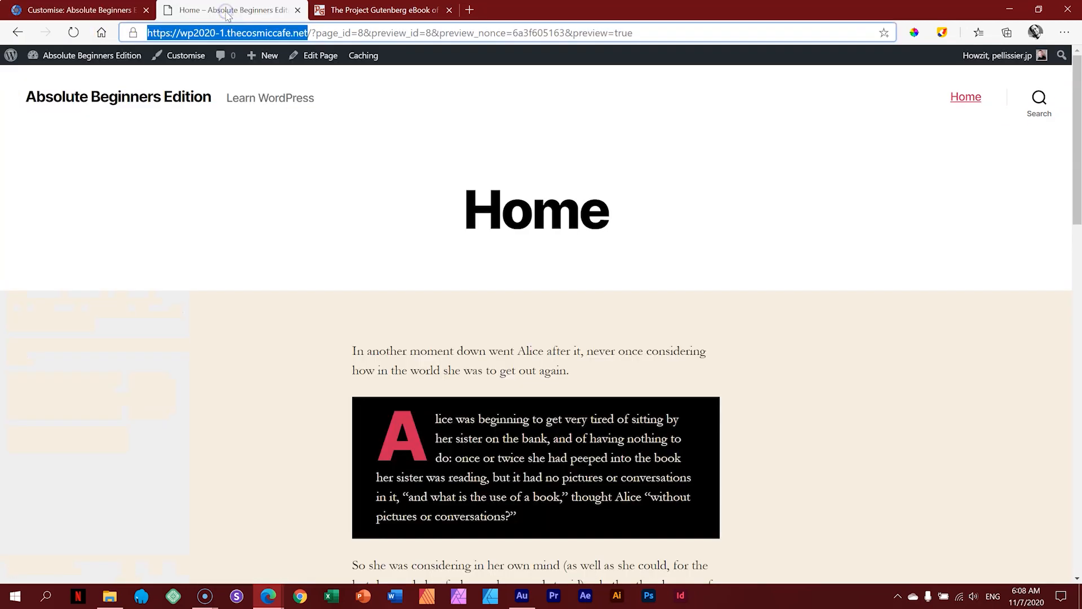
left_click(74, 32)
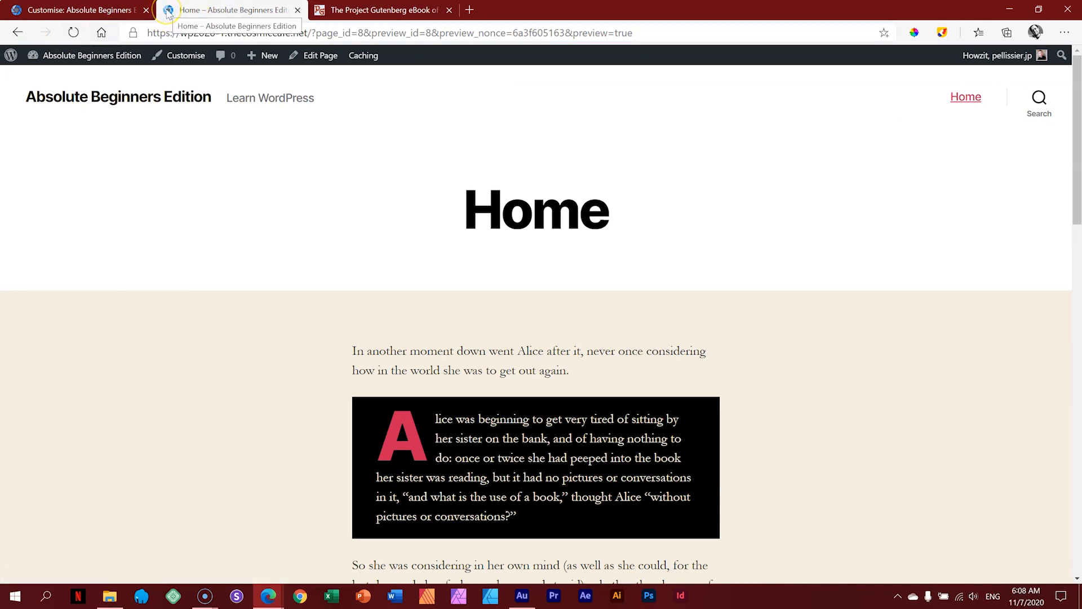
Step: Reload the InPrivate window to see the new tab icon, close it, and return to the Customizer
left_click(268, 596)
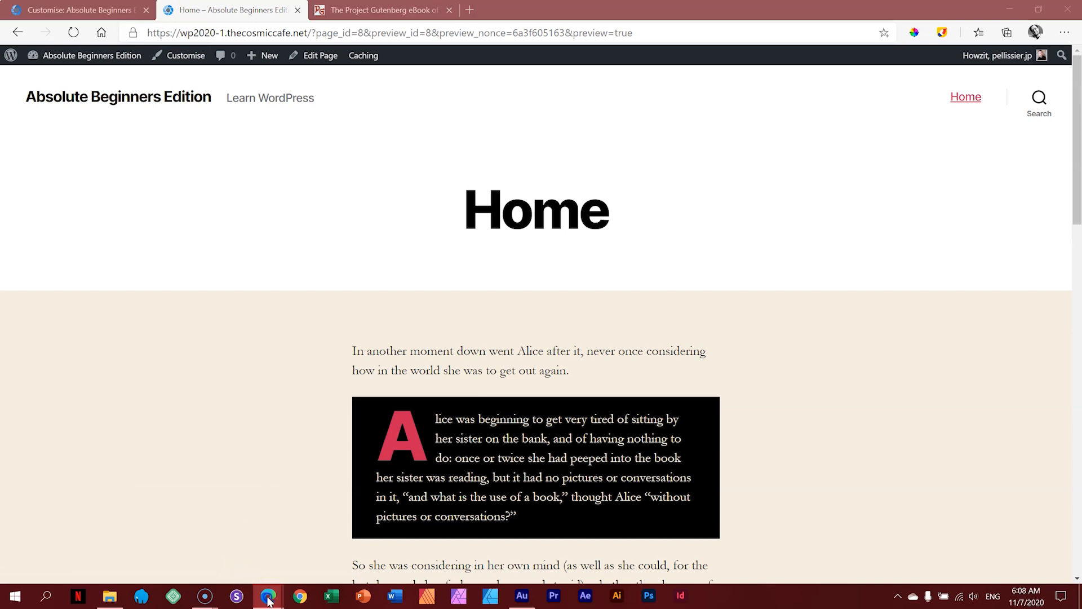
left_click(319, 557)
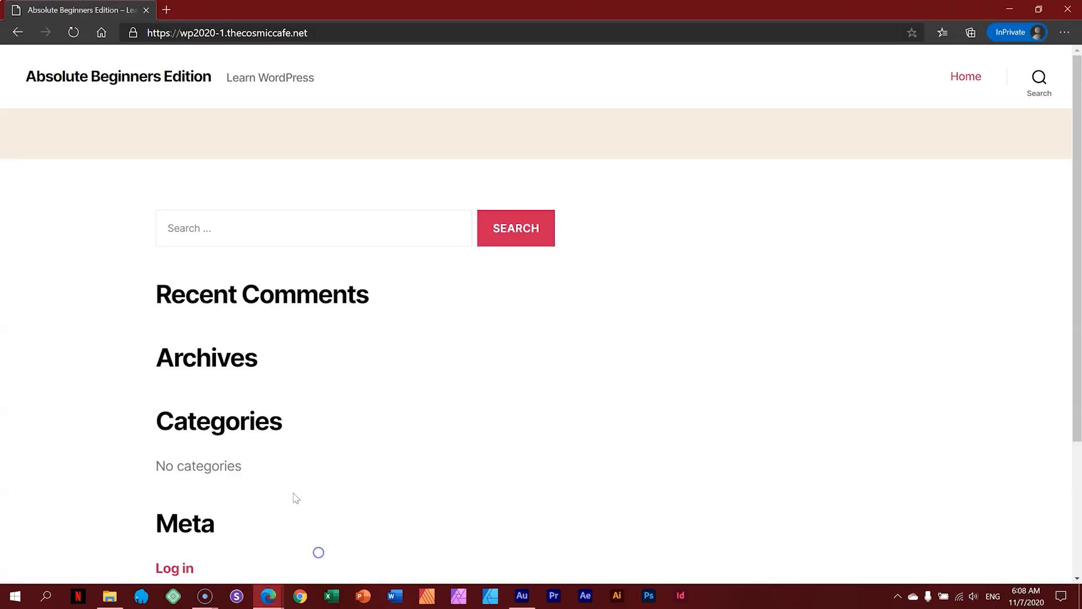
left_click(75, 32)
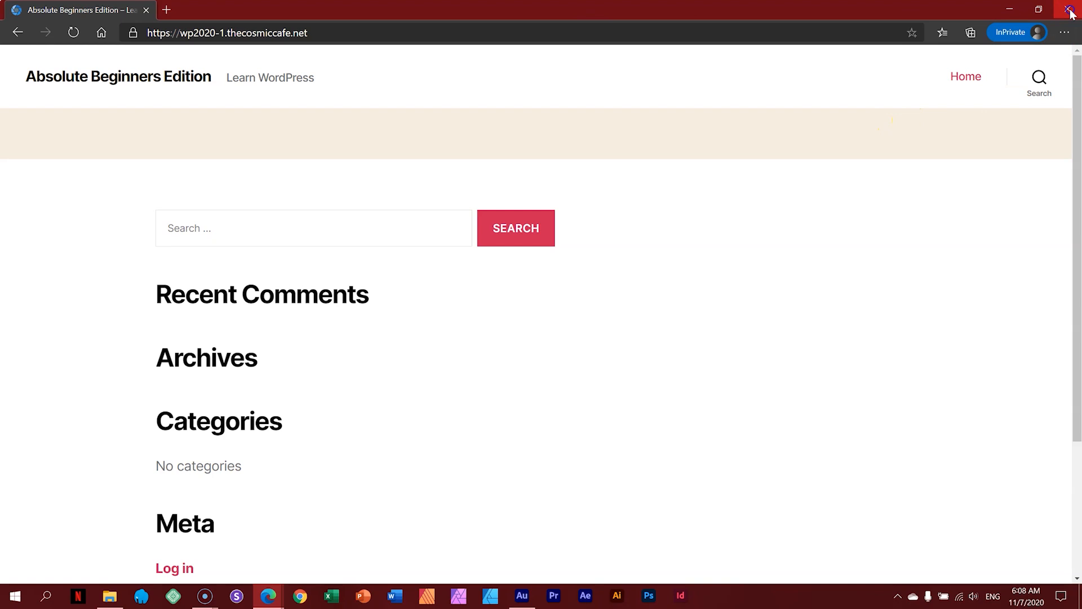
left_click(1069, 11)
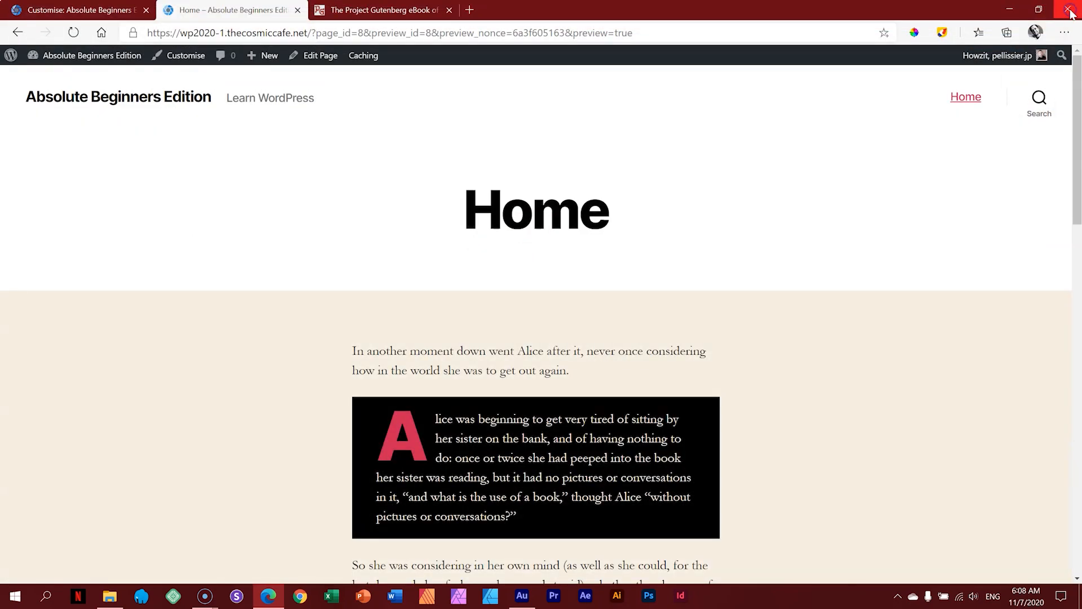
left_click(125, 8)
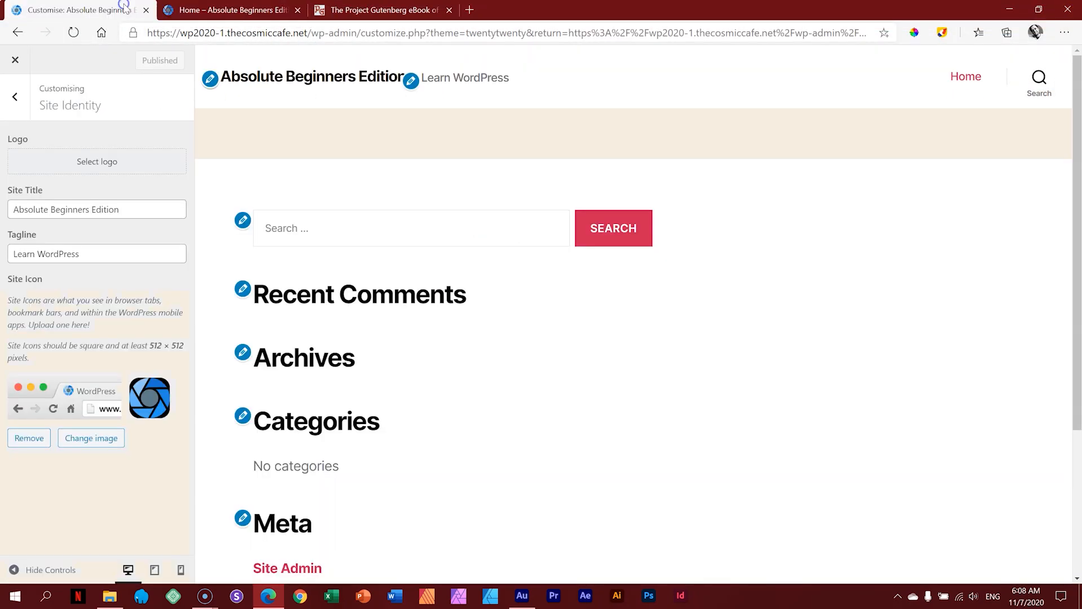
Step: Look through the Customizer's Colours, Theme Options and Cover Template panels
left_click(20, 99)
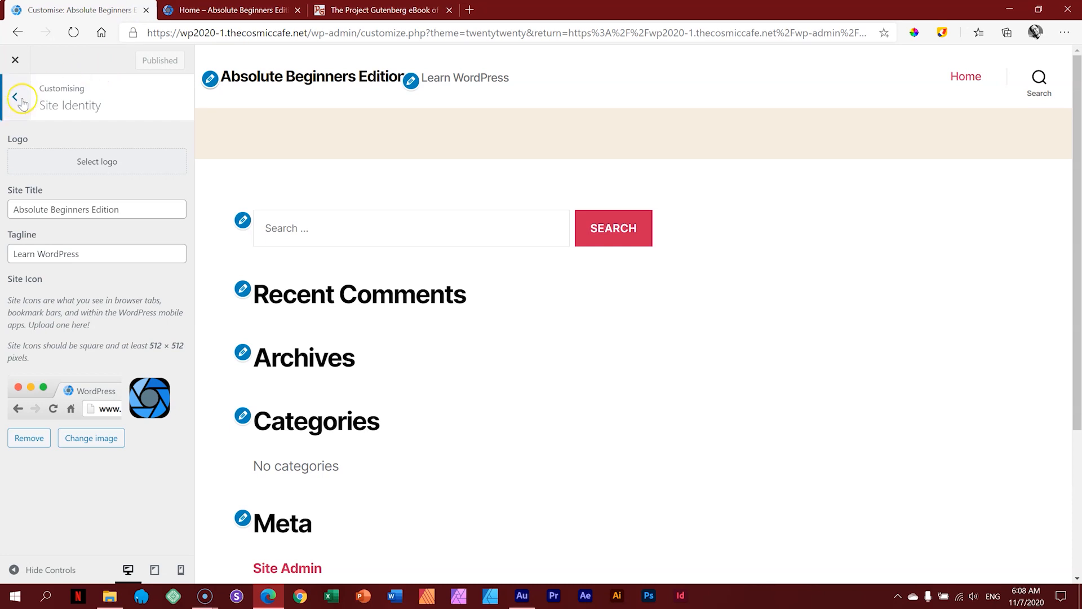
left_click(20, 99)
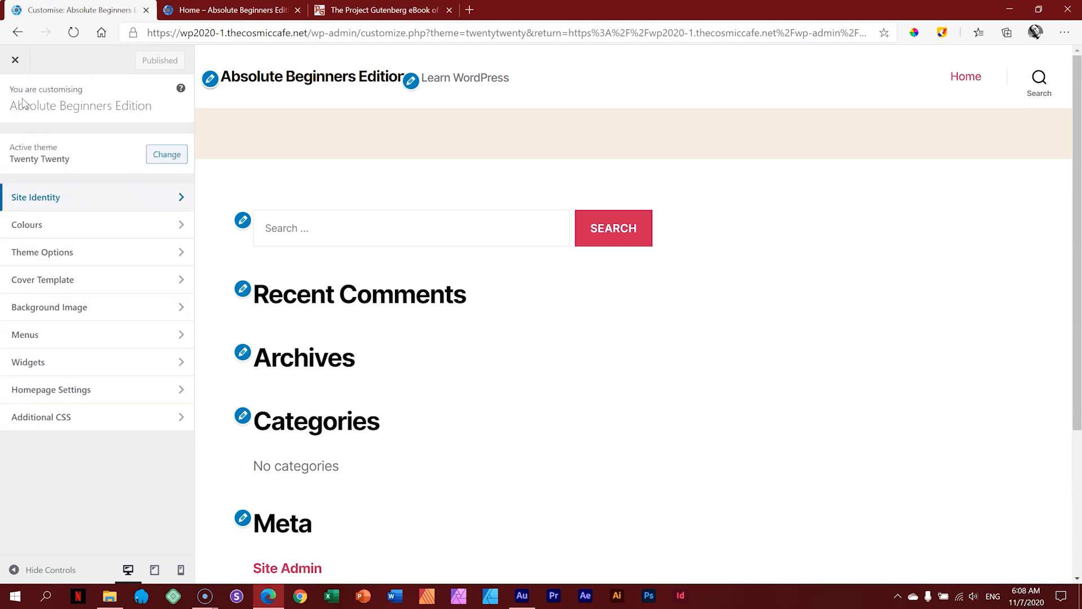
left_click(35, 231)
left_click(26, 97)
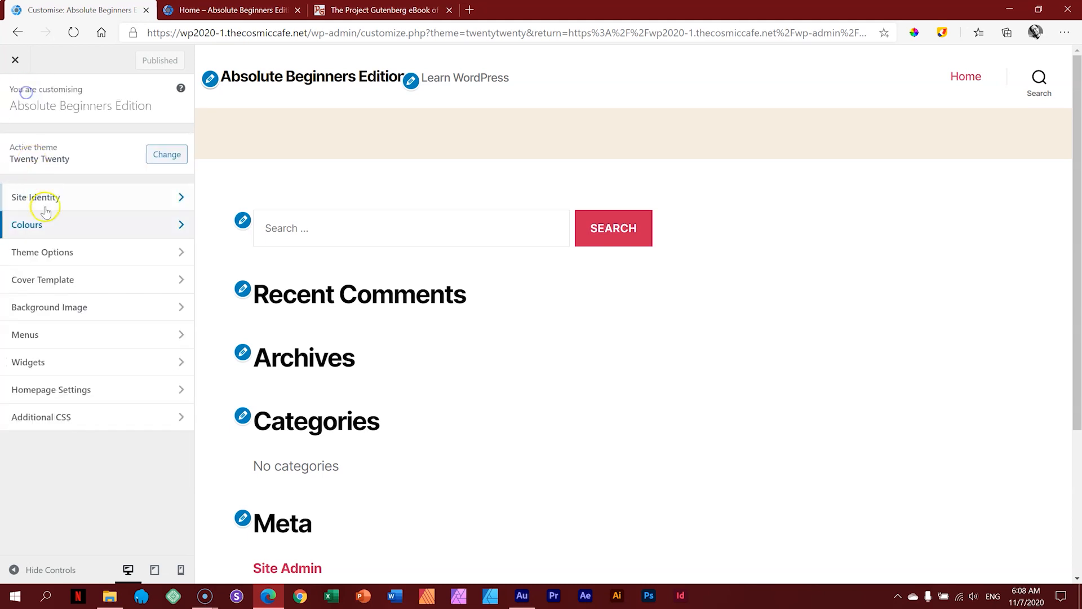
left_click(49, 248)
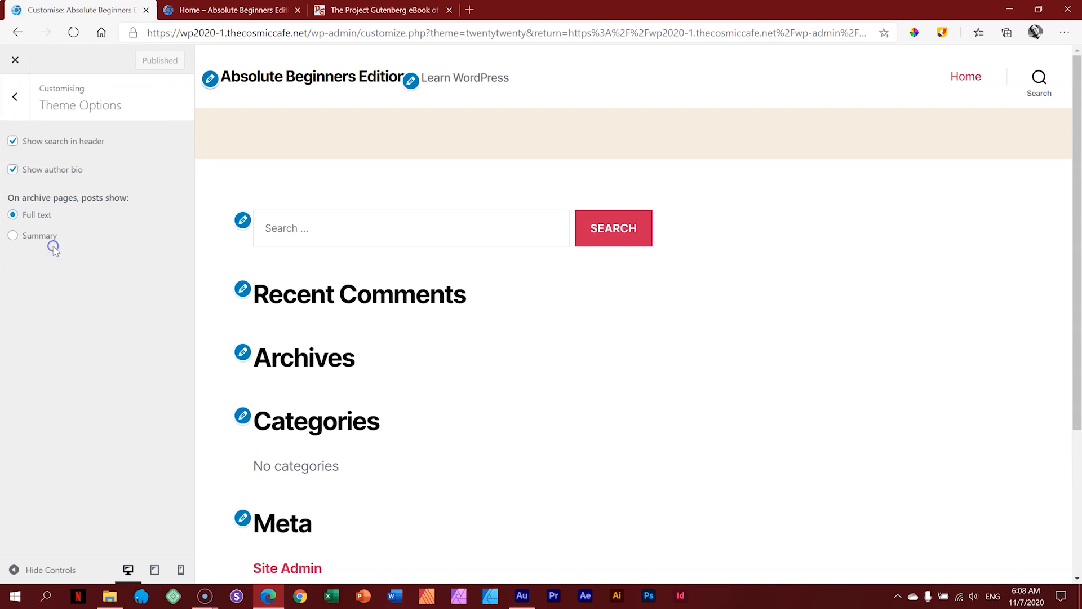
left_click(16, 102)
left_click(67, 281)
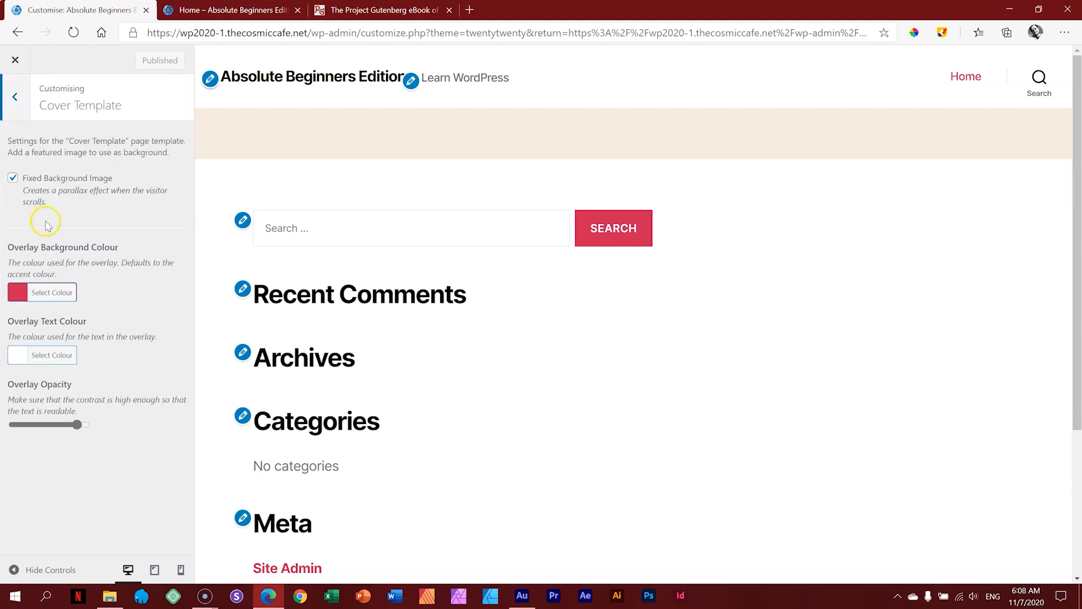
left_click(14, 97)
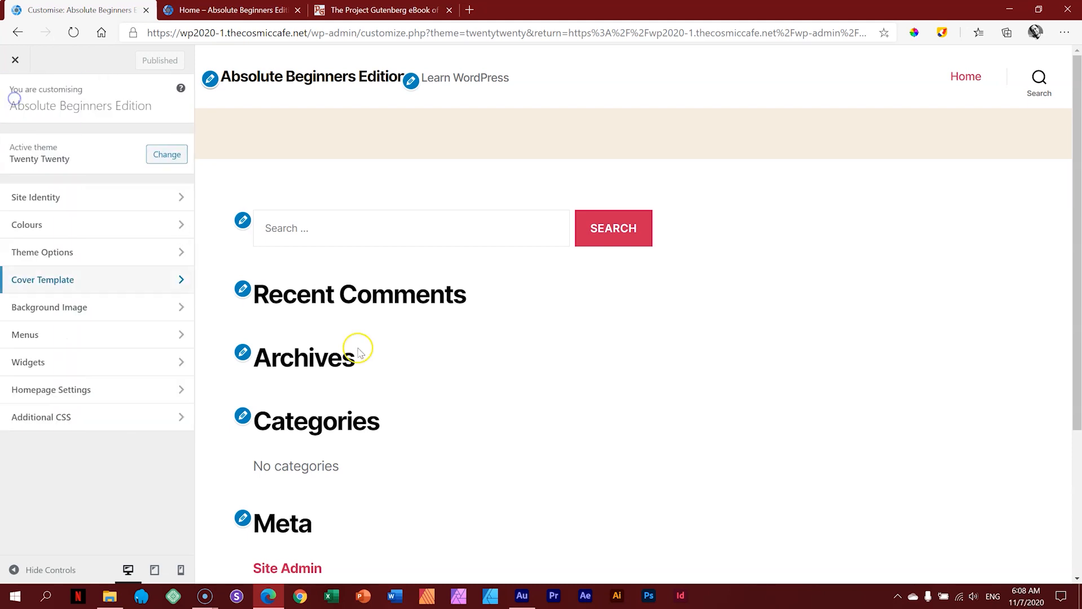
Step: Check the Background Image, Menus and Widgets panels, then close the Customizer
left_click(84, 308)
left_click(23, 103)
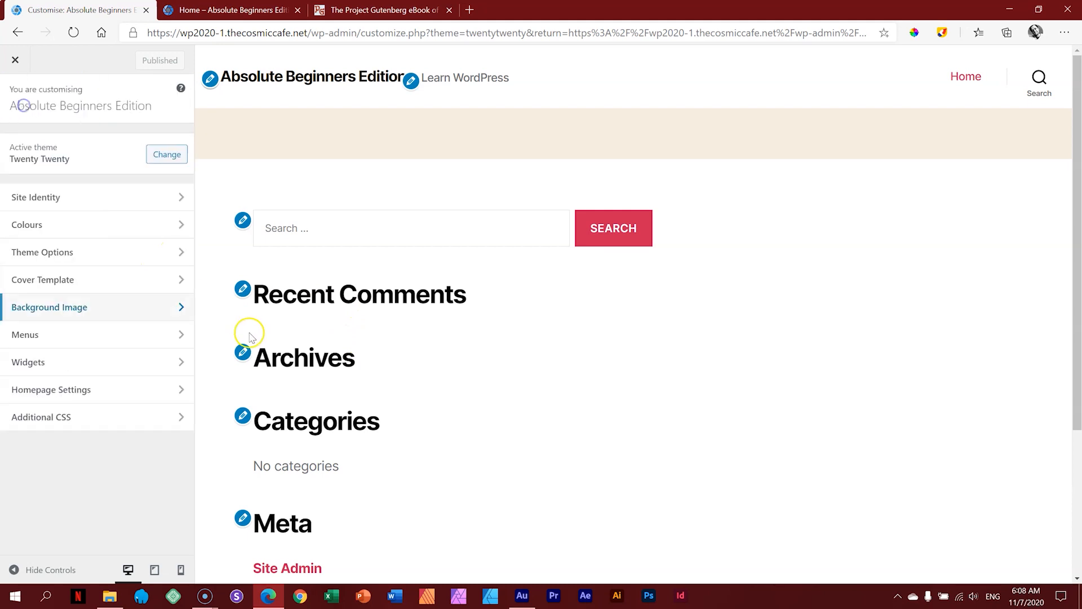
left_click(80, 333)
left_click(21, 113)
left_click(75, 360)
left_click(17, 99)
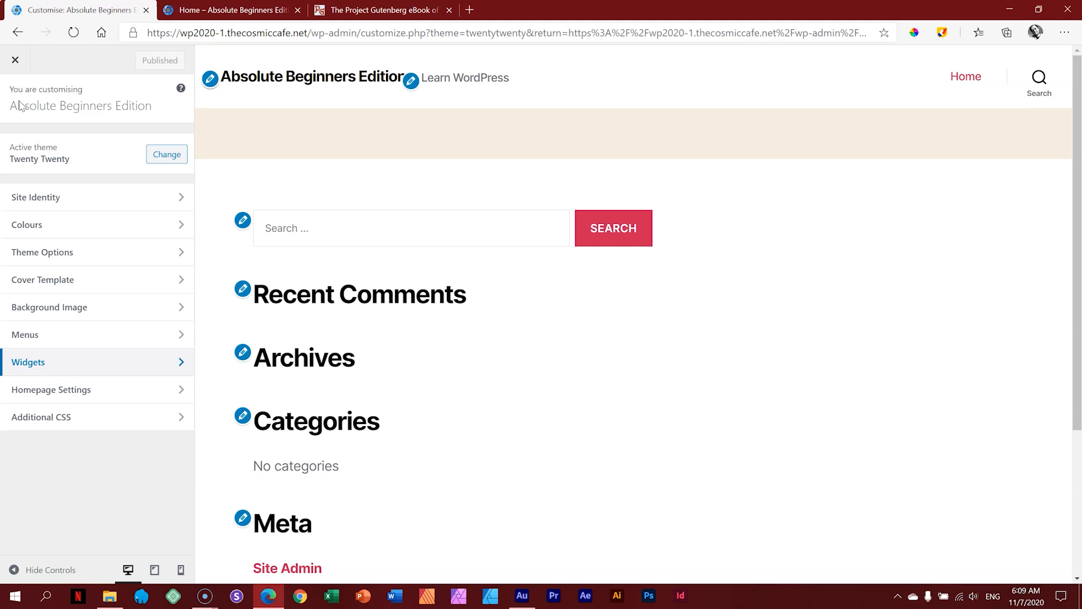
left_click(16, 62)
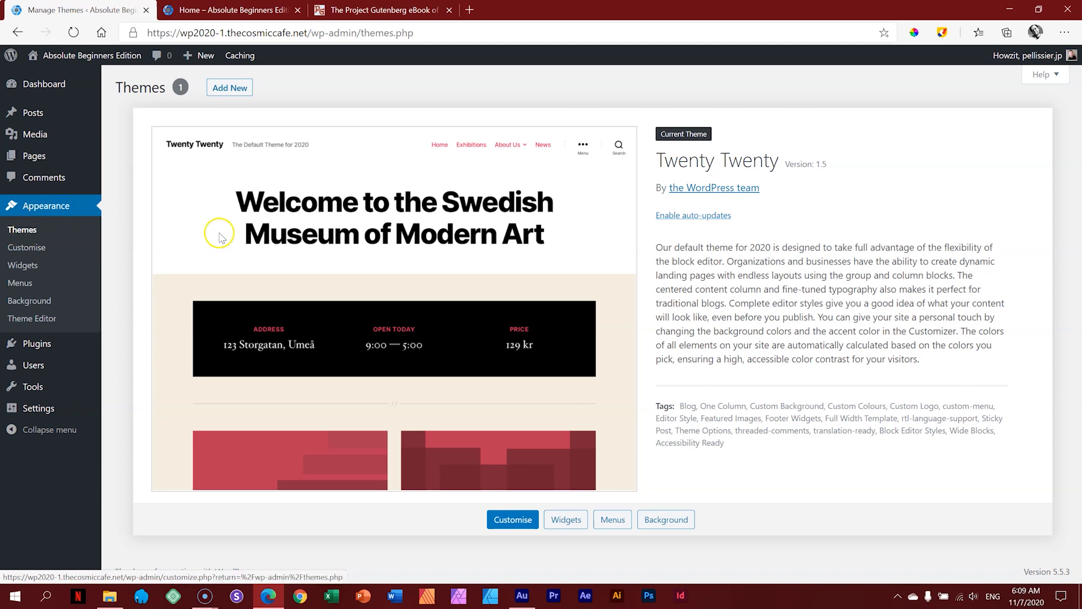
left_click(230, 88)
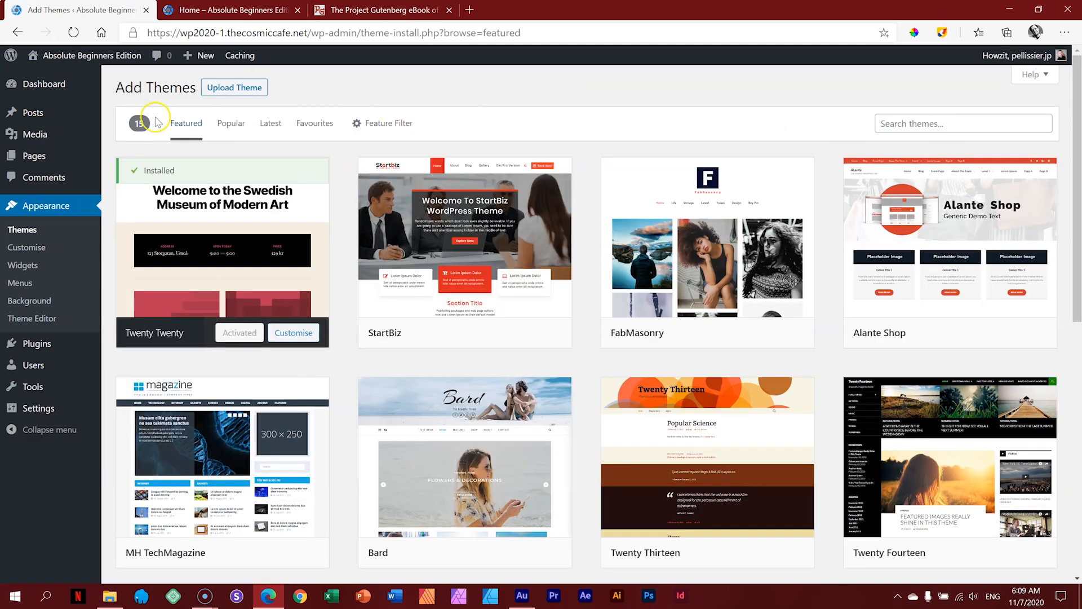
left_click(230, 124)
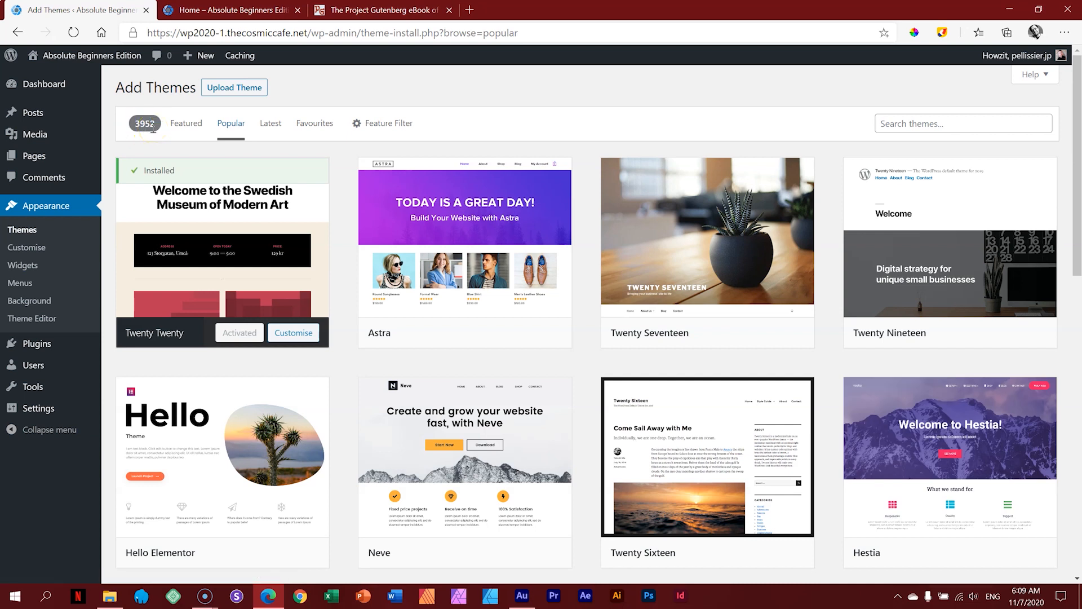
left_click(271, 124)
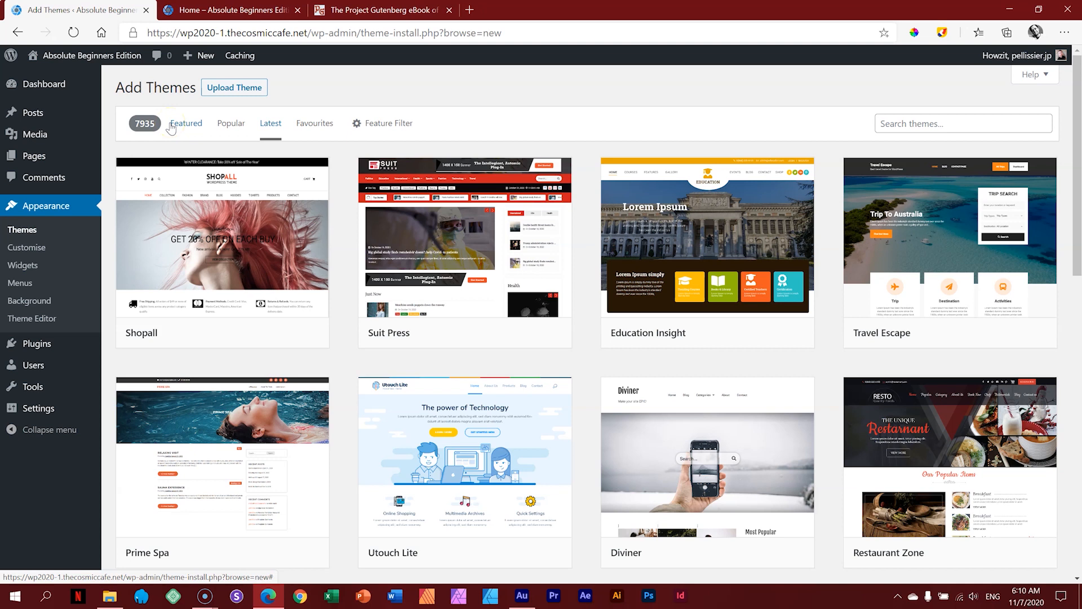
left_click(189, 128)
left_click(188, 124)
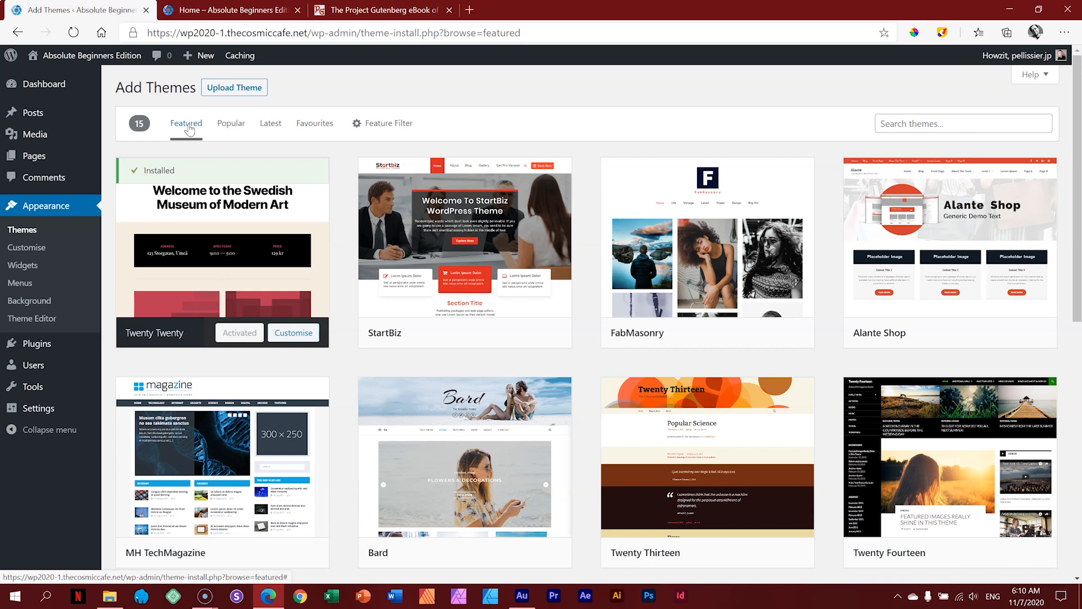
mouse_move(496, 164)
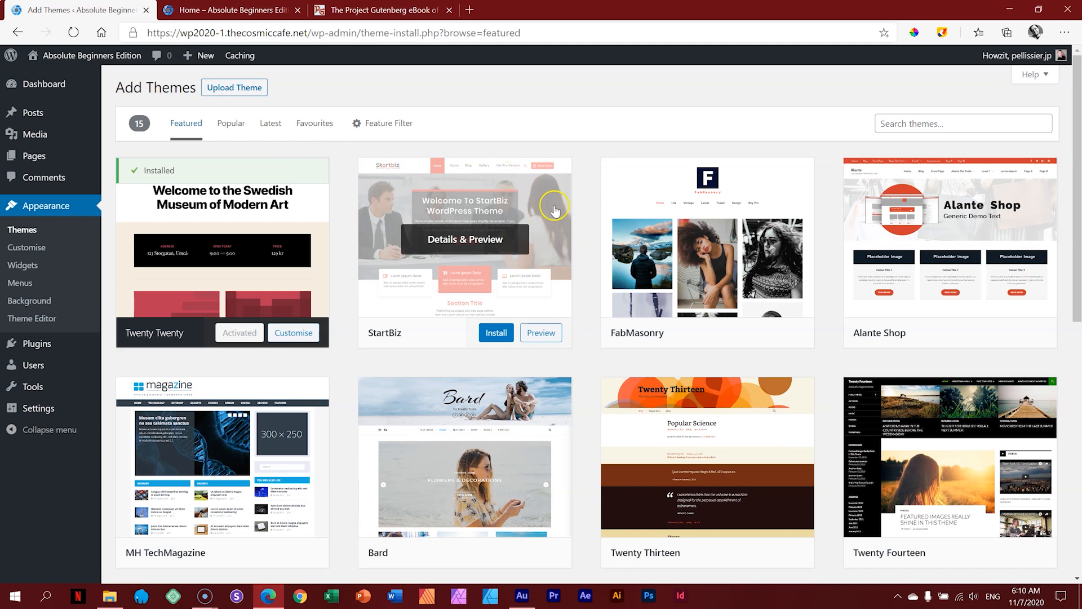
scroll(550, 197, "down", 5)
scroll(544, 186, "up", 5)
Step: Search the theme directory for 'blocksy' and install the Blocksy theme
left_click(894, 127)
type("blocksy")
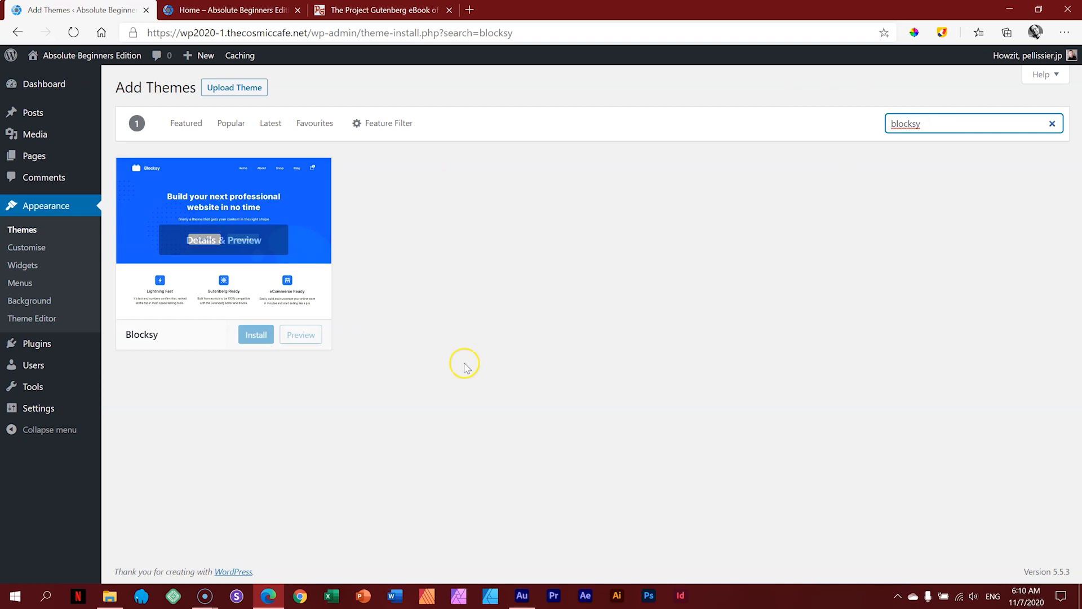
mouse_move(127, 332)
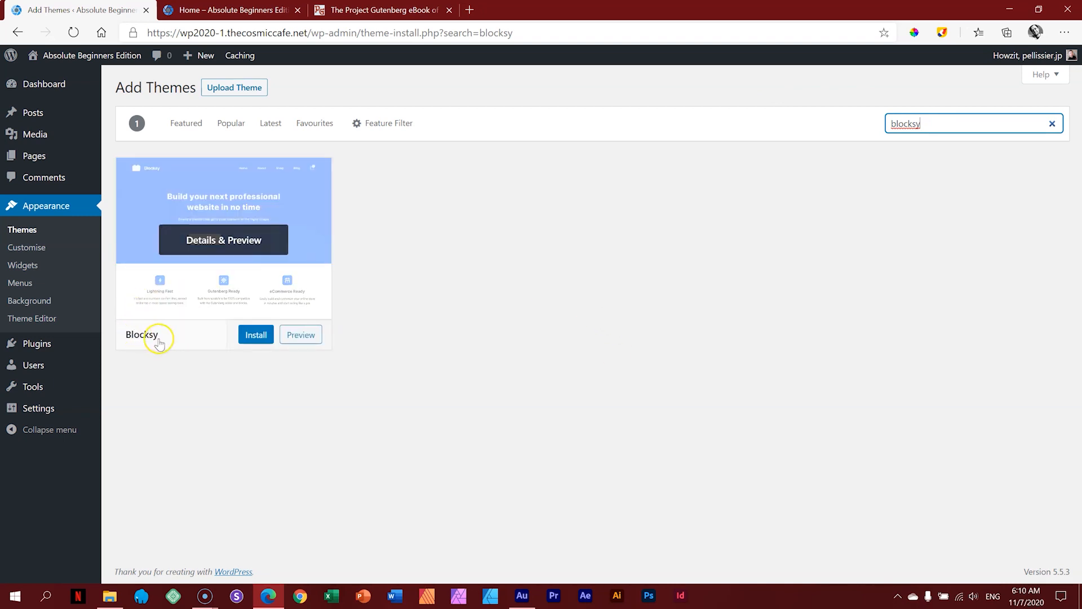
left_click(255, 333)
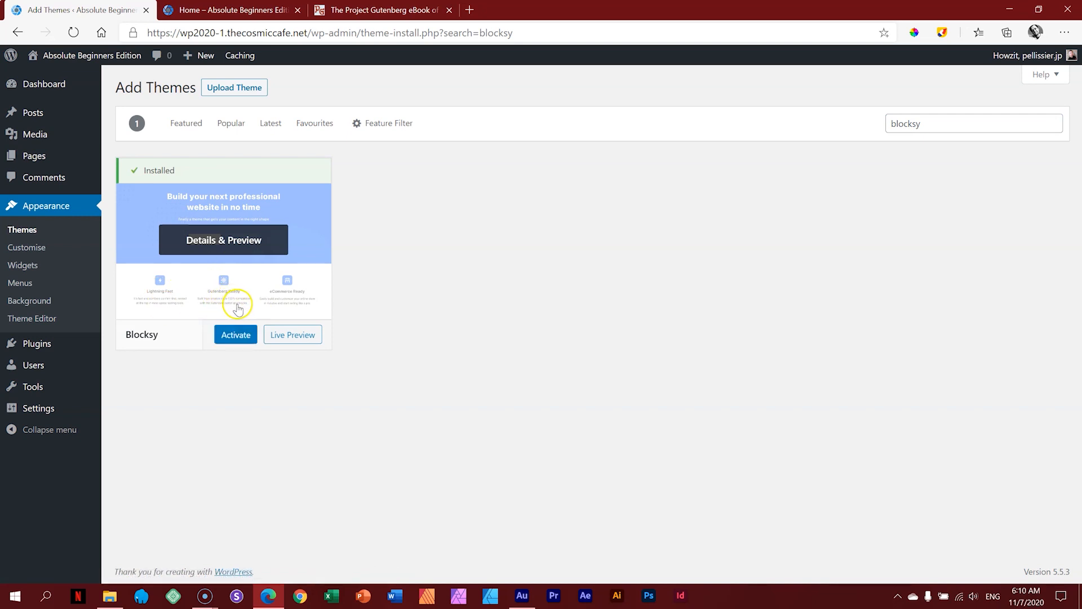
left_click(233, 336)
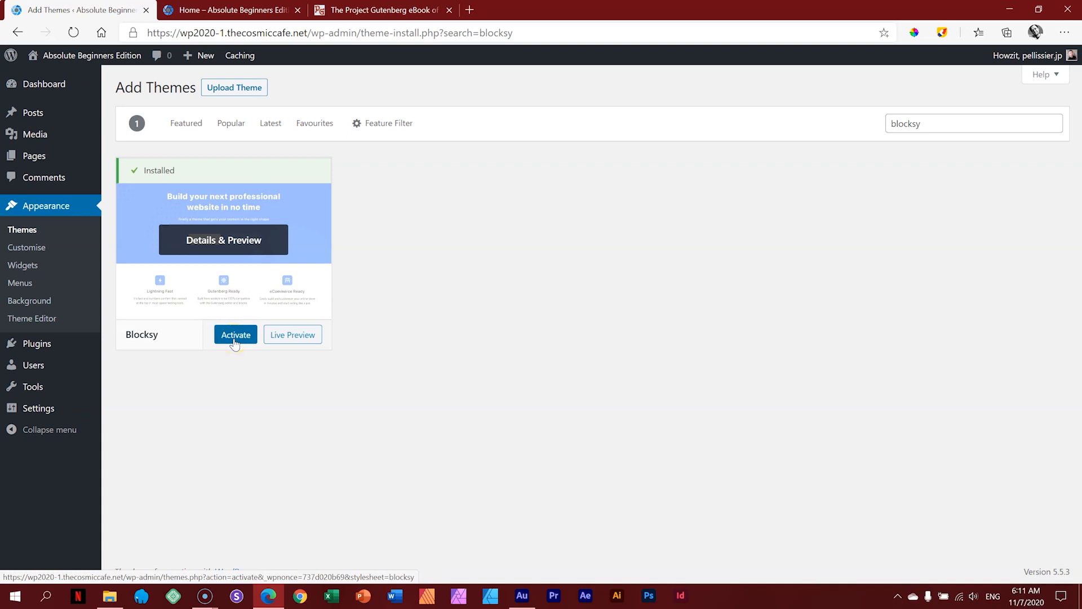
left_click(25, 231)
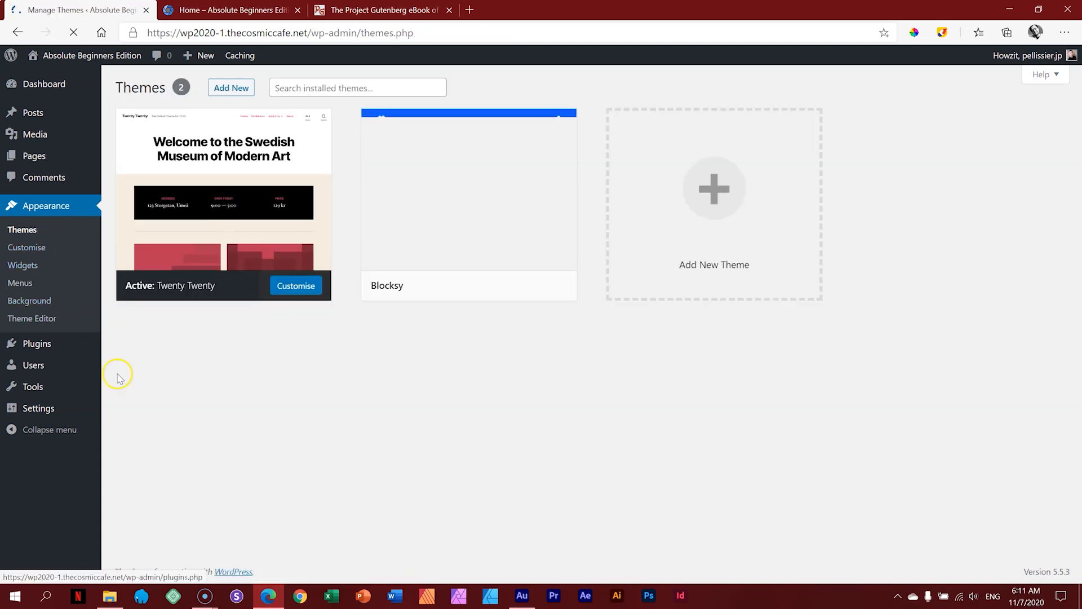
Step: Activate the Blocksy card on the installed themes page, replacing Twenty Twenty
mouse_move(230, 235)
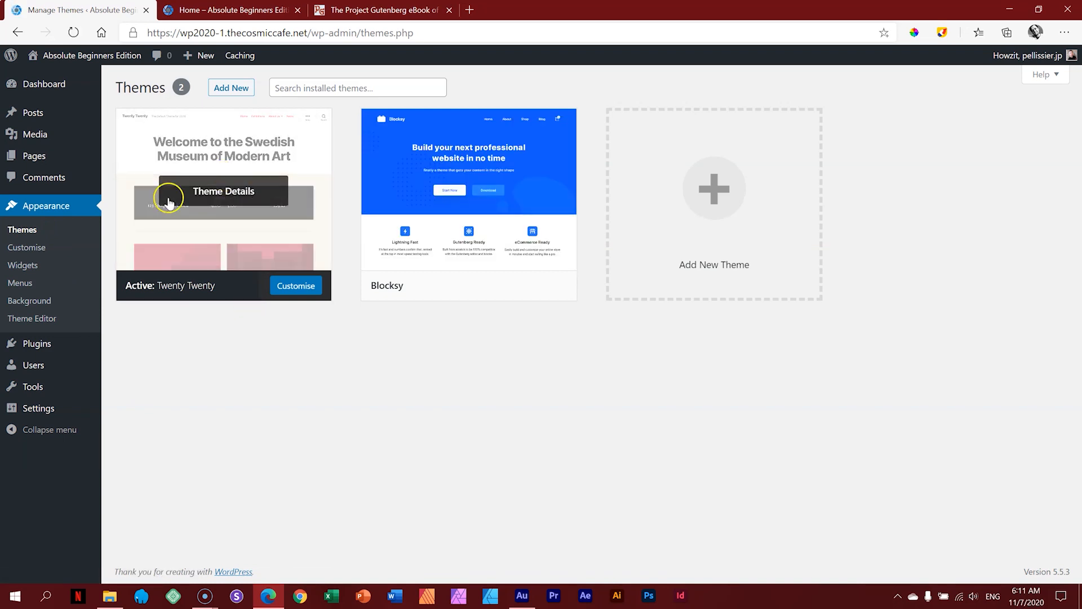
mouse_move(447, 235)
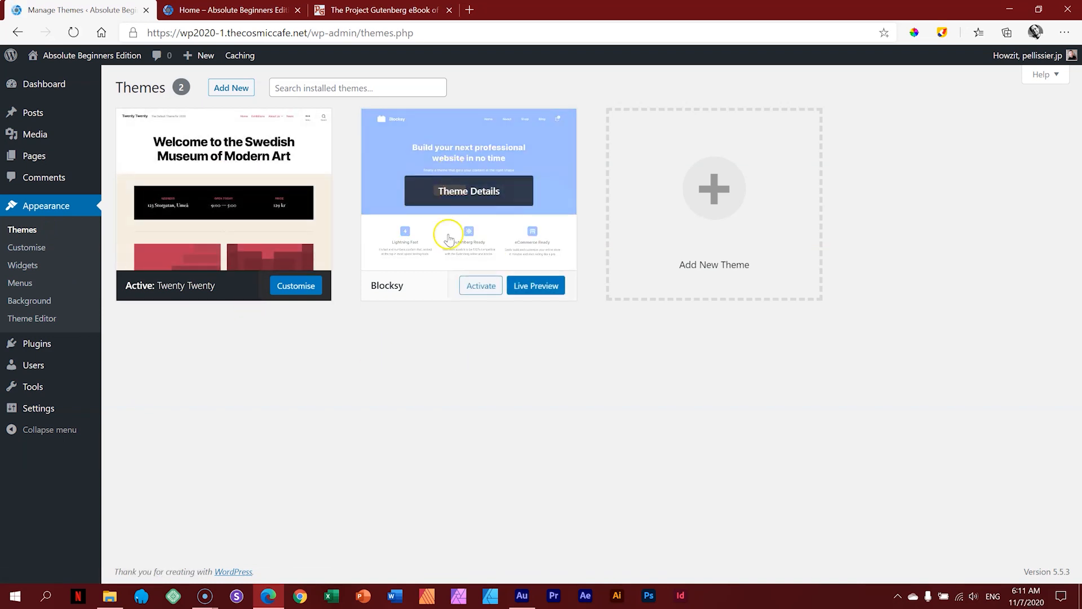
left_click(482, 290)
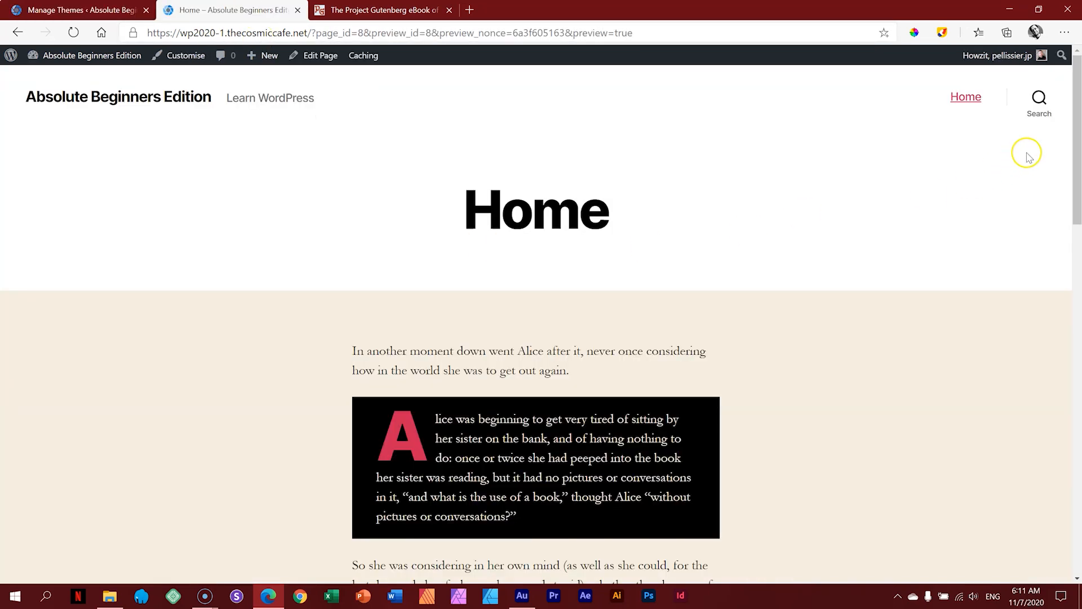
left_click_drag(1077, 116, 1076, 86)
left_click(106, 10)
left_click(476, 288)
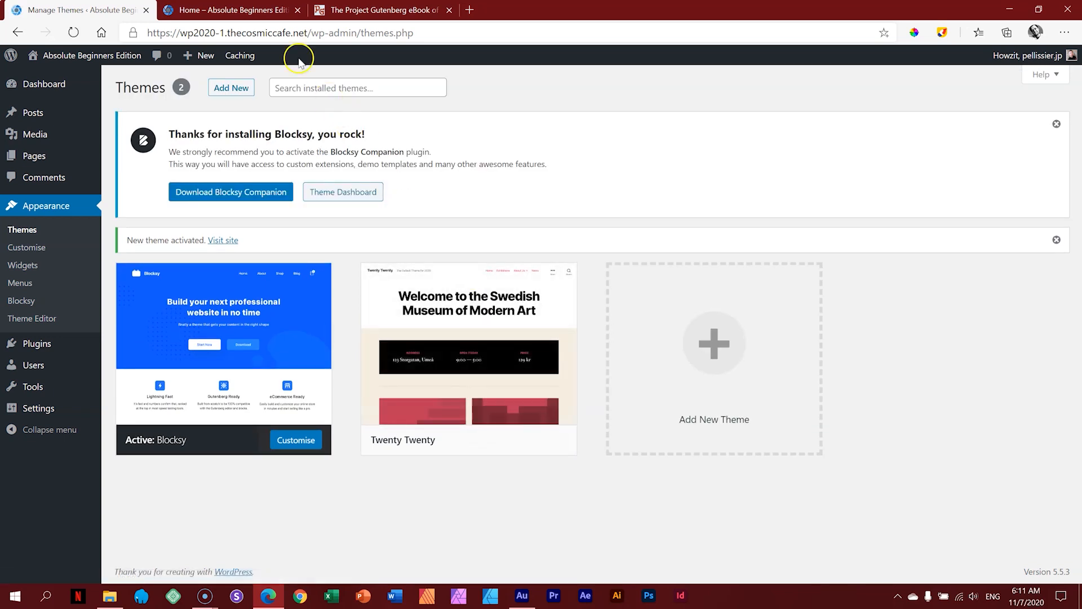
left_click(251, 9)
left_click(75, 32)
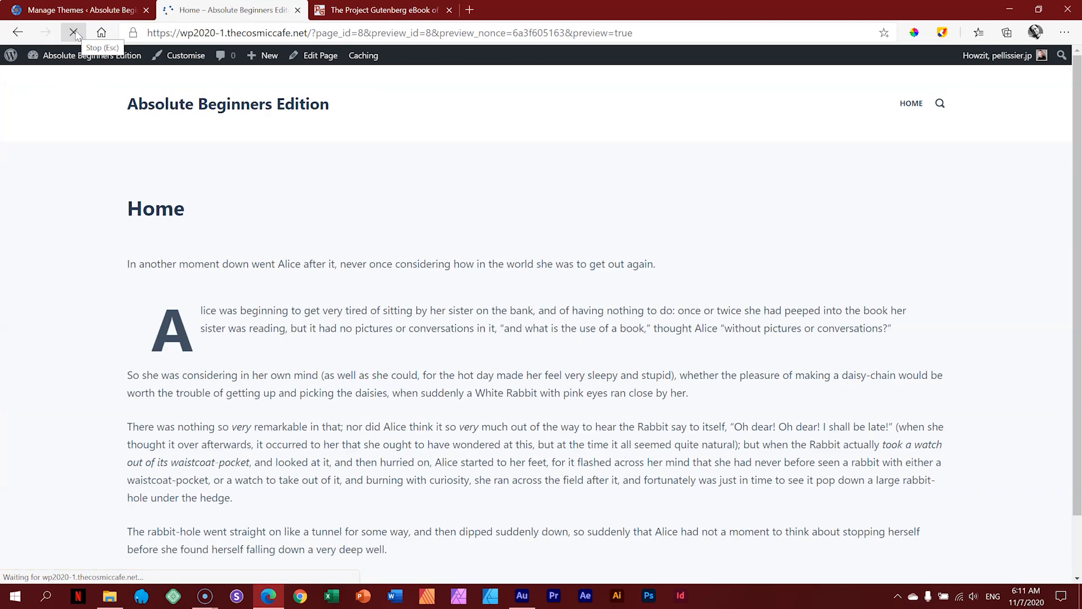
scroll(1080, 186, "down", 2)
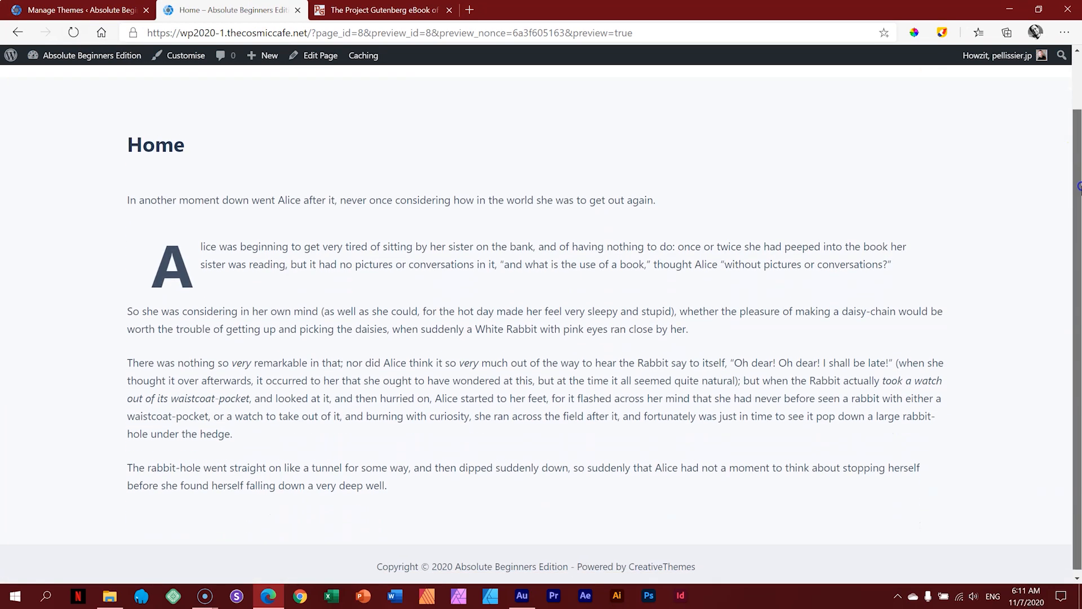
left_click_drag(1080, 186, 1077, 134)
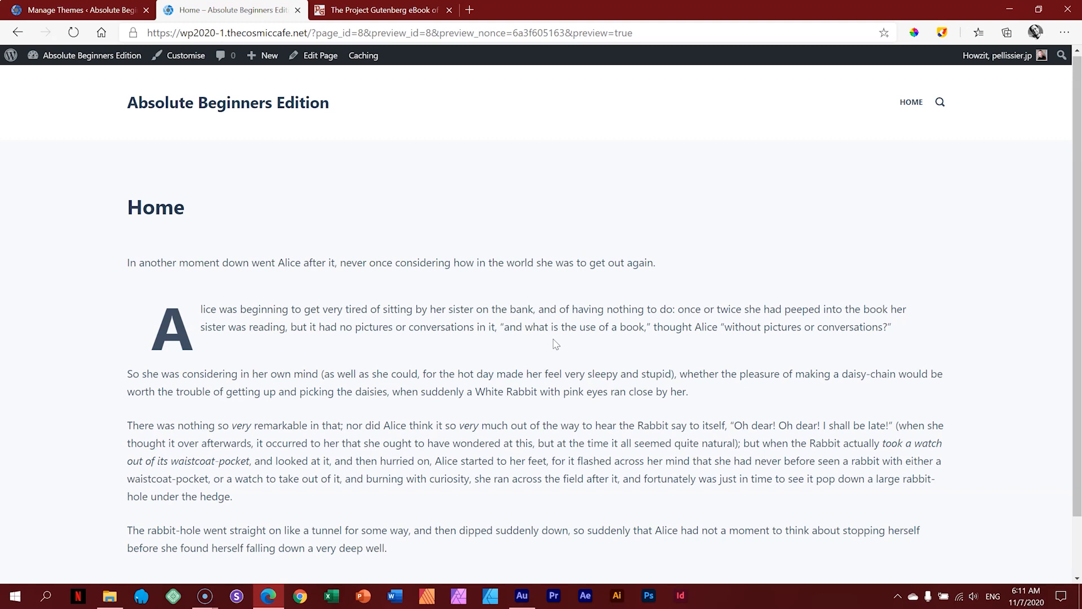
left_click(82, 10)
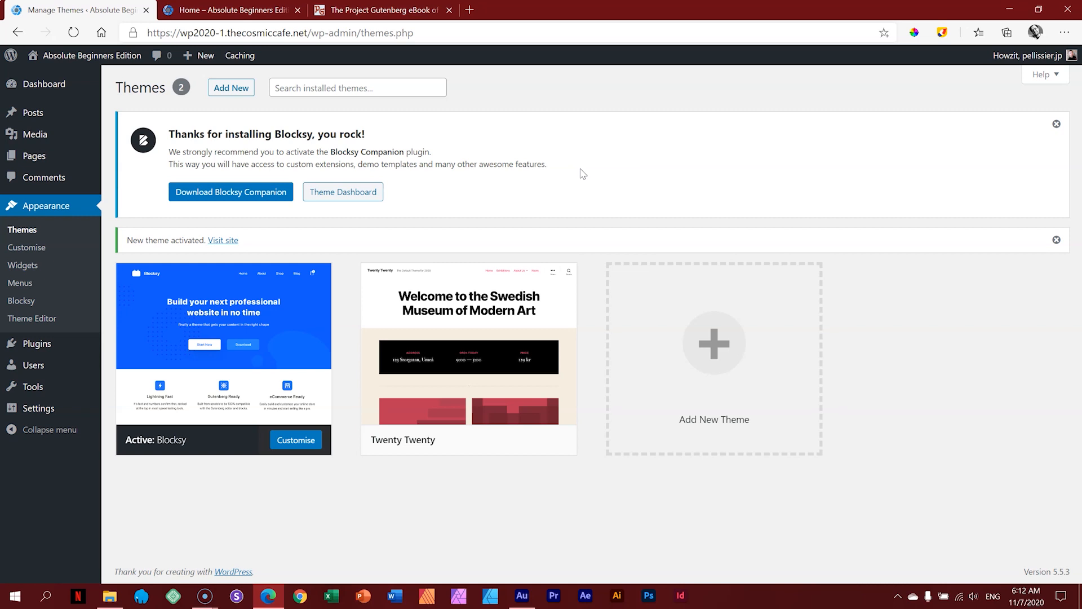
Step: Download the Blocksy Companion zip from the Blocksy site, then return to WordPress
left_click(259, 198)
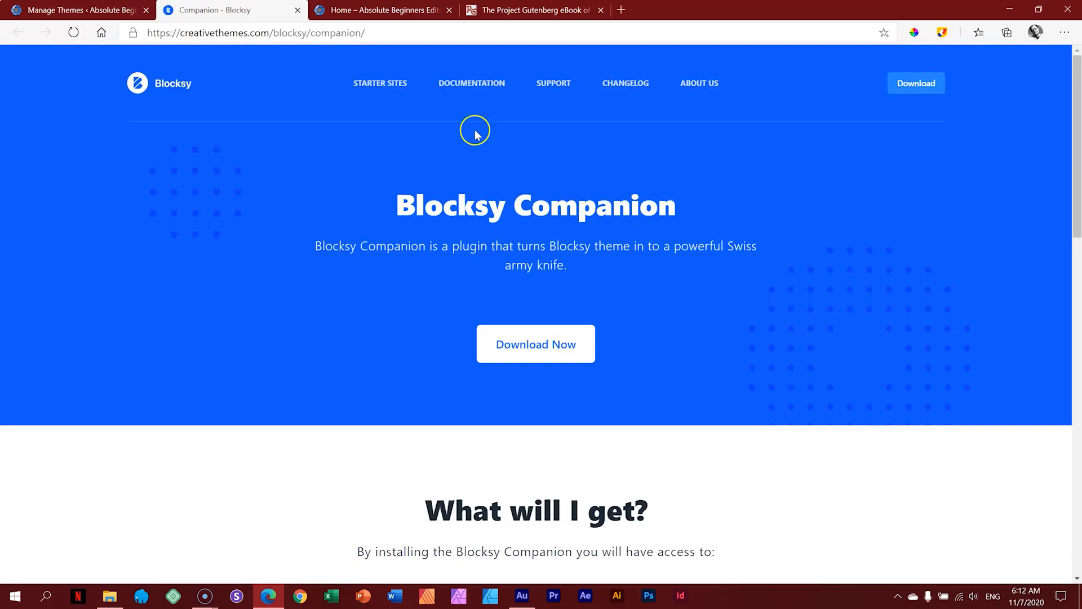
left_click(558, 354)
left_click(556, 342)
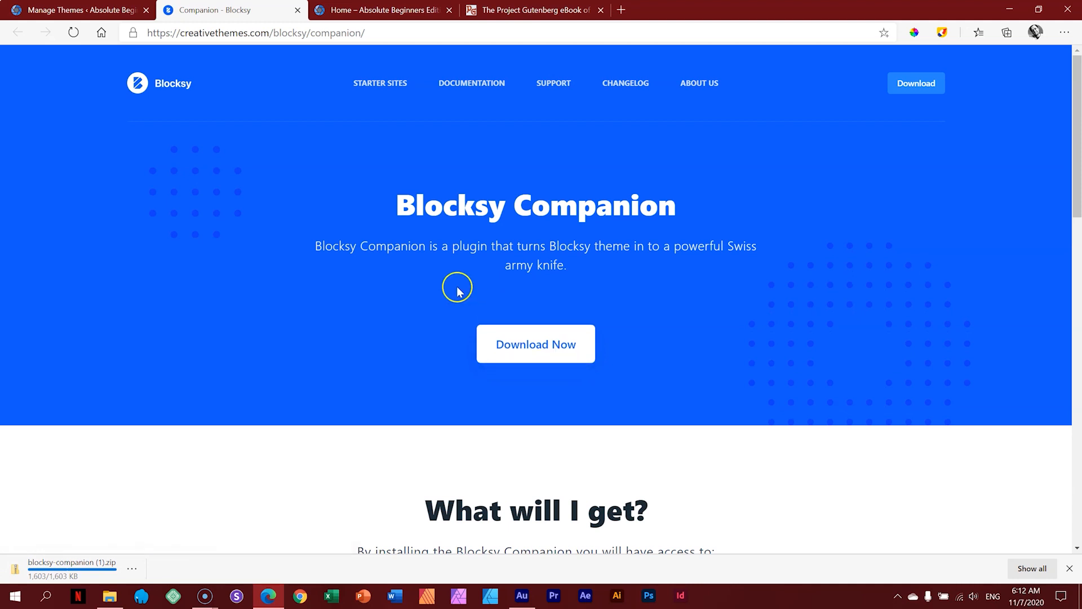
left_click(100, 12)
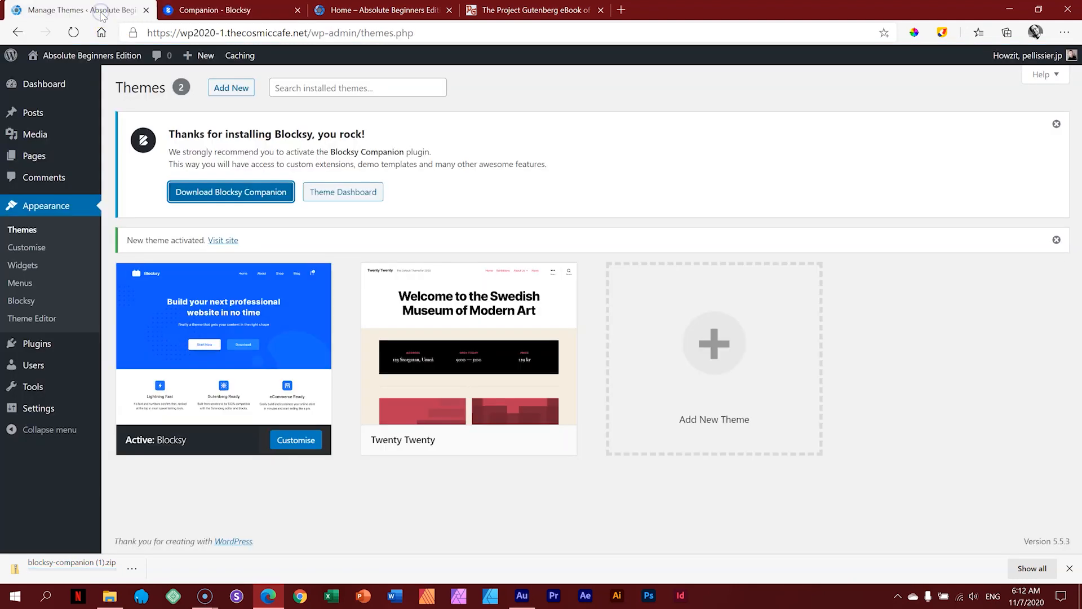
mouse_move(53, 349)
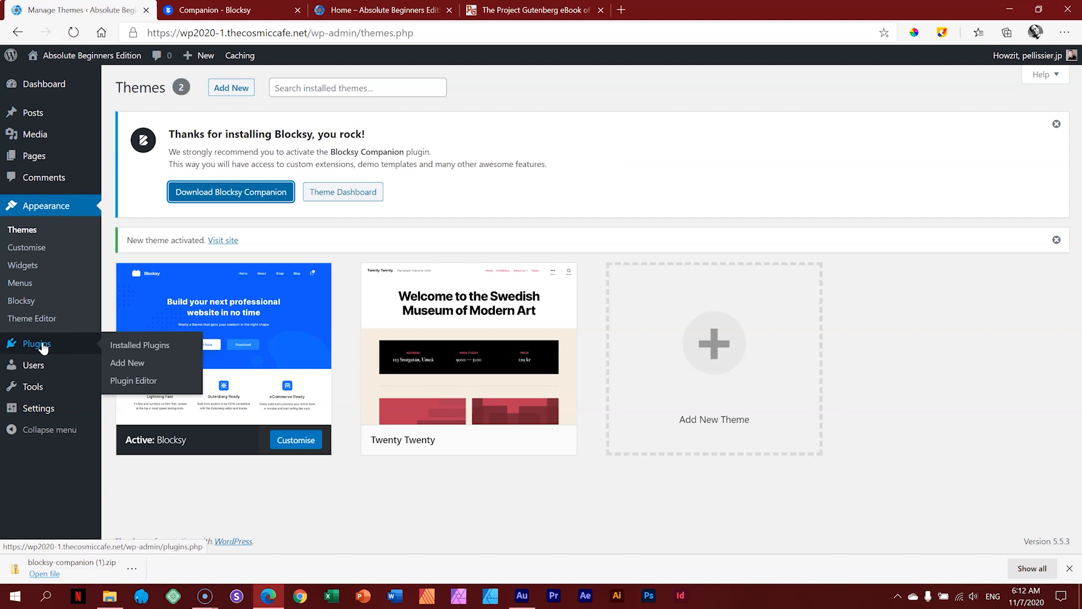
Step: Upload blocksy-companion (1).zip under Plugins > Upload Plugin and install it
left_click(44, 347)
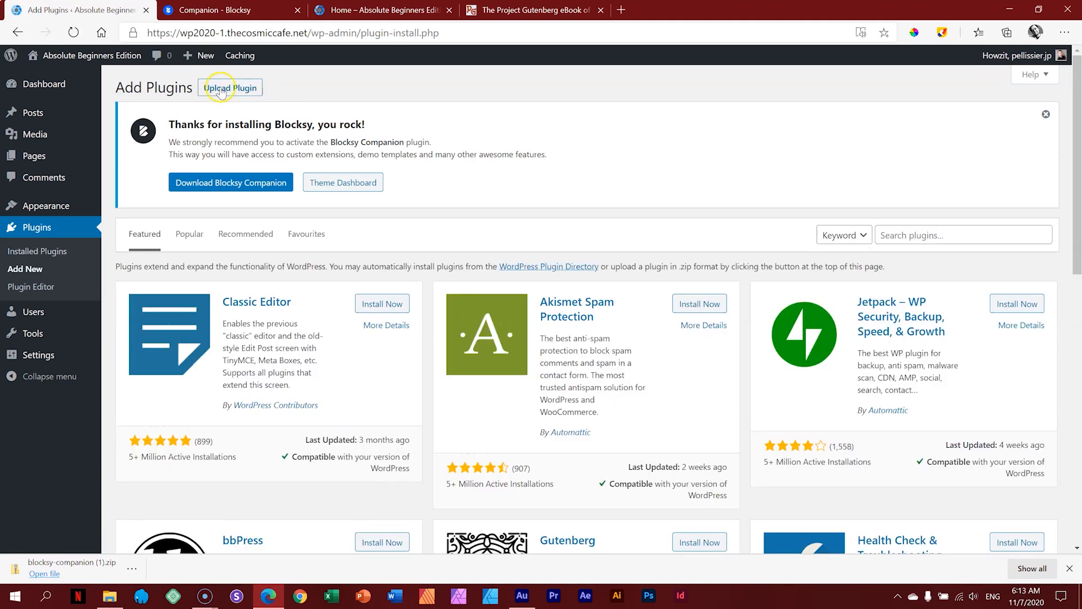
left_click(230, 89)
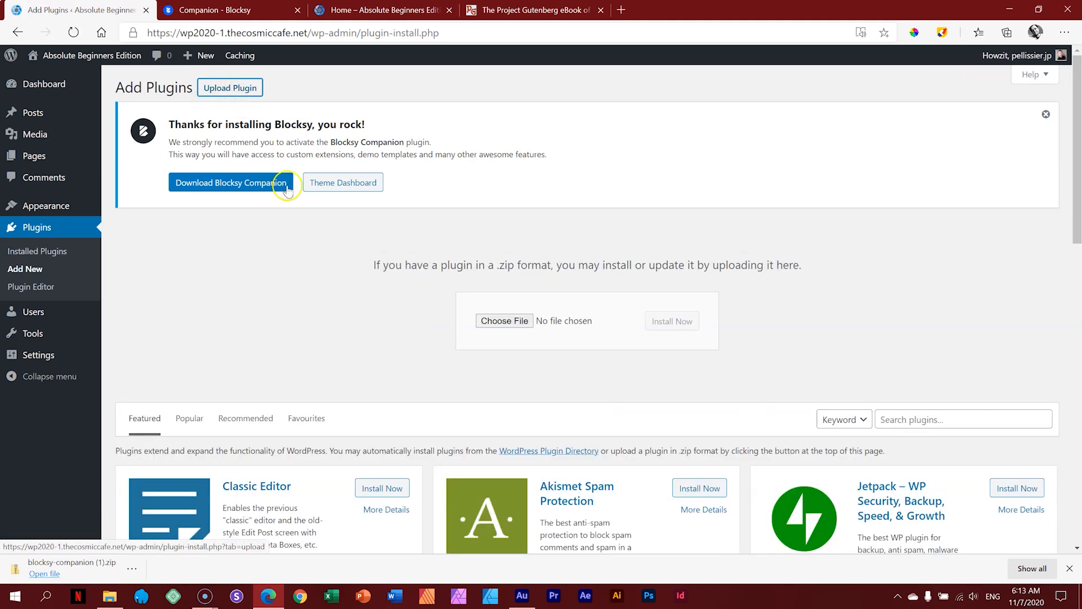
left_click(504, 322)
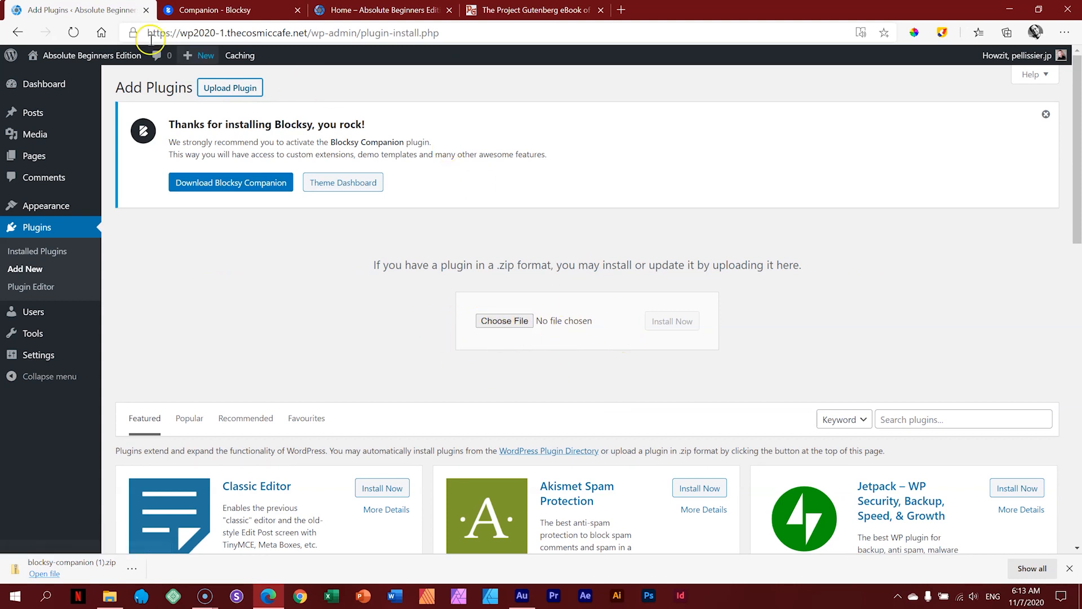
left_click(77, 567)
left_click_drag(81, 562, 516, 320)
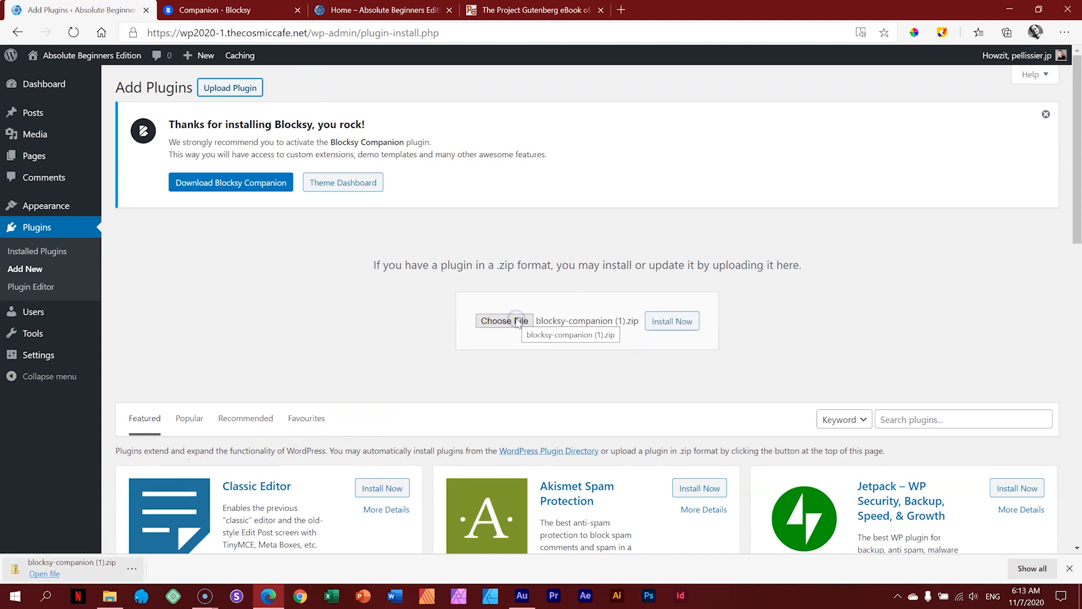
left_click(673, 319)
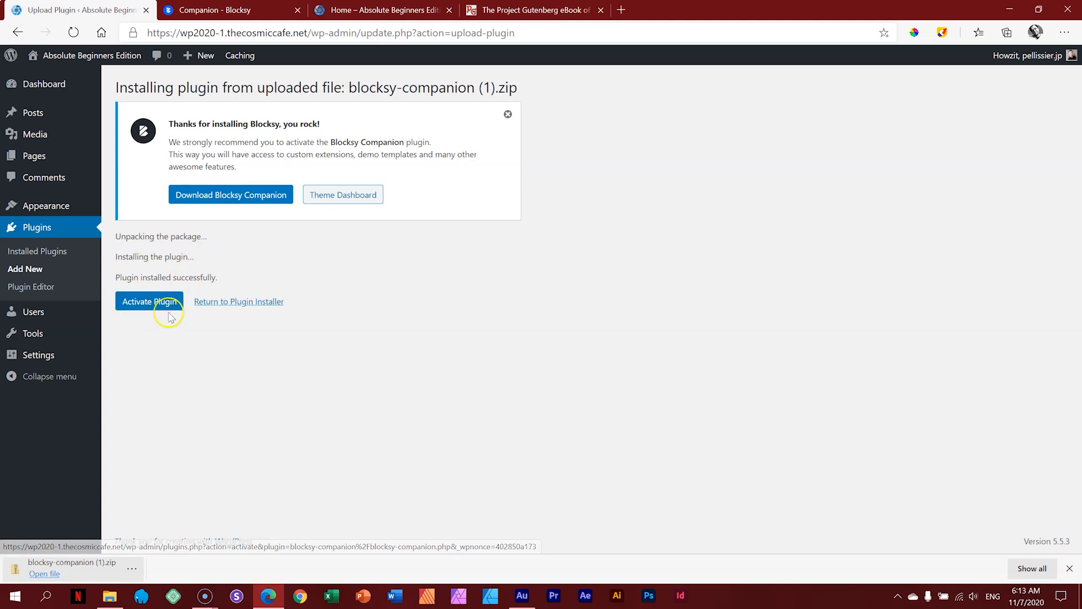
Step: Activate the Blocksy Companion plugin from the installation results page
mouse_move(23, 95)
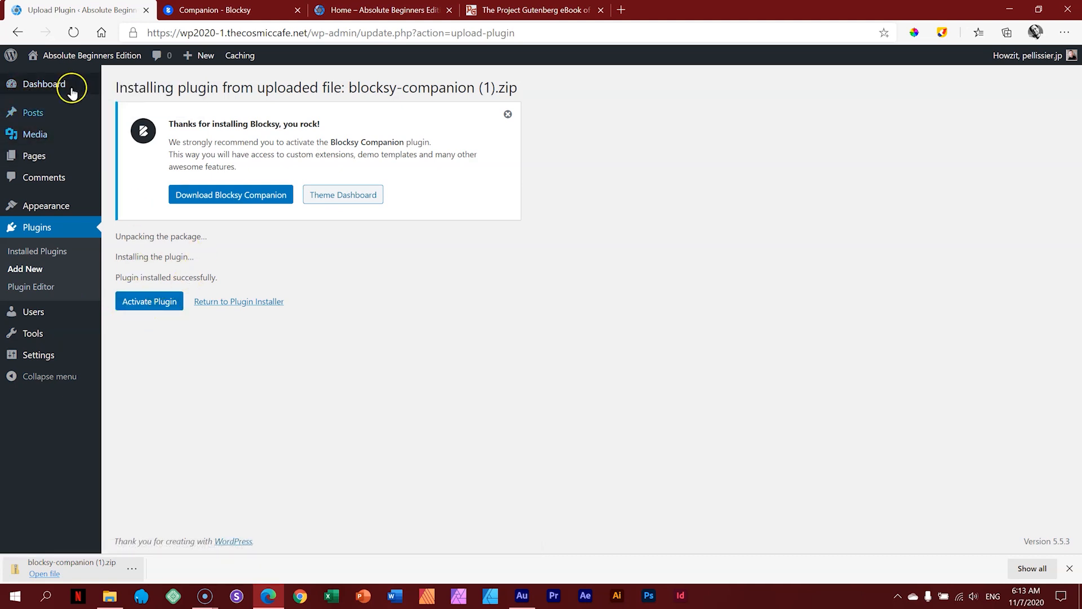
mouse_move(37, 114)
mouse_move(37, 136)
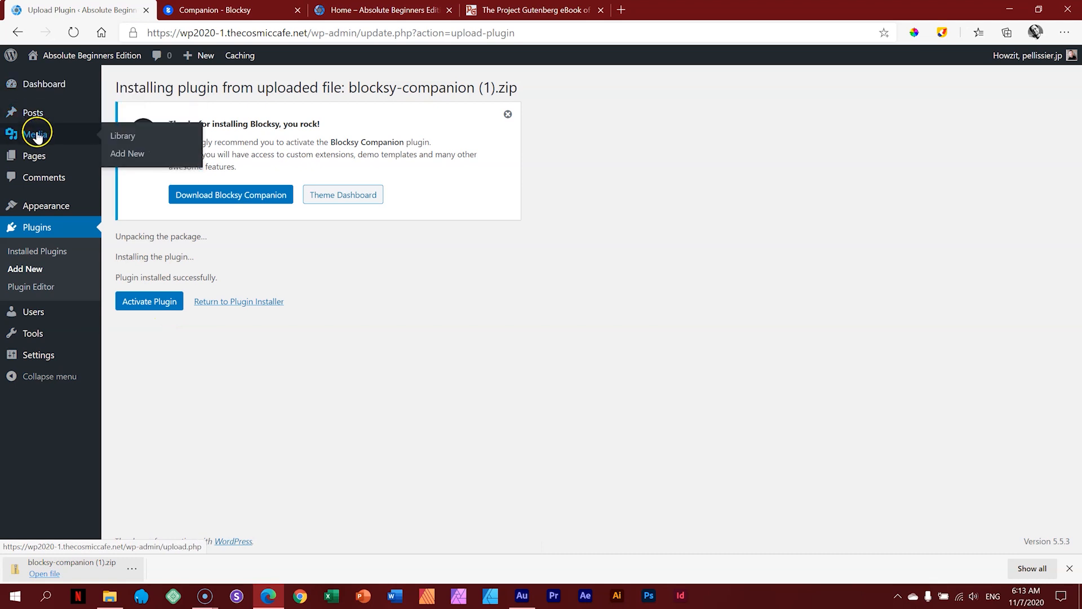
left_click(167, 303)
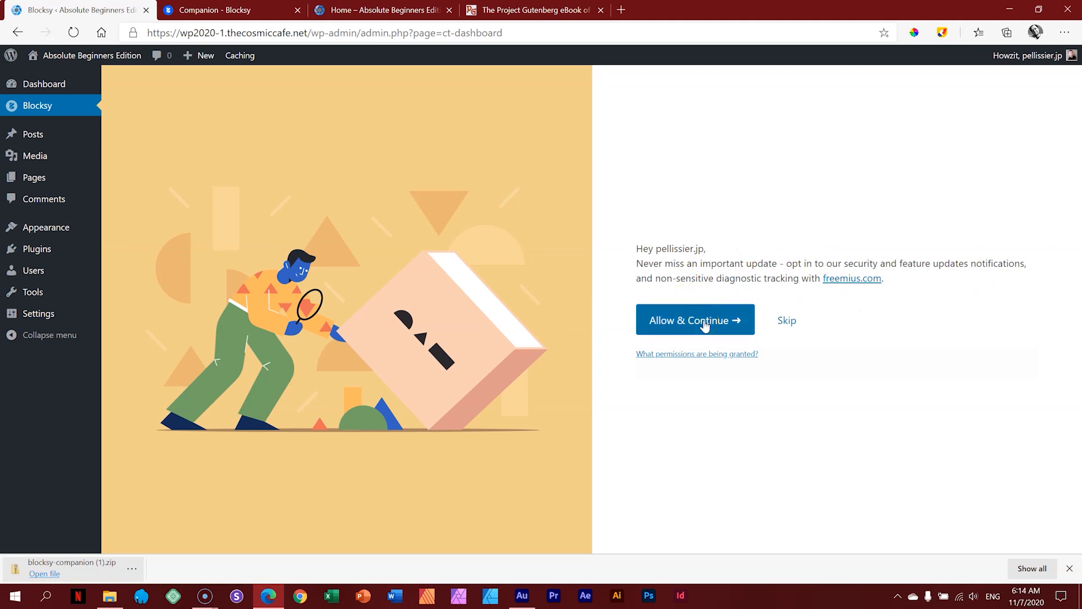
Step: Skip the Blocksy update opt-in, scroll the dashboard, and switch to the Companion web page
left_click(789, 325)
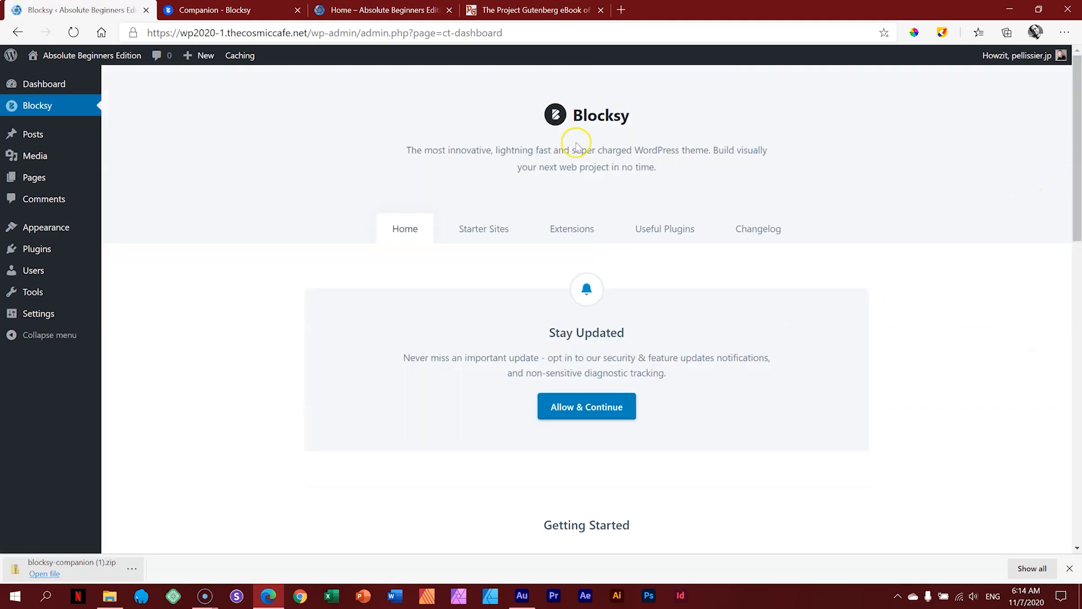
left_click_drag(1069, 222, 1077, 124)
left_click_drag(1075, 150, 1080, 113)
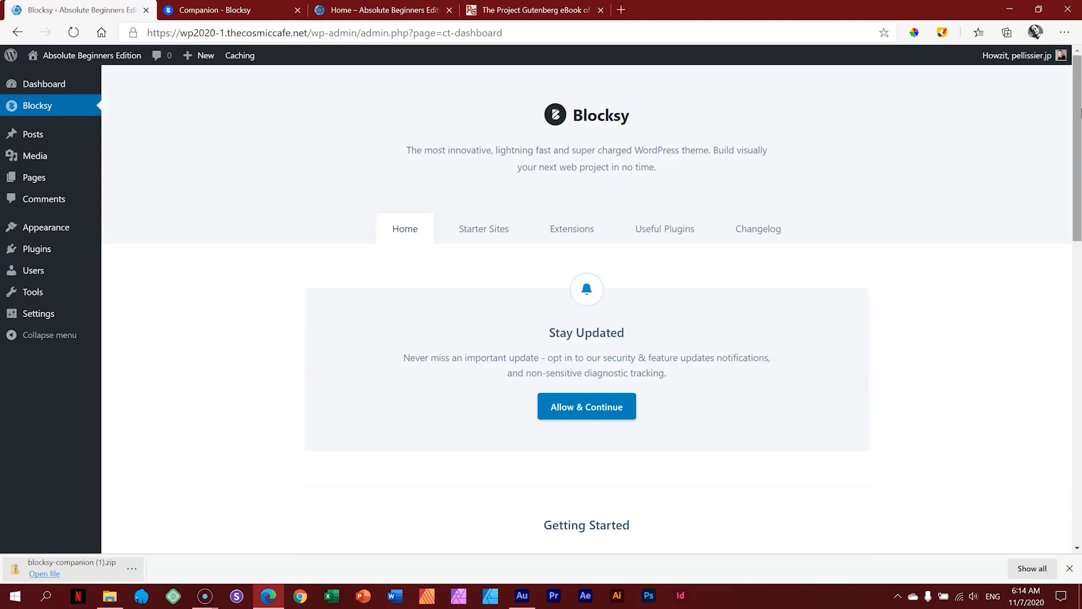
left_click(215, 9)
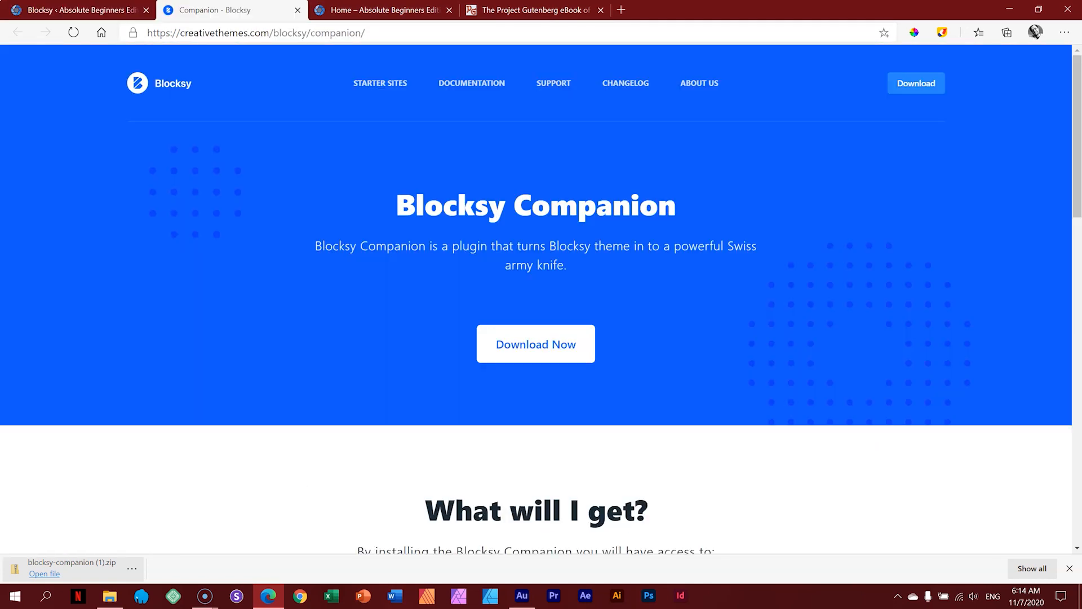
Step: Close the Companion tab, reload the Home page in Blocksy, and go back to the dashboard
left_click(297, 12)
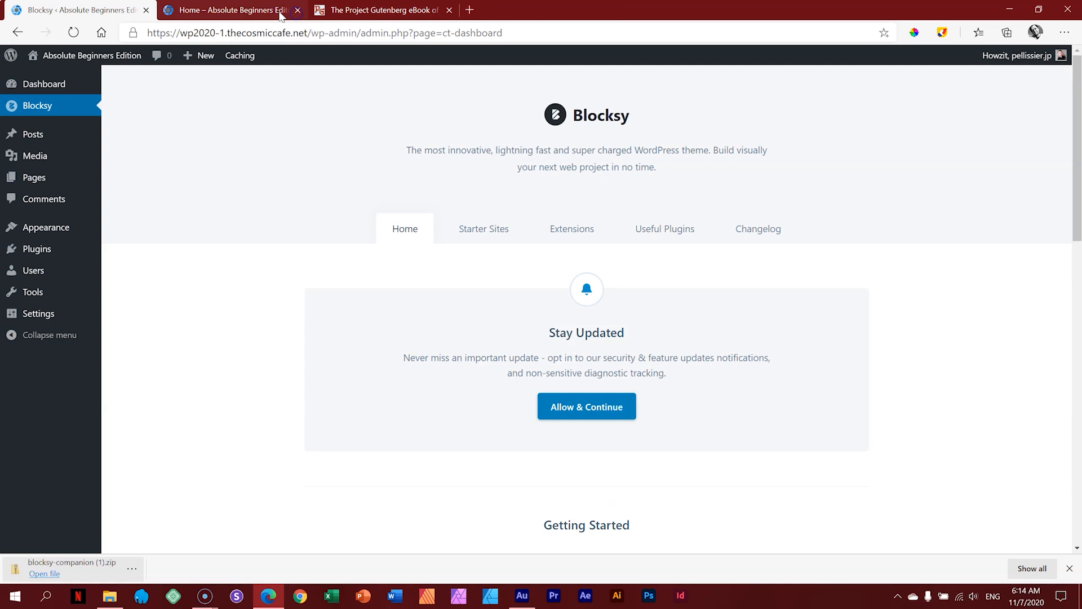
left_click(234, 9)
left_click(74, 32)
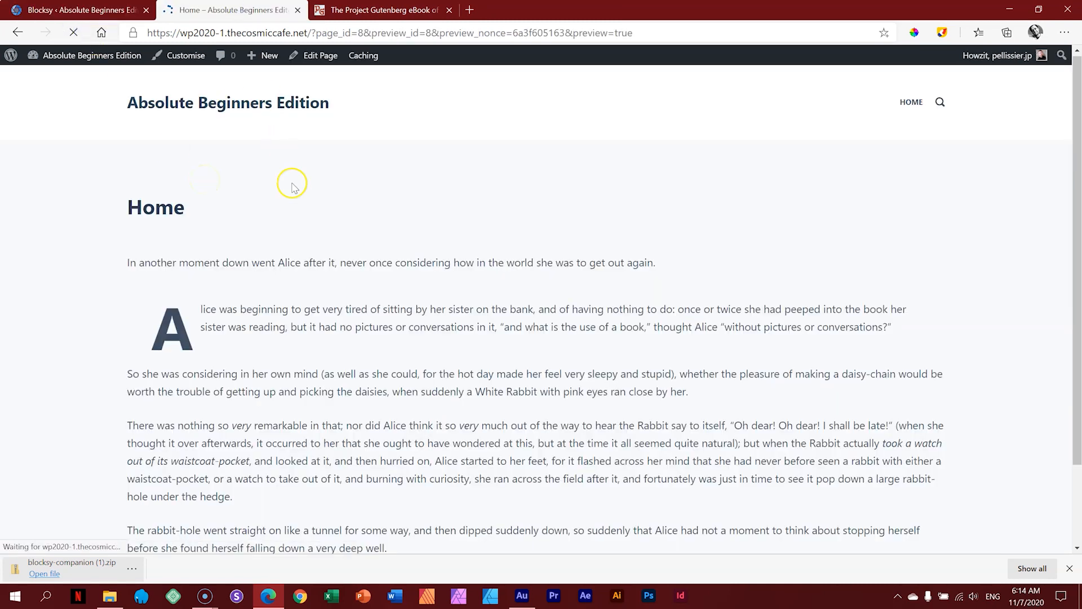
left_click_drag(1076, 216, 1076, 160)
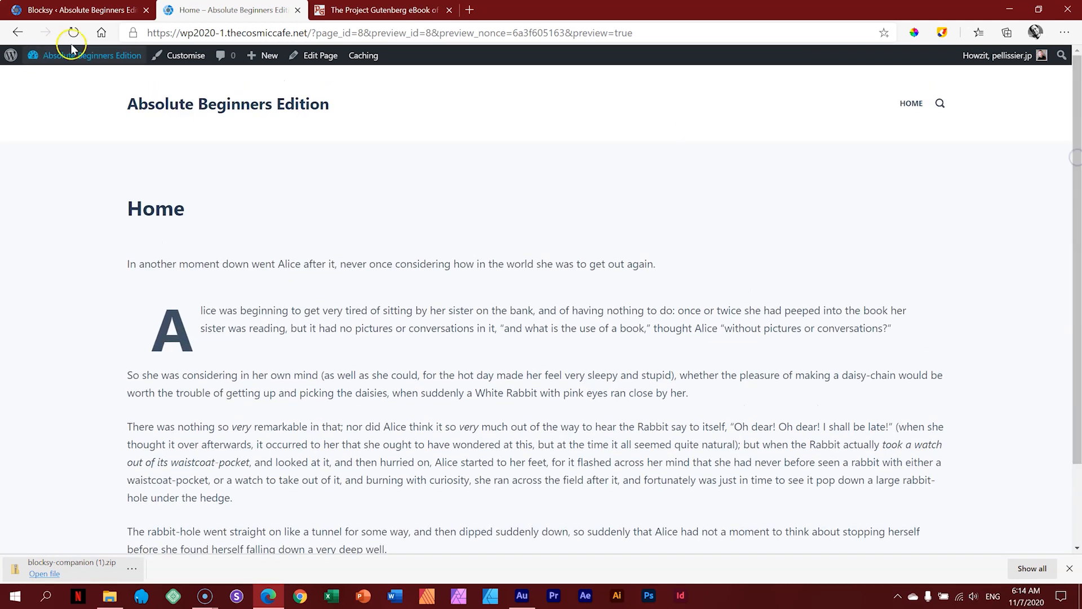
left_click(85, 13)
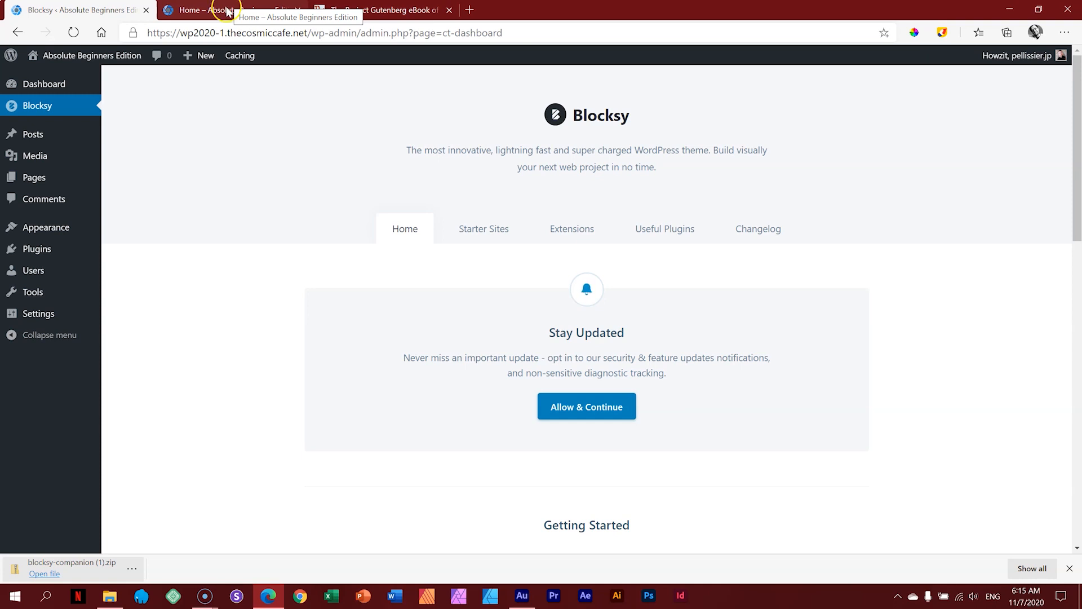
mouse_move(50, 234)
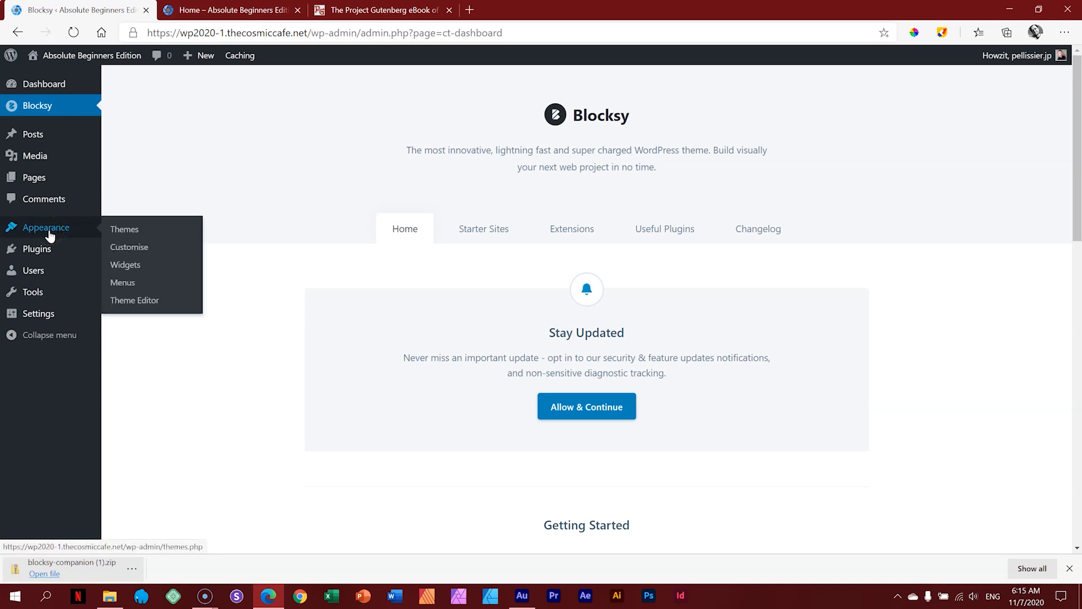
Step: Launch the Blocksy Customizer via Appearance > Customise to see its General Options
left_click(135, 252)
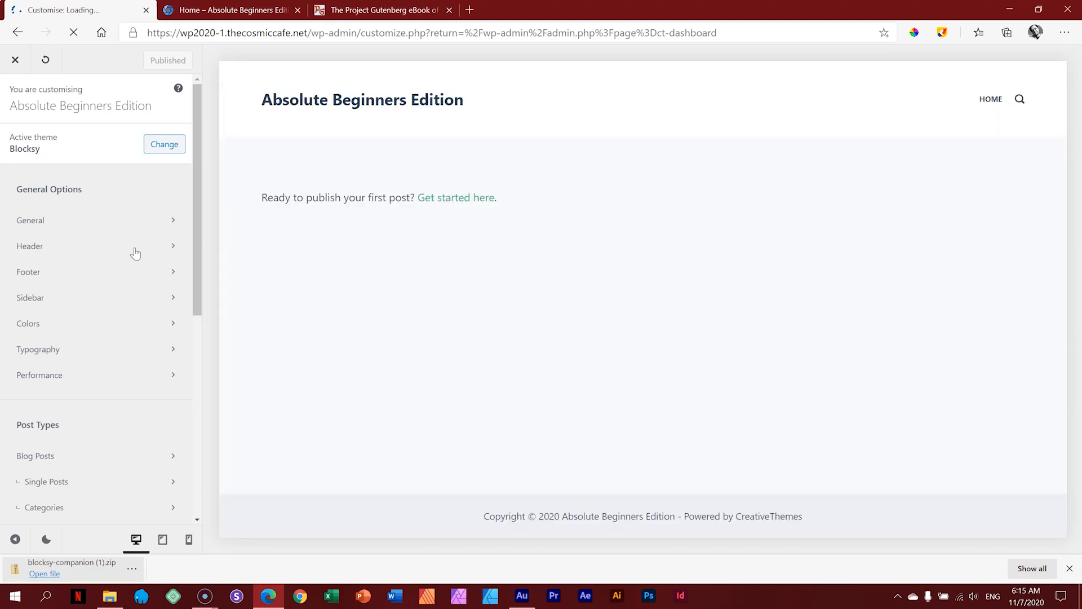
left_click_drag(195, 206, 200, 176)
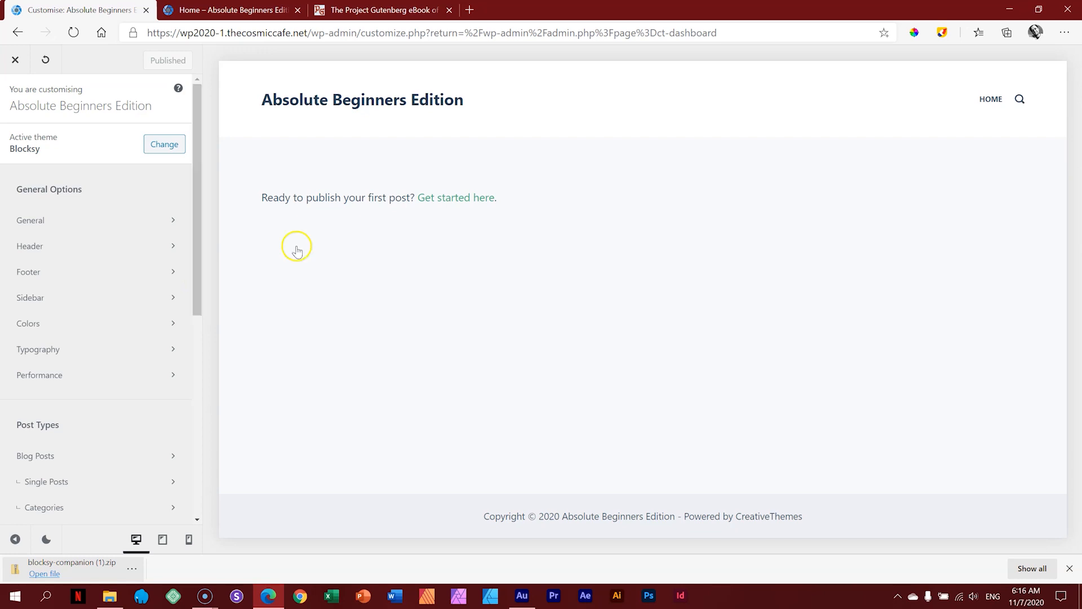
left_click(942, 32)
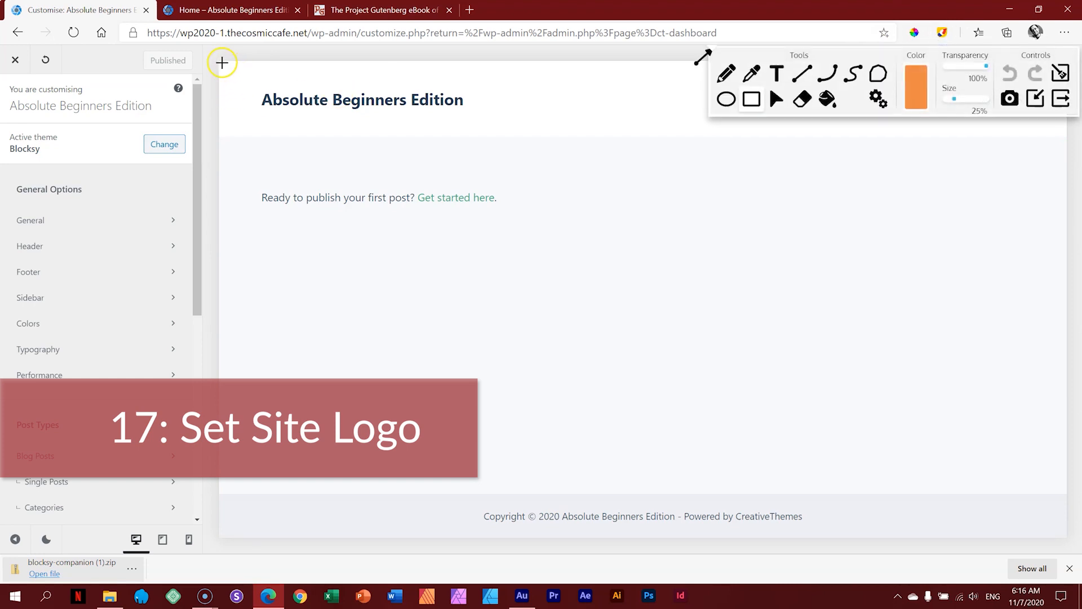
mouse_move(221, 60)
left_mouse_down()
mouse_move(489, 136)
mouse_move(1075, 138)
left_mouse_up()
mouse_move(252, 85)
left_mouse_down()
mouse_move(348, 116)
mouse_move(476, 119)
left_mouse_up()
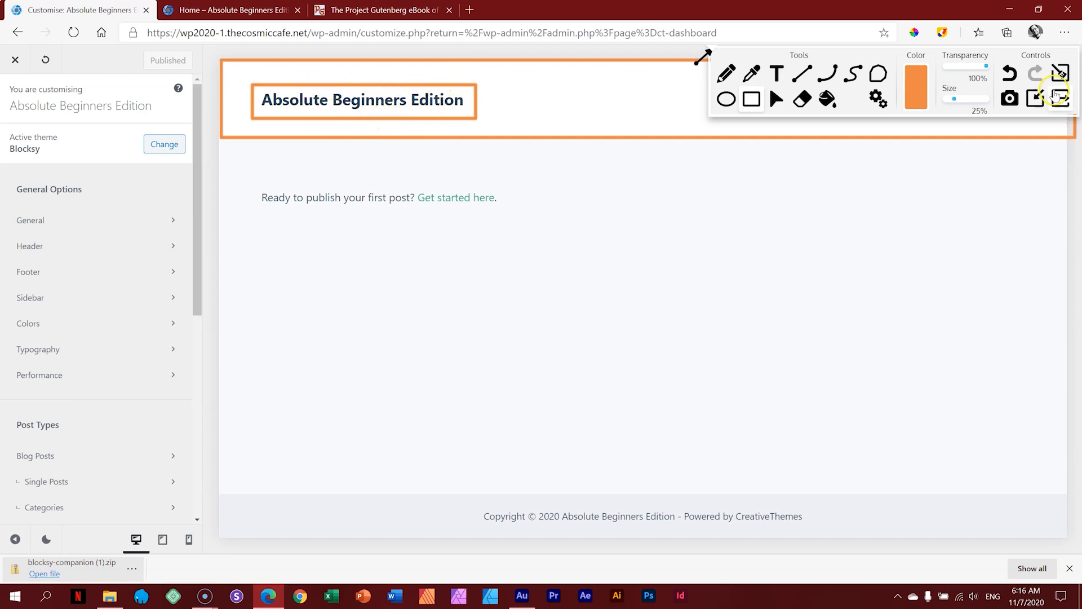
left_click(1061, 73)
left_click(1061, 98)
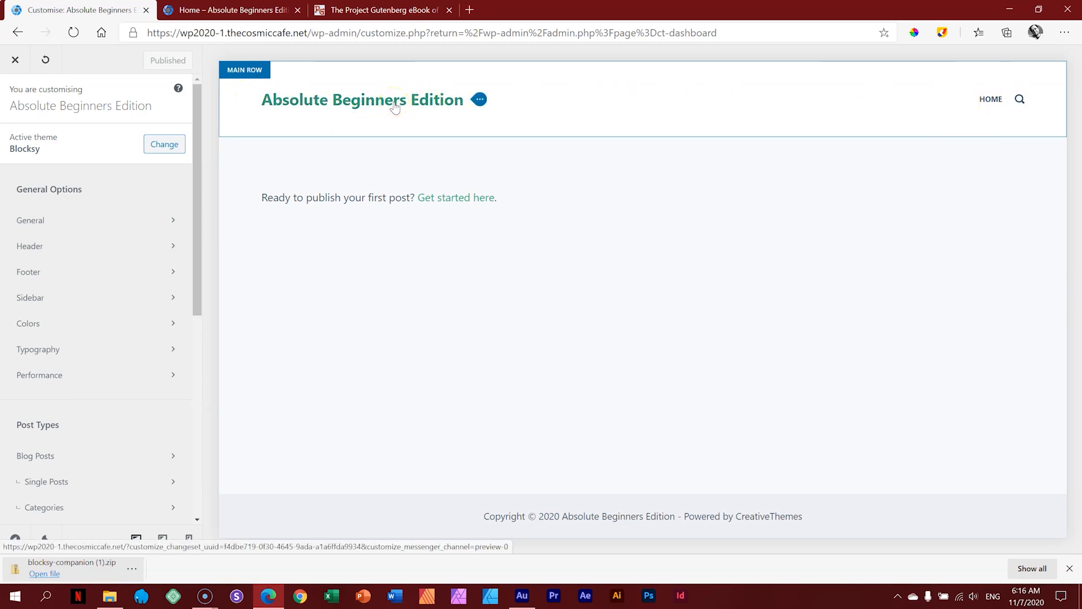
Step: Open the header's main row builder and its logo settings to pick a logo image
left_click(260, 71)
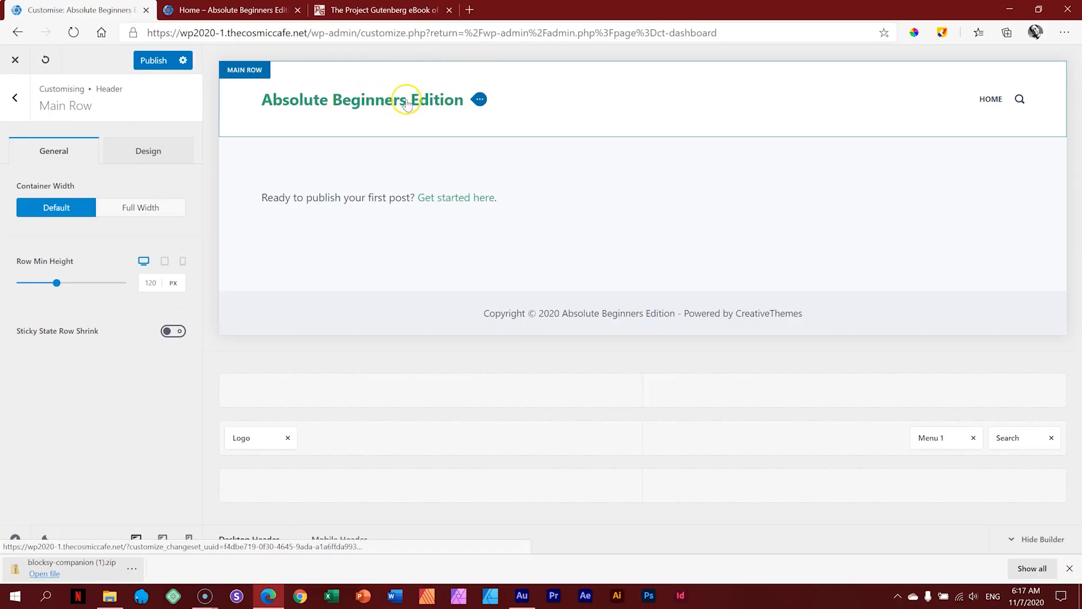
left_click(481, 101)
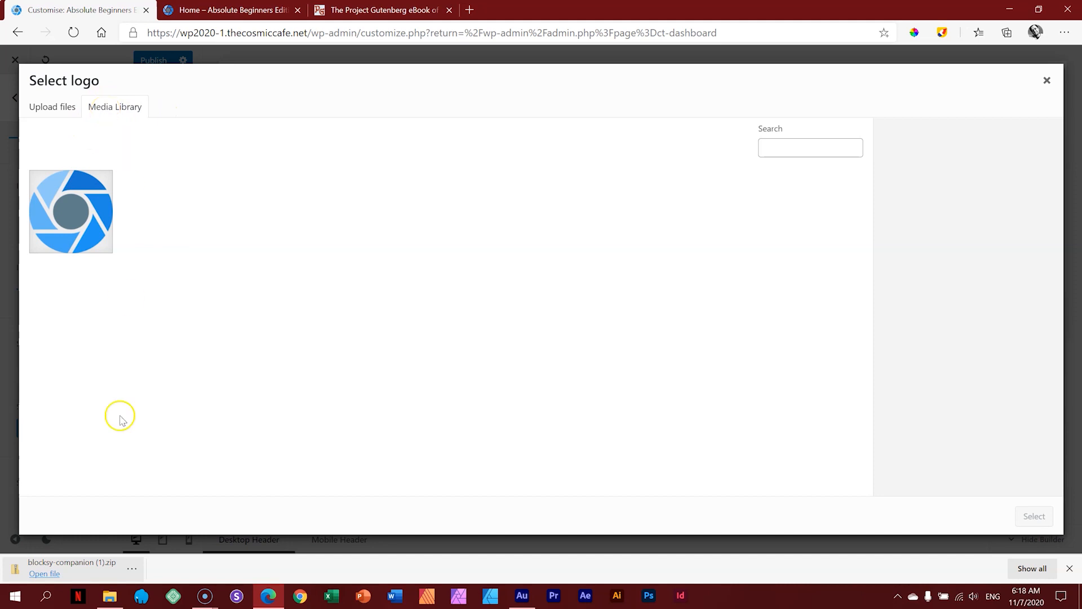
Step: Upload the studio logo PNG from the images folder and set it as the Blocksy header logo
left_click(110, 595)
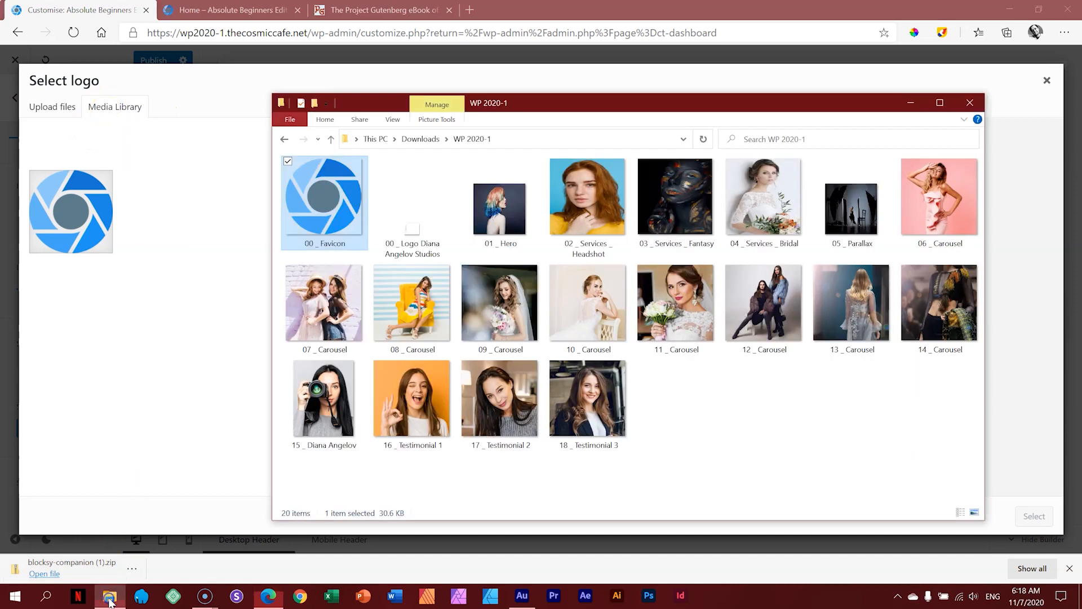
left_click(414, 231)
left_click_drag(416, 231, 194, 226)
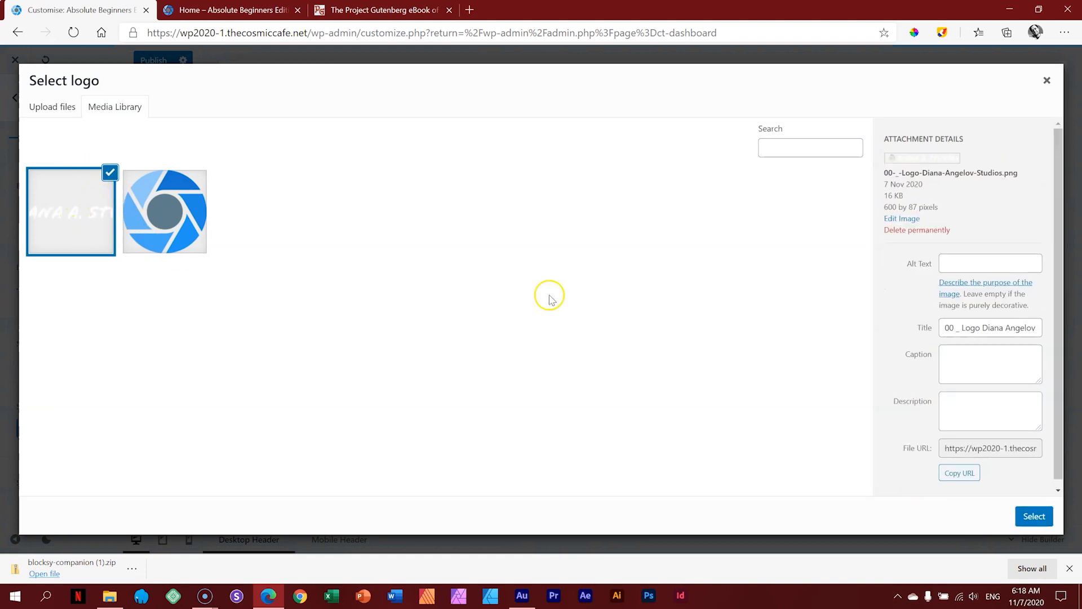
left_click(1033, 516)
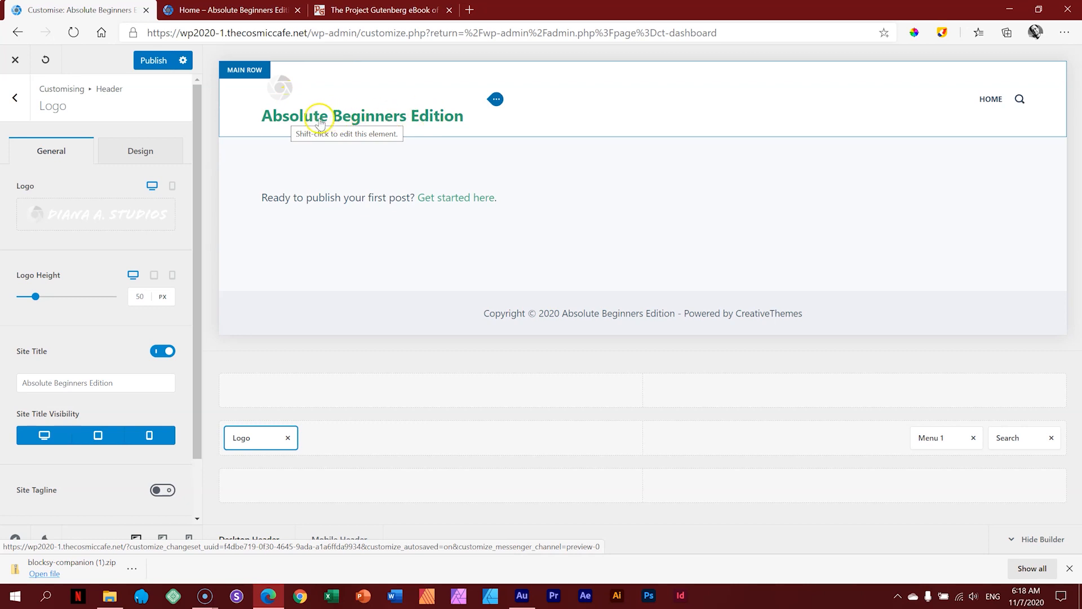
Step: Turn off the site title and remove Menu 1 and Search from the header's main row
left_click(163, 352)
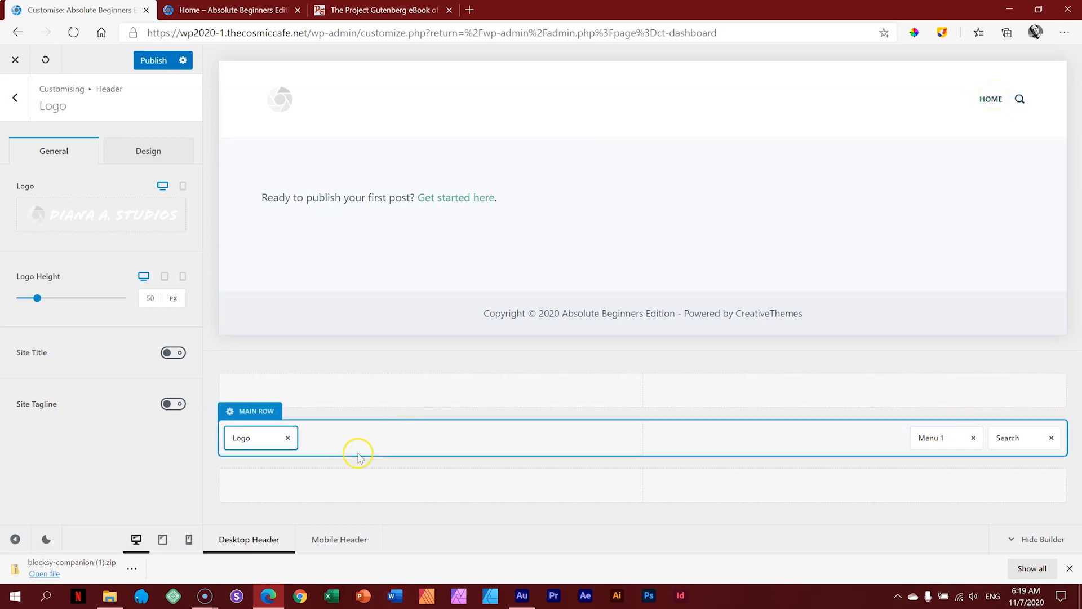
left_click(973, 438)
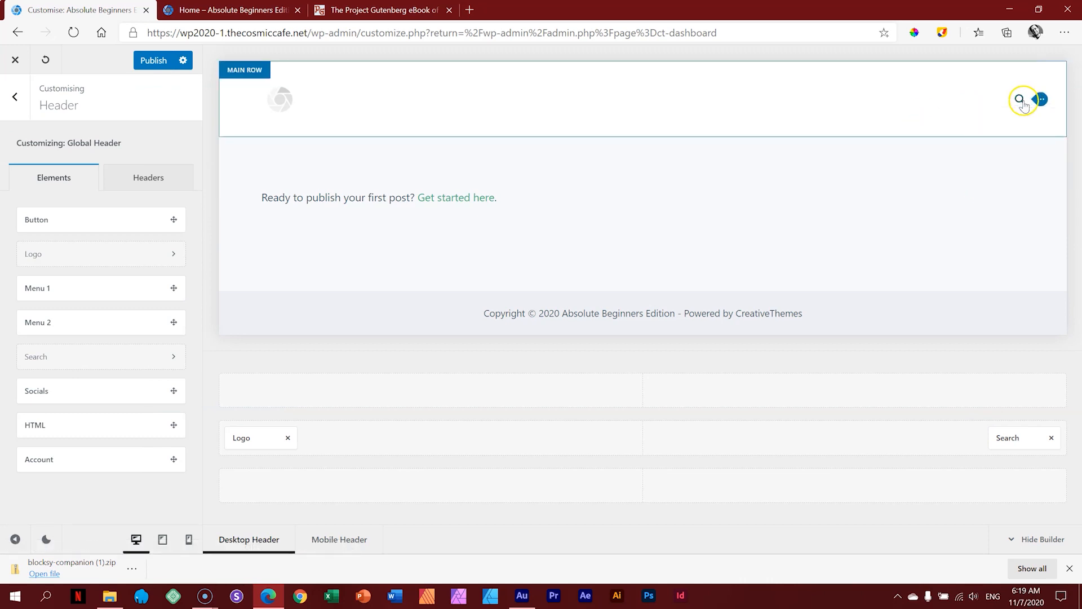
left_click(1052, 438)
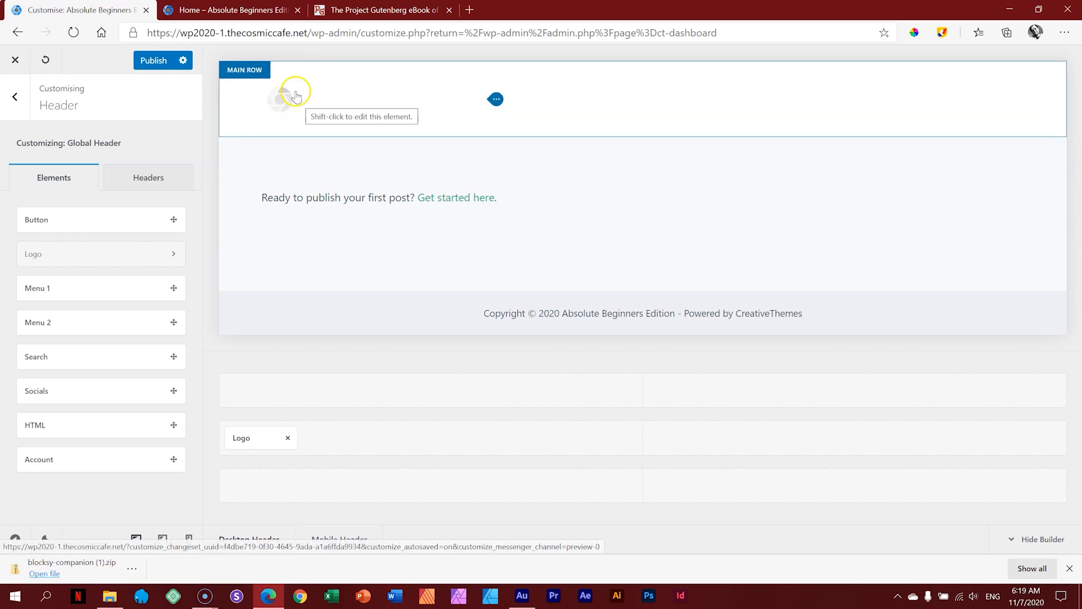
Step: Publish the header changes, reload the Home page tab to check them, then close the Customizer
left_click(151, 59)
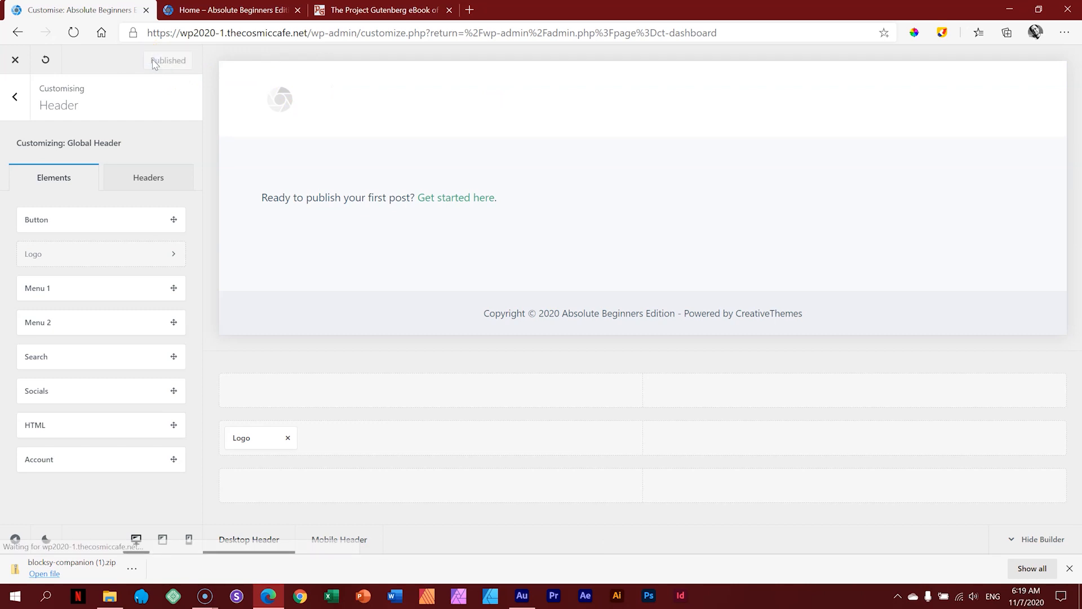
left_click(228, 9)
left_click(73, 34)
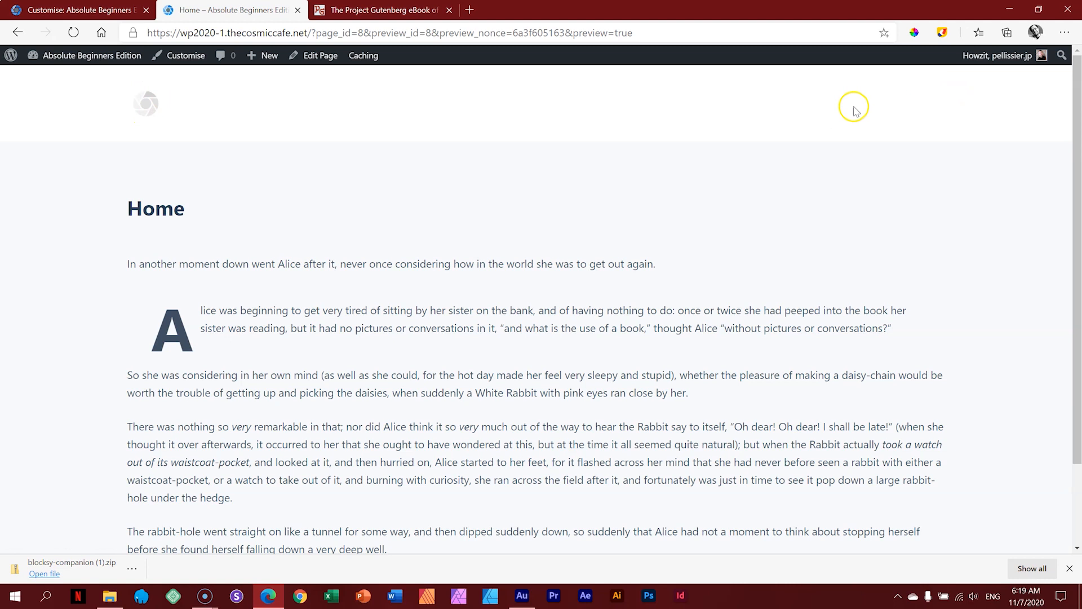
left_click(127, 10)
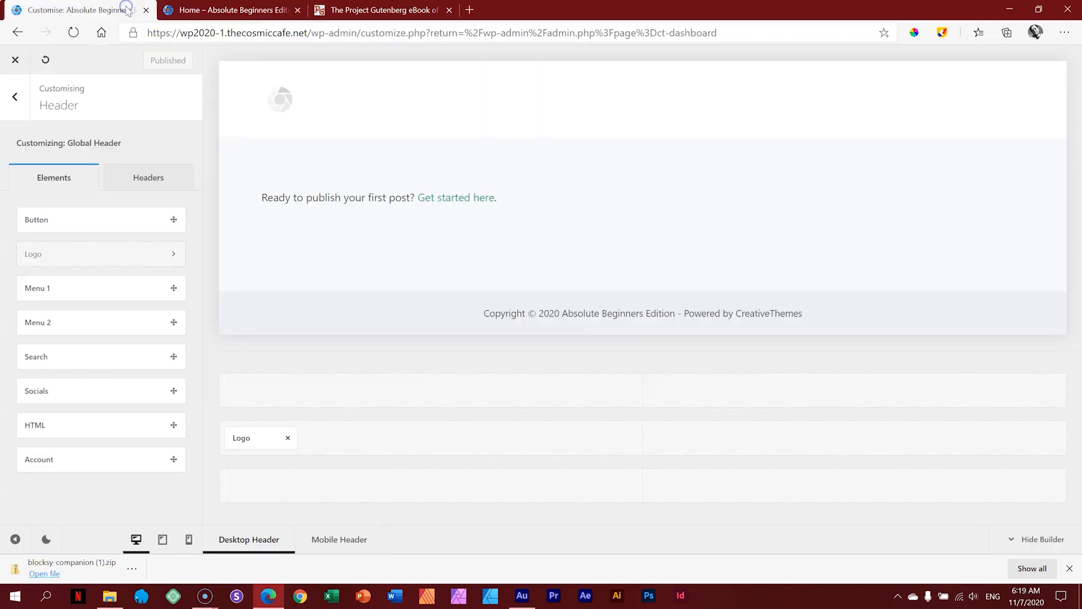
left_click(15, 61)
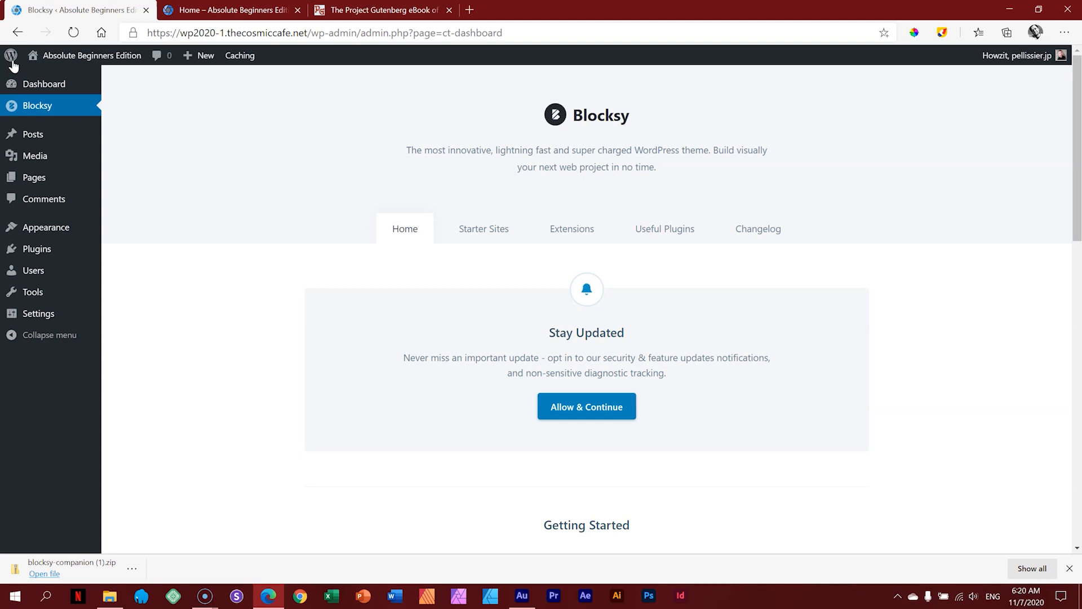
Step: Show the Media Library with the logo and favicon images and minimize the image folder window
mouse_move(39, 162)
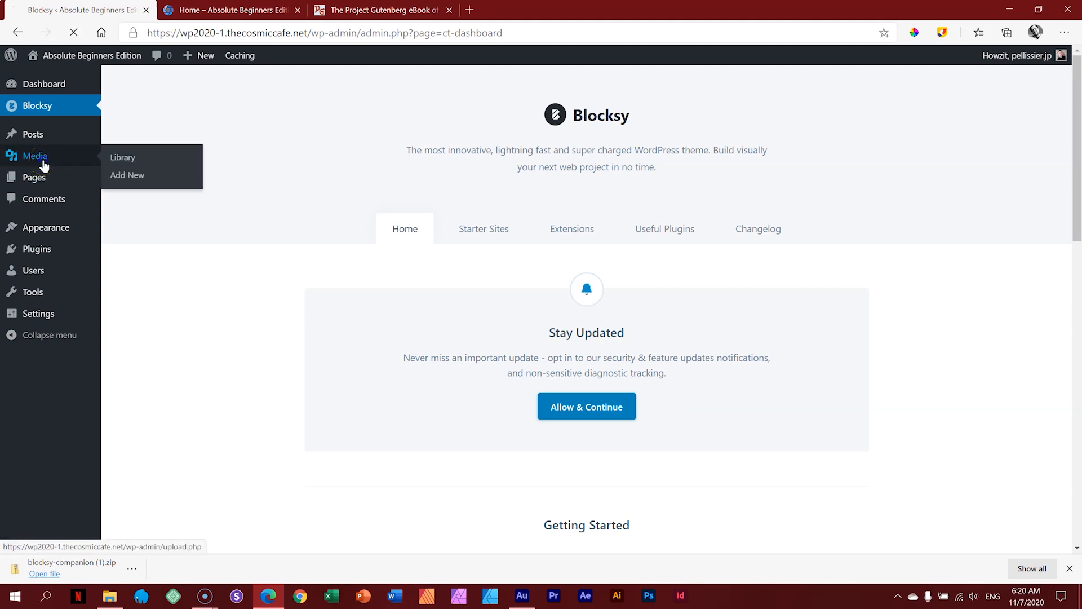
left_click(44, 164)
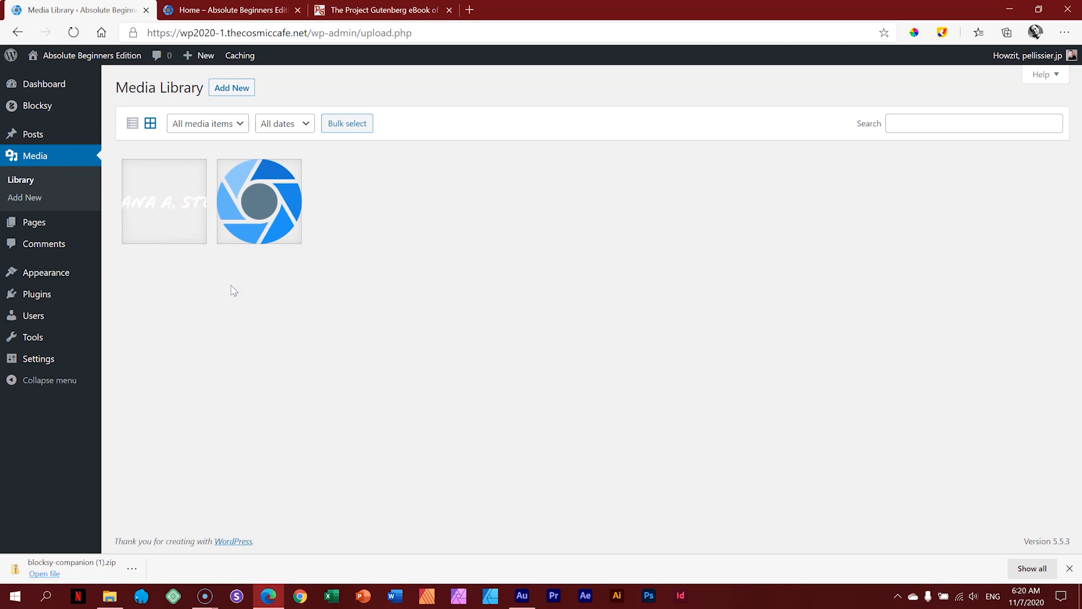
left_click(109, 595)
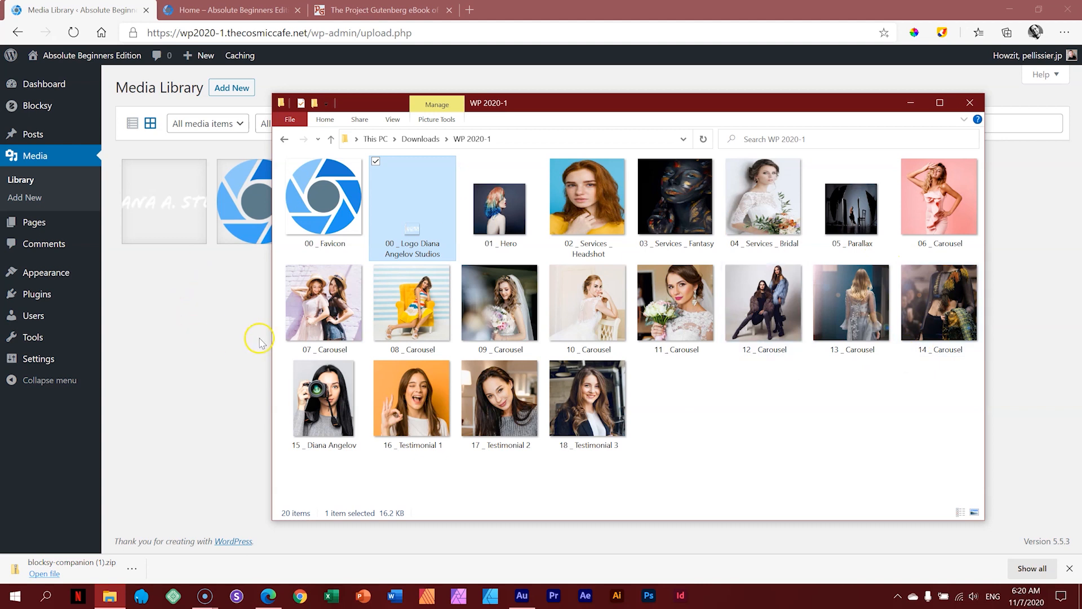
left_click(909, 103)
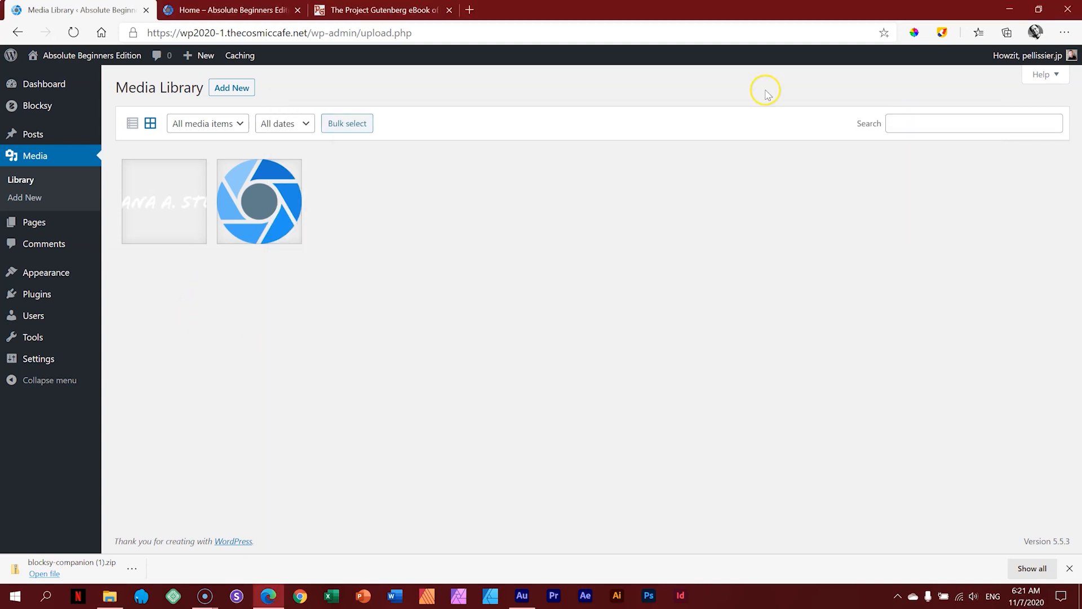
Step: Close the Media Library and Project Gutenberg book tabs, leaving the Home page tab open
left_click(145, 11)
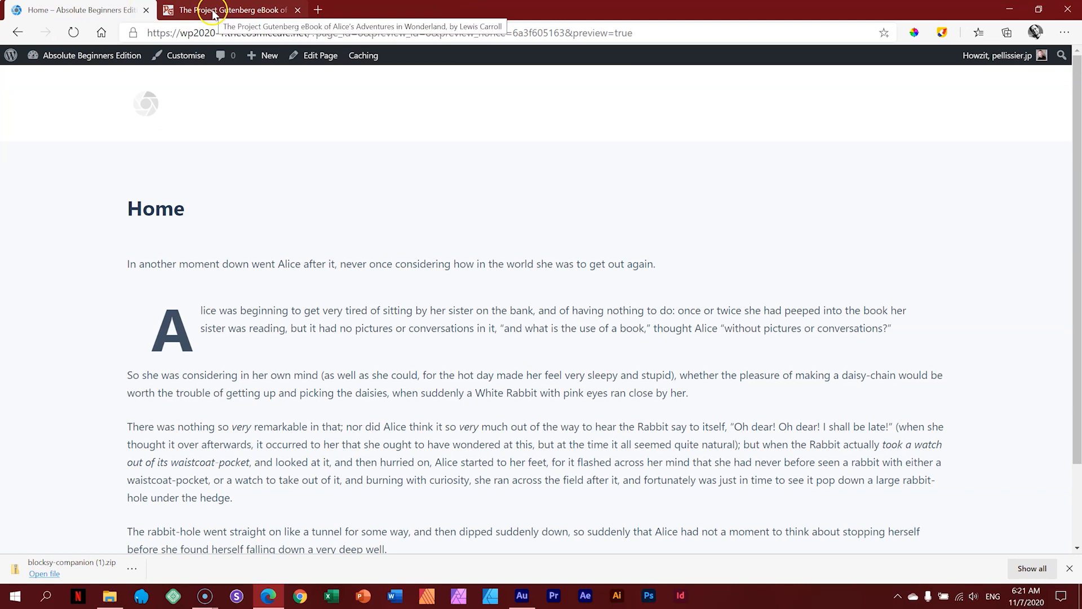
left_click(213, 11)
left_click(300, 10)
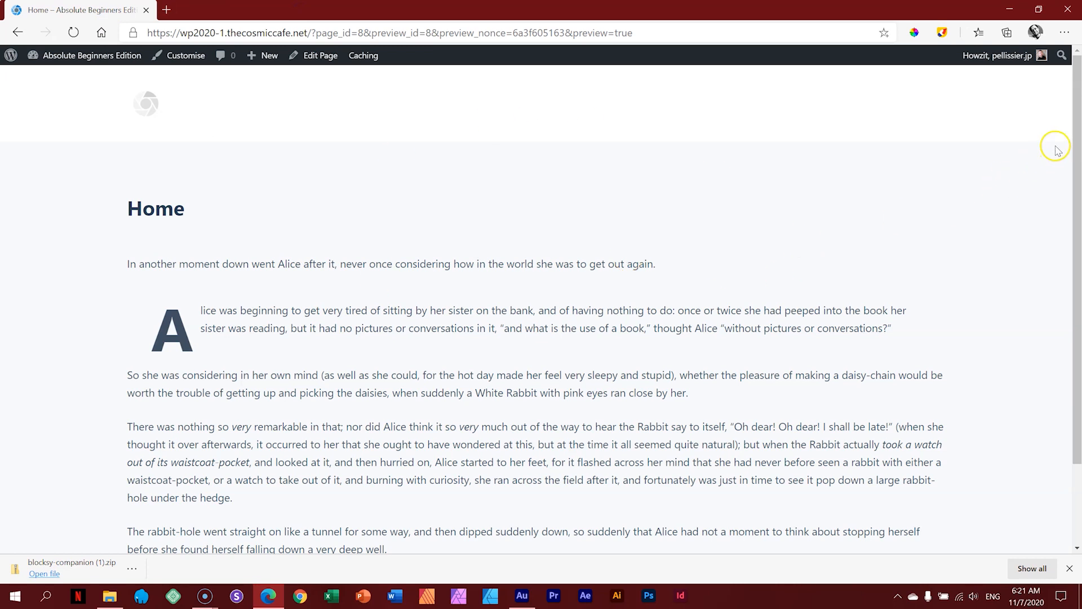
mouse_move(79, 55)
Step: Open the Home page via Edit Page, dismiss the downloads bar, and scroll through its content
left_click(315, 64)
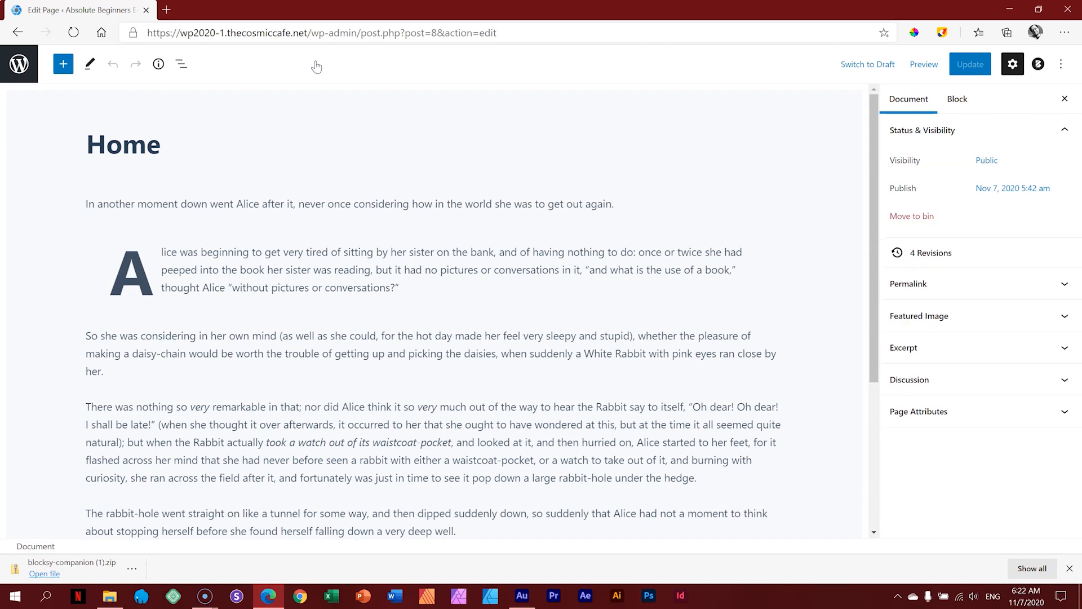
left_click(1070, 569)
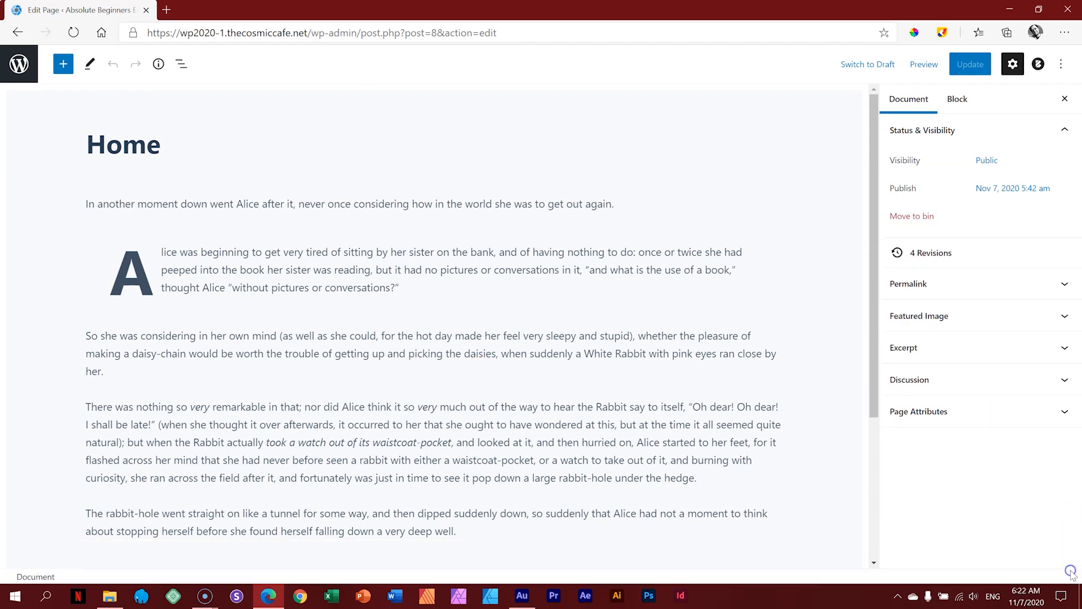
left_click_drag(874, 207, 874, 164)
Step: Preview the Home page in a new tab, then return to the editor tab
left_click(924, 66)
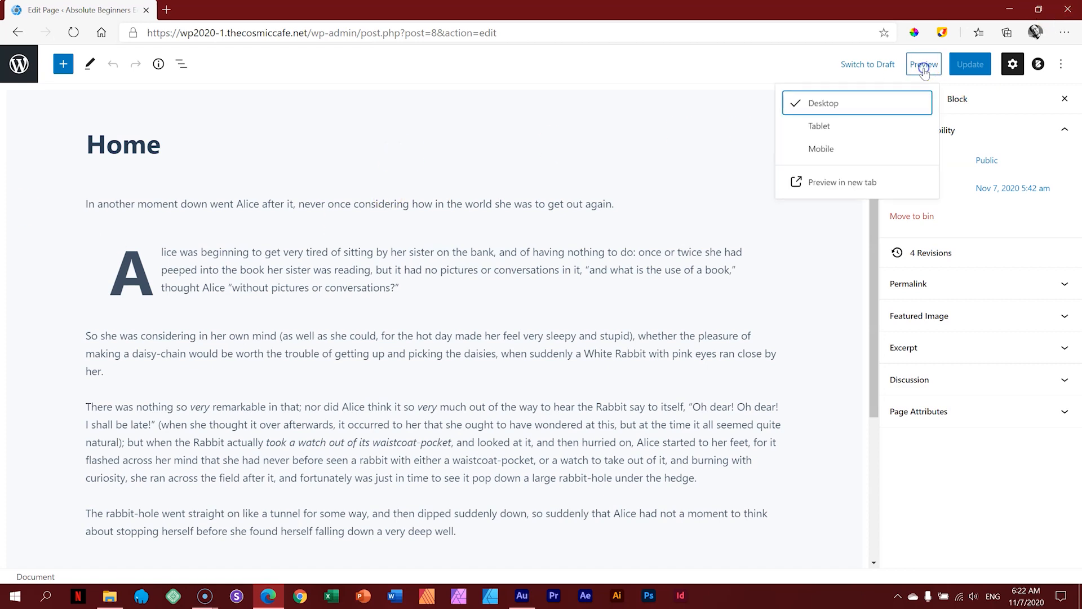
left_click(849, 186)
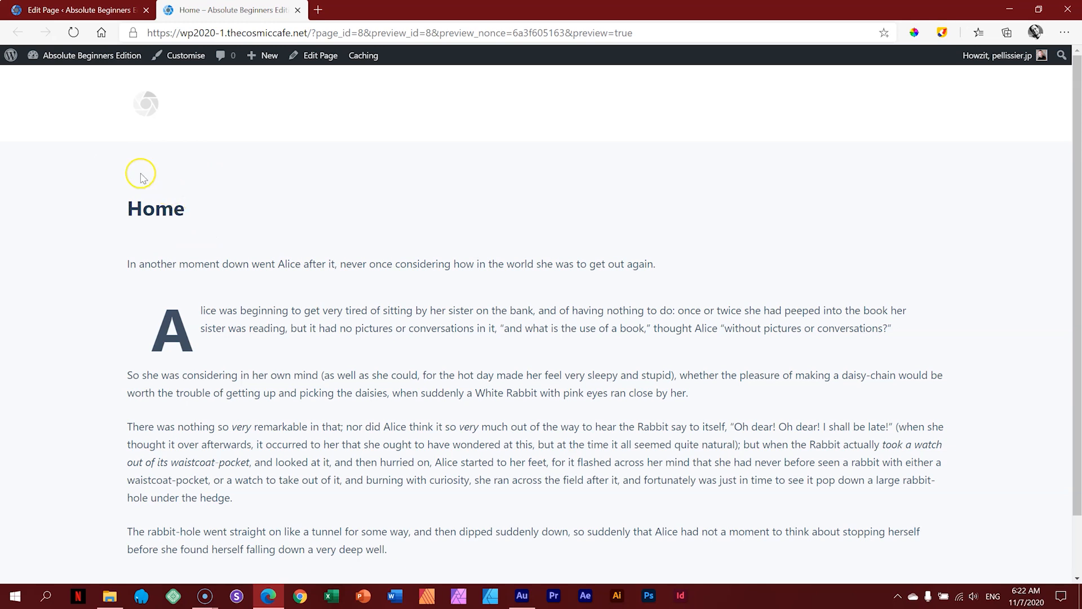
left_click(115, 11)
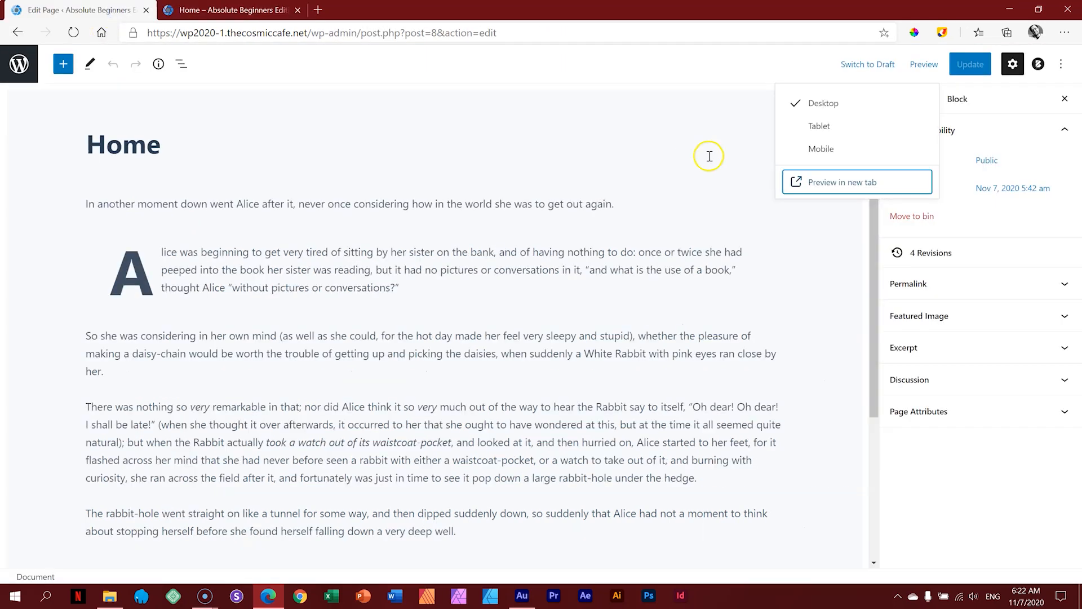
Step: Set the Blocksy Page Title option to Disabled for the Home page and update it
left_click(828, 257)
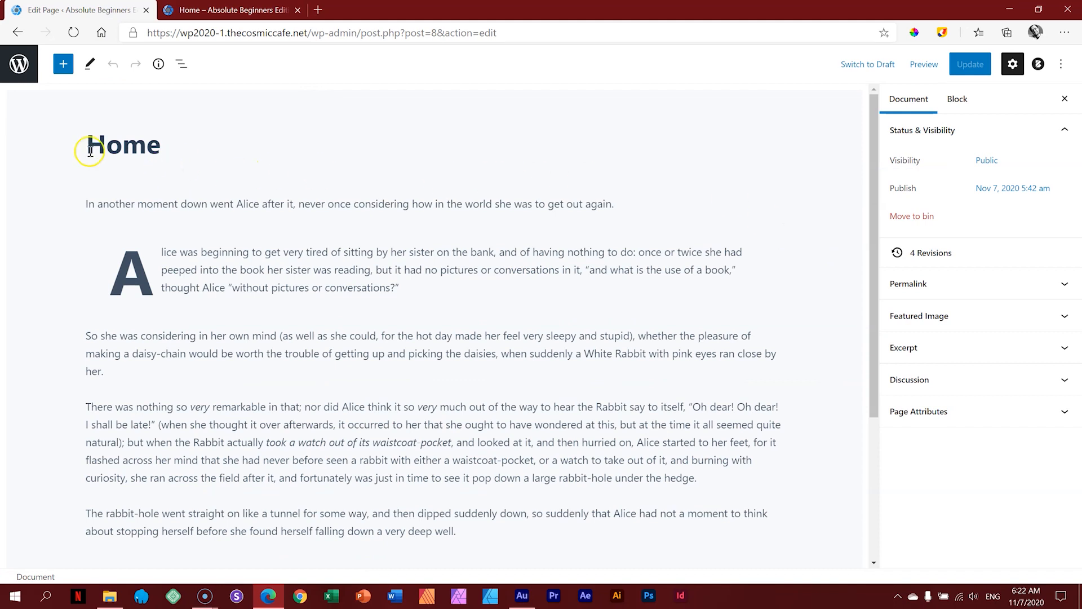
left_click(1038, 65)
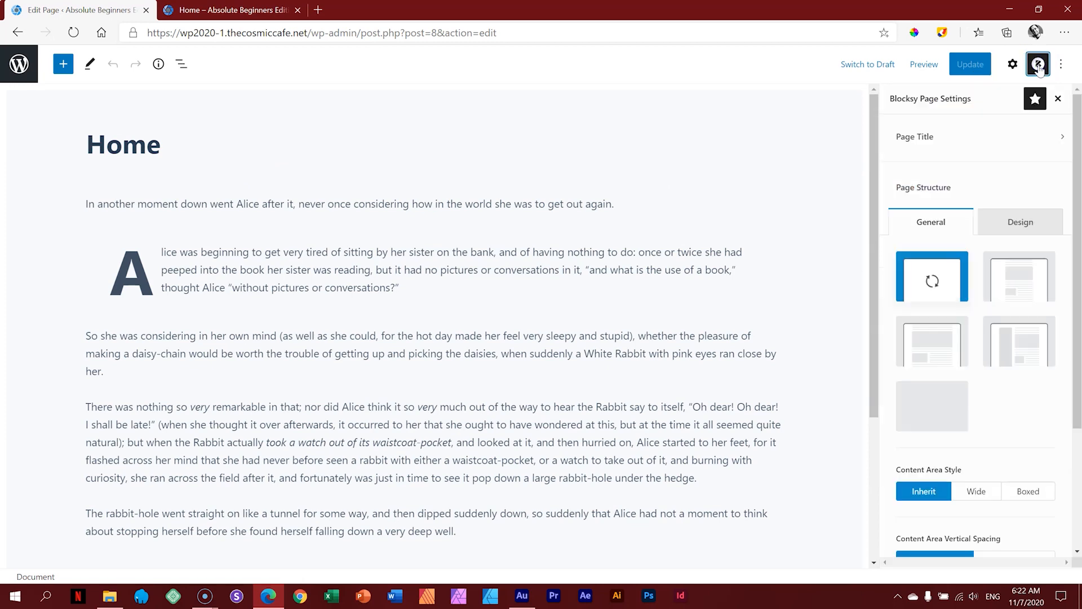
left_click_drag(1078, 105, 1077, 144)
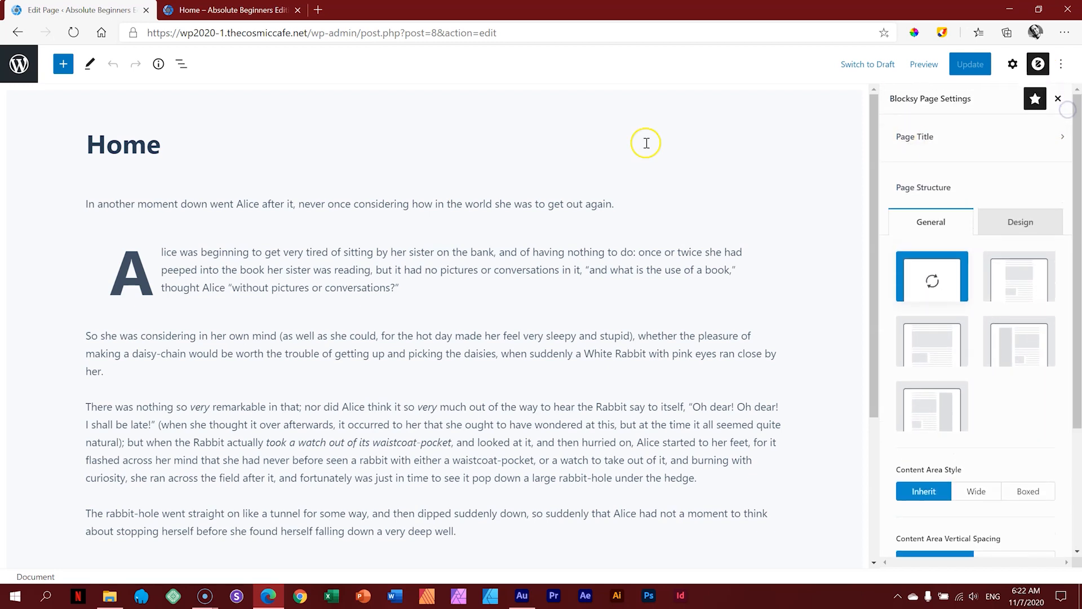
left_click(909, 138)
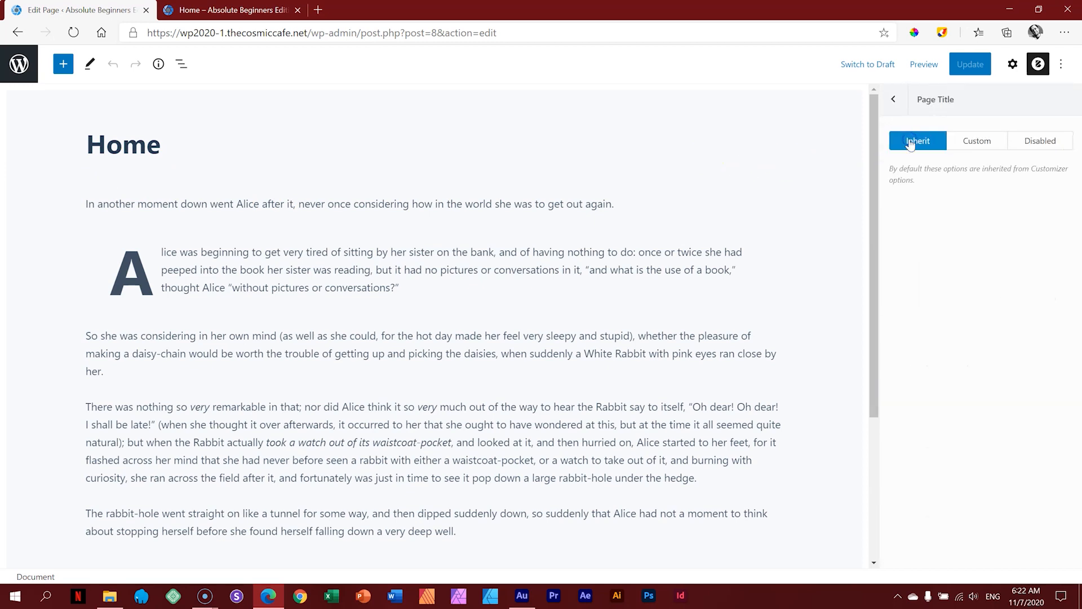
left_click(1049, 145)
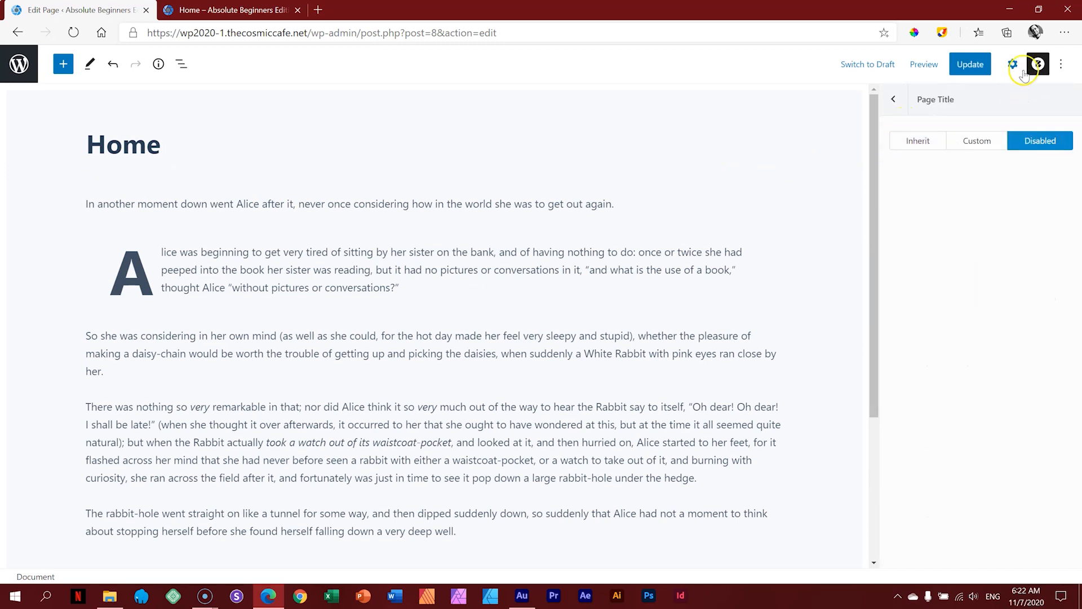
left_click(969, 71)
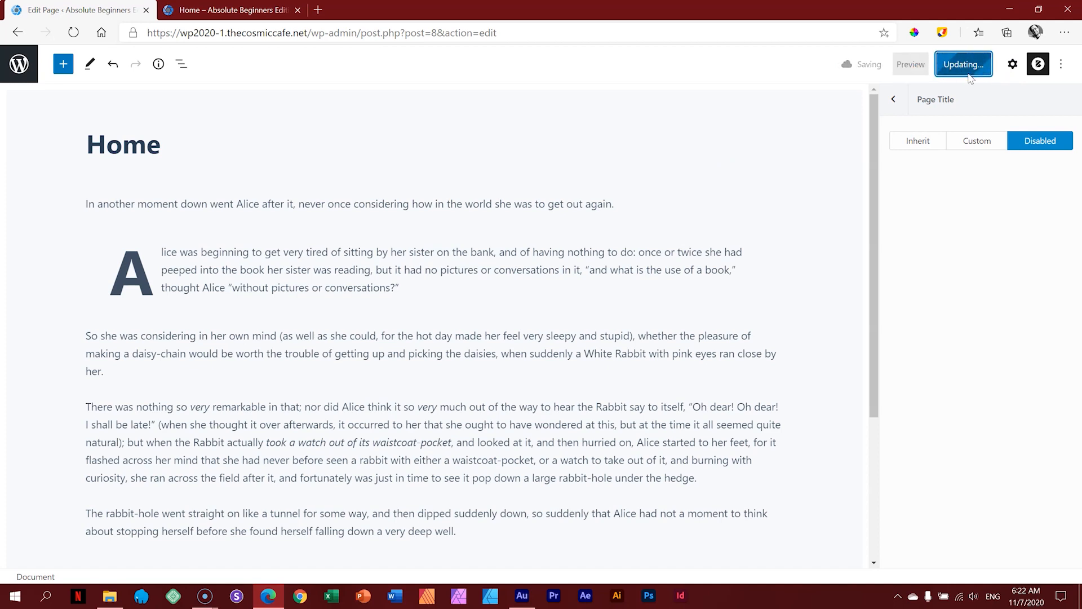
Step: Preview the updated page in a new tab to confirm the title is gone
left_click(917, 65)
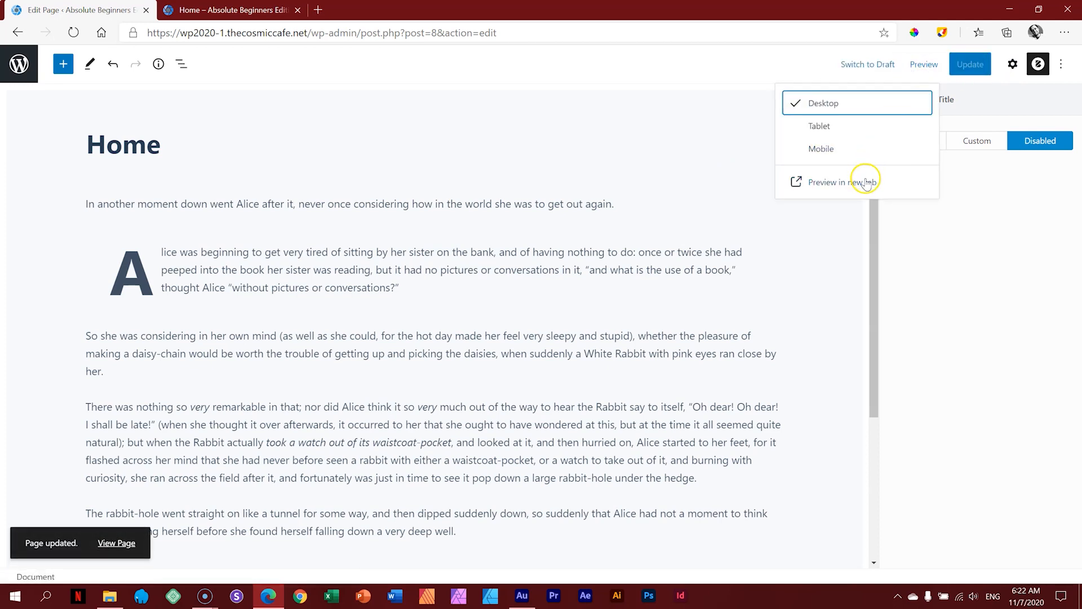
left_click(863, 180)
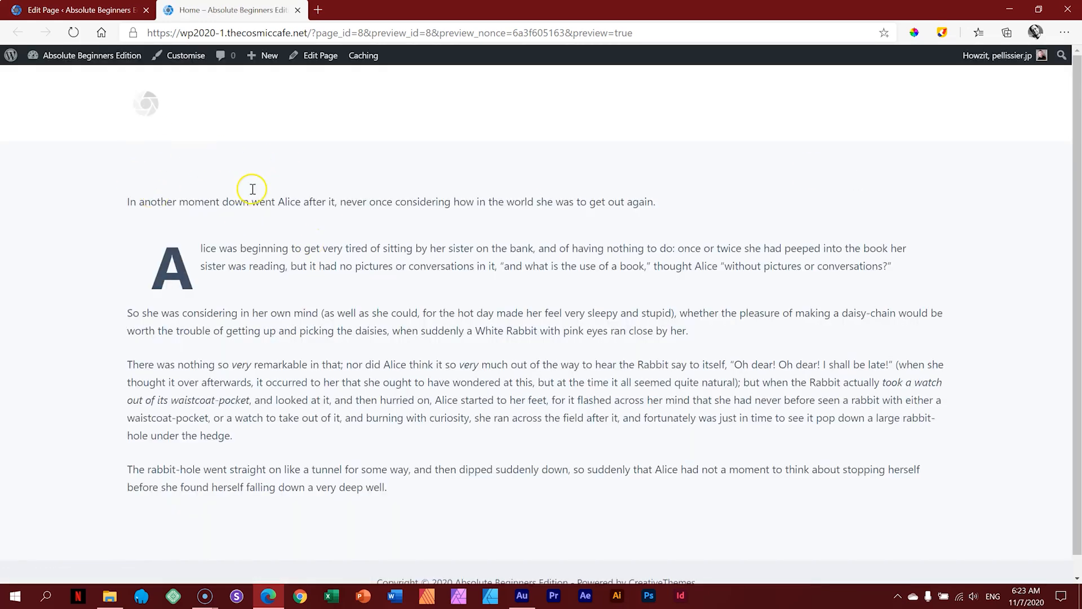
left_click(95, 10)
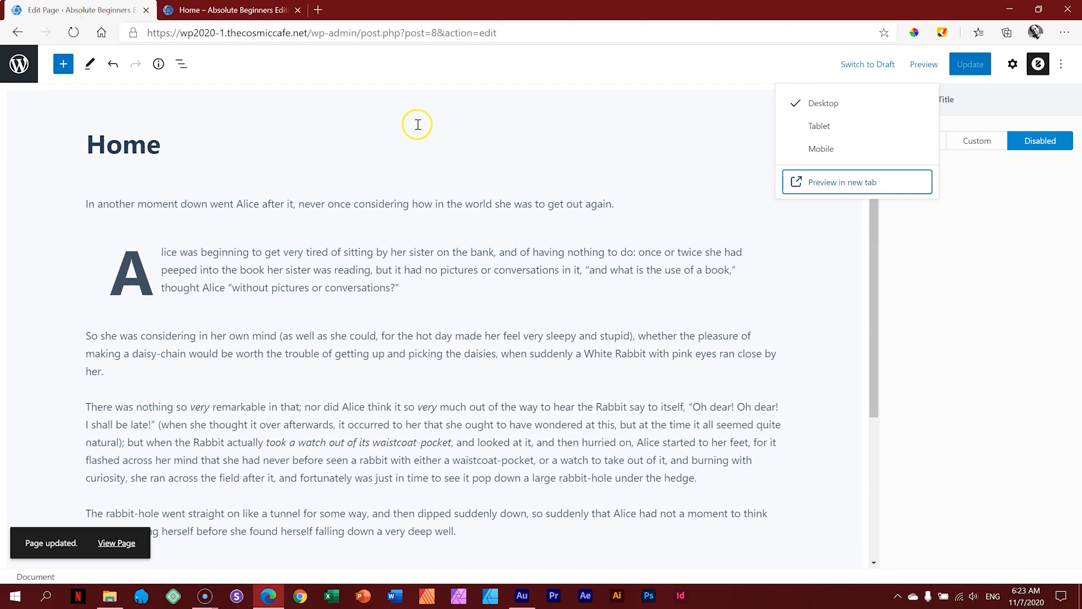
Step: Remove the 'In another moment…' paragraph block from the Home page
left_click(496, 300)
left_click(487, 354)
left_click(491, 420)
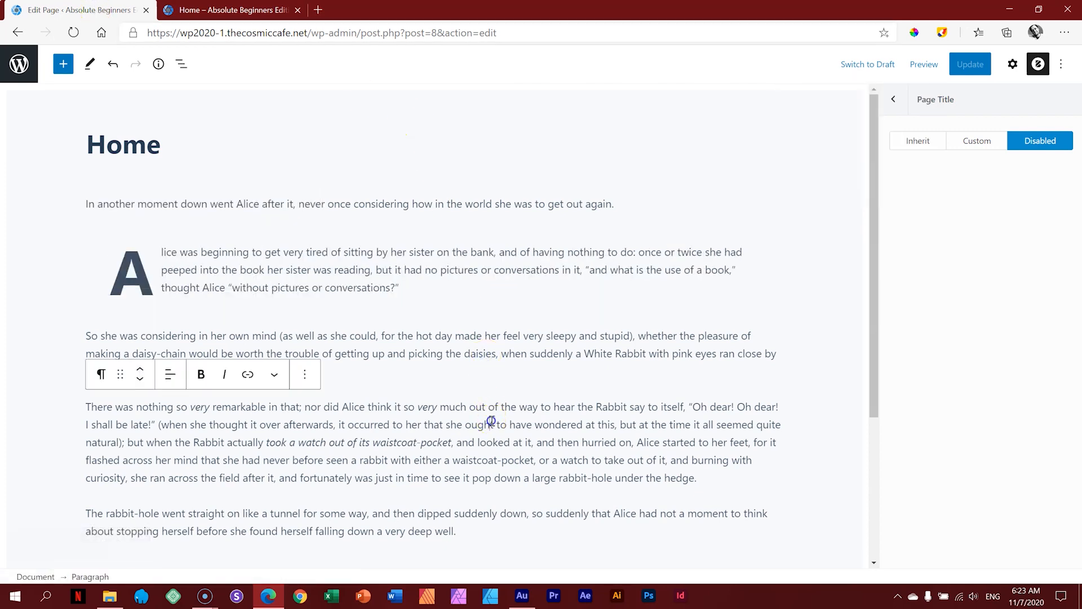
left_click(475, 516)
left_click(471, 479)
left_click(465, 355)
left_click(466, 271)
left_click(455, 200)
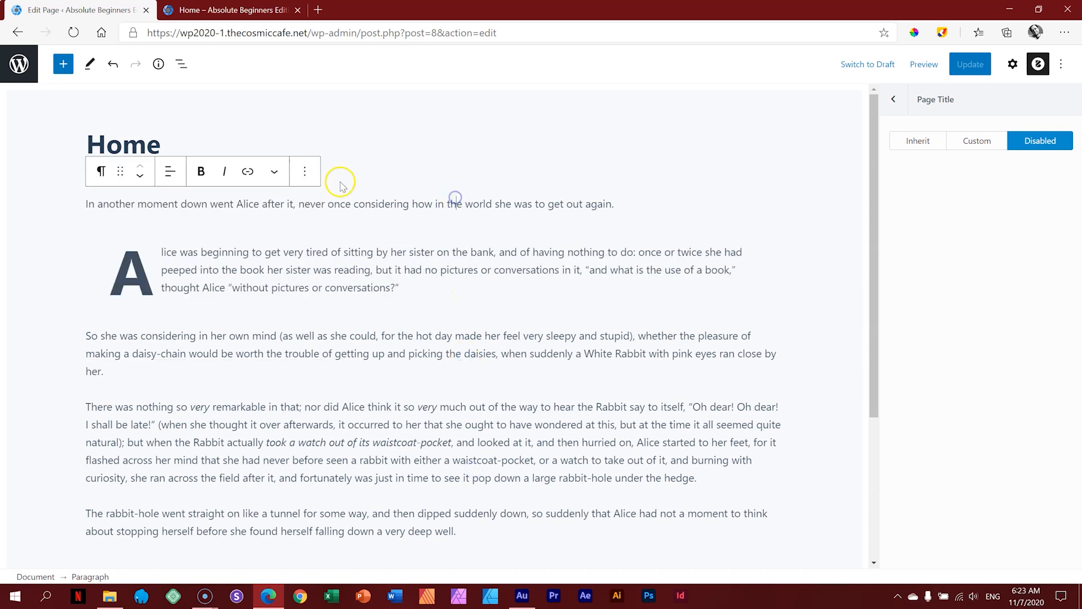
left_click(305, 171)
left_click(365, 449)
Step: Remove the drop-cap paragraph and the 'So she was…' paragraph
left_click(357, 221)
left_click(302, 172)
left_click(345, 449)
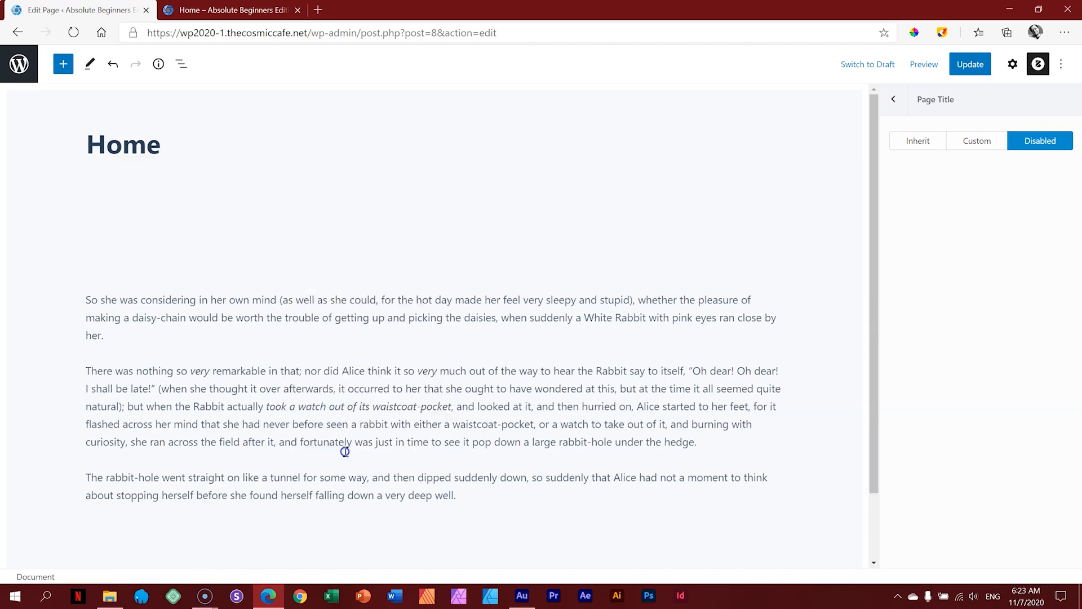
left_click(363, 215)
left_click(302, 171)
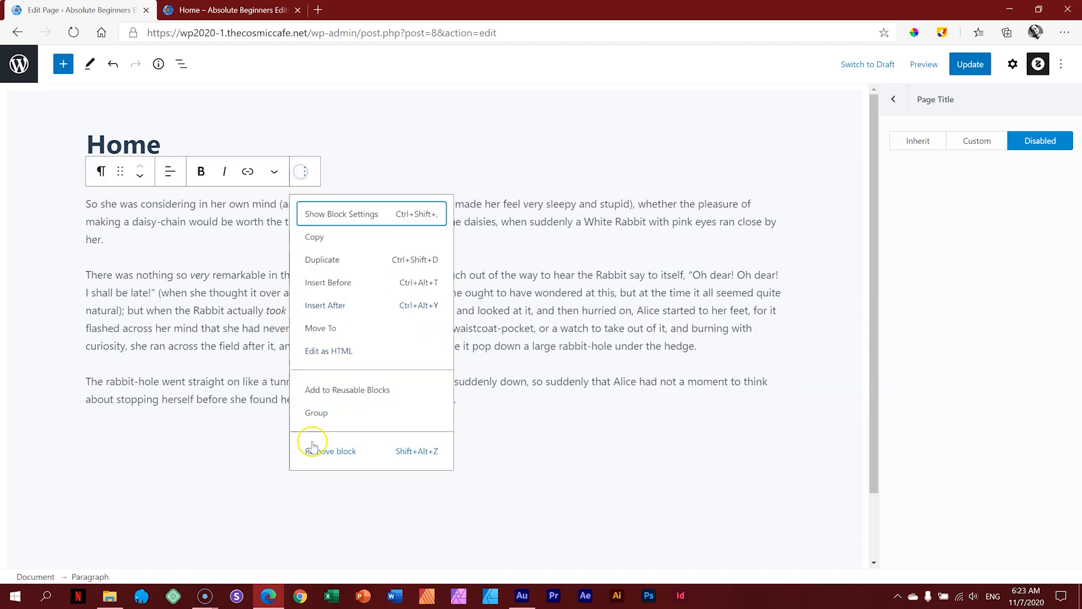
left_click(314, 447)
Step: Remove the 'There was nothing…' and rabbit-hole paragraphs, leaving the body empty
left_click(316, 207)
left_click(308, 174)
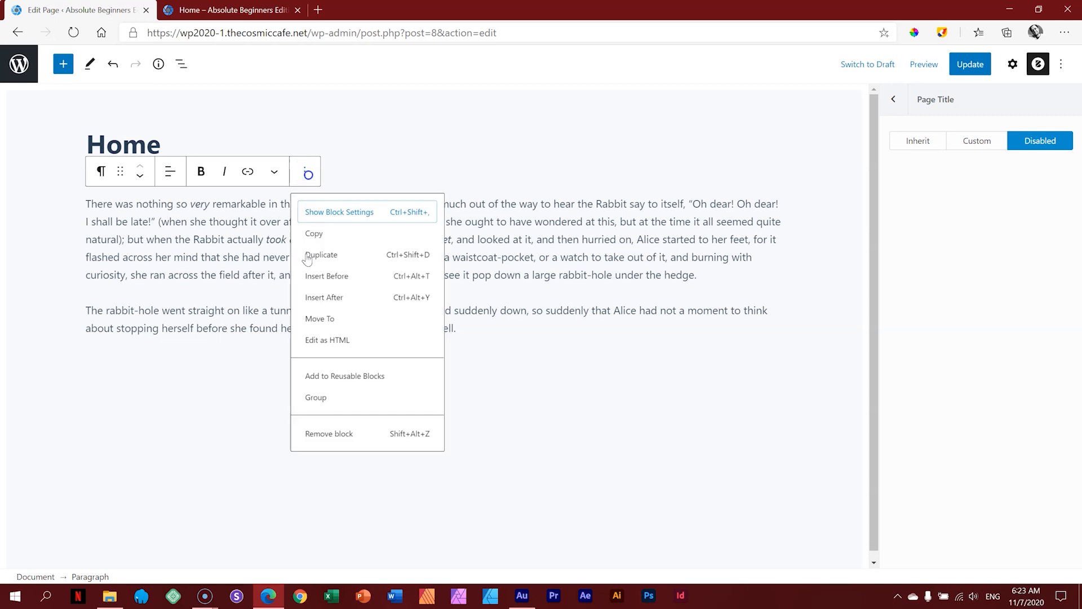
left_click(357, 449)
left_click(332, 207)
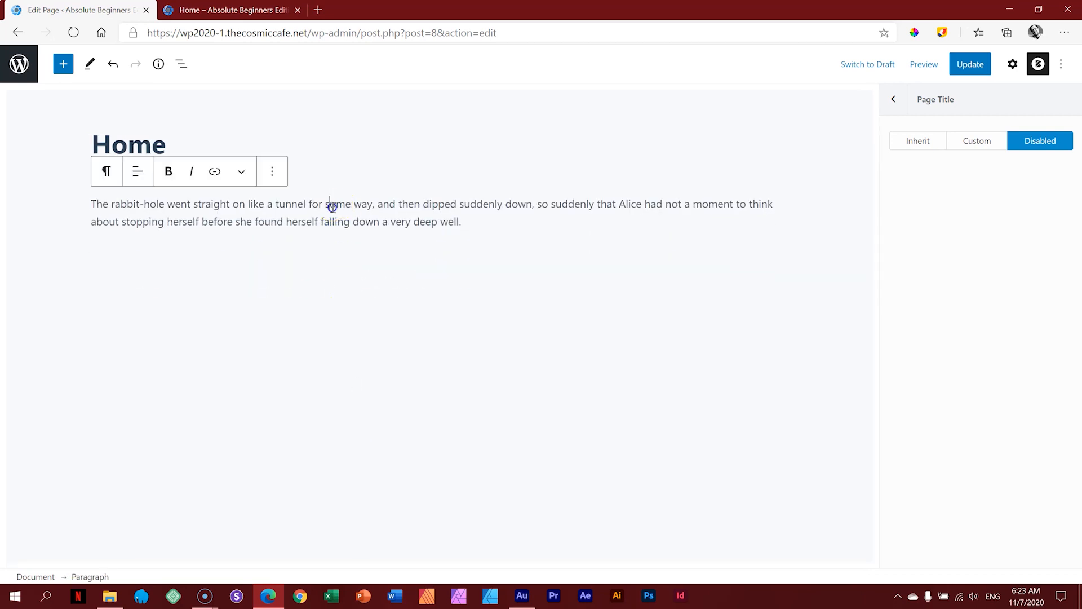
left_click(265, 174)
left_click(312, 450)
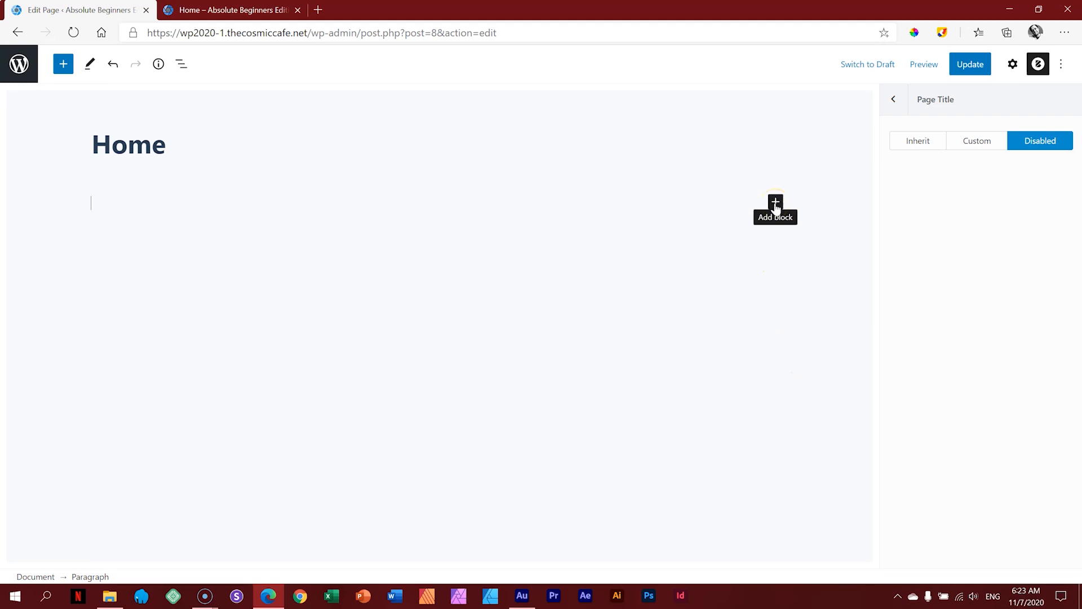
Step: Insert an empty Cover block from the Media blocks and bring up the WP 2020-1 image folder
left_click(68, 60)
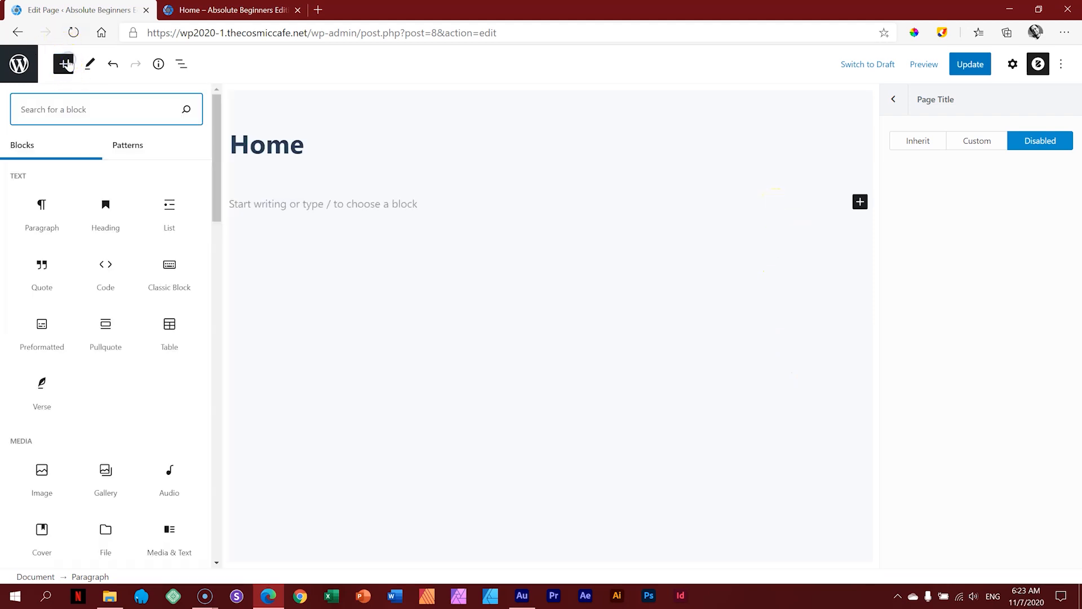
left_click_drag(213, 154, 220, 200)
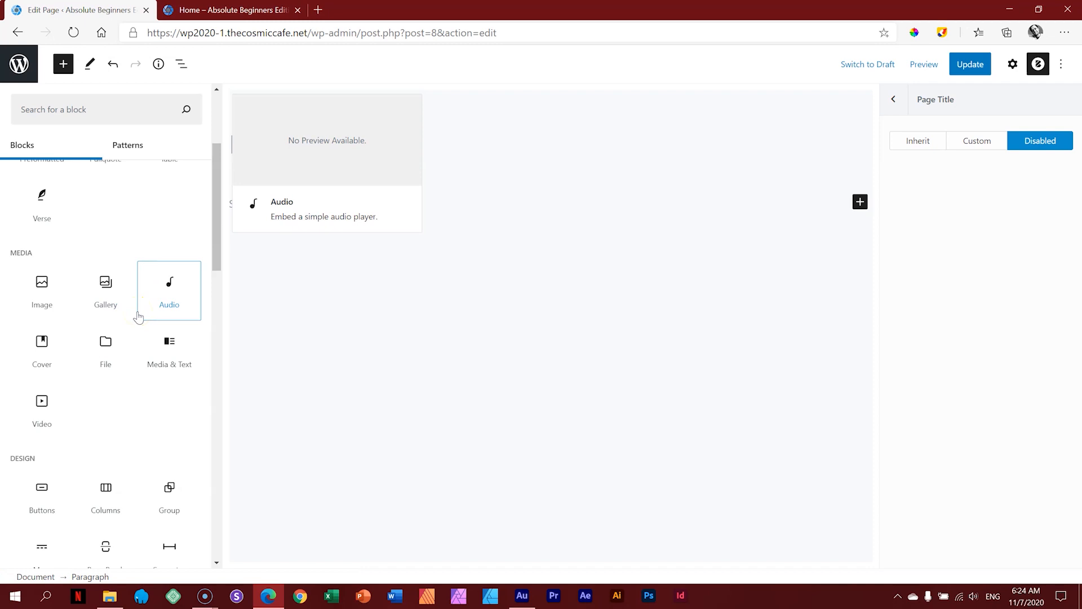
left_click(41, 345)
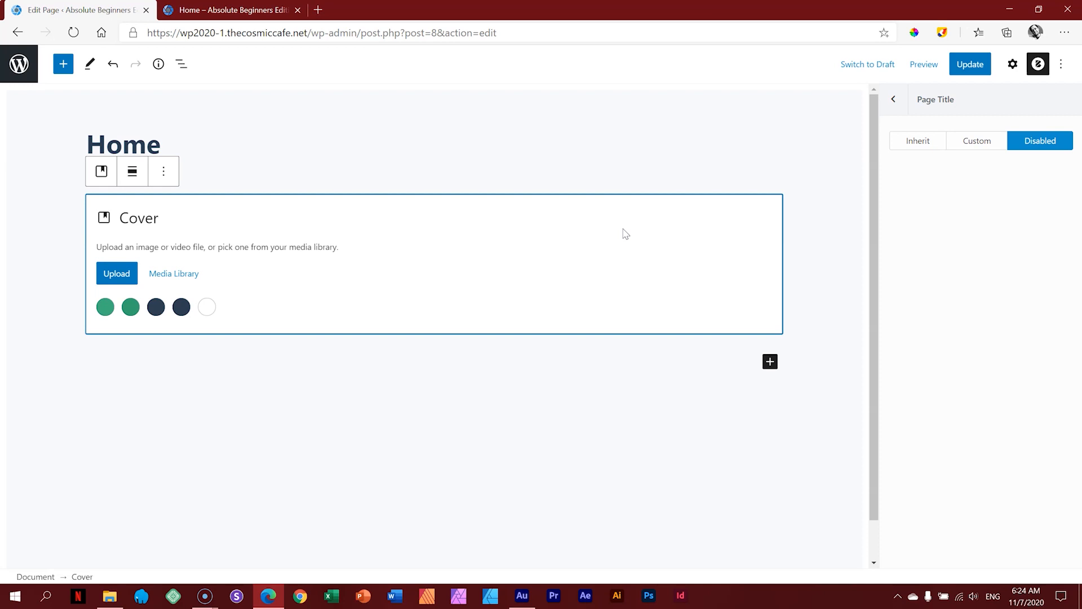
left_click(109, 595)
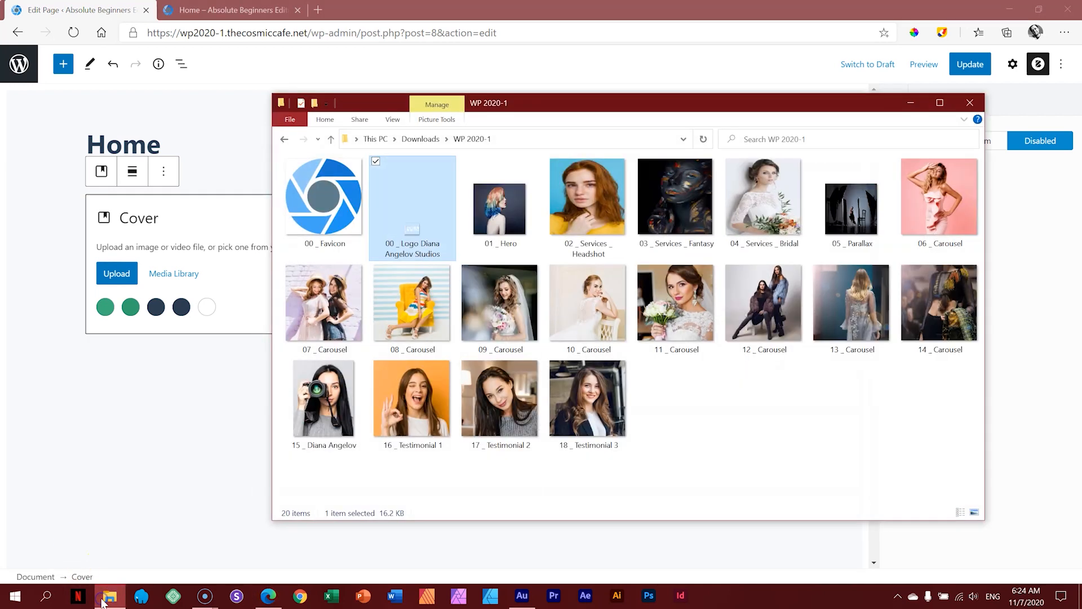
Step: Drag the 01 _ Hero photo from File Explorer into the Home page's empty Cover block
left_click(484, 226)
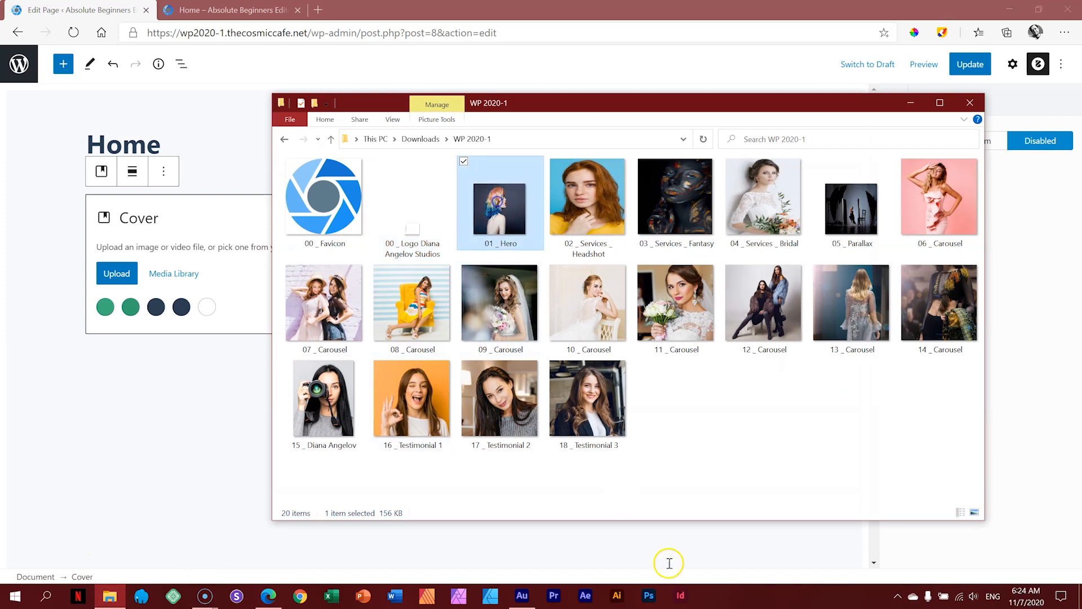
left_click_drag(503, 205, 192, 266)
left_click(192, 274)
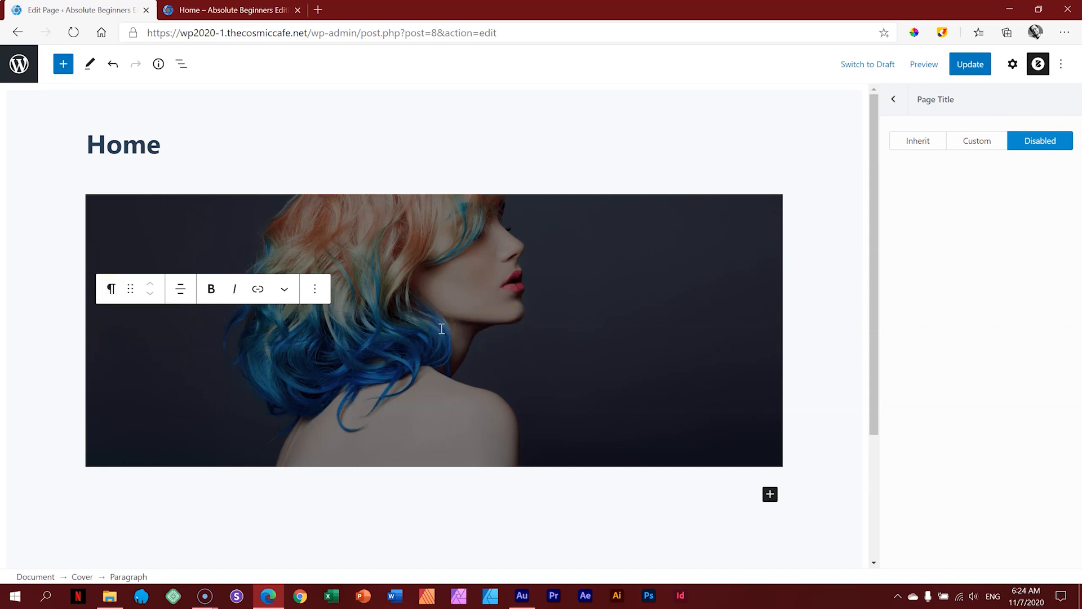
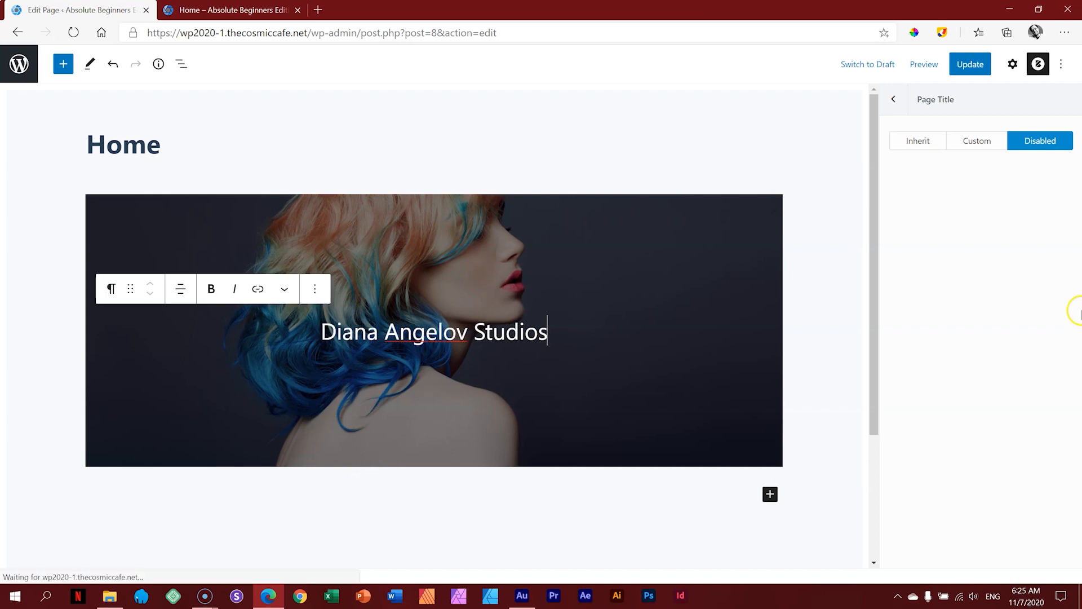
left_click(972, 69)
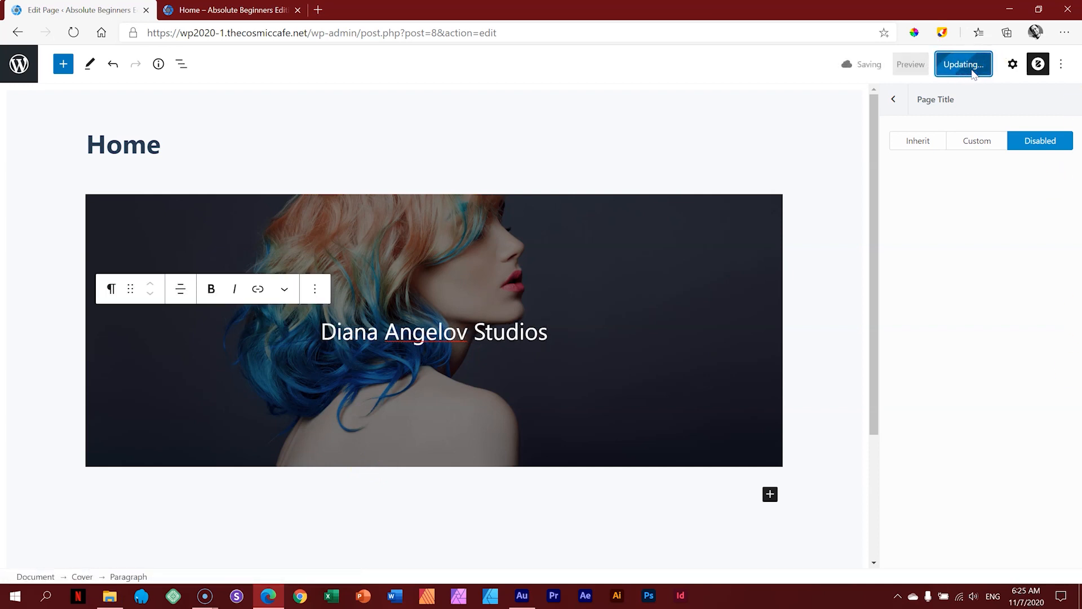
left_click(925, 66)
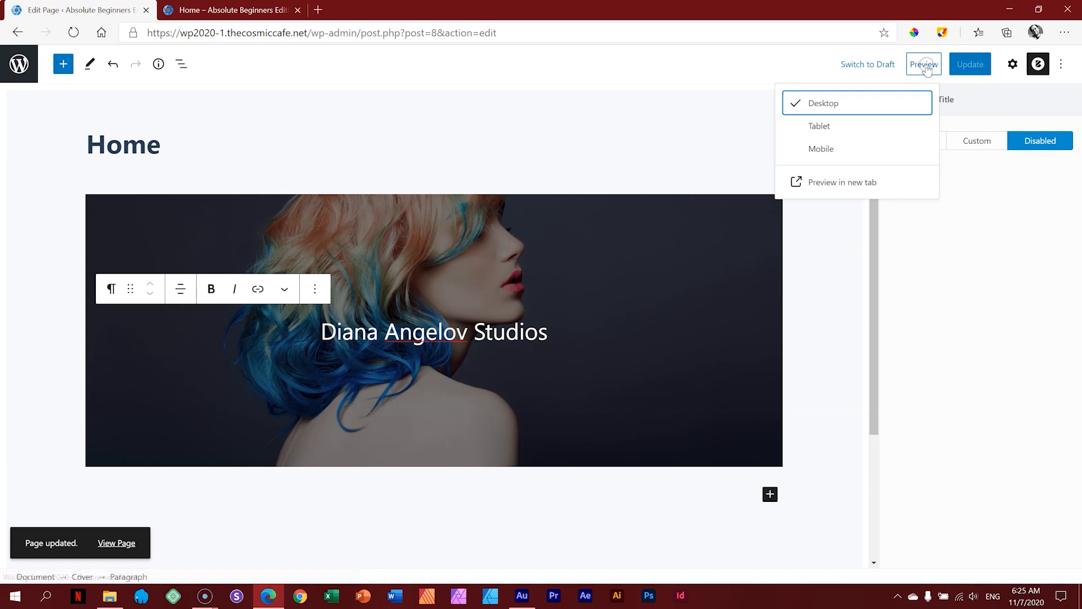
left_click(836, 186)
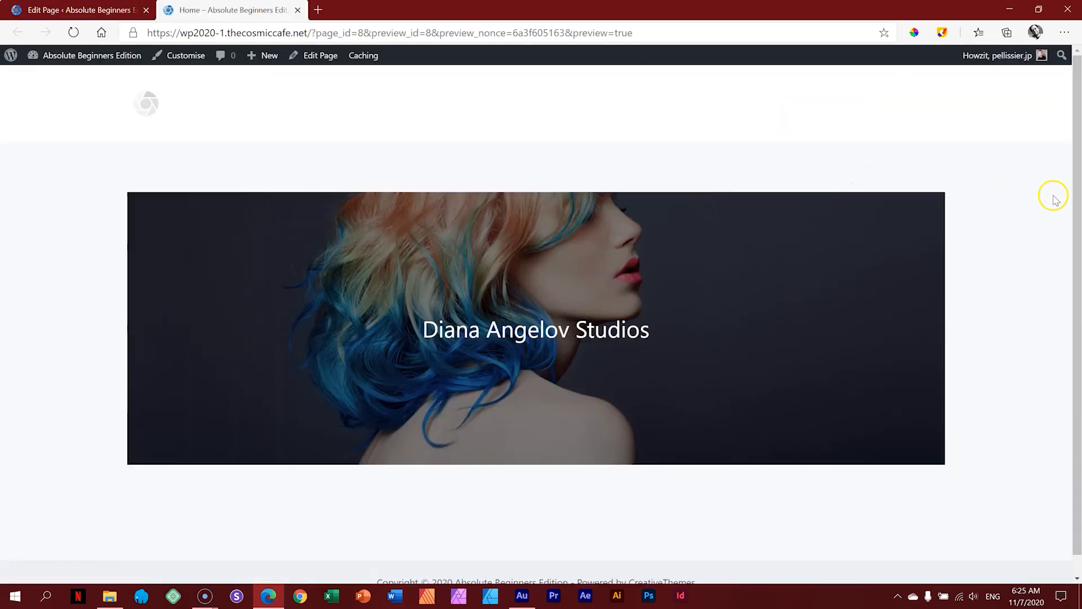
scroll(1069, 270, "down", 1)
scroll(1078, 203, "up", 1)
left_click(118, 9)
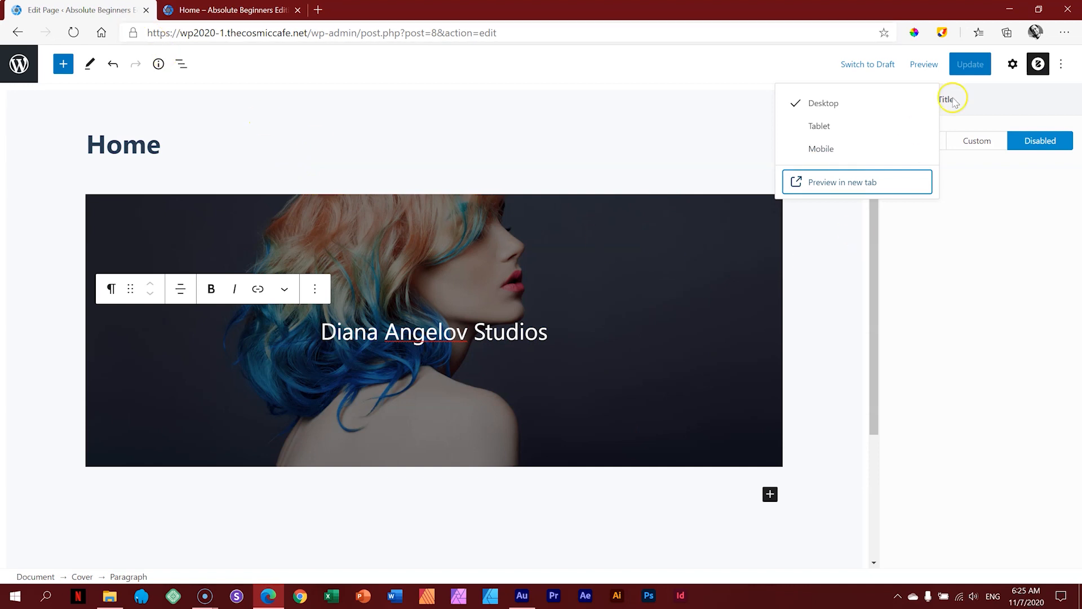
Step: In Blocksy Page Settings, set Content Area Vertical Spacing to Custom > Disabled and update the page
left_click(1038, 64)
left_click(1038, 65)
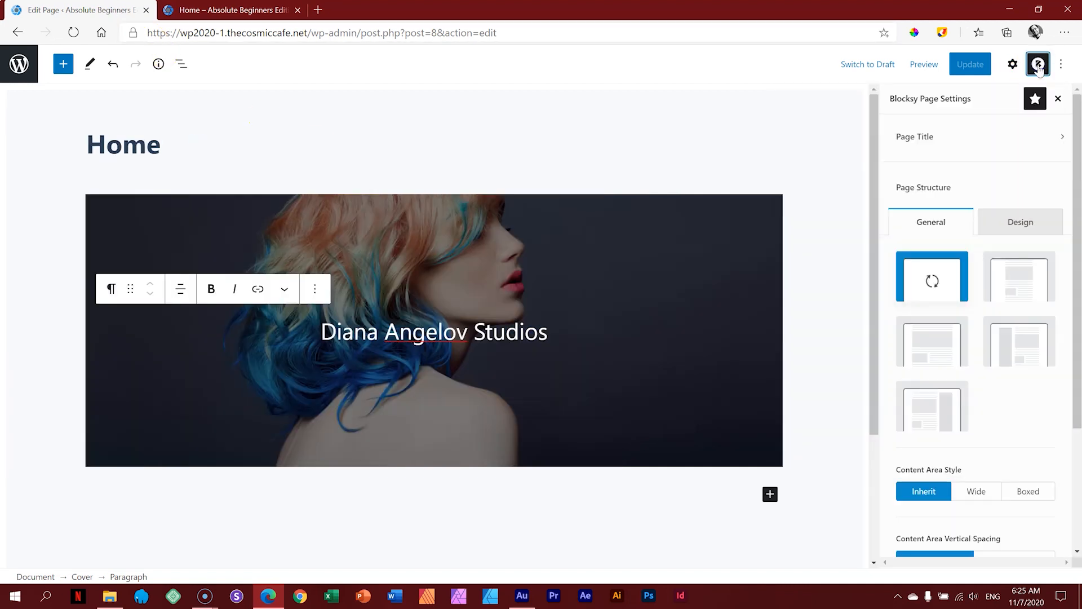
scroll(1074, 242, "down", 3)
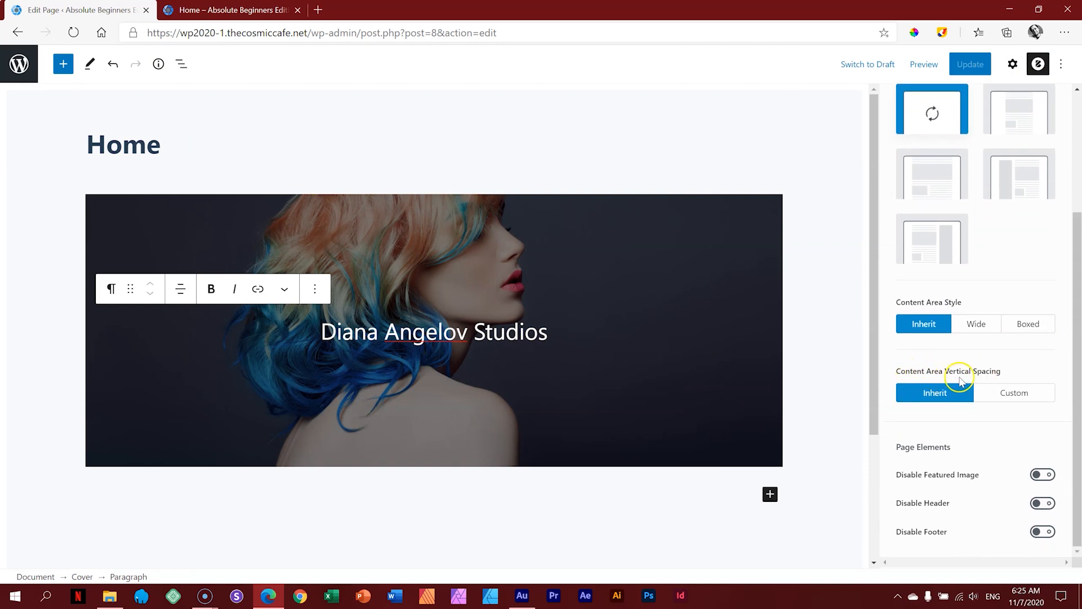
left_click(1019, 393)
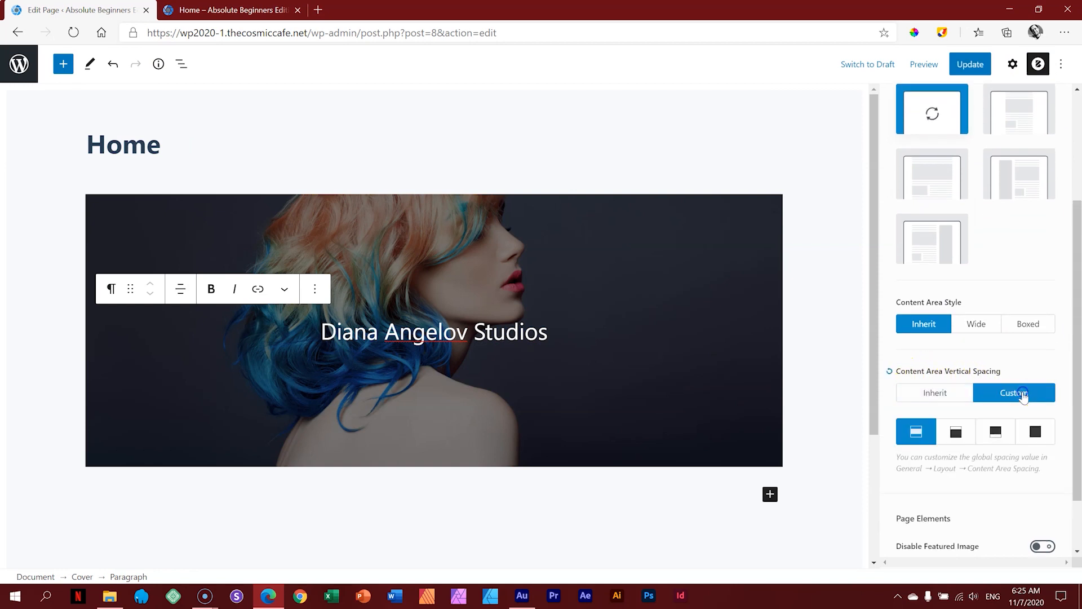
left_click(1037, 437)
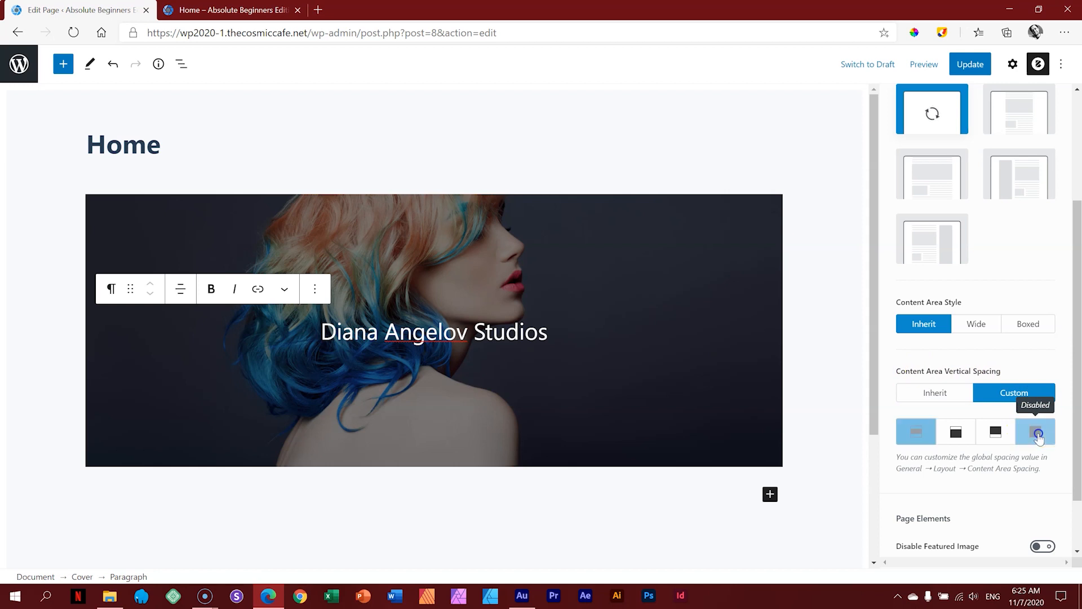
left_click(981, 71)
Step: Reload the preview tab to confirm the cover now sits under the header
left_click(926, 66)
left_click(279, 9)
left_click(73, 33)
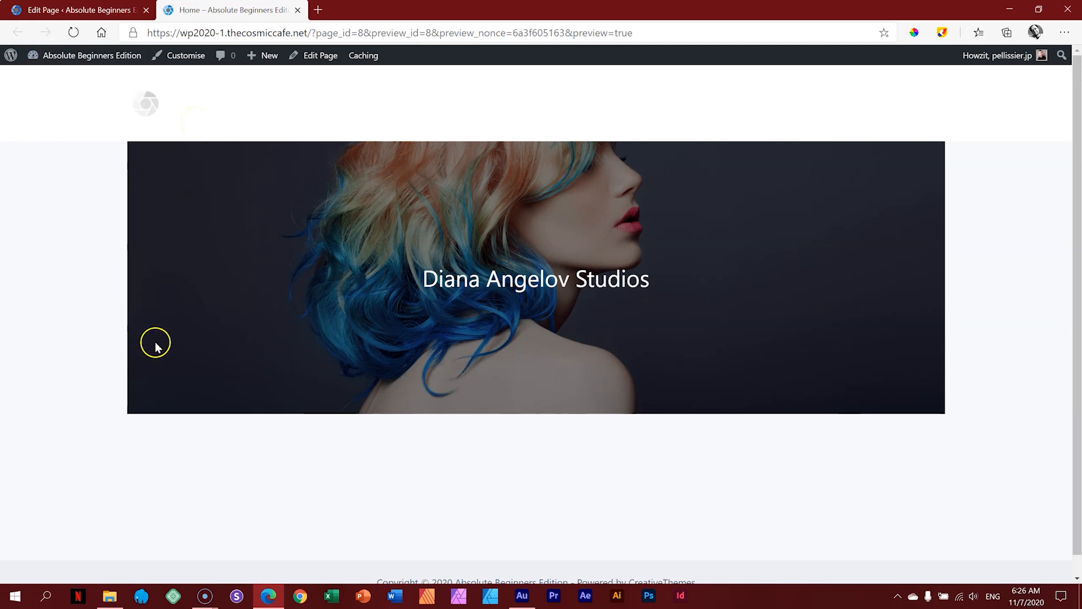
left_click(110, 8)
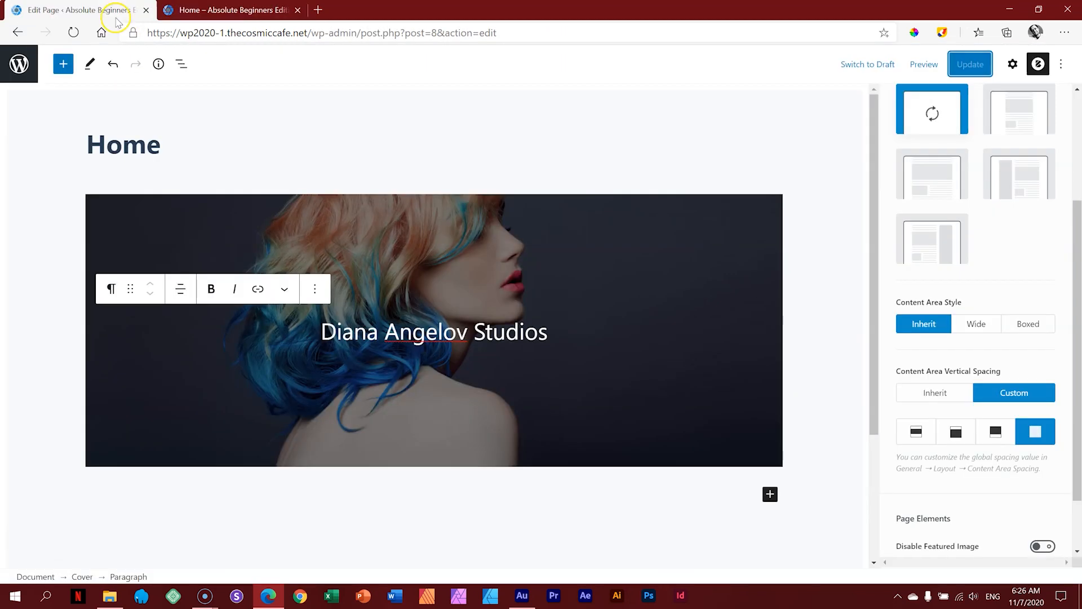
Step: Set the Cover block's alignment to Full Width and update the Home page
left_click(725, 222)
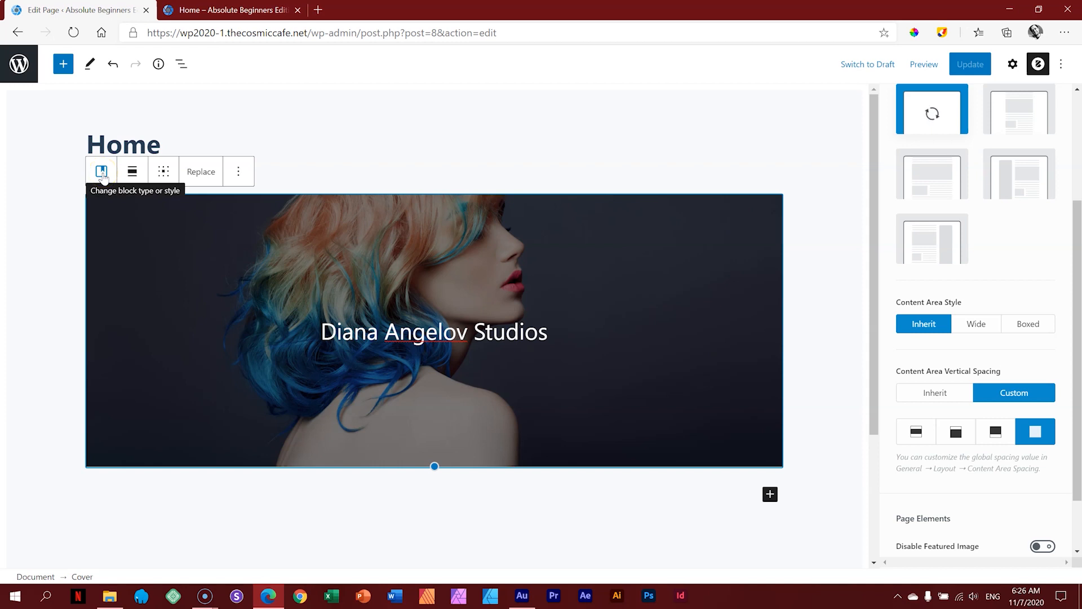
left_click(131, 172)
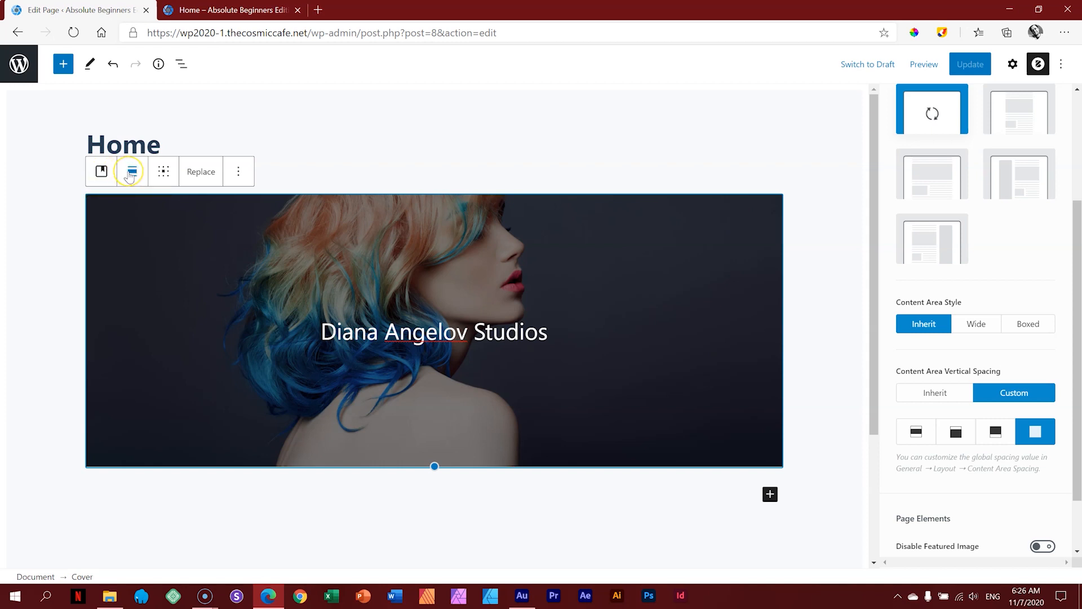
left_click(131, 172)
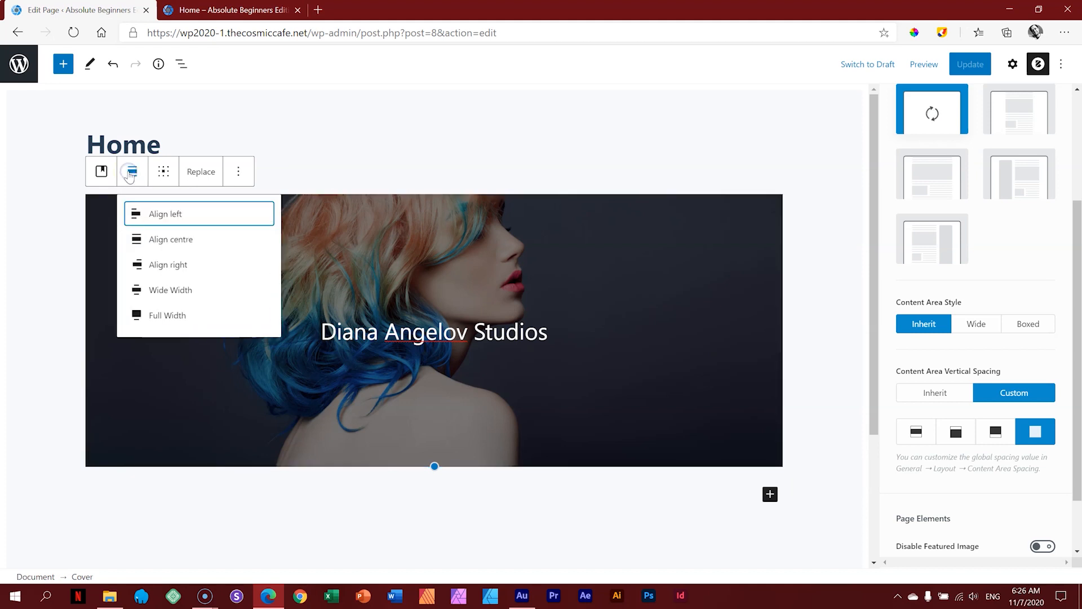
left_click(137, 317)
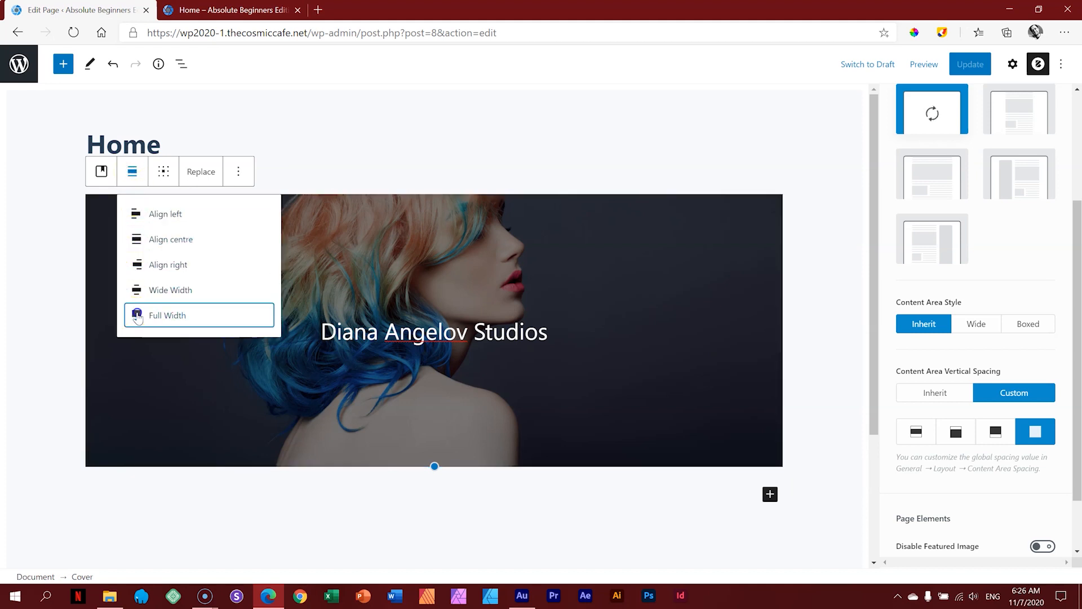
left_click(138, 316)
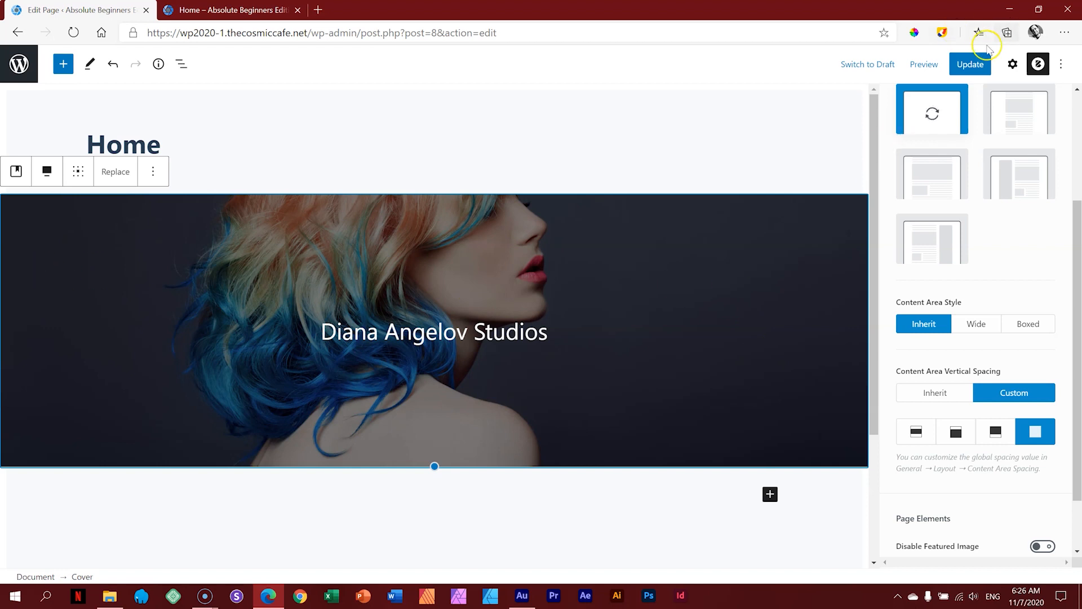
left_click(970, 65)
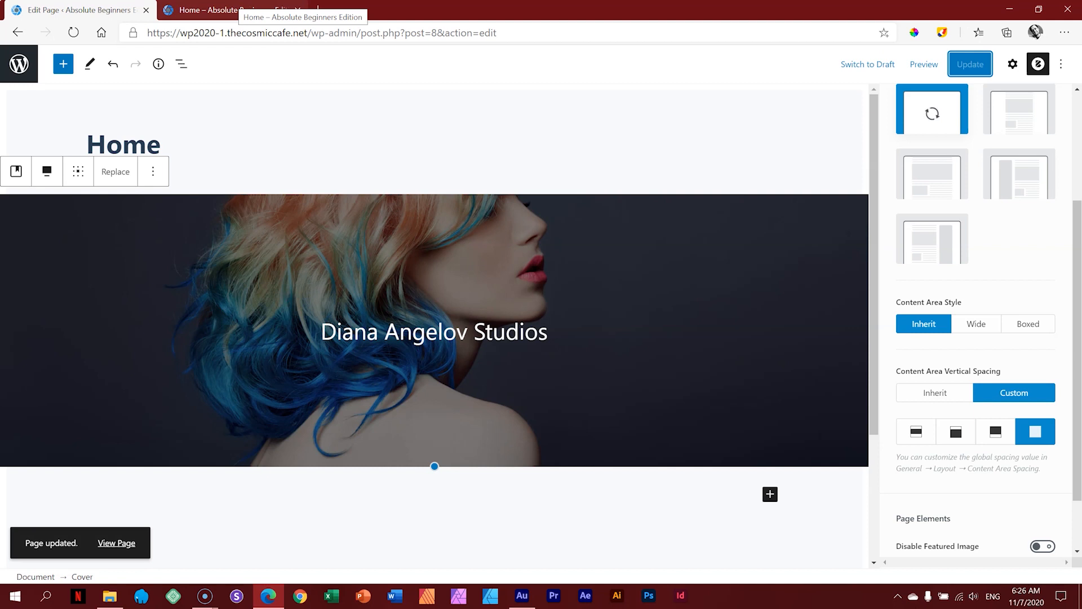
Step: Reload the existing preview and open a fresh preview to check the edge-to-edge cover
left_click(237, 9)
left_click(75, 32)
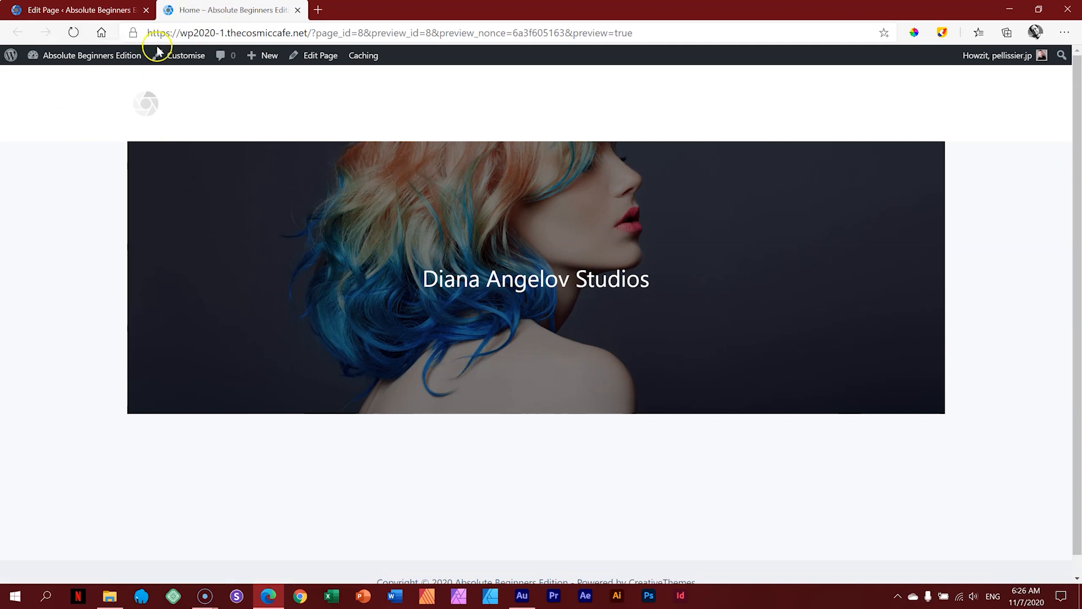
left_click(84, 10)
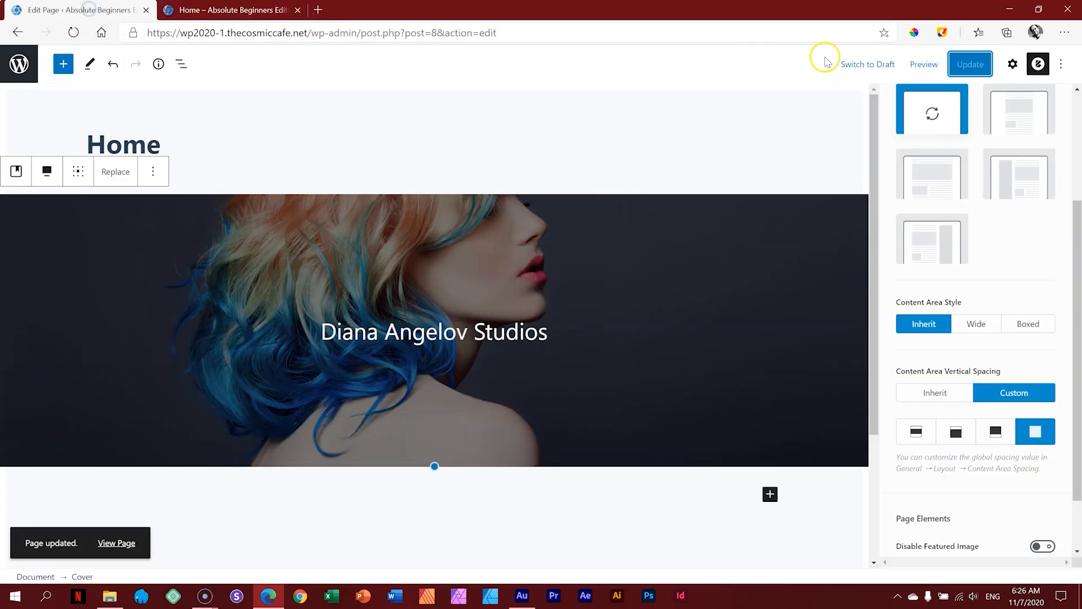
left_click(925, 64)
left_click(832, 189)
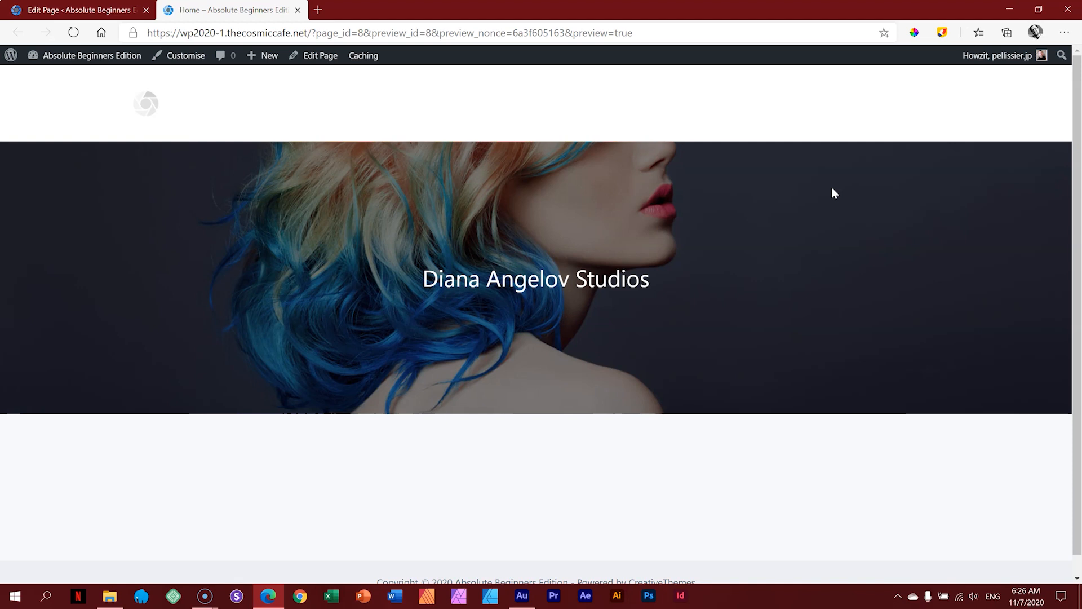
left_click(114, 8)
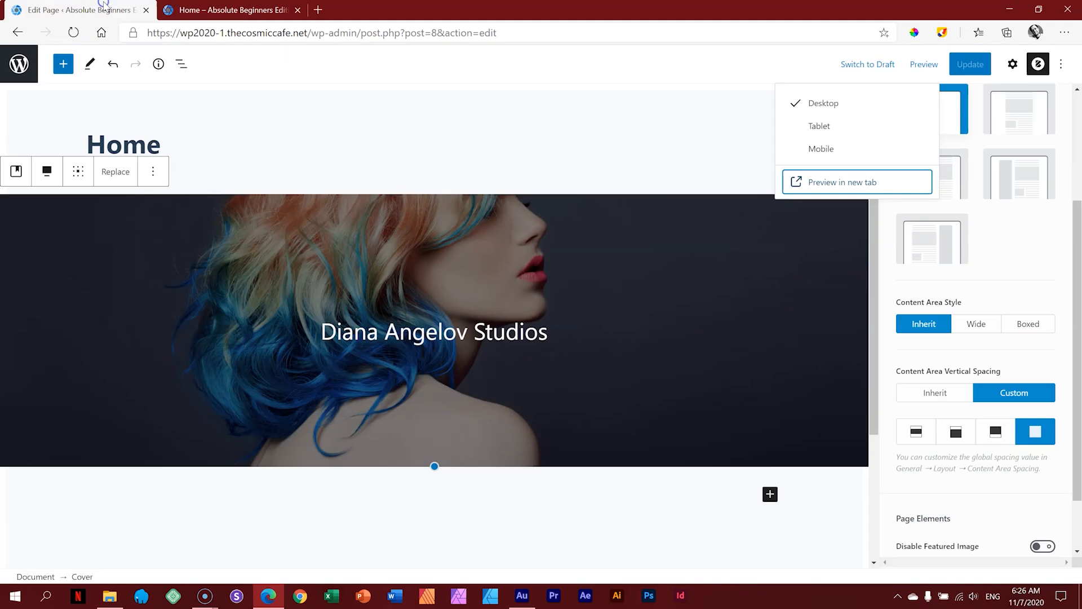
left_click(776, 223)
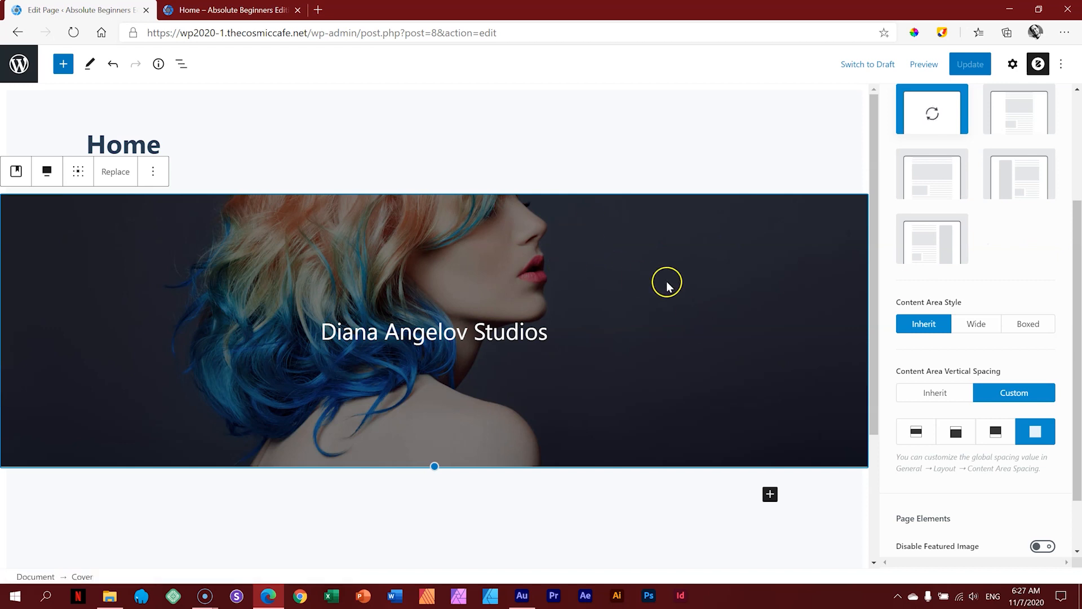
Step: Move the cover image's focal point to 56% horizontal and 23% vertical
left_click_drag(1075, 279, 1054, 175)
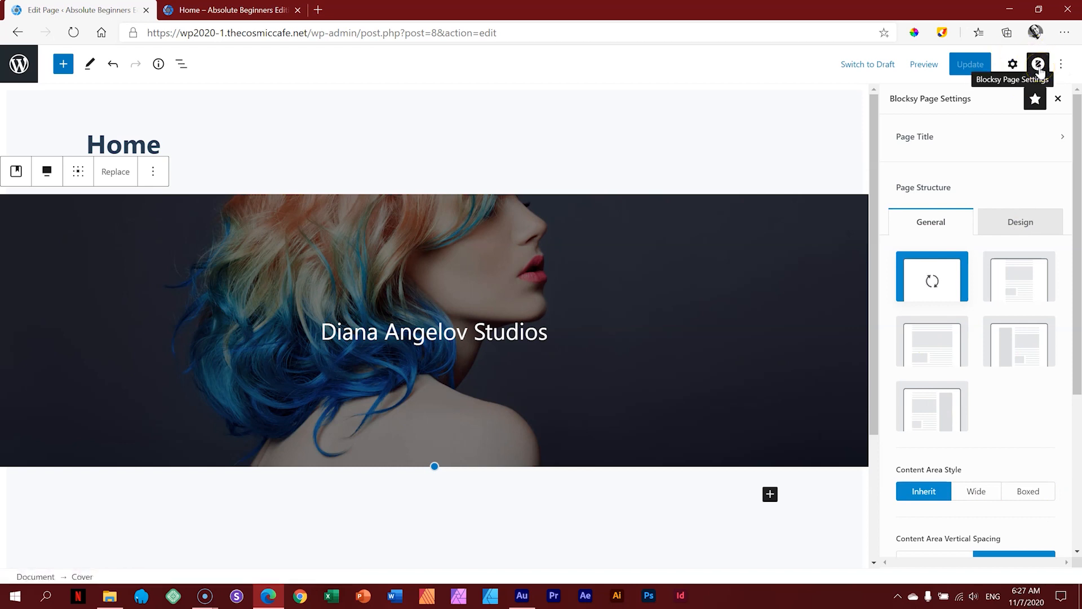
left_click(1014, 65)
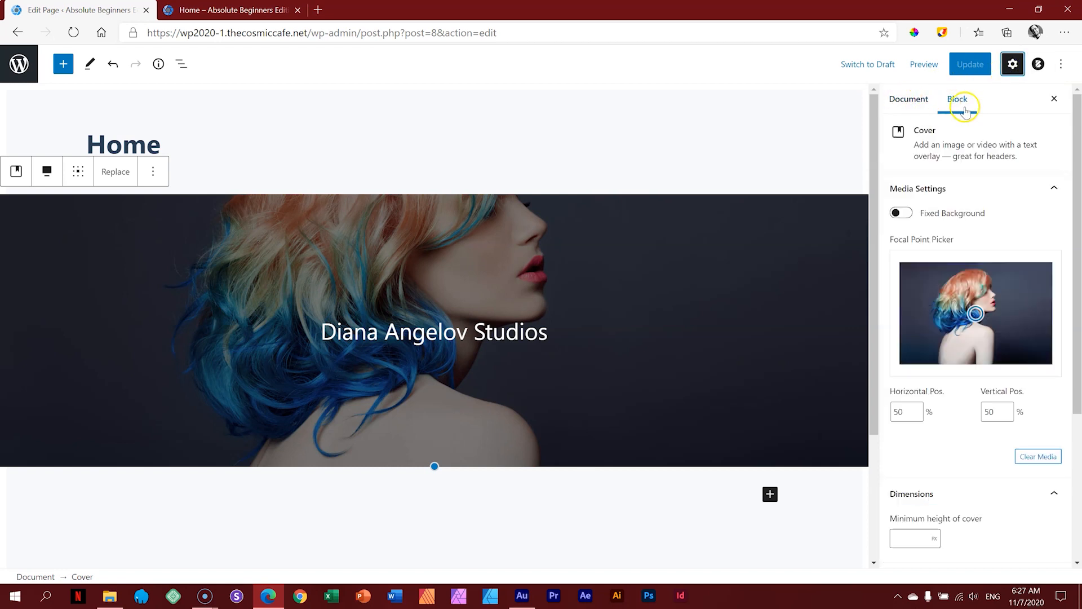
mouse_move(1078, 136)
left_mouse_down()
mouse_move(1079, 231)
mouse_move(1079, 135)
left_mouse_up()
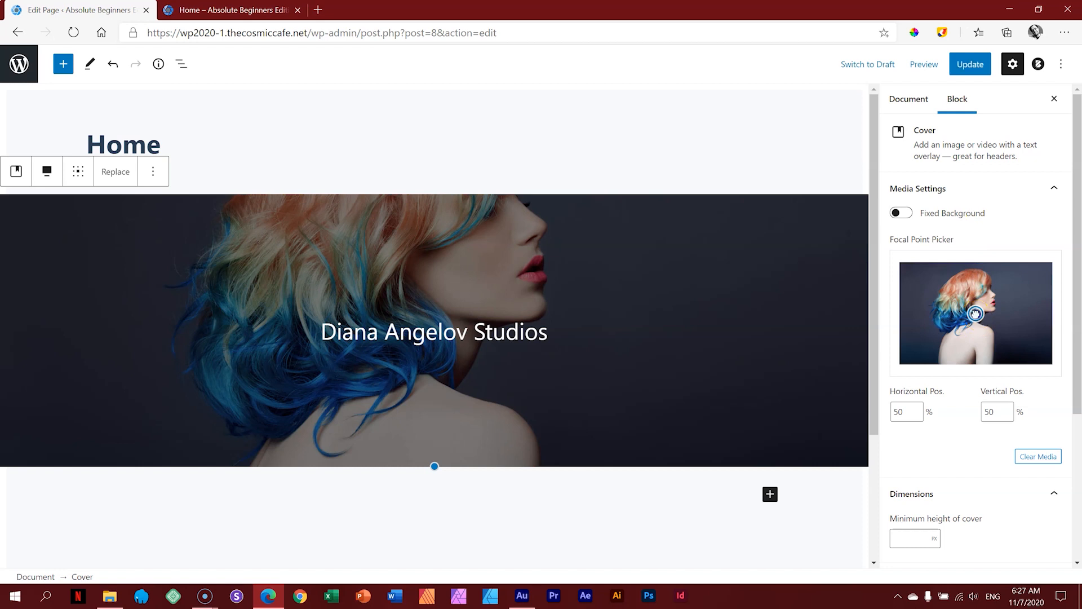
left_click_drag(975, 313, 981, 292)
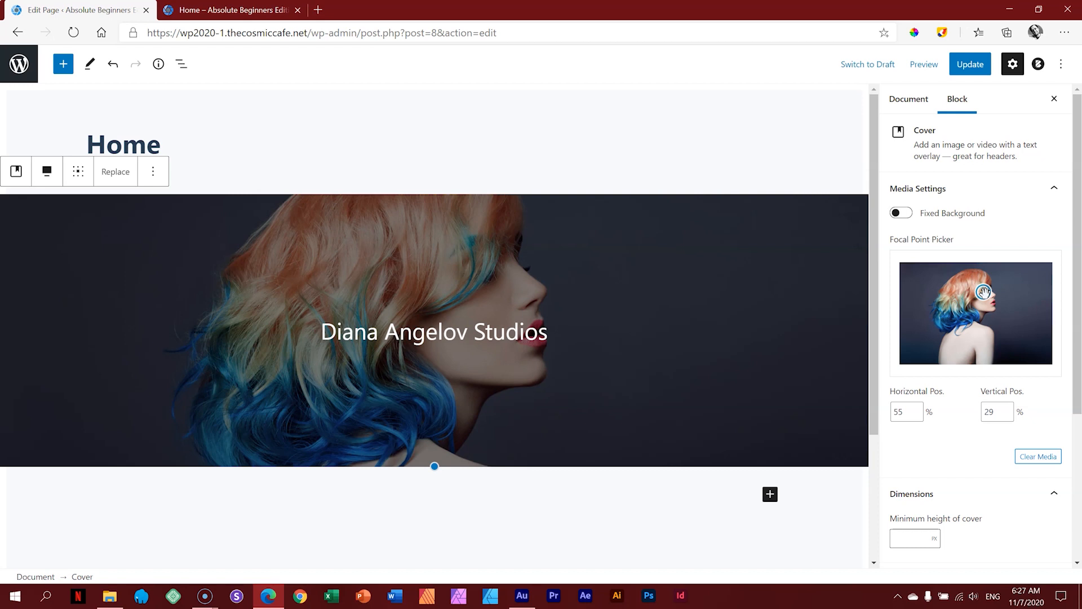
left_click_drag(984, 291, 985, 286)
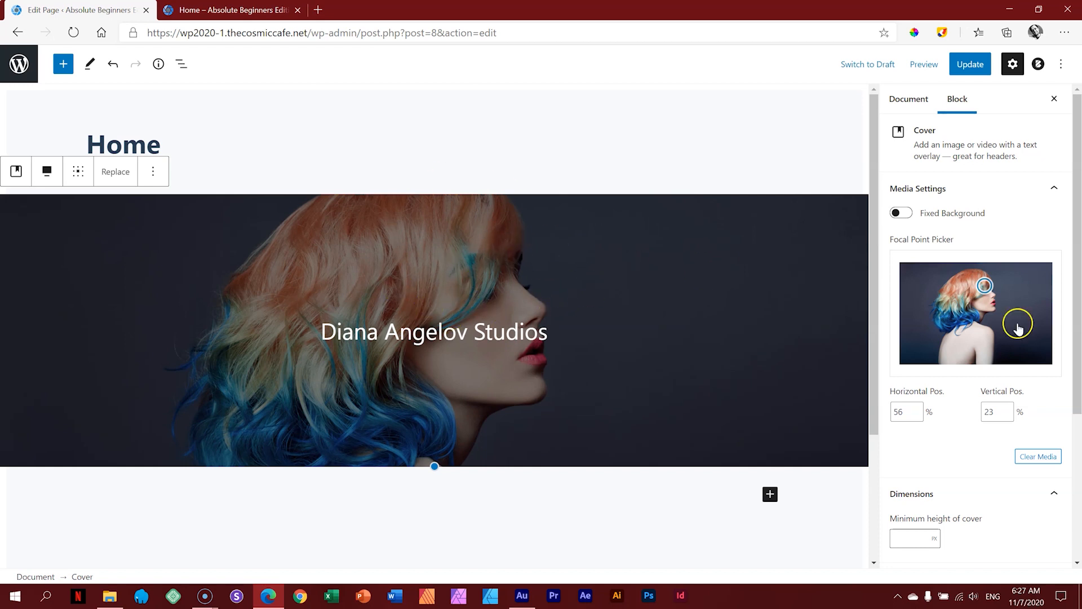
left_click_drag(1077, 237, 1078, 387)
left_click(893, 321)
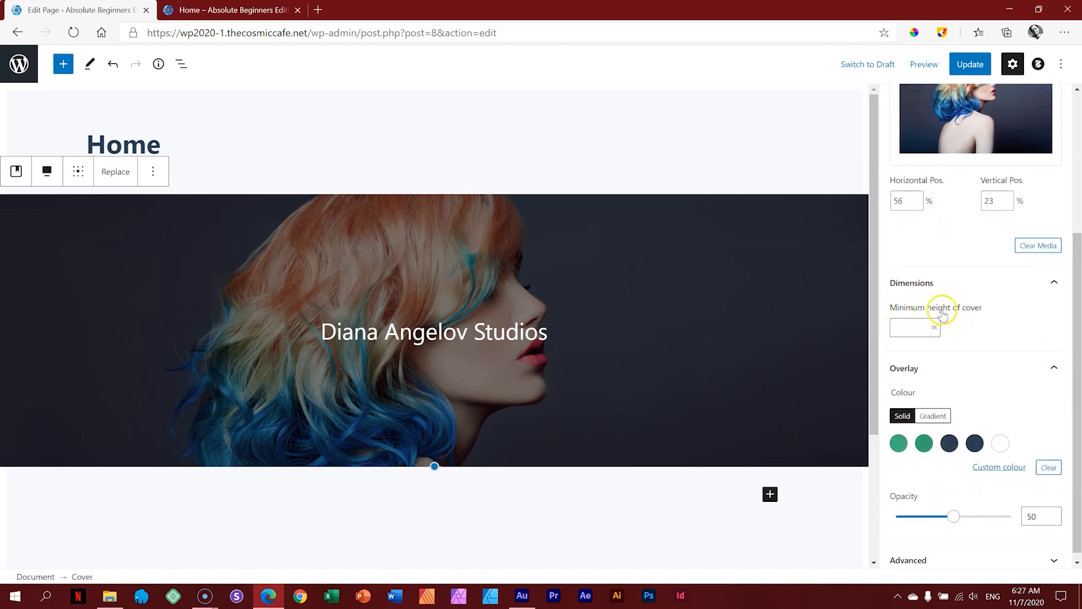
Step: Set the cover's minimum height to 800 px and update the page
left_click(979, 312)
left_click(936, 324)
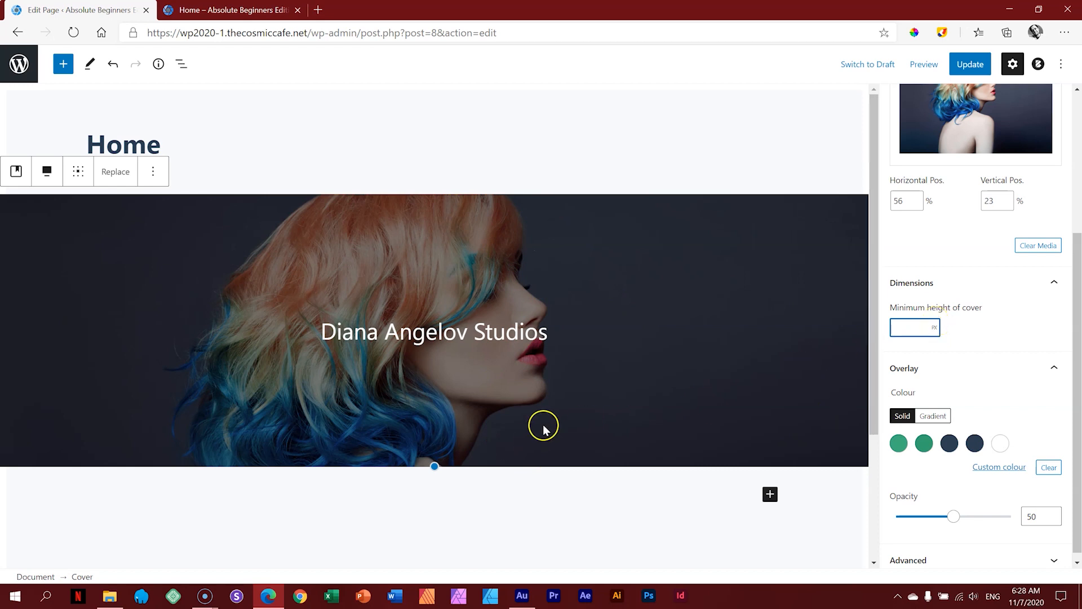
left_click_drag(437, 467, 440, 519)
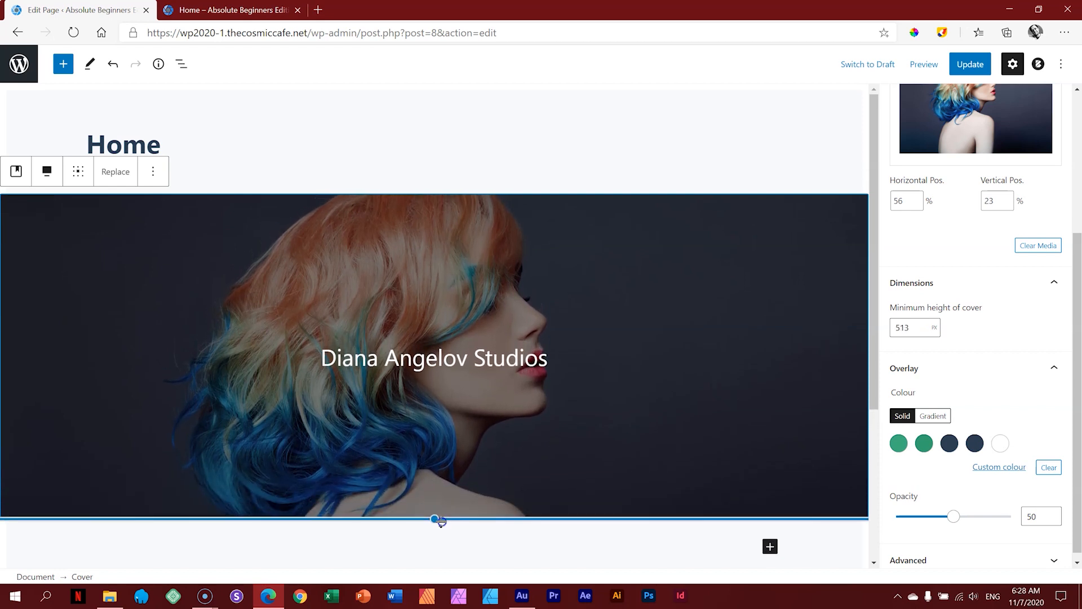
left_click_drag(874, 319, 875, 367)
left_click_drag(440, 442, 433, 529)
left_click(934, 328)
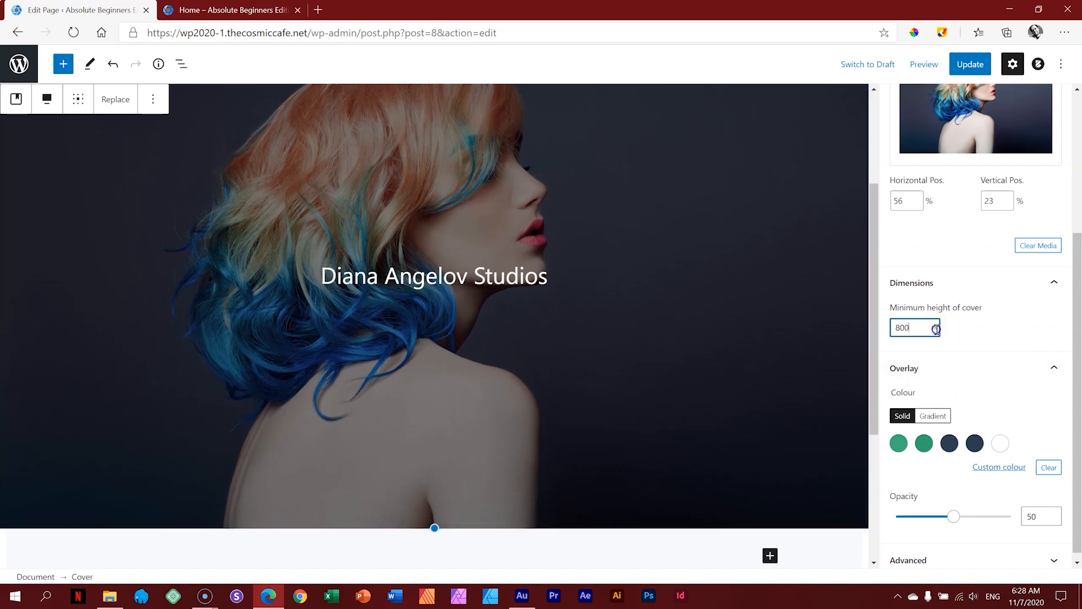
left_click(972, 67)
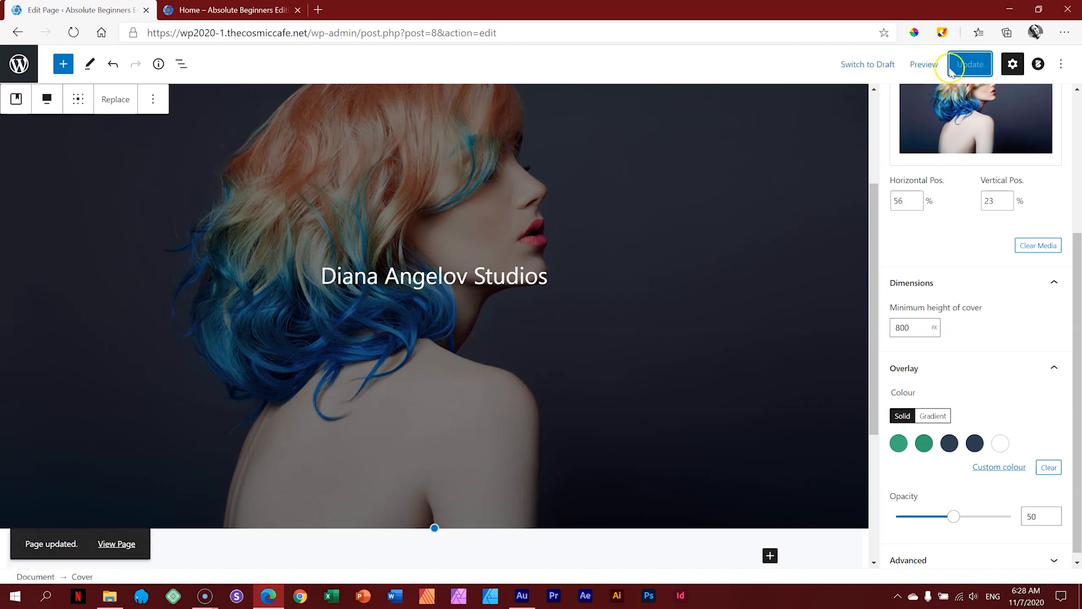
Step: Preview the Home page in a new tab to check the taller cover
left_click(923, 65)
left_click(883, 176)
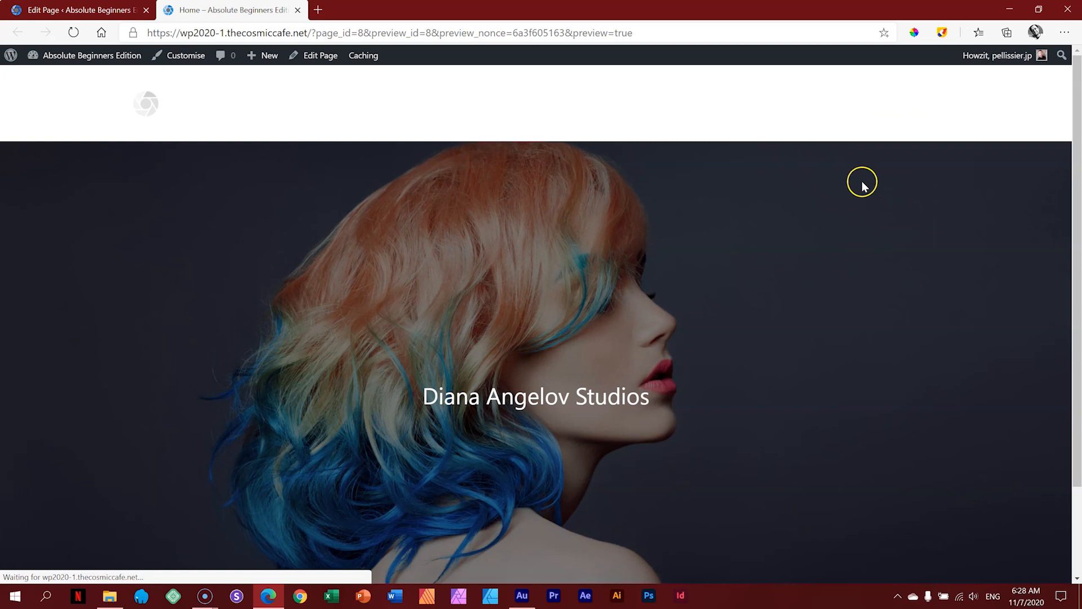
mouse_move(1079, 122)
left_mouse_down()
mouse_move(1079, 179)
mouse_move(1079, 122)
left_mouse_up()
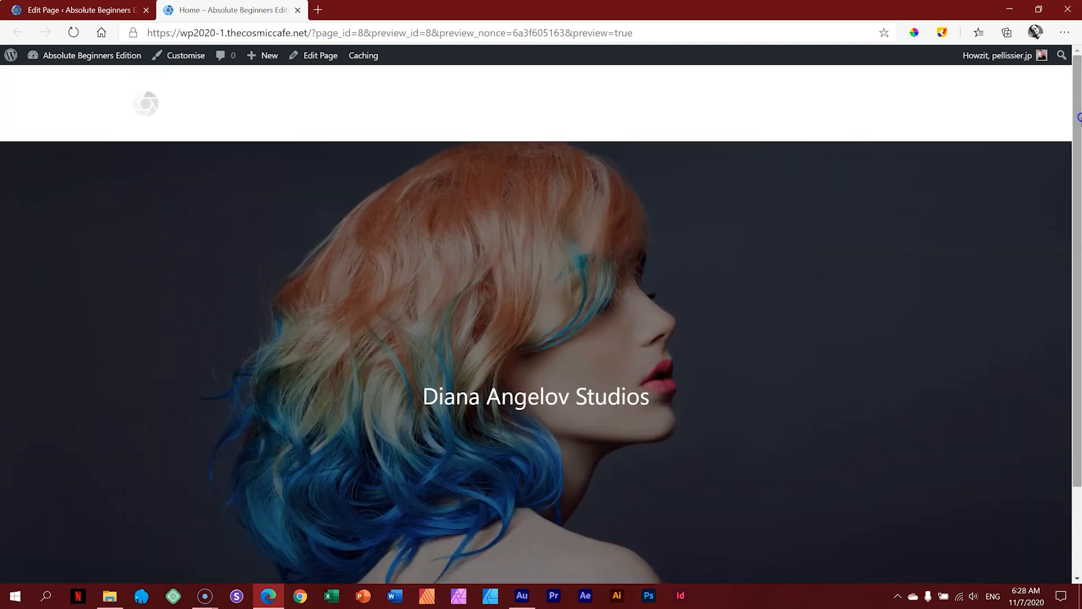
left_click(104, 11)
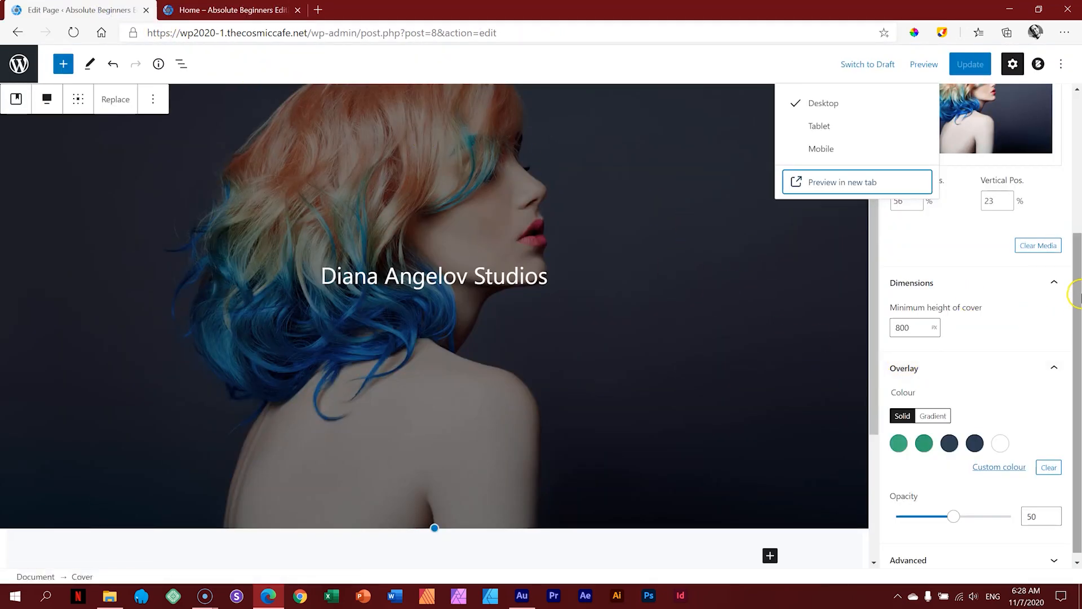
Step: Try a solid green overlay on the cover and fade its opacity
left_click(1076, 296)
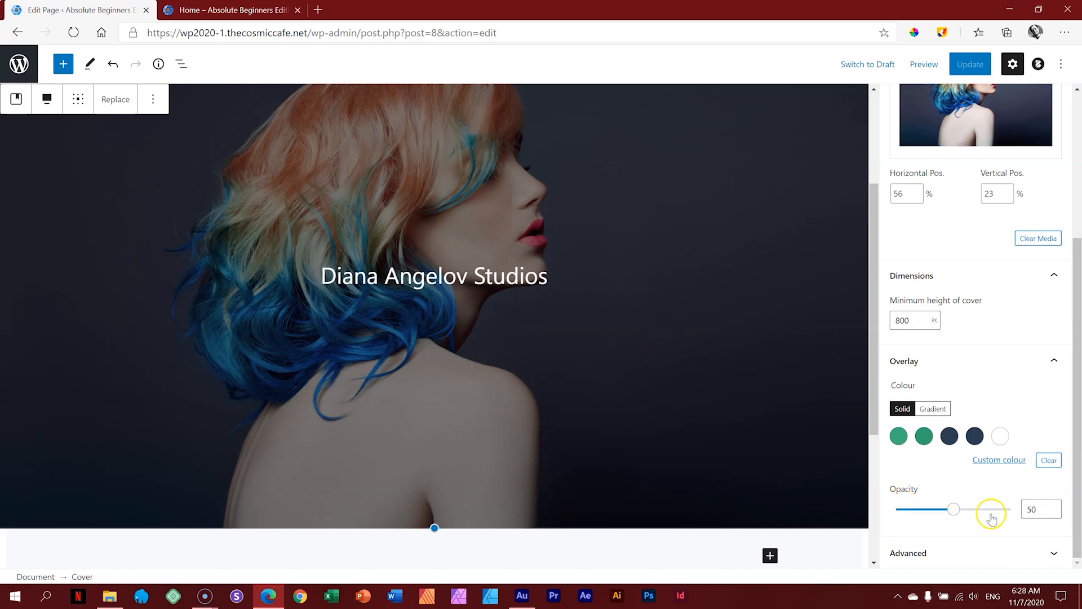
left_click_drag(955, 510, 1031, 512)
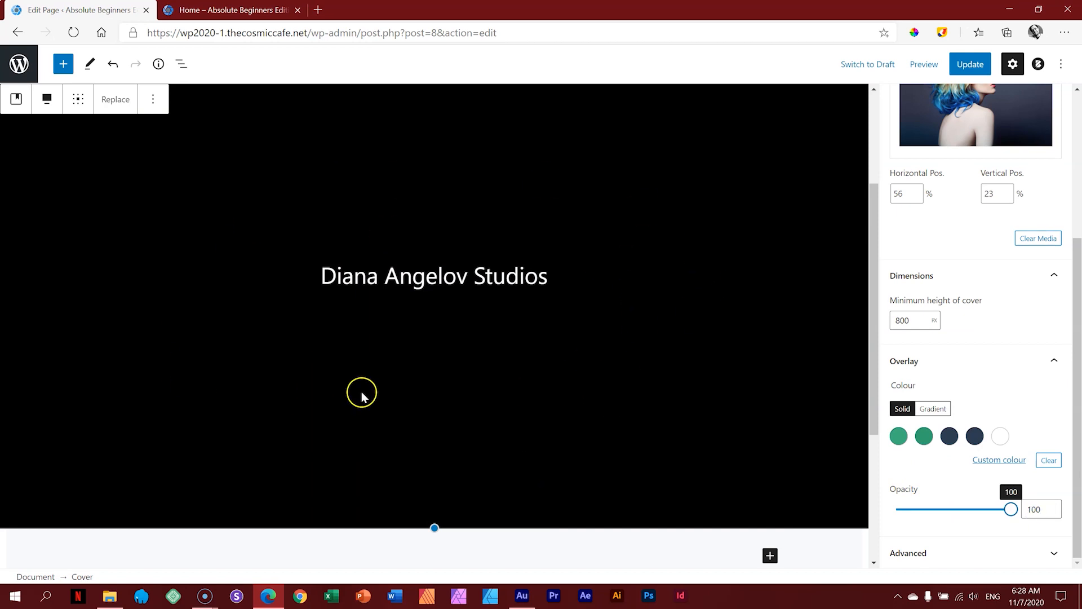
left_click(898, 436)
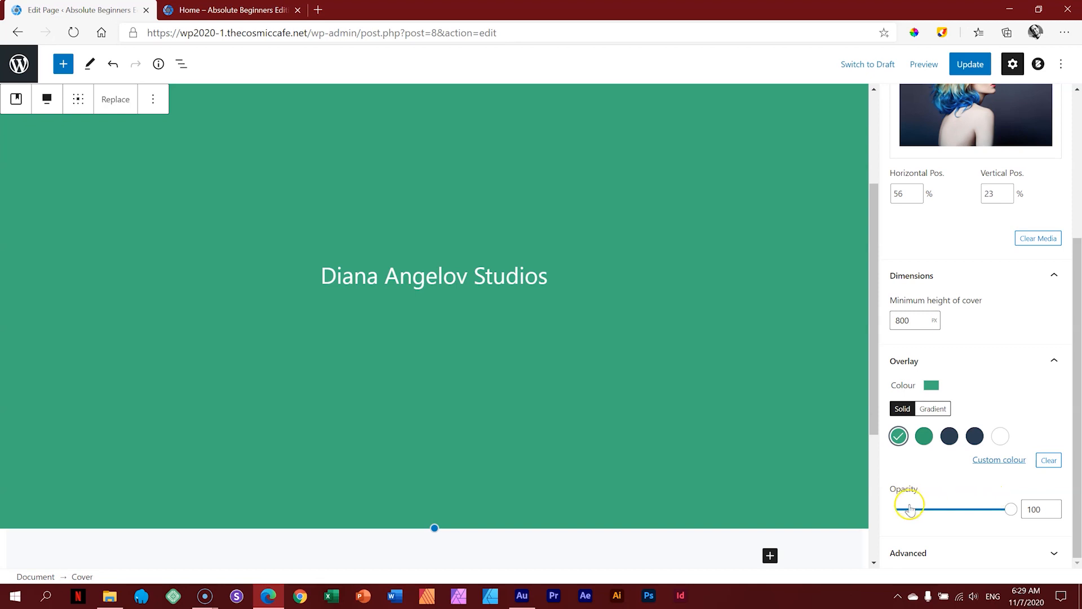
left_click(1010, 510)
left_click_drag(1010, 514, 959, 519)
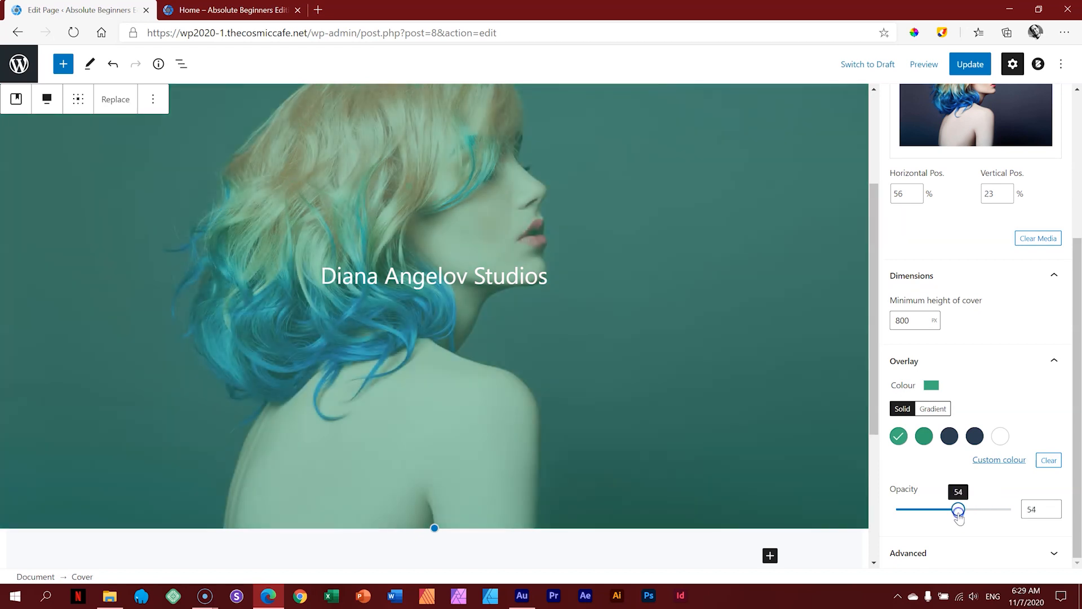
Step: Switch the overlay to a gradient, trying several swatches before choosing the pink one
left_click(933, 411)
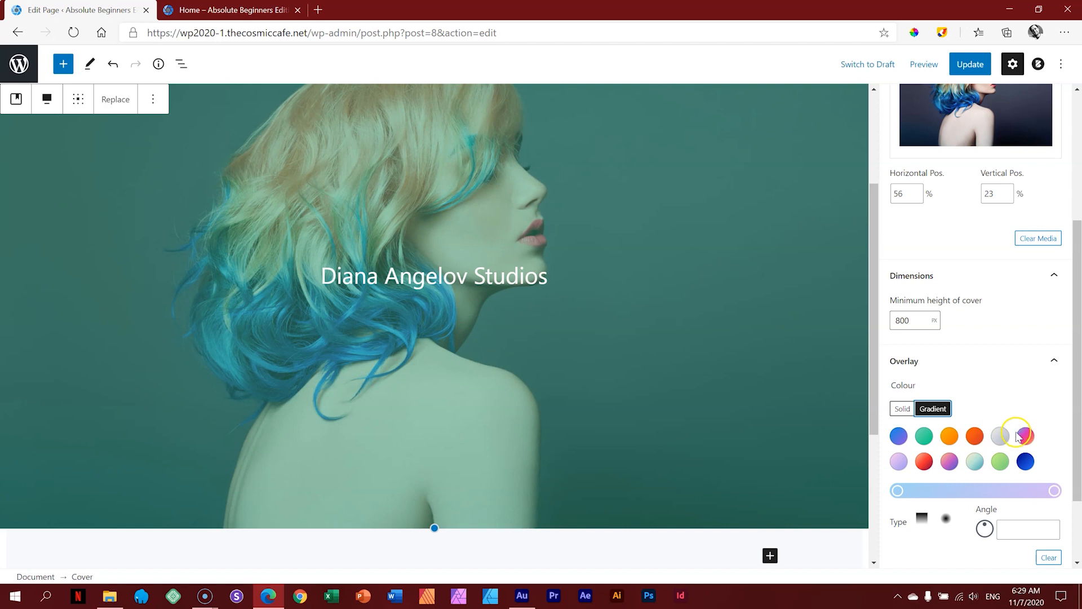
left_click(899, 437)
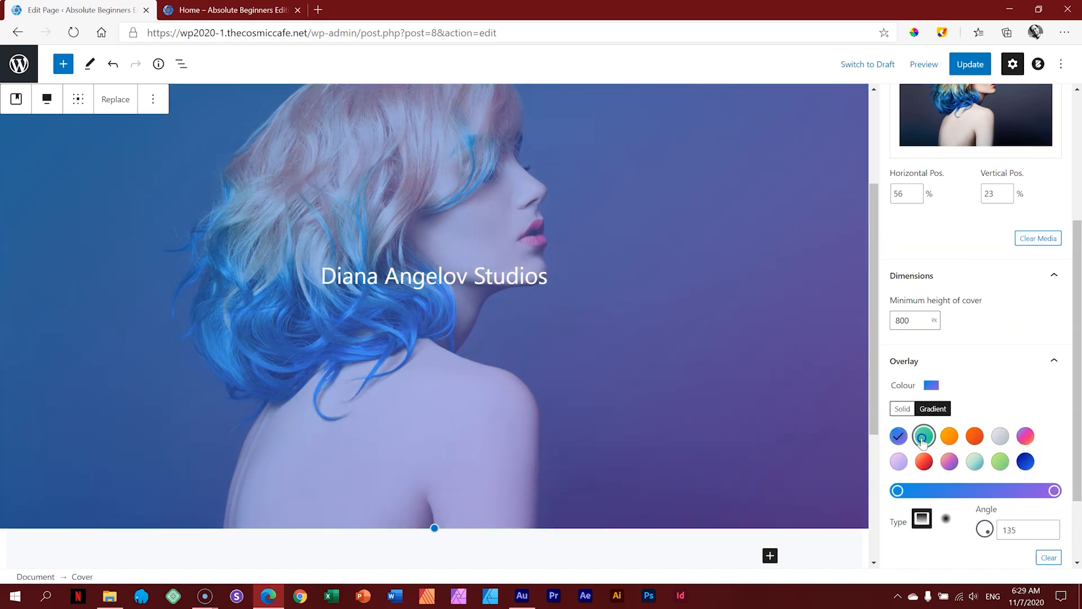
left_click(923, 437)
left_click(949, 437)
left_click(1027, 436)
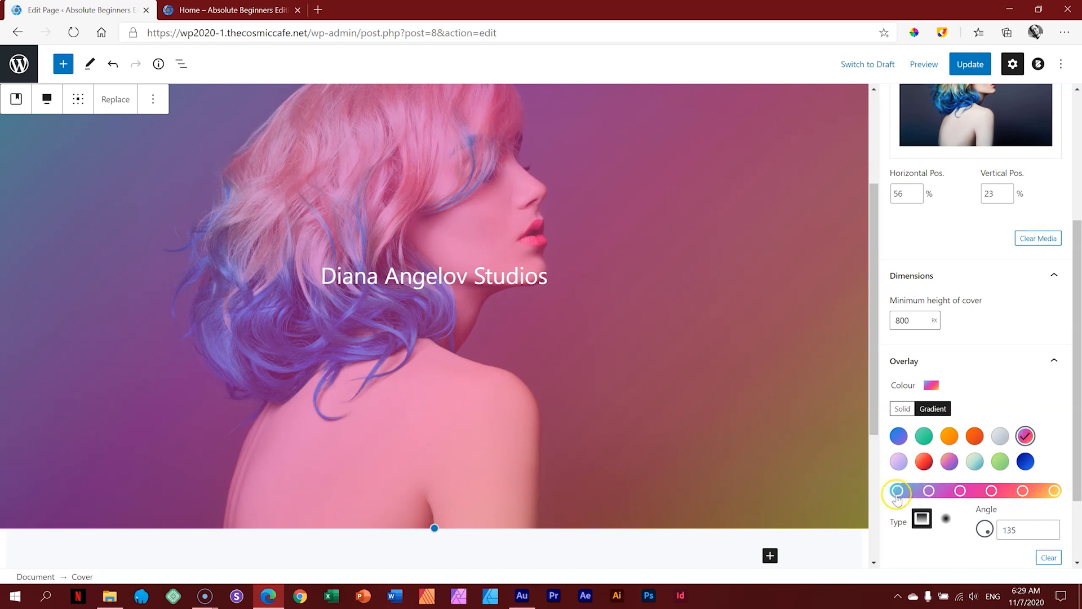
Step: Set the gradient overlay's opacity to 60
left_click(1077, 446)
left_click_drag(1078, 446, 1078, 506)
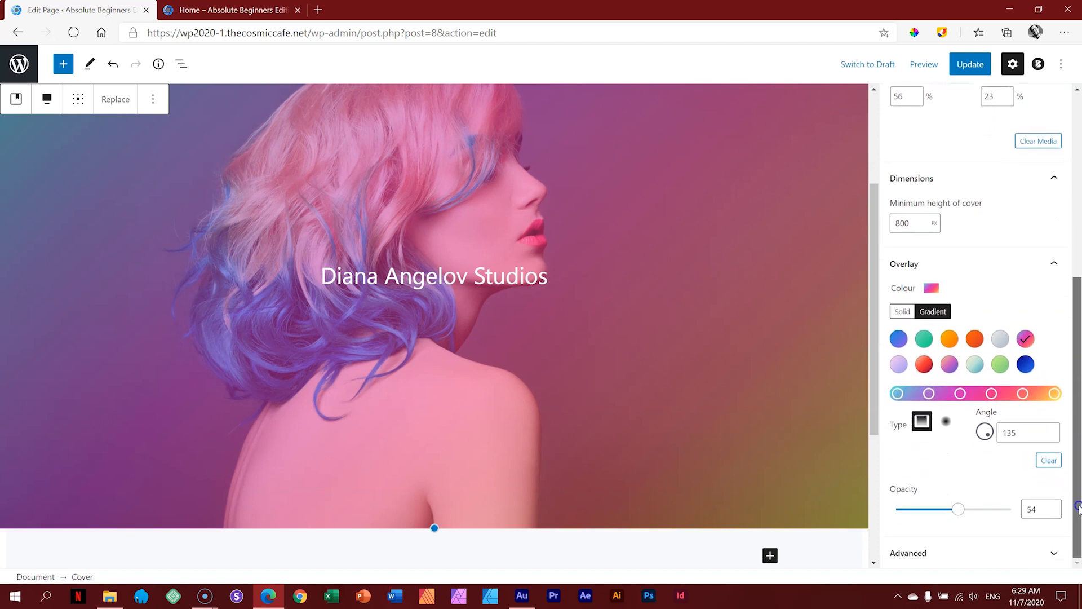
left_click(959, 510)
left_click_drag(959, 510, 965, 510)
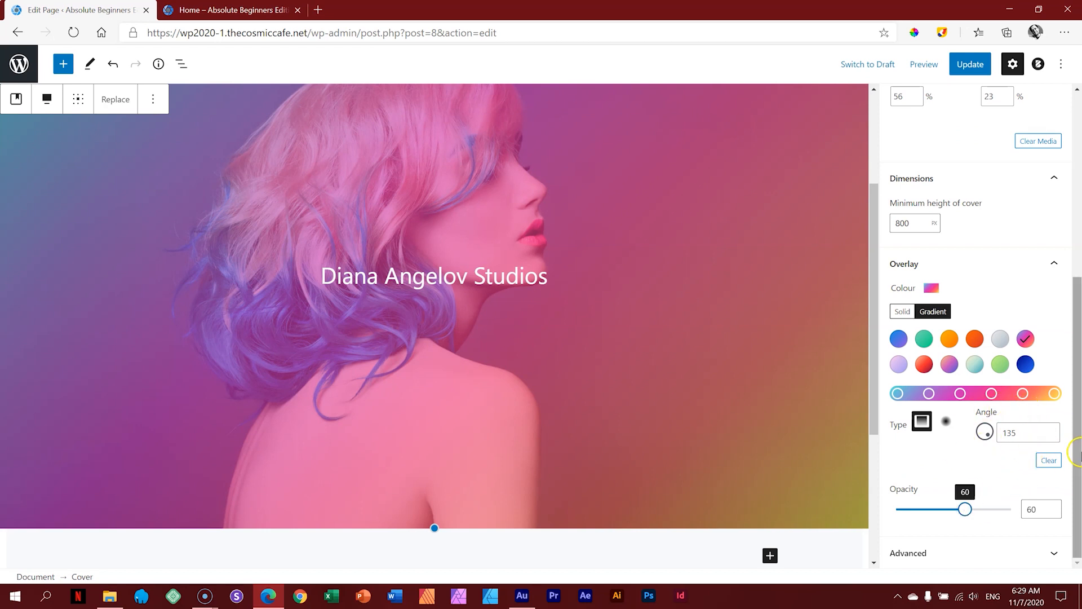
mouse_move(1078, 452)
left_mouse_down()
mouse_move(1079, 285)
mouse_move(1079, 479)
mouse_move(1080, 258)
mouse_move(1078, 432)
left_mouse_up()
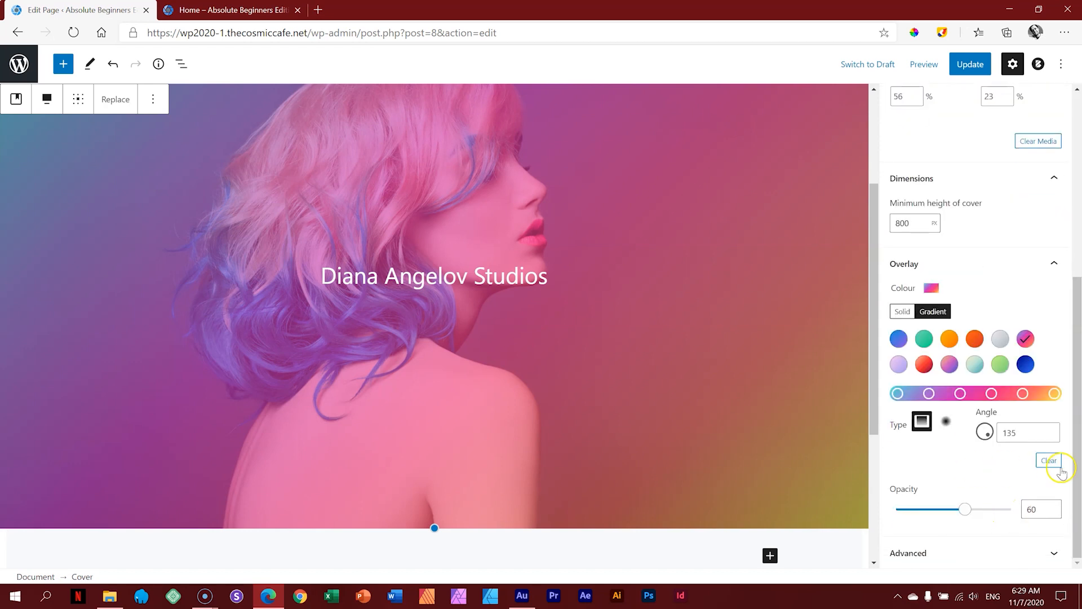
left_click_drag(1078, 454, 1078, 262)
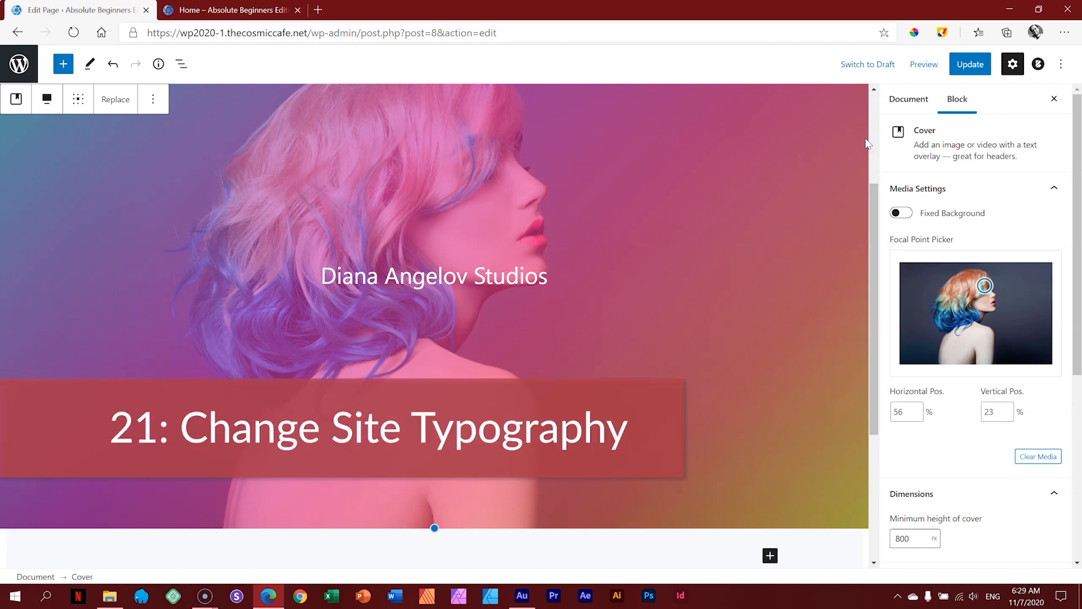
left_click(424, 278)
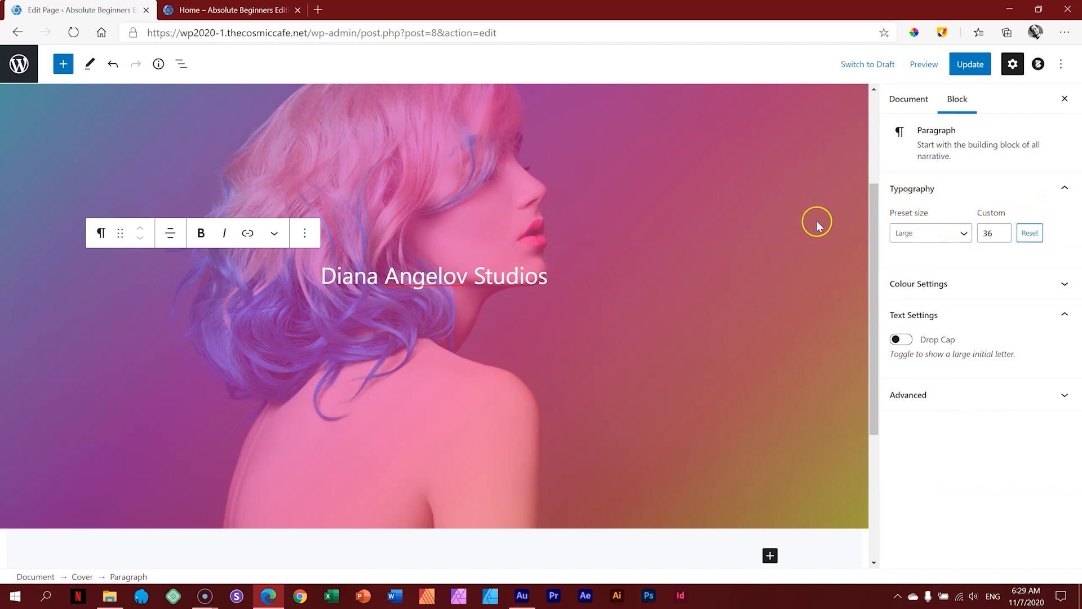
left_click(423, 274)
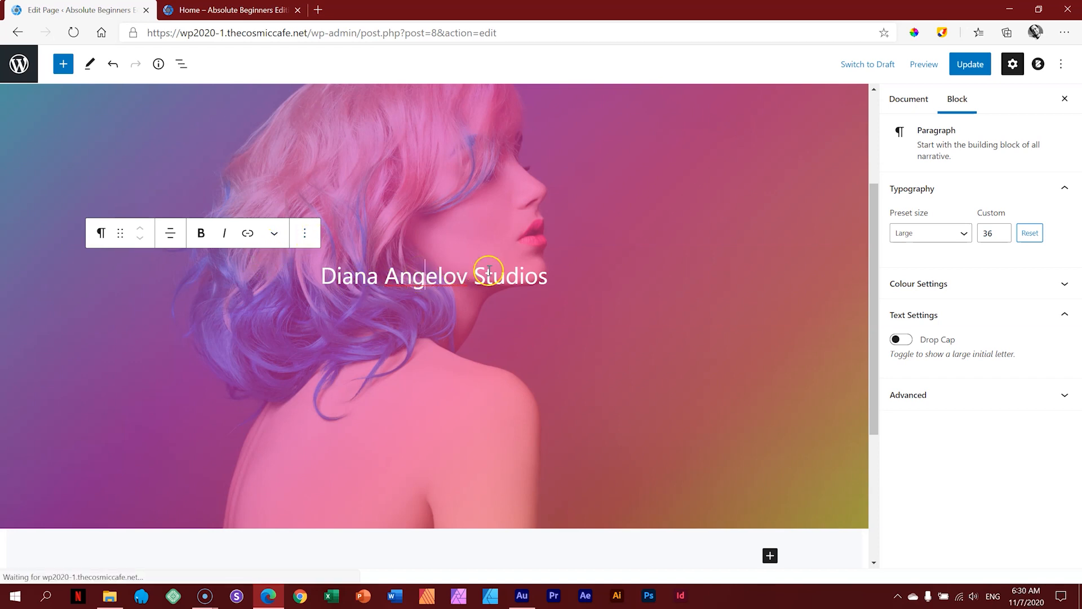
left_click(102, 236)
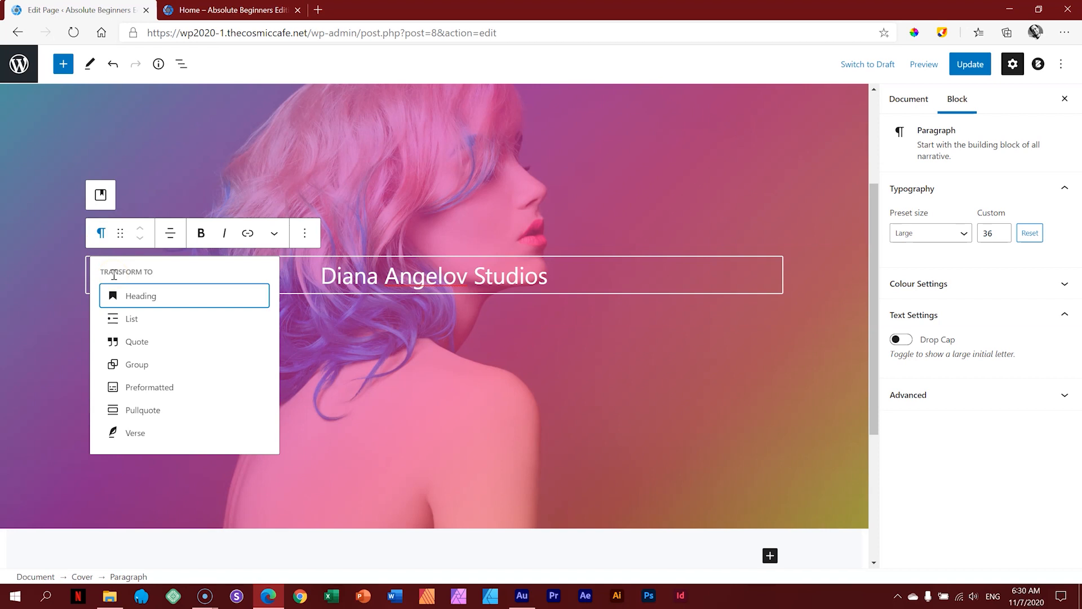
left_click(133, 297)
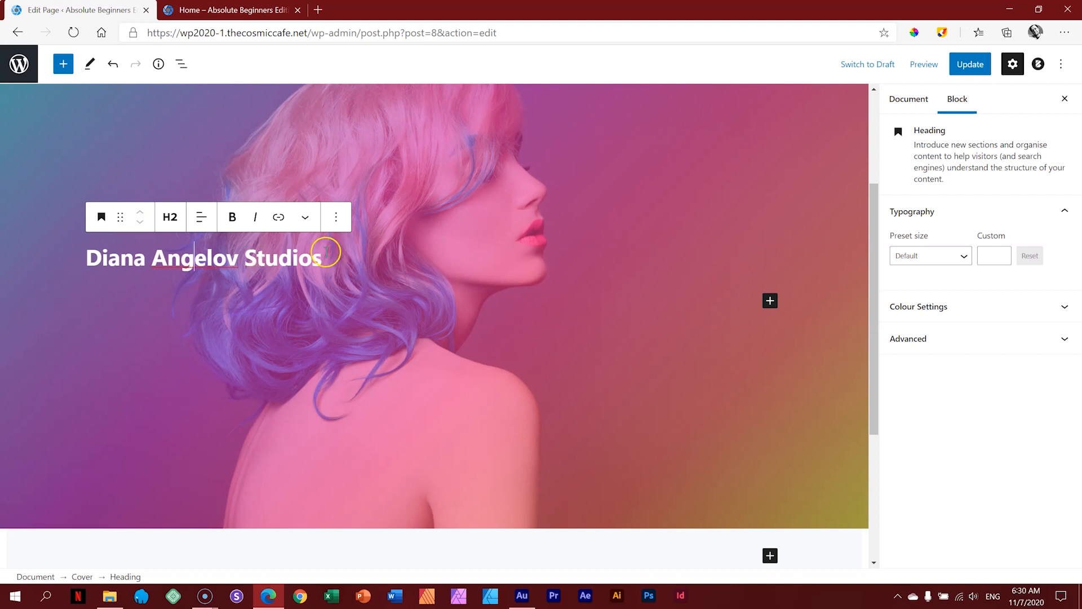
left_click(202, 218)
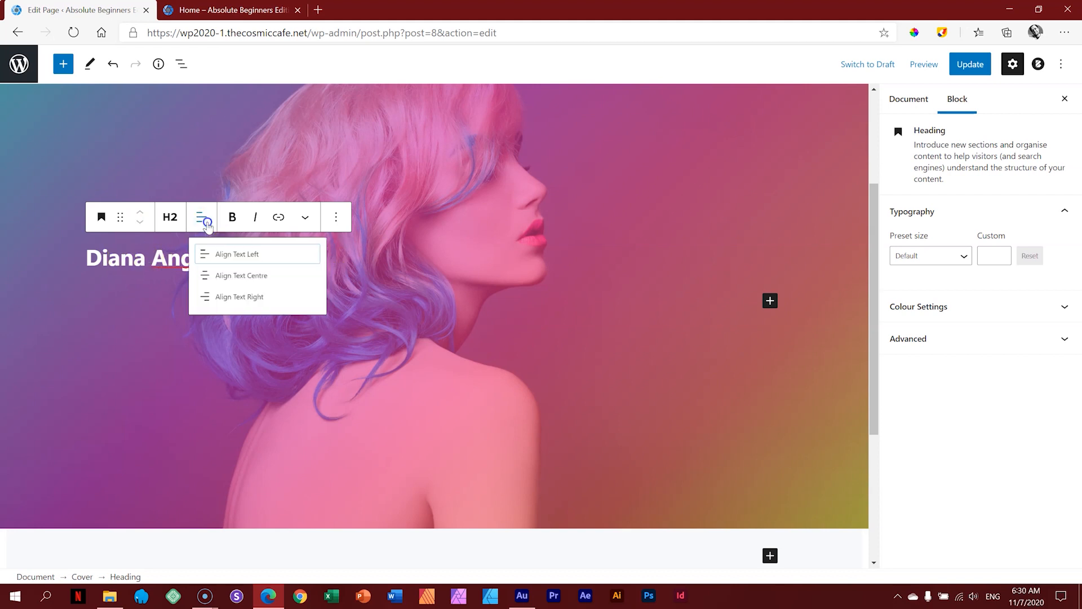
left_click(228, 283)
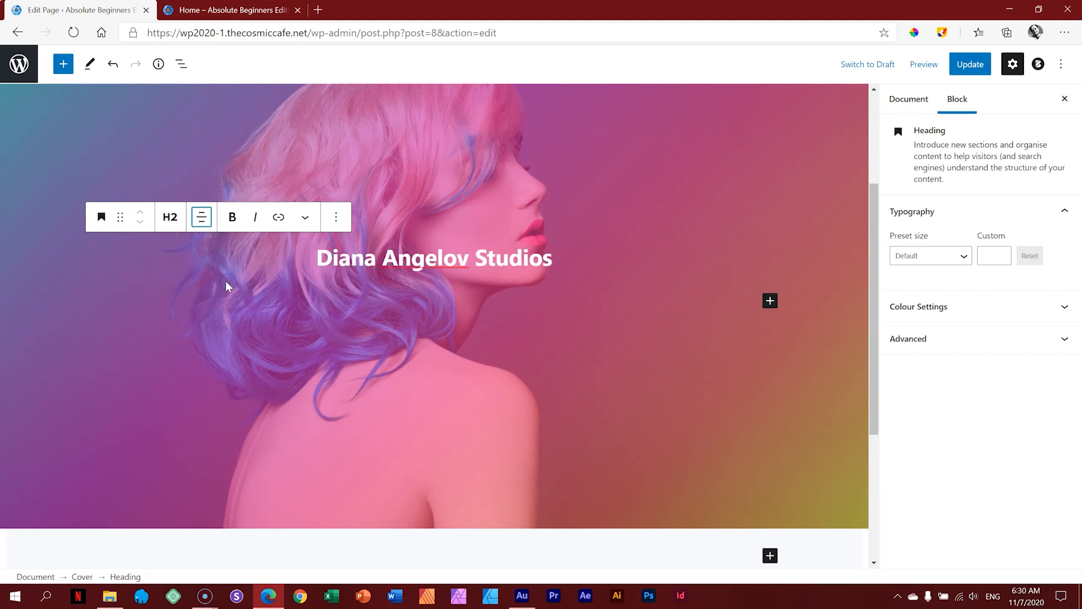
left_click(168, 219)
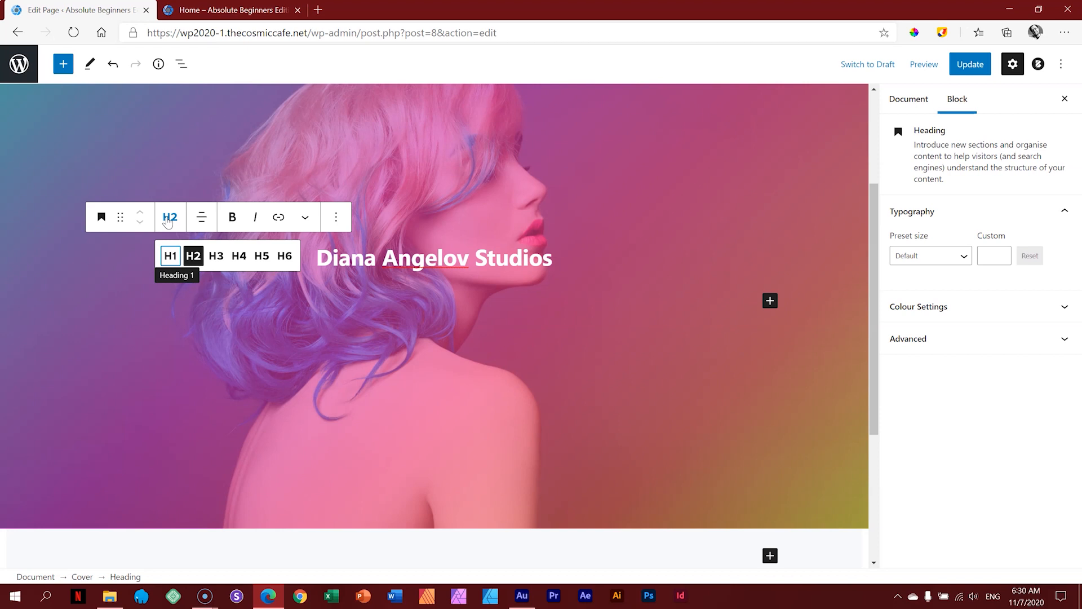
Step: Show the title's heading level choices and place the cursor in the cover title
left_click(178, 263)
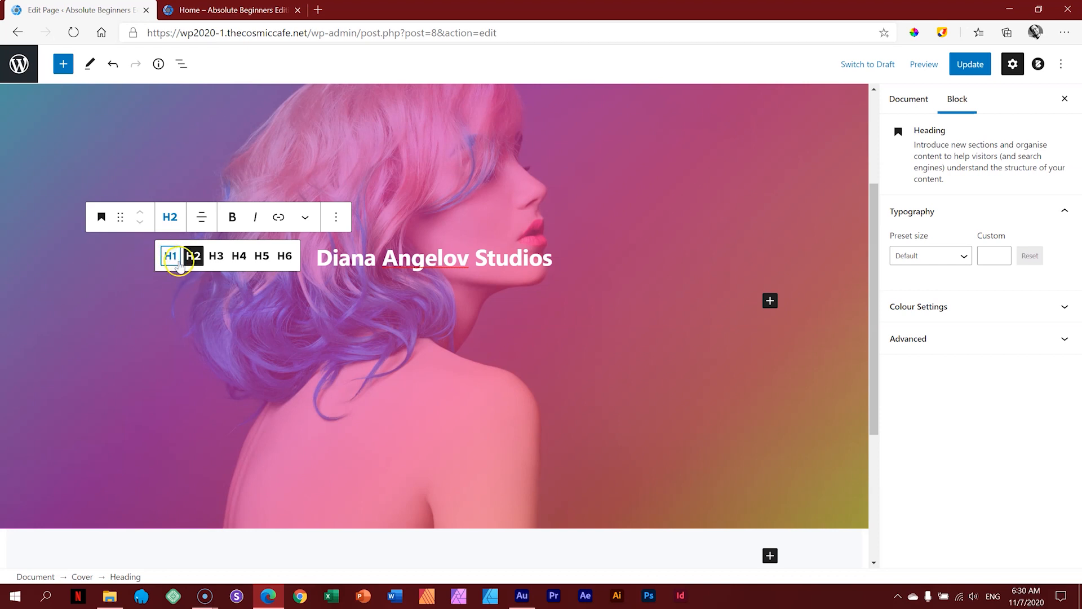
left_click(870, 109)
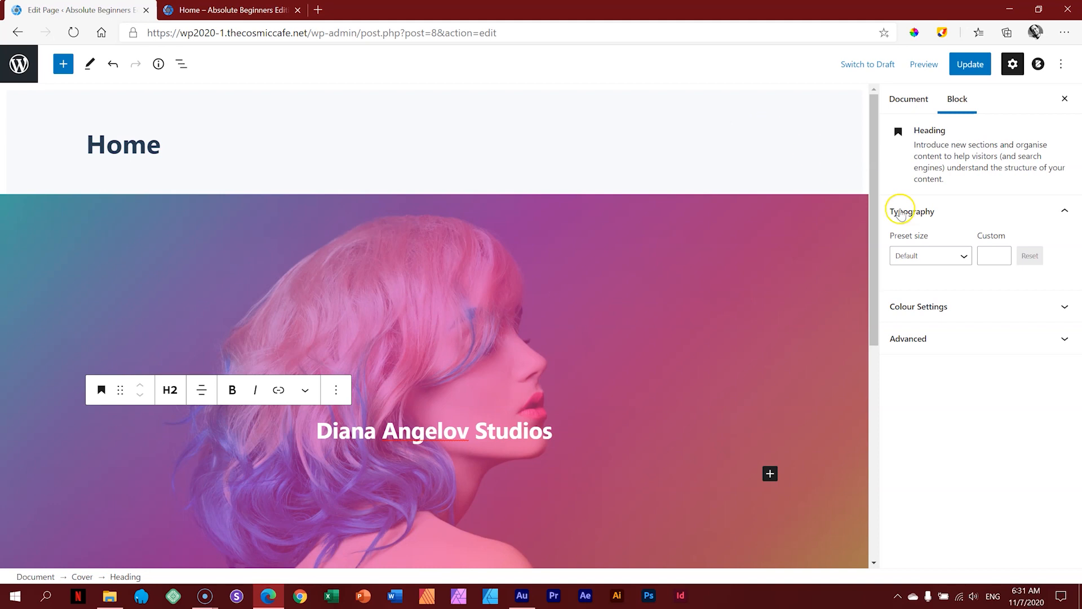
left_click_drag(874, 204, 871, 266)
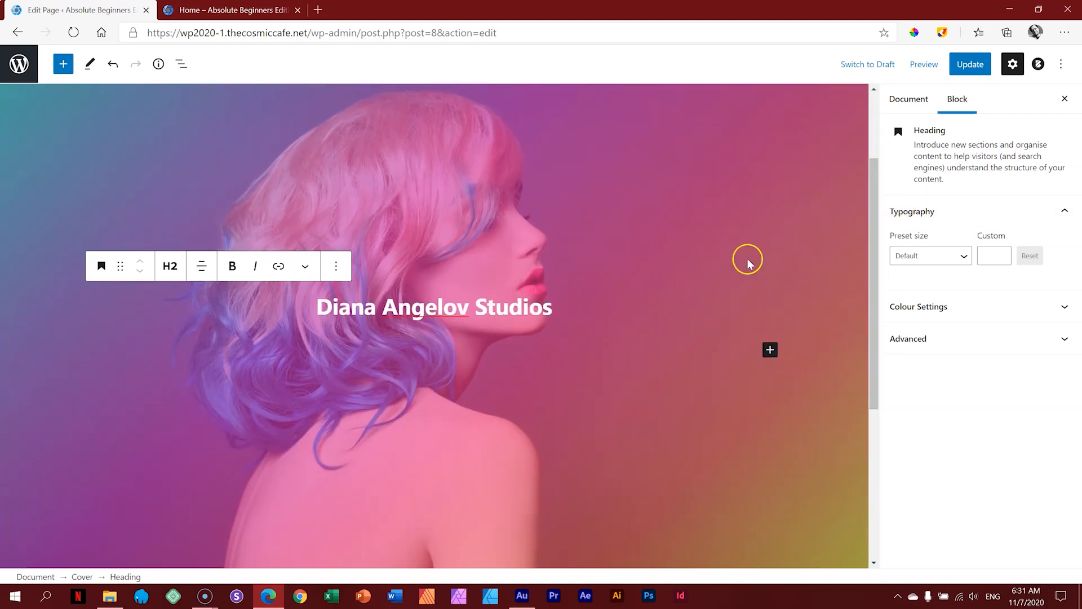
left_click(168, 271)
left_click(476, 312)
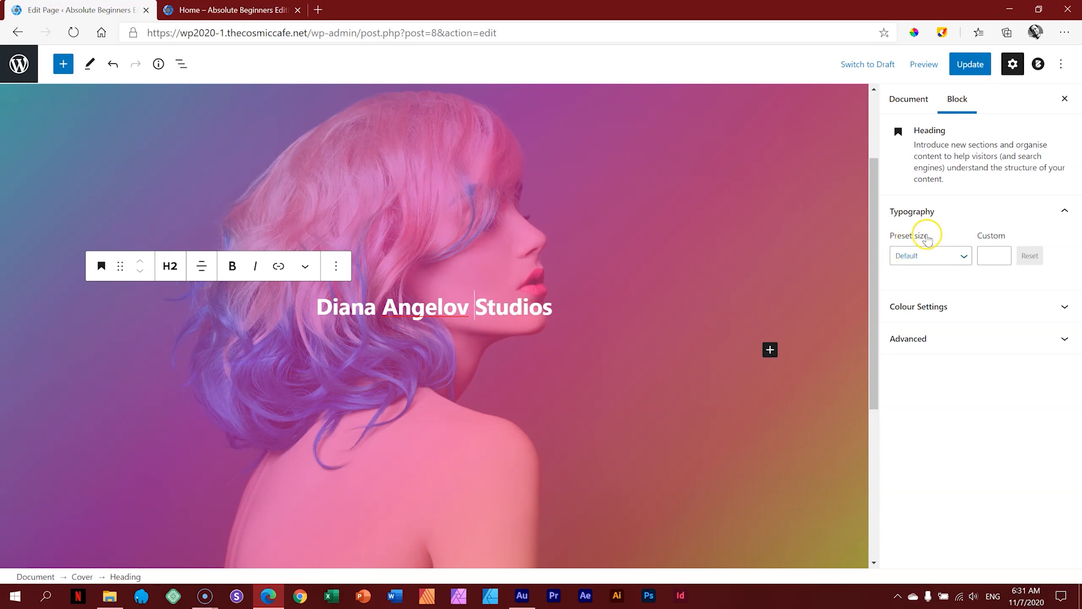
Step: Size the cover heading Huge (48) instead of Large, then update the page
left_click(933, 255)
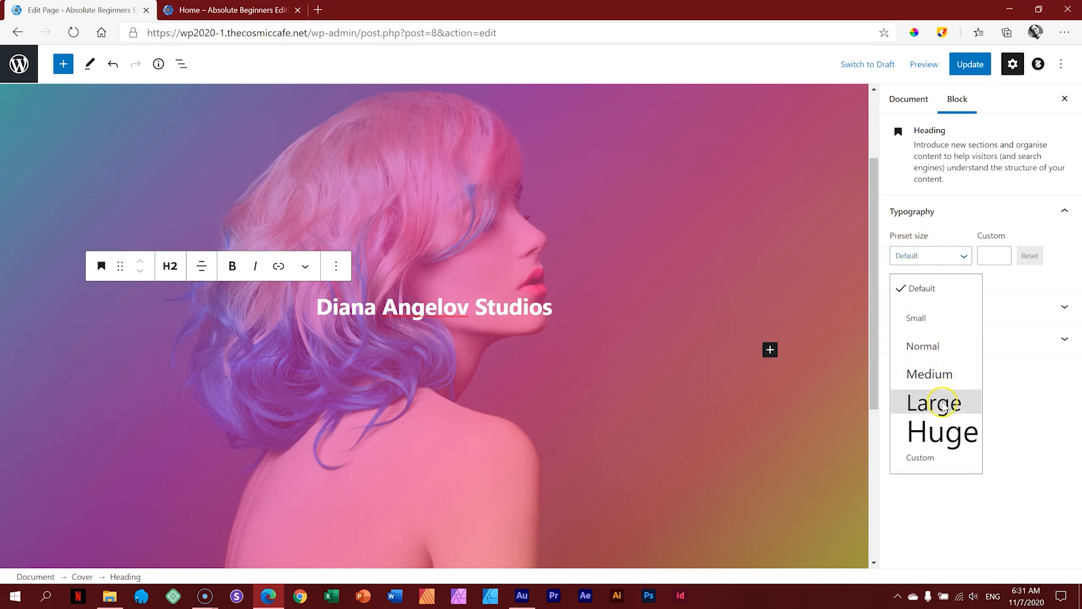
left_click(943, 405)
left_click(958, 255)
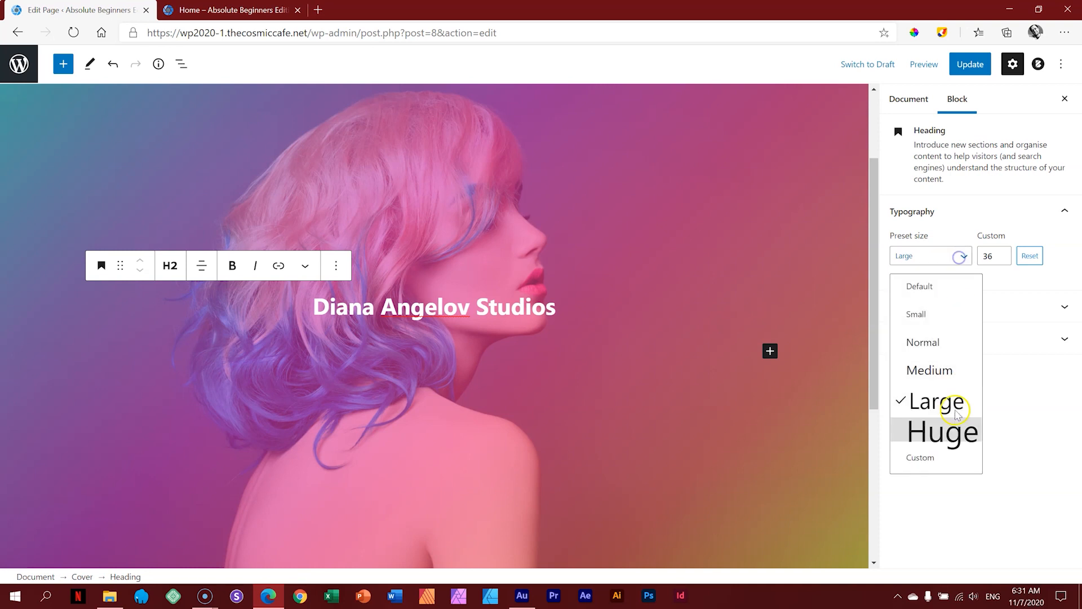
left_click(956, 430)
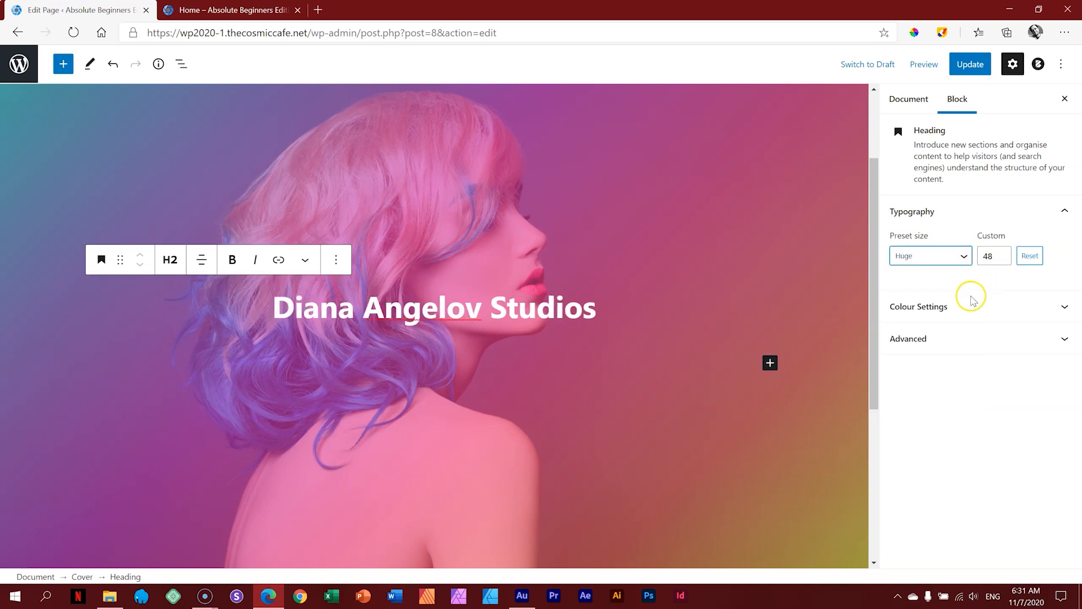
left_click(972, 304)
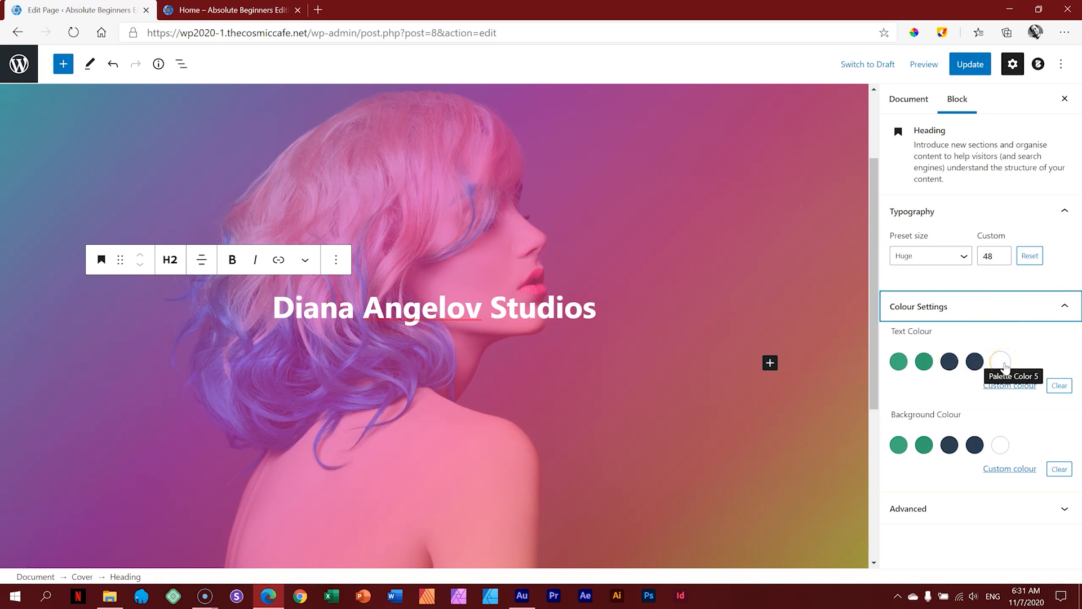
left_click(1006, 309)
left_click(960, 219)
left_click(967, 328)
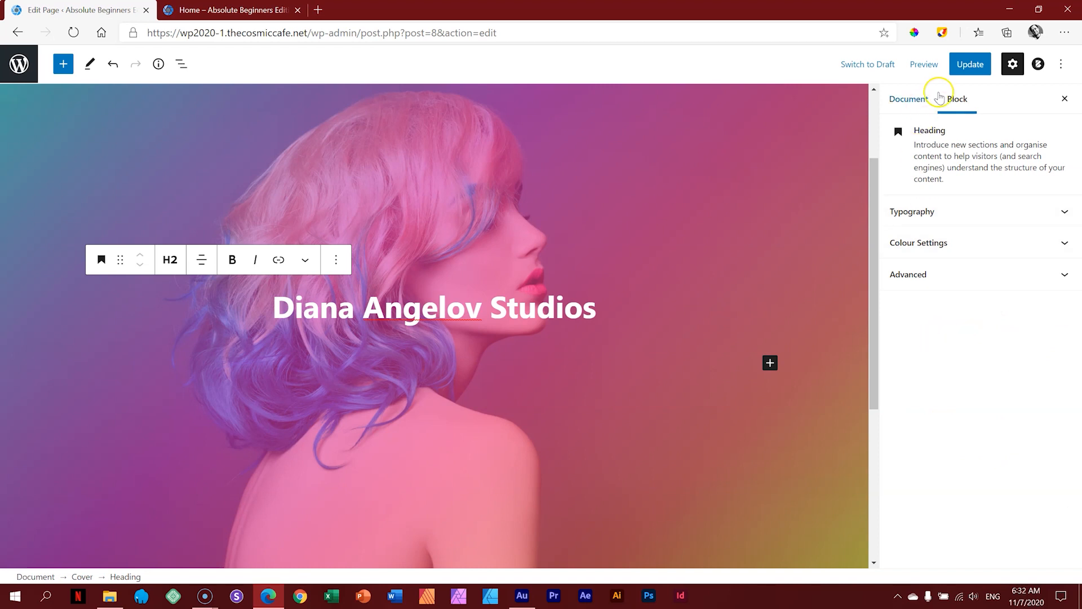
left_click(966, 66)
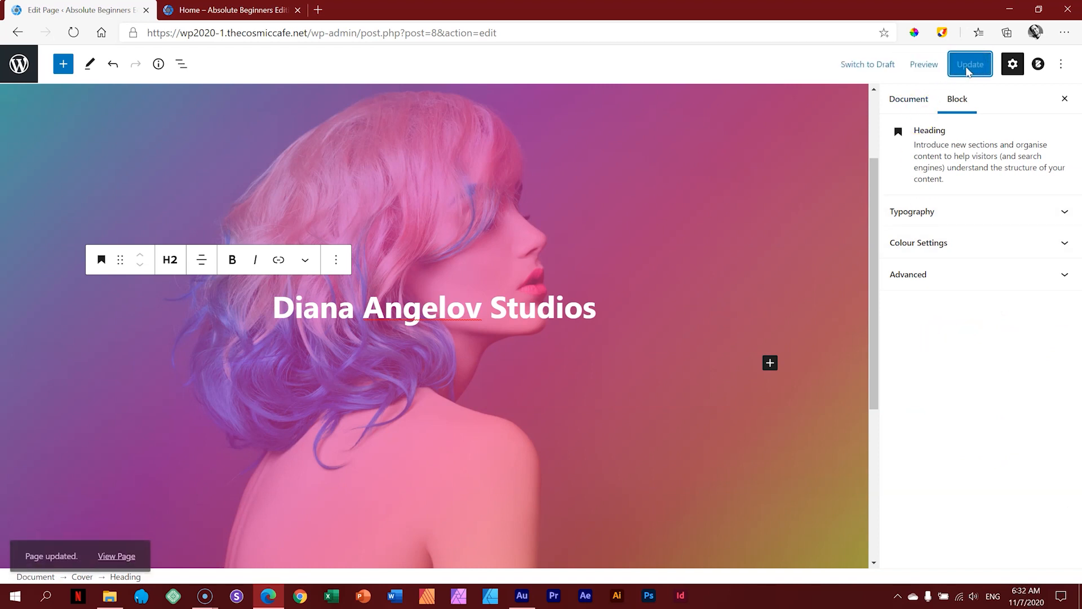
left_click(922, 66)
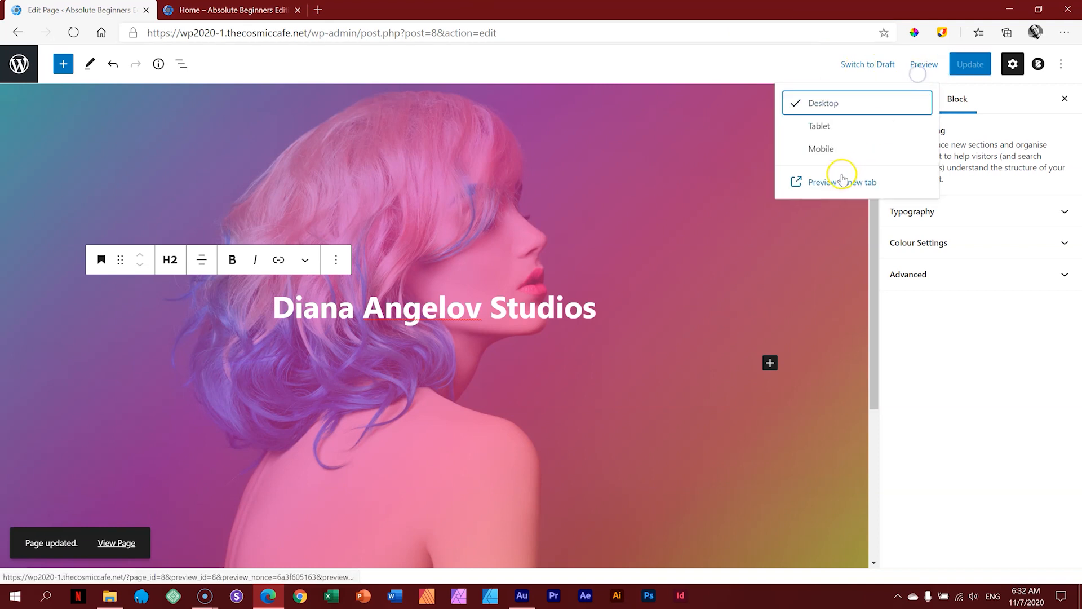
Step: Preview the Home page in a new tab, check the editor tab, then return to the preview
left_click(840, 186)
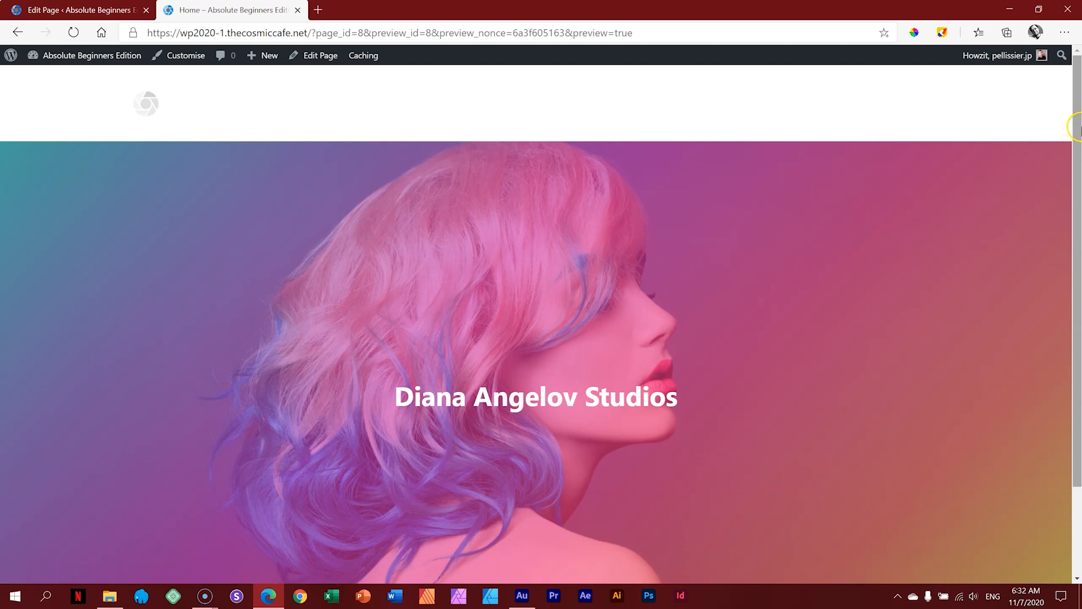
scroll(1061, 213, "down", 2)
left_click_drag(1075, 208, 1074, 193)
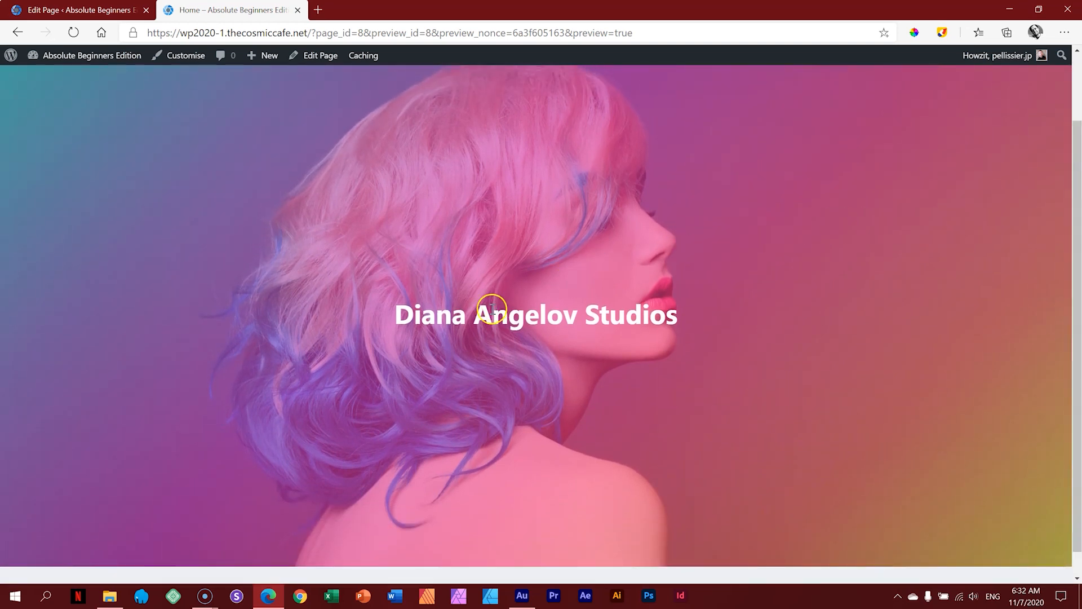
left_click(124, 9)
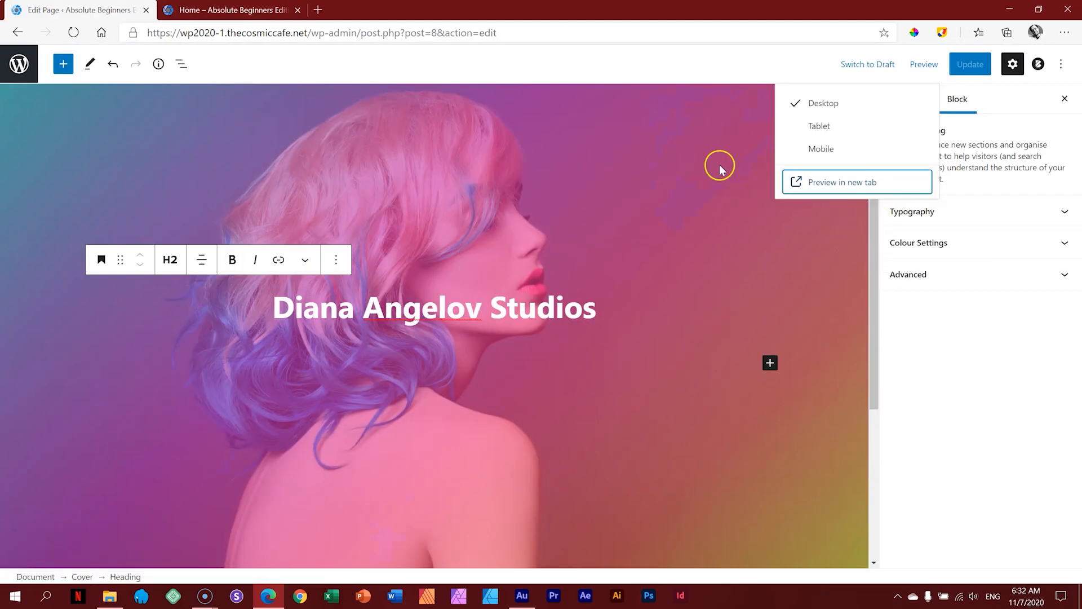
left_click(232, 10)
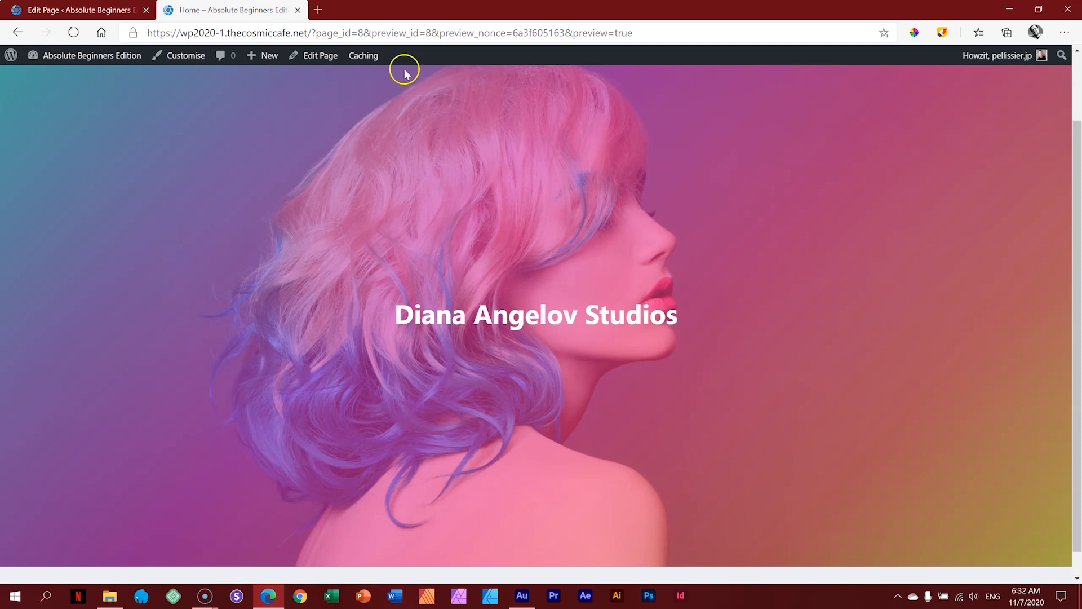
left_click(181, 64)
Step: Open General Options > Typography in the Customiser, showing the System Default 17px base font
left_click(180, 60)
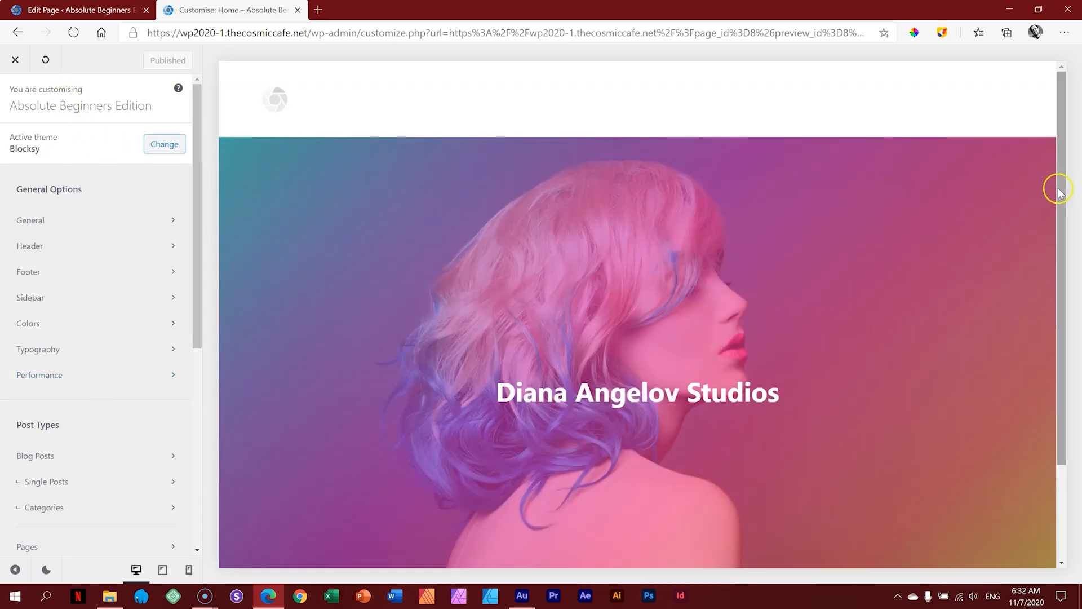
left_click_drag(1062, 186, 1065, 243)
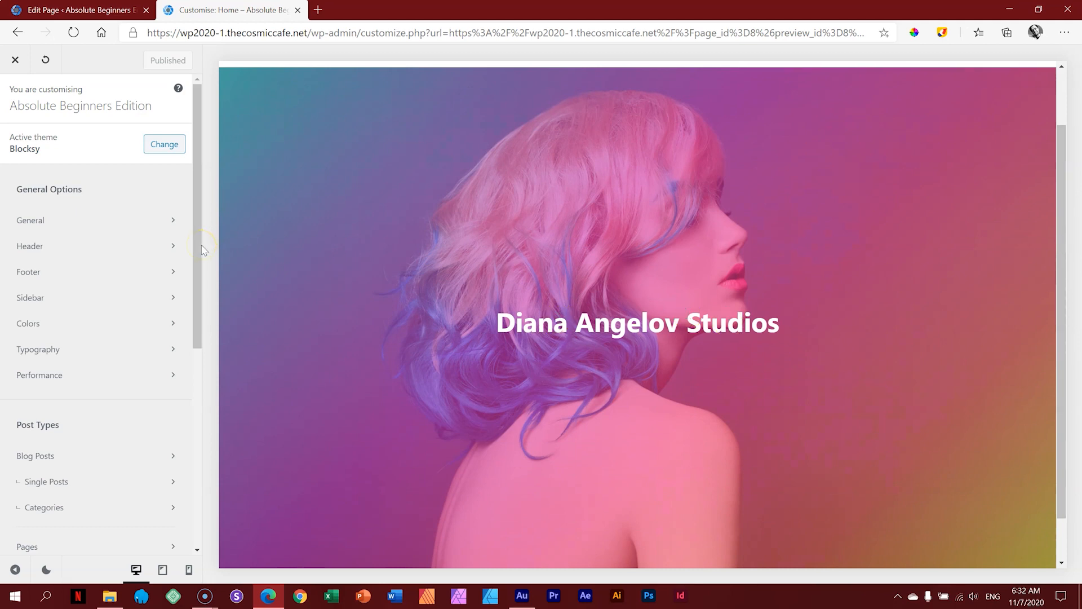
left_click(50, 351)
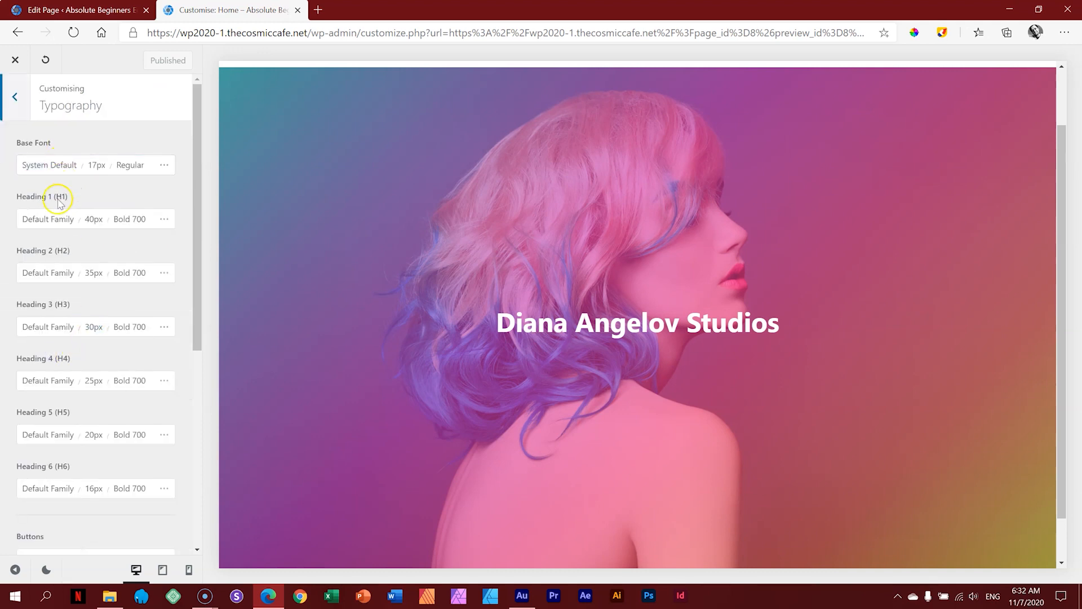
triple_click(62, 277)
Step: Try Aguafina Script and then Alegreya SC as the base font family
left_click(61, 168)
left_click(61, 165)
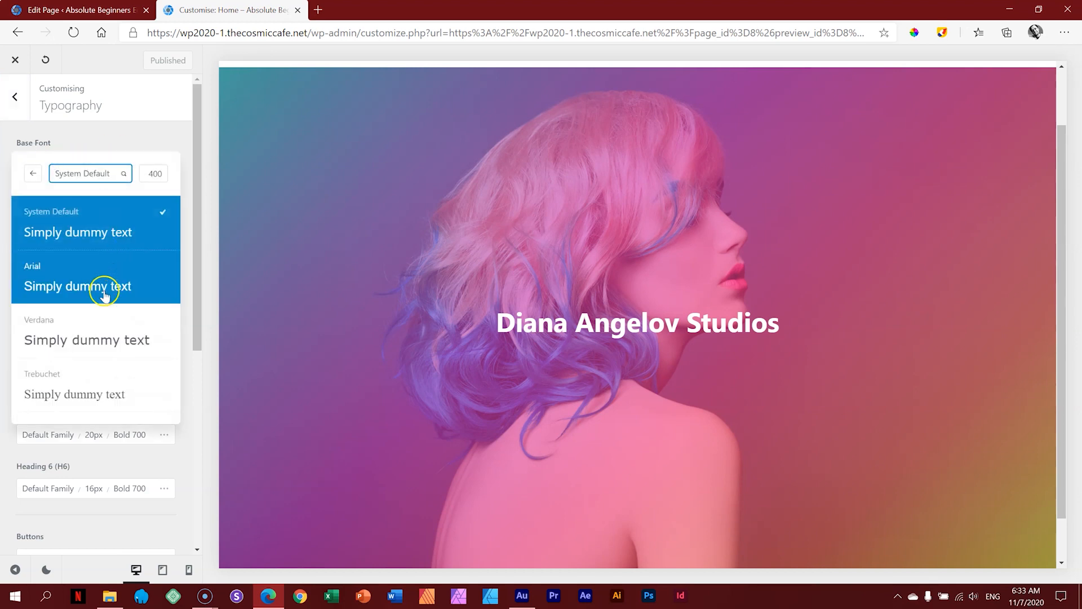
scroll(104, 299, "down", 8)
scroll(103, 330, "down", 6)
scroll(102, 333, "down", 6)
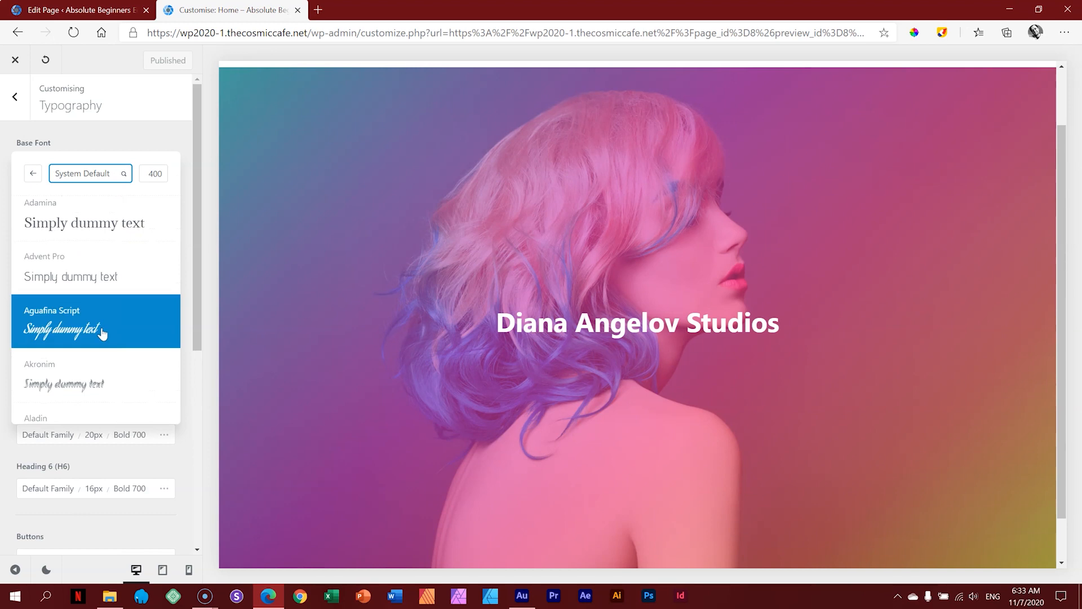
left_click(60, 327)
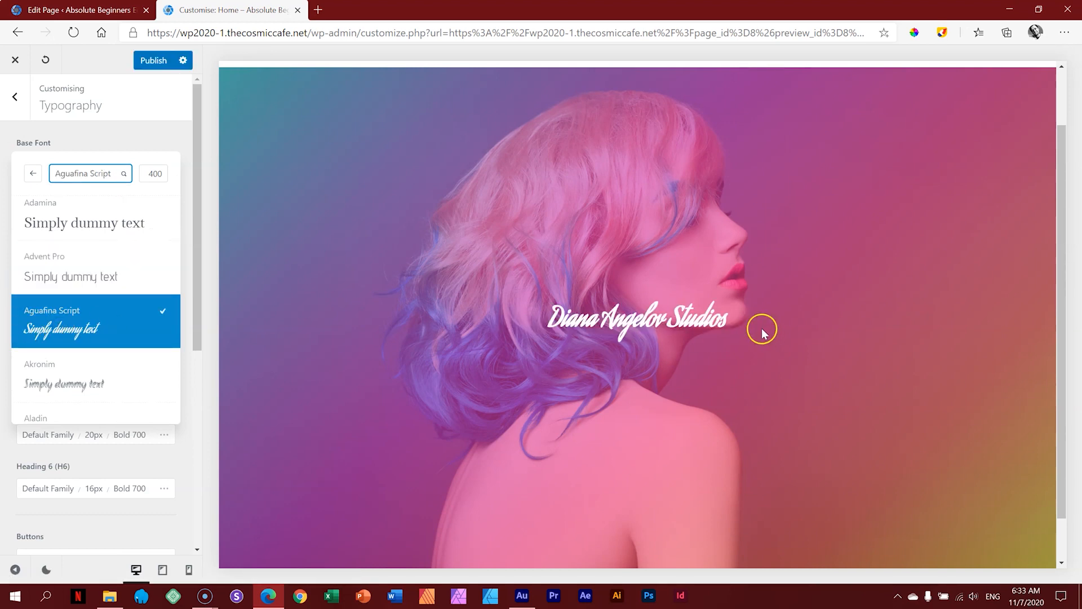
scroll(93, 325, "down", 5)
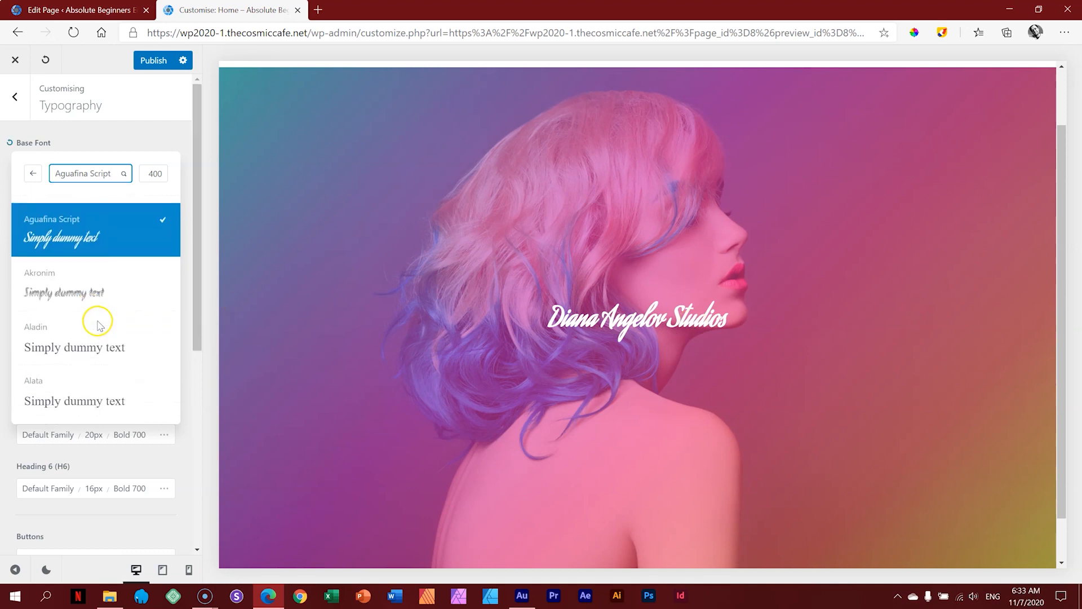
scroll(105, 322, "down", 3)
left_click(104, 310)
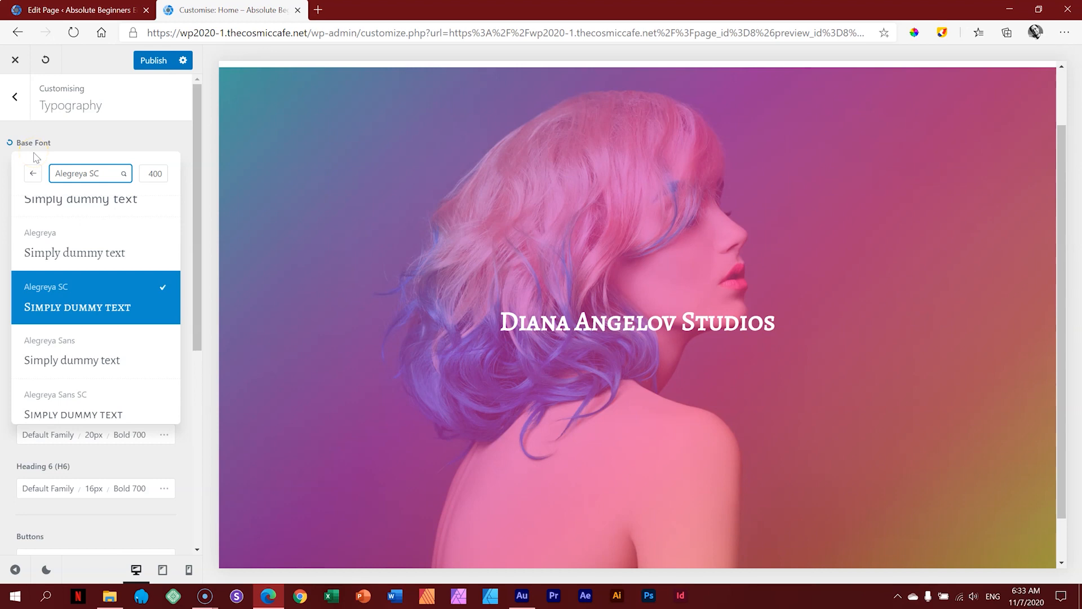
left_click(109, 299)
Step: Search for 'cardo' and set the base font to Cardo
left_click(91, 176)
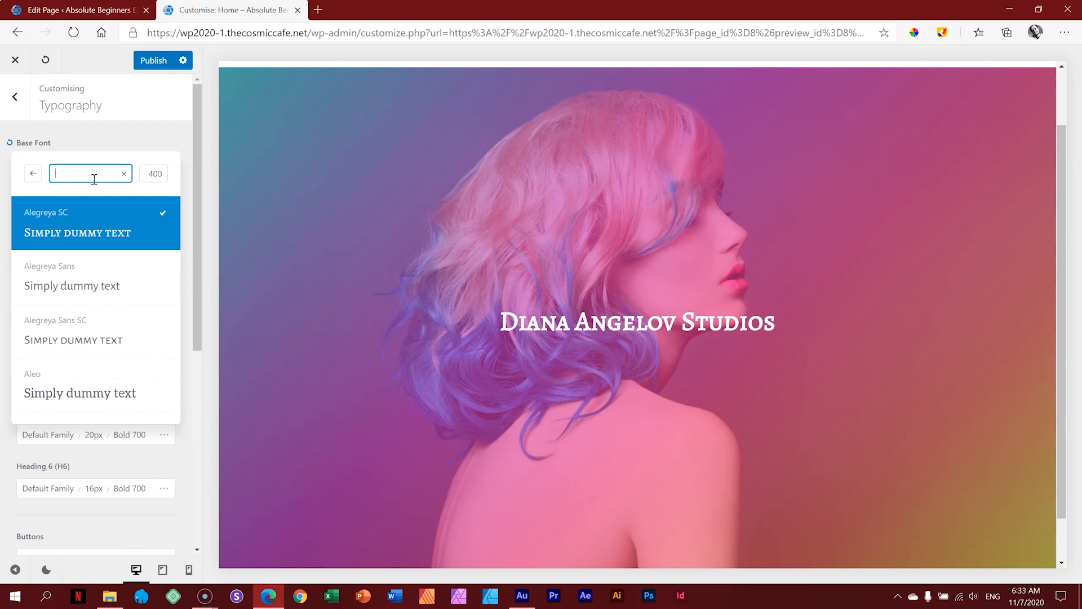
type("cardo")
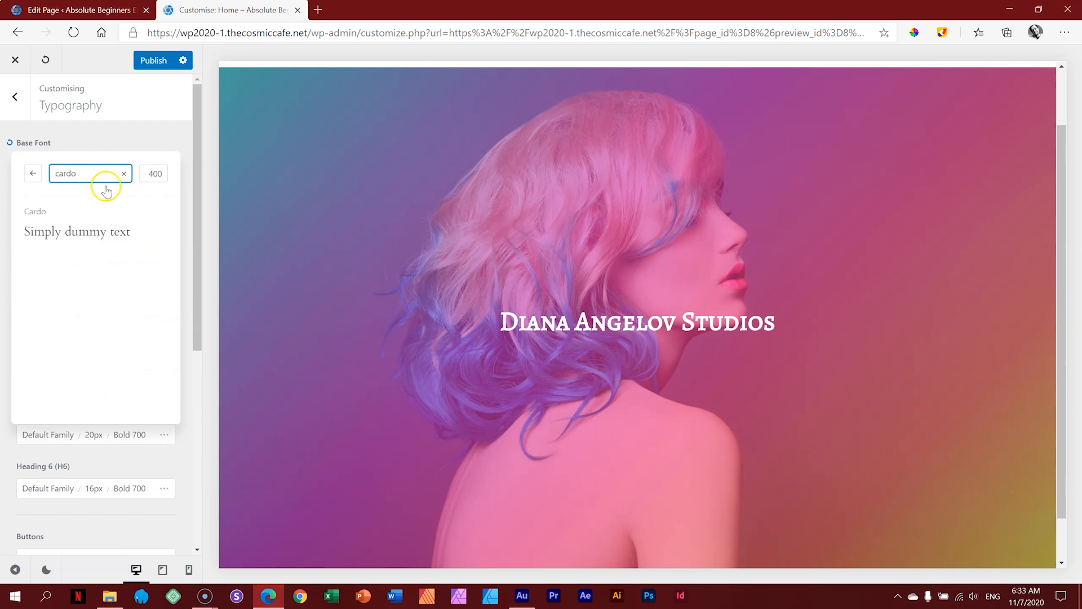
left_click(95, 234)
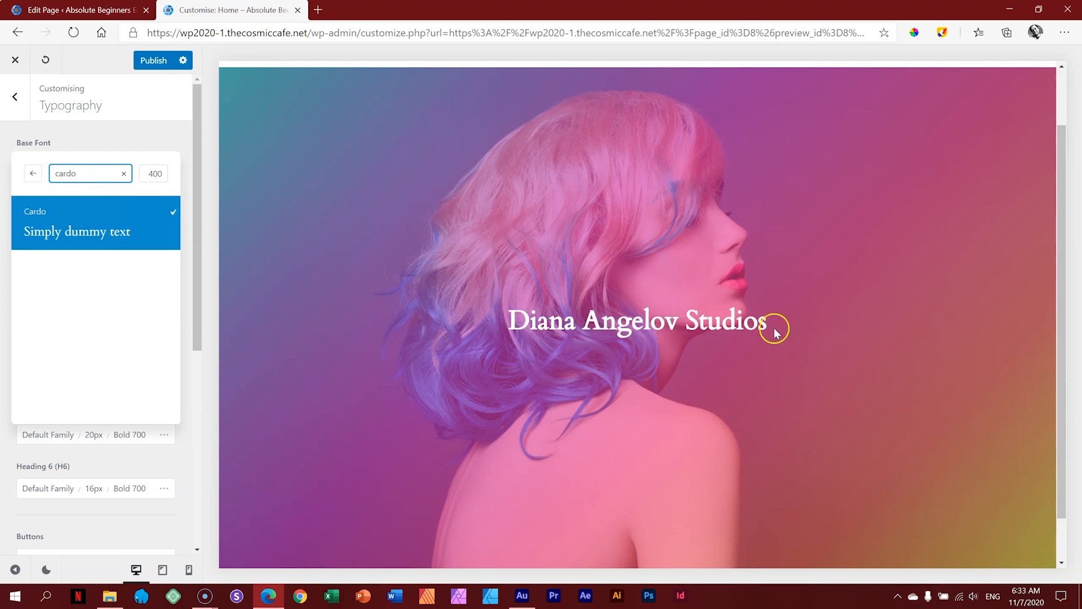
left_click(50, 144)
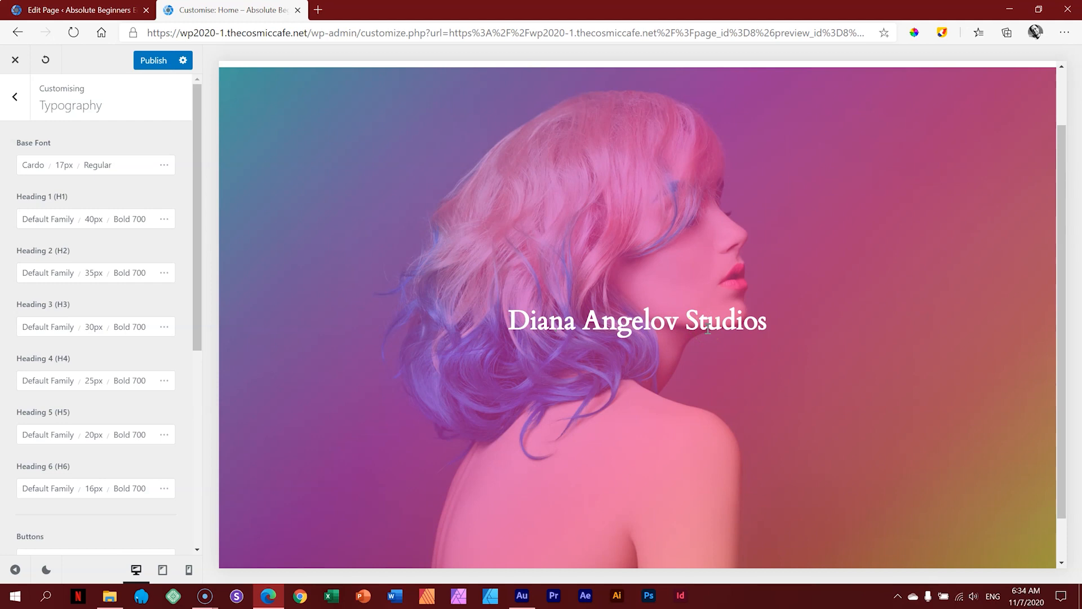
Step: Set the Heading 2 font to Akronim, publish, and close the Customiser
left_click(72, 221)
left_click(62, 275)
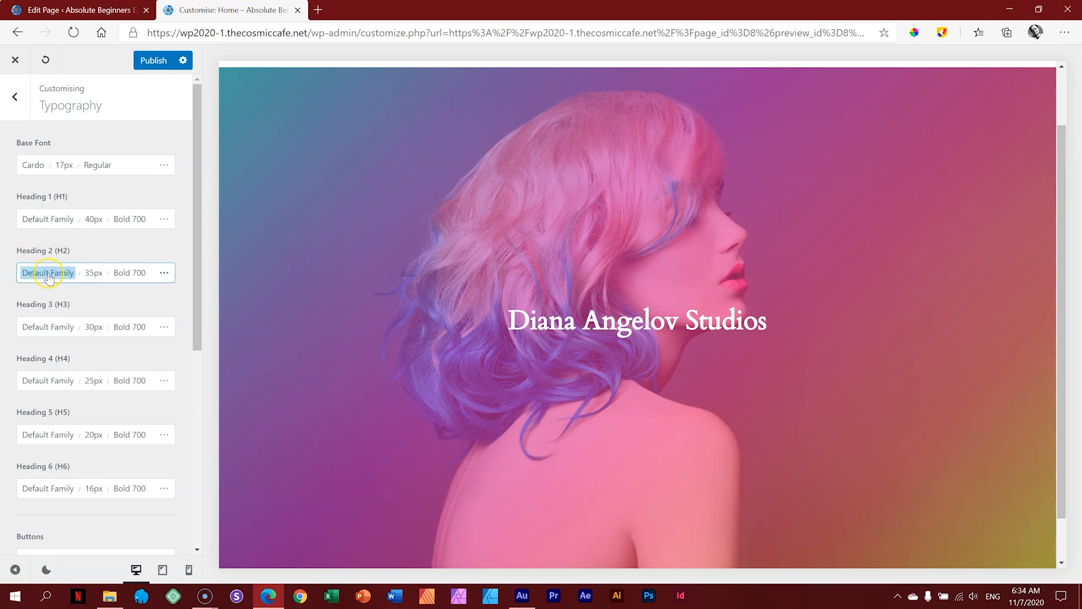
left_click(49, 276)
scroll(88, 394, "down", 5)
scroll(83, 405, "down", 6)
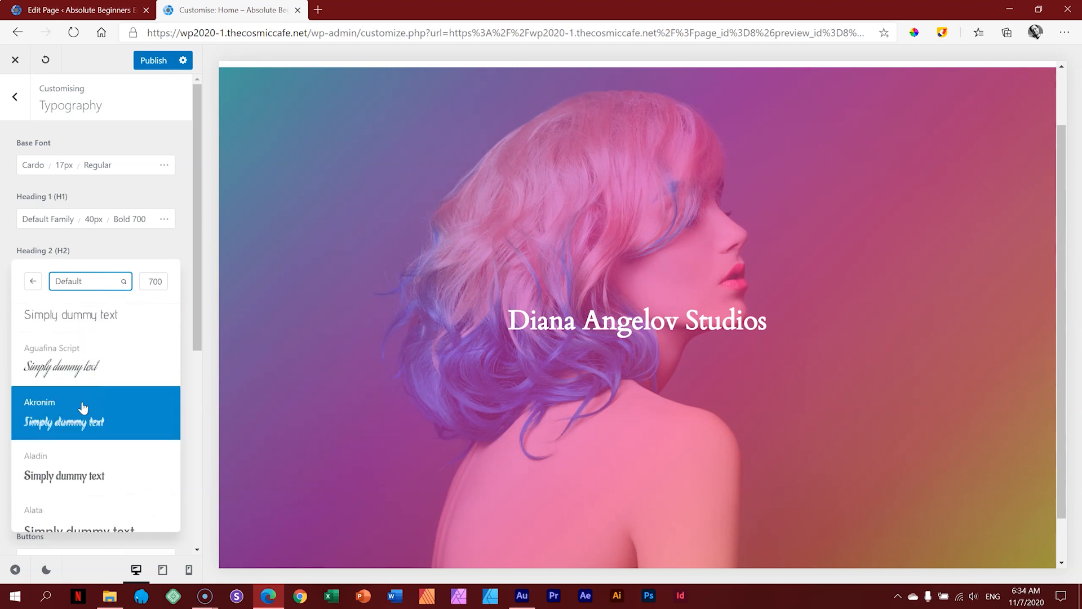
left_click(83, 407)
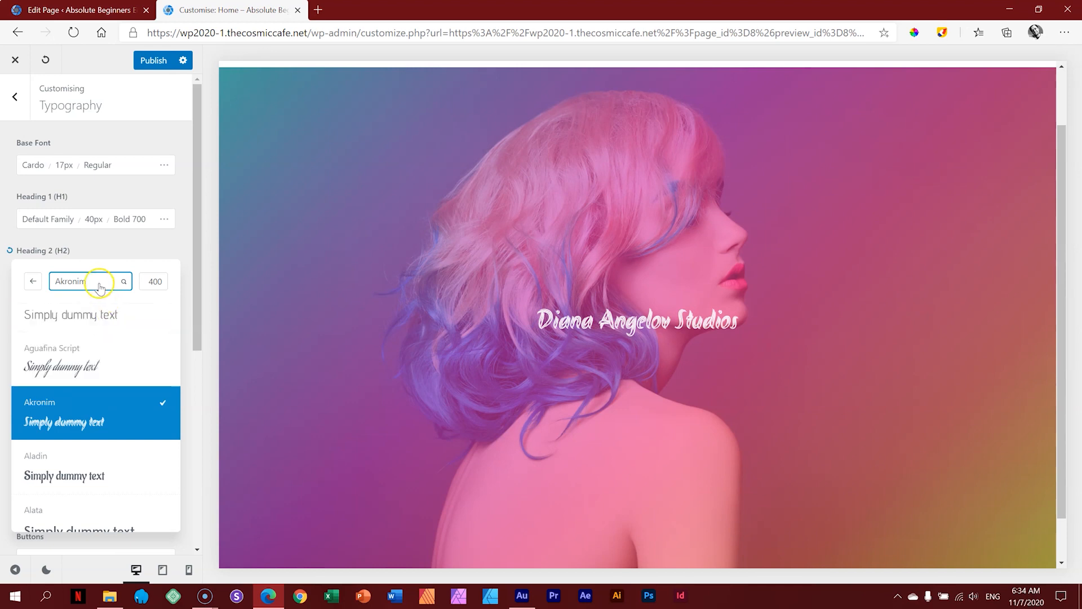
left_click(68, 290)
left_click(157, 61)
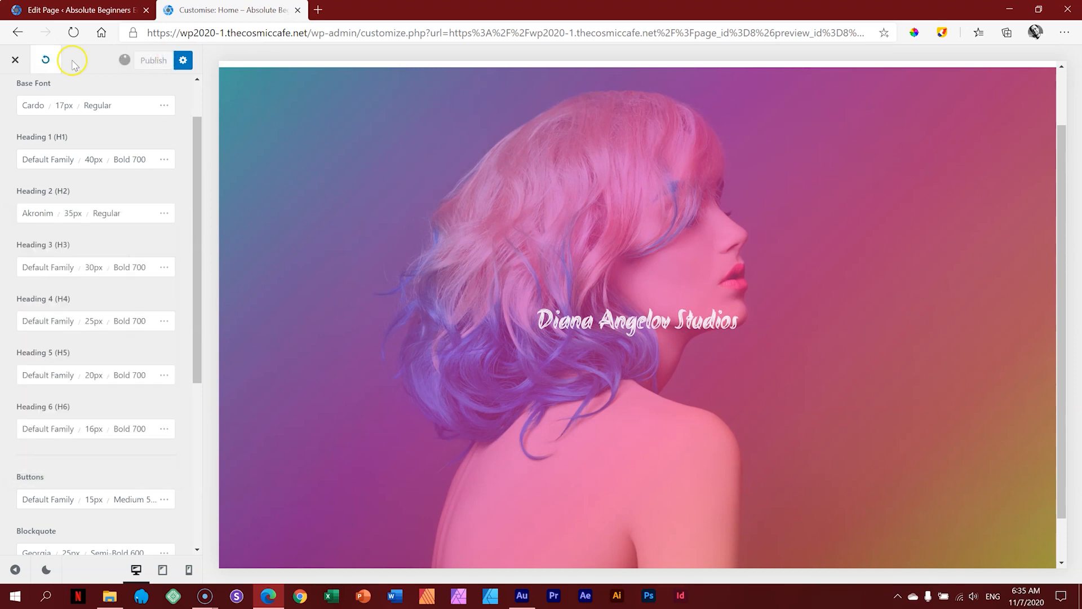
left_click(16, 61)
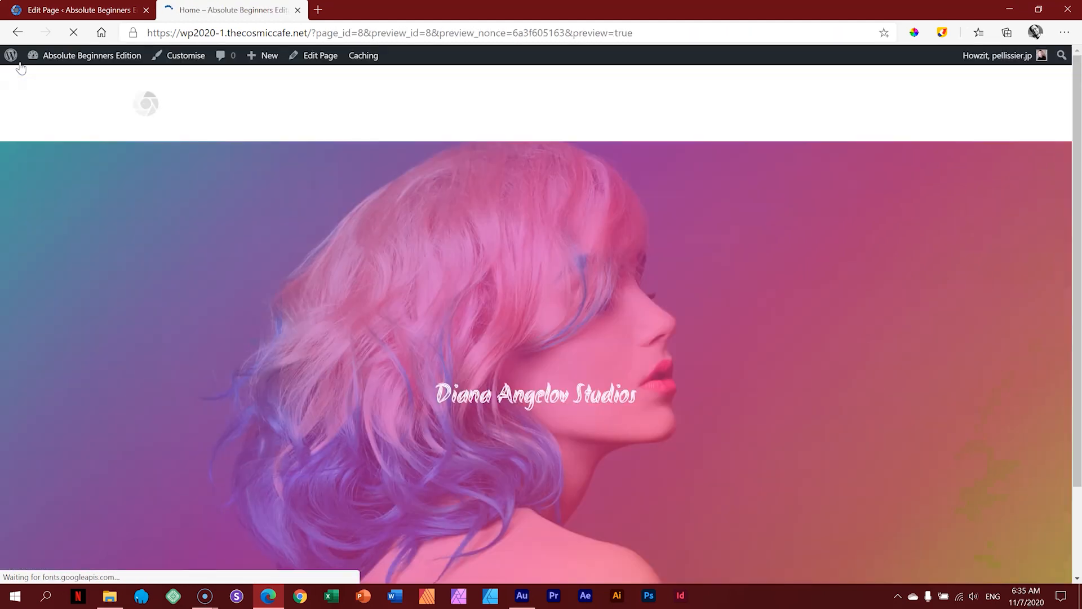
Step: Check the Akronim cover heading in the preview, then go back to the editor tab
scroll(400, 272, "down", 3)
scroll(400, 272, "up", 3)
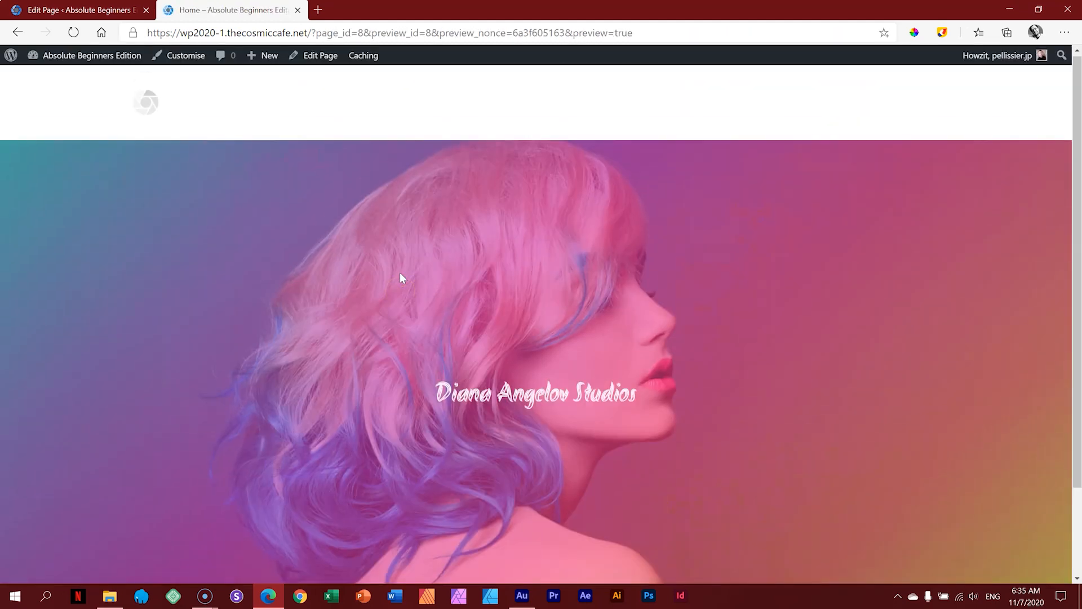
left_click_drag(435, 400, 624, 398)
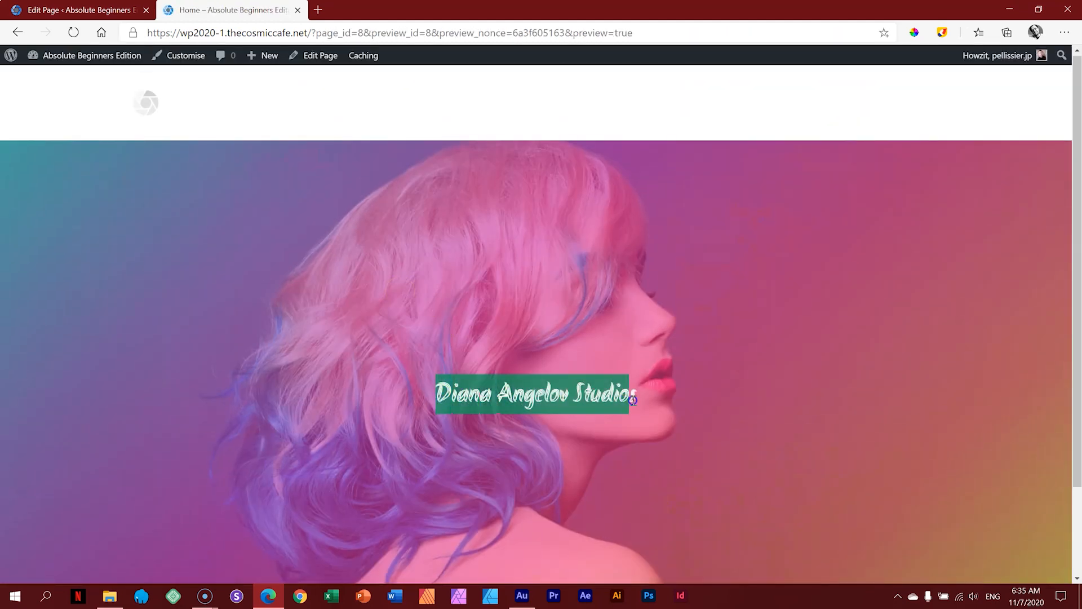
scroll(632, 399, "down", 2)
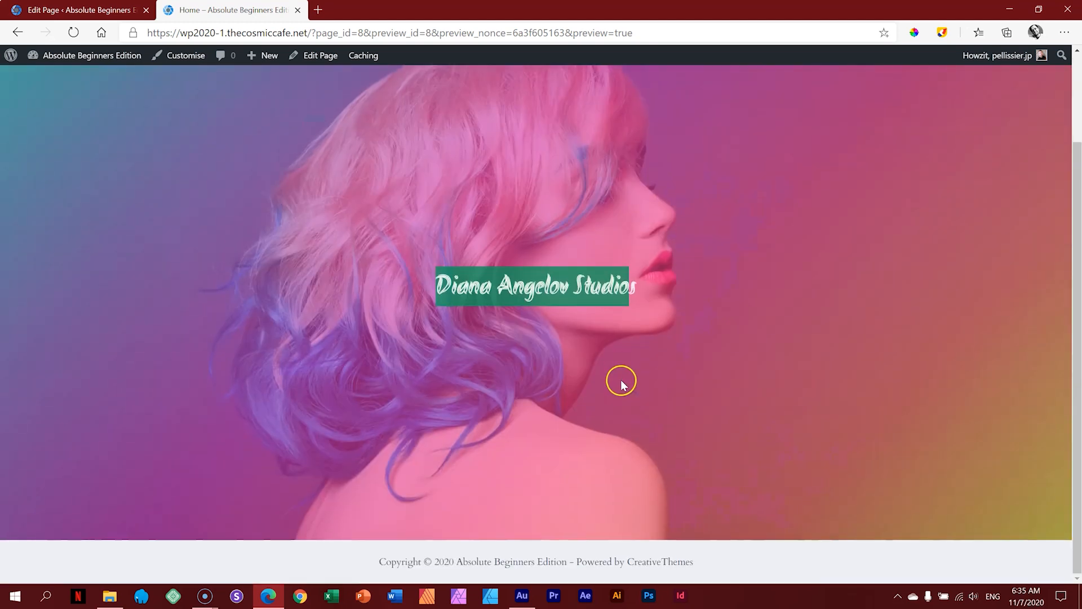
left_click(106, 17)
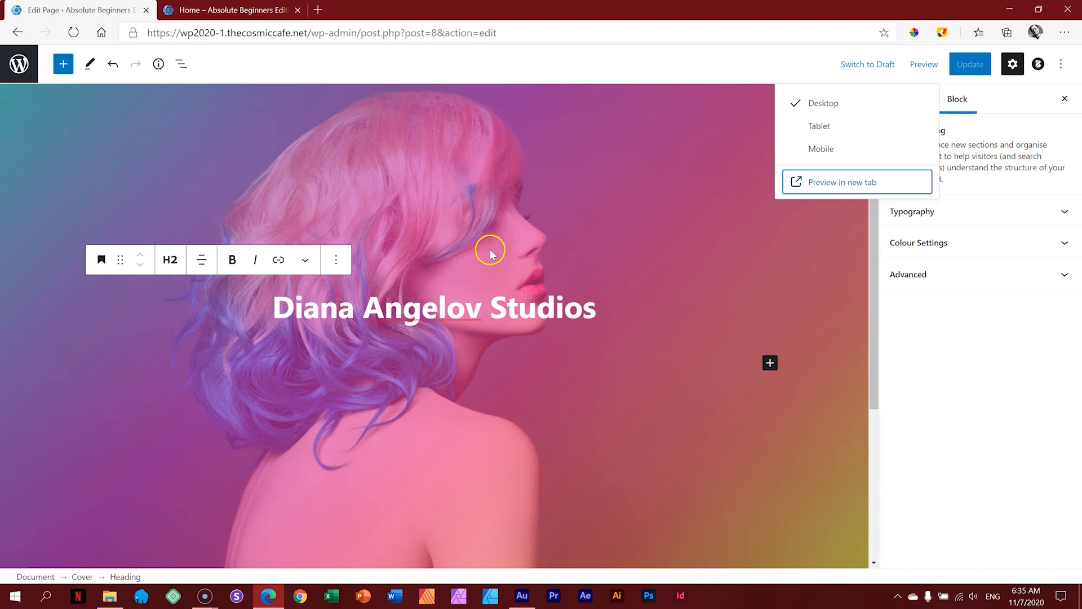
Step: Change the cover heading's custom size from 48 to 120 and update the page
left_click(687, 167)
left_click(73, 32)
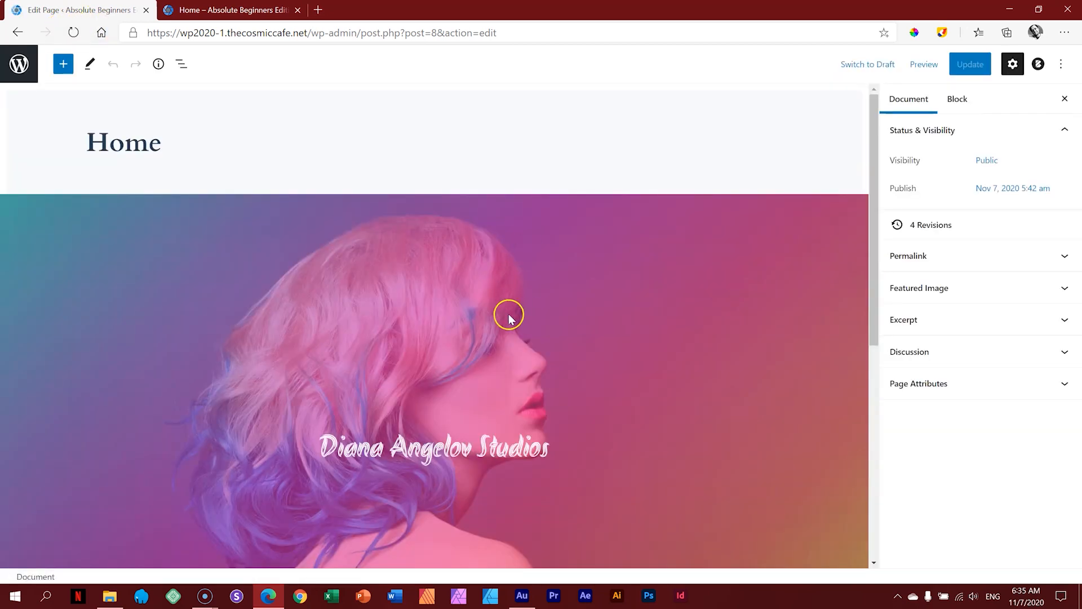
scroll(507, 314, "down", 5)
scroll(459, 314, "up", 3)
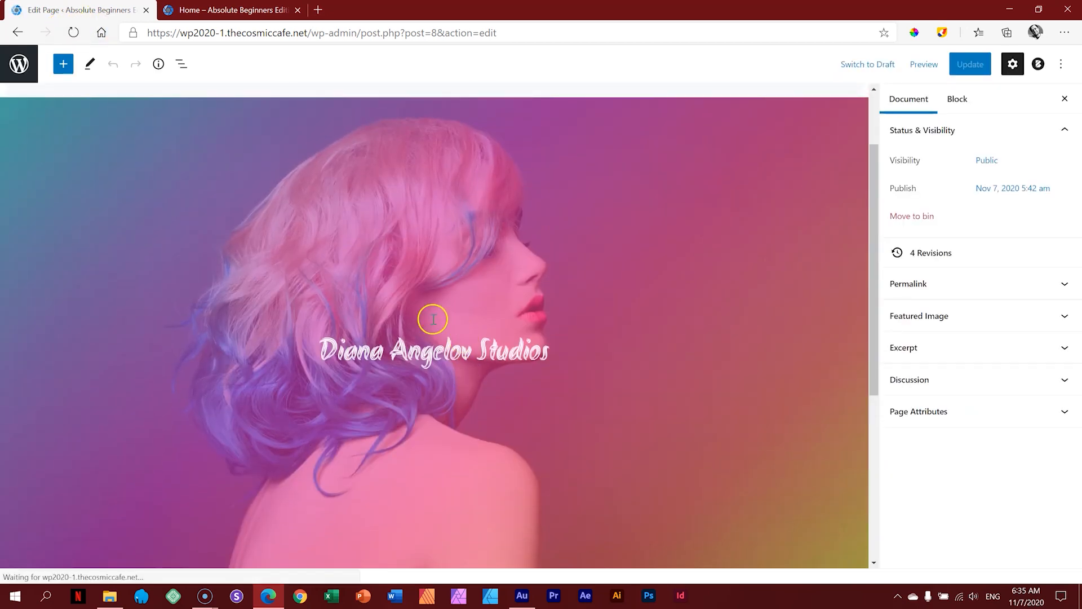
left_click(407, 354)
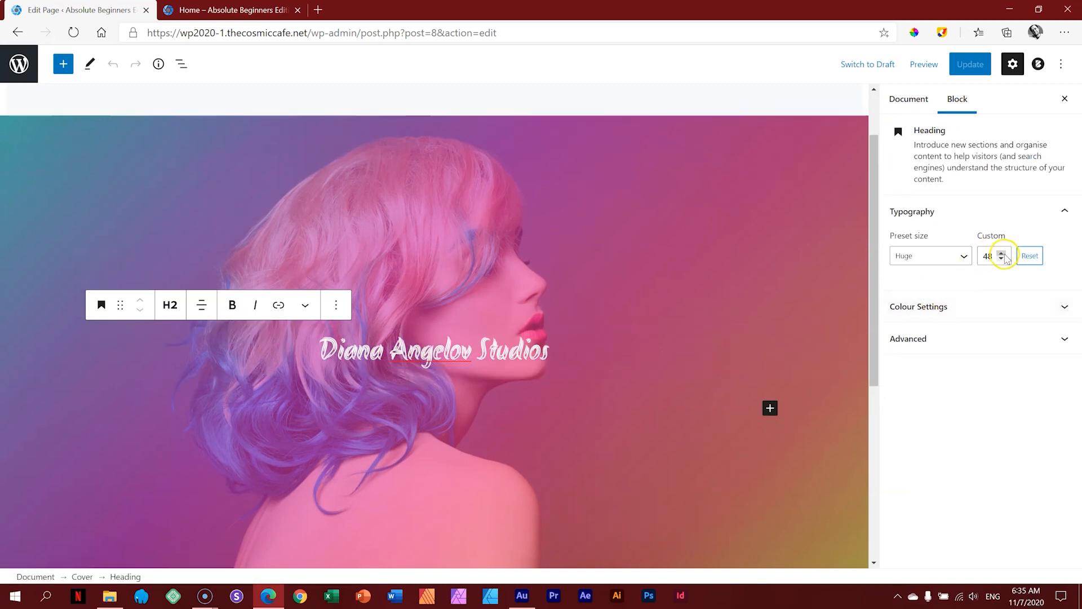
left_click(961, 255)
double_click(989, 253)
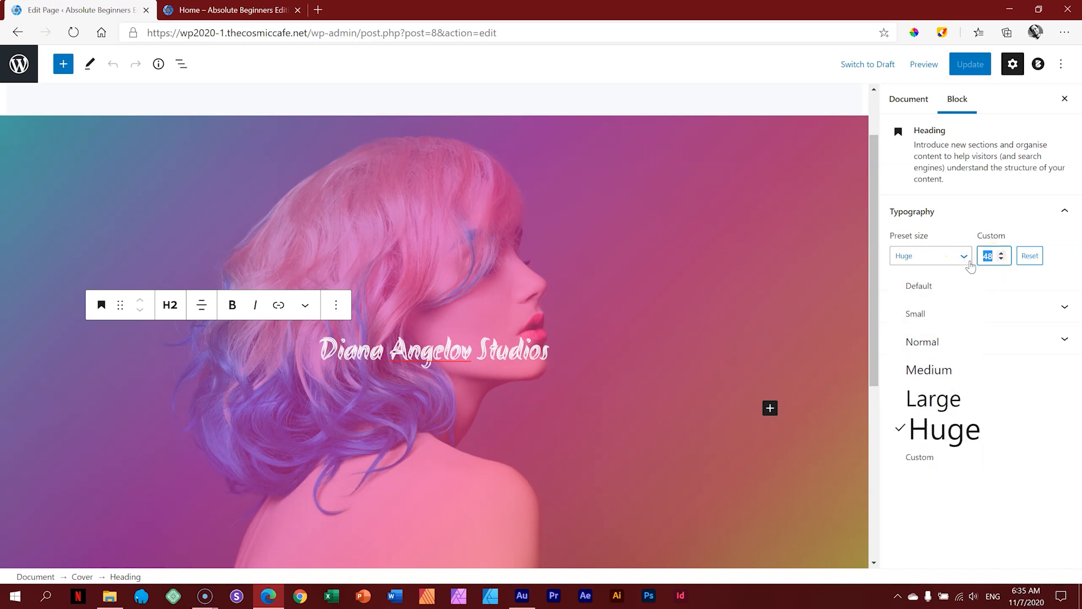
type("120")
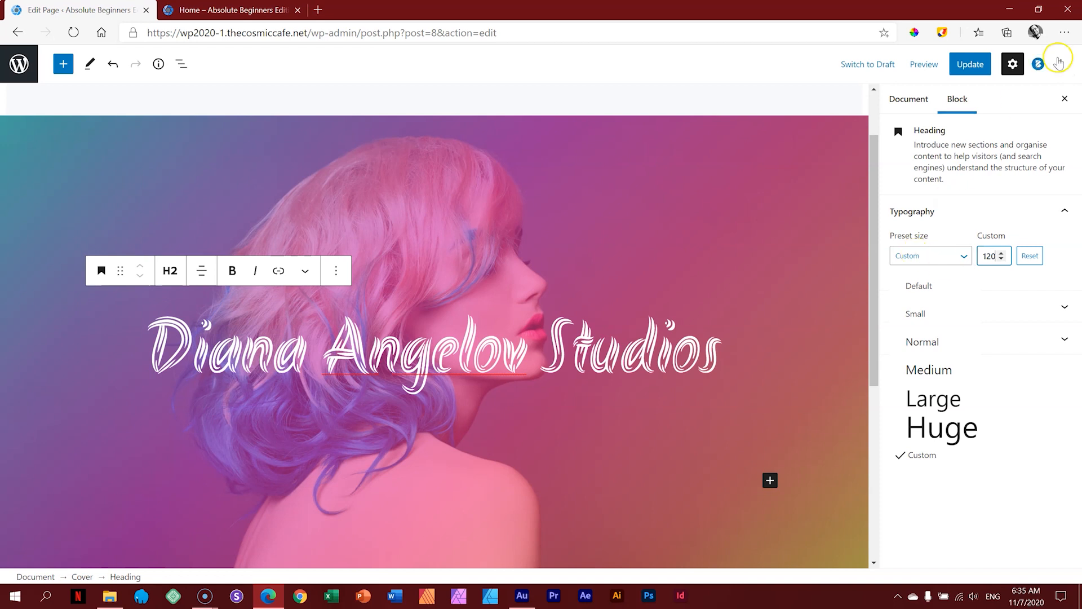
left_click(970, 63)
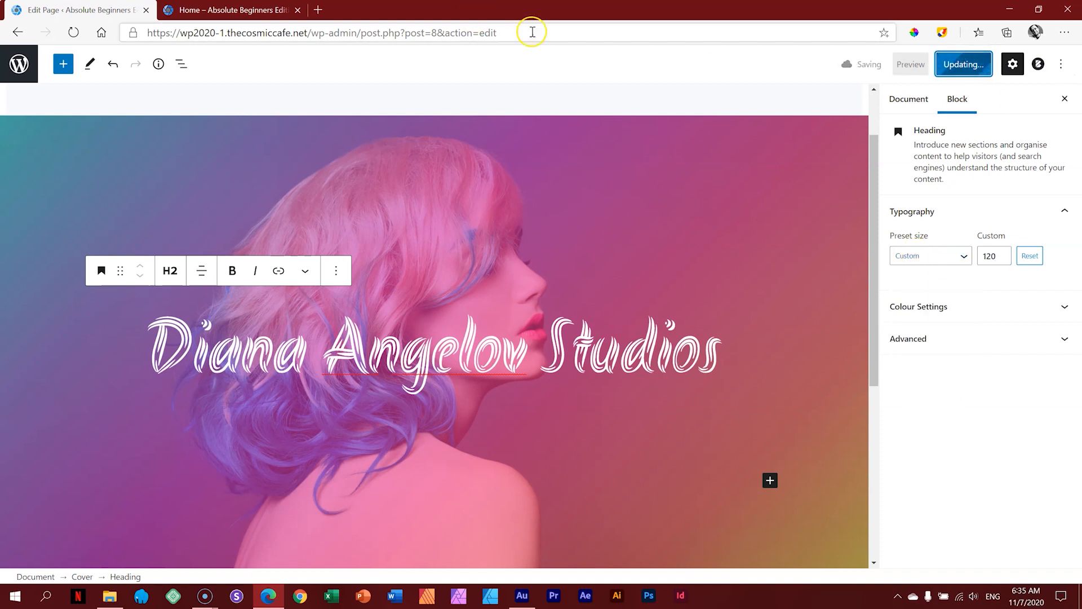
left_click(924, 64)
Step: Preview the page in a new tab and inspect the enlarged Akronim studio title
left_click(870, 182)
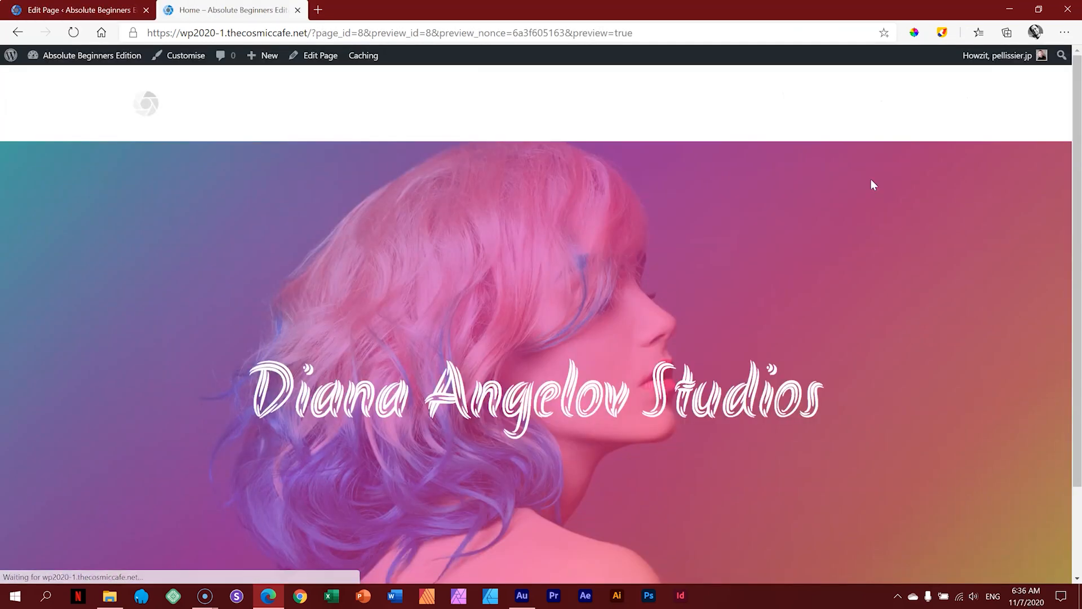
scroll(871, 181, "down", 3)
scroll(870, 182, "up", 3)
scroll(871, 182, "down", 3)
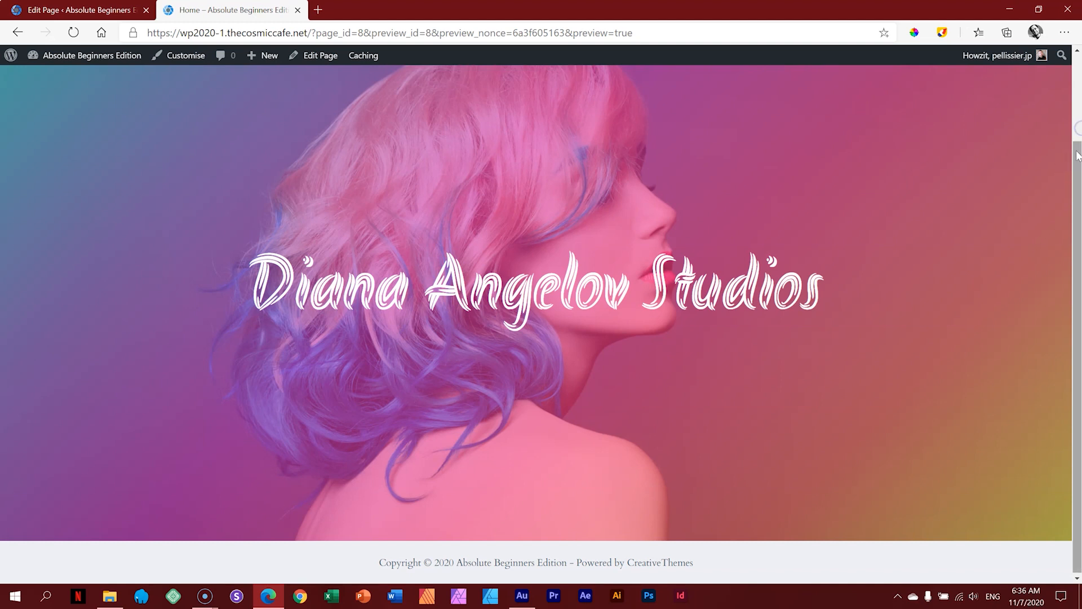
left_click(1079, 128)
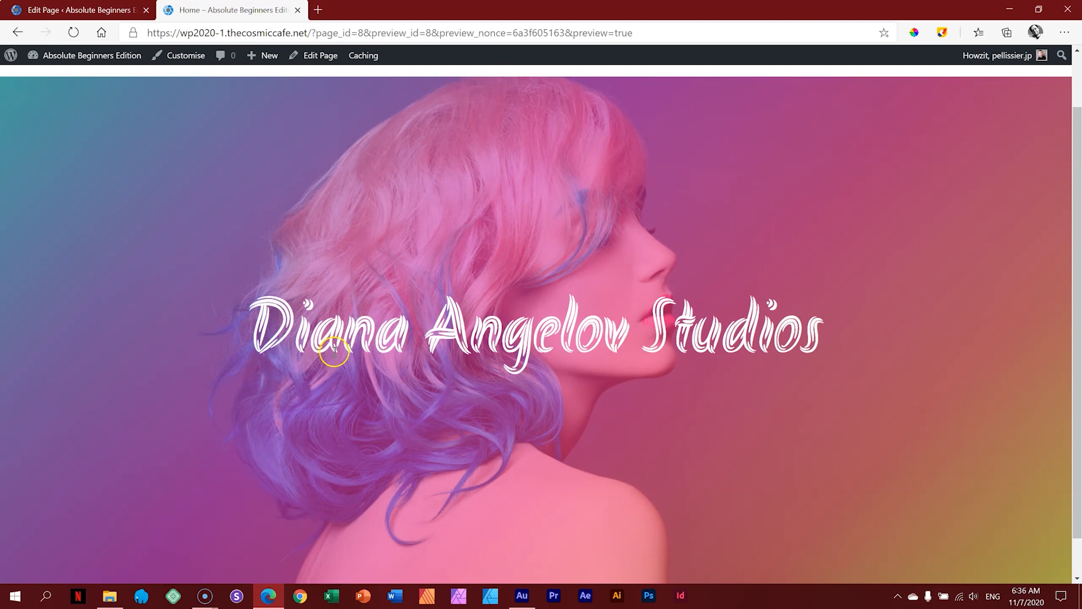
left_click_drag(643, 326, 838, 330)
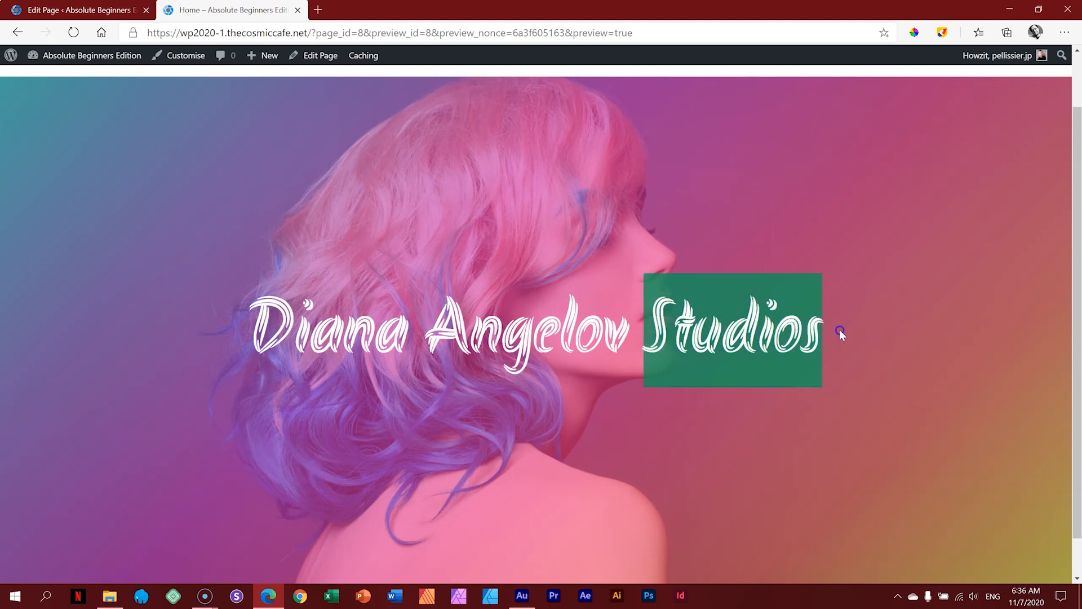
left_click(845, 329)
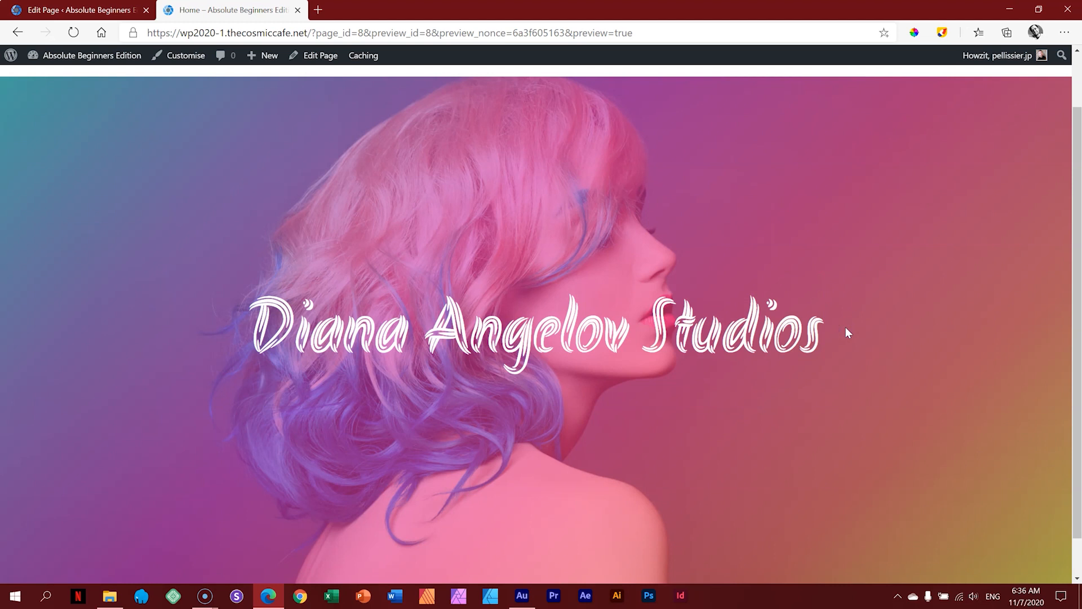
left_click_drag(1070, 242, 1077, 157)
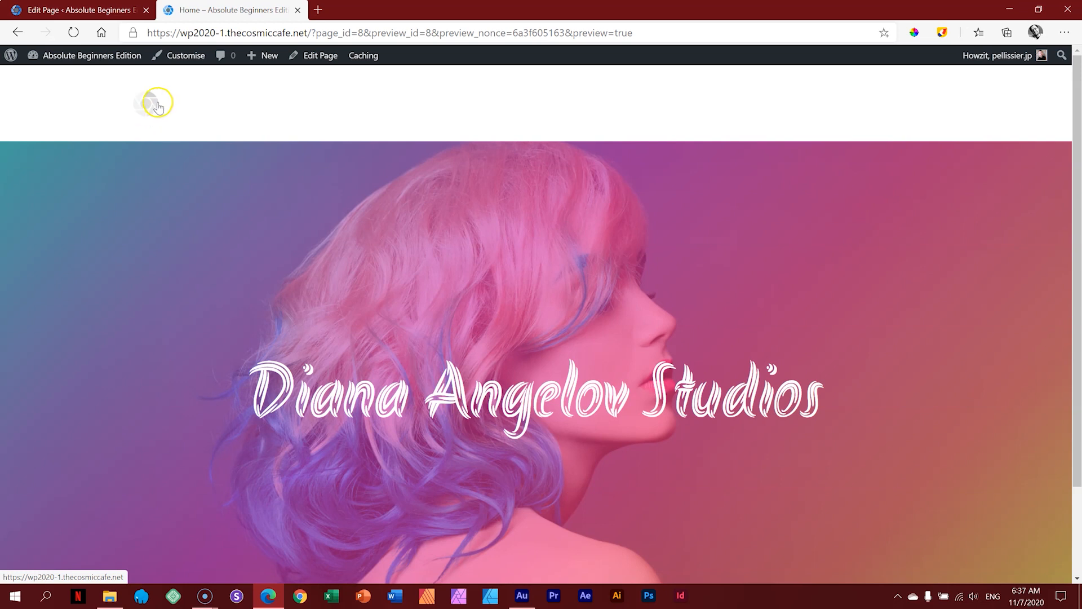
Step: Enable Transparent Functionality on the Global Header, publish it, and close the Customiser
left_click(179, 62)
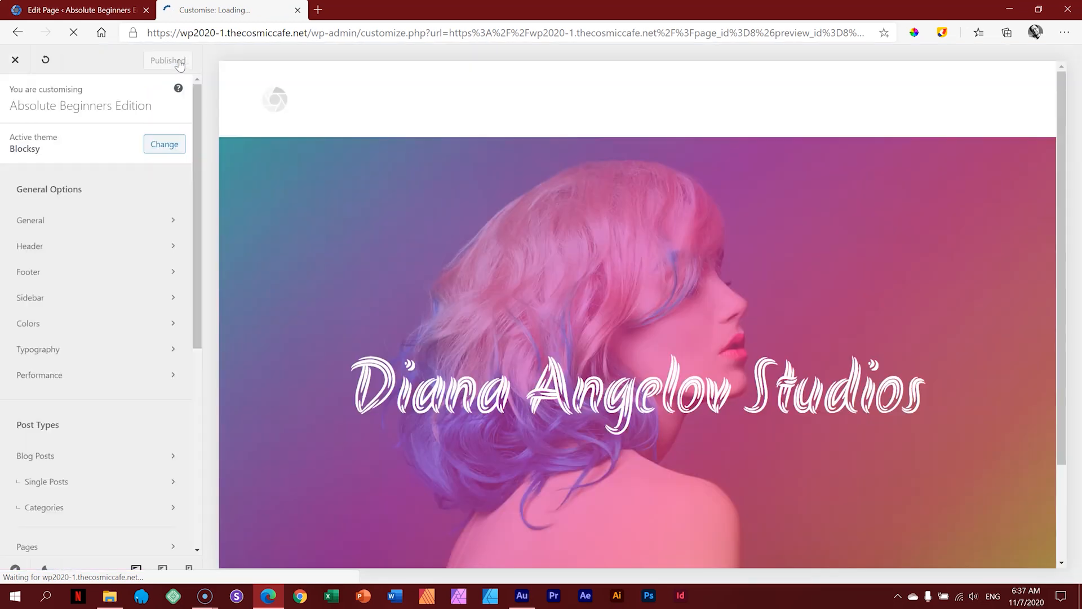
left_click(109, 247)
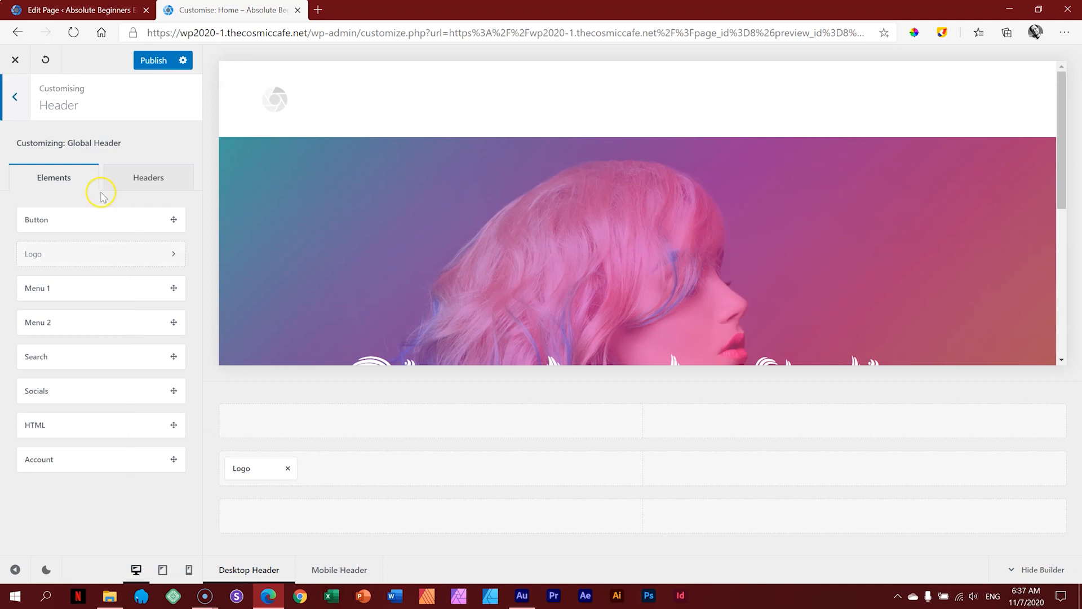
left_click(151, 178)
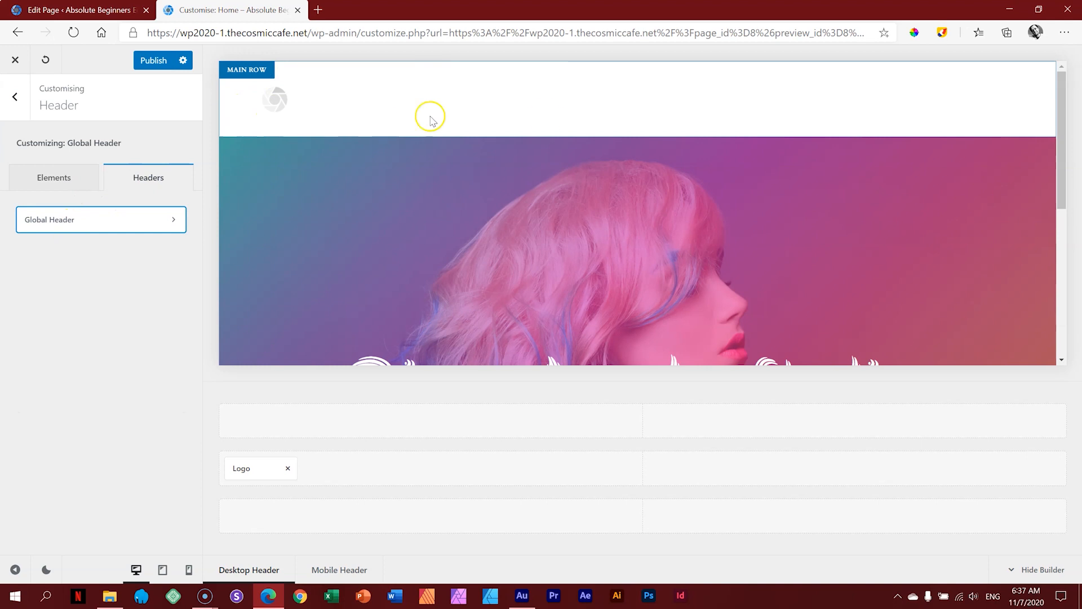
left_click(145, 222)
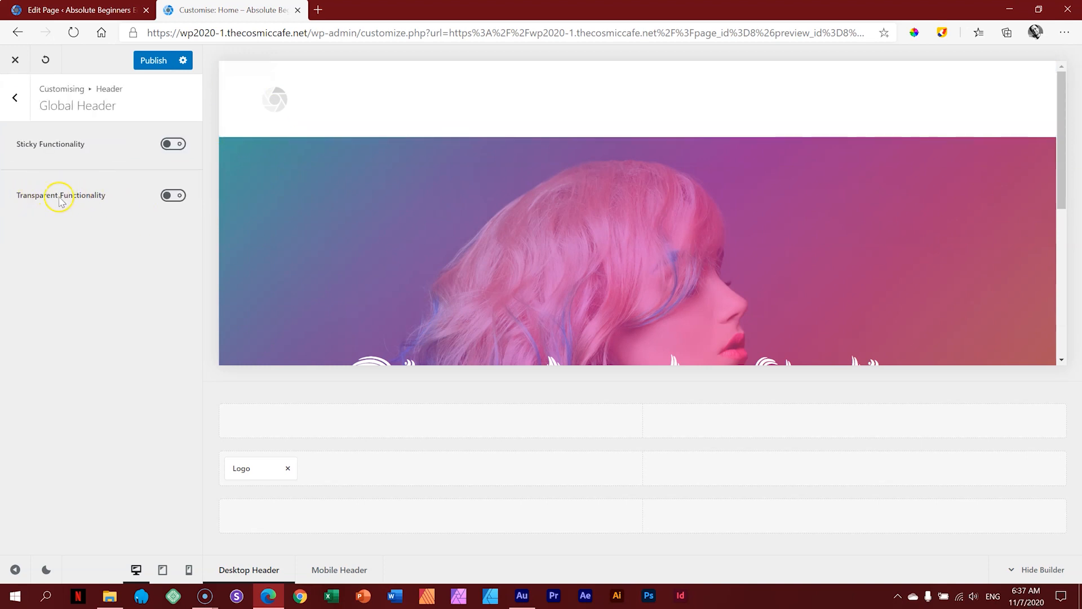
left_click(175, 196)
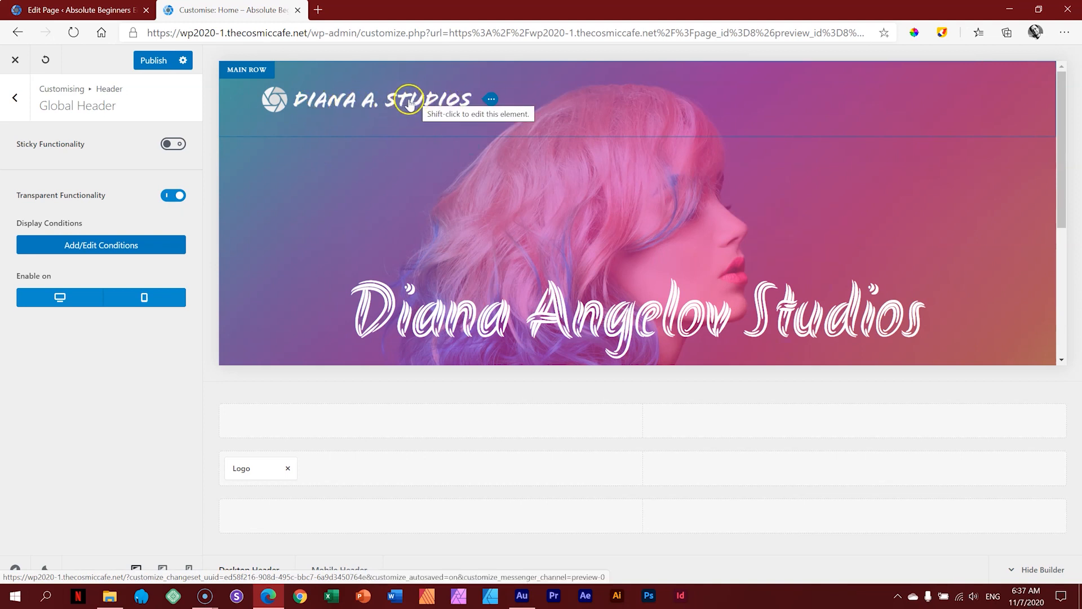
left_click(171, 196)
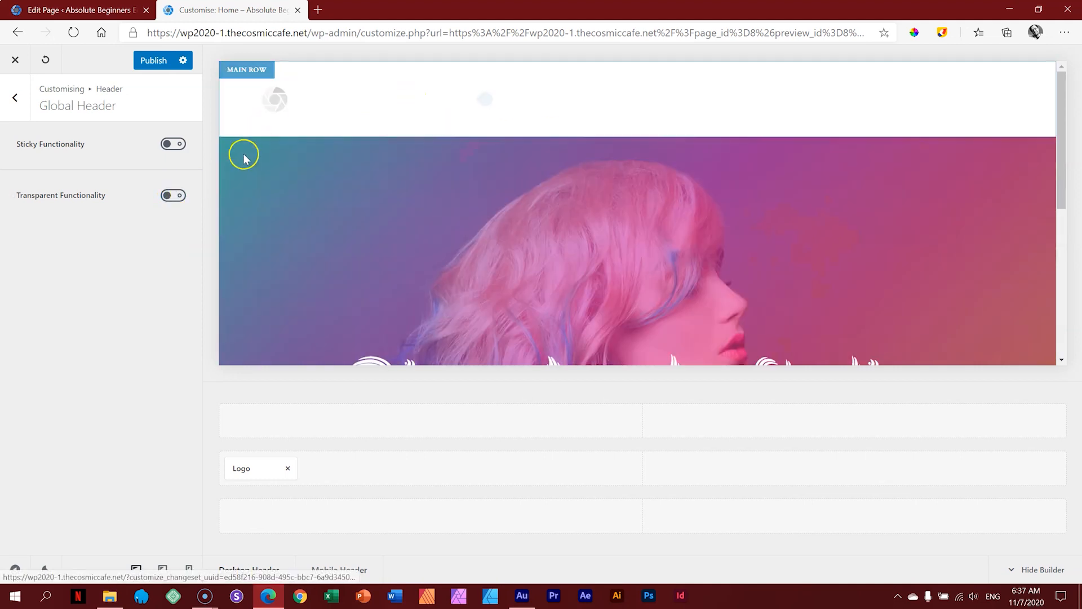
left_click(172, 196)
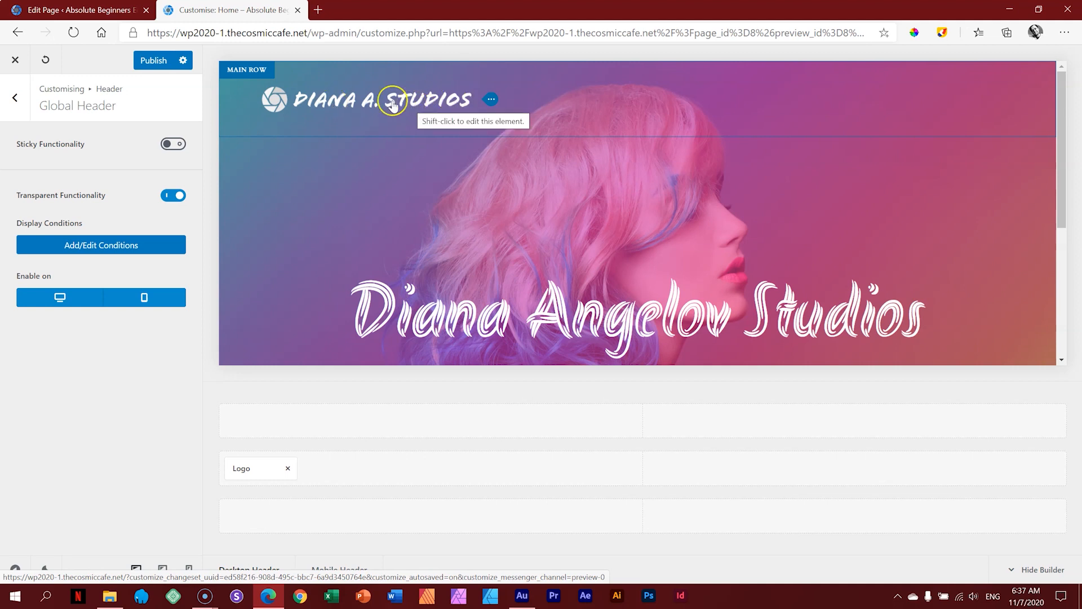
left_click(155, 61)
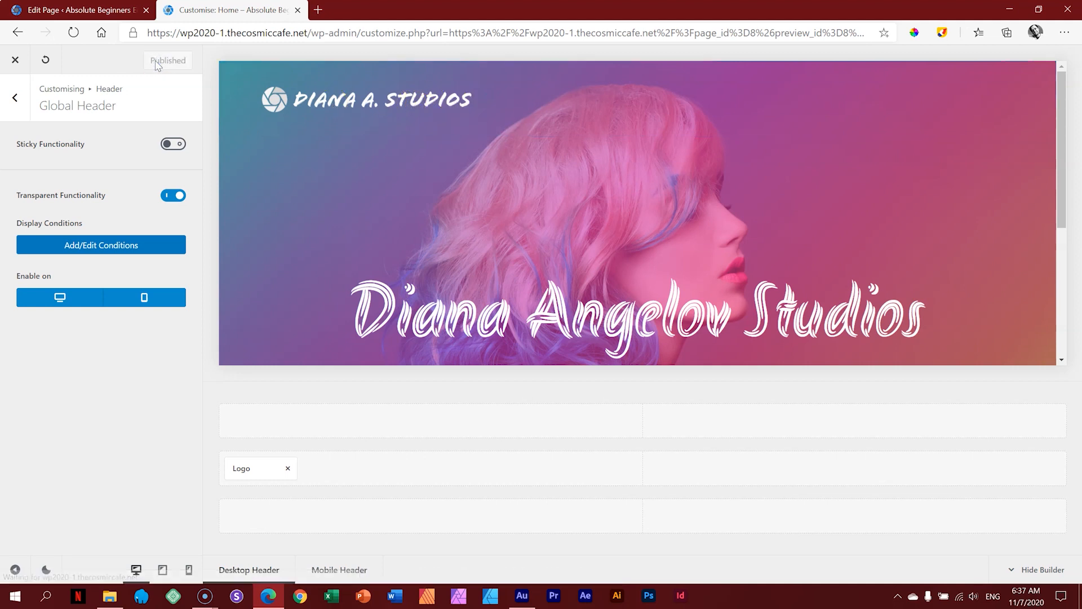
left_click(16, 61)
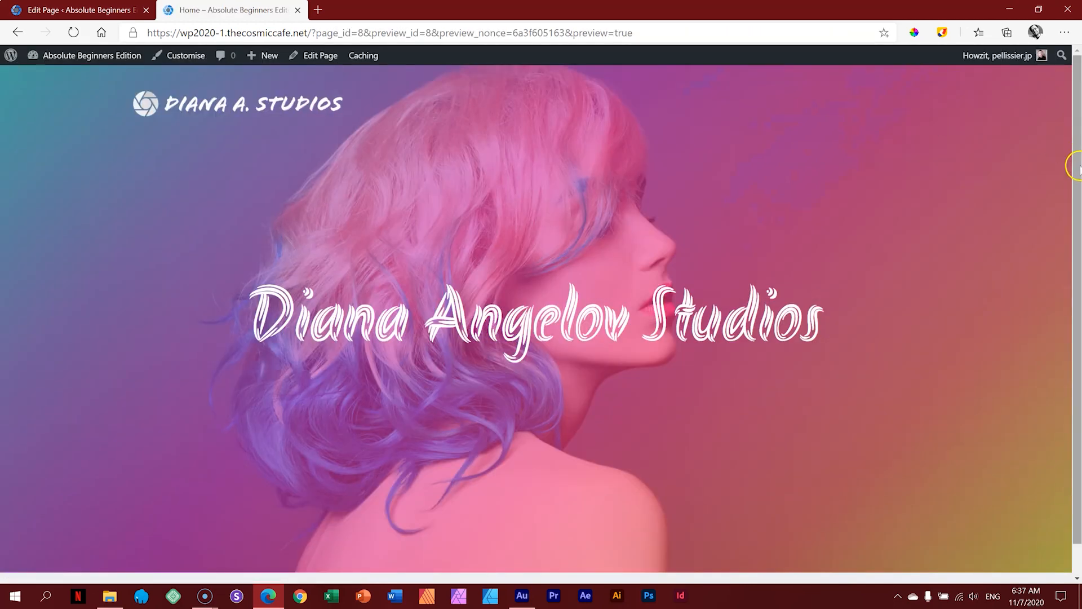
Step: Check the preview's transparent logo header over the pink cover, briefly highlighting the heading
left_click_drag(1078, 164, 1076, 129)
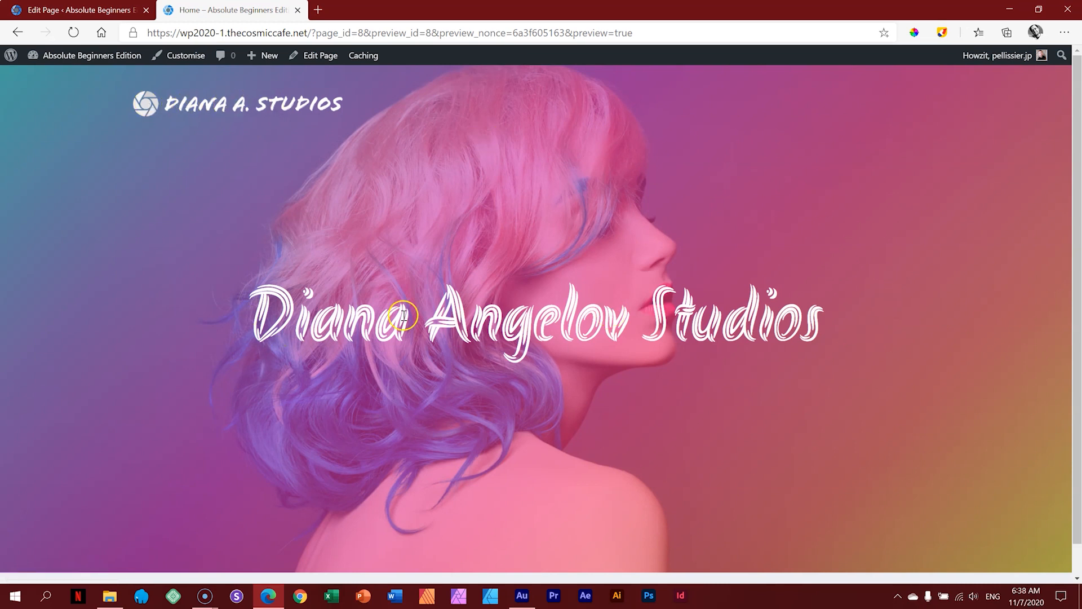
left_click_drag(250, 312, 725, 315)
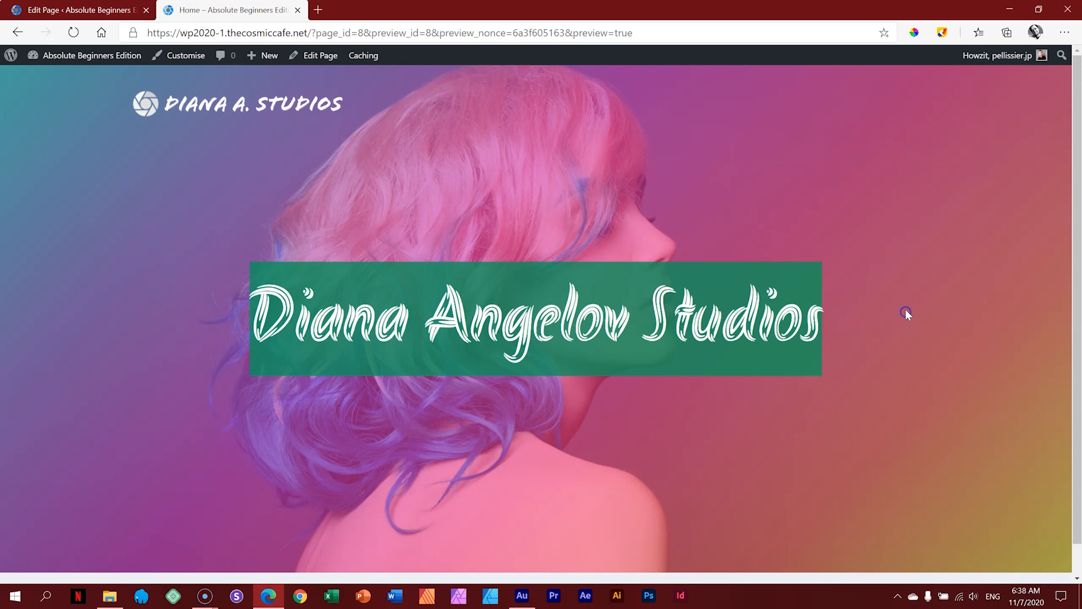
left_click(878, 274)
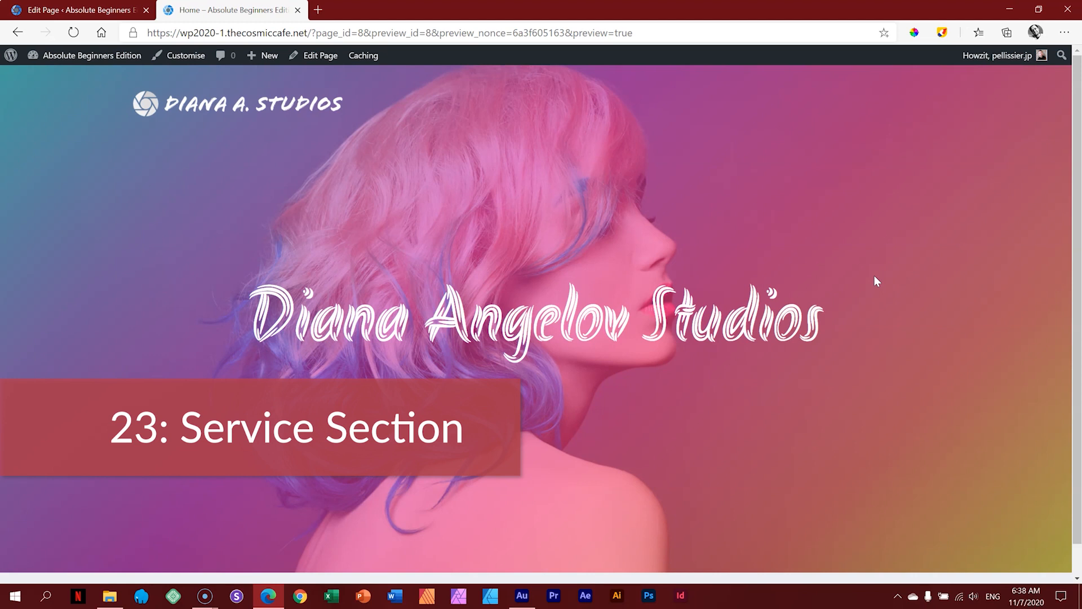
Step: Insert a Columns block from the block library, move it below the hero cover, and choose 33/33/33
left_click(89, 14)
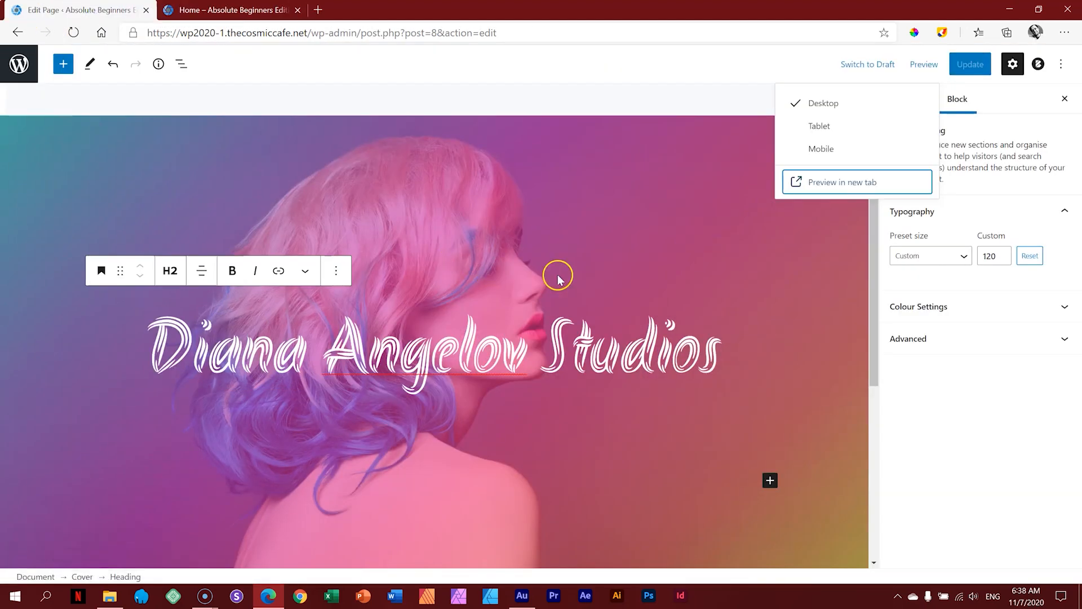
scroll(558, 279, "down", 5)
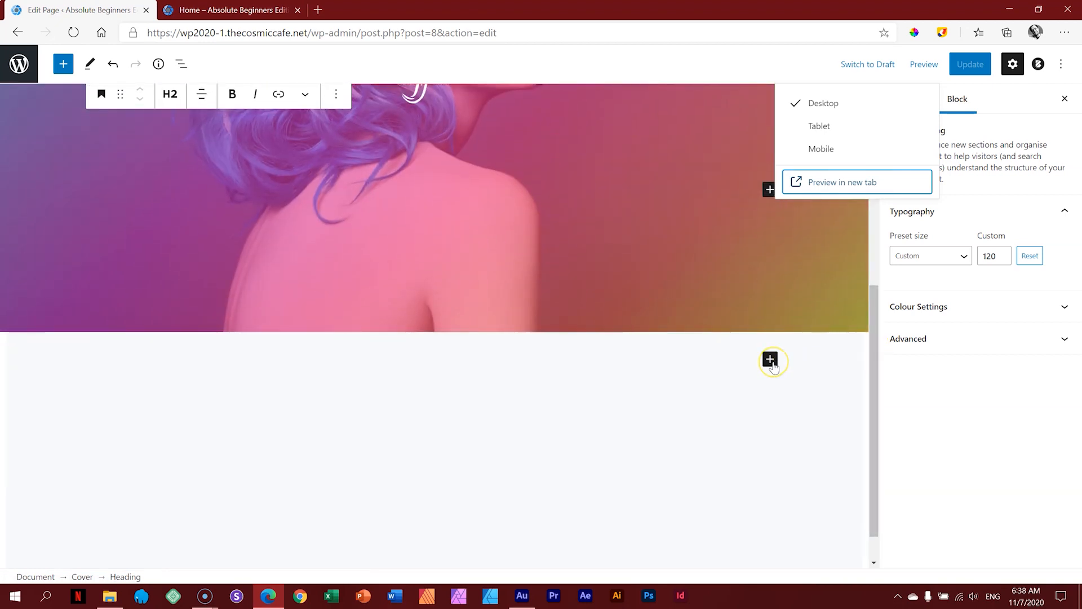
left_click(771, 361)
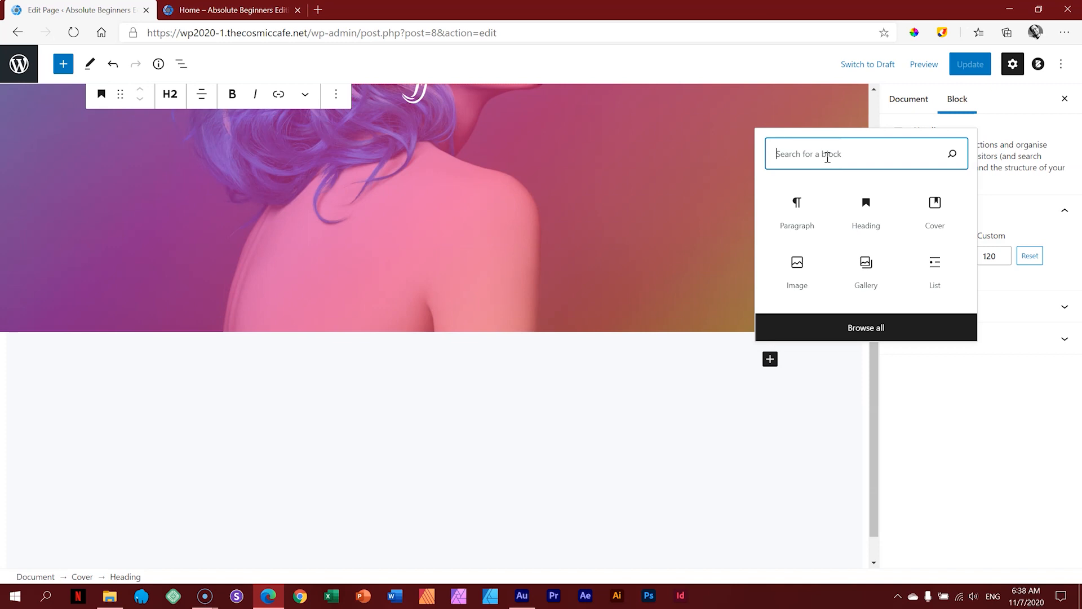
left_click(62, 65)
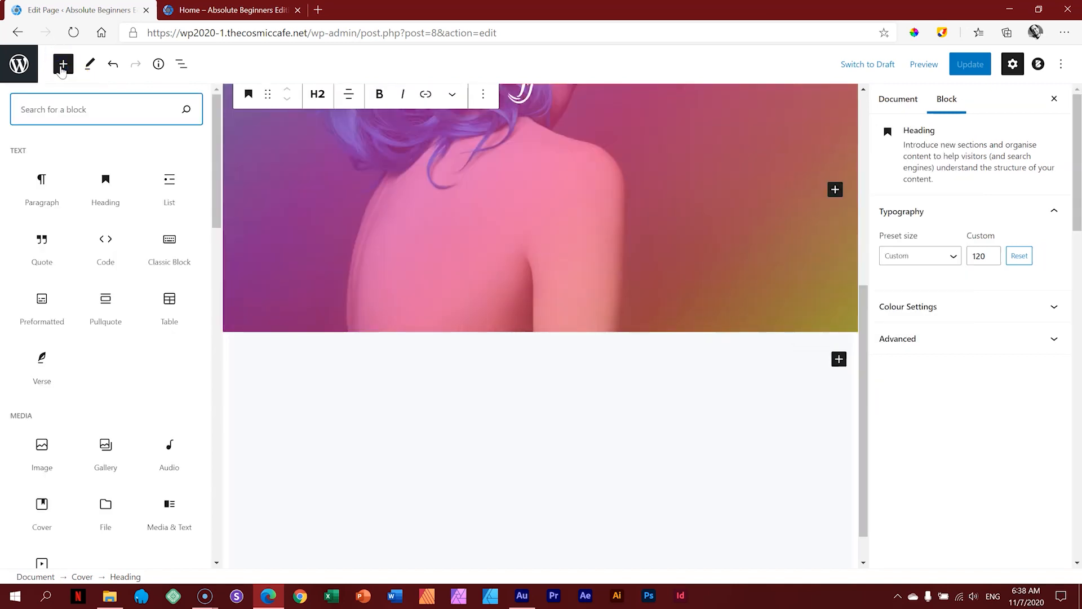
left_click_drag(218, 150, 198, 261)
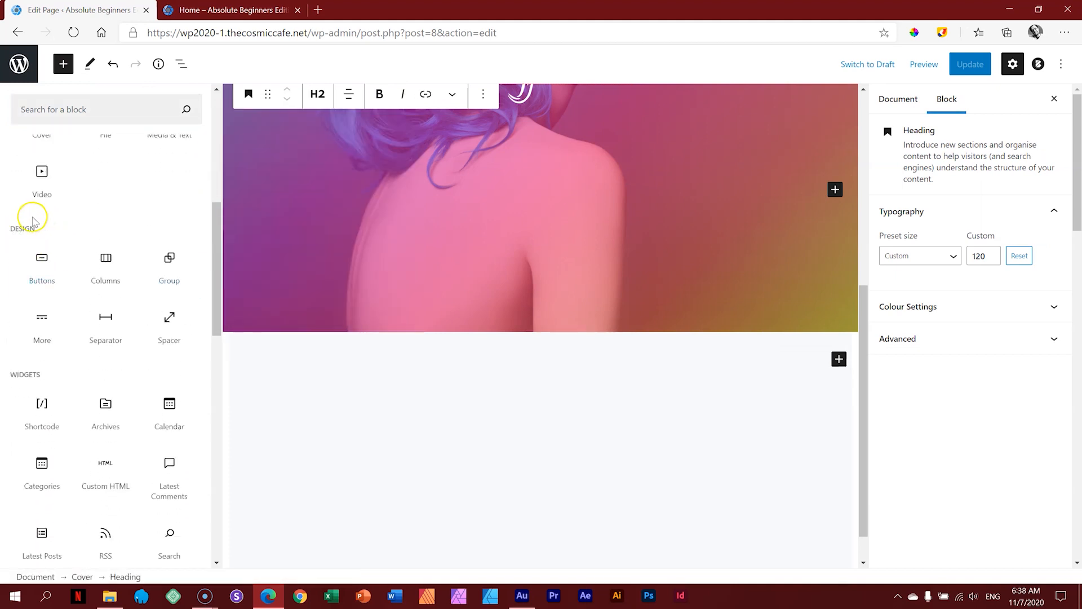
left_click(104, 268)
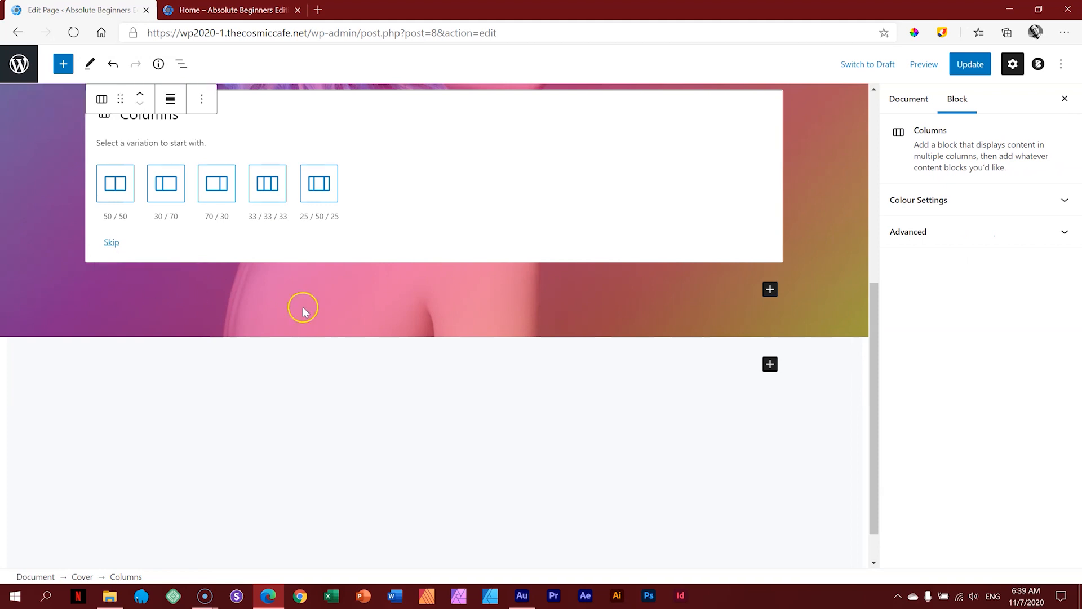
scroll(496, 346, "up", 2)
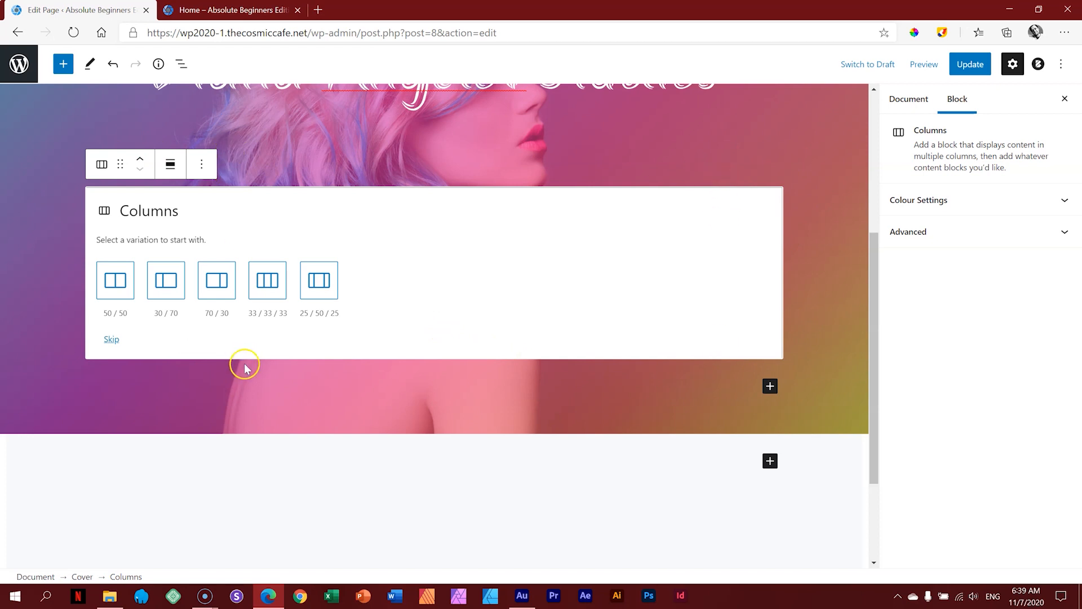
left_click_drag(122, 164, 614, 305)
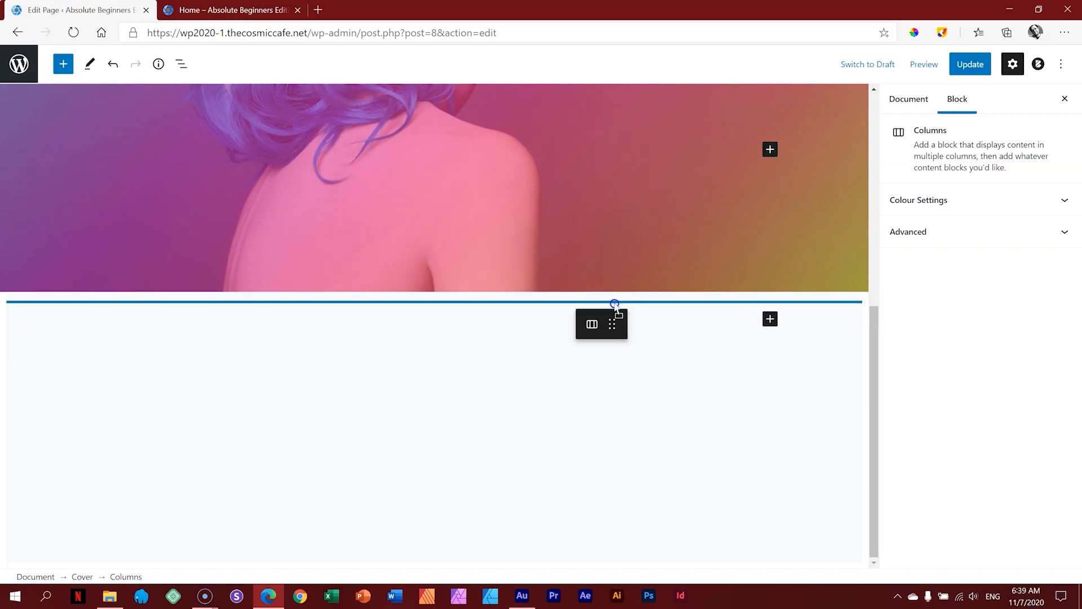
left_click_drag(614, 305, 614, 303)
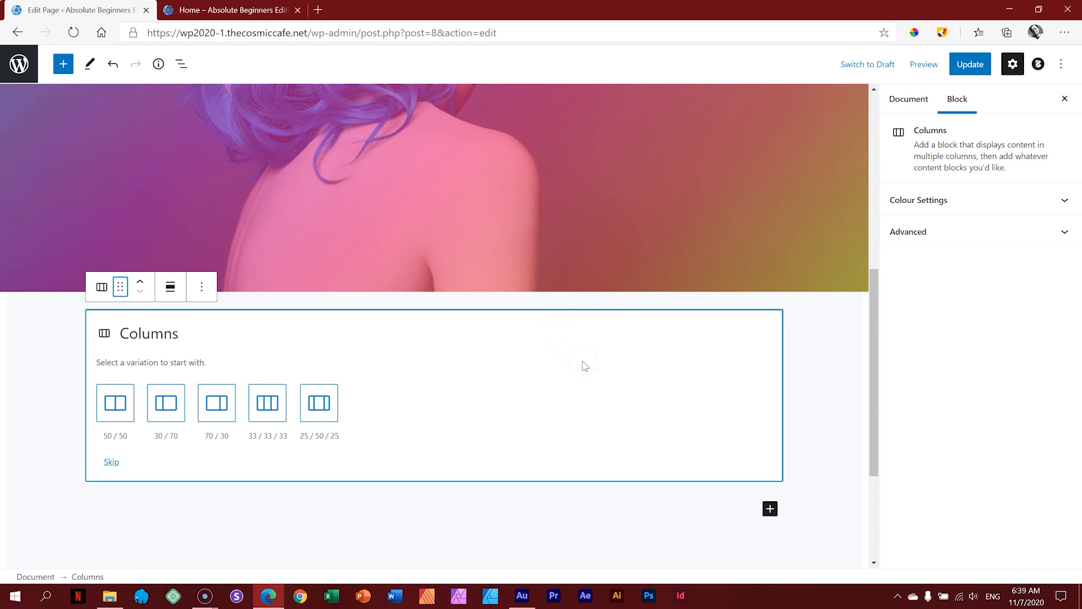
left_click(271, 412)
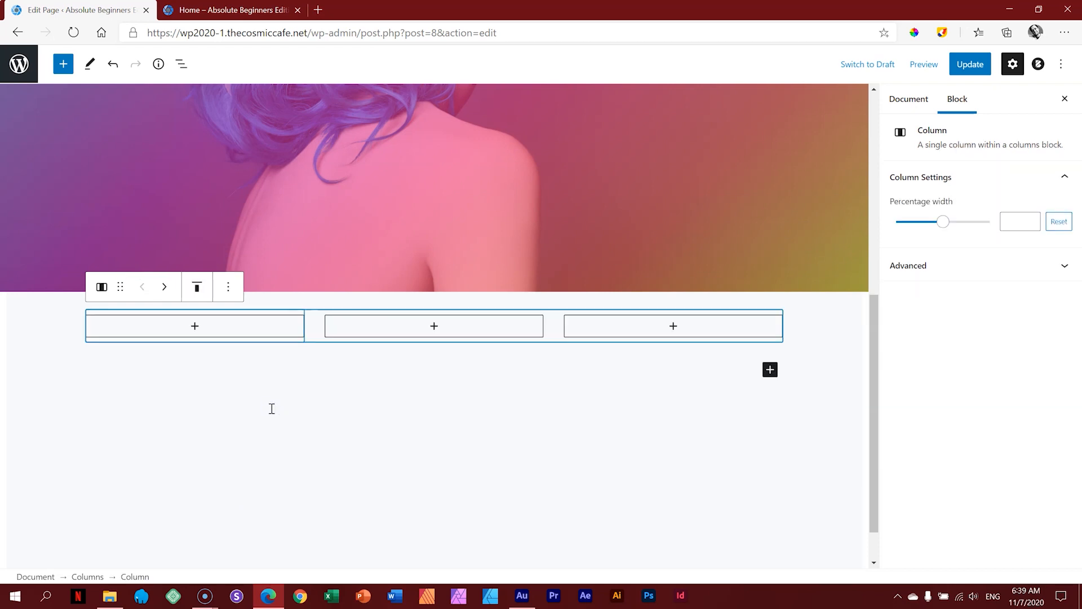
Step: Add a Cover block in the first column with the Services Headshot photo, titled 'Headshots'
left_click(194, 327)
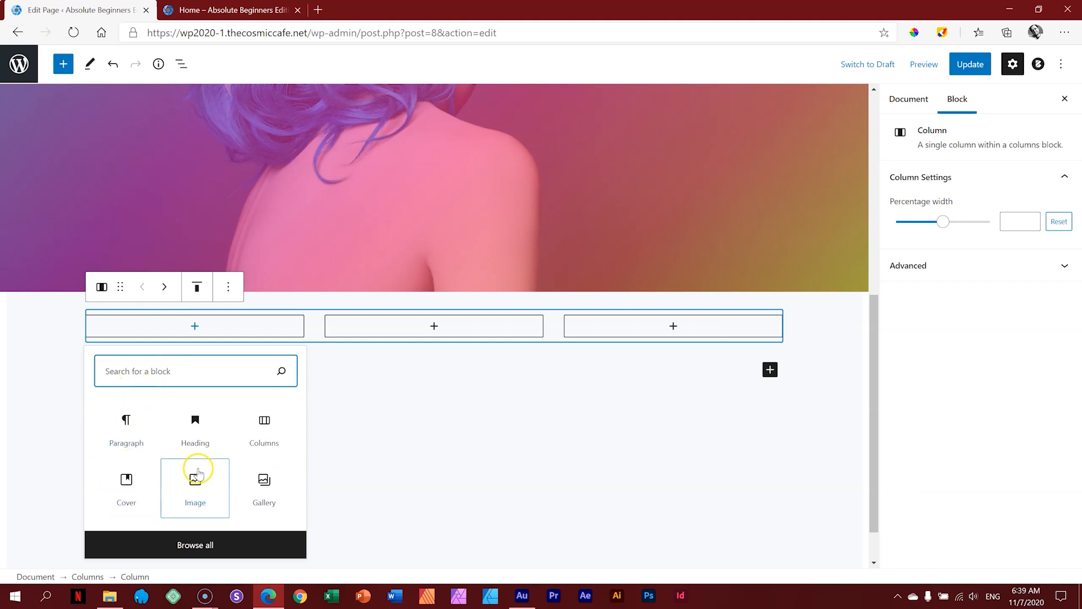
scroll(512, 234, "up", 5)
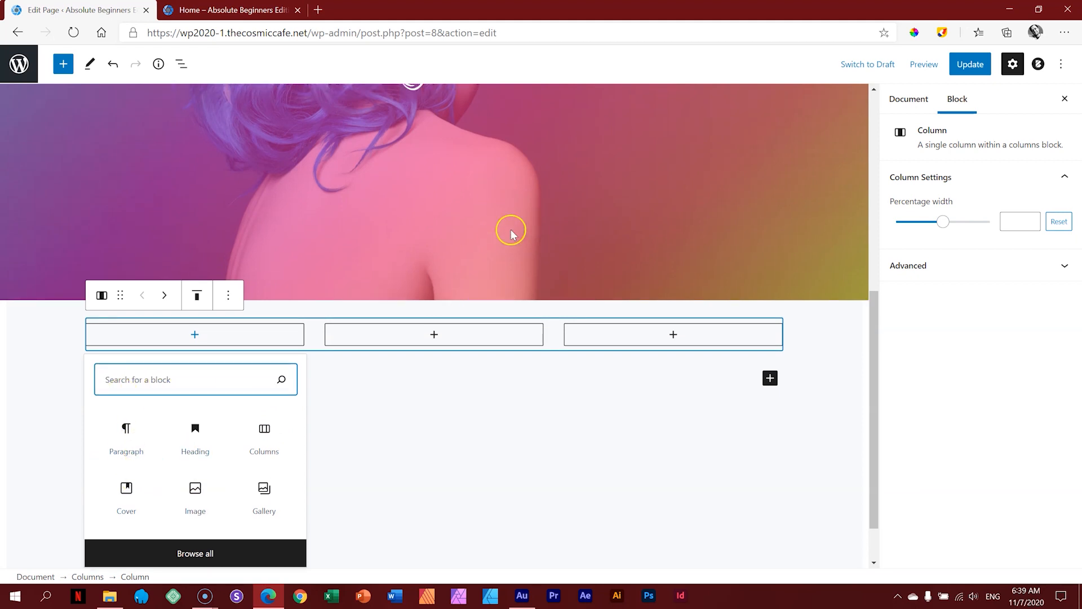
scroll(505, 278, "down", 5)
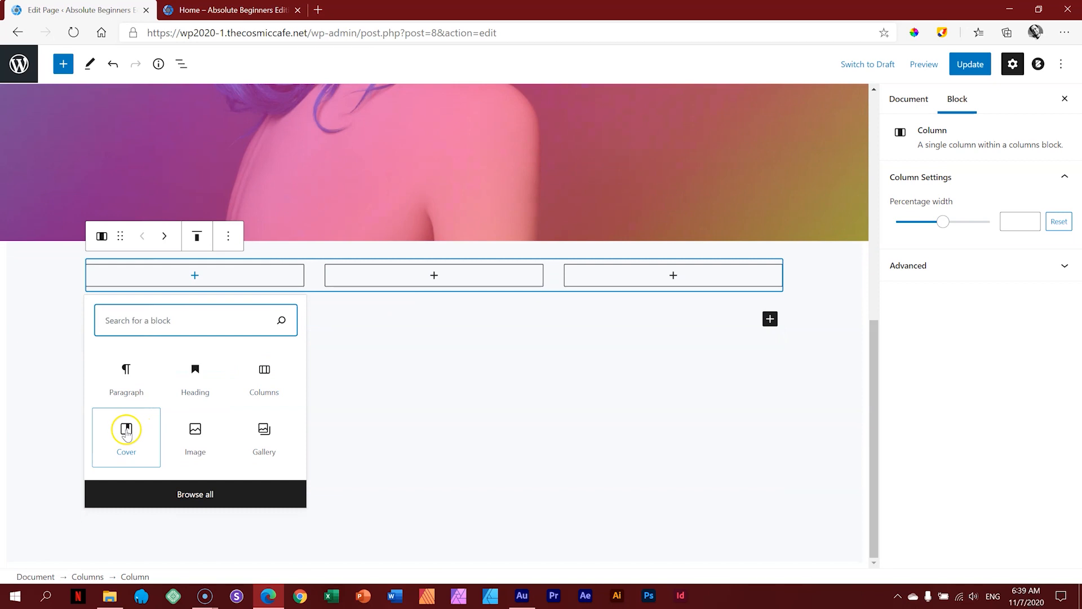
left_click(126, 431)
scroll(203, 400, "up", 5)
scroll(222, 411, "down", 2)
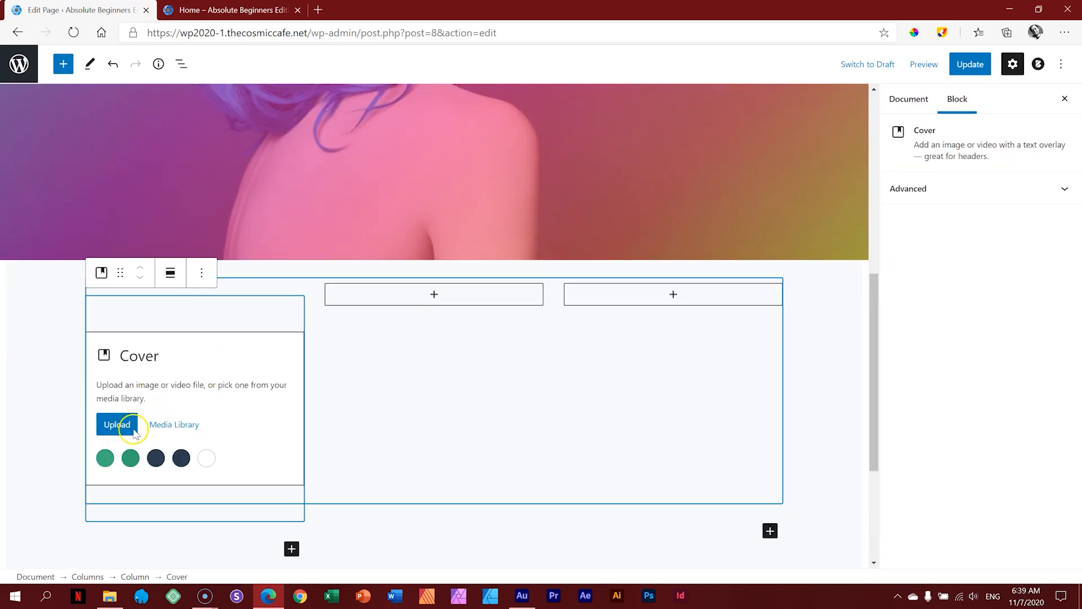
left_click(109, 598)
left_click_drag(587, 203, 171, 405)
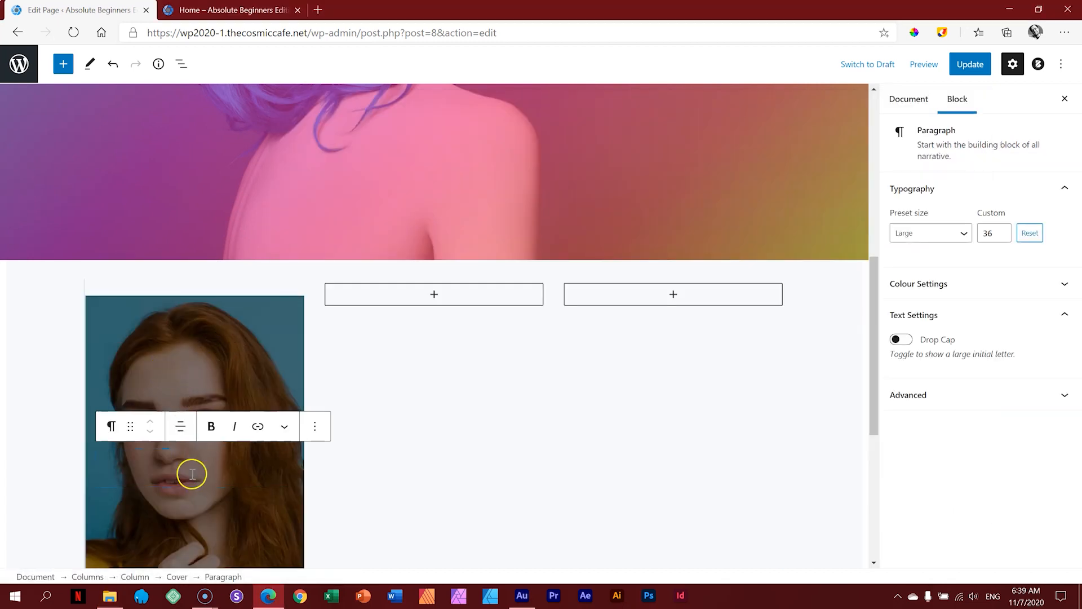
scroll(194, 468, "down", 2)
type("Headshots")
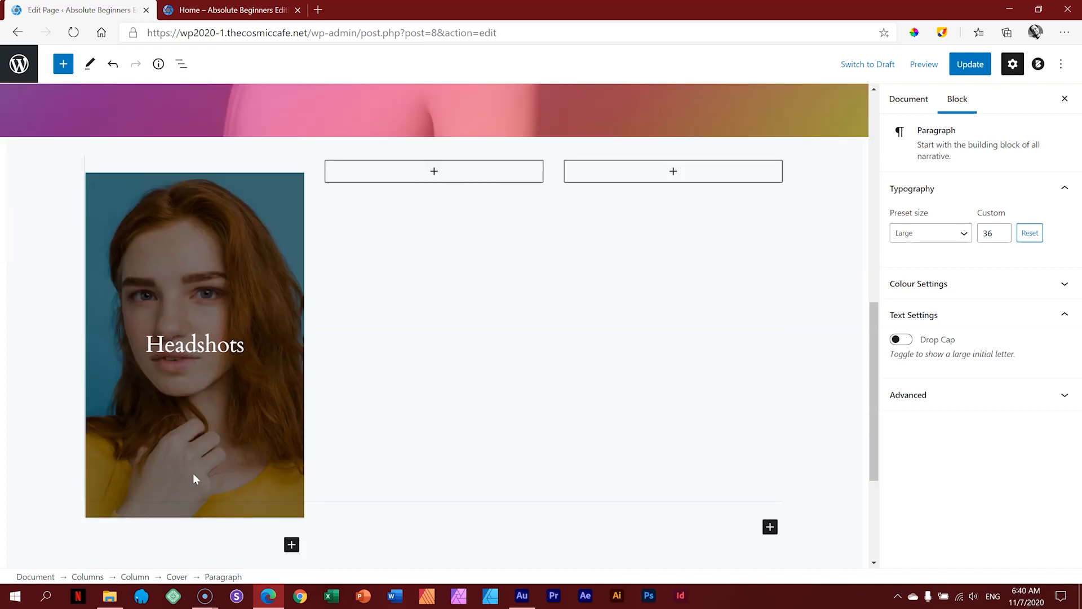
Step: Add a Cover block in the second column with the Fantasy photo, titled 'Fantasy'
left_click(433, 172)
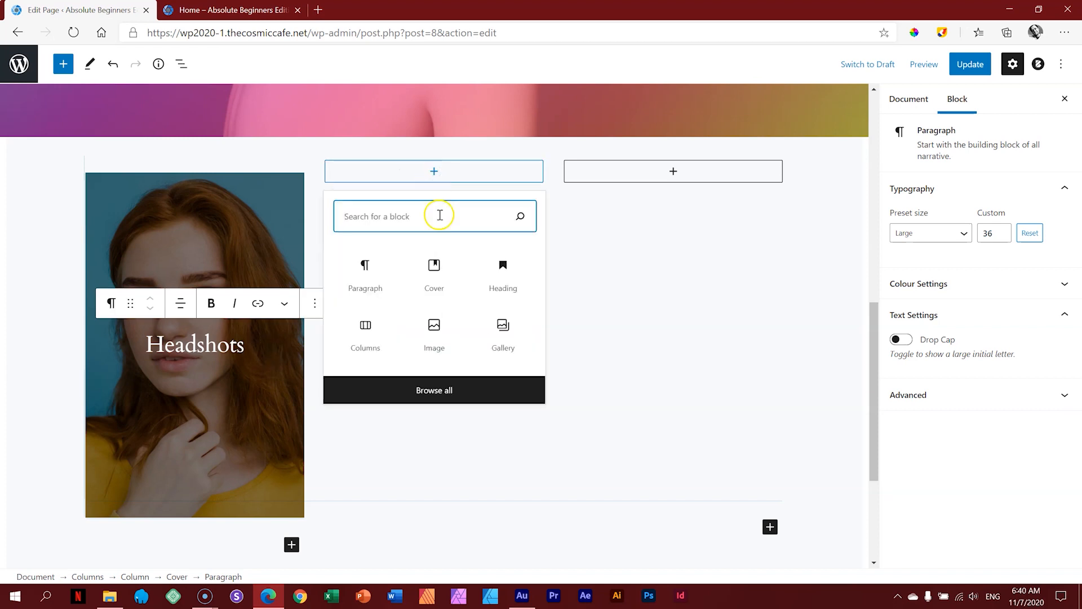
left_click(438, 276)
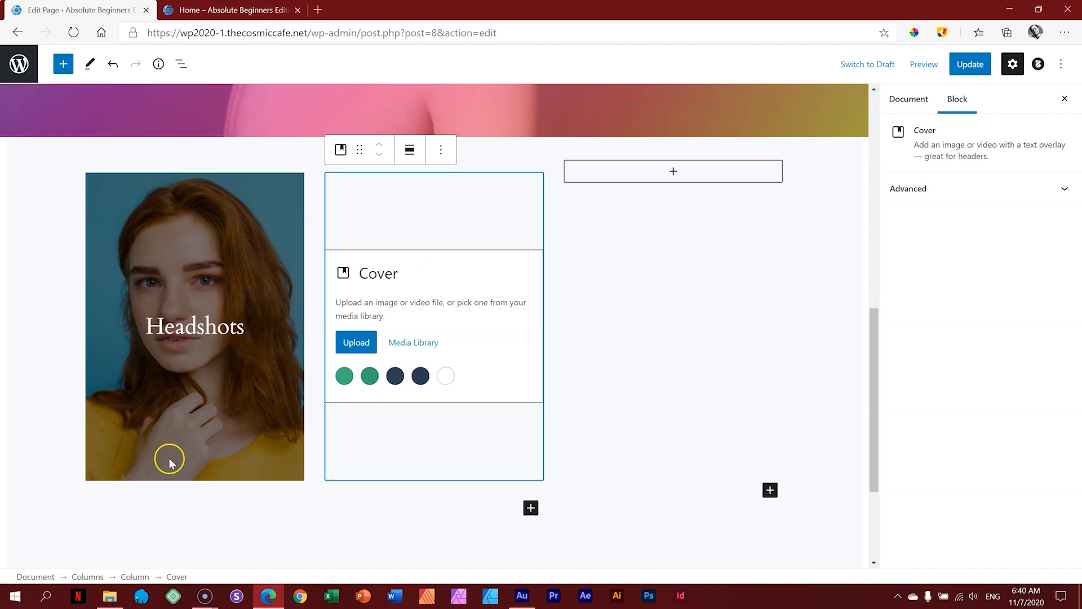
left_click(109, 596)
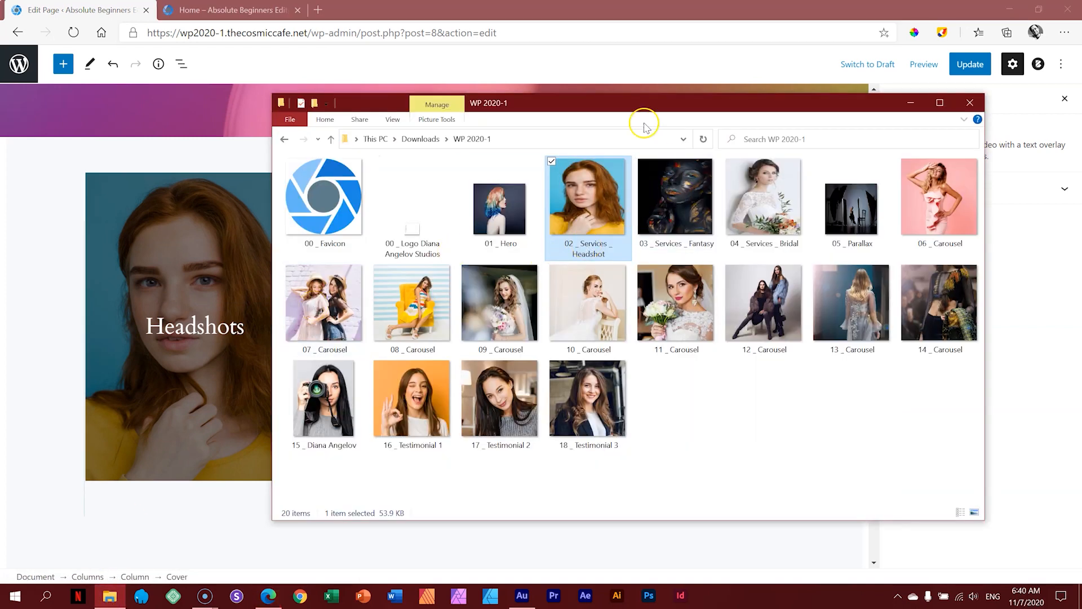
left_click_drag(623, 102, 792, 110)
left_click(833, 215)
left_click_drag(833, 214, 397, 312)
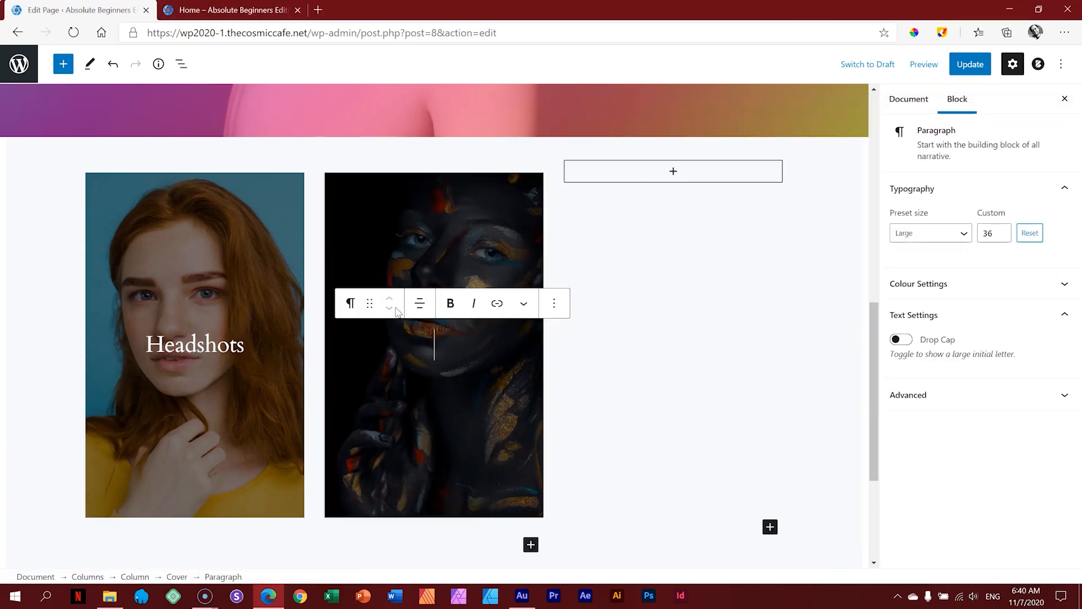
type("Fantsay")
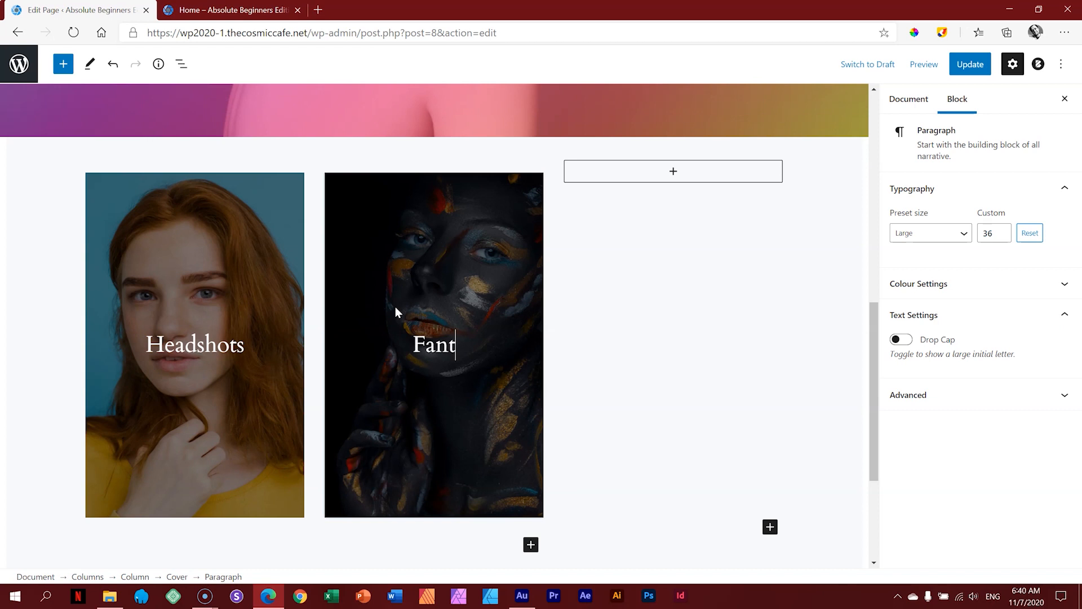
key("BackSpace")
key("BackSpace")
key("BackSpace")
type("asy")
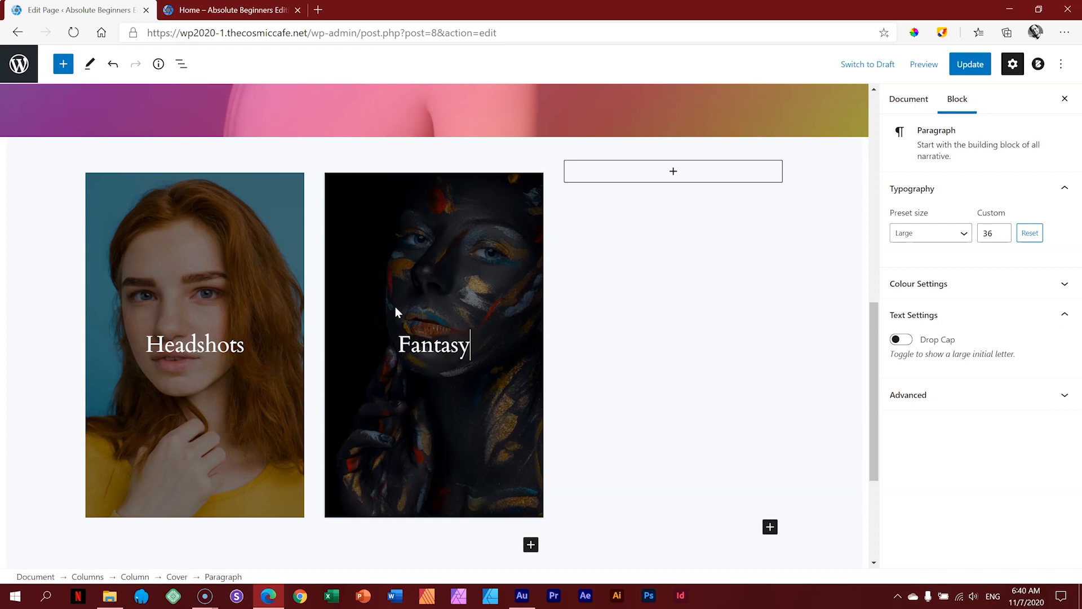
Step: Add a Cover block in the third column with the Bridal photo, titled 'Bridal'
left_click(673, 172)
left_click(668, 272)
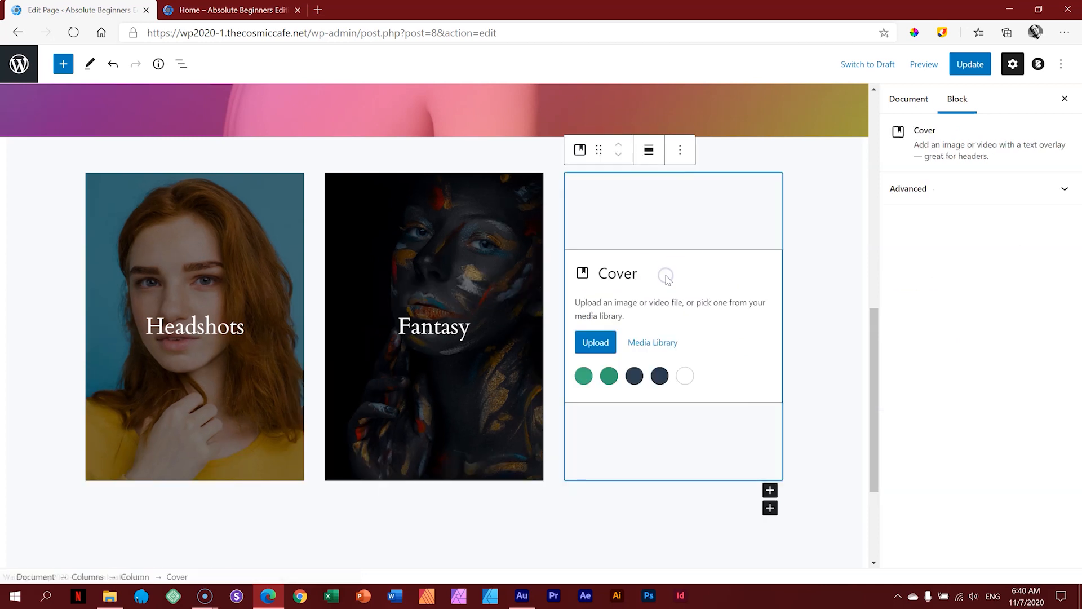
left_click(109, 595)
left_click_drag(827, 120, 336, 138)
left_click_drag(442, 229, 709, 317)
left_click(688, 332)
type("Bridal")
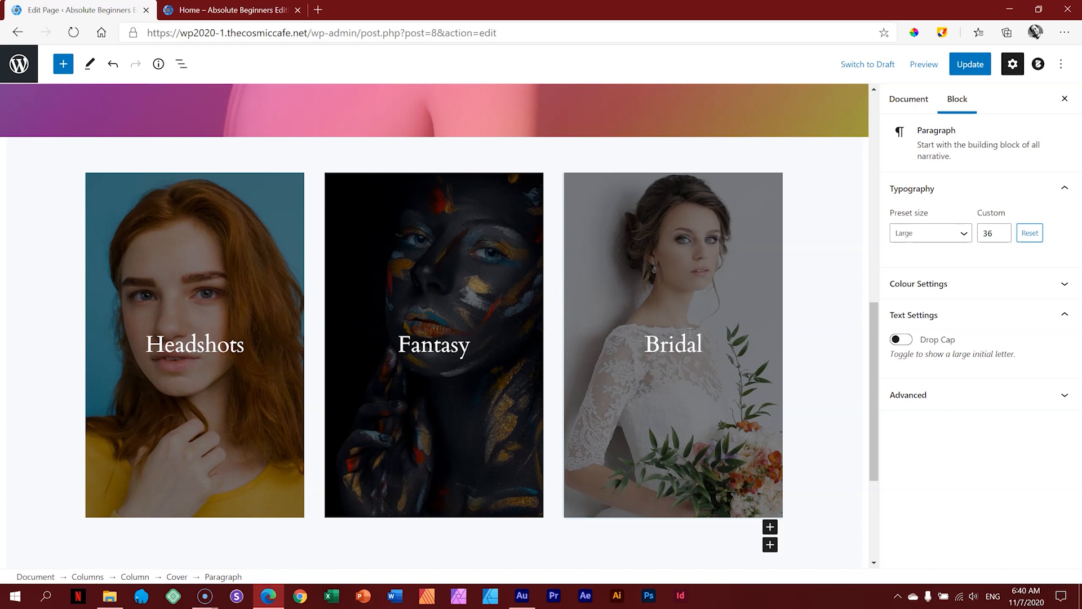
Step: Switch the Headshots cover overlay to the purple-pink gradient
left_click(685, 234)
left_click(1018, 214)
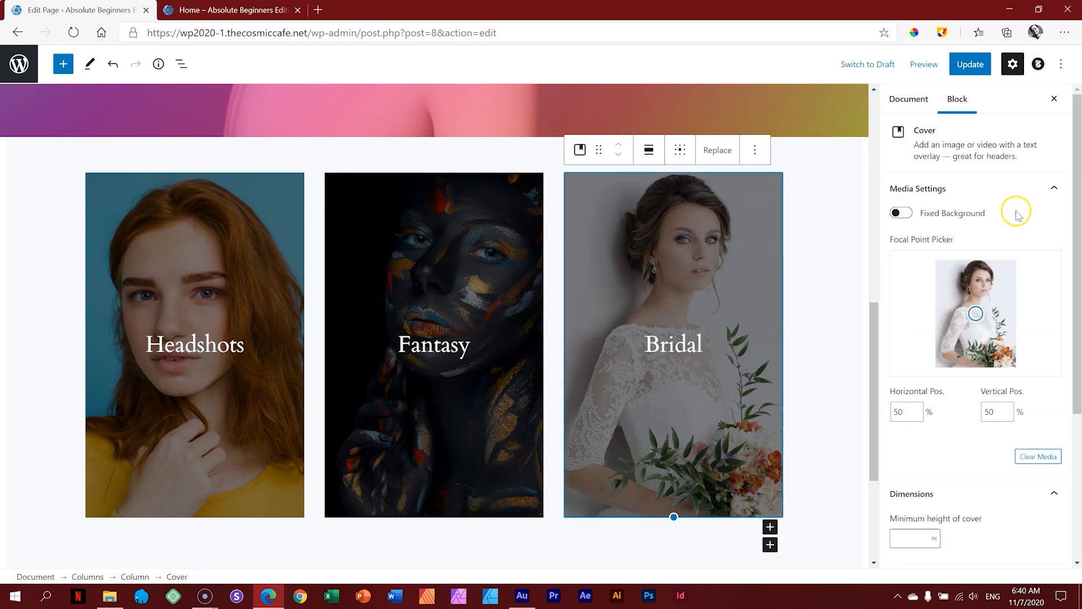
scroll(1074, 226, "down", 4)
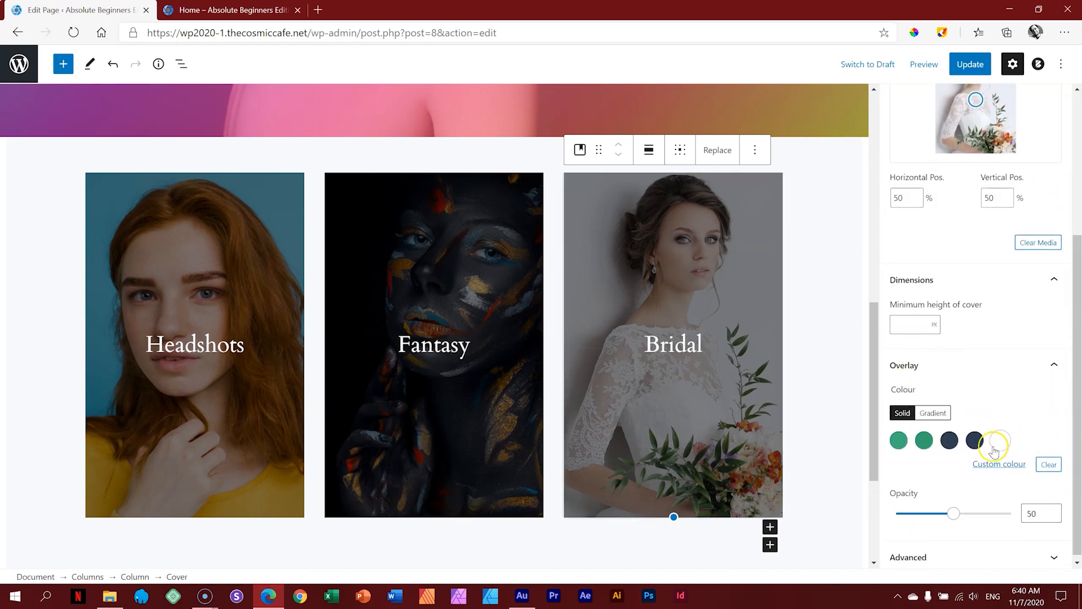
left_click(282, 213)
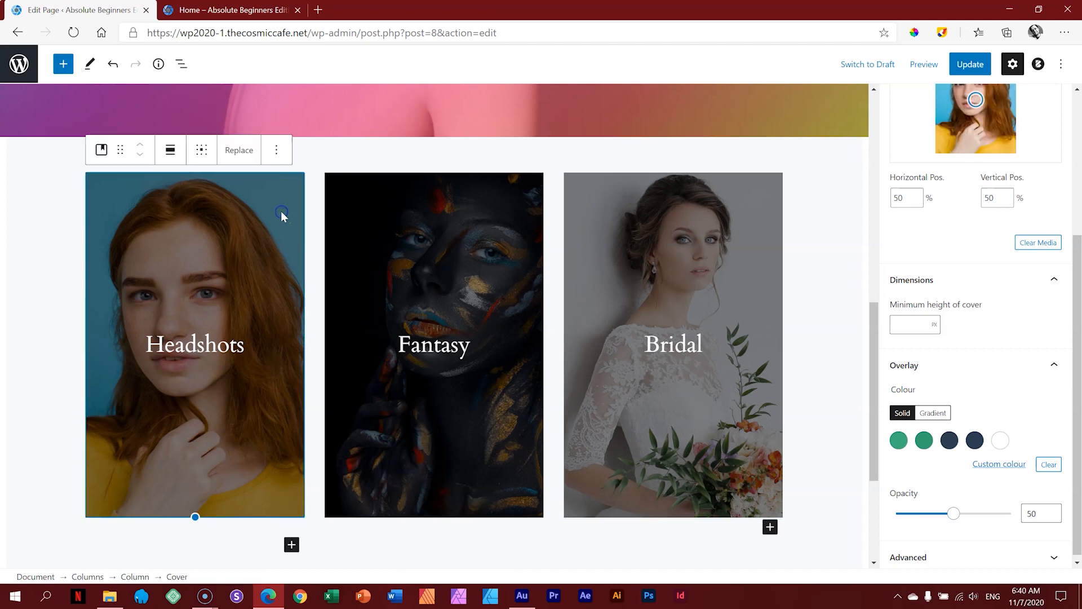
left_click(933, 412)
left_click(1025, 441)
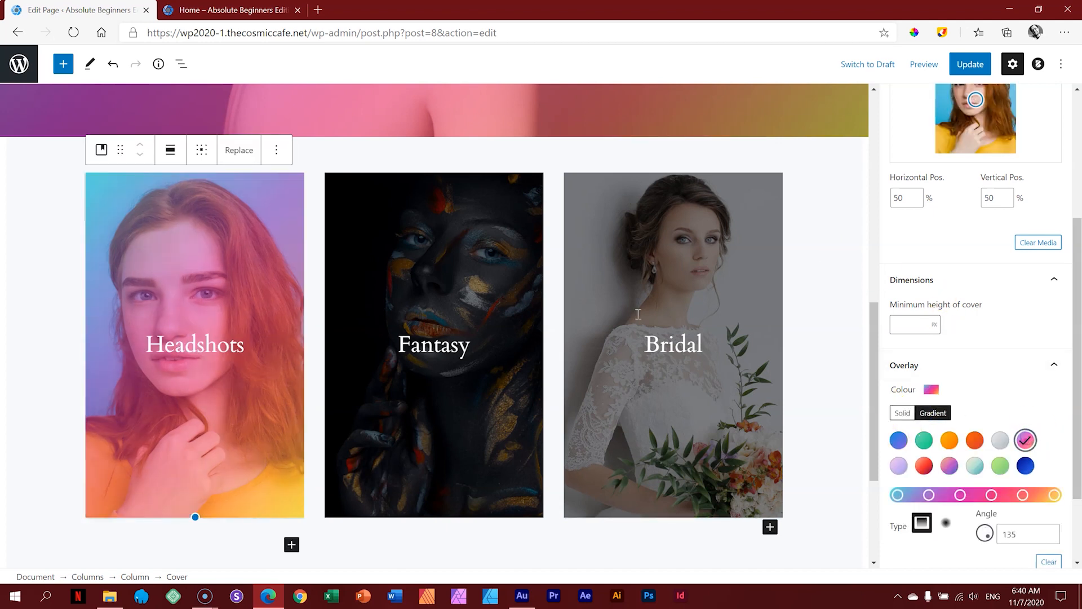
Step: Apply the same purple-pink gradient overlay to the Fantasy and Bridal covers
left_click(514, 199)
left_click(971, 441)
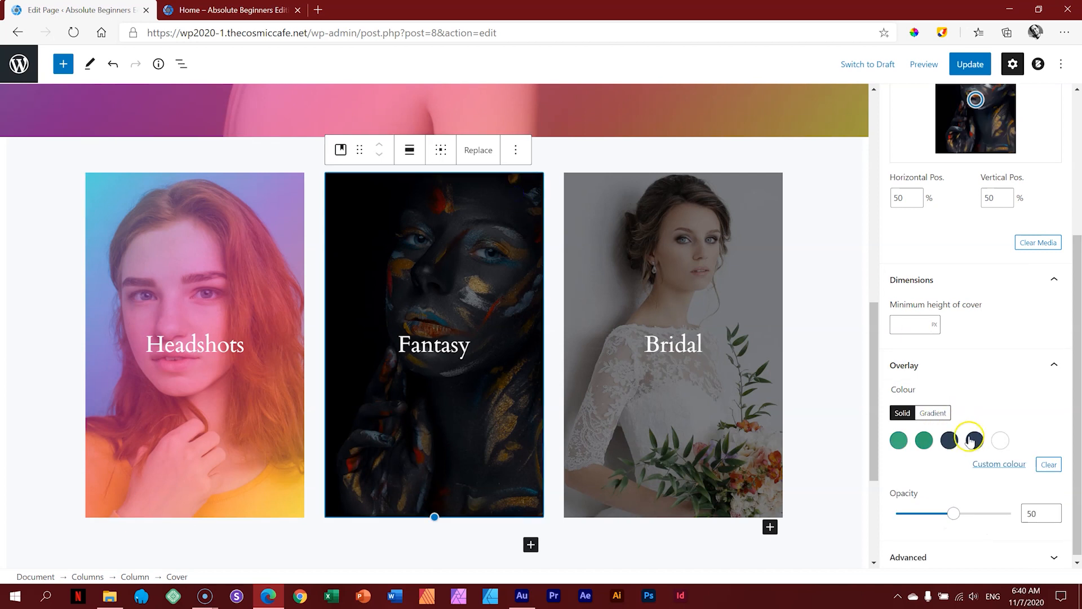
left_click(933, 413)
left_click(1026, 441)
left_click(756, 237)
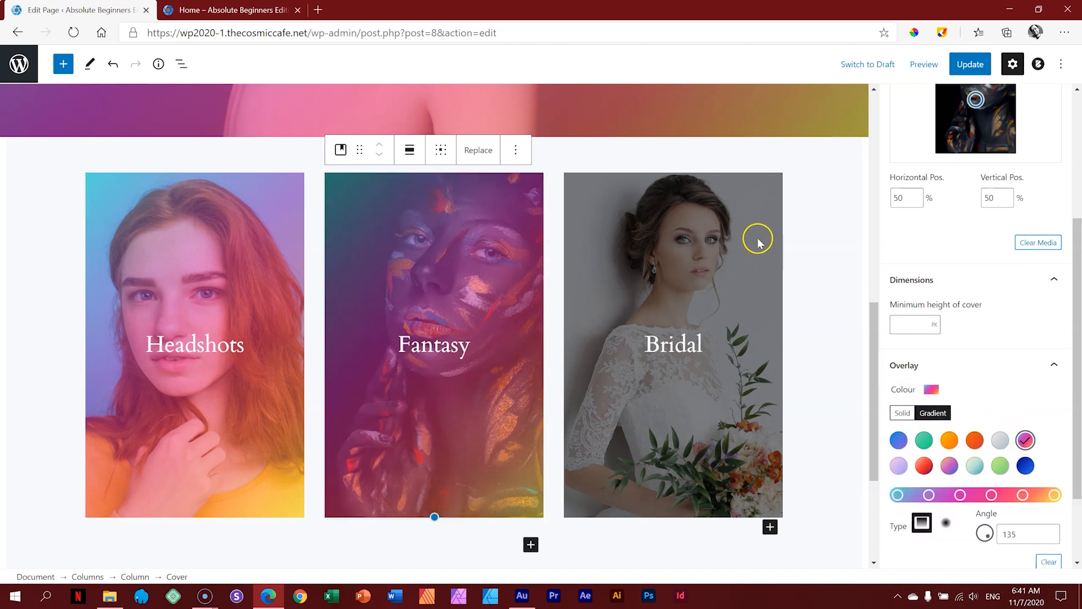
left_click(933, 413)
left_click(1026, 440)
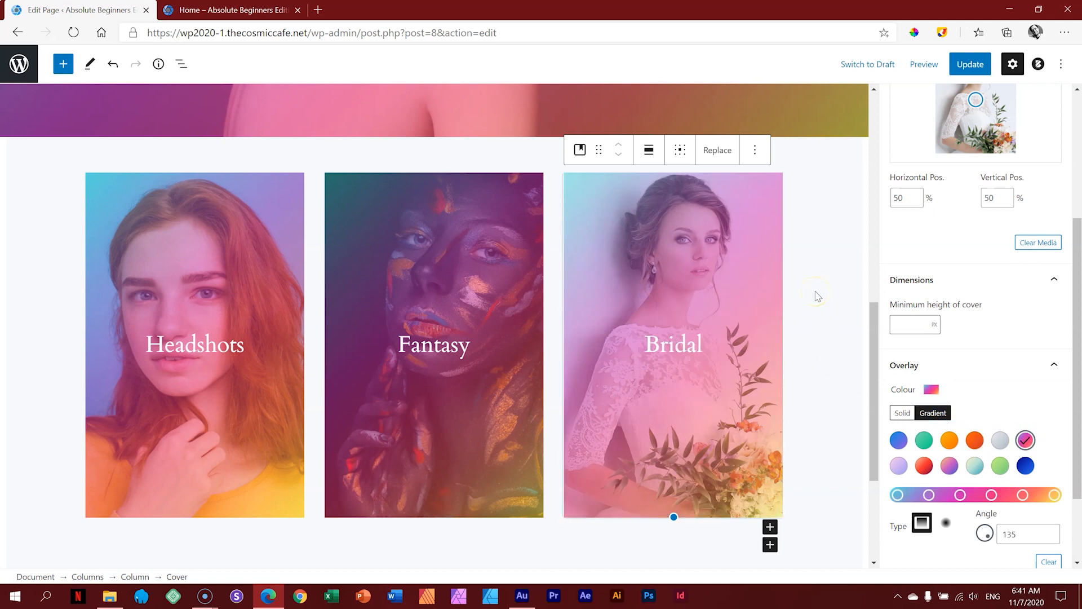
Step: Save the Home page and preview it in a new tab
left_click(941, 69)
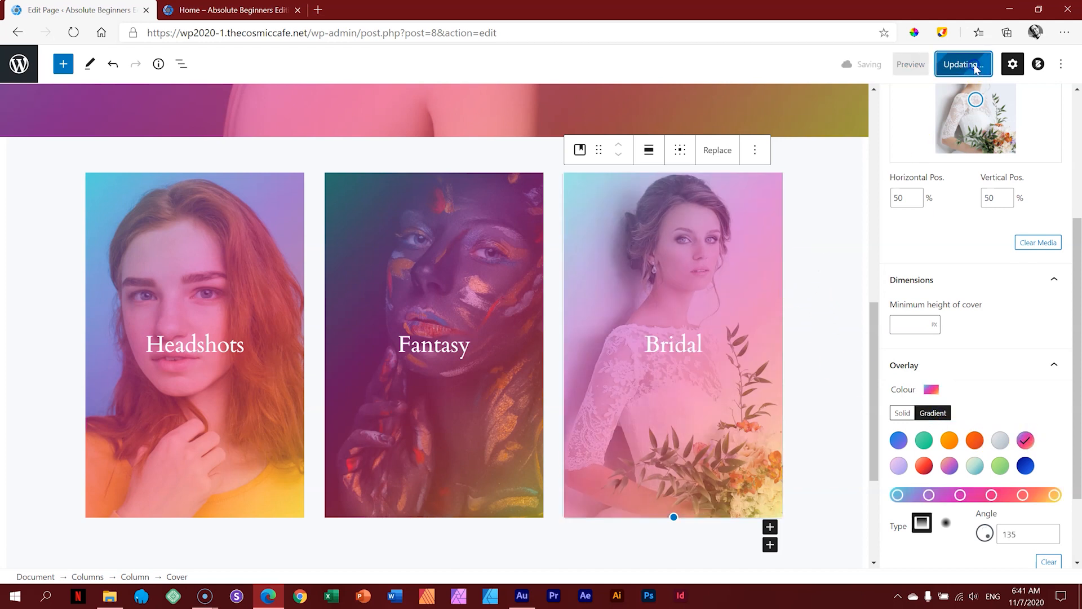
left_click(924, 64)
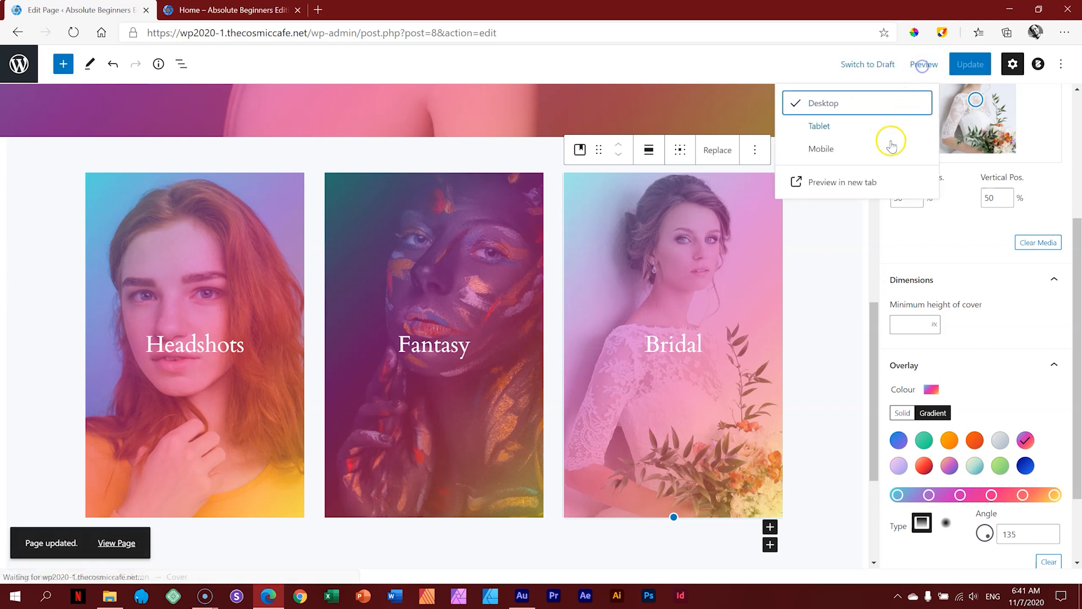
left_click(868, 179)
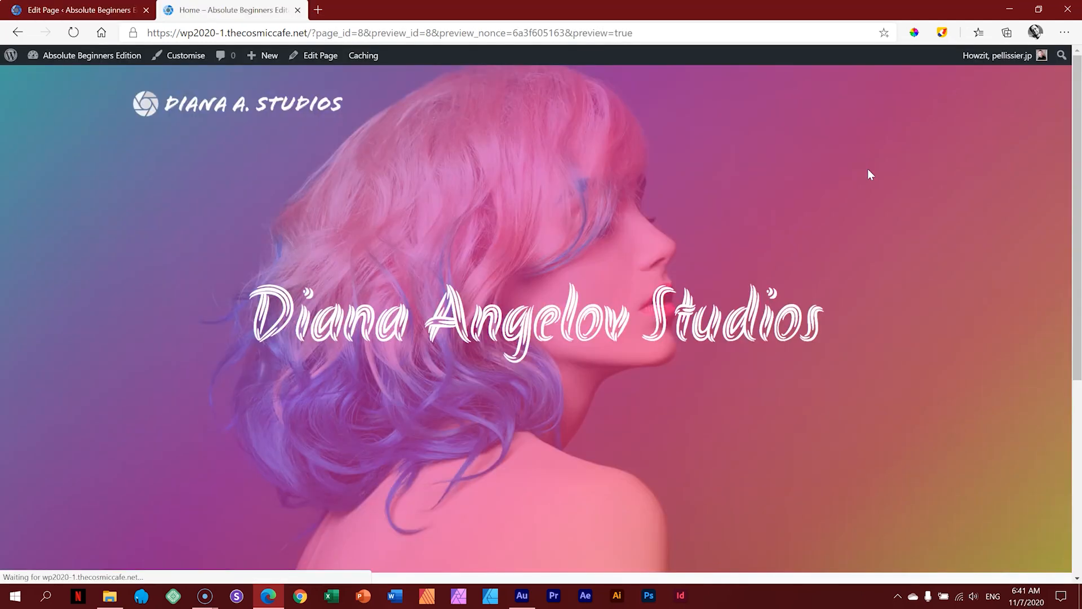
Step: Scroll the preview down to the footer, then return to the page editor
left_click(948, 135)
scroll(948, 135, "down", 3)
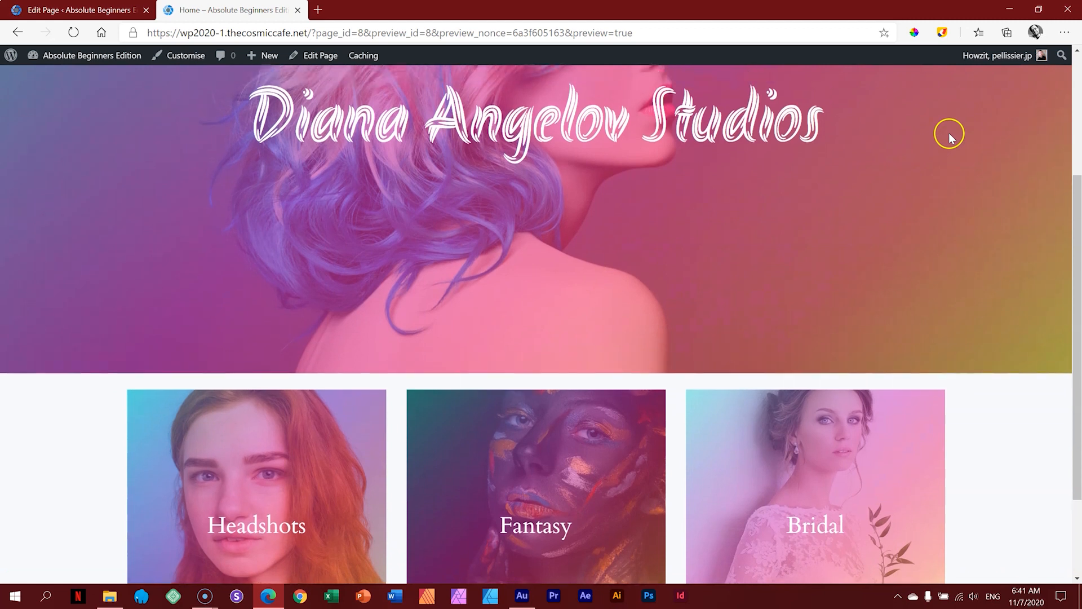
scroll(519, 133, "up", 3)
scroll(677, 184, "down", 4)
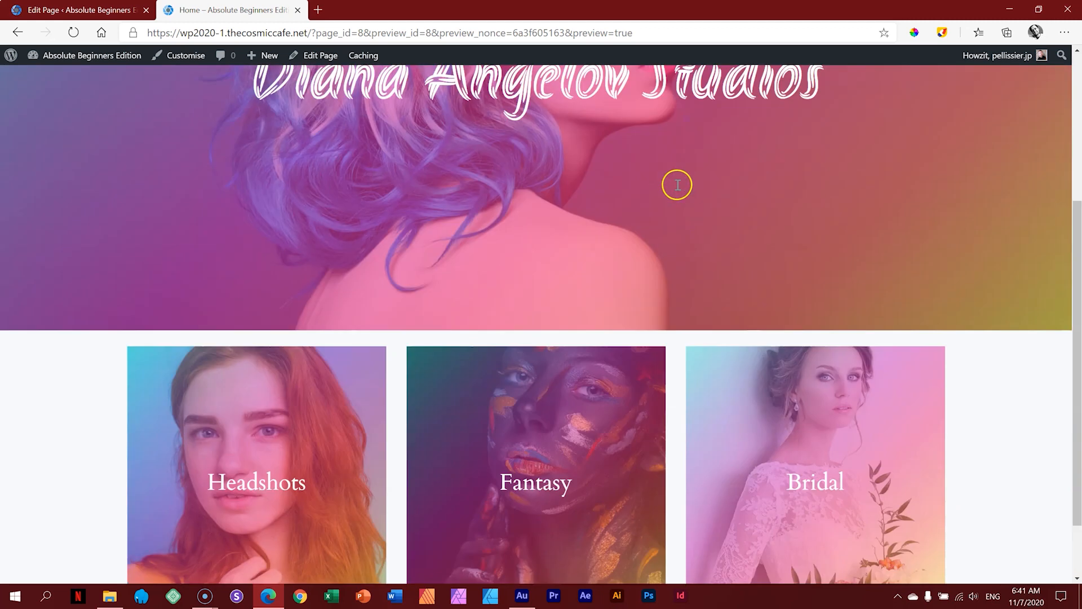
scroll(677, 184, "down", 2)
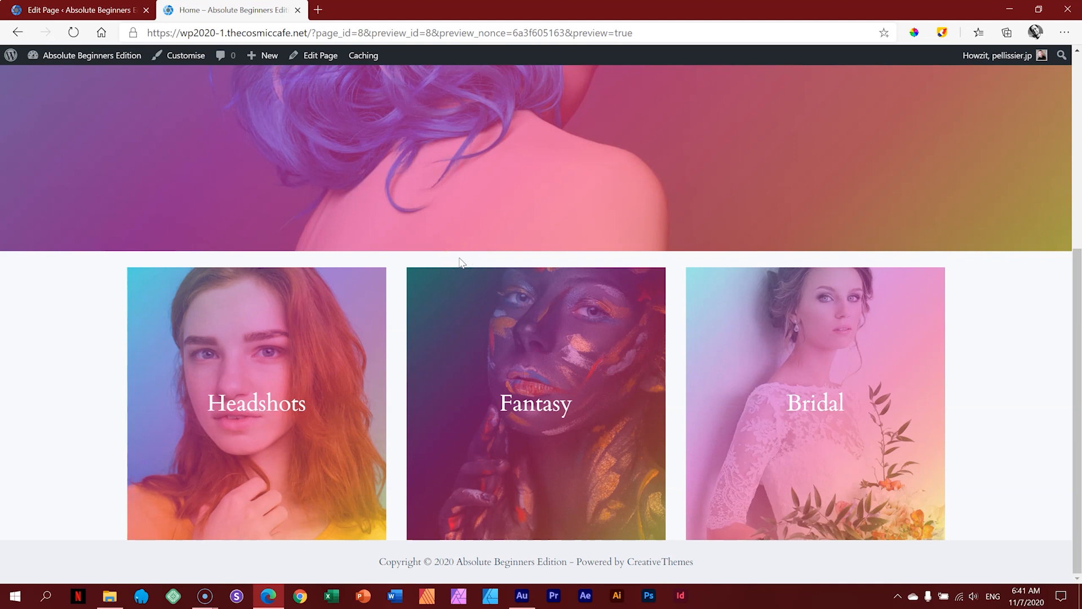
left_click(85, 10)
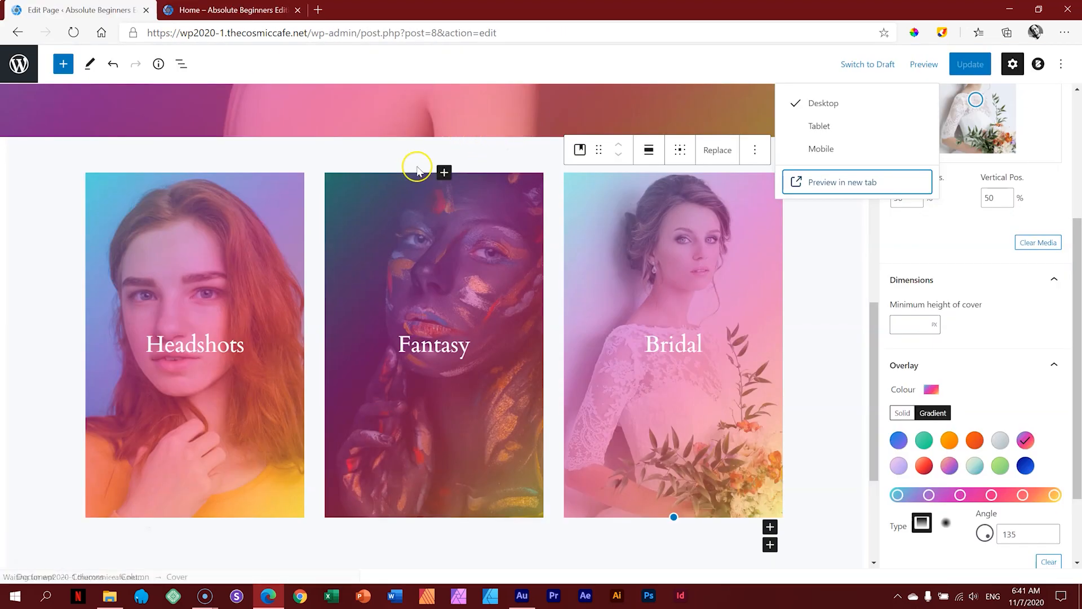
Step: Insert a Spacer block between the hero cover and the gallery by searching 'spac'
left_click(850, 248)
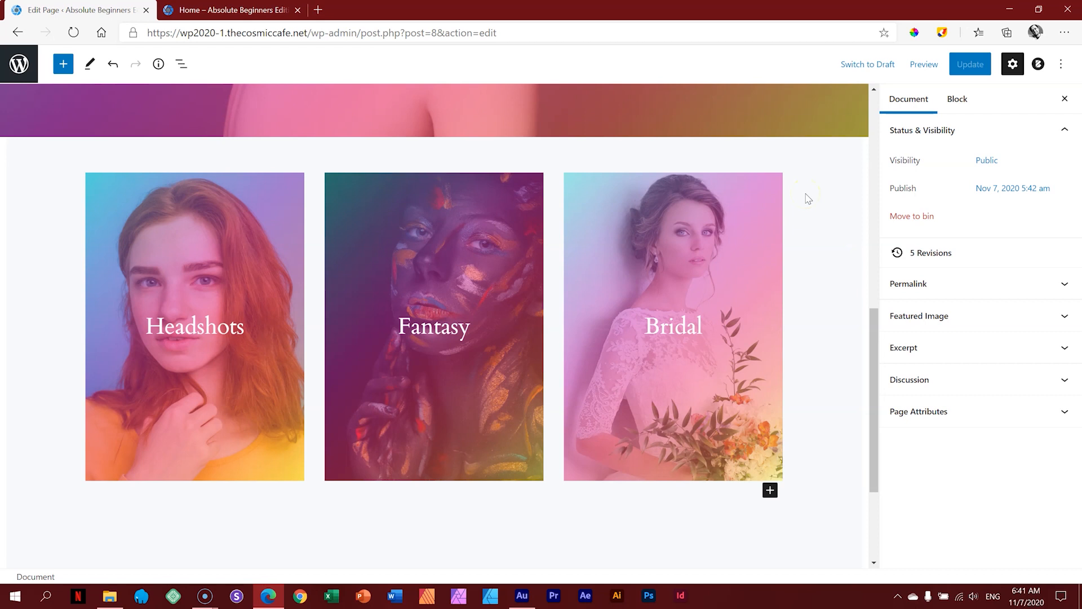
mouse_move(616, 151)
left_click(434, 146)
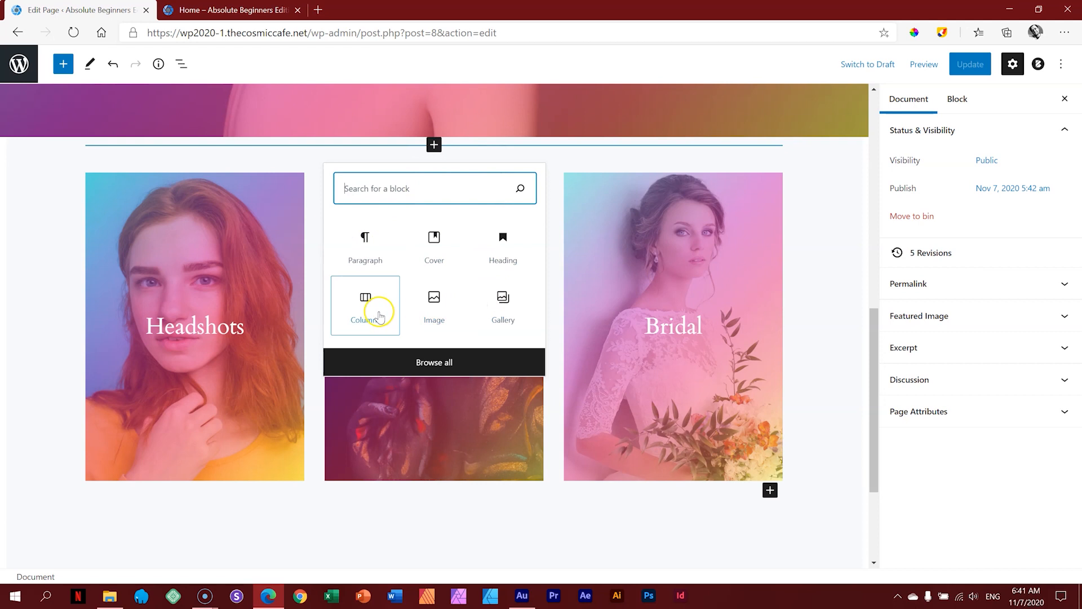
left_click(391, 186)
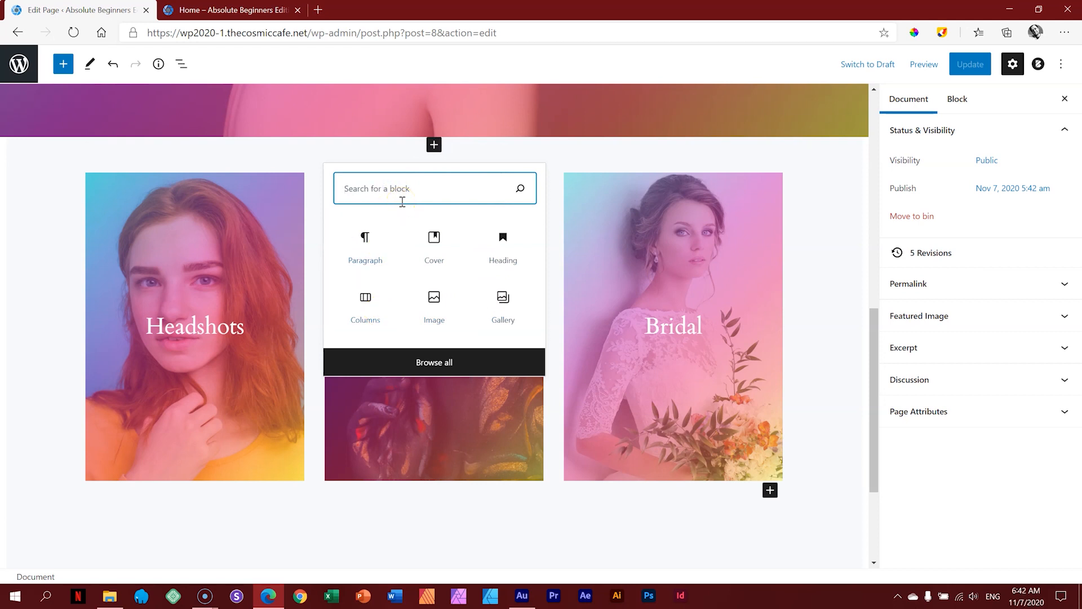
type("spac")
left_click(366, 242)
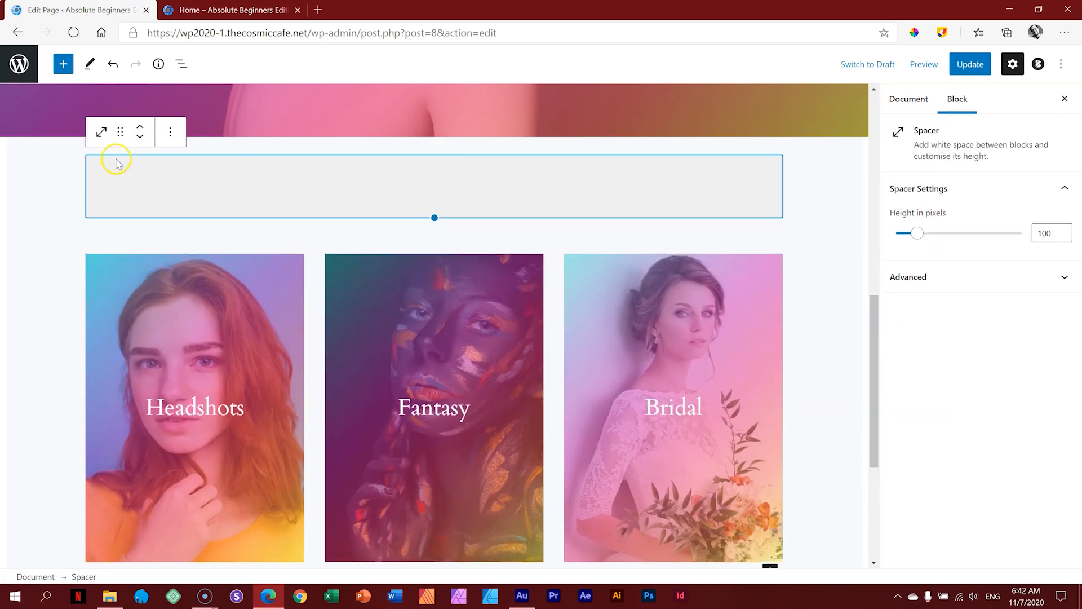
Step: Set the spacer height to 60 pixels and update the page
mouse_move(437, 218)
left_mouse_down()
mouse_move(425, 314)
mouse_move(423, 181)
mouse_move(398, 426)
mouse_move(411, 210)
mouse_move(435, 181)
mouse_move(420, 278)
mouse_move(431, 212)
left_mouse_up()
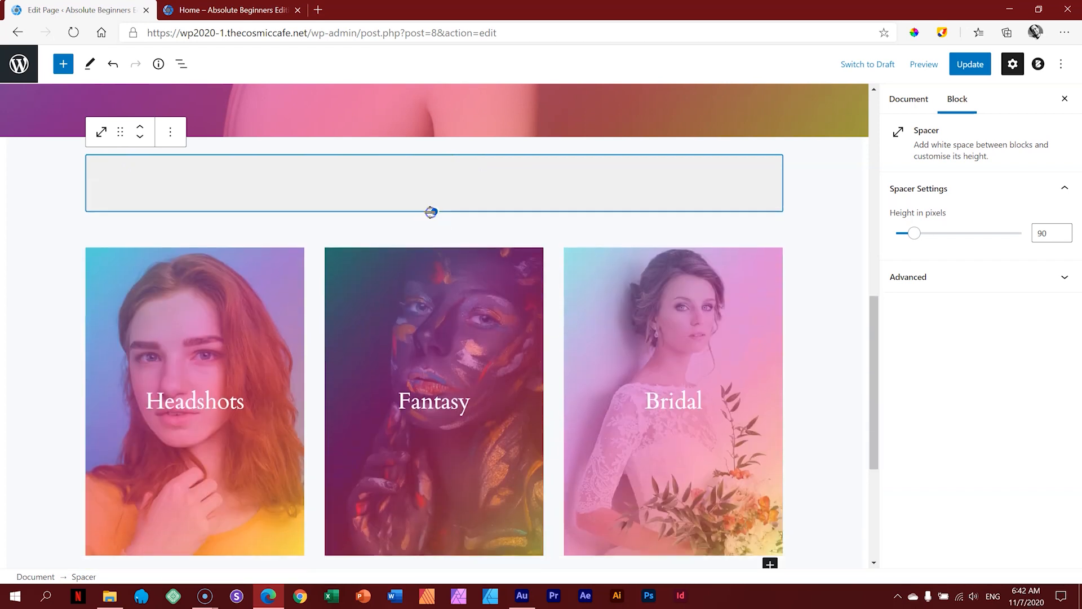
mouse_move(913, 232)
left_mouse_down()
mouse_move(981, 234)
mouse_move(906, 233)
mouse_move(978, 234)
mouse_move(918, 234)
left_mouse_up()
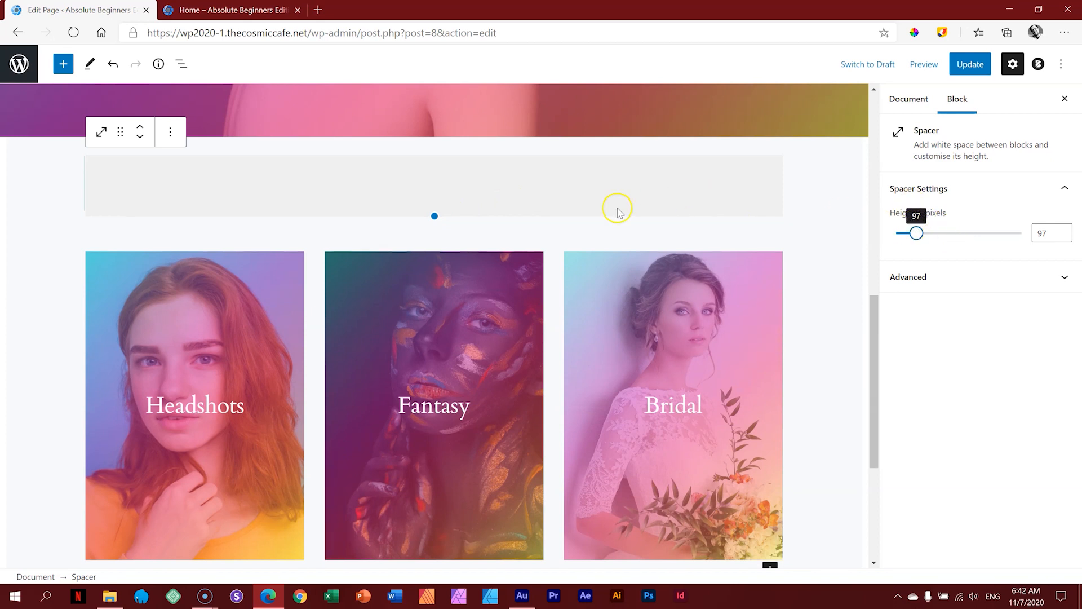
left_click_drag(438, 218, 439, 197)
left_click(441, 197)
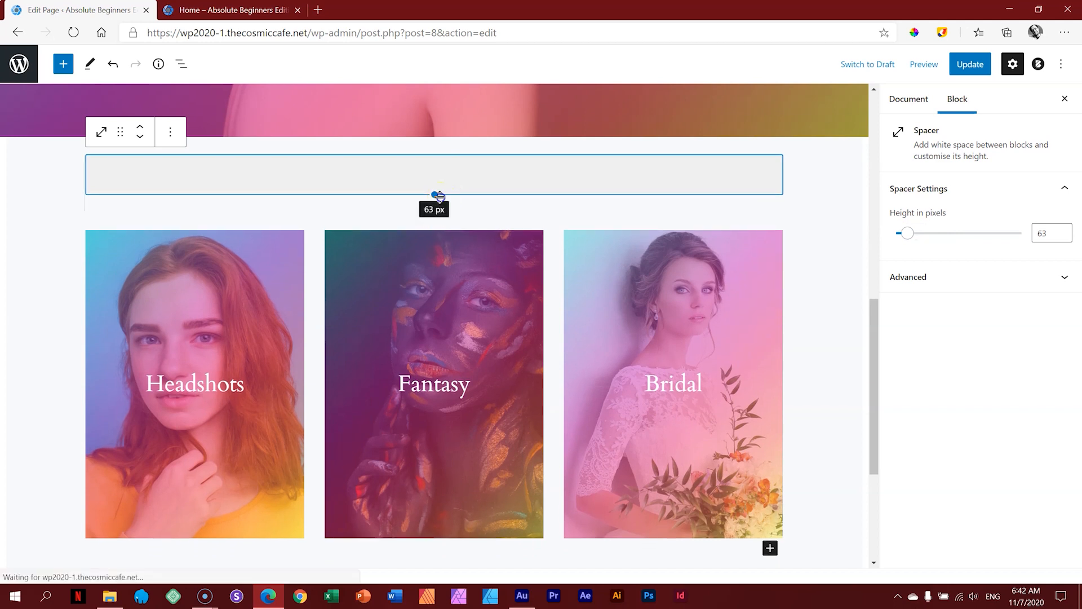
left_click(1063, 237)
left_click(1063, 236)
left_click(1063, 236)
left_click(968, 63)
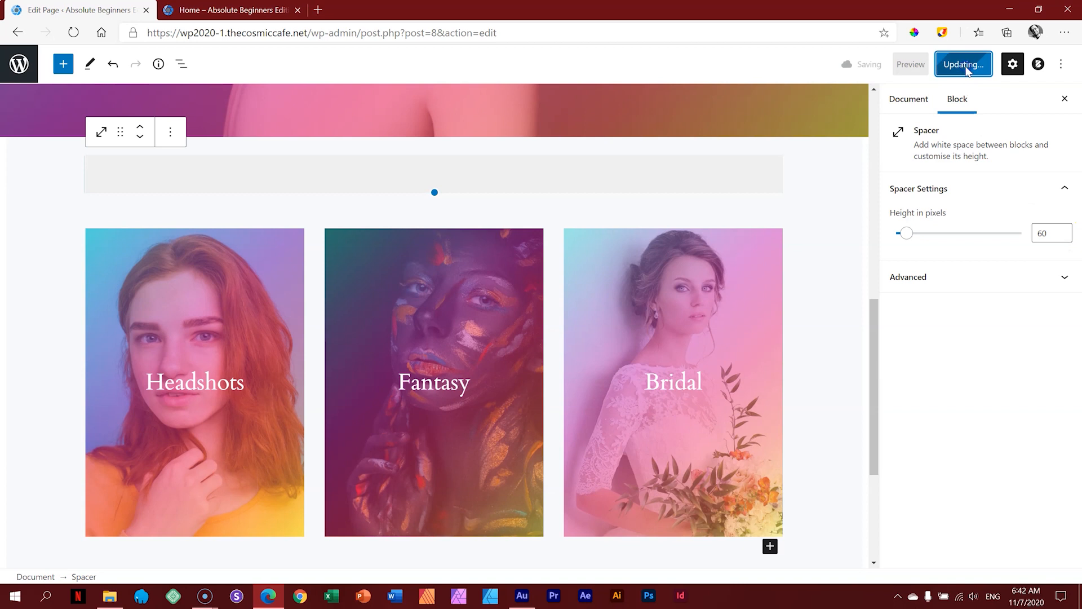
left_click(225, 10)
Step: Reload the Home preview, scroll to check the spacer gap, then return to the editor
left_click(78, 33)
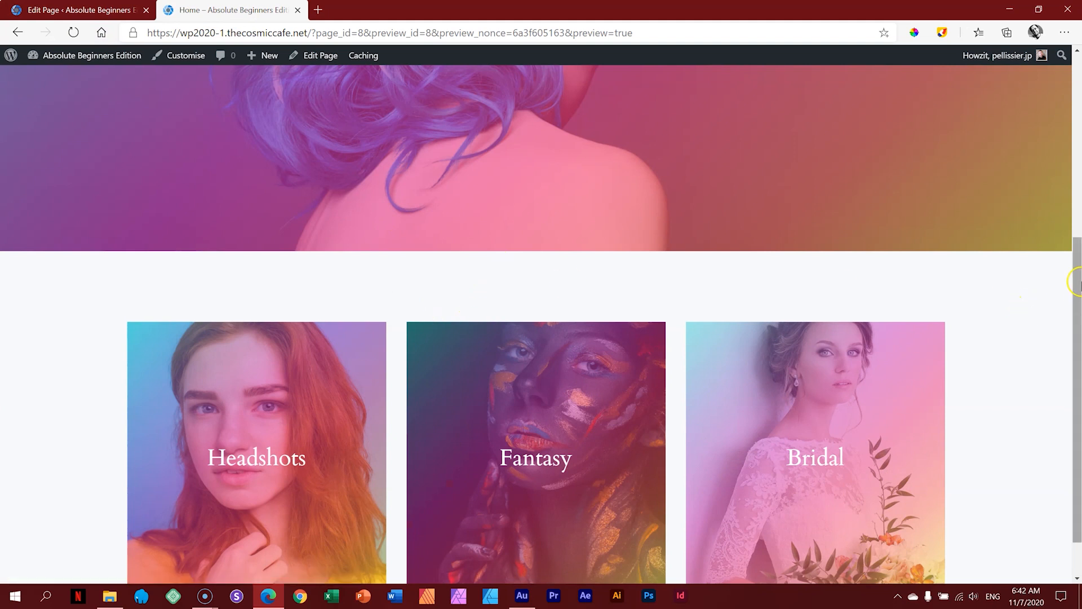
scroll(1077, 320, "down", 2)
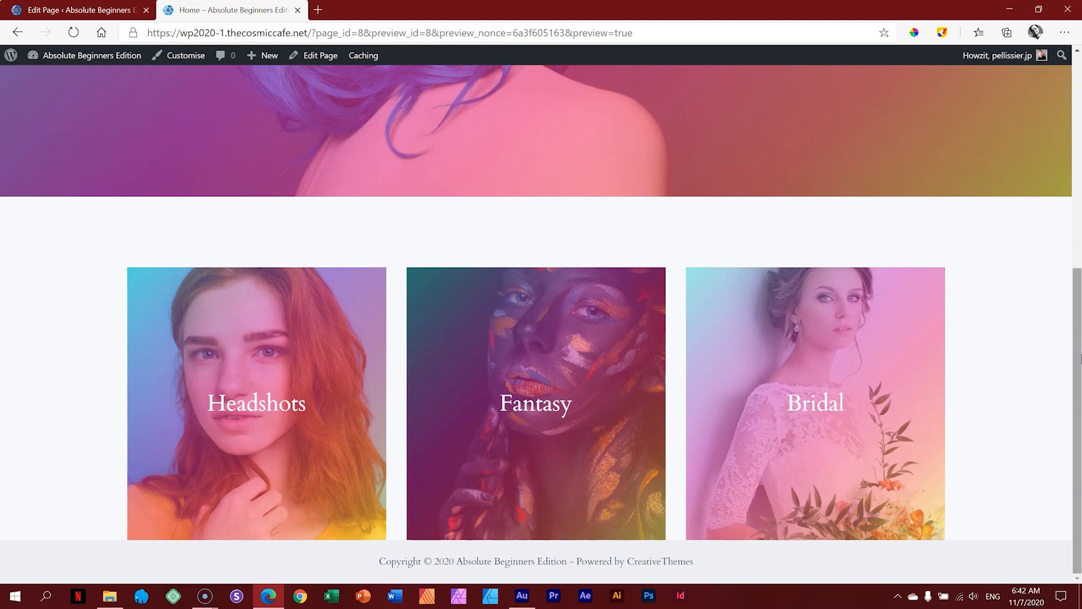
left_click(77, 10)
left_click_drag(874, 333, 879, 417)
Step: Insert a 50/50 Columns block below the gallery
left_click(789, 417)
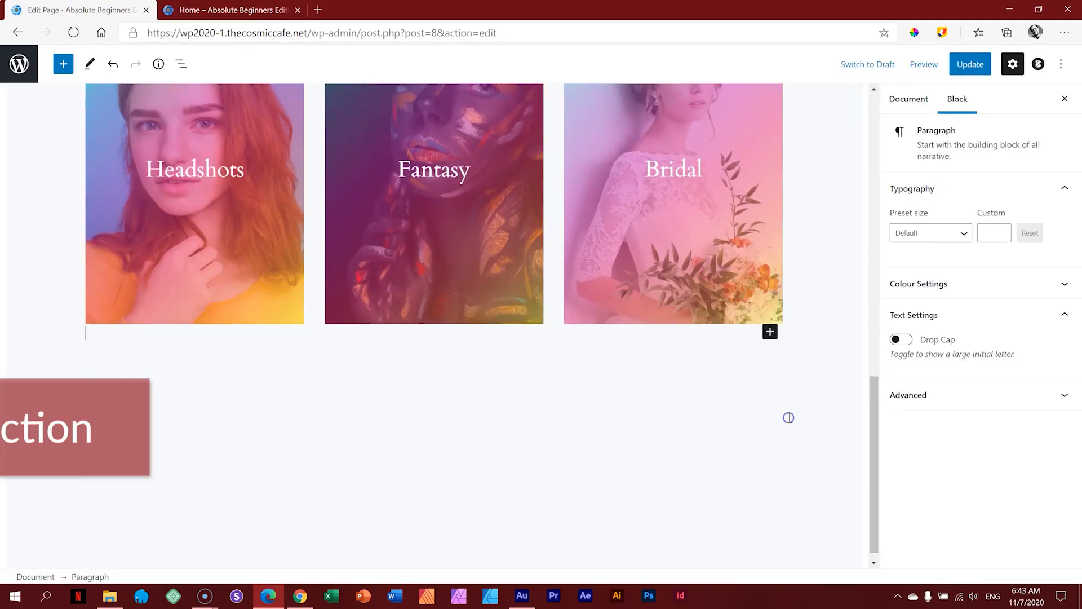
left_click(770, 333)
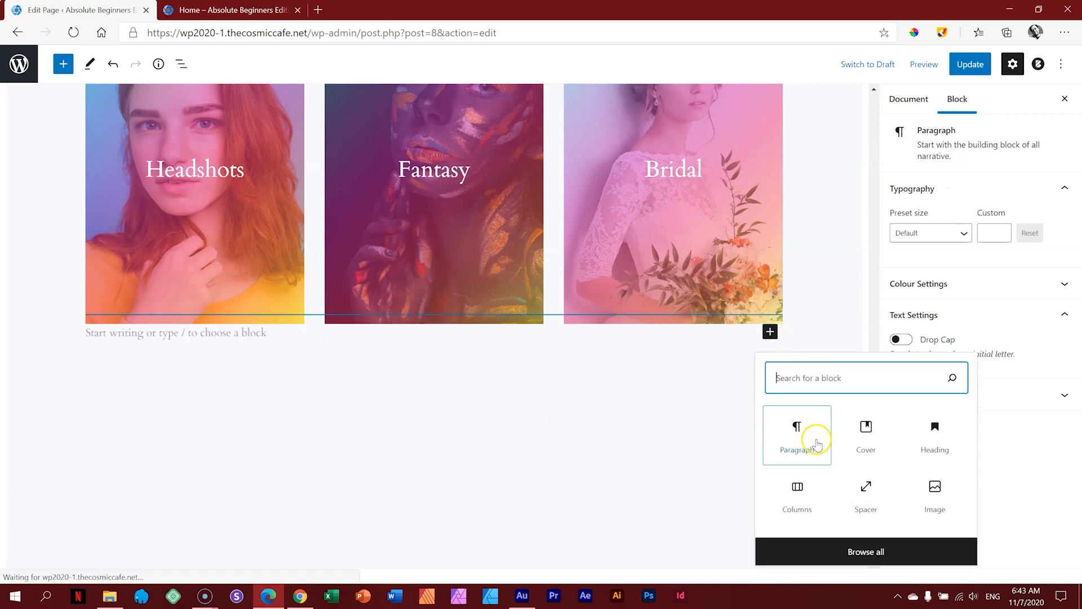
left_click(794, 493)
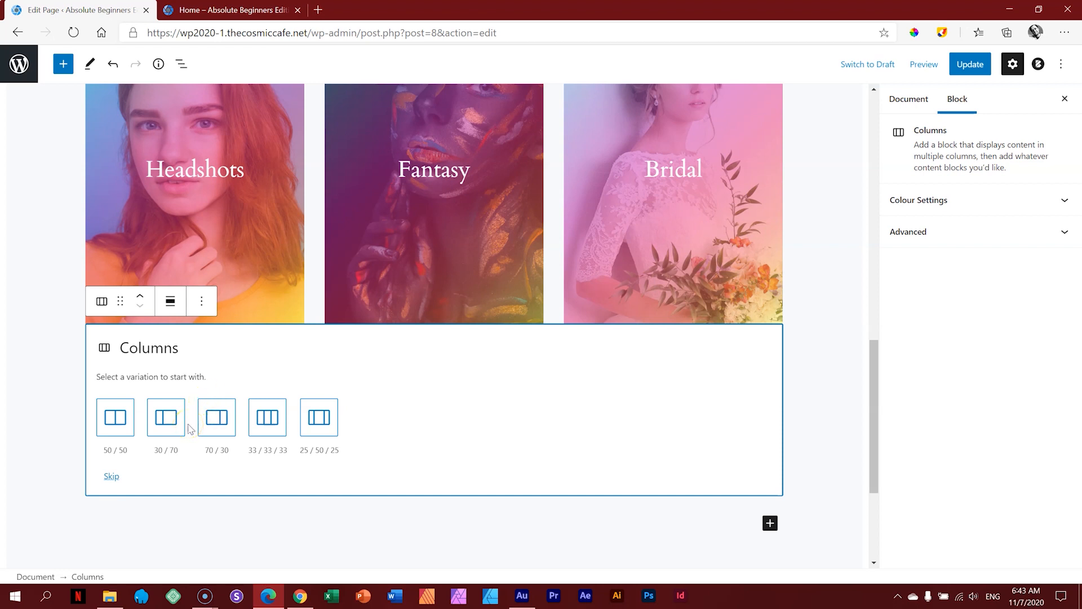
left_click(116, 417)
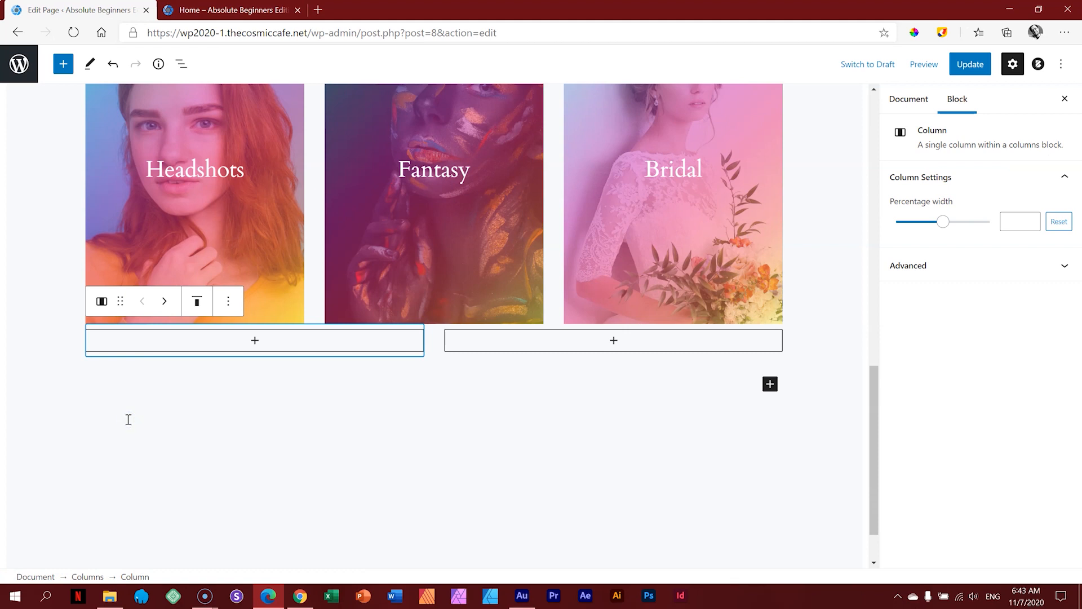
Step: Add a heading reading 'Make an impression that'll last' in the left column
left_click(255, 341)
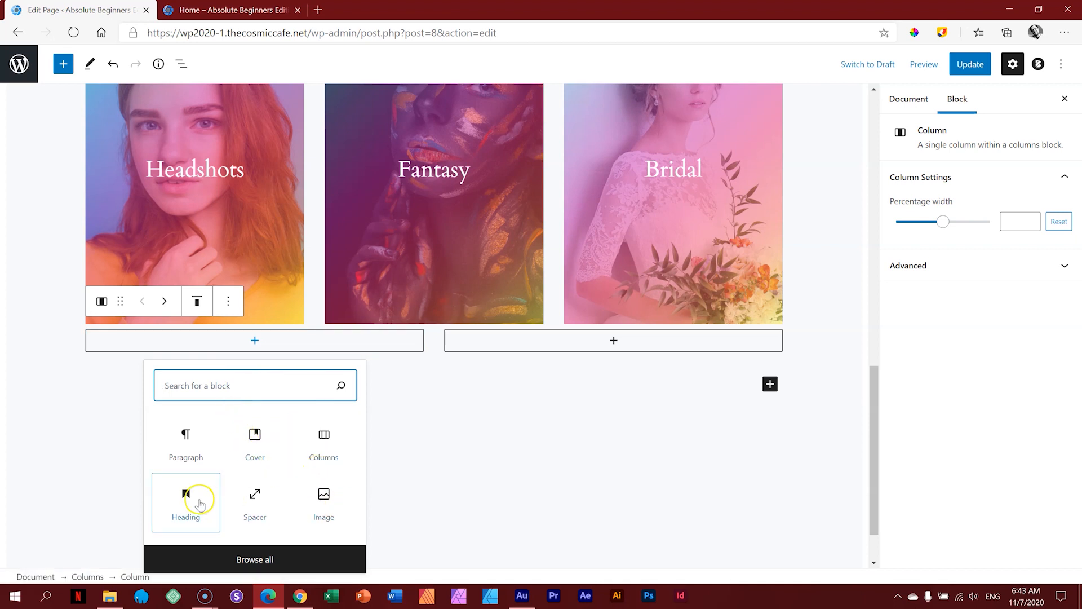
left_click(198, 499)
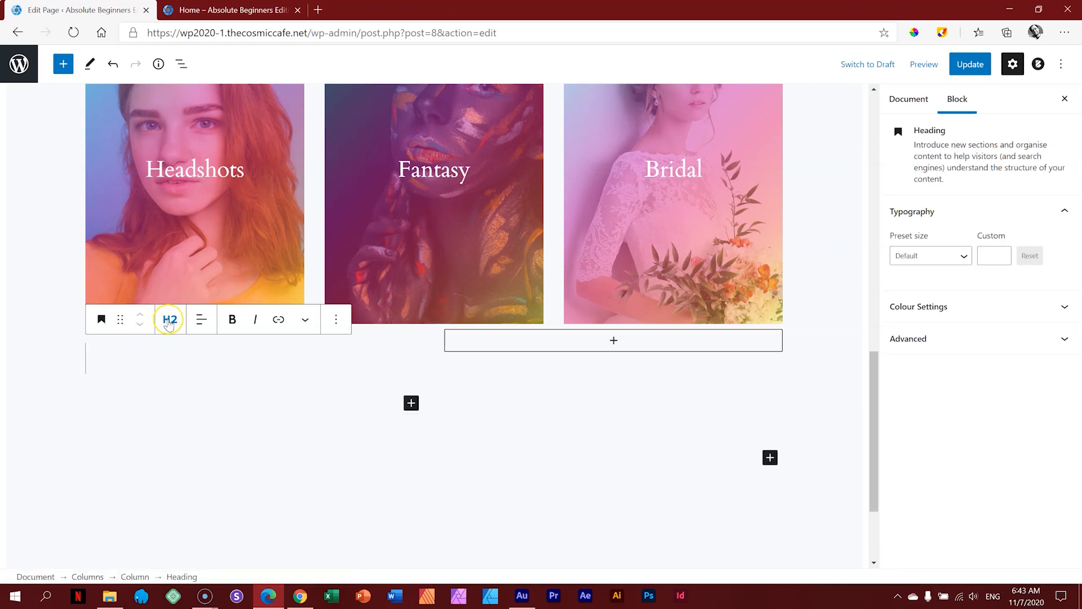
left_click(131, 362)
type("Make an impression that'll last")
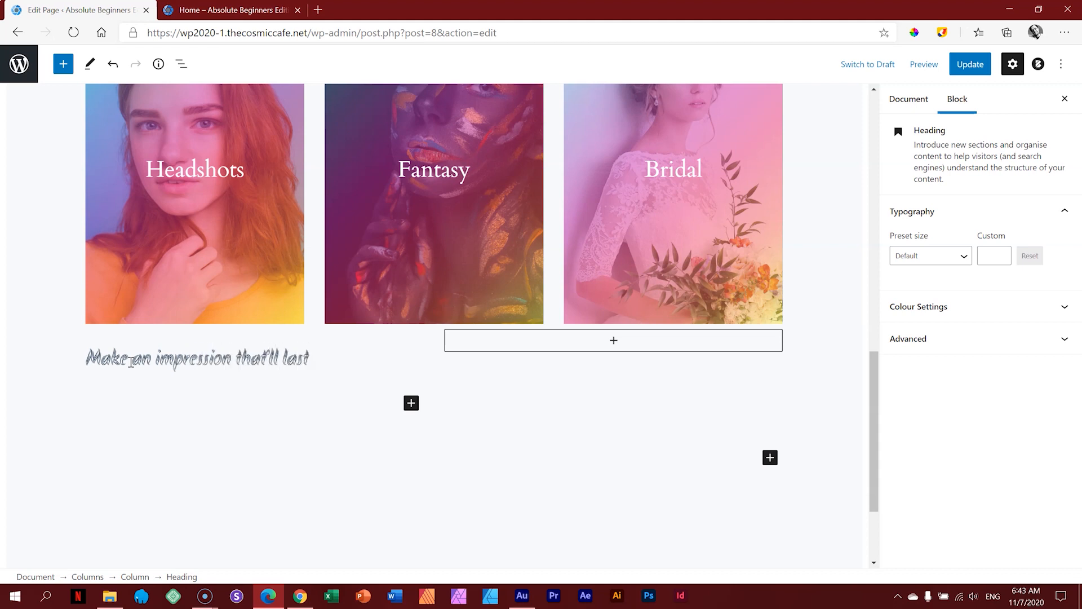
scroll(210, 343, "up", 10)
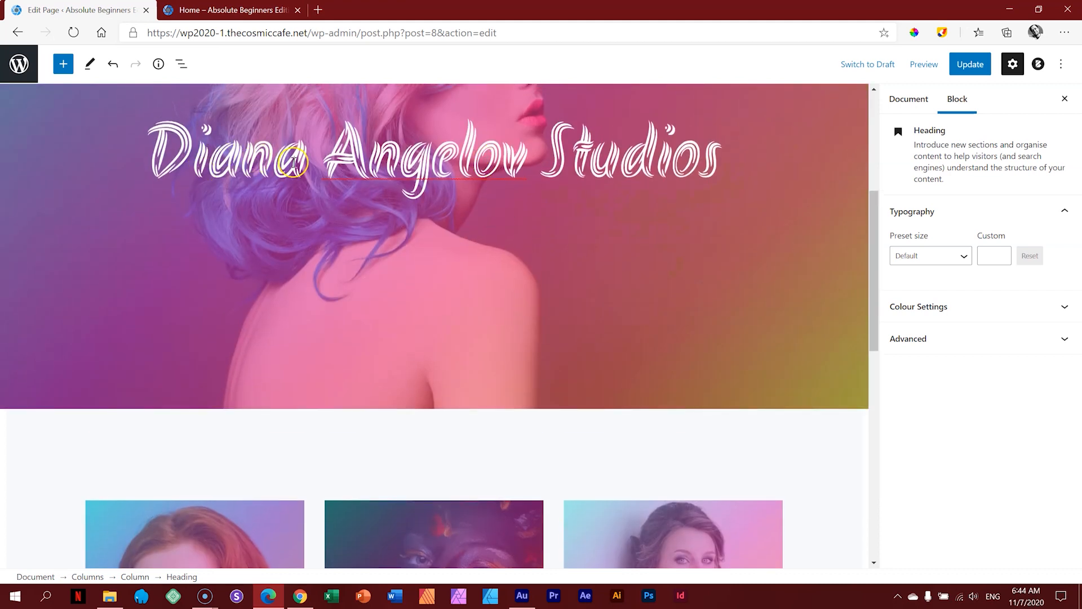
scroll(336, 162, "down", 7)
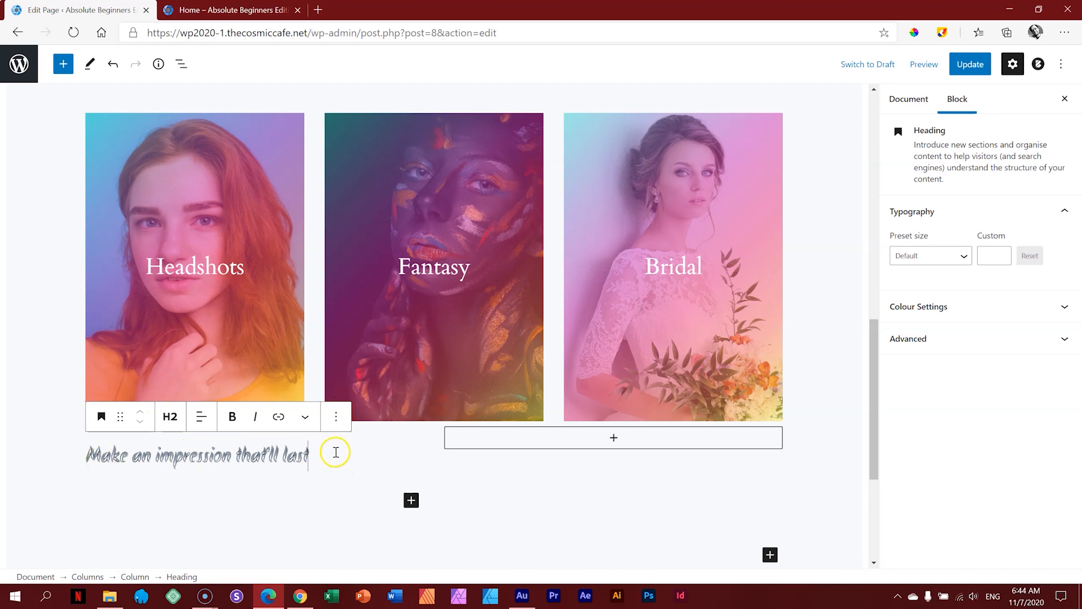
scroll(326, 442, "down", 4)
scroll(326, 441, "up", 3)
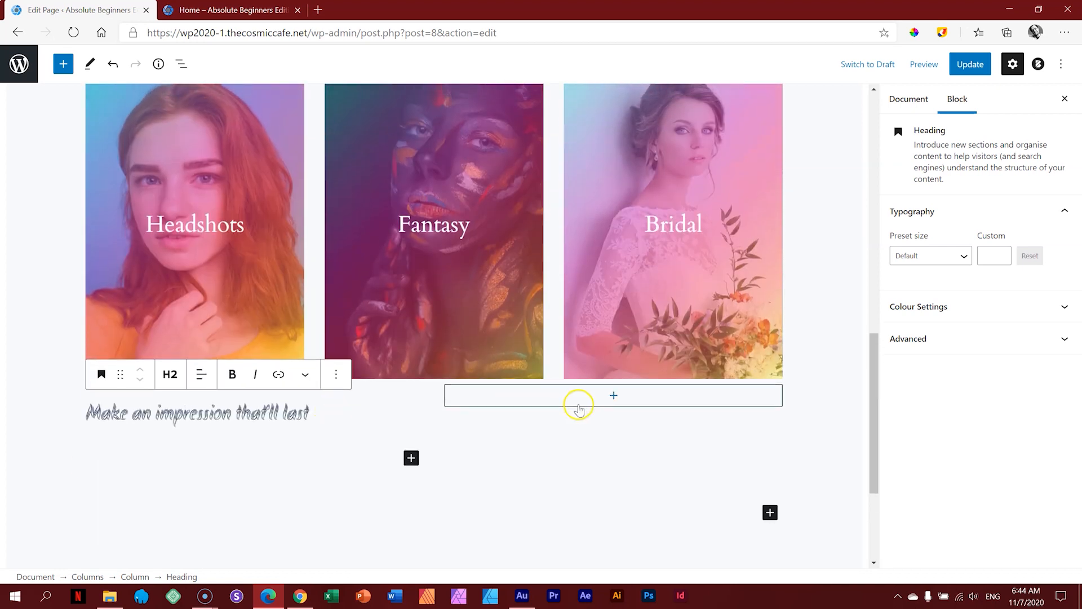
left_click(612, 399)
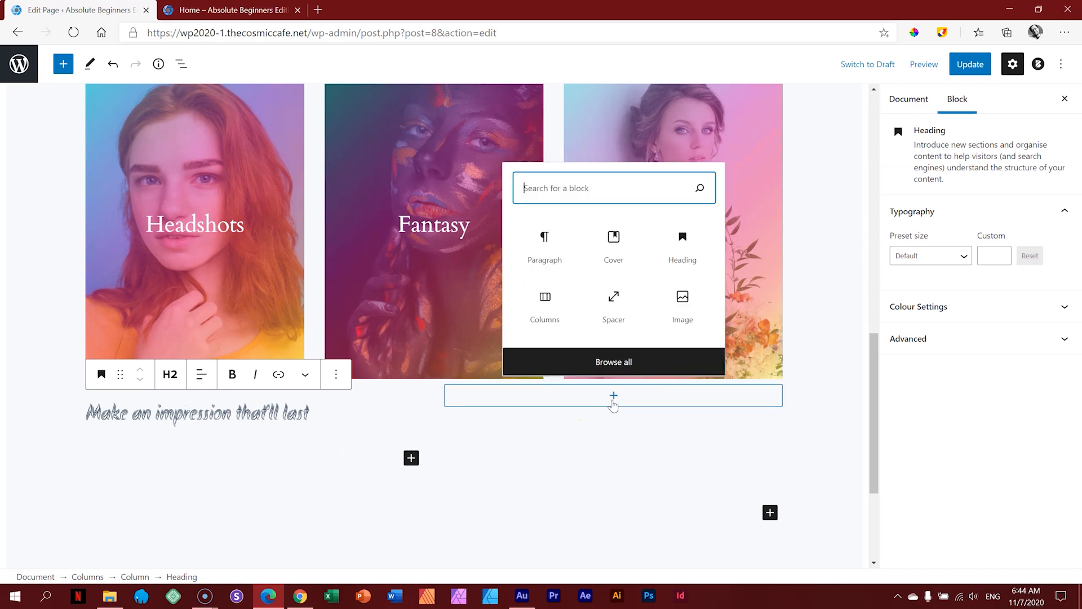
left_click(318, 10)
Step: Search 'alice', open the Gutenberg Alice in Wonderland eBook, and copy the Chapter I rabbit-hole paragraph
type("alice")
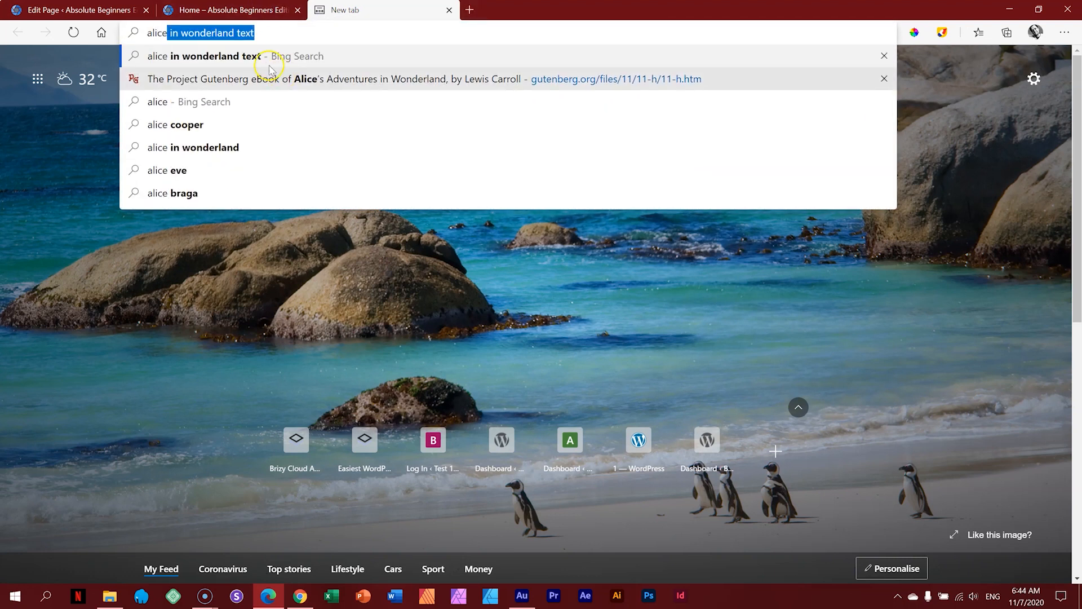
key("Return")
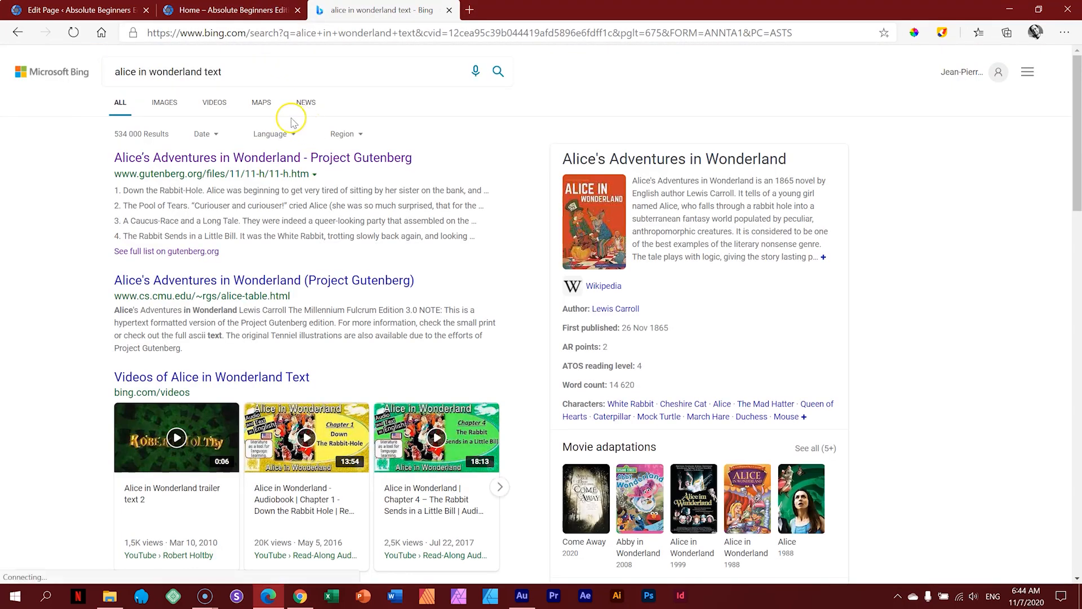
left_click(290, 156)
scroll(374, 161, "down", 10)
scroll(375, 161, "down", 10)
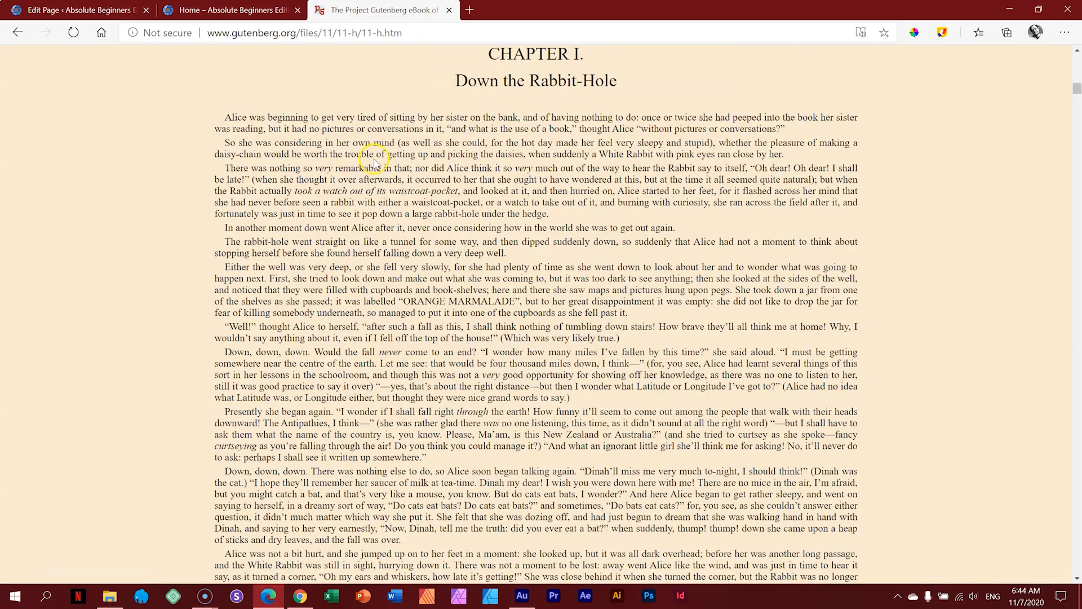
scroll(271, 345, "up", 2)
left_click_drag(226, 285, 490, 293)
right_click(483, 292)
left_click(516, 309)
key("ctrl+1")
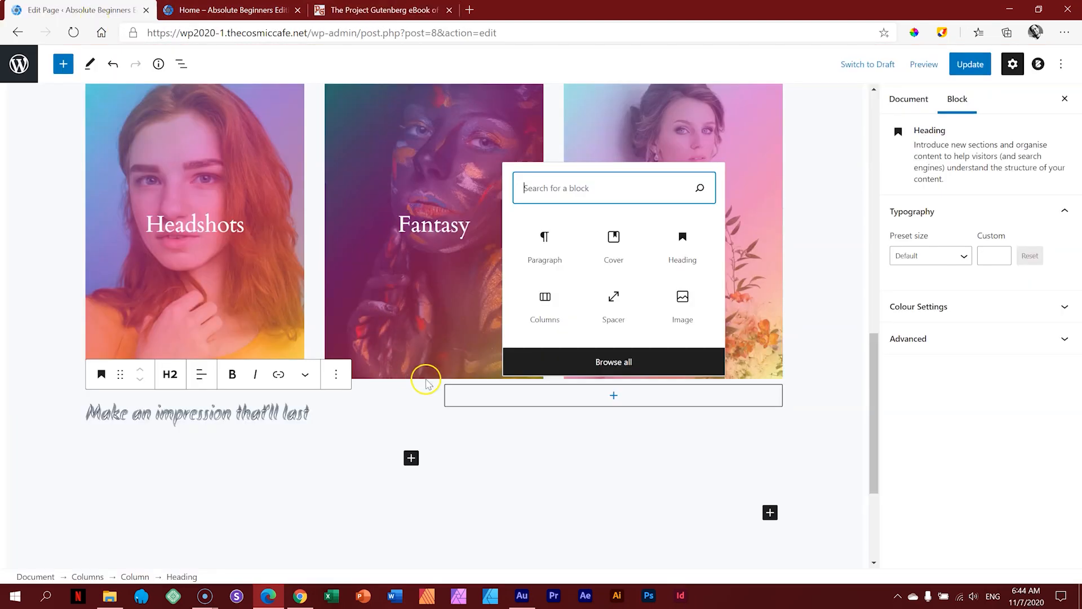
Step: Paste the copied rabbit-hole passage into a Paragraph block in the right column
left_click(563, 394)
left_click(614, 397)
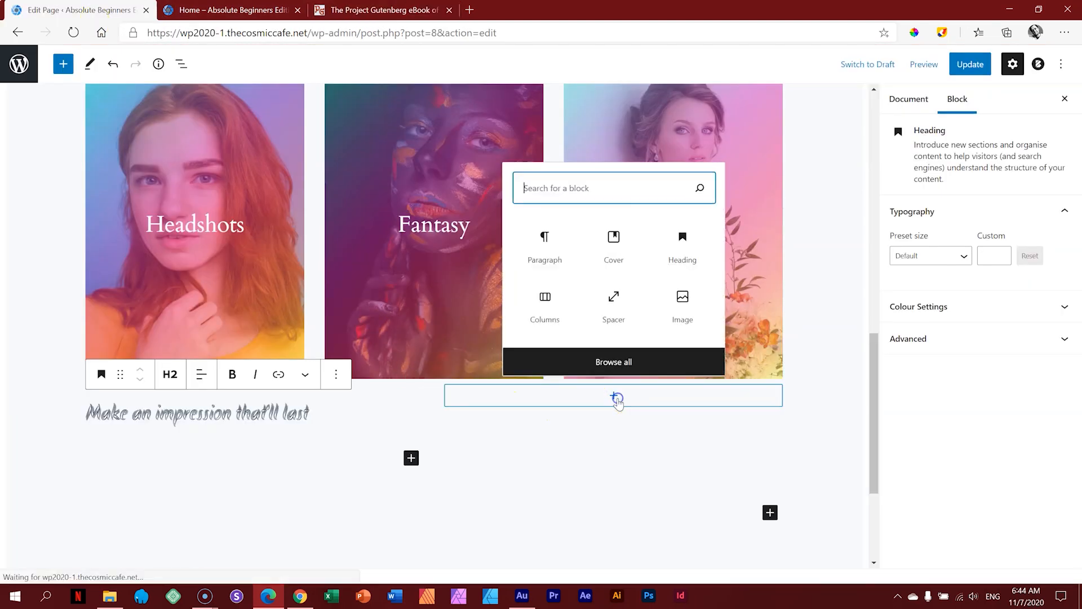
left_click(544, 233)
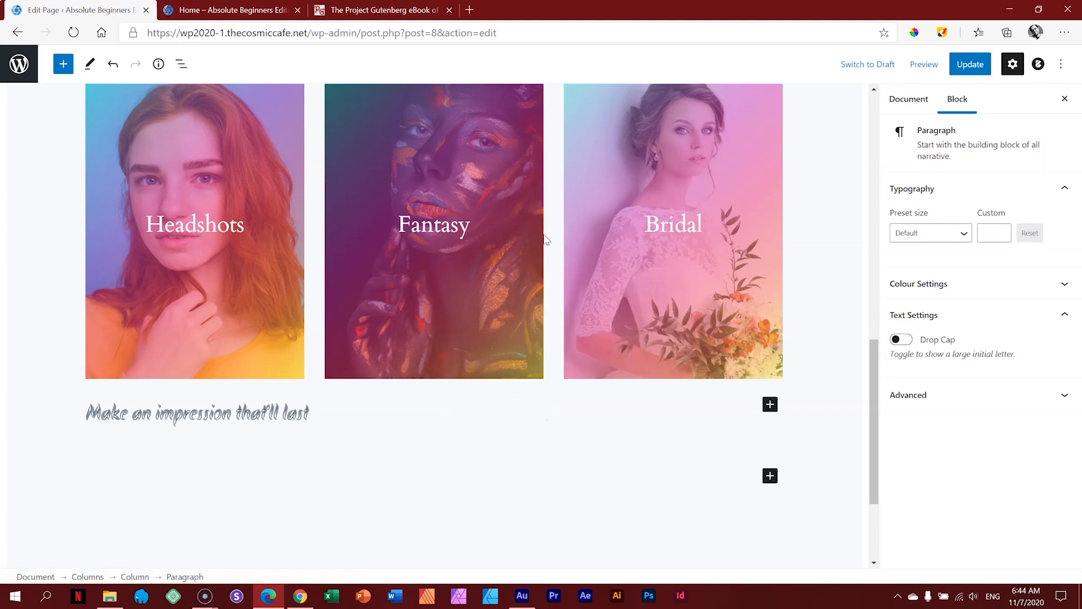
key("ctrl+v")
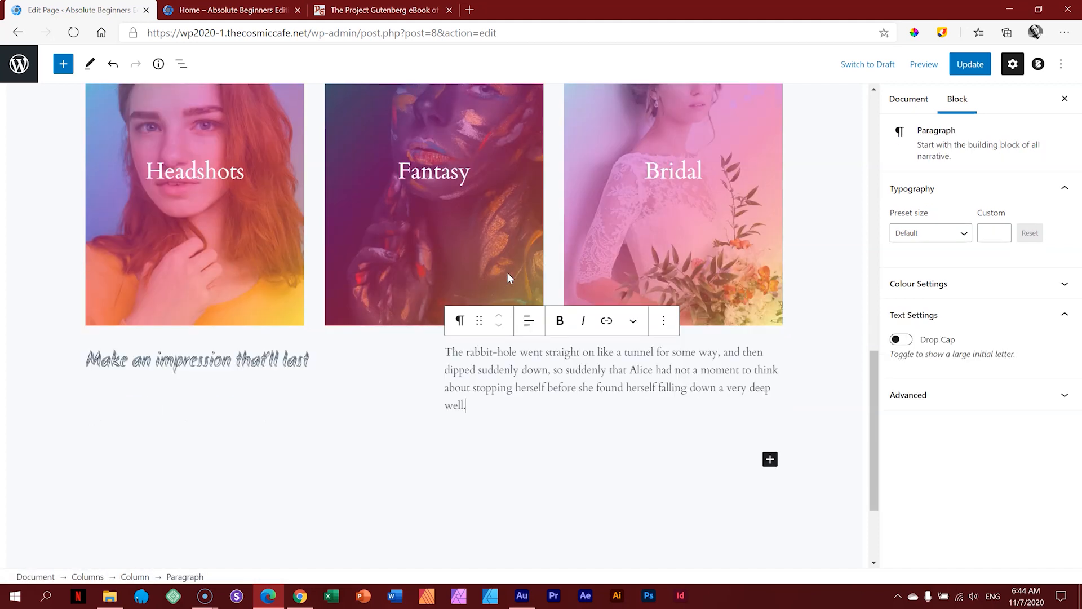
left_click(802, 370)
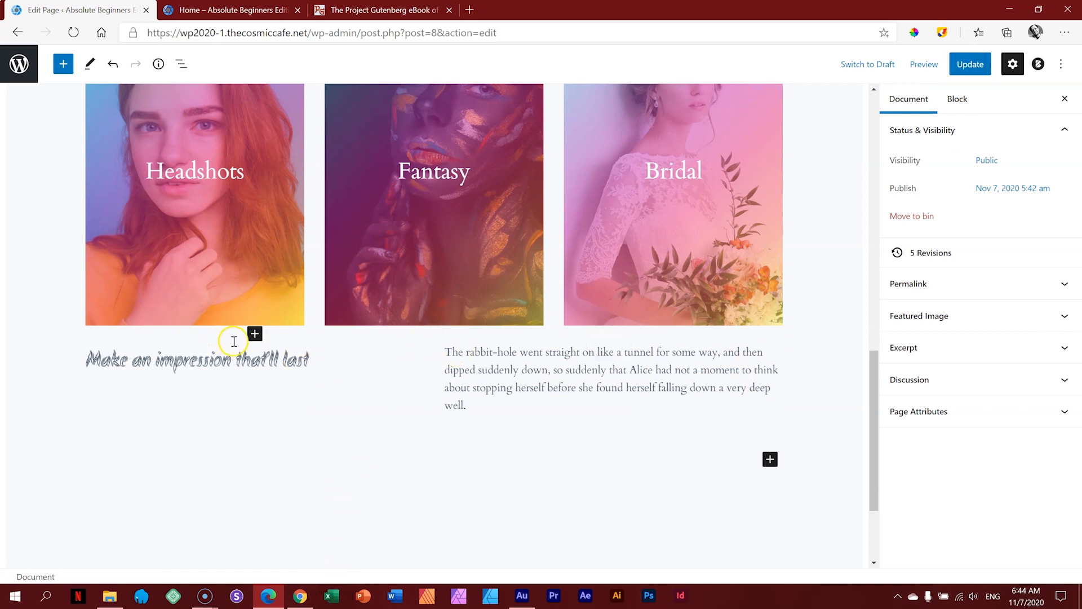
scroll(254, 338, "up", 3)
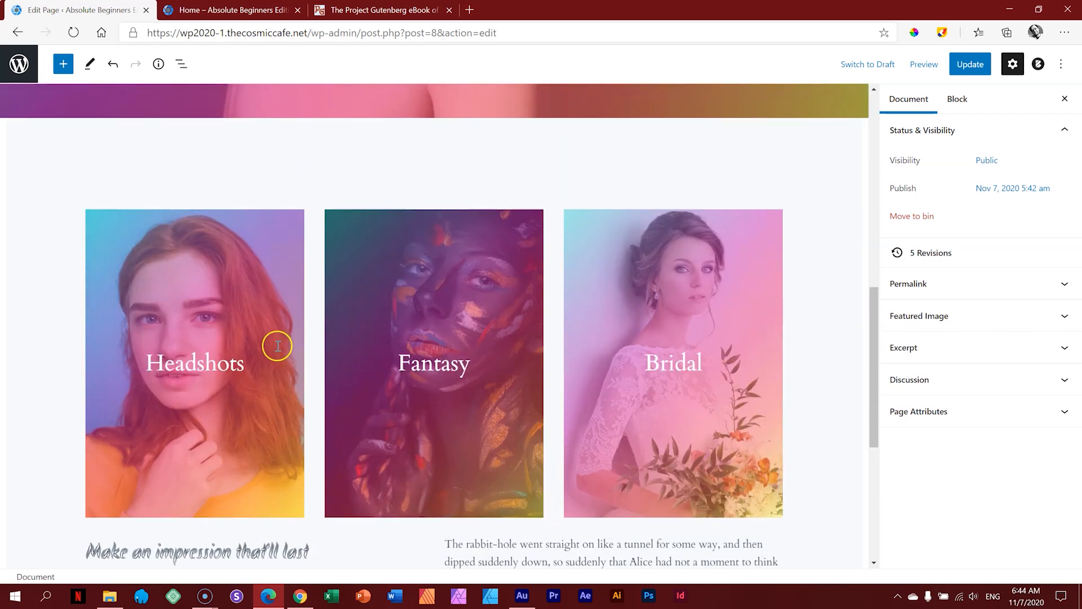
Step: Duplicate the spacer above the image gallery and move the copy below the gallery
left_click(393, 165)
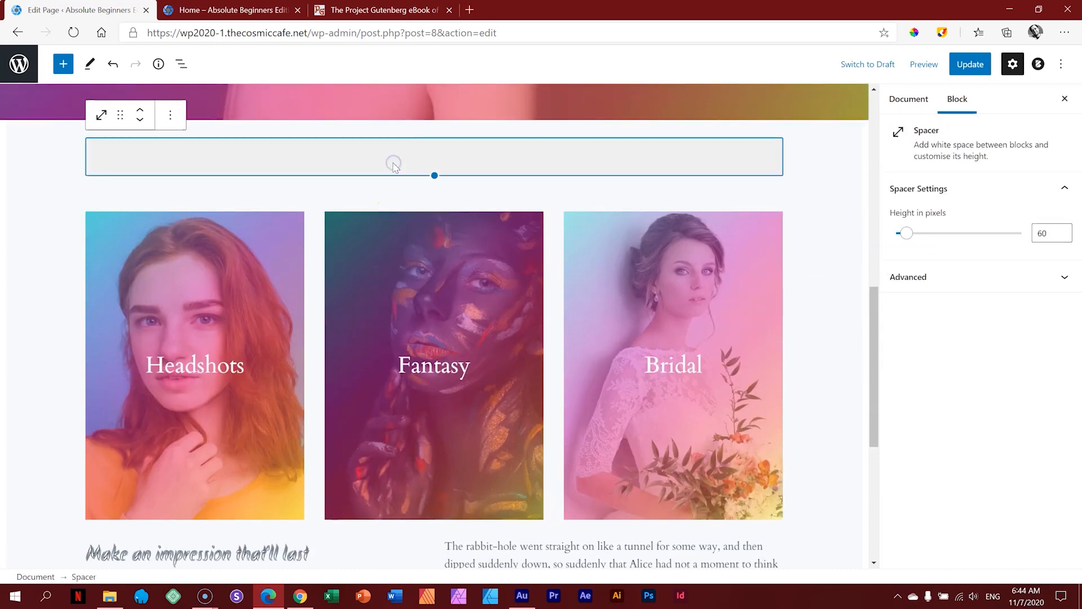
left_click(170, 116)
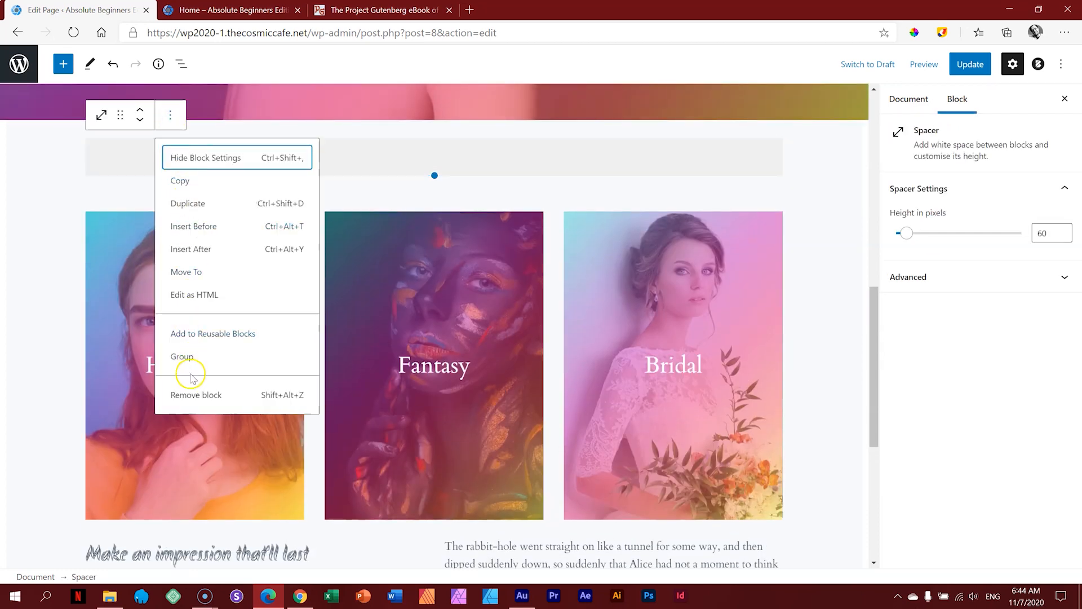
left_click(194, 209)
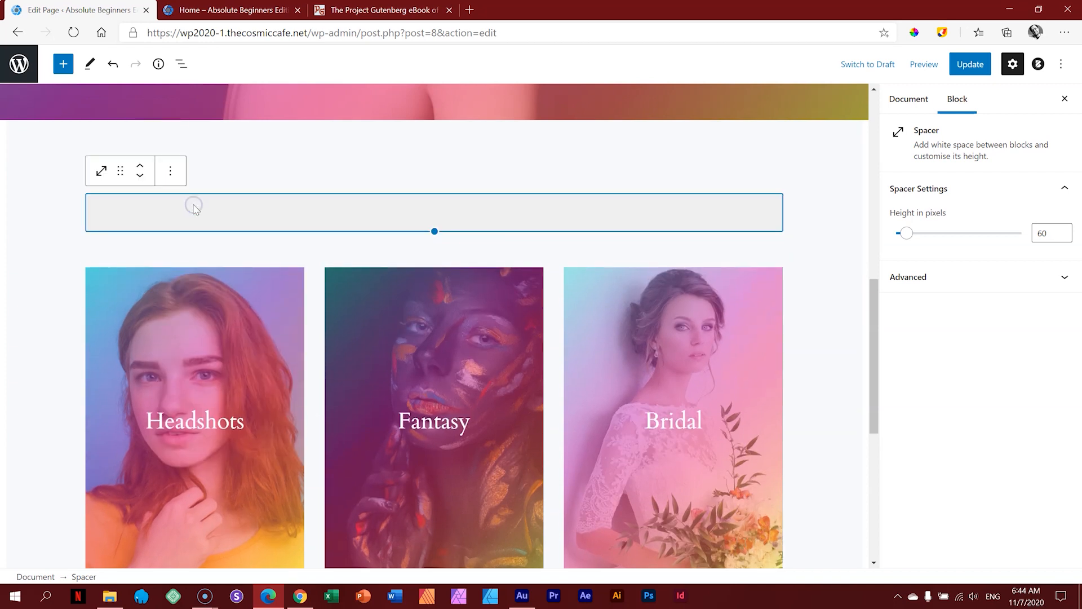
left_click(140, 177)
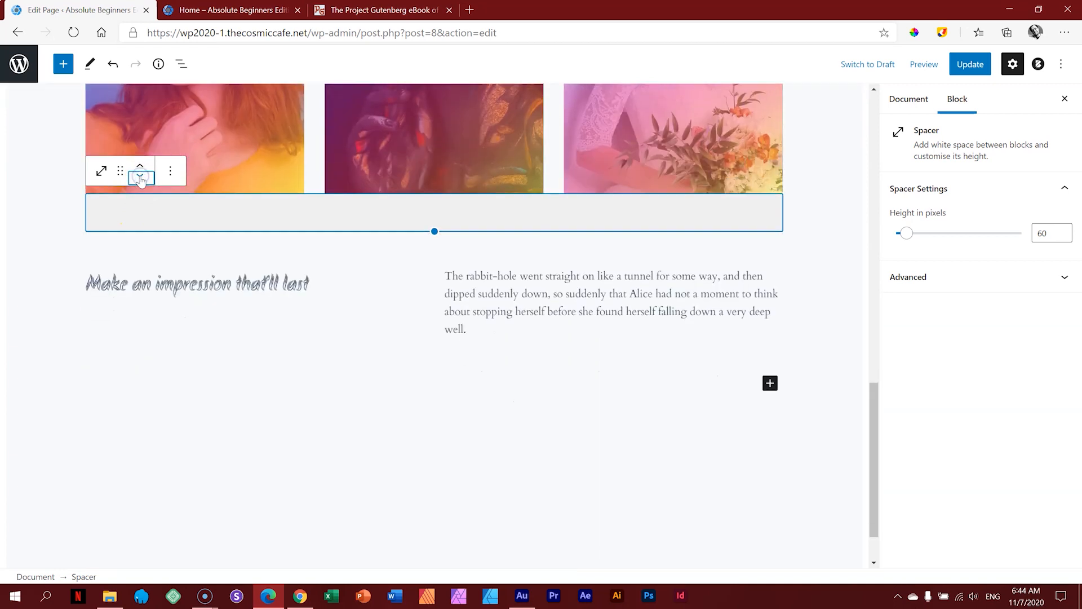
left_click(811, 262)
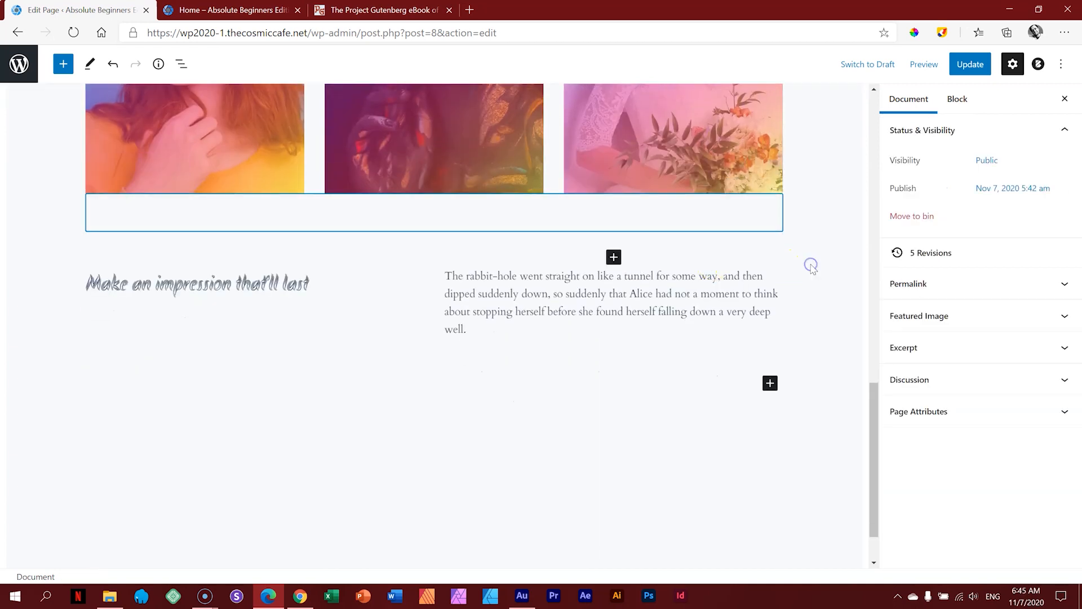
Step: Update the page and reload the preview to show the second spacer
left_click(971, 65)
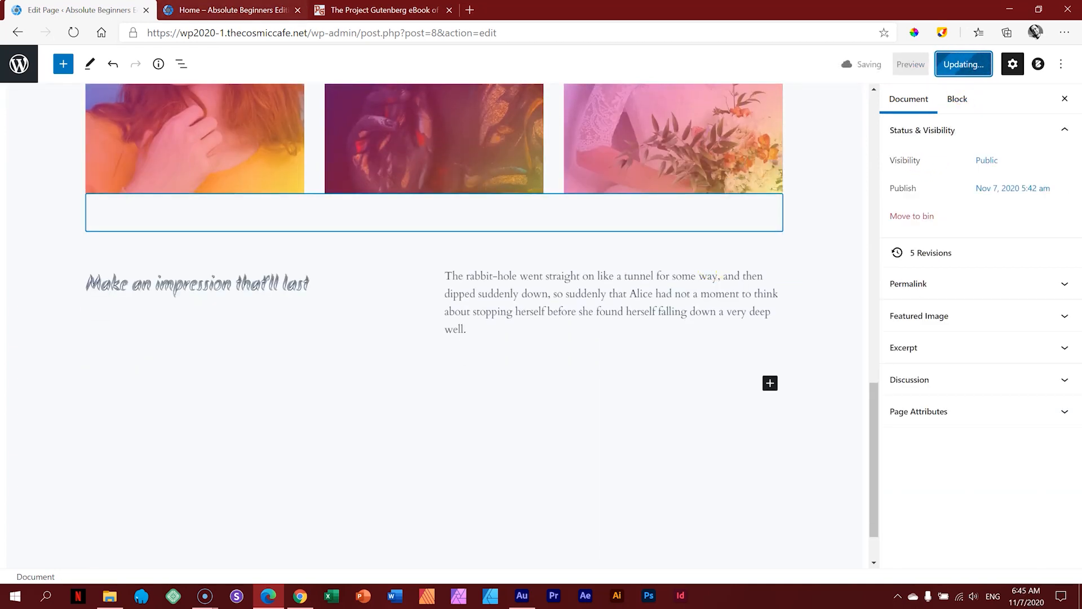
left_click(234, 9)
left_click(74, 33)
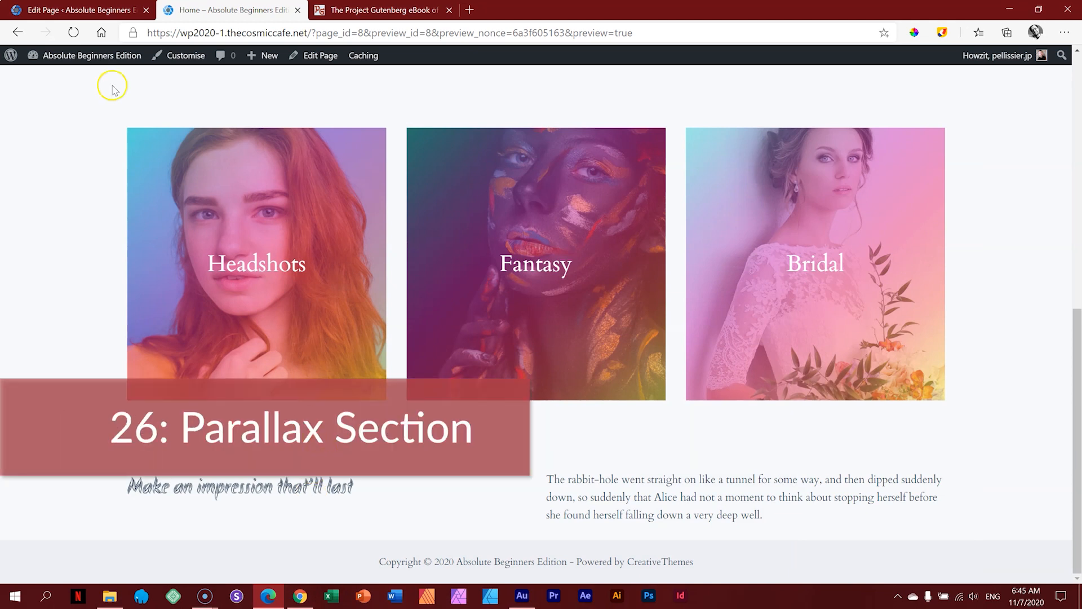
Step: Go back from the preview to the Edit Page tab in the block editor
left_click(116, 10)
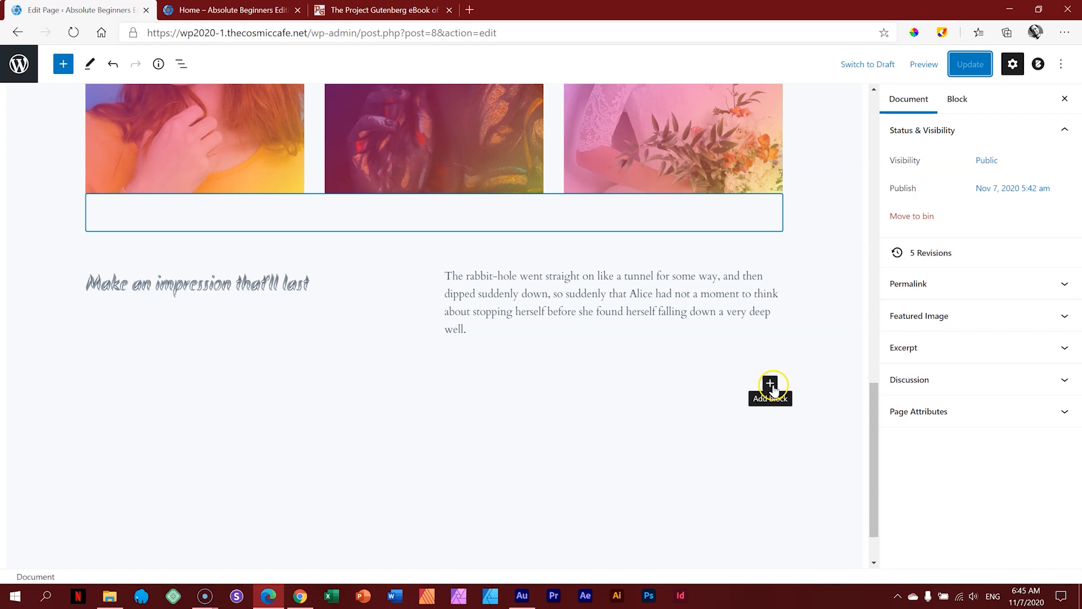
Step: Add a Cover block at the page end with the 05 _ Parallax photo, titled 'Prefessionalism Extraordinaire'
left_click(771, 384)
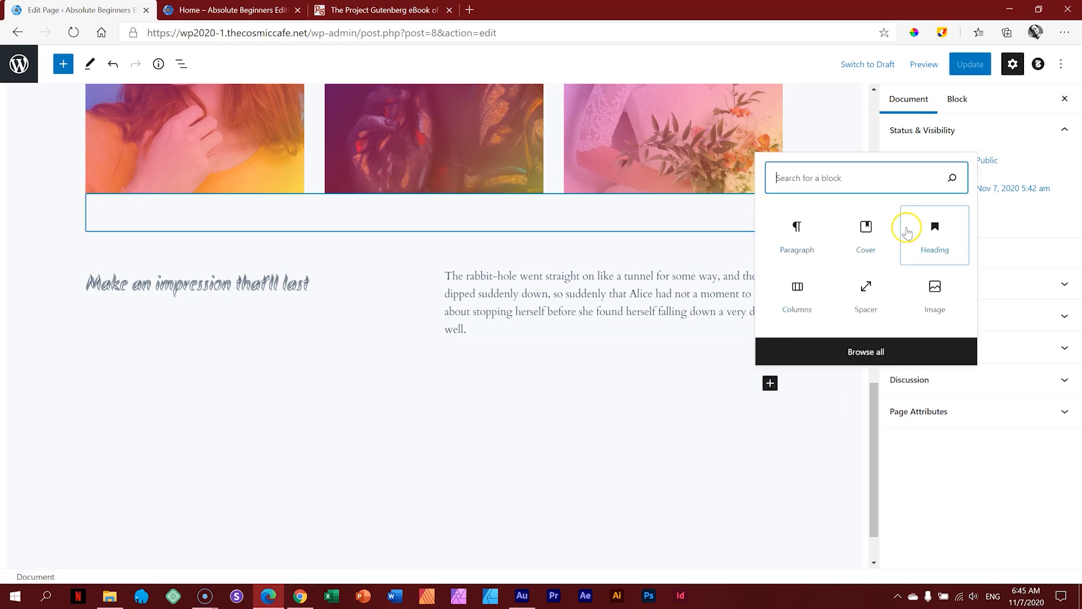
left_click(874, 232)
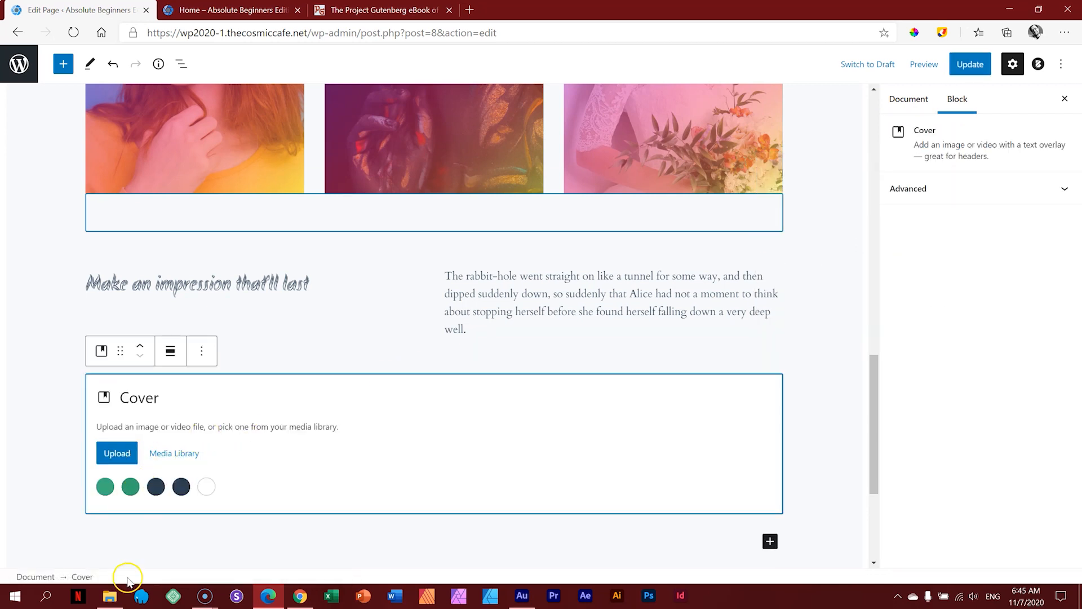
left_click(117, 603)
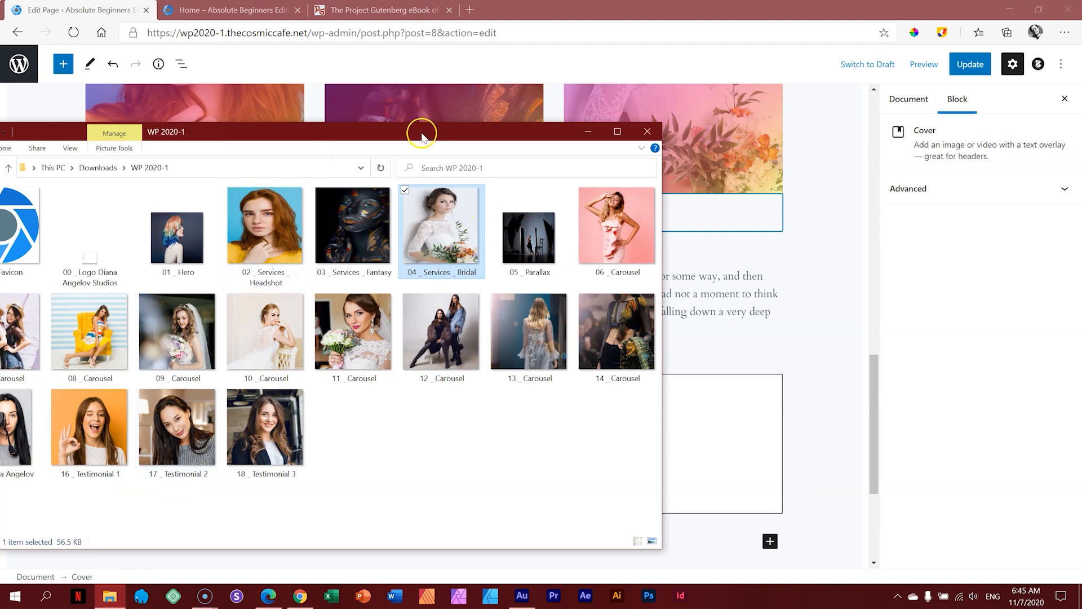
left_click_drag(423, 125, 793, 119)
left_click_drag(900, 221, 233, 445)
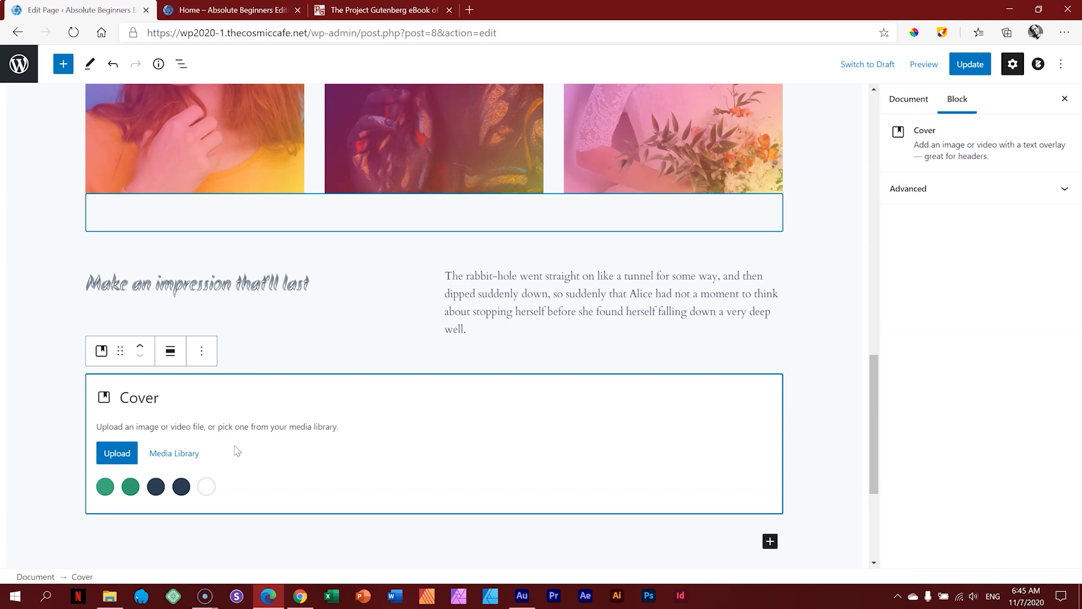
scroll(449, 466, "down", 3)
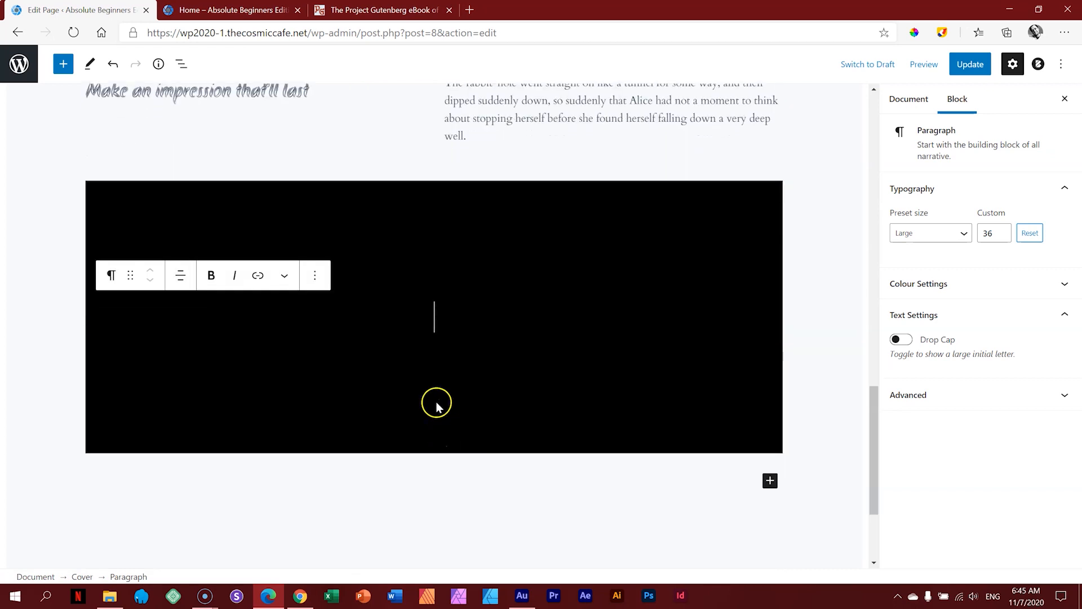
type("Pre")
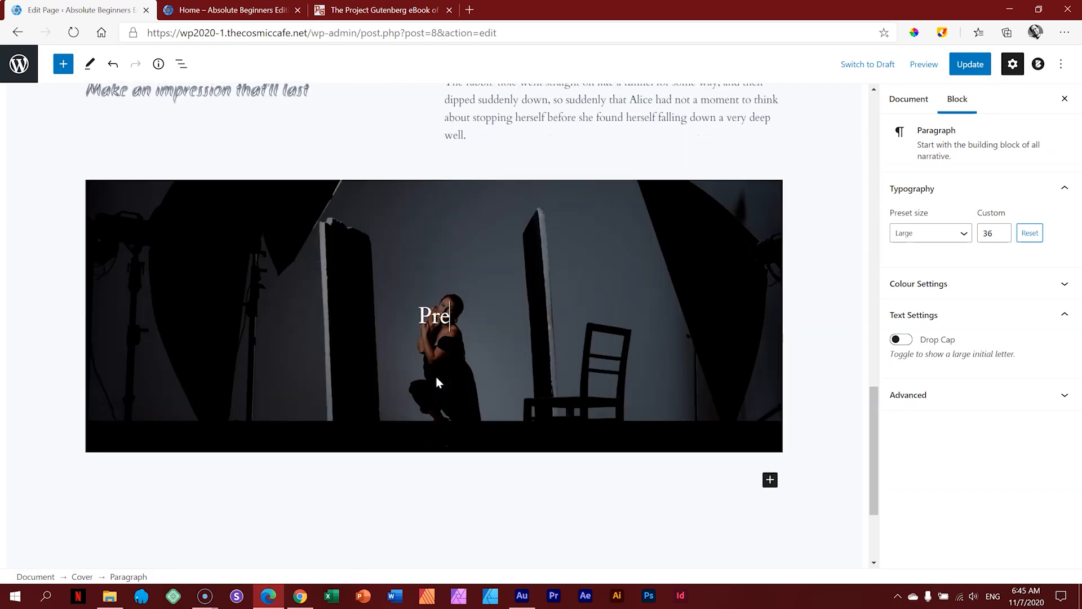
type("fessionalism Extraordinaire")
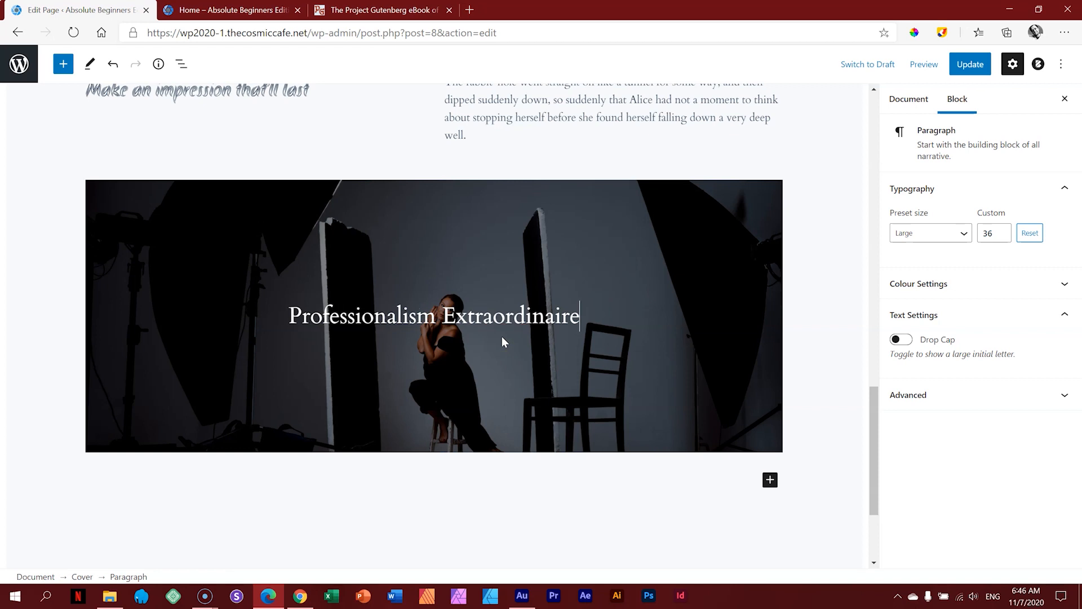
Step: Turn on Fixed Background for the Professionalism Extraordinaire cover
left_click(649, 339)
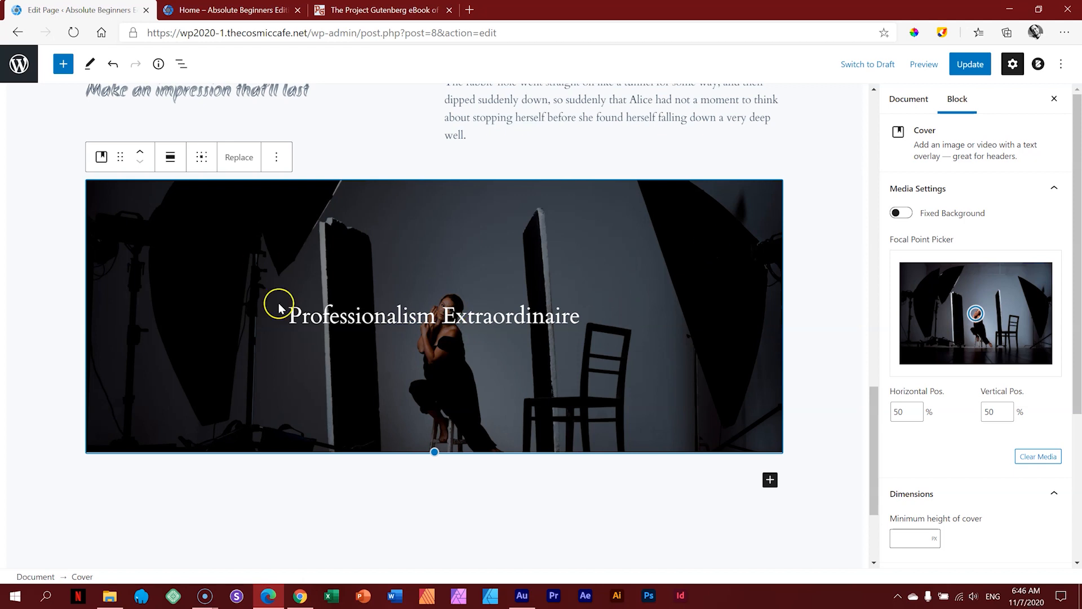
left_click(953, 214)
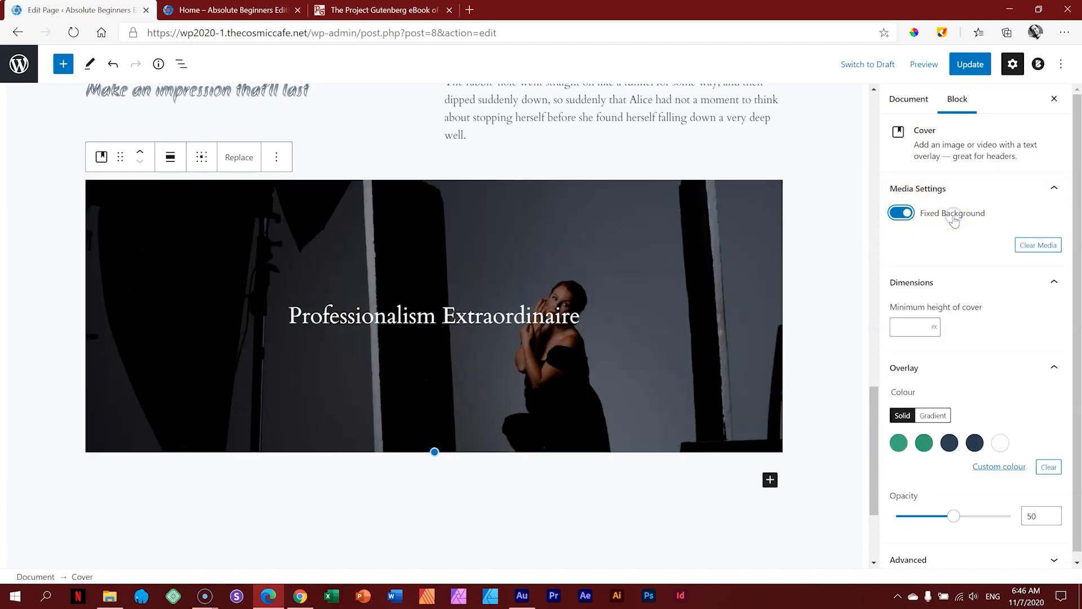
scroll(353, 333, "down", 3)
scroll(350, 340, "up", 8)
scroll(350, 340, "down", 5)
Step: Drag the cover's bottom edge to make it about 665 px tall
scroll(351, 338, "down", 3)
scroll(353, 342, "up", 6)
scroll(351, 341, "down", 4)
scroll(350, 341, "down", 2)
scroll(350, 338, "up", 3)
scroll(350, 340, "down", 5)
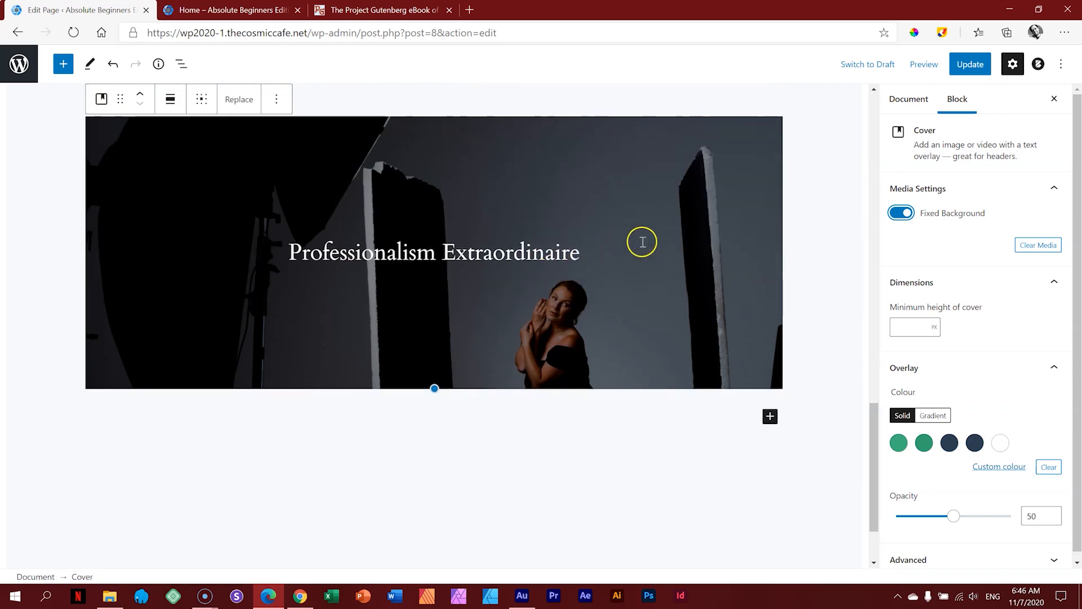
scroll(526, 246, "up", 5)
scroll(521, 256, "down", 6)
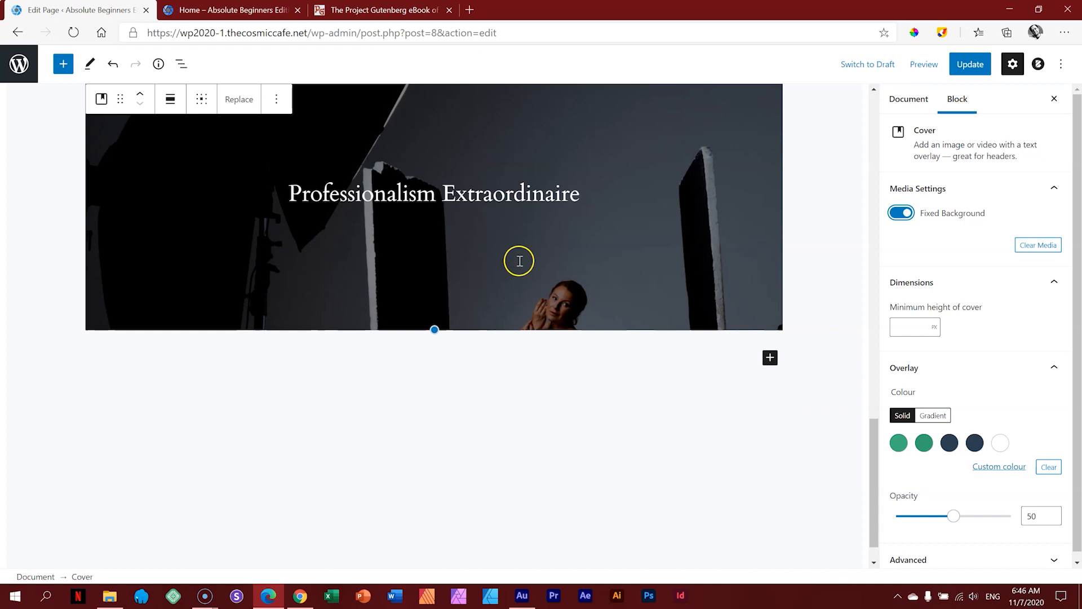
scroll(519, 260, "up", 4)
scroll(518, 258, "down", 3)
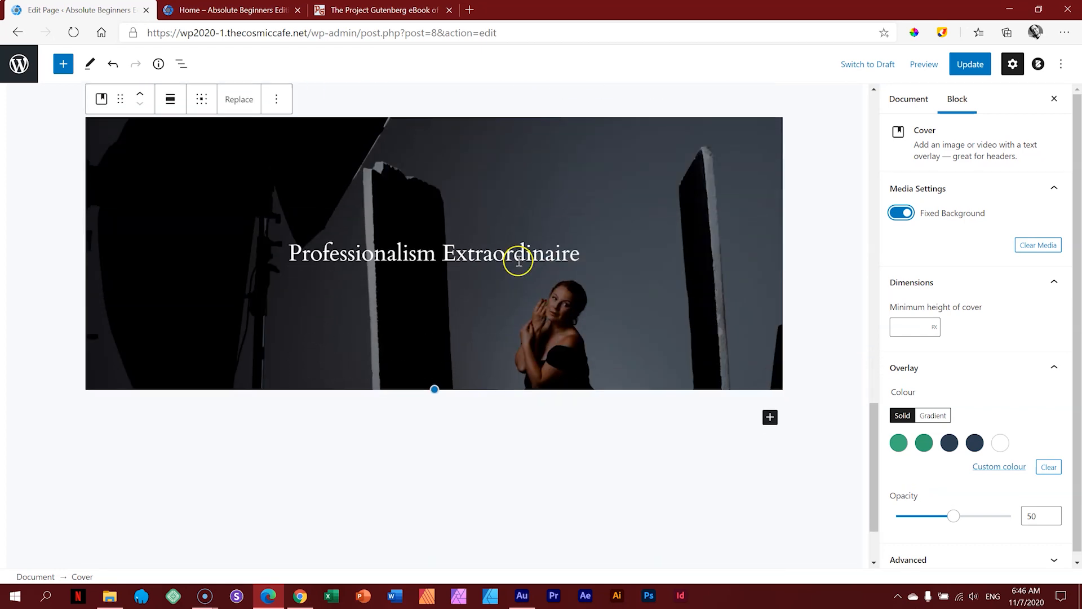
left_click_drag(431, 388, 411, 538)
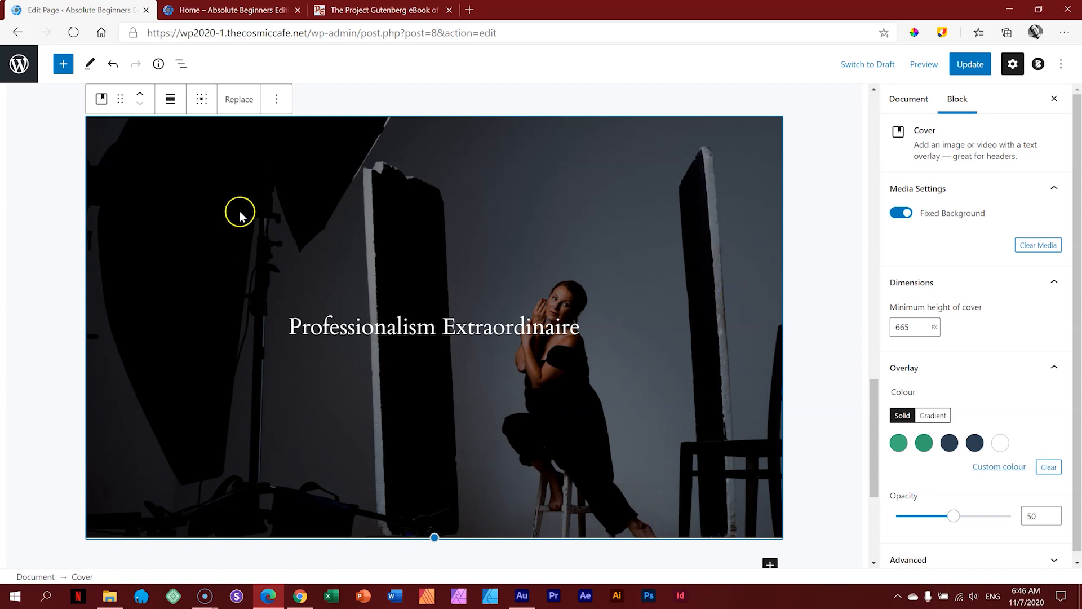
Step: Set the cover's alignment to Full Width
left_click(168, 99)
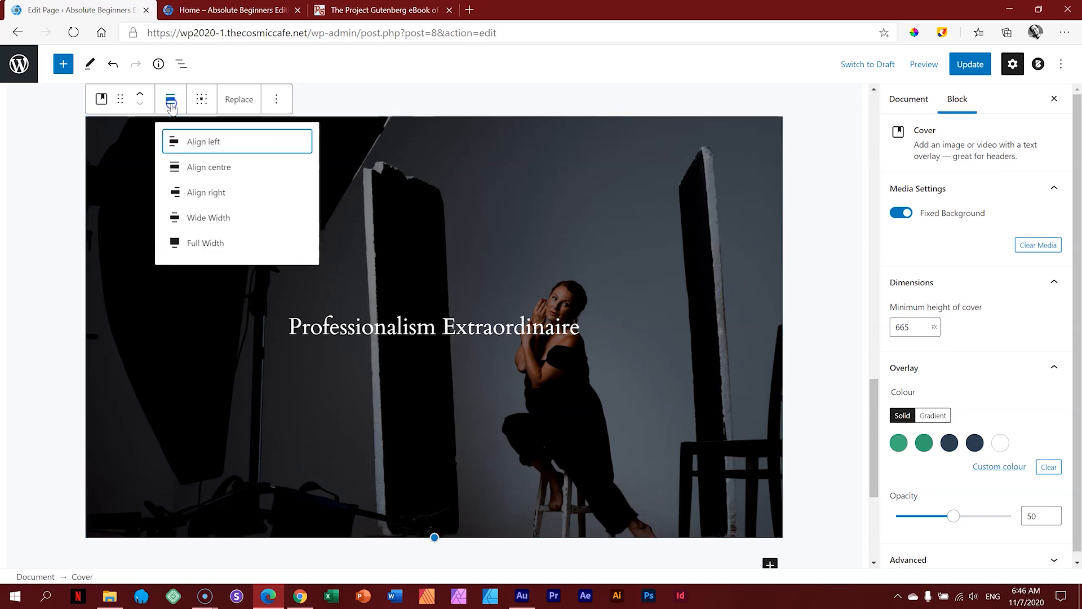
left_click(206, 243)
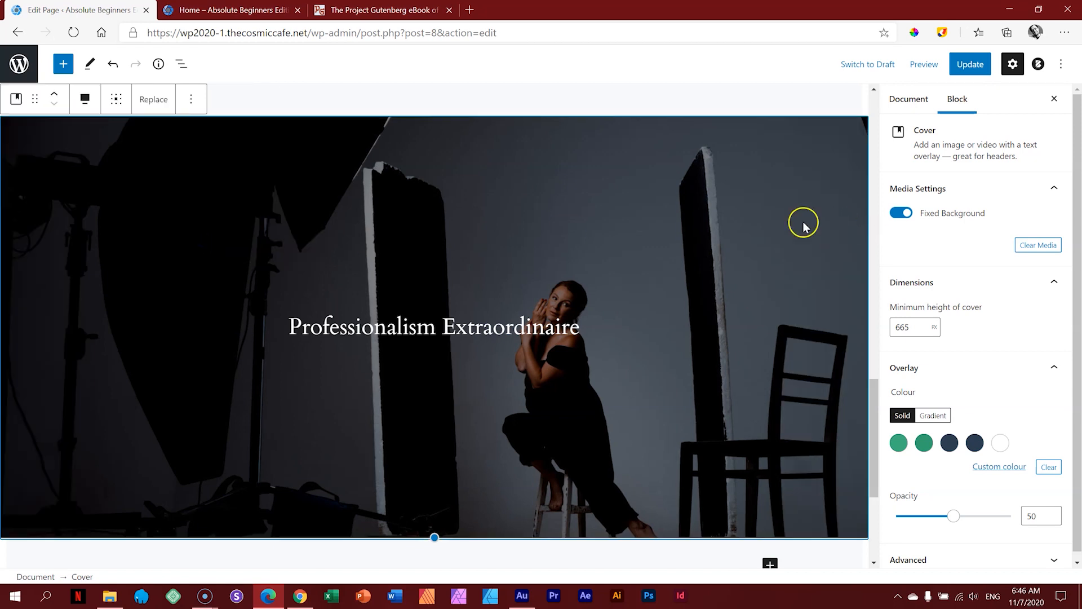
scroll(807, 222, "up", 10)
scroll(812, 221, "down", 10)
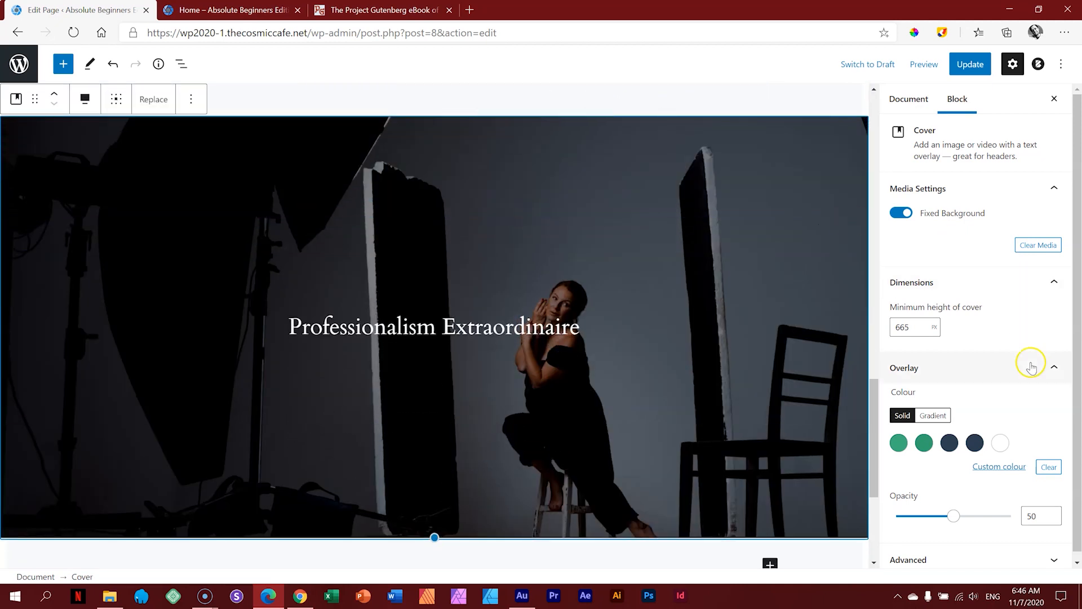
Step: Give the cover a purple-pink gradient overlay at 62 opacity and update the page
left_click(936, 416)
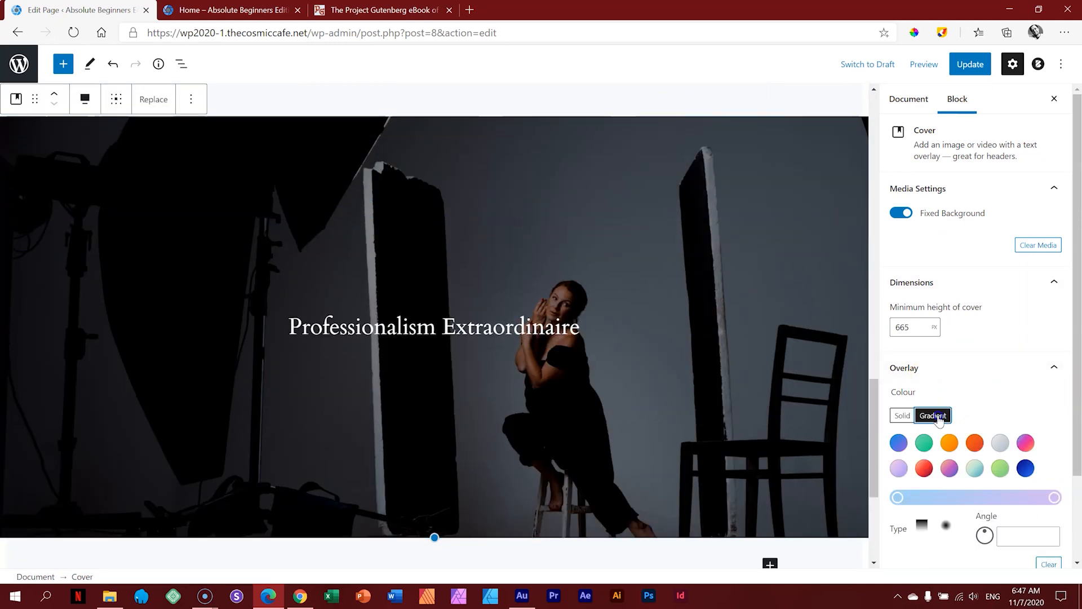
left_click(1025, 443)
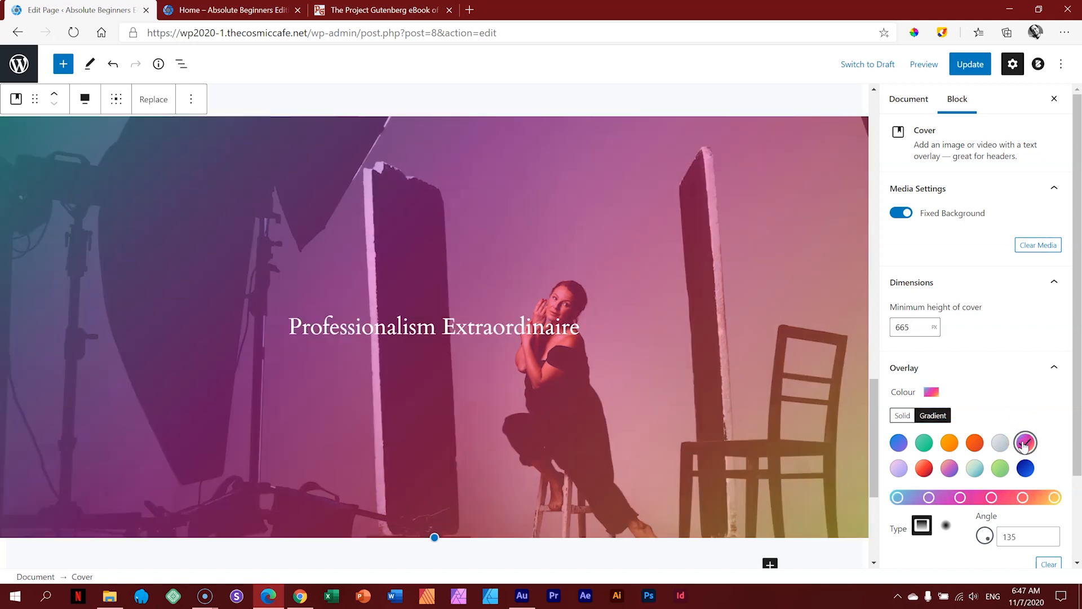
scroll(1069, 434, "down", 2)
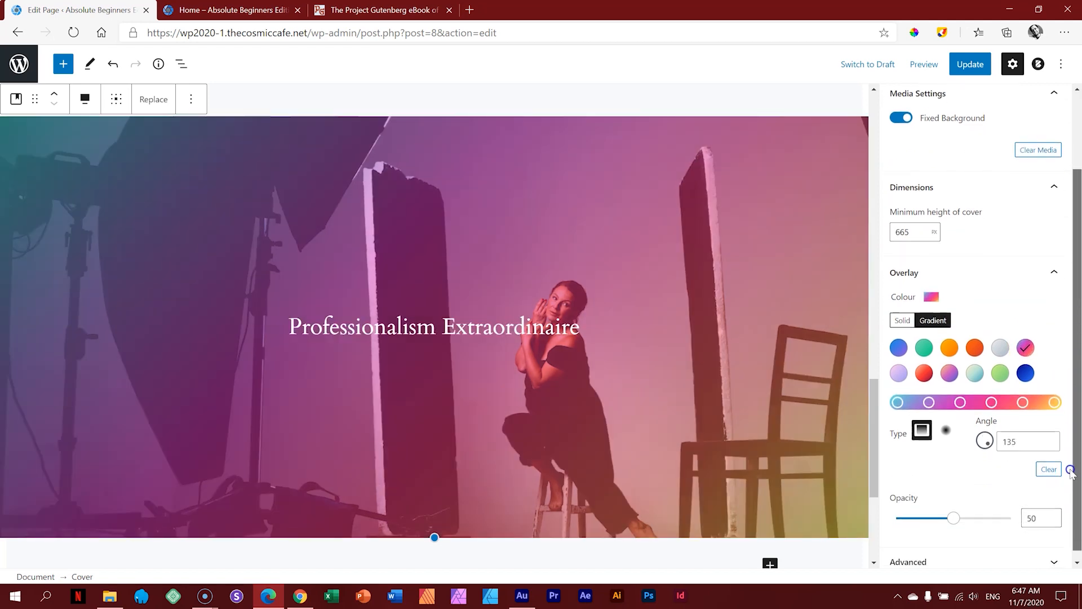
left_click_drag(956, 515, 971, 516)
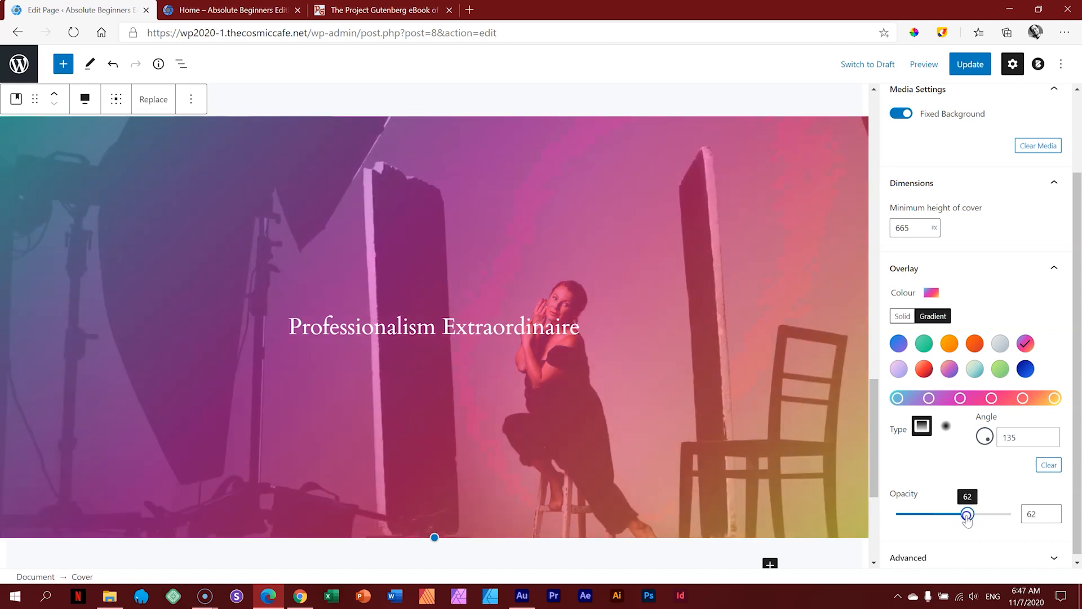
left_click(970, 64)
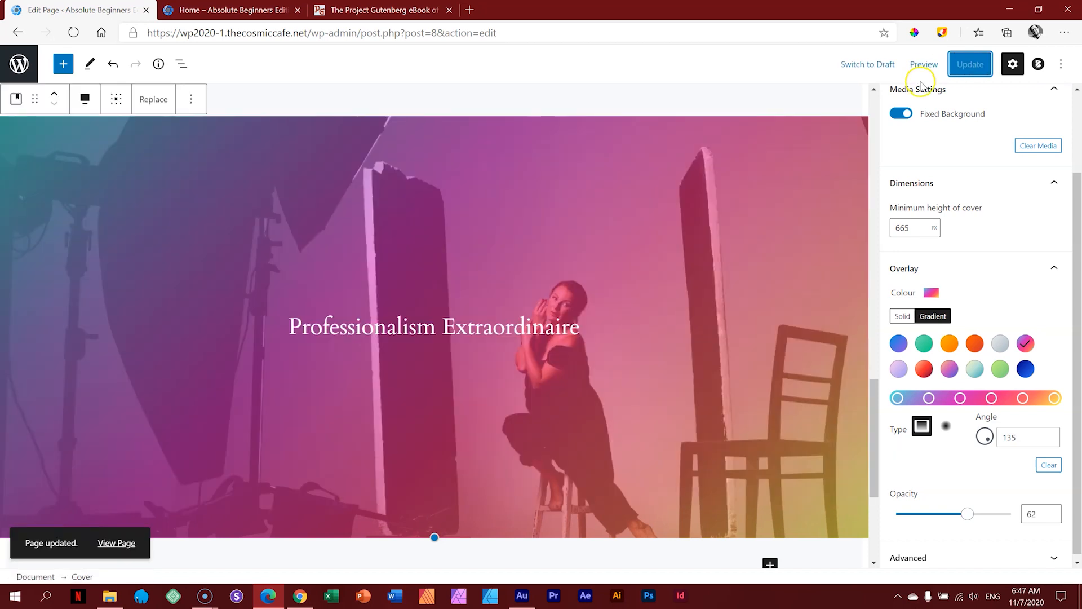
left_click(267, 7)
Step: Reload the preview, check the gradient fixed-background cover, then return to the Edit Page tab
left_click(81, 34)
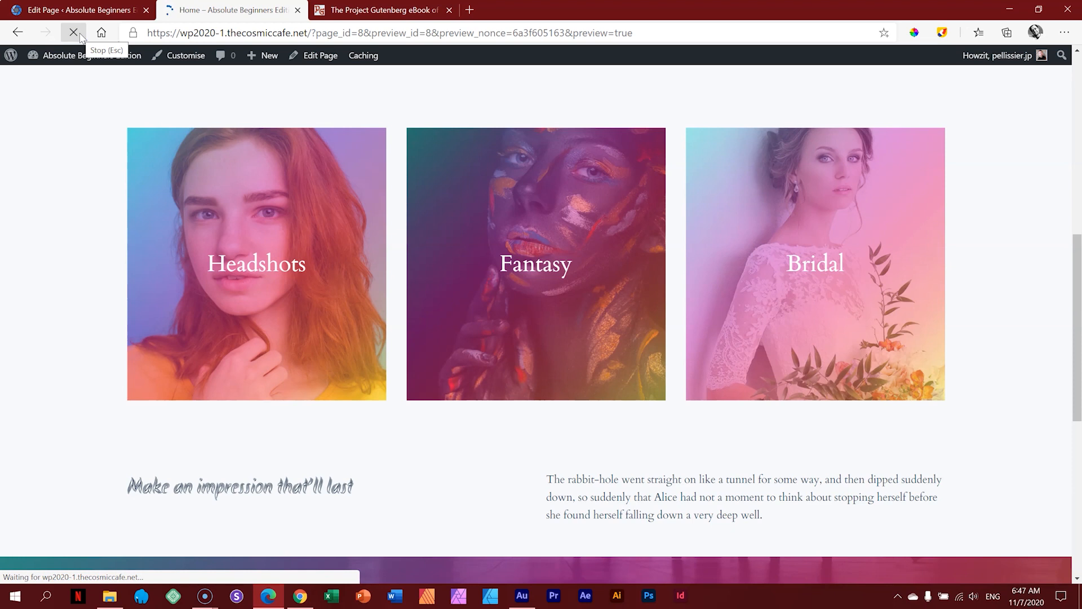
scroll(1067, 196, "up", 9)
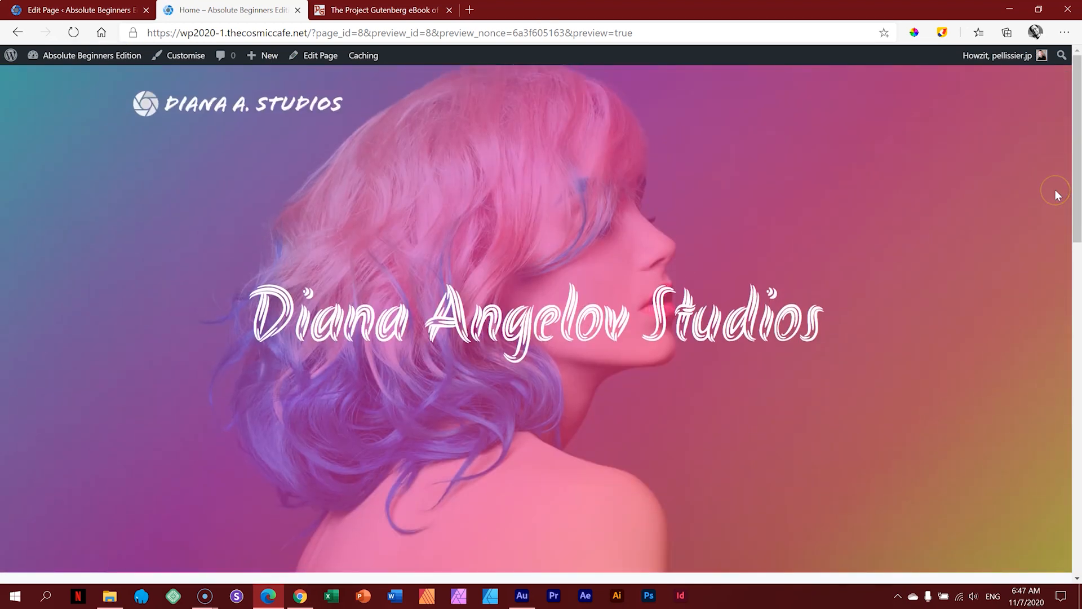
scroll(1009, 188, "down", 8)
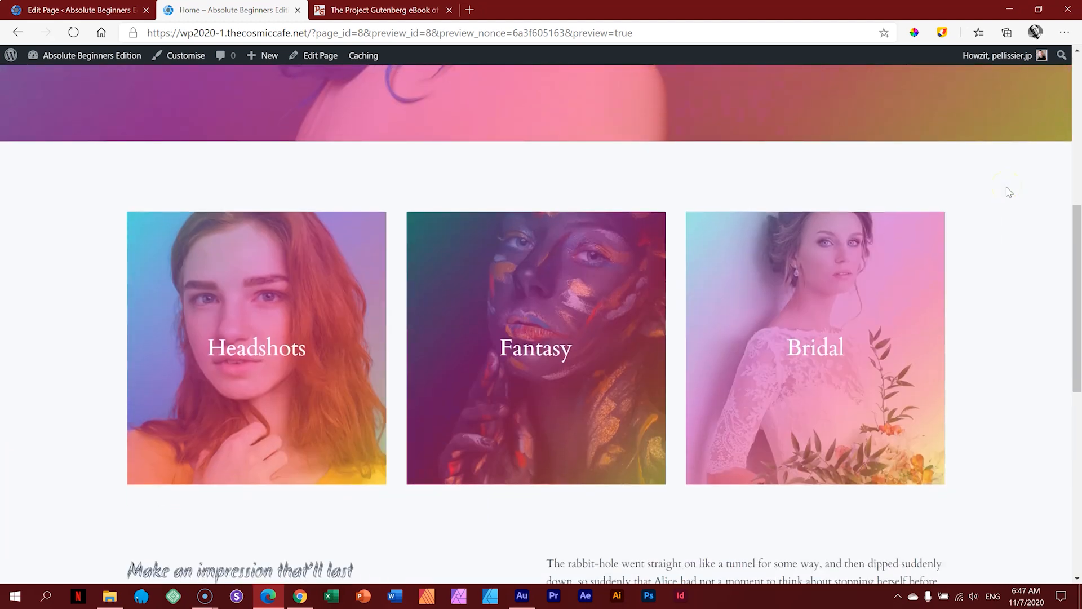
scroll(1009, 193, "down", 4)
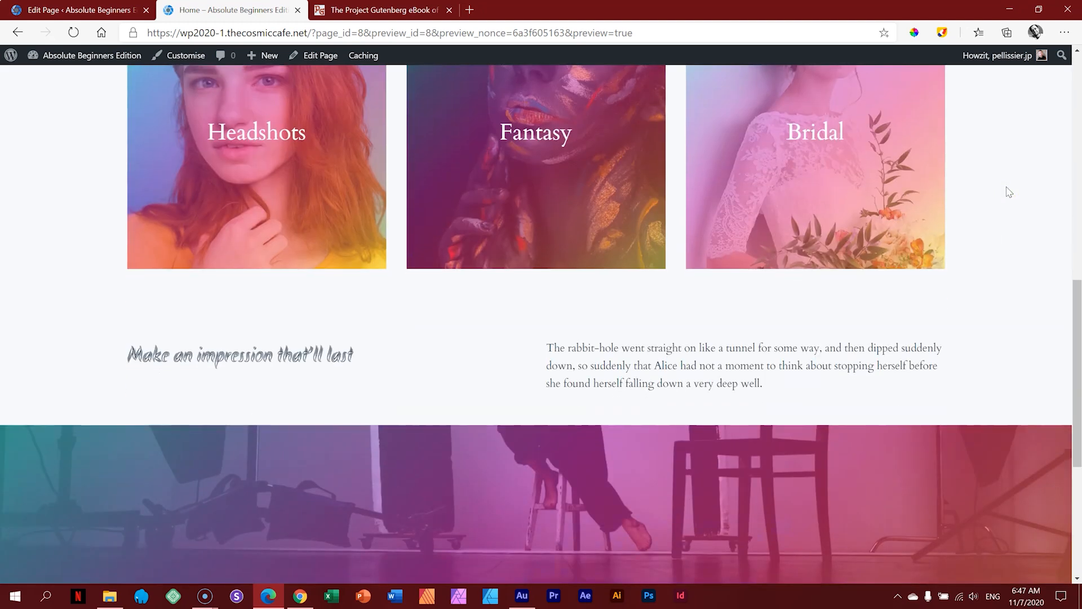
scroll(1009, 192, "down", 5)
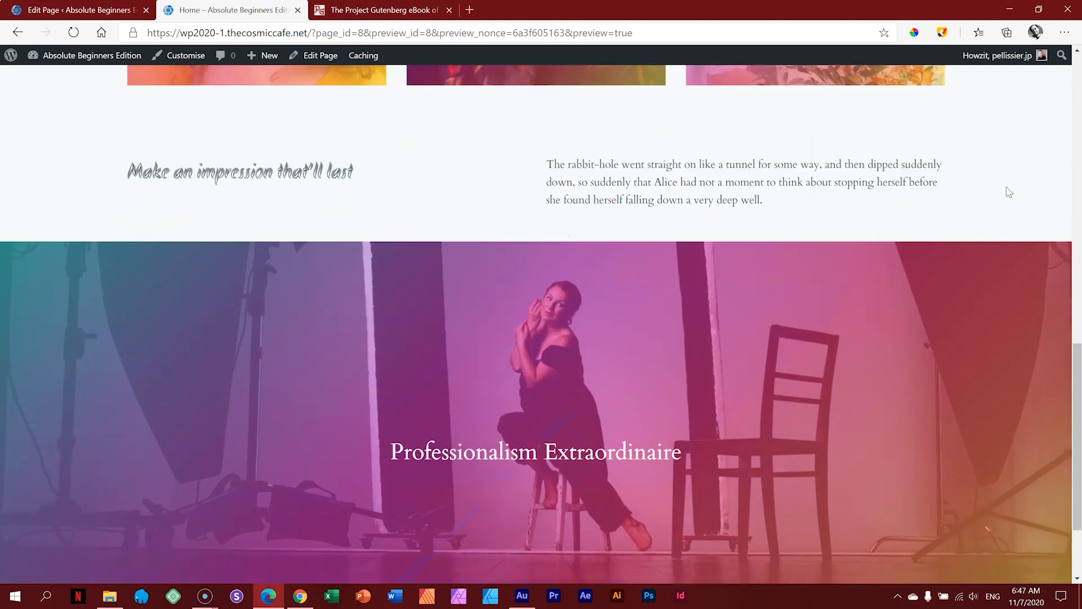
scroll(1008, 193, "up", 3)
scroll(1009, 192, "up", 1)
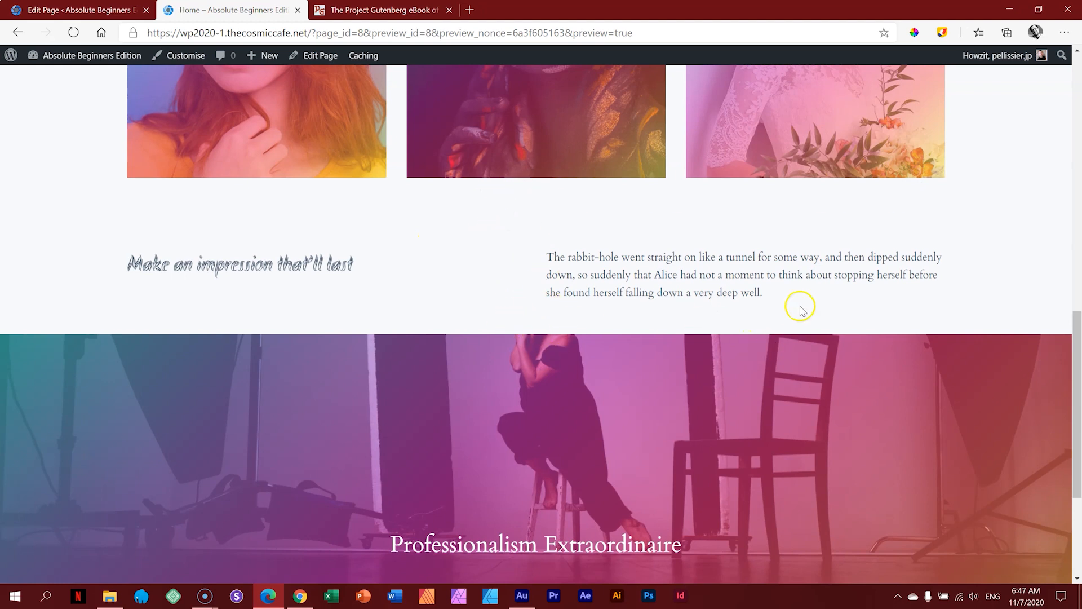
scroll(657, 340, "down", 3)
scroll(658, 340, "up", 3)
scroll(586, 321, "down", 3)
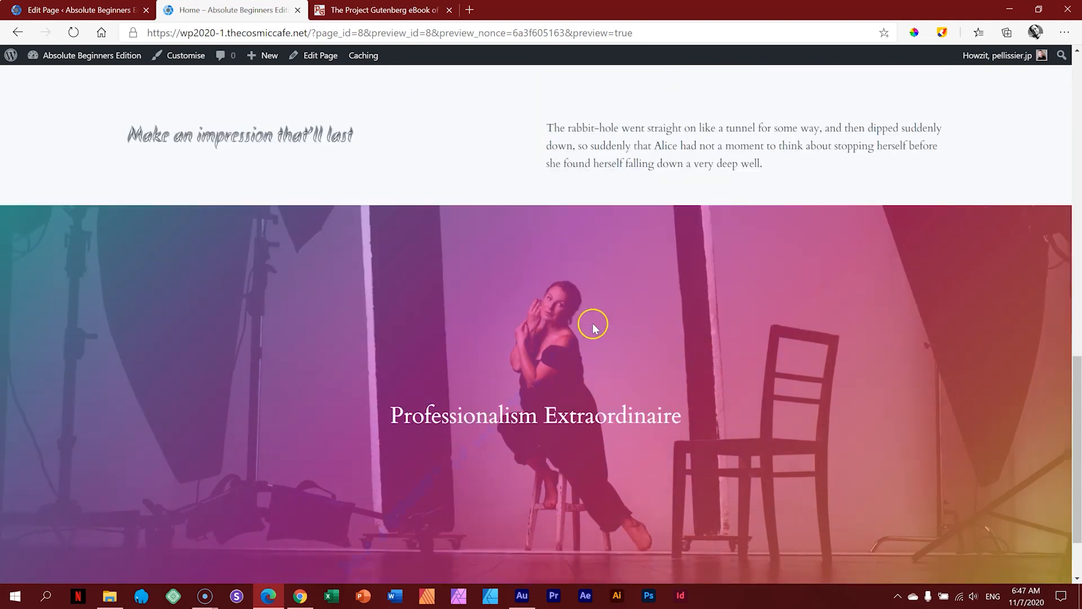
scroll(583, 307, "up", 3)
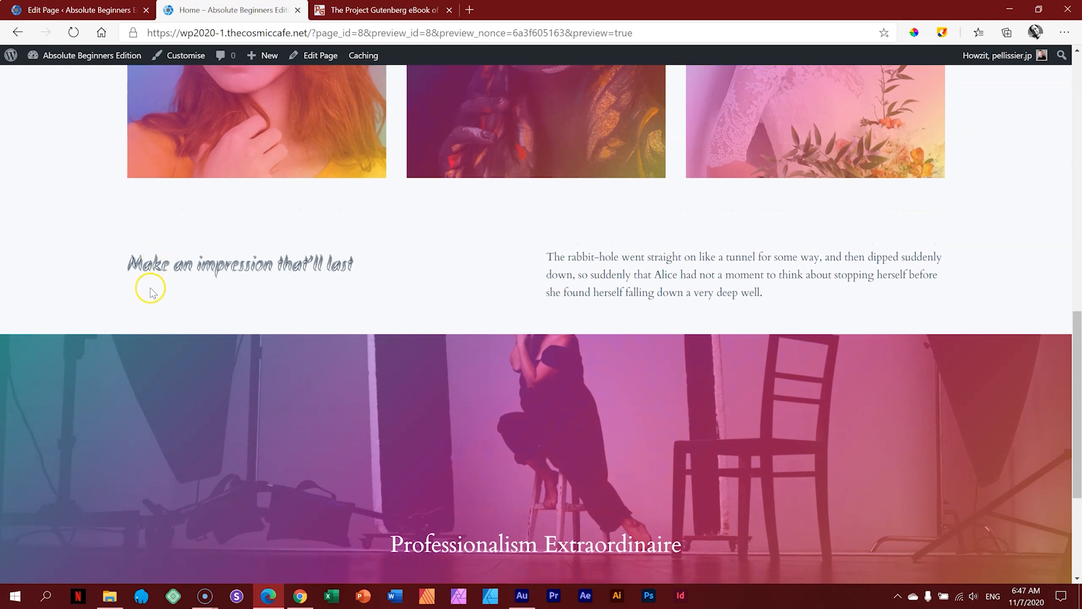
left_click(107, 10)
Step: Duplicate the Headshots spacer, place the copy below Make an impression, and shrink it to 48 px
scroll(341, 152, "down", 4)
scroll(341, 152, "up", 10)
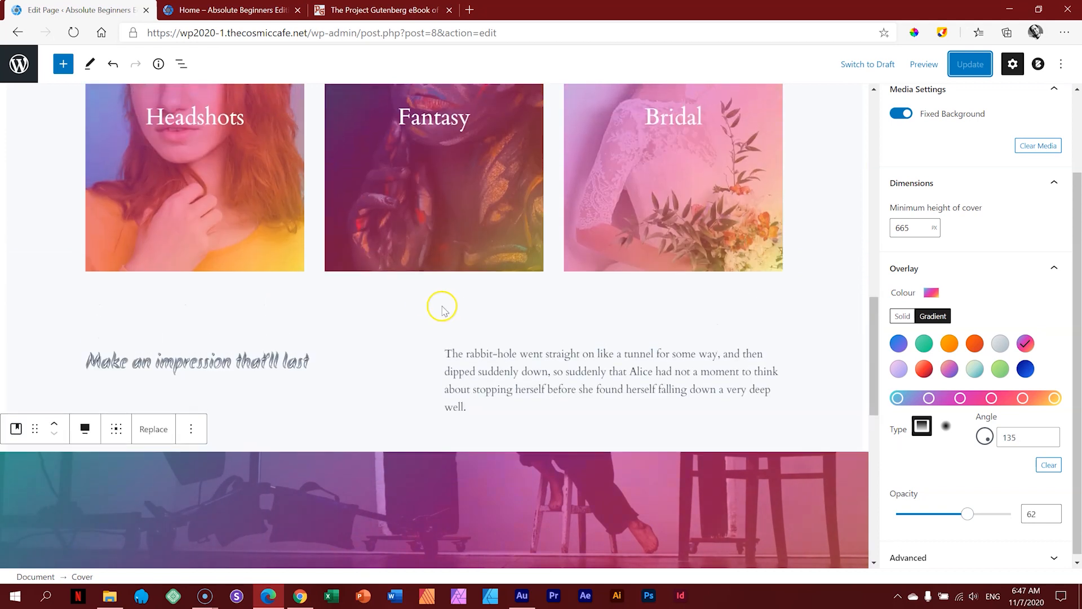
left_click(449, 302)
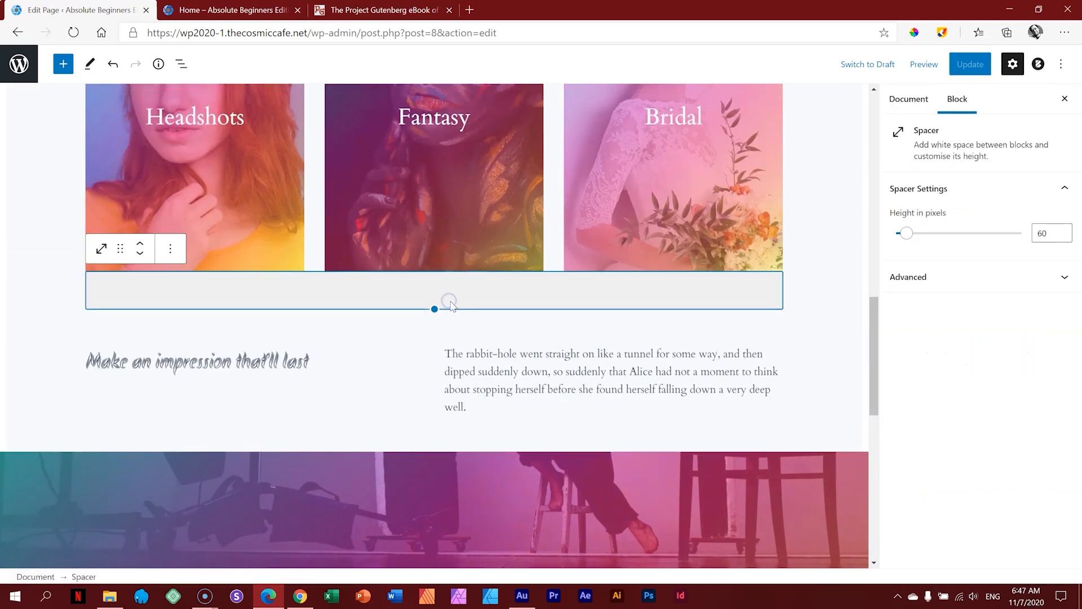
left_click(171, 252)
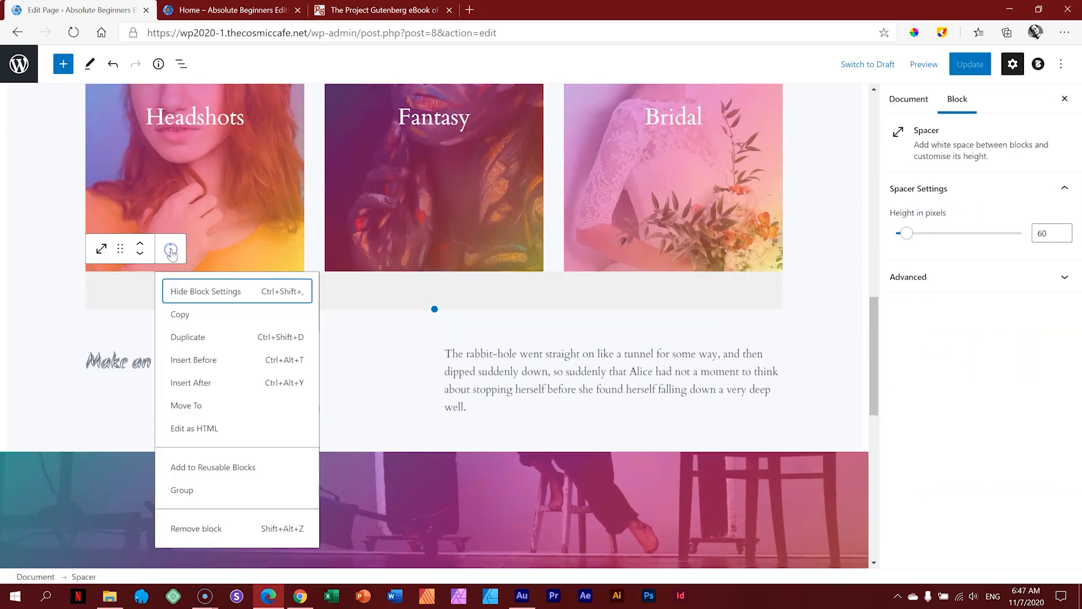
left_click(169, 336)
left_click(136, 311)
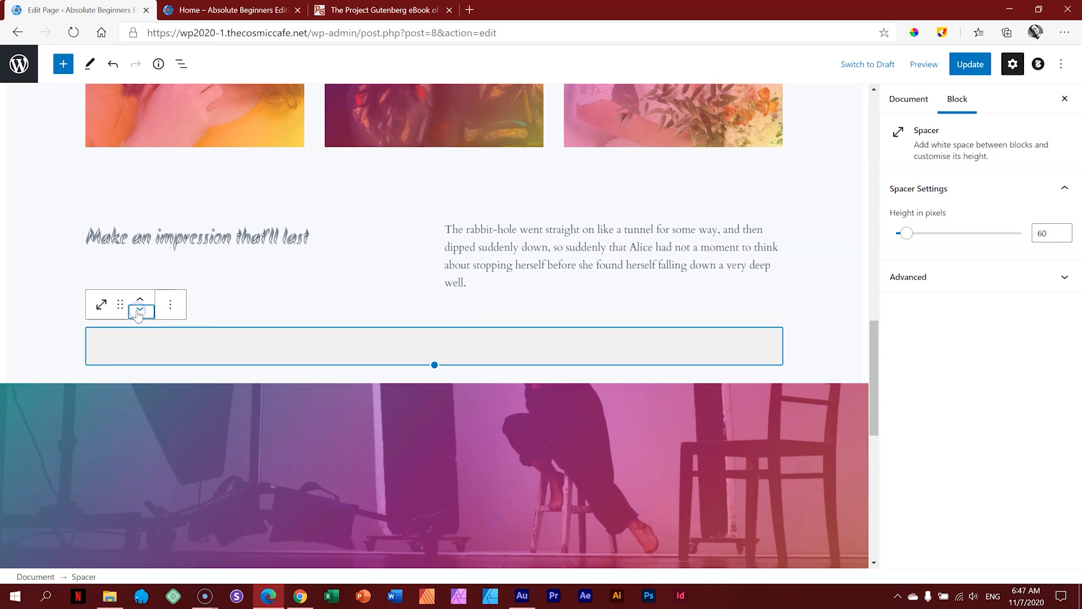
left_click_drag(428, 365, 430, 357)
left_click(829, 243)
scroll(829, 243, "down", 8)
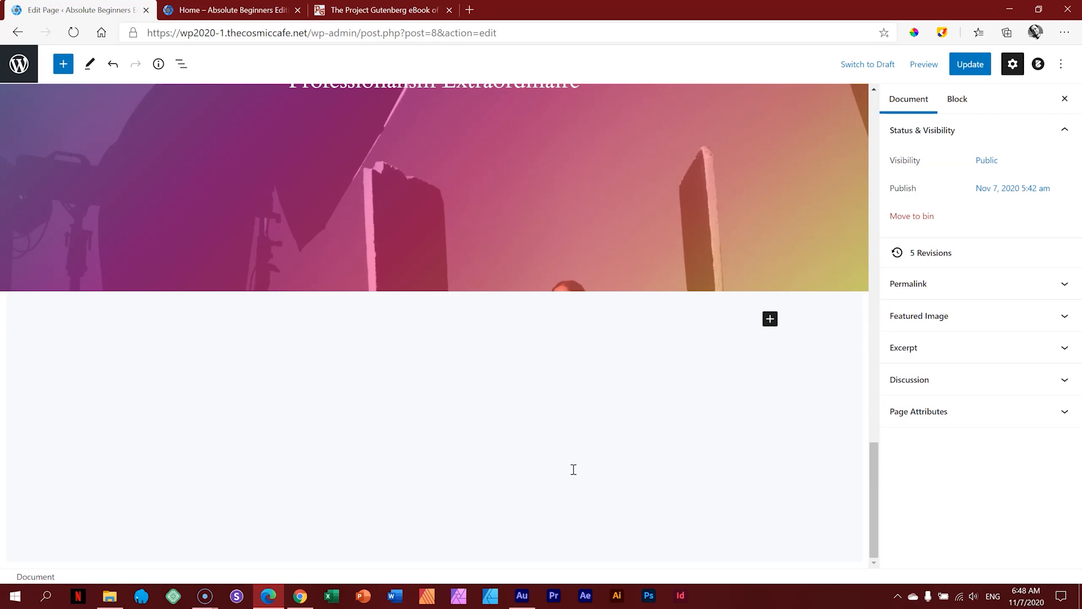
Step: Insert a Gallery block below the cover and add images 06 through 14 _ Carousel
left_click(769, 319)
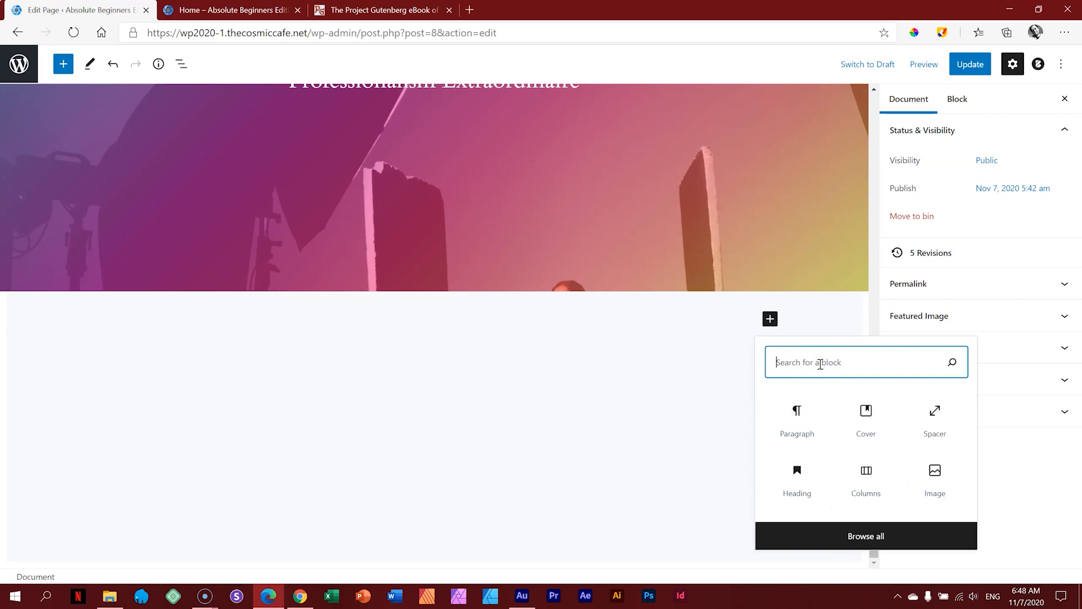
type("galler")
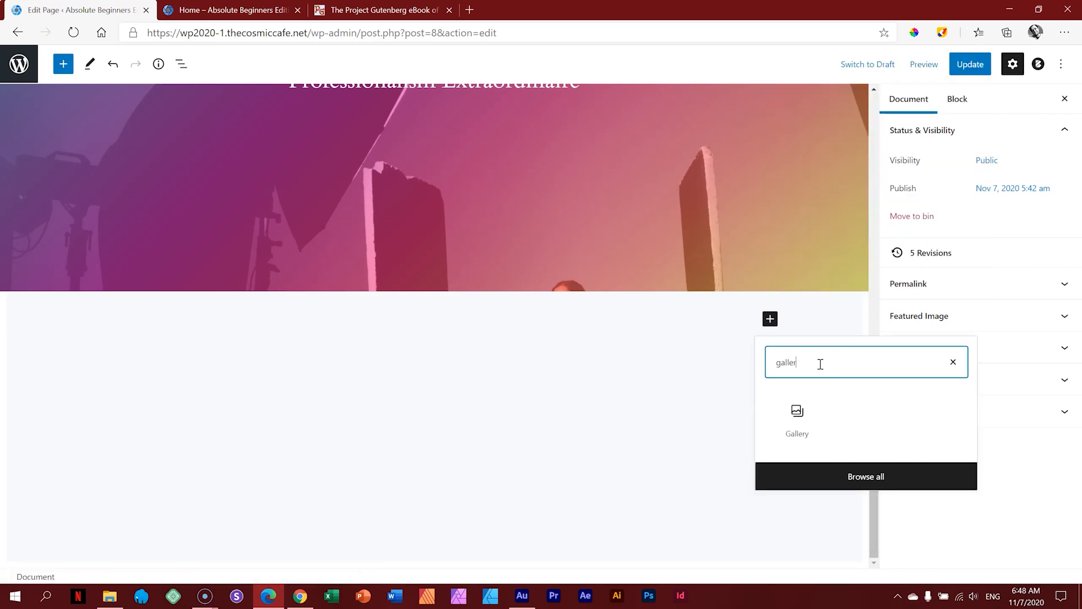
left_click(797, 415)
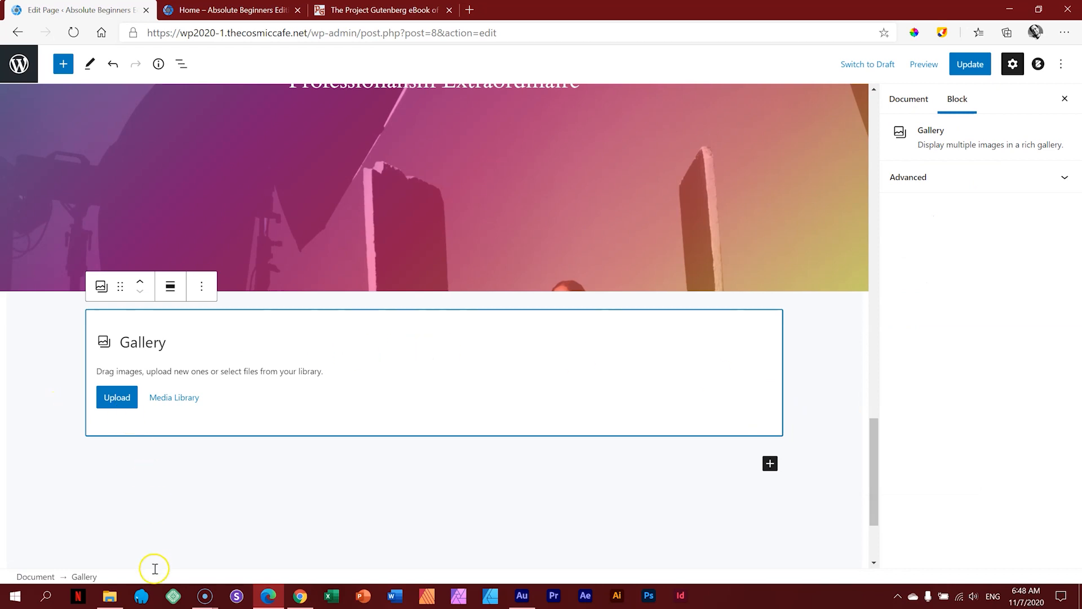
left_click(109, 595)
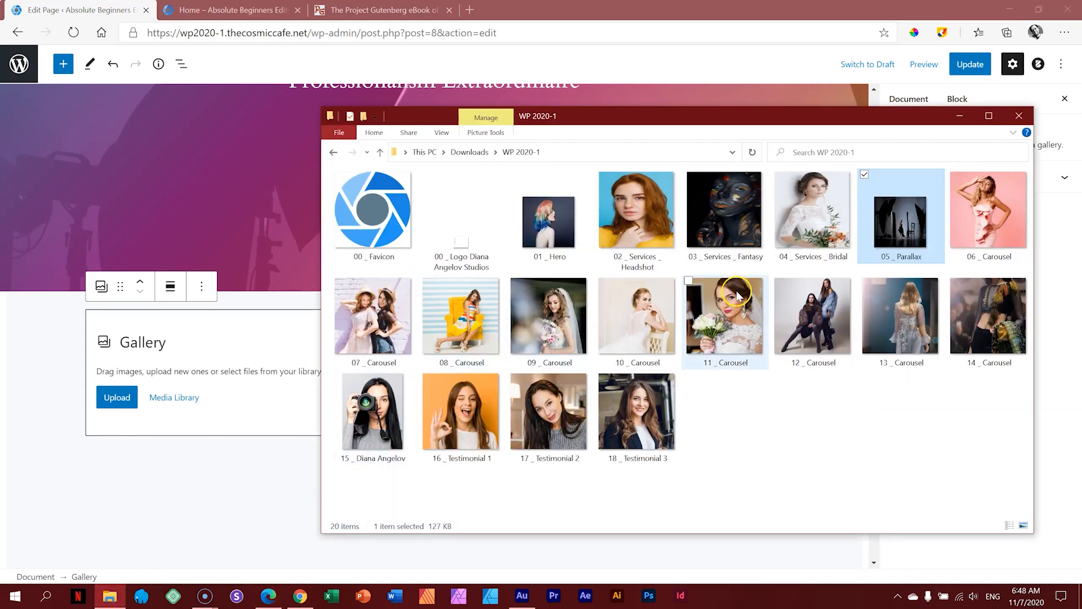
left_click(961, 222)
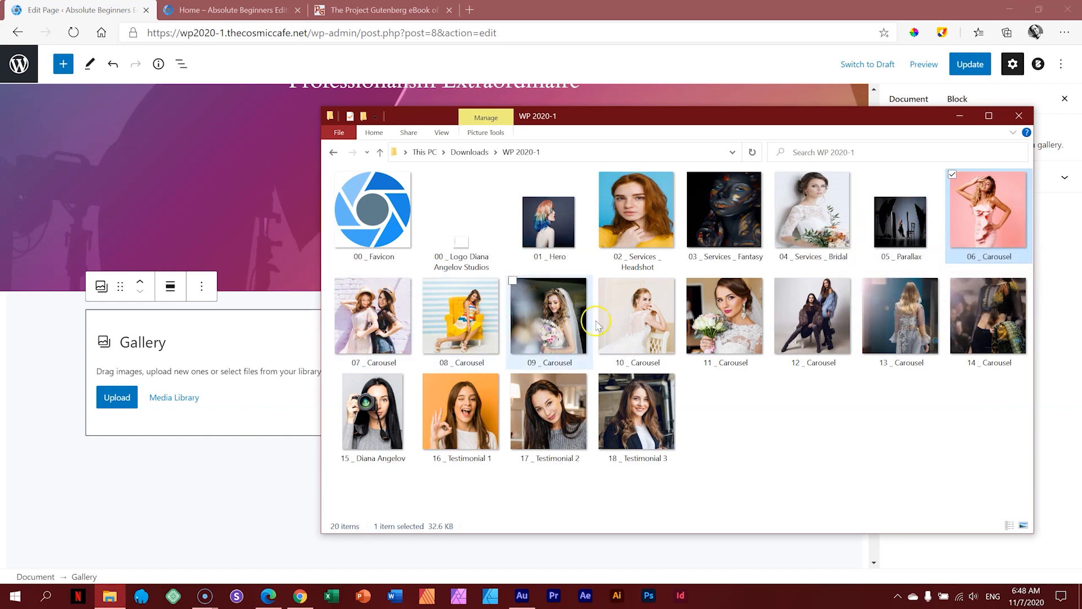
left_click(987, 333, "shift")
left_click_drag(383, 336, 211, 371)
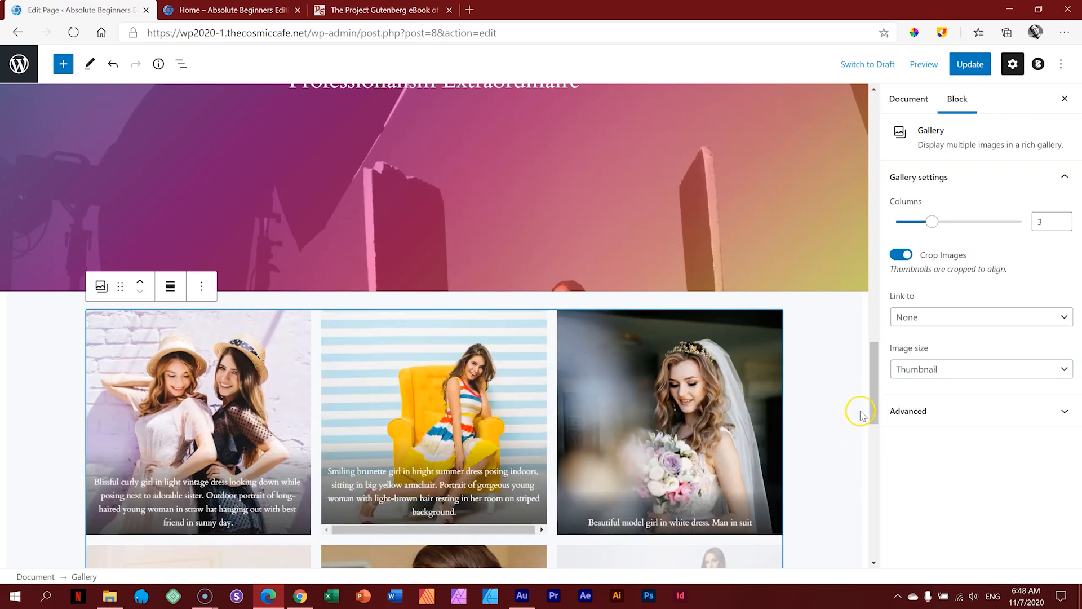
left_click_drag(874, 373, 870, 449)
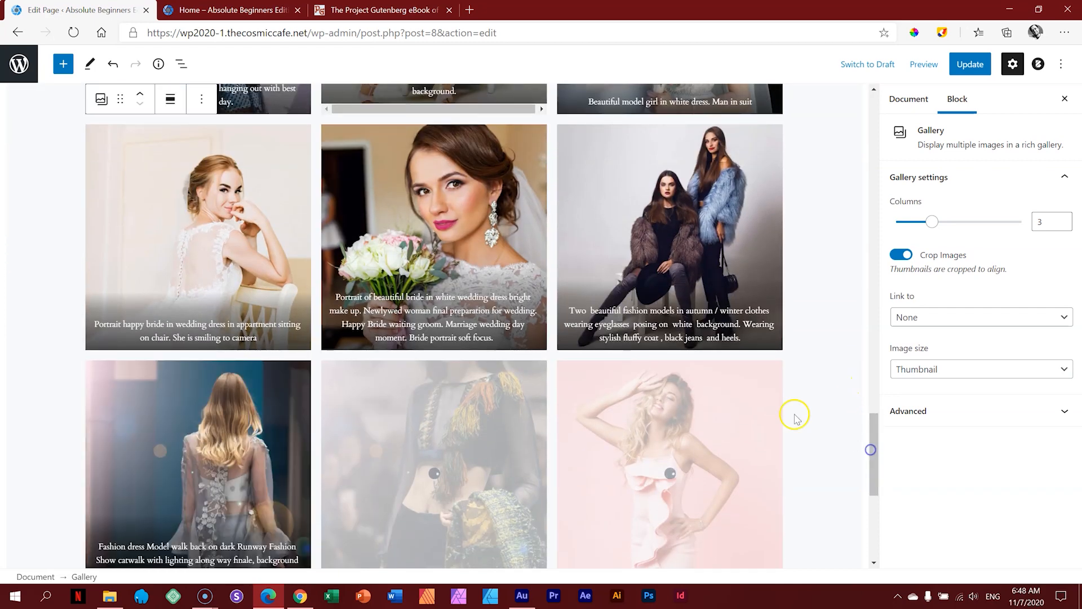
left_click_drag(873, 486, 869, 417)
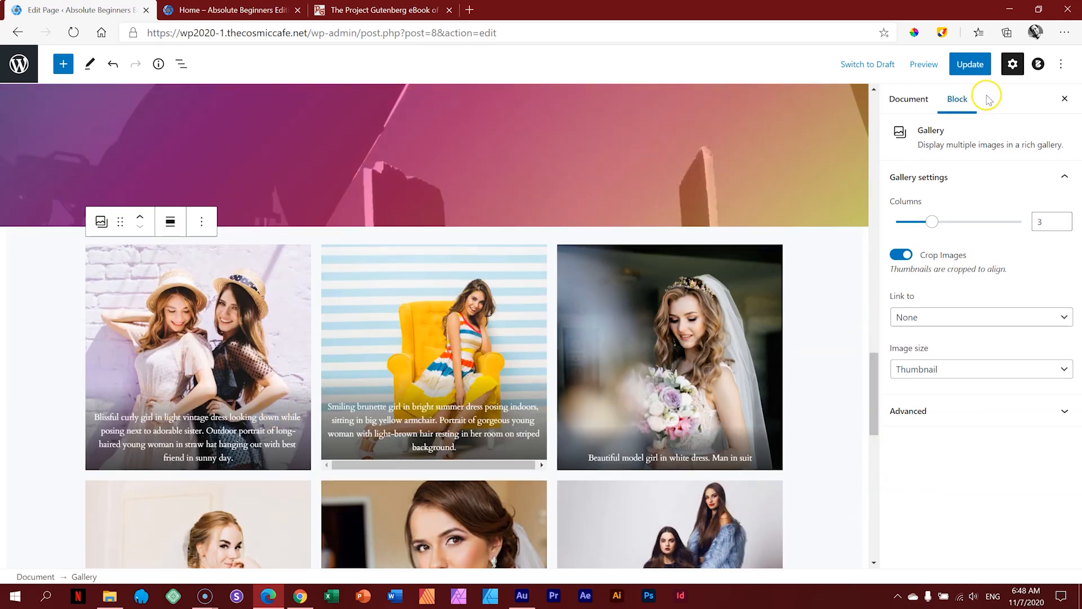
Step: Update the page and preview it in a new tab
left_click(970, 66)
left_click(912, 73)
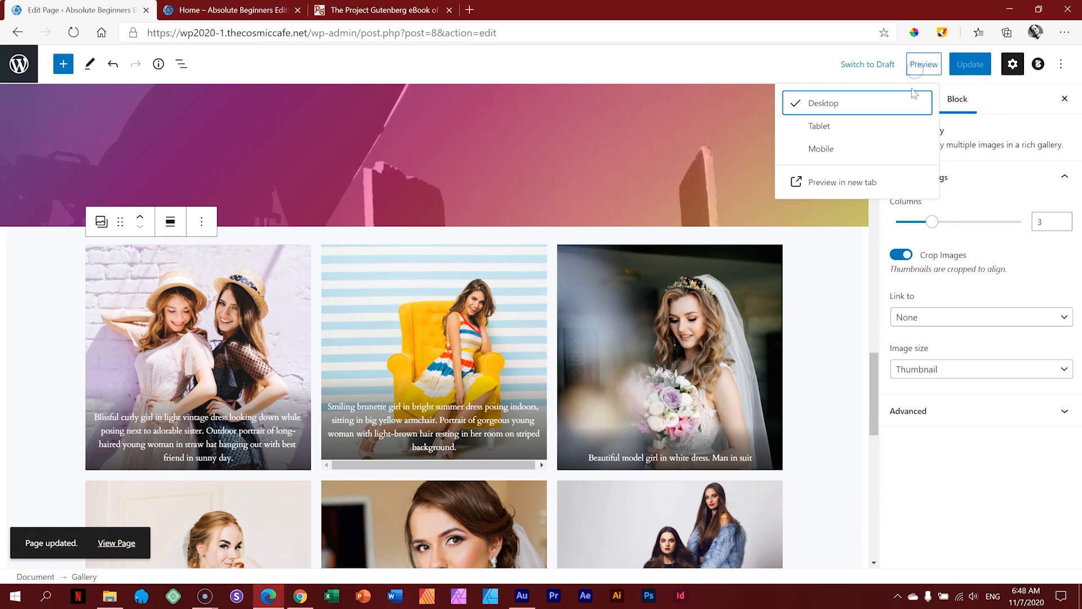
left_click(848, 180)
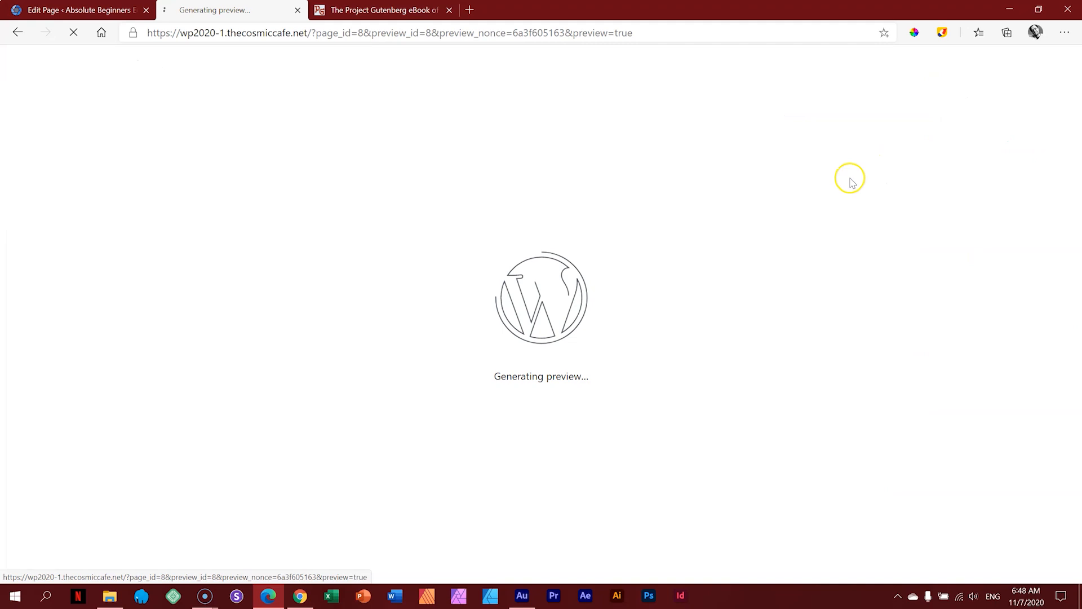
Step: Scroll the preview to inspect the nine-photo gallery, then return to the Edit Page tab
scroll(851, 181, "down", 10)
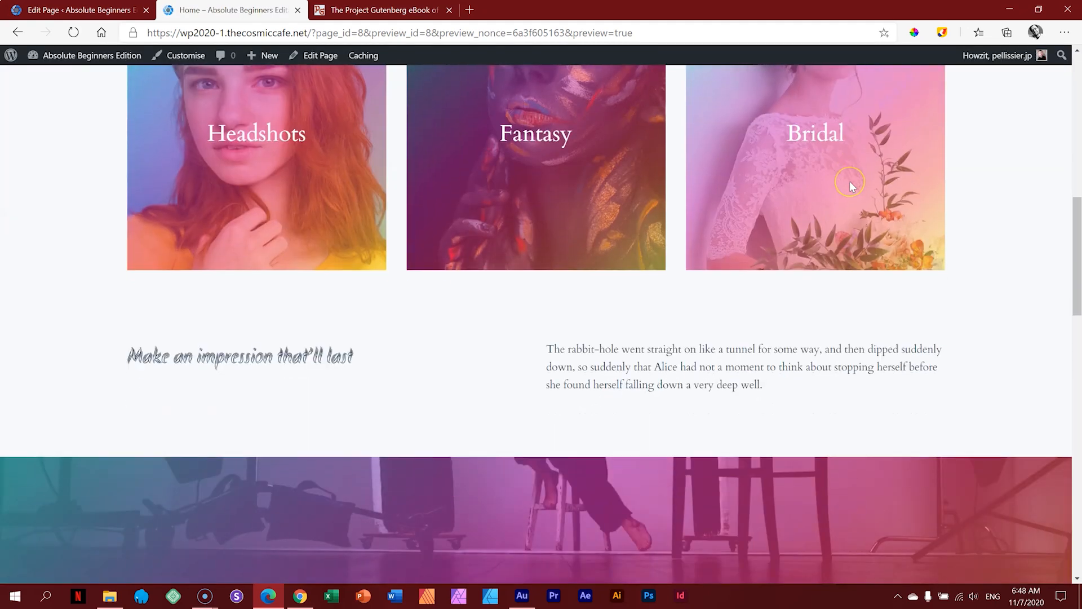
scroll(852, 186, "down", 9)
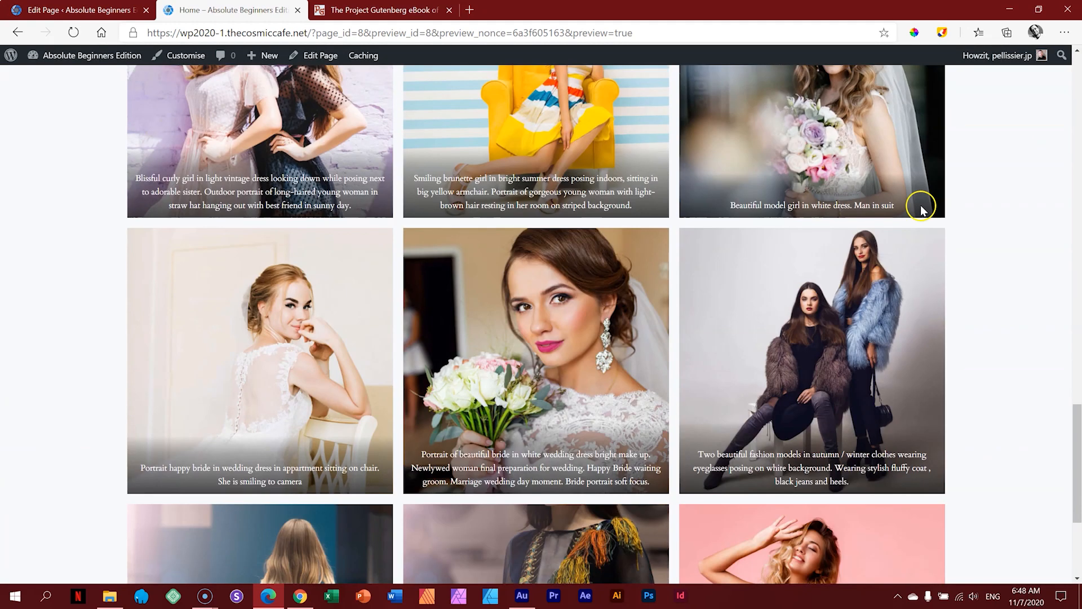
scroll(439, 309, "down", 4)
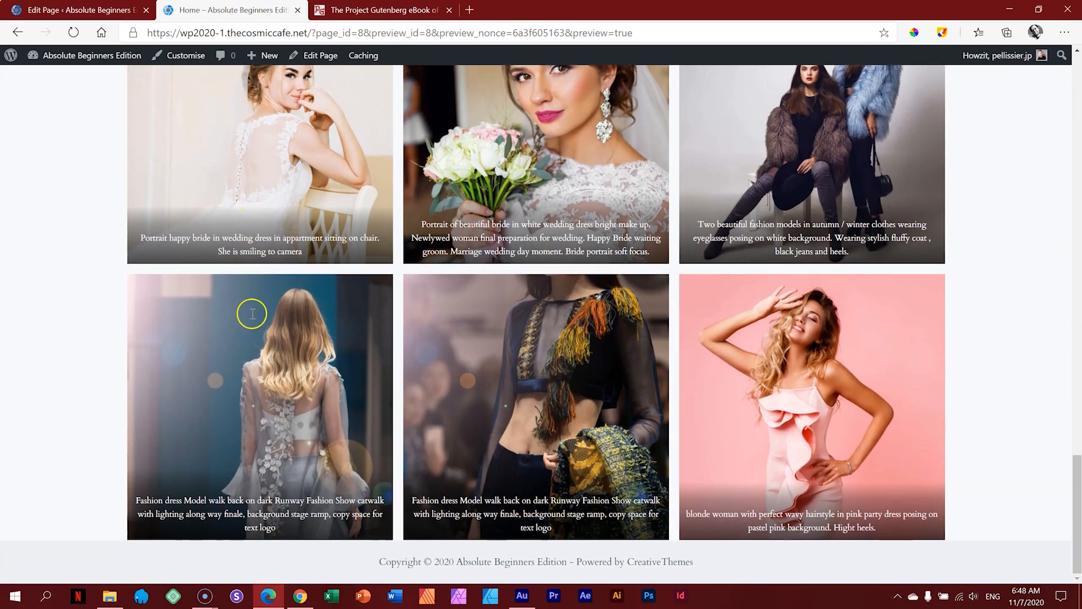
scroll(808, 435, "up", 8)
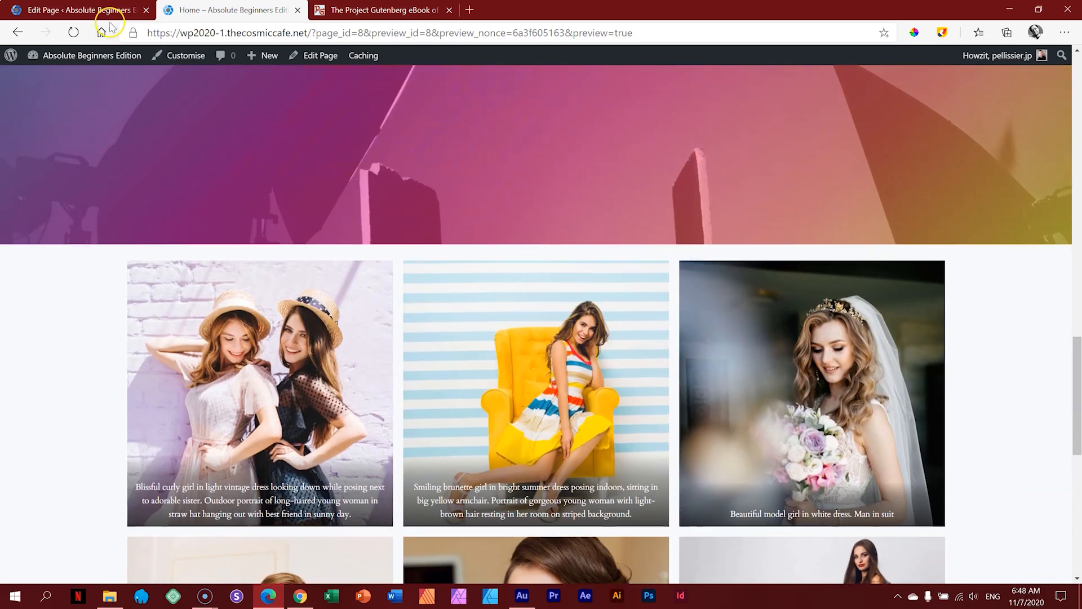
left_click(90, 10)
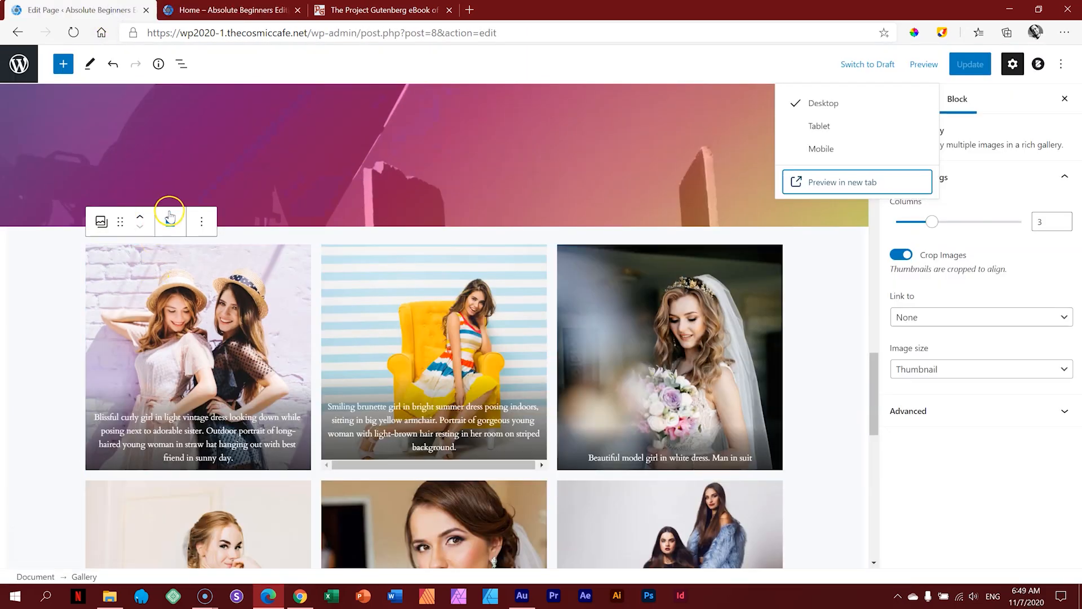
Step: Delete the captions of the gallery's first three images
left_click(201, 221)
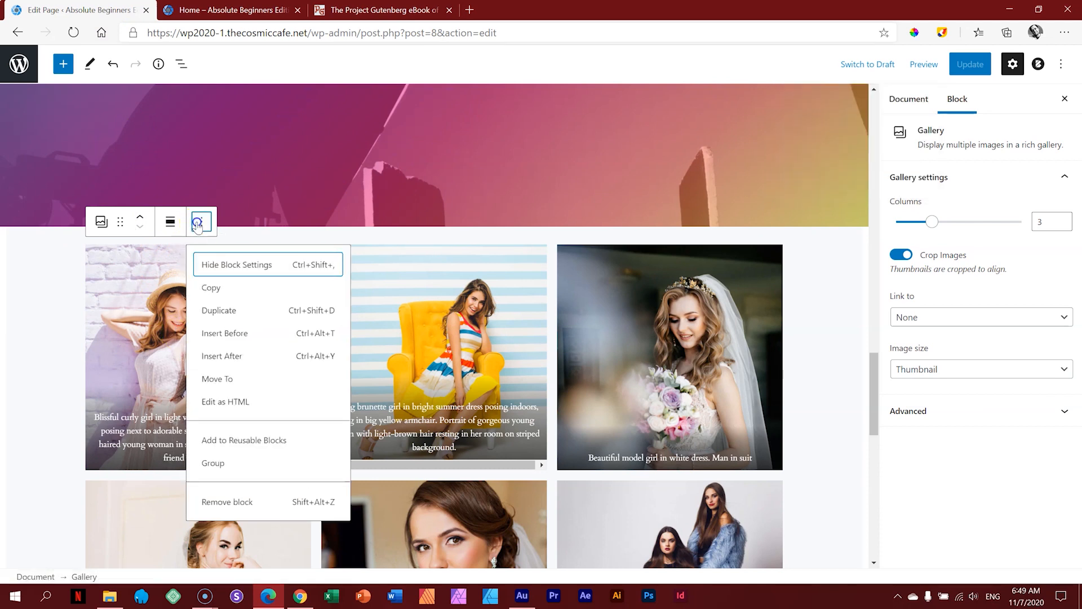
left_click(202, 221)
left_click(168, 420)
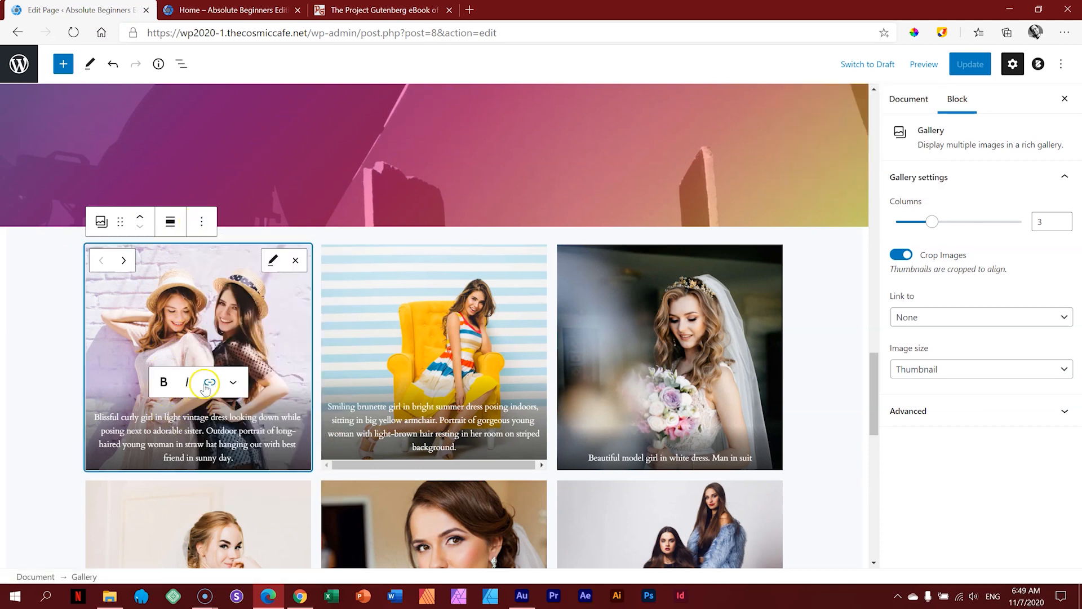
left_click(233, 383)
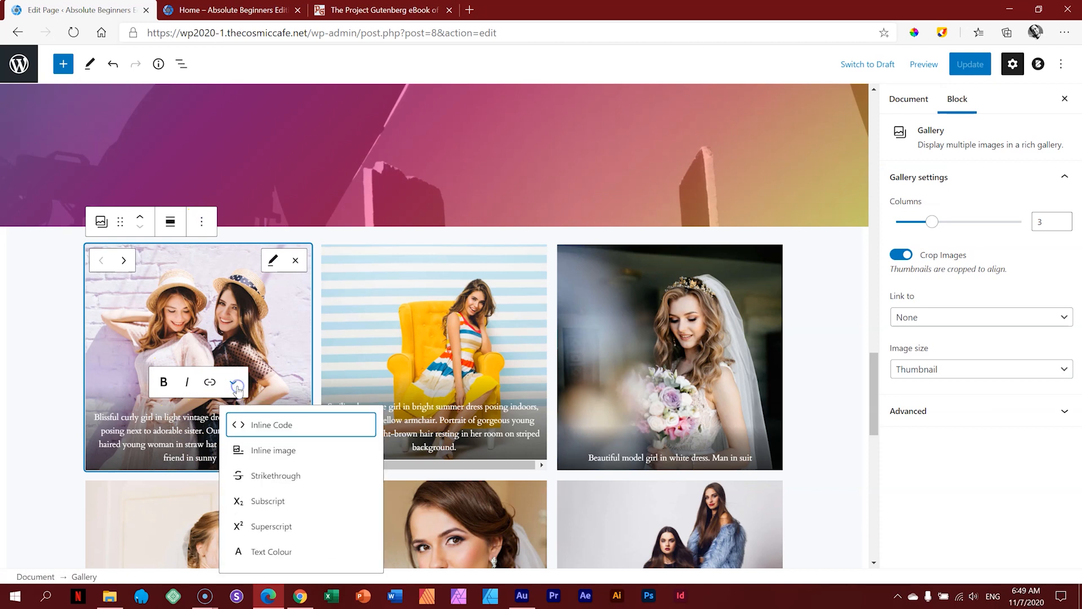
left_click(203, 415)
left_click_drag(243, 460, 96, 417)
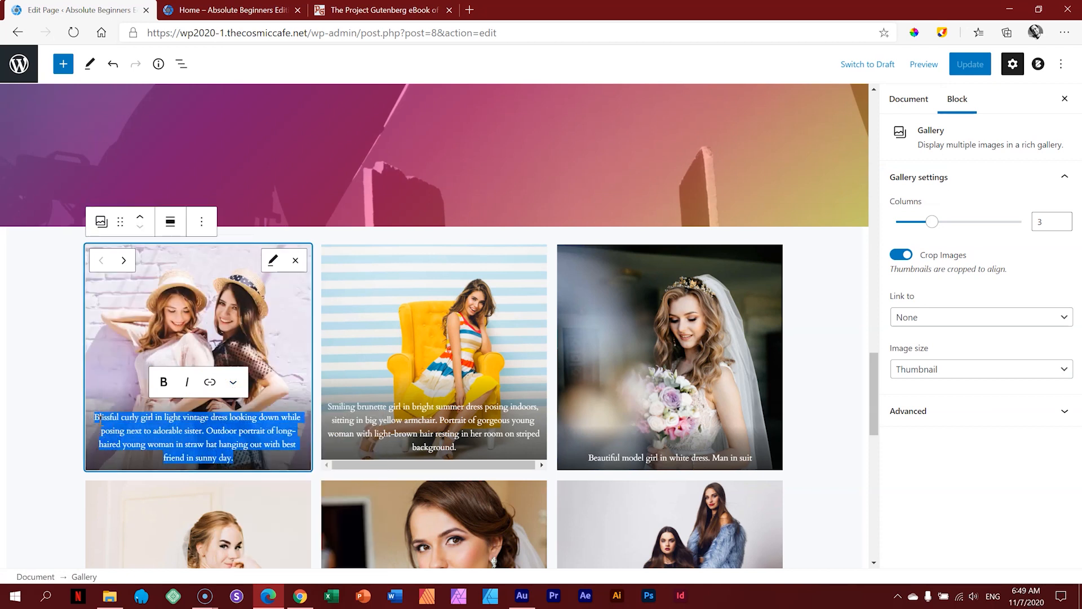
key("BackSpace")
left_click_drag(451, 446, 329, 406)
key("BackSpace")
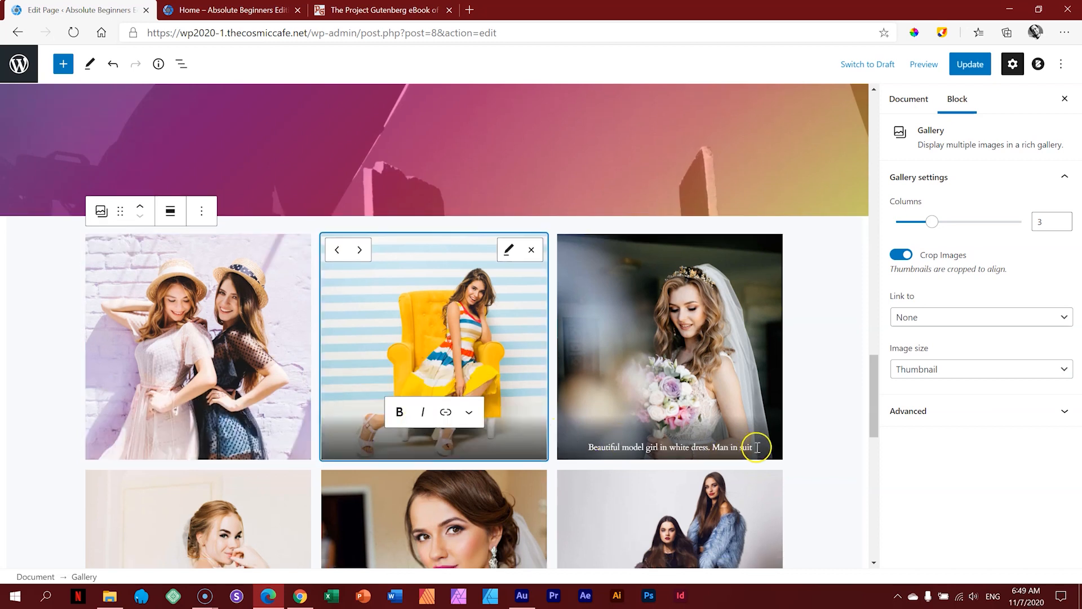
left_click_drag(757, 446, 588, 447)
key("BackSpace")
Step: Delete the captions of the remaining six images in the second and third rows
scroll(250, 490, "down", 3)
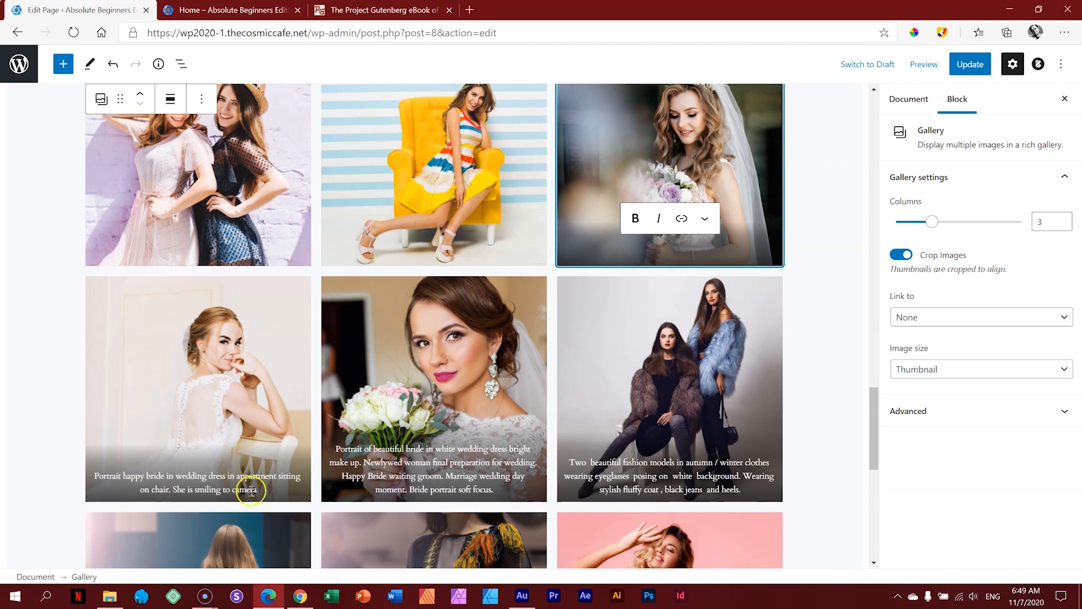
left_click_drag(261, 491, 92, 475)
key("BackSpace")
left_click_drag(495, 490, 338, 449)
key("BackSpace")
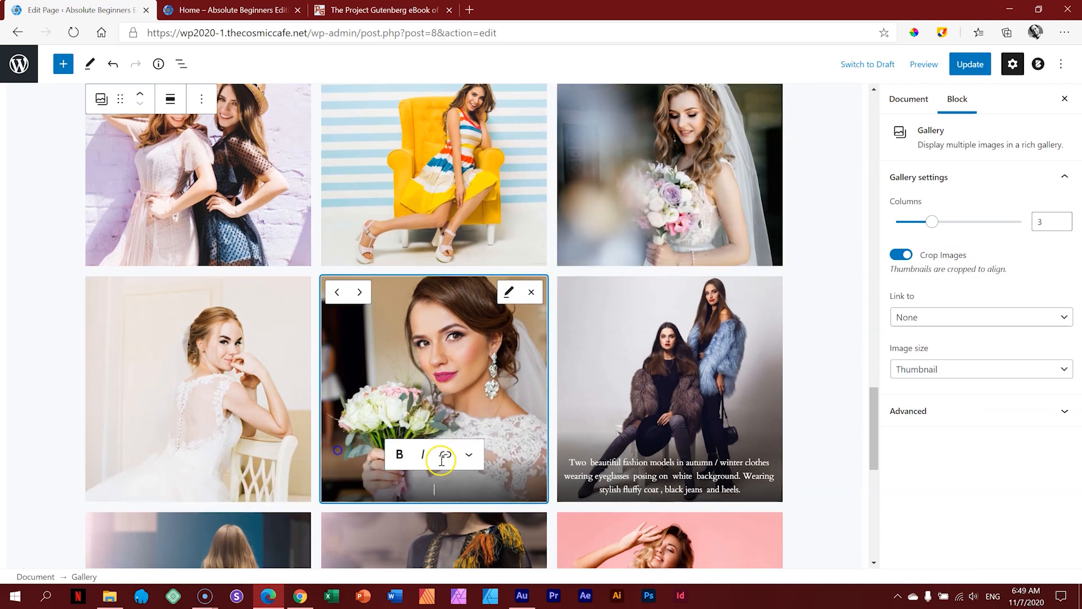
left_click_drag(743, 489, 570, 462)
key("BackSpace")
scroll(568, 462, "down", 5)
left_click_drag(261, 434, 98, 407)
key("BackSpace")
left_click_drag(497, 435, 339, 410)
key("BackSpace")
left_click_drag(778, 440, 571, 422)
key("BackSpace")
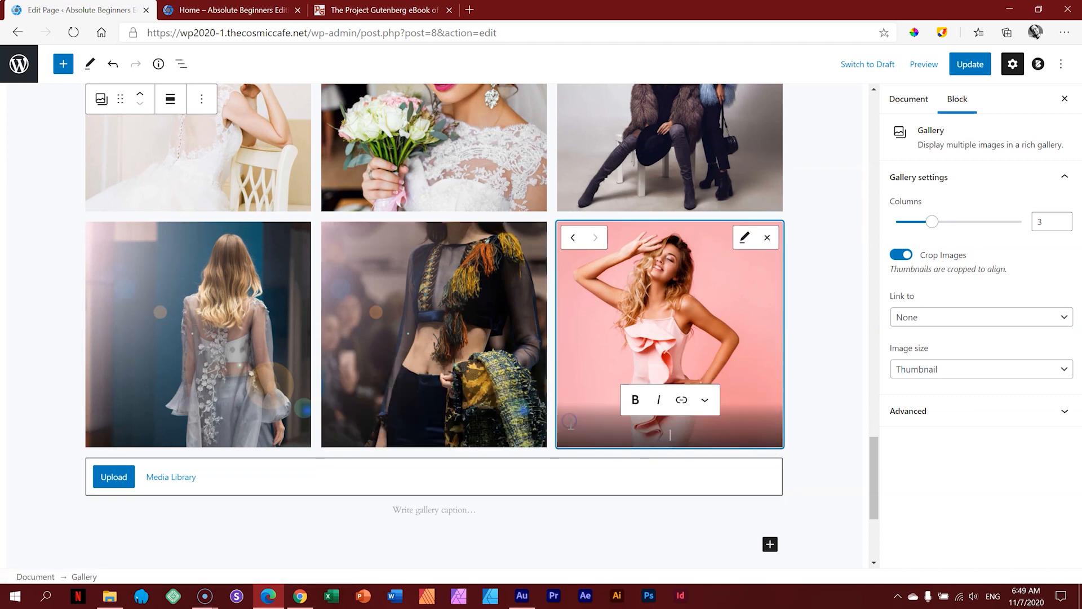
Step: Update the page and reload the preview to show the caption-free gallery
scroll(587, 430, "up", 5)
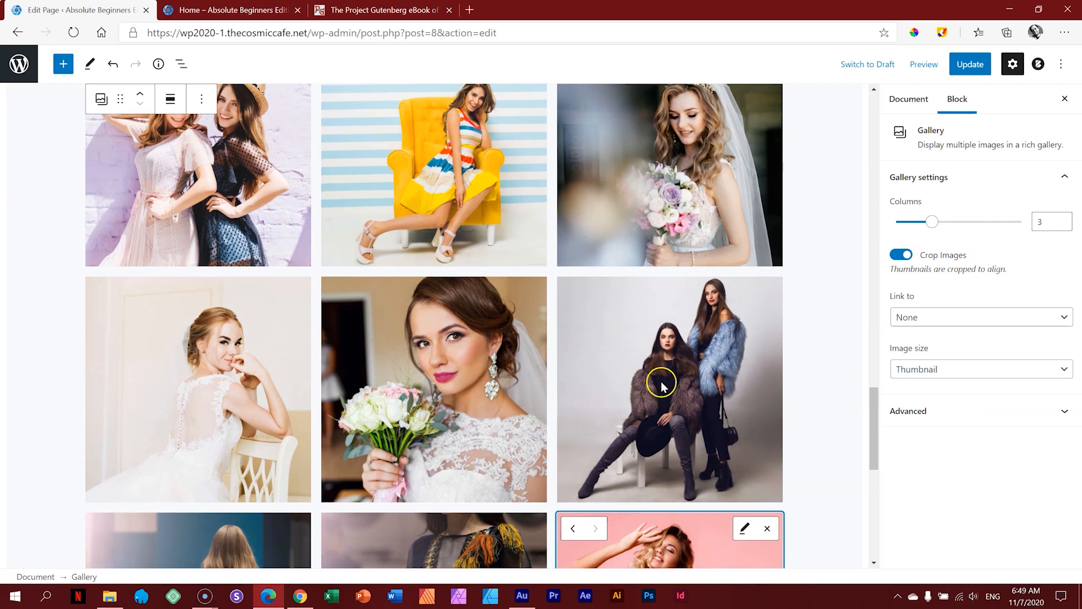
scroll(439, 405, "down", 3)
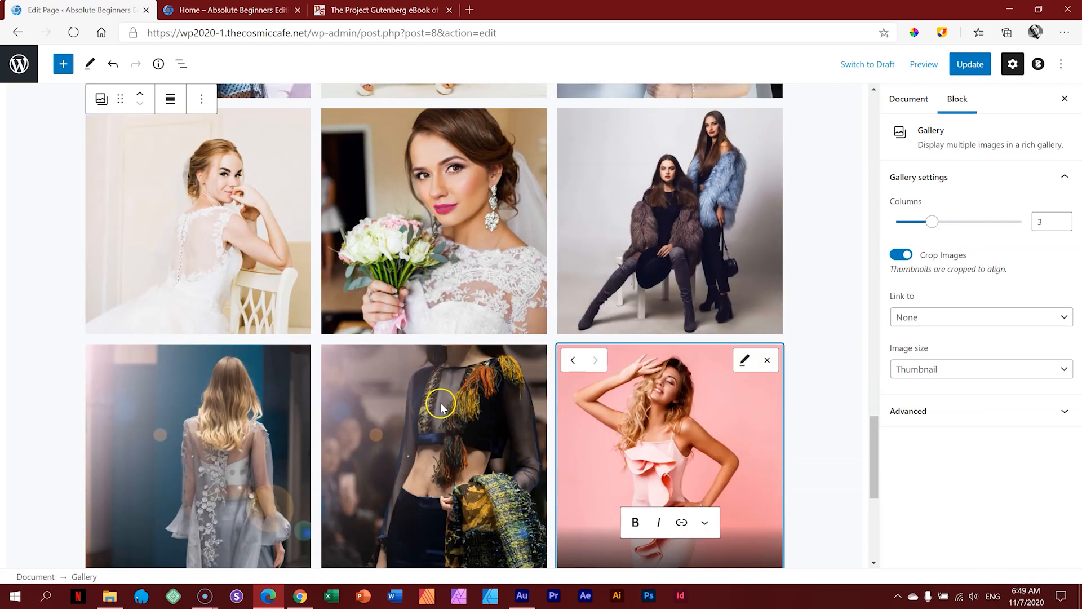
scroll(564, 335, "up", 5)
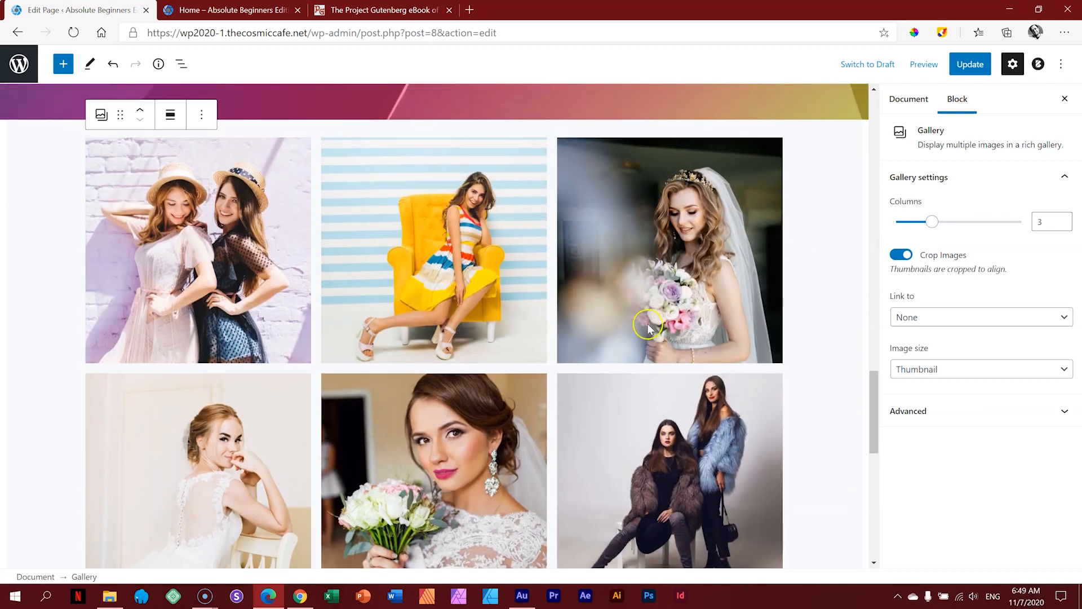
left_click(975, 64)
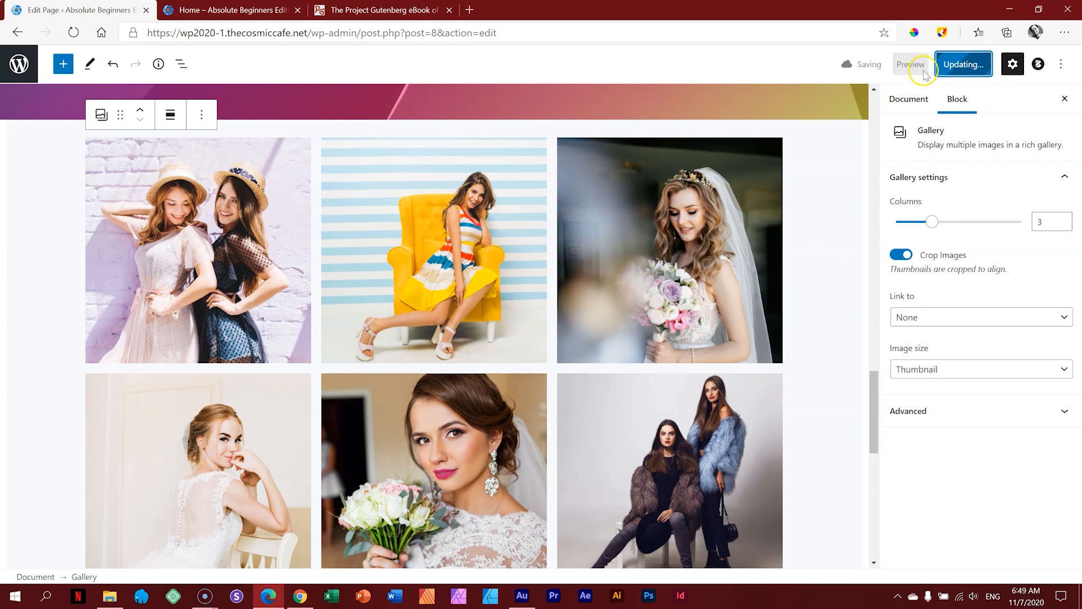
left_click(258, 14)
left_click(74, 33)
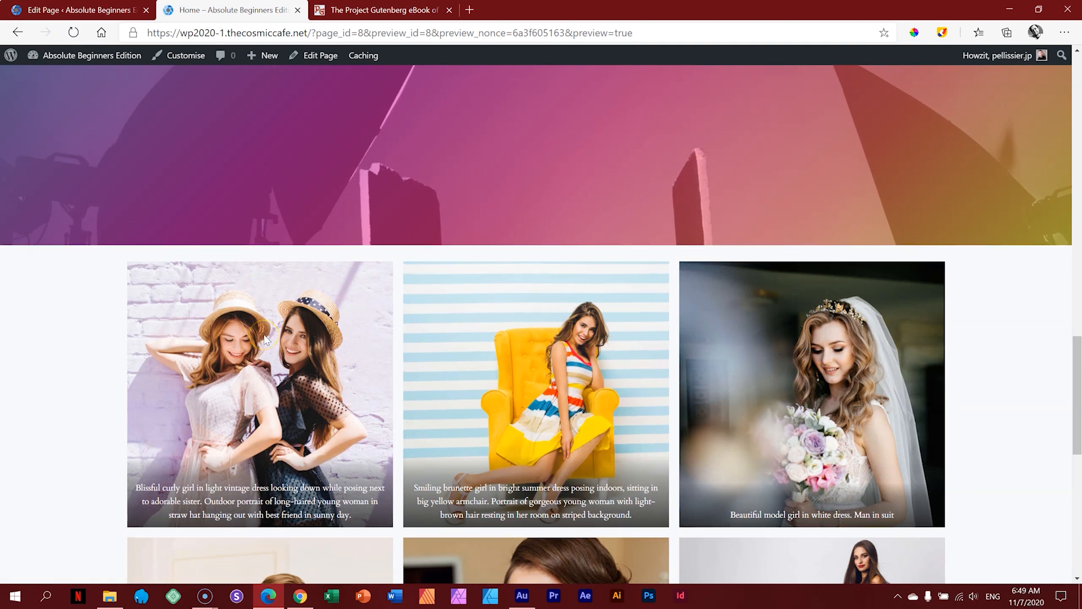
Step: Open a fresh preview in a new tab, confirm the gallery has no captions, then return to editing
left_click(79, 9)
left_click(924, 63)
left_click(832, 189)
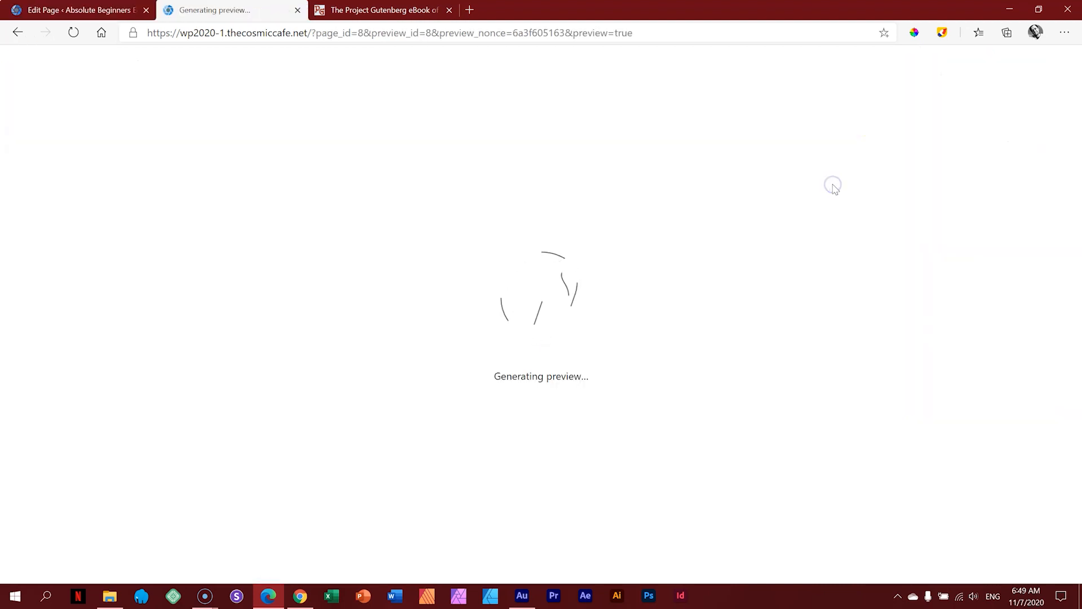
scroll(833, 192, "down", 20)
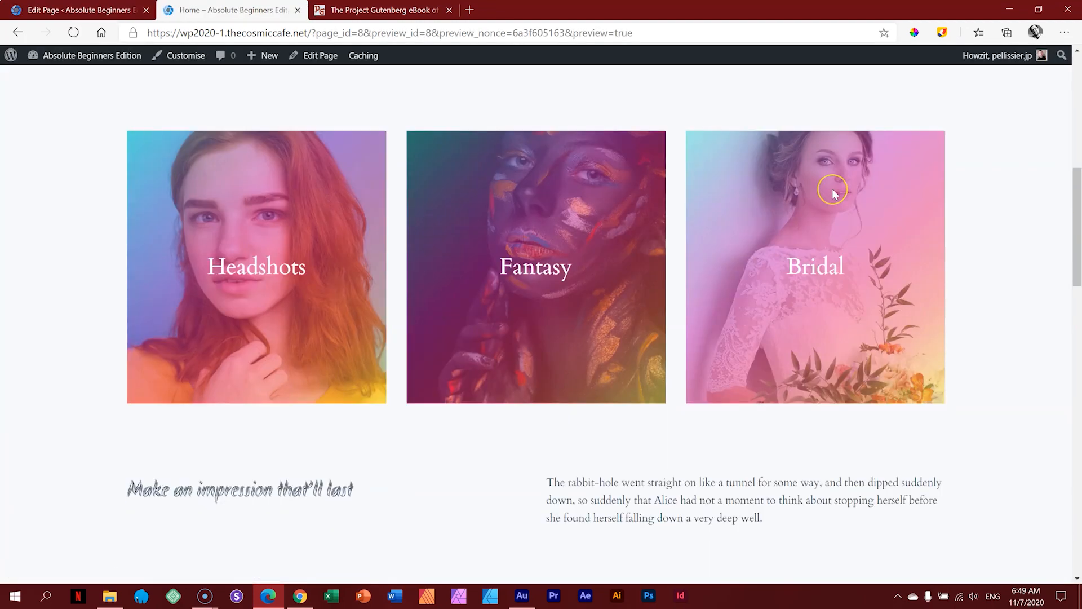
scroll(833, 192, "down", 8)
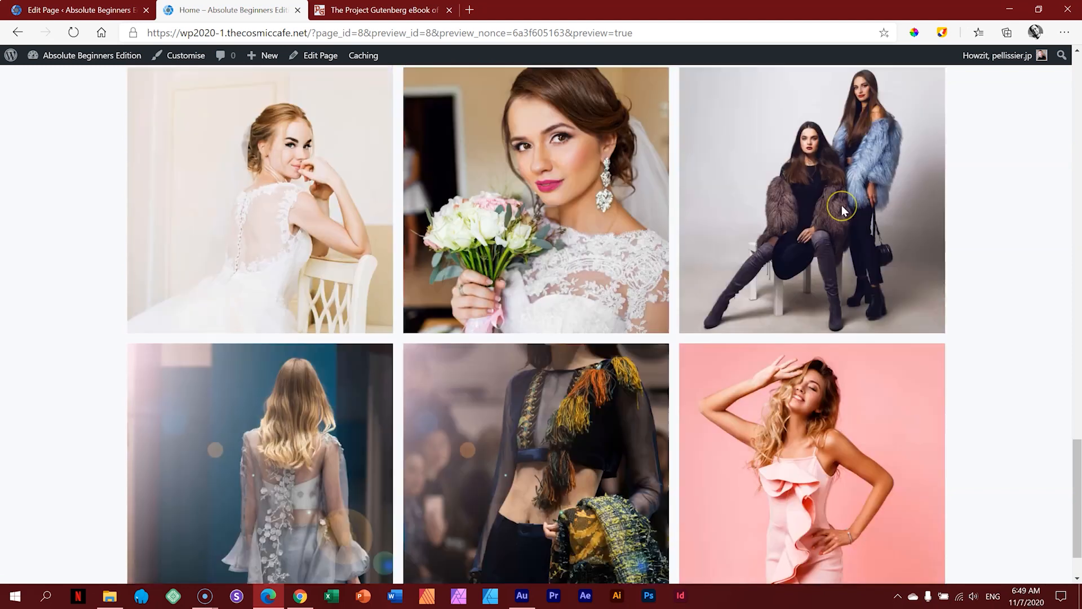
scroll(841, 206, "up", 9)
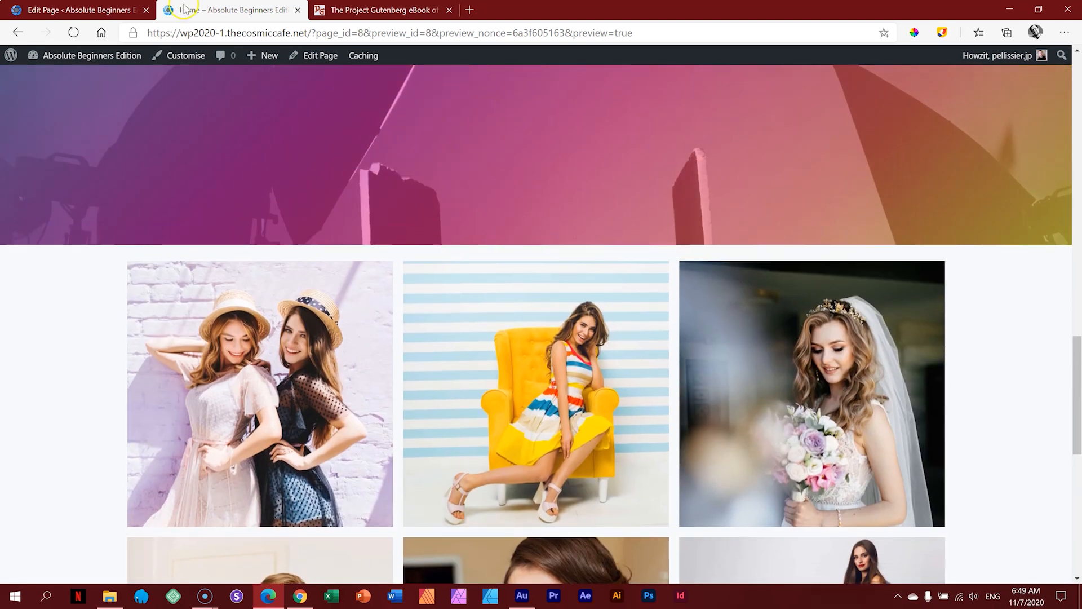
left_click(85, 10)
scroll(646, 214, "up", 3)
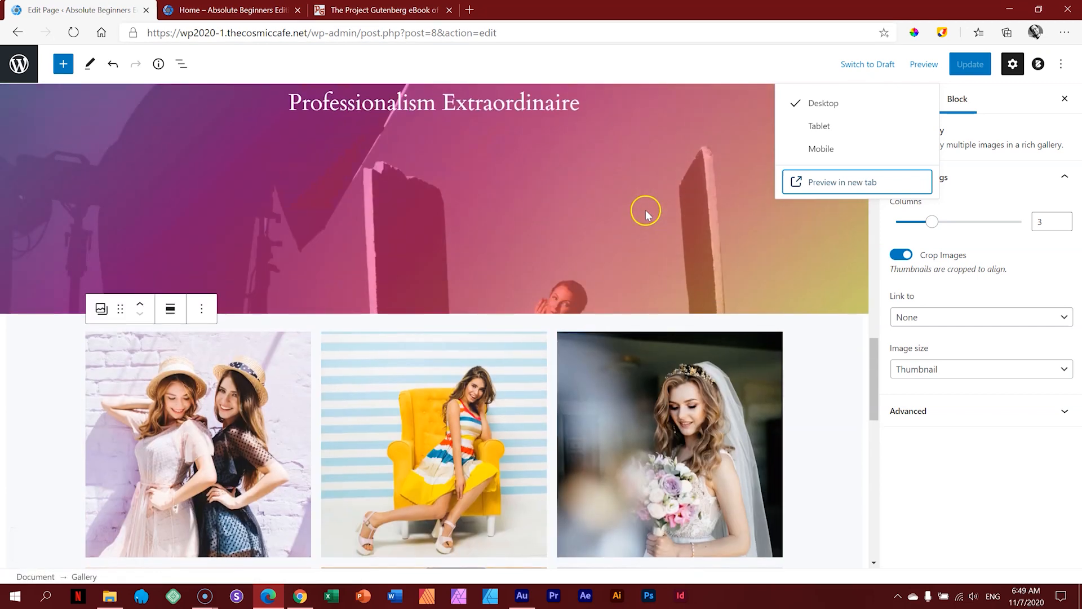
Step: Duplicate the 48-pixel spacer, move the copy below the Professionalism Extraordinaire cover, and update the page
scroll(473, 145, "down", 8)
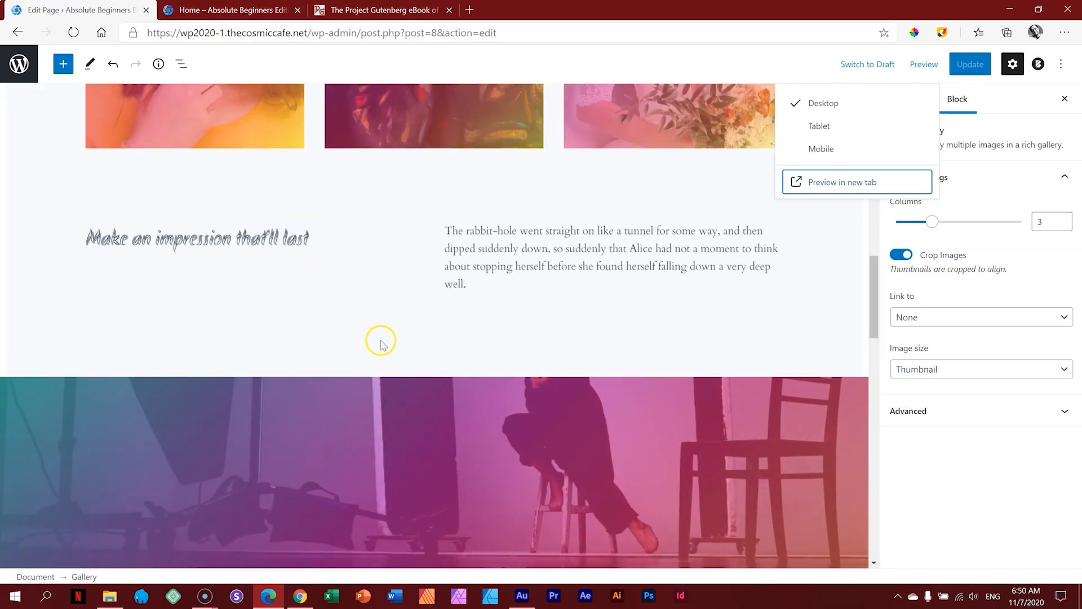
left_click(381, 342)
left_click(170, 306)
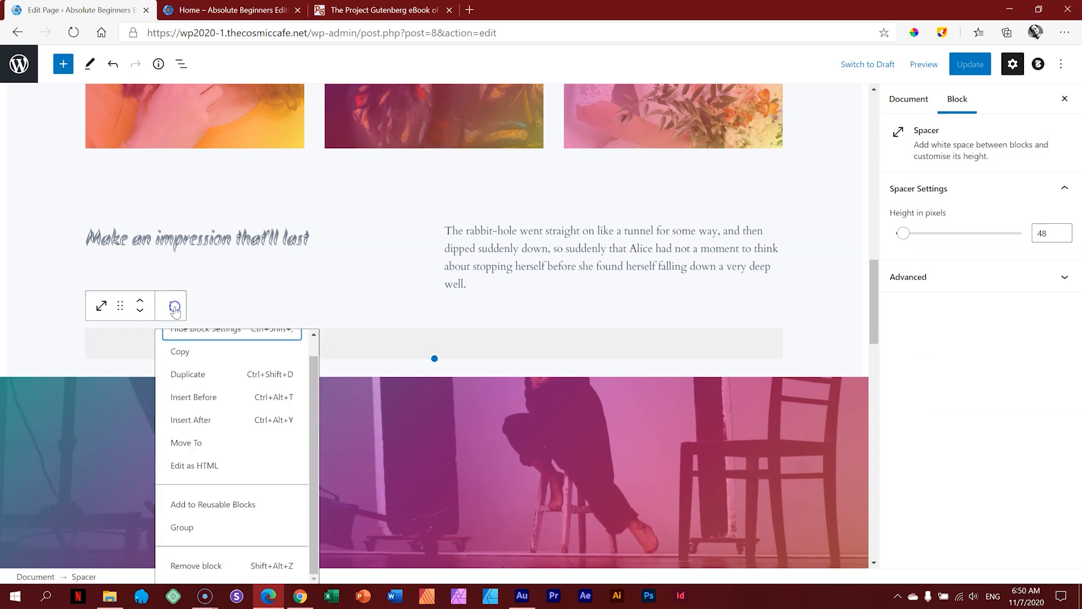
left_click(194, 374)
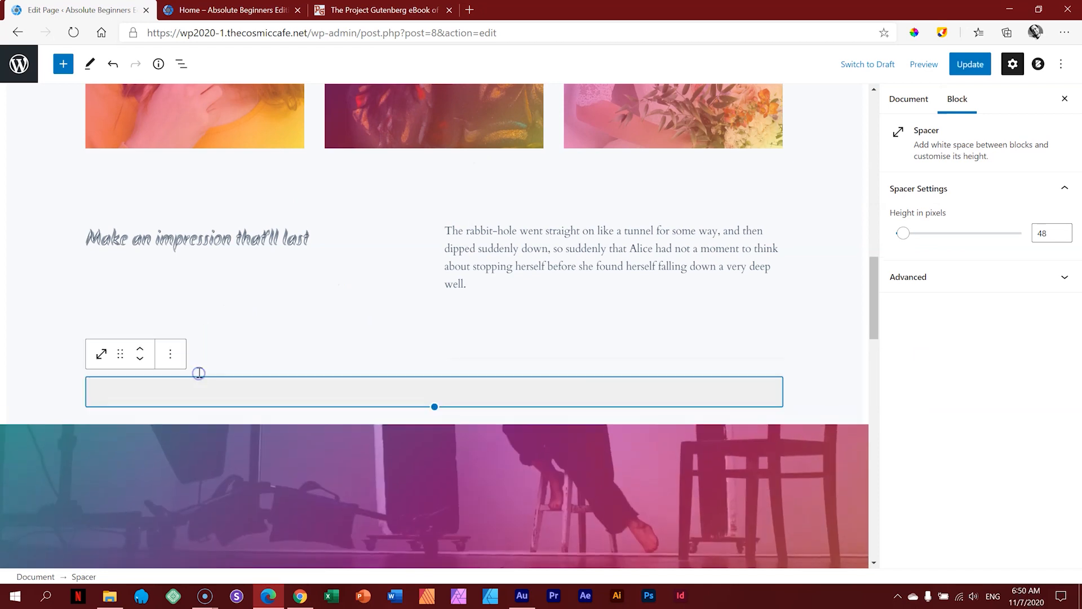
left_click(140, 358)
left_click(807, 425)
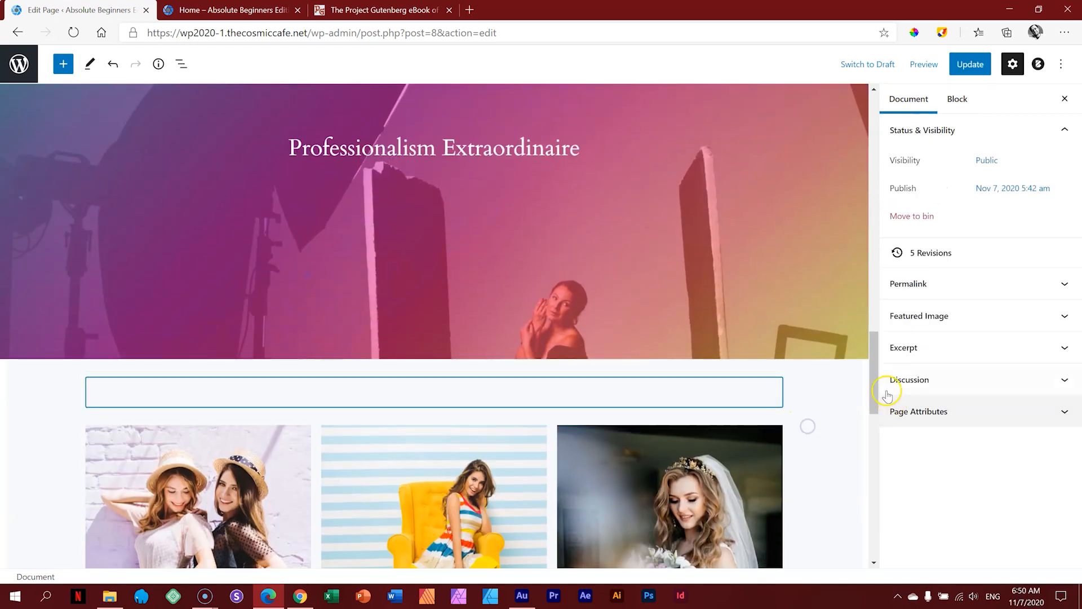
left_click_drag(873, 384, 872, 124)
left_click(970, 66)
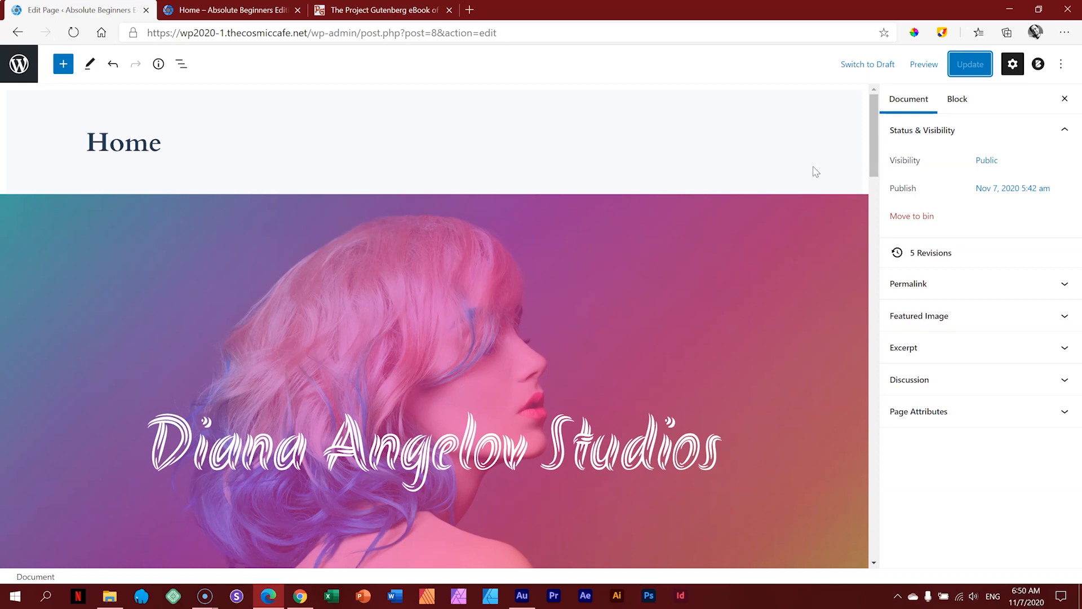
left_click_drag(867, 148, 877, 283)
left_click_drag(875, 309, 874, 519)
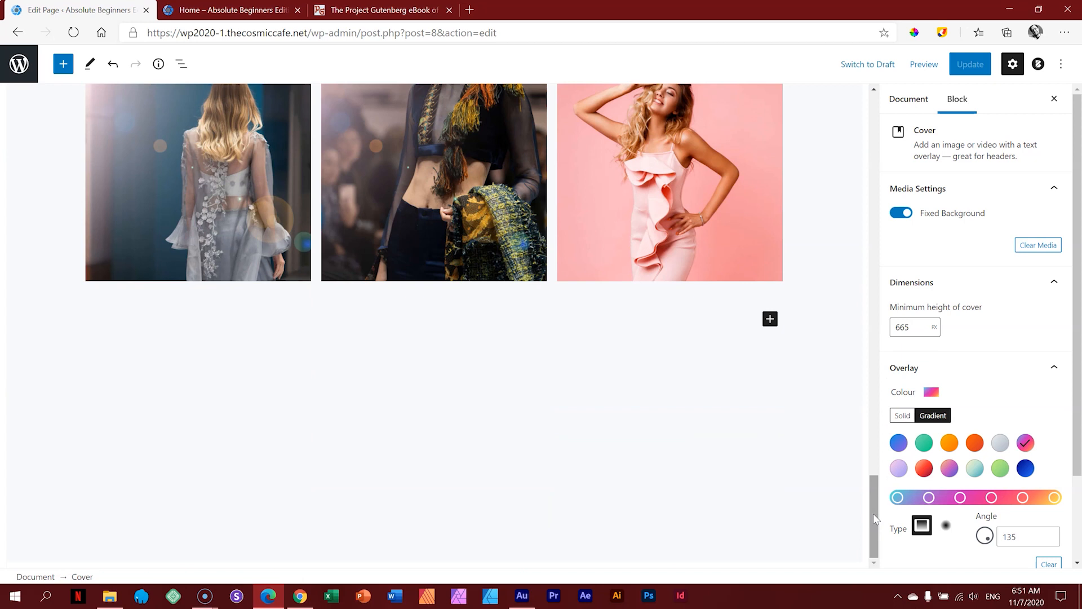
Step: Add an empty paragraph block below the gallery
left_click(64, 75)
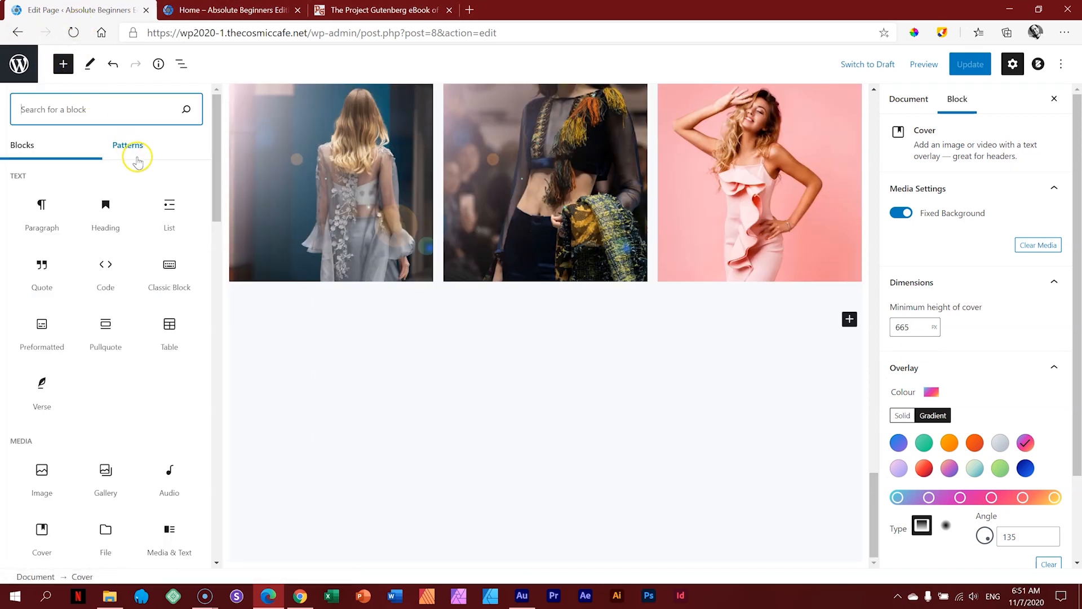
mouse_move(219, 142)
left_mouse_down()
mouse_move(218, 397)
mouse_move(214, 144)
left_mouse_up()
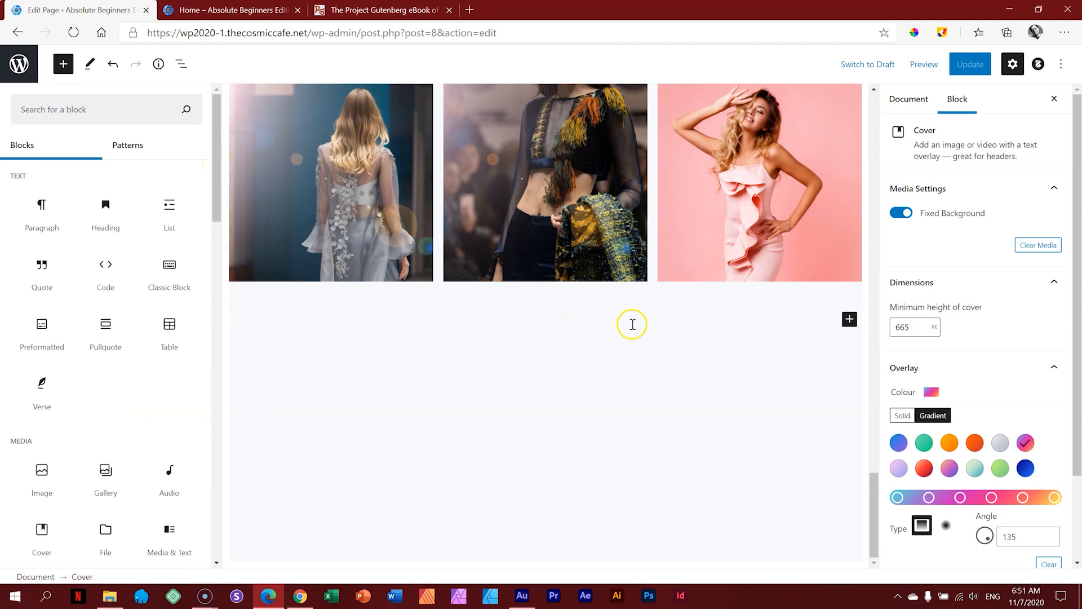
left_click(833, 365)
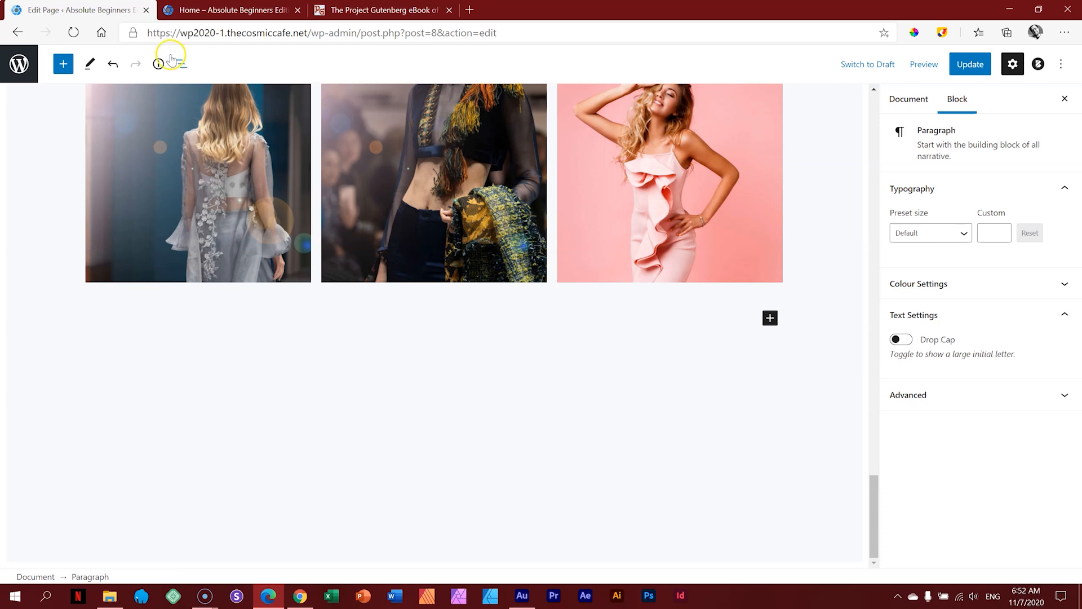
Step: Browse the block library, then update the Home page and go to the Pages list
left_click(63, 63)
scroll(91, 191, "down", 2)
scroll(91, 192, "down", 15)
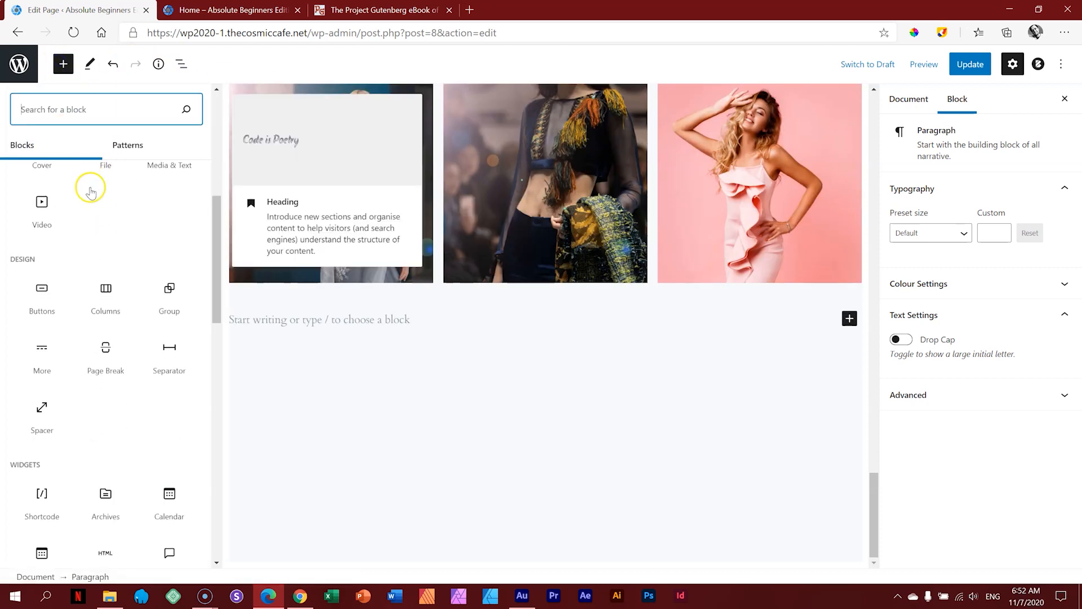
scroll(102, 214, "up", 5)
scroll(103, 215, "up", 10)
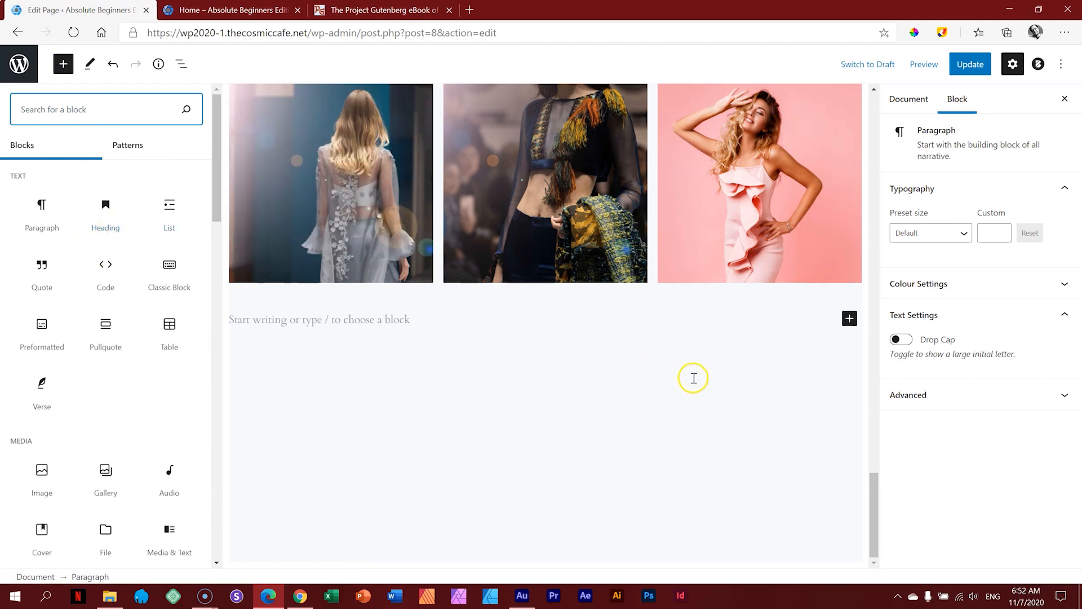
left_click(842, 390)
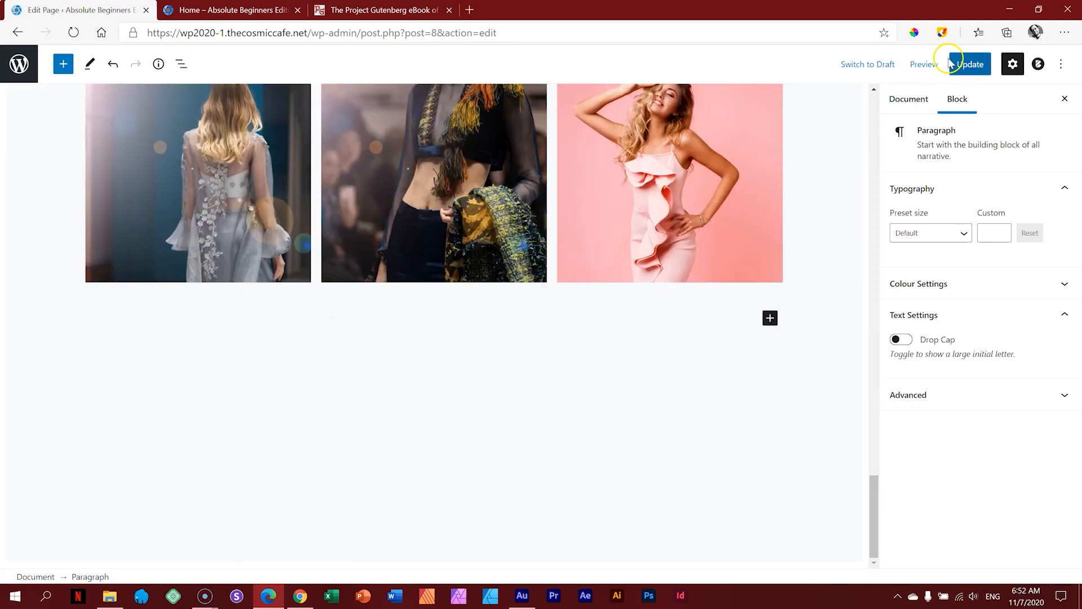
left_click(968, 64)
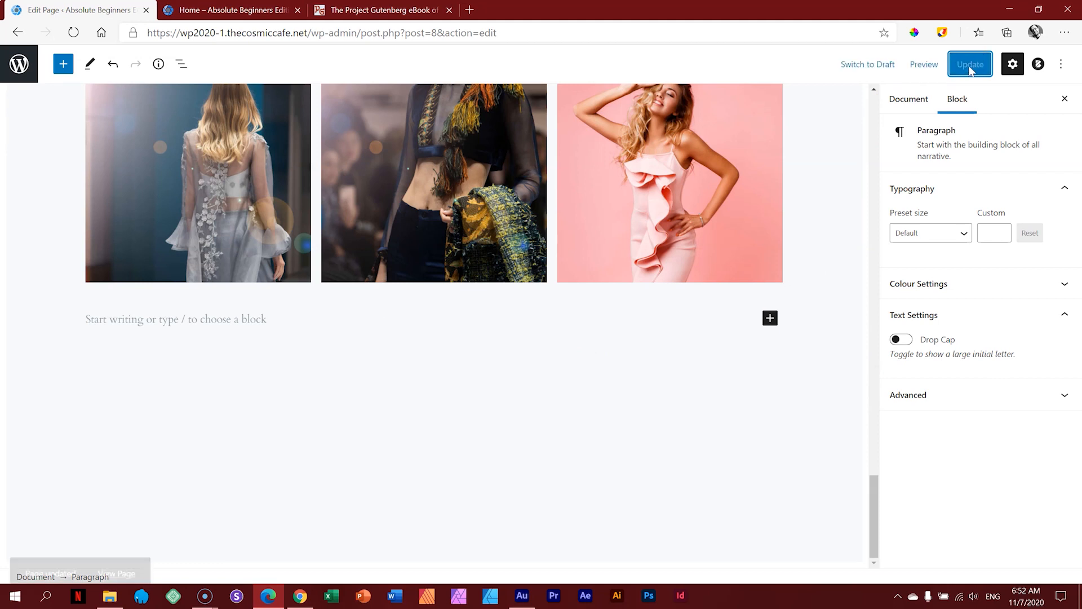
left_click(19, 72)
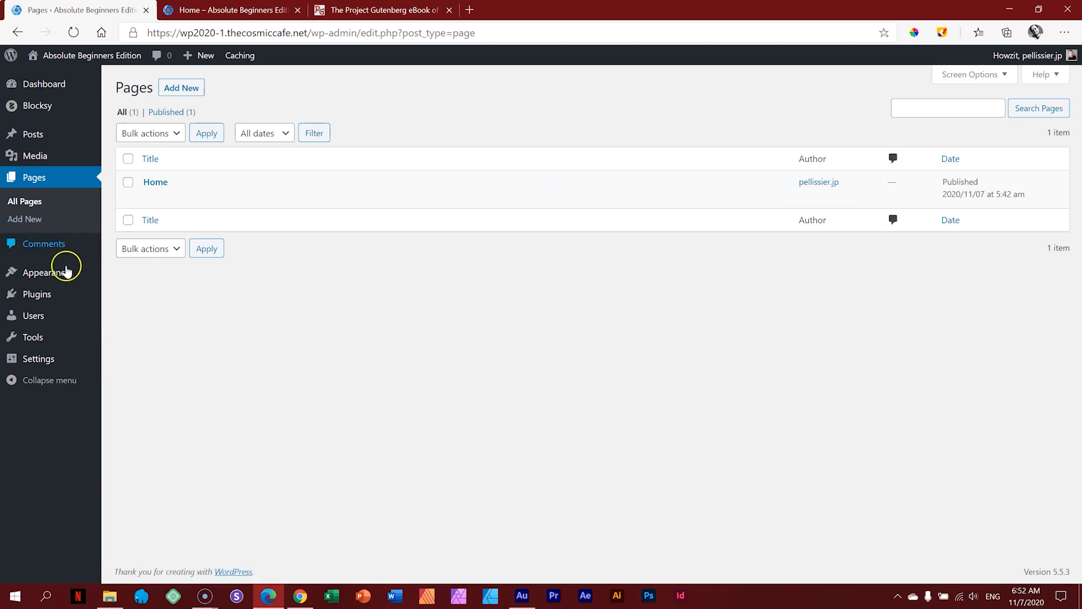
Step: Go to Plugins > Add New and show the Popular plugins tab
left_click(52, 300)
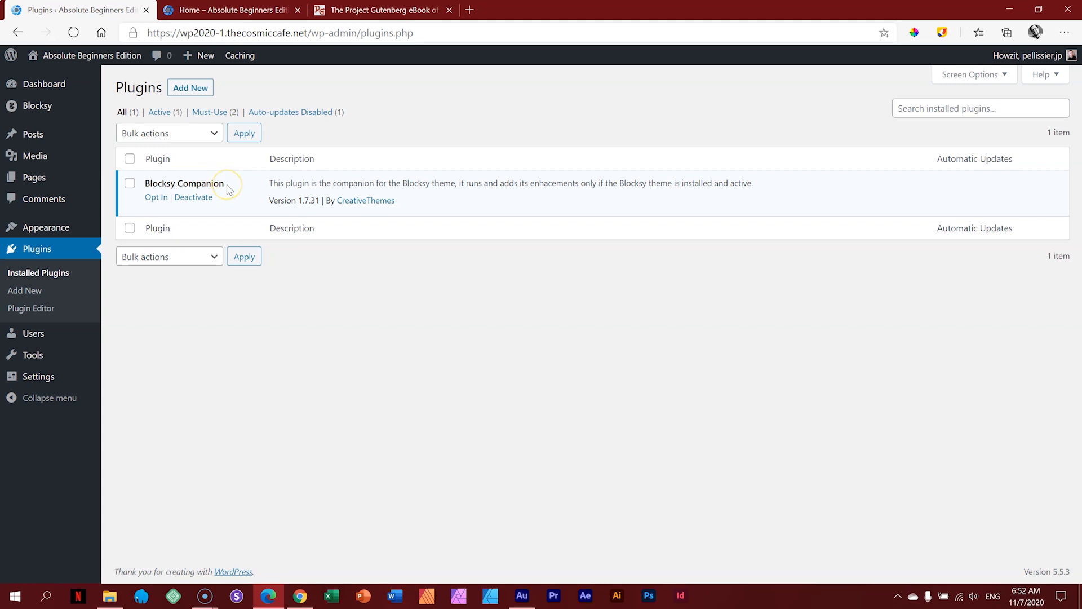
left_click(206, 90)
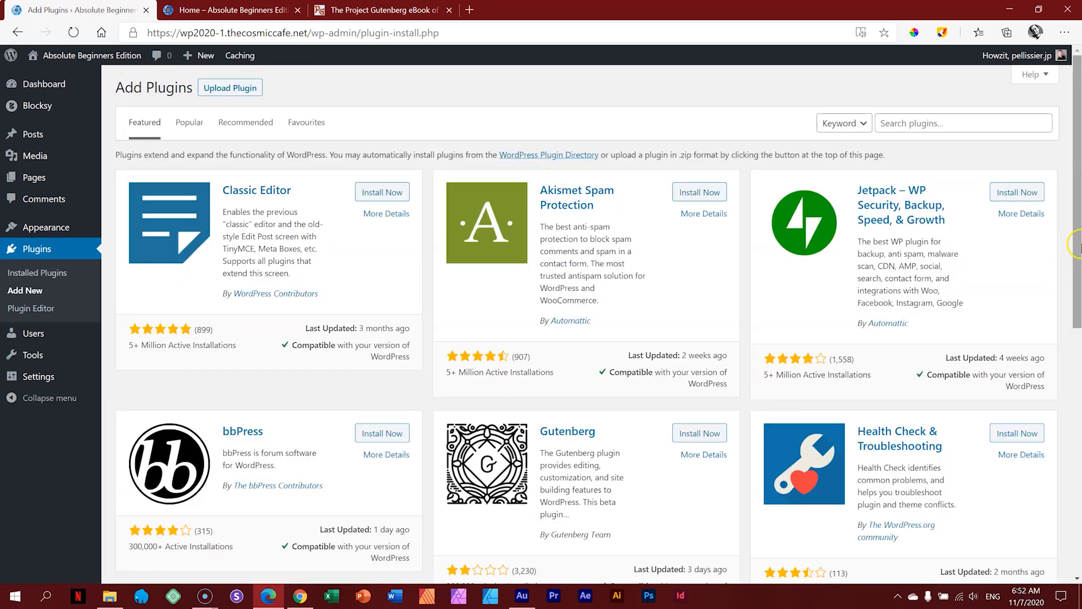
mouse_move(1078, 159)
left_mouse_down()
mouse_move(1078, 337)
mouse_move(1080, 153)
left_mouse_up()
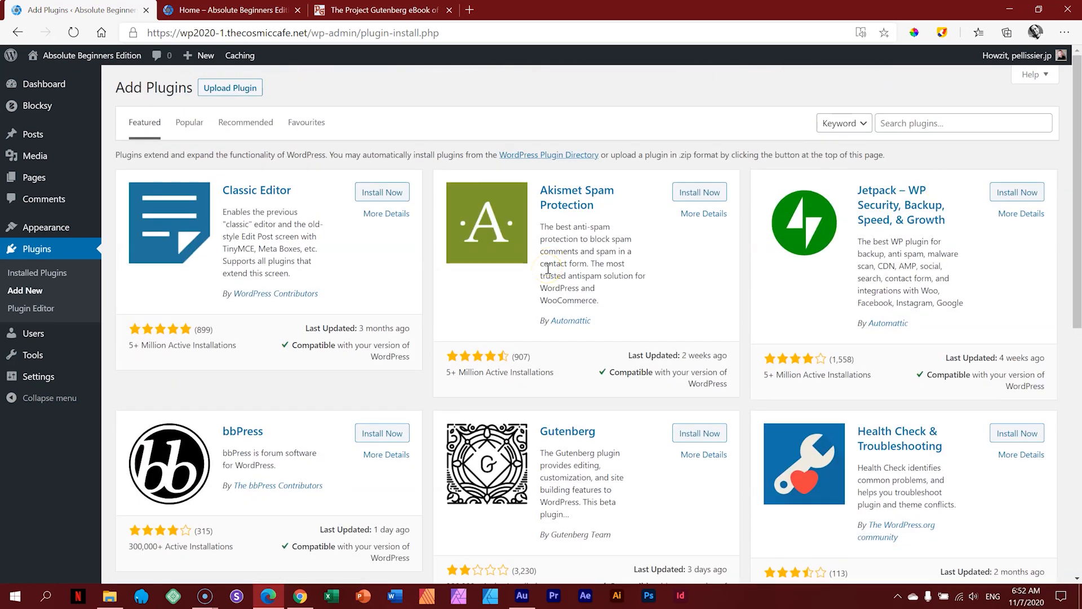
left_click(192, 124)
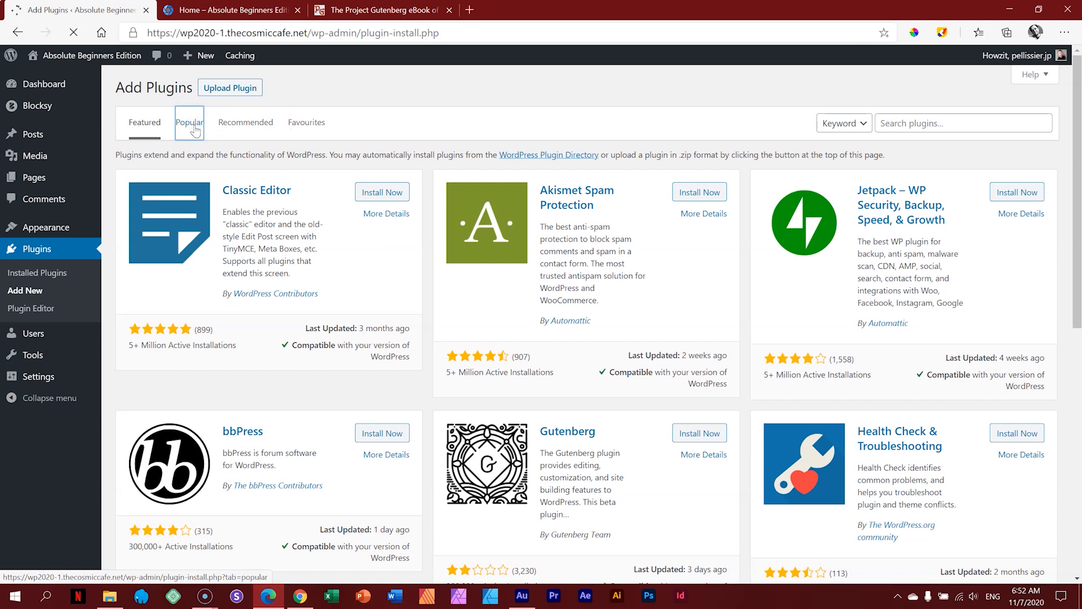
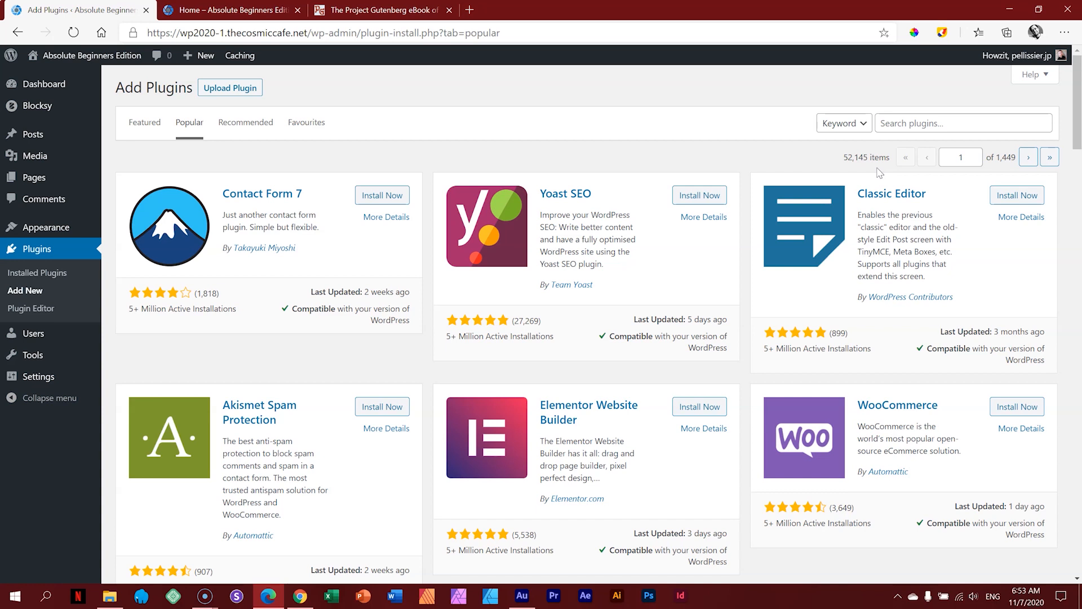
Step: Search the plugin directory for 'gutenberg addons' and scroll the results
left_click(948, 124)
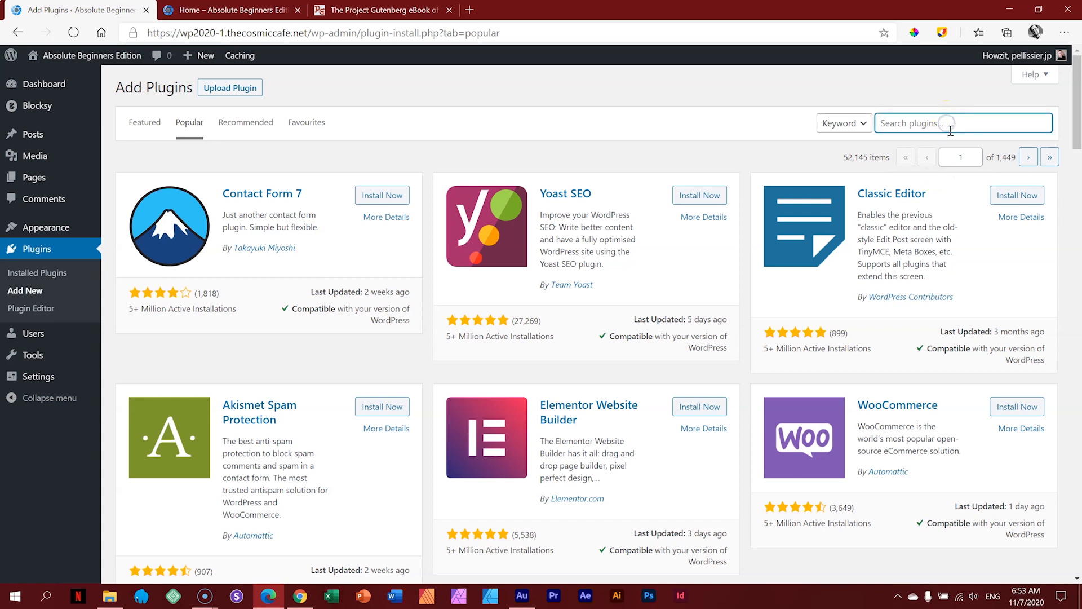
type("gutenberg addons")
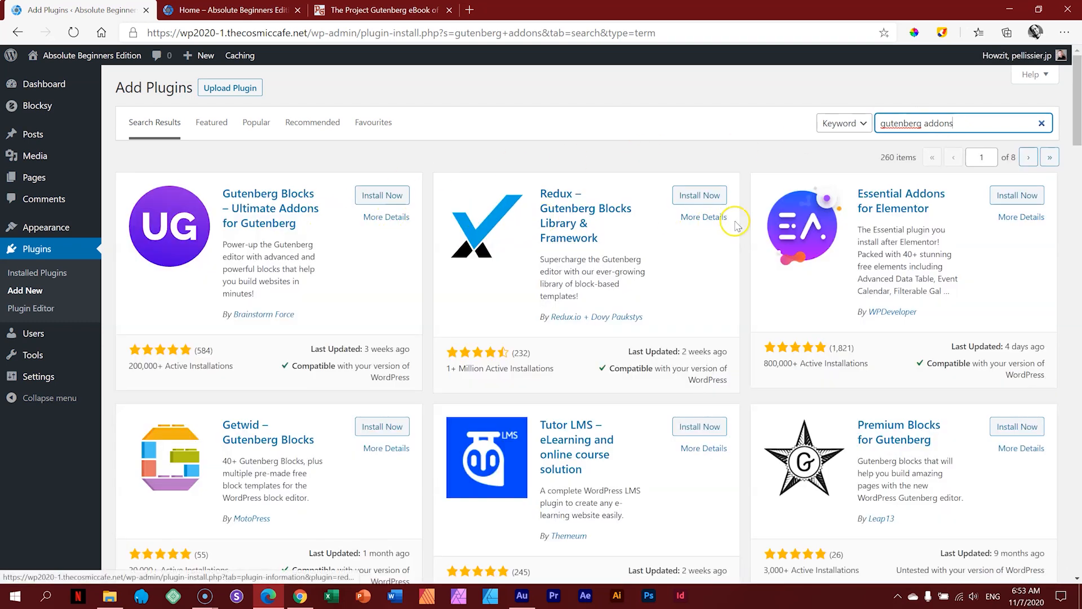
scroll(780, 233, "down", 3)
scroll(781, 233, "down", 8)
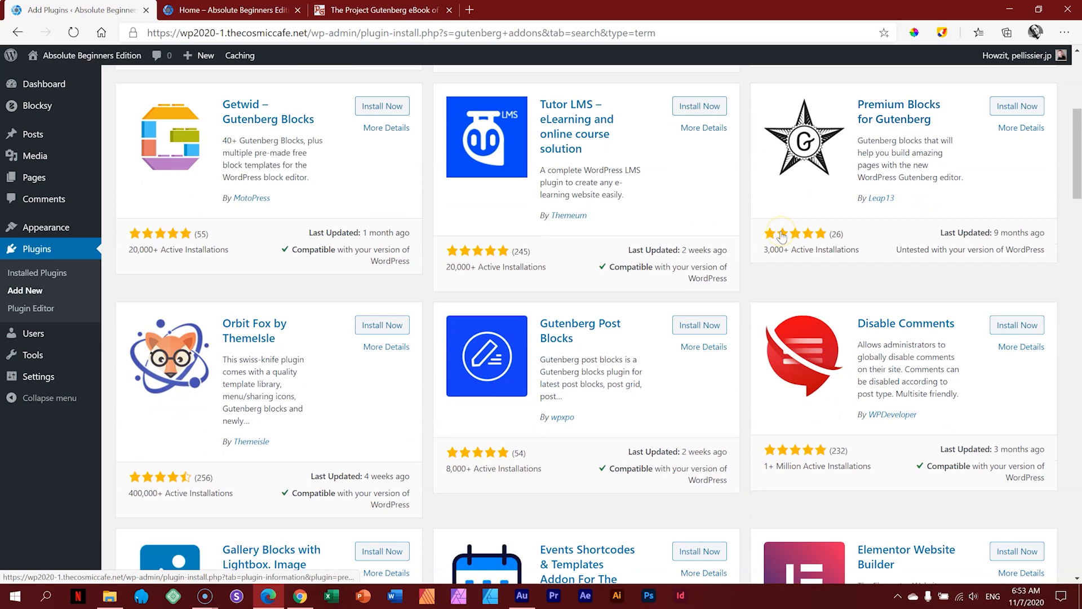
scroll(781, 234, "down", 4)
scroll(782, 239, "up", 12)
scroll(783, 239, "up", 4)
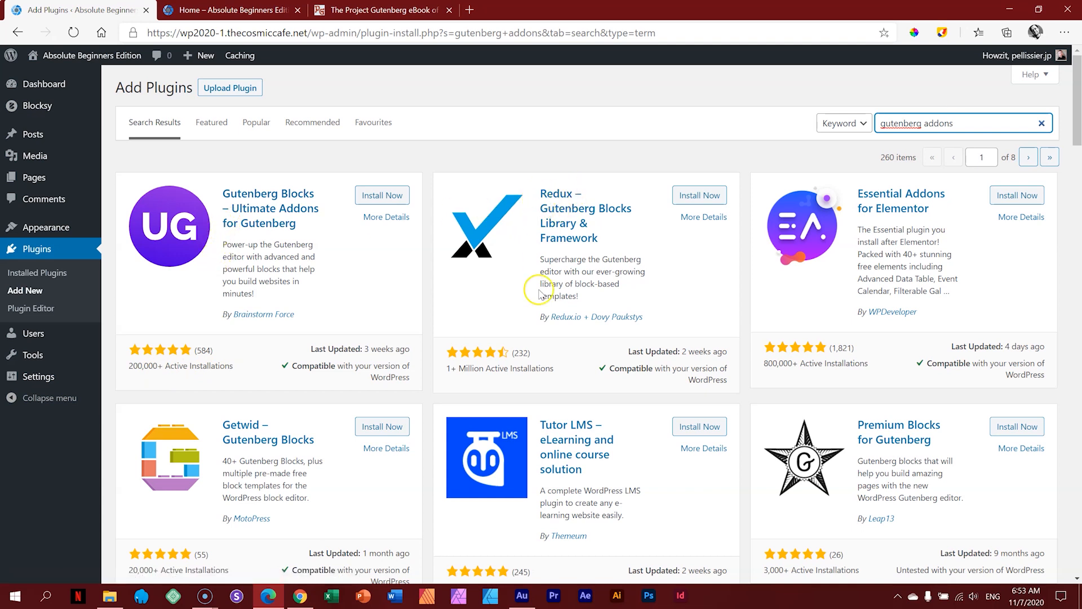
Step: Look further through the 260 results, then select the search term to replace it
scroll(568, 298, "down", 1)
scroll(571, 295, "down", 10)
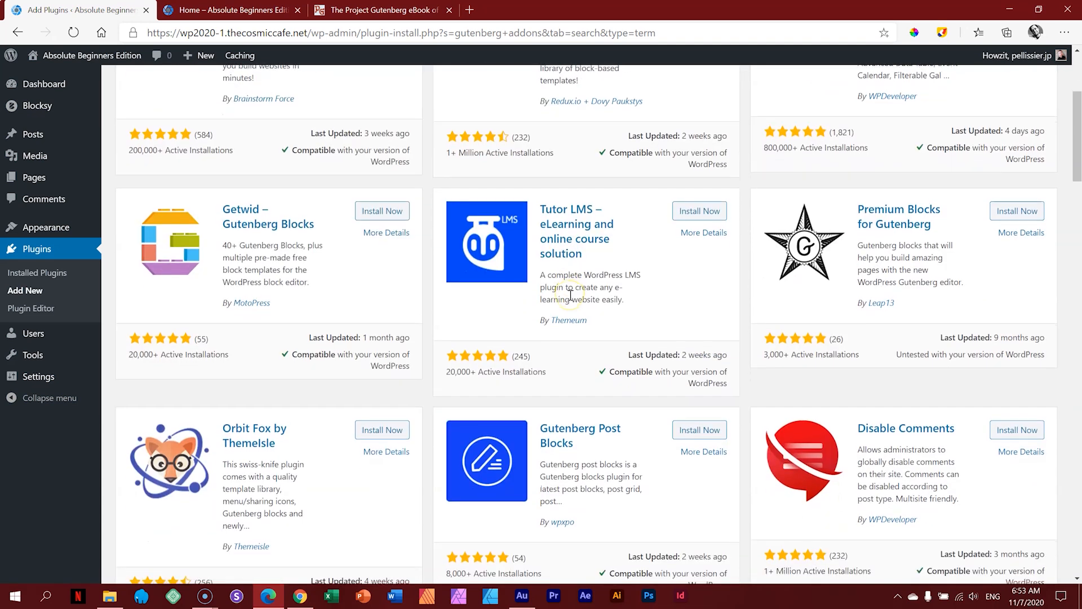
scroll(572, 300, "down", 6)
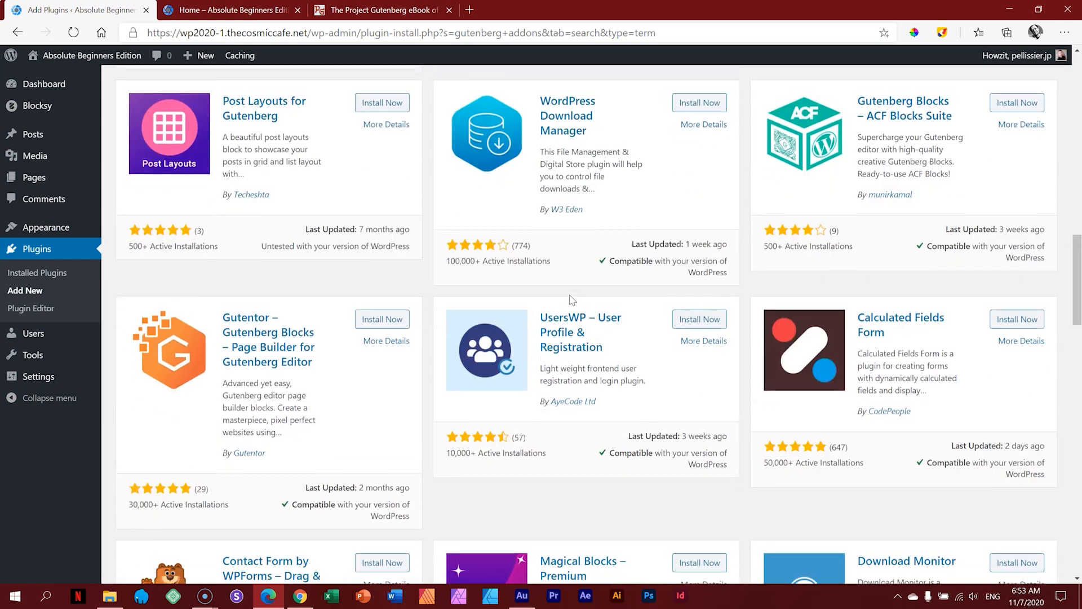
scroll(572, 299, "up", 12)
scroll(572, 299, "up", 6)
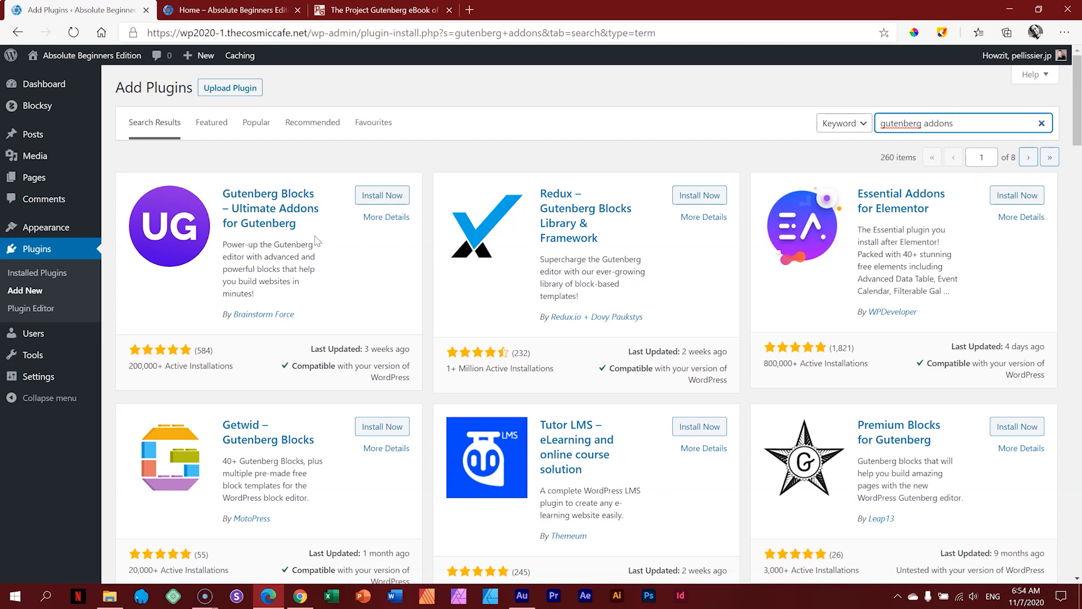
scroll(828, 459, "down", 9)
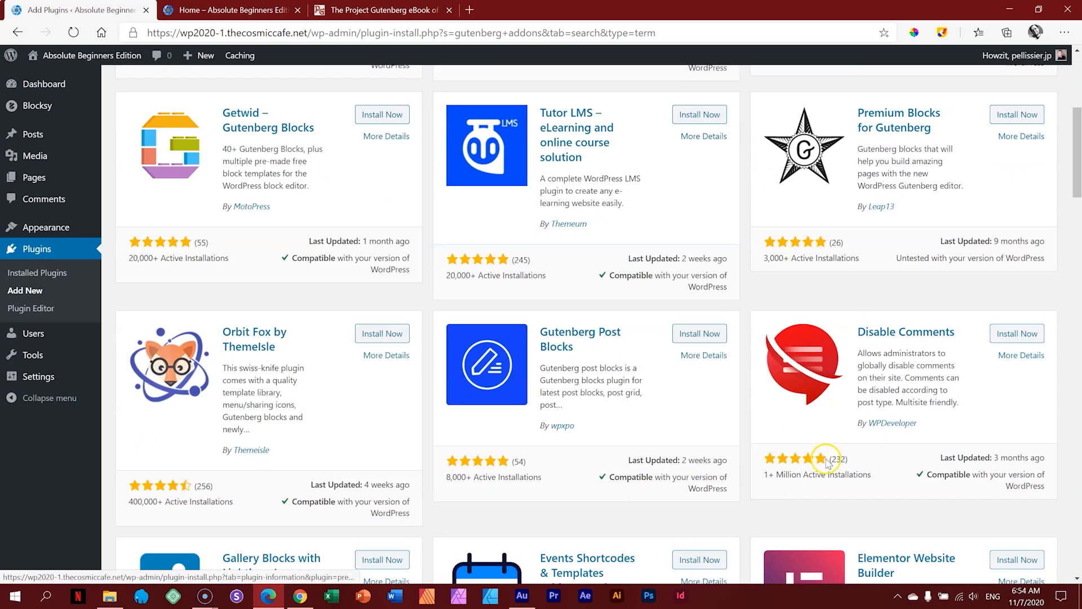
scroll(845, 445, "up", 10)
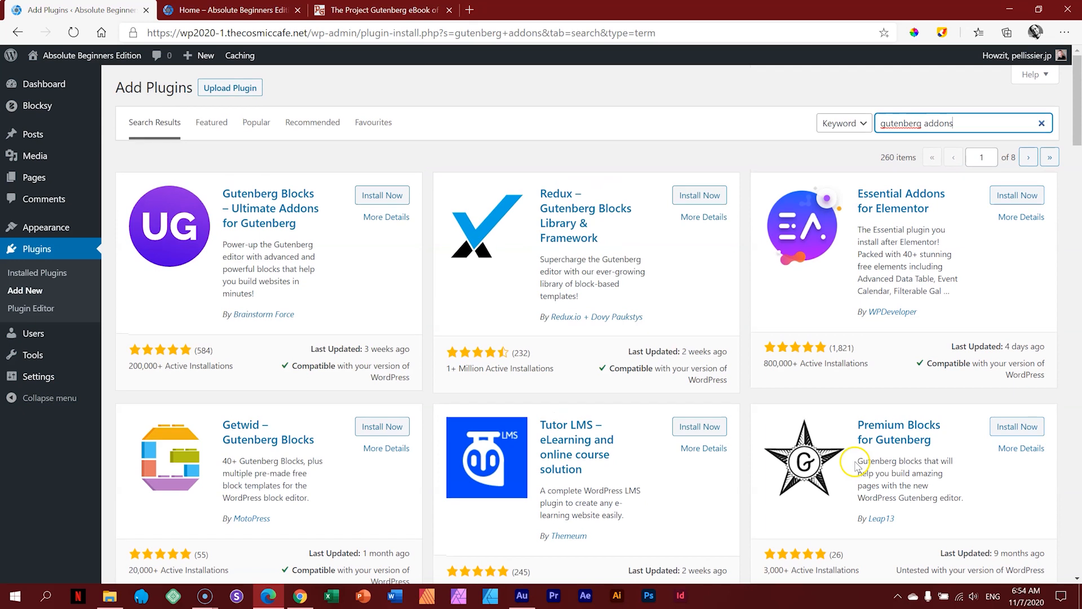
left_click_drag(961, 126, 859, 125)
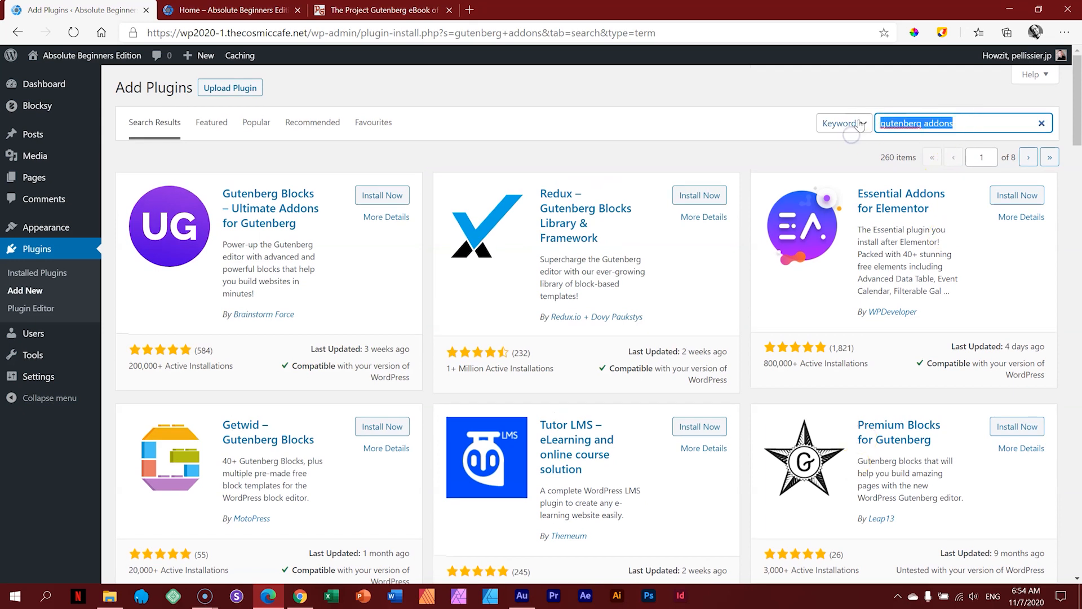
type("qubely")
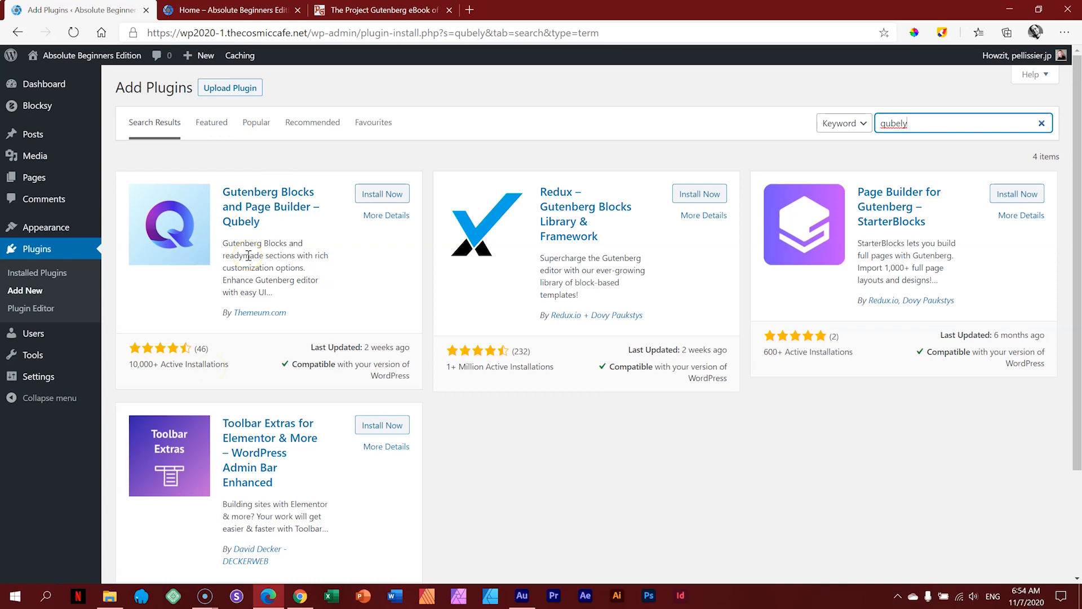
left_click_drag(917, 131, 841, 127)
type("gutentor")
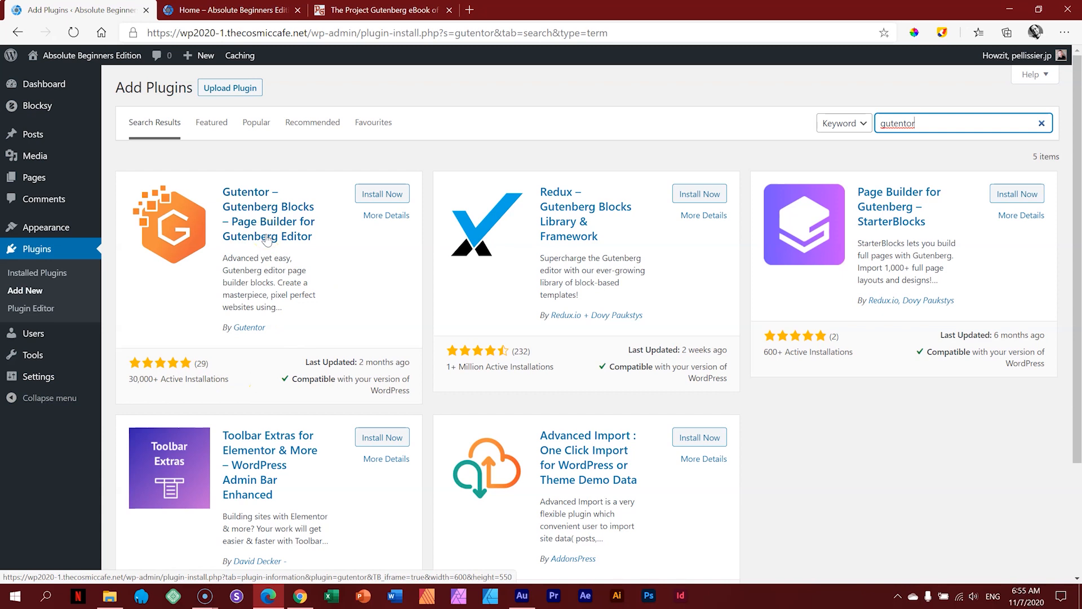
double_click(910, 123)
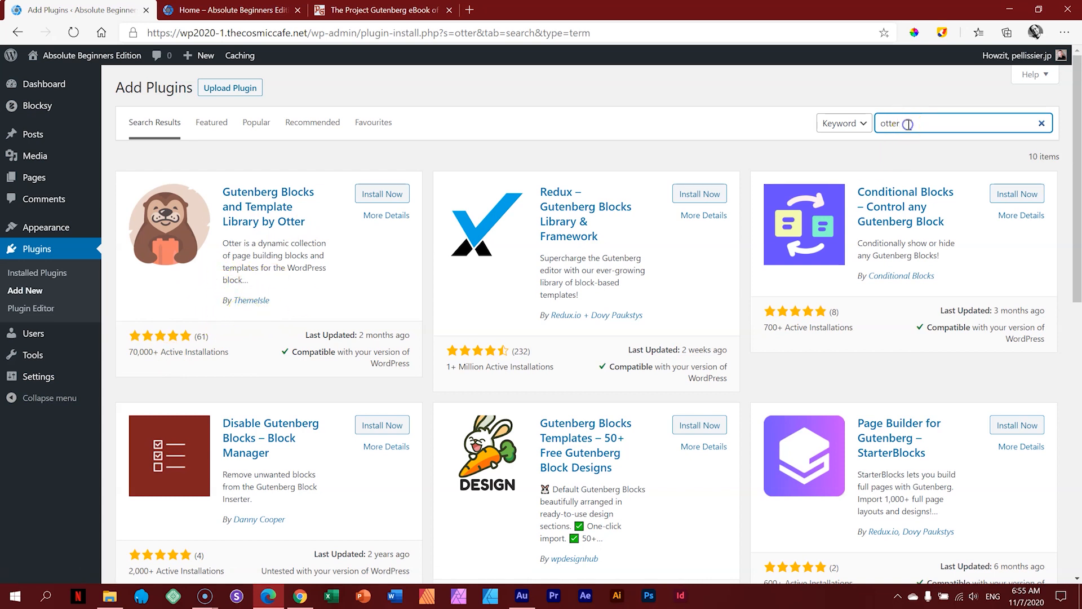
scroll(840, 217, "down", 10)
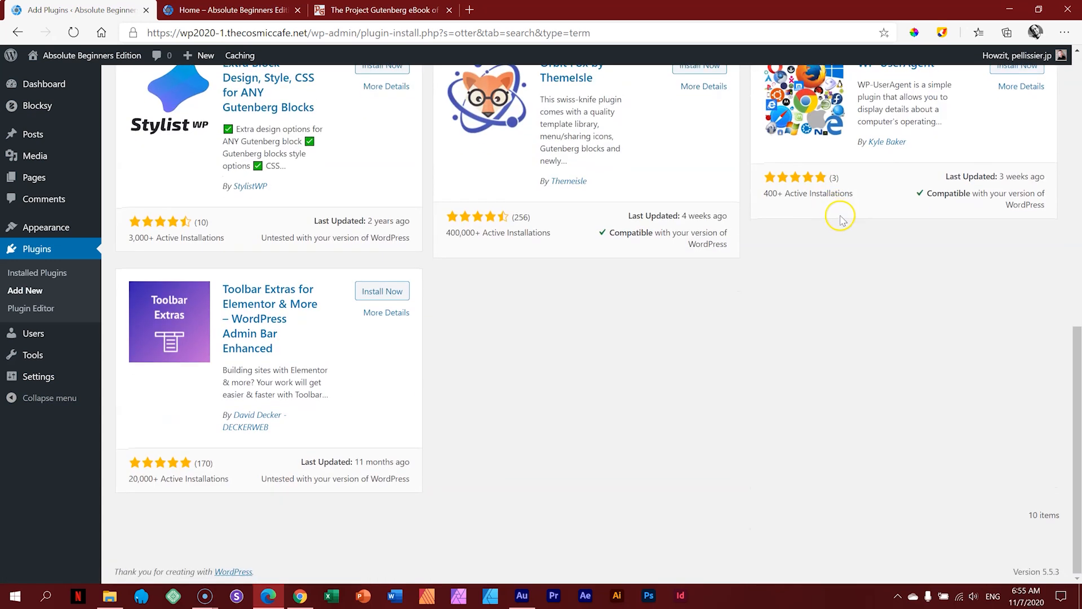
scroll(841, 221, "up", 10)
left_click_drag(914, 123, 844, 129)
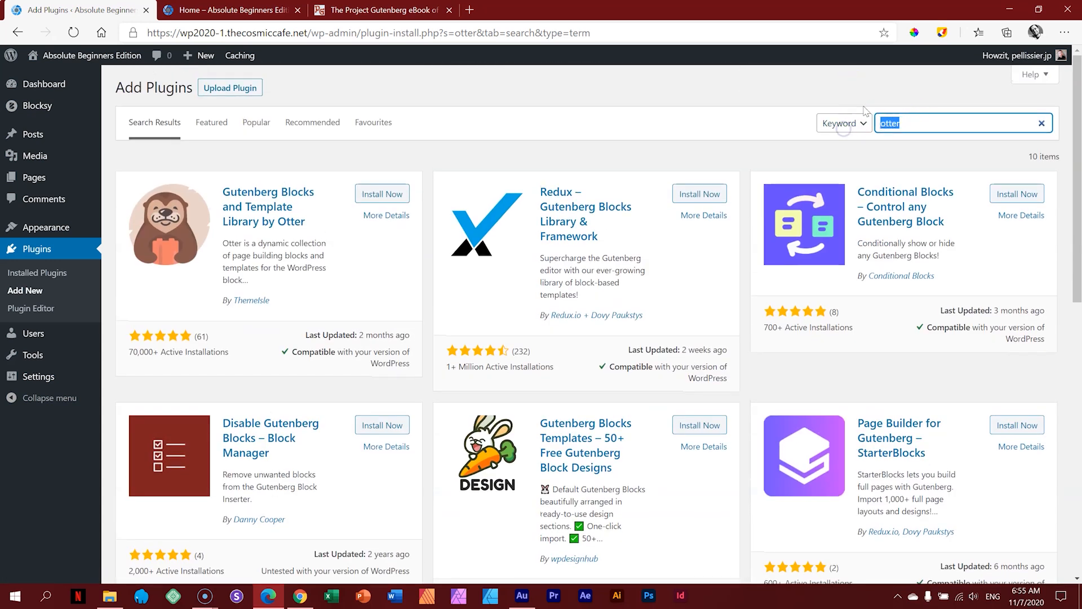
type("gutenberg addons")
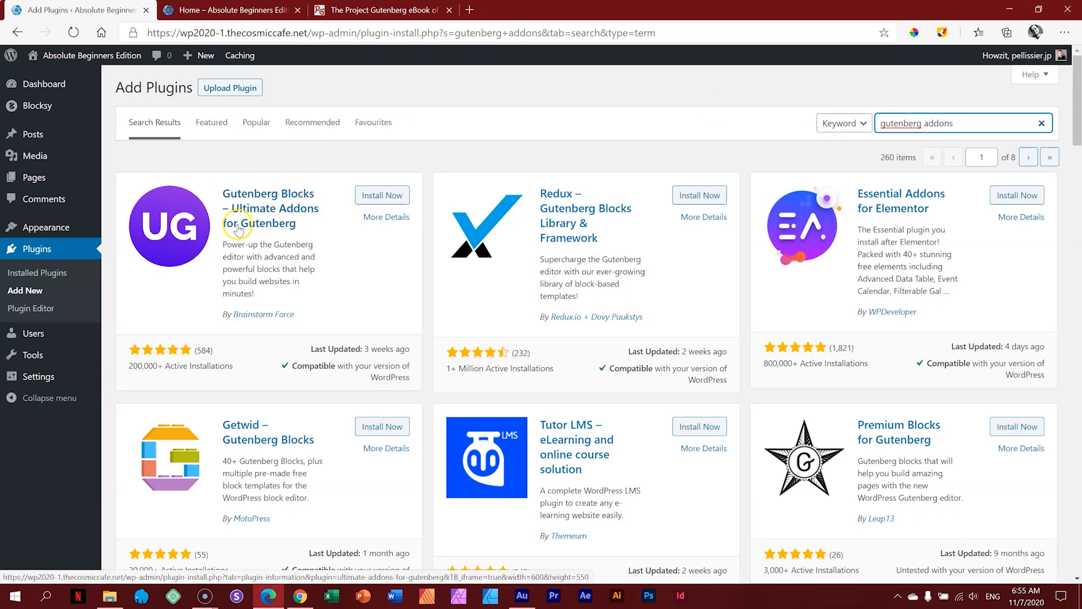
Step: Install and activate Gutenberg Blocks – Ultimate Addons for Gutenberg, then view Installed Plugins
left_click(391, 197)
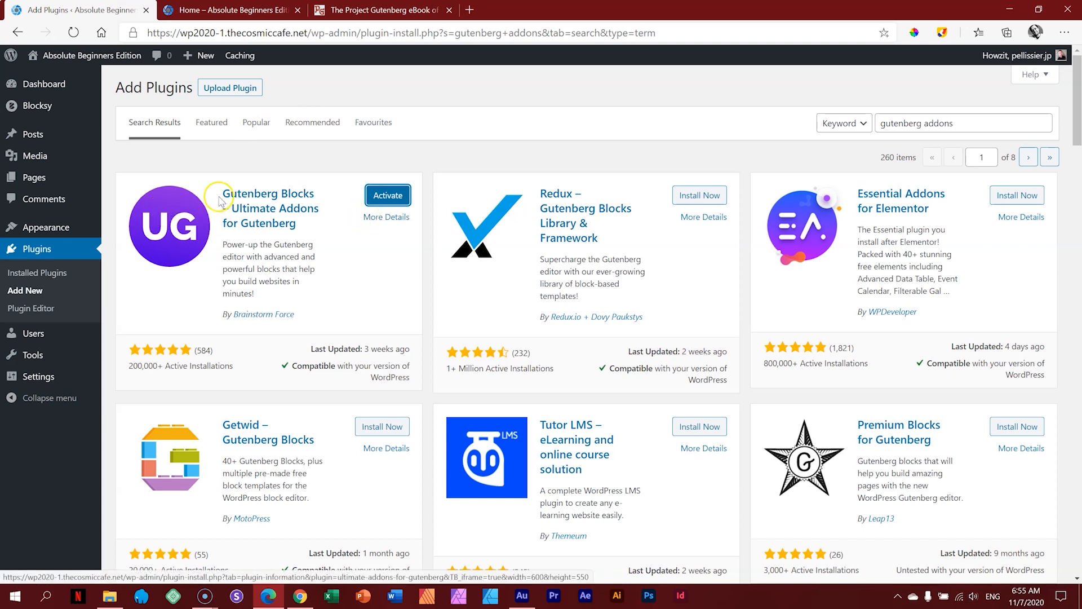
left_click(389, 197)
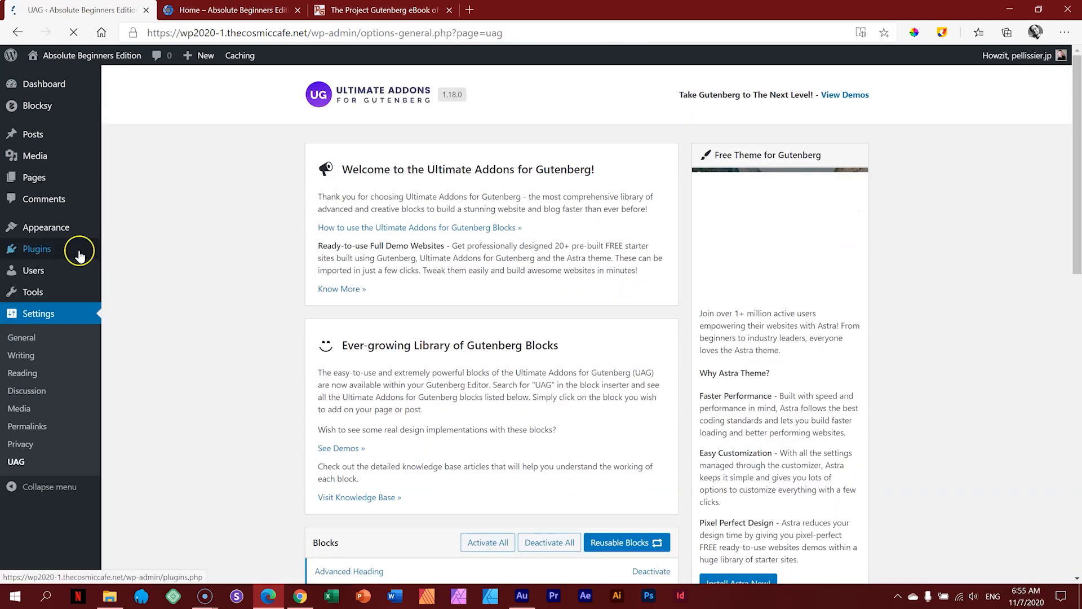
left_click(44, 251)
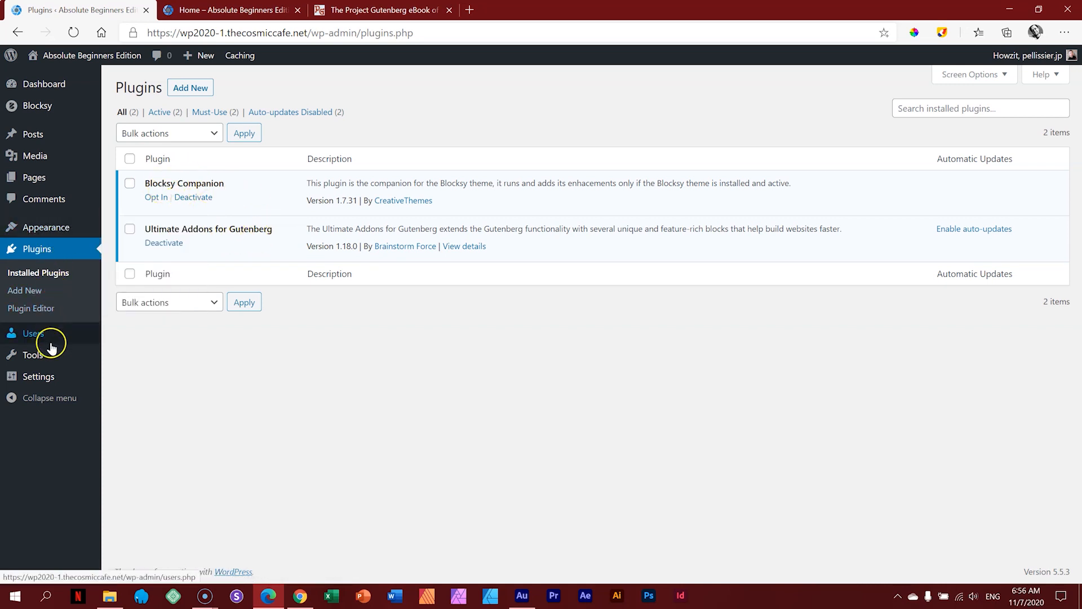
Step: Go to the UAG settings page showing version 1.18.0 and its active Blocks list
mouse_move(50, 377)
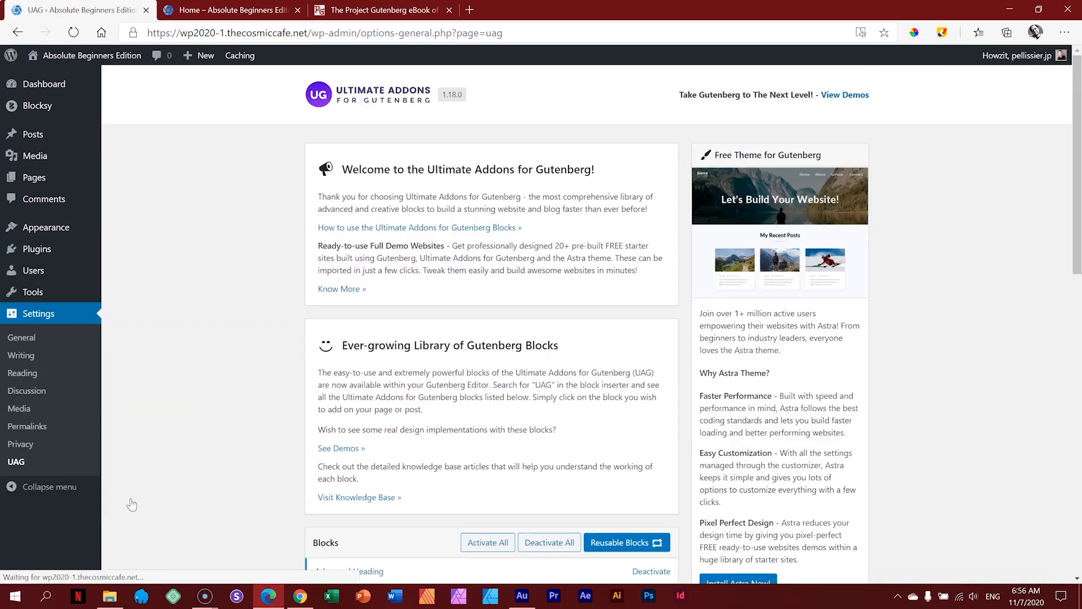
scroll(925, 262, "down", 7)
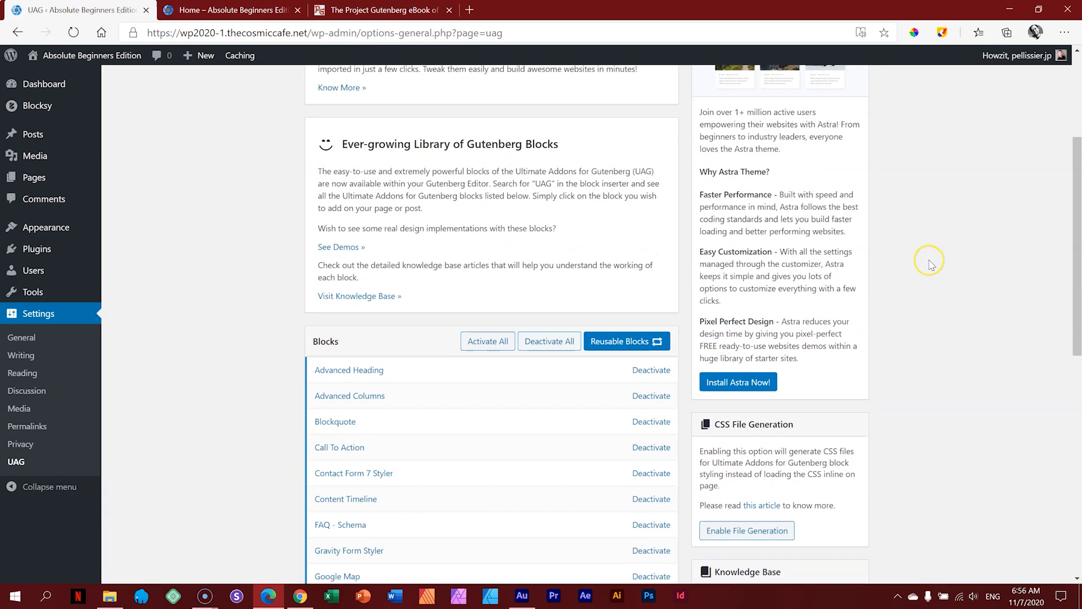
scroll(931, 264, "down", 6)
scroll(932, 265, "up", 12)
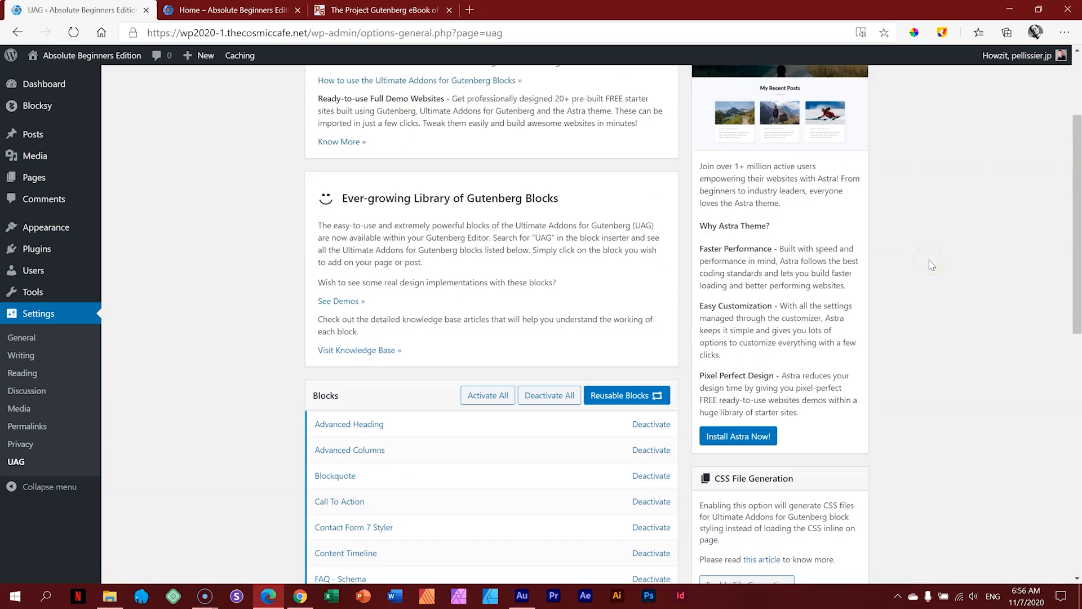
scroll(932, 265, "up", 2)
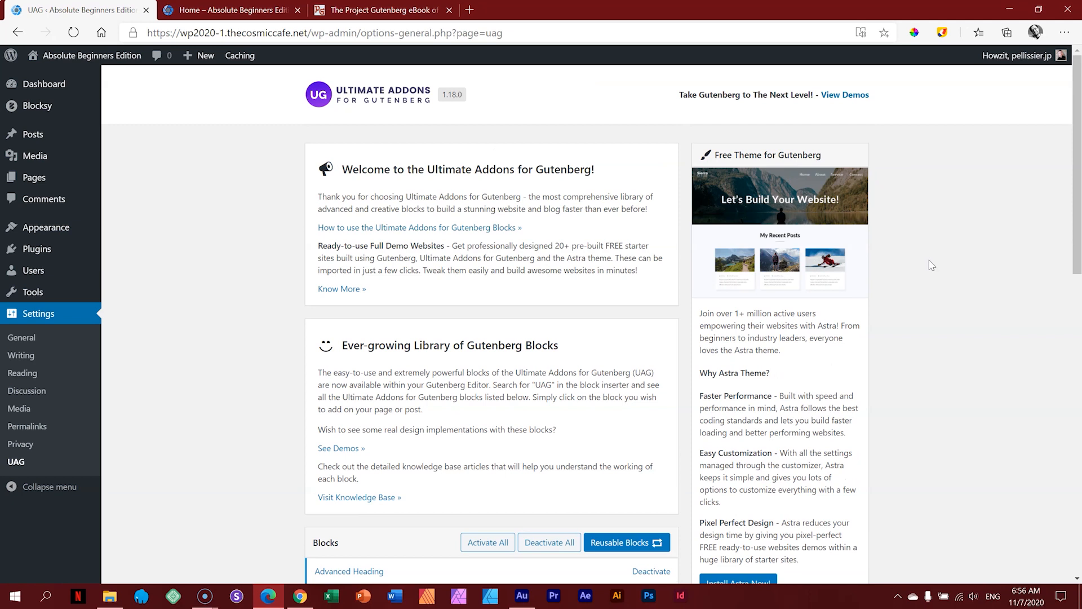
left_click(916, 236)
Step: Open Home from All Pages in the block editor and scroll below its photo gallery
left_click(34, 180)
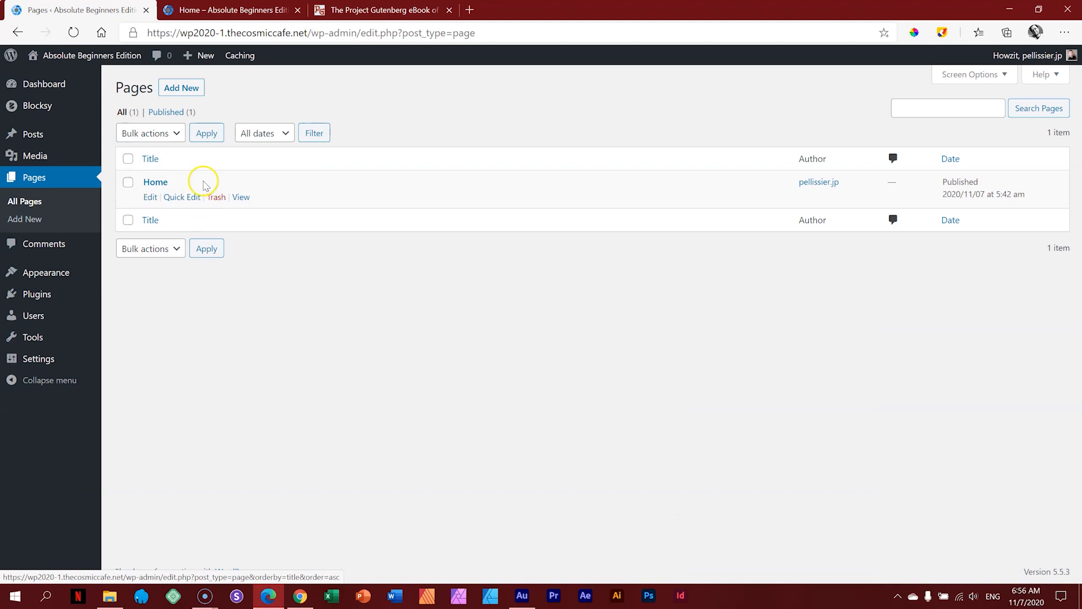
left_click(156, 182)
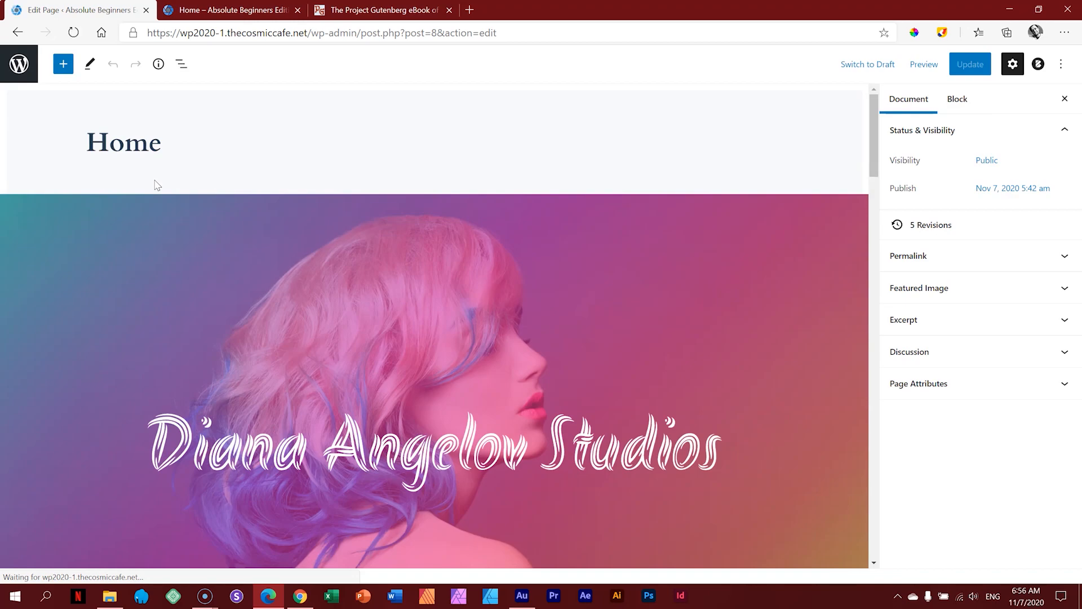
left_click_drag(874, 103, 877, 539)
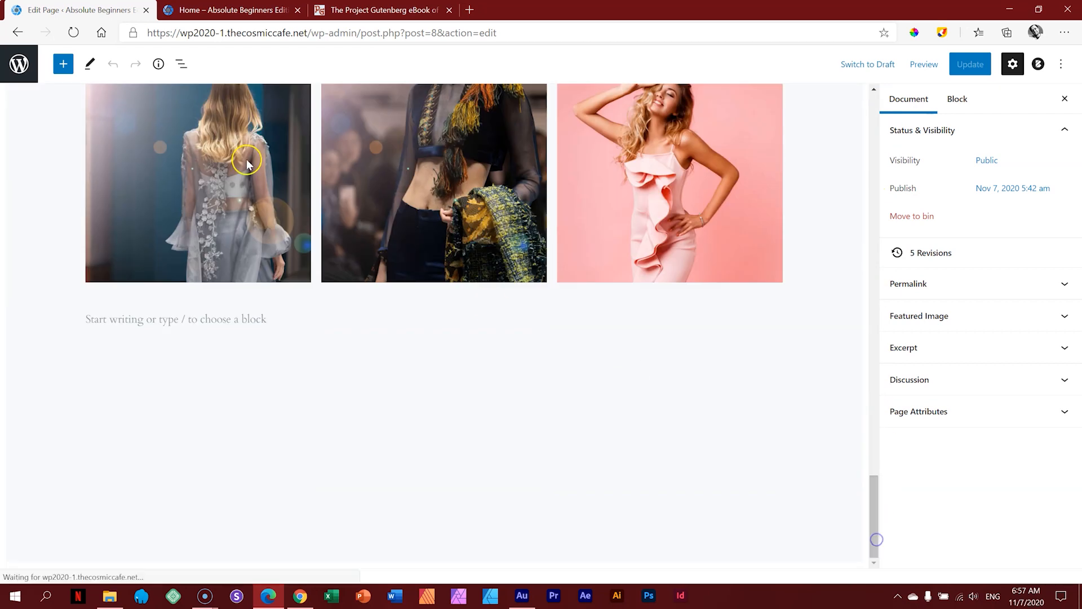
Step: Scroll the inserter's Ultimate Addons blocks and preview the Team block card
left_click(64, 66)
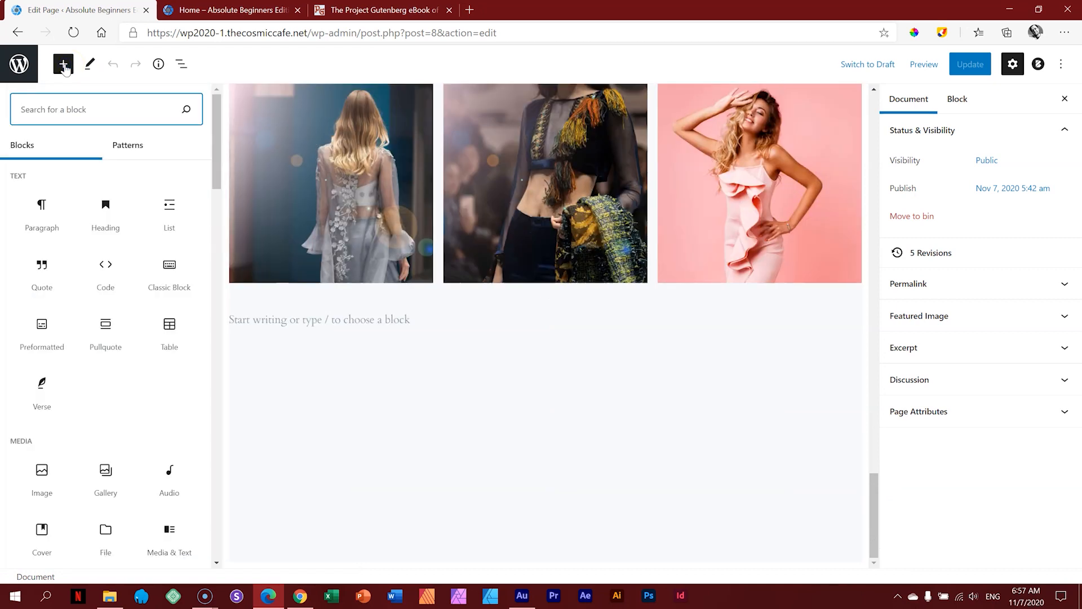
left_click_drag(218, 153, 235, 452)
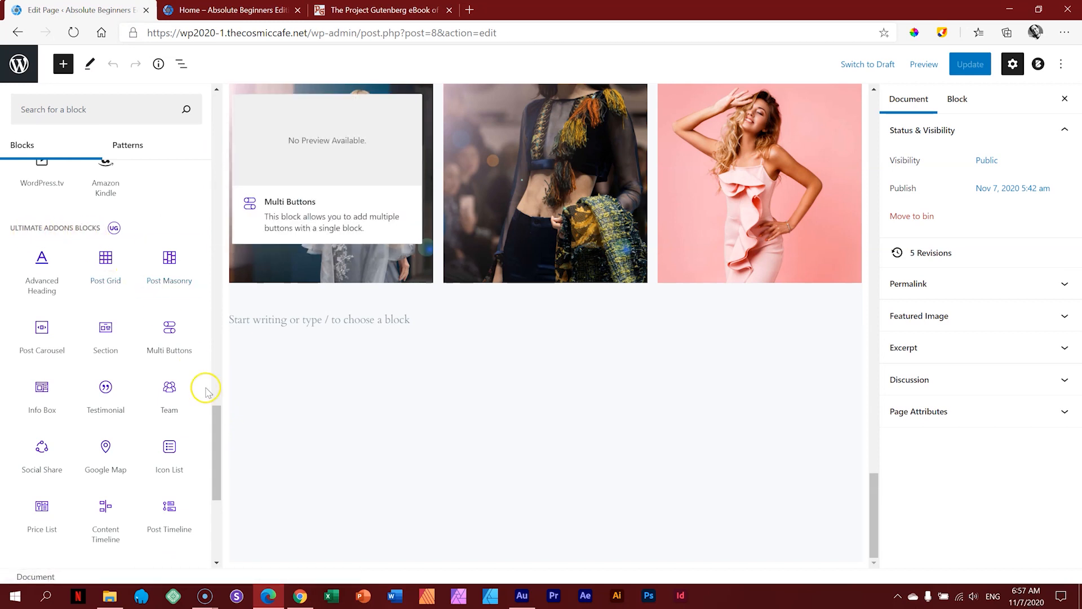
mouse_move(215, 420)
left_mouse_down()
mouse_move(215, 464)
mouse_move(215, 375)
mouse_move(220, 430)
left_mouse_up()
mouse_move(145, 183)
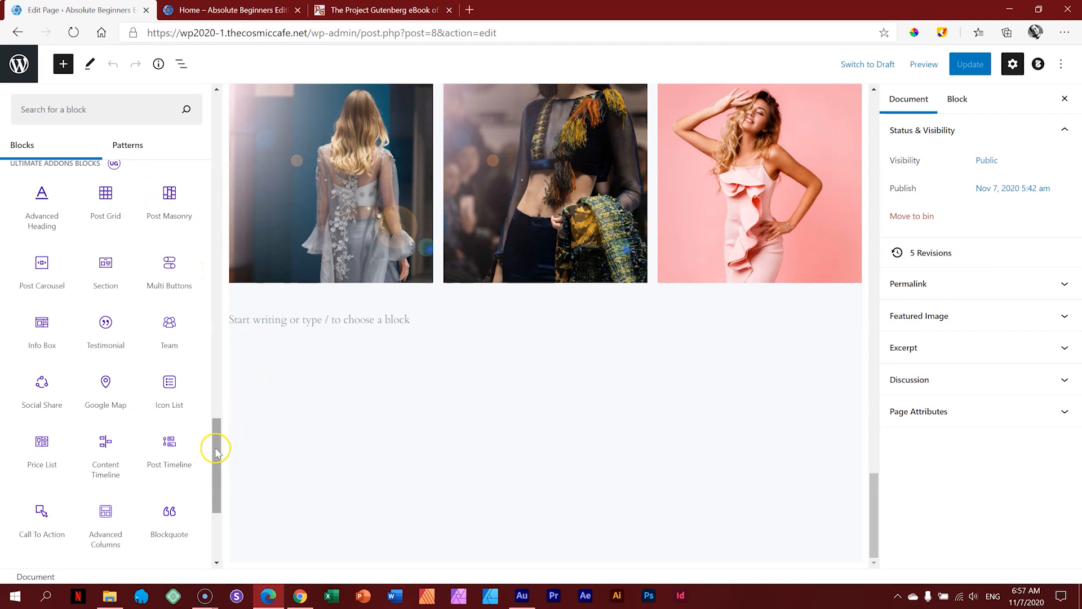
left_click_drag(220, 445, 219, 459)
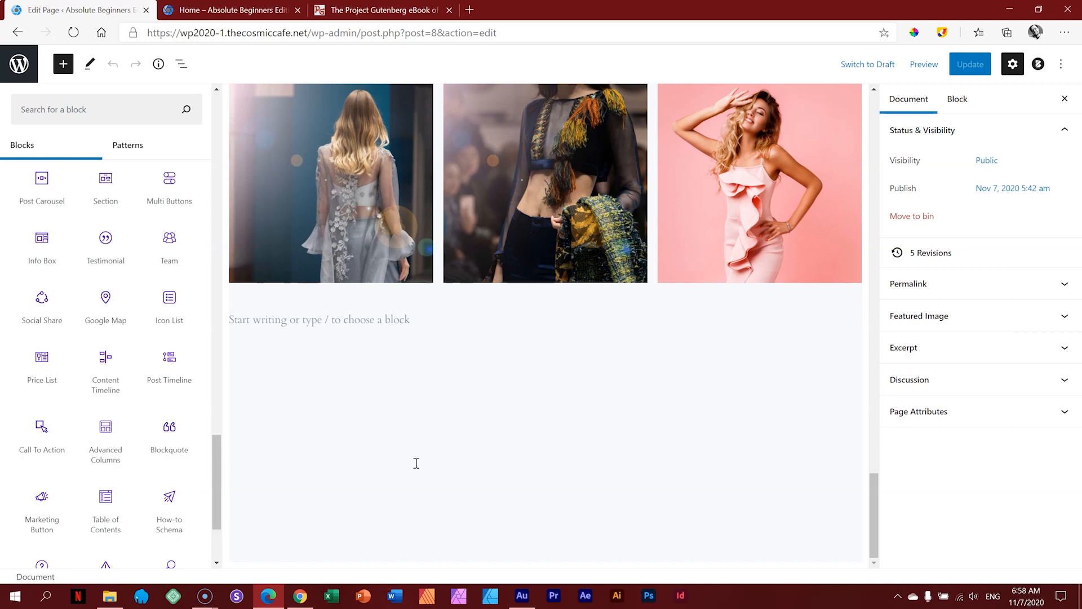
mouse_move(160, 260)
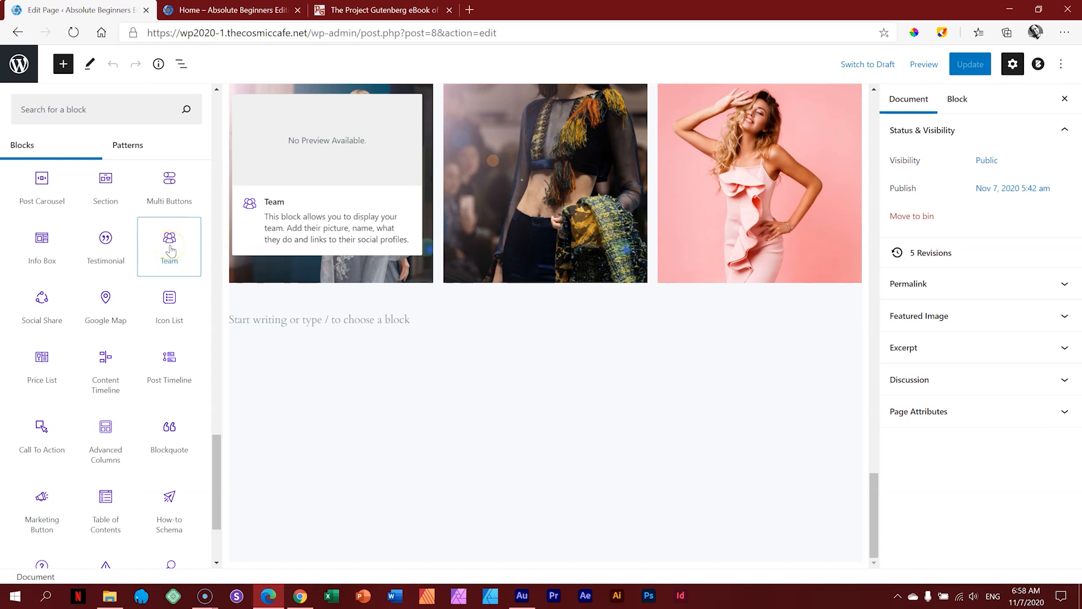
Step: Insert a Team block below the gallery and set it to Align Text Left
left_click(171, 250)
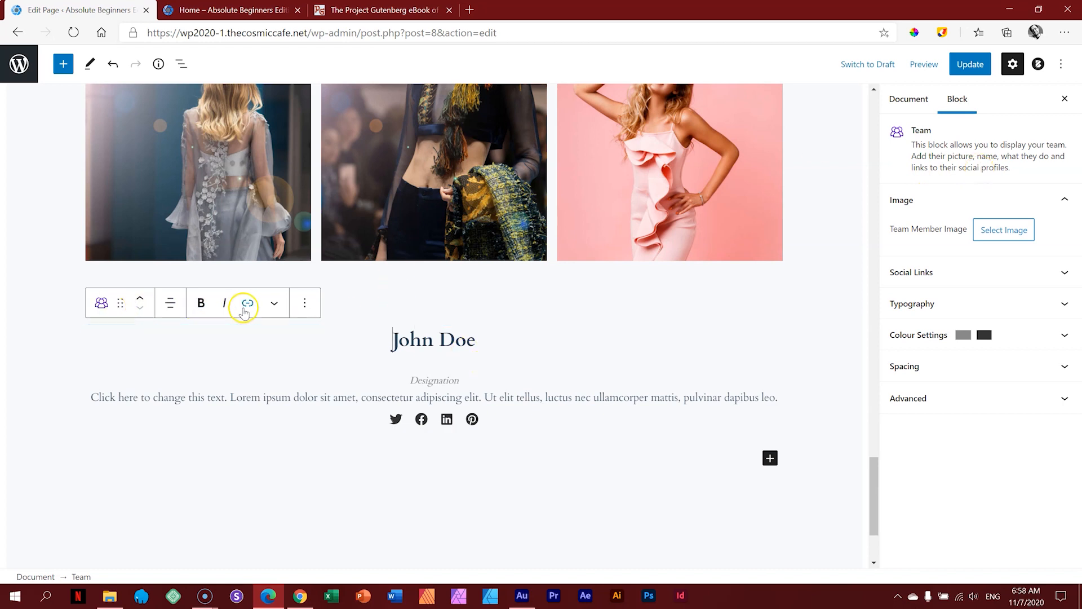
left_click(171, 303)
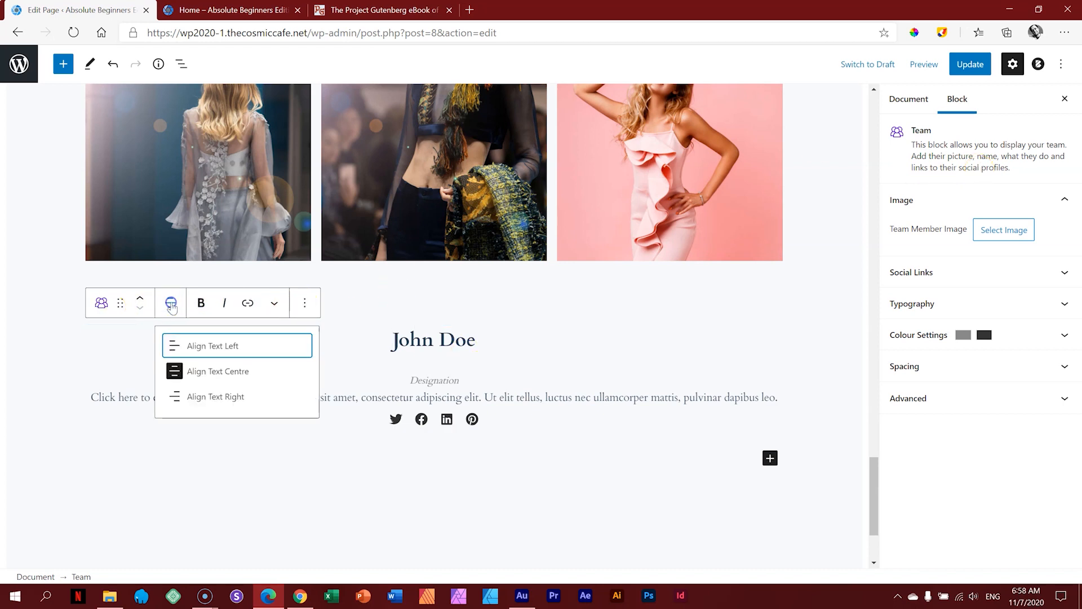
left_click(176, 346)
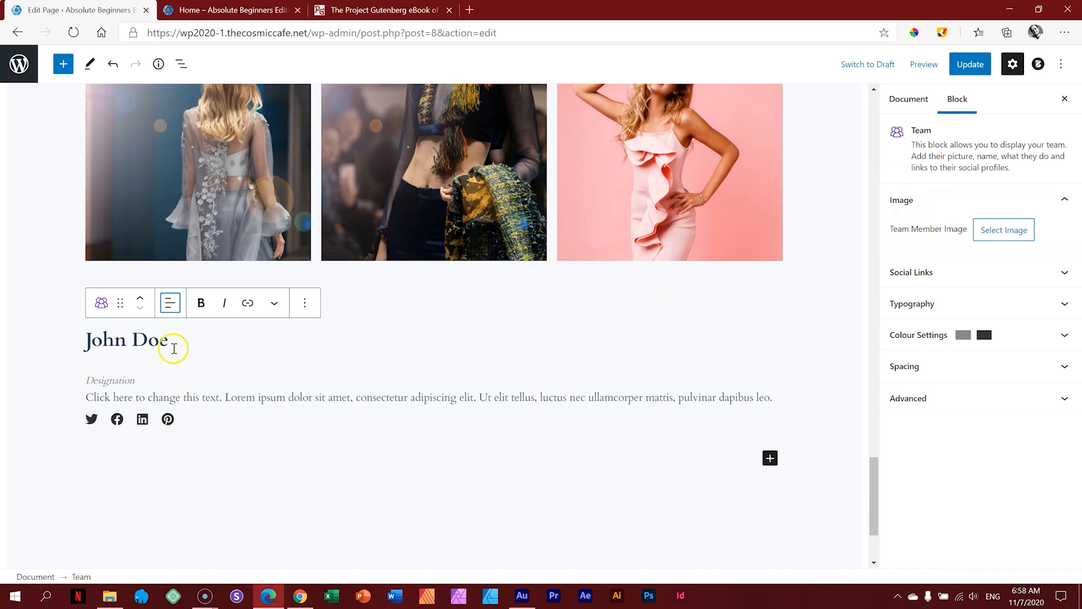
Step: Upload the photographer's portrait from the downloaded images and use it as the member image
left_click(1003, 231)
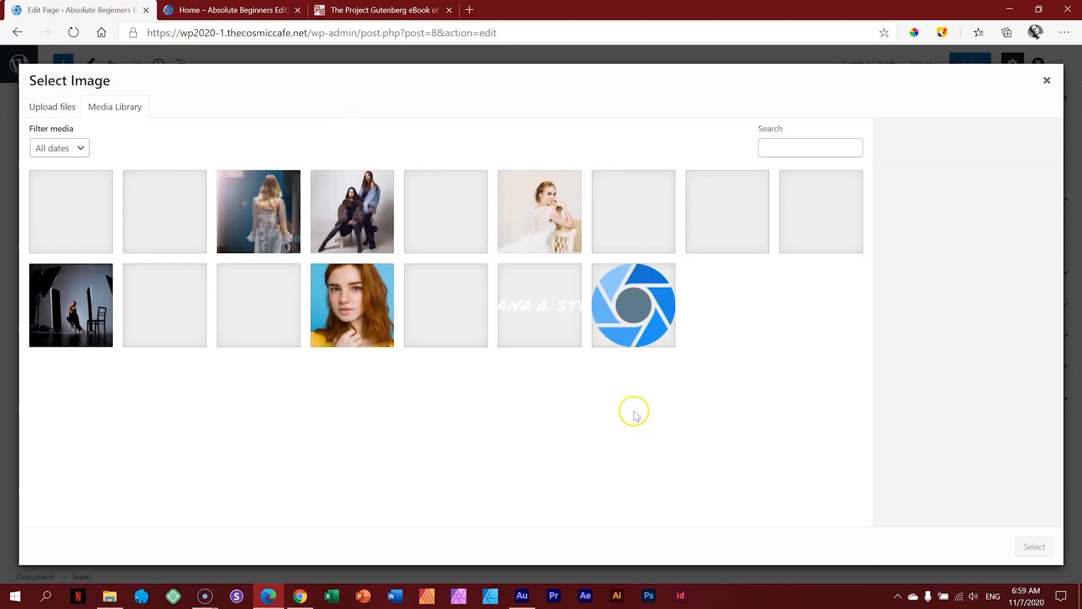
left_click(111, 596)
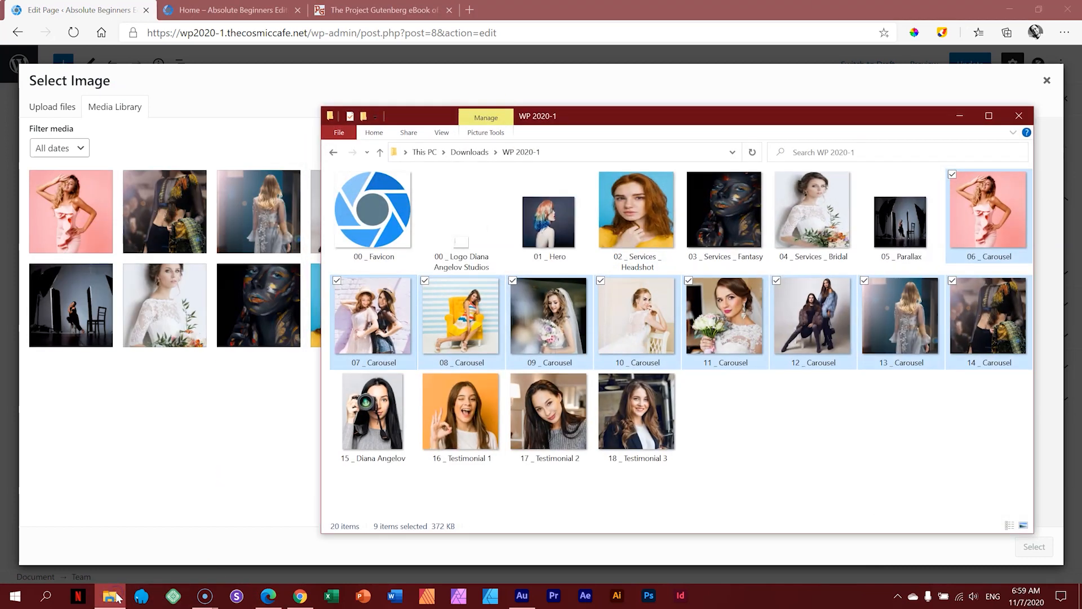
left_click(768, 426)
left_click(386, 428)
left_click_drag(382, 417, 209, 415)
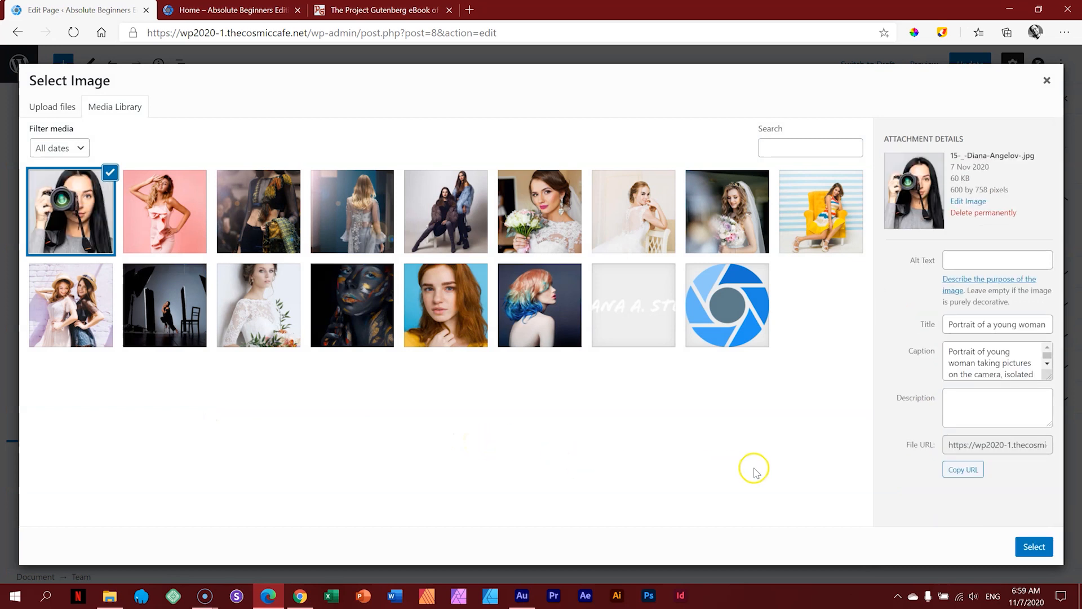
left_click(1024, 549)
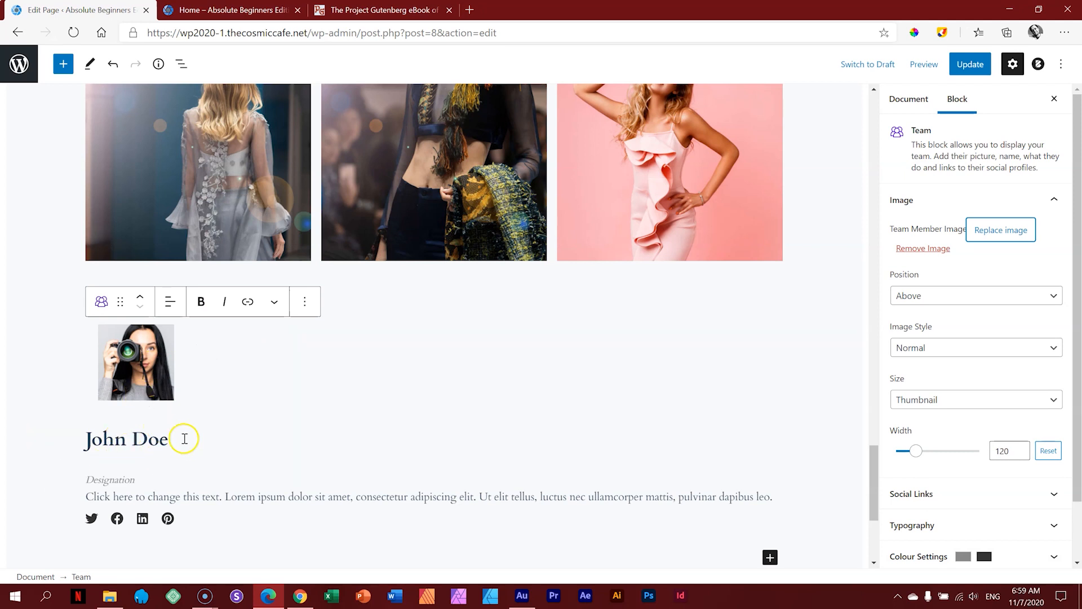
Step: Replace John Doe with the photographer's name and Designation with 'Professional Photographer'
triple_click(117, 441)
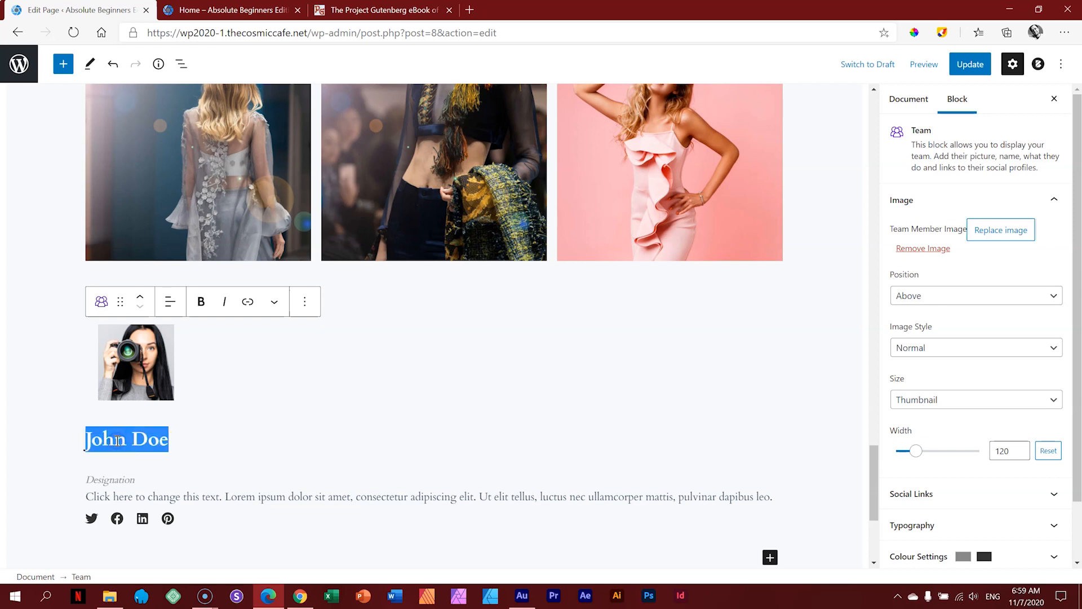
double_click(117, 441)
left_click_drag(174, 443, 75, 444)
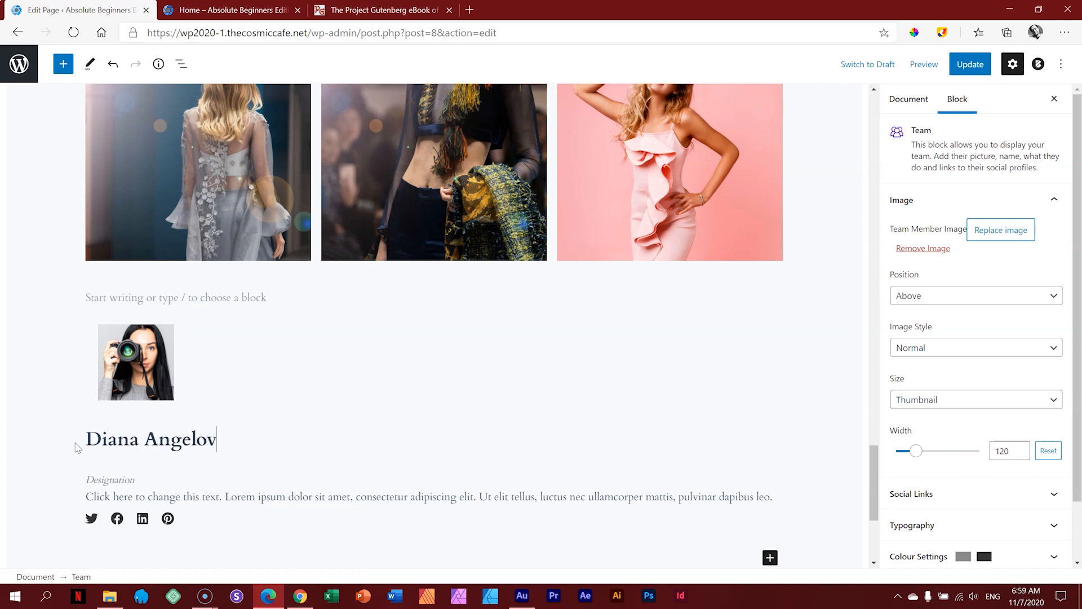
scroll(76, 434, "down", 3)
double_click(121, 286)
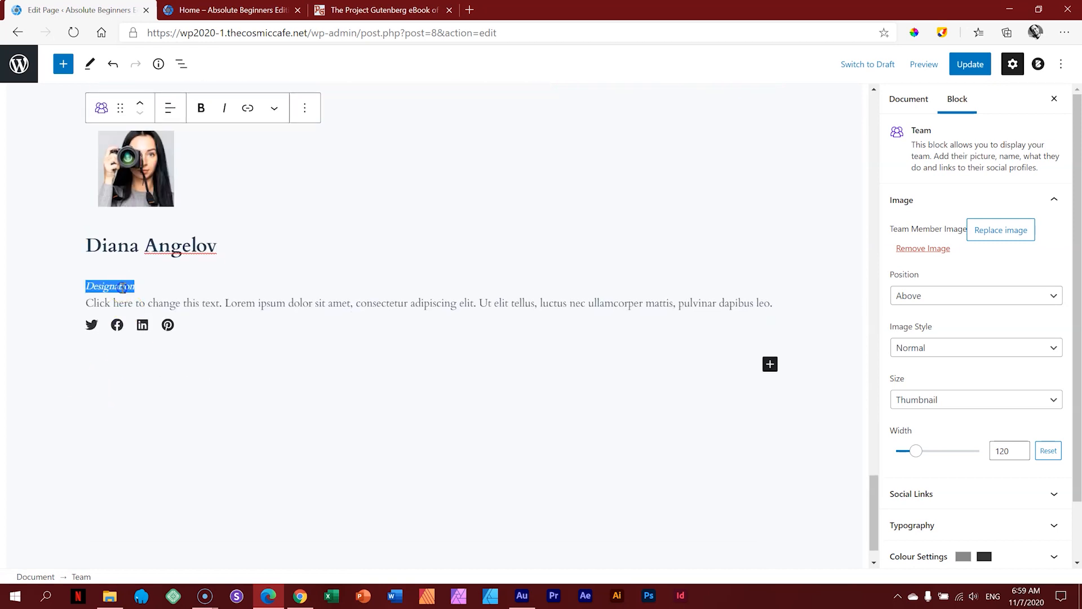
type("Professional Photographer")
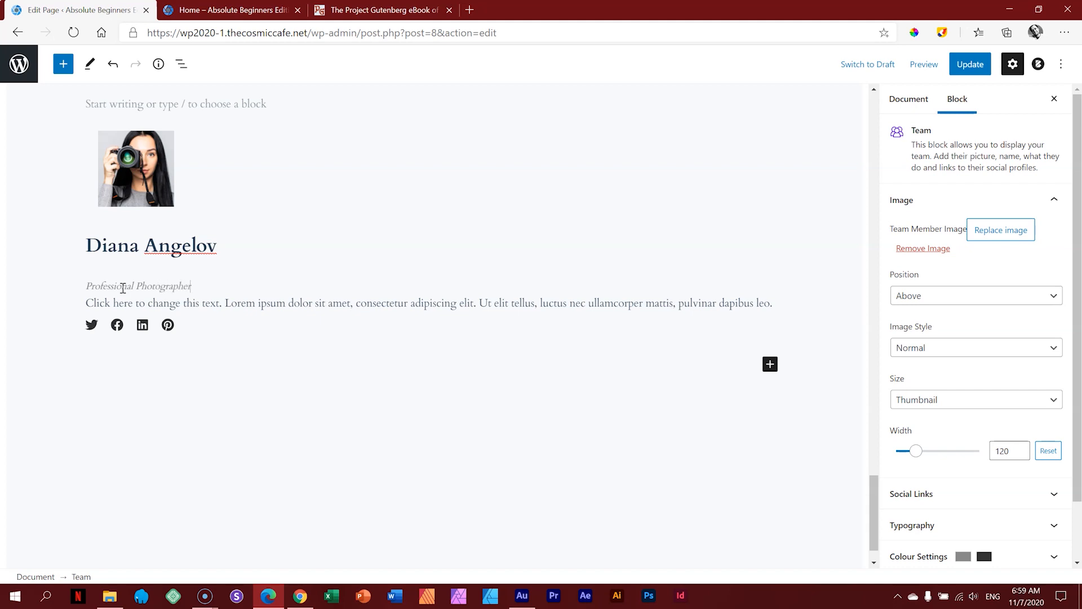
left_click(112, 290)
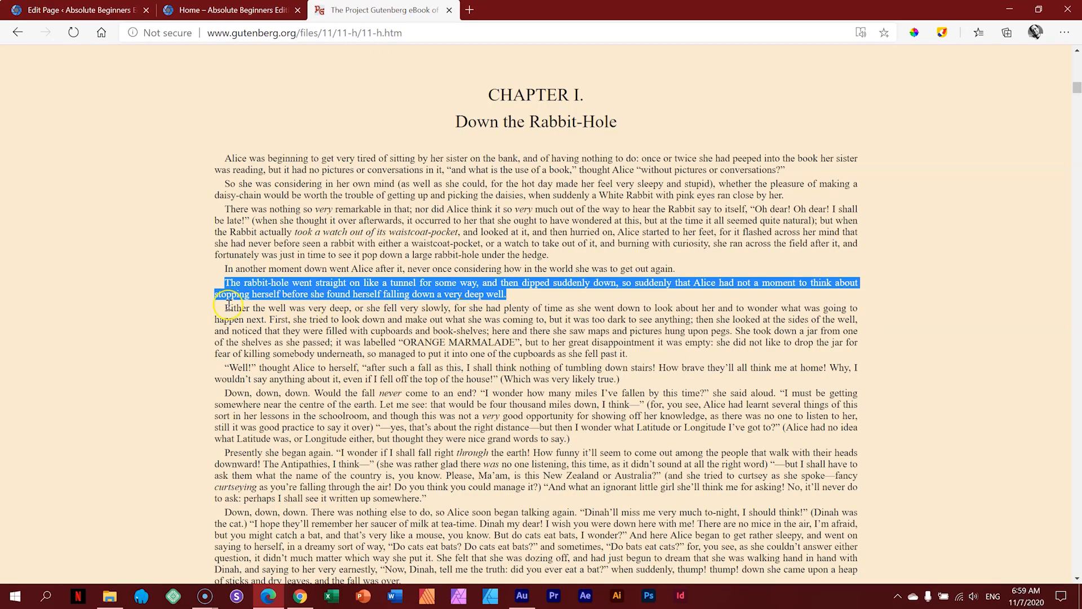
Step: Copy three Alice in Wonderland paragraphs from the Gutenberg tab and paste them as the bio
left_click_drag(224, 307, 575, 439)
right_click(547, 417)
left_click(567, 442)
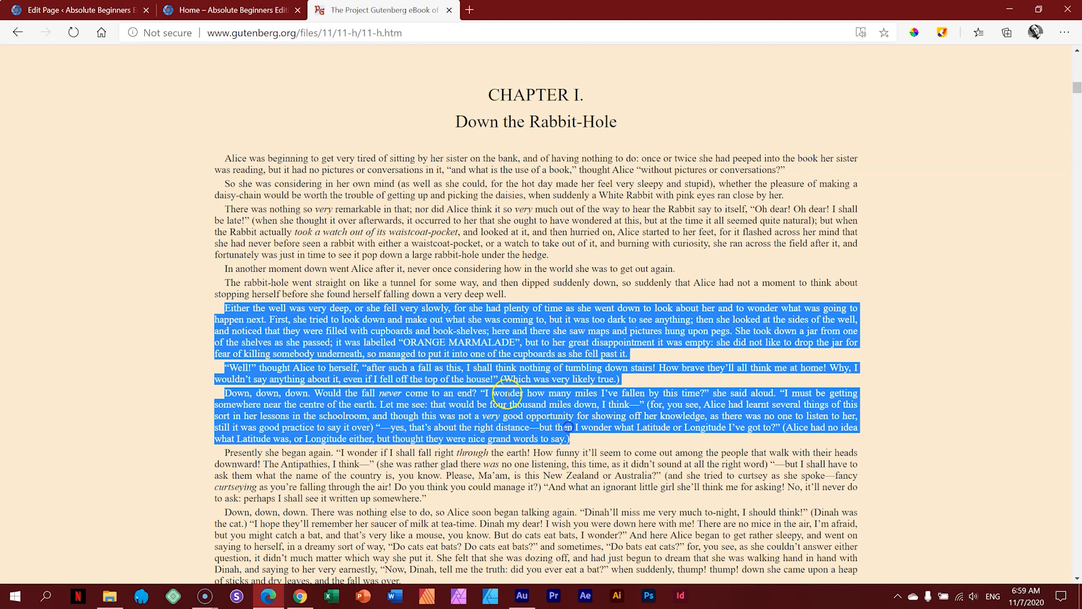
left_click(113, 10)
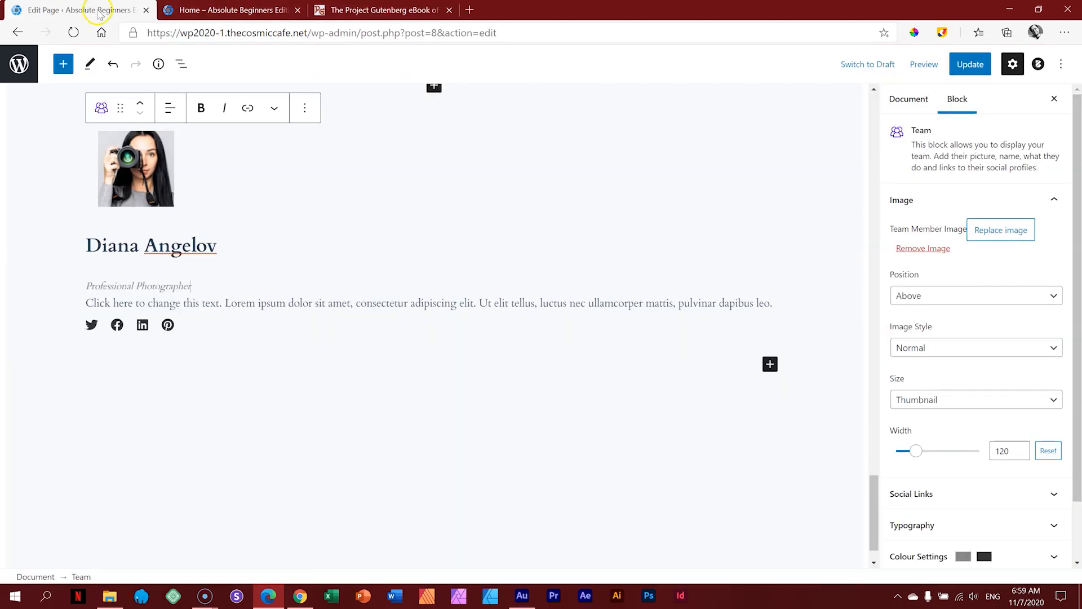
triple_click(170, 300)
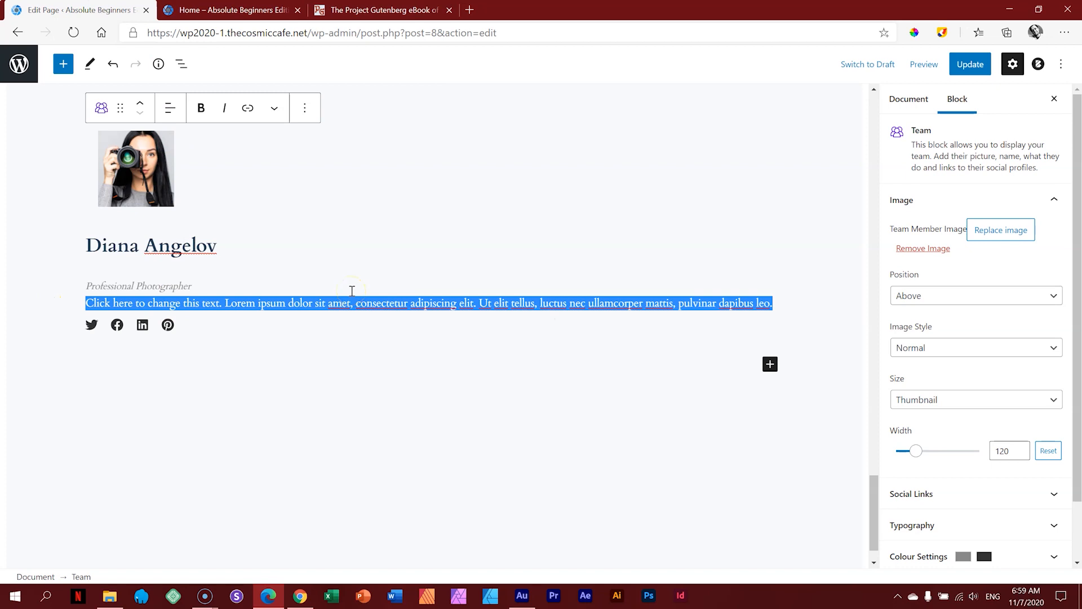
key("ctrl+v")
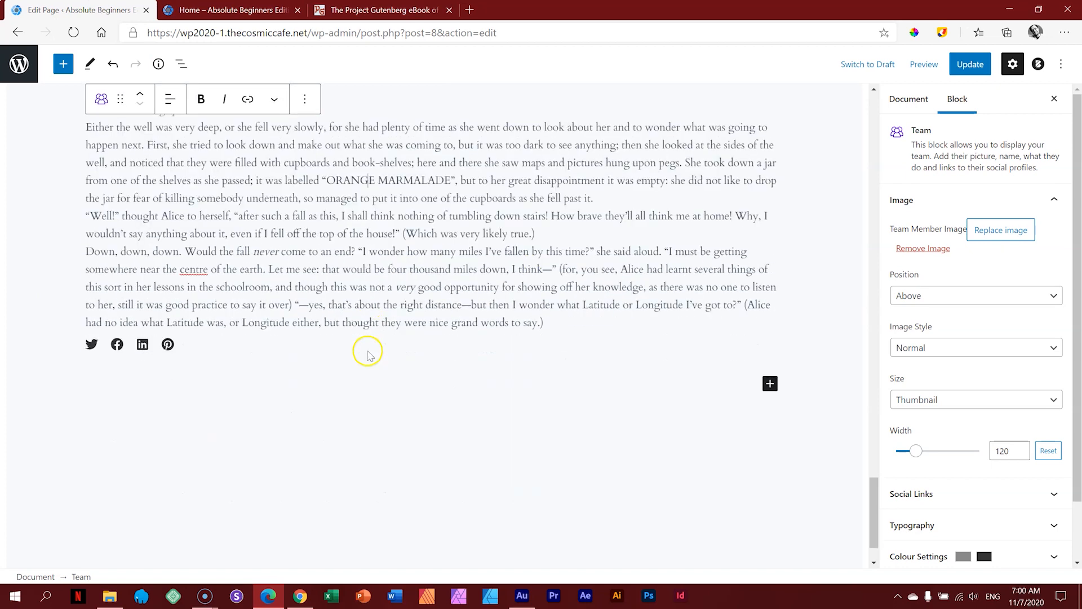
scroll(368, 353, "up", 1)
scroll(368, 354, "down", 2)
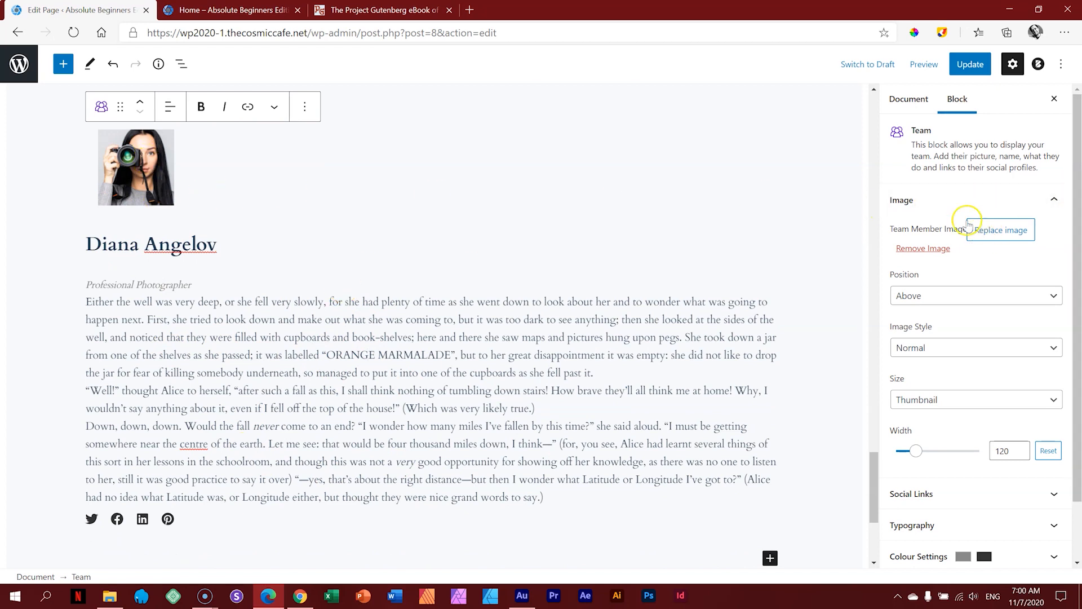
Step: Try the Left image position, then switch the portrait to Full size and widen it
left_click(914, 294)
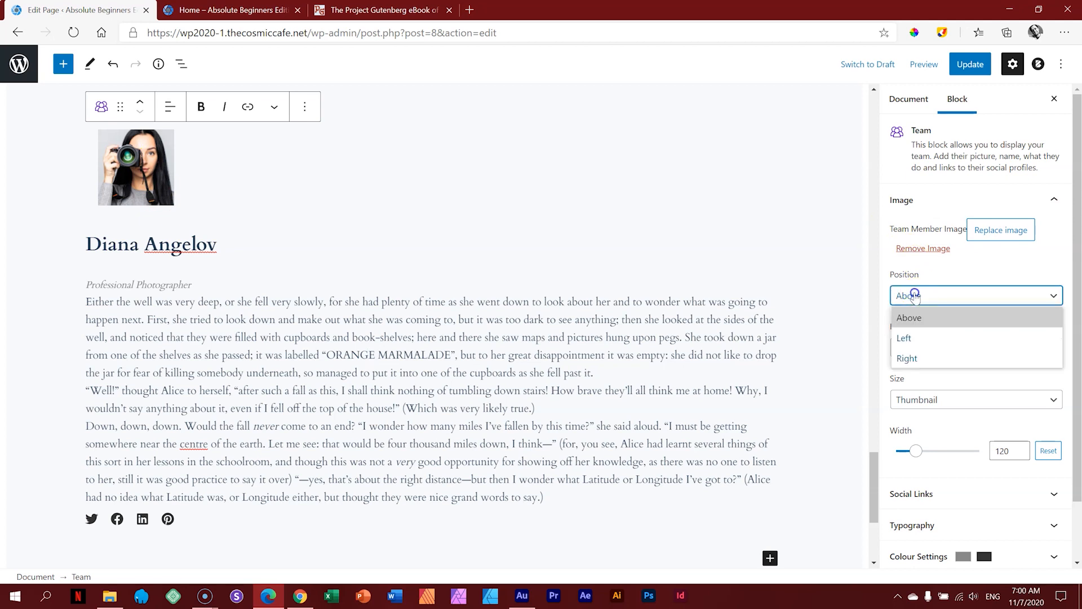
left_click(913, 338)
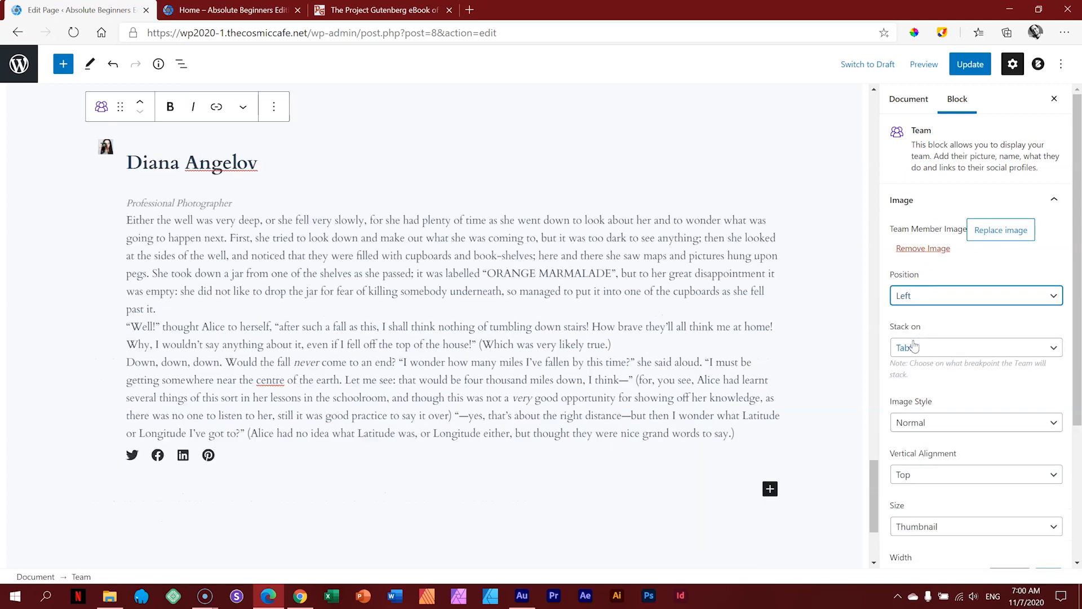
left_click_drag(1077, 305, 1079, 340)
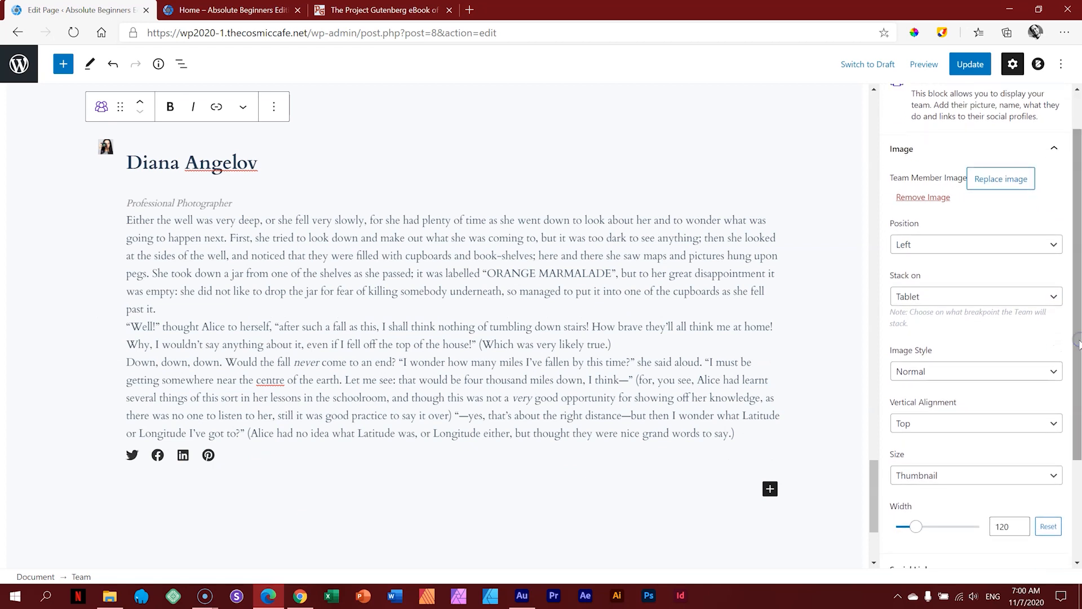
left_click(913, 475)
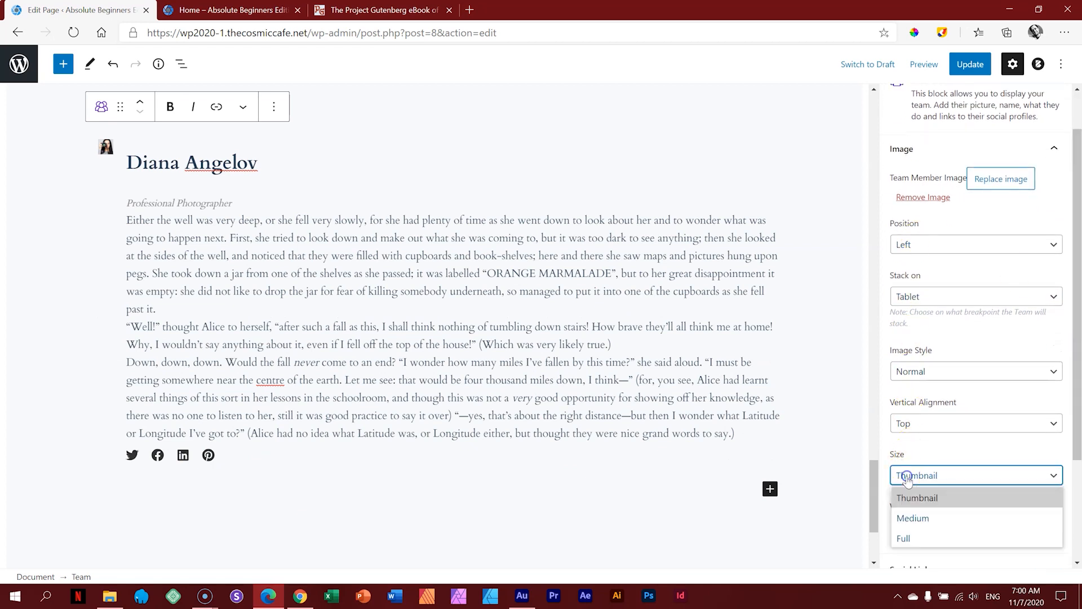
left_click_drag(1078, 431, 1078, 459)
left_click(985, 437)
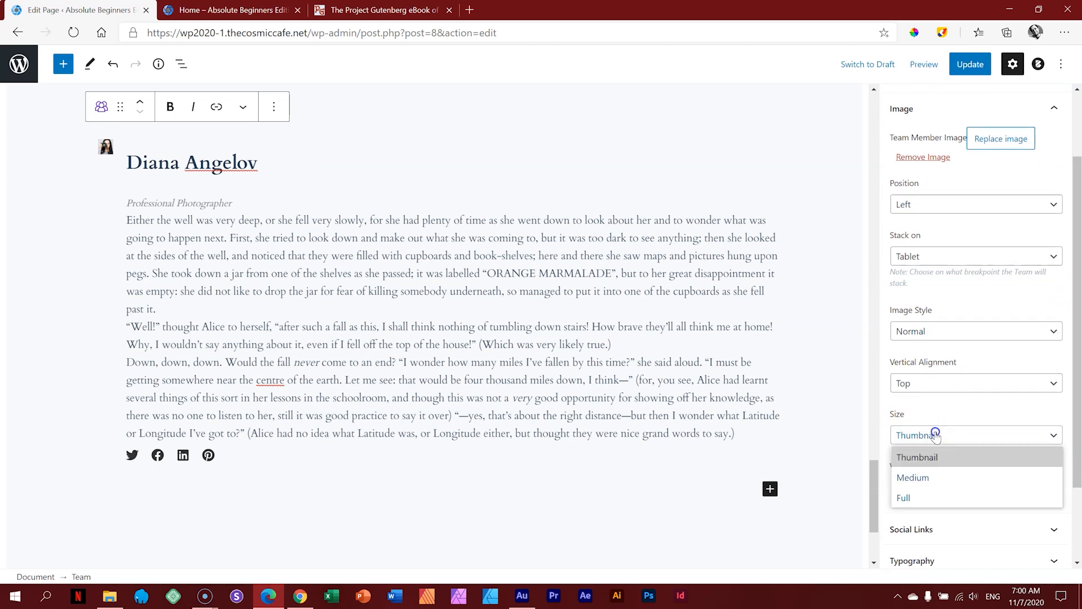
left_click(913, 499)
left_click_drag(913, 488, 977, 489)
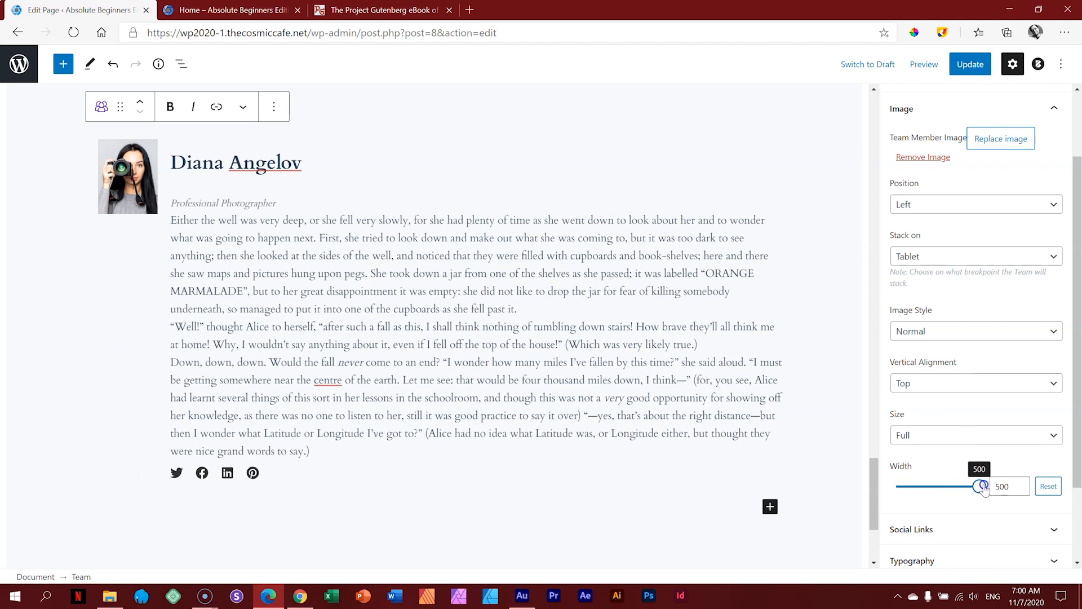
left_click(1021, 487)
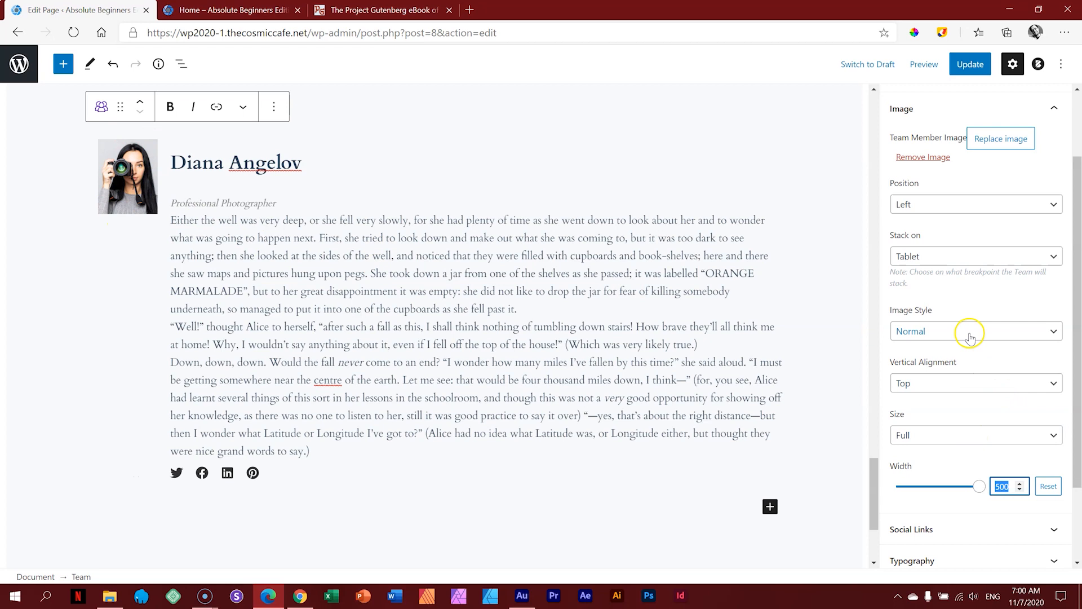
Step: Move the portrait back above the name and set its width to about 304
left_click(927, 205)
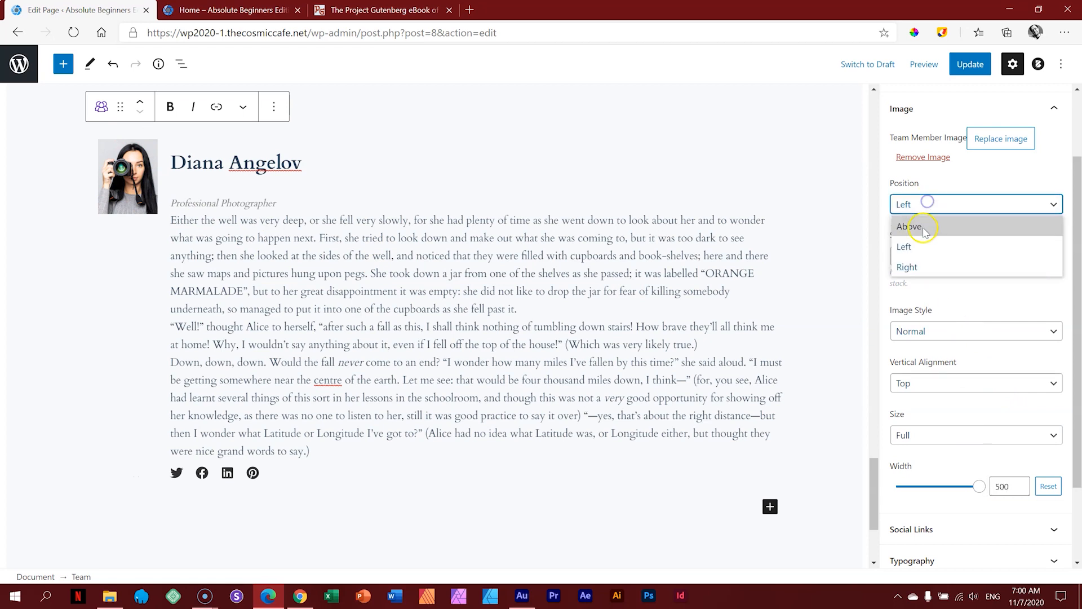
left_click(922, 231)
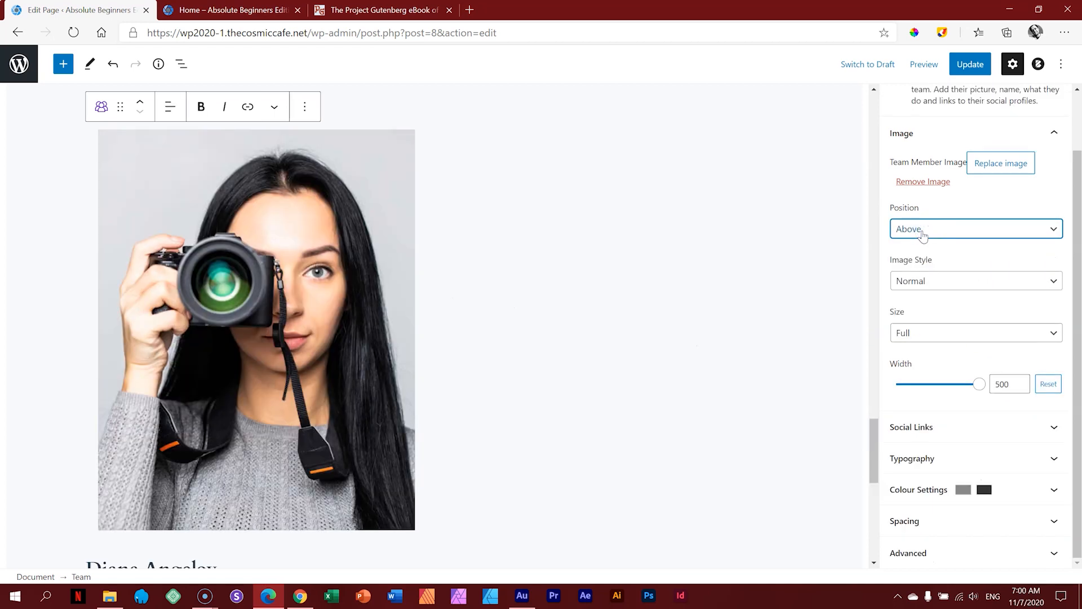
left_click(979, 383)
left_click_drag(975, 388, 947, 388)
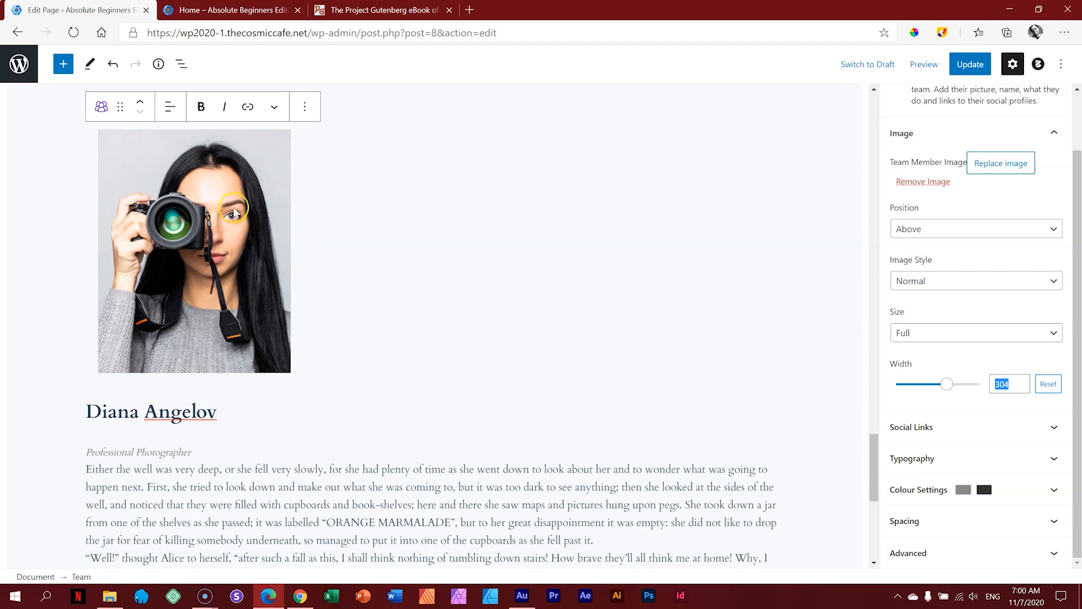
Step: Centre the Team block's photo, name and bio with Align Text Centre
left_click(169, 109)
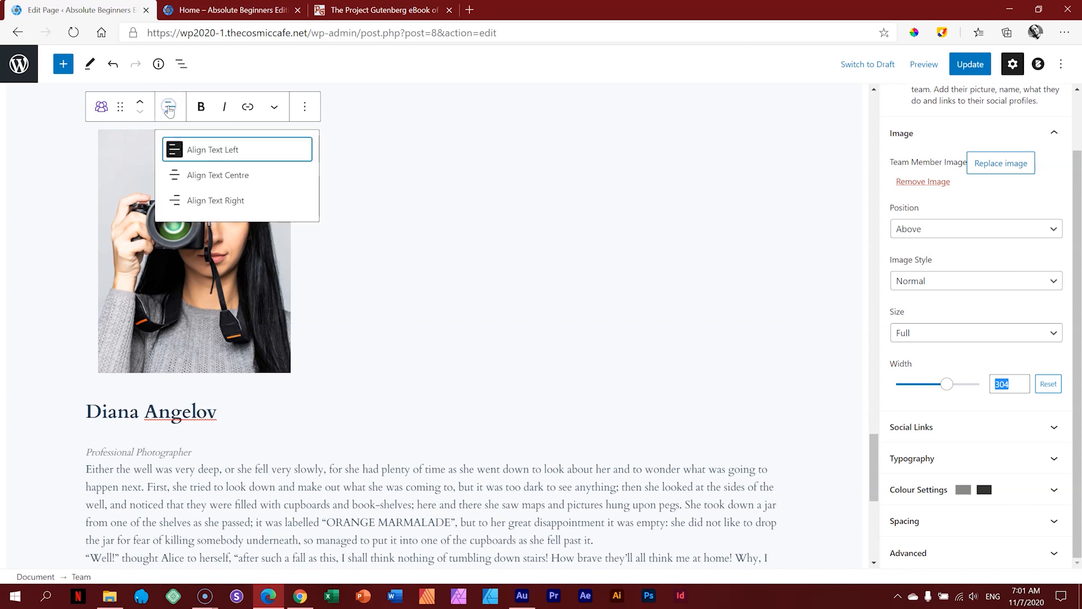
left_click(179, 171)
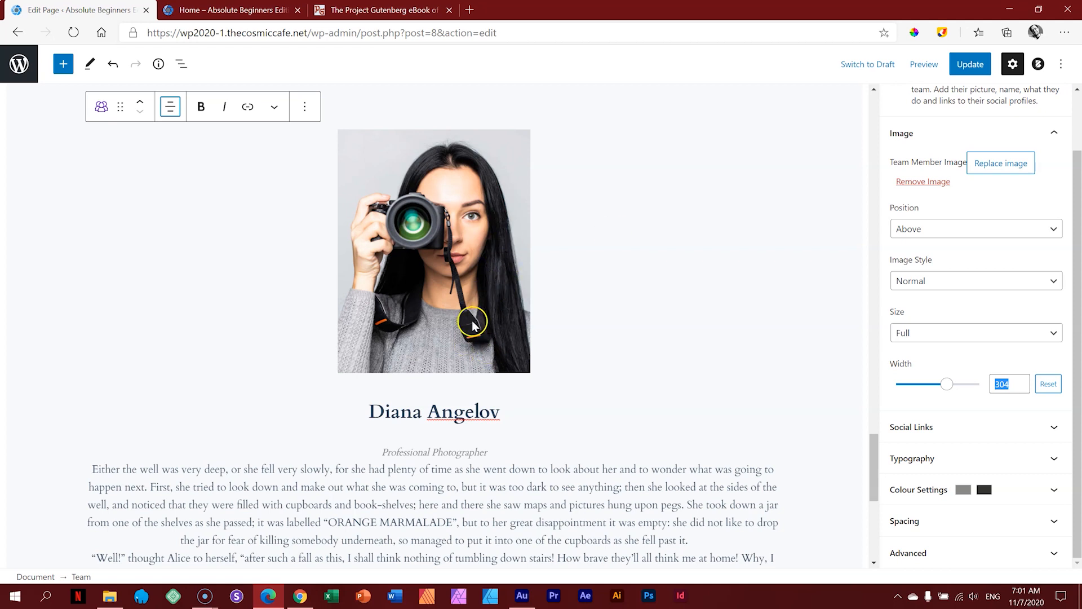
left_click_drag(873, 475, 872, 449)
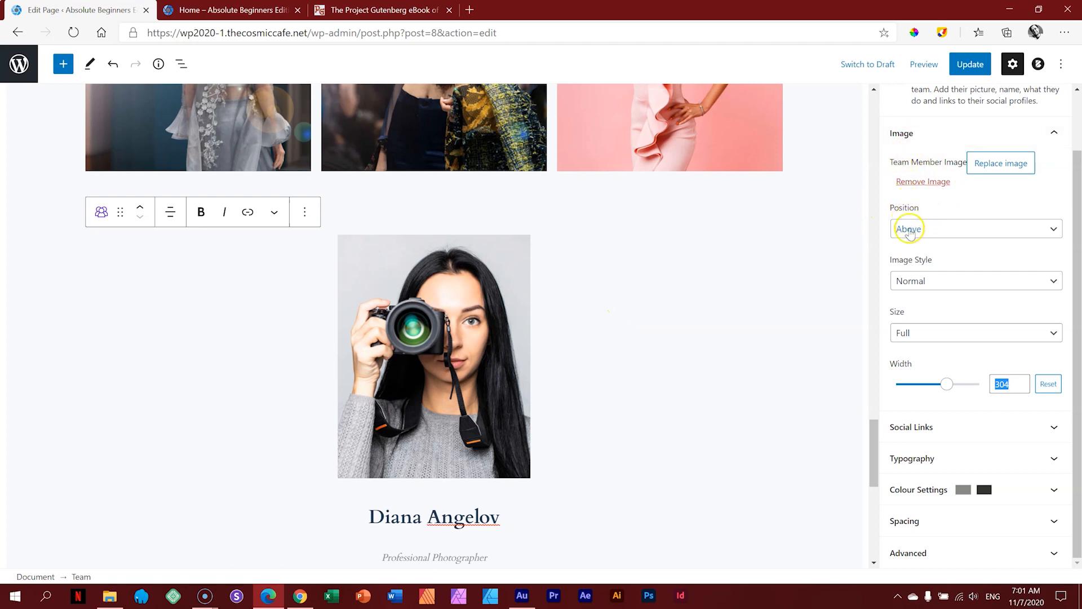
Step: Try Circle and Square image styles, settle on Normal, and widen the photo to 353
left_click(919, 279)
left_click(919, 321)
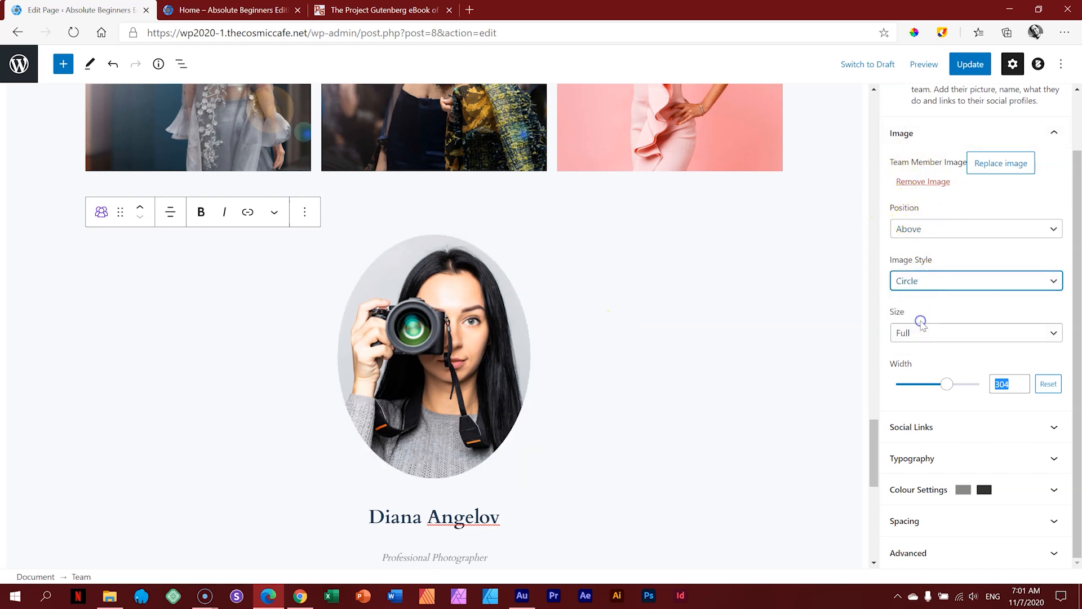
left_click(919, 280)
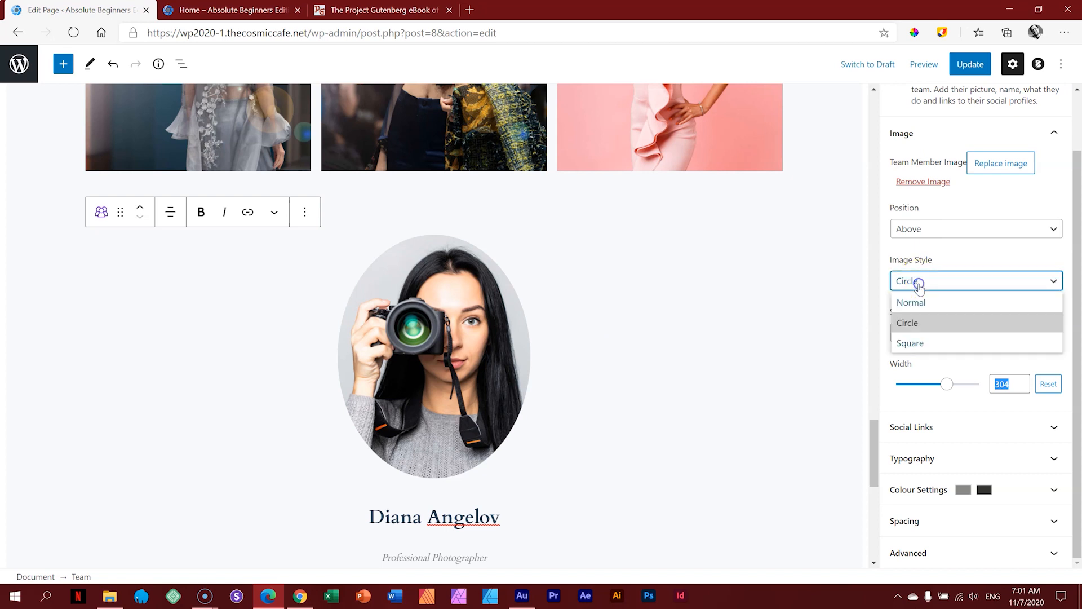
left_click(919, 340)
left_click(918, 280)
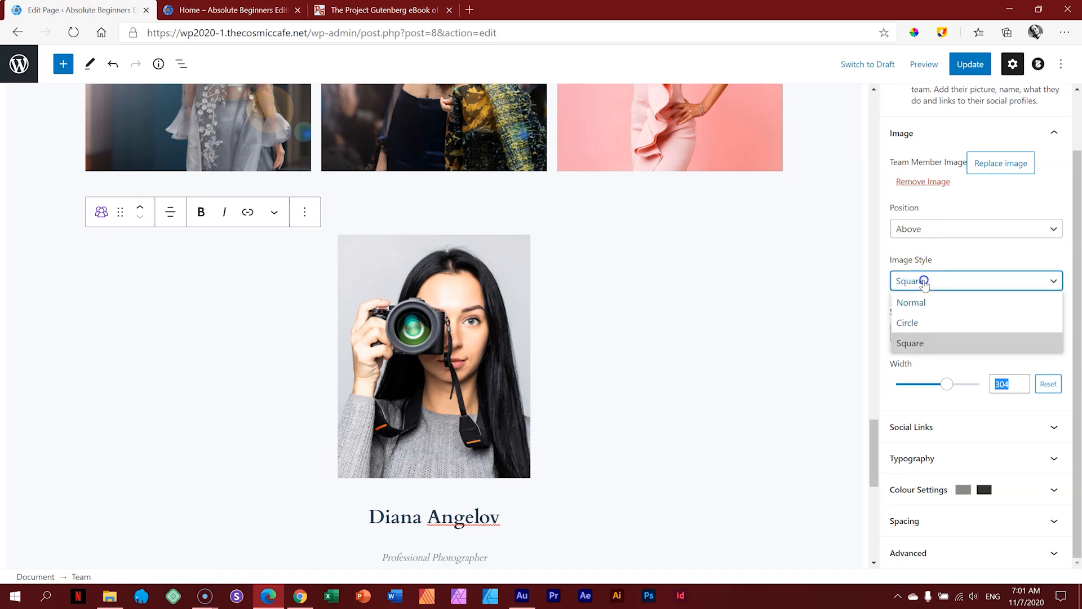
left_click(922, 302)
left_click(1079, 306)
mouse_move(947, 384)
left_mouse_down()
mouse_move(969, 384)
mouse_move(944, 389)
mouse_move(954, 384)
left_mouse_up()
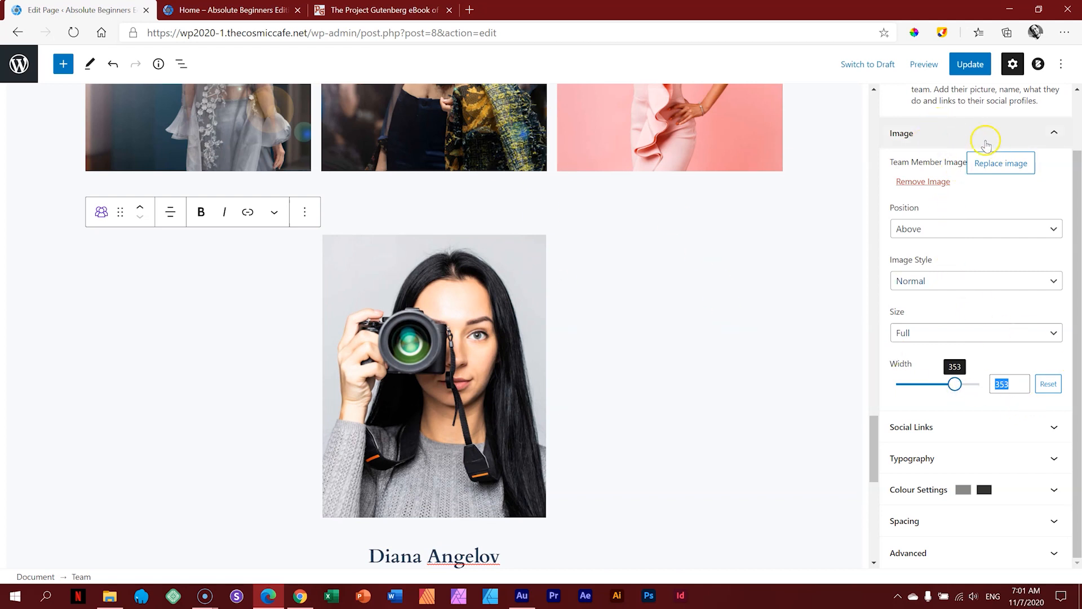
left_click(964, 134)
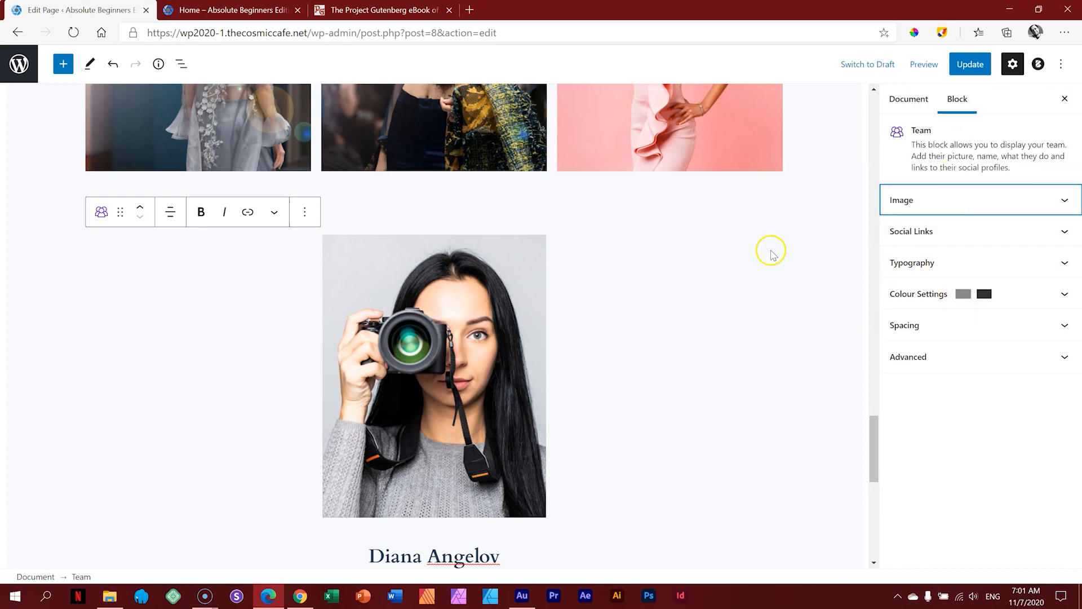
Step: Scroll to the Twitter, Facebook, LinkedIn and Pinterest icons below the bio
scroll(768, 252, "down", 5)
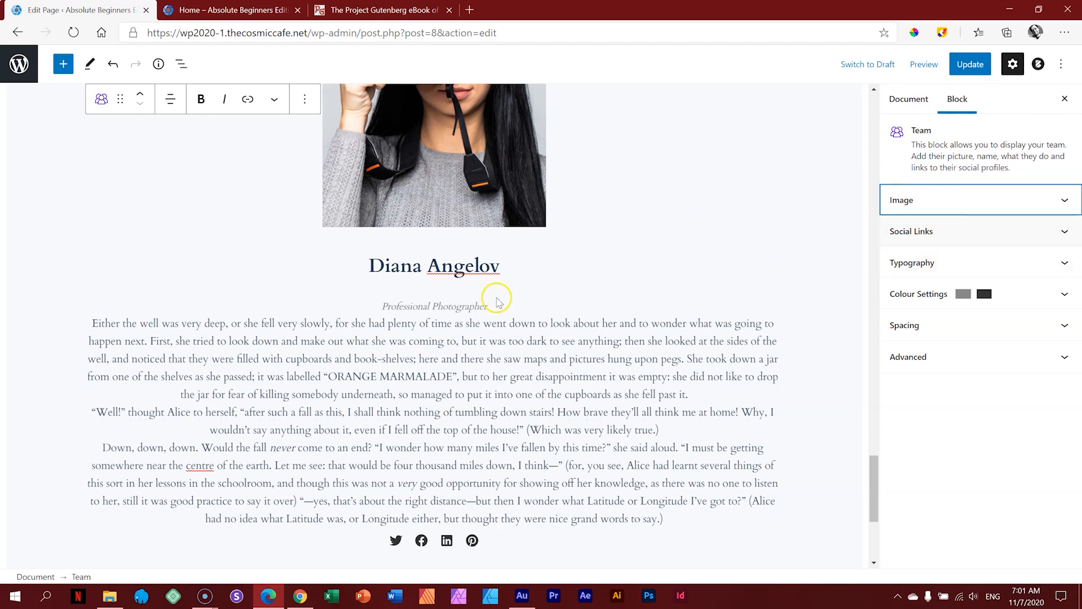
scroll(445, 417, "down", 3)
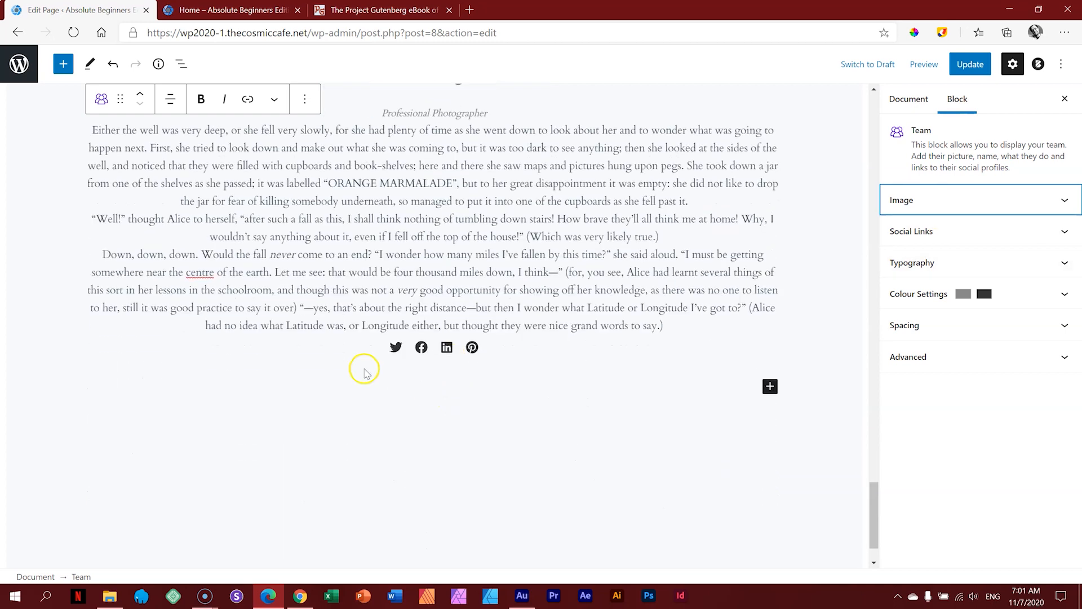
left_click(396, 346)
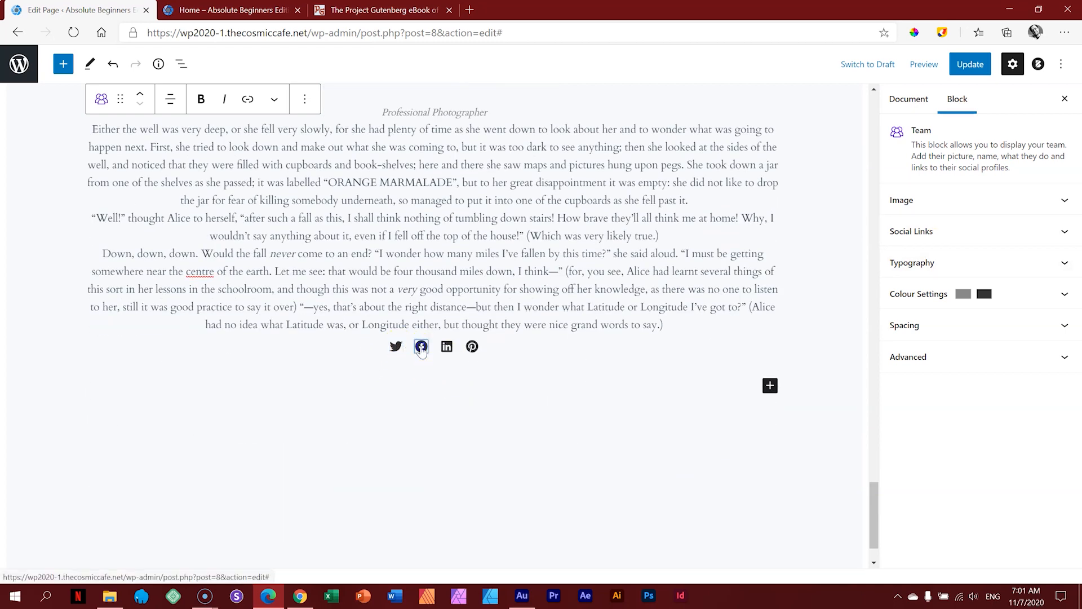
left_click(447, 347)
left_click(395, 347)
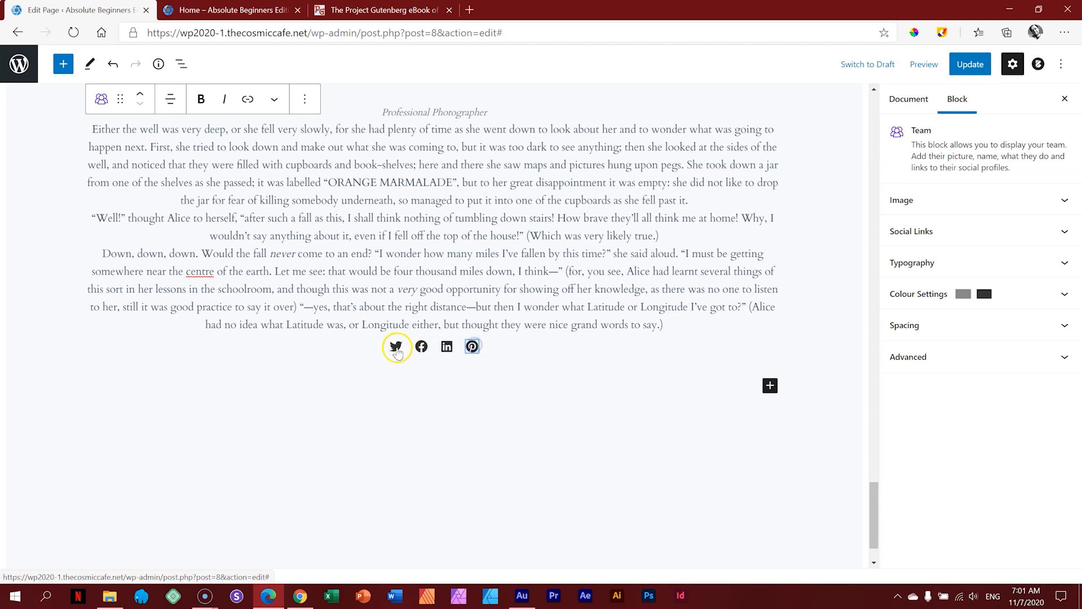
Step: Expand Social Links and check the Twitter, LinkedIn and Pinterest settings rows
left_click(931, 237)
left_click(896, 256)
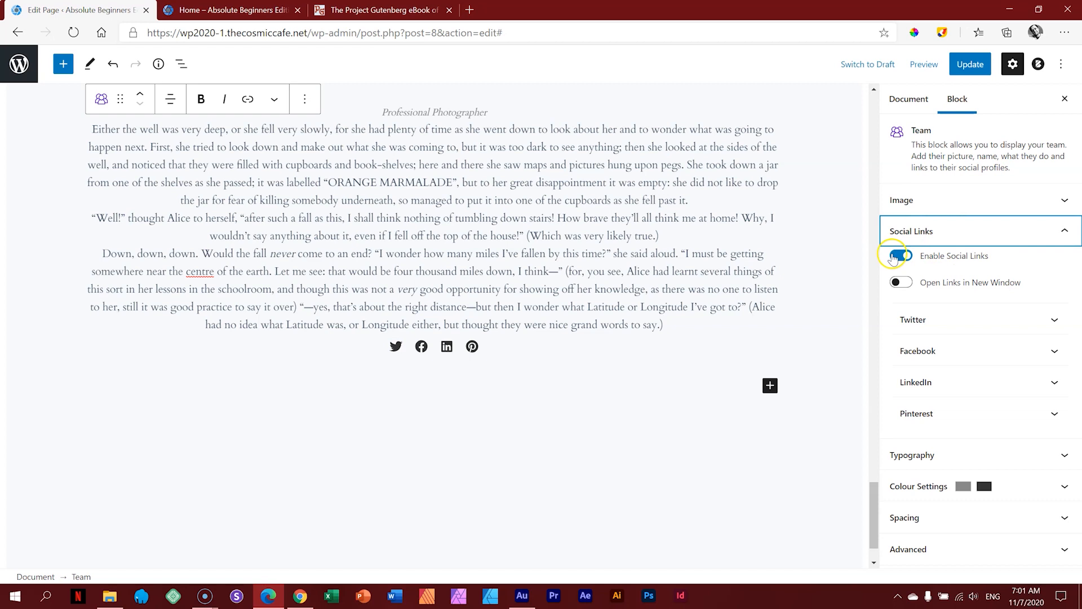
left_click(1051, 324)
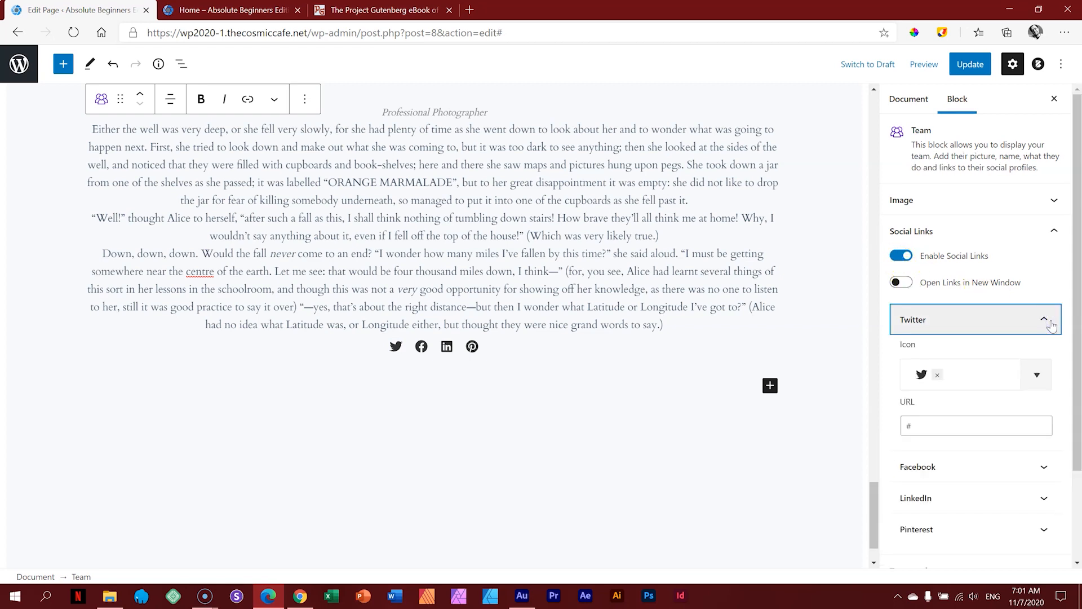
left_click(1051, 322)
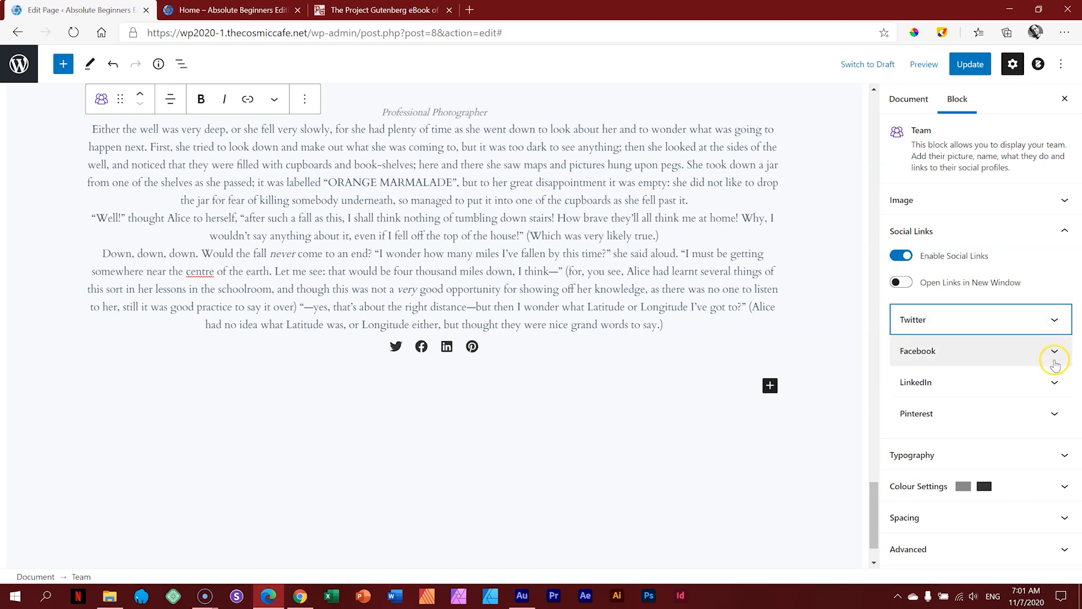
left_click(1054, 385)
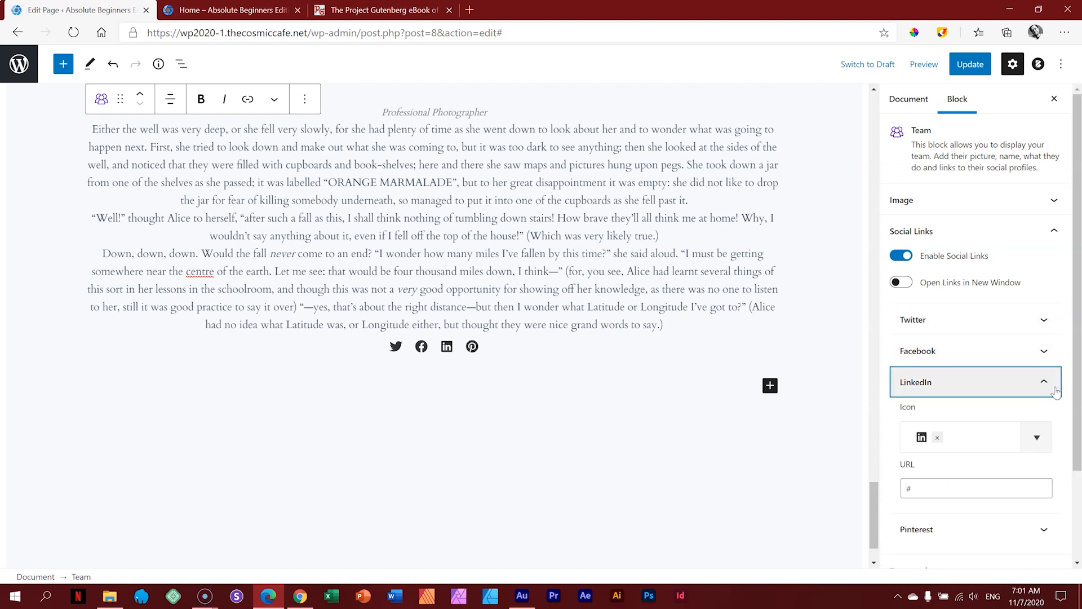
left_click(1054, 387)
left_click(1052, 414)
left_click(1051, 415)
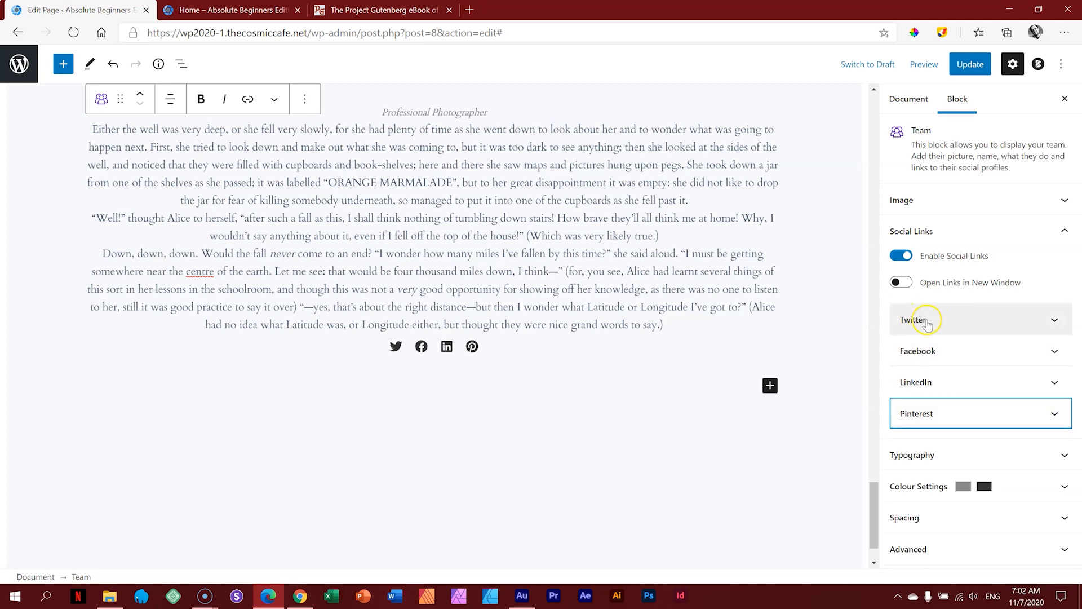
Step: Reopen Twitter's settings to edit its link address, then check Facebook's settings
left_click(1049, 321)
left_click(940, 425)
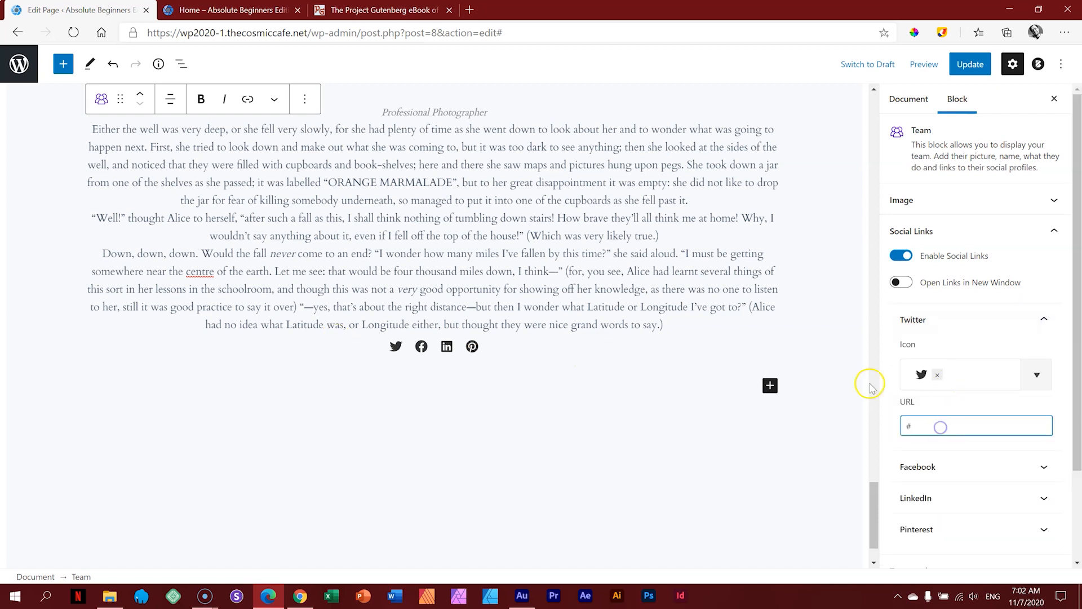
left_click(1046, 319)
left_click(974, 360)
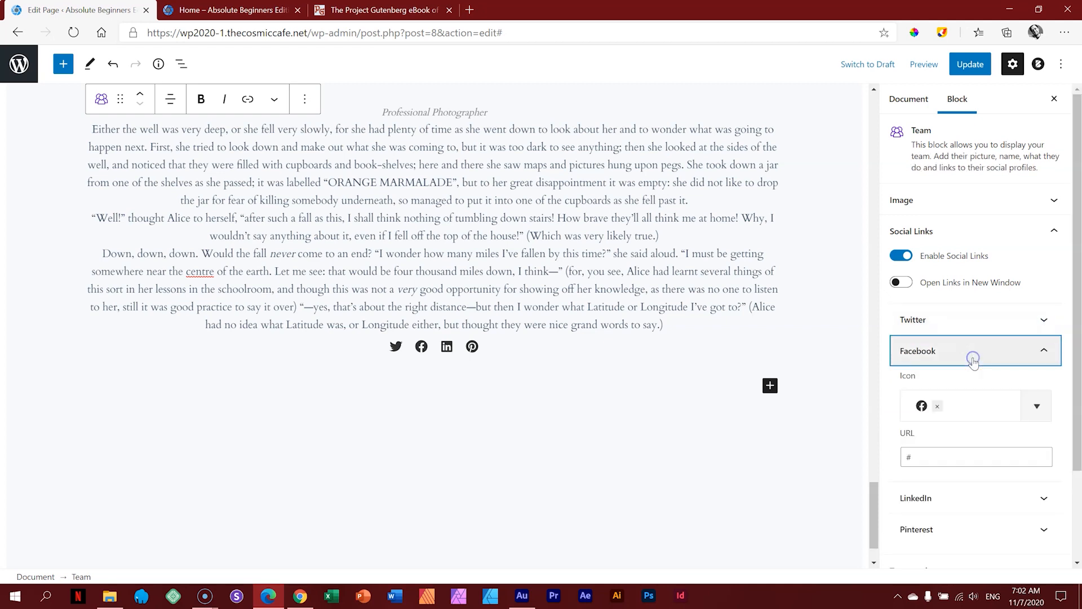
left_click(1044, 352)
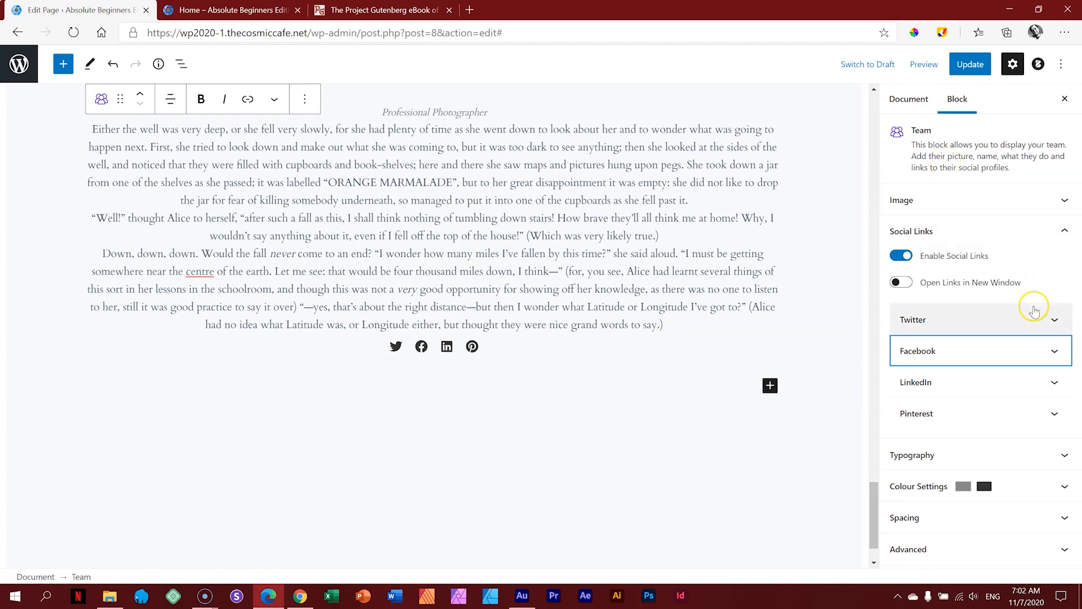
left_click(469, 10)
type("fa")
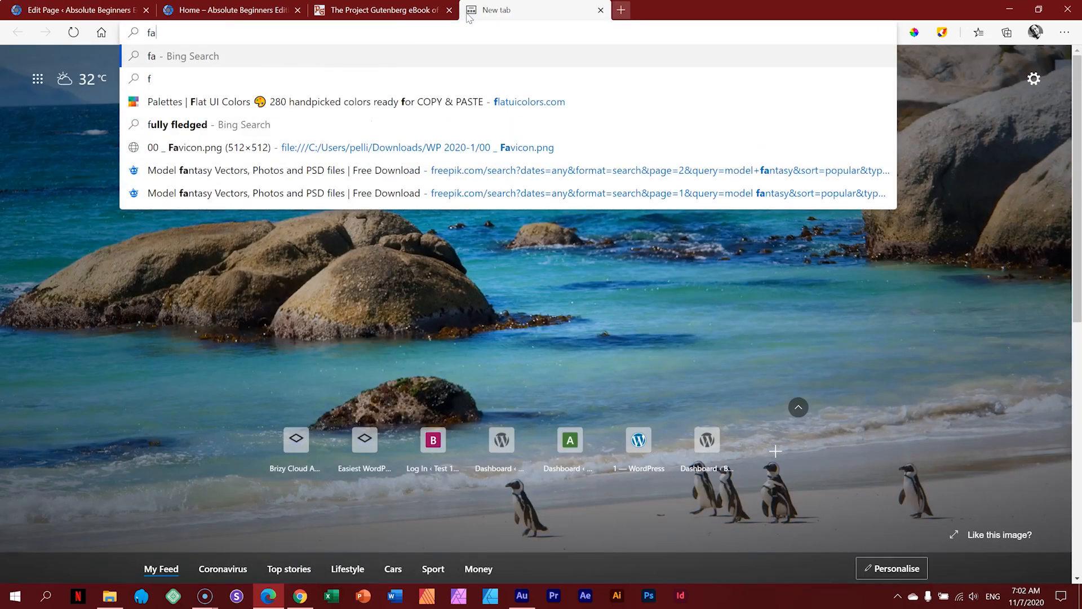
type("ceboook.com")
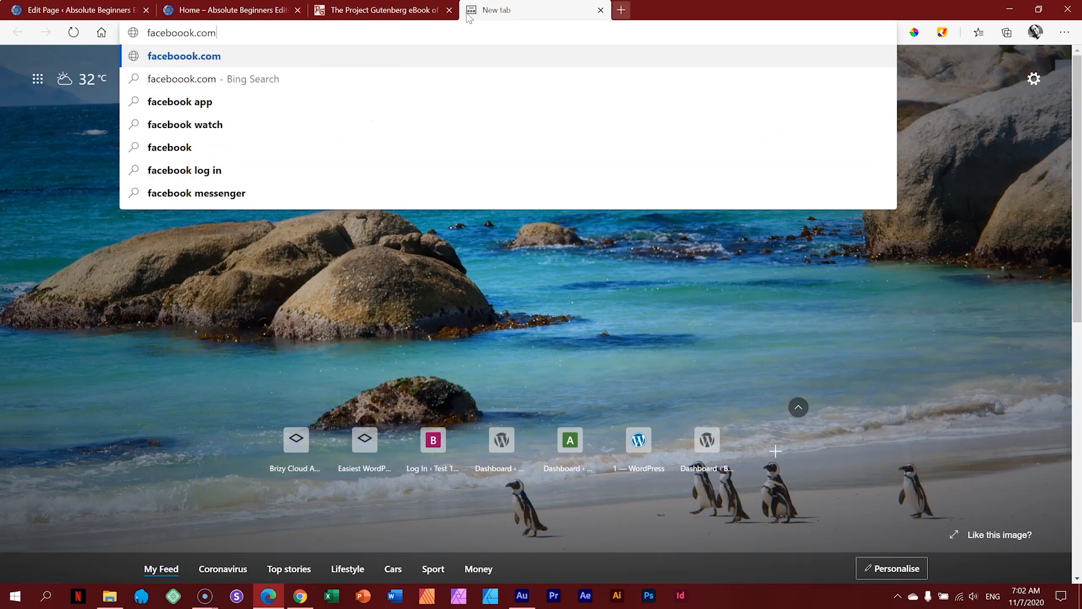
key("Return")
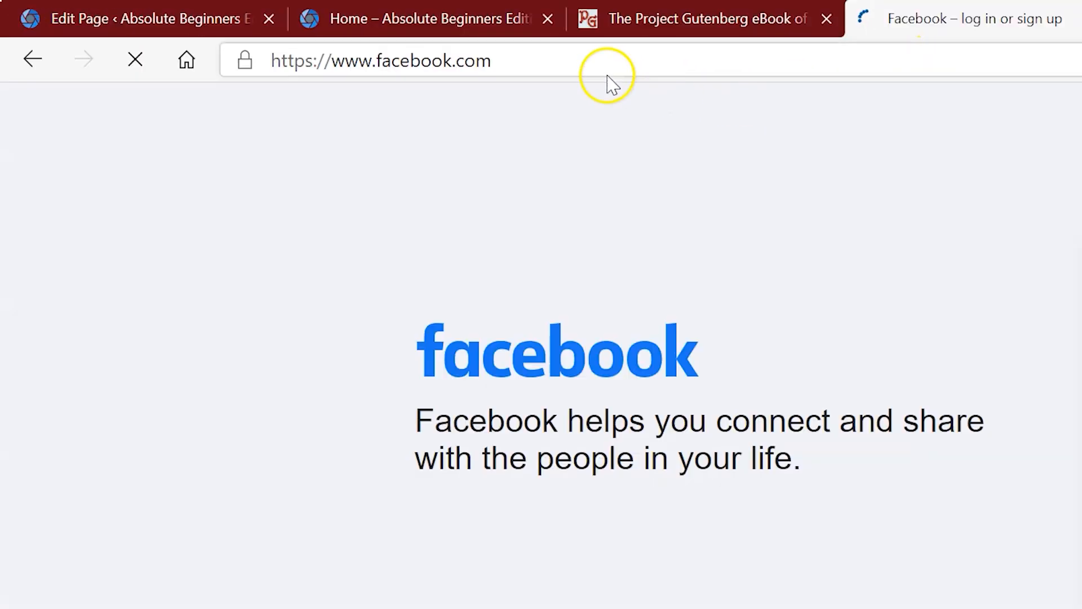
left_click(125, 32)
key("ctrl+c")
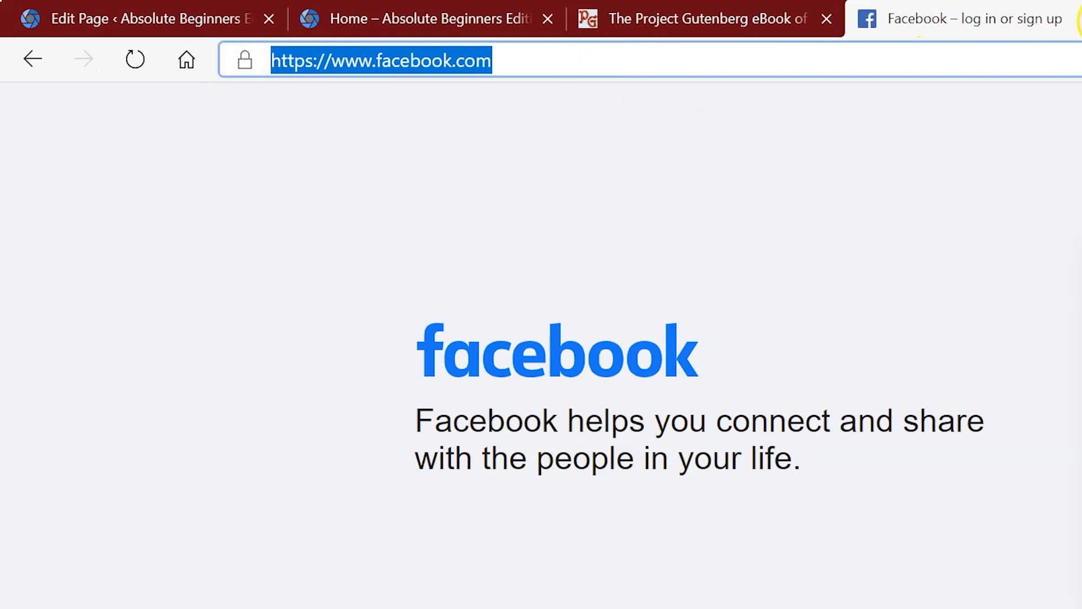
left_click(601, 10)
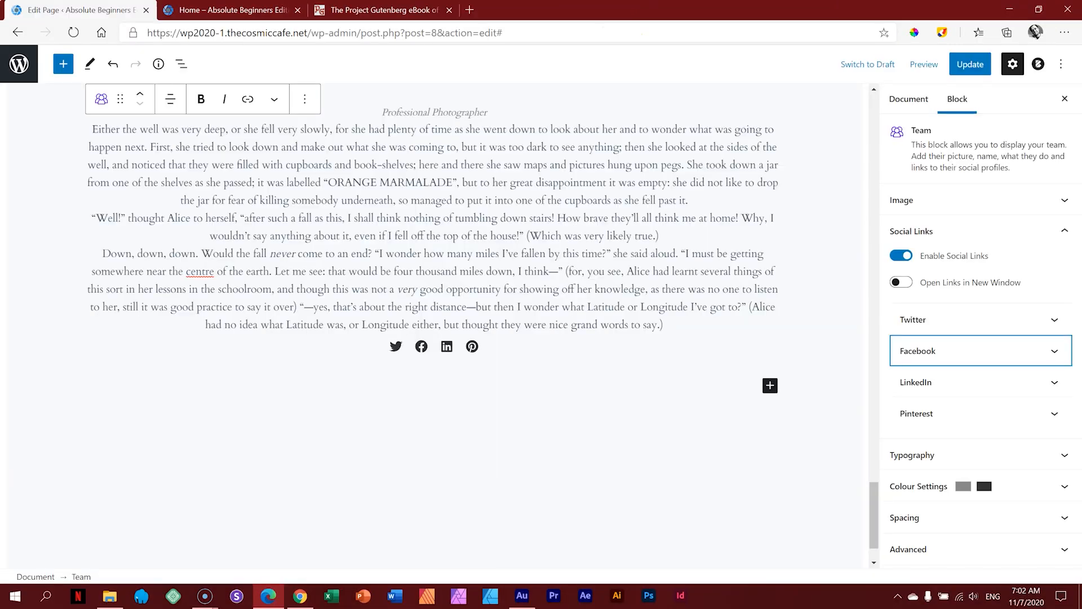
left_click(922, 354)
left_click(933, 458)
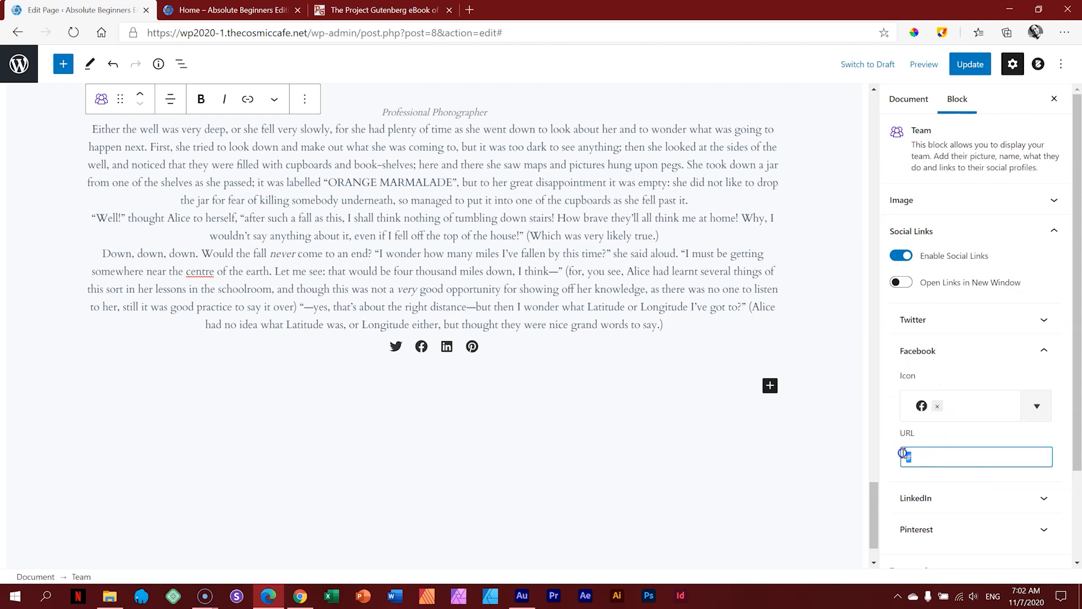
key("ctrl+v")
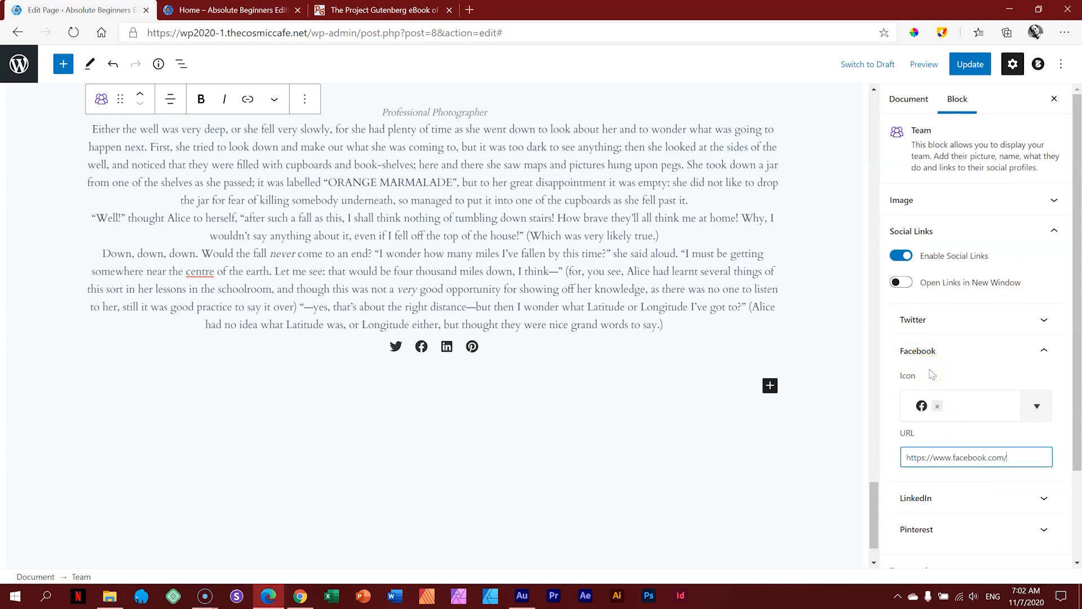
left_click(965, 66)
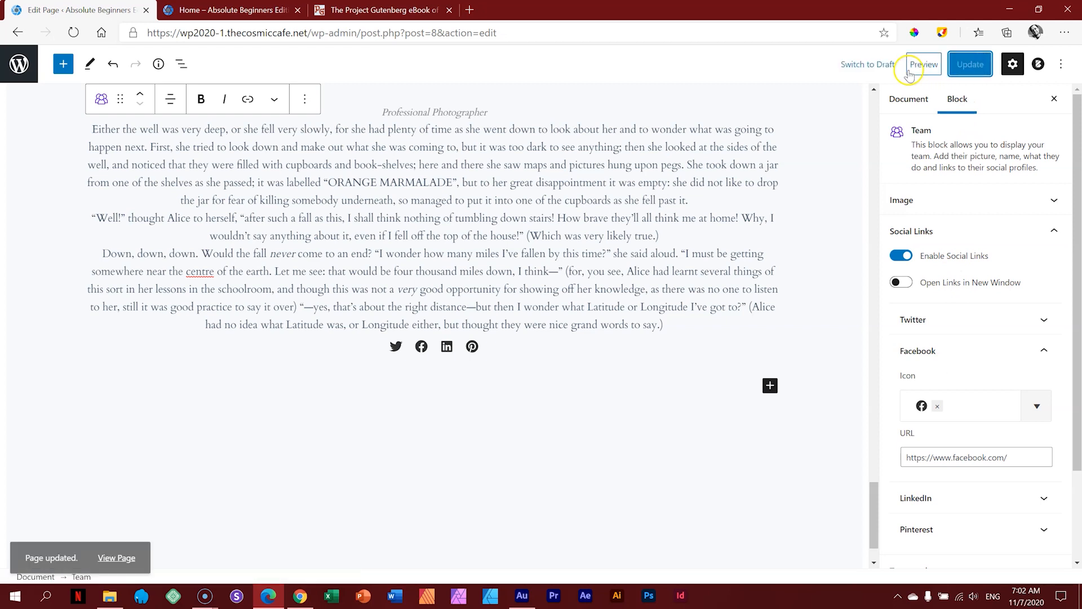
Step: Preview the page in a new tab and test the Facebook icon link
left_click(917, 66)
left_click(888, 183)
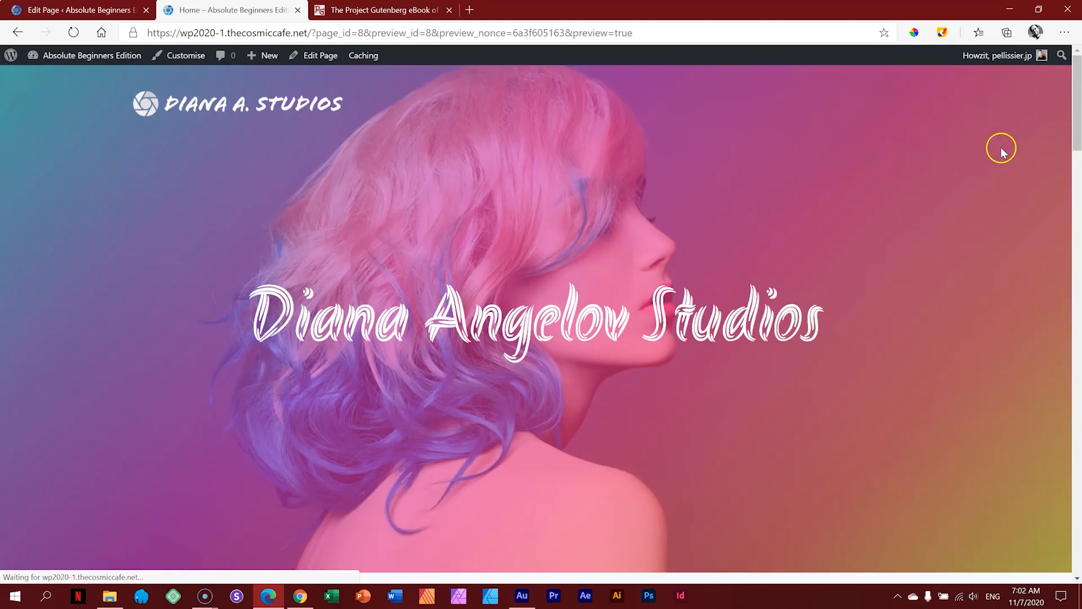
left_click_drag(1073, 107, 1077, 500)
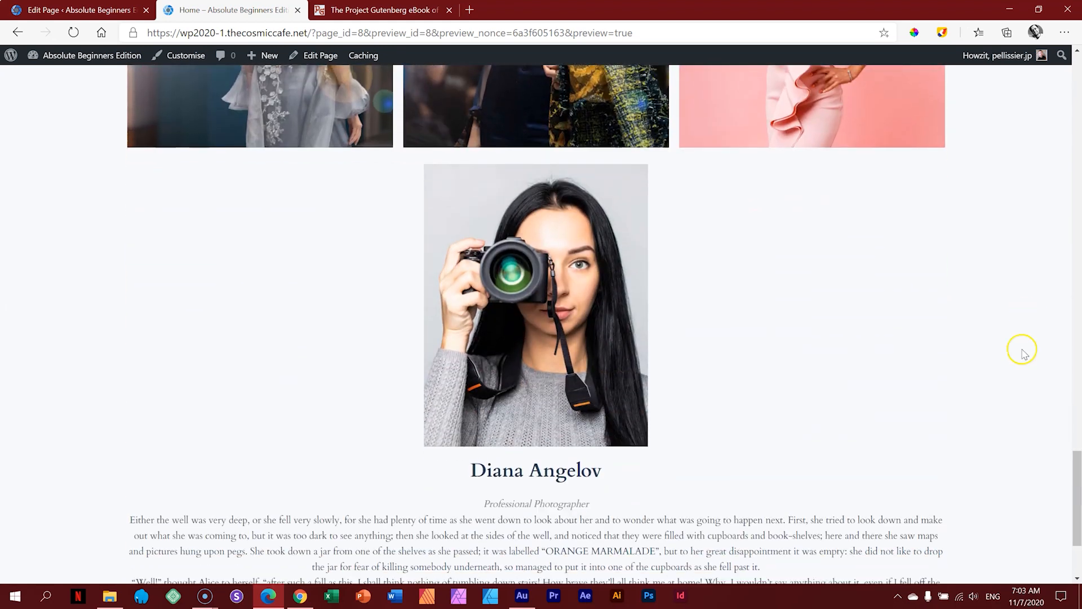
left_click_drag(1074, 459, 1075, 485)
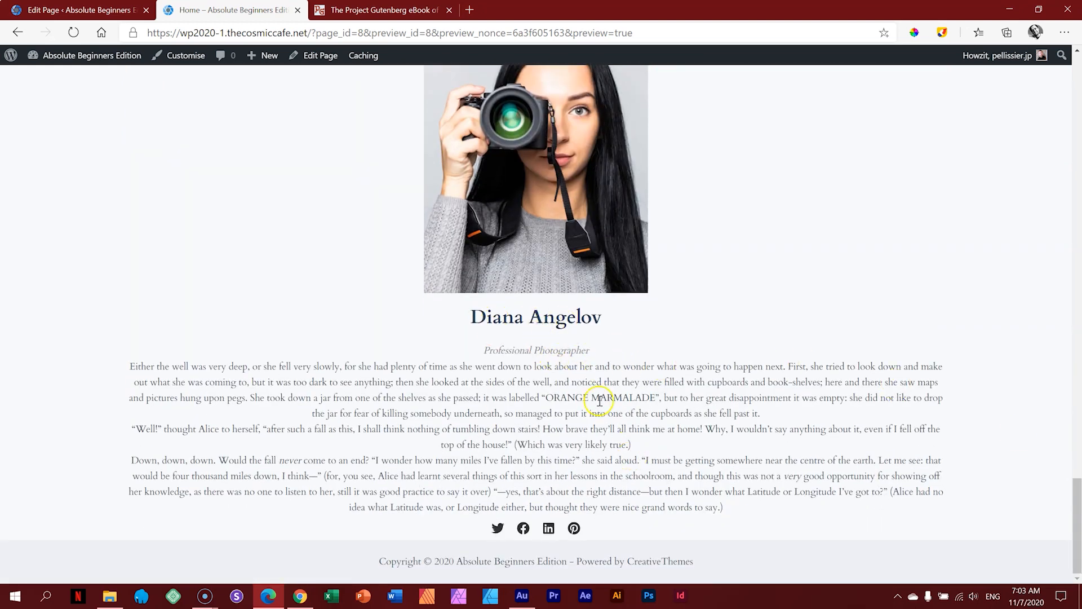
left_click(523, 529)
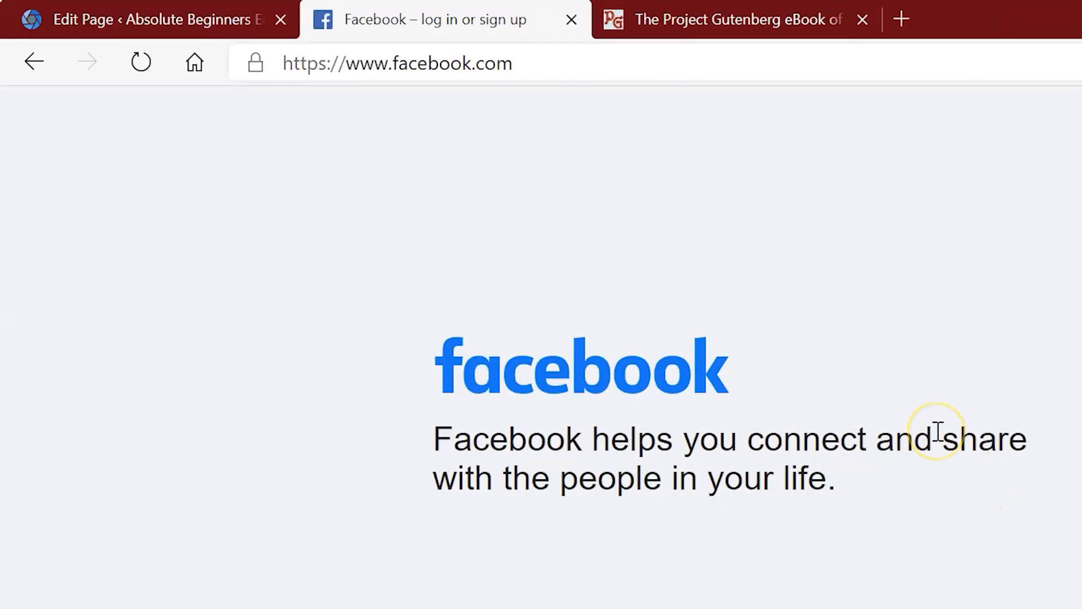
left_click(141, 19)
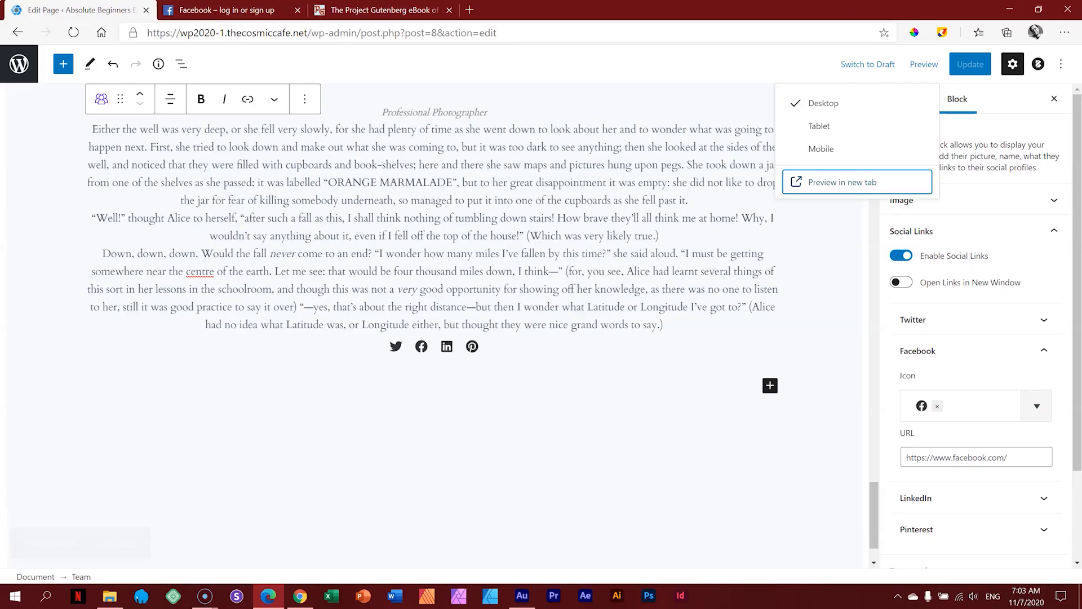
Step: Turn on Open Links in New Window for social links, save, and preview again
left_click(903, 283)
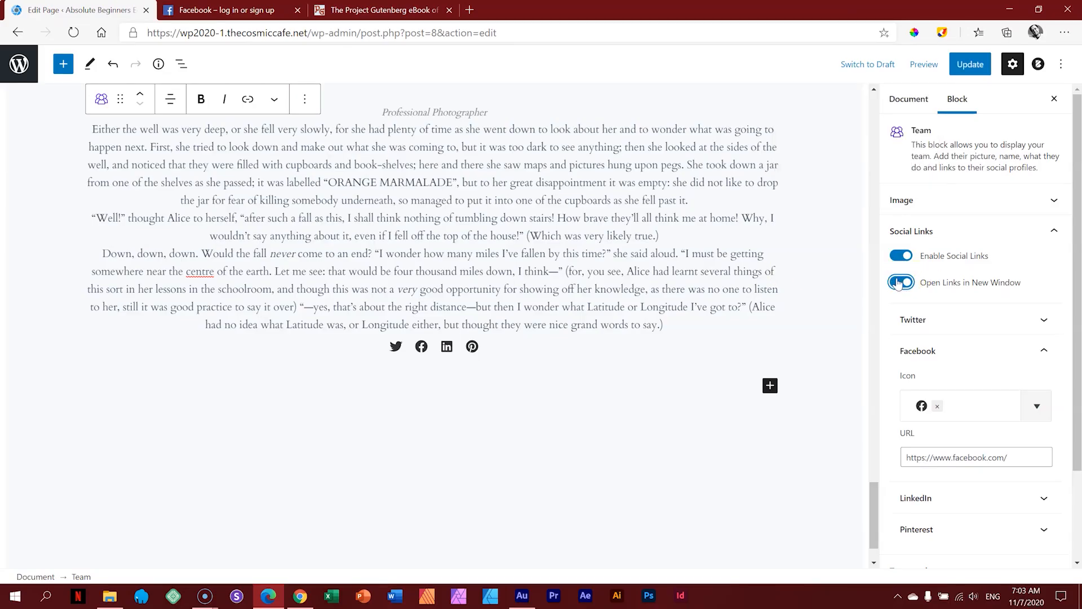
left_click(977, 65)
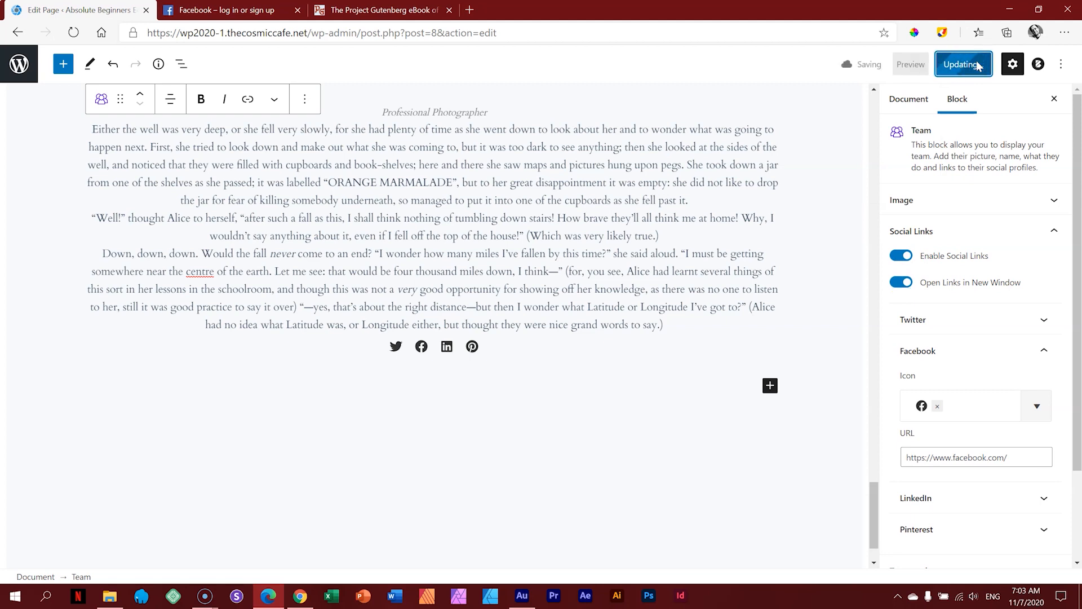
left_click(924, 64)
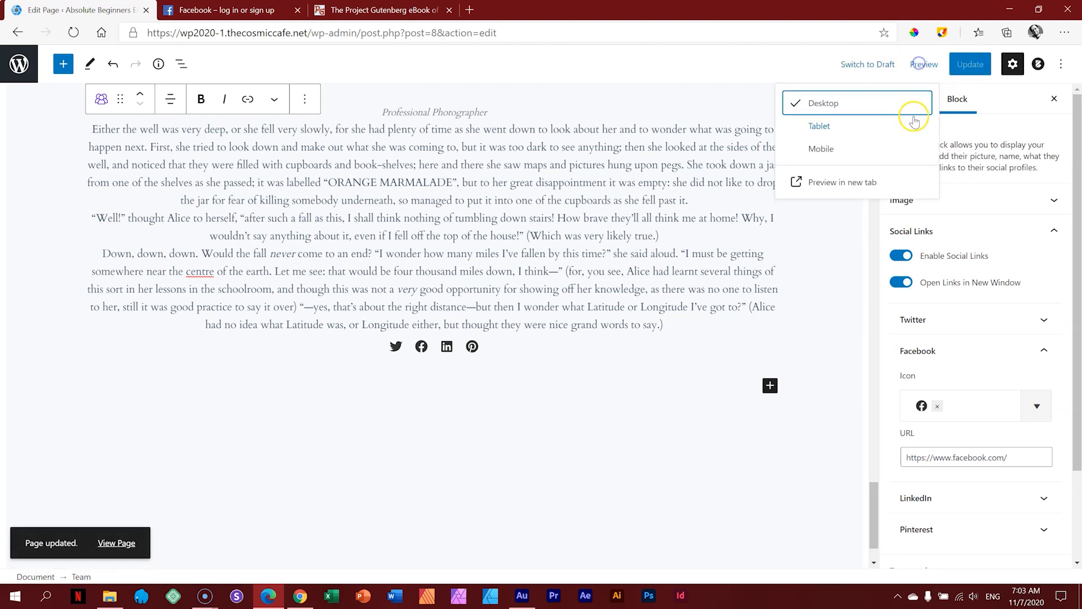
left_click(845, 182)
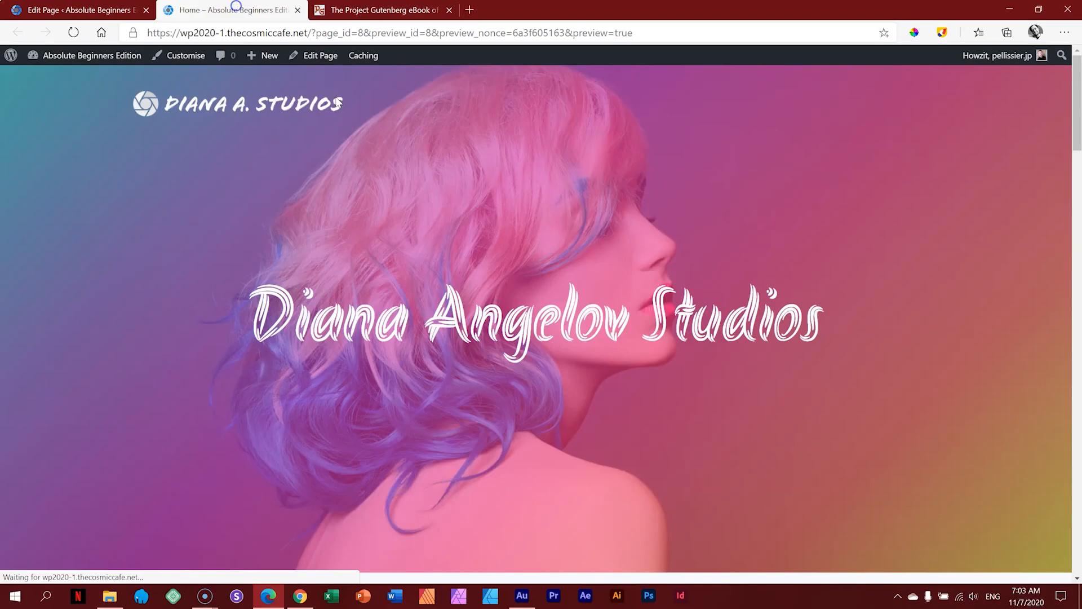
Step: Confirm the Facebook icon now opens in a separate tab, then return to the editor
scroll(442, 181, "down", 3)
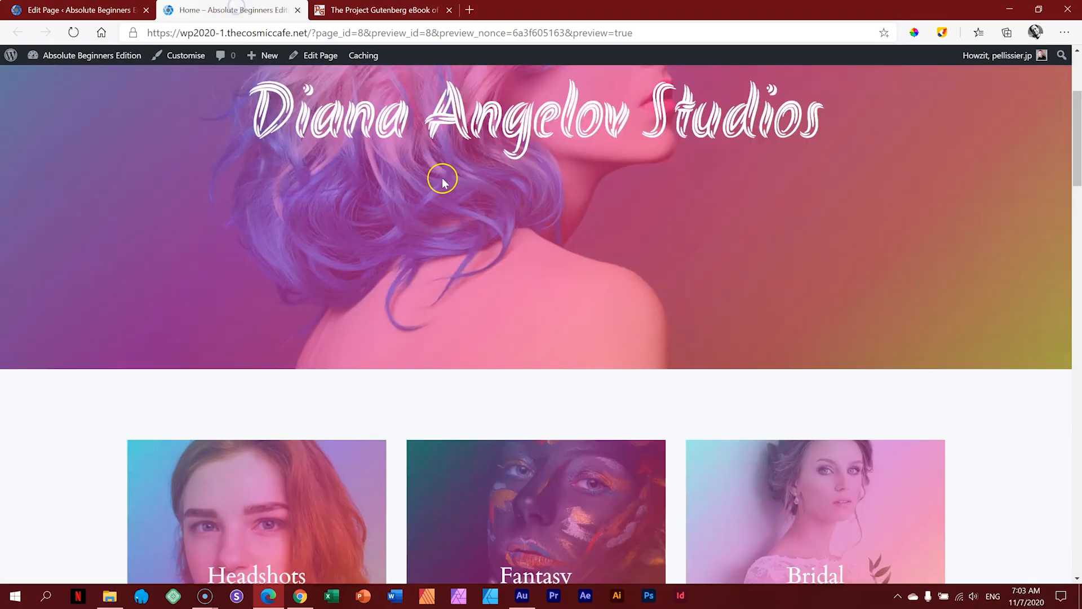
scroll(443, 182, "down", 20)
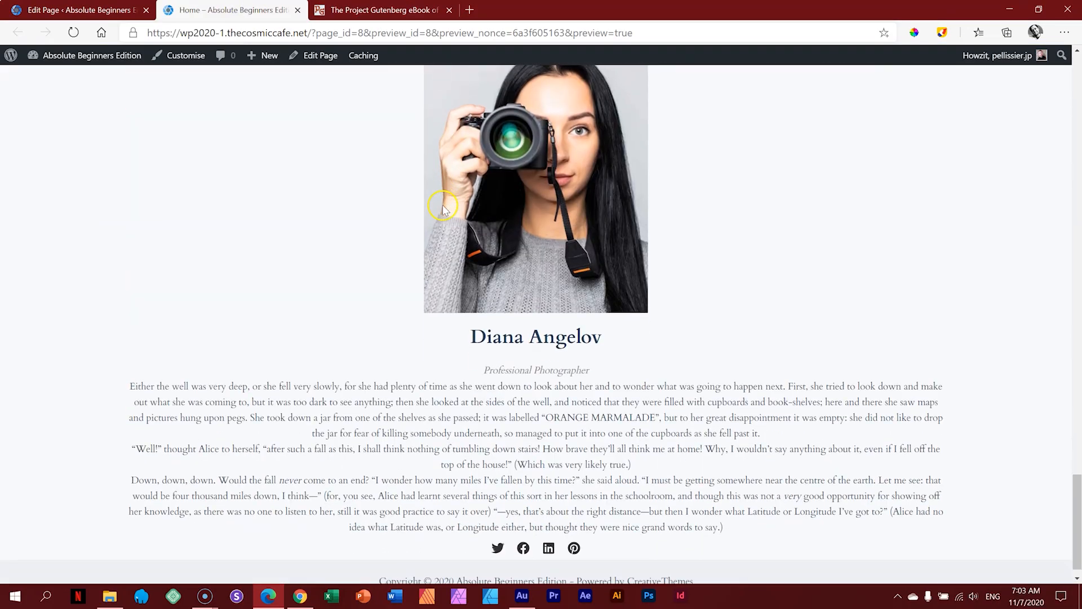
scroll(442, 207, "down", 1)
left_click(522, 528)
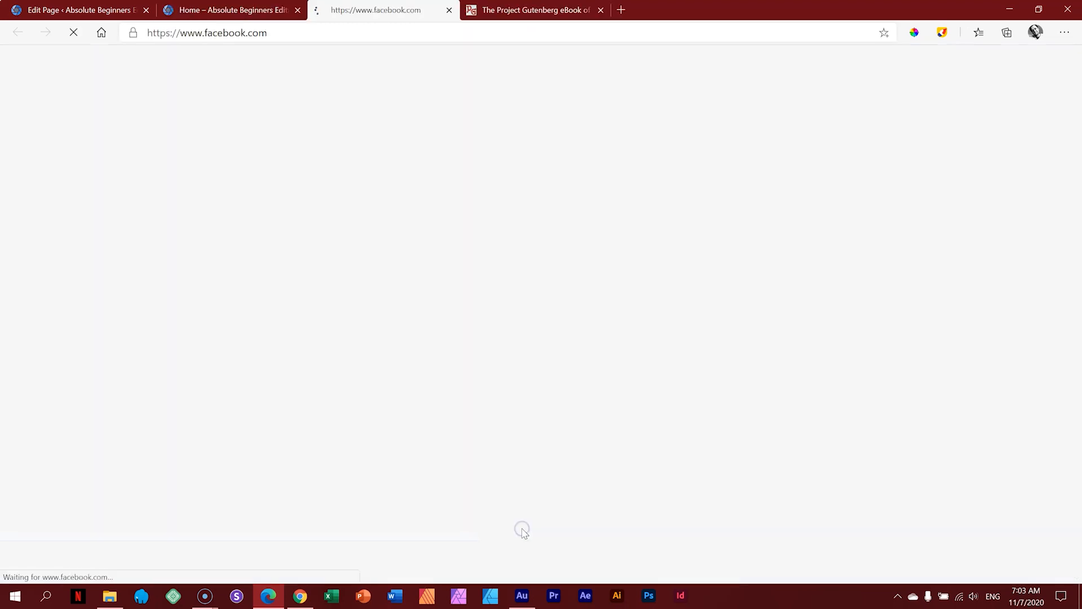
left_click(449, 10)
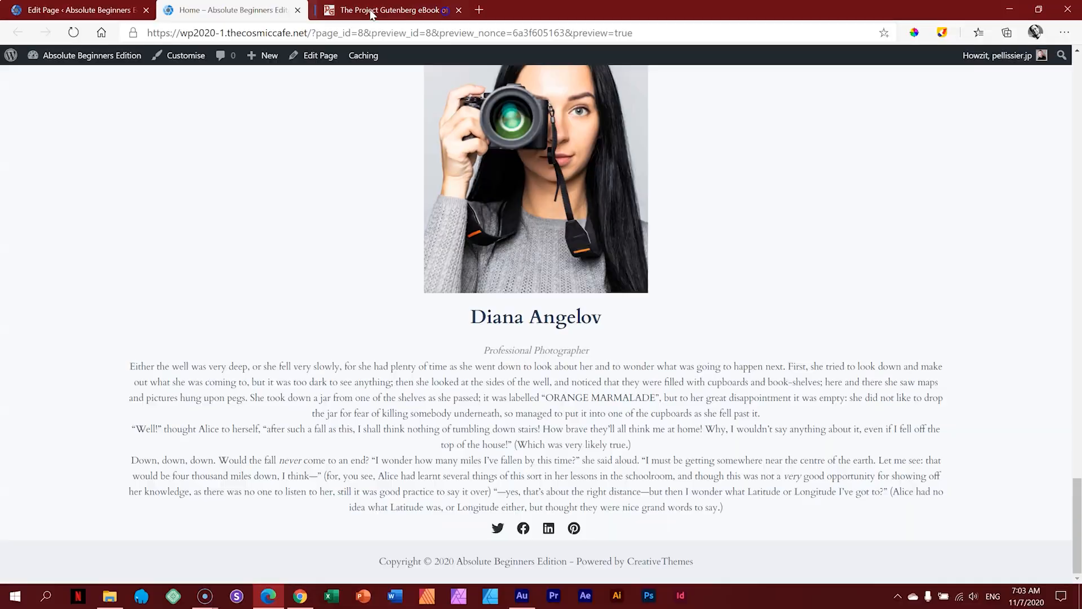
left_click(324, 232)
left_click(79, 9)
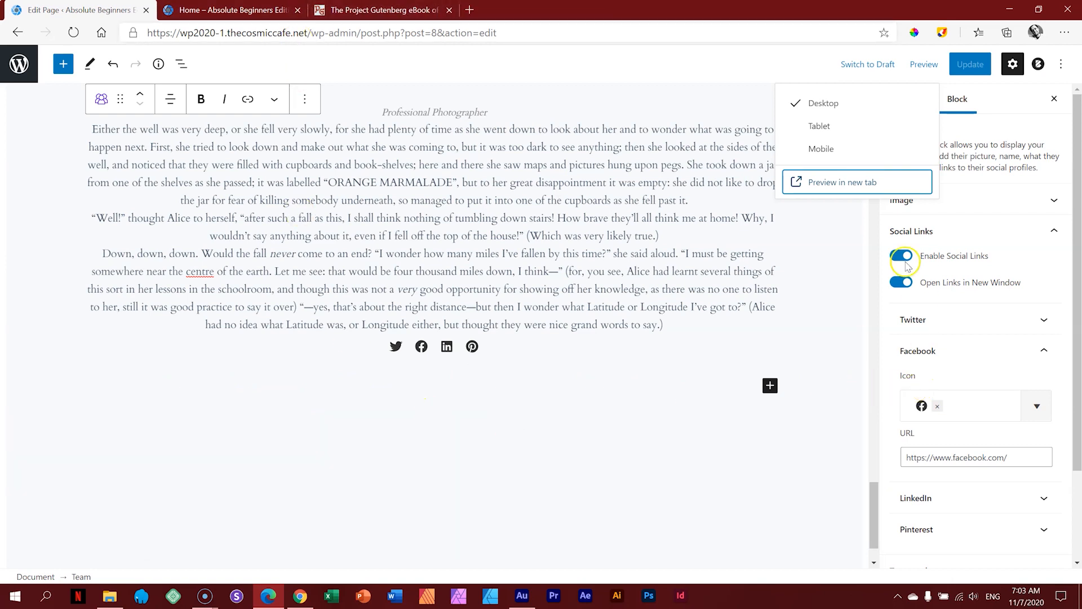
left_click(945, 231)
left_click(945, 264)
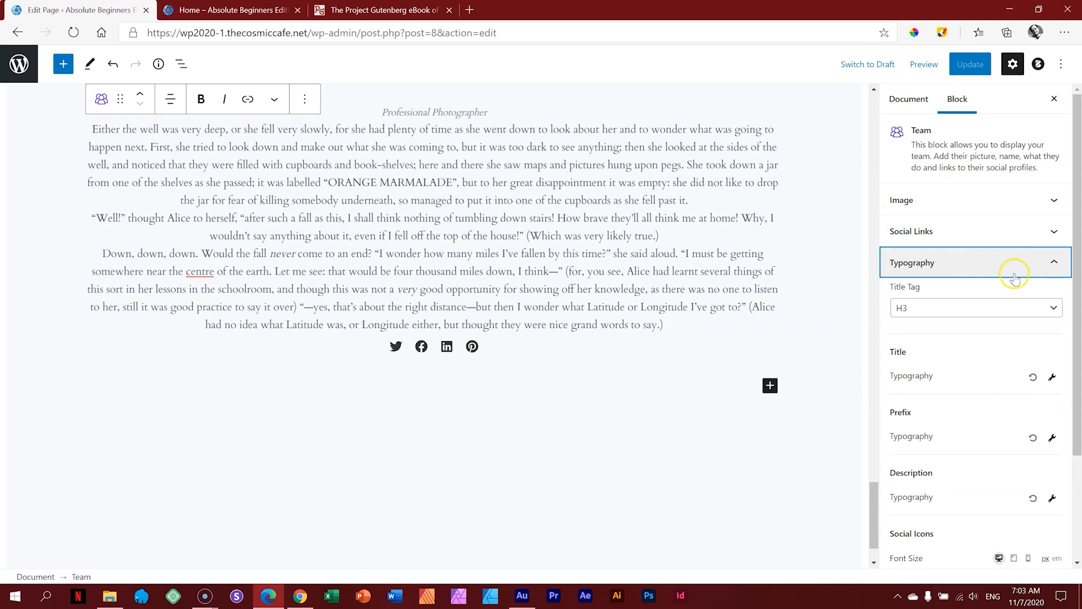
Step: Try a larger font for the Professional Photographer job title, then reset it to 15
scroll(651, 274, "up", 2)
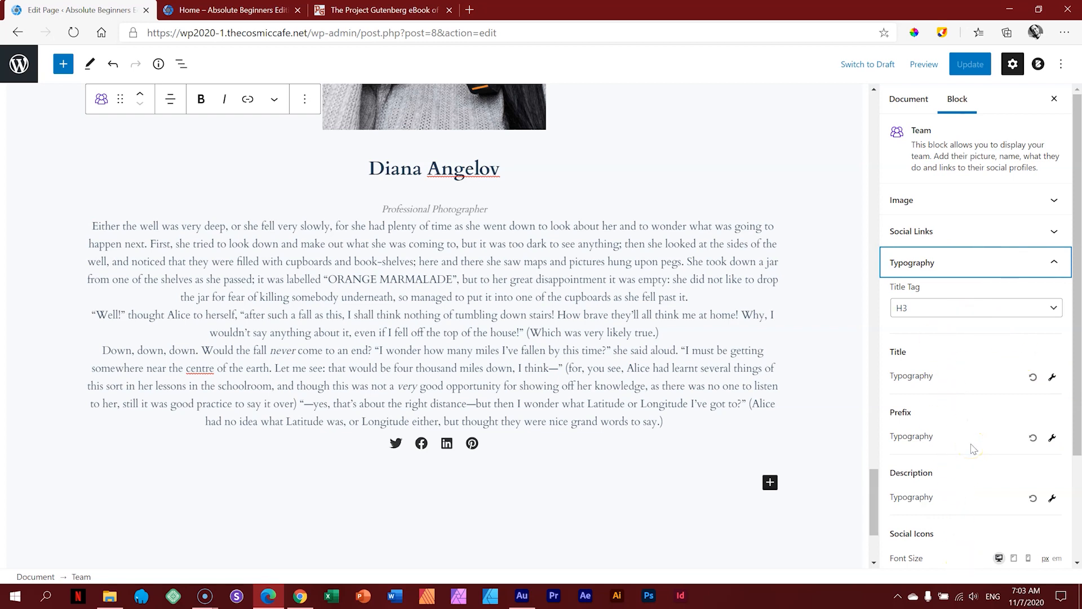
left_click_drag(1077, 349, 1078, 384)
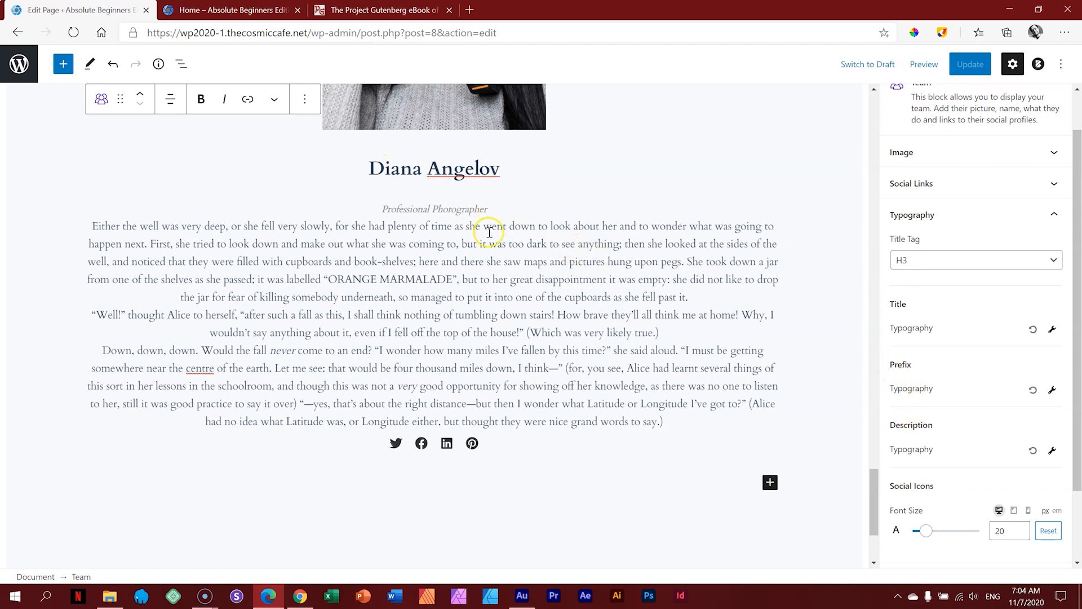
left_click_drag(1076, 363, 1077, 392)
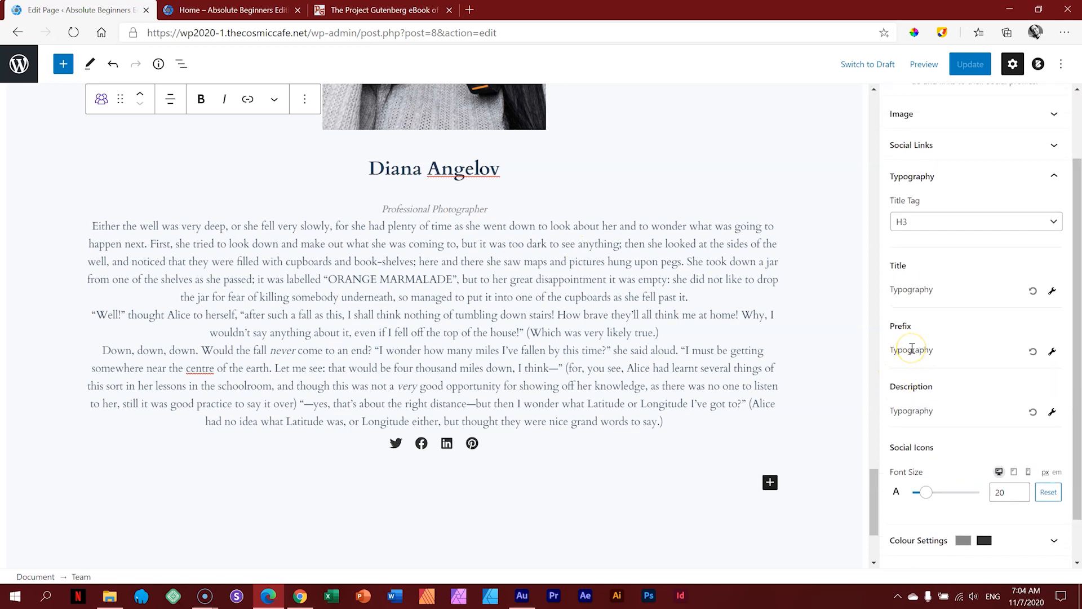
left_click(1052, 352)
left_click_drag(1076, 333, 1076, 376)
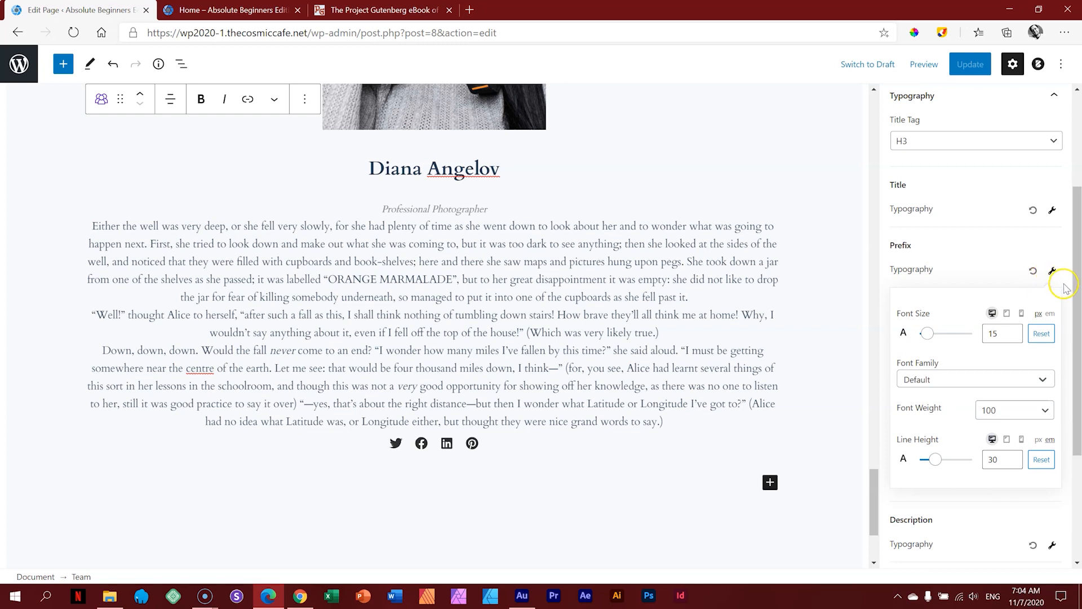
left_click_drag(928, 336, 947, 333)
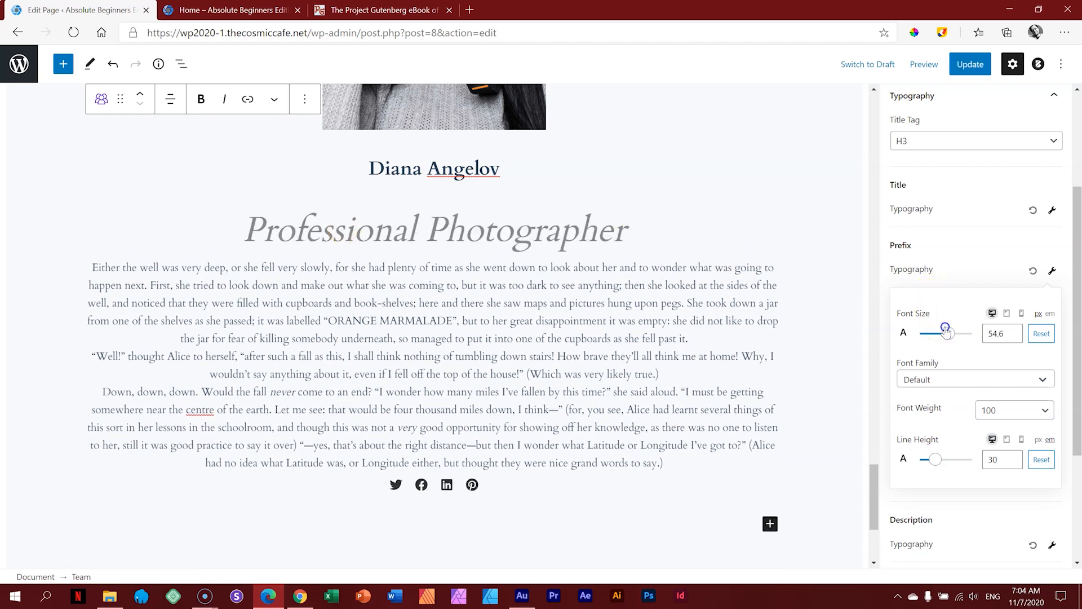
left_click(989, 333)
left_click(1042, 334)
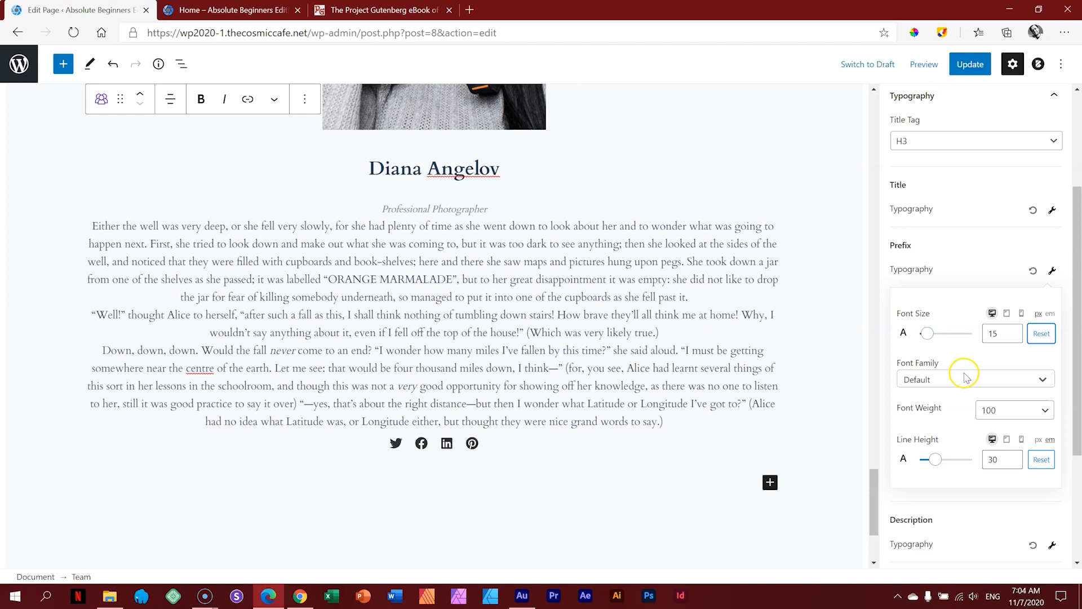
Step: Raise the social icons font size from 20 to 35.5
left_click(1054, 270)
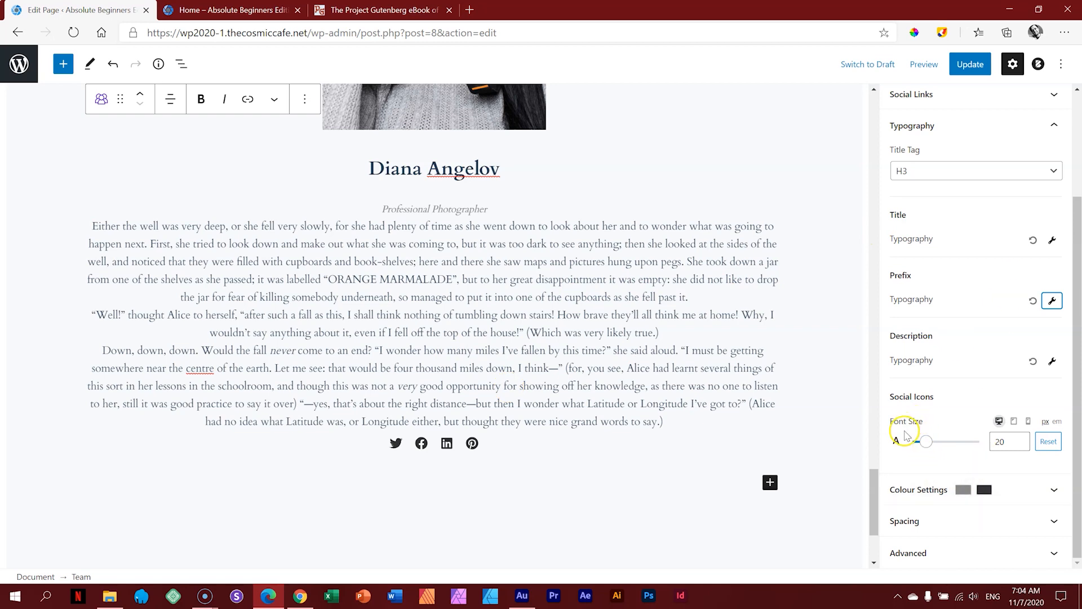
left_click(925, 442)
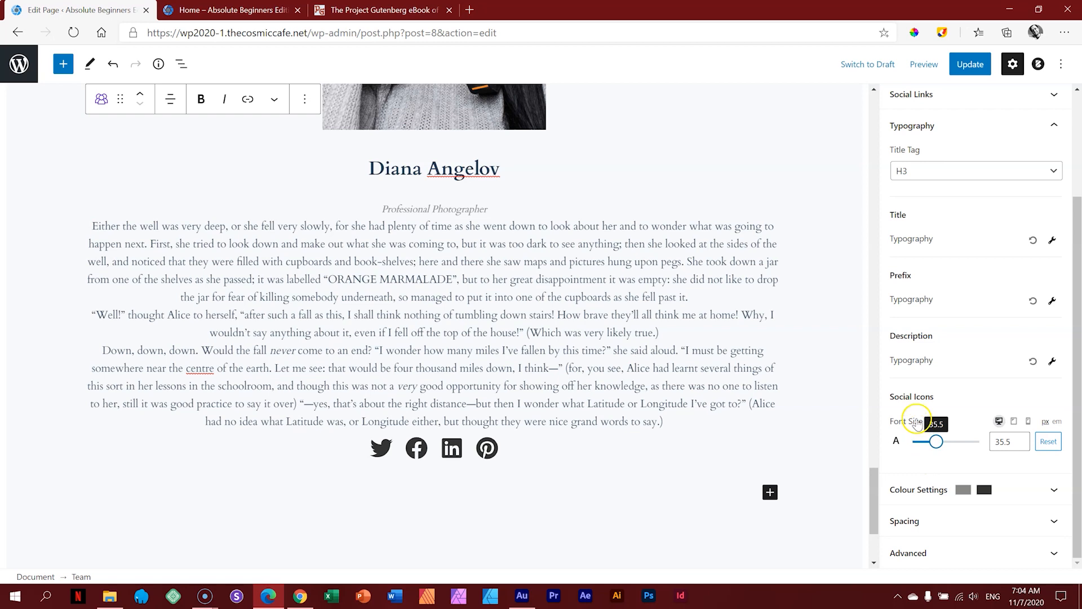
left_click(921, 126)
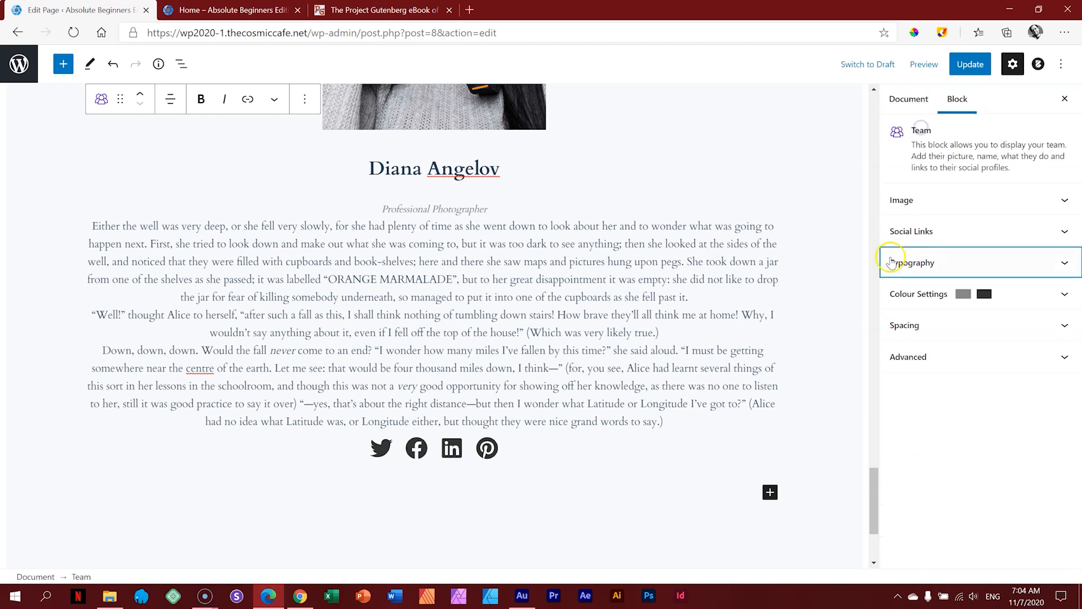
Step: Give the member name a custom dark purple title colour, #480286, in Colour Settings
left_click(919, 292)
left_click_drag(1079, 283, 1078, 393)
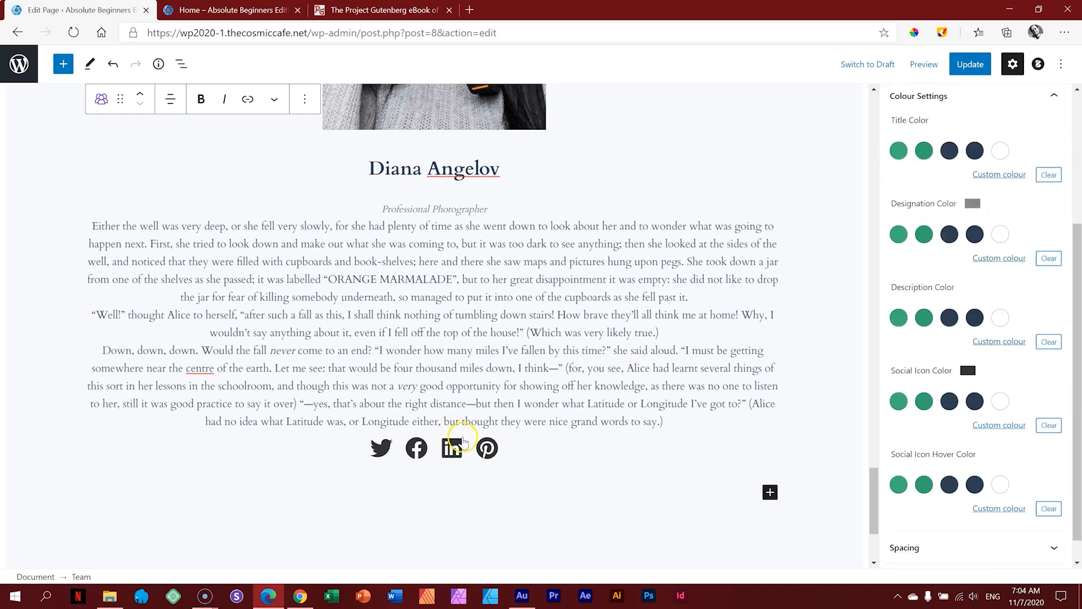
scroll(497, 256, "up", 20)
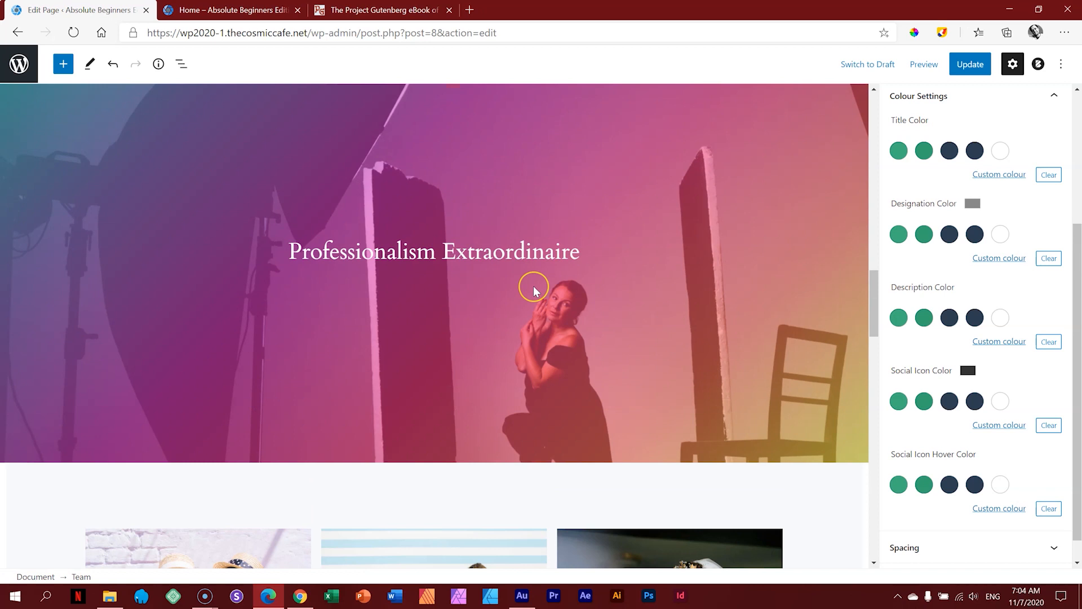
scroll(533, 285, "up", 7)
scroll(533, 286, "down", 15)
scroll(536, 295, "down", 6)
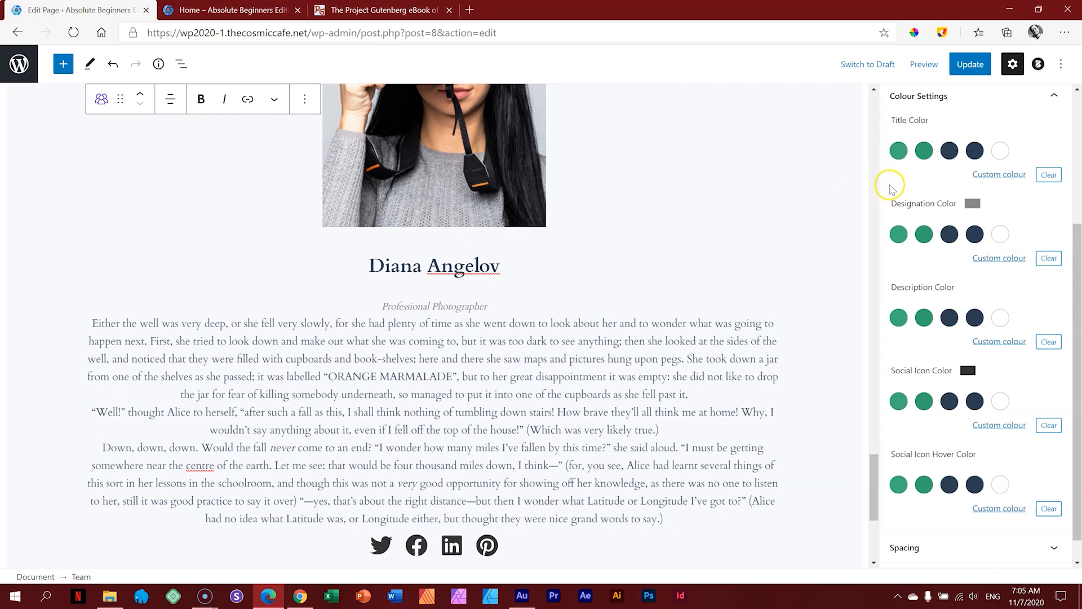
left_click(984, 177)
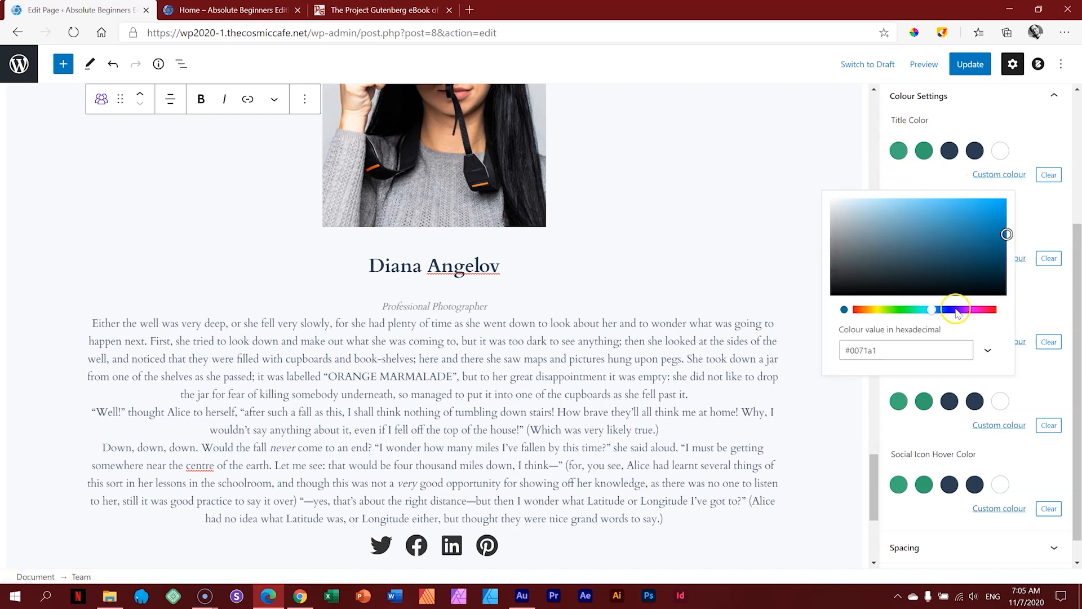
left_click(932, 310)
left_click_drag(932, 311, 958, 312)
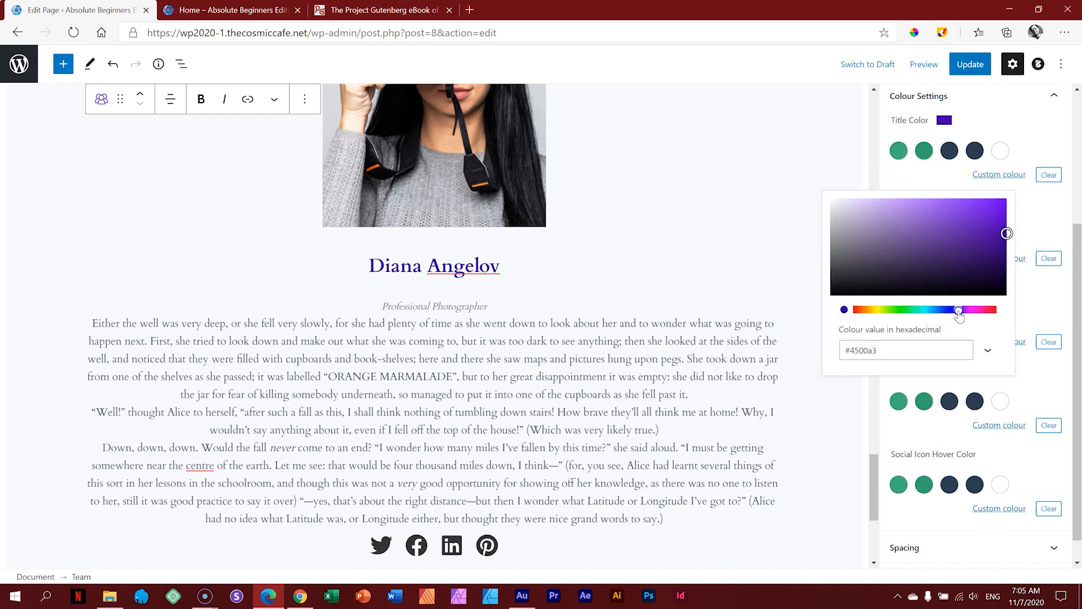
left_click_drag(1006, 234, 1006, 245)
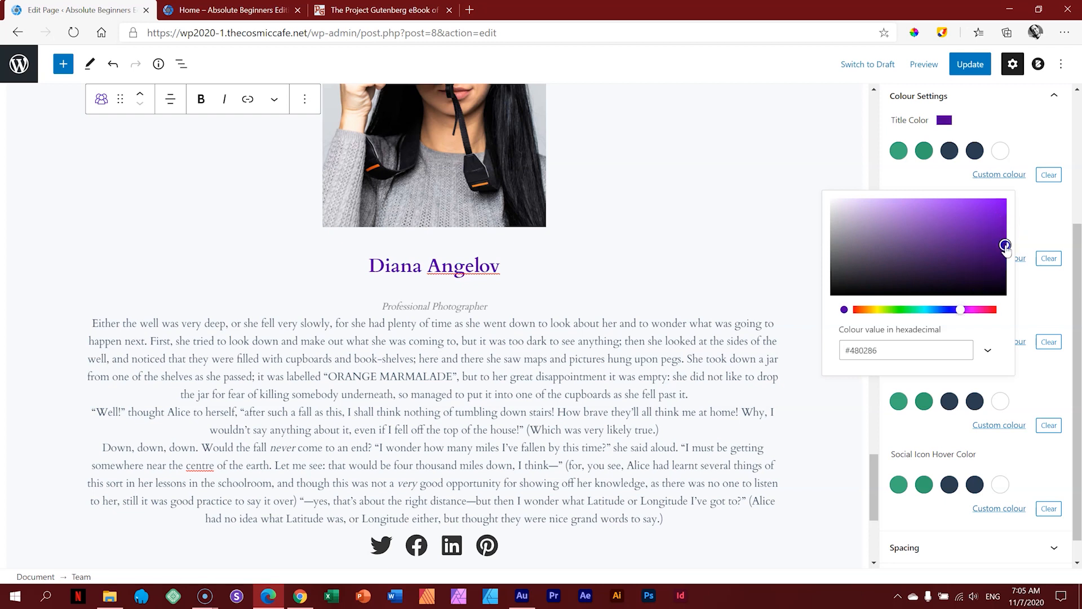
left_click(993, 120)
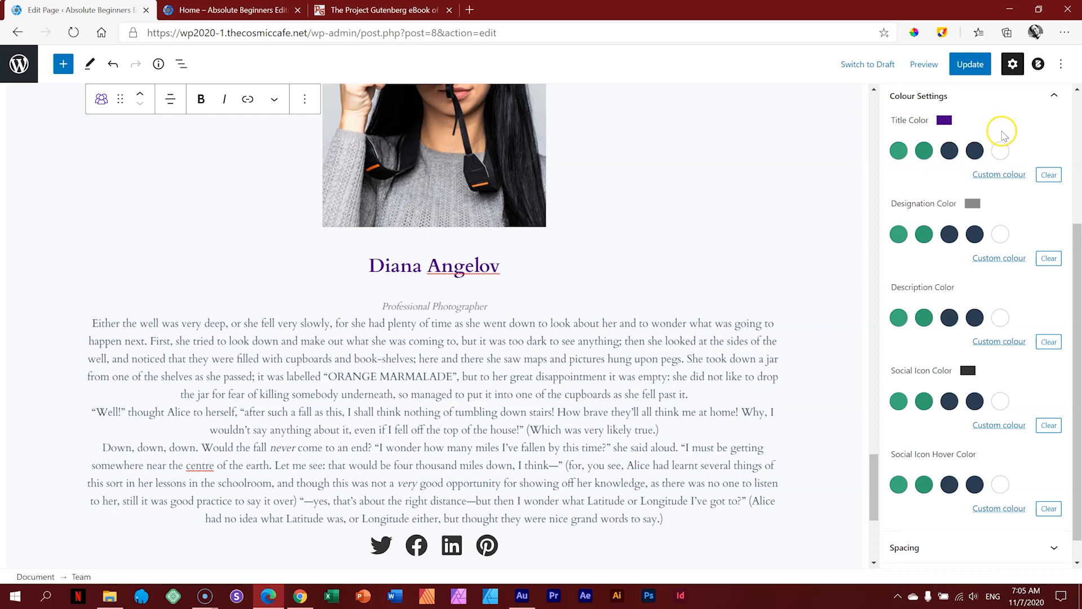
left_click(901, 97)
Step: Set Description Bottom Spacing to 36 and Designation Bottom Spacing to 34
left_click(922, 333)
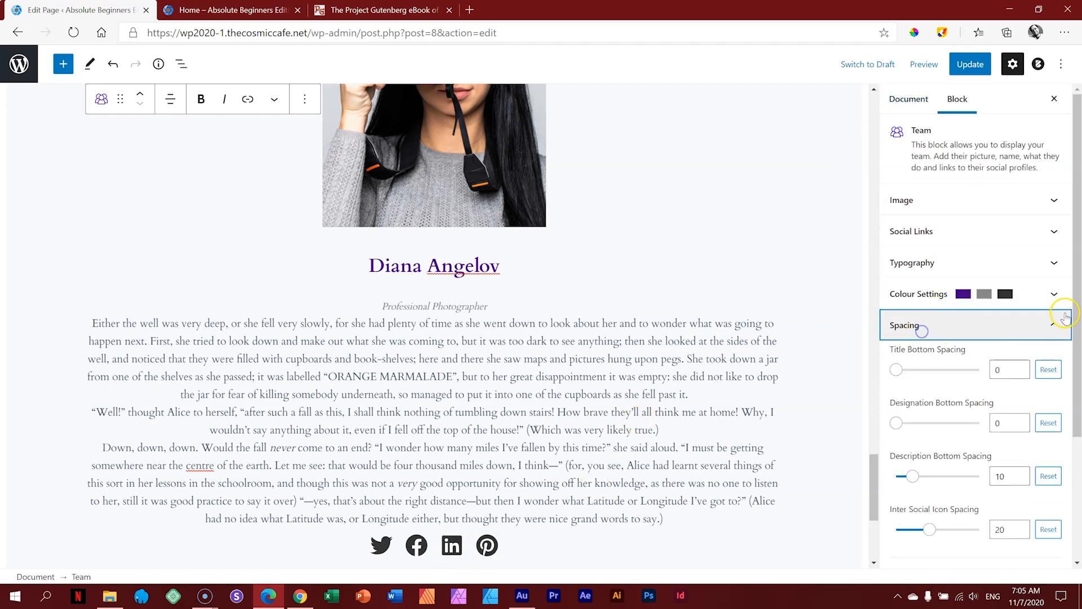
scroll(1077, 292, "down", 1)
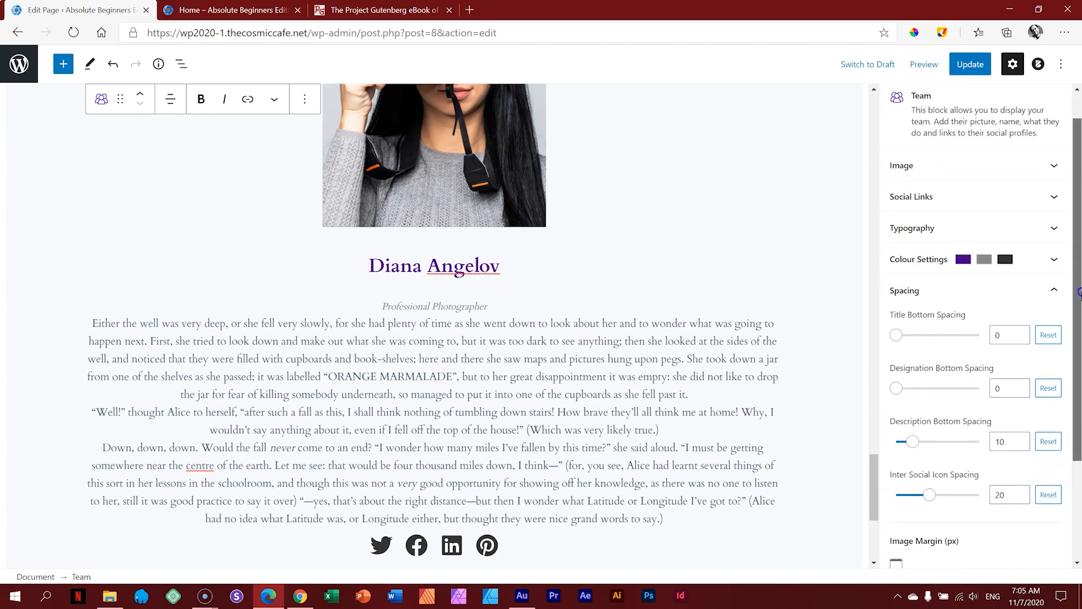
left_click_drag(1079, 292, 1079, 315)
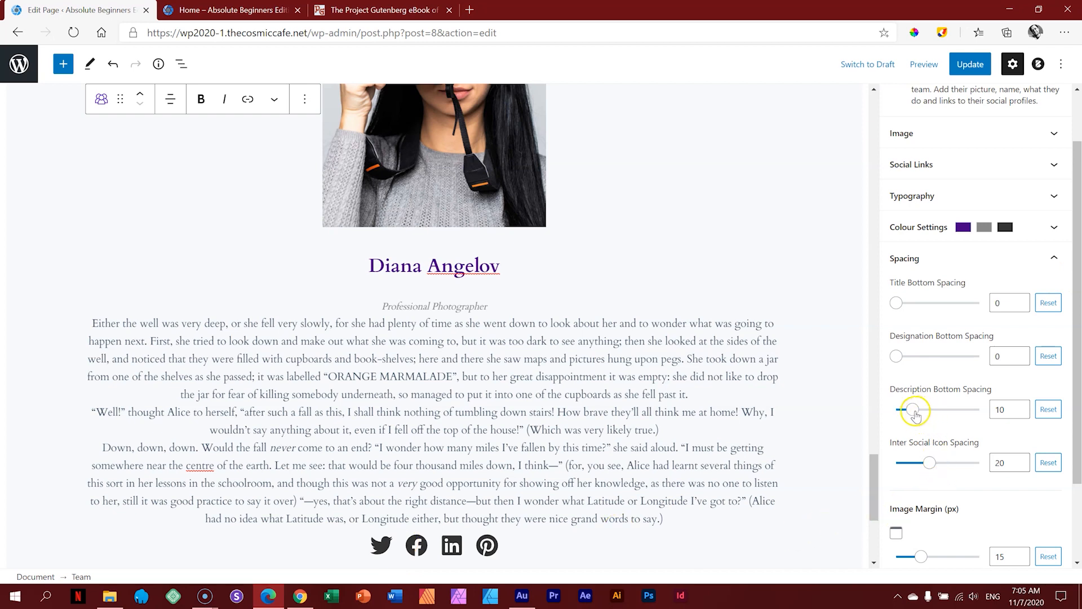
left_click_drag(915, 416, 945, 415)
scroll(550, 286, "down", 5)
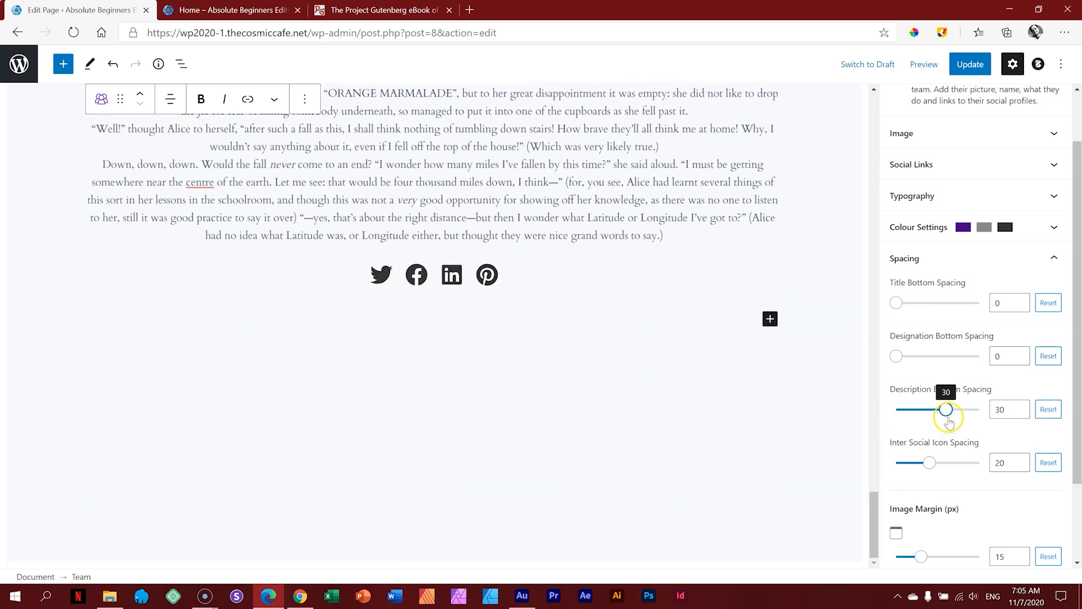
left_click_drag(949, 412, 957, 414)
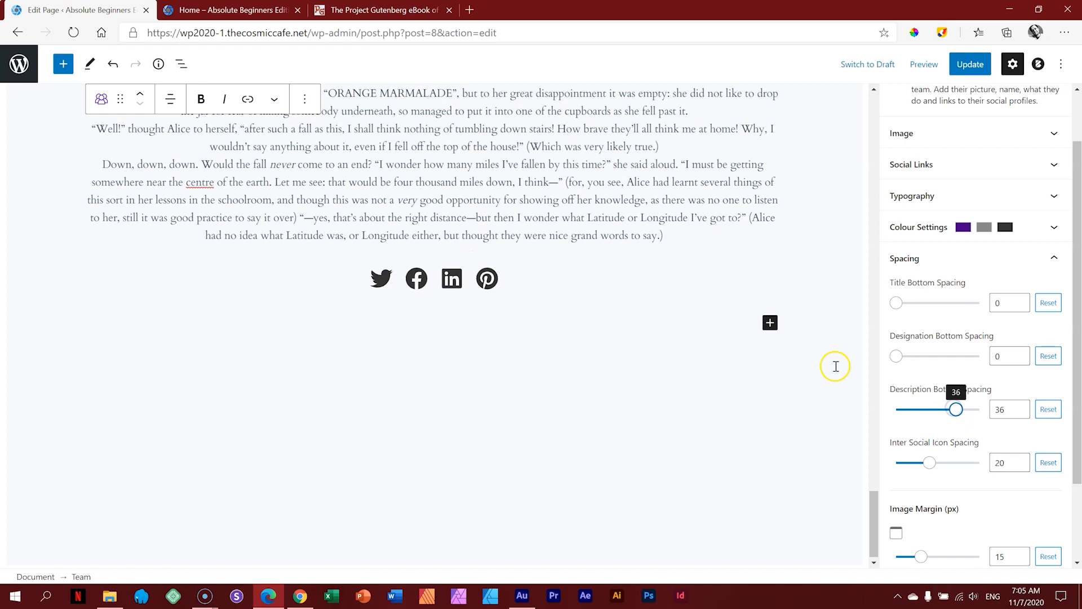
scroll(962, 406, "up", 2)
scroll(553, 234, "up", 5)
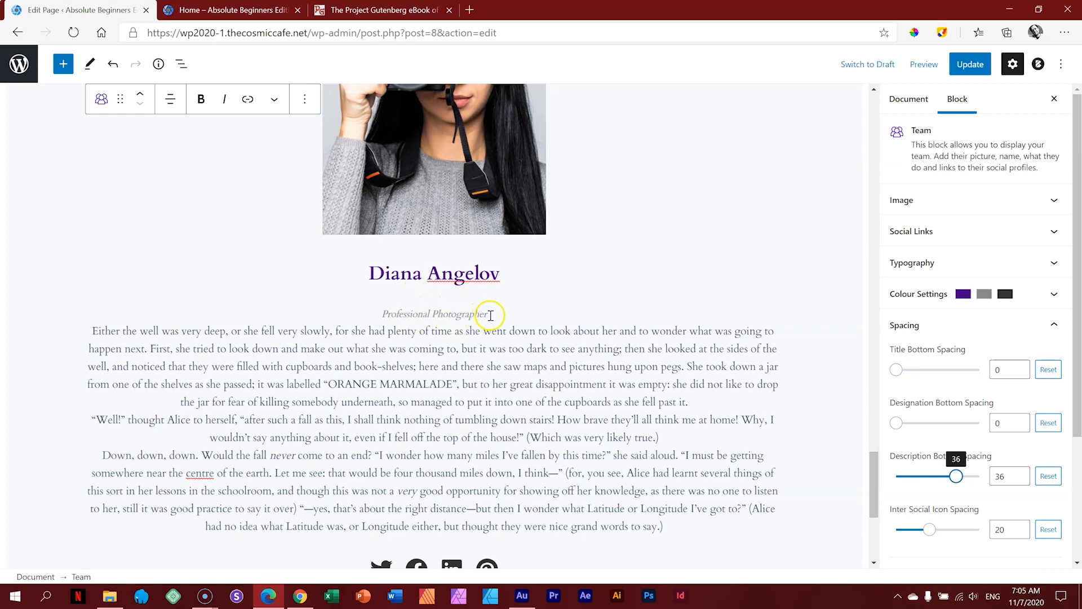
left_click_drag(899, 430, 952, 427)
left_click_drag(1078, 369, 1074, 316)
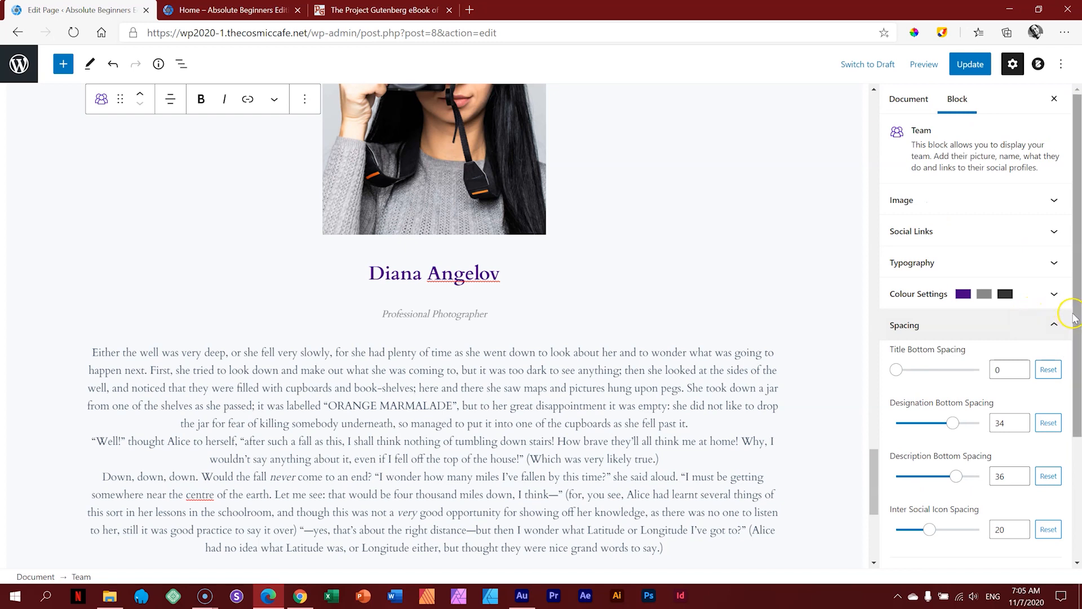
Step: Insert a Spacer block below the gallery and set its height to 74 px
left_click(936, 325)
left_click(932, 357)
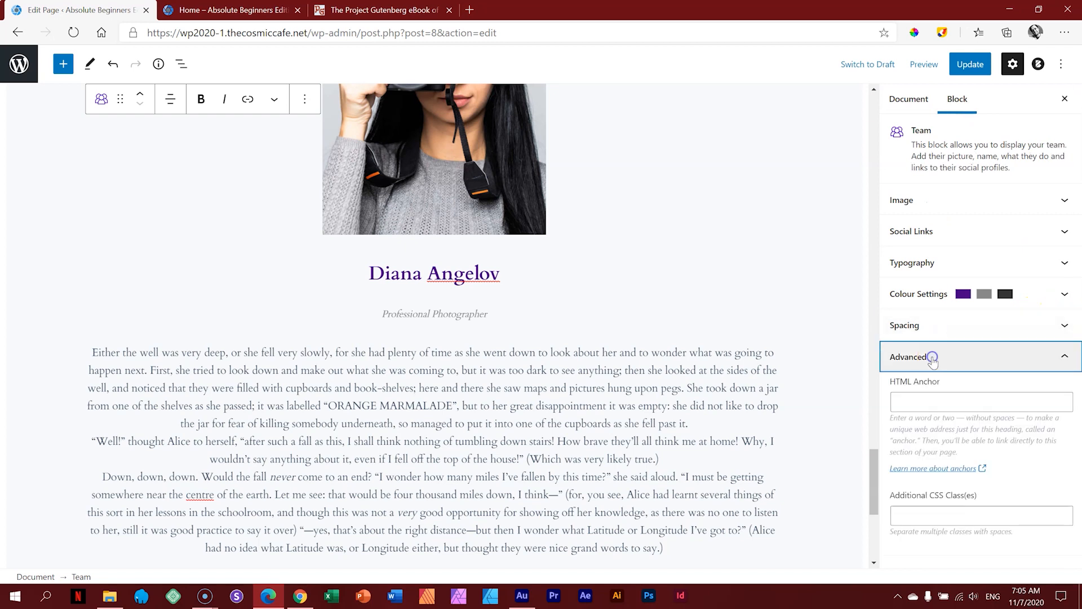
left_click(933, 358)
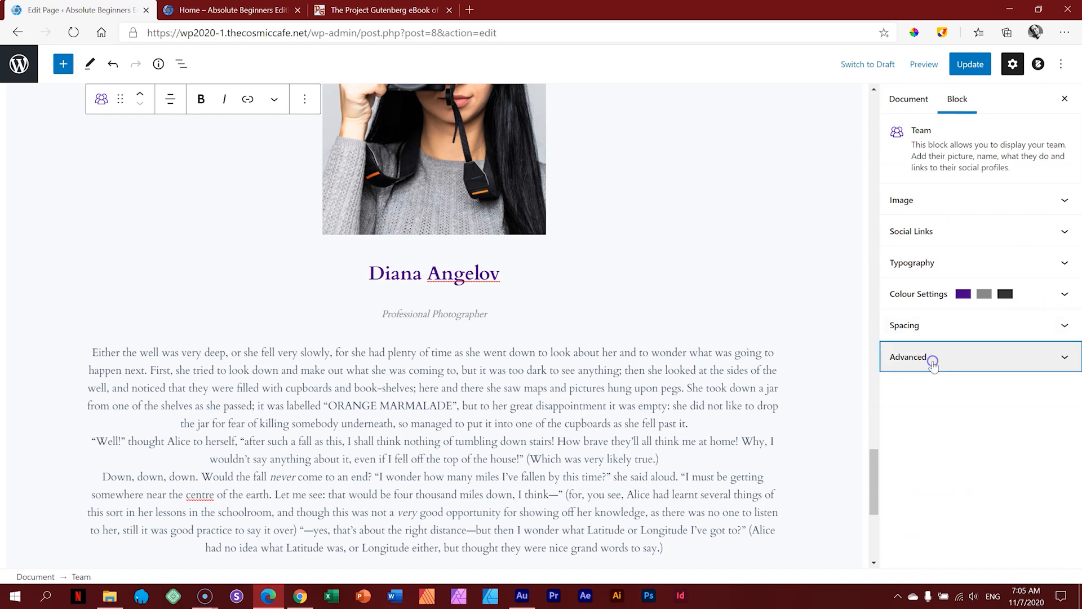
left_click(875, 124)
left_click(434, 330)
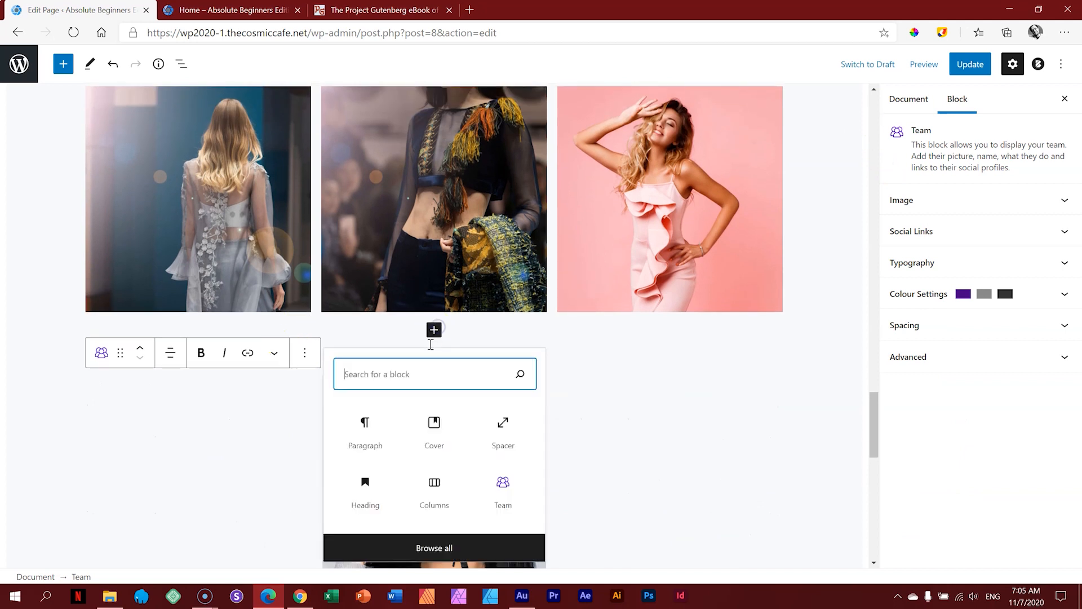
left_click(823, 417)
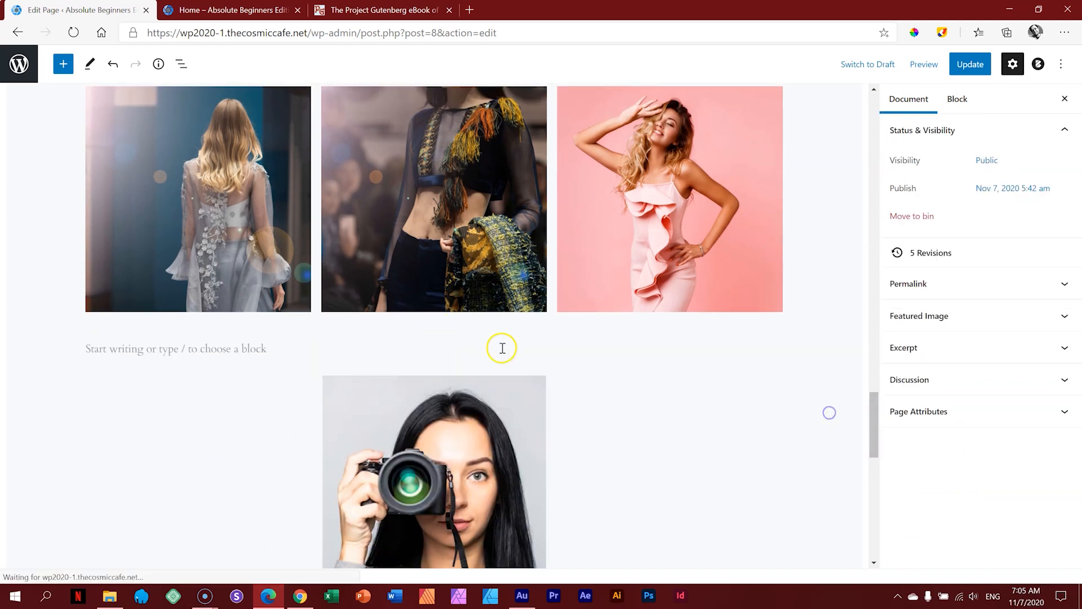
left_click(433, 331)
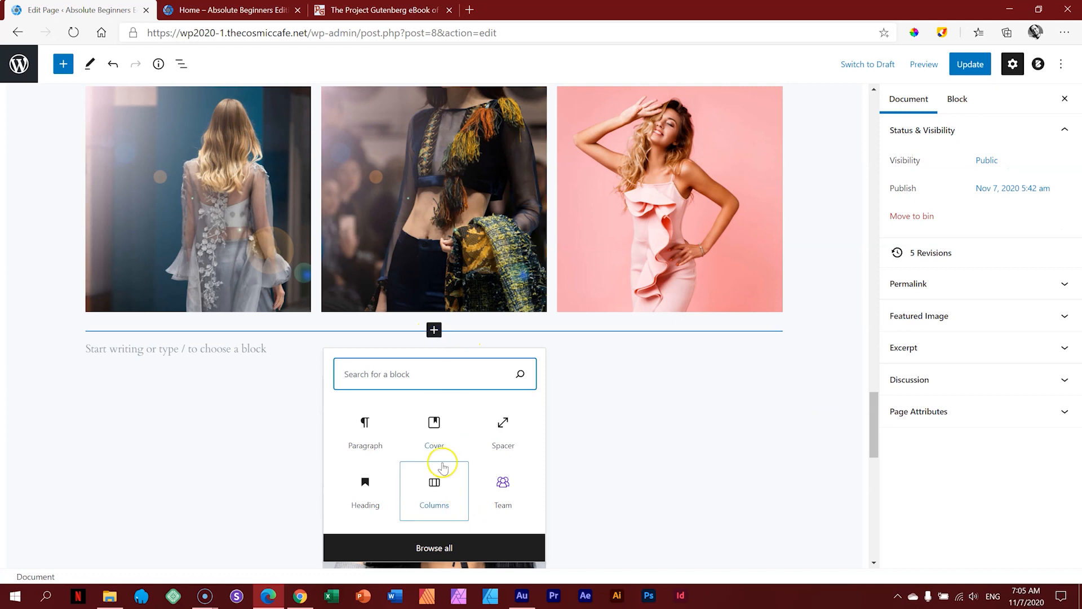
left_click(489, 442)
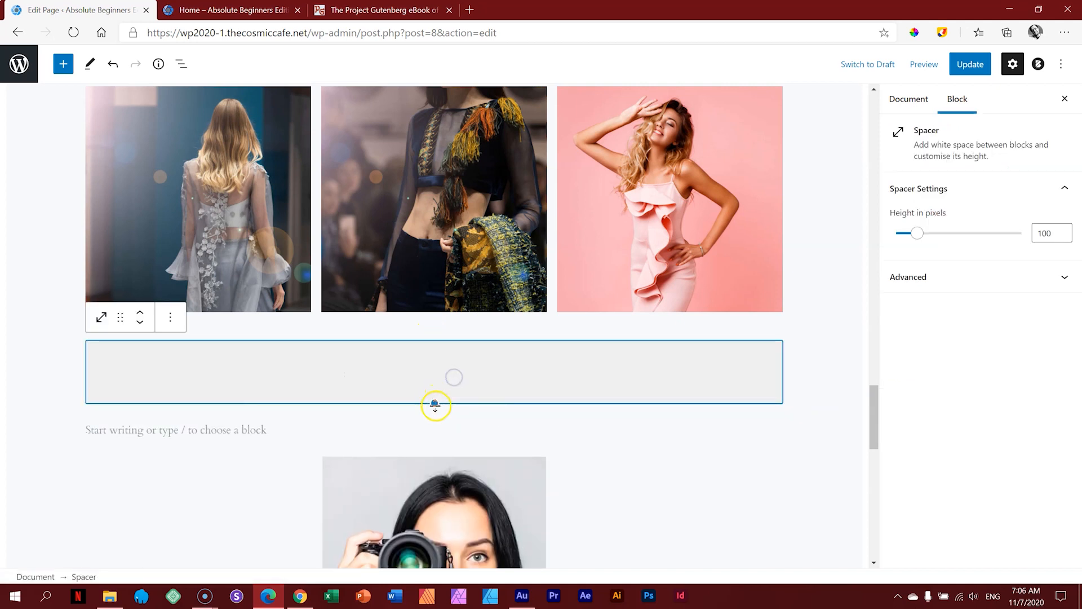
left_click_drag(433, 399, 434, 384)
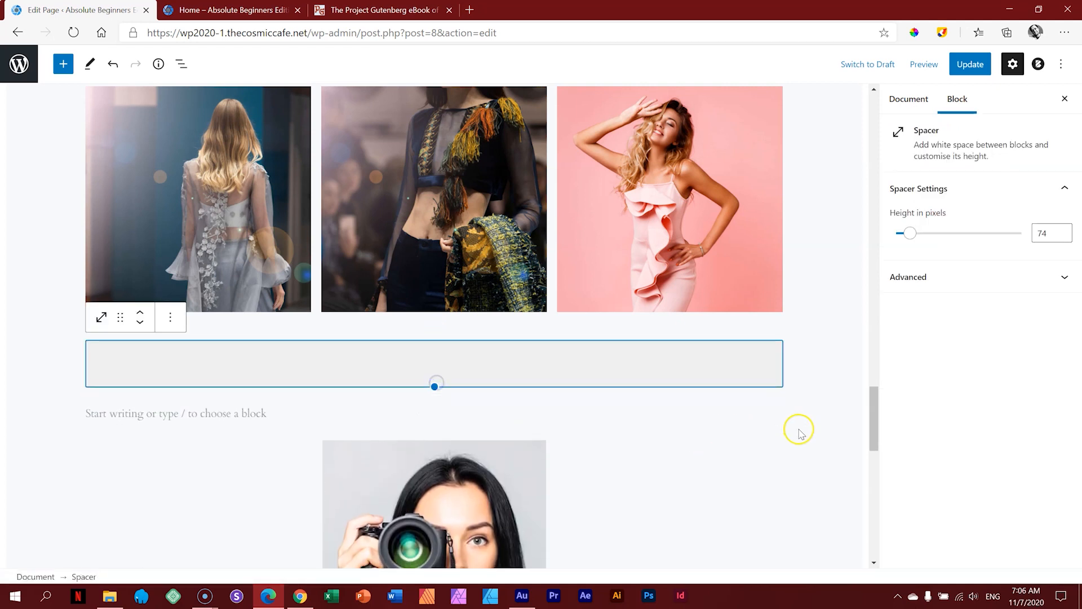
scroll(798, 428, "down", 8)
scroll(798, 431, "down", 5)
scroll(758, 432, "up", 5)
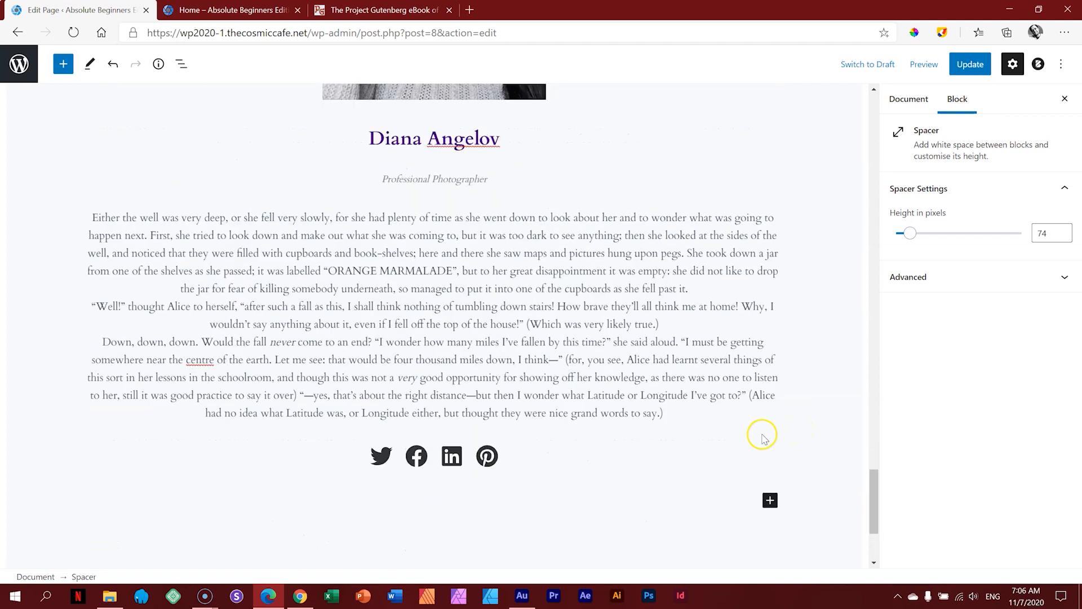
Step: Save the Home page and scroll through its preview in a new tab
left_click(970, 64)
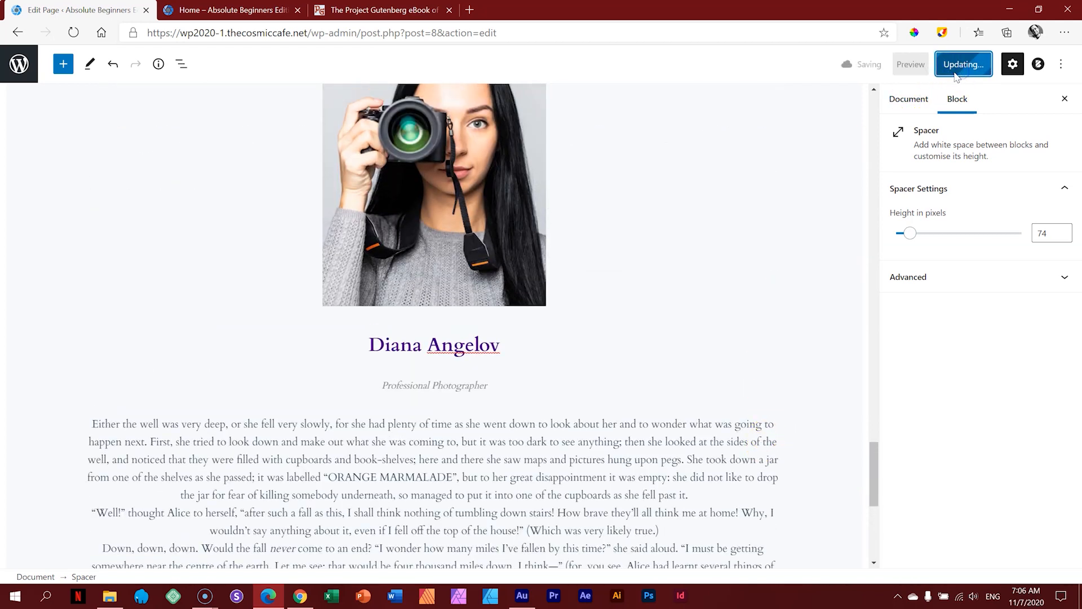
left_click(922, 65)
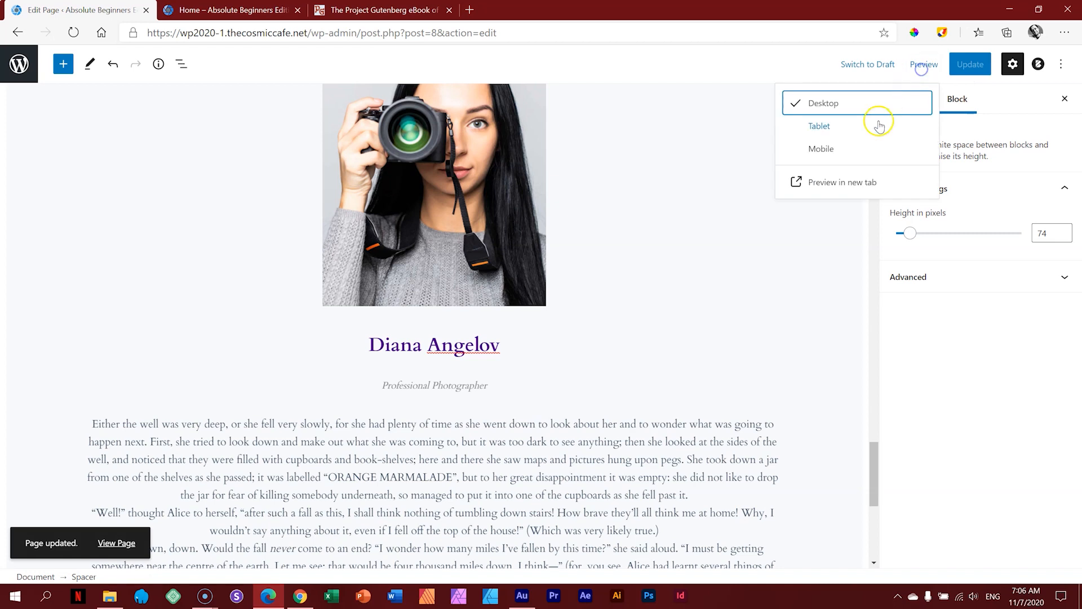
left_click(851, 182)
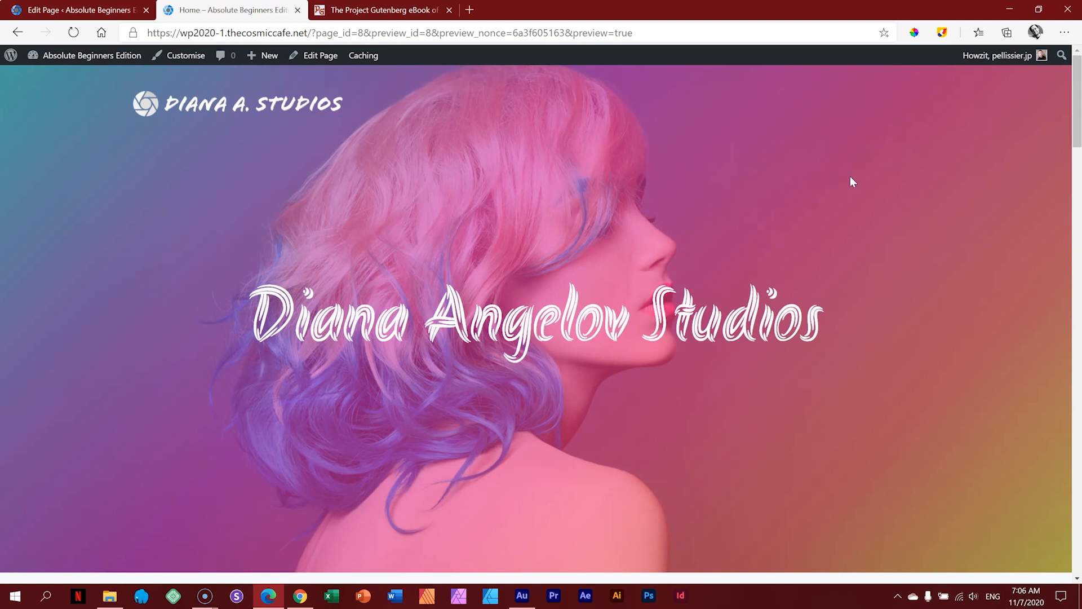
left_click(870, 202)
mouse_move(1078, 78)
left_mouse_down()
mouse_move(1078, 513)
mouse_move(1078, 72)
left_mouse_up()
left_click_drag(1074, 98, 1079, 522)
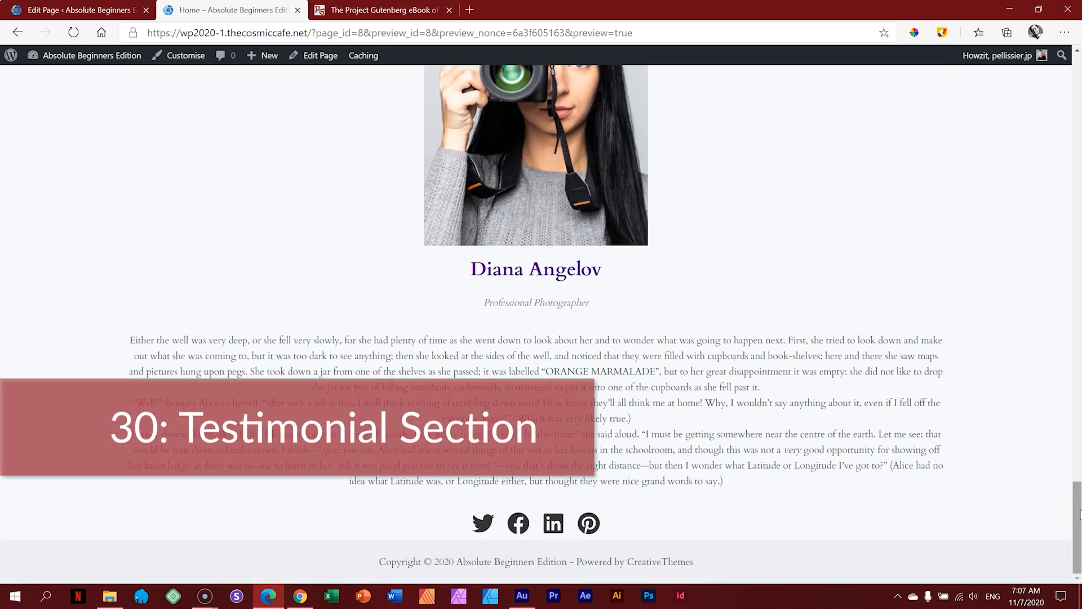
Step: Back in the editor, insert a Testimonial block from the full block library
left_click(88, 11)
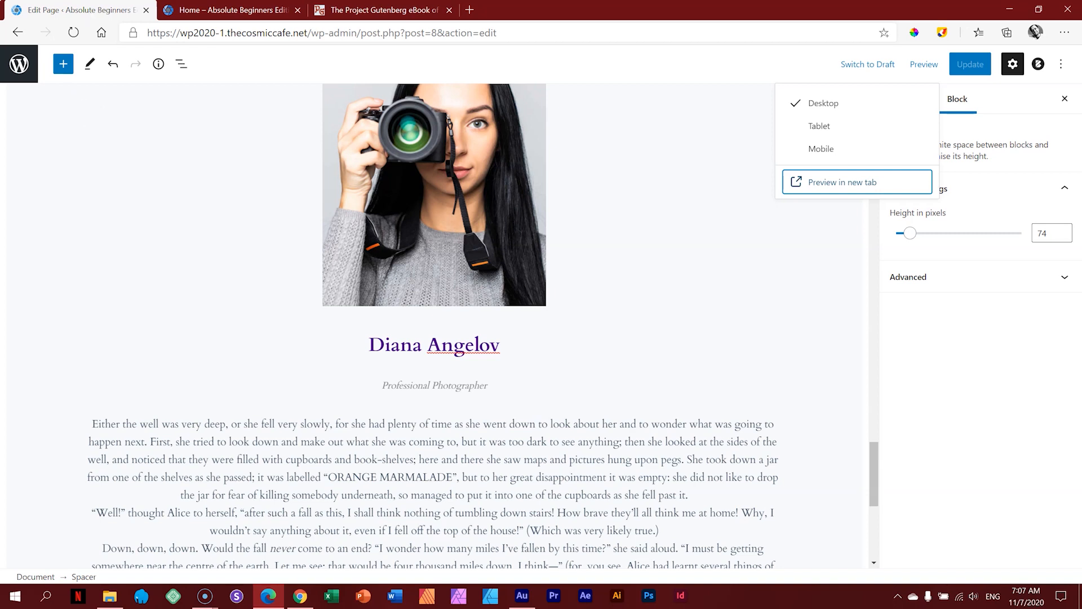
left_click(63, 64)
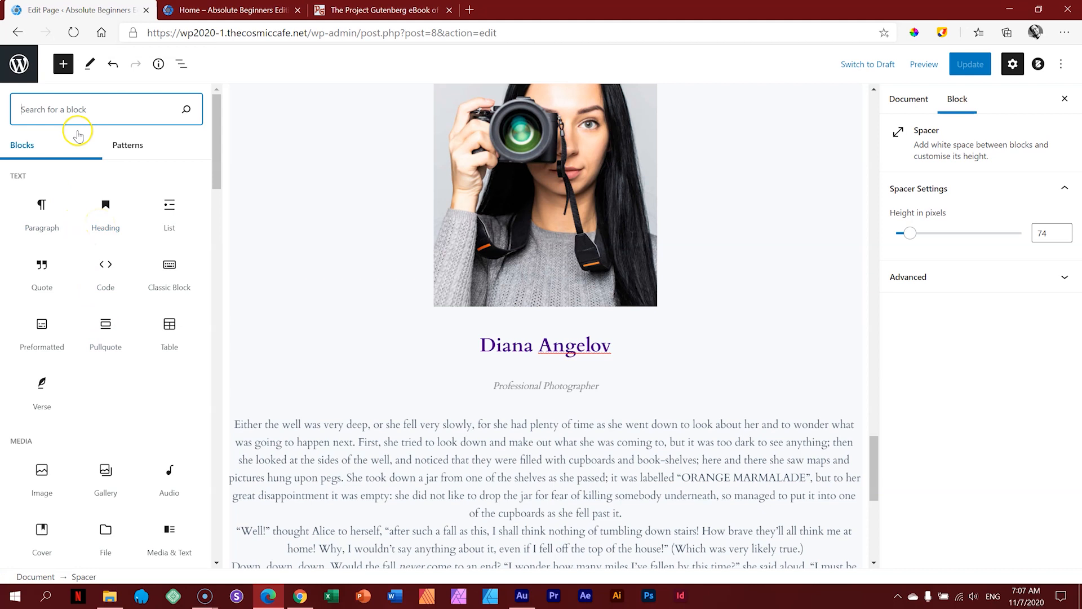
left_click_drag(216, 148, 218, 484)
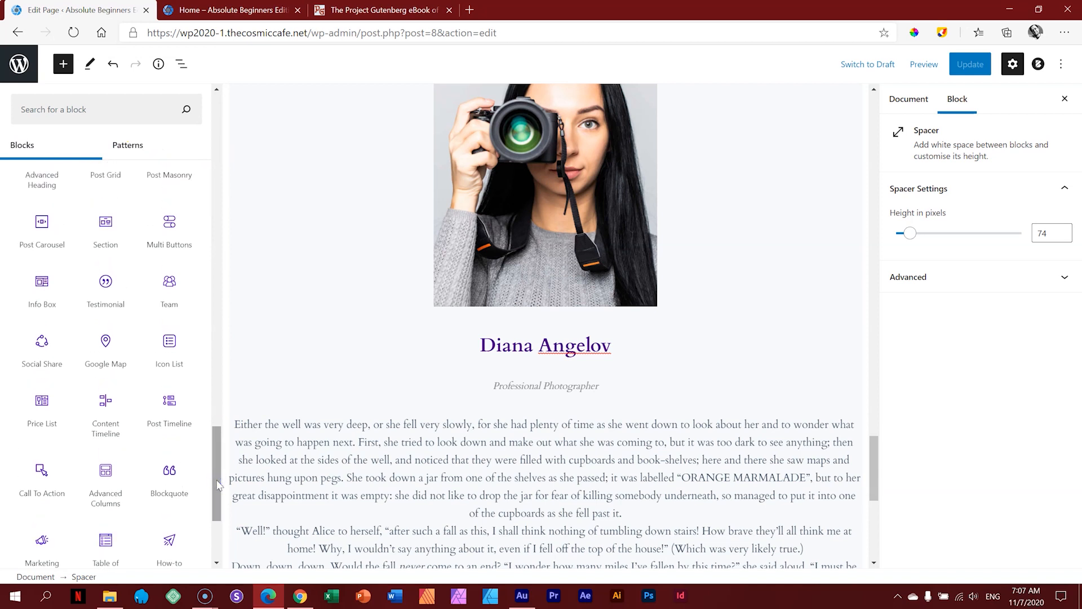
mouse_move(102, 284)
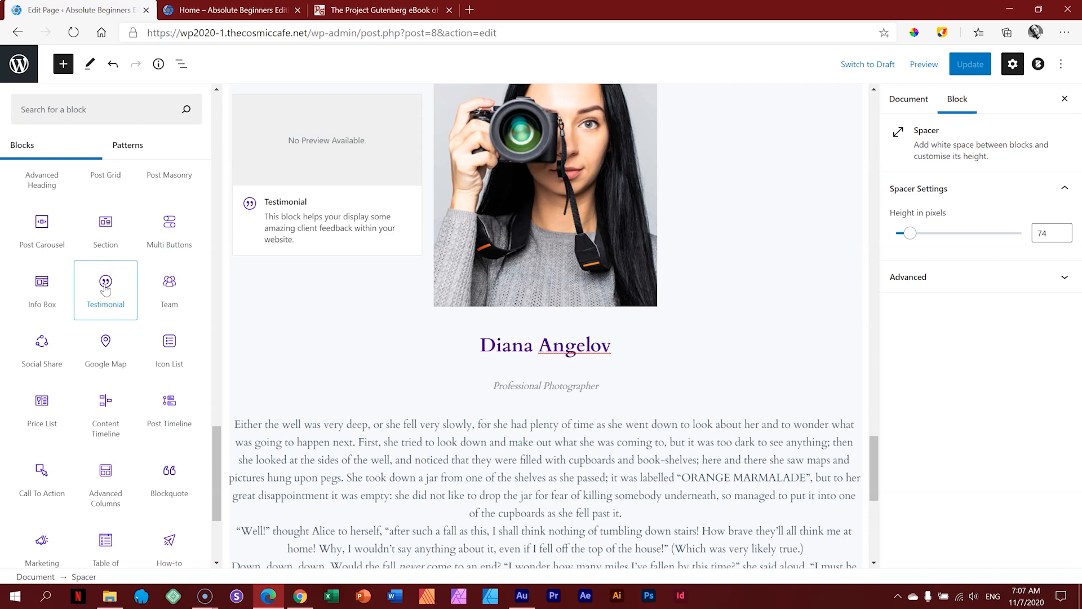
left_click(105, 290)
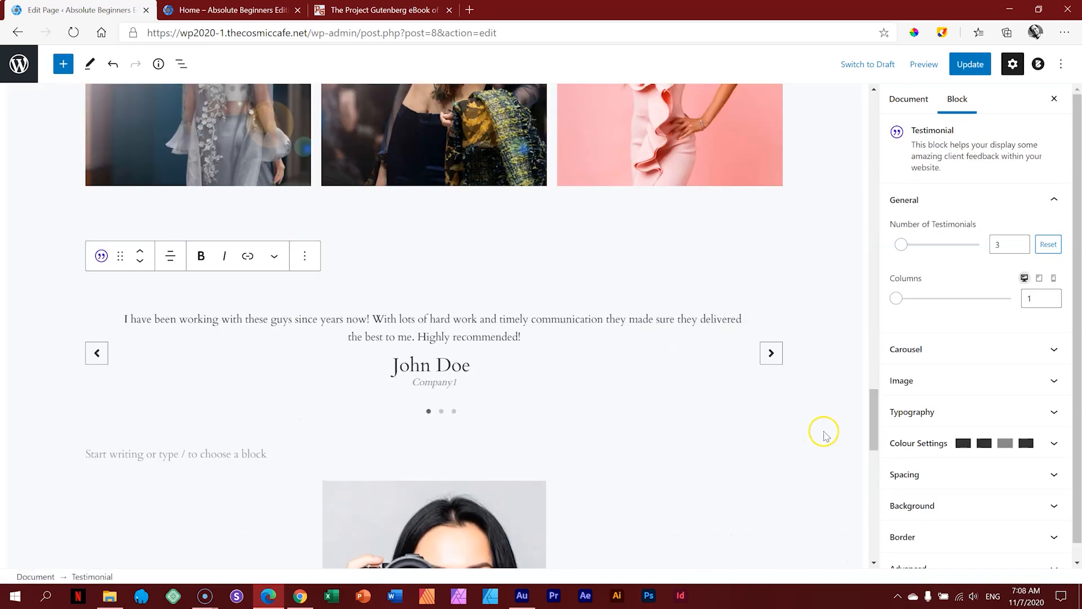
Step: Move the Testimonial block down twice so it sits below the Team section
mouse_move(874, 410)
left_mouse_down()
mouse_move(875, 445)
mouse_move(875, 414)
left_mouse_up()
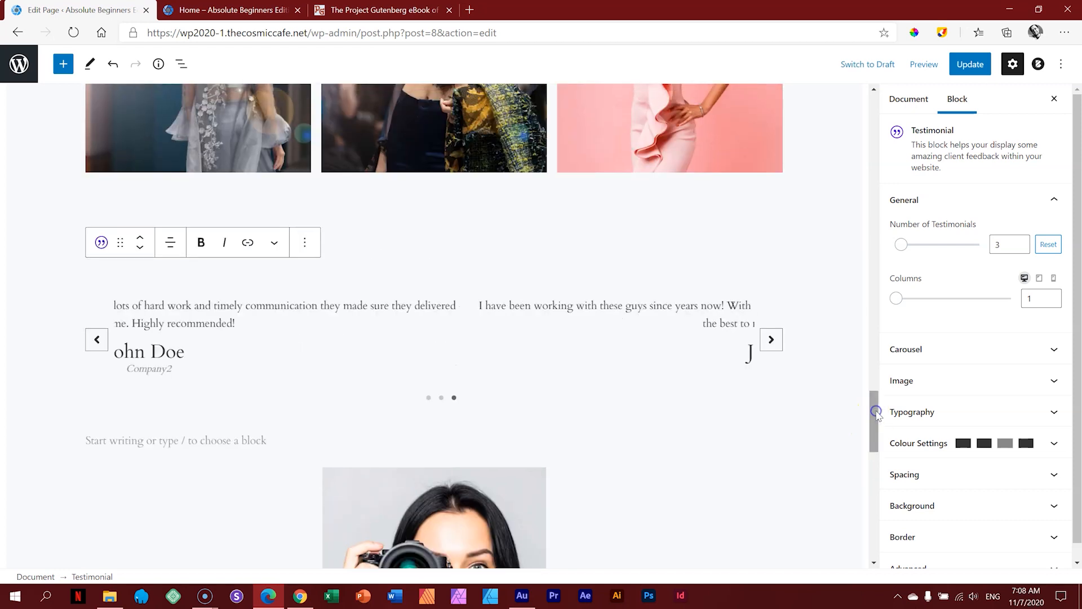
left_click(139, 249)
left_click(139, 248)
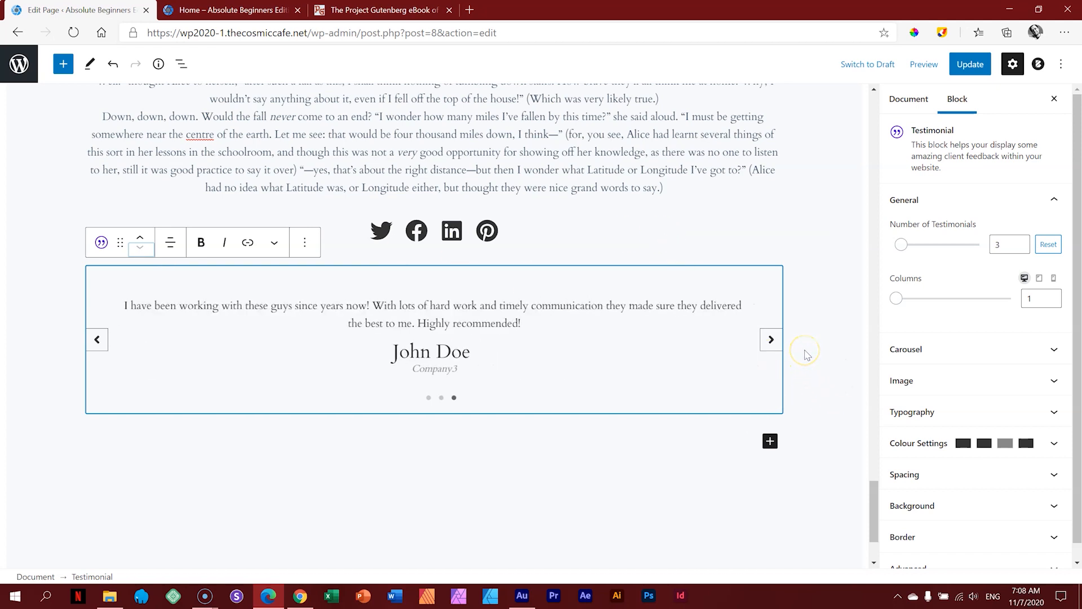
scroll(797, 304, "up", 5)
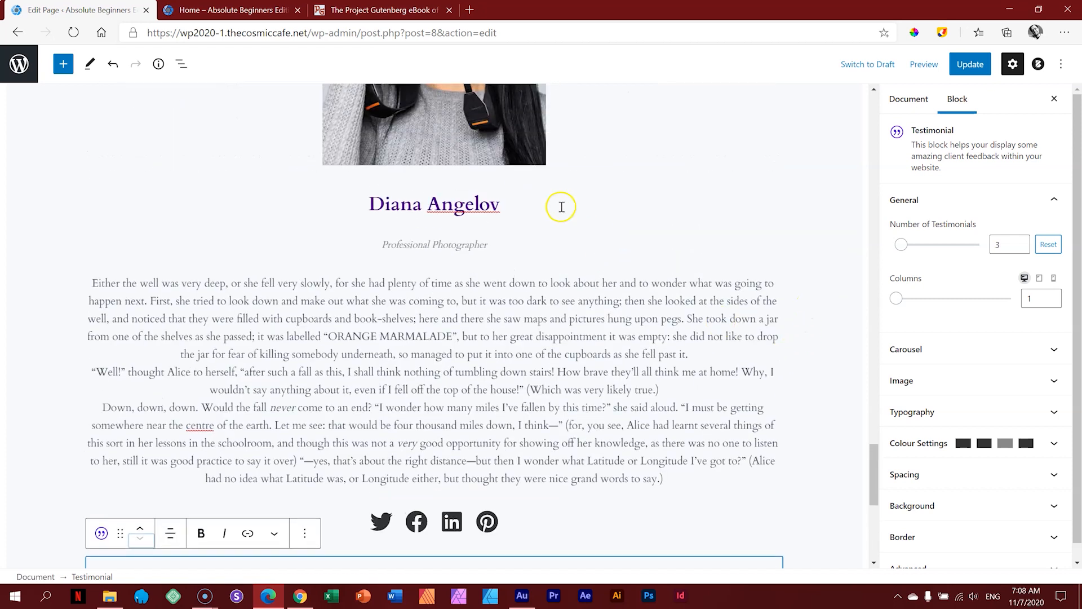
scroll(505, 381, "down", 3)
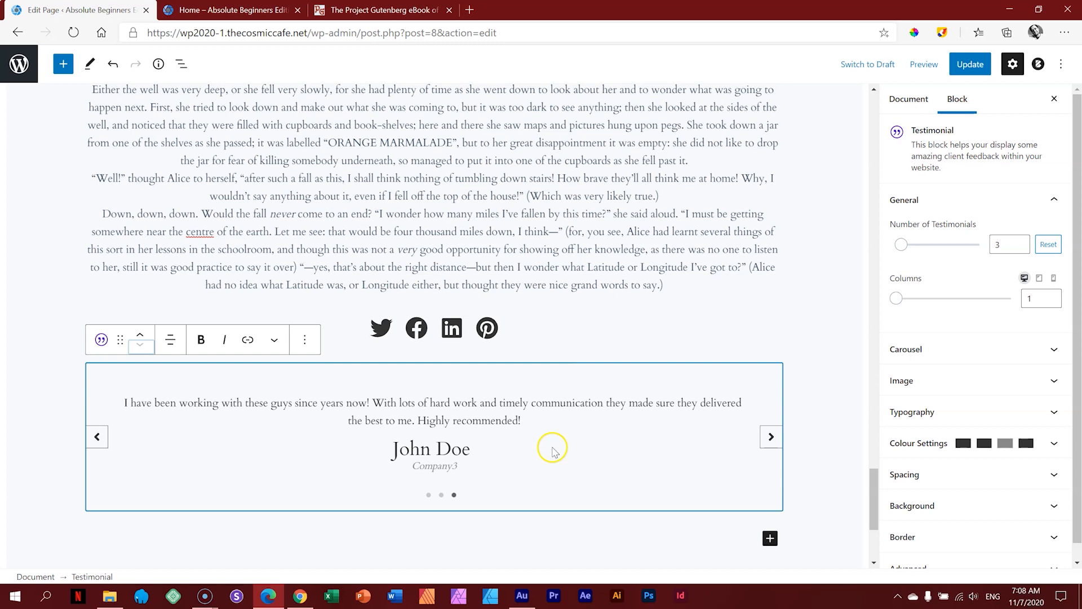
left_click(171, 339)
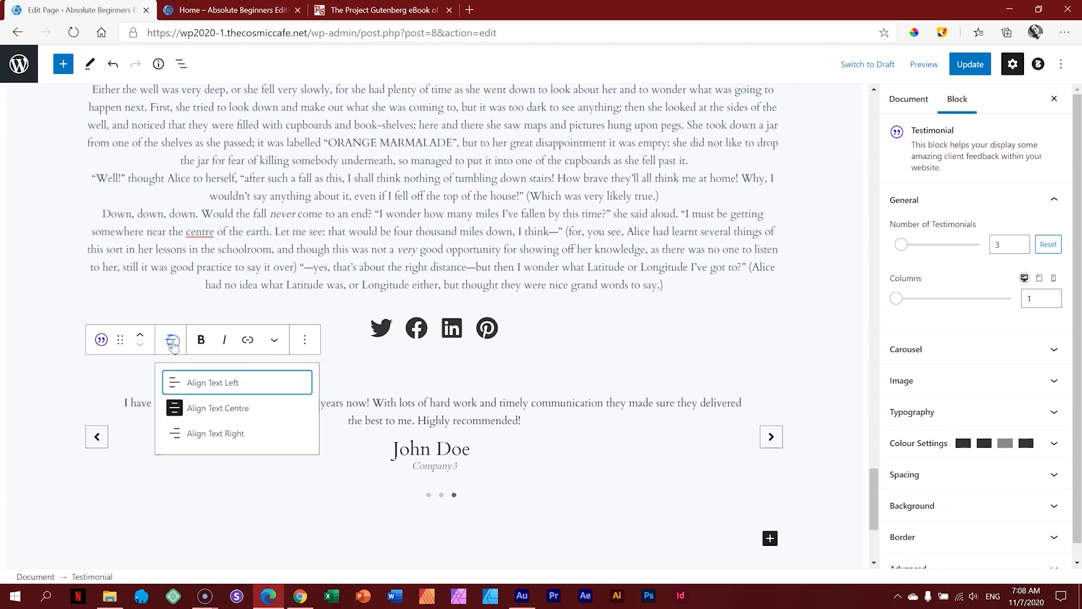
left_click(179, 381)
left_click(170, 340)
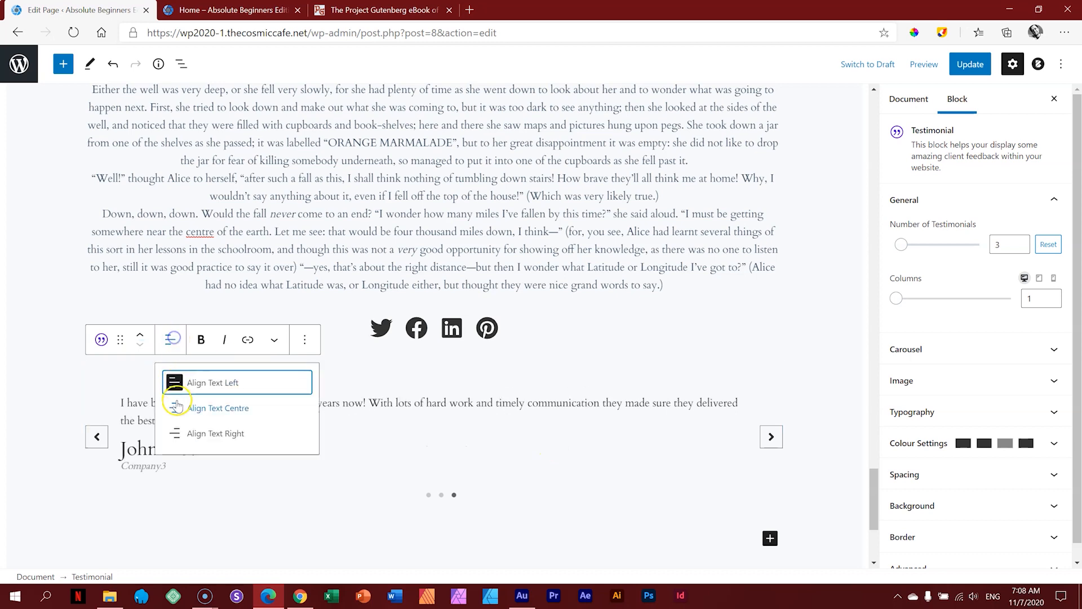
left_click(186, 434)
left_click(170, 339)
left_click(186, 409)
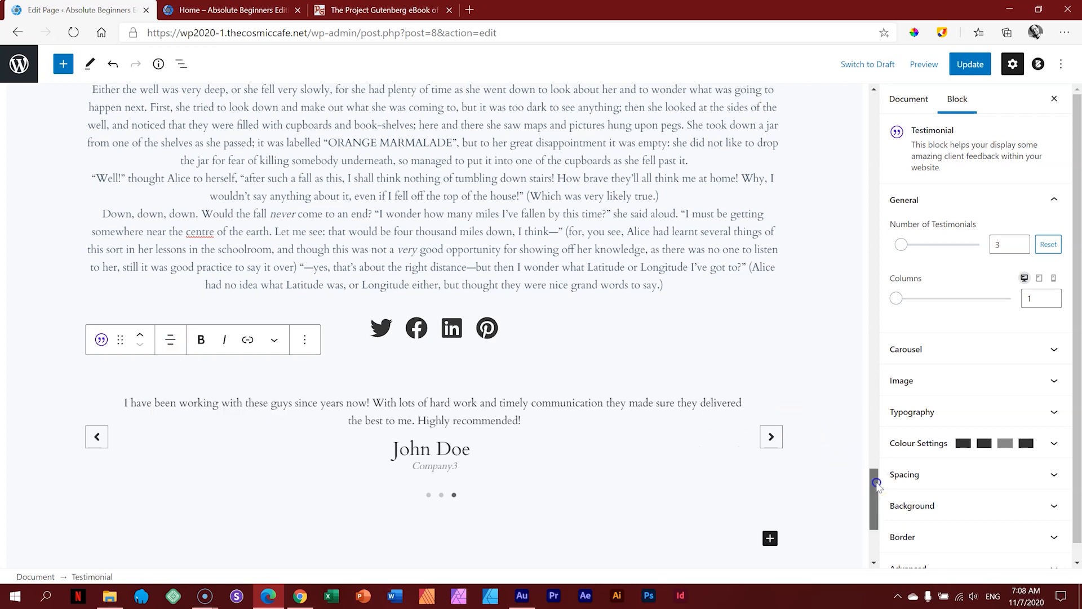
left_click_drag(875, 483, 876, 490)
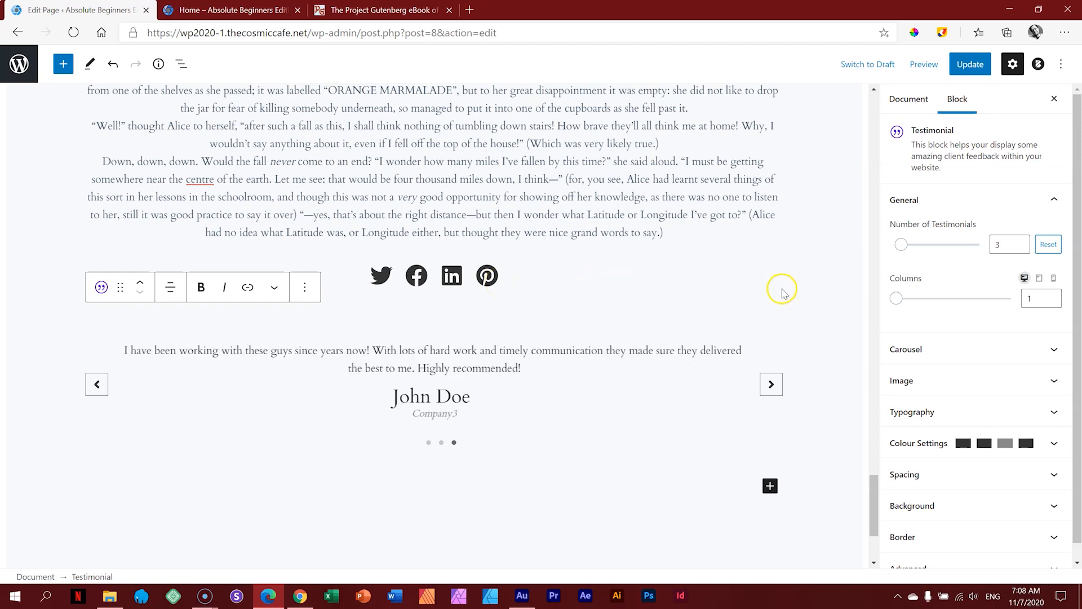
left_click(771, 385)
Step: Set the testimonials to 2 columns and switch Autoplay off in the Carousel settings
left_click(899, 299)
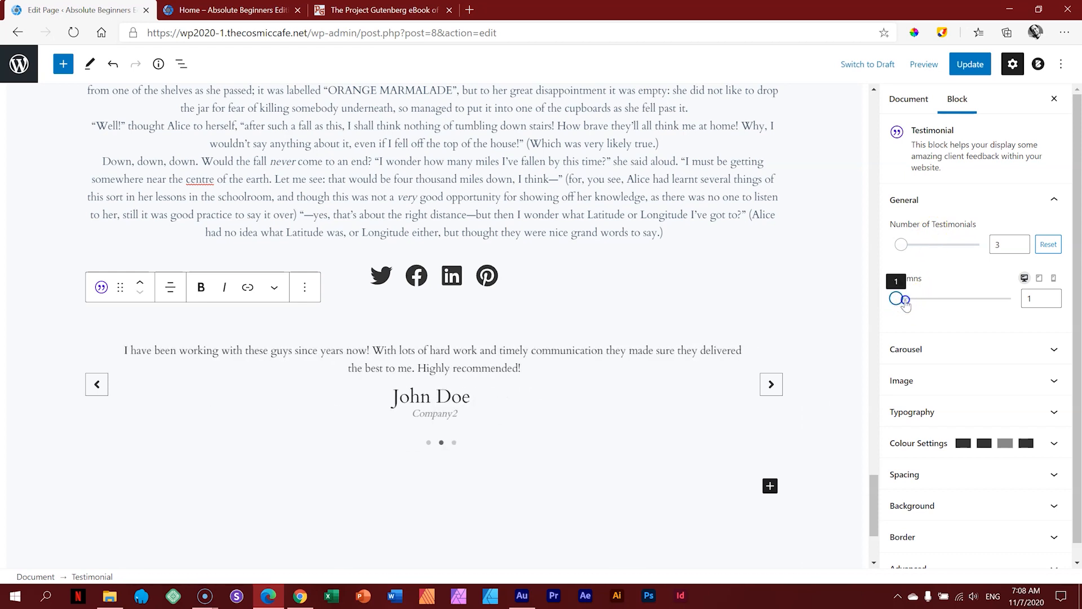
left_click_drag(904, 302, 914, 303)
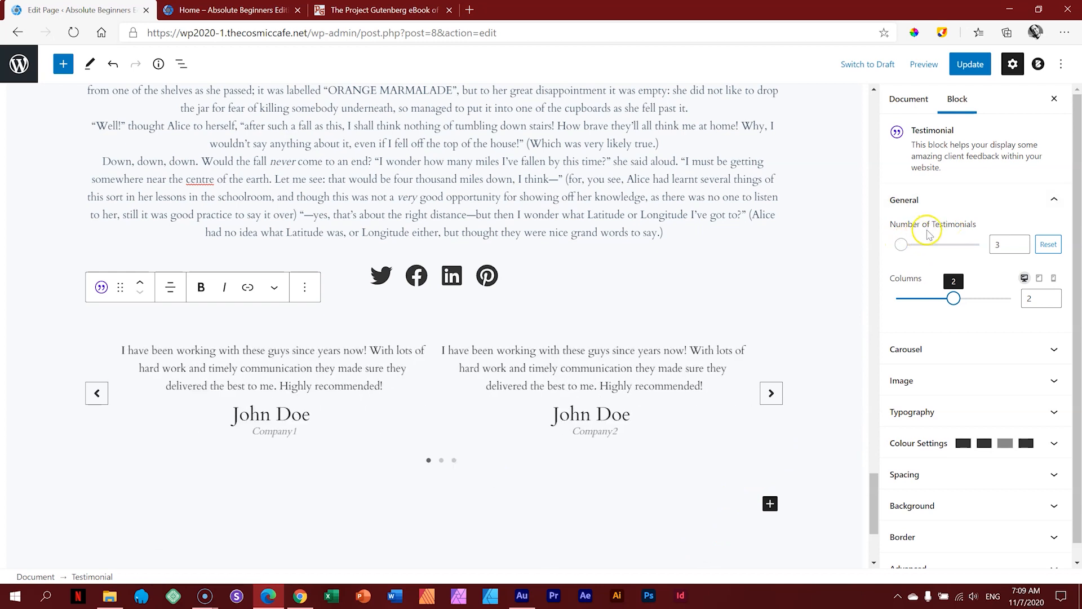
left_click(965, 198)
left_click(941, 223)
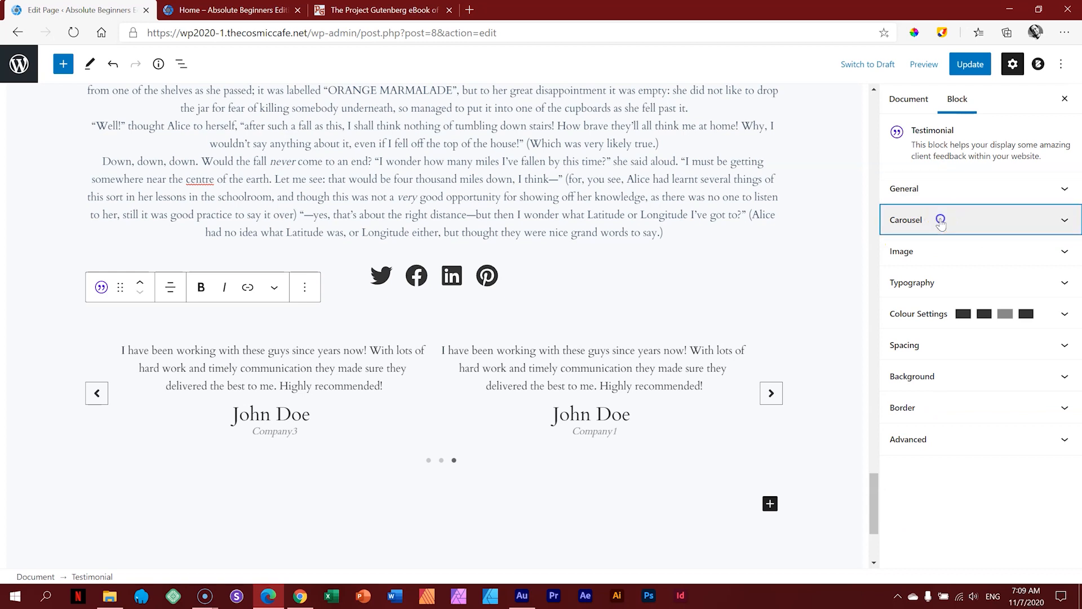
left_click(901, 282)
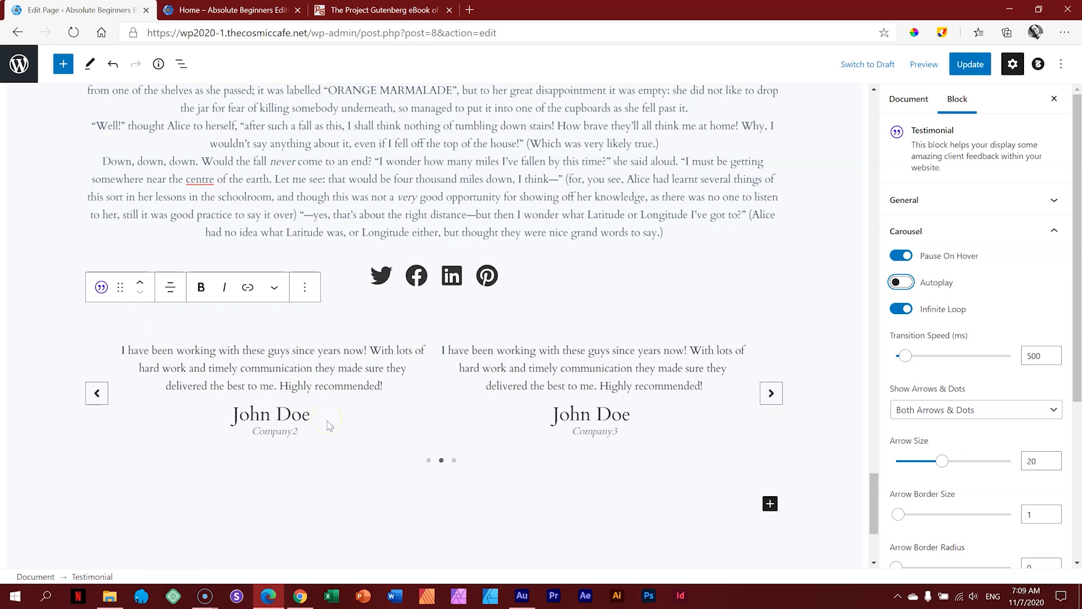
left_click(97, 394)
left_click(428, 460)
Step: Replace the first testimonial's placeholder name with a client's name and clear its company line
triple_click(307, 376)
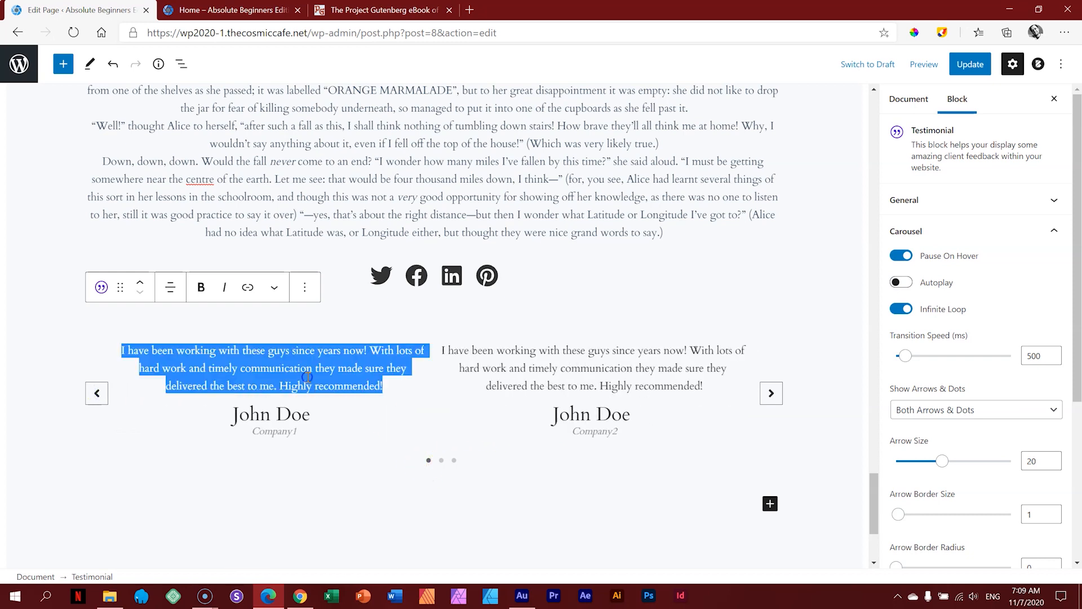
triple_click(257, 408)
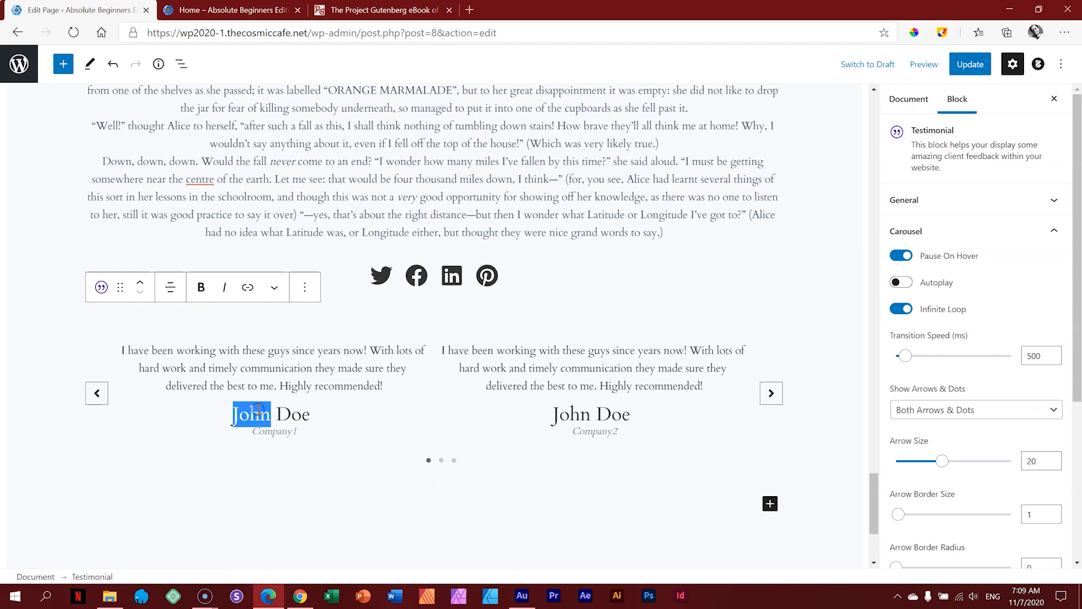
triple_click(263, 365)
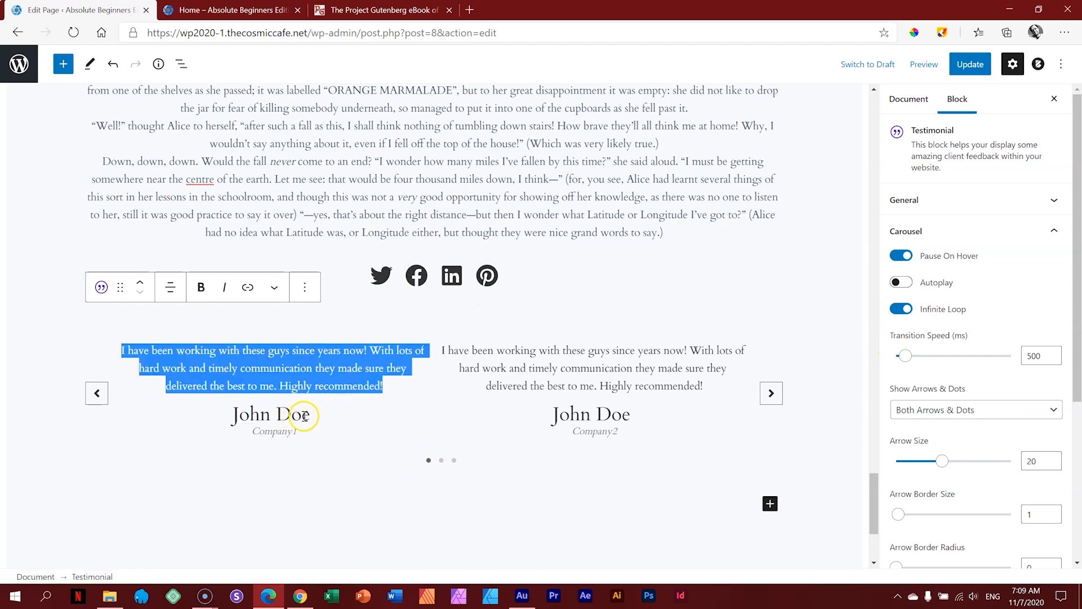
left_click_drag(306, 416, 251, 420)
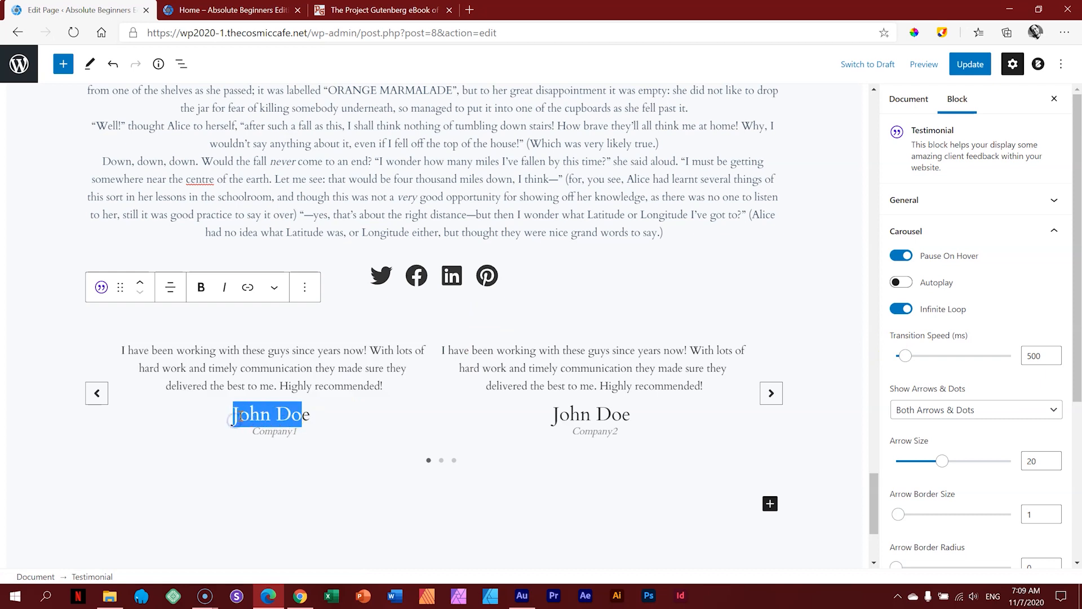
key("BackSpace")
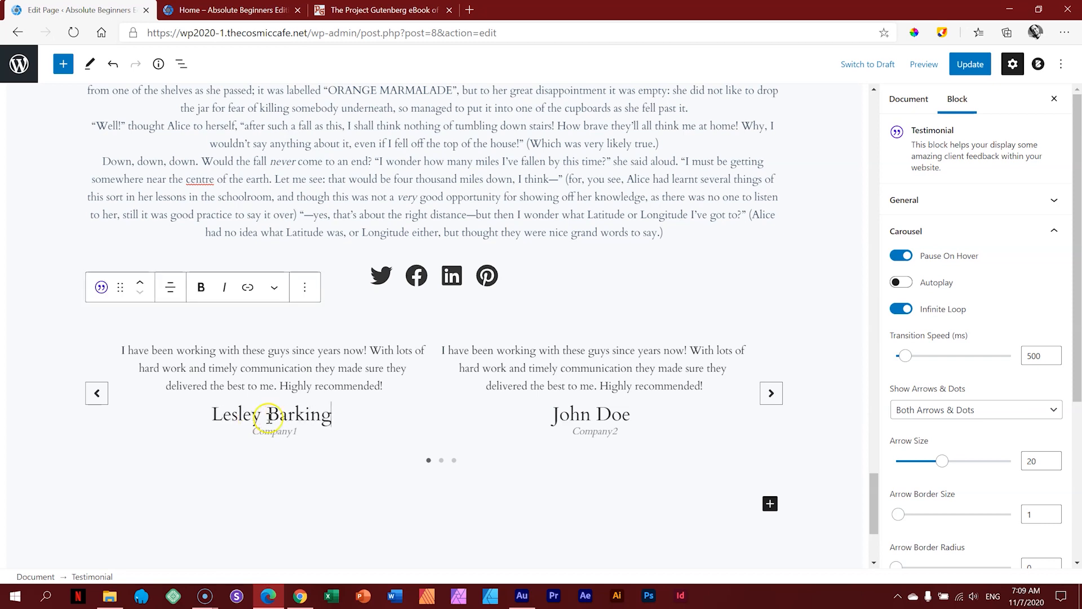
double_click(271, 433)
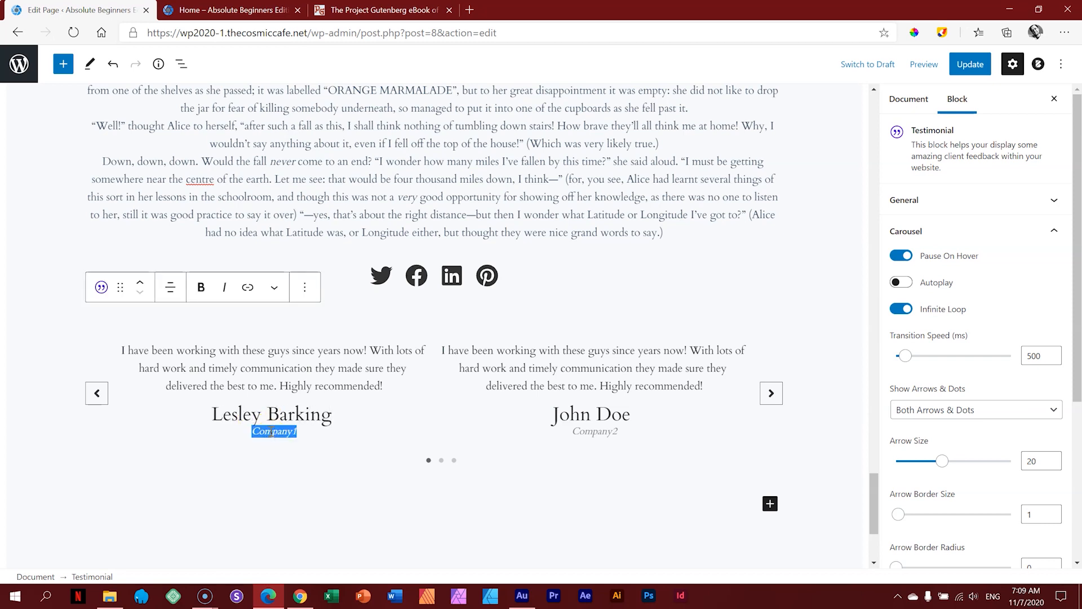
key("BackSpace")
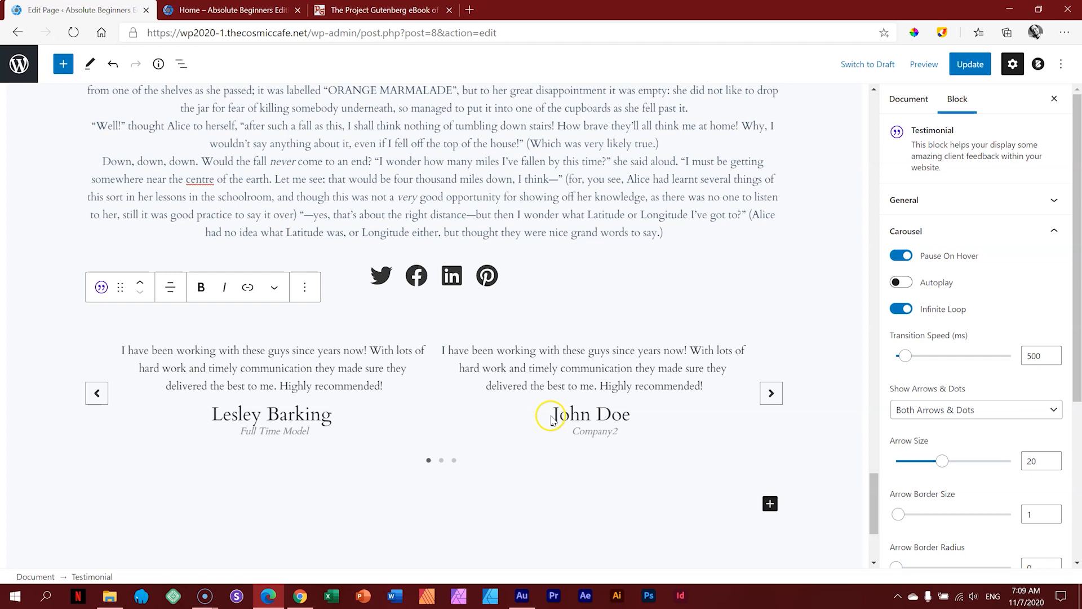
Step: Enter the second client's name and change its company line to Corporate Lawyer
left_click_drag(553, 415, 636, 413)
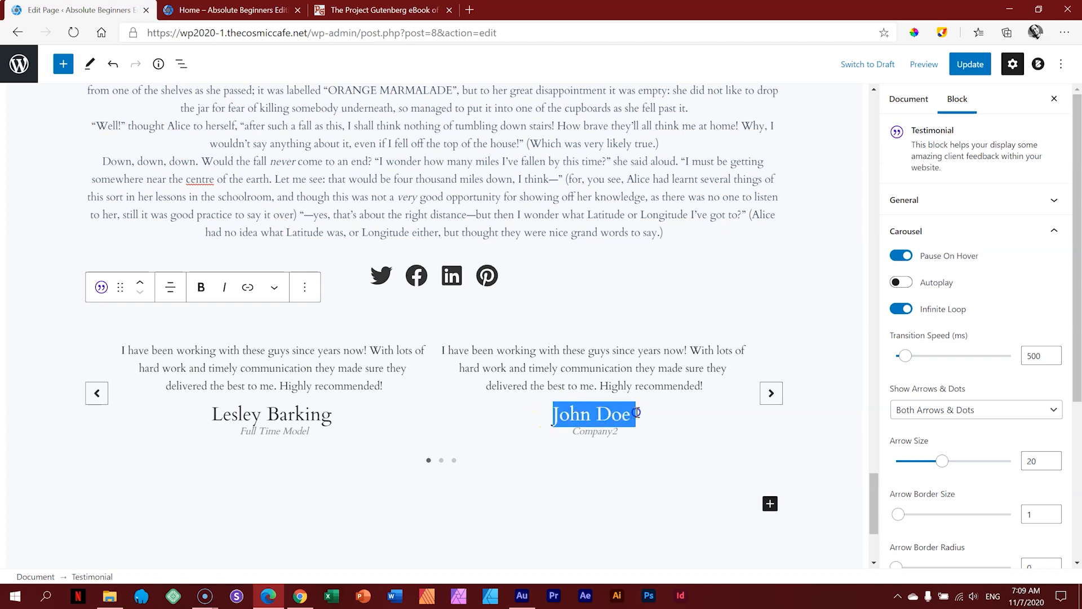
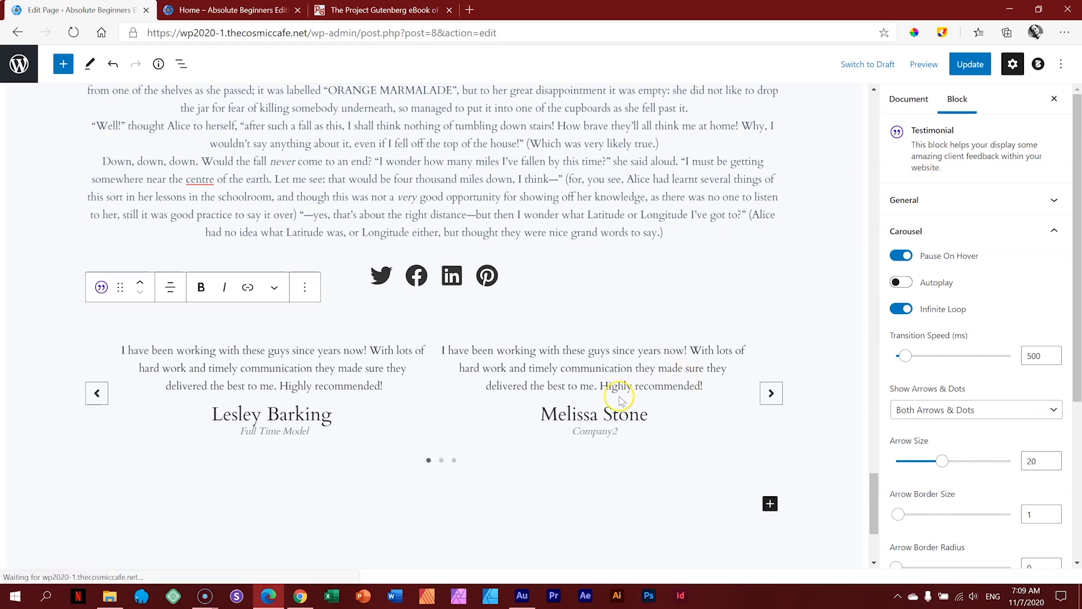
double_click(592, 431)
type("C")
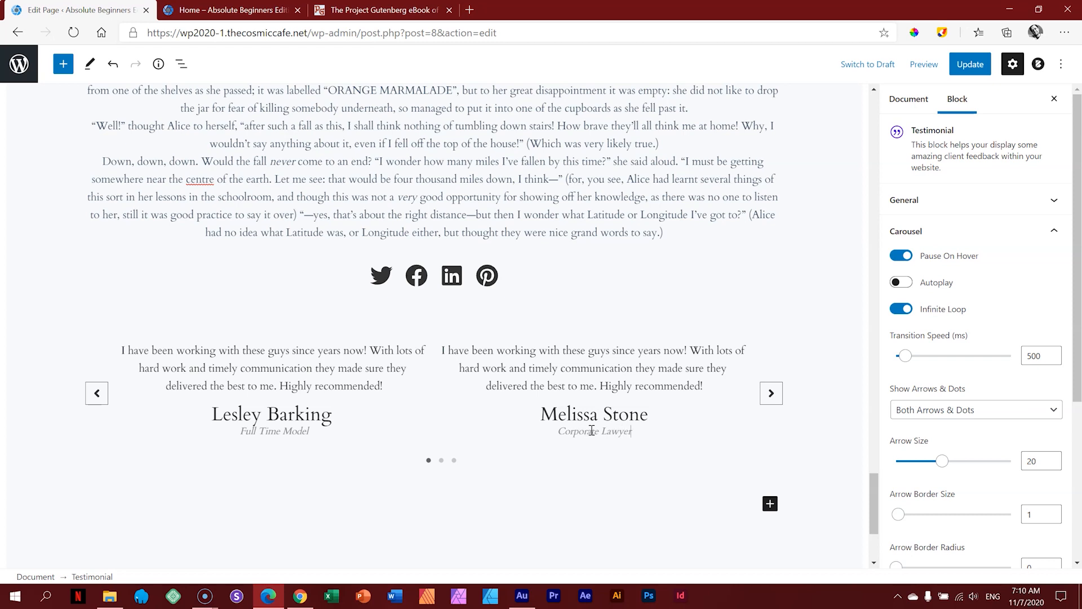
Step: On the next slide, enter the third client's name and set its role to Model
left_click(441, 460)
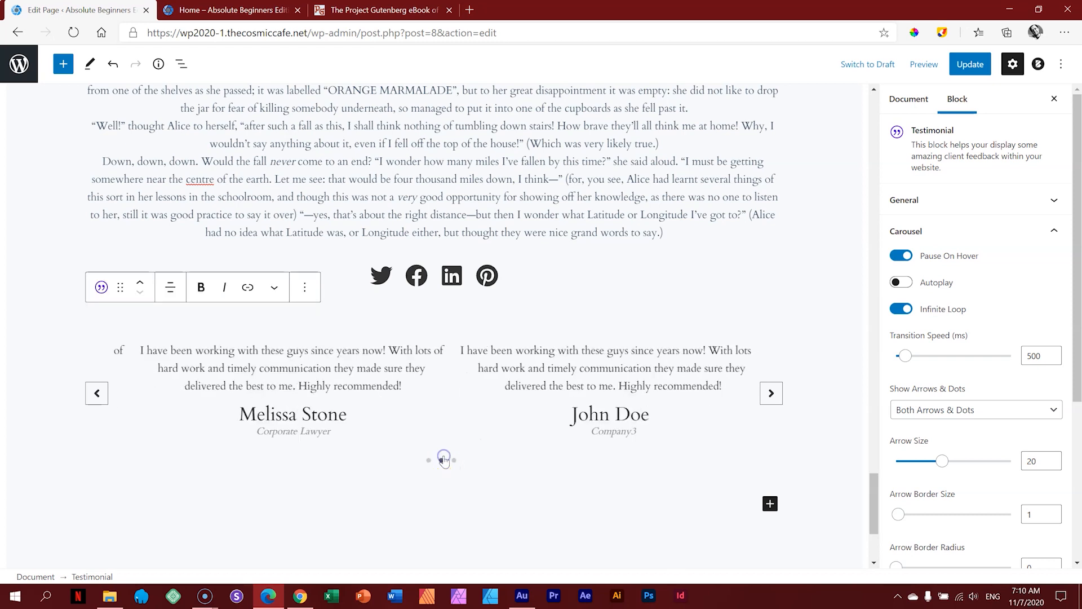
left_click_drag(555, 413, 629, 415)
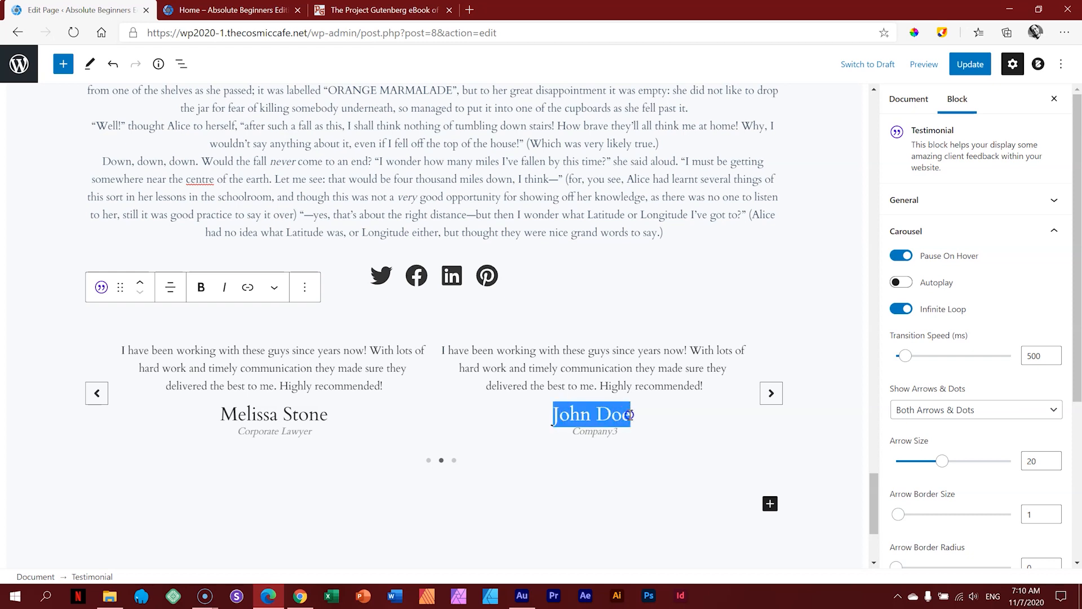
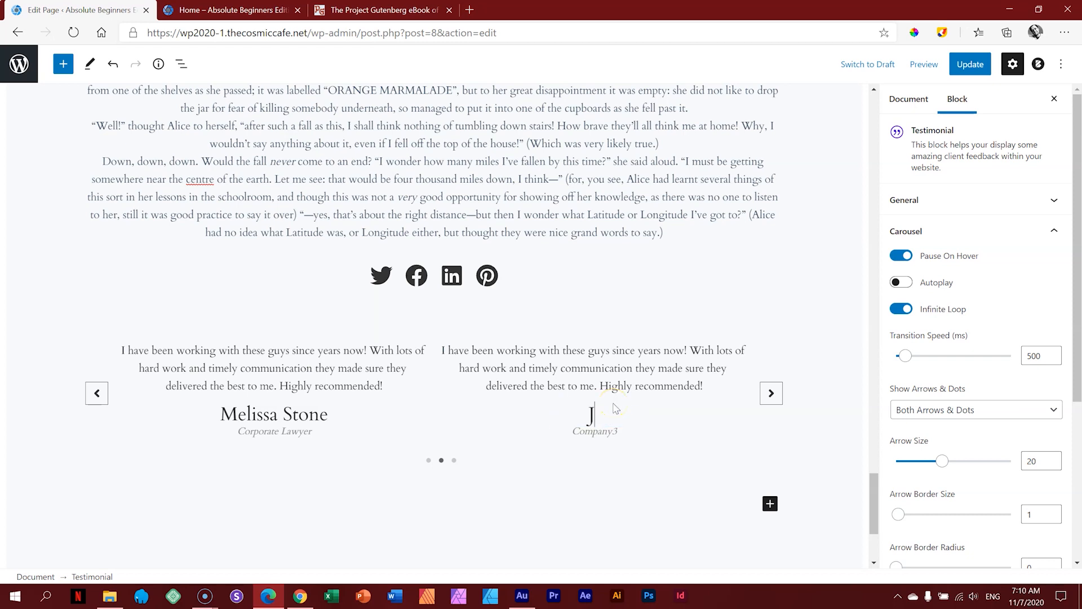
double_click(593, 431)
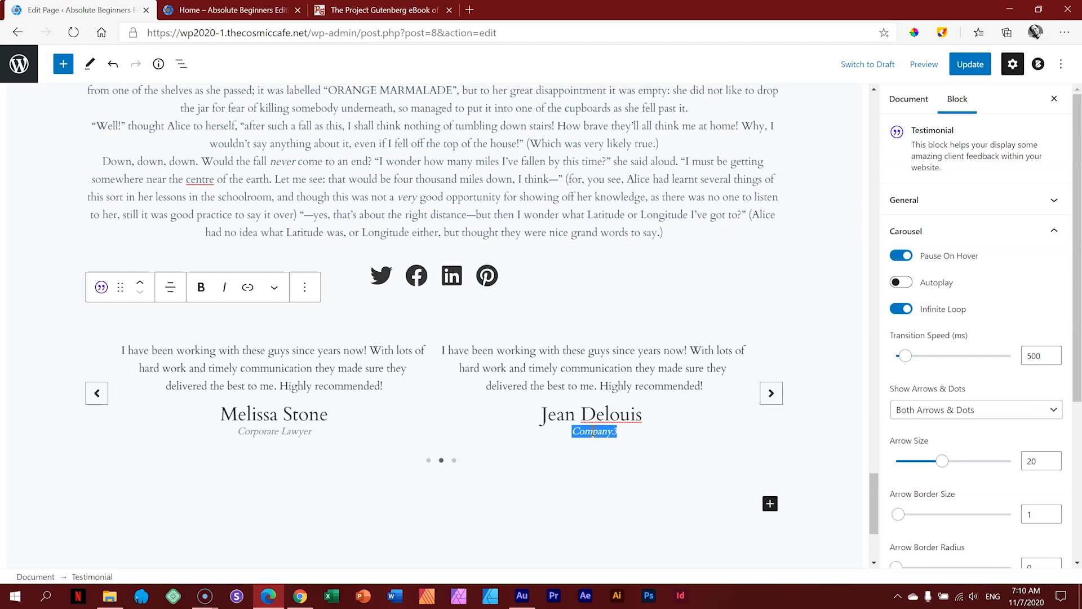
type("Model")
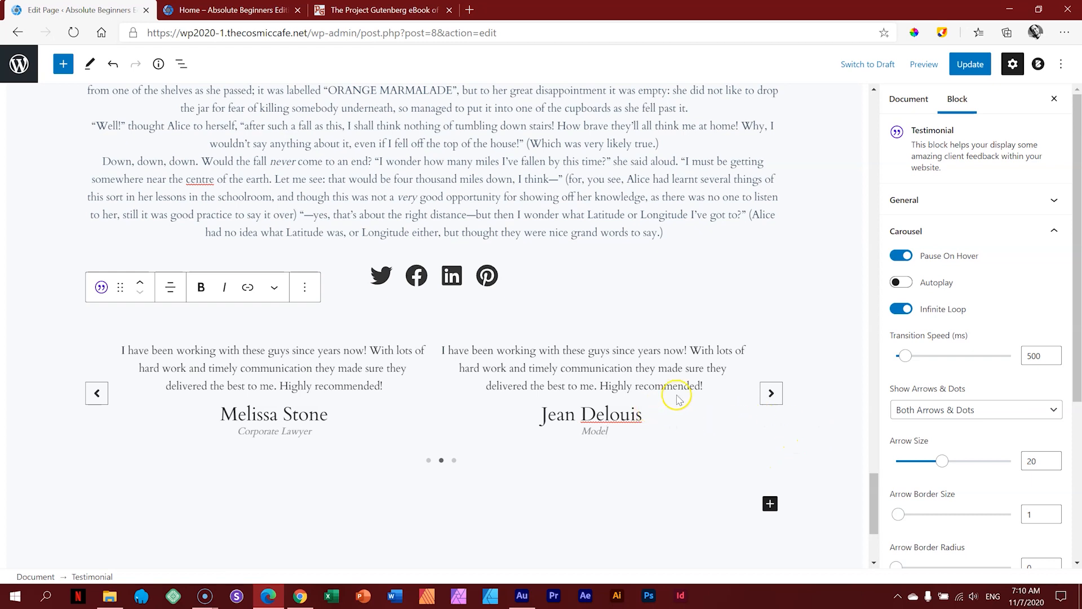
left_click_drag(1077, 306, 1078, 475)
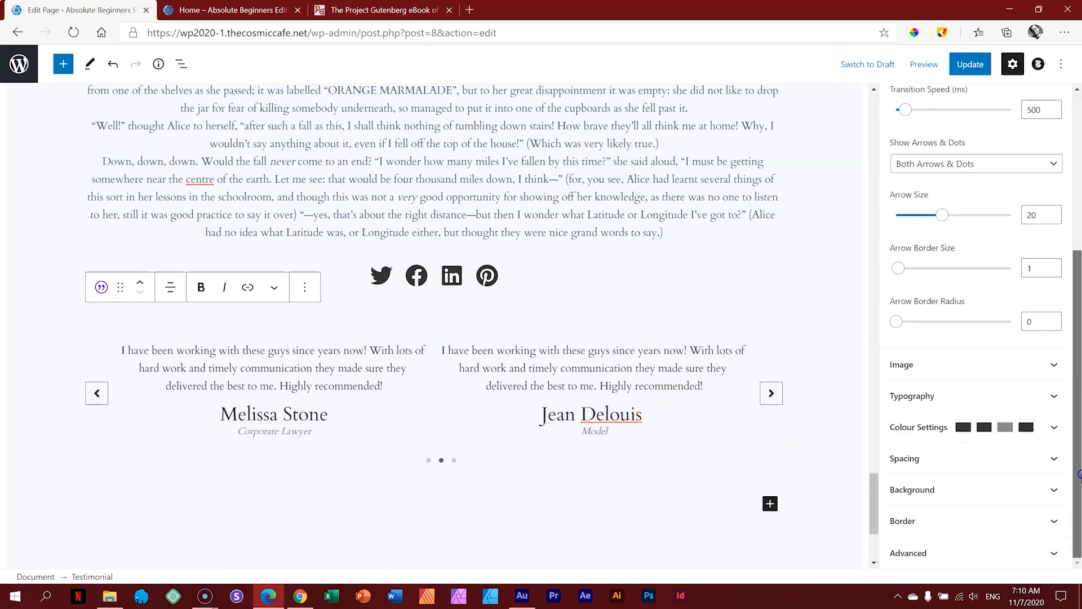
left_click_drag(1078, 475, 1073, 291)
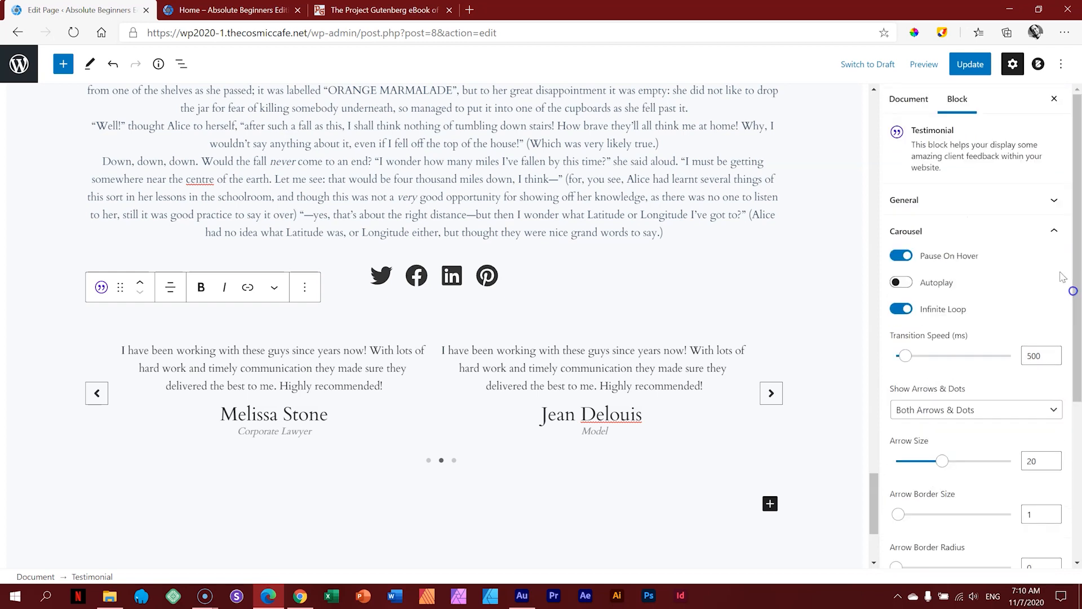
Step: Upload a portrait to the Media Library and set it as the first testimonial's image
left_click(922, 239)
left_click(922, 251)
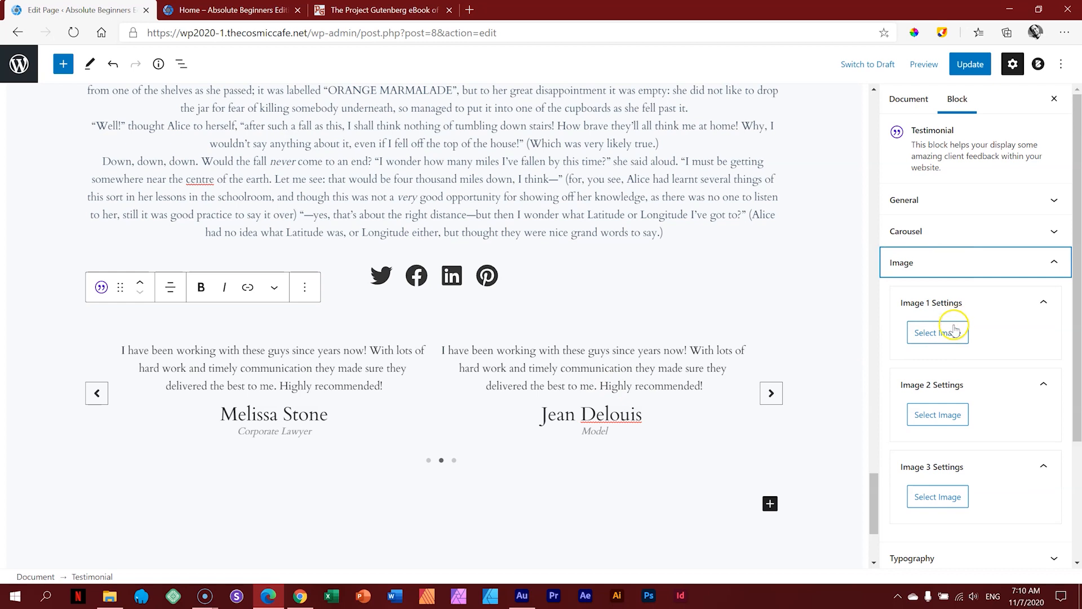
left_click(938, 333)
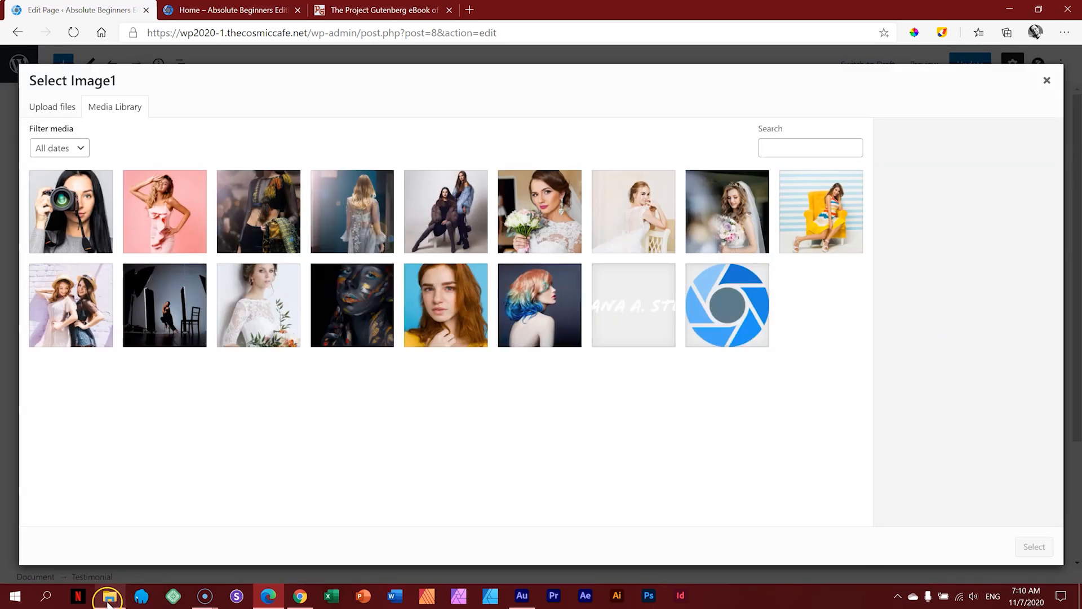
left_click(109, 595)
left_click_drag(718, 442, 178, 390)
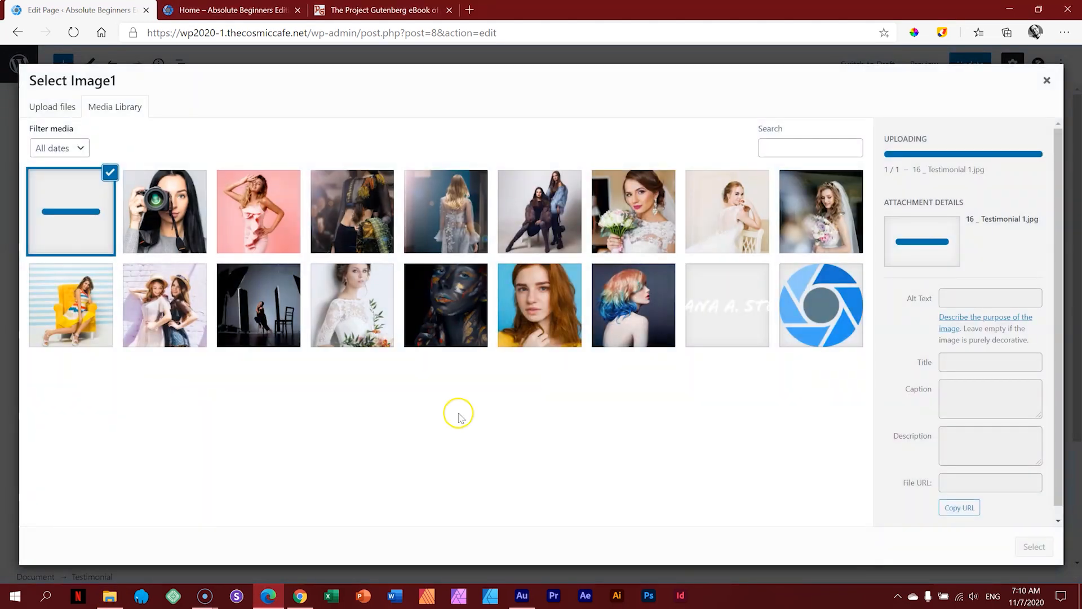
left_click(1034, 547)
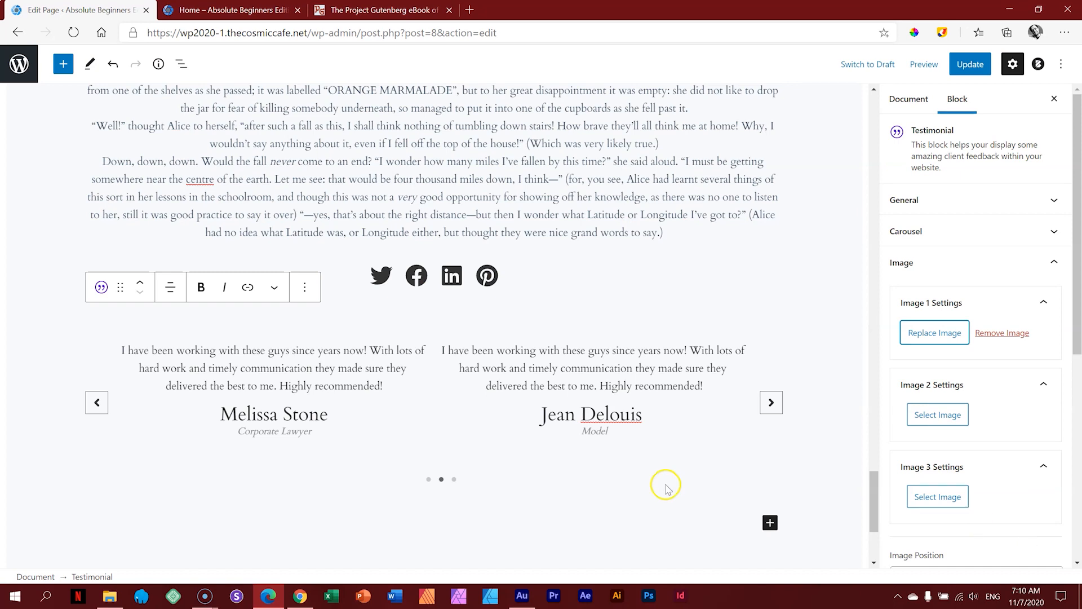
left_click(428, 479)
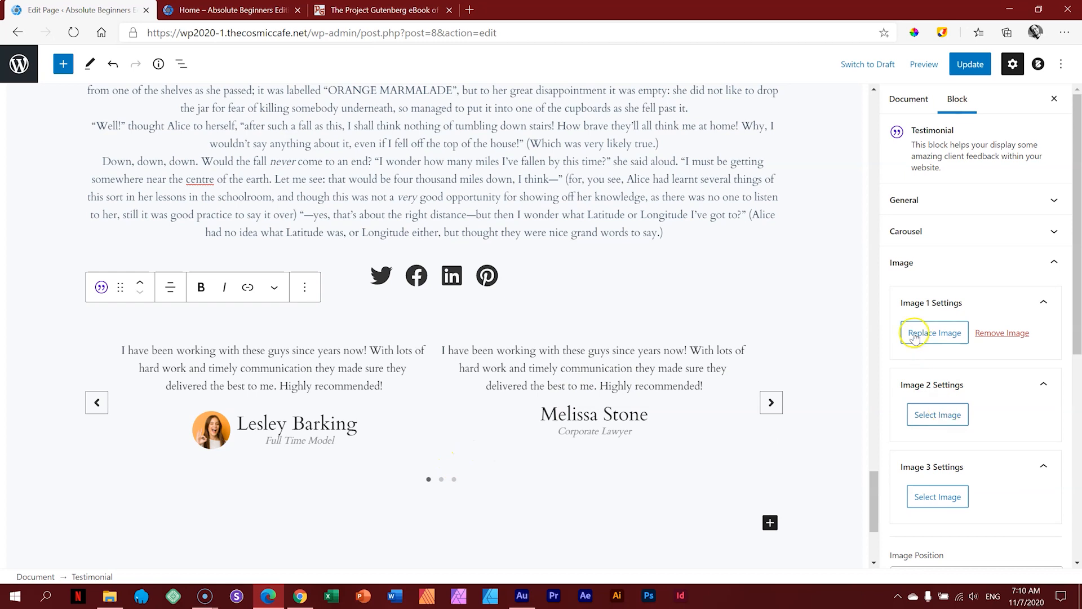
Step: Upload another photo and use it as the second testimonial's image
left_click(947, 416)
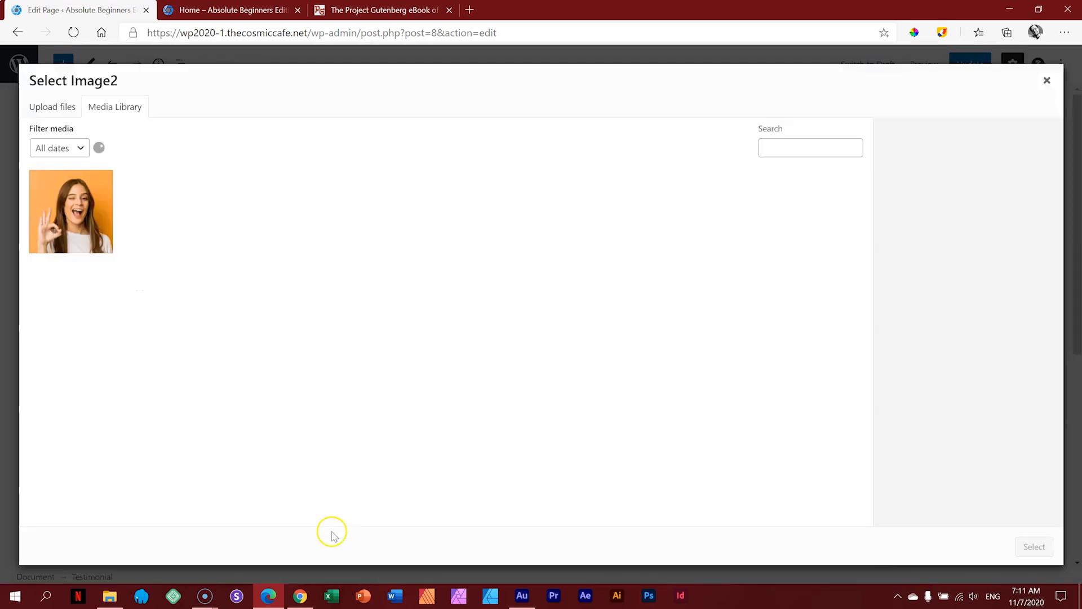
left_click(110, 596)
left_click_drag(640, 422, 126, 359)
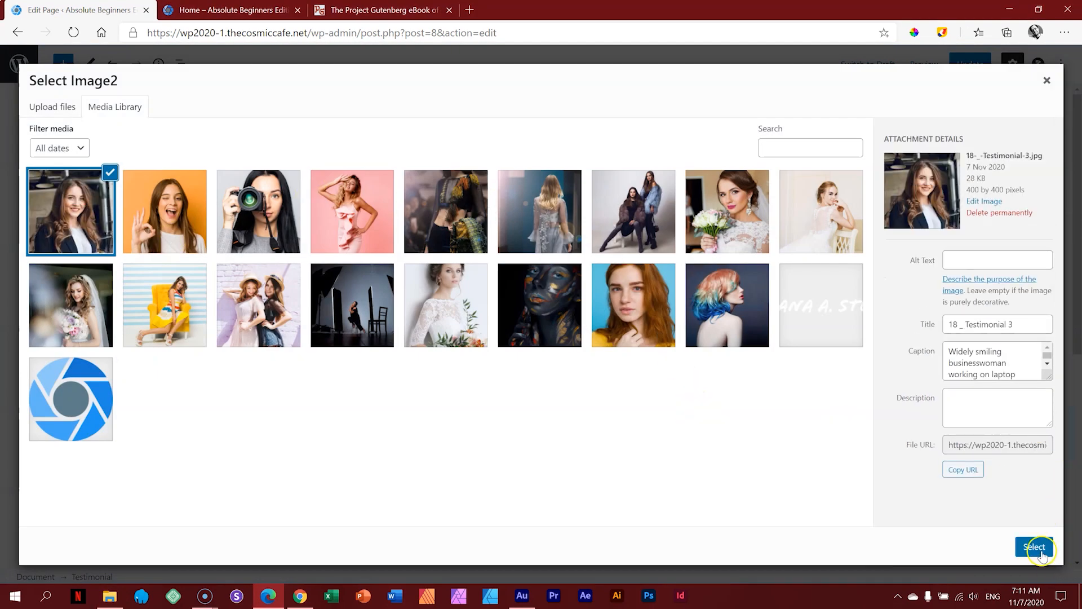
left_click(1034, 547)
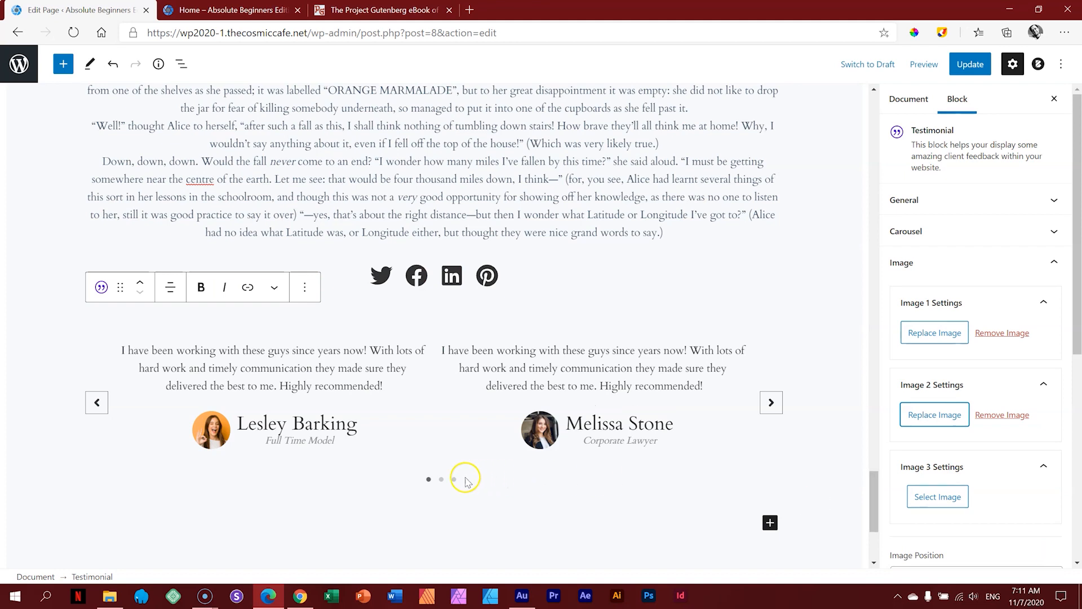
left_click(441, 479)
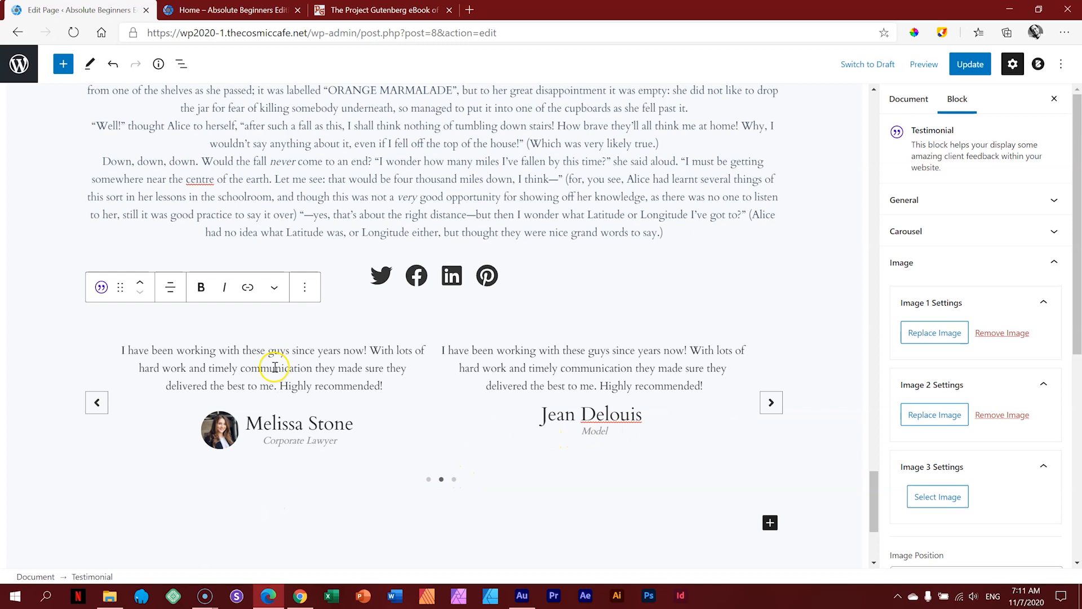
left_click(953, 498)
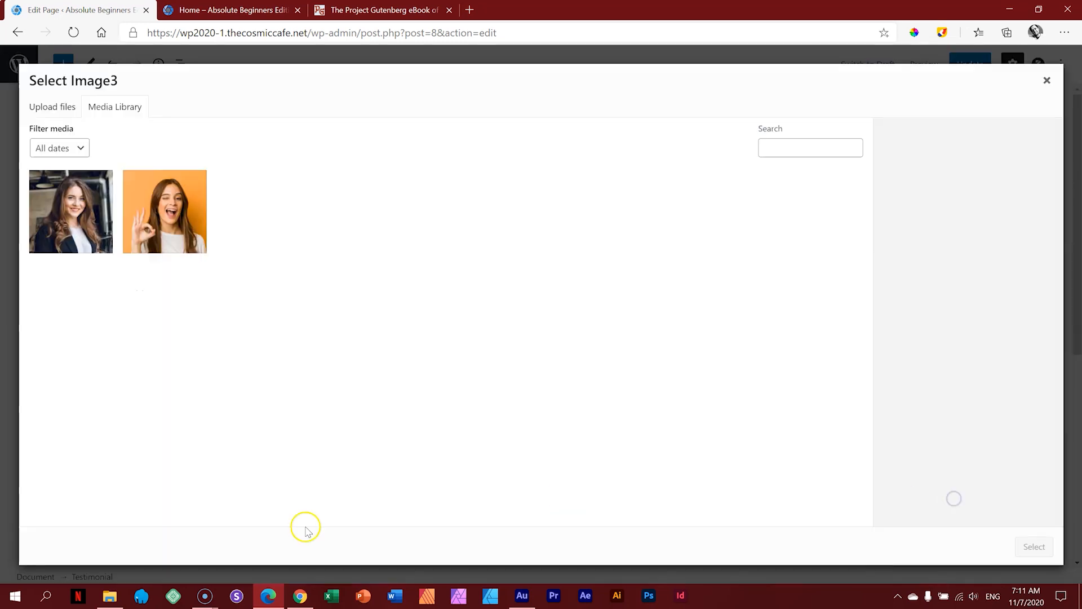
left_click(109, 596)
left_click_drag(550, 411, 197, 407)
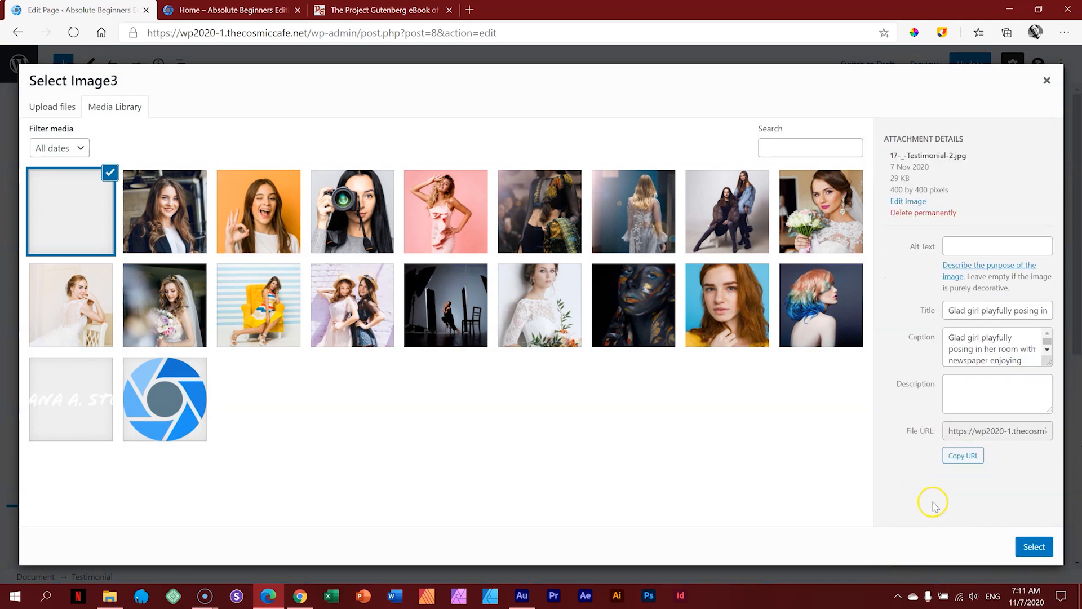
left_click(1035, 548)
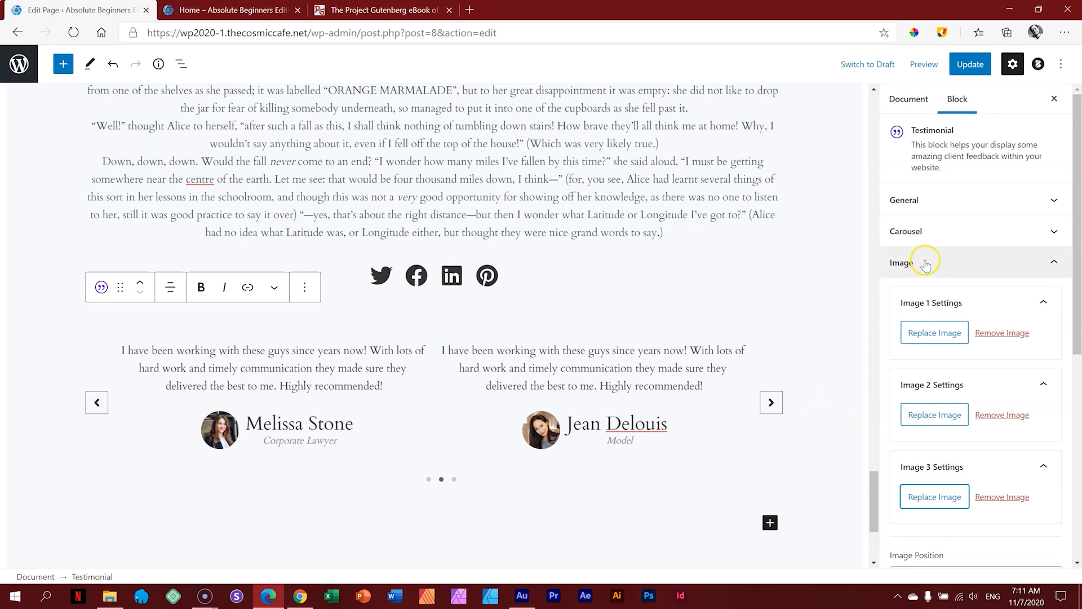
left_click(894, 262)
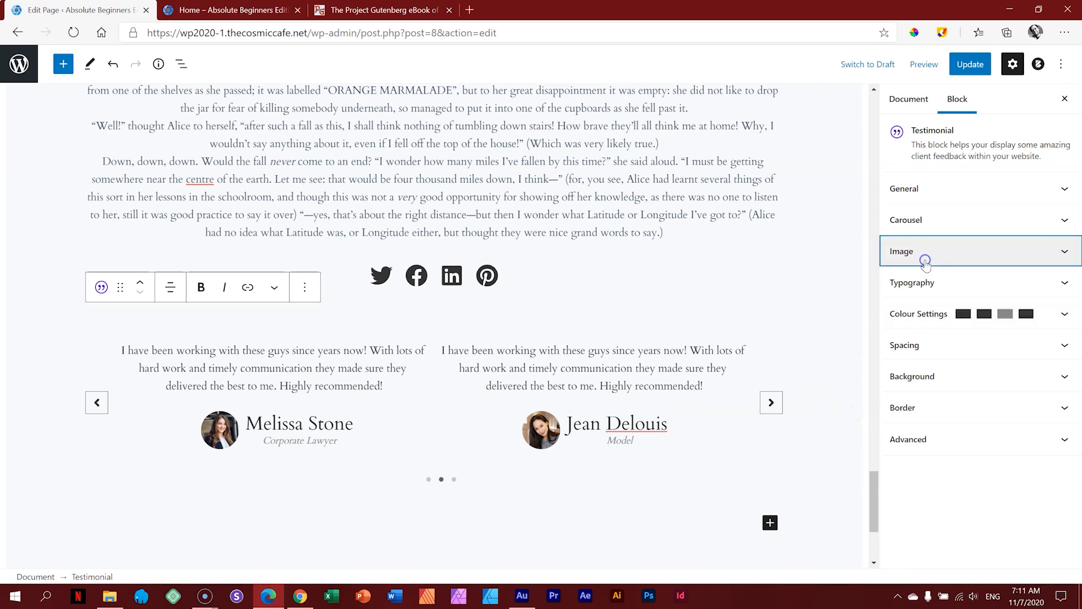
Step: Update the page and open its preview in a new tab
left_click(970, 65)
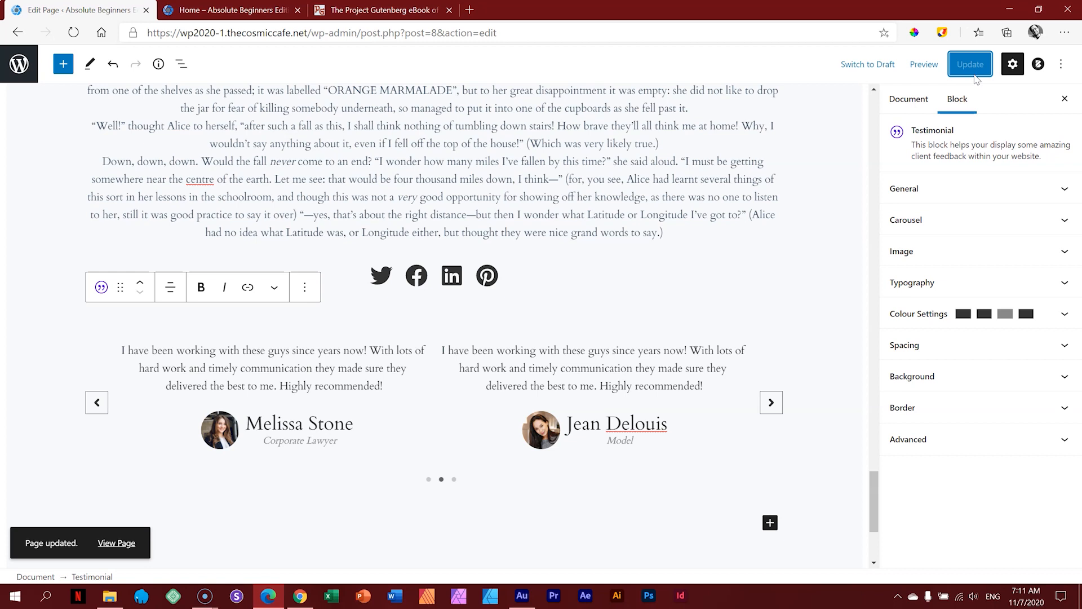
left_click(922, 66)
left_click(857, 183)
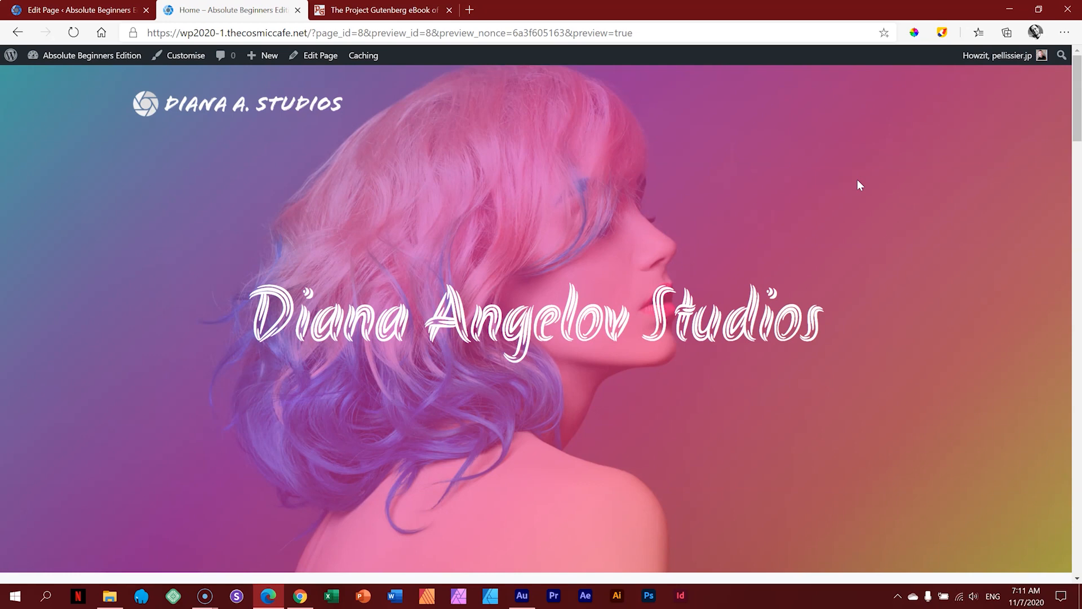
Step: Advance the previewed carousel to its third slide, then return to the page editor
left_click_drag(1074, 100, 1078, 564)
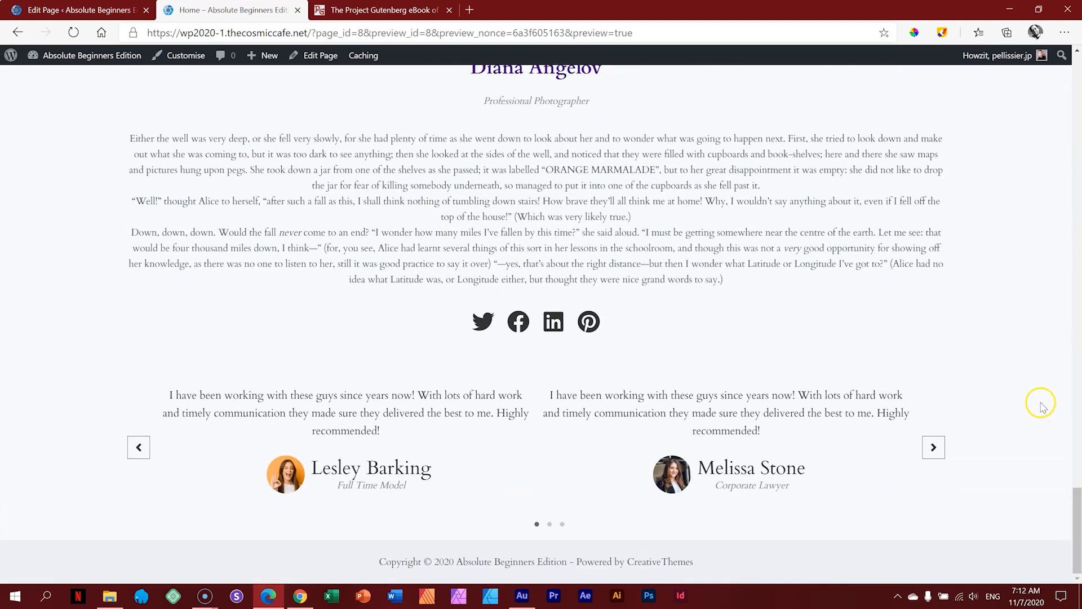
left_click(933, 447)
left_click(933, 448)
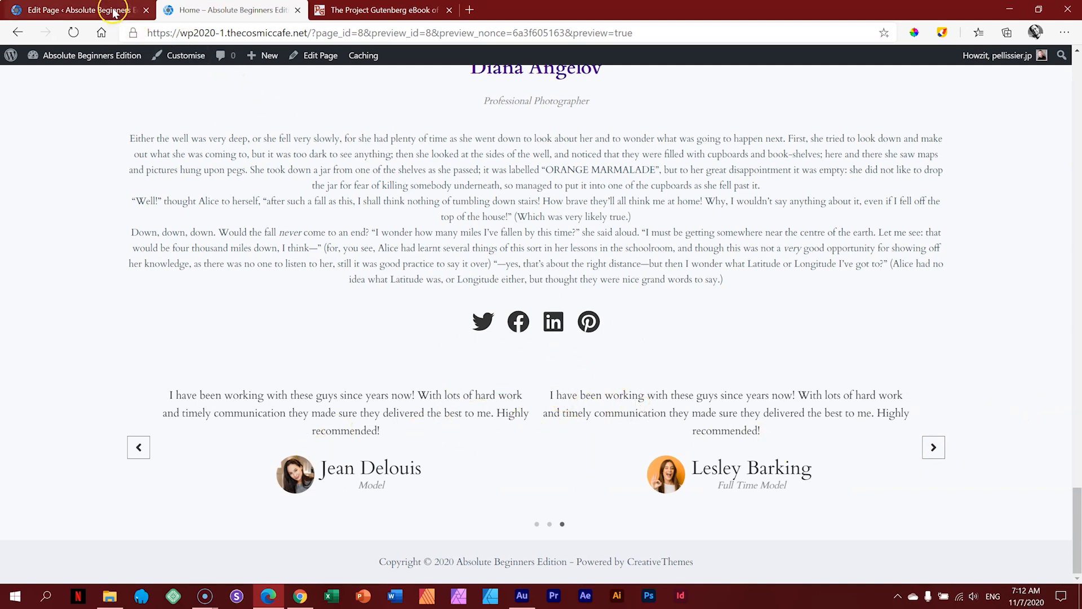
left_click(132, 14)
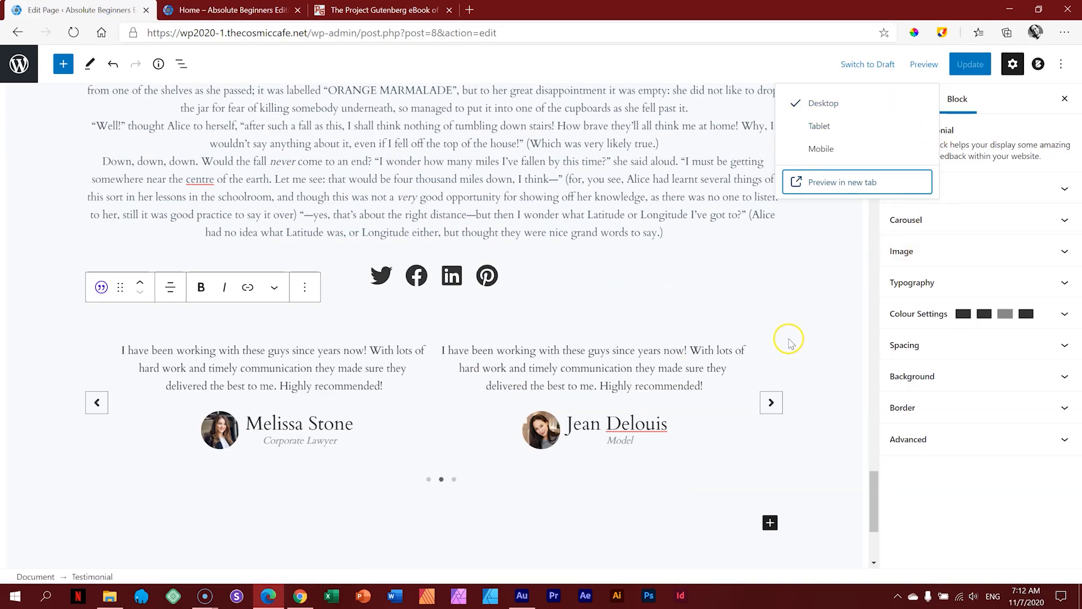
left_click(843, 282)
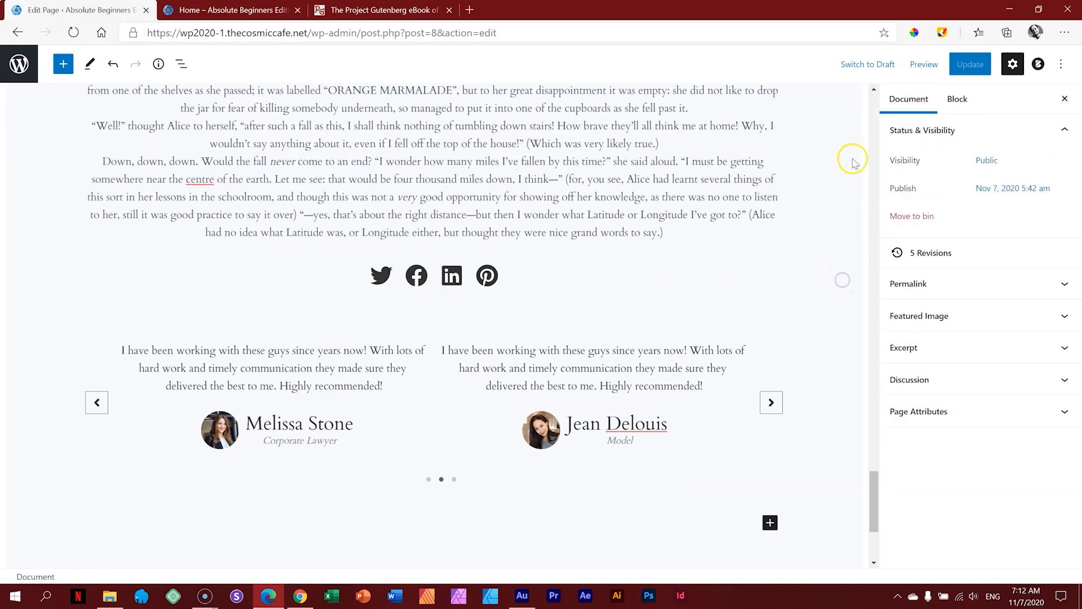
Step: Set the Testimonial block's General Columns slider to 1
left_click(784, 345)
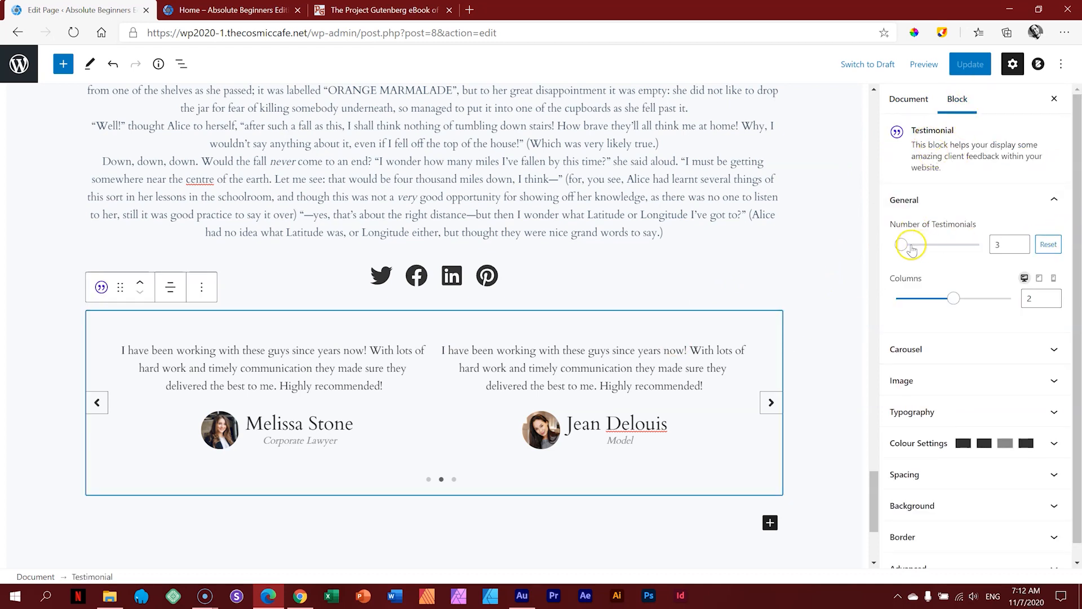
left_click_drag(949, 298, 902, 302)
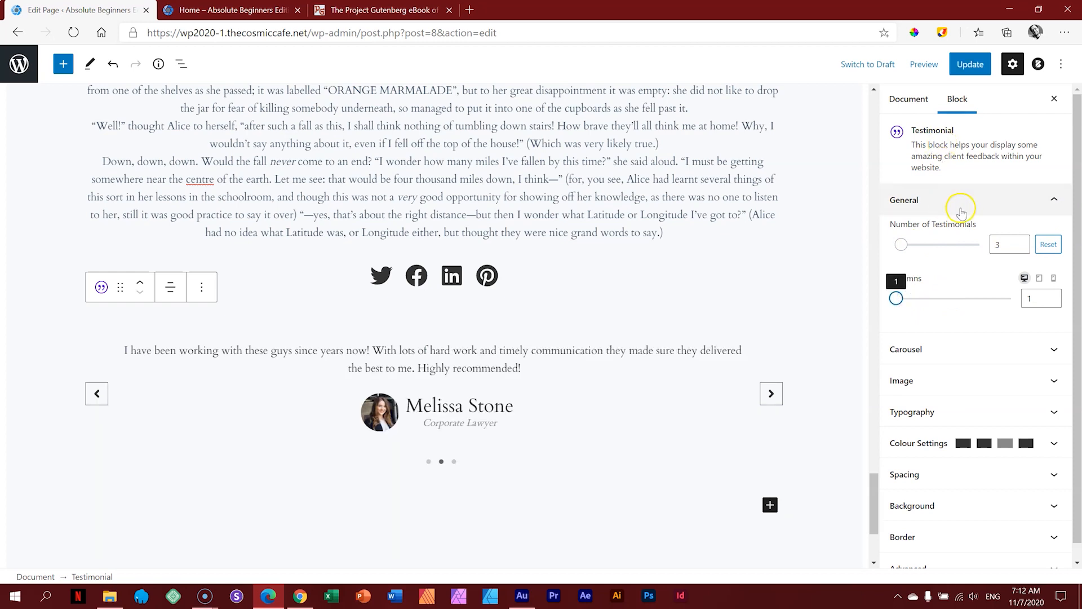
left_click(934, 198)
Step: Look through the Carousel, Typography, Spacing and Background panels, ending on Image settings
left_click(942, 226)
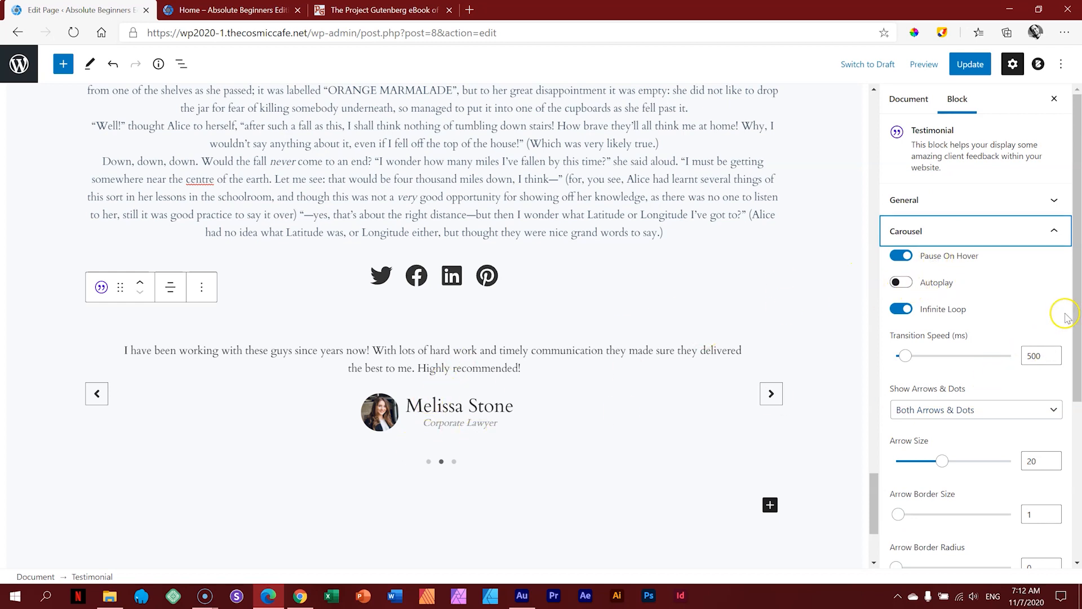
left_click_drag(1070, 310, 1079, 391)
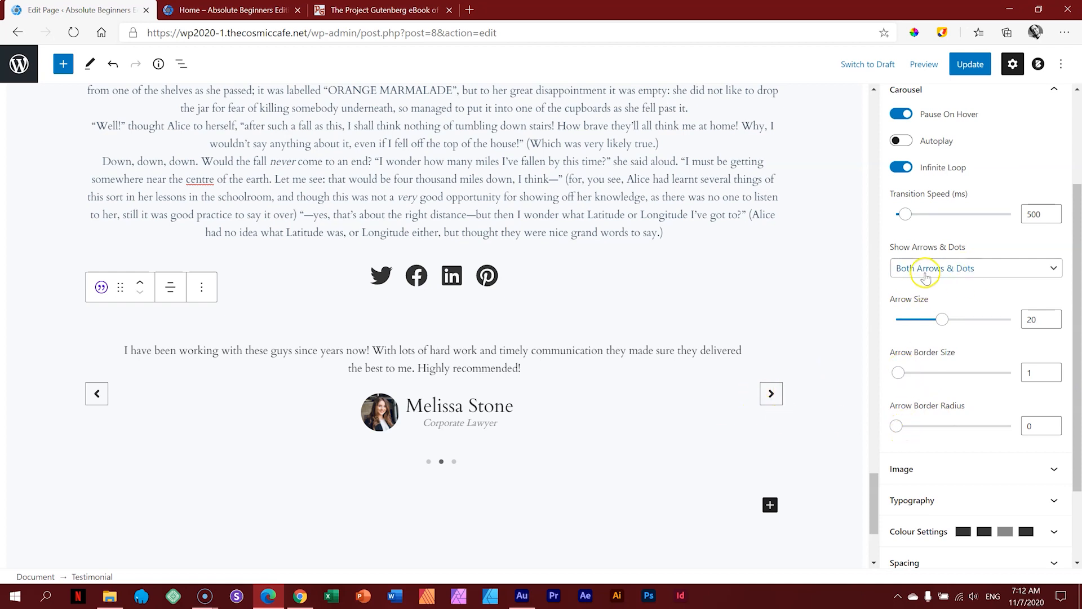
left_click_drag(1078, 223, 1079, 176)
left_click(1015, 167)
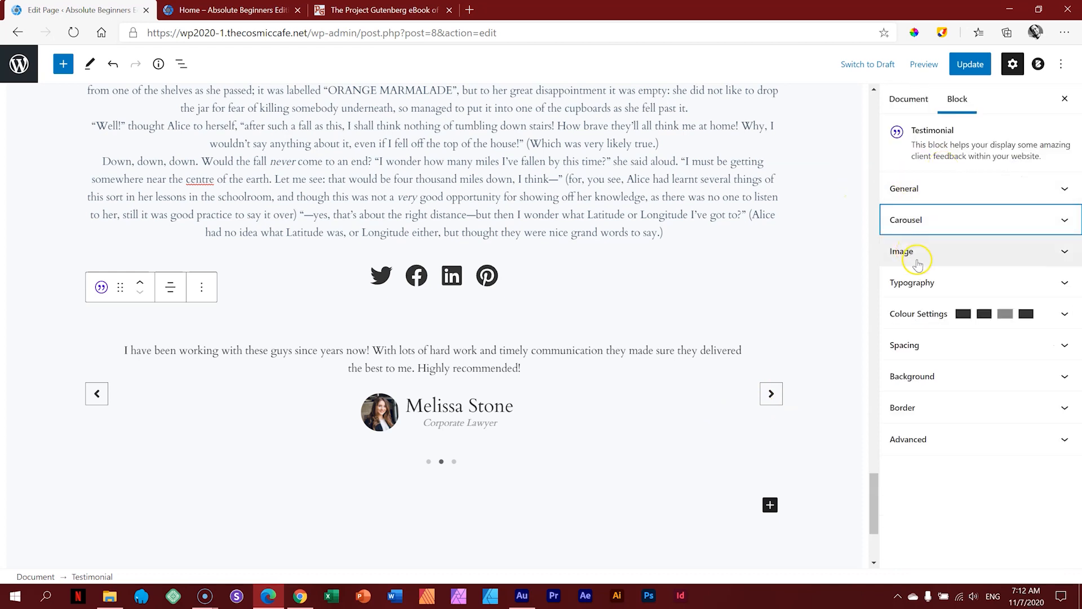
left_click(917, 287)
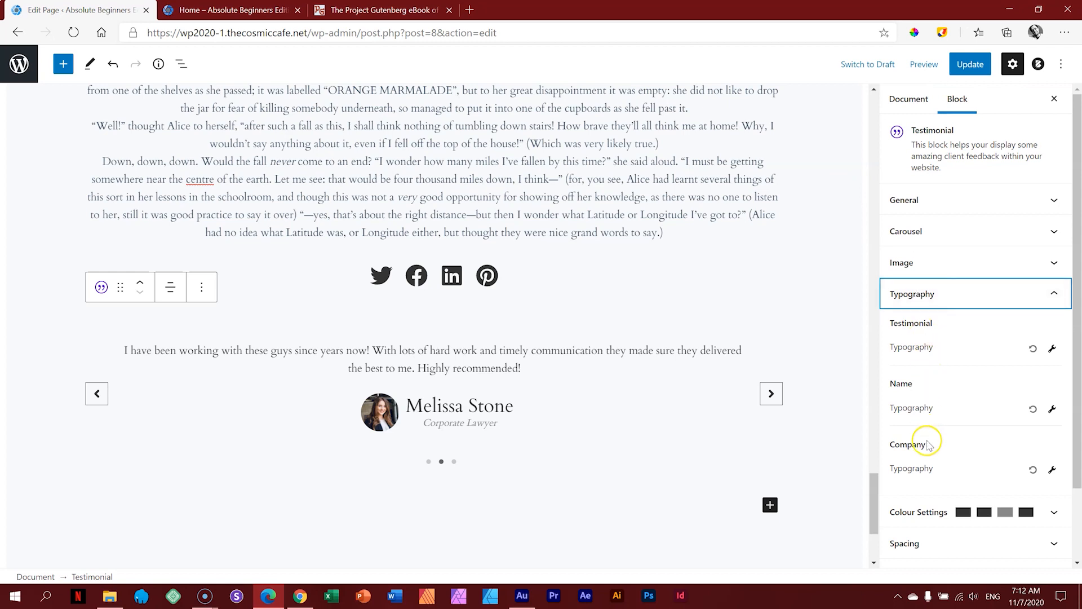
left_click(917, 294)
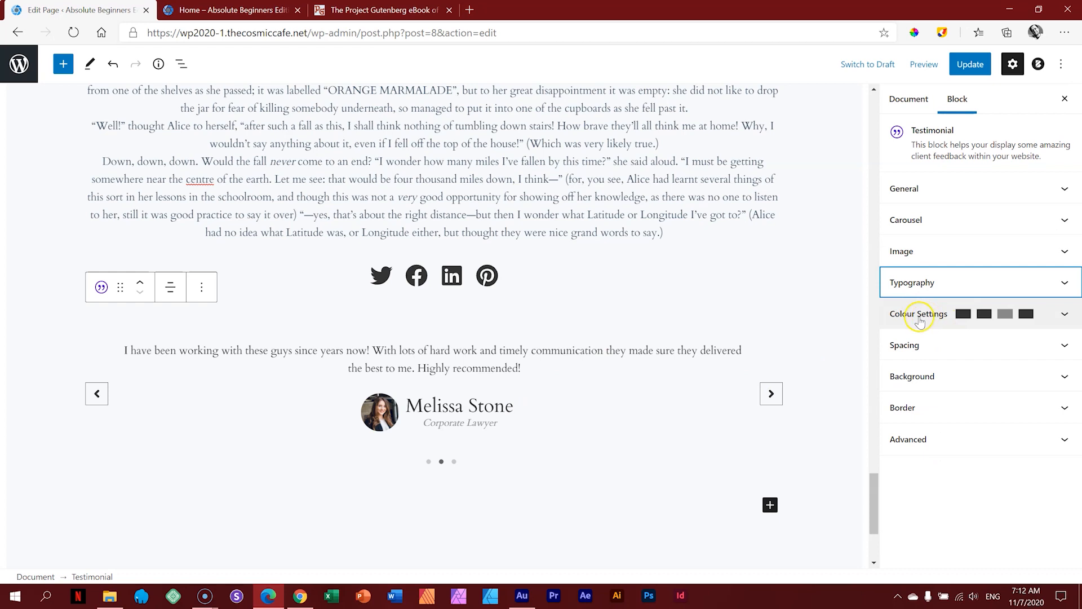
left_click(916, 345)
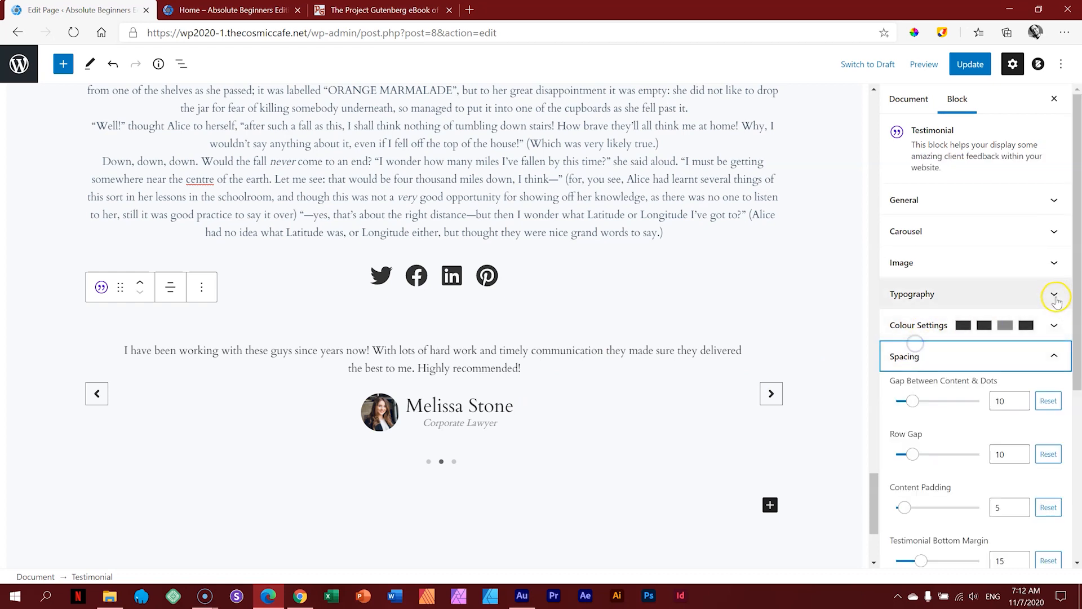
left_click_drag(1077, 272, 1077, 412)
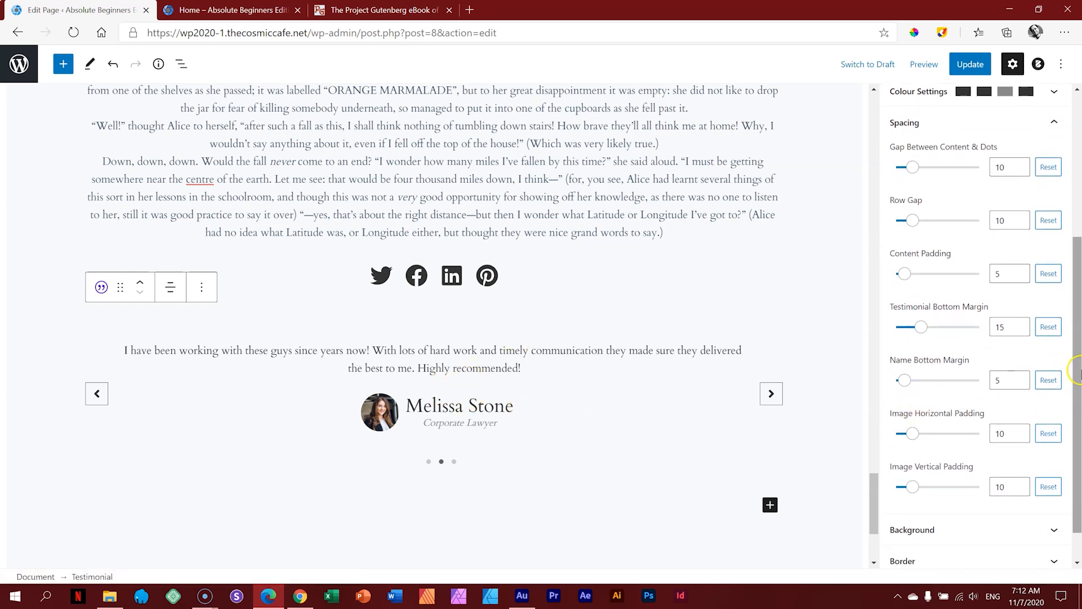
left_click_drag(1076, 369, 1077, 289)
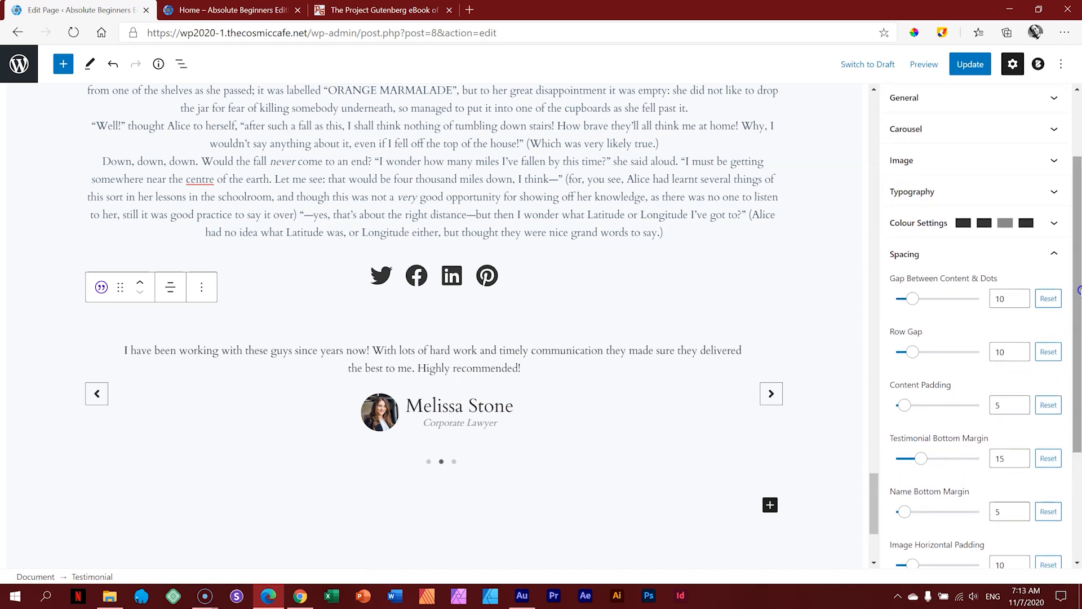
left_click(914, 254)
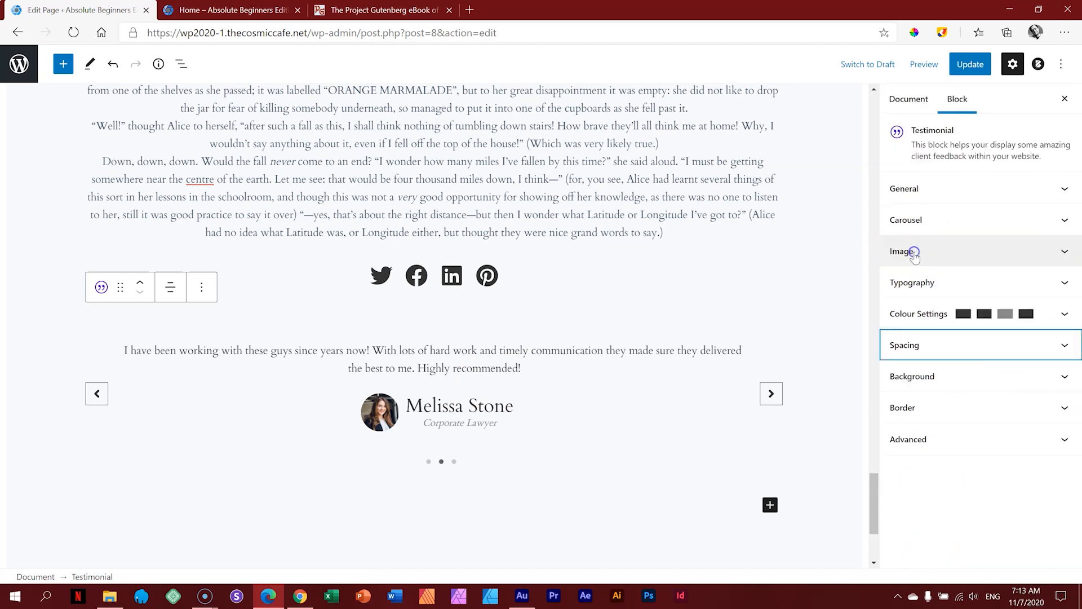
left_click(920, 377)
left_click(919, 376)
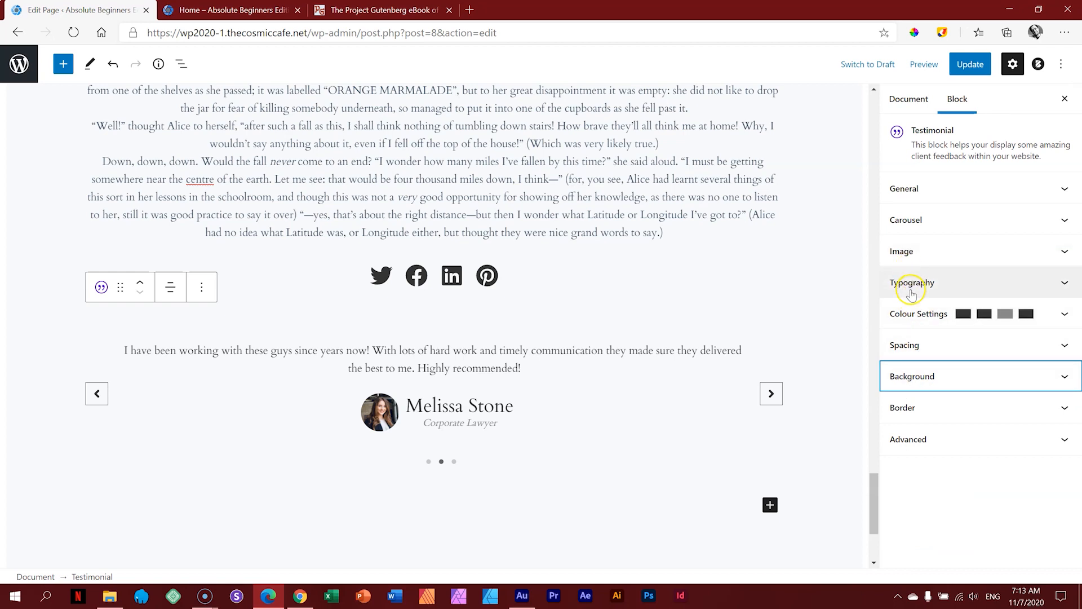
left_click(912, 254)
Step: Raise the testimonial image width to 113 and set Image Position to Top
left_click_drag(1076, 256, 1076, 425)
left_click_drag(903, 420, 919, 423)
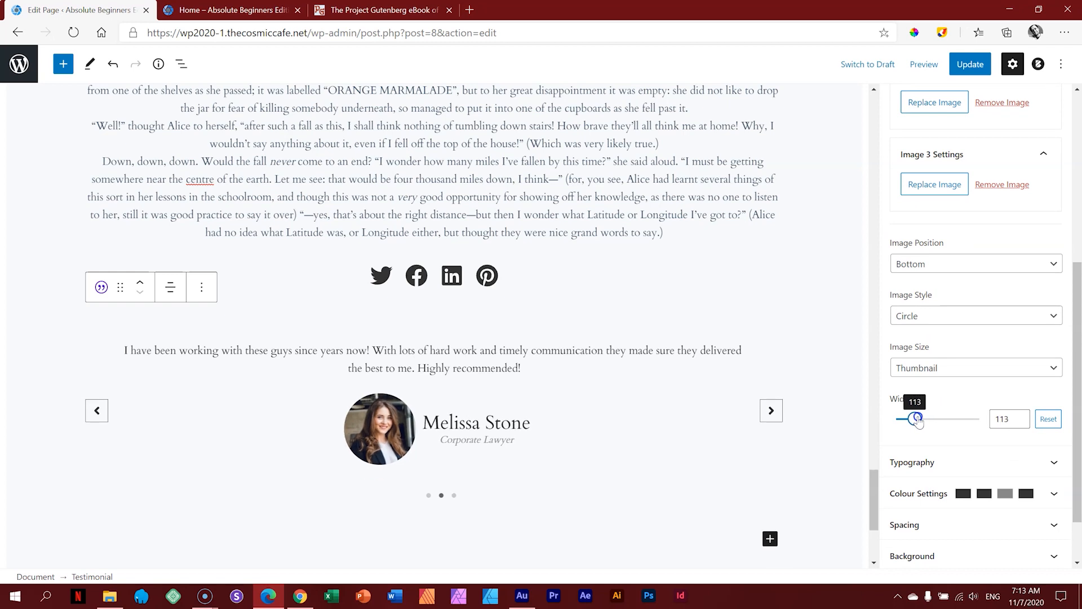
left_click(927, 265)
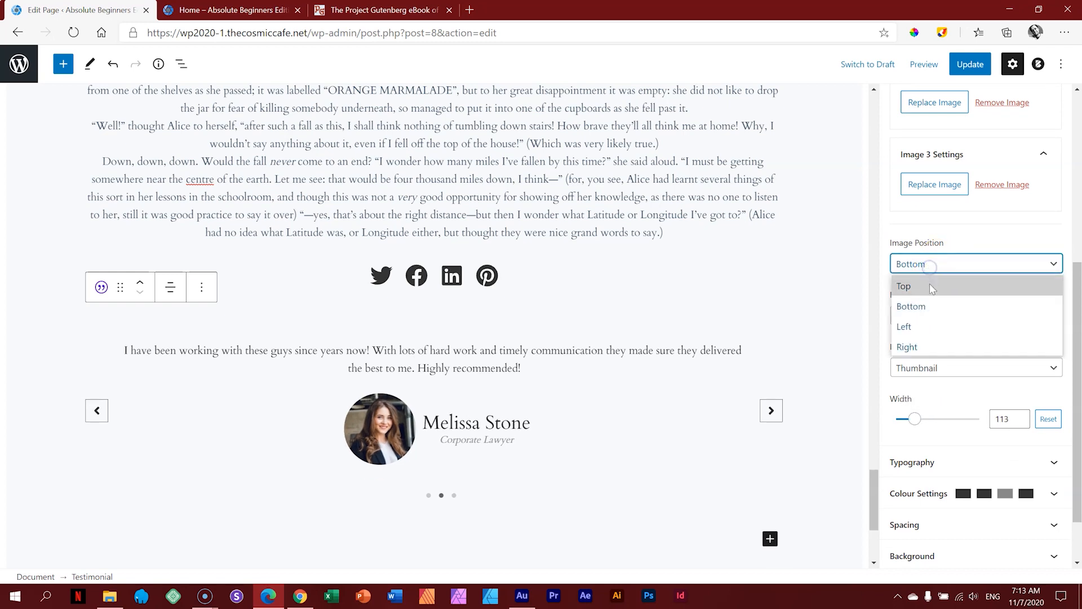
left_click(928, 286)
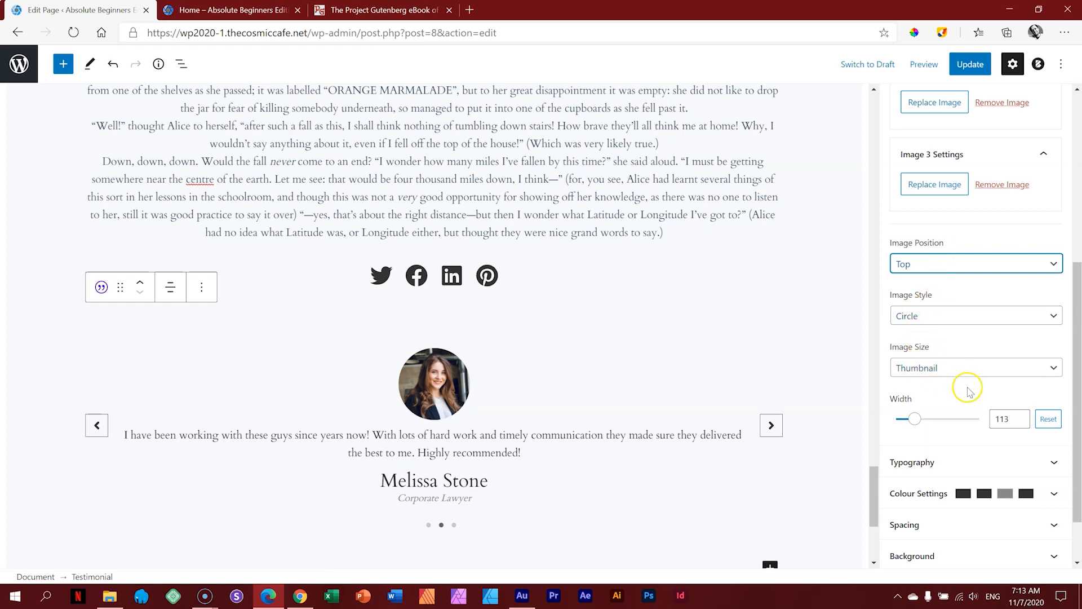
Step: Switch on carousel Autoplay at 2000 ms speed, then deselect the testimonial block
scroll(969, 259, "up", 4)
scroll(963, 263, "up", 1)
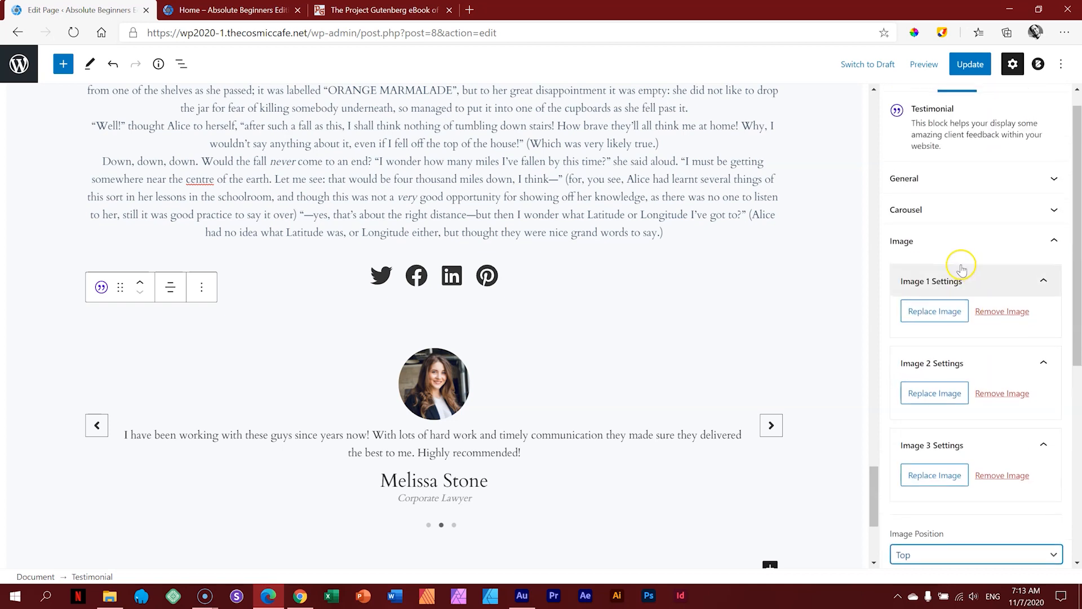
left_click(950, 242)
left_click(954, 222)
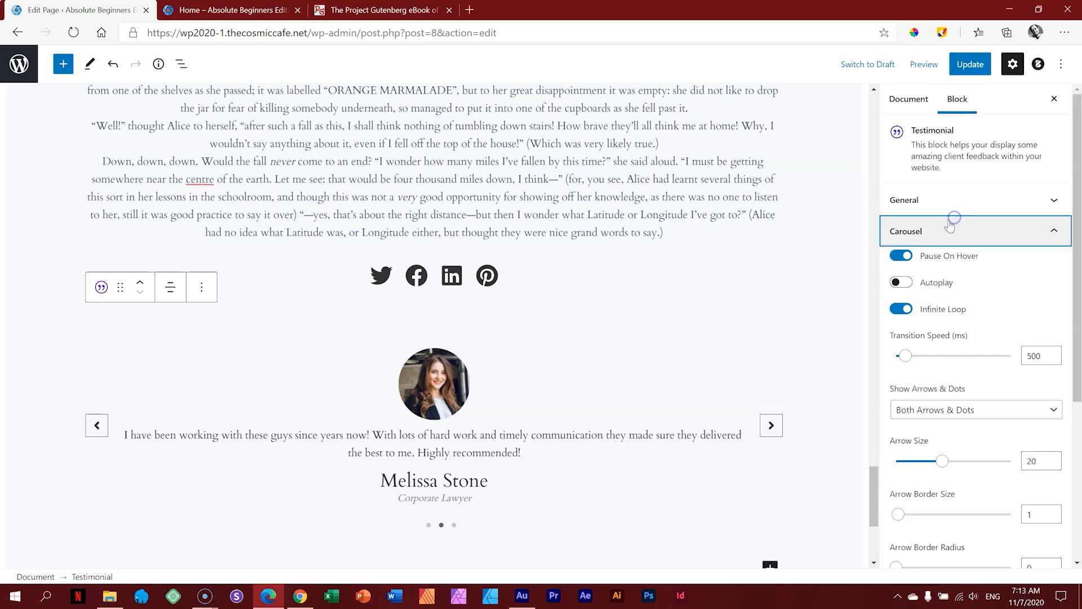
left_click(902, 285)
left_click(902, 283)
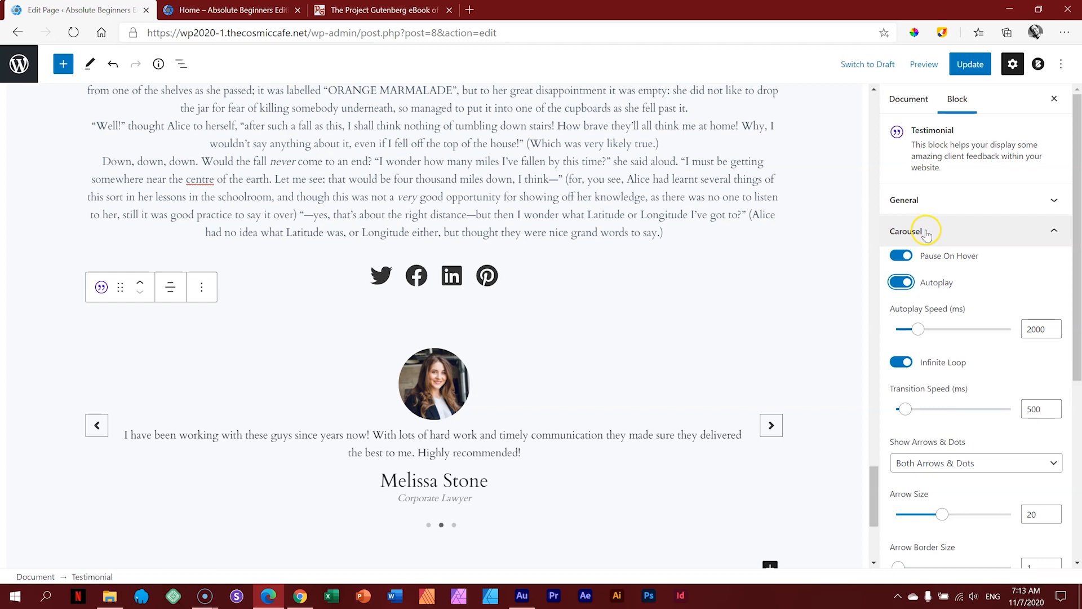
left_click(926, 231)
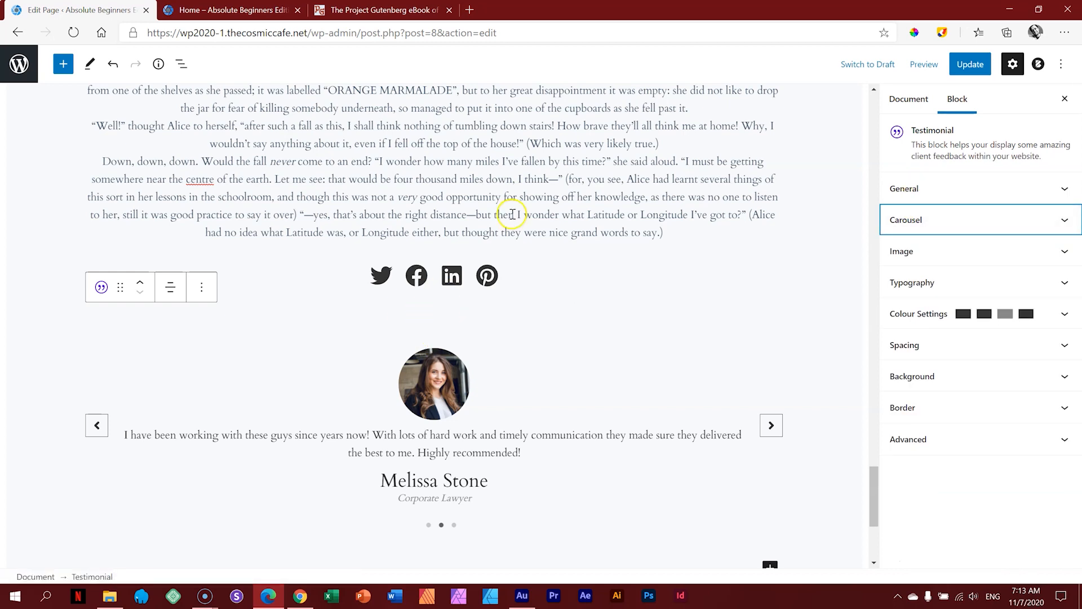
left_click(832, 306)
Step: Insert a centred 'Testimonials' heading above the carousel with custom font size 120
mouse_move(431, 300)
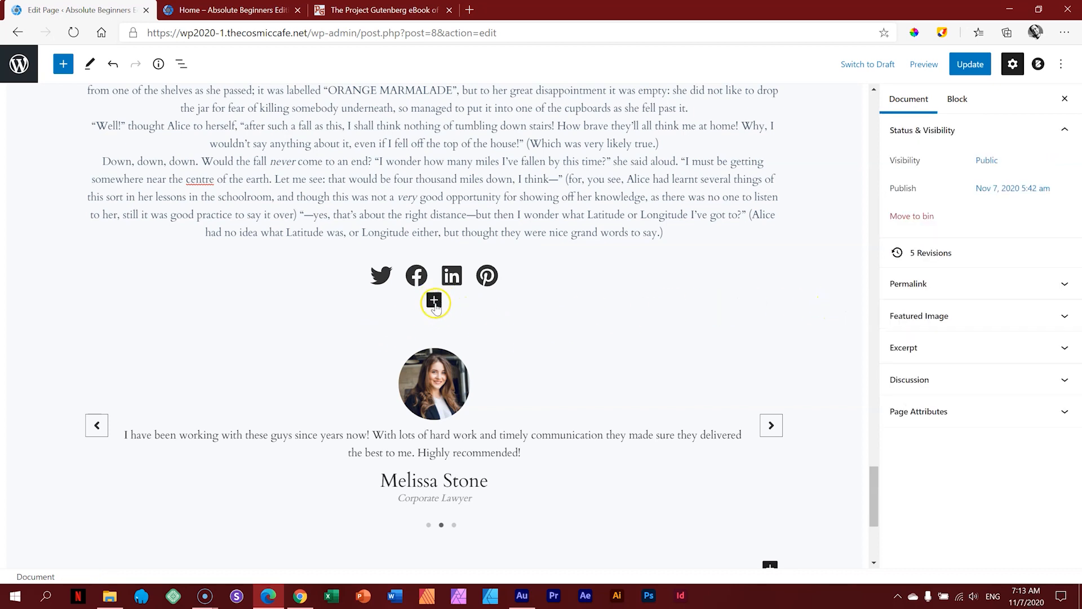
left_click(434, 302)
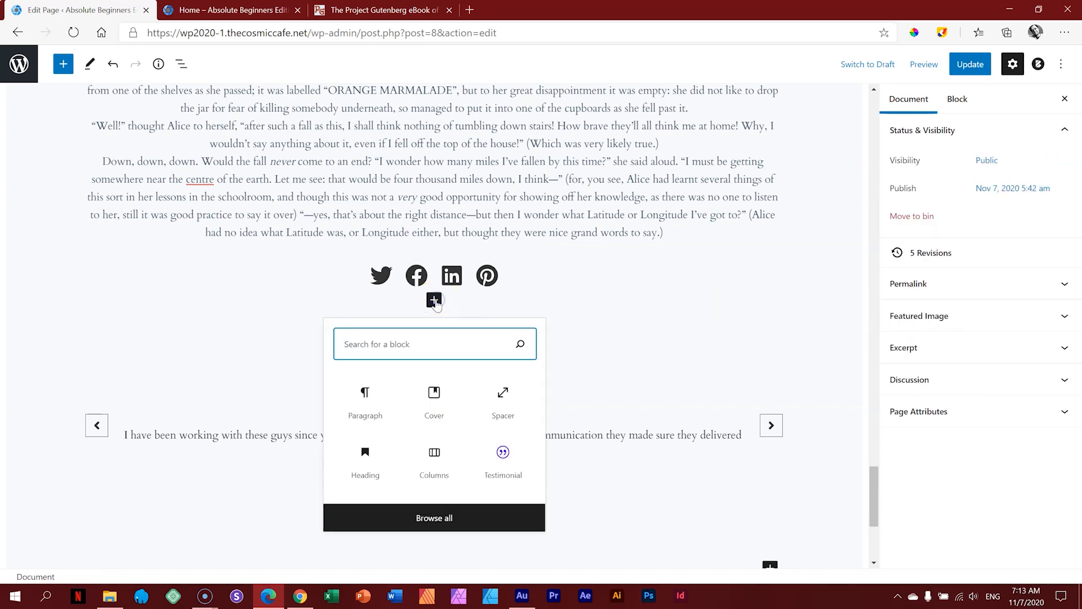
left_click(365, 459)
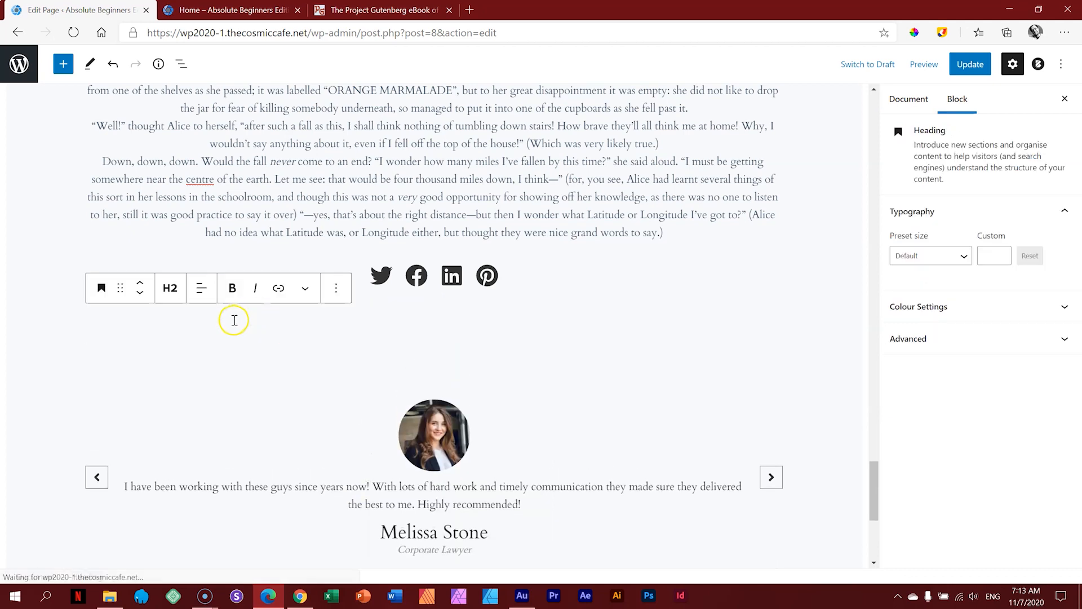
scroll(255, 314, "up", 2)
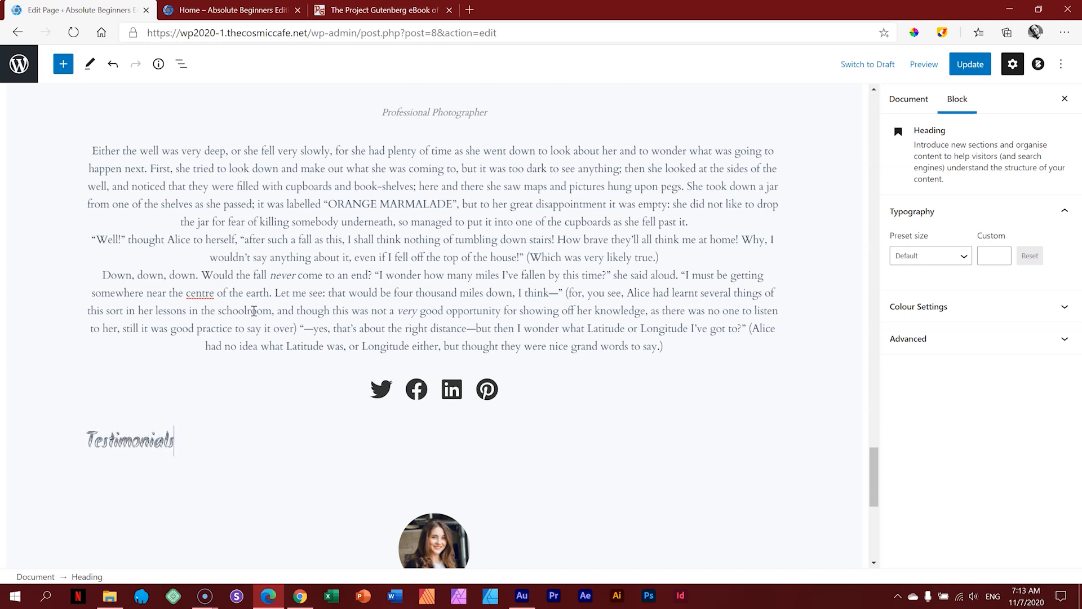
left_click(203, 401)
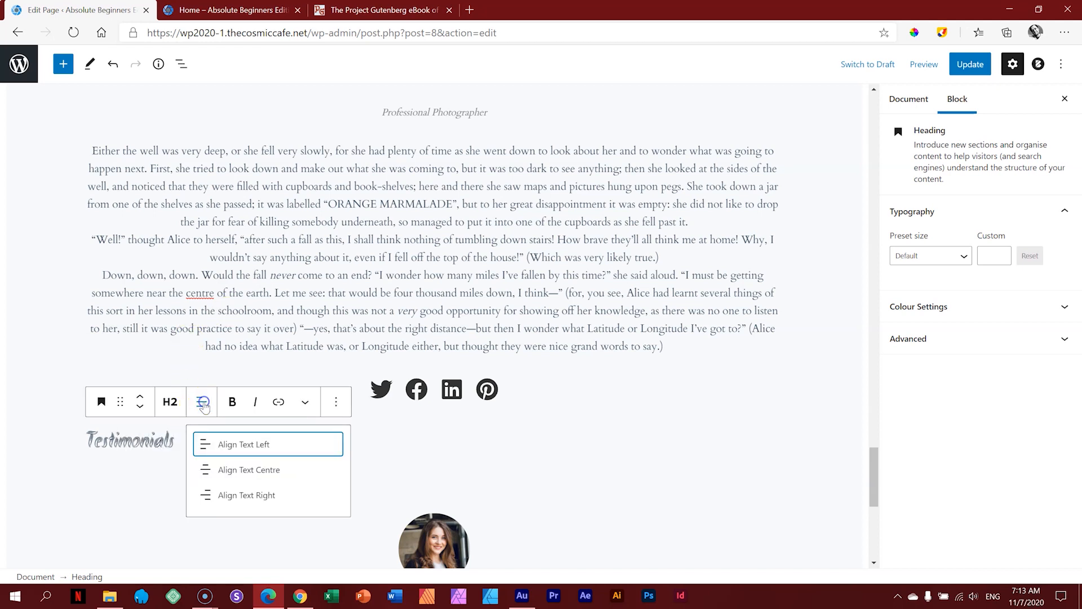
left_click(213, 471)
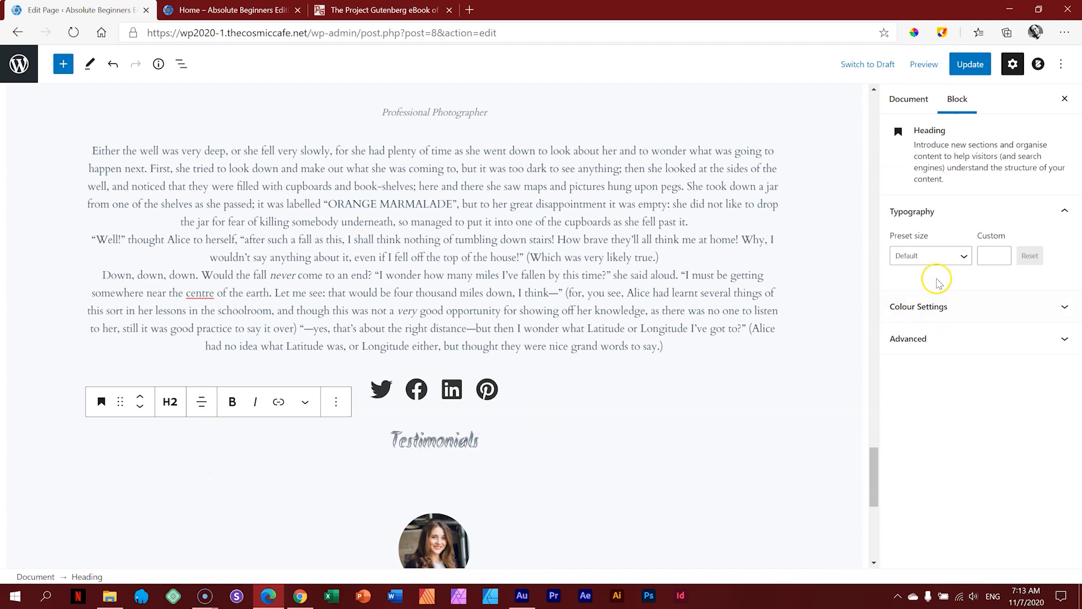
left_click(964, 256)
left_click(933, 435)
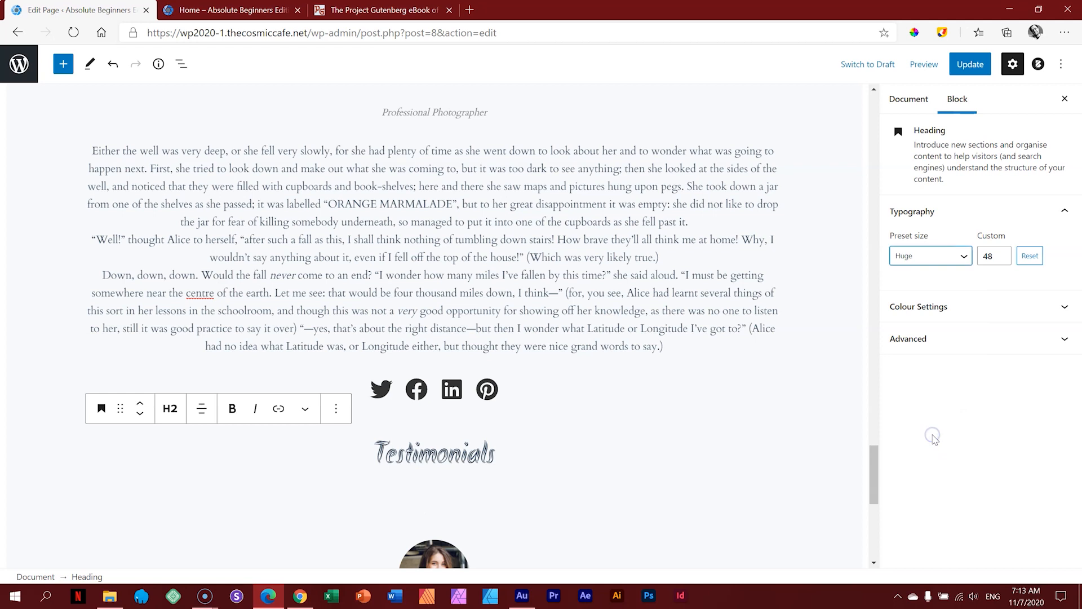
left_click(988, 256)
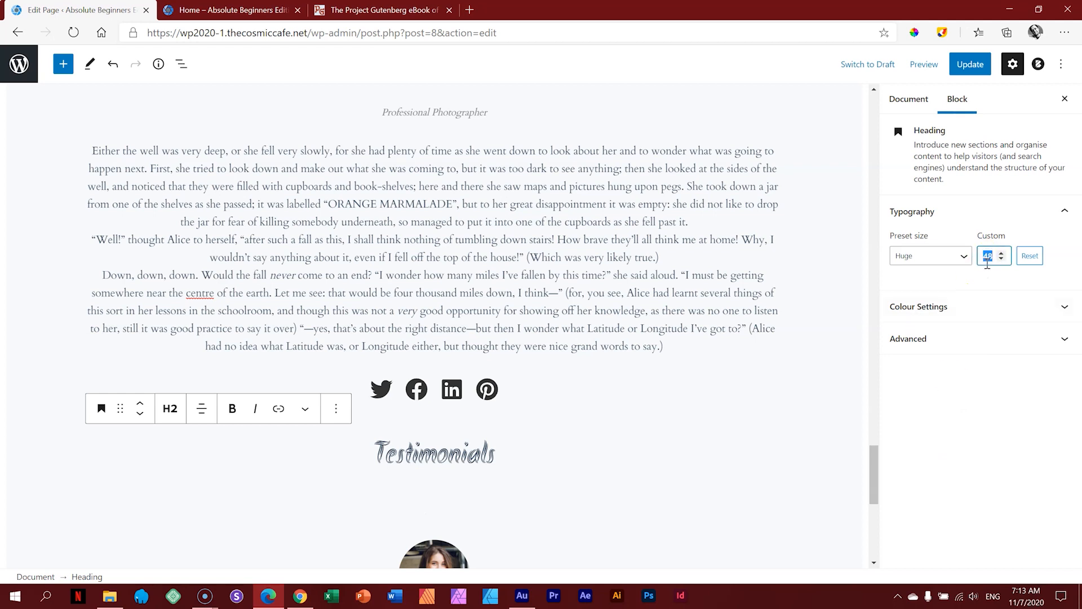
type("120")
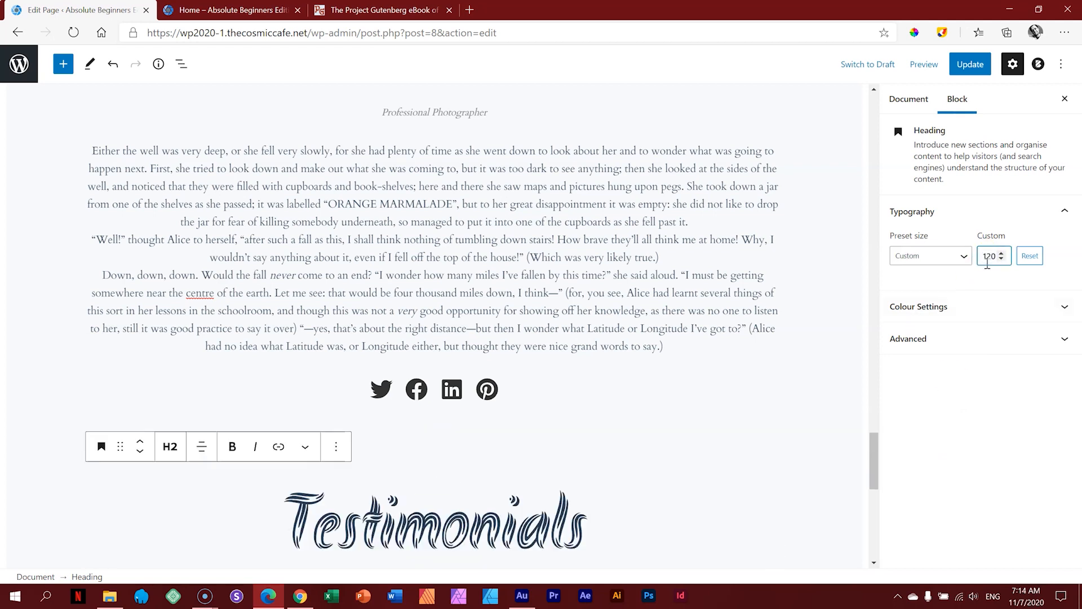
left_click_drag(873, 445, 874, 466)
left_click(484, 270)
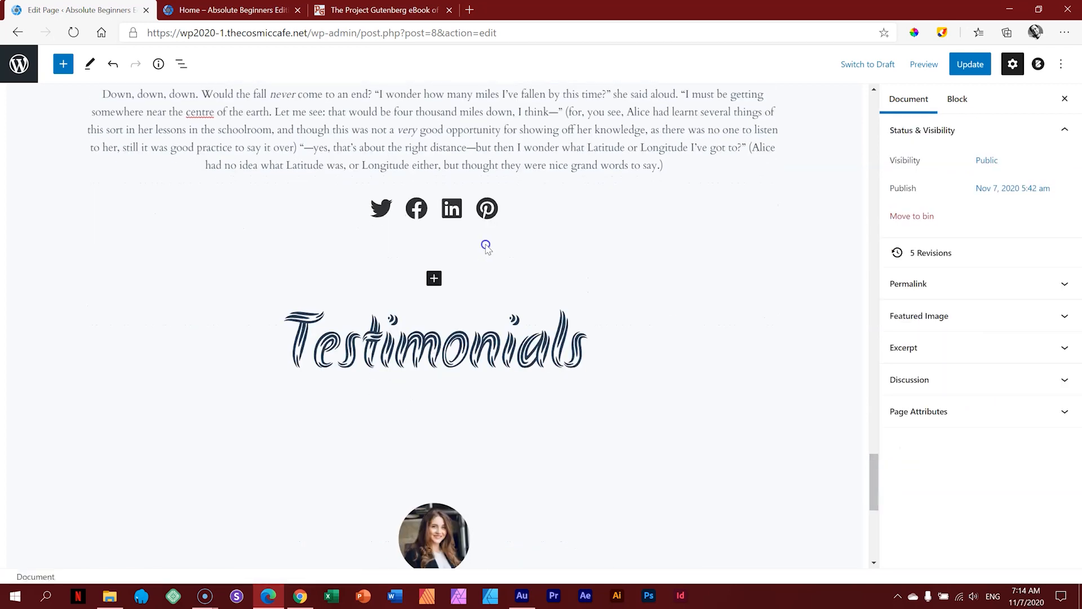
Step: Add a spacer about 57 px tall above the Testimonials heading
left_click(437, 281)
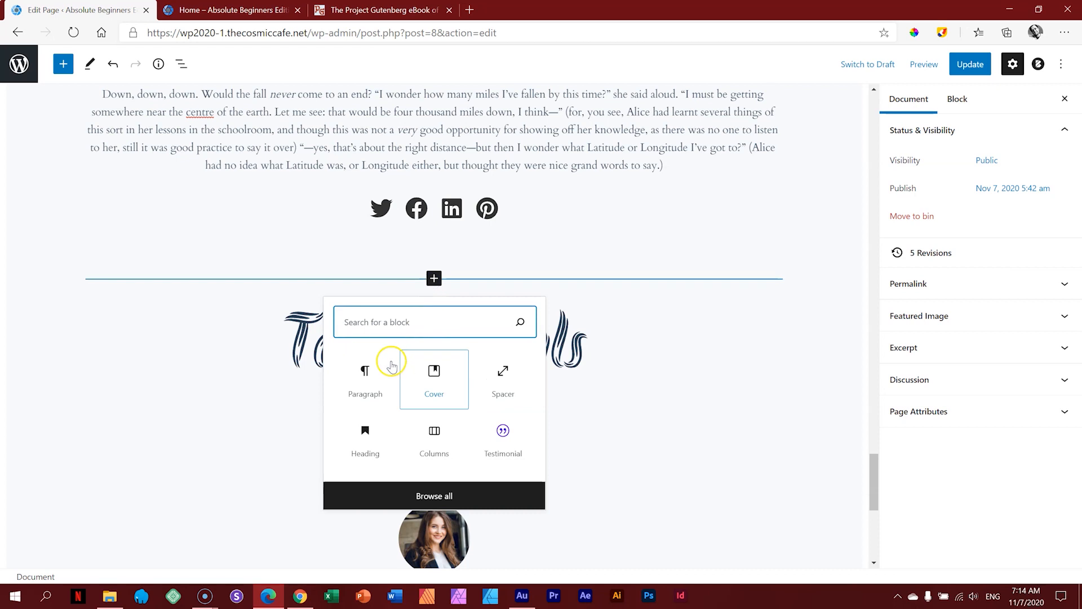
left_click(501, 375)
left_click_drag(434, 305, 436, 274)
left_click(850, 342)
mouse_move(873, 461)
left_mouse_down()
mouse_move(871, 509)
mouse_move(872, 475)
left_mouse_up()
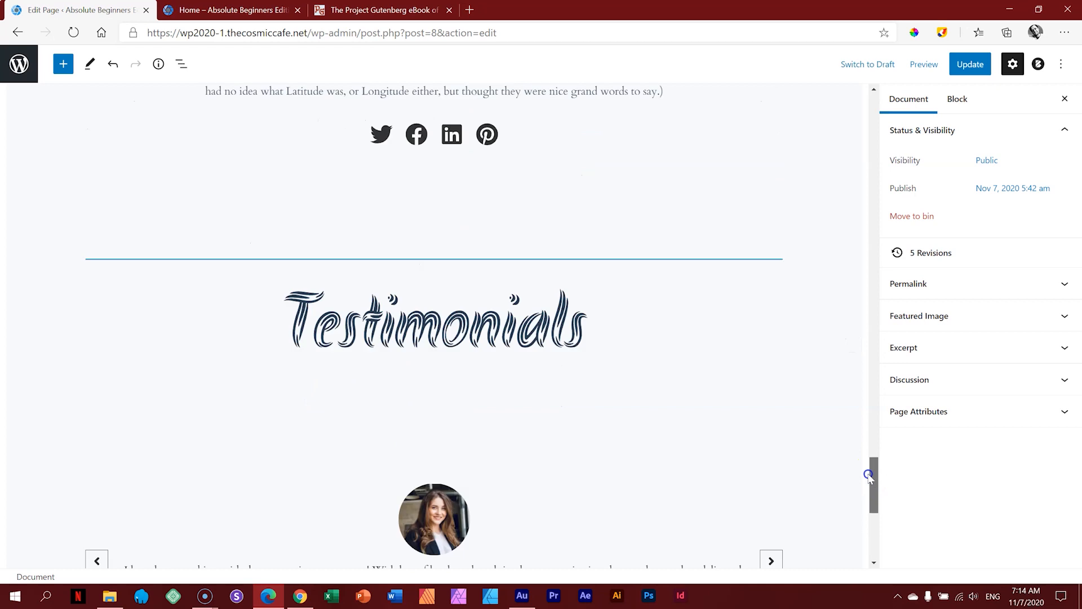
Step: Update the page and preview it in a new tab
left_click(966, 65)
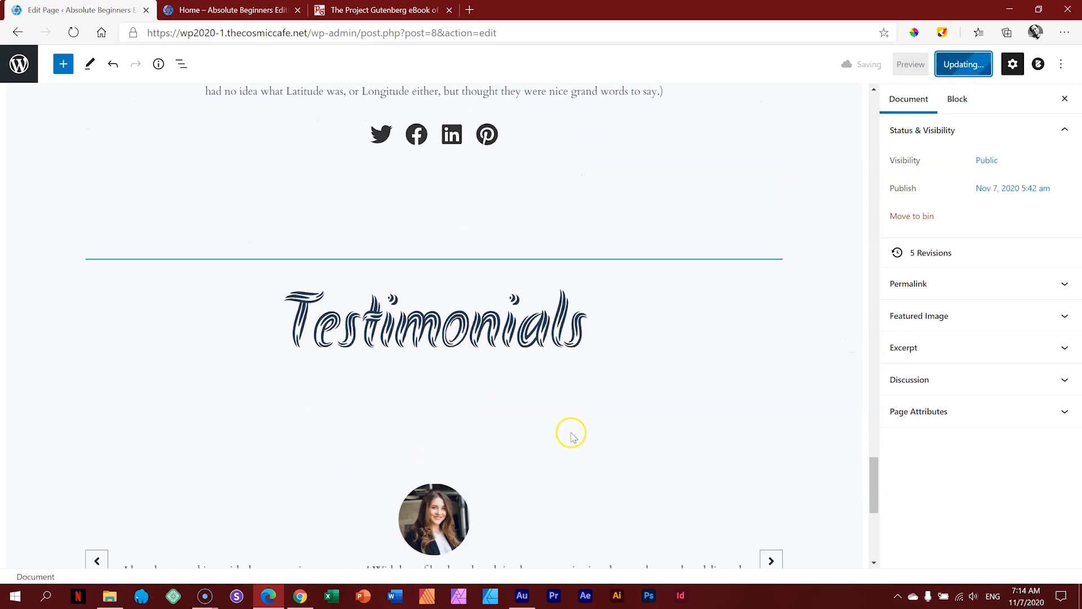
left_click(924, 64)
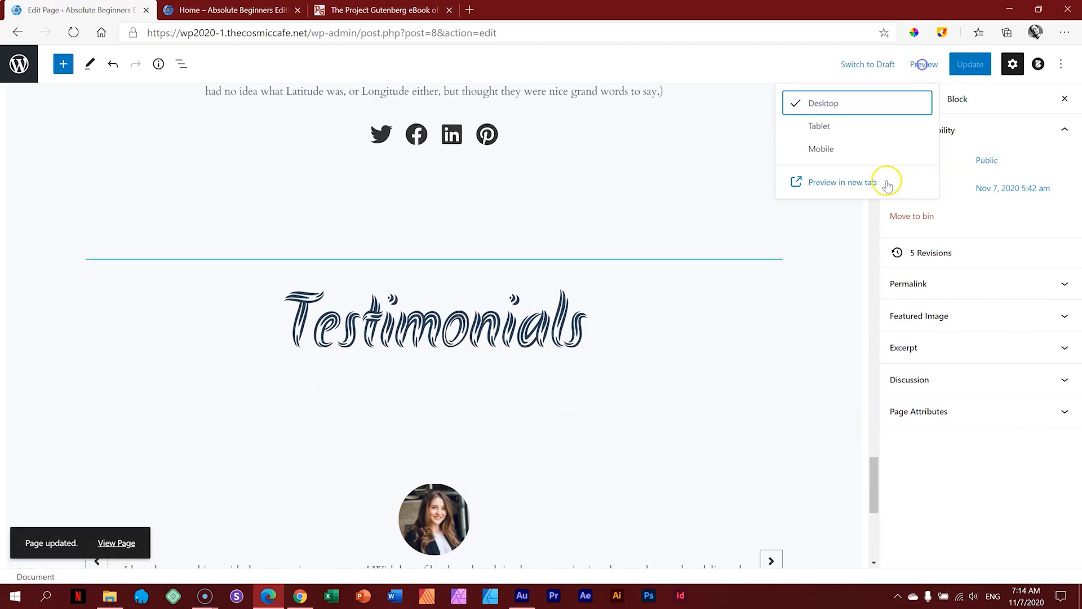
left_click(857, 181)
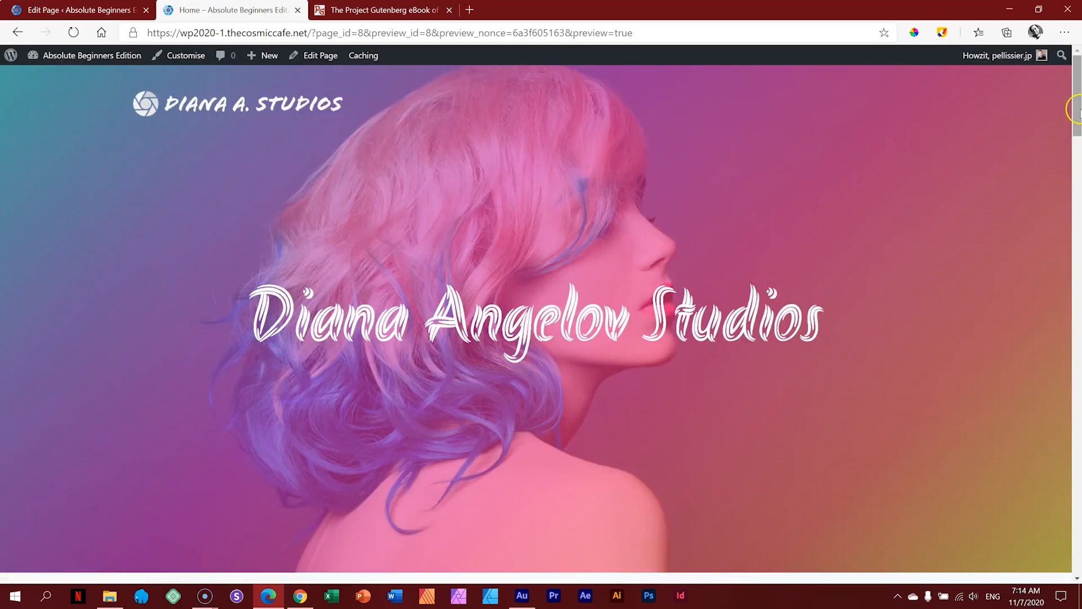
left_click_drag(1077, 109, 1078, 546)
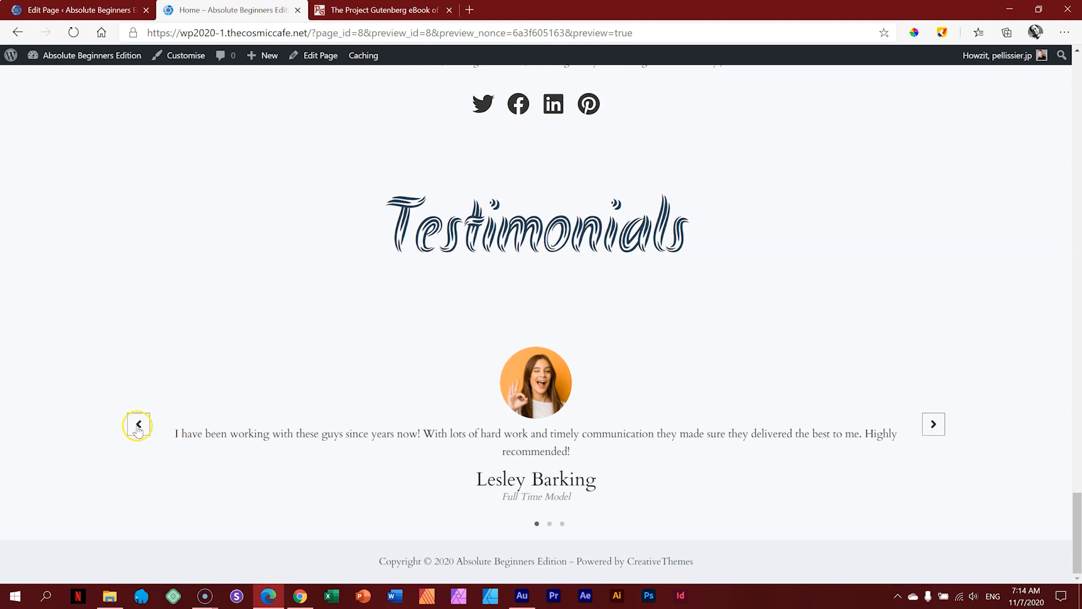
left_click(936, 425)
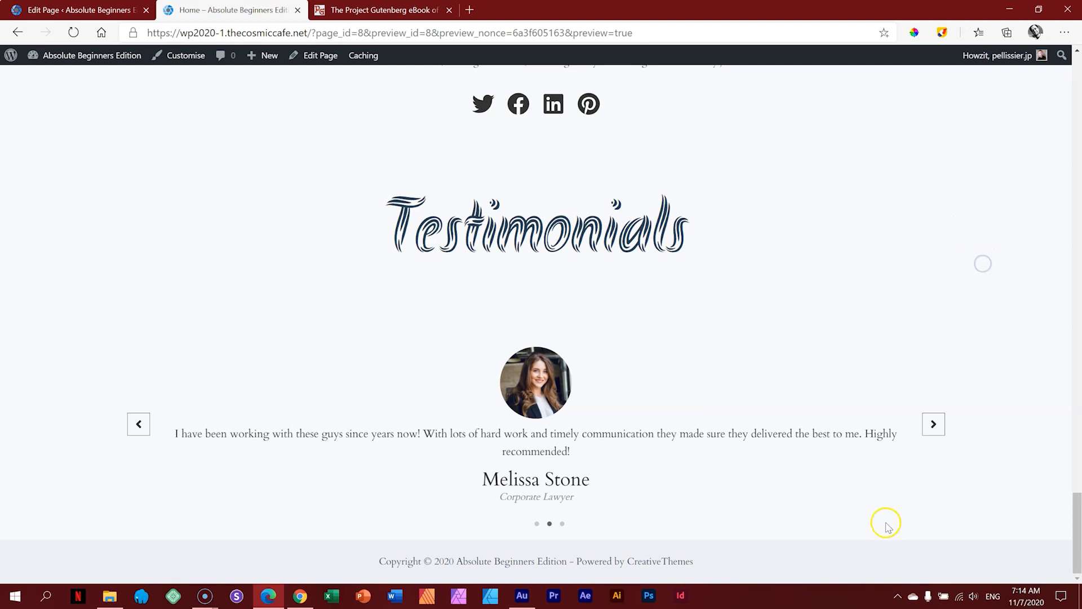
left_click(562, 523)
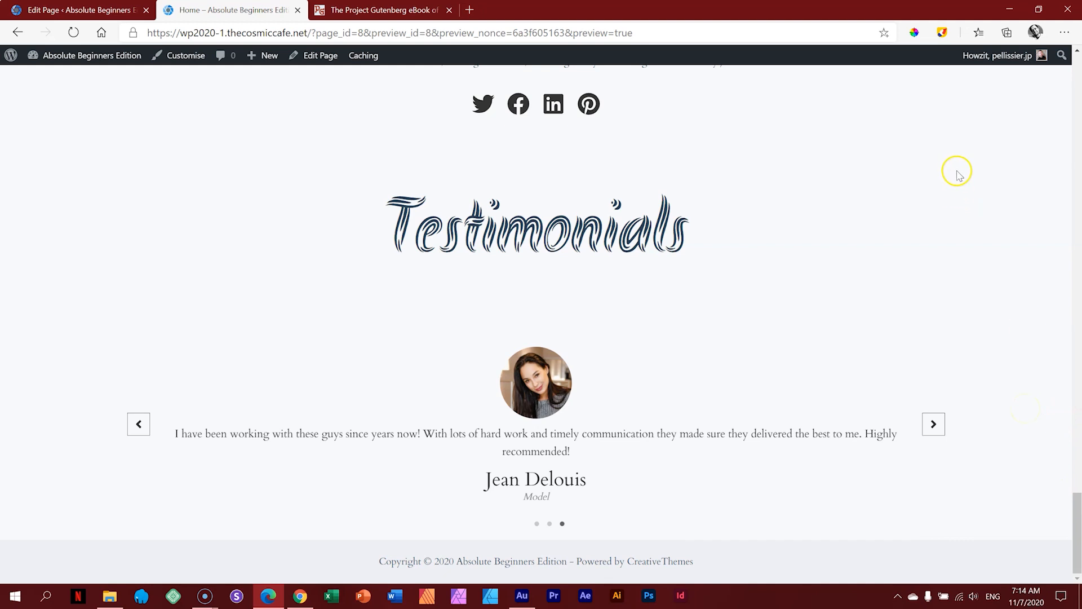
key("ctrl+shift+Tab")
Step: Scroll down to the testimonial carousel and add an empty Paragraph block right after it
scroll(840, 329, "up", 12)
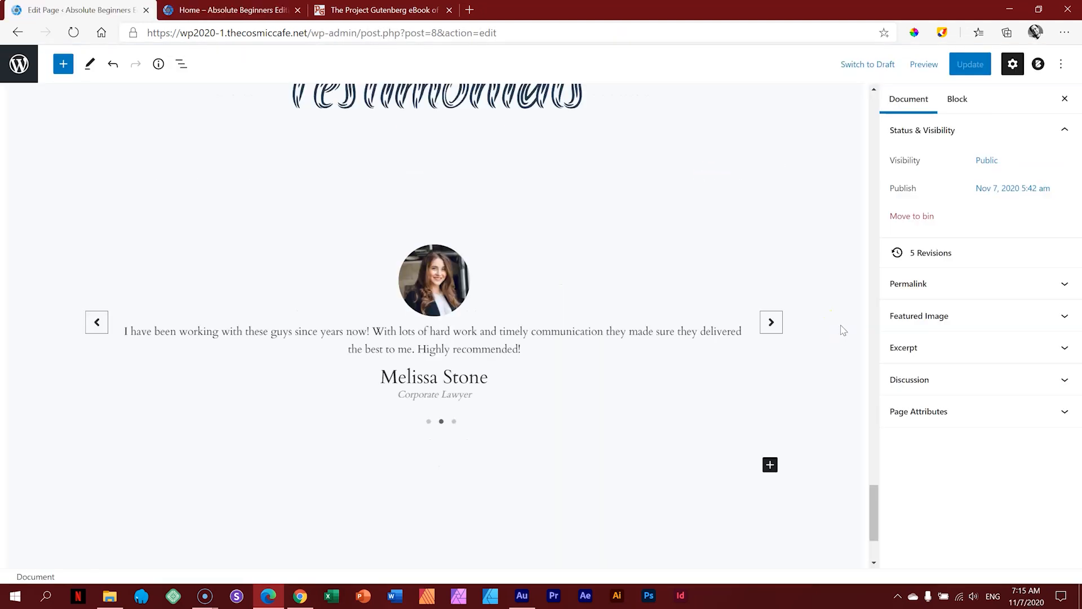
scroll(843, 330, "up", 15)
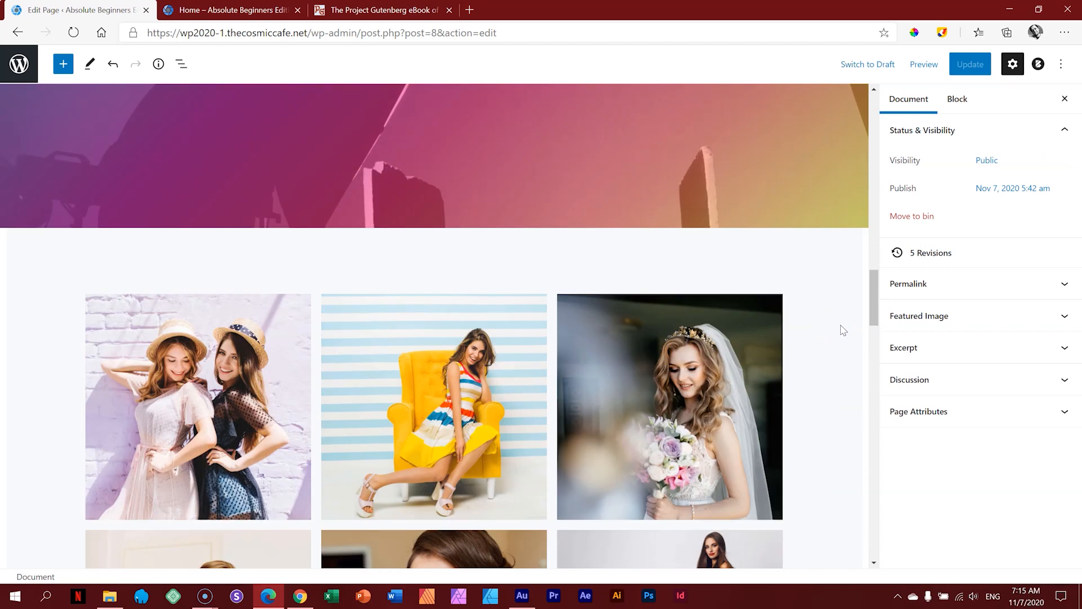
scroll(841, 325, "up", 3)
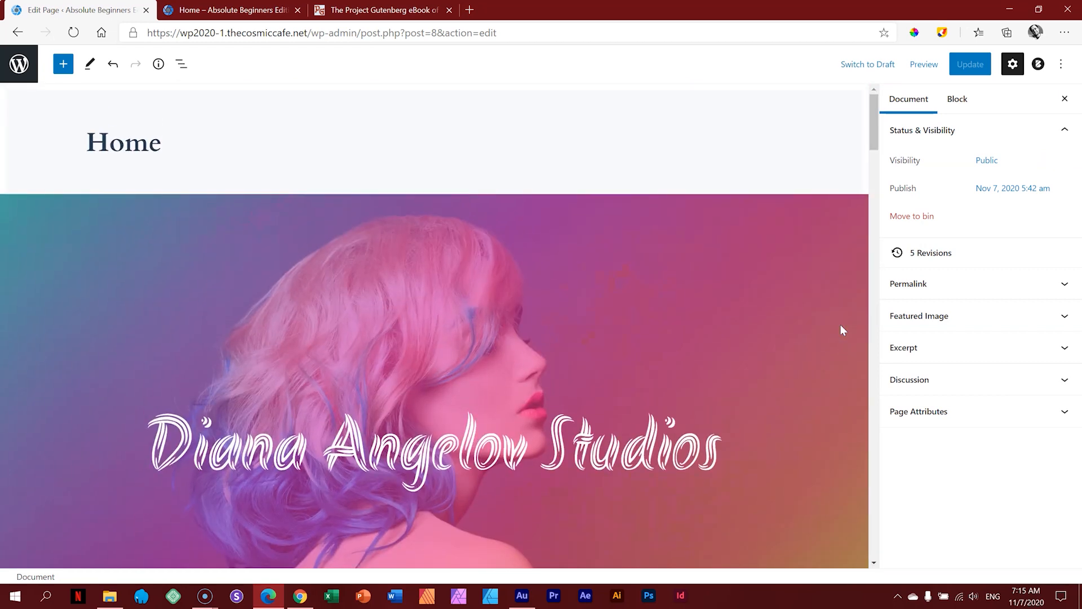
left_click_drag(874, 110, 874, 270)
left_click_drag(877, 297, 875, 398)
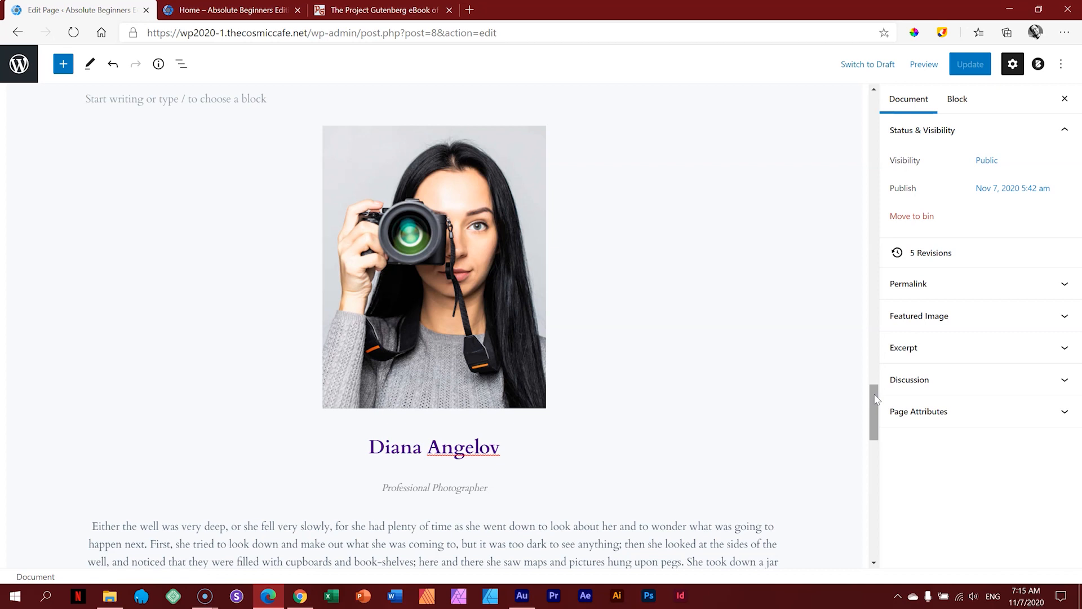
left_click_drag(875, 399, 878, 510)
left_click(843, 417)
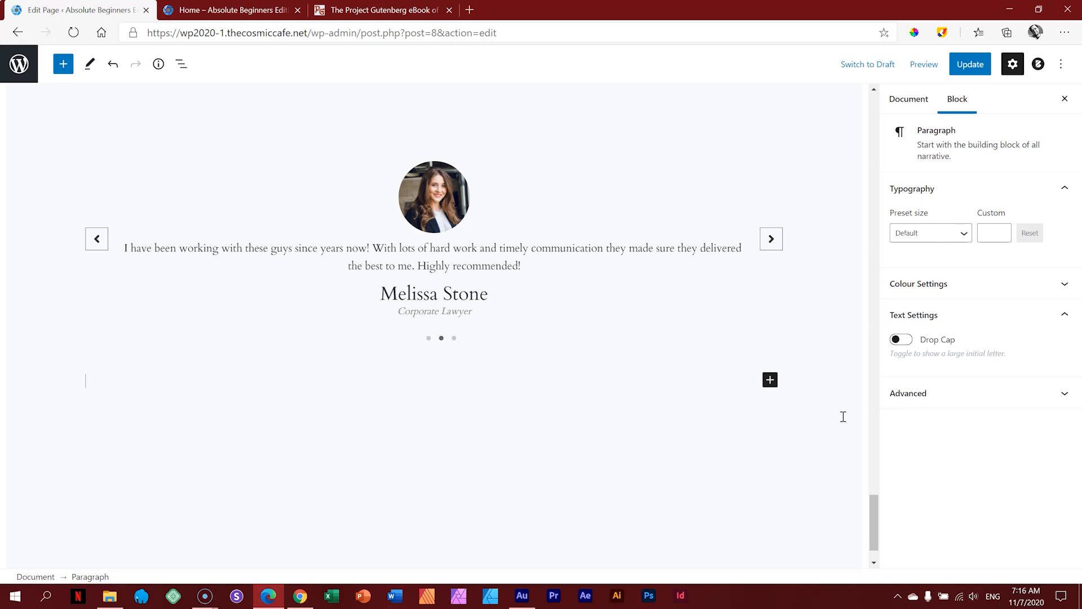
Step: Add a Content Timeline block below the testimonials, then remove it again
left_click(58, 65)
left_click_drag(216, 144, 217, 498)
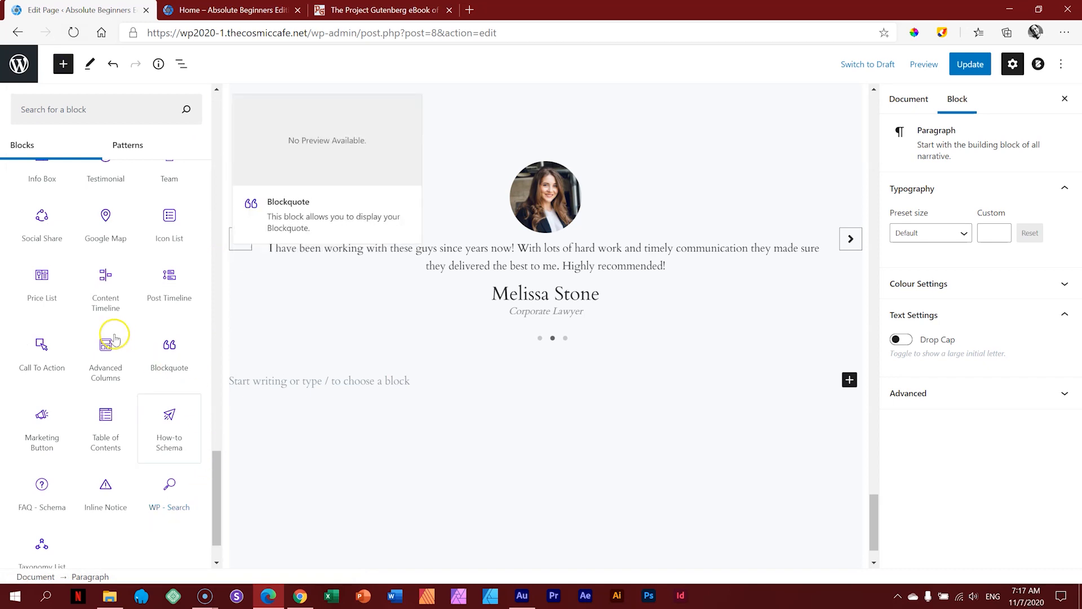
left_click(110, 296)
mouse_move(873, 461)
left_mouse_down()
mouse_move(870, 498)
mouse_move(871, 483)
left_mouse_up()
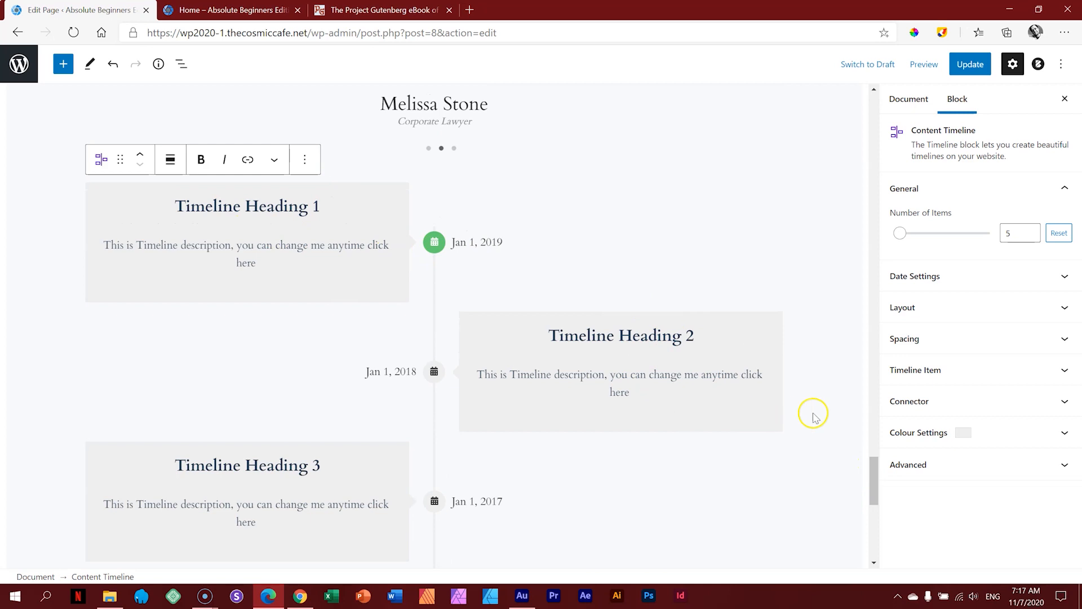
mouse_move(874, 486)
left_mouse_down()
mouse_move(875, 508)
mouse_move(871, 483)
left_mouse_up()
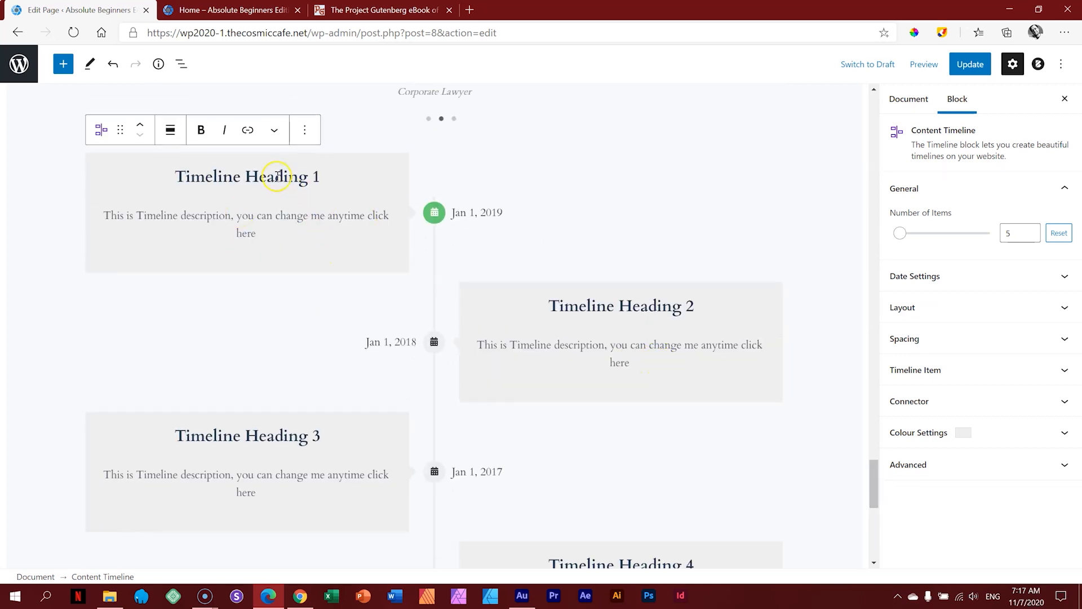
left_click(305, 130)
left_click(332, 408)
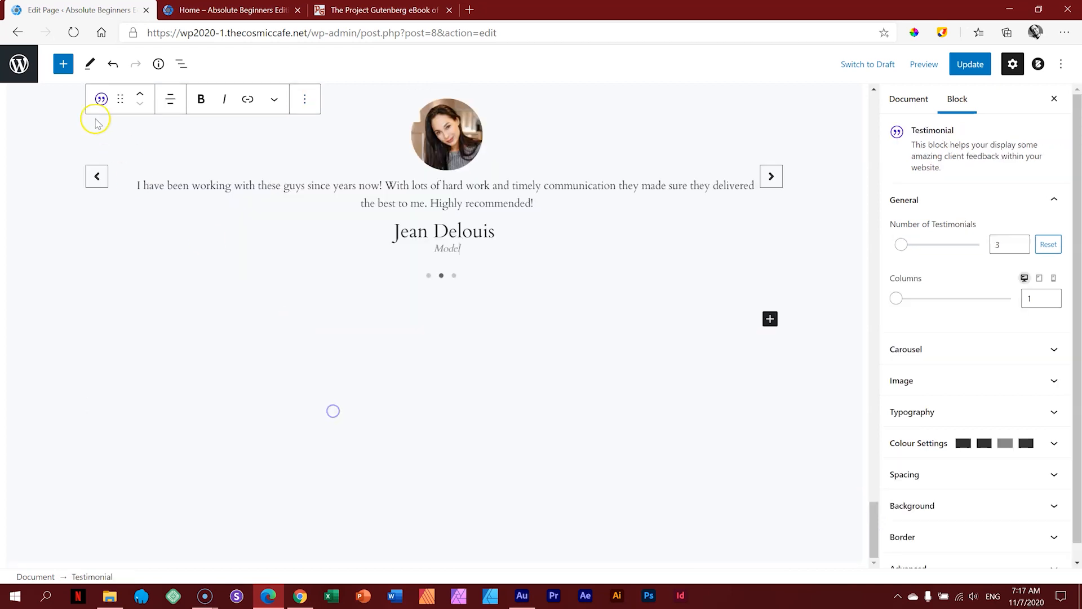
Step: Add a Marketing Button 'Subscribe Now' block below the testimonials, then remove it
left_click(64, 64)
scroll(122, 321, "down", 15)
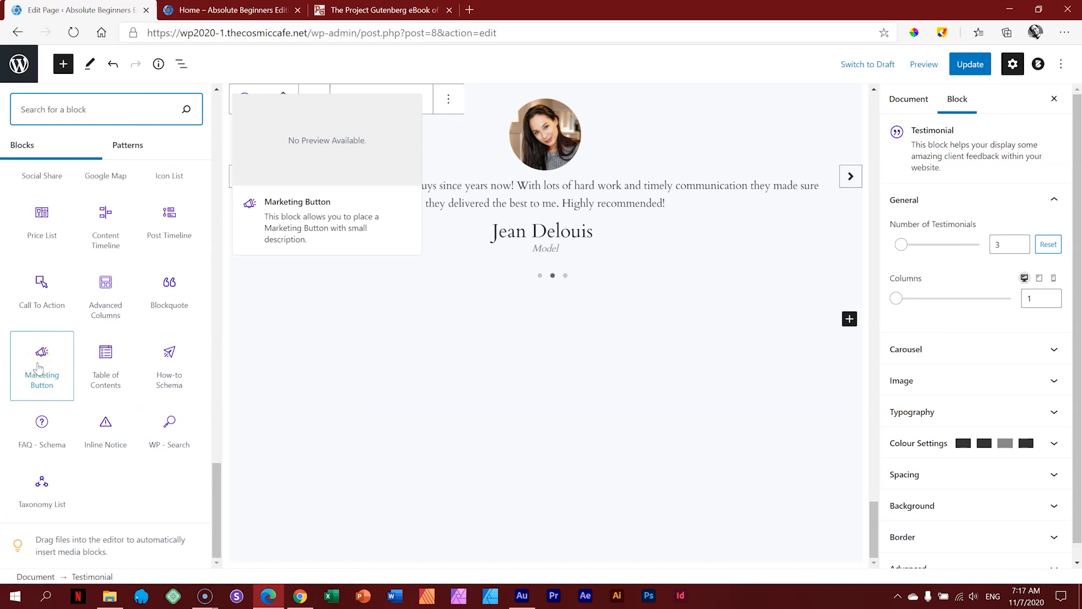
left_click(39, 368)
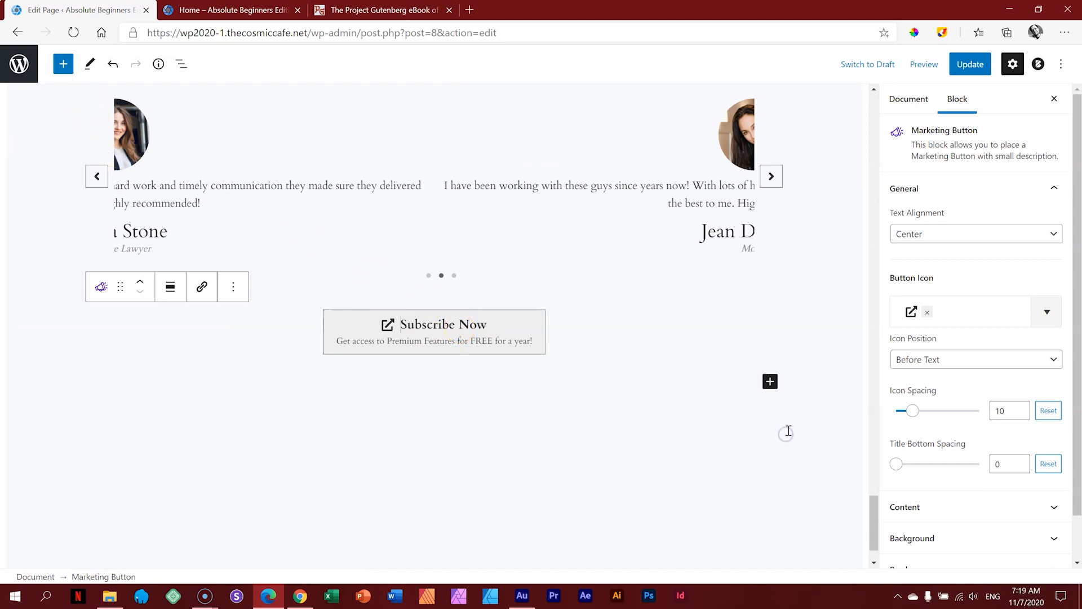
left_click(800, 351)
left_click(479, 324)
left_click(235, 285)
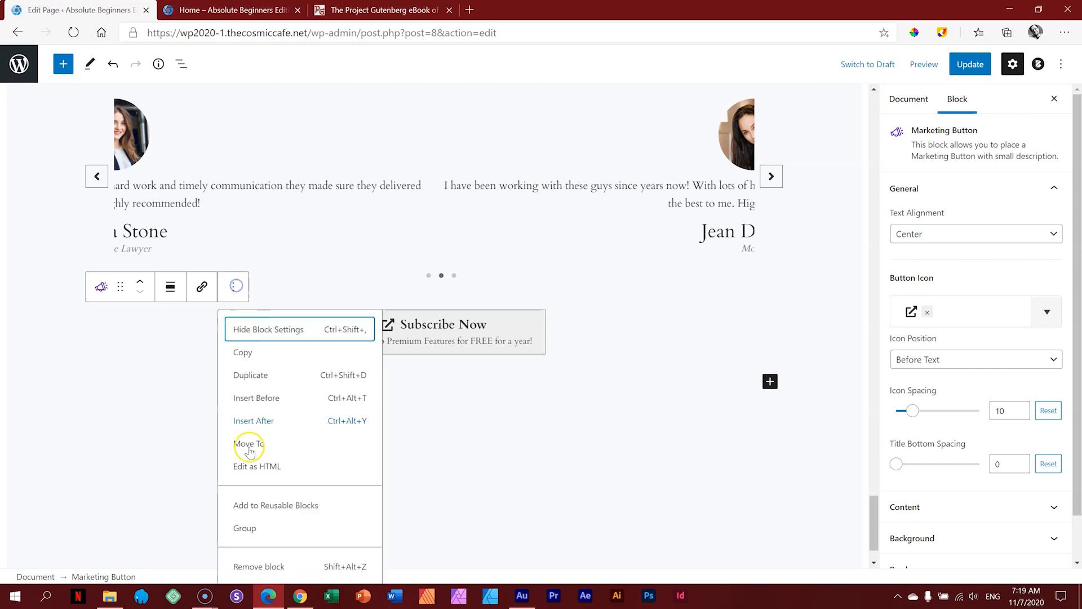
left_click(260, 567)
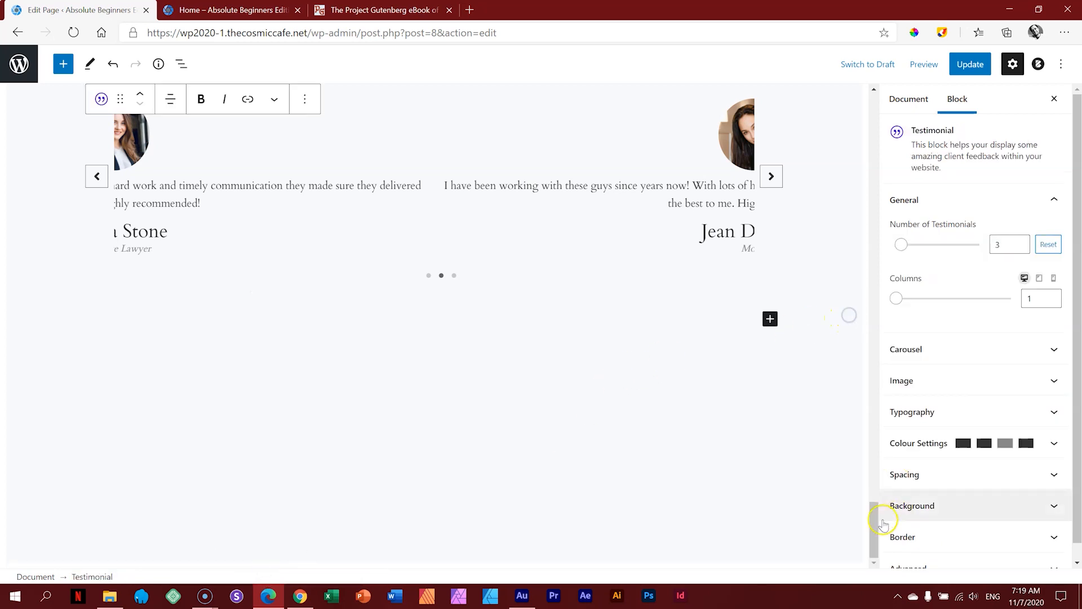
left_click_drag(874, 519, 874, 541)
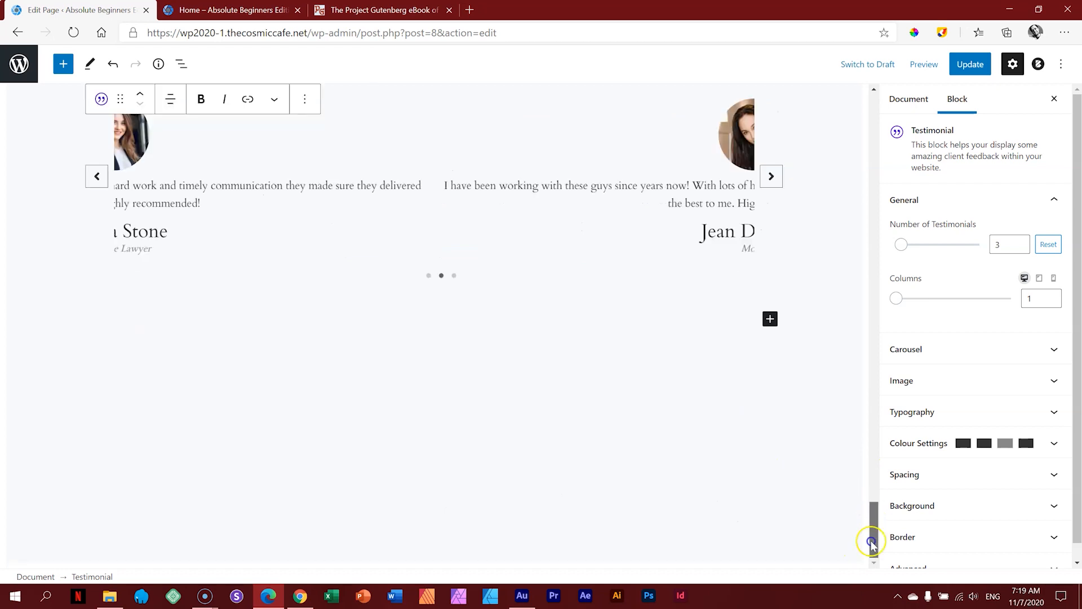
Step: Update the page and preview it in a new tab, scrolling down to the testimonials
left_click(977, 62)
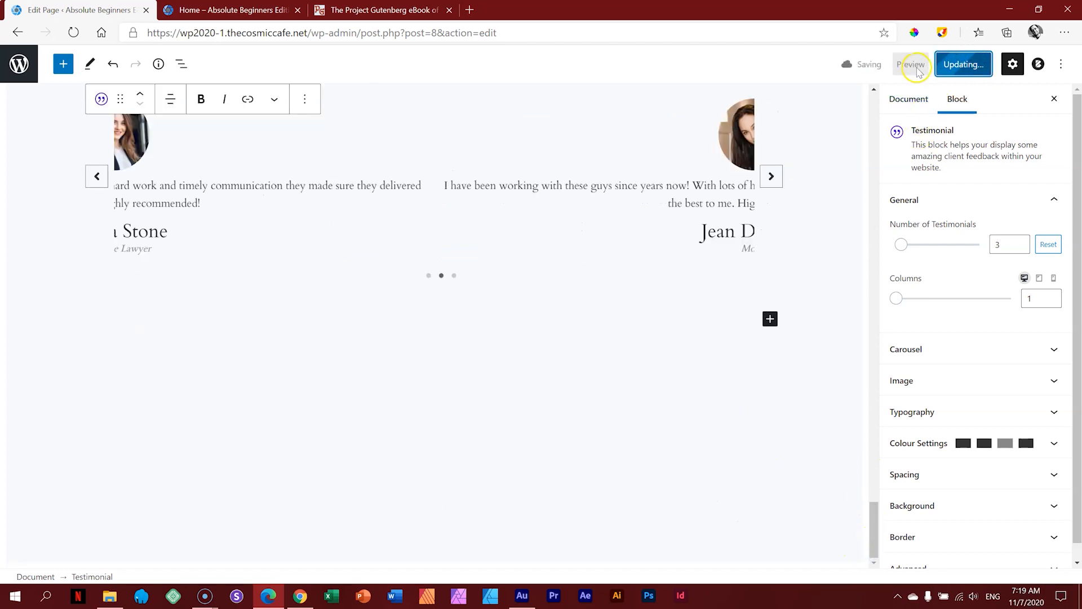
left_click(917, 65)
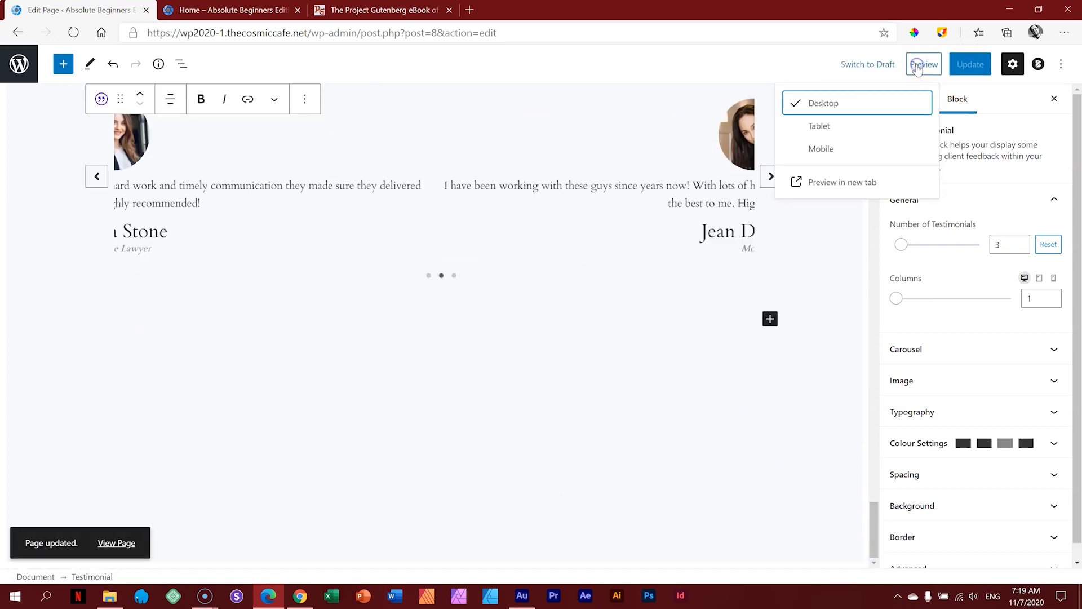
left_click(862, 177)
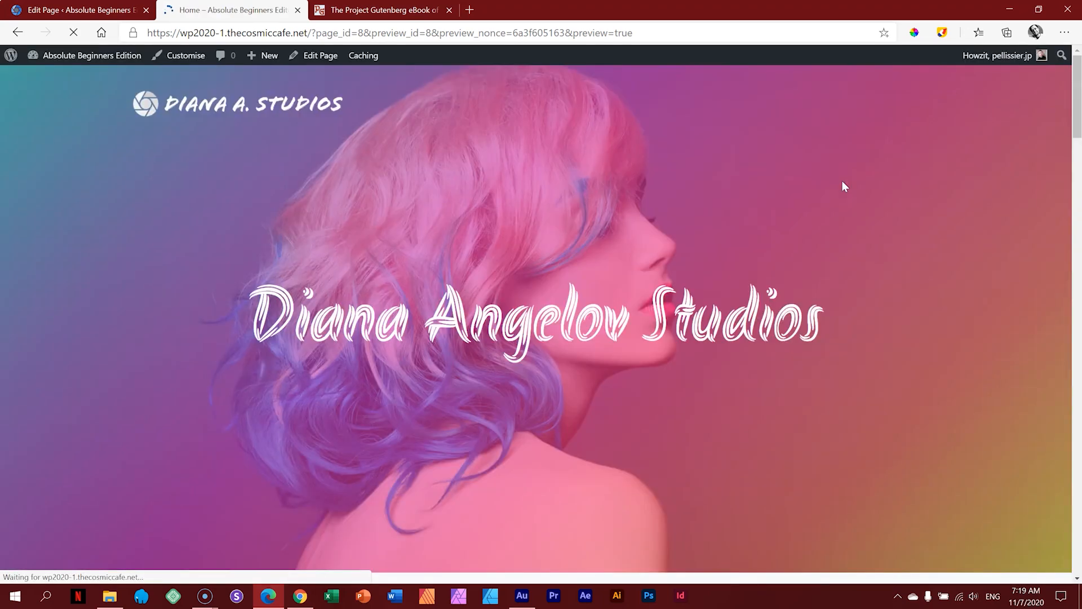
left_click_drag(1077, 98, 1078, 531)
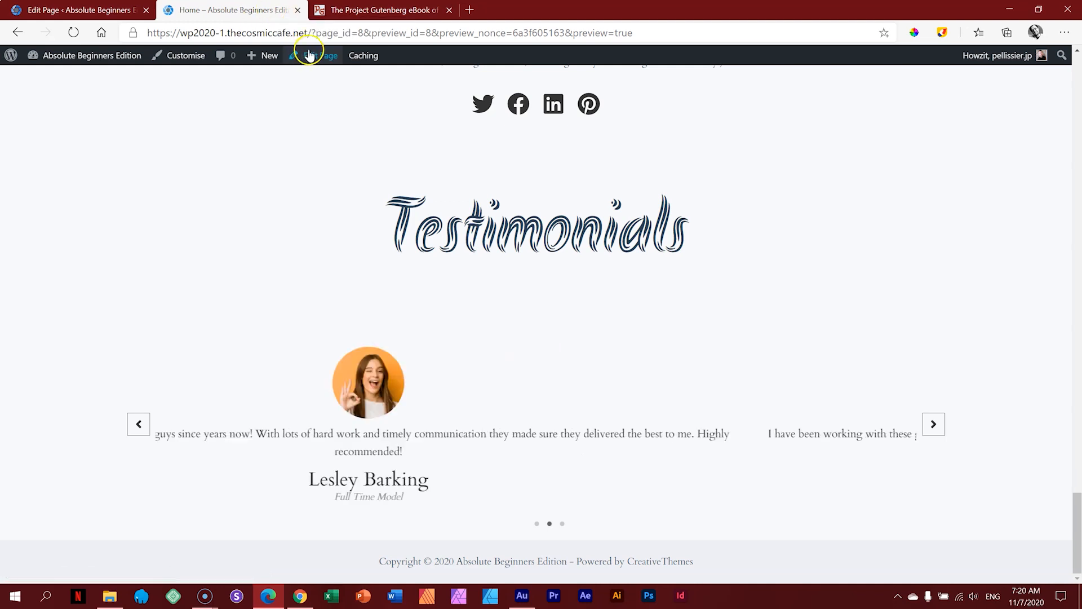
Step: Select and copy the site's base address from the preview's address bar for Sizzy
left_click_drag(309, 33, 132, 36)
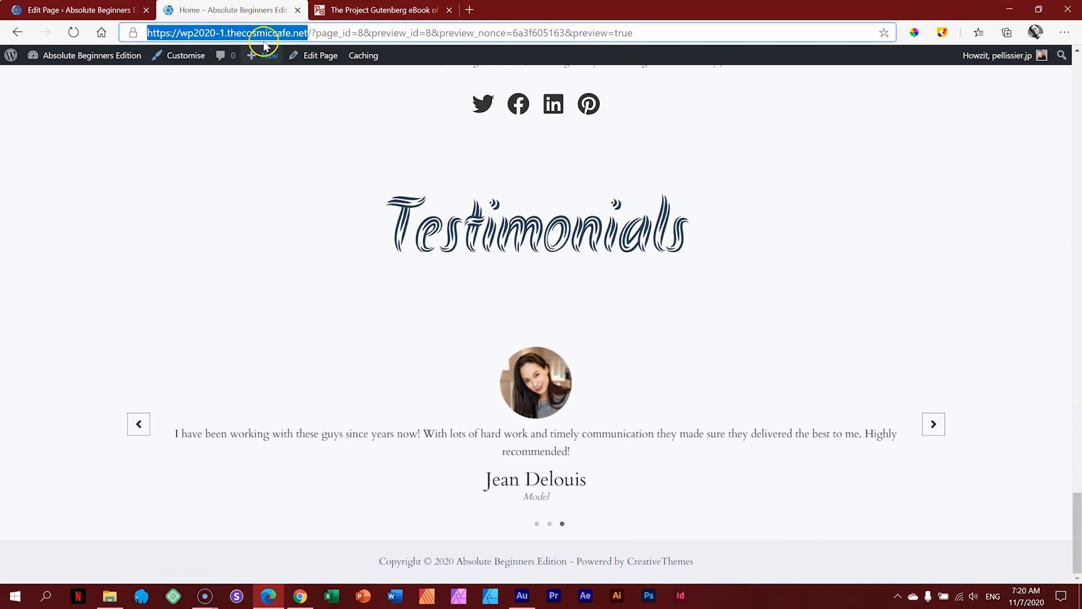
left_click(302, 92)
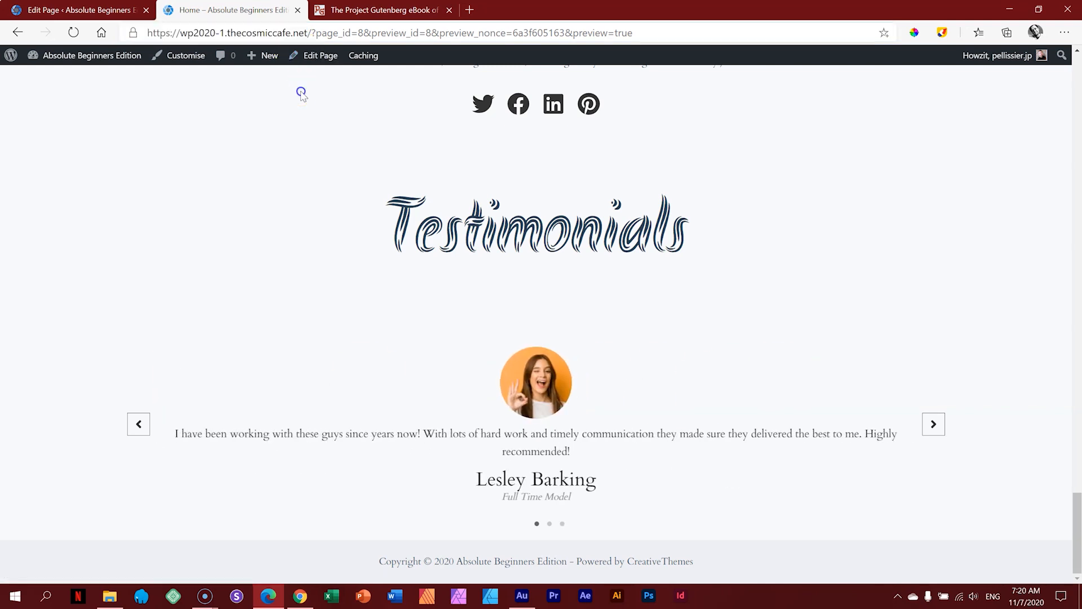
left_click_drag(309, 31, 139, 36)
key("ctrl+c")
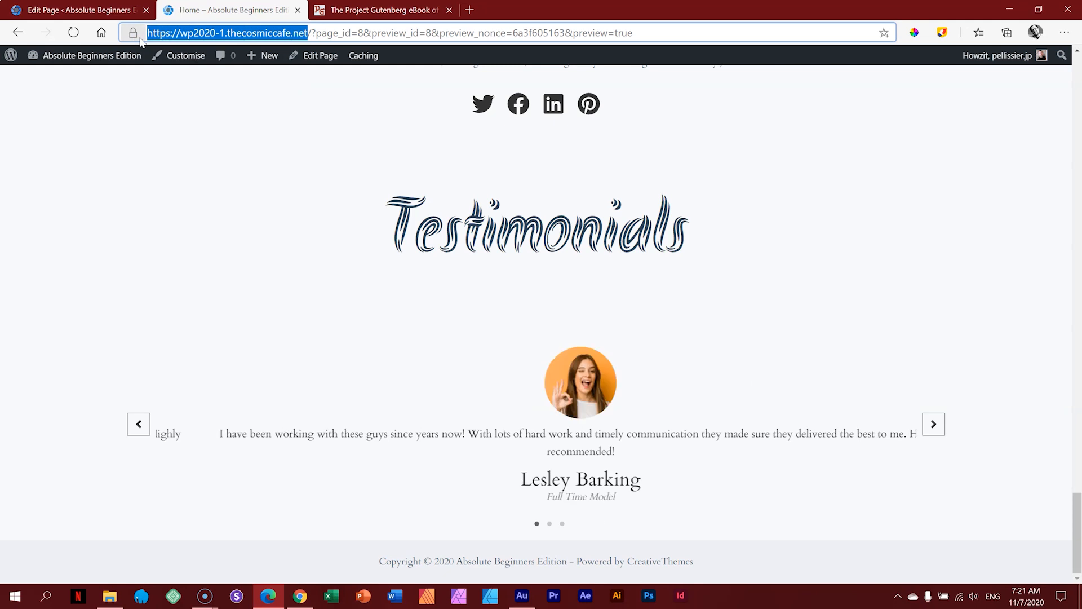
left_click(237, 595)
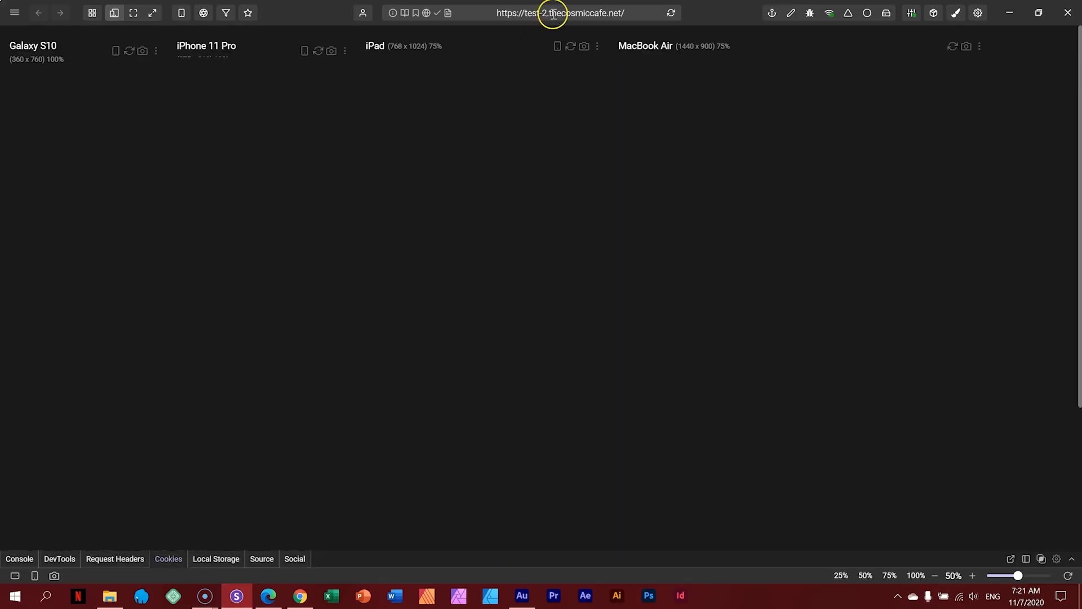
Step: Paste the site URL into Sizzy's address bar to load wp2020-1.thecosmiccafe.net on every device
left_click(553, 14)
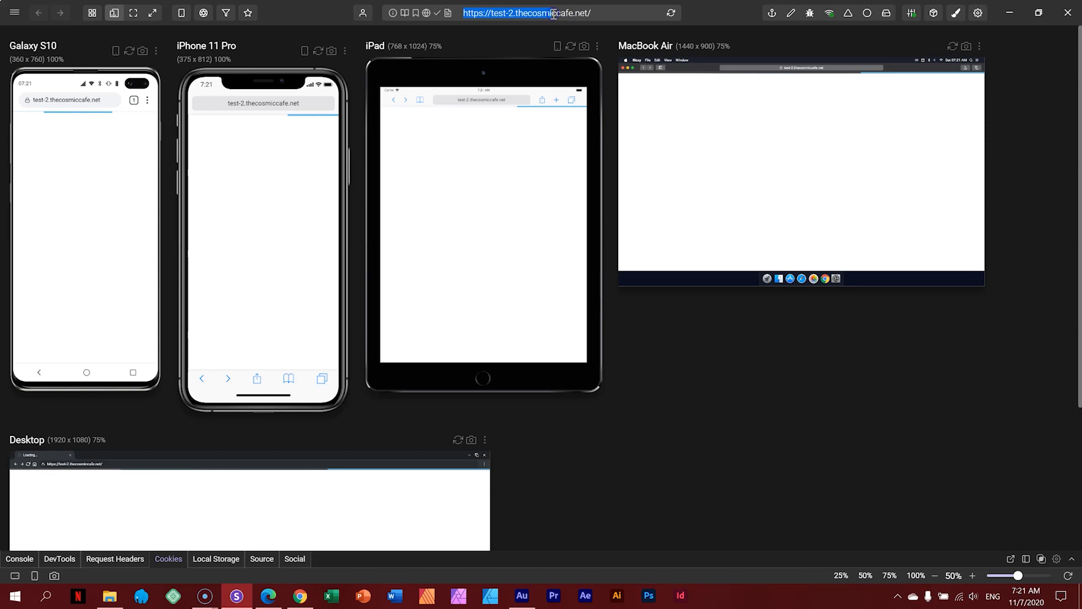
key("ctrl+v")
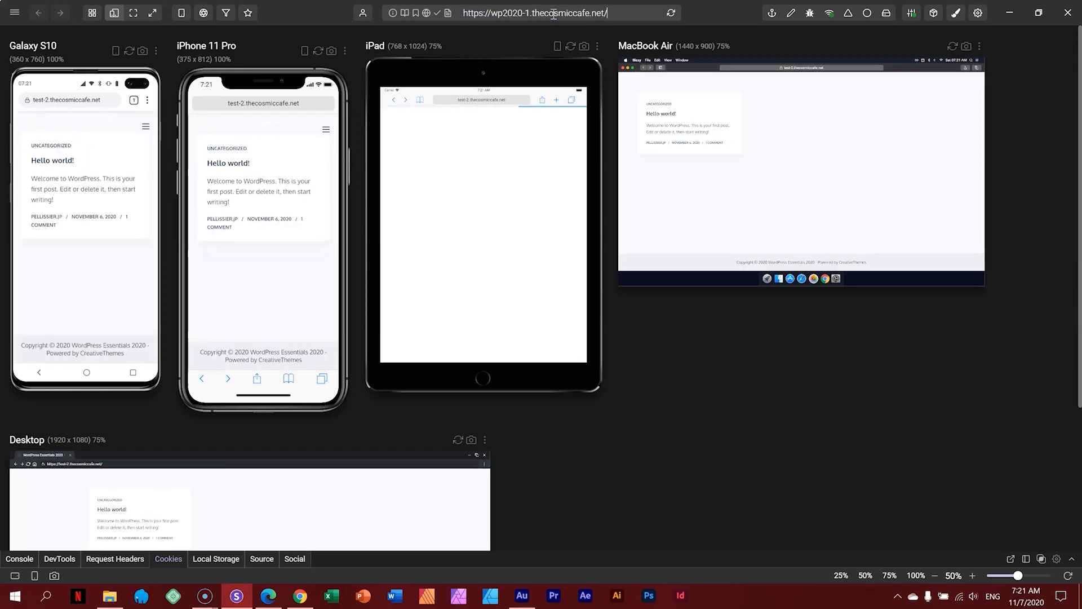
key("Return")
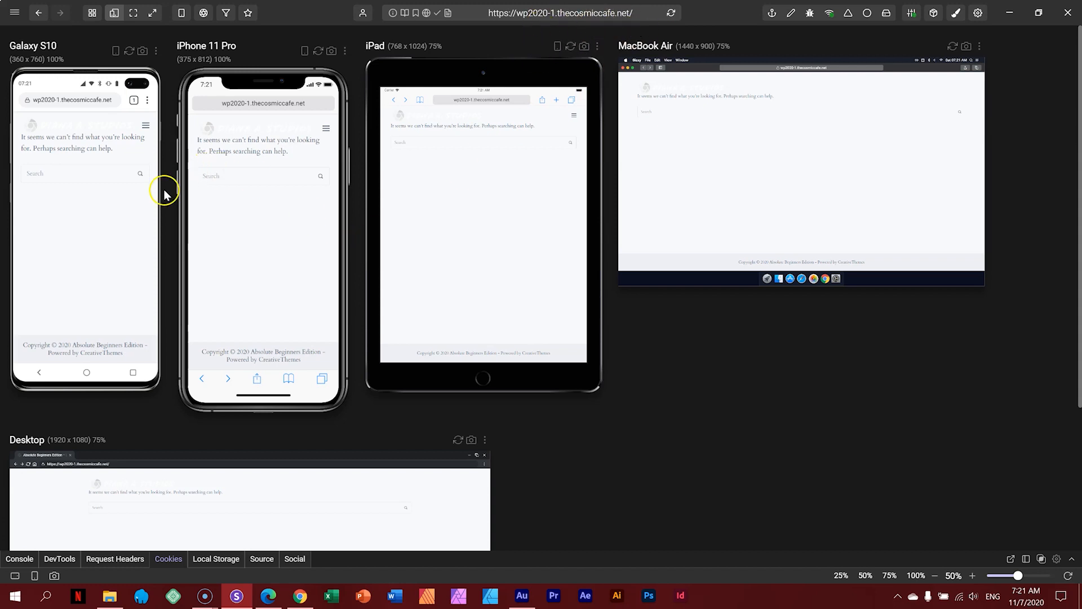
scroll(175, 189, "down", 3)
scroll(175, 190, "up", 3)
left_click(269, 601)
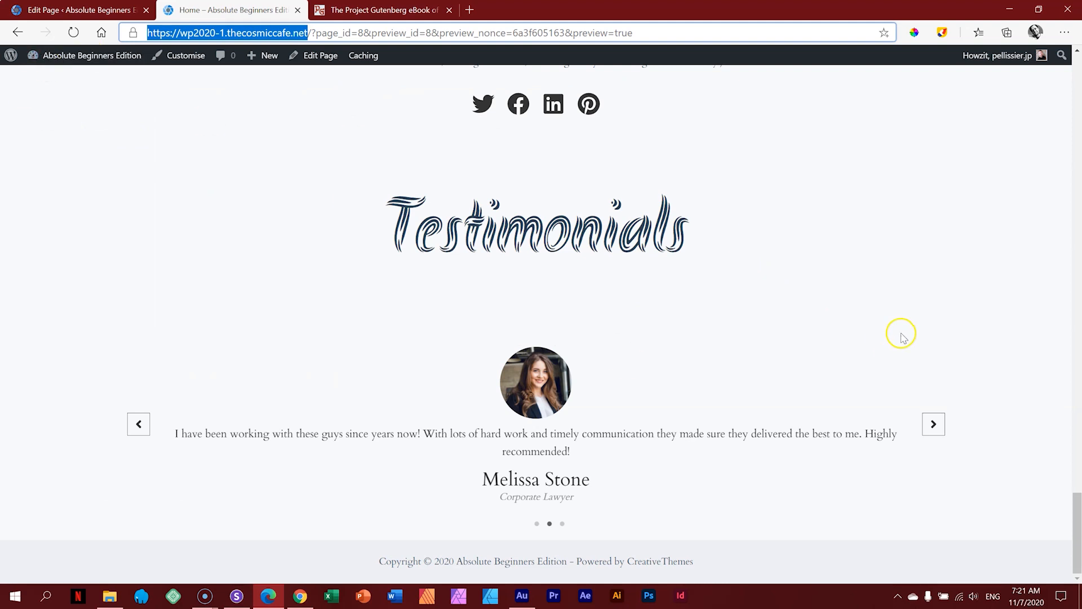
Step: Scroll the preview to the top and open the front page via the DIANA A. STUDIOS logo
left_click_drag(1075, 510, 1073, 79)
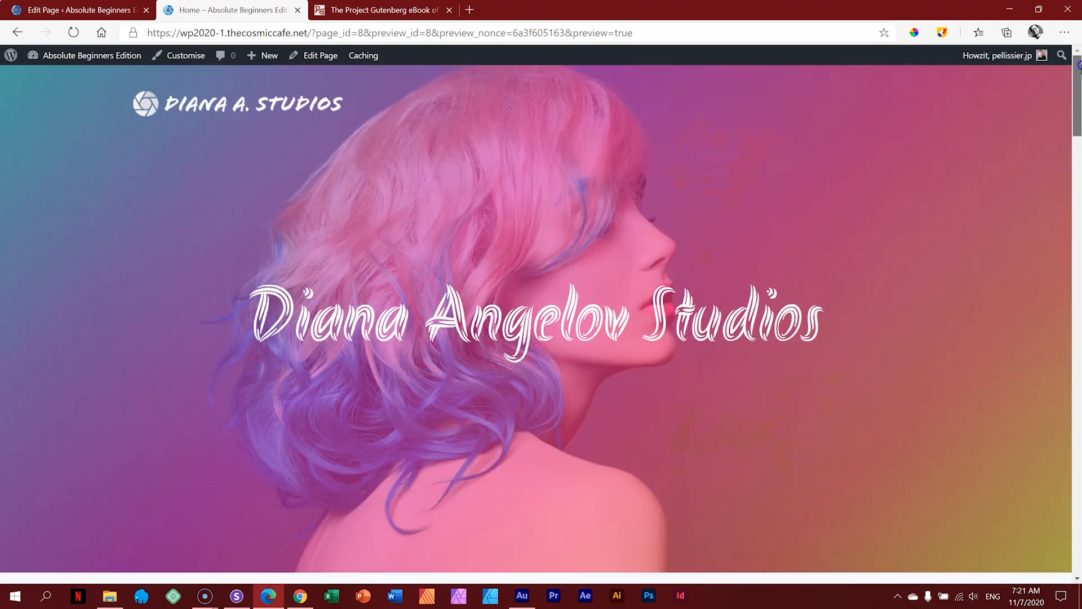
left_click(240, 111)
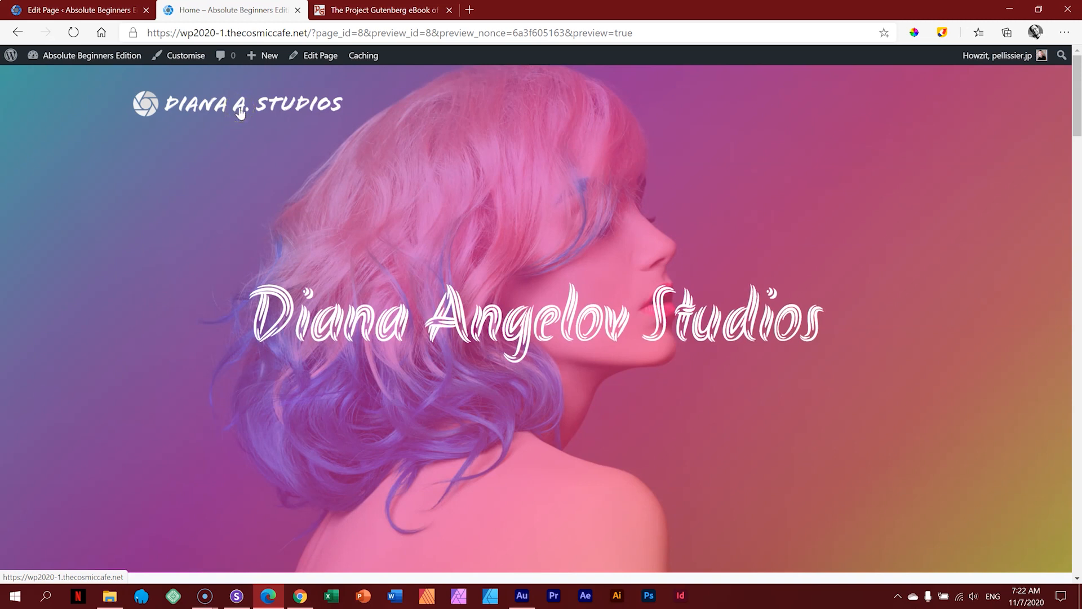
left_click(215, 111)
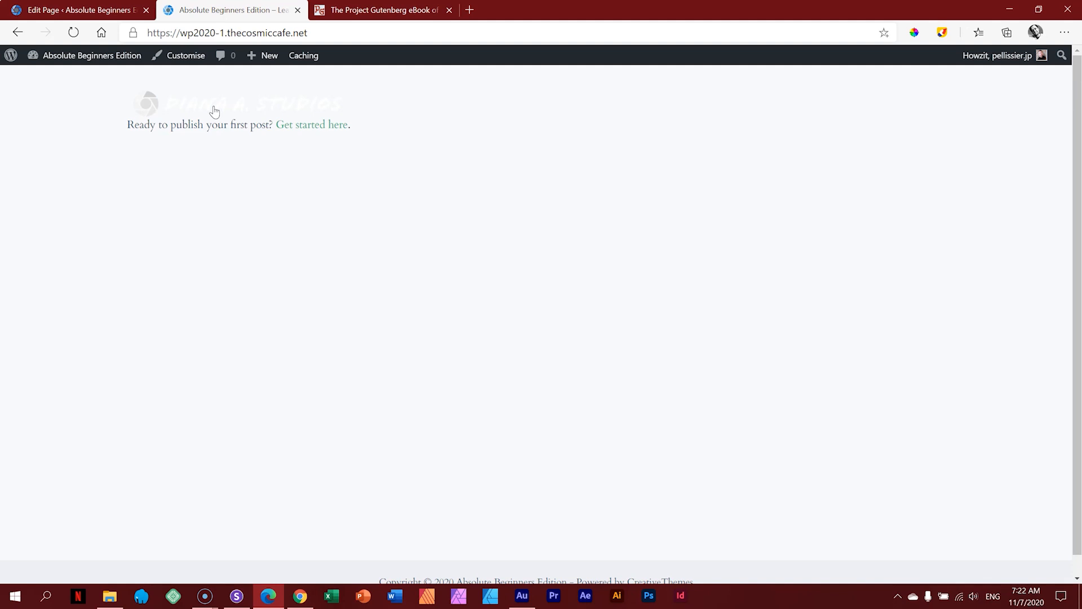
Step: Close the page editor tab and view the published Home page from the Pages list
left_click(131, 10)
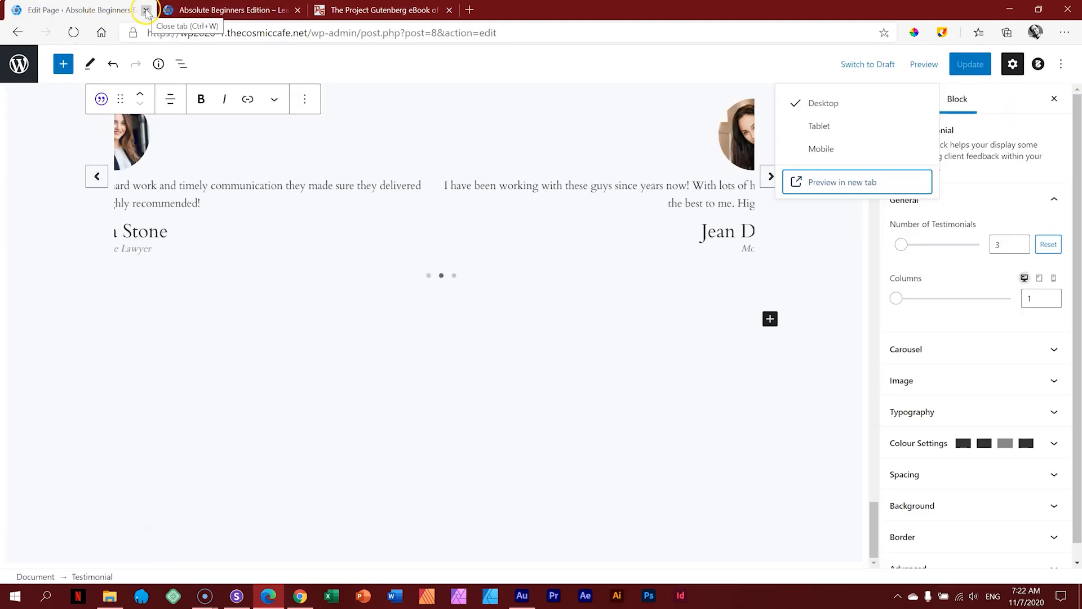
left_click(146, 10)
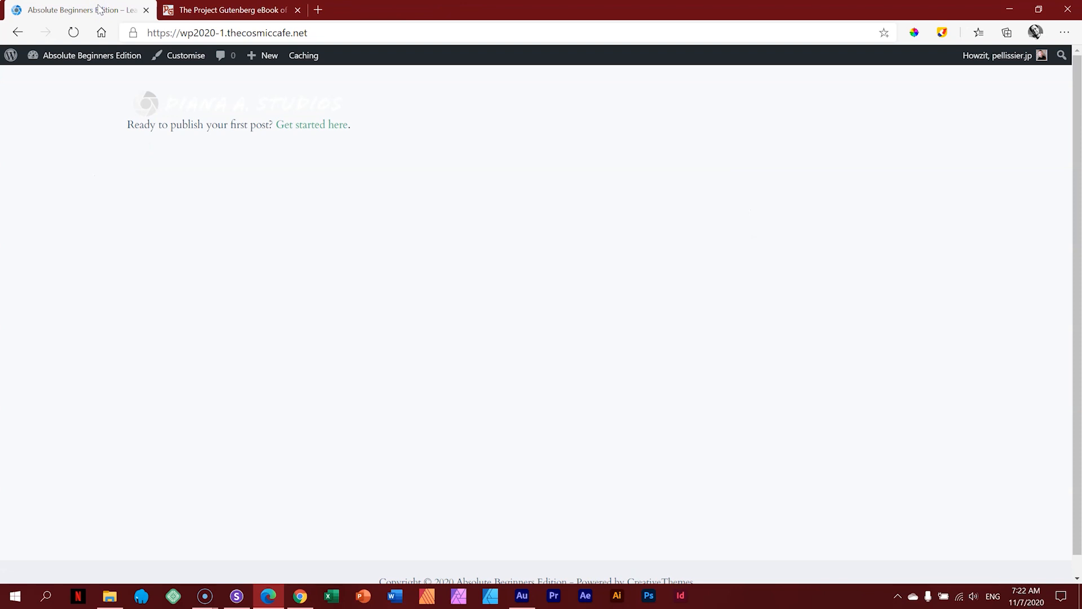
left_click(79, 62)
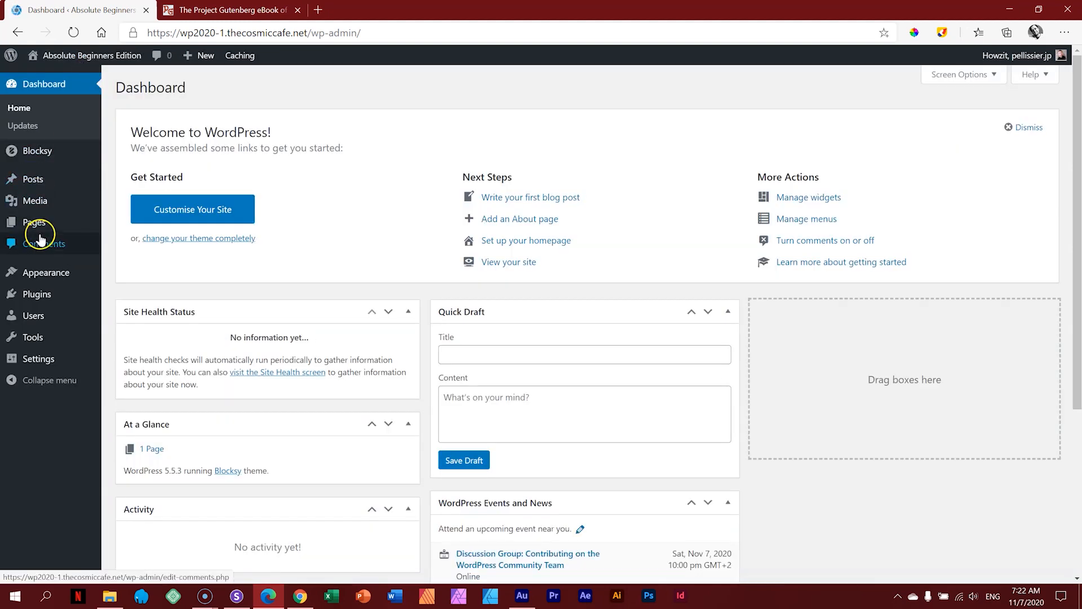
left_click(40, 225)
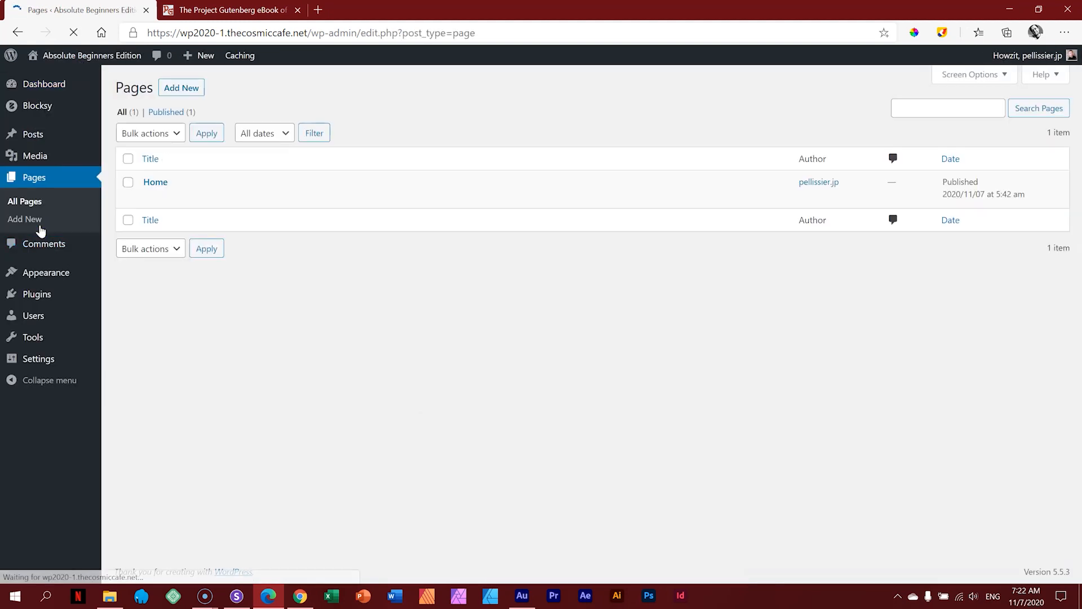
left_click(242, 197)
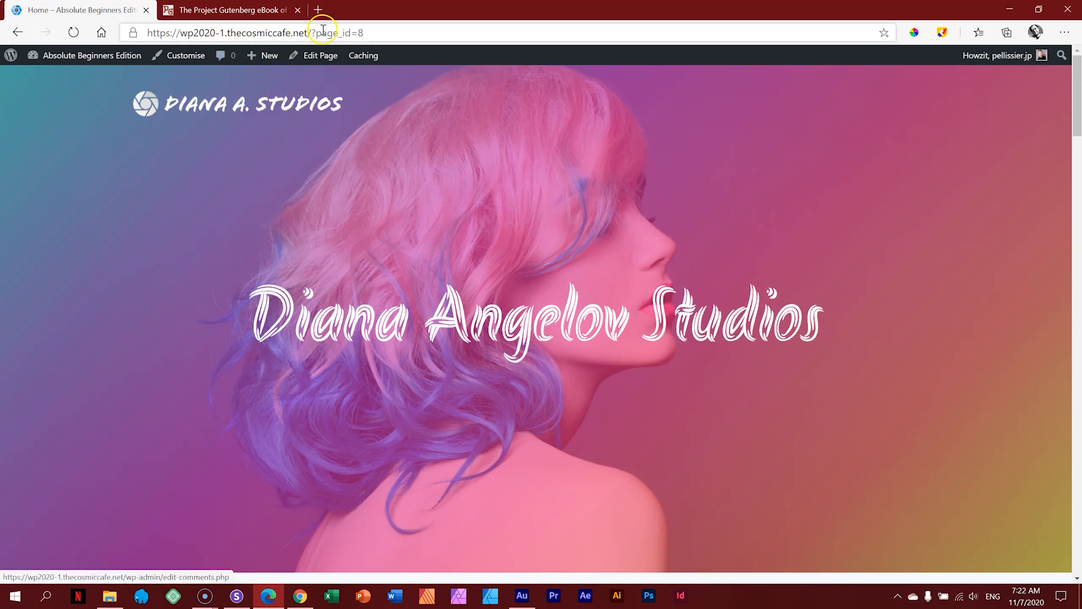
Step: Trim the address to the site root to load the front page, then open the Dashboard
left_click_drag(372, 33, 311, 33)
key("BackSpace")
key("BackSpace")
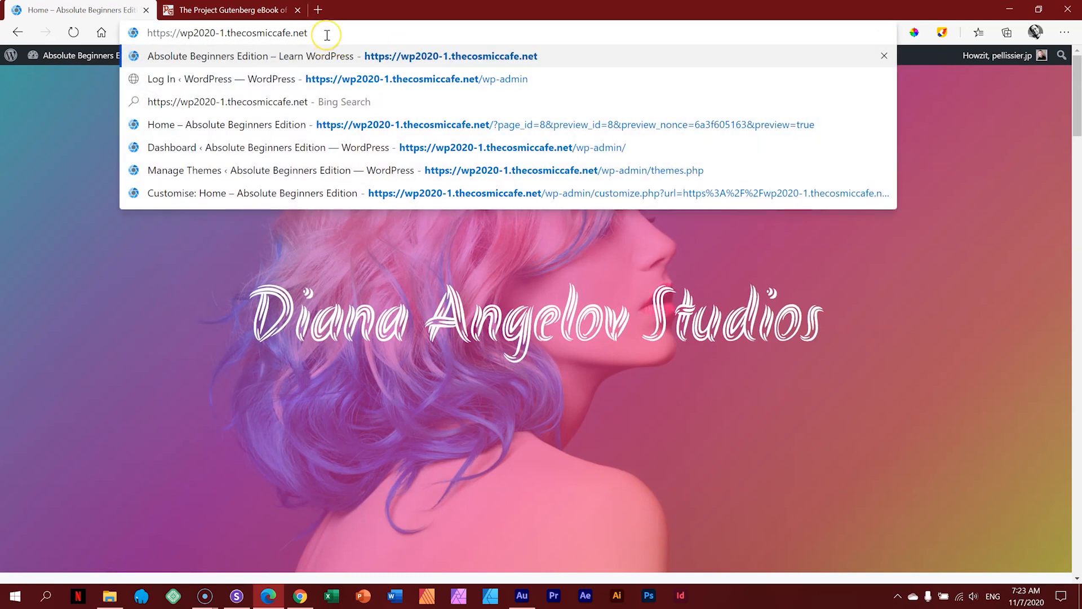
key("Return")
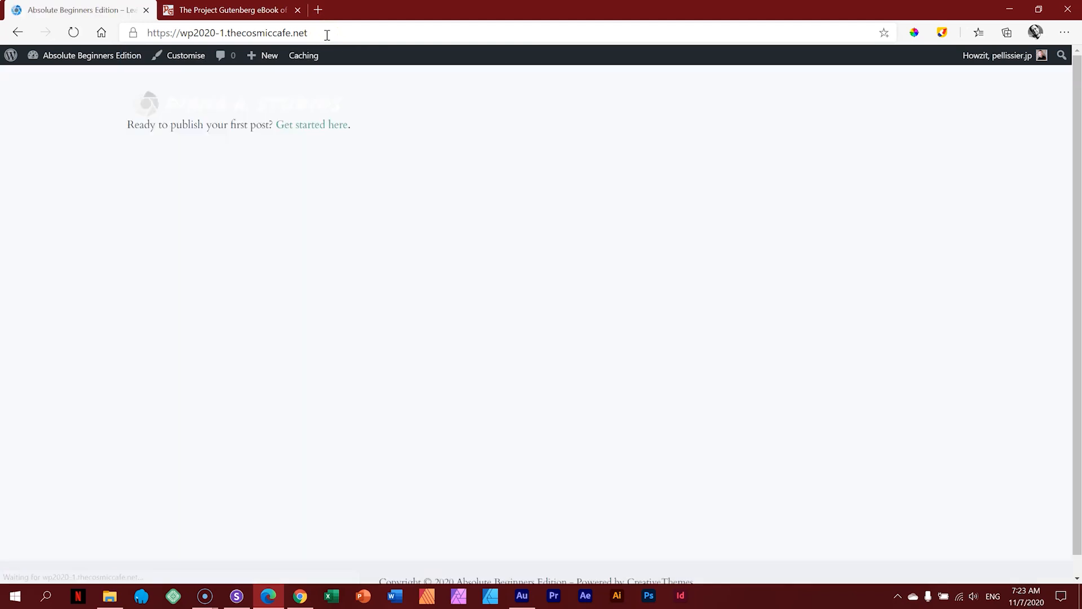
left_click(102, 55)
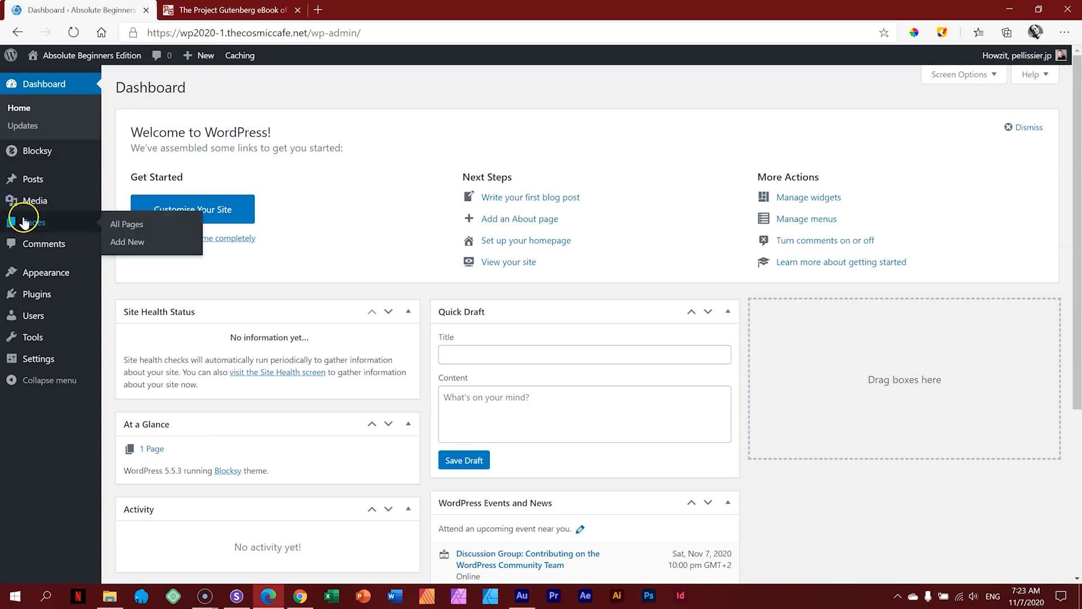
Step: Check that the Pages list holds only Home, then open Settings > Reading
left_click(25, 223)
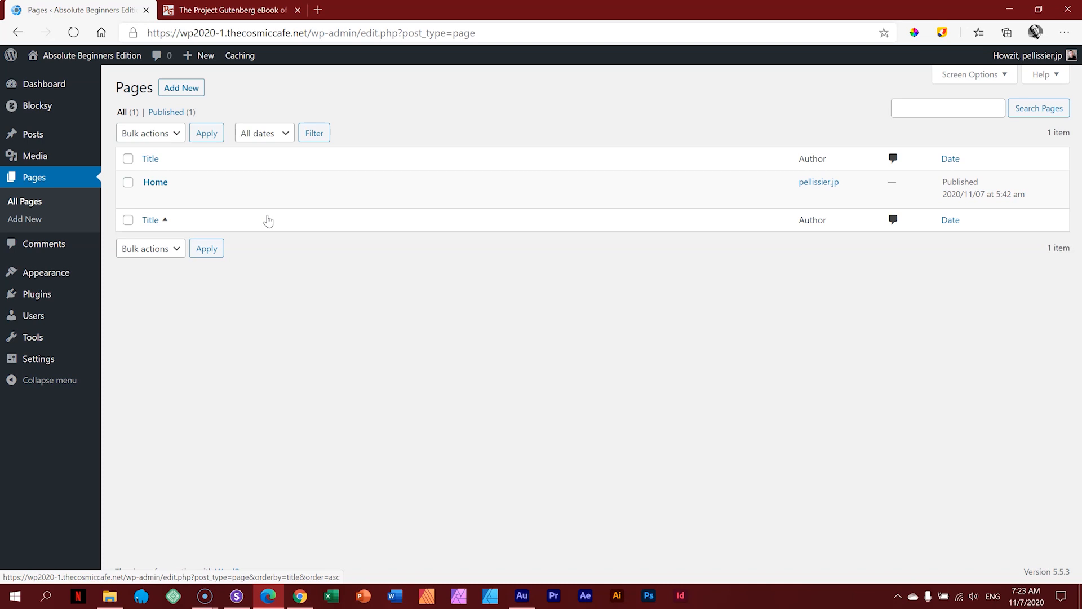
mouse_move(157, 191)
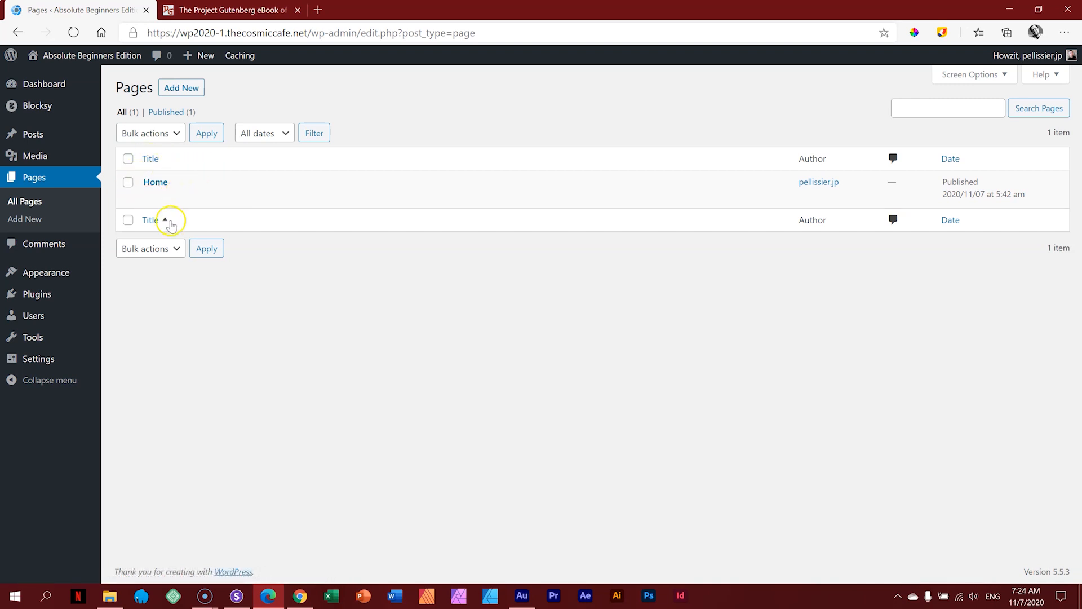
mouse_move(49, 370)
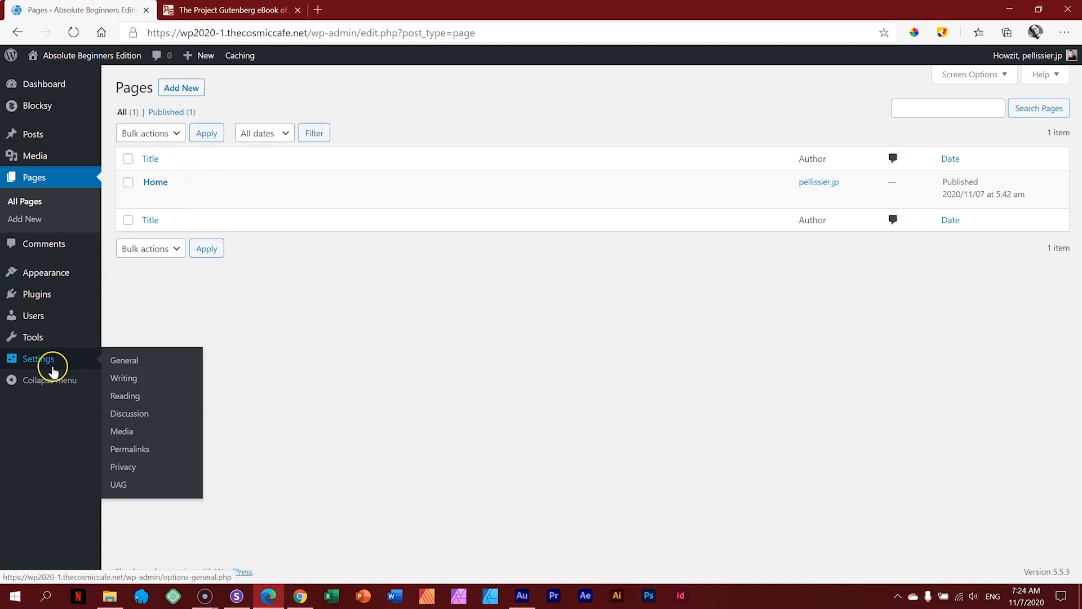
left_click(119, 398)
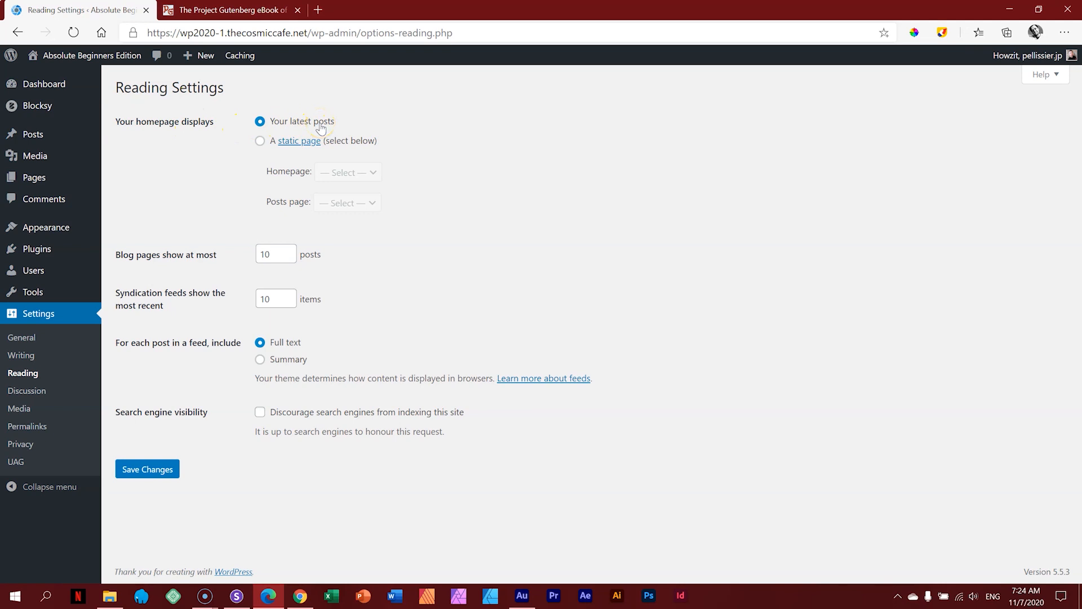
Step: Set 'Your homepage displays' to a static page with Home as the homepage and save
mouse_move(31, 134)
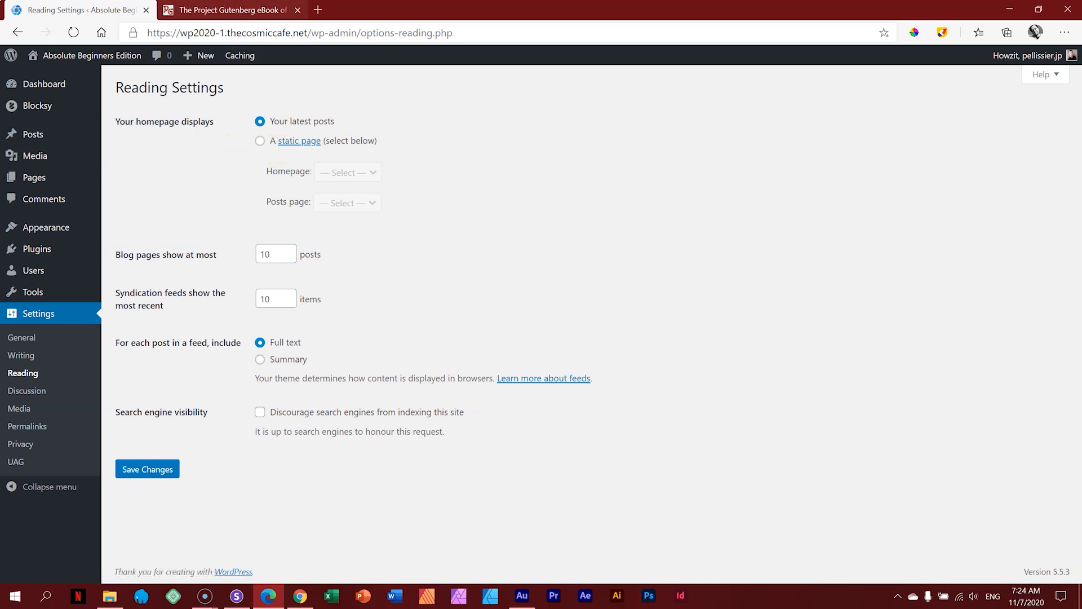
left_click(236, 595)
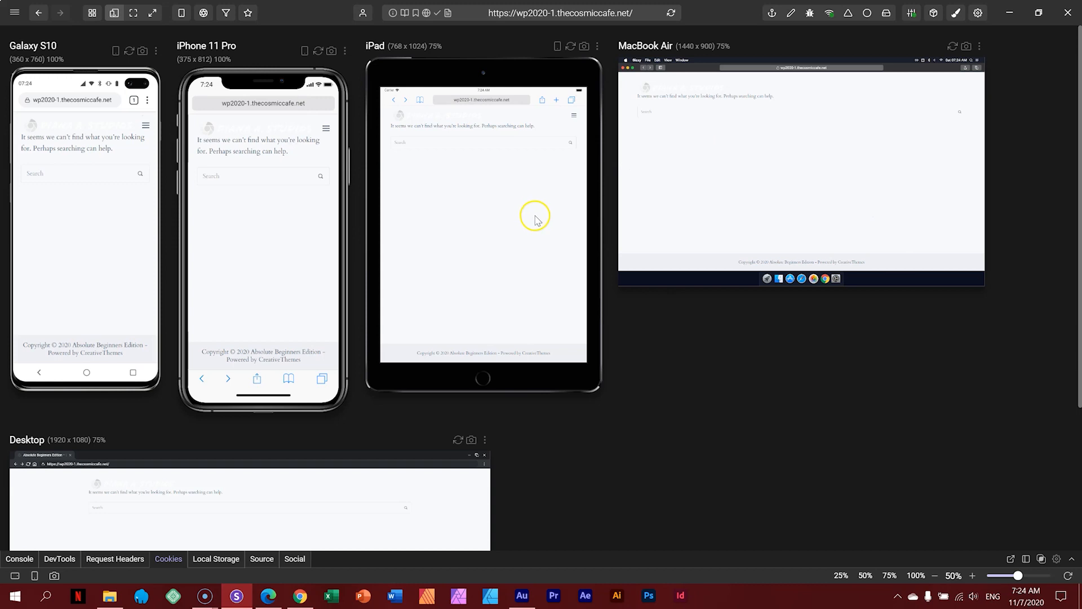
left_click(274, 600)
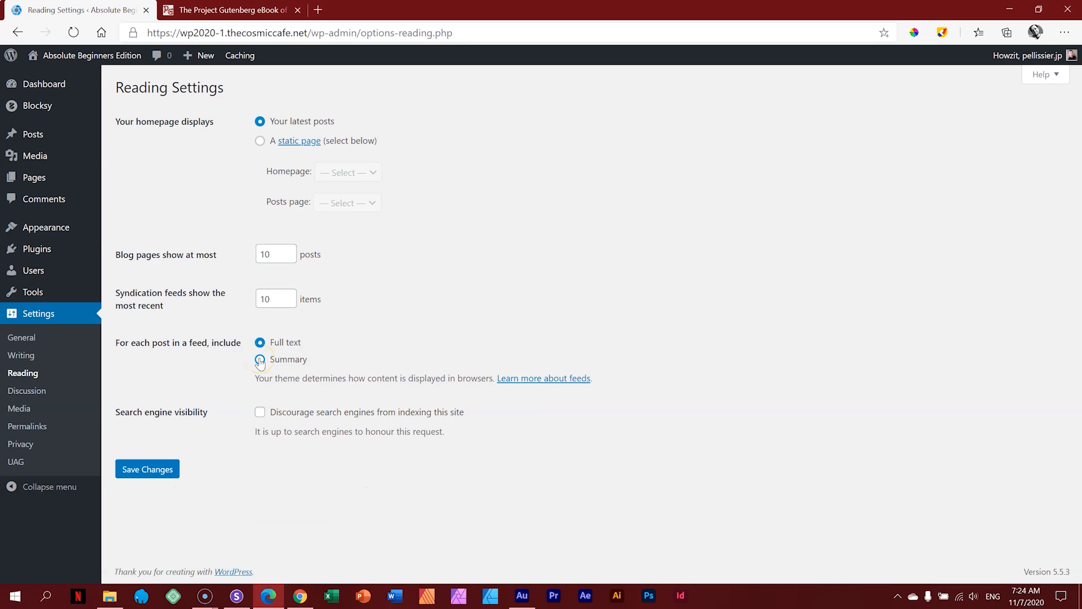
left_click(260, 142)
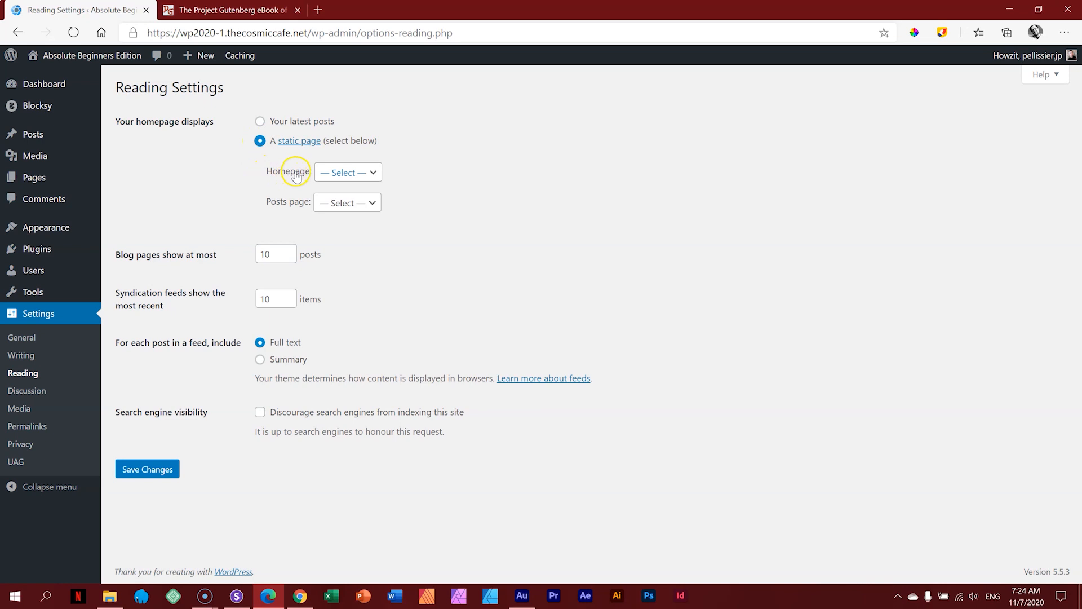
left_click(367, 173)
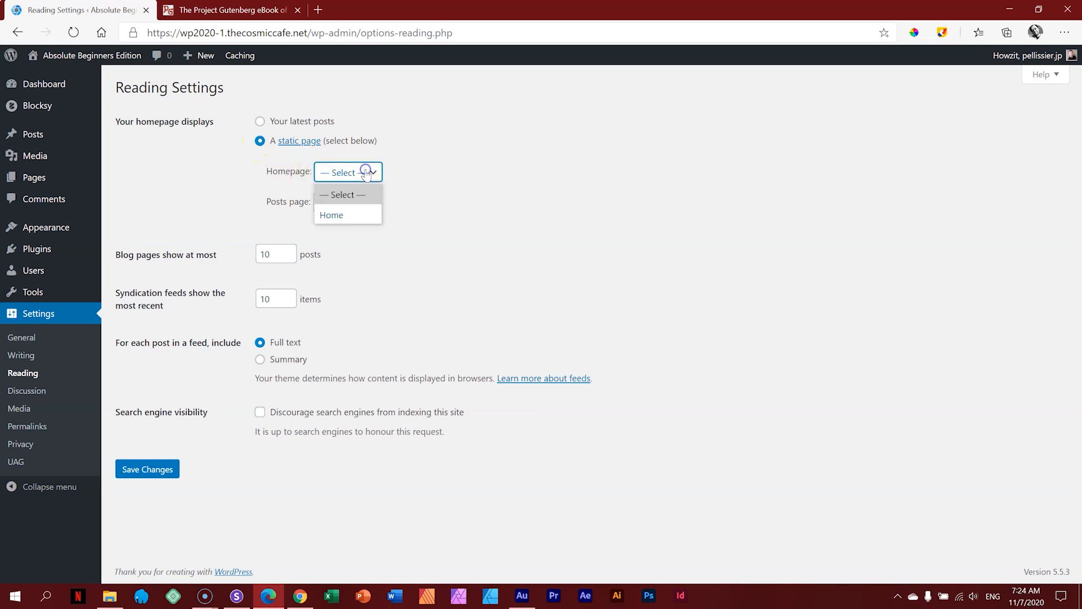
left_click(341, 217)
left_click(176, 471)
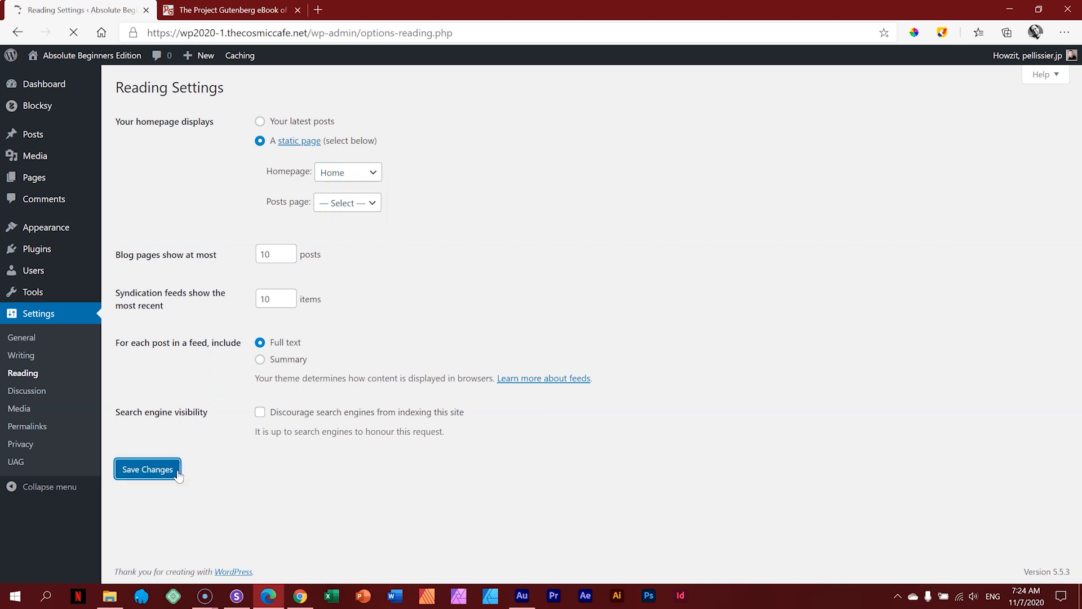
left_click(101, 56)
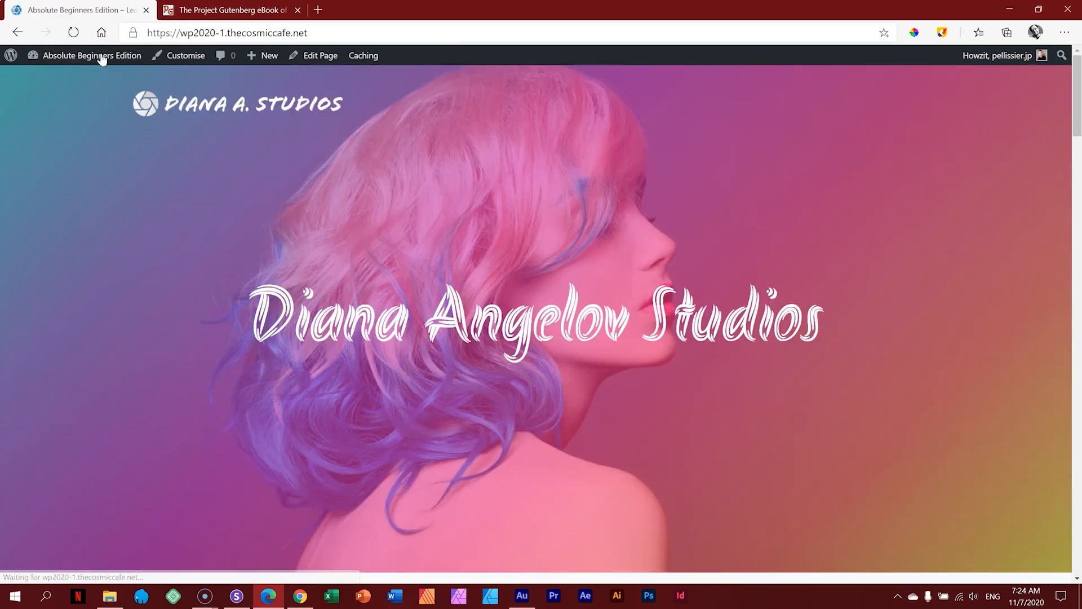
left_click(246, 112)
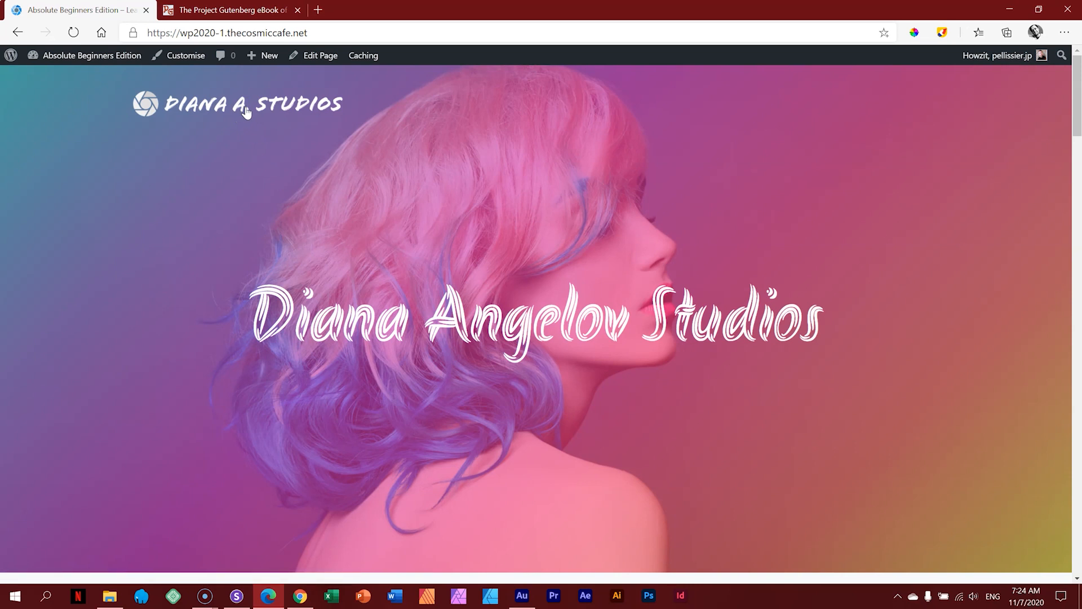
left_click(236, 596)
Step: Reload all Sizzy device previews and scroll through the hero and Headshots, Fantasy, Bridal cards
left_click(235, 596)
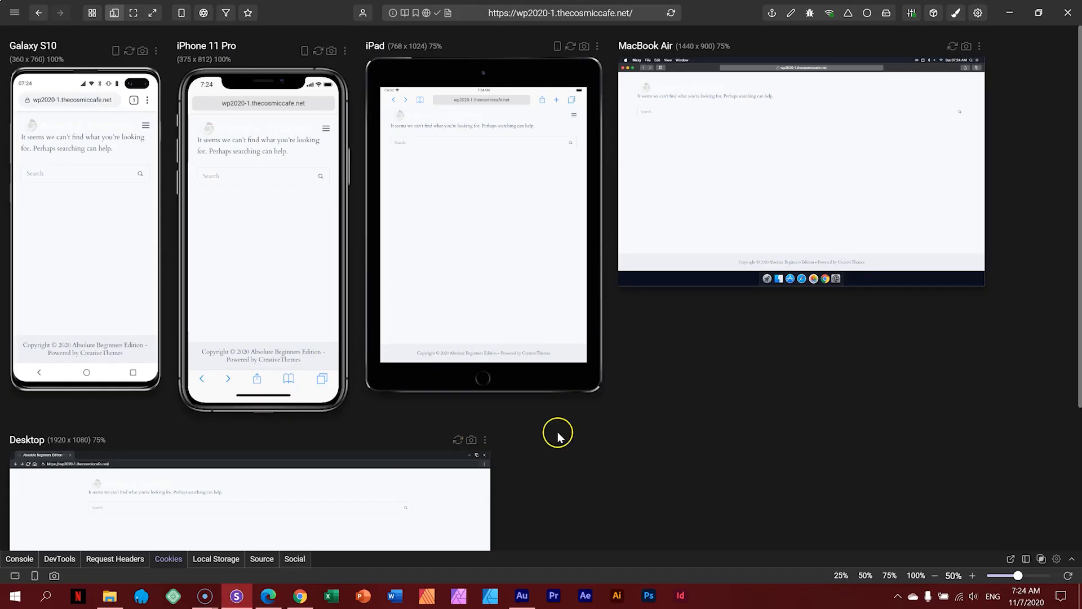
left_click(671, 14)
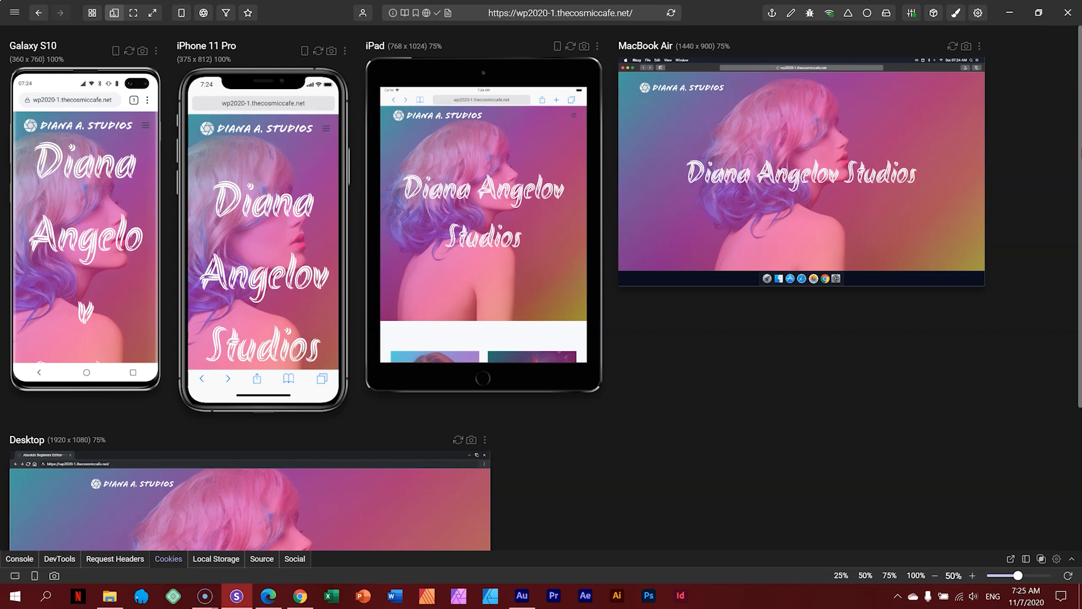
scroll(1079, 211, "down", 2)
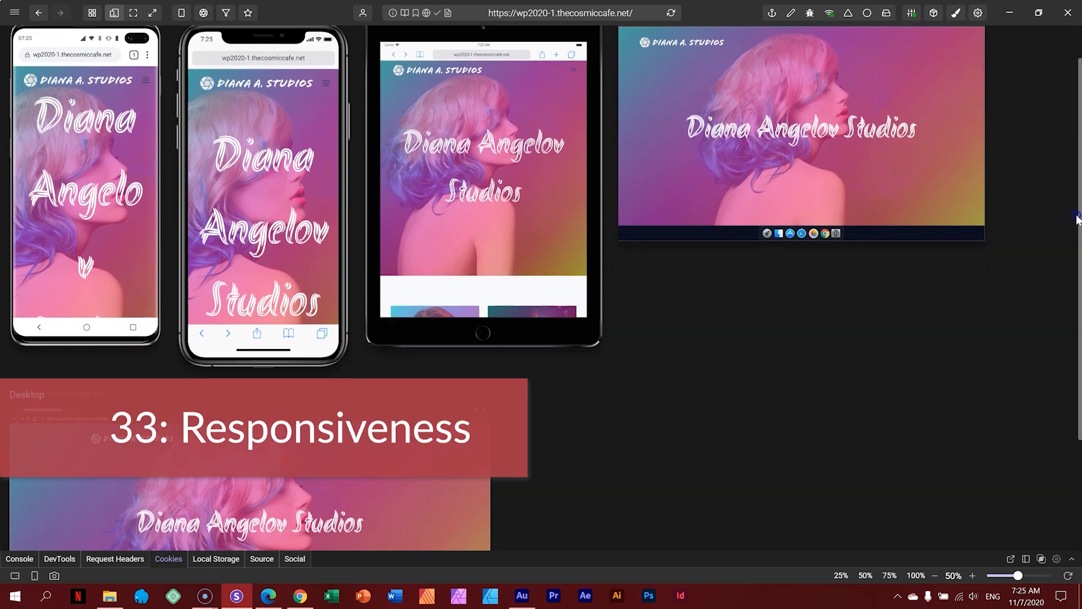
scroll(1079, 209, "down", 2)
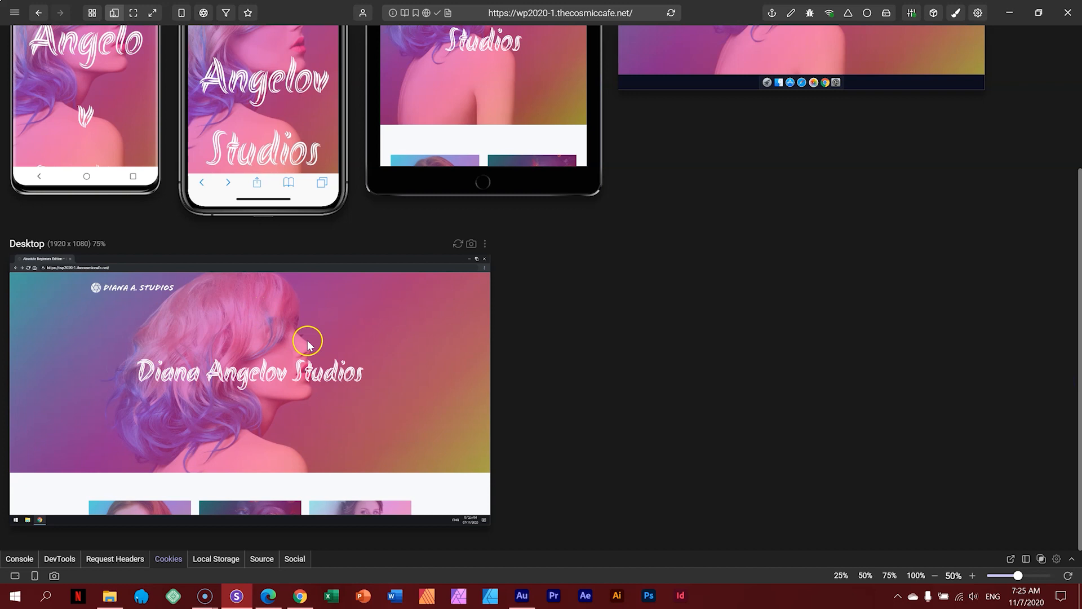
scroll(307, 338, "down", 2)
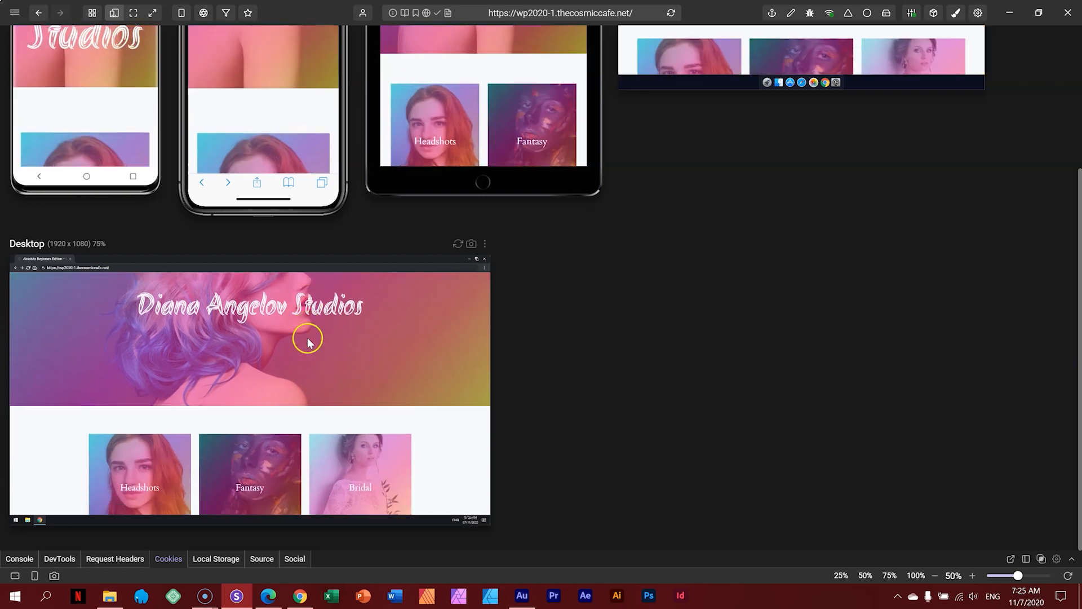
left_click(485, 243)
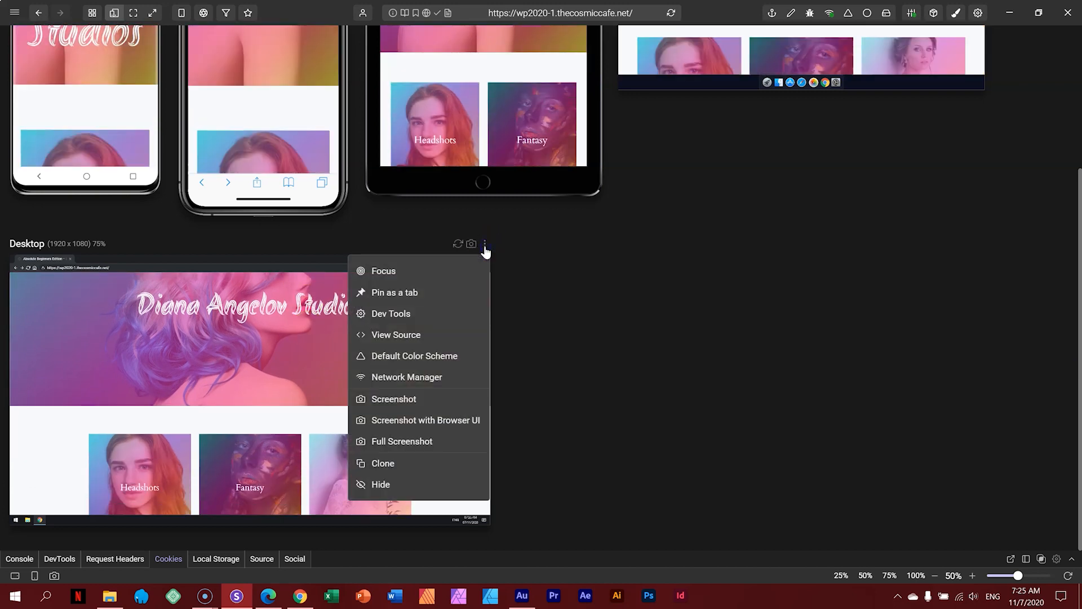
left_click(414, 272)
scroll(873, 193, "down", 5)
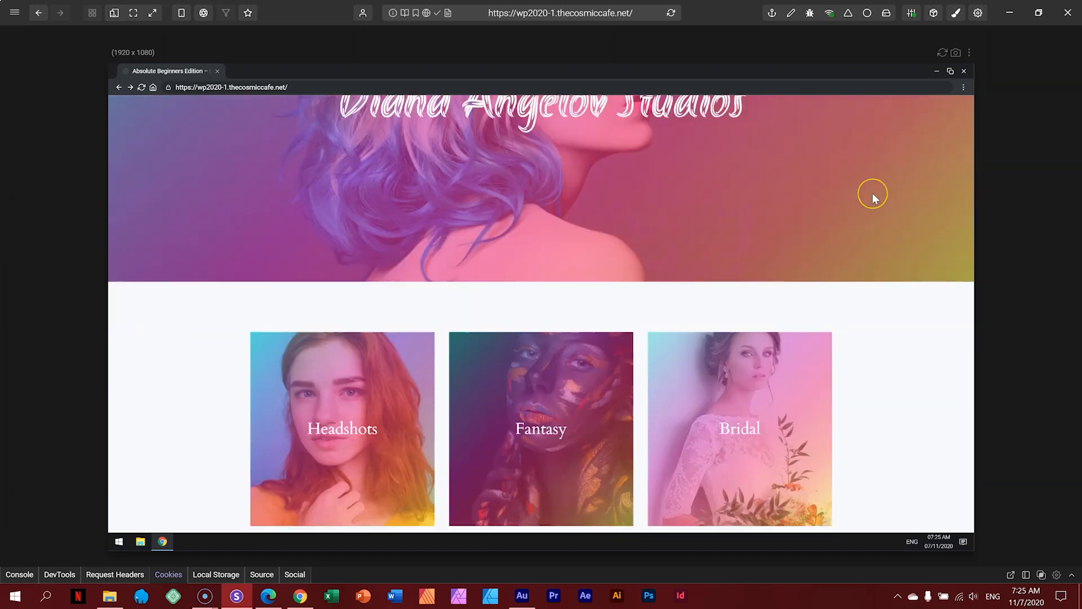
scroll(874, 199, "down", 8)
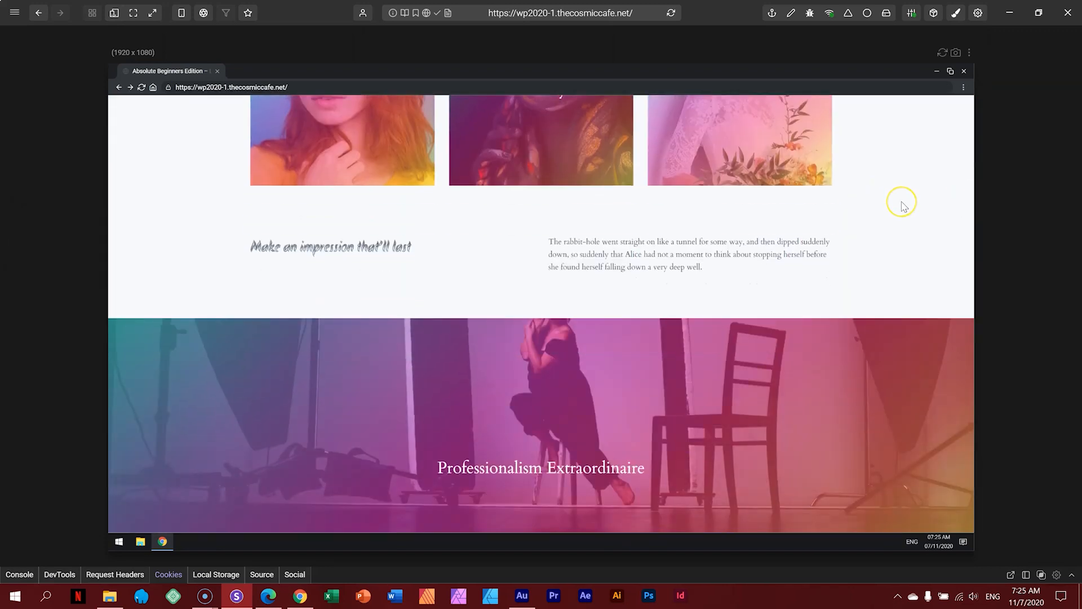
scroll(902, 202, "down", 8)
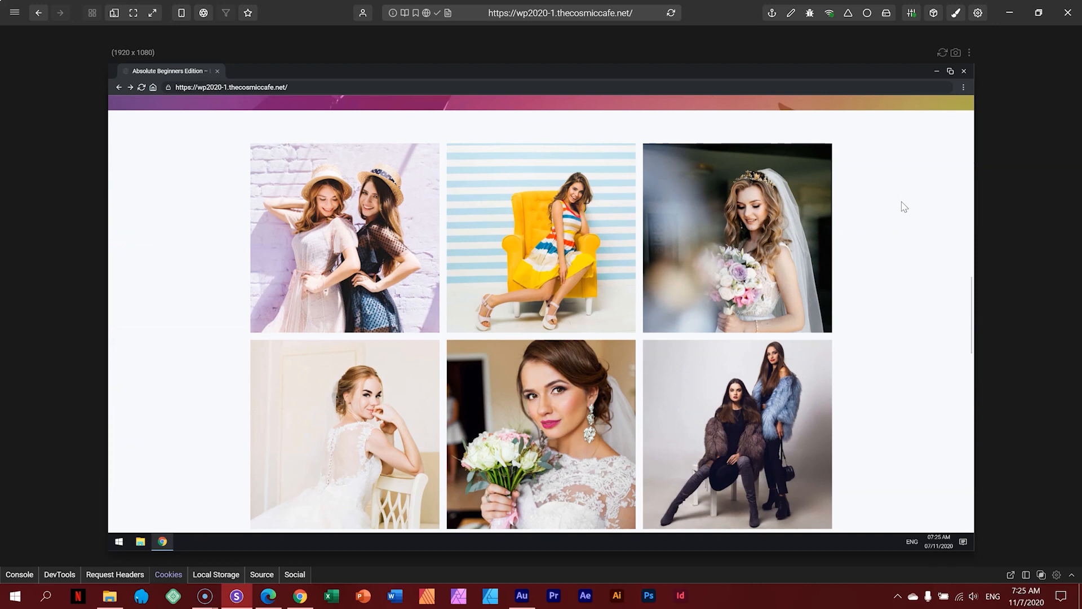
scroll(905, 208, "down", 7)
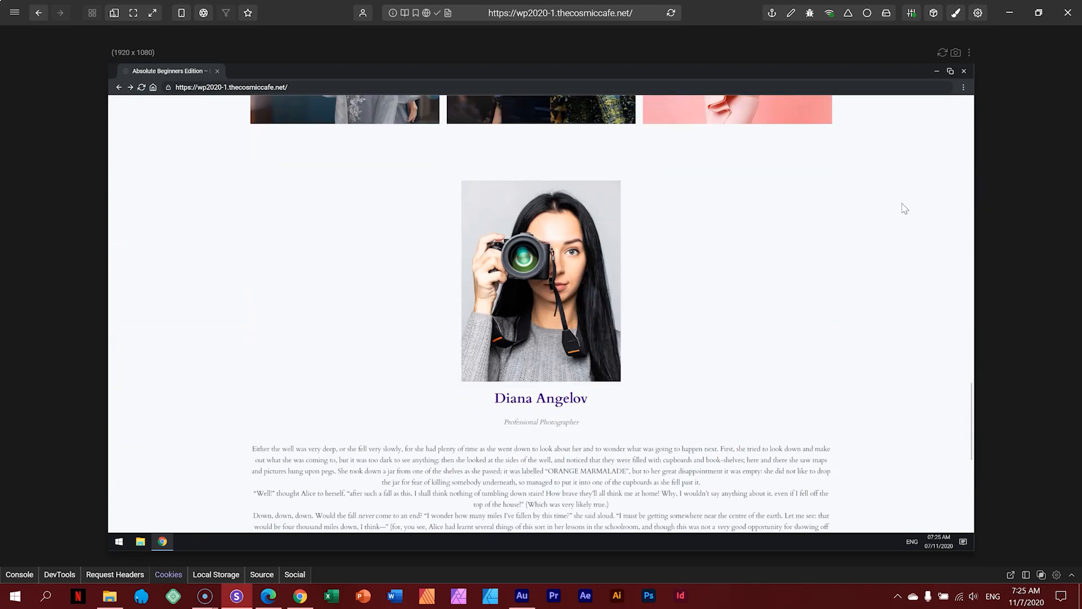
scroll(905, 209, "down", 4)
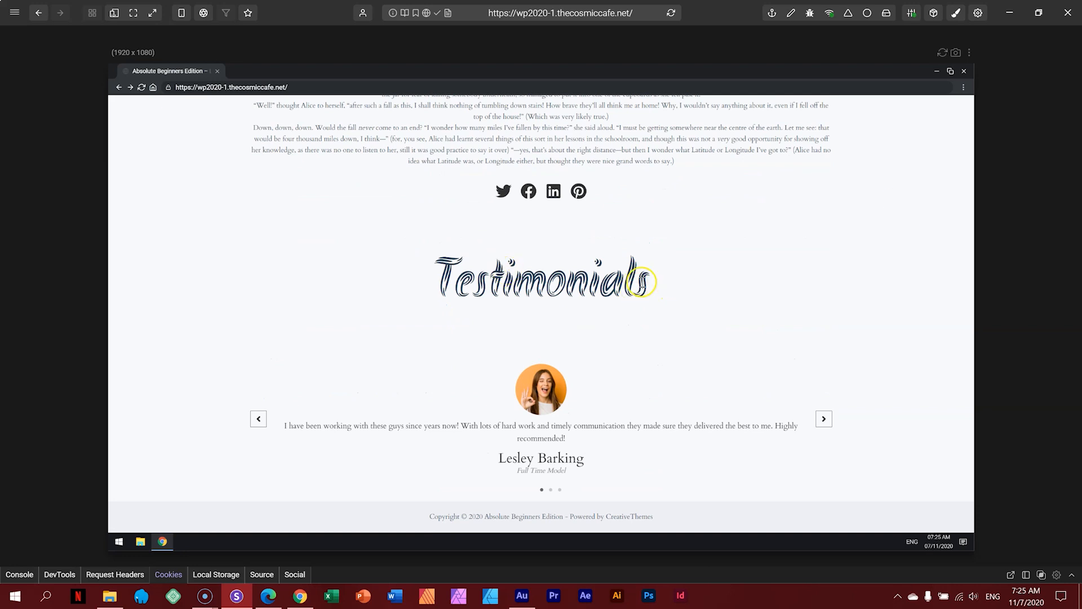
scroll(716, 285, "up", 8)
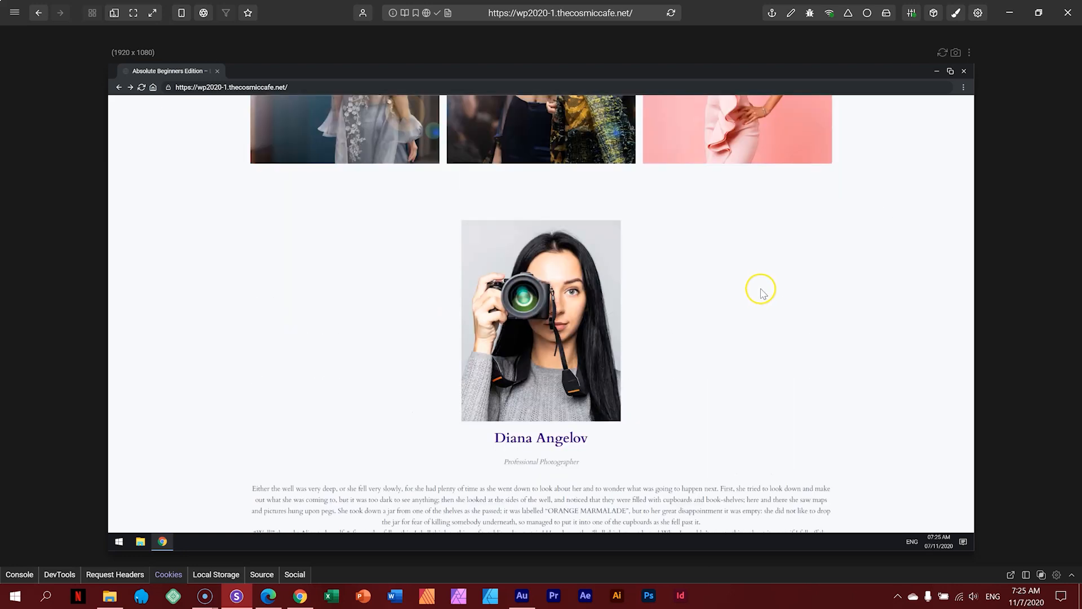
scroll(763, 290, "up", 8)
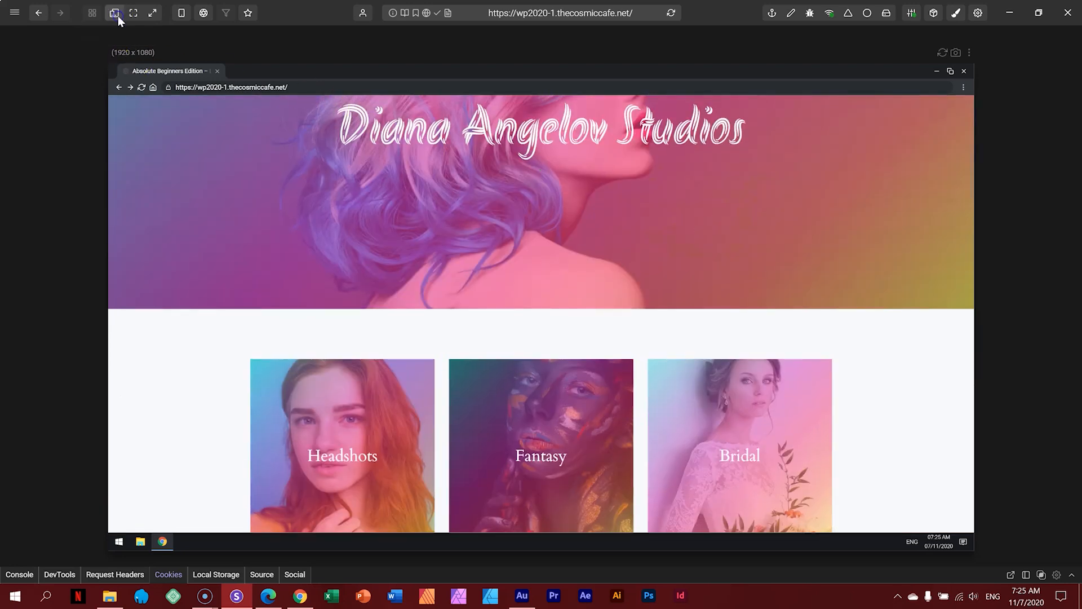
left_click(114, 12)
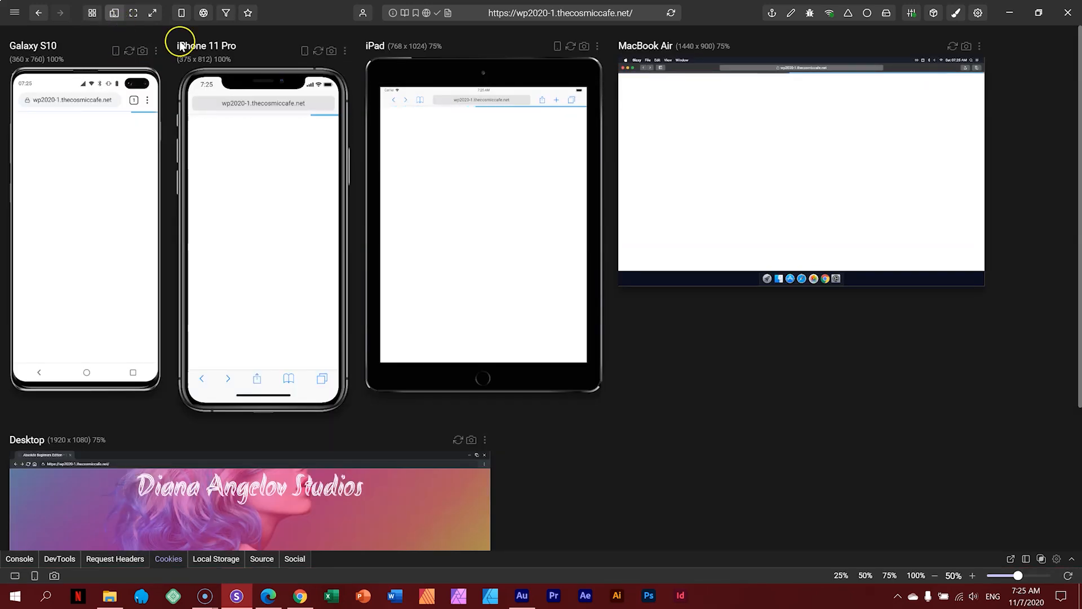
Step: Focus the iPad 768×1024 preview, scroll it to the testimonials, then return to the device grid
left_click(596, 54)
left_click(558, 72)
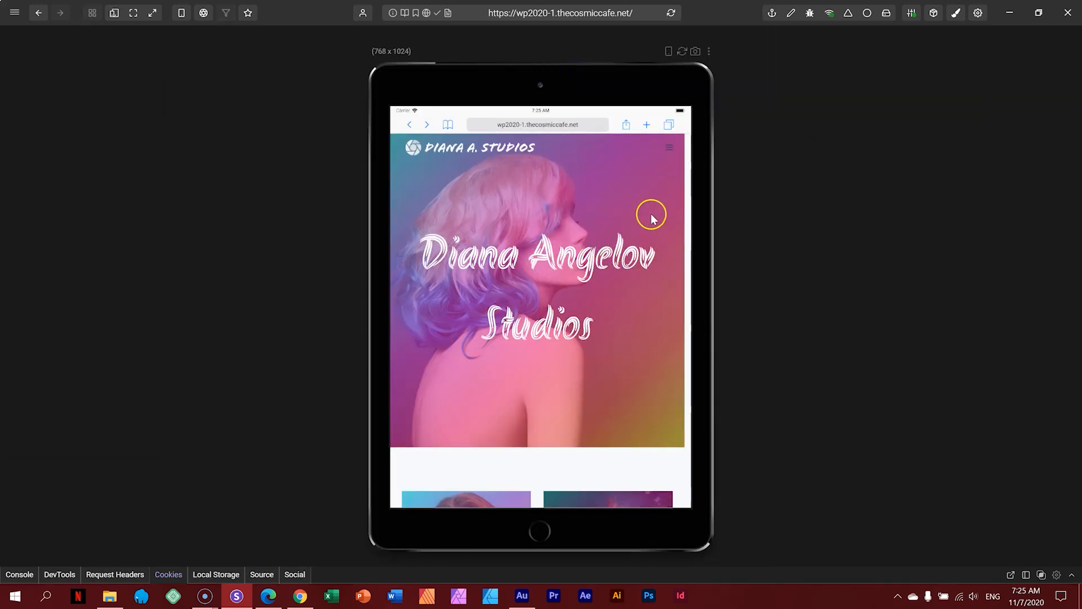
scroll(638, 232, "down", 5)
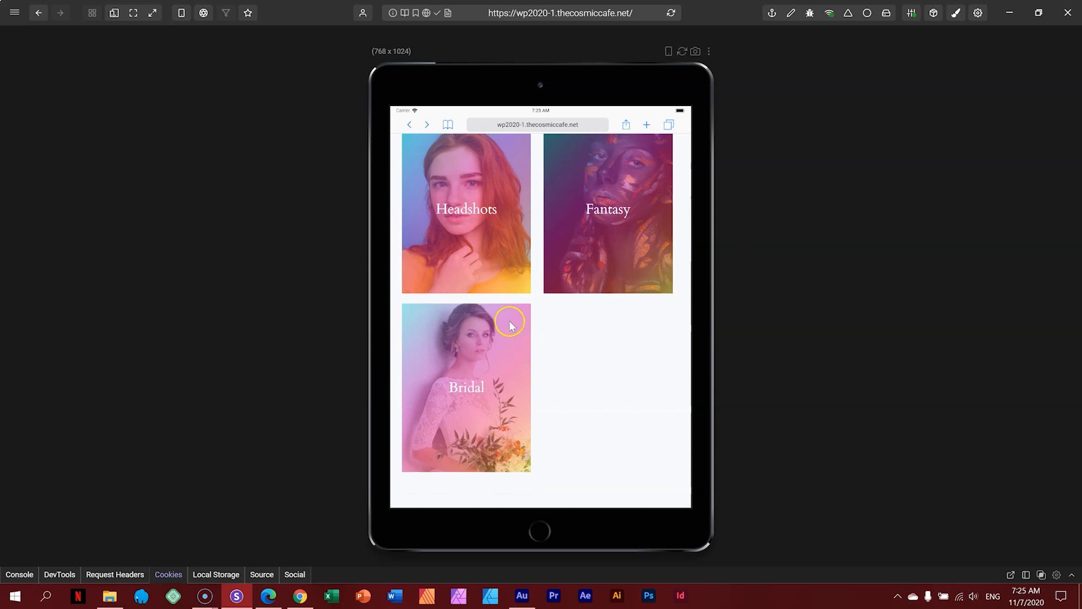
scroll(541, 223, "down", 5)
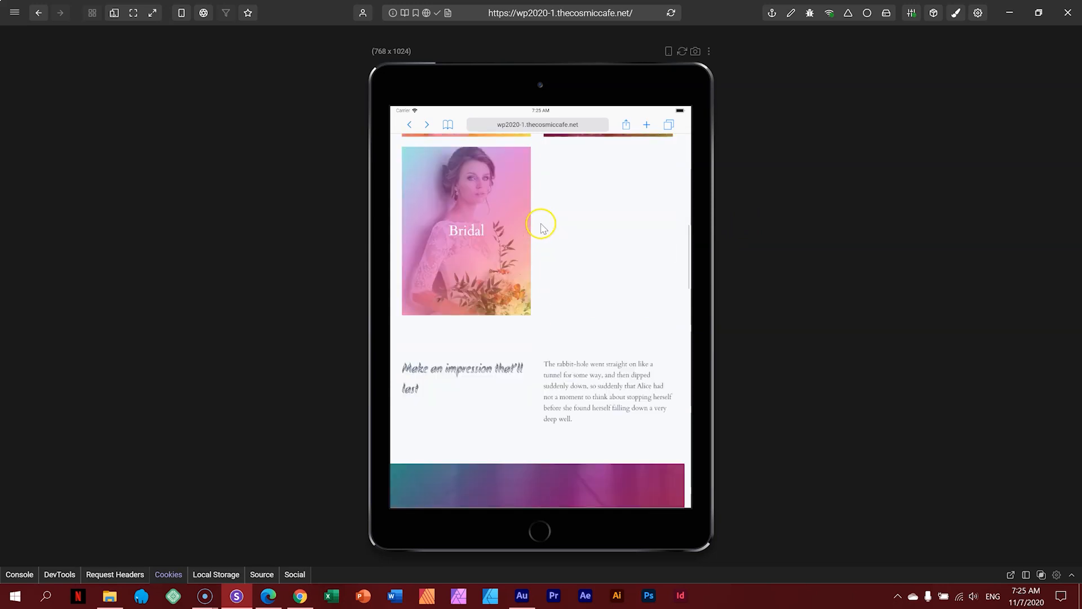
scroll(512, 231, "down", 10)
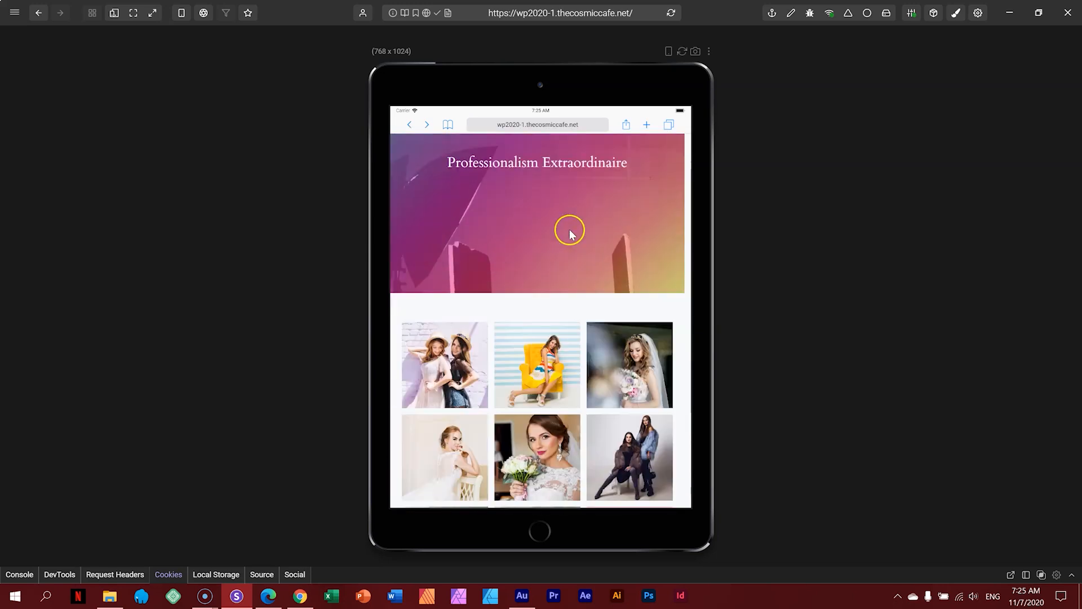
scroll(569, 230, "down", 10)
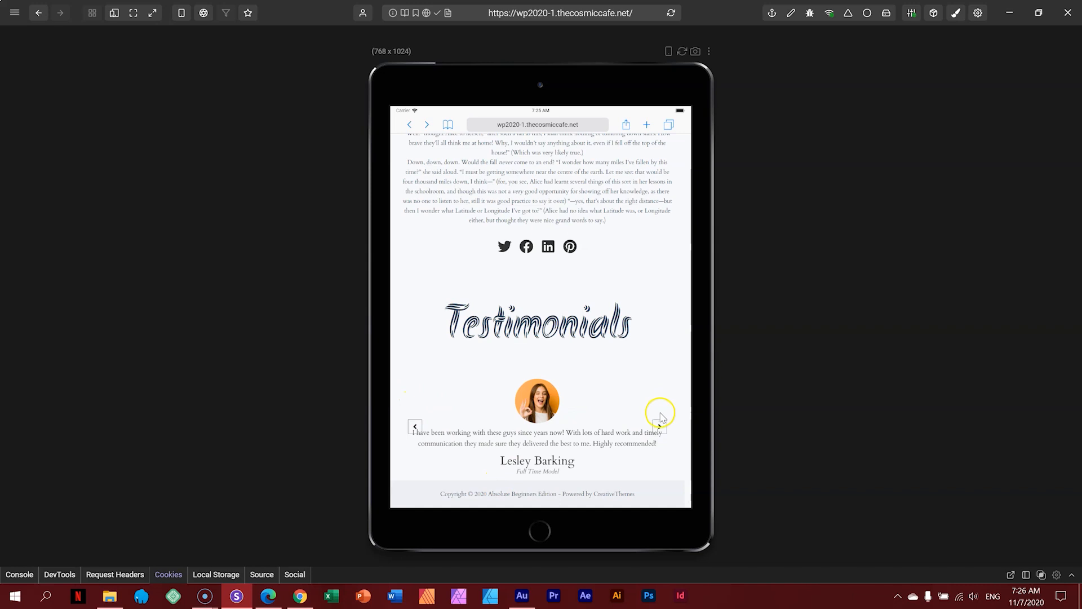
left_click(114, 12)
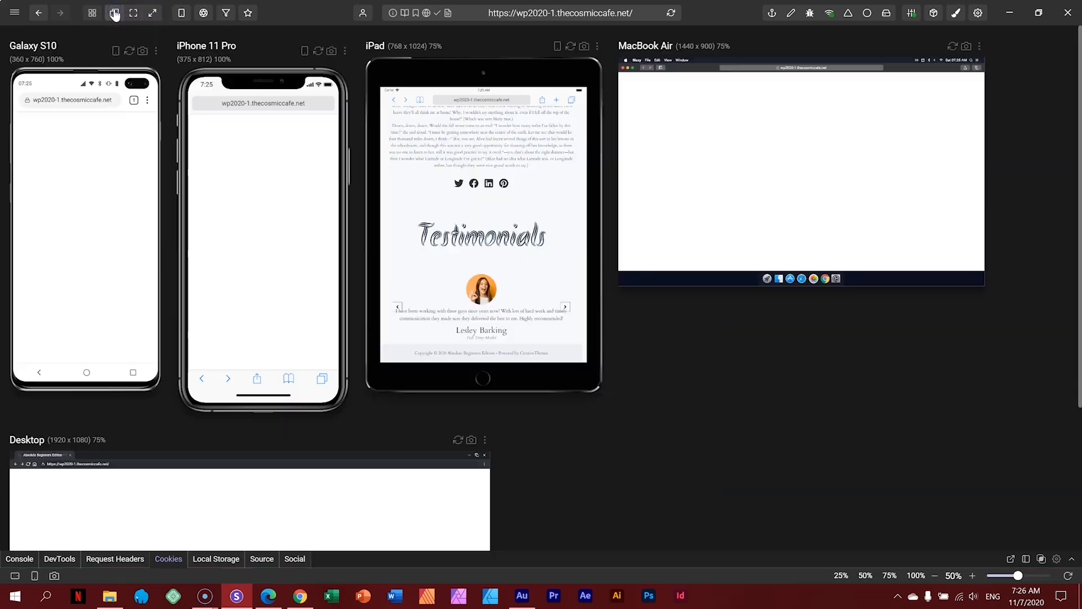
Step: Focus the iPhone 11 Pro 375×812 preview and scroll its homepage to the copyright footer and back
left_click(348, 51)
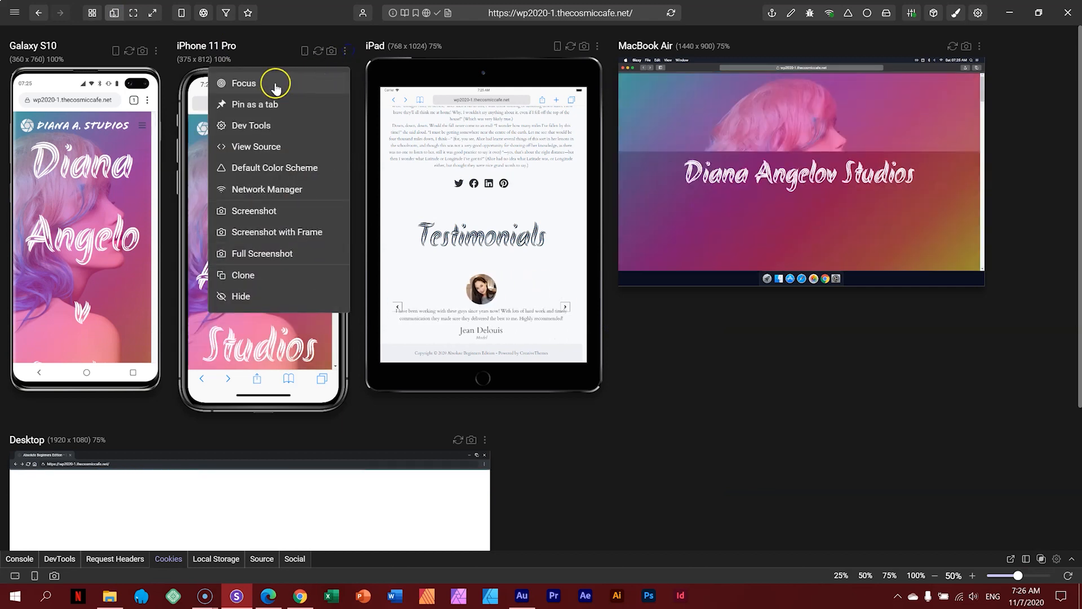
left_click(266, 84)
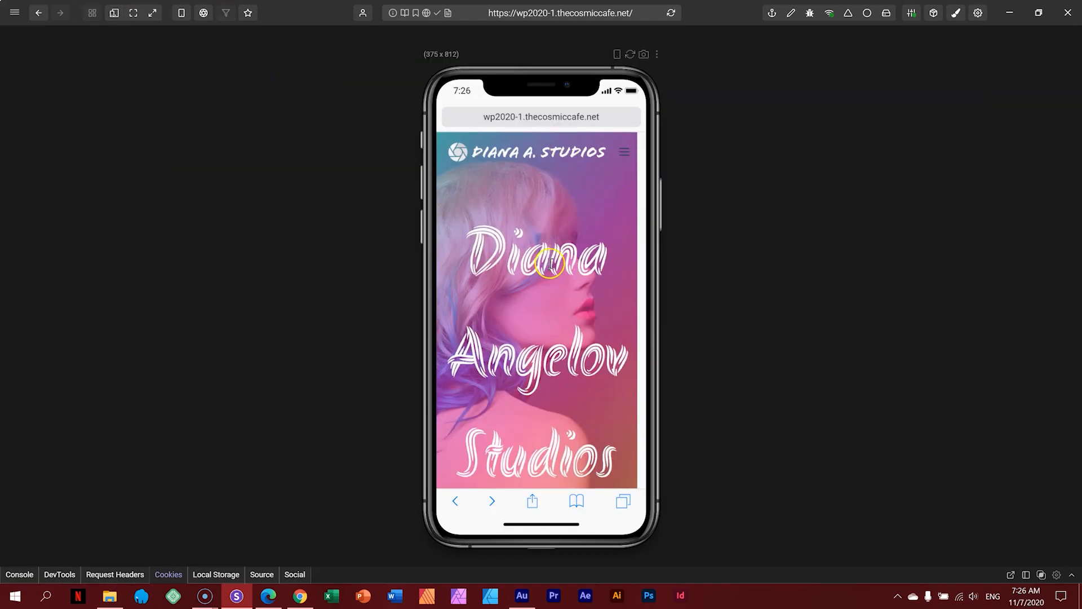
scroll(565, 270, "down", 3)
scroll(570, 273, "down", 5)
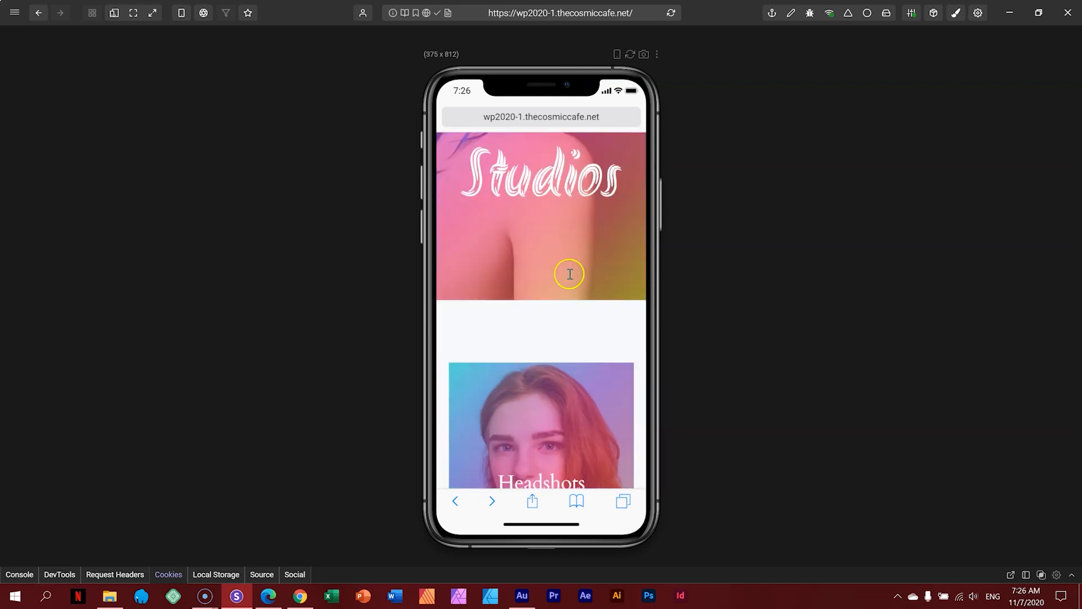
scroll(573, 265, "down", 3)
scroll(572, 249, "down", 6)
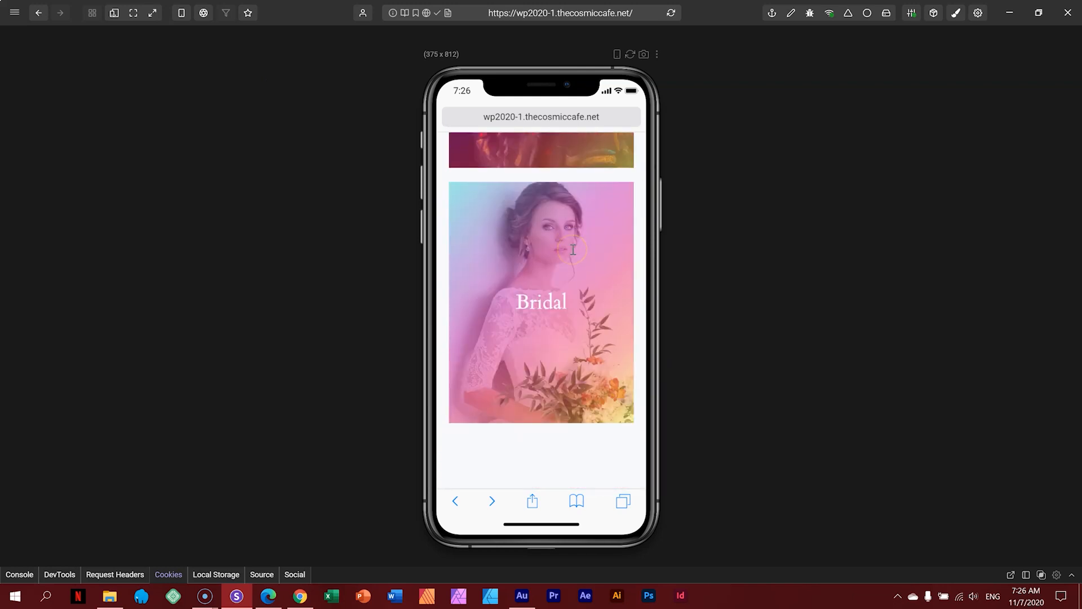
scroll(573, 255, "down", 12)
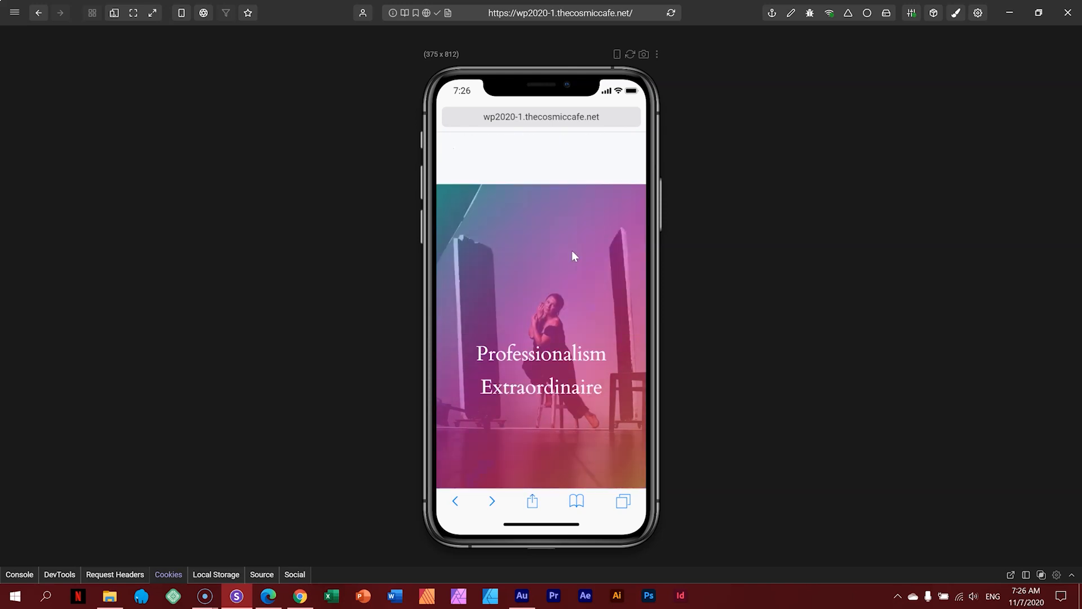
scroll(573, 255, "down", 10)
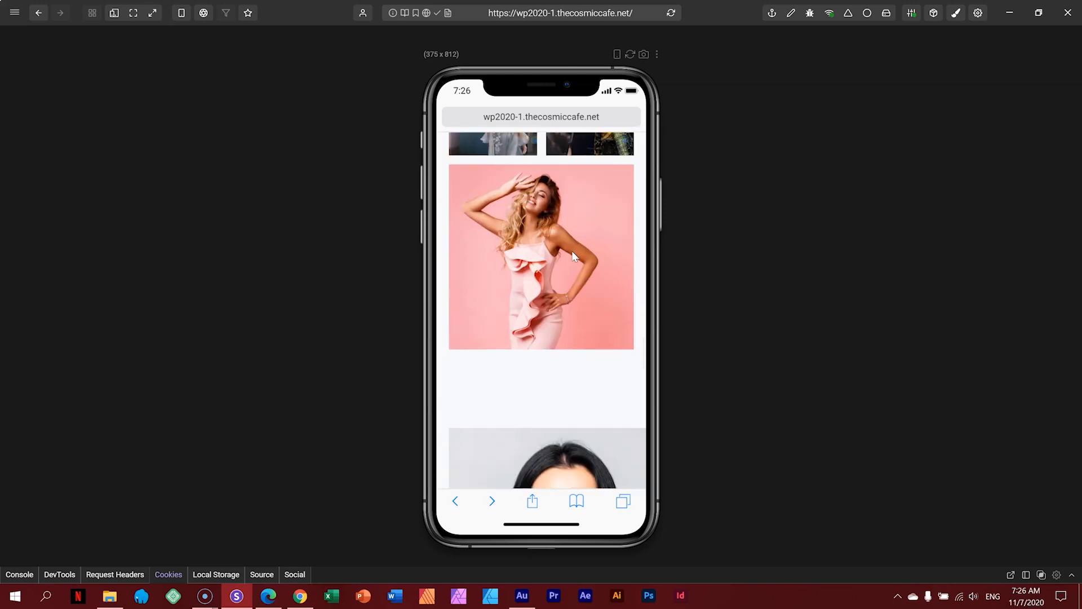
scroll(574, 257, "down", 4)
scroll(574, 254, "up", 3)
scroll(575, 248, "down", 7)
scroll(575, 250, "down", 8)
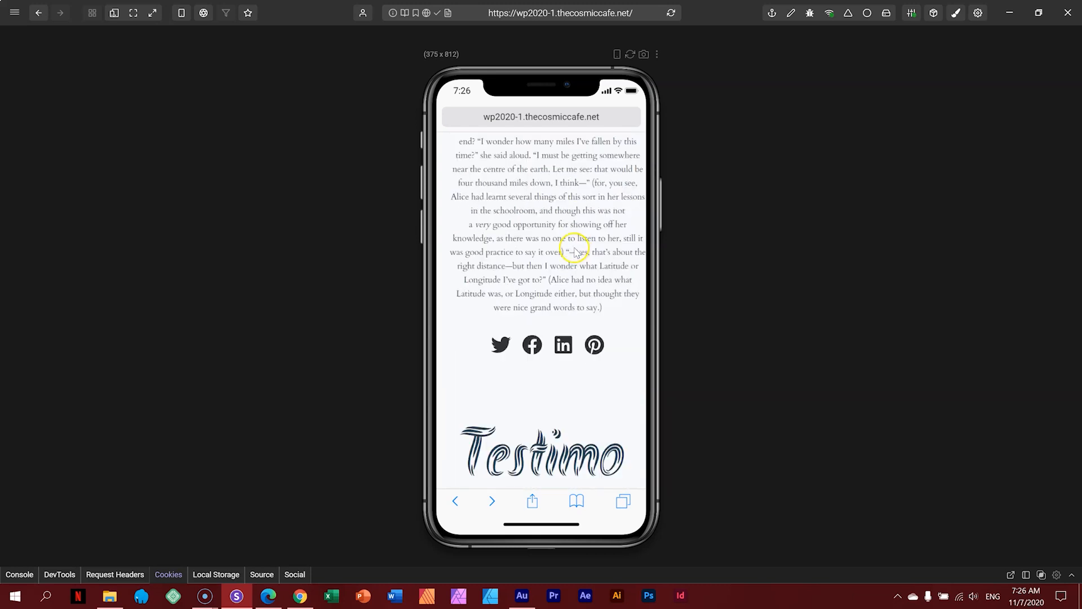
scroll(575, 251, "down", 3)
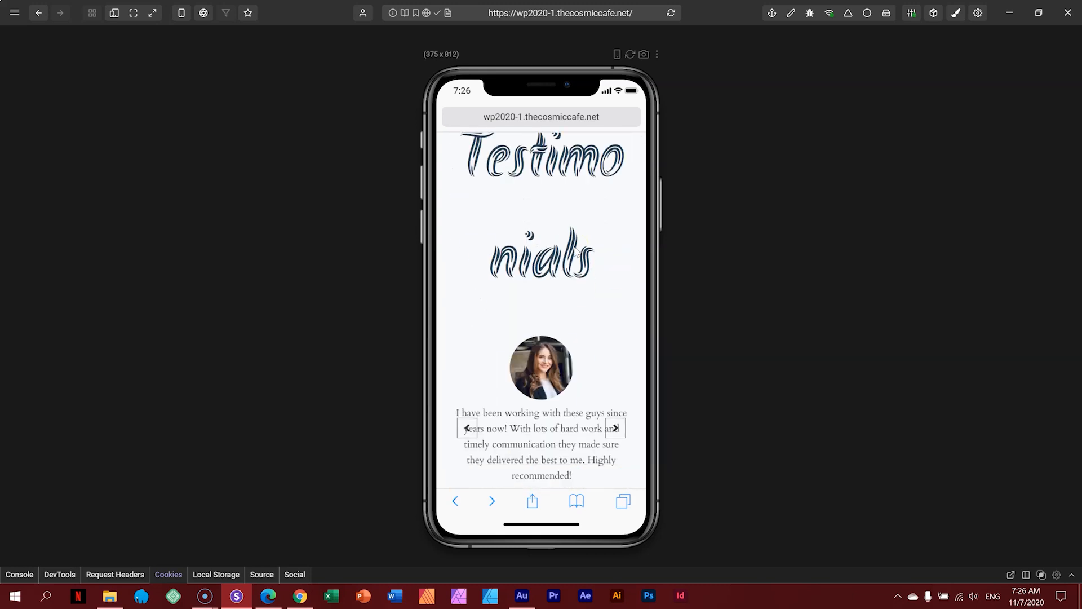
scroll(575, 222, "down", 2)
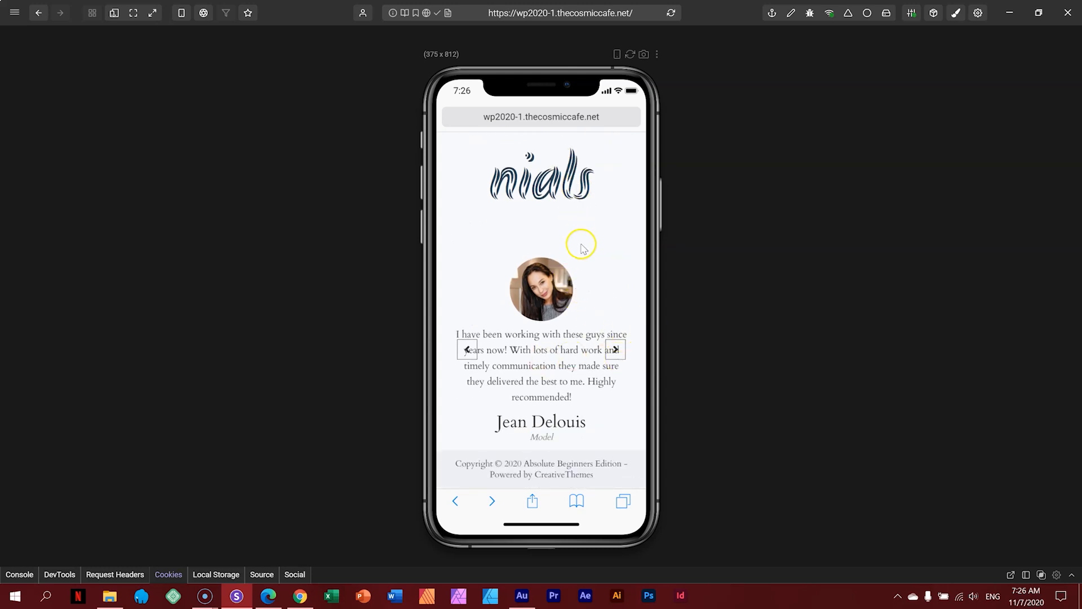
scroll(582, 251, "up", 15)
scroll(584, 261, "up", 10)
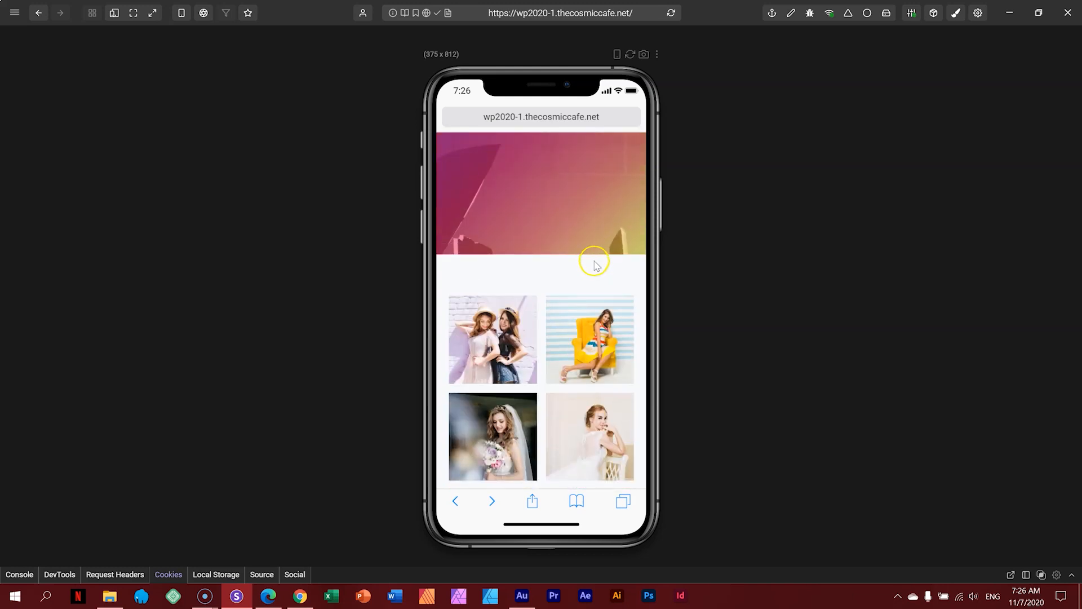
scroll(596, 263, "up", 4)
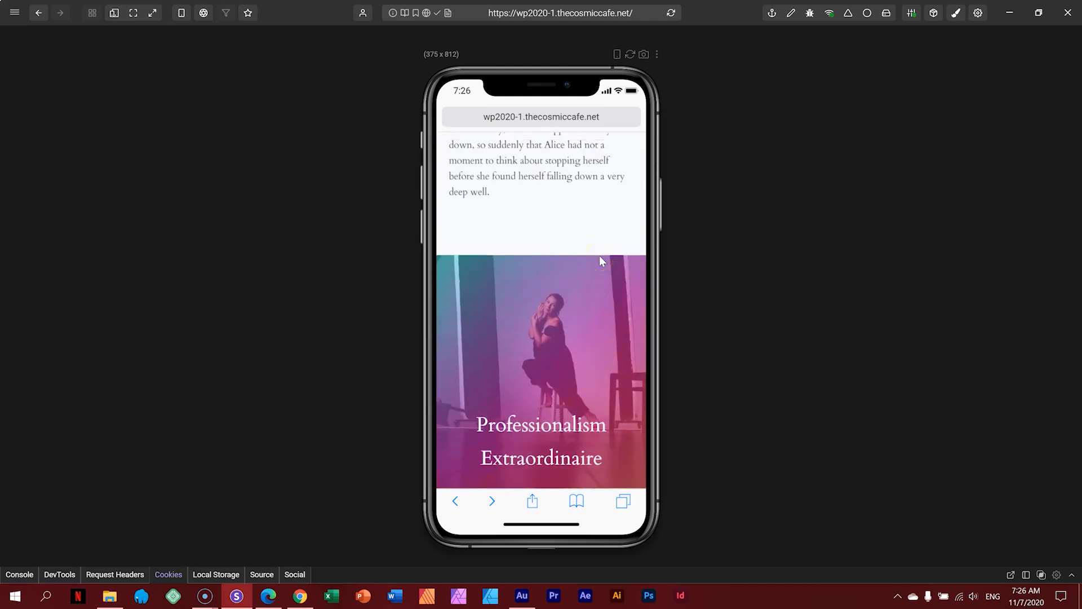
Step: Return to the all-devices grid and scroll the synced previews through the homepage sections
left_click(114, 12)
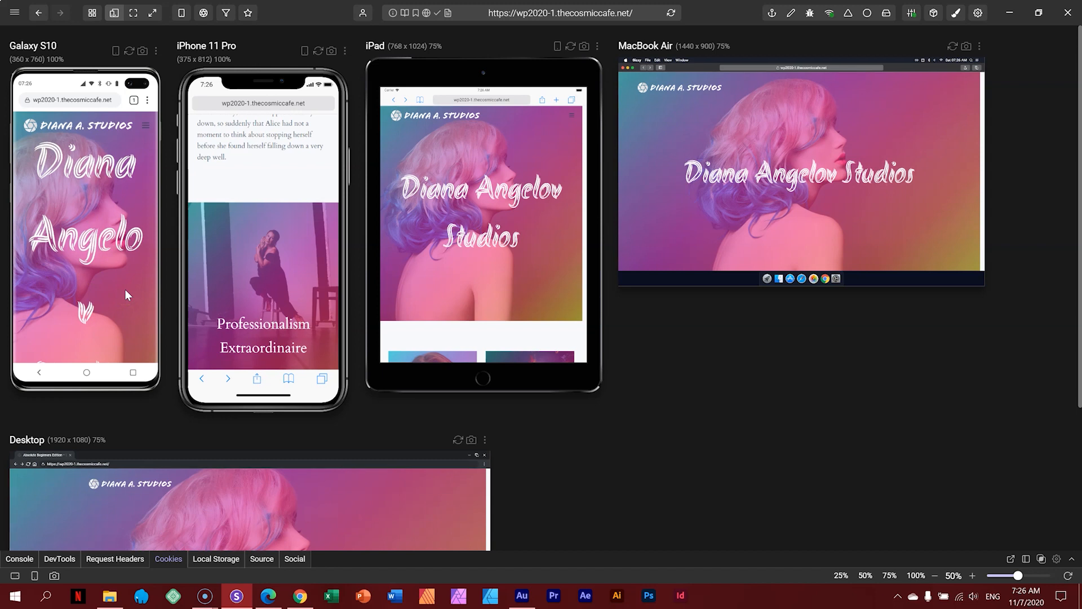
scroll(800, 222, "down", 5)
scroll(806, 217, "down", 3)
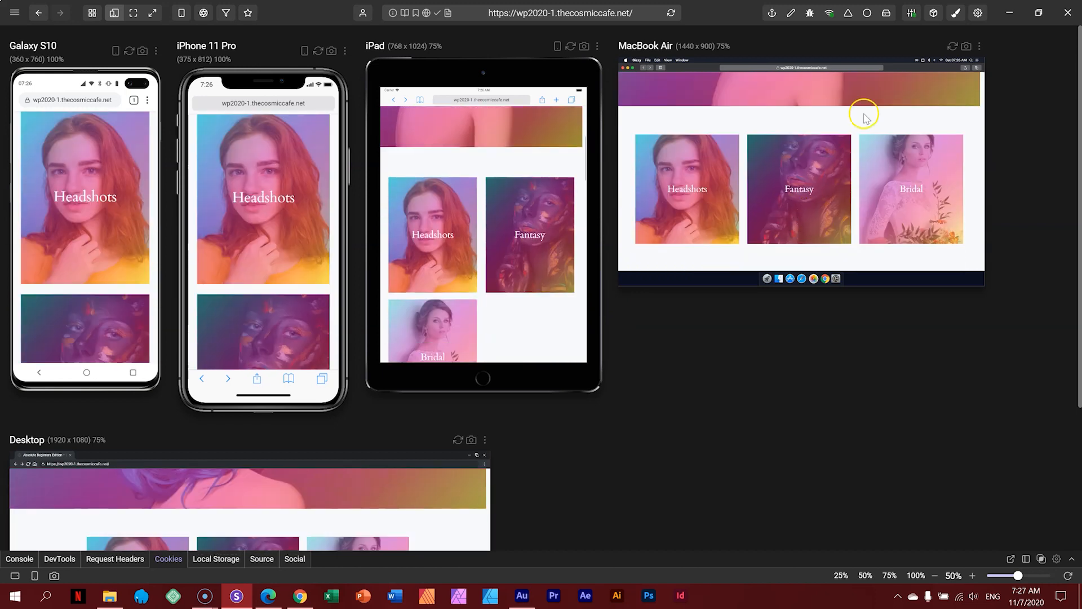
scroll(789, 164, "down", 5)
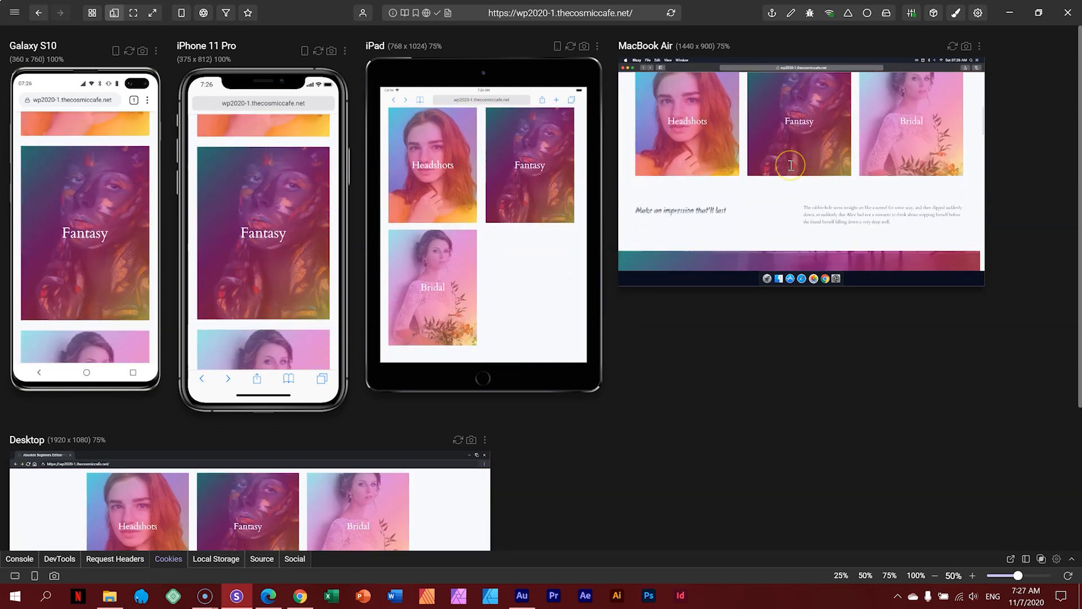
scroll(790, 166, "down", 5)
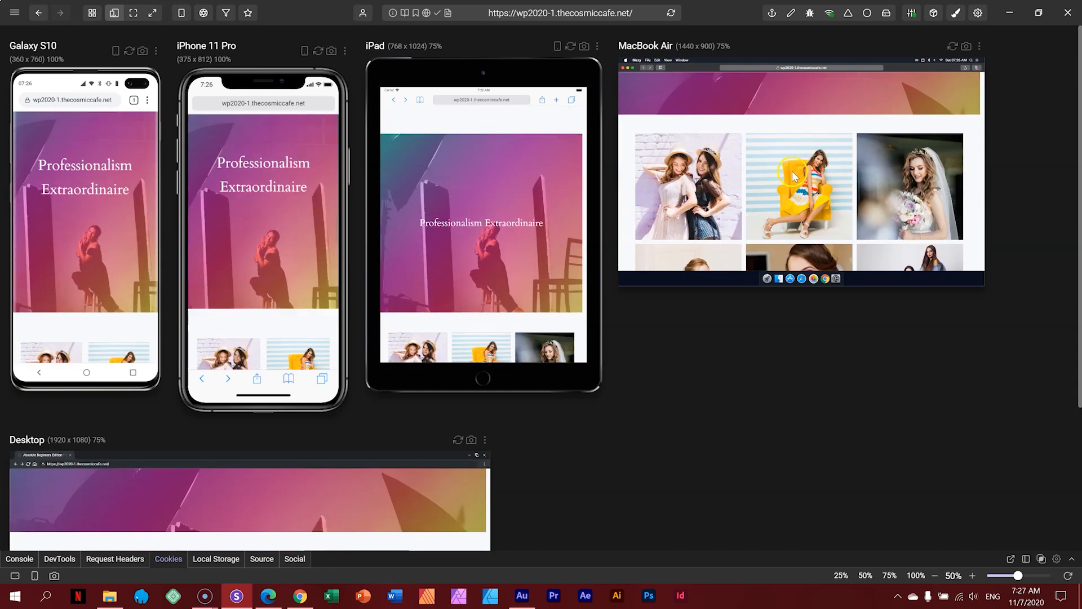
scroll(795, 179, "down", 5)
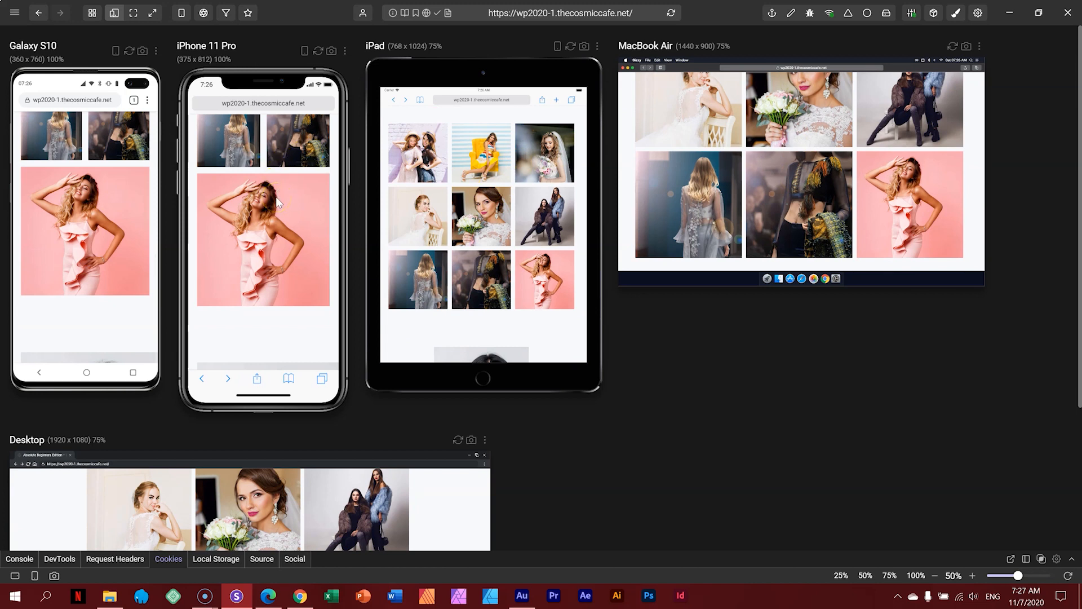
scroll(793, 197, "up", 8)
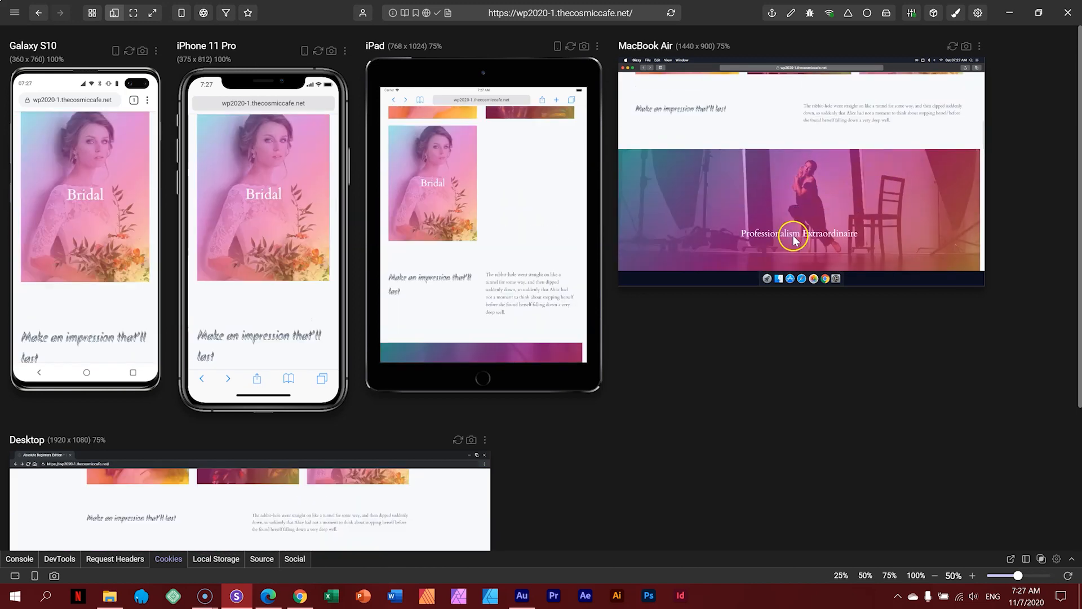
scroll(793, 240, "up", 8)
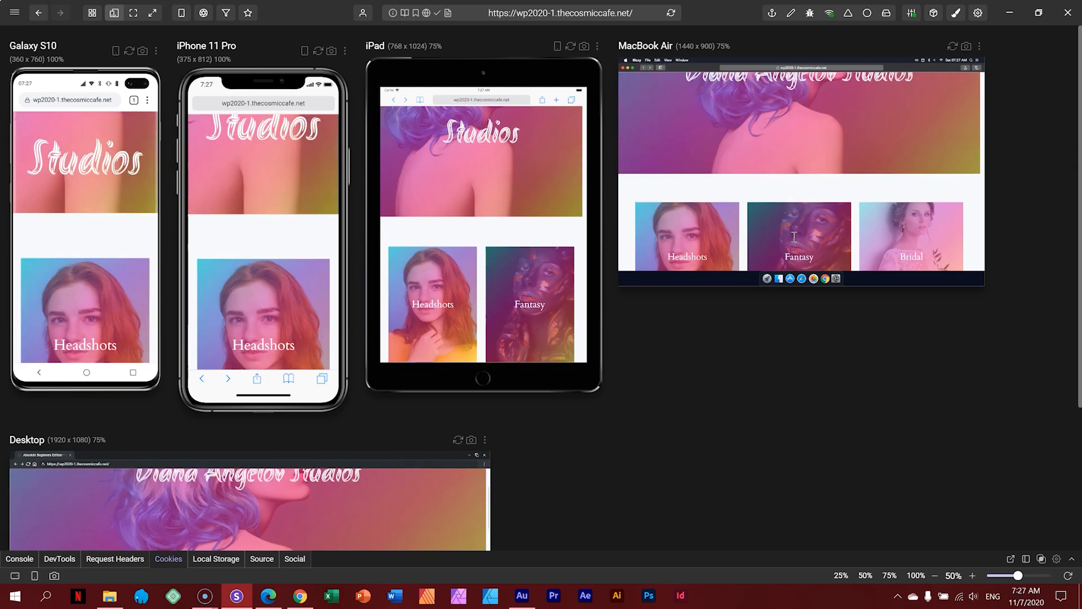
scroll(794, 237, "up", 3)
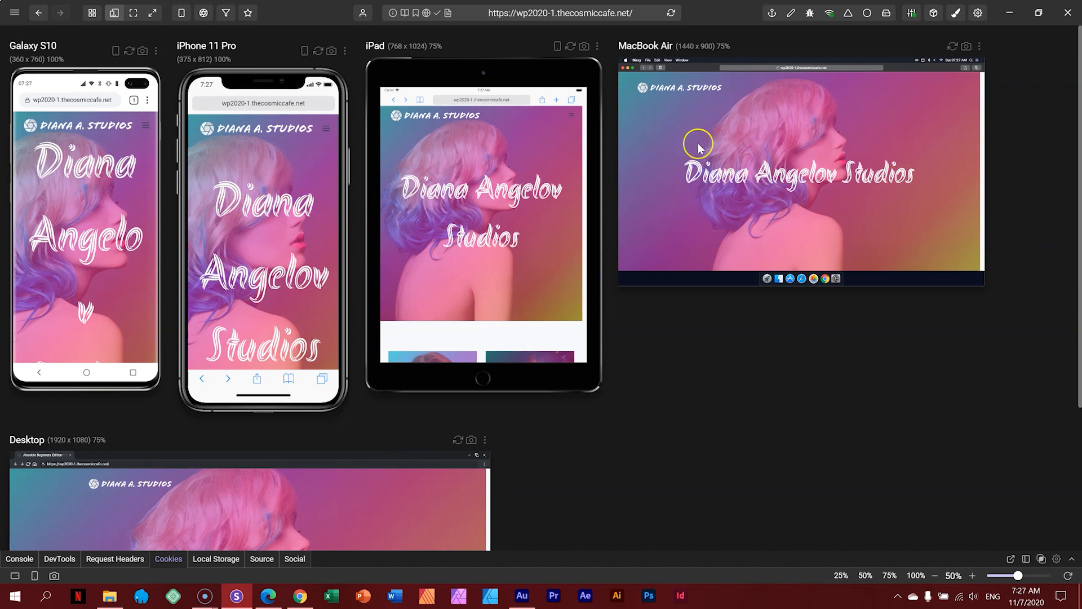
left_click(272, 596)
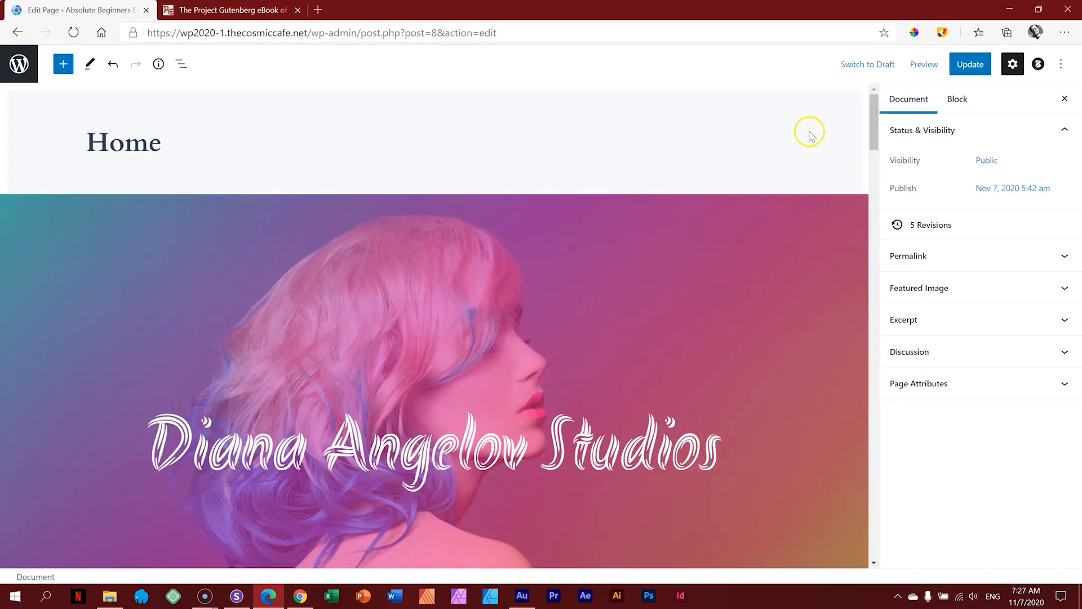
left_click_drag(873, 109, 871, 119)
left_click(453, 333)
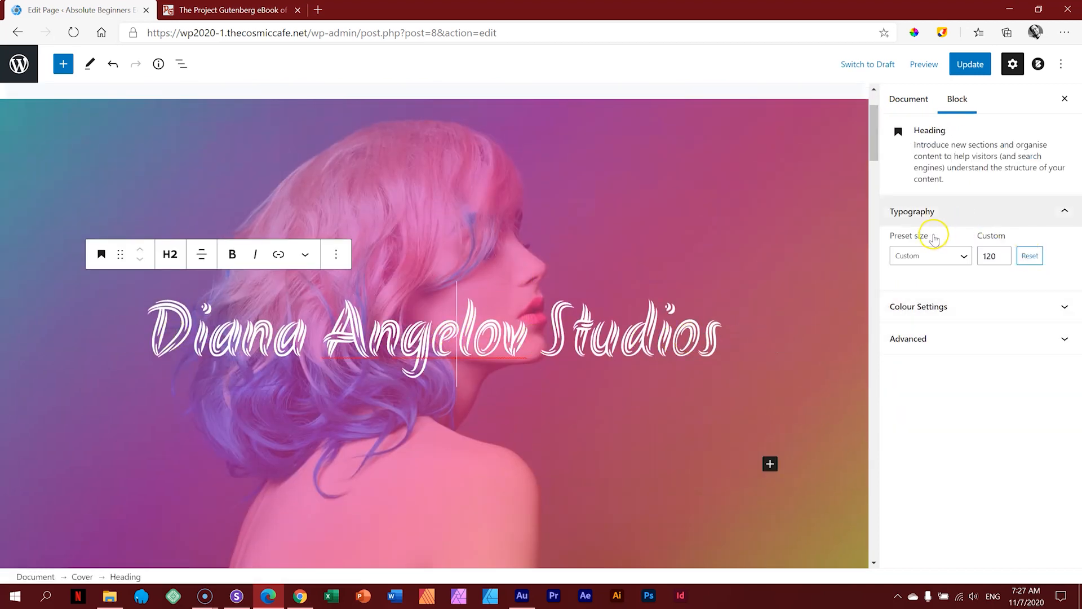
left_click(964, 259)
left_click(965, 258)
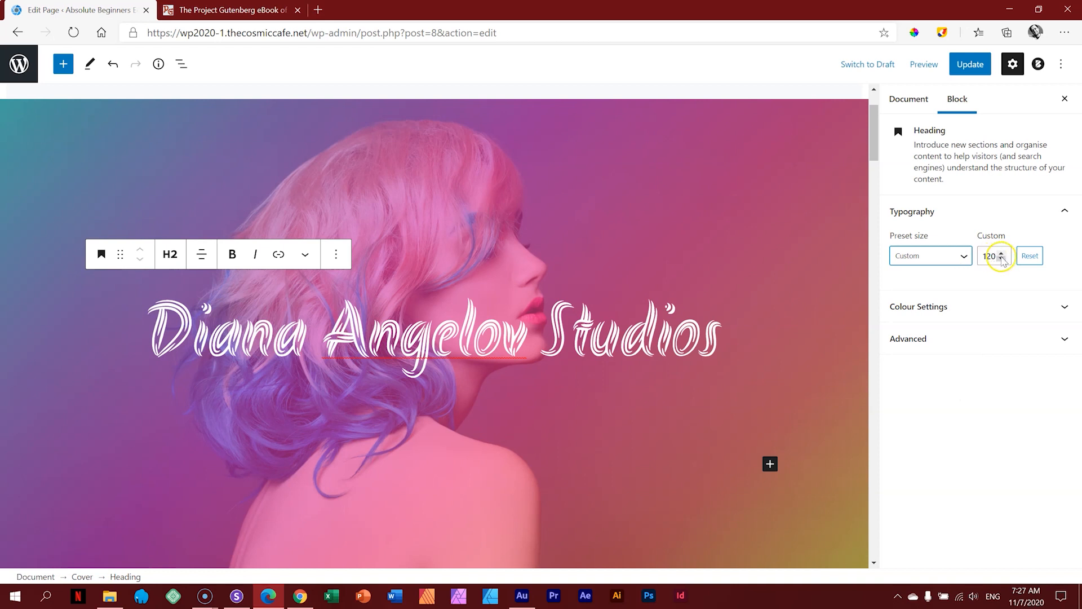
left_click(964, 257)
left_click(937, 424)
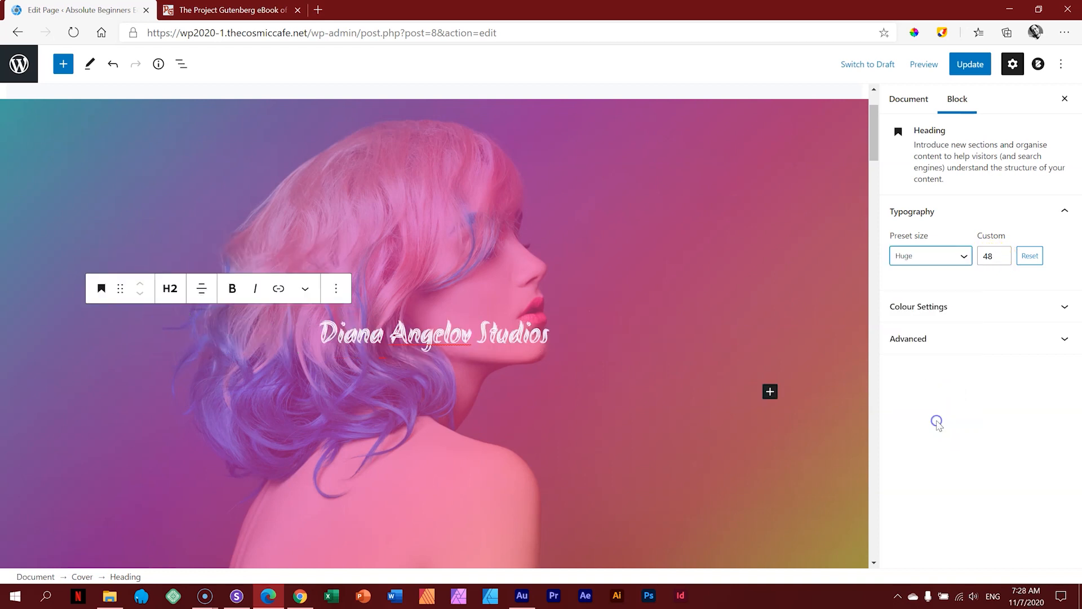
Step: Update the page and reload the Sizzy device previews
left_click(971, 65)
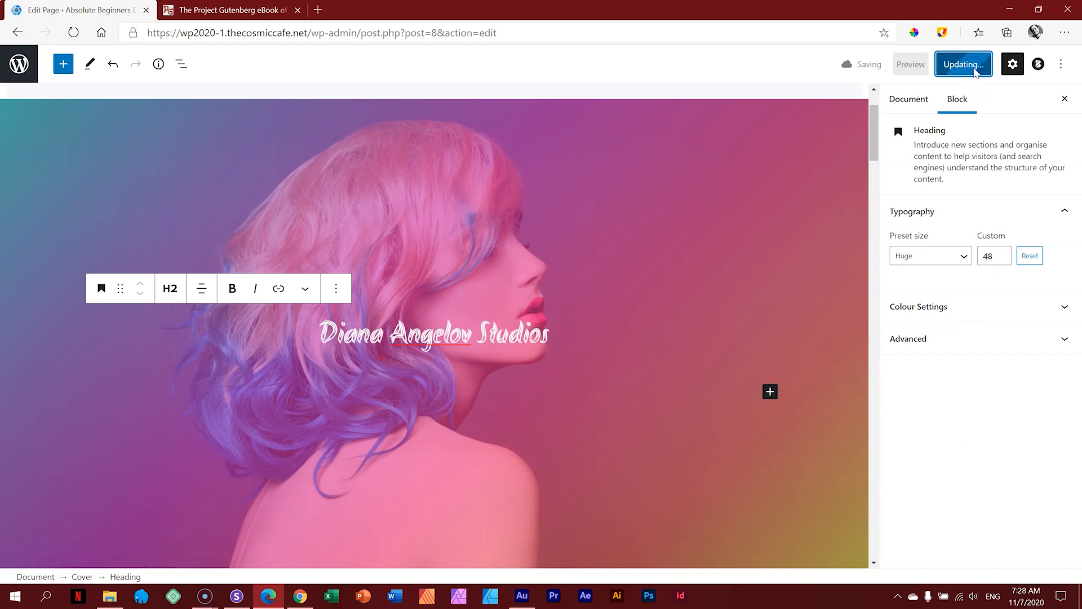
left_click(236, 596)
left_click(671, 14)
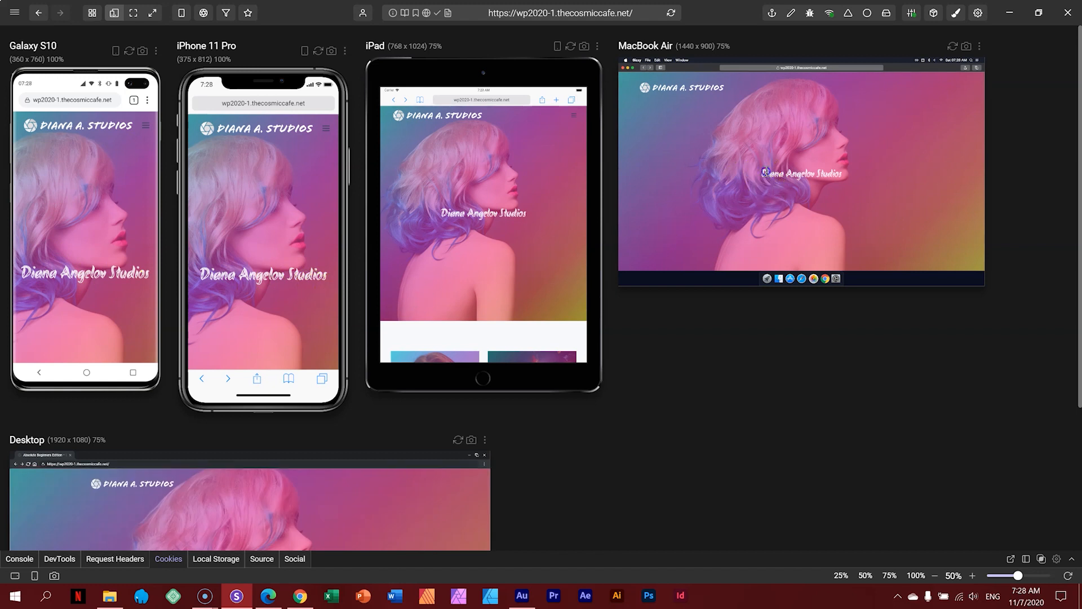
left_click_drag(765, 172, 843, 173)
left_click_drag(760, 170, 842, 173)
left_click(860, 191)
mouse_move(860, 192)
left_mouse_down()
mouse_move(901, 170)
mouse_move(710, 164)
left_mouse_up()
Step: Change the Testimonials heading from its custom 120 size to the Huge 48 preset
left_click(268, 595)
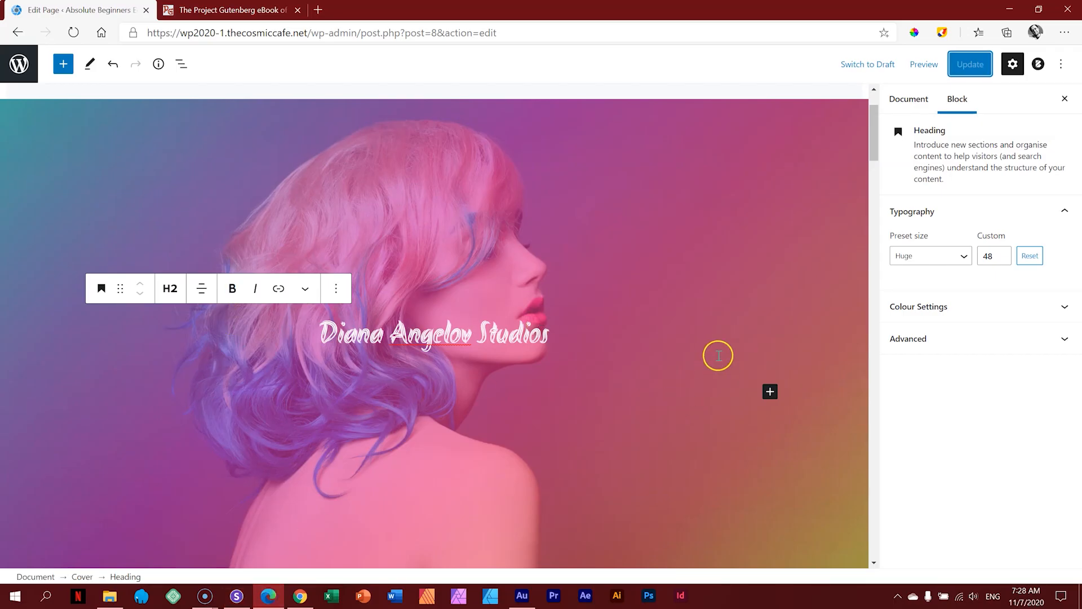
left_click(816, 266)
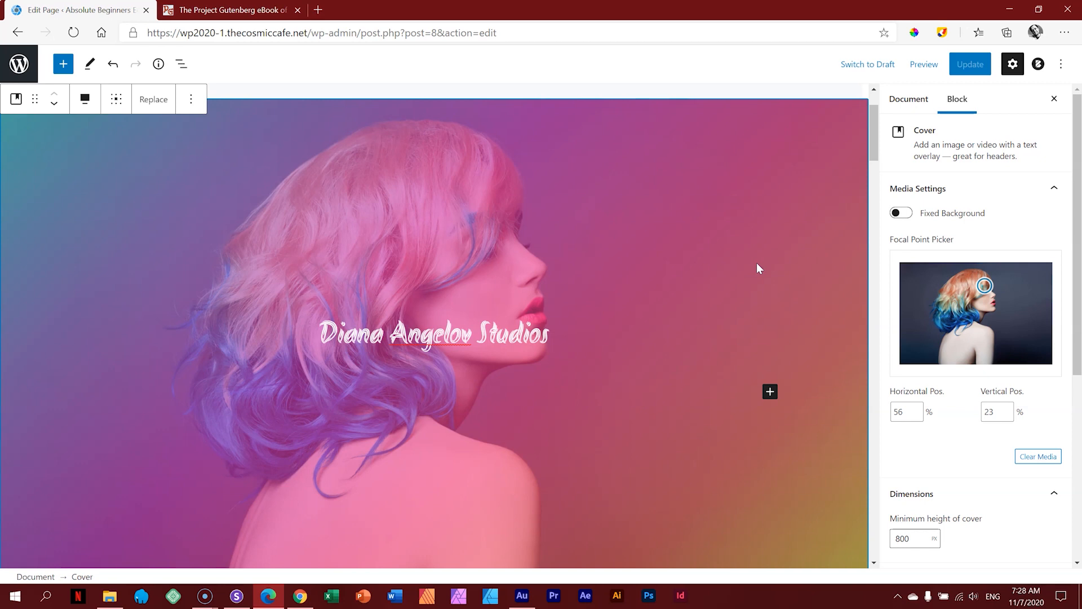
left_click_drag(874, 122, 875, 467)
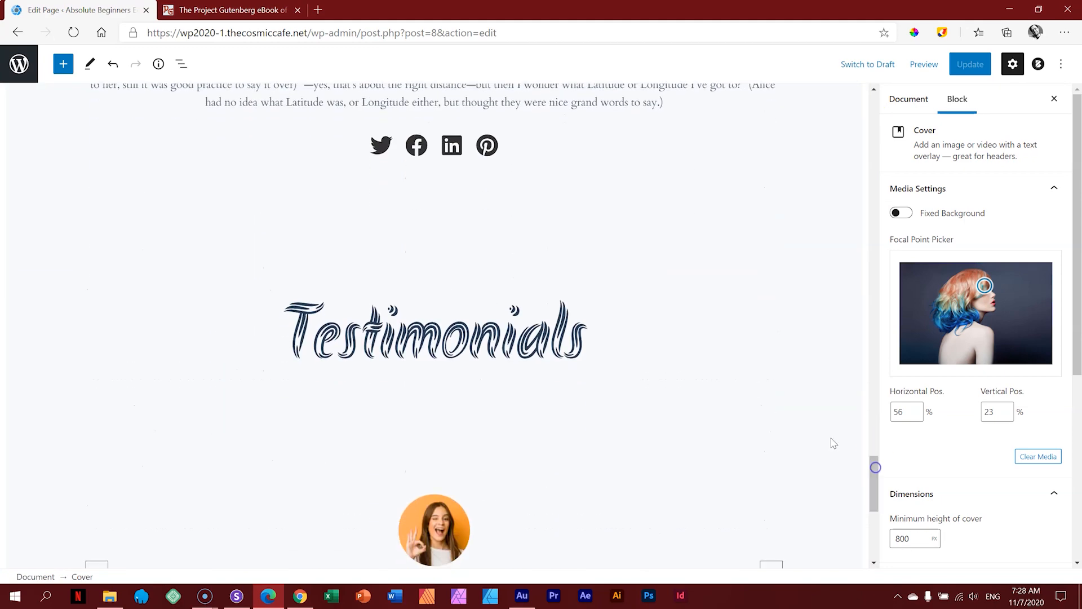
left_click(498, 340)
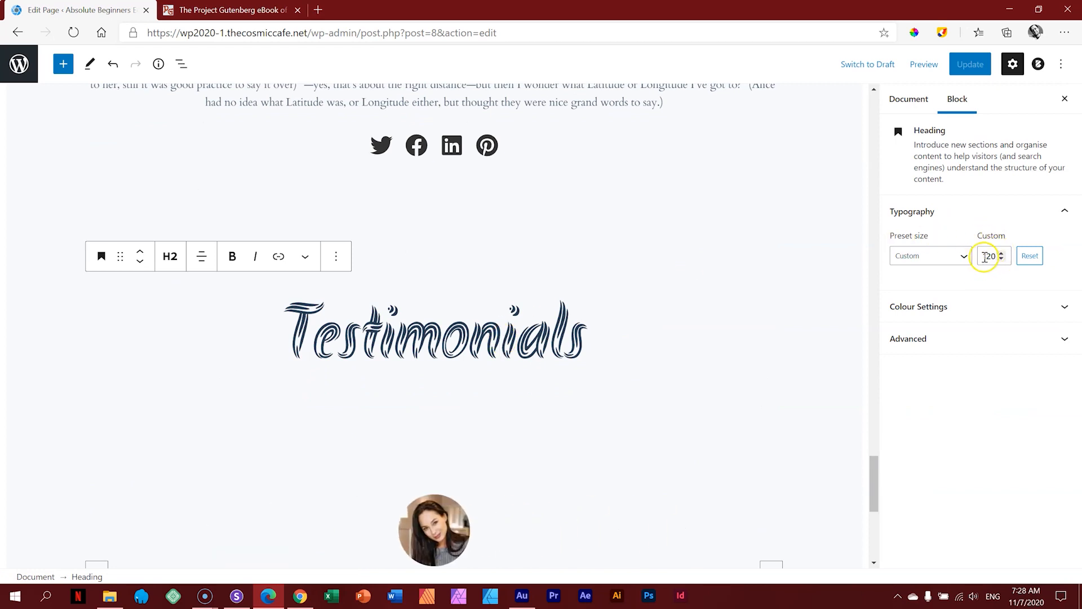
left_click(963, 255)
left_click(931, 429)
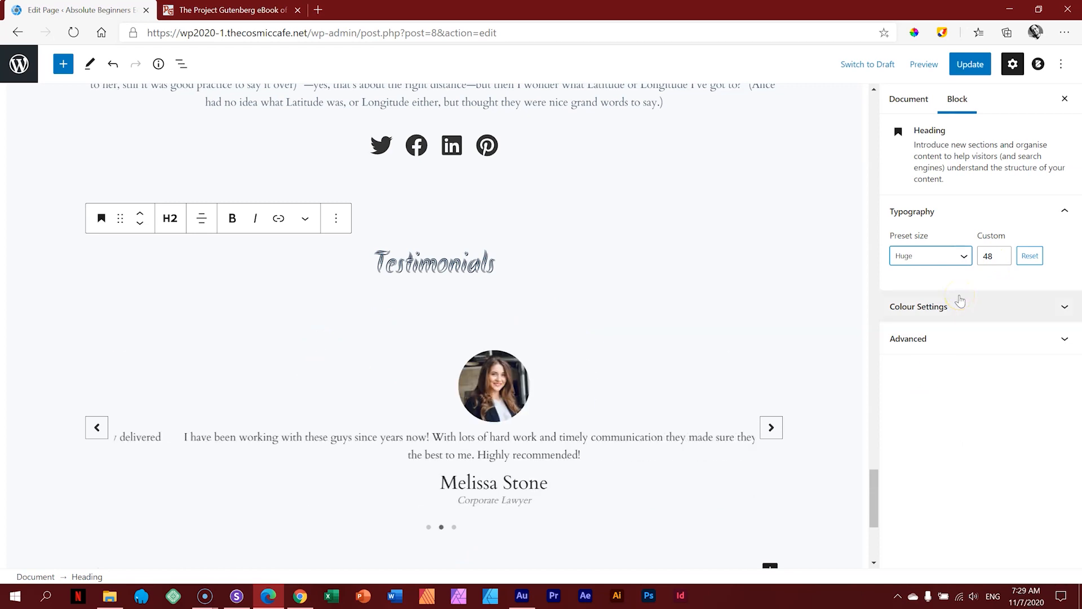
left_click_drag(874, 476, 871, 441)
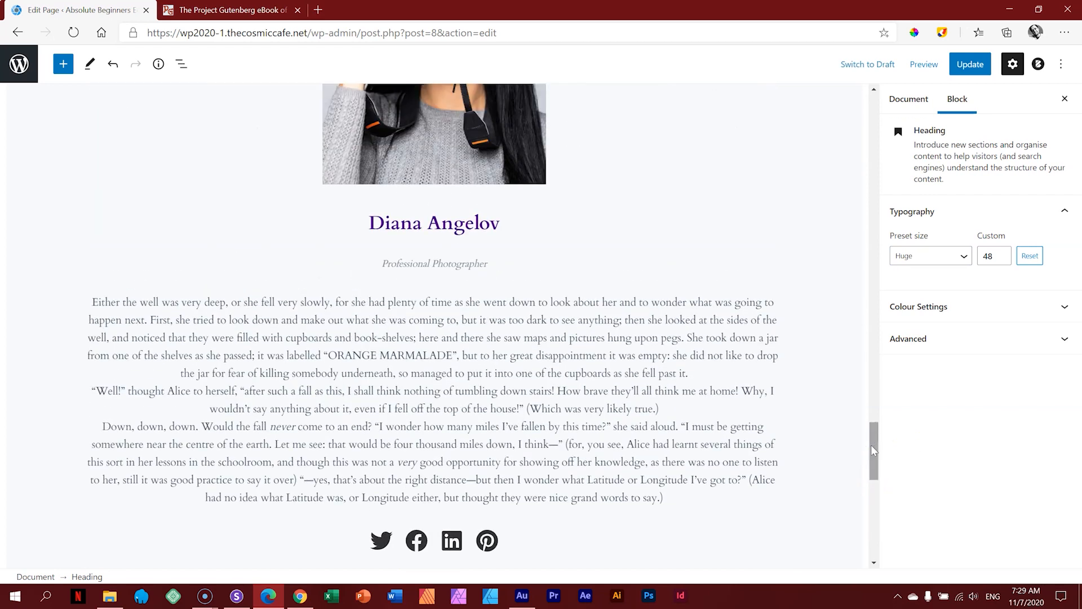
Step: Open the Team block's title typography settings under Typography
left_click(514, 228)
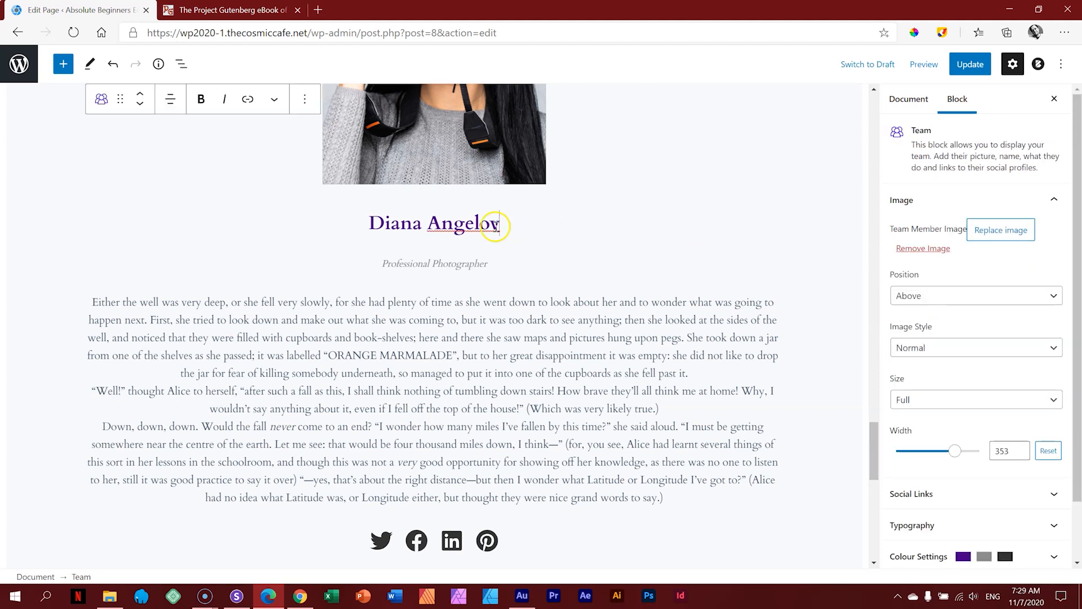
left_click(913, 201)
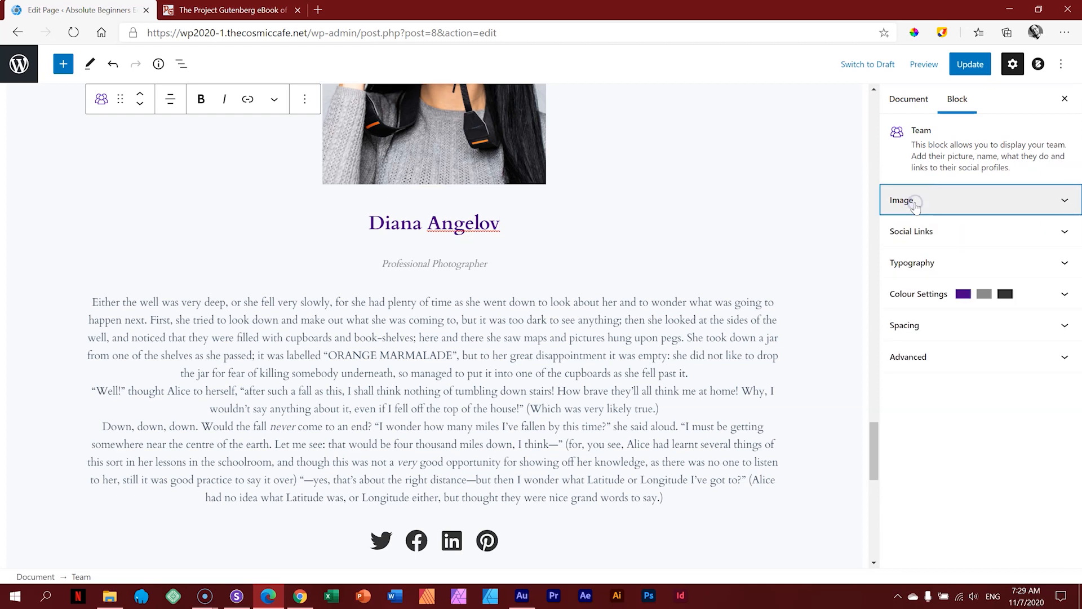
left_click(918, 262)
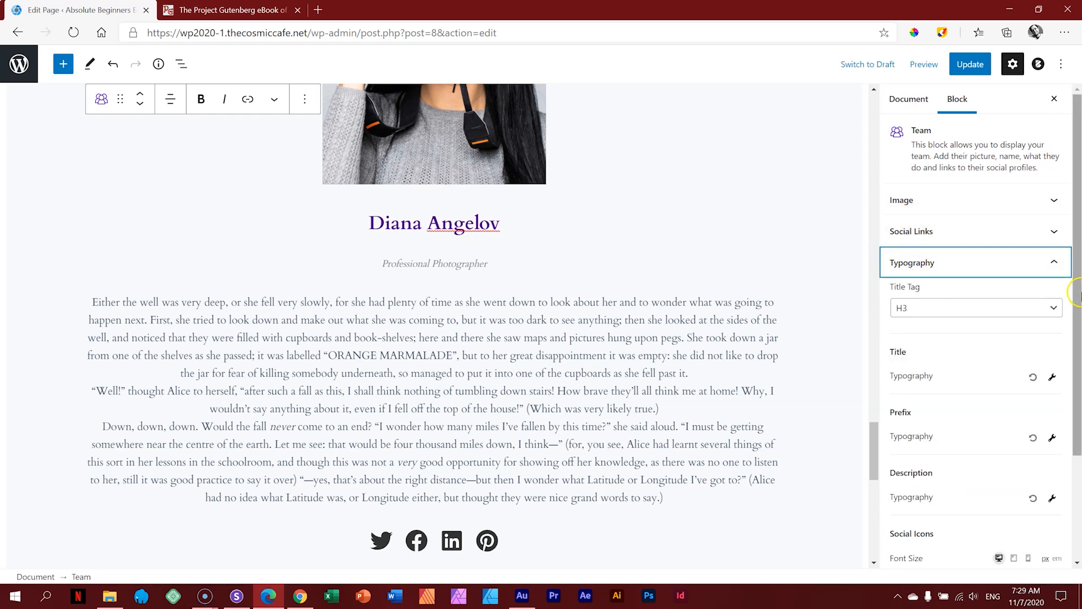
scroll(1076, 293, "down", 1)
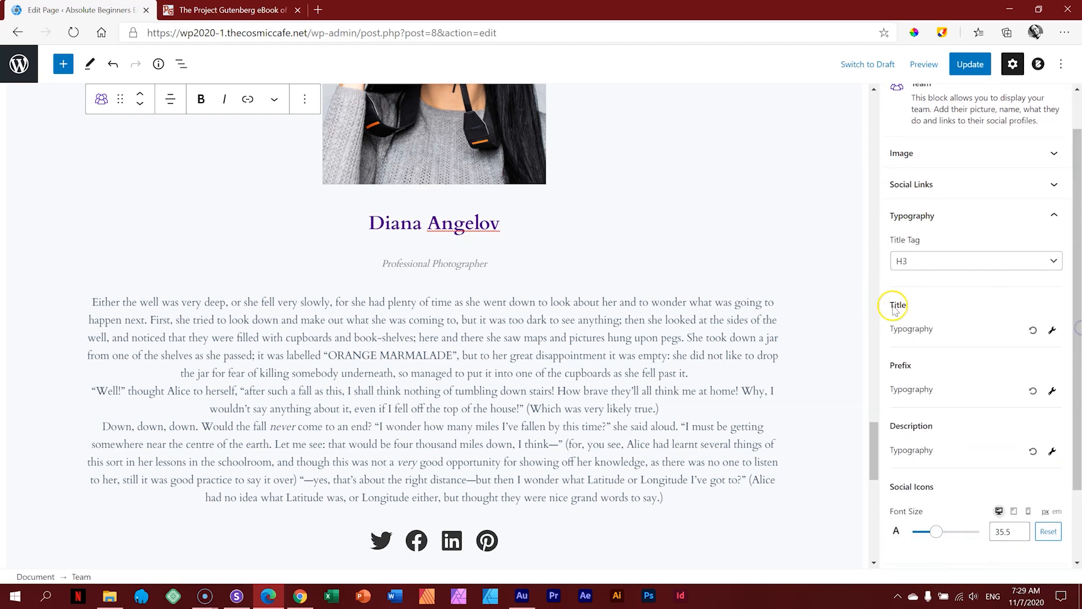
left_click(1052, 331)
left_click_drag(1075, 305, 1076, 338)
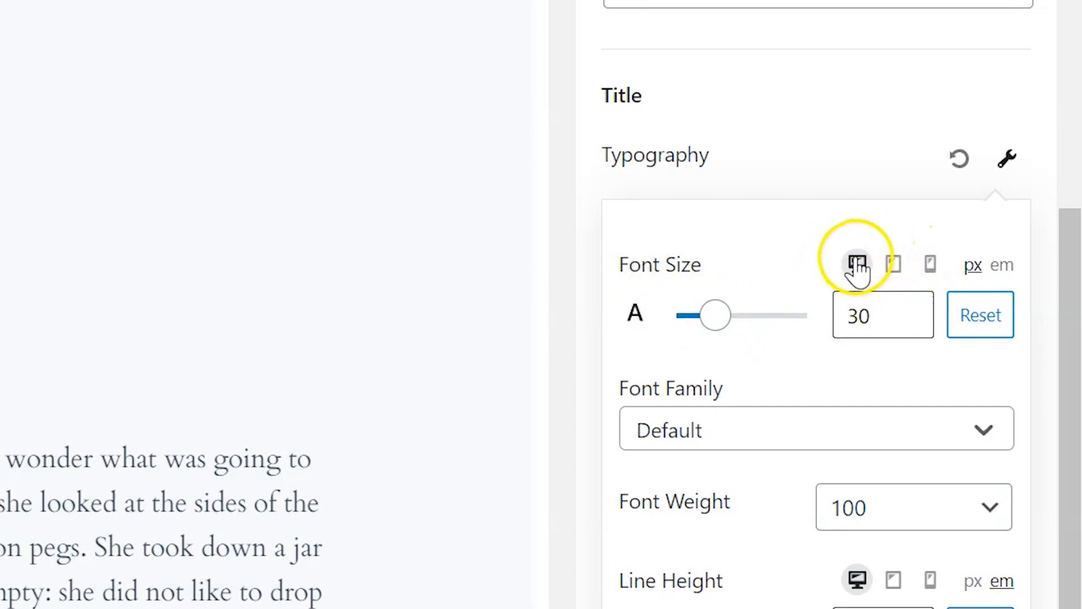
Step: Check the title's 30 px font size on desktop, tablet and mobile
left_click(892, 265)
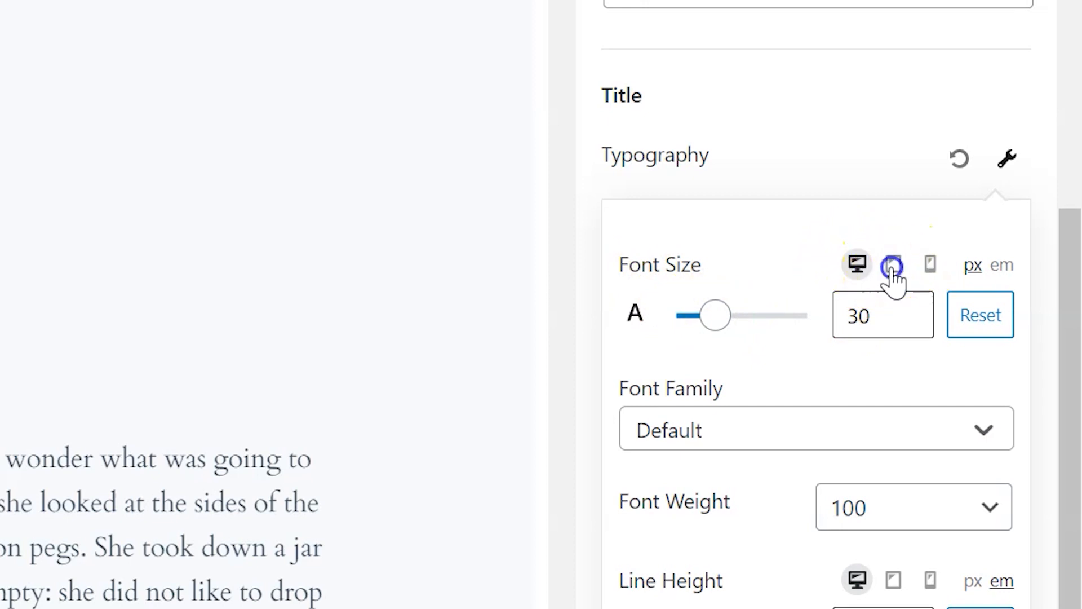
left_click(930, 265)
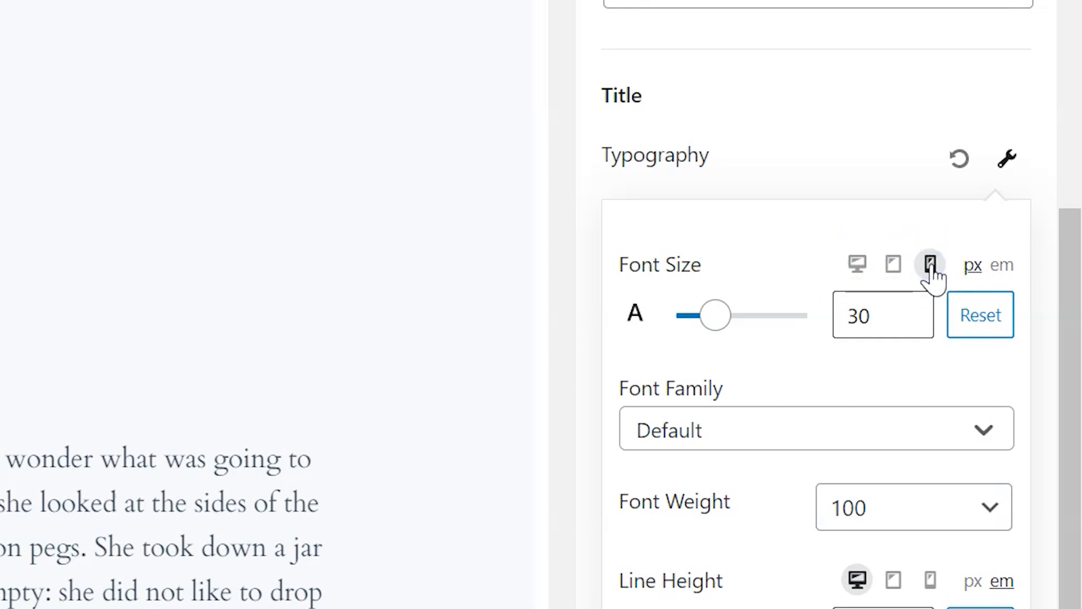
left_click(894, 268)
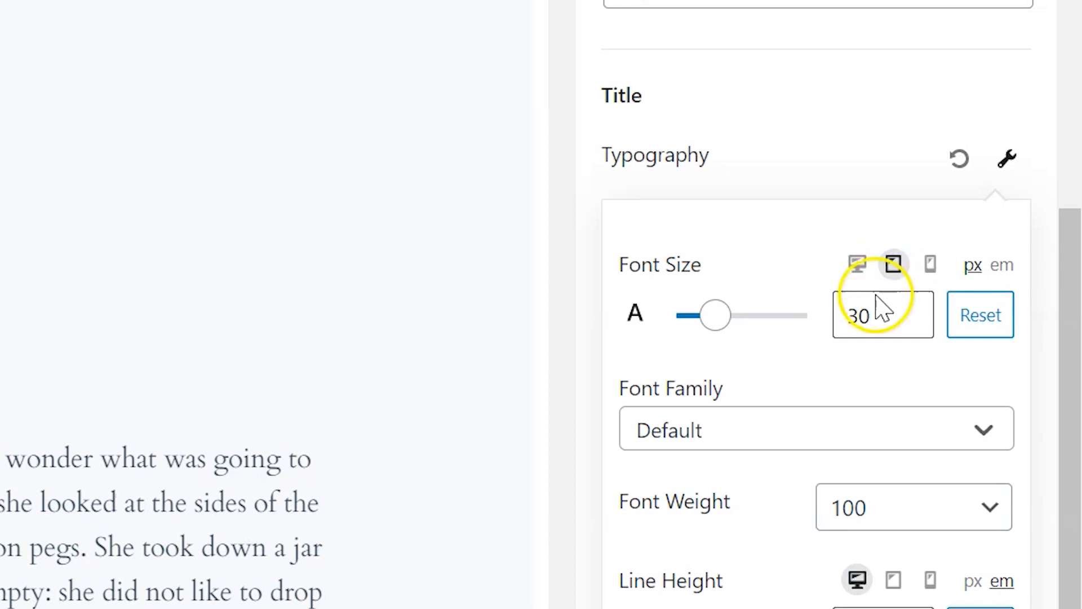
left_click(856, 268)
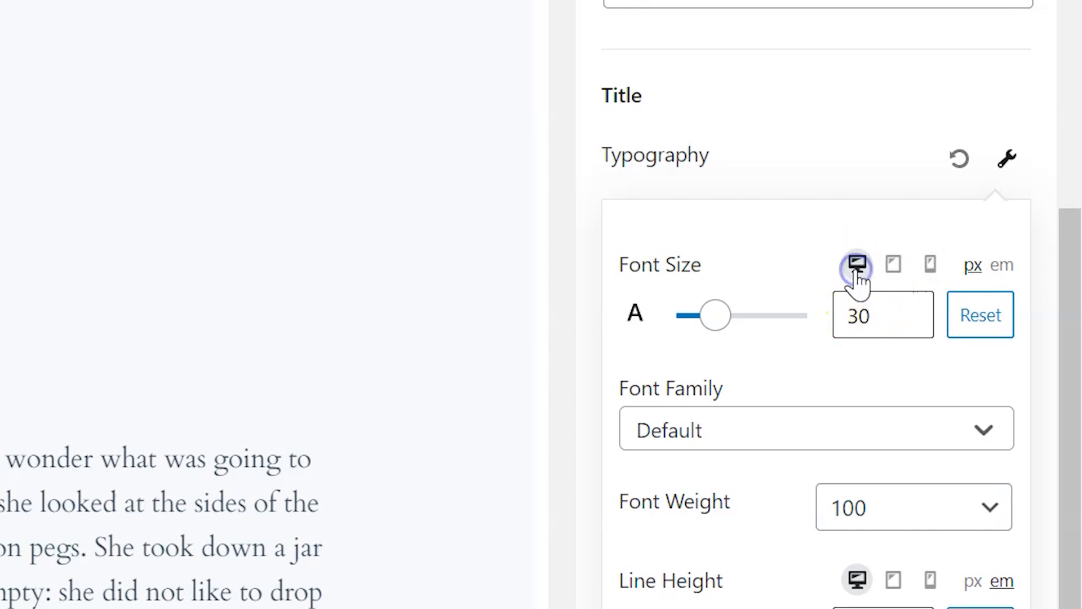
left_click(894, 268)
left_click(929, 268)
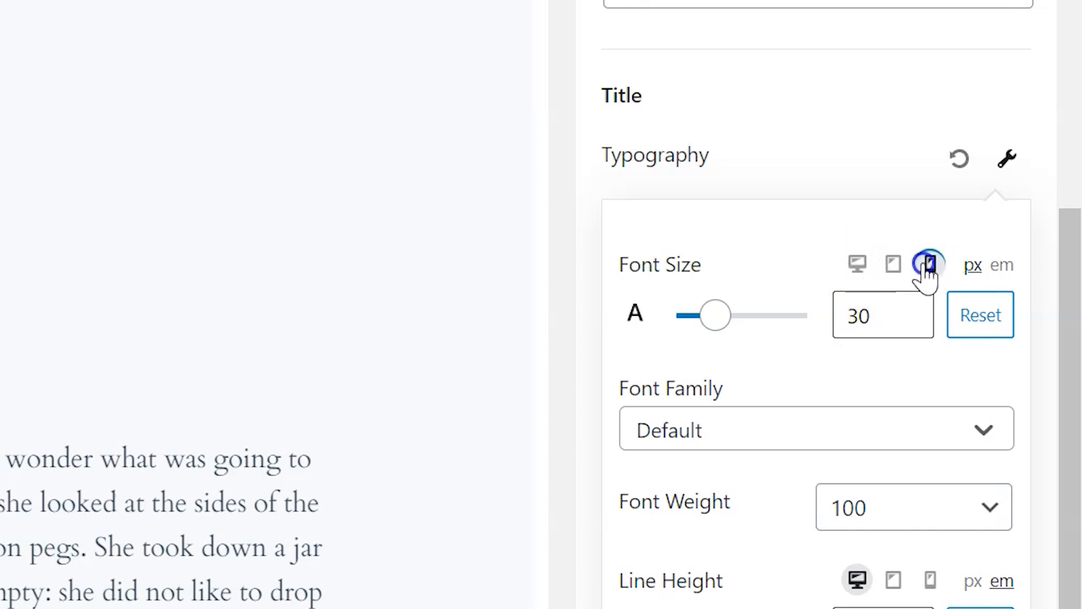
left_click(856, 268)
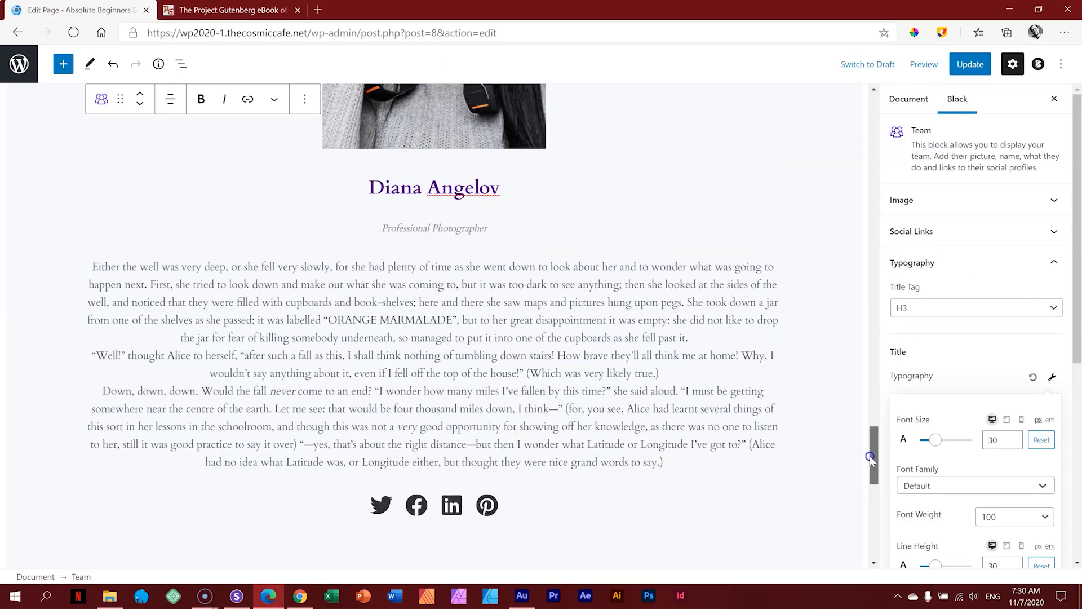
Step: Scroll the Sizzy device previews down to the Headshots, Fantasy and Bridal tiles
left_click(236, 595)
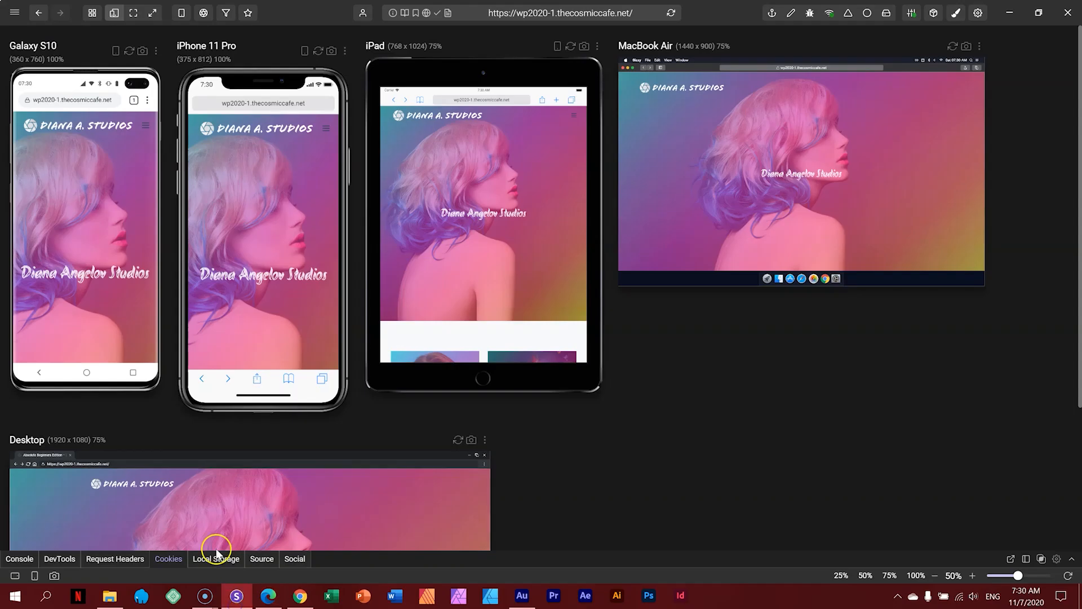
scroll(106, 230, "down", 2)
scroll(105, 230, "down", 5)
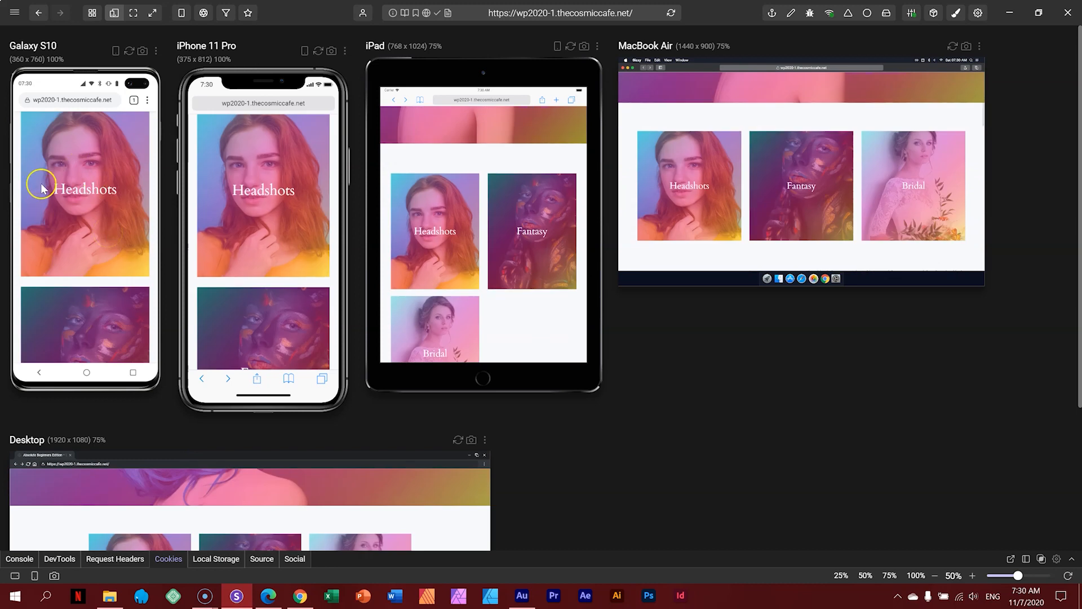
scroll(84, 222, "up", 1)
scroll(84, 222, "down", 3)
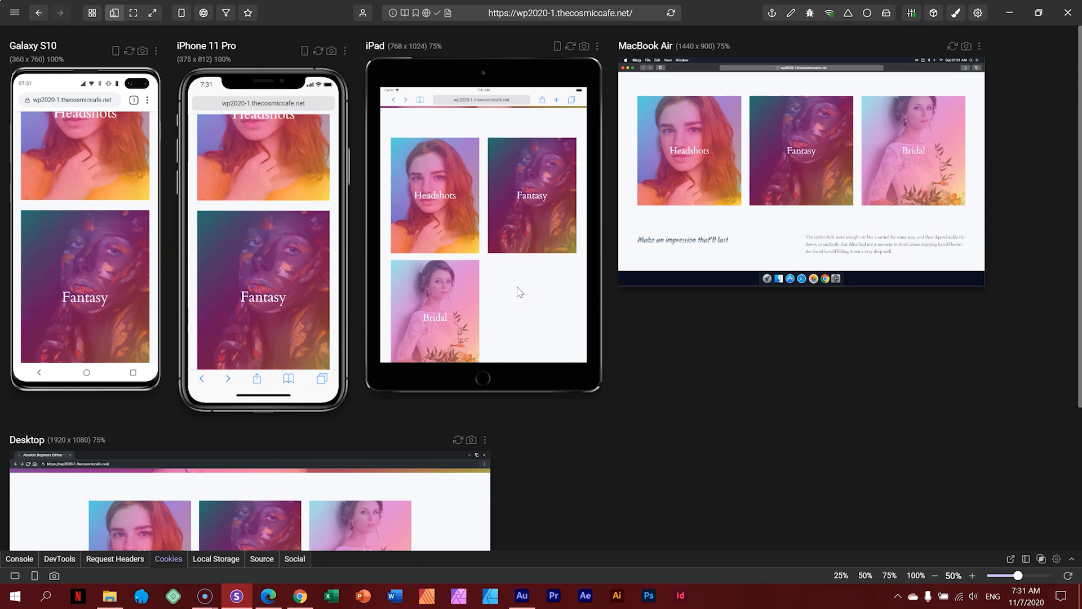
Step: Insert a three-equal-column Advanced Columns block above the existing covers
left_click(271, 601)
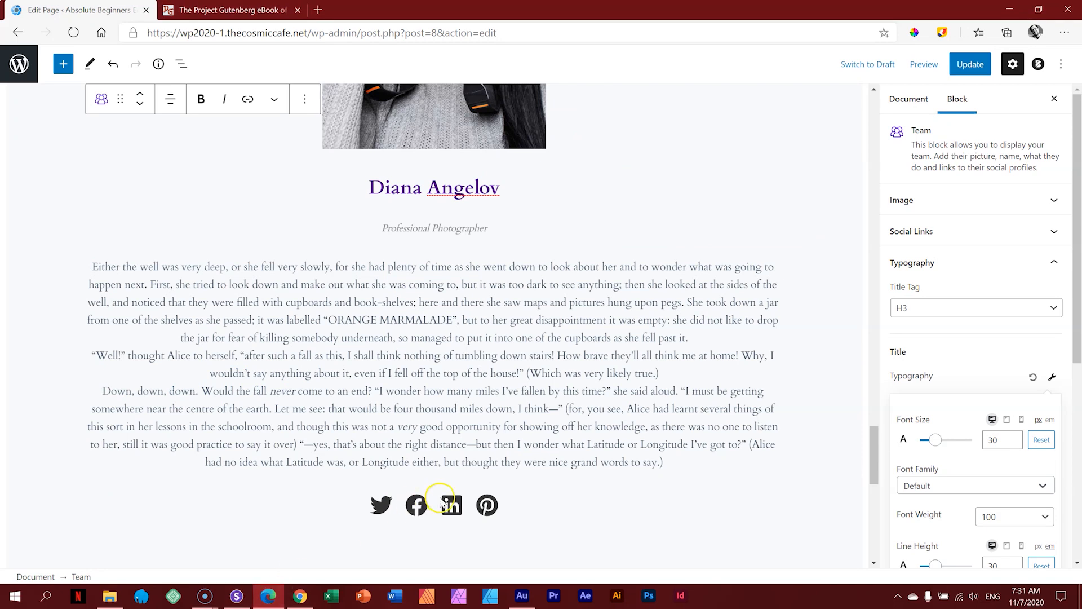
scroll(508, 496, "up", 10)
scroll(513, 503, "up", 10)
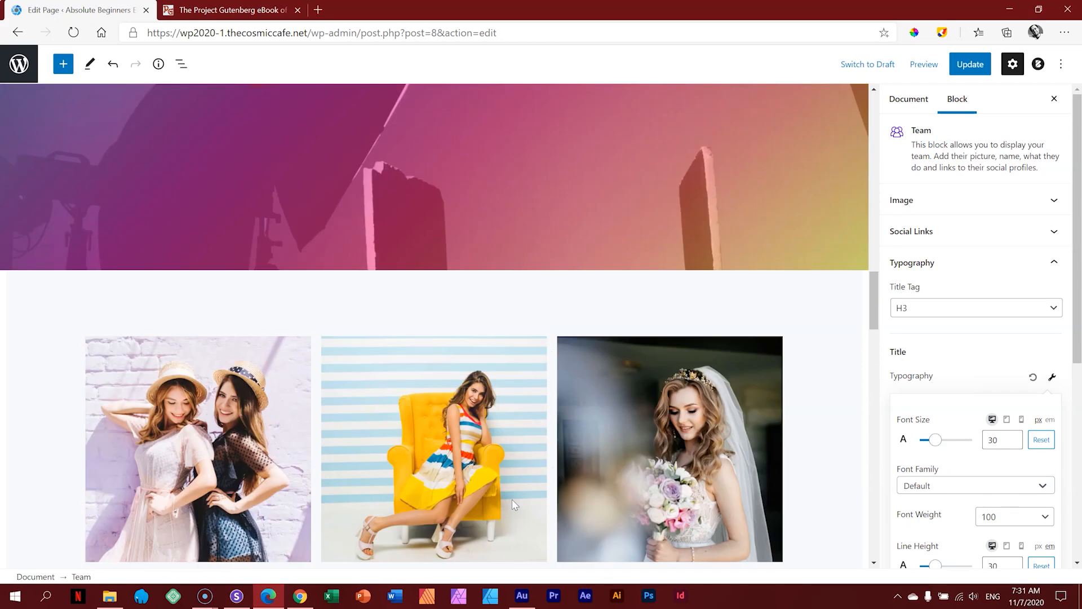
scroll(512, 513, "up", 3)
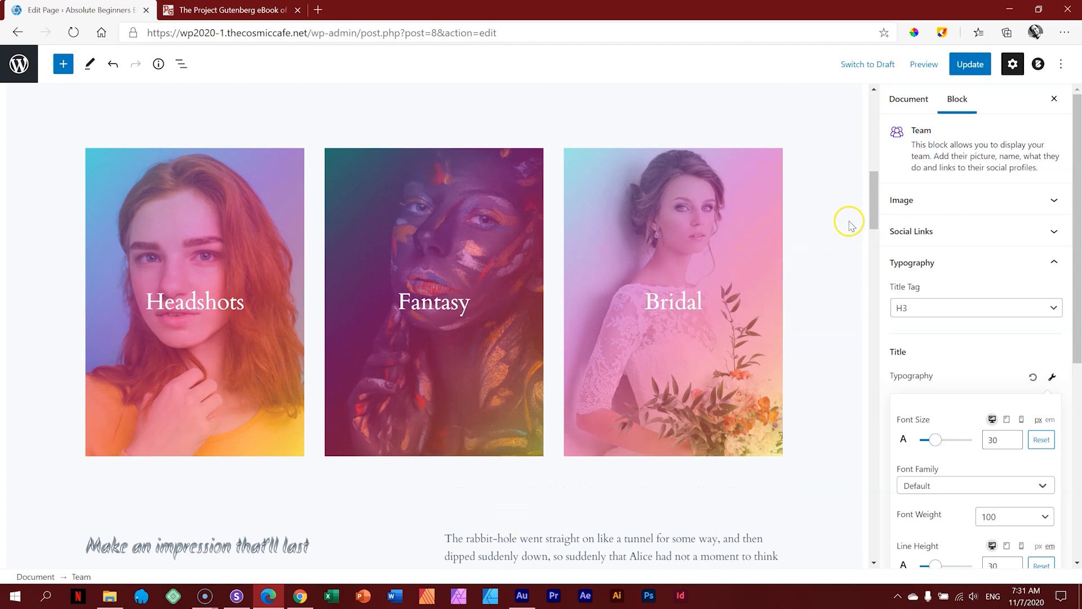
mouse_move(872, 210)
left_mouse_down()
mouse_move(872, 191)
mouse_move(871, 216)
left_mouse_up()
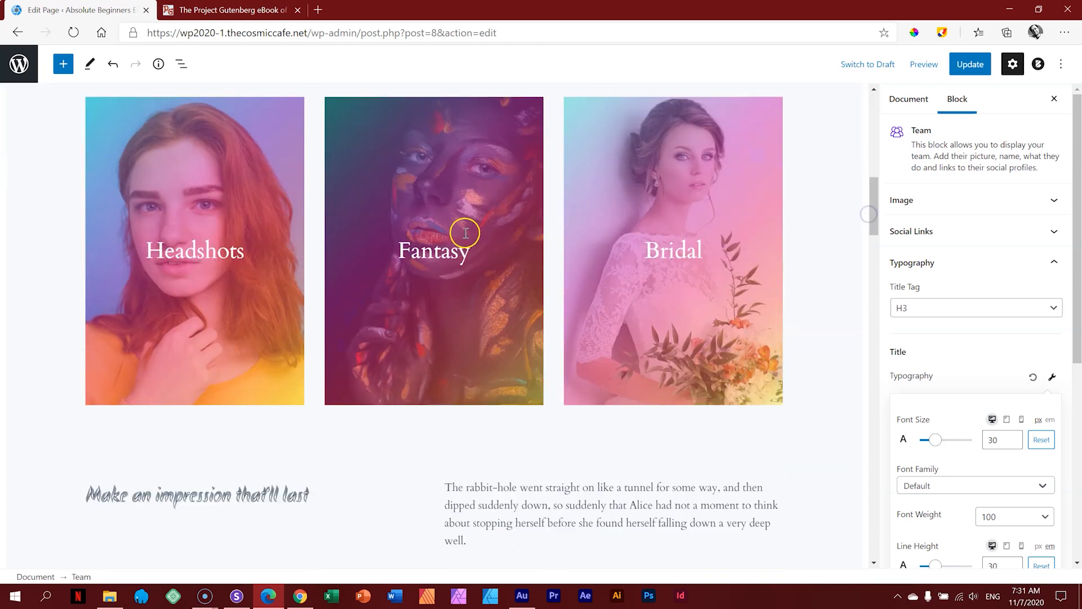
scroll(48, 149, "up", 3)
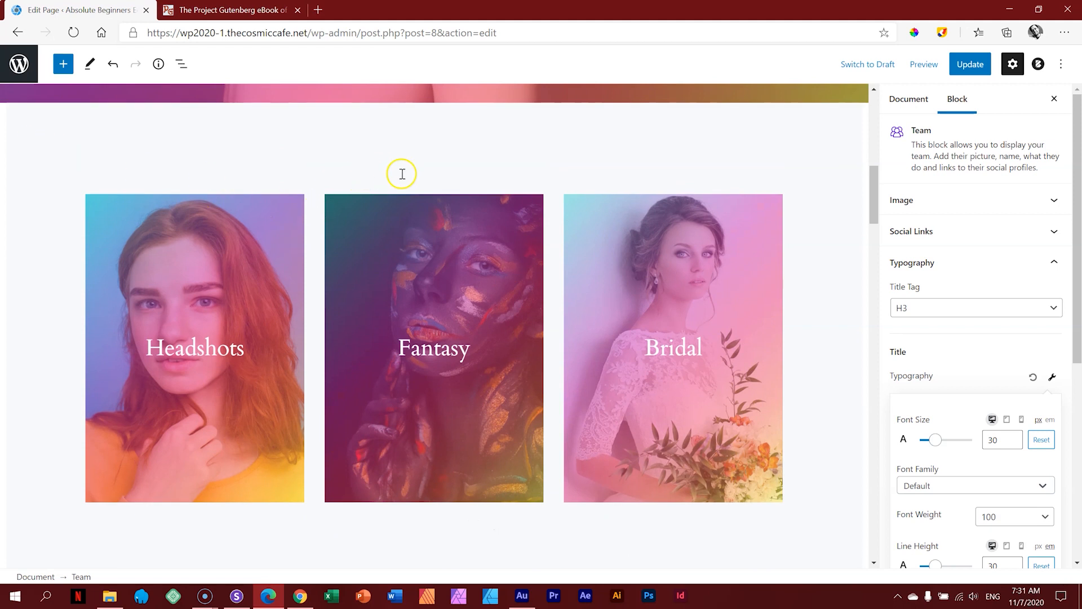
left_click(434, 169)
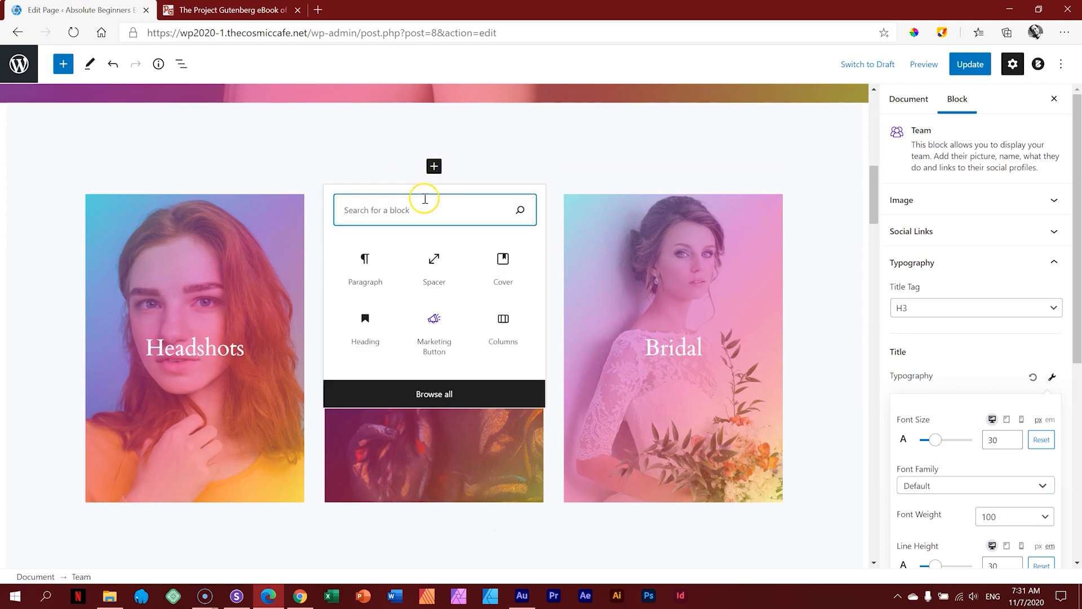
type("col")
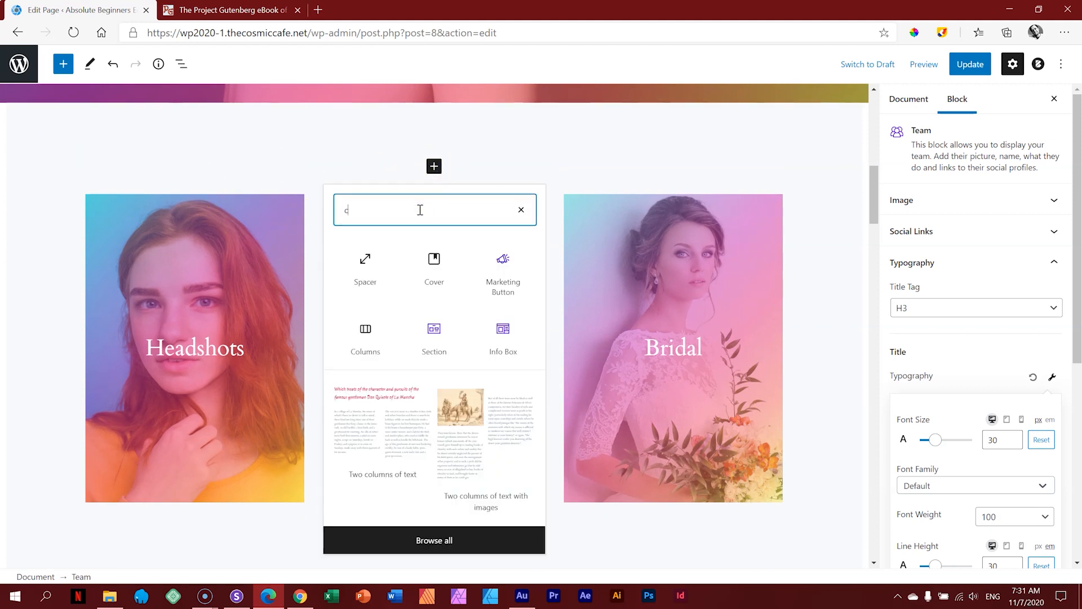
left_click(434, 262)
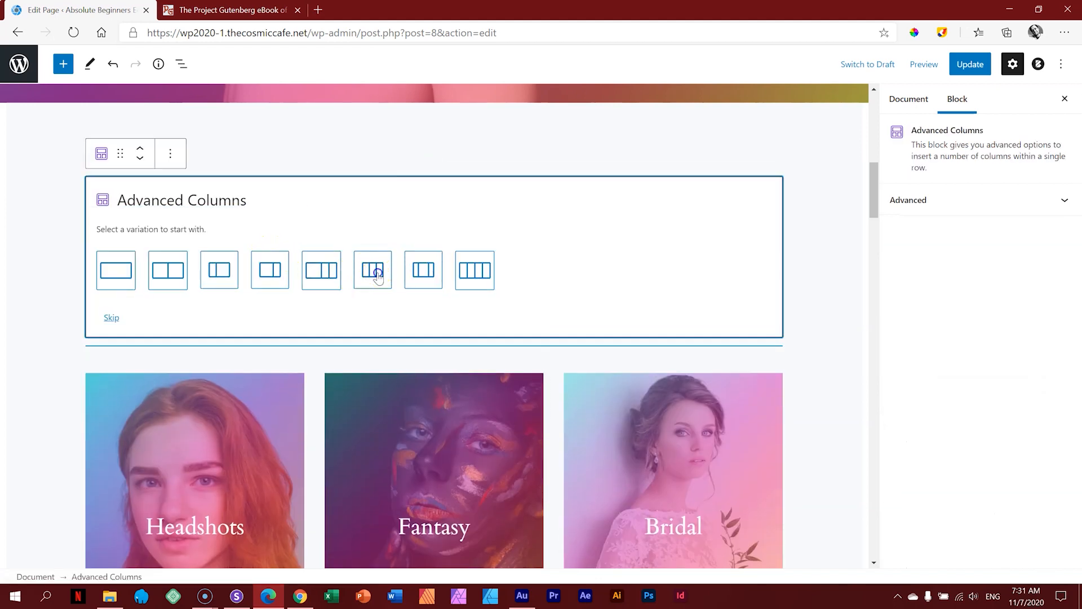
left_click(376, 274)
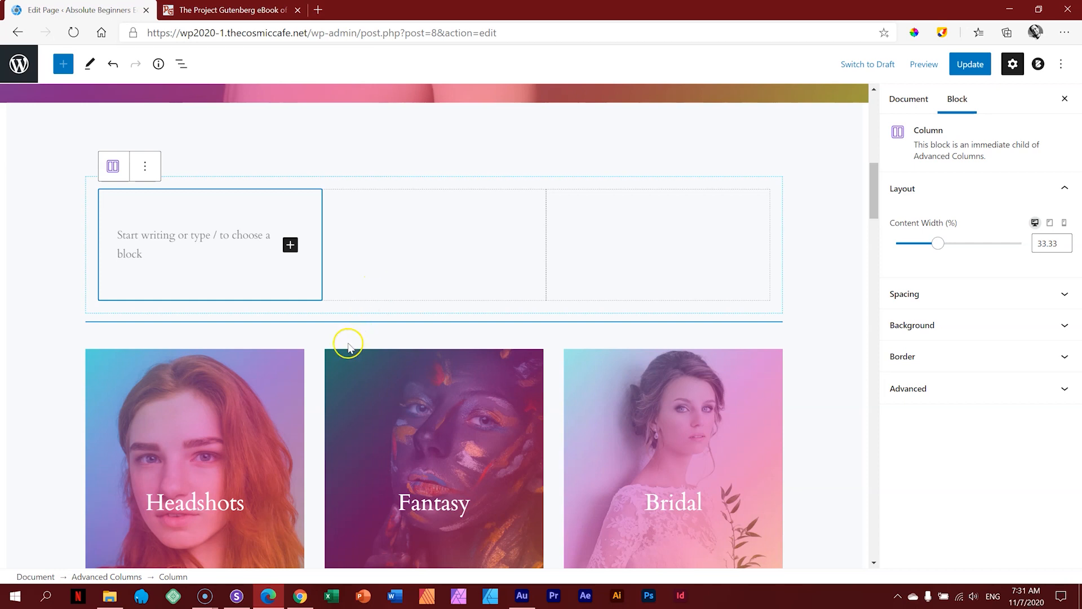
Step: Add a Cover block with the red-haired headshot photo to the first column
scroll(304, 279, "down", 1)
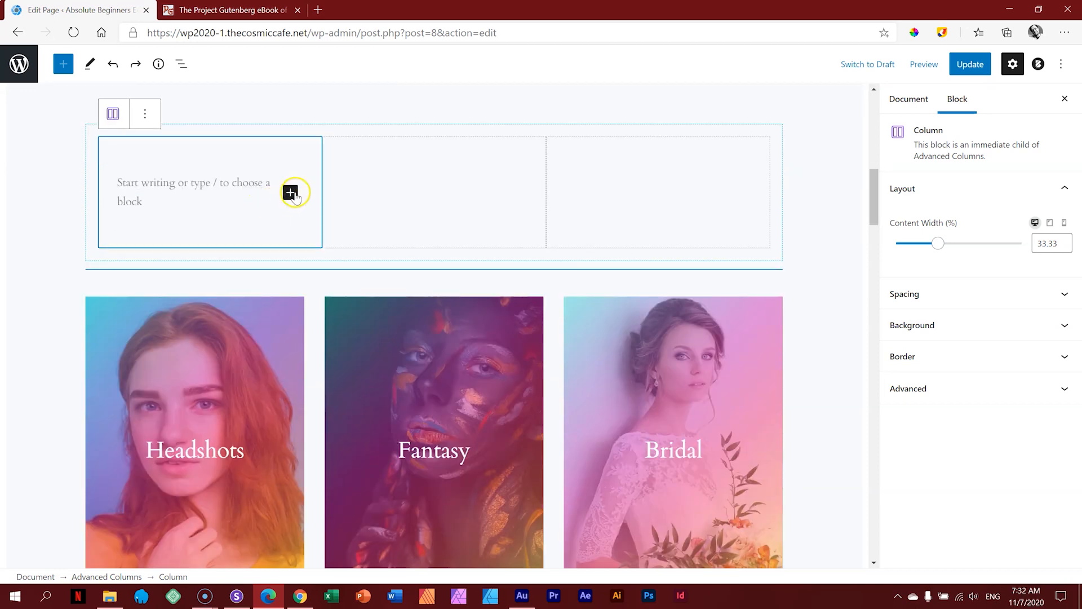
left_click(290, 192)
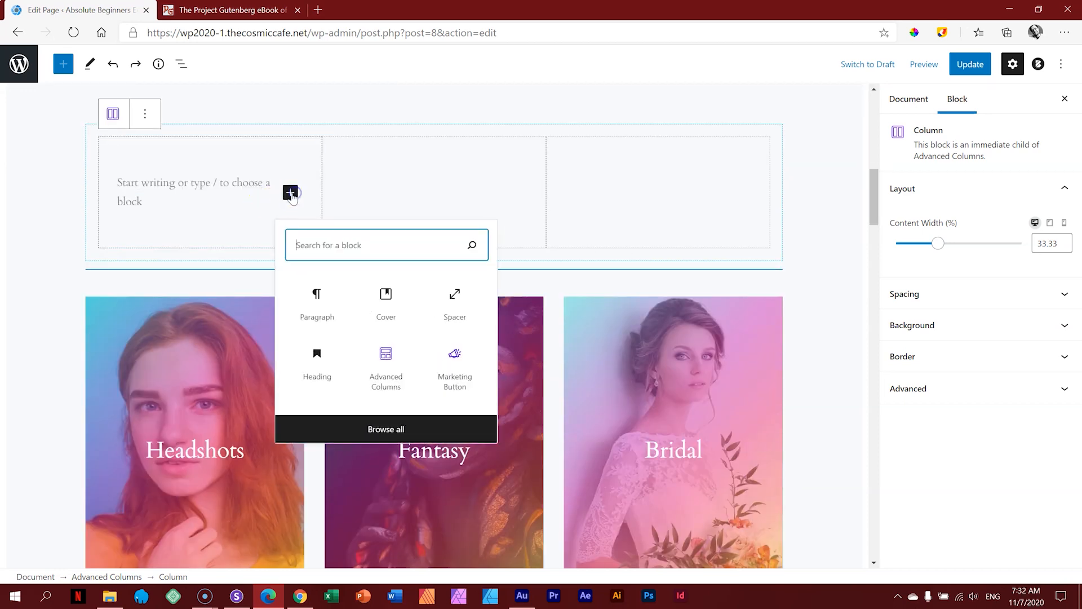
left_click(386, 299)
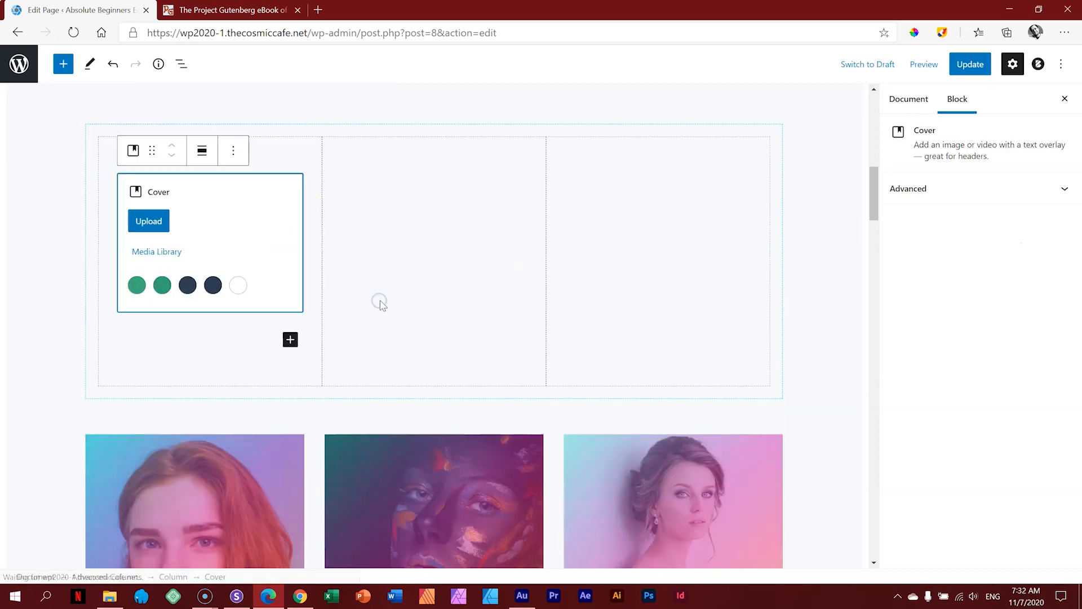
left_click(162, 251)
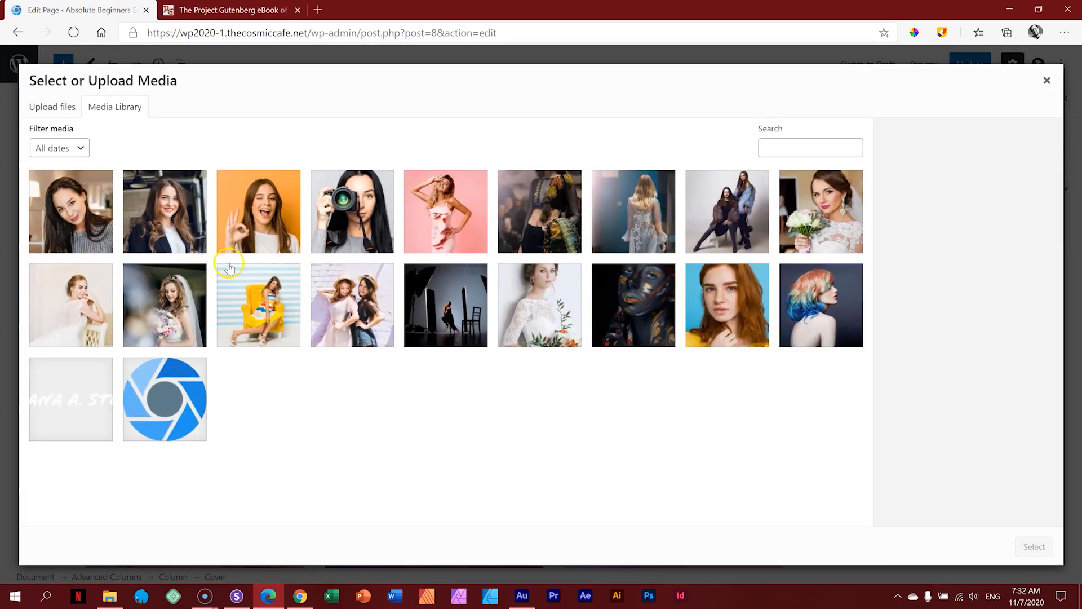
left_click(736, 302)
left_click(1035, 546)
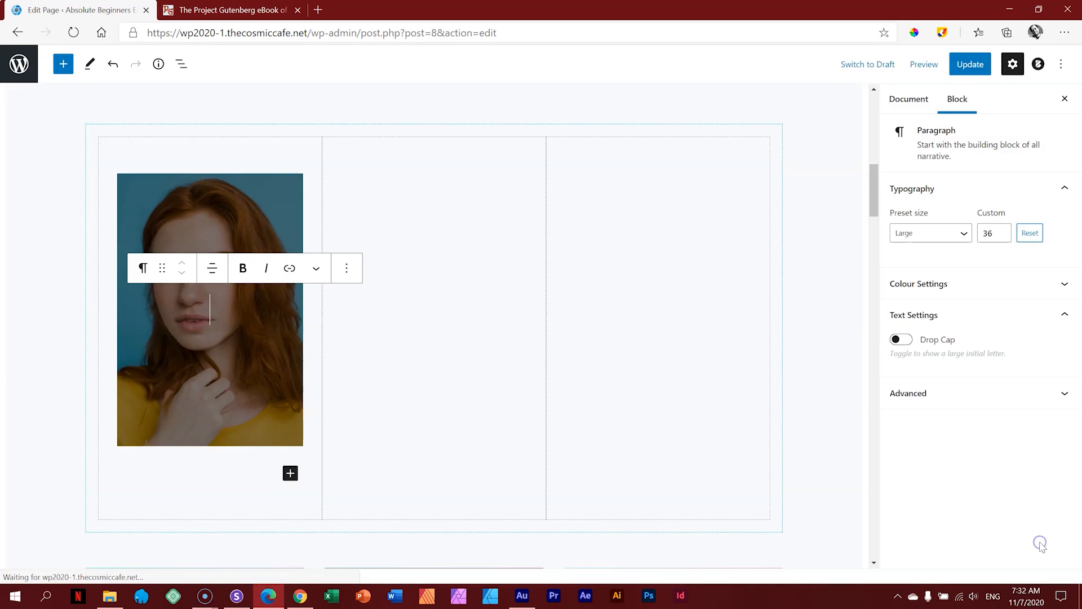
Step: Add a Cover block with the dark face-paint portrait to the middle column
left_click(407, 366)
left_click(514, 182)
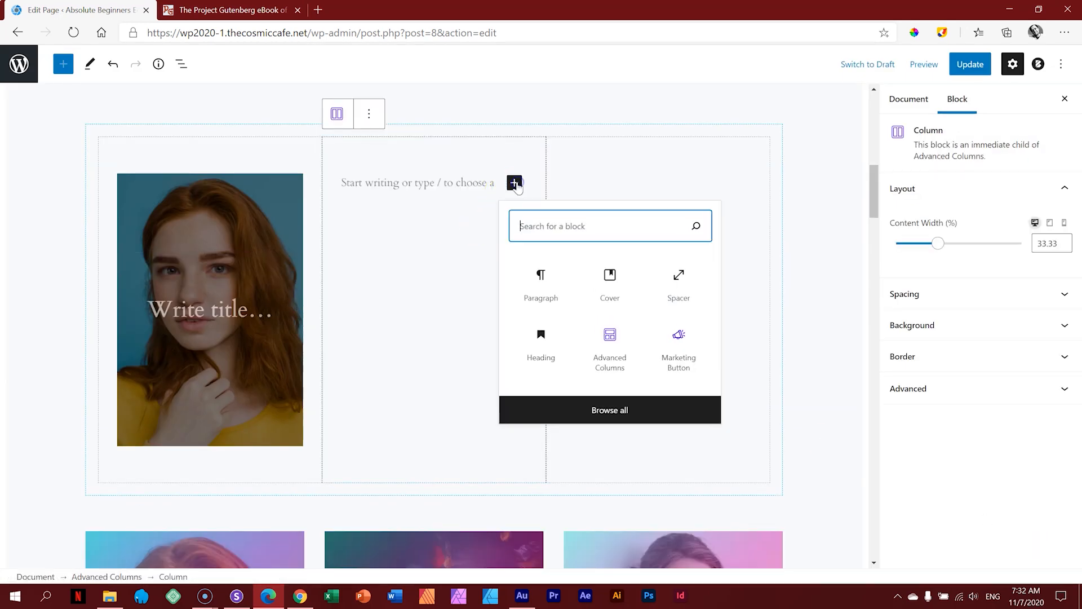
left_click(608, 282)
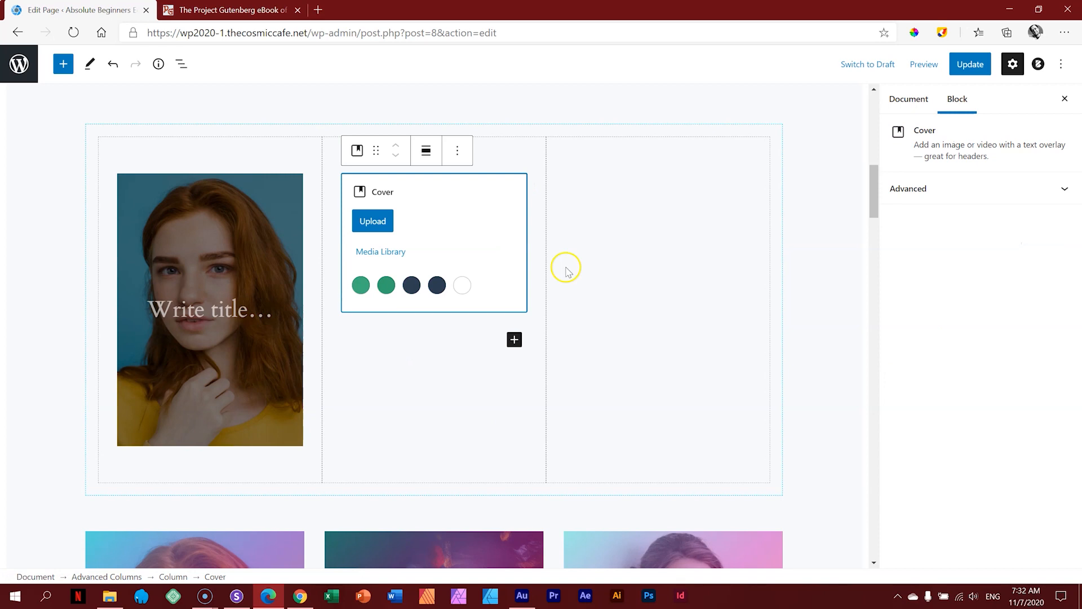
left_click(381, 251)
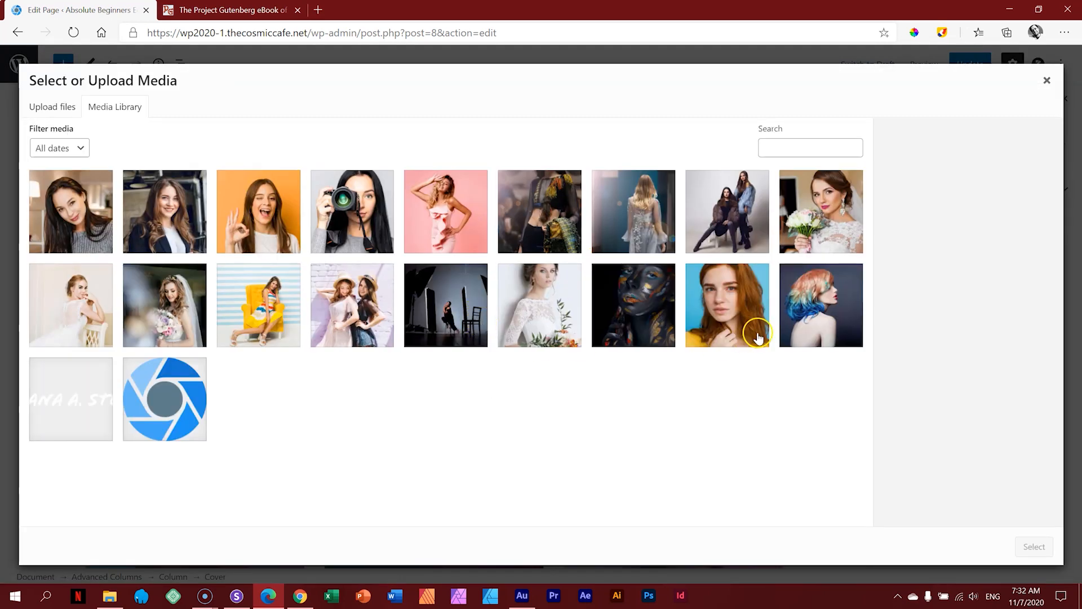
left_click(659, 293)
left_click(1033, 545)
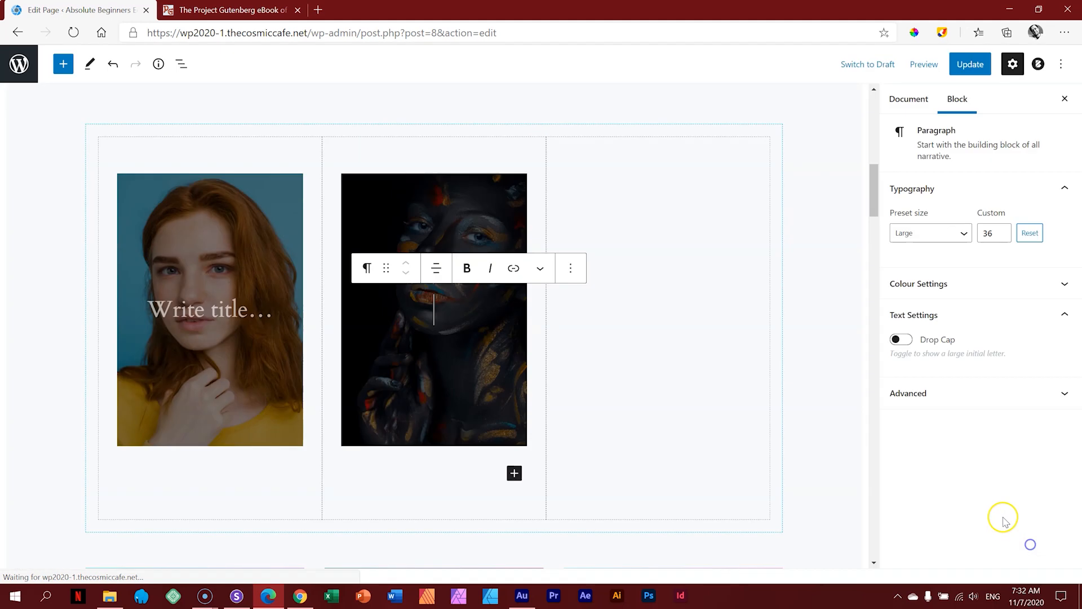
Step: Add a Cover block with the bride photo to the right column
left_click(641, 381)
left_click(739, 182)
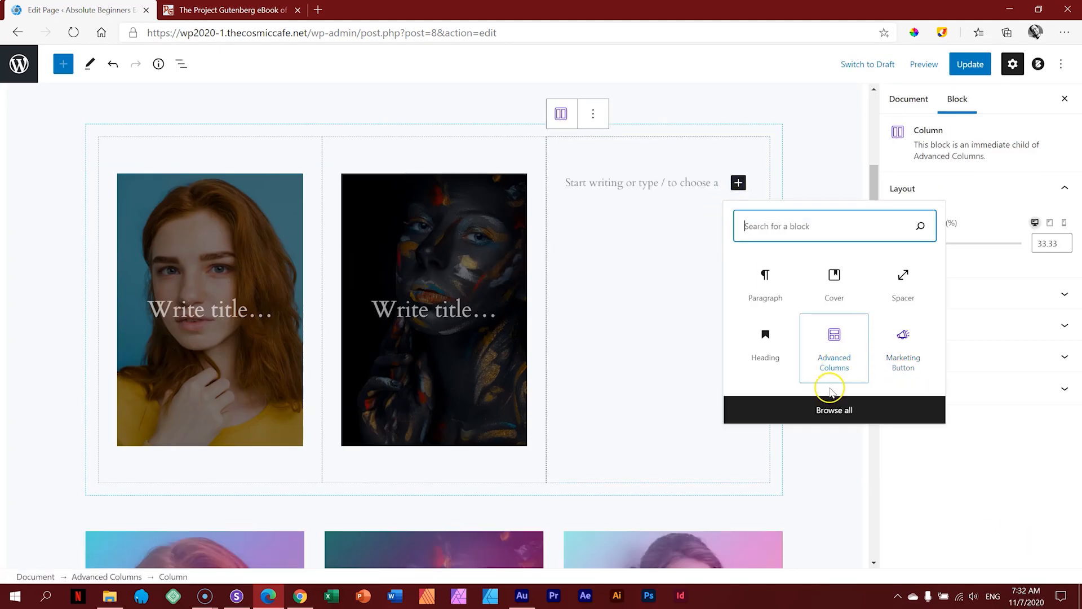
left_click(834, 284)
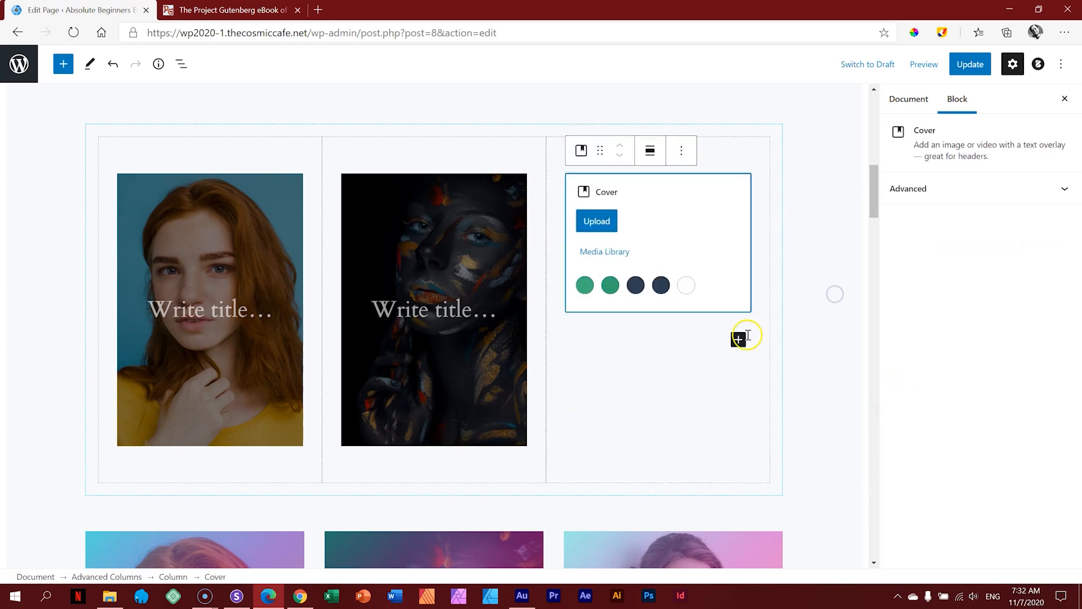
left_click(620, 247)
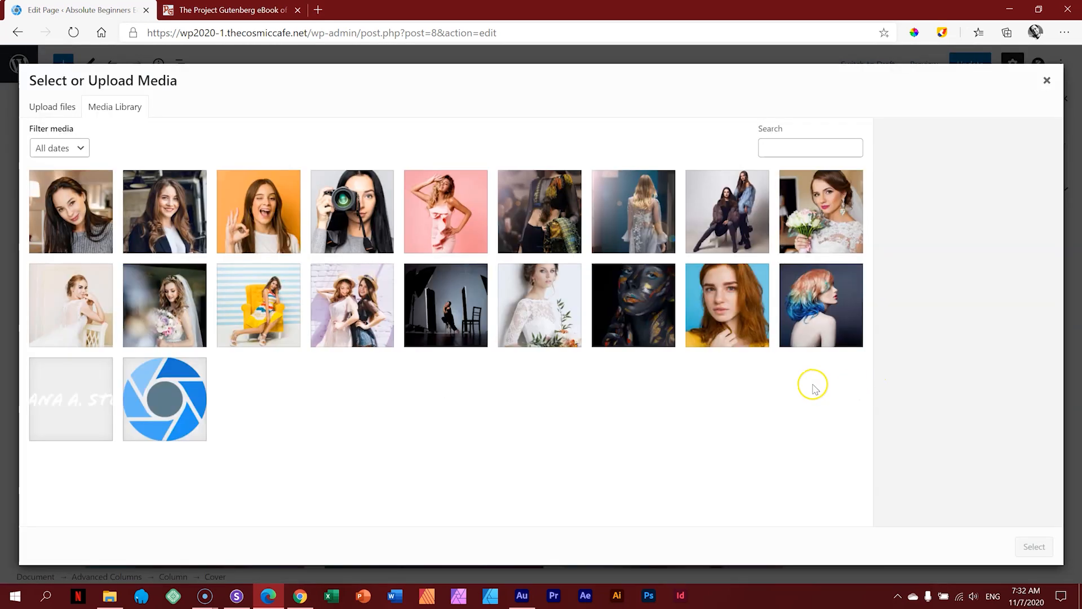
left_click(582, 329)
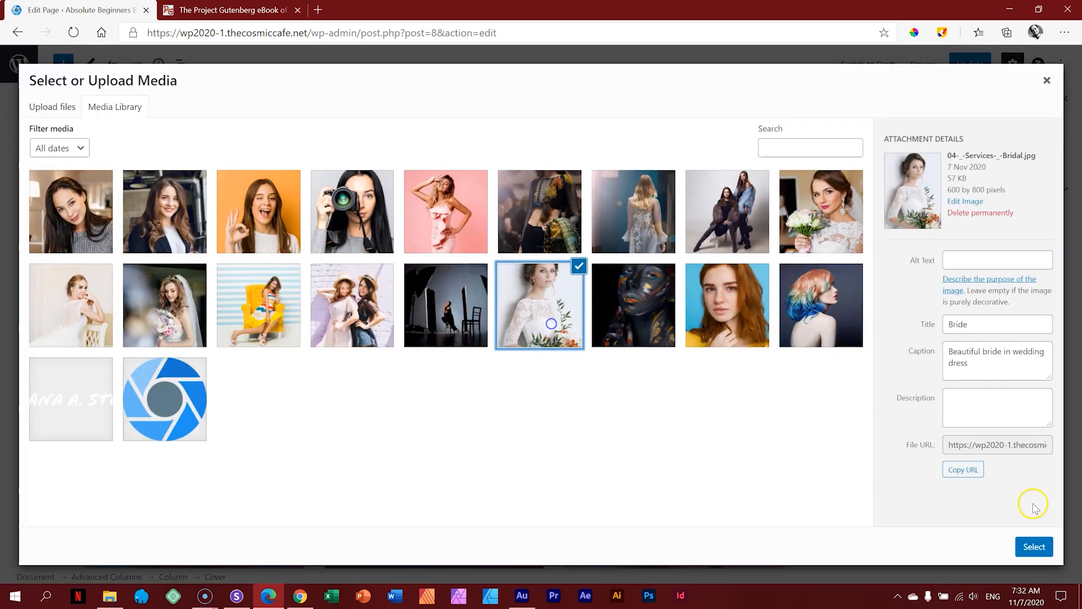
left_click(1033, 546)
left_click(224, 312)
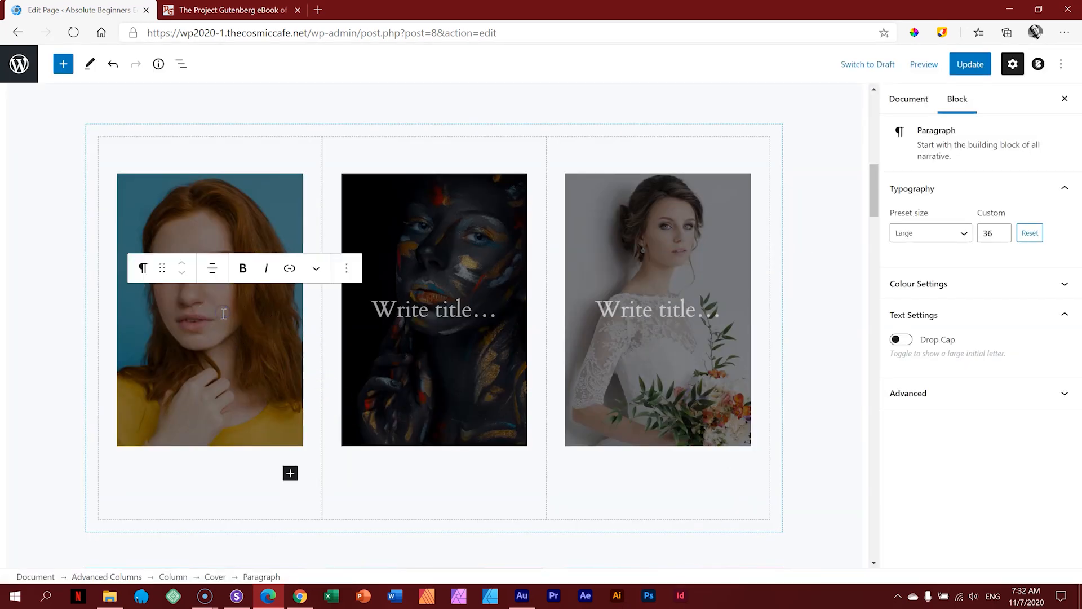
Step: Type Headshots, Fantasy and Bridal into the left, middle and right cover titles
type("Head")
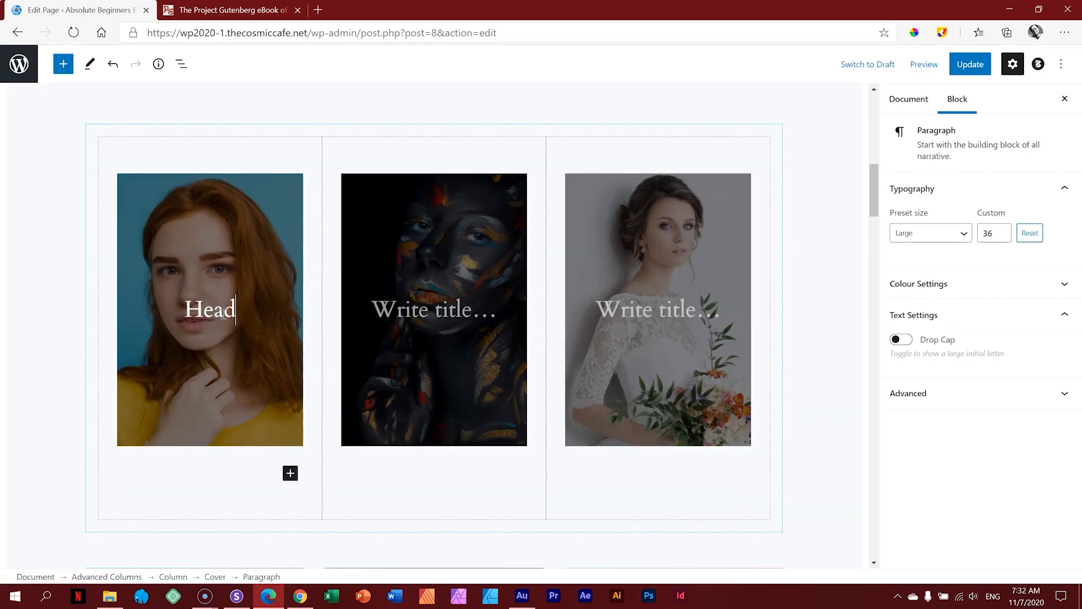
type("shots")
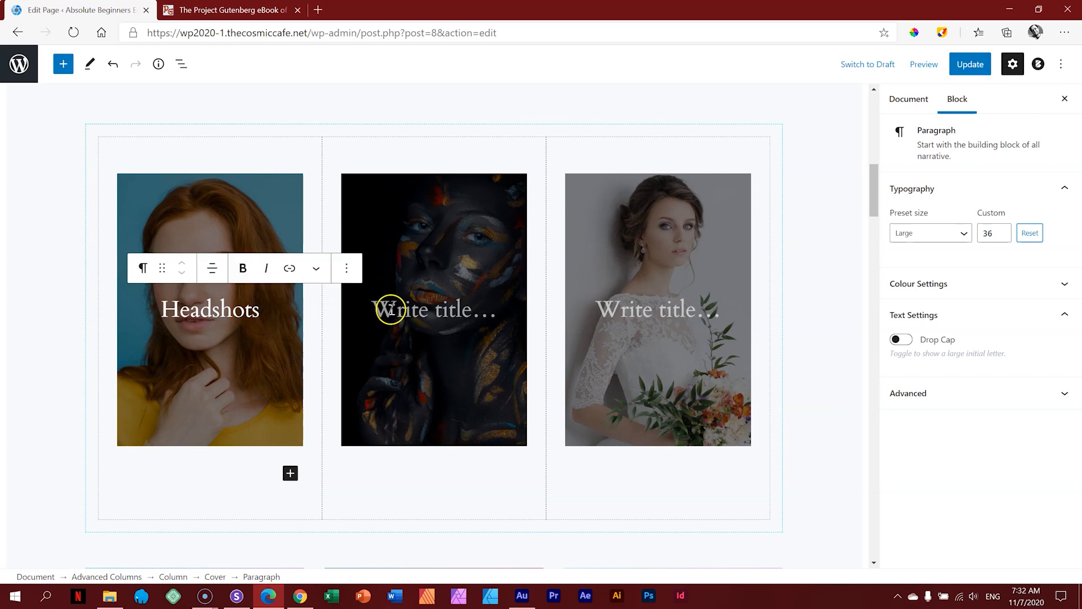
left_click(394, 308)
type("Fantasy")
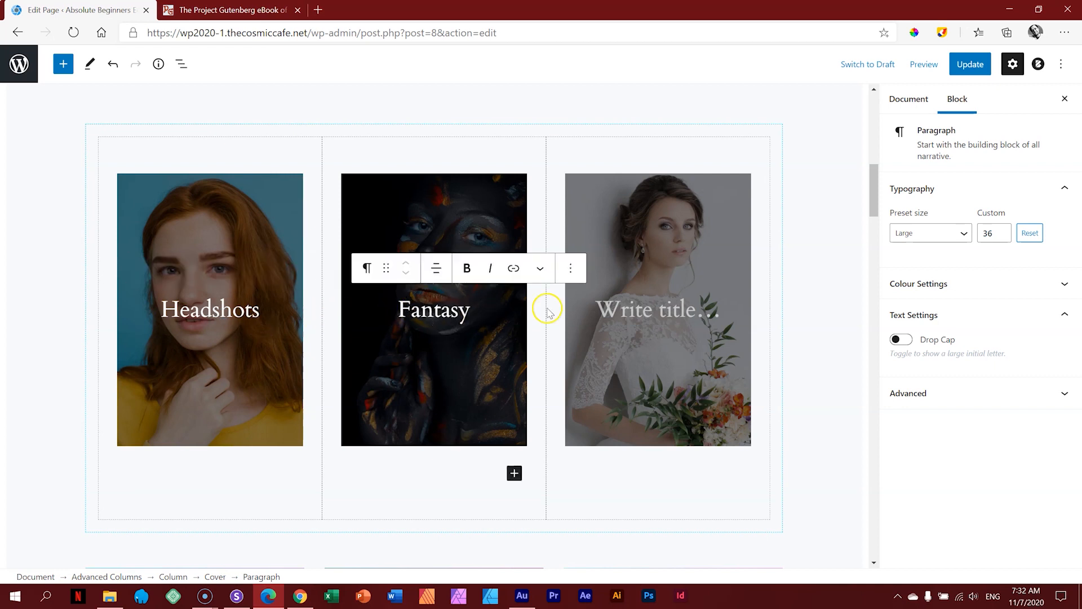
left_click(655, 305)
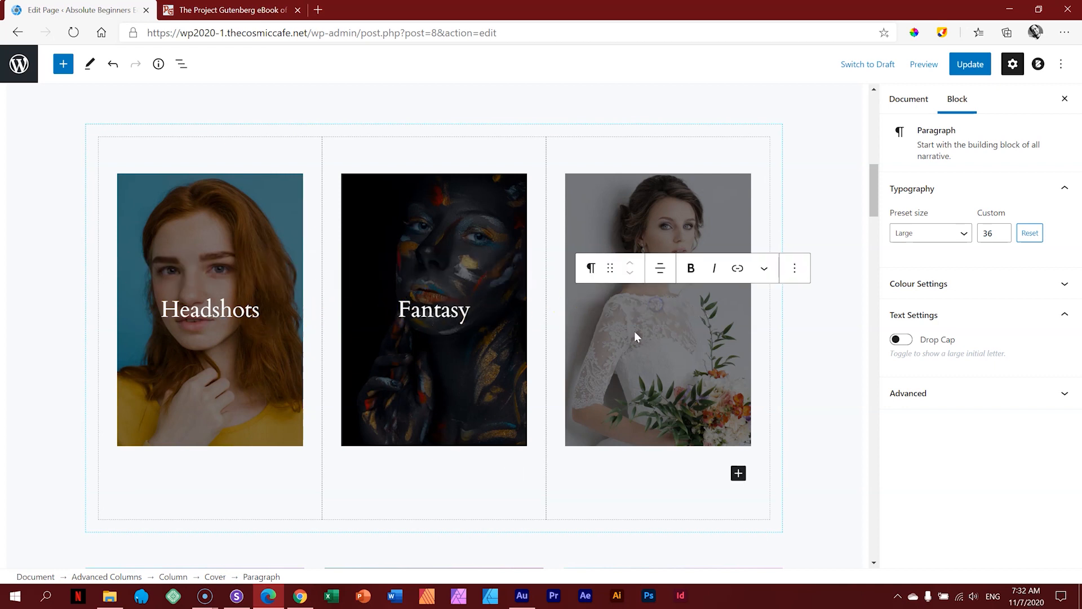
type("Bridal")
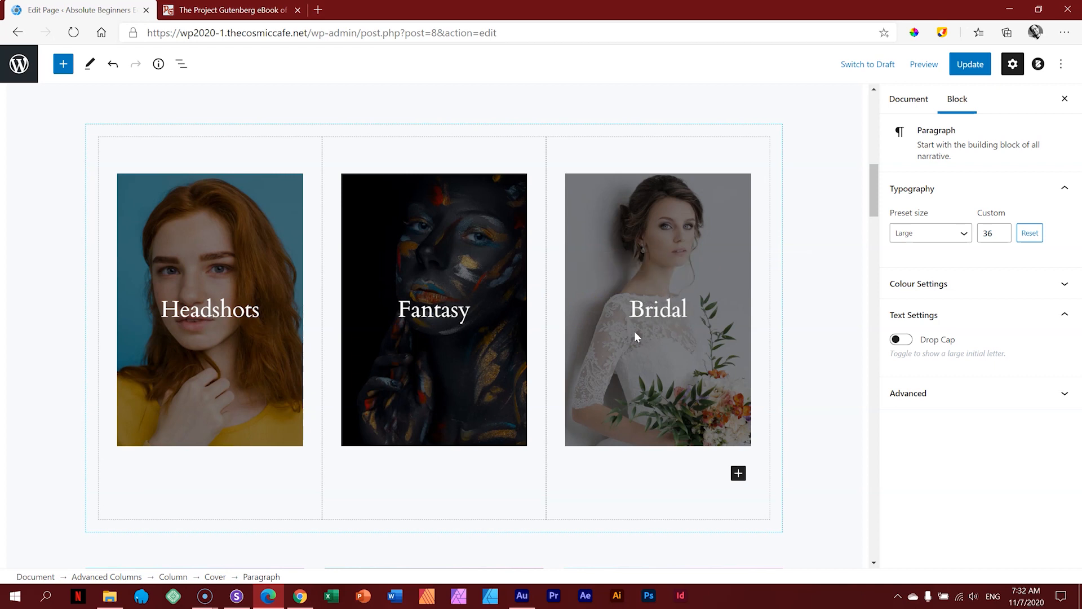
left_click(820, 278)
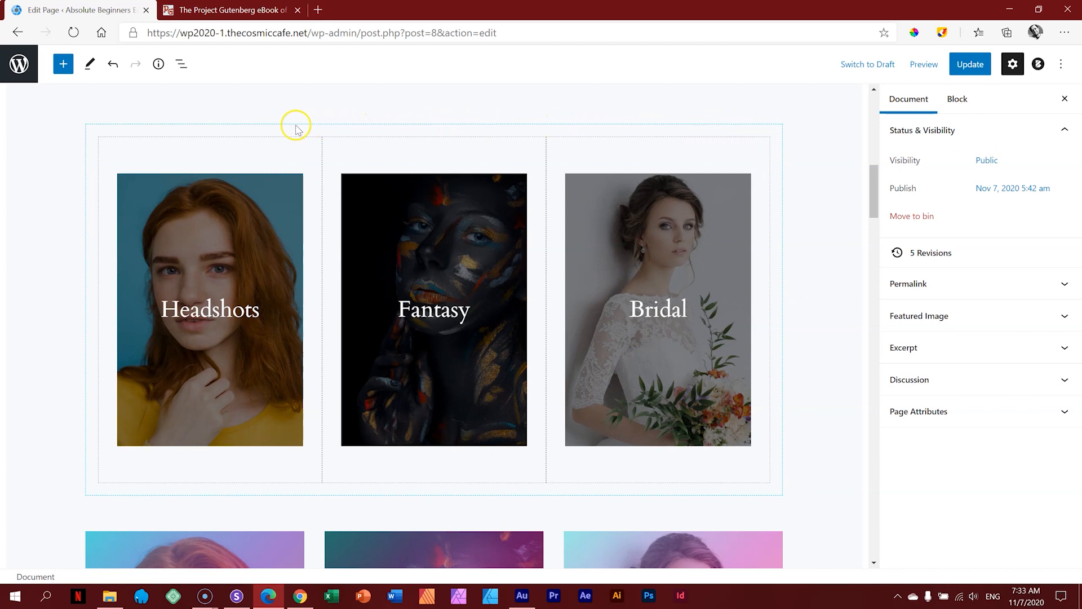
Step: Keep the three-column row stacking on Mobile and update the page
left_click(261, 130)
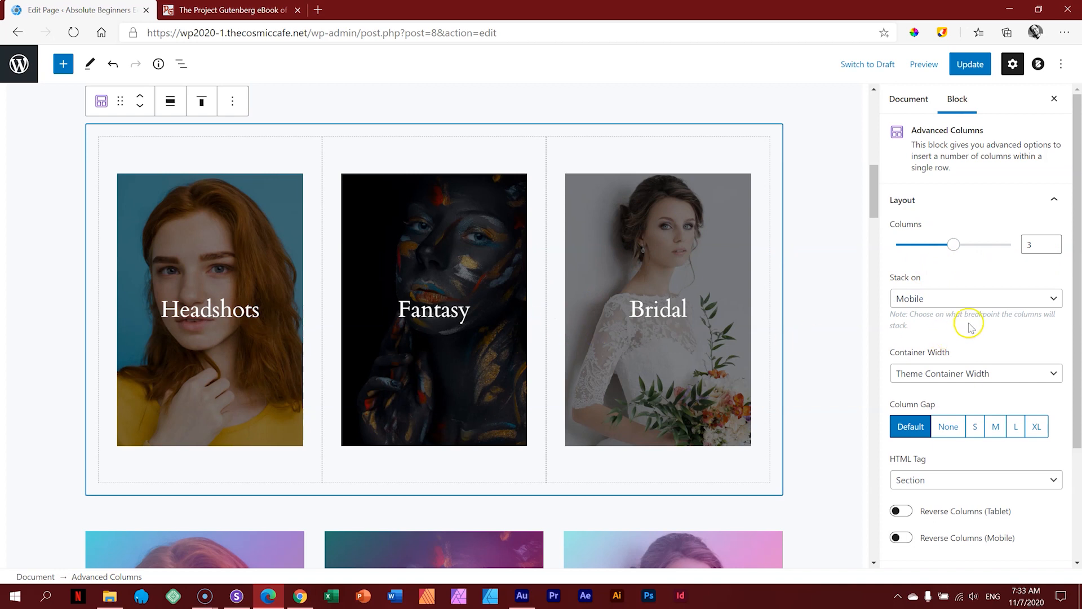
left_click(961, 303)
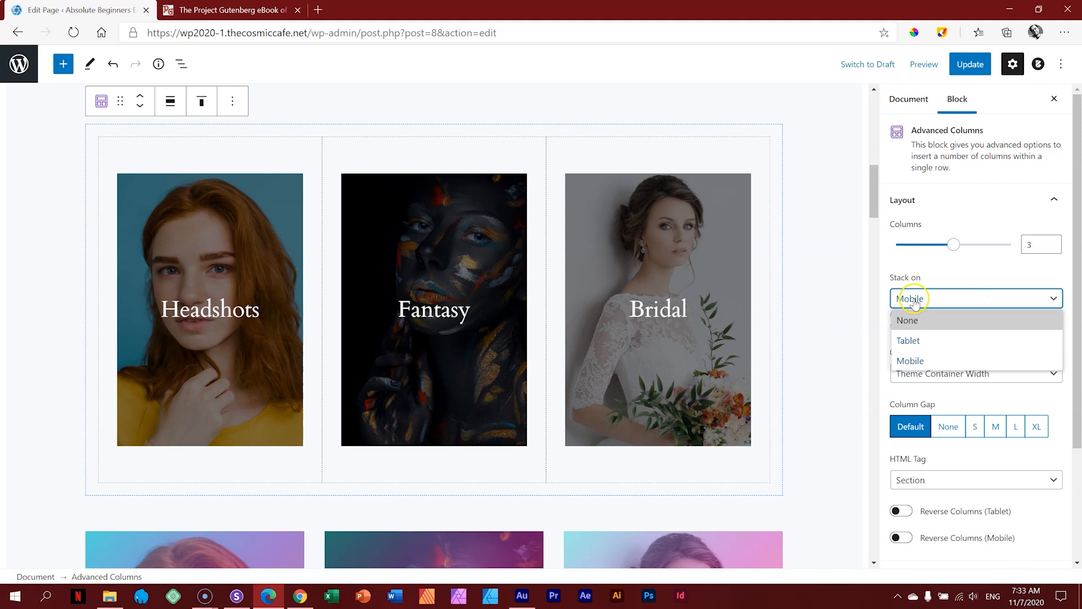
left_click(961, 273)
left_click(967, 62)
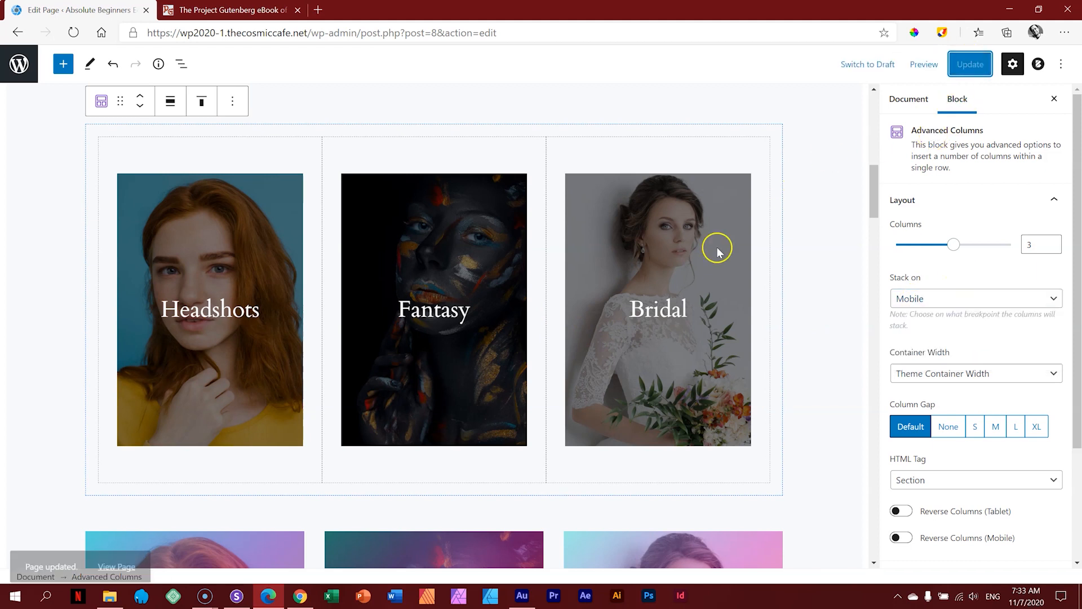
left_click(237, 596)
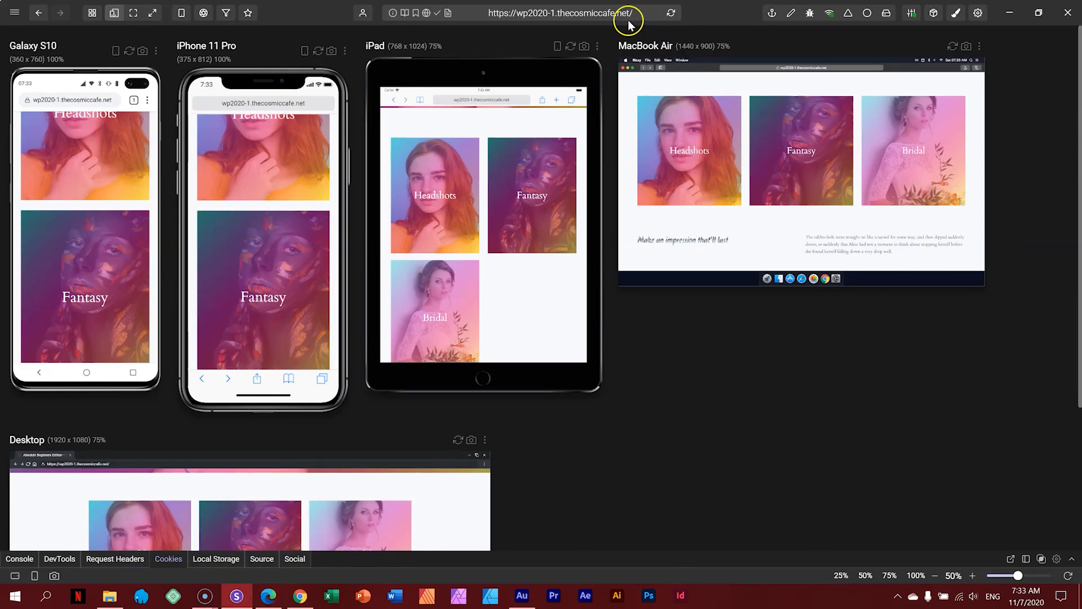
Step: Reload the device previews and scroll through the new cover row
left_click(671, 12)
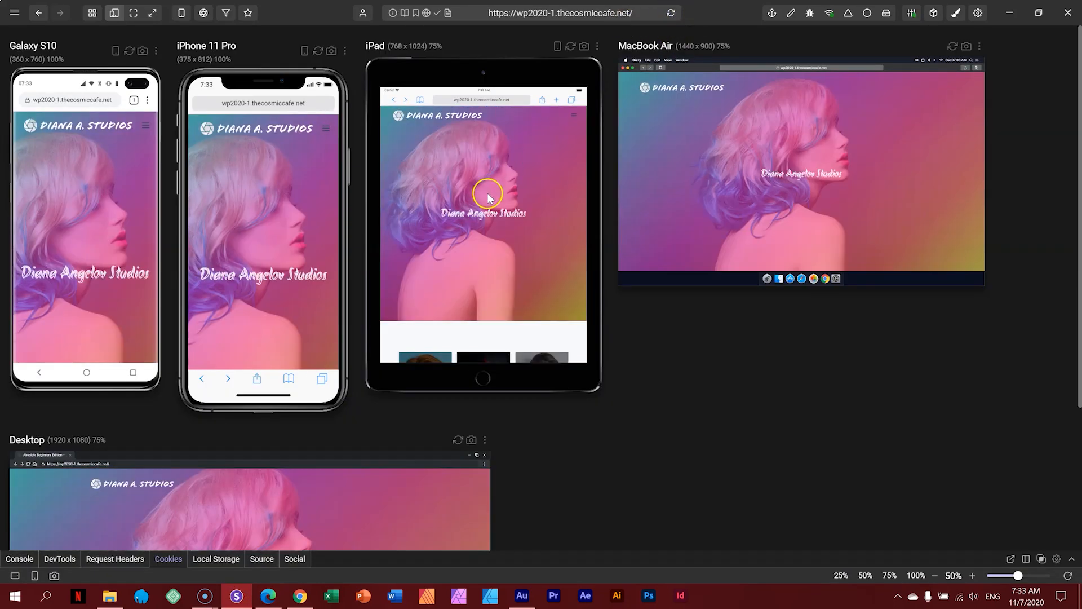
scroll(488, 197, "down", 6)
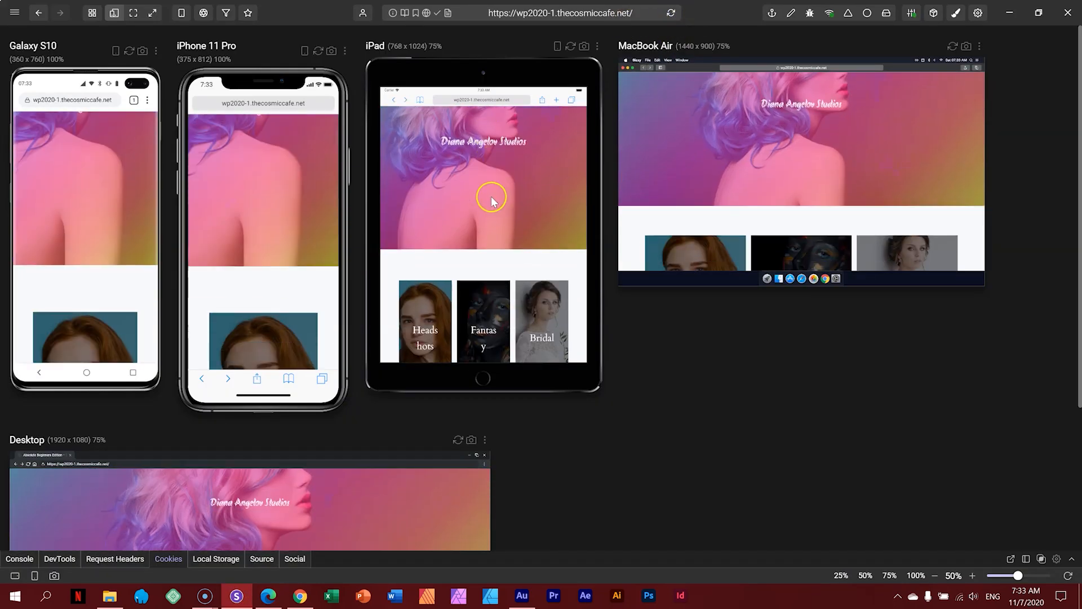
scroll(514, 211, "down", 5)
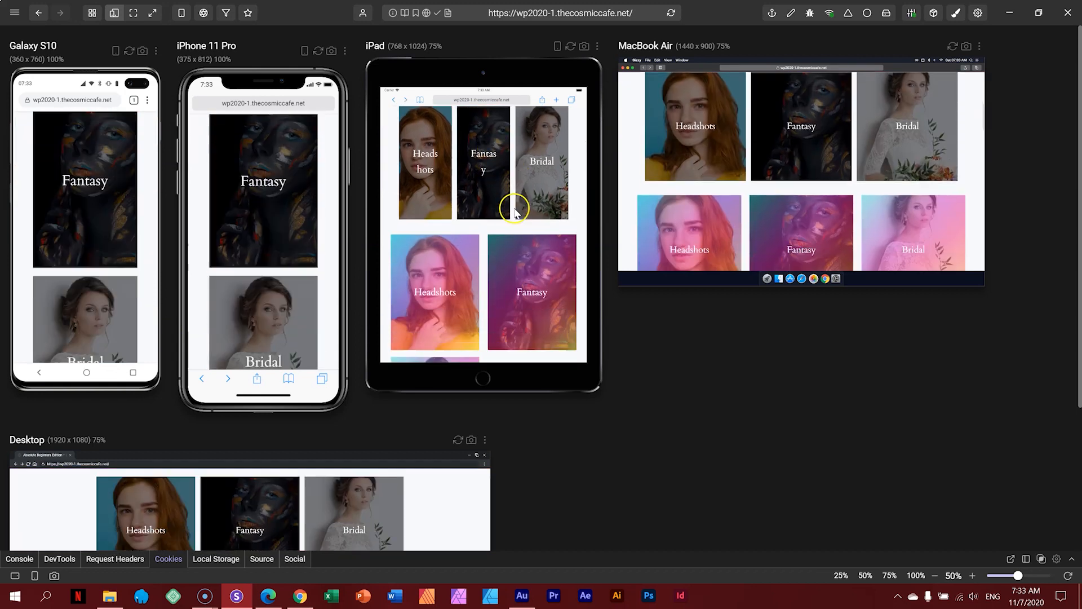
scroll(518, 226, "up", 3)
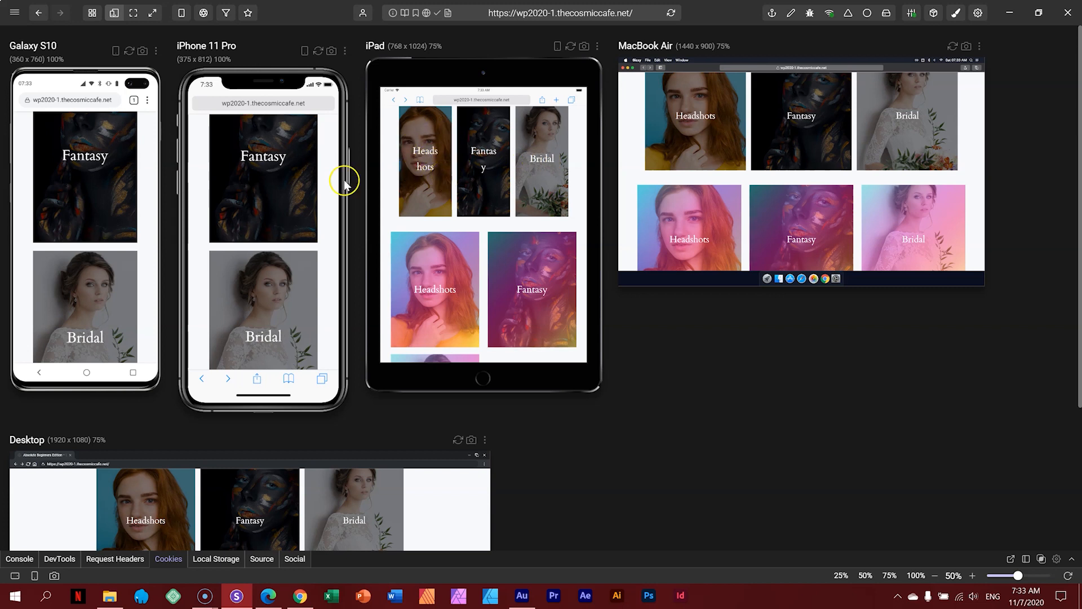
scroll(252, 200, "up", 3)
scroll(252, 202, "down", 3)
scroll(511, 221, "down", 3)
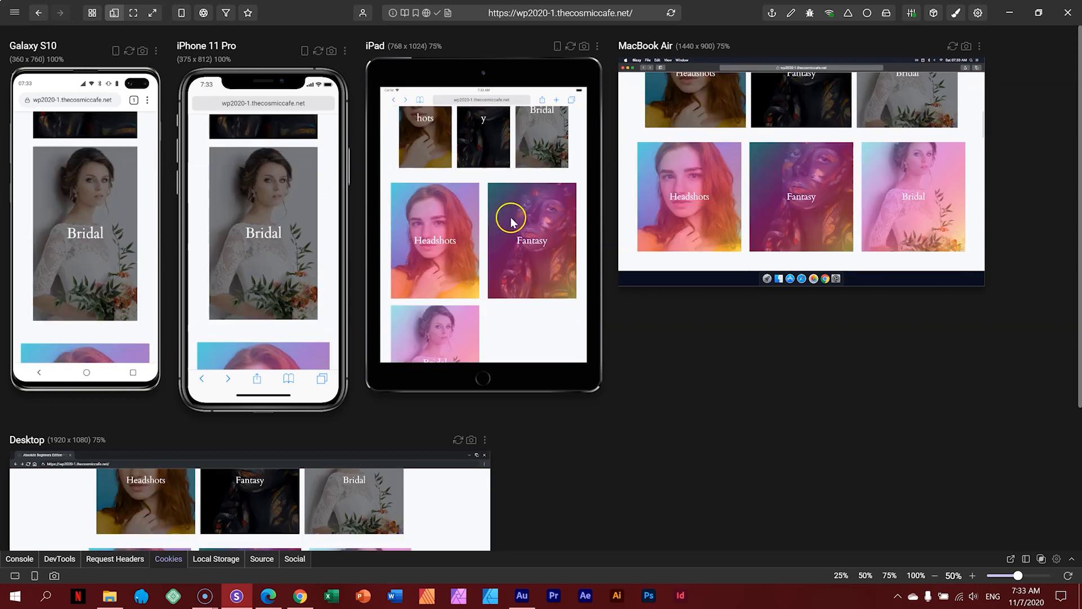
scroll(511, 213, "up", 2)
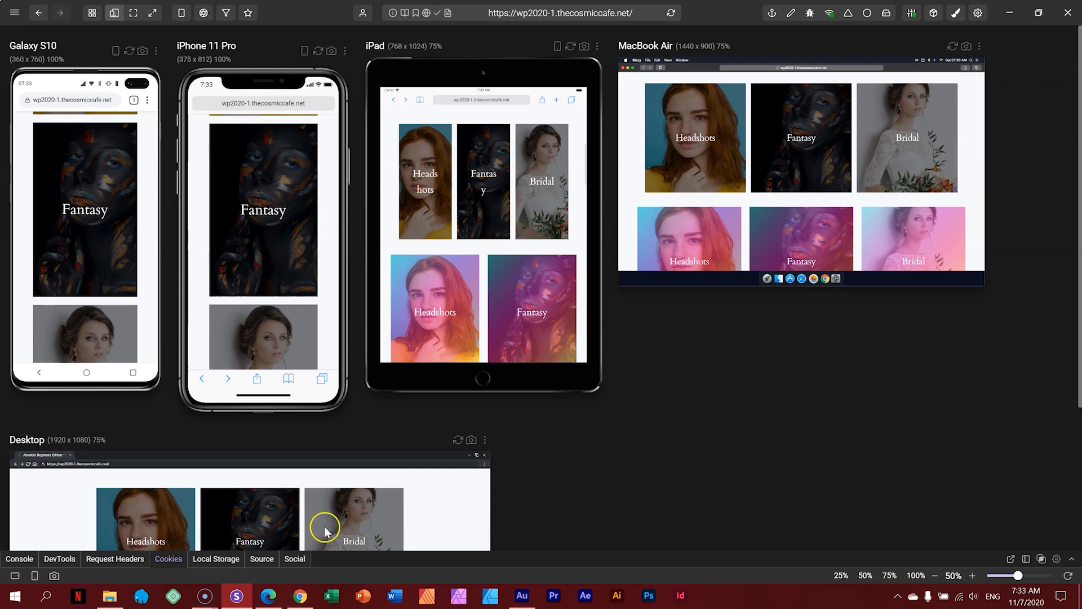
Step: Set the cover row's Stack on to Tablet and update the page
left_click(268, 596)
left_click(925, 300)
left_click(913, 339)
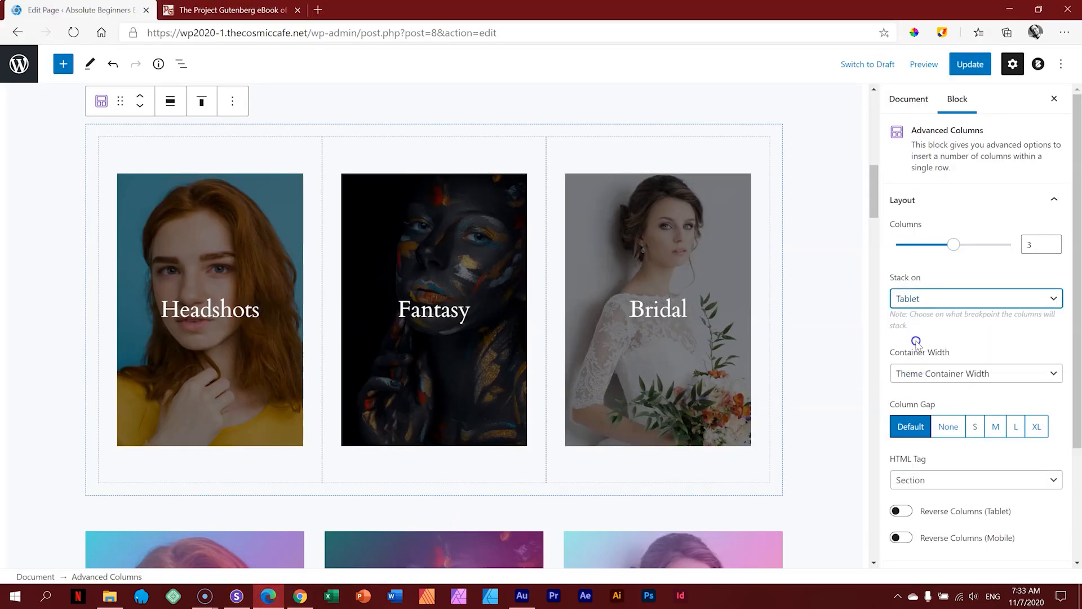
left_click(968, 66)
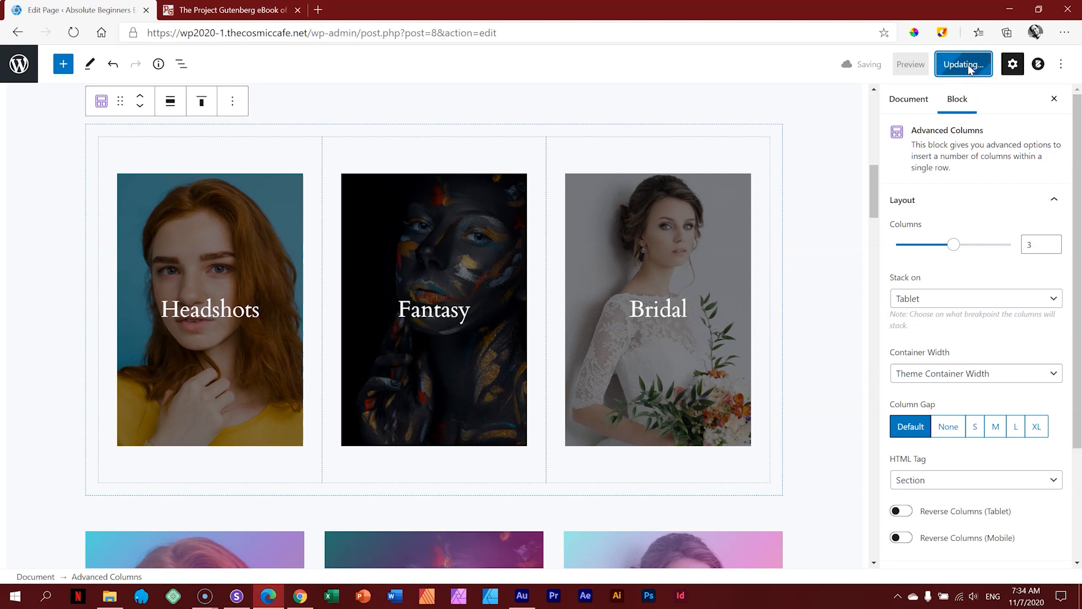
left_click(236, 596)
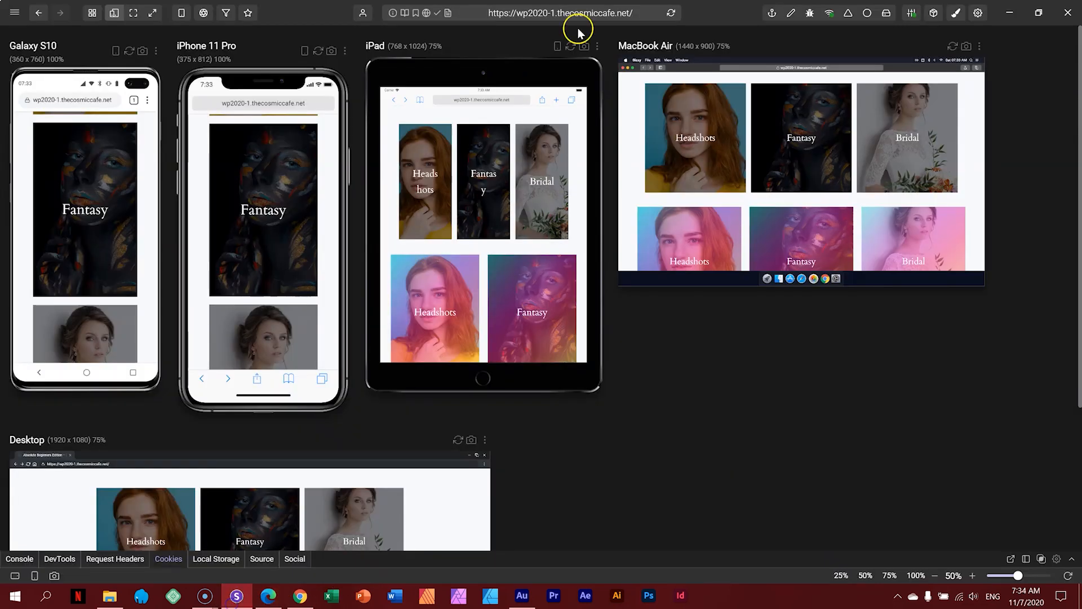
Step: Reload the previews and compare the Headshots, Fantasy and Bridal covers on every device
left_click(671, 12)
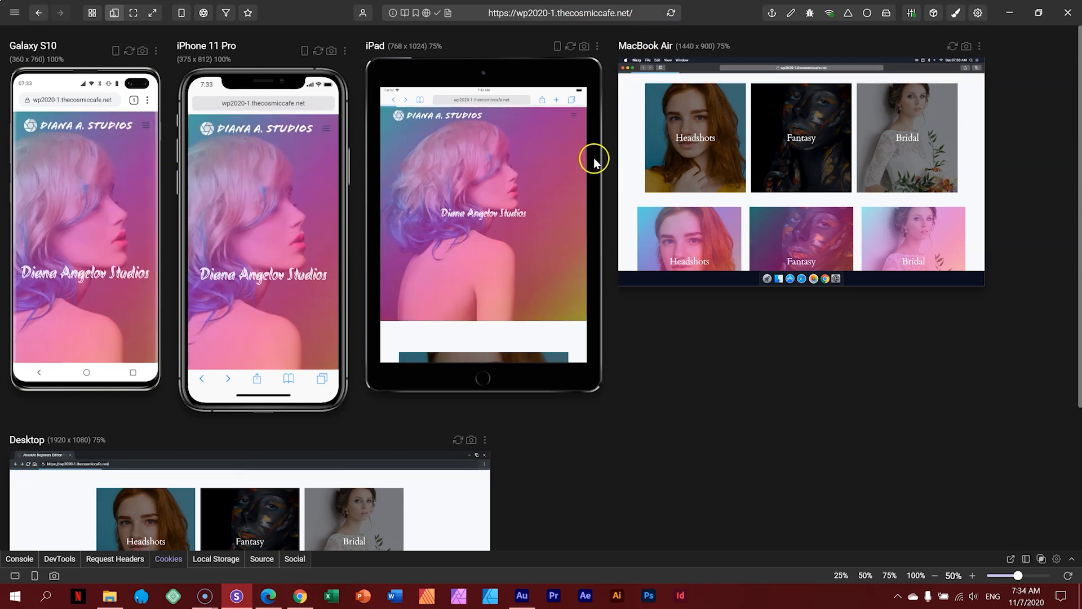
scroll(518, 170, "down", 10)
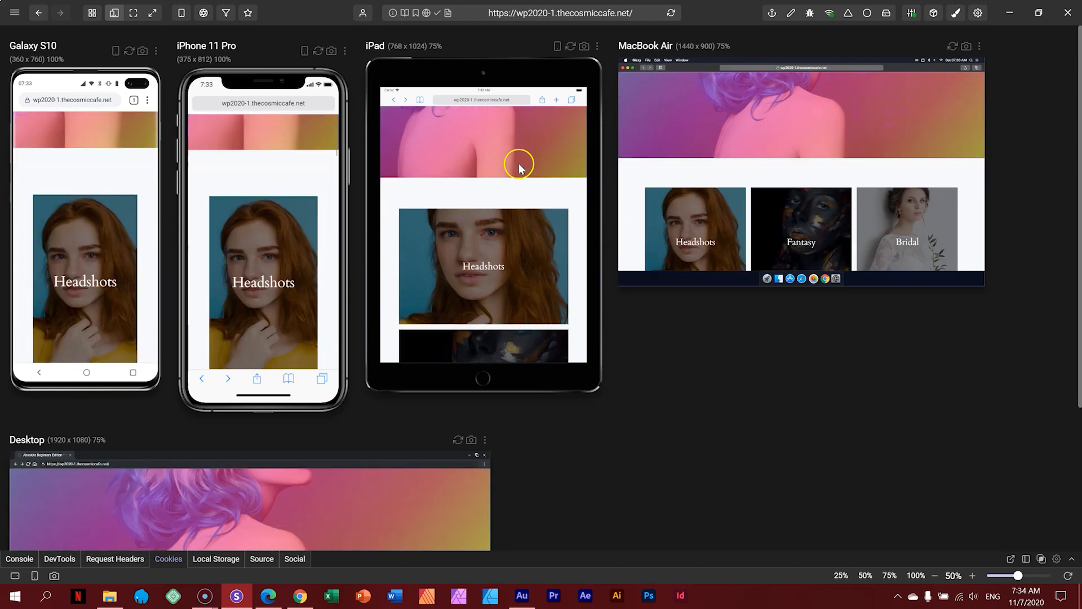
scroll(518, 152, "down", 8)
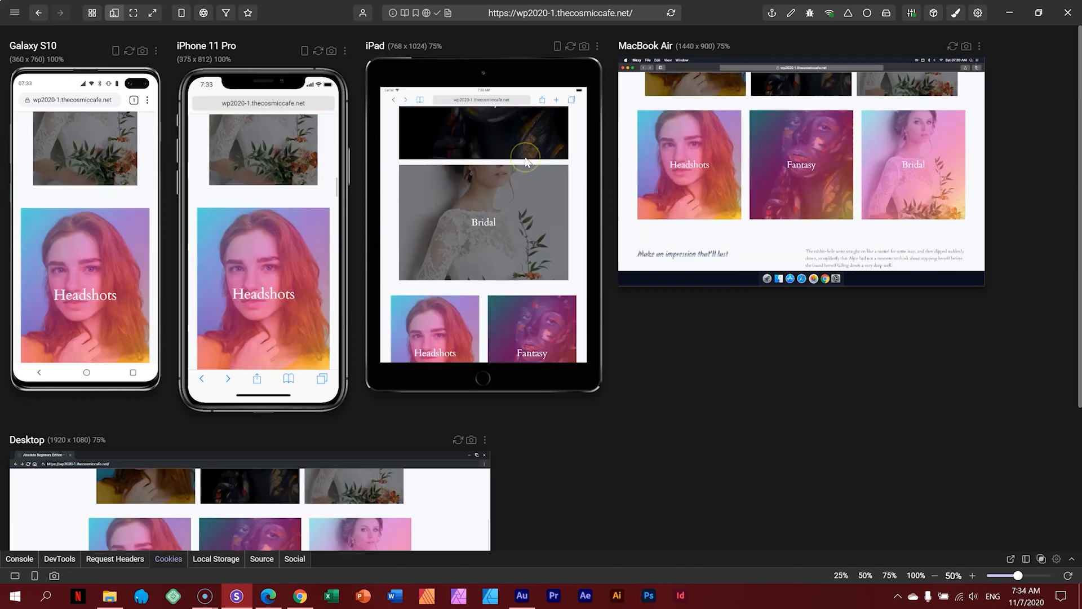
scroll(526, 157, "down", 10)
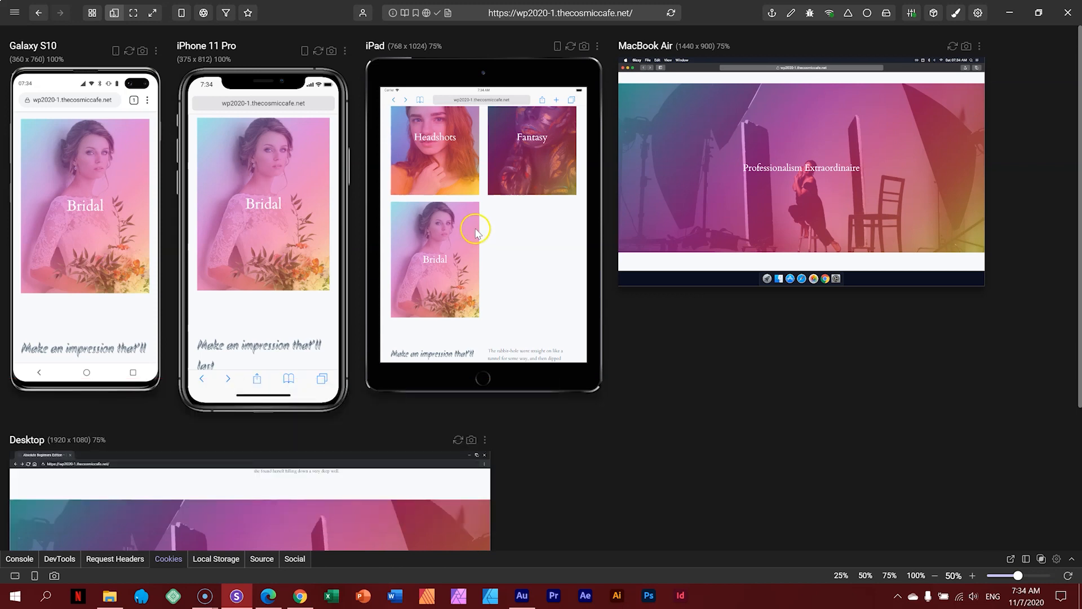
scroll(475, 231, "up", 10)
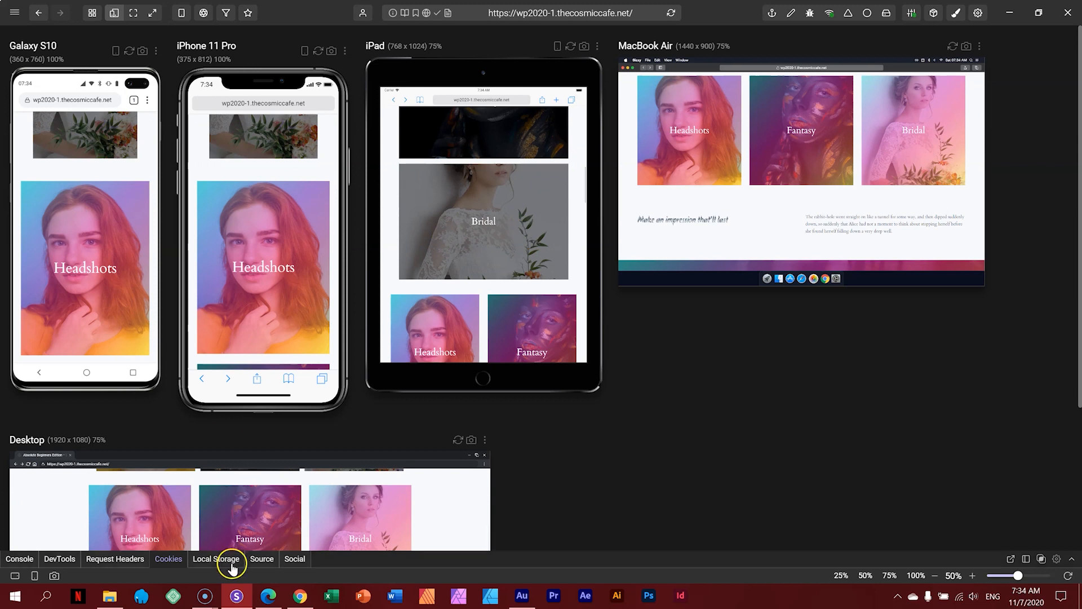
left_click(269, 595)
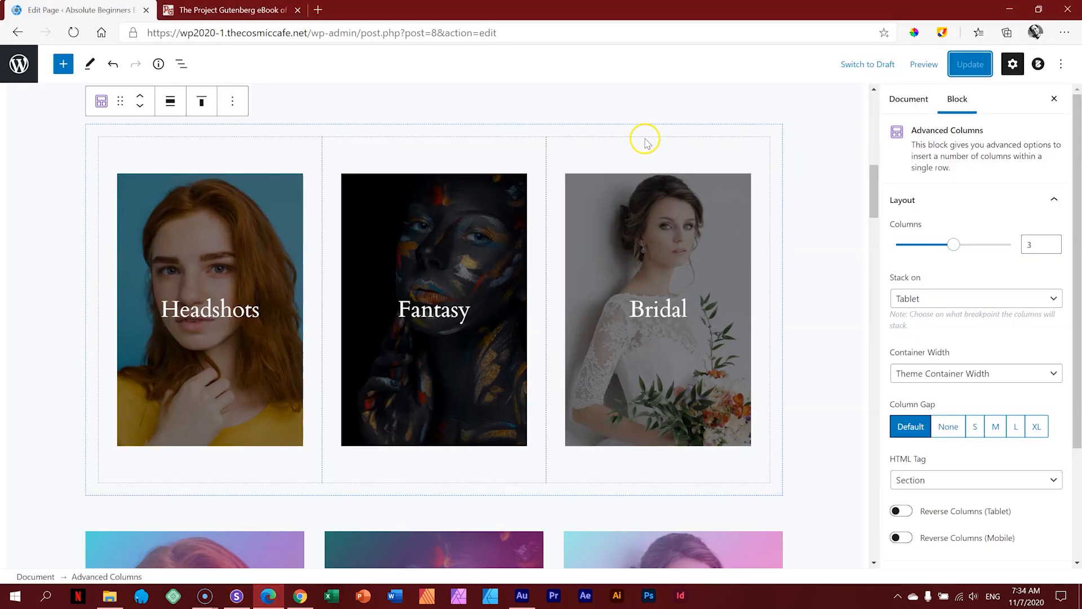
Step: Switch the cover row's Stack on from Tablet back to Mobile and update the page
left_click(912, 299)
left_click(916, 360)
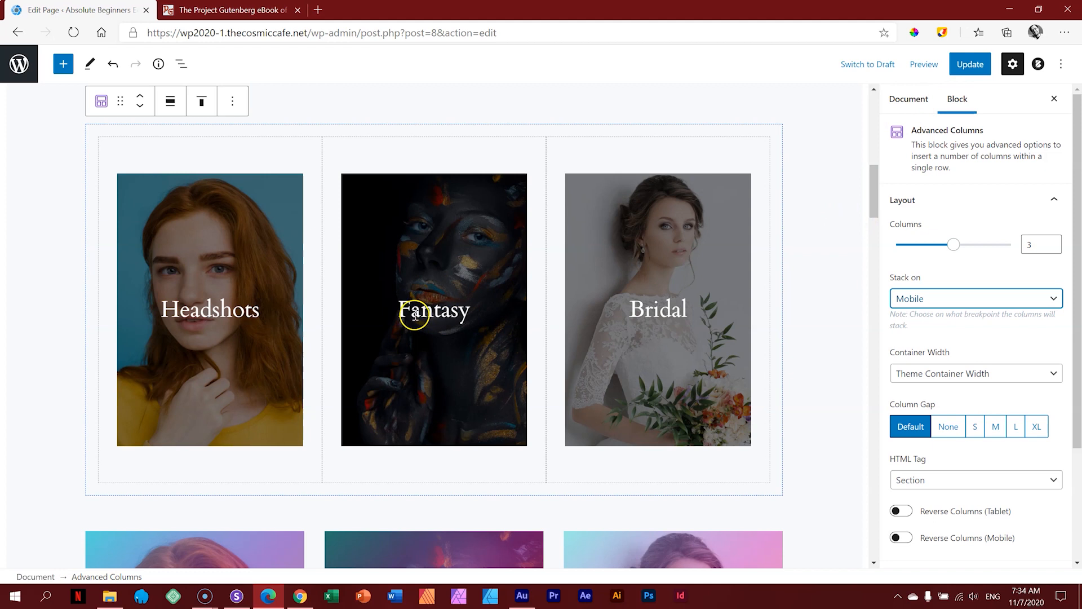
left_click(974, 70)
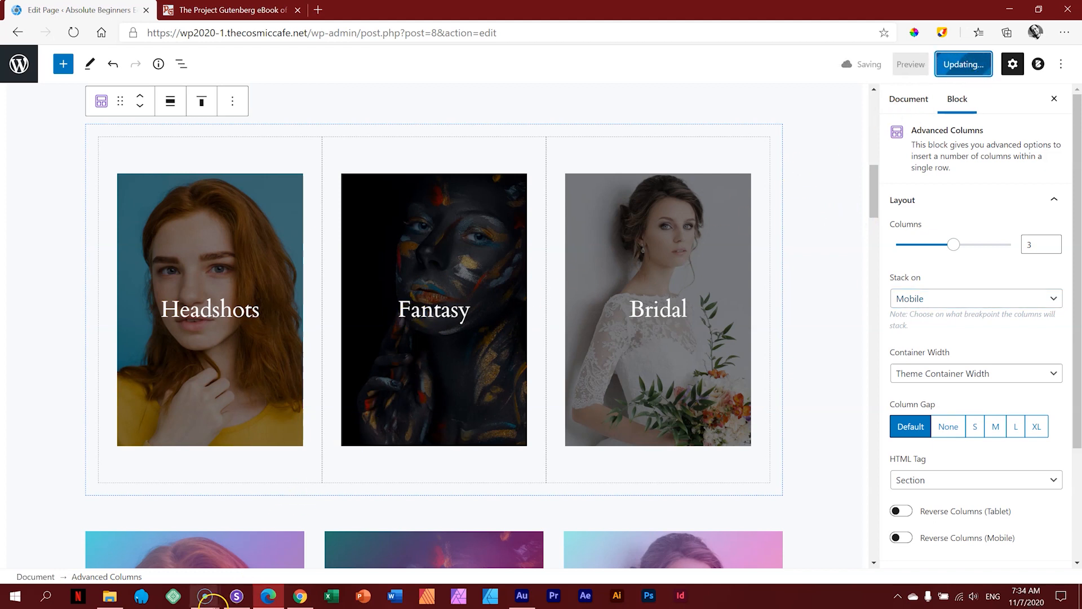
Step: Reload the Responsively previews and confirm the iPad shows Headshots, Fantasy and Bridal side by side
left_click(234, 598)
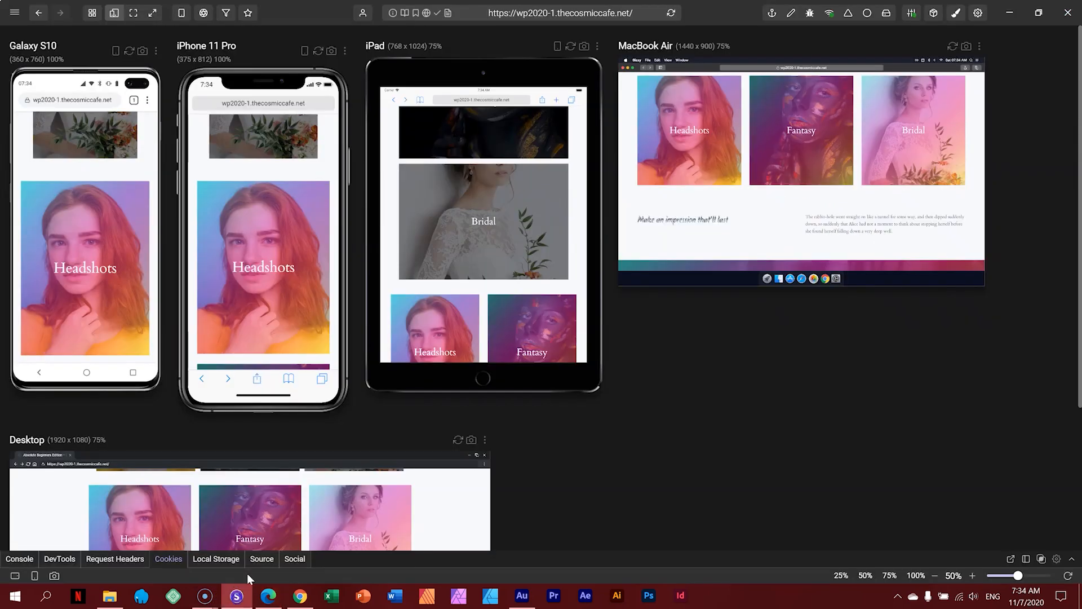
left_click(670, 13)
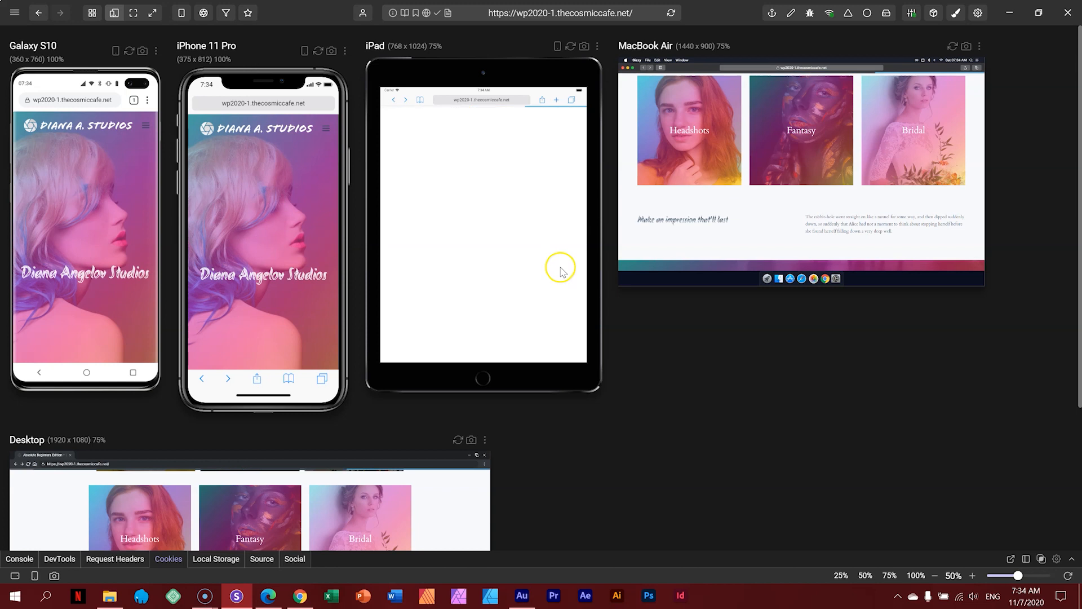
scroll(560, 268, "down", 3)
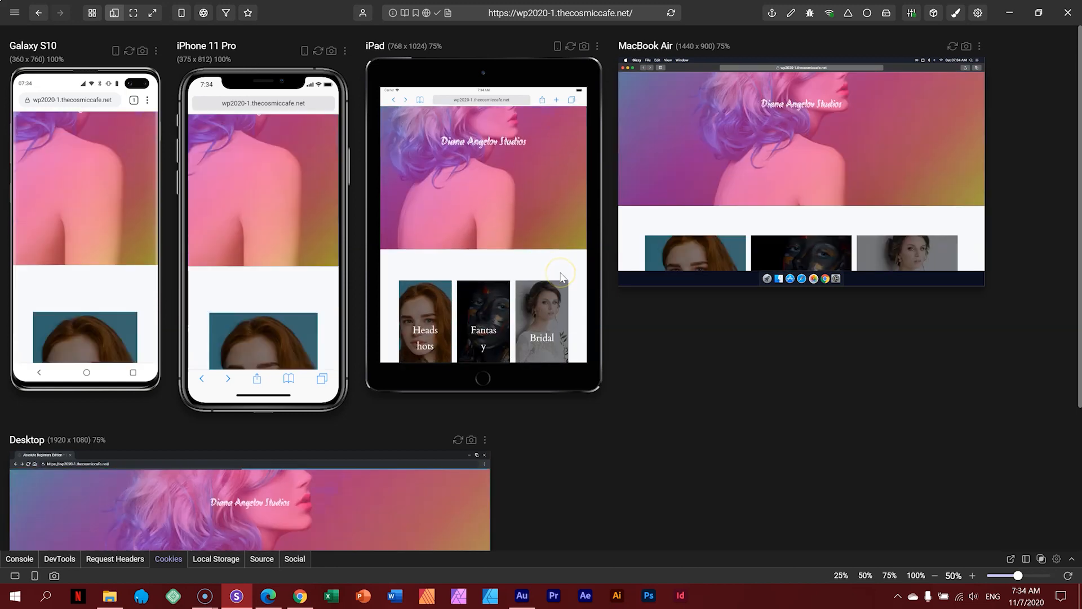
scroll(561, 277, "down", 3)
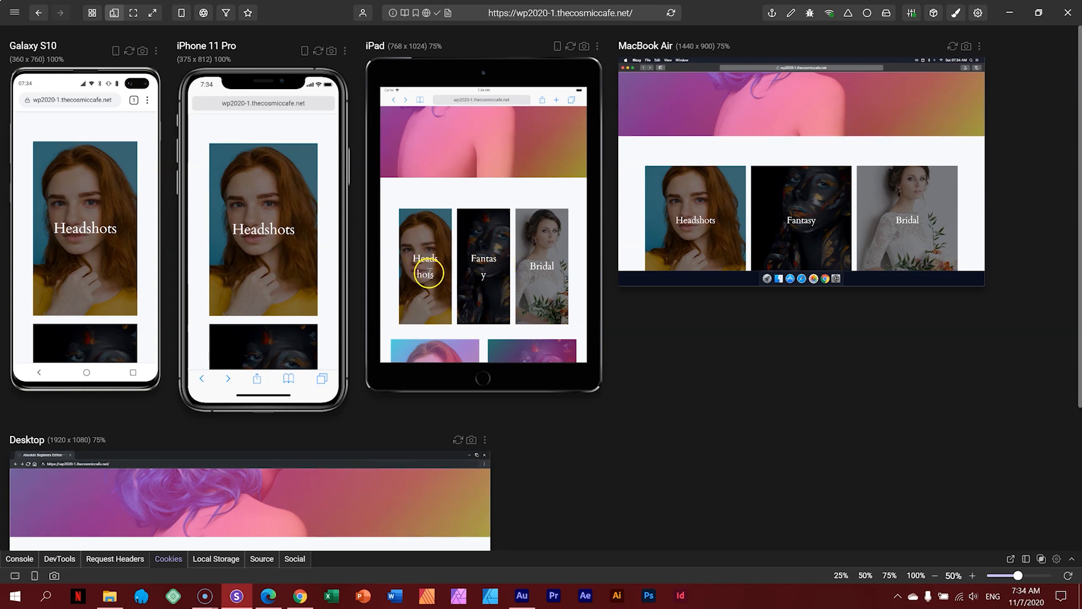
Step: Back in the WordPress editor, select the Fantasy cover block
mouse_move(268, 599)
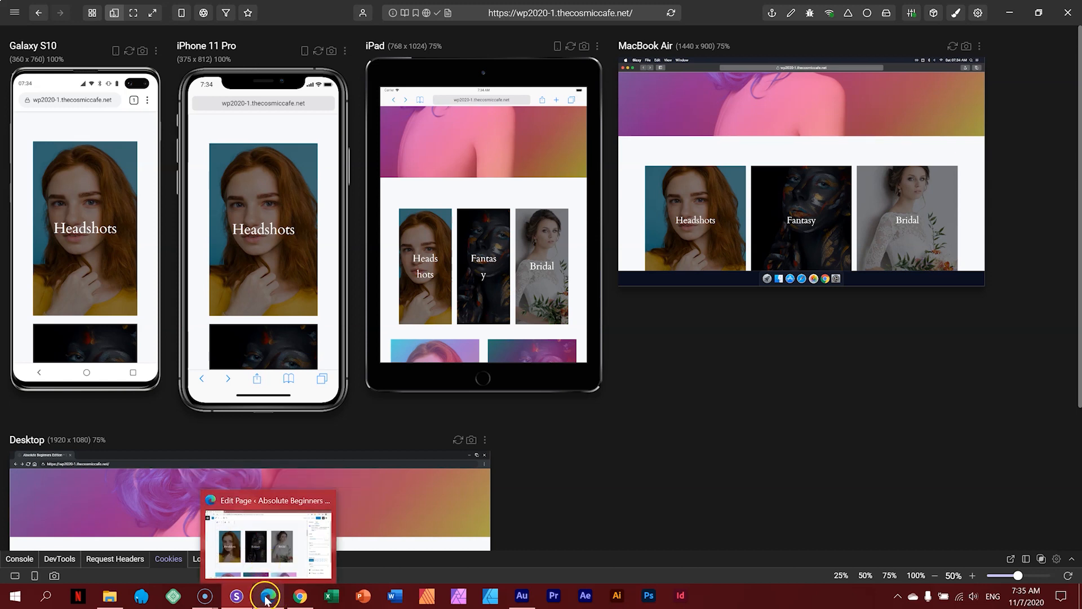
left_click(269, 599)
left_click(431, 224)
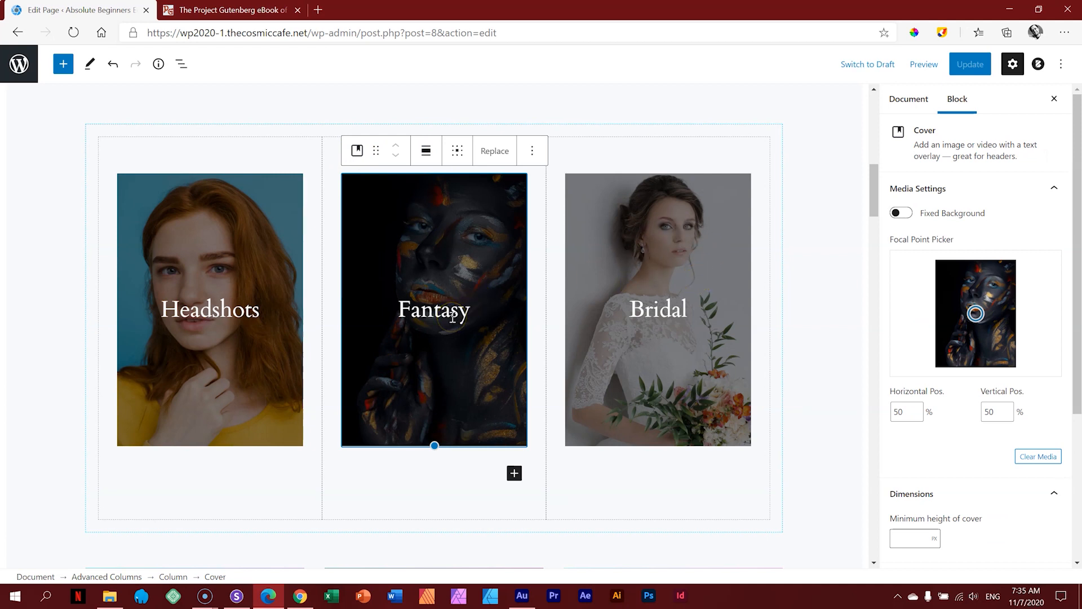
scroll(452, 318, "down", 10)
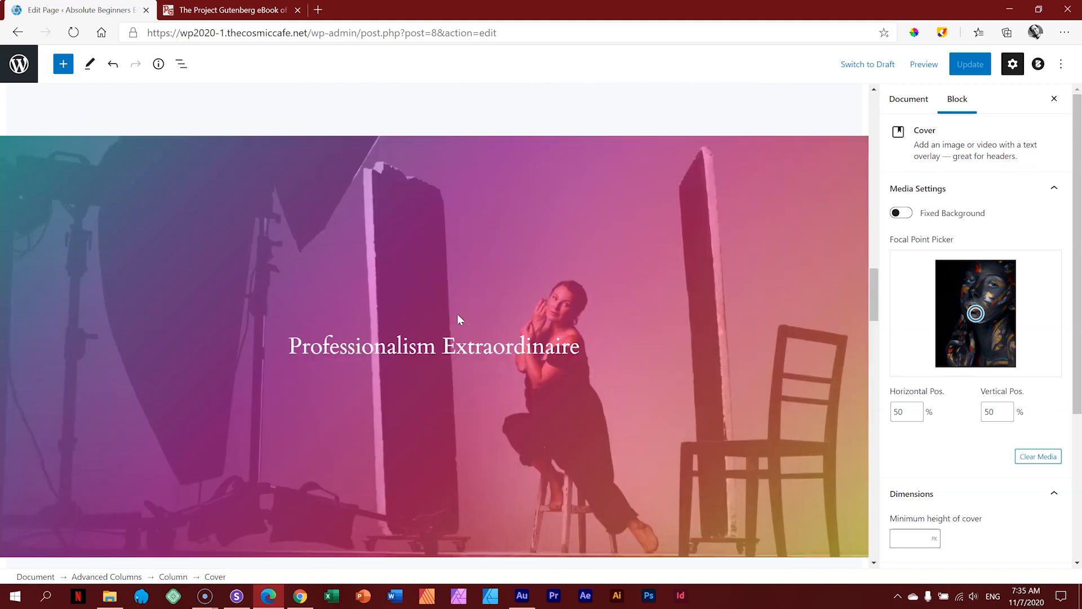
scroll(458, 314, "down", 15)
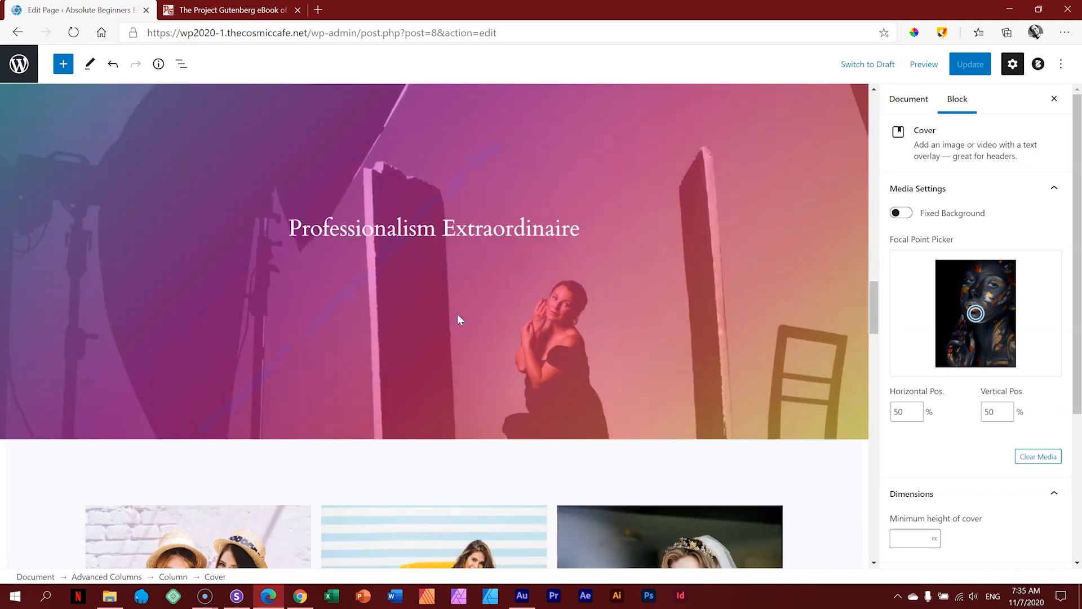
scroll(458, 317, "down", 1)
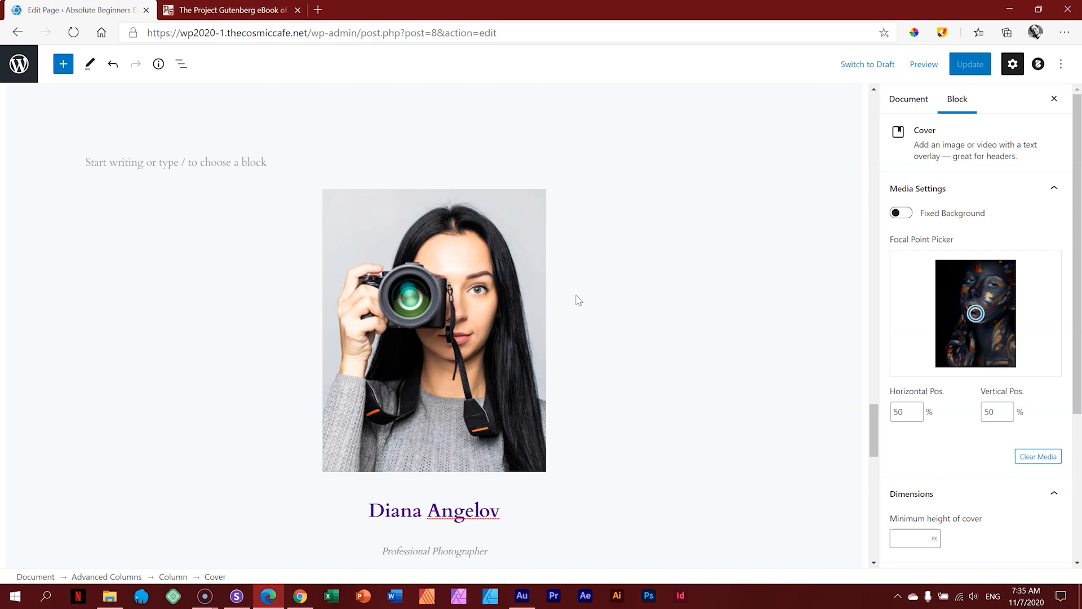
scroll(579, 300, "down", 10)
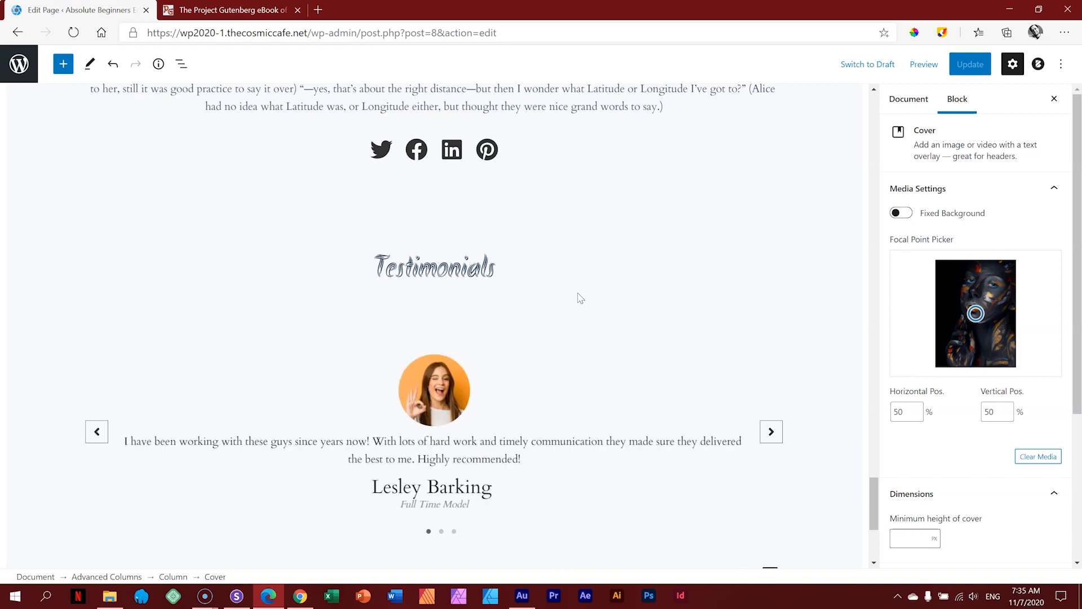
scroll(623, 341, "up", 15)
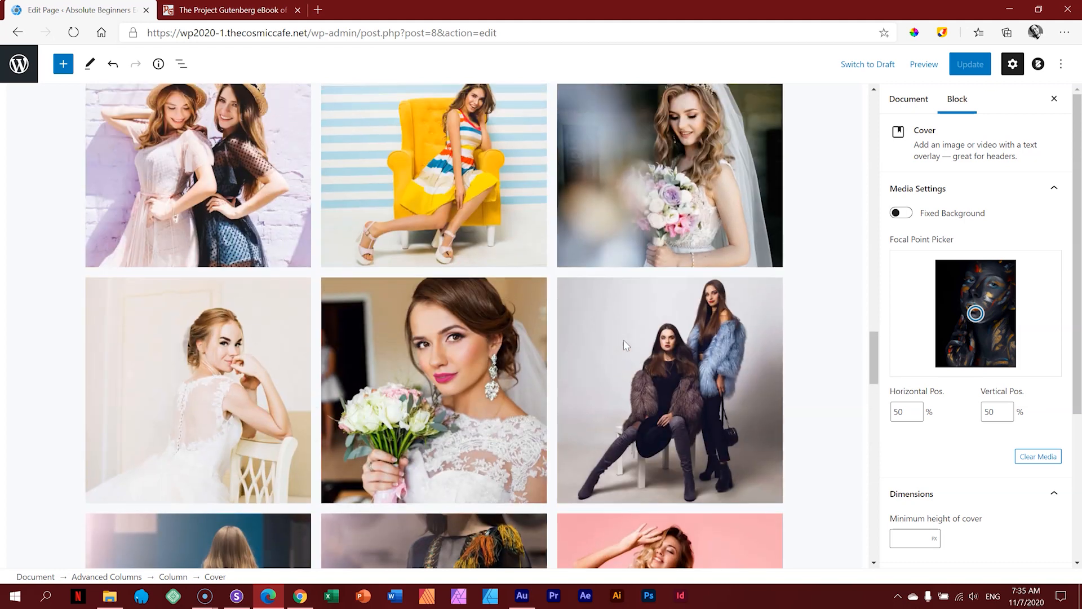
scroll(624, 339, "up", 15)
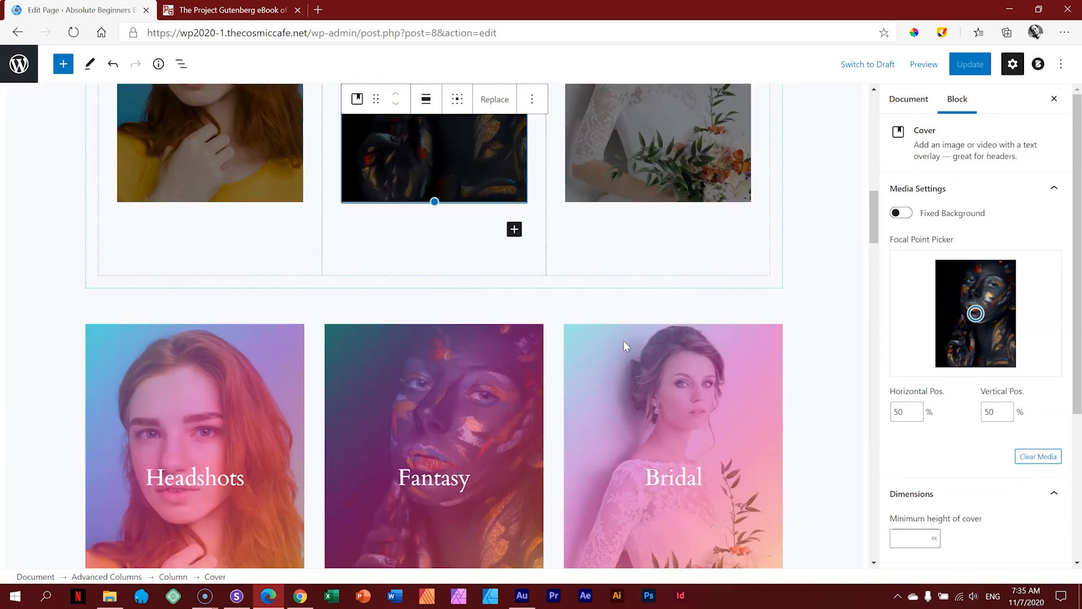
scroll(623, 340, "up", 4)
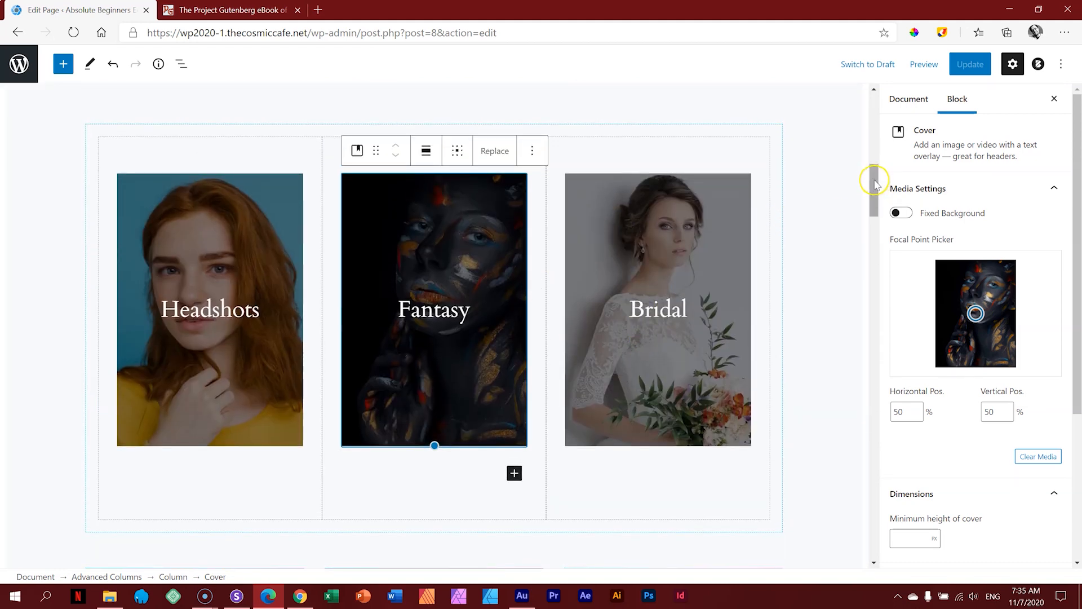
left_click_drag(876, 185, 875, 107)
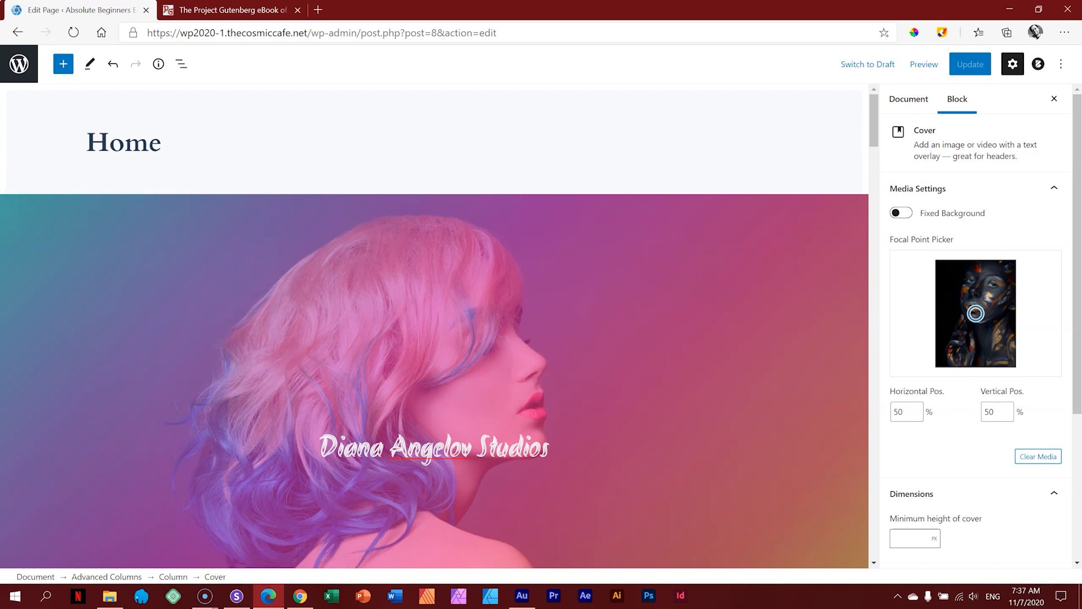
Step: Leave the editor for Appearance > Themes and choose Customise on the active Blocksy theme
left_click(20, 65)
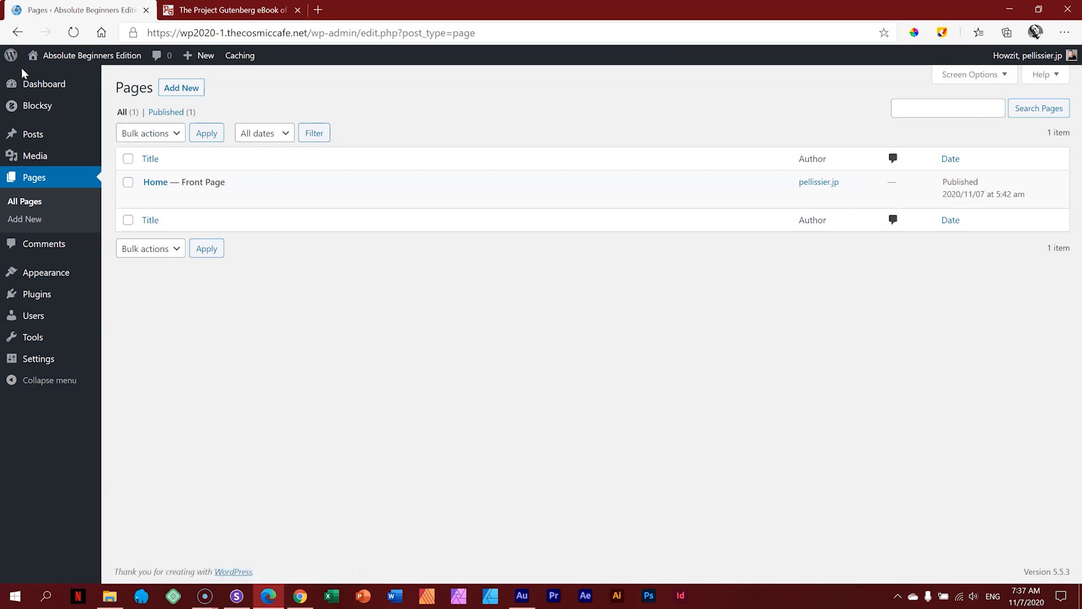
left_click(111, 275)
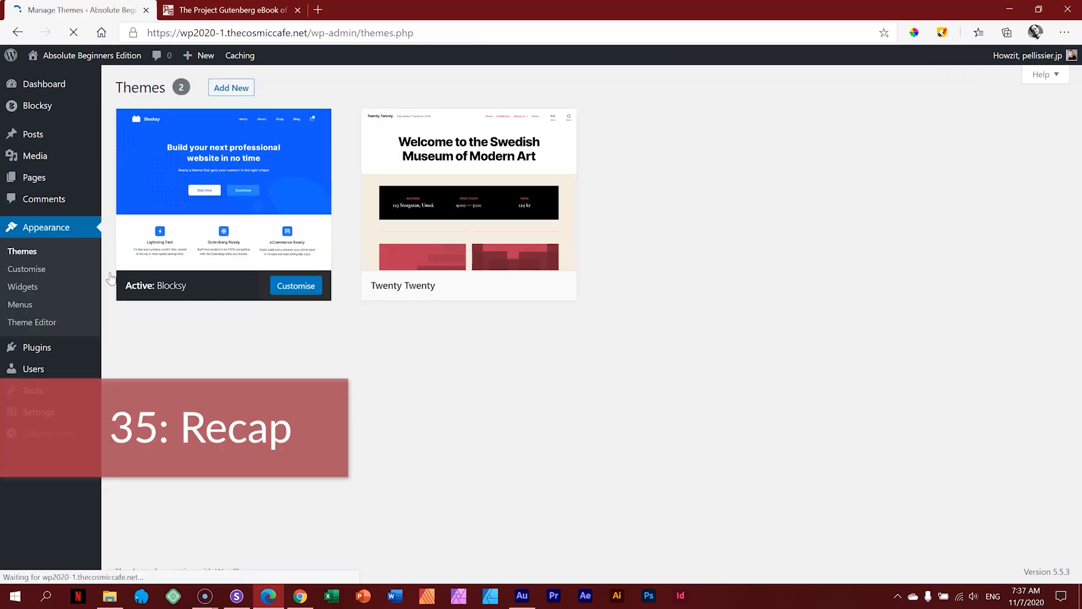
mouse_move(420, 292)
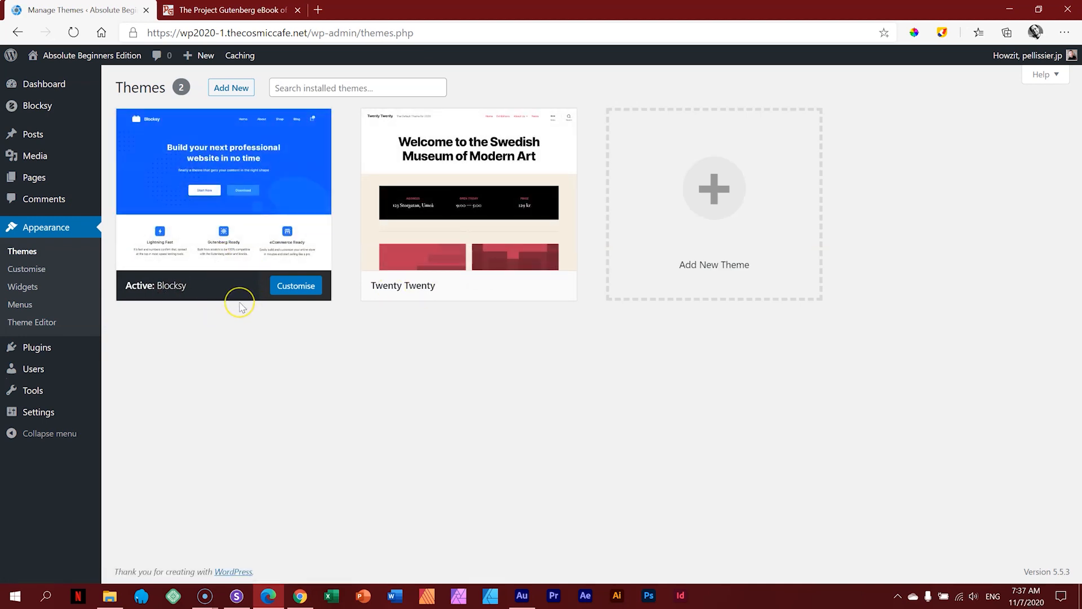
left_click(289, 289)
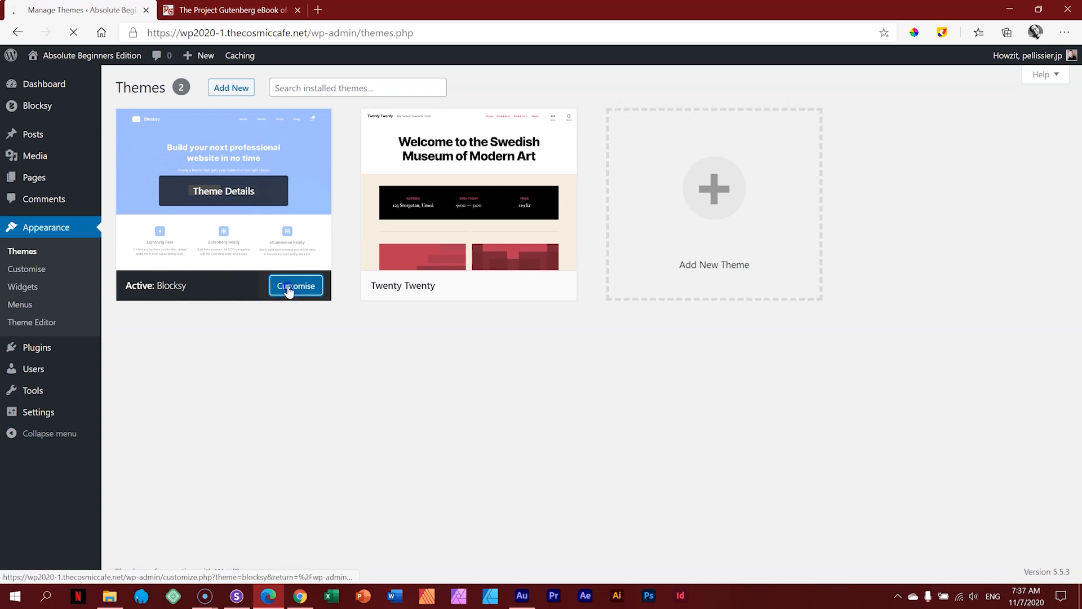
left_click(293, 291)
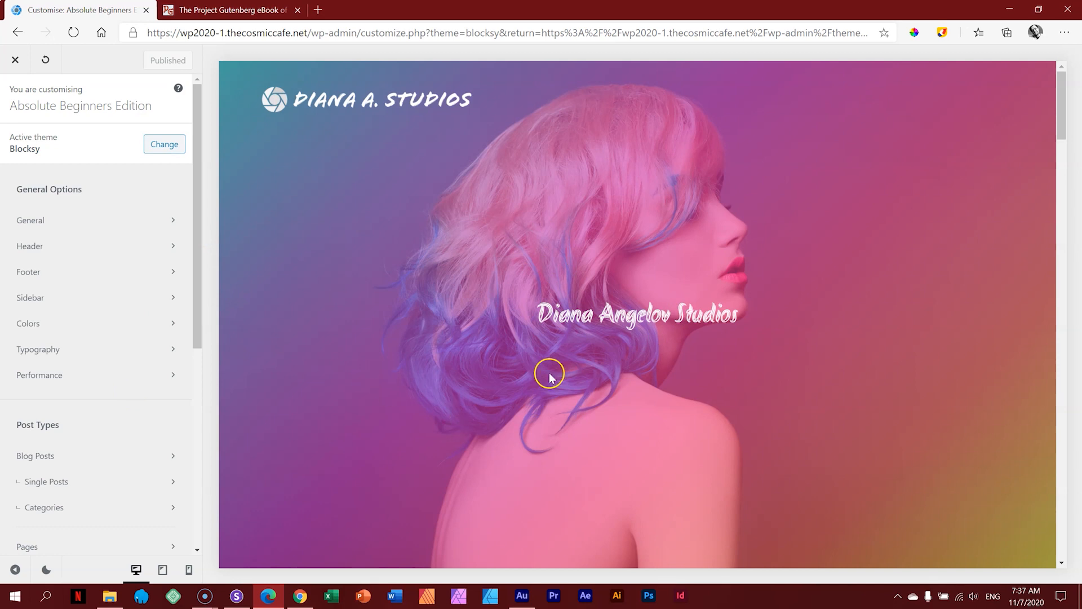
scroll(558, 326, "down", 5)
scroll(568, 330, "up", 5)
left_click(6, 60)
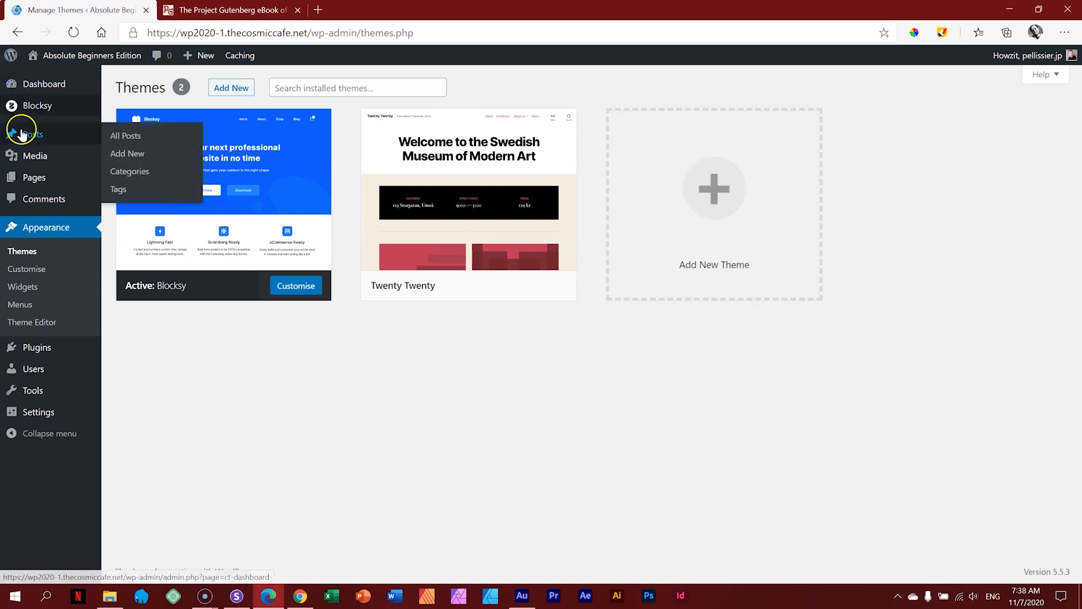
Step: Keep Home as the static homepage in Reading Settings, then review the site title and tagline in General Settings
left_click(27, 181)
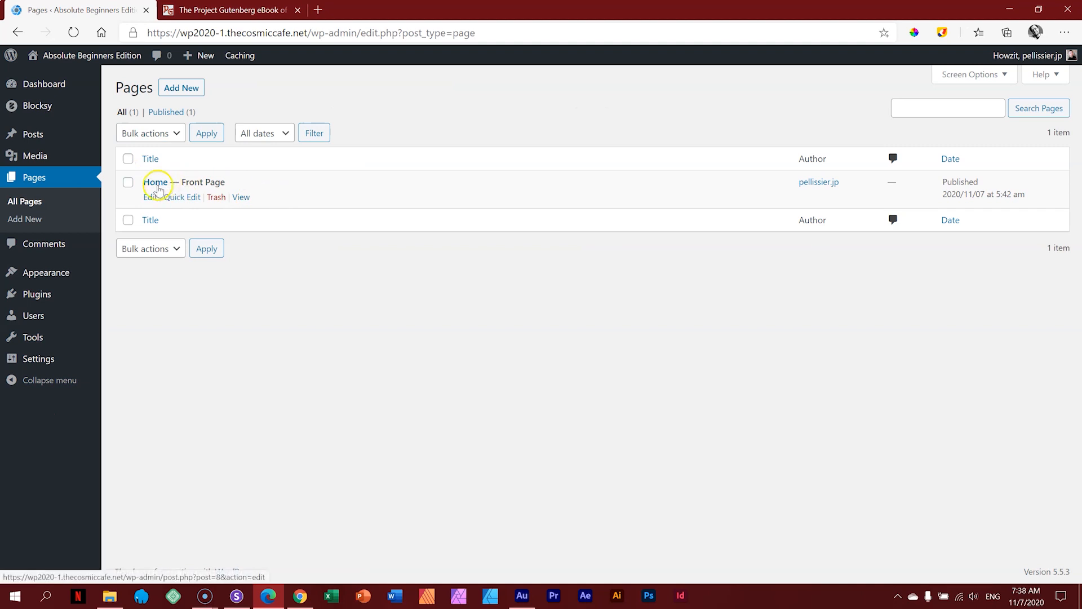
mouse_move(52, 366)
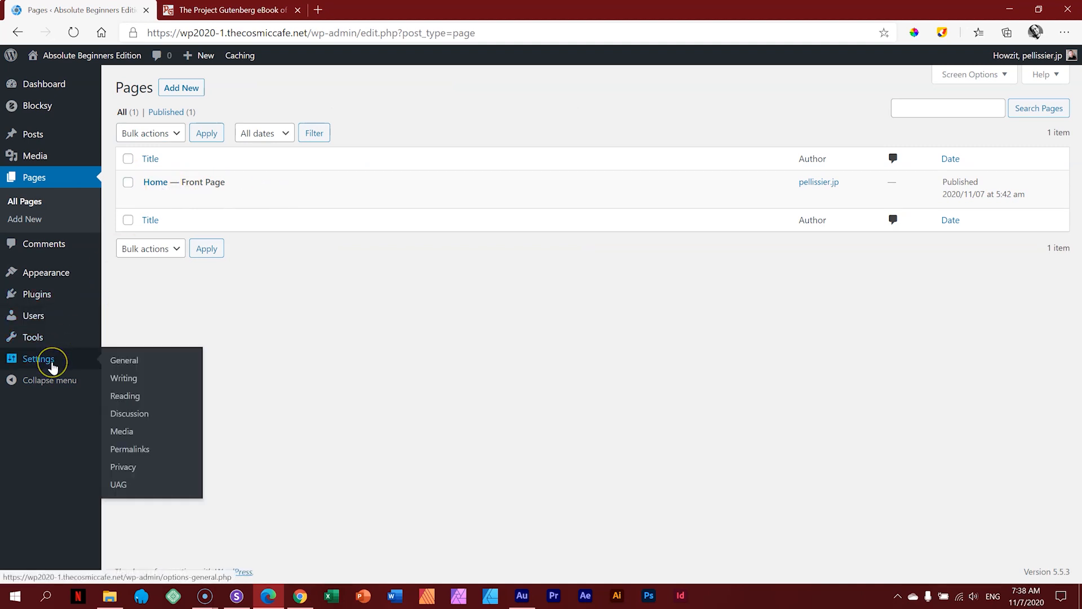
left_click(124, 396)
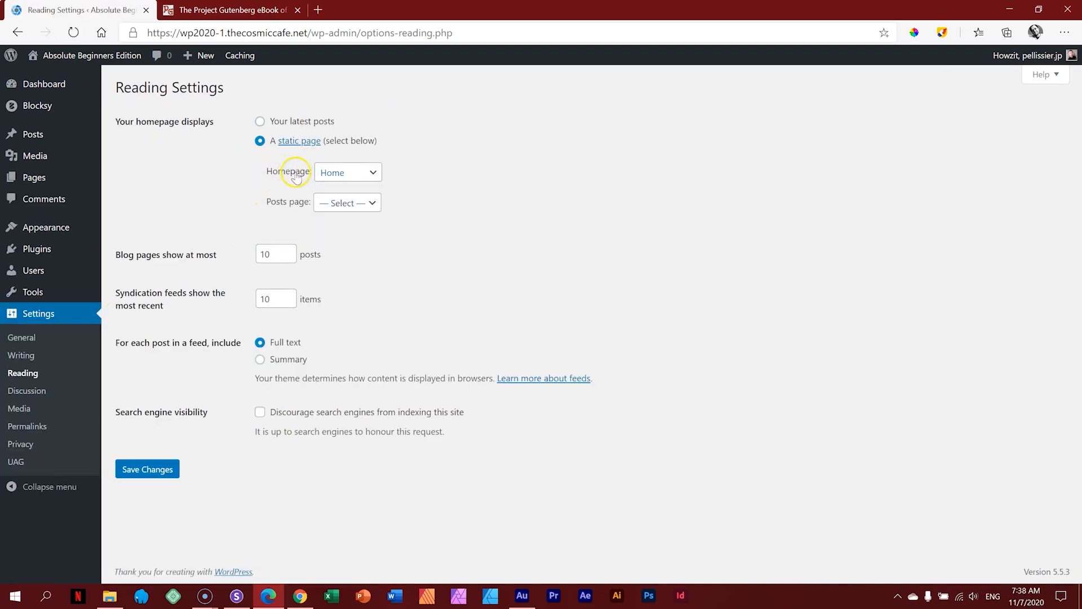
left_click(369, 172)
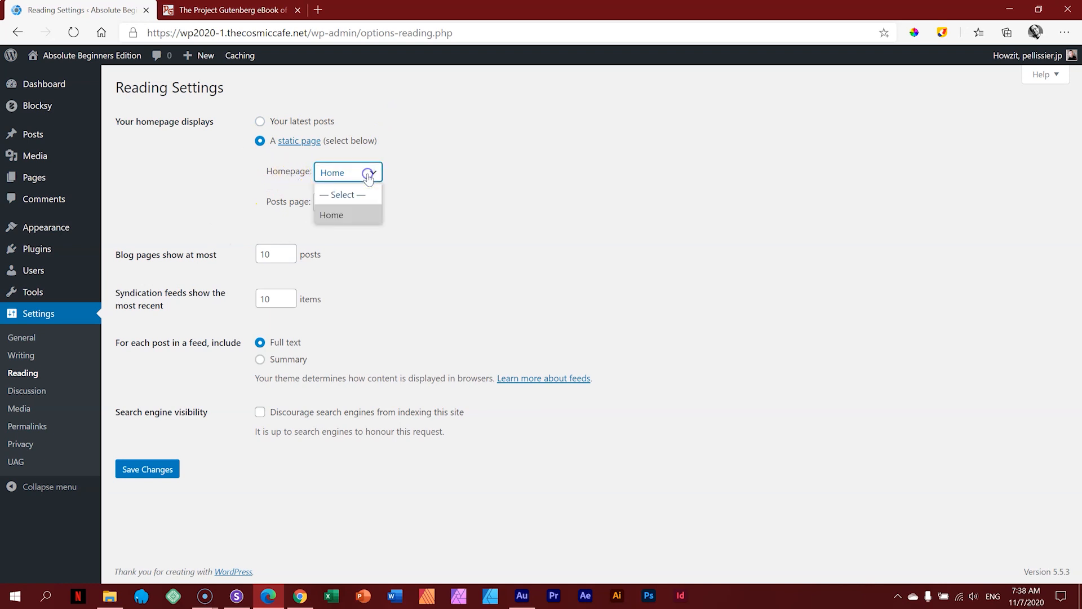
left_click(548, 203)
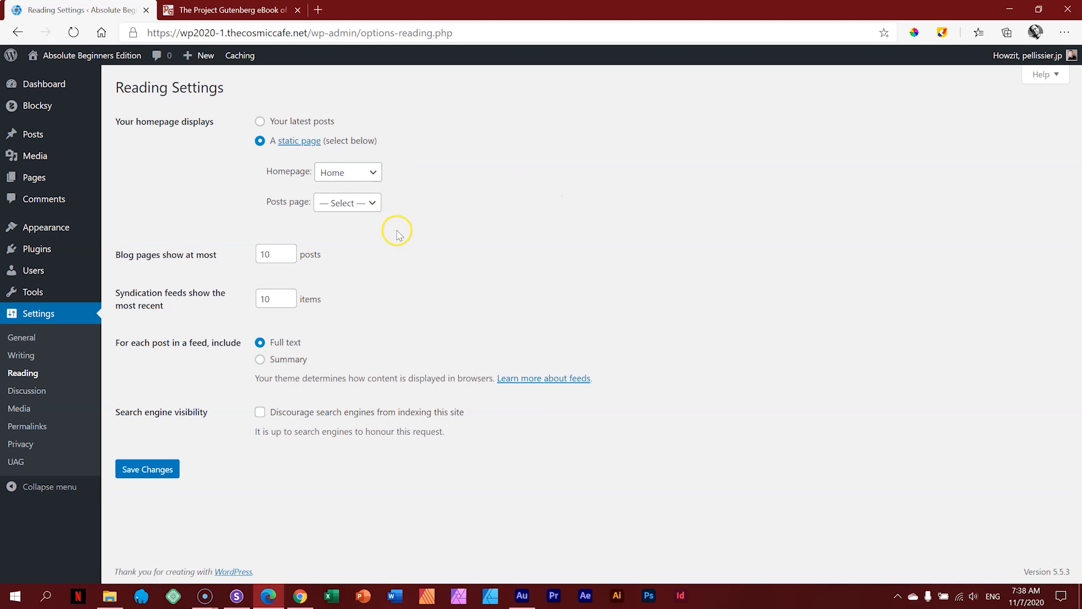
left_click(22, 337)
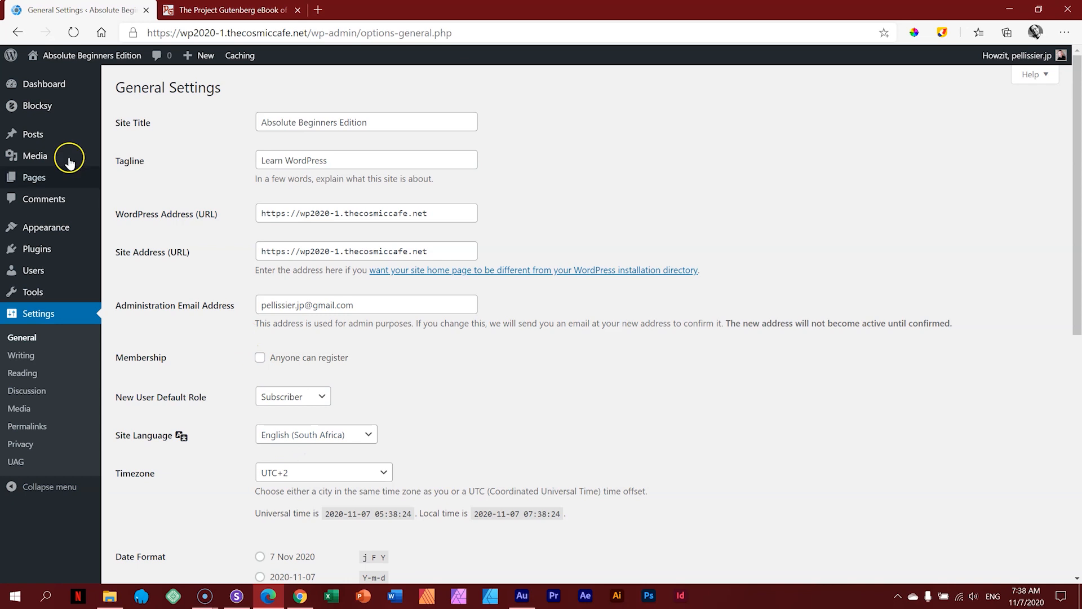
mouse_move(49, 157)
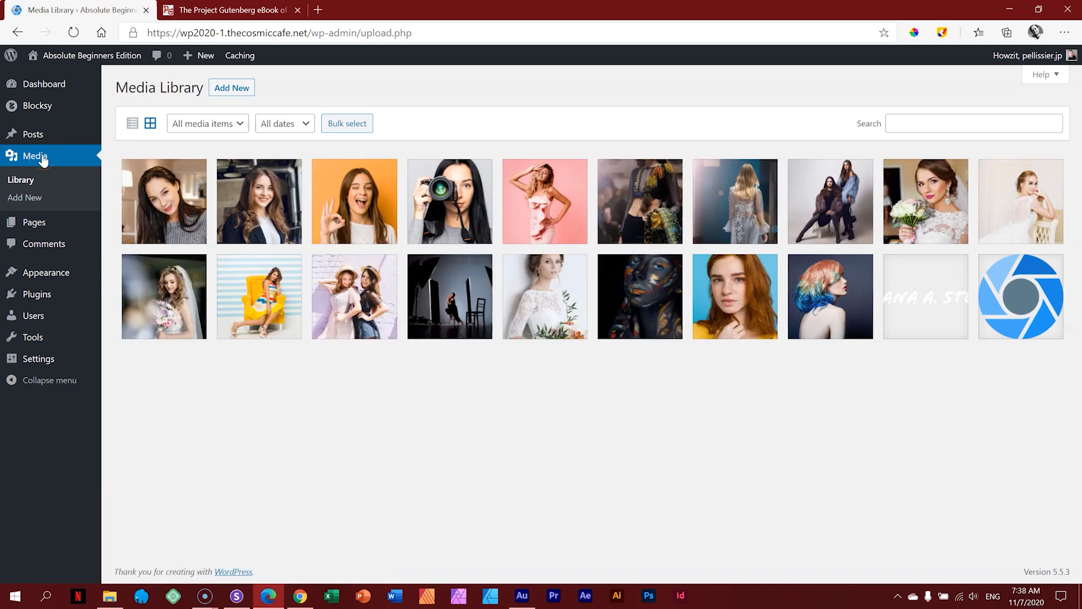
Step: Open All Pages, where Home is listed as the published Front Page
left_click(360, 244)
left_click(669, 329)
left_click(47, 229)
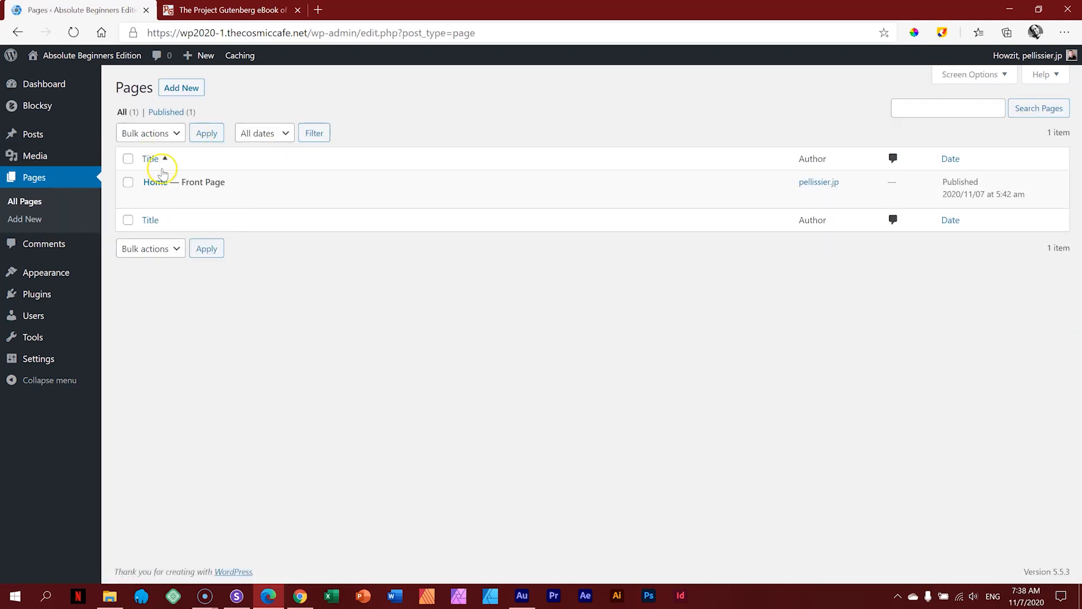
Step: Open the Home page in the block editor and scroll through its sections
left_click(159, 182)
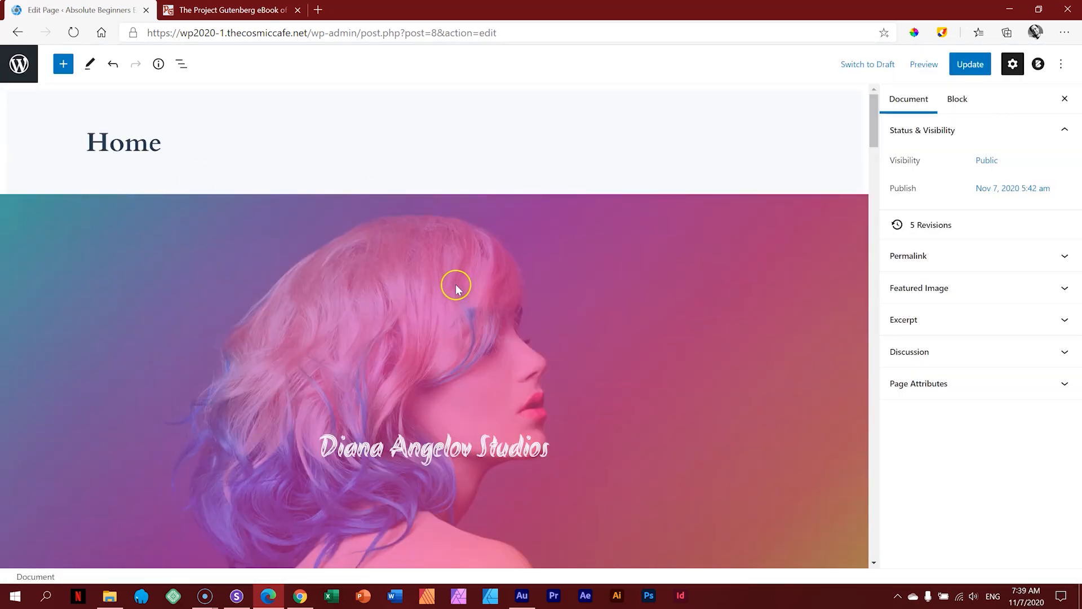
scroll(457, 287, "down", 20)
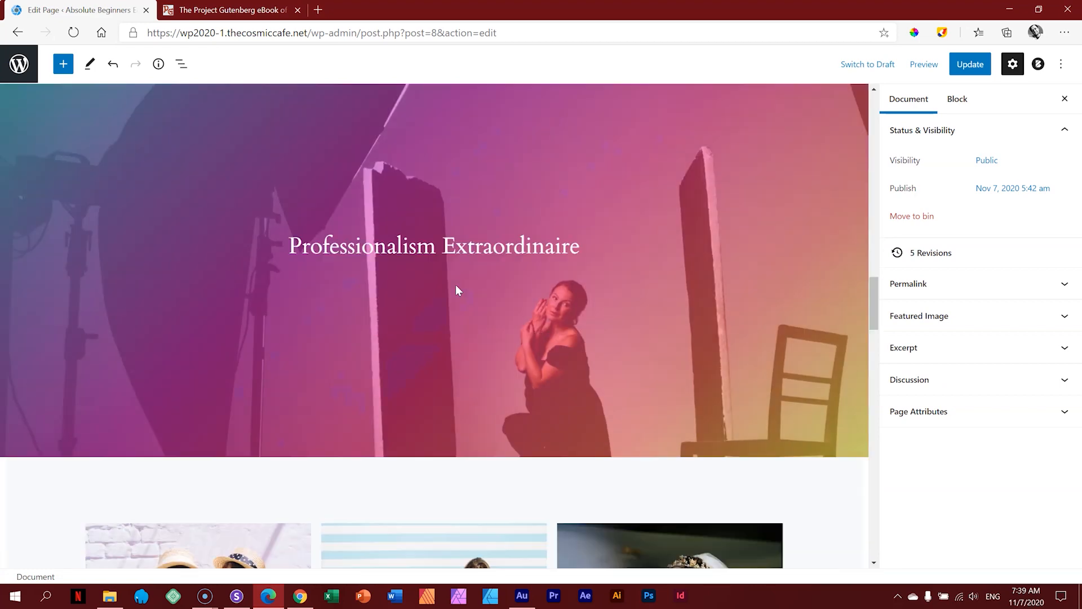
scroll(456, 285, "down", 20)
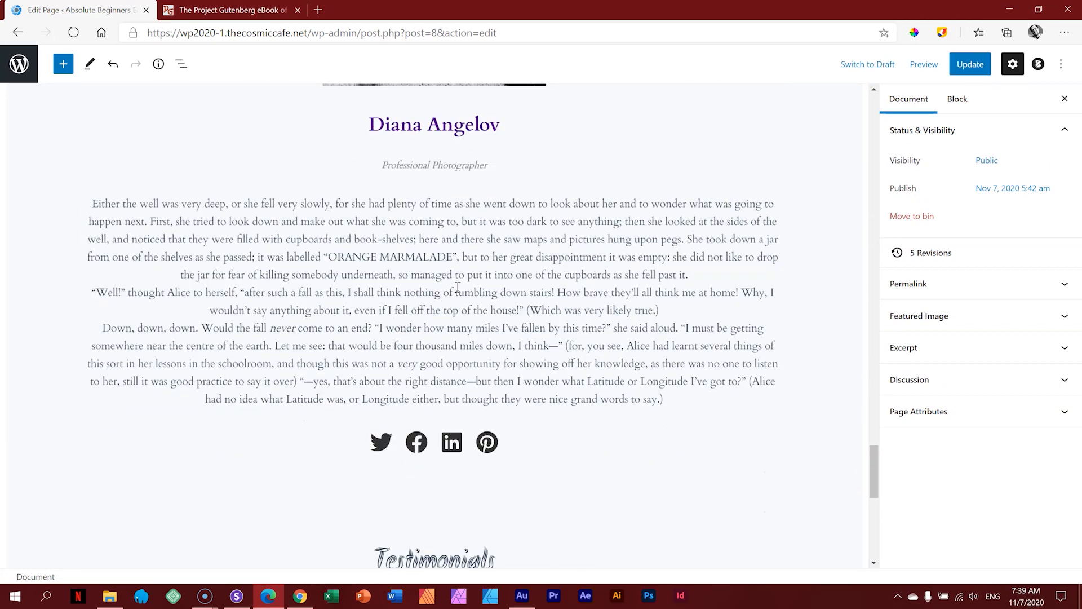
scroll(456, 286, "down", 10)
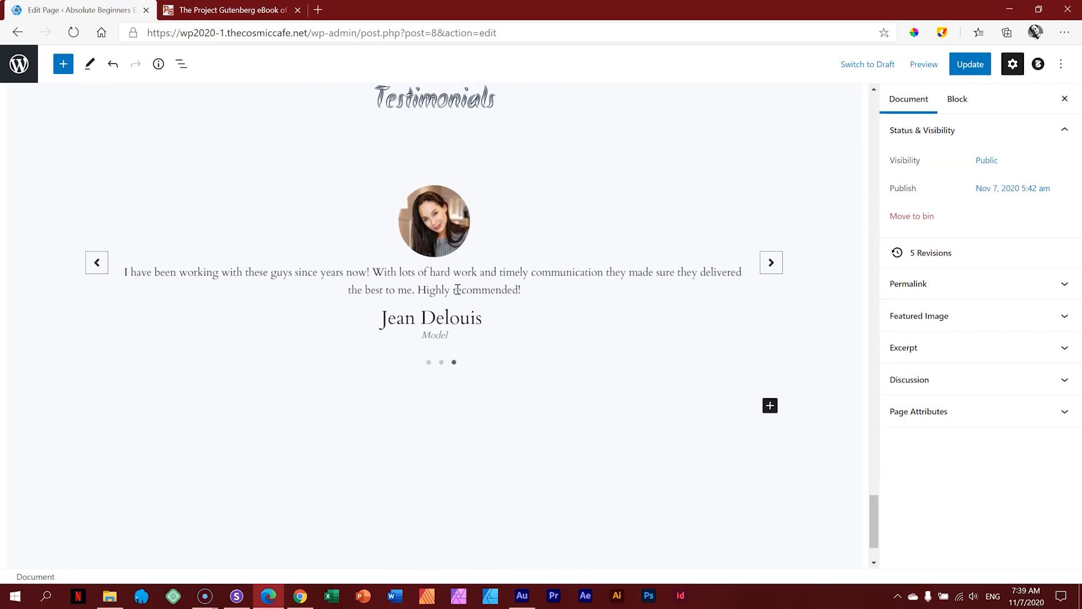
Step: Browse the block inserter's patterns and List block, then close it and select the testimonial carousel
left_click(65, 64)
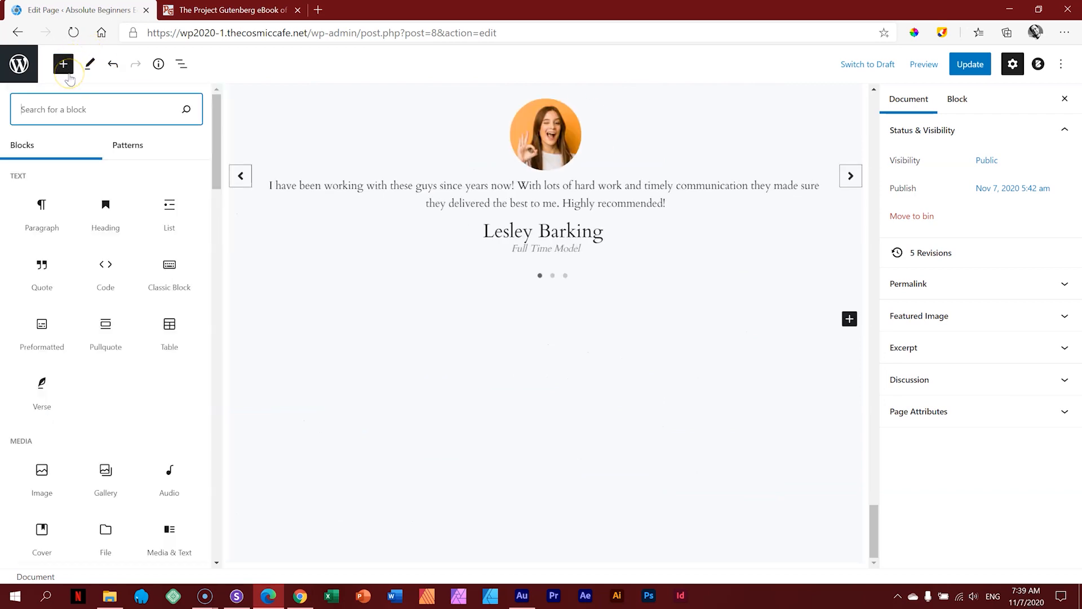
left_click(128, 145)
left_click(200, 213)
left_click_drag(215, 160, 218, 443)
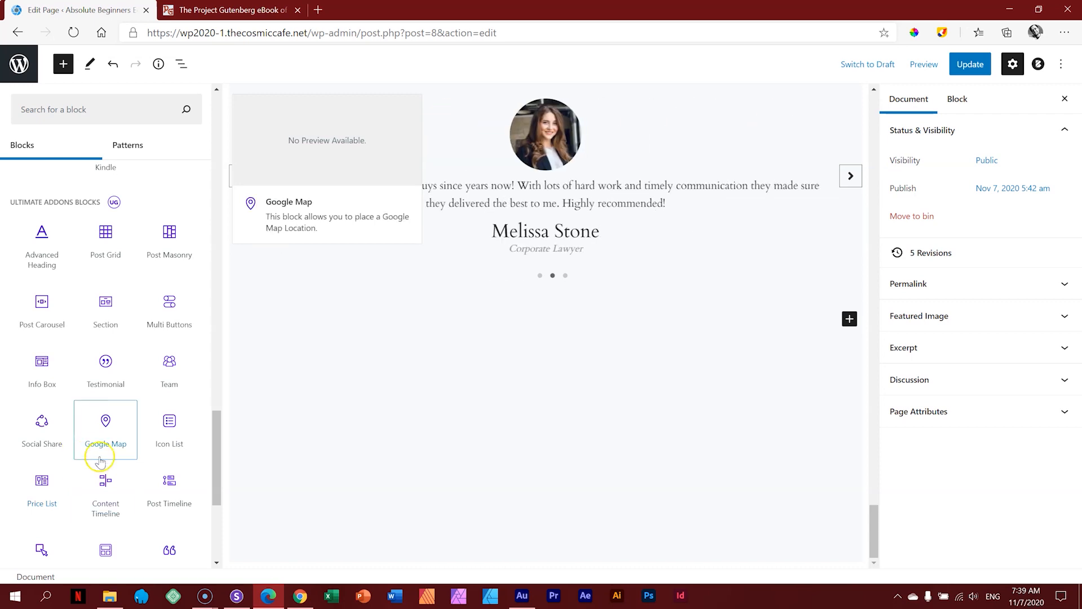
left_click(443, 420)
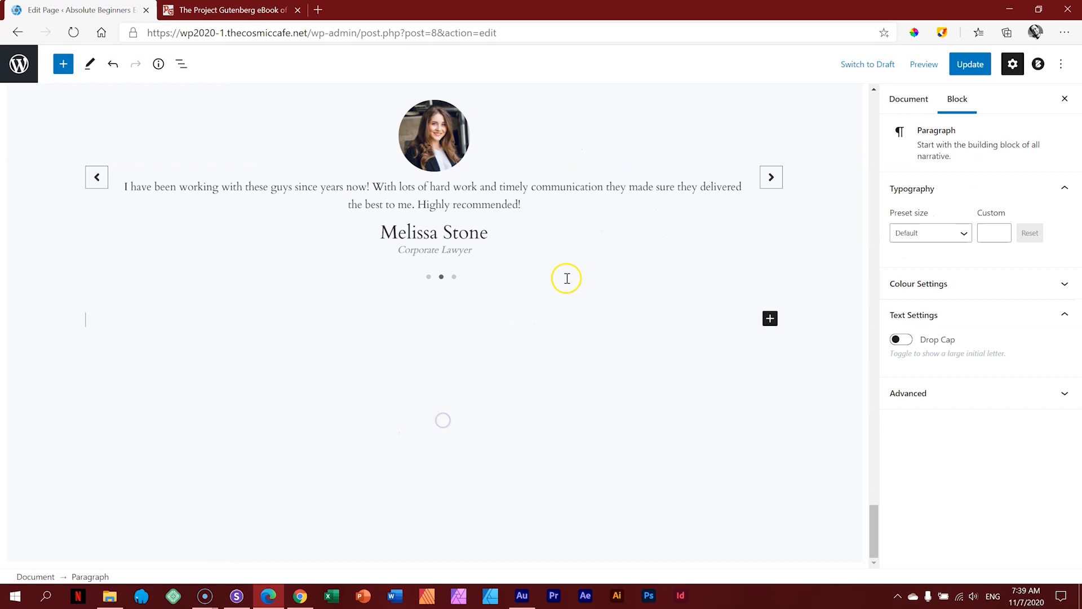
left_click(664, 225)
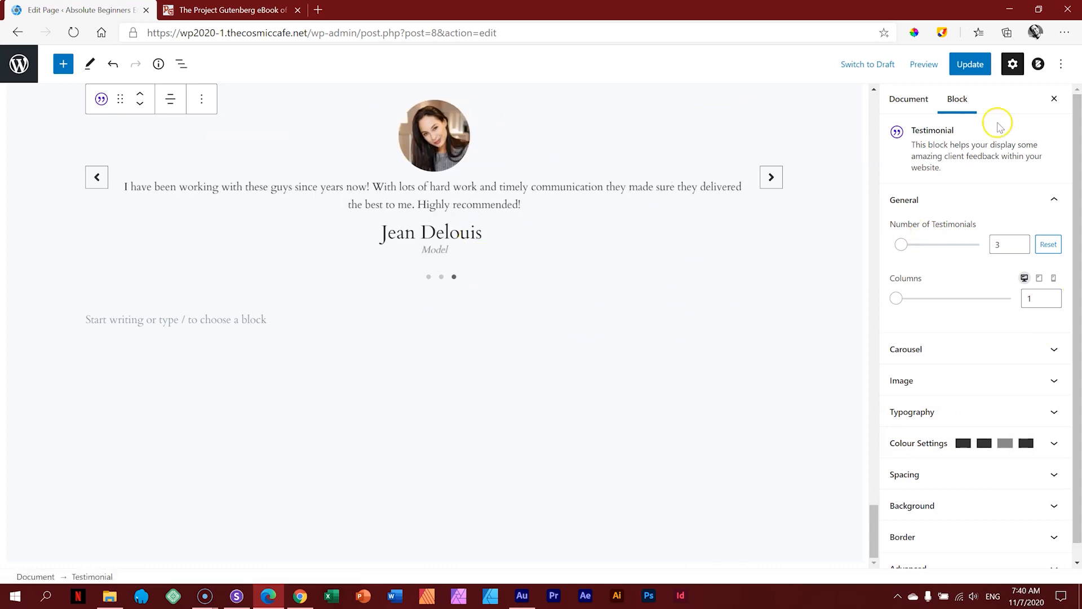
Step: Update the Home page and preview it in a new tab
left_click(971, 69)
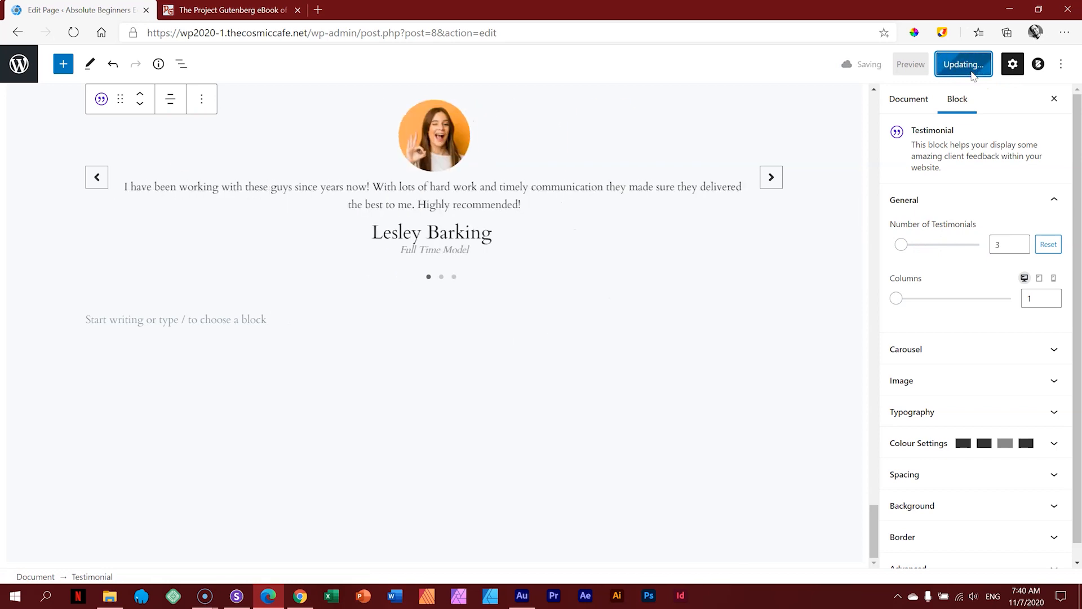
left_click(928, 69)
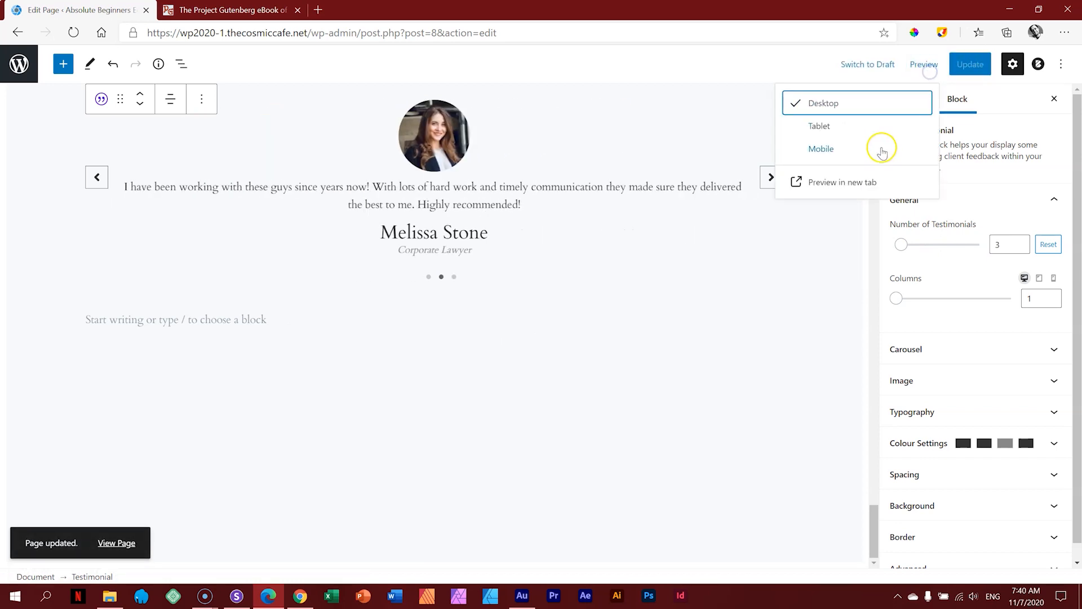
left_click(862, 181)
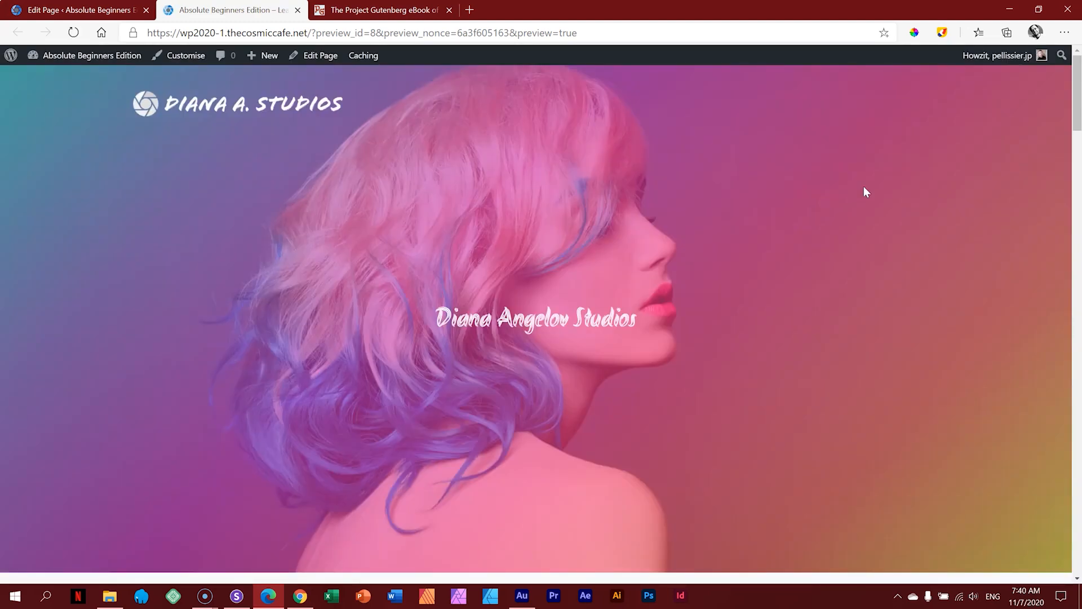
Step: Minimize Sizzy to reveal the preview and open the browser's developer tools with F12
left_click(236, 595)
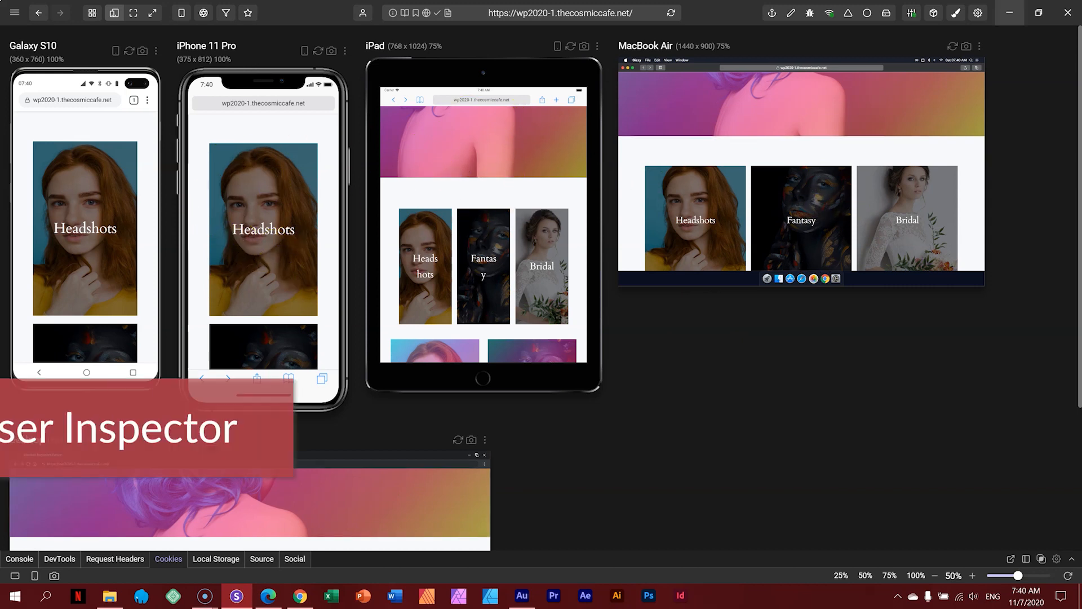
left_click(1010, 13)
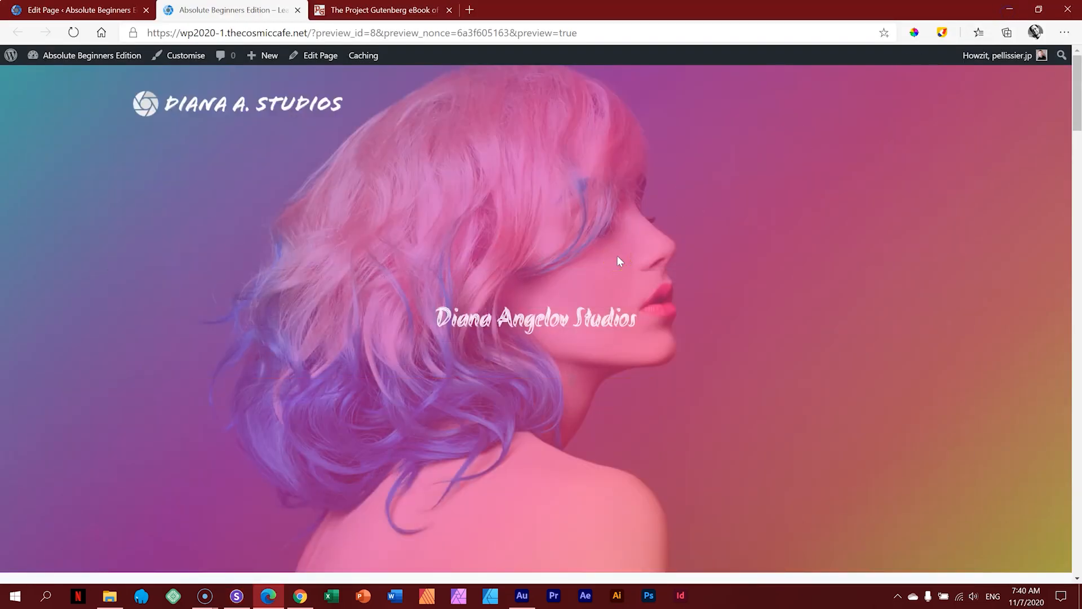
key("F12")
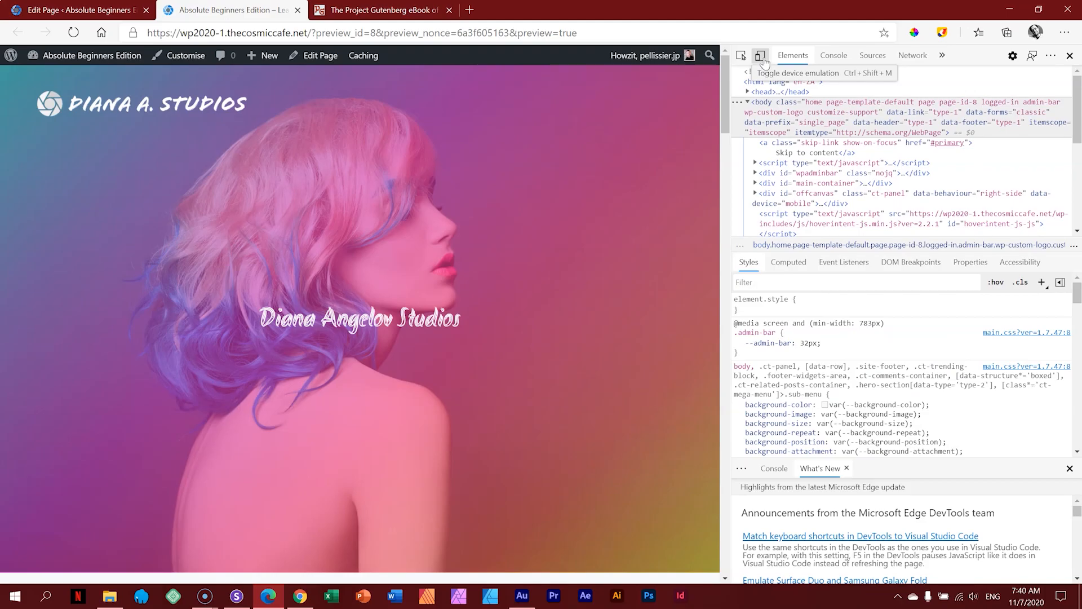
Step: Emulate the homepage on an iPad in portrait and scroll through the cover row
left_click(762, 56)
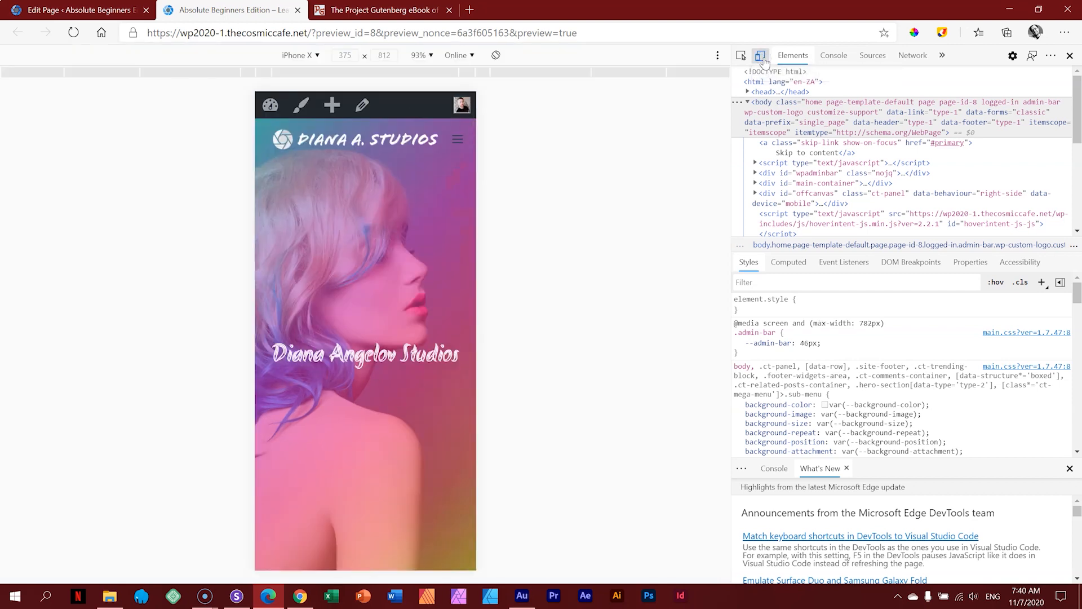
left_click(311, 56)
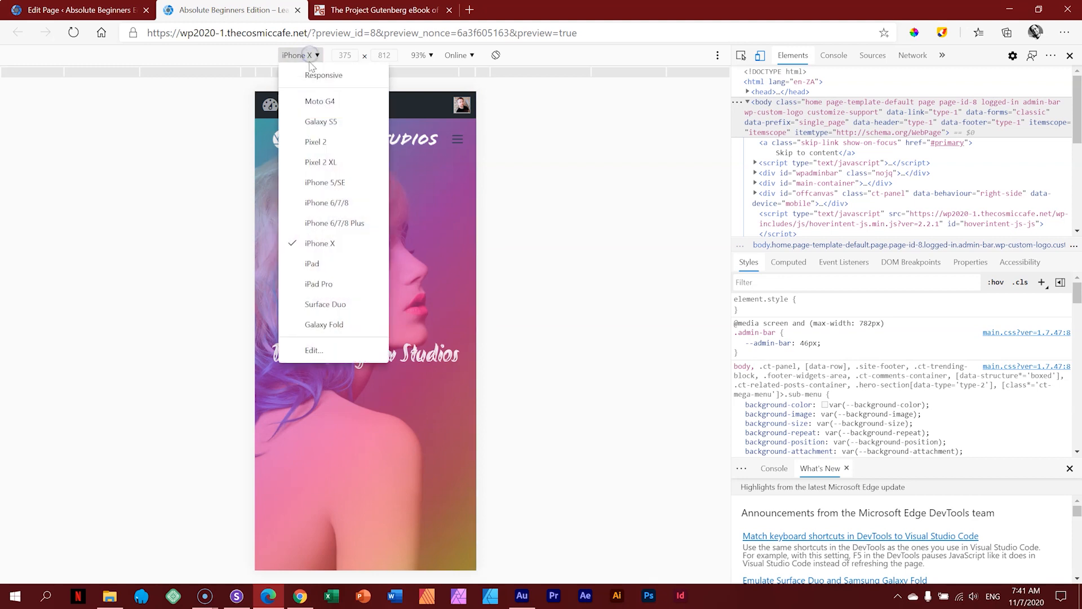
left_click(314, 263)
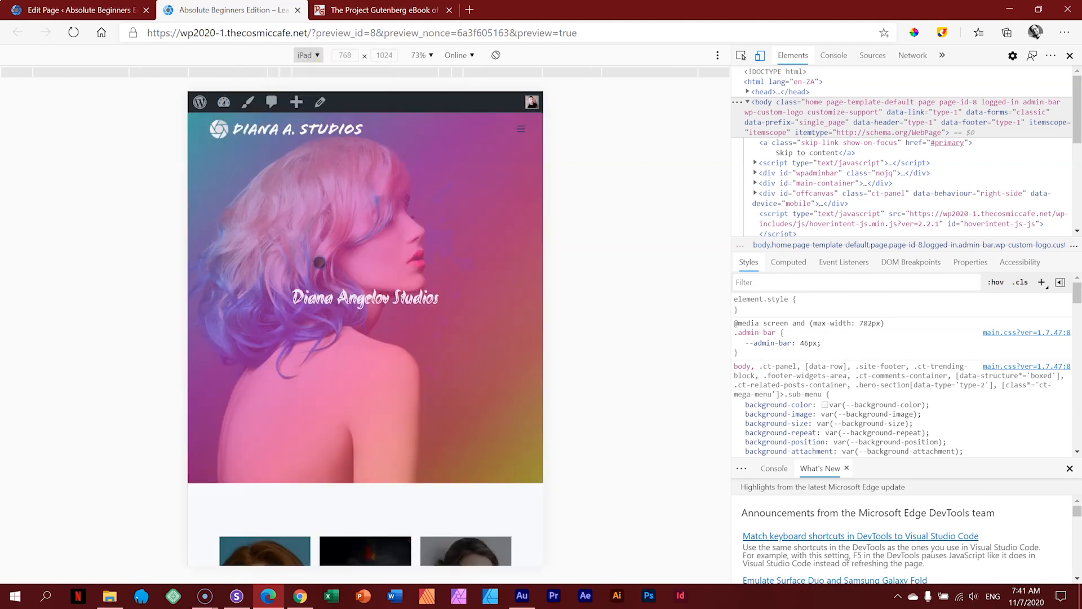
left_click(236, 596)
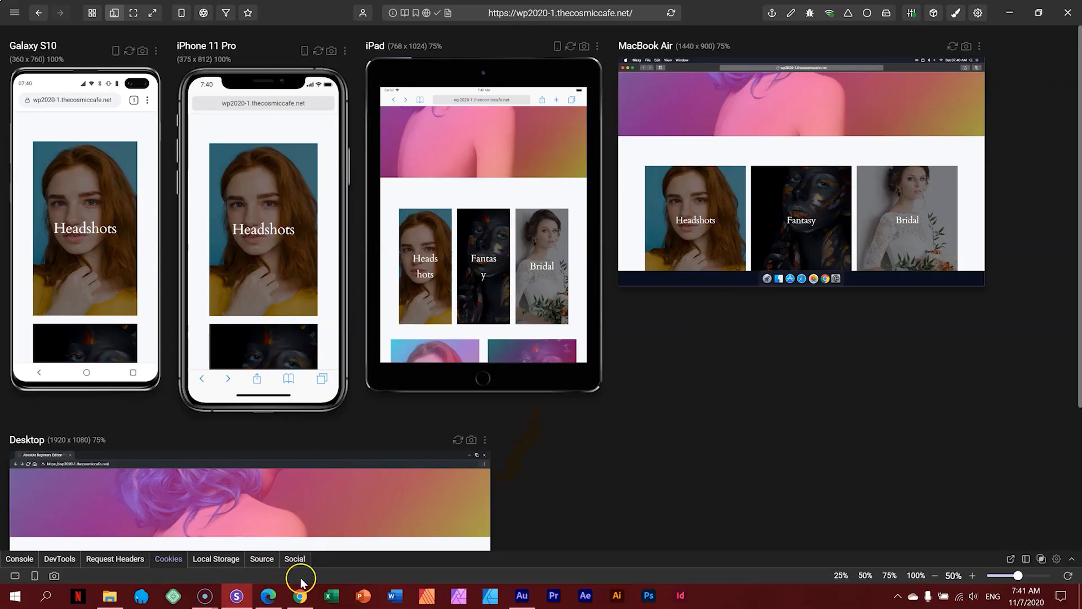
left_click(268, 596)
scroll(365, 317, "down", 5)
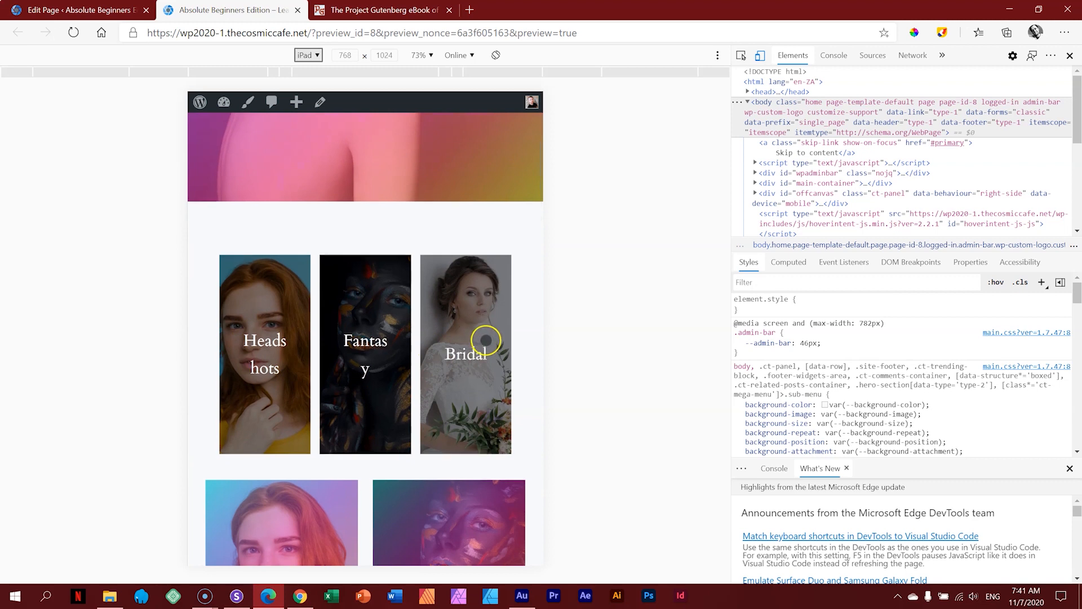
scroll(483, 338, "up", 5)
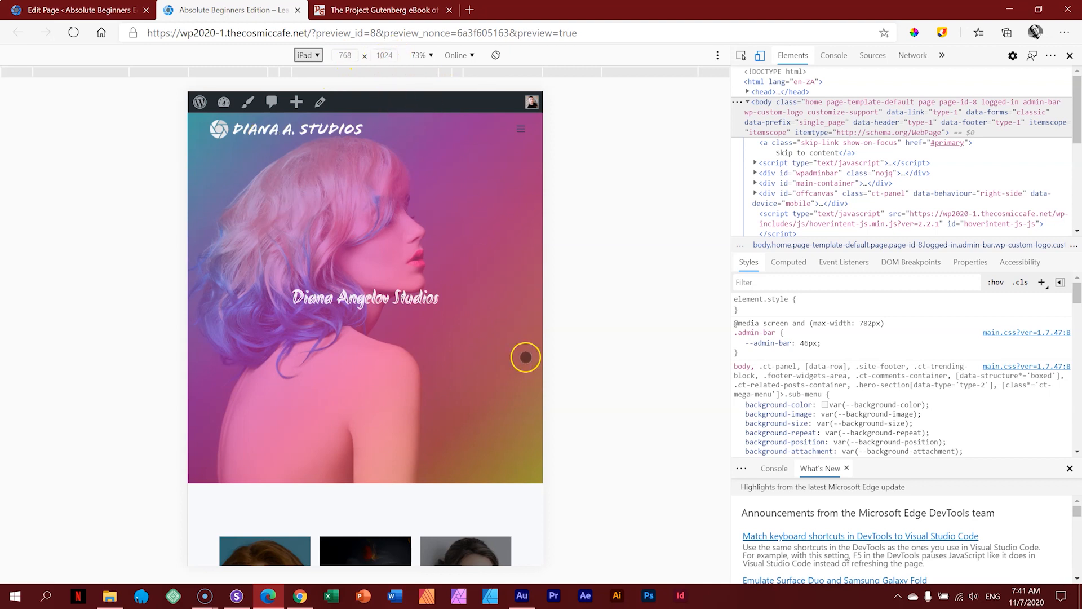
scroll(448, 294, "down", 15)
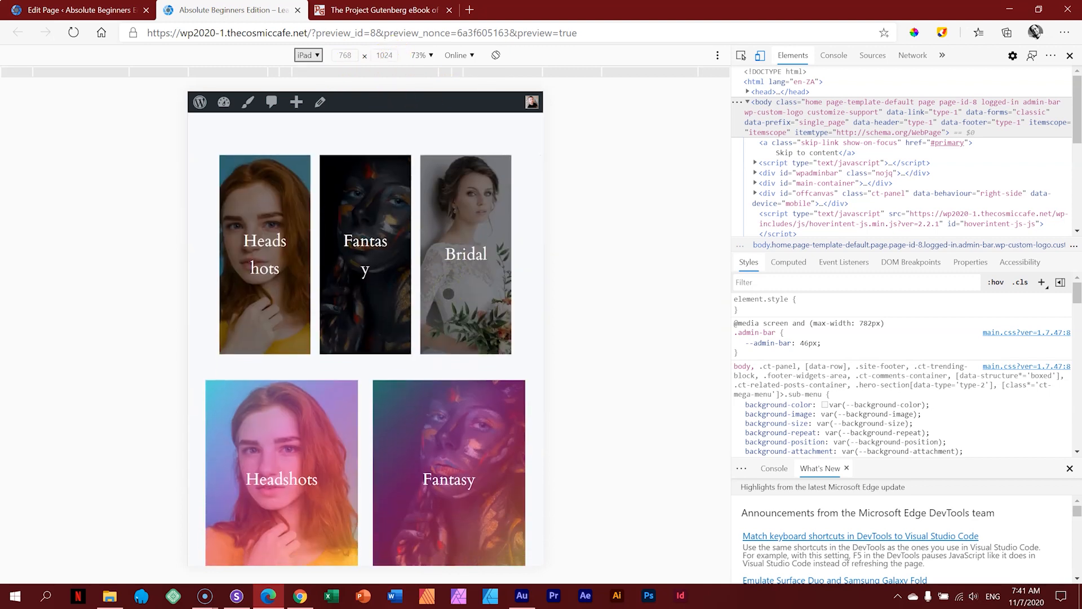
scroll(448, 294, "down", 10)
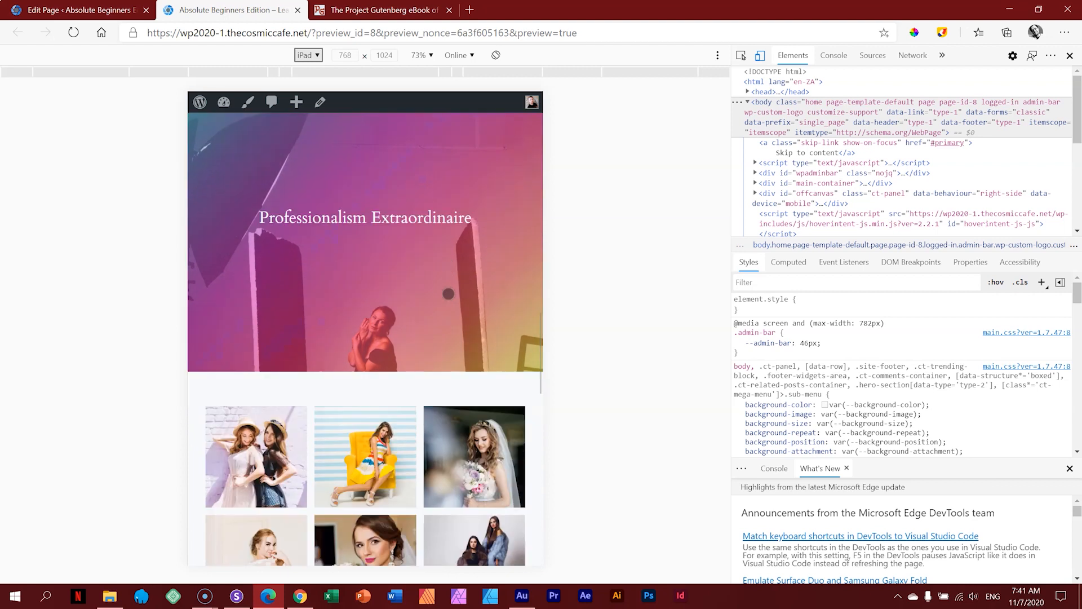
scroll(448, 294, "down", 10)
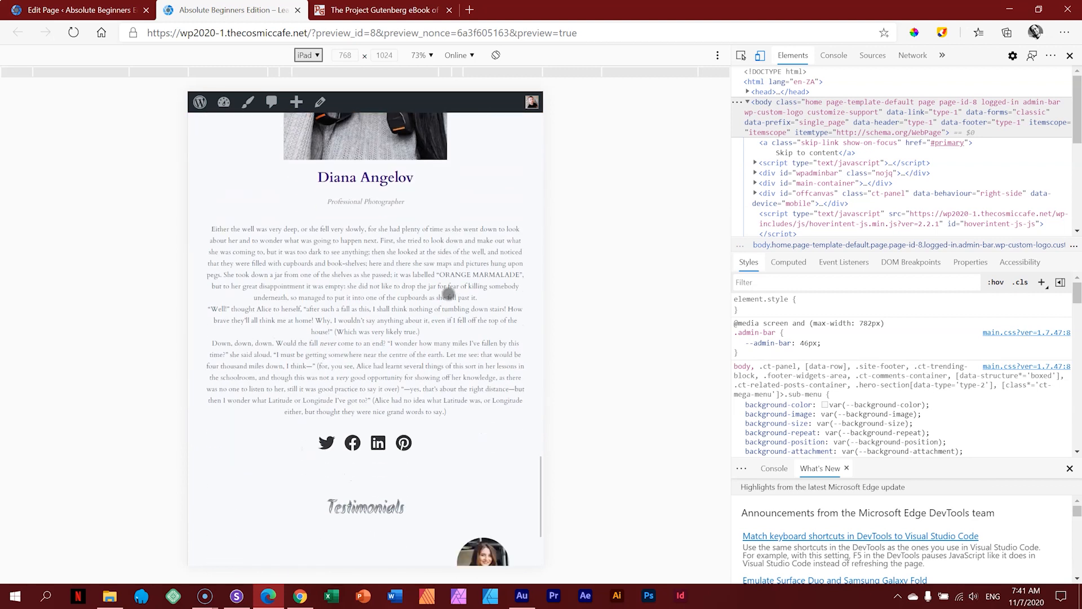
scroll(448, 297, "up", 20)
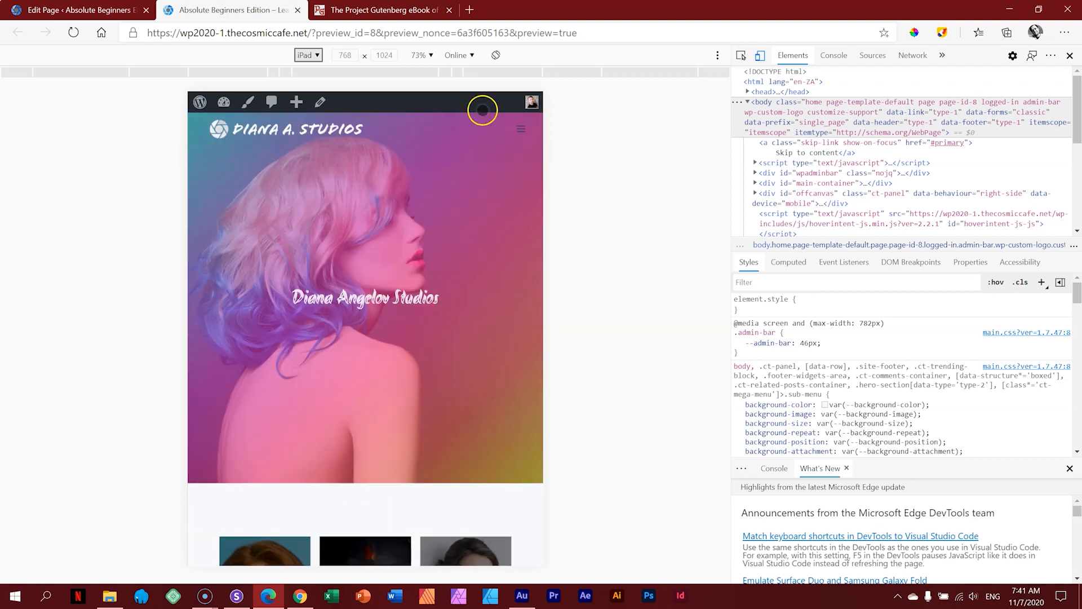
Step: Rotate the iPad view to landscape 1024×768, scroll the page, then return it to portrait
left_click(496, 55)
scroll(485, 211, "down", 10)
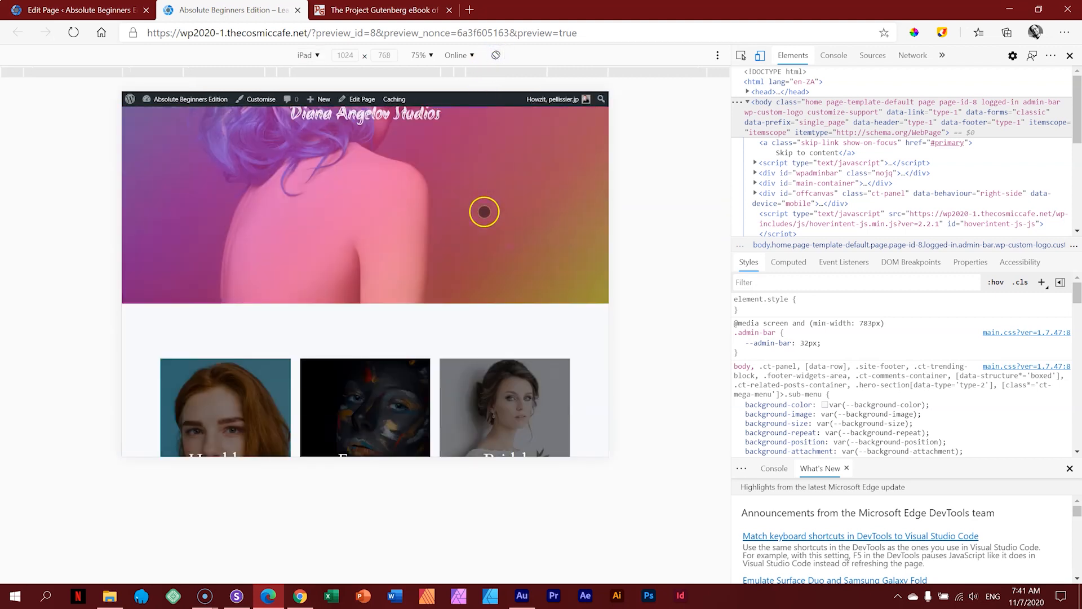
scroll(484, 211, "down", 10)
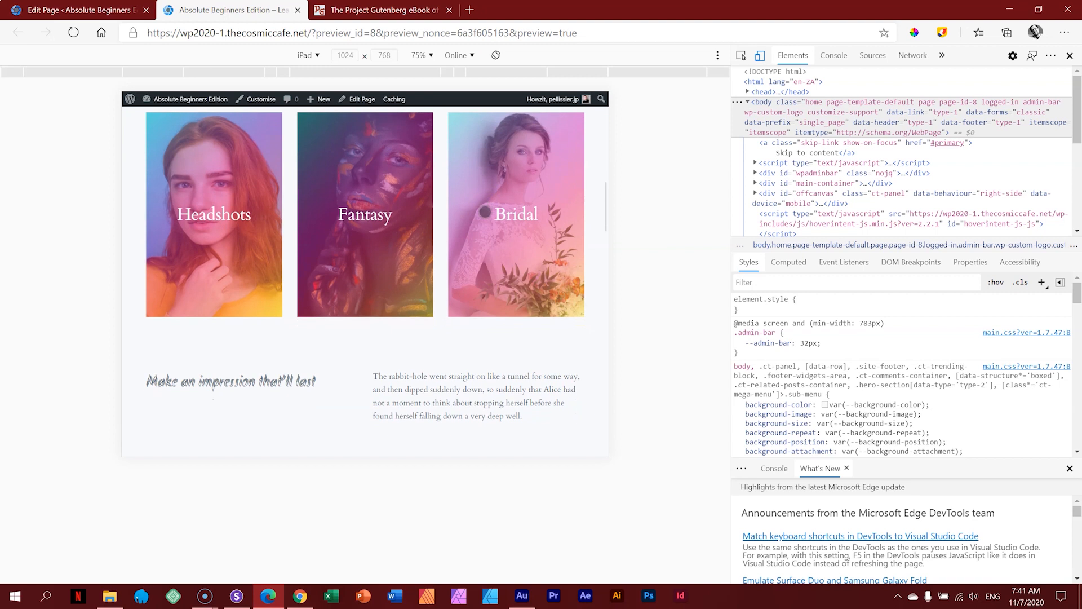
scroll(485, 212, "down", 10)
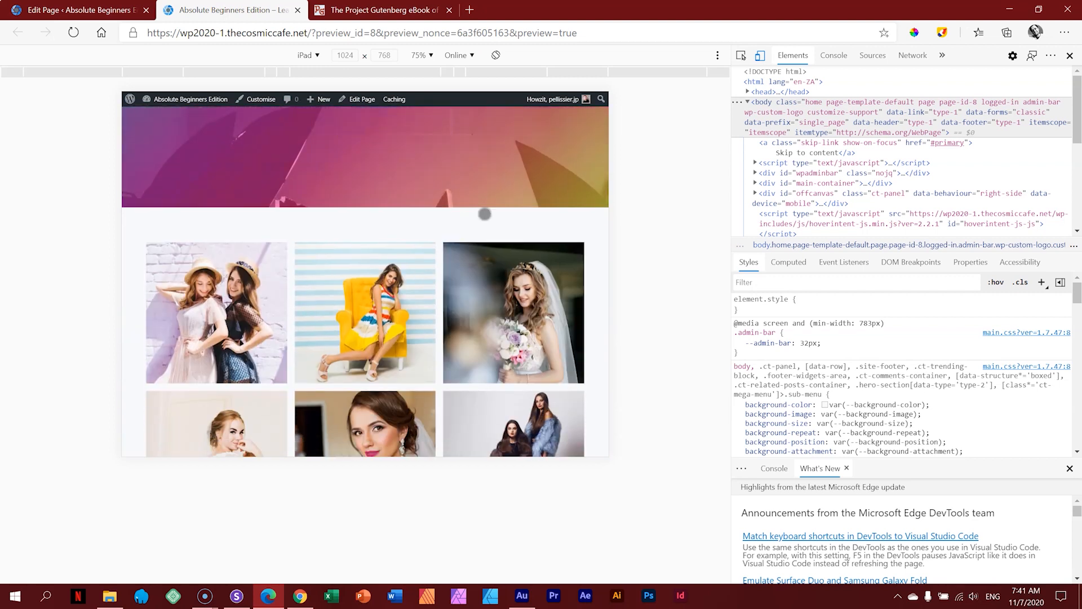
scroll(481, 226, "down", 3)
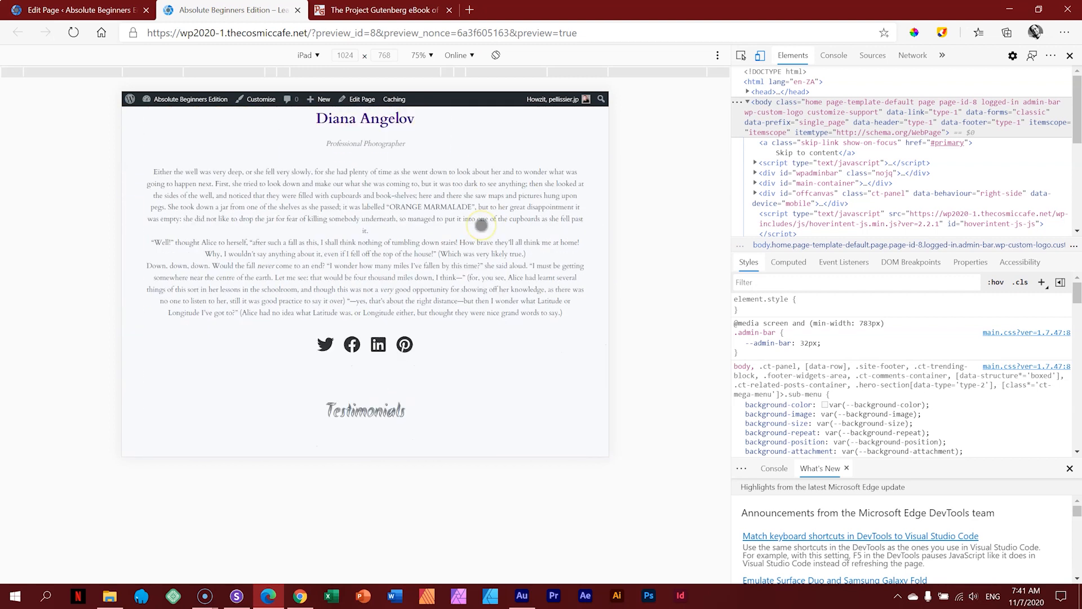
scroll(482, 229, "up", 10)
scroll(482, 230, "up", 5)
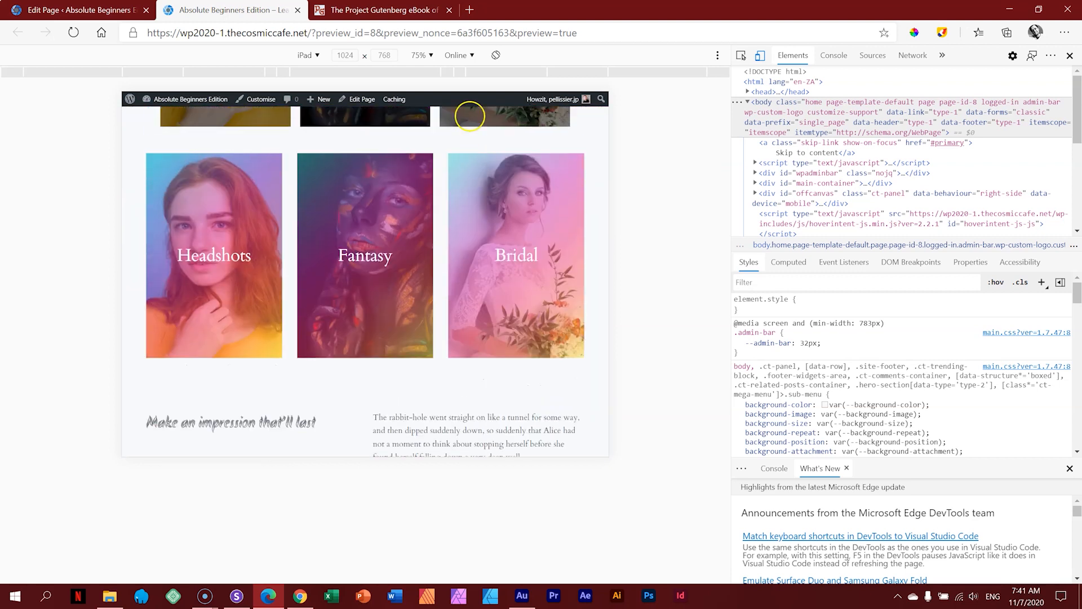
left_click(495, 54)
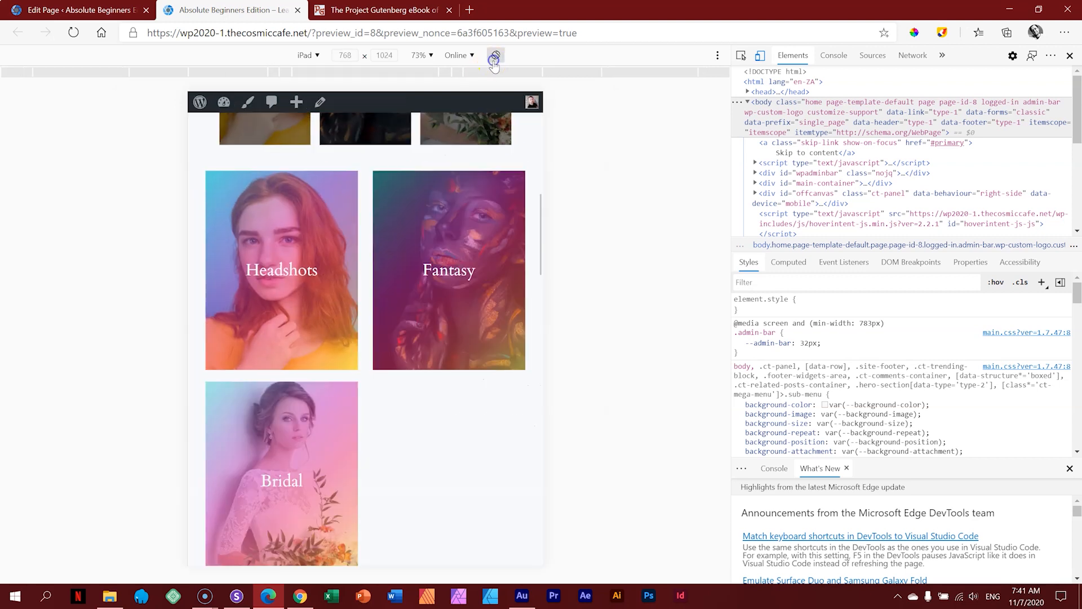
Step: Emulate iPhone X, then switch the device to Galaxy S5 at 360×640
left_click(308, 55)
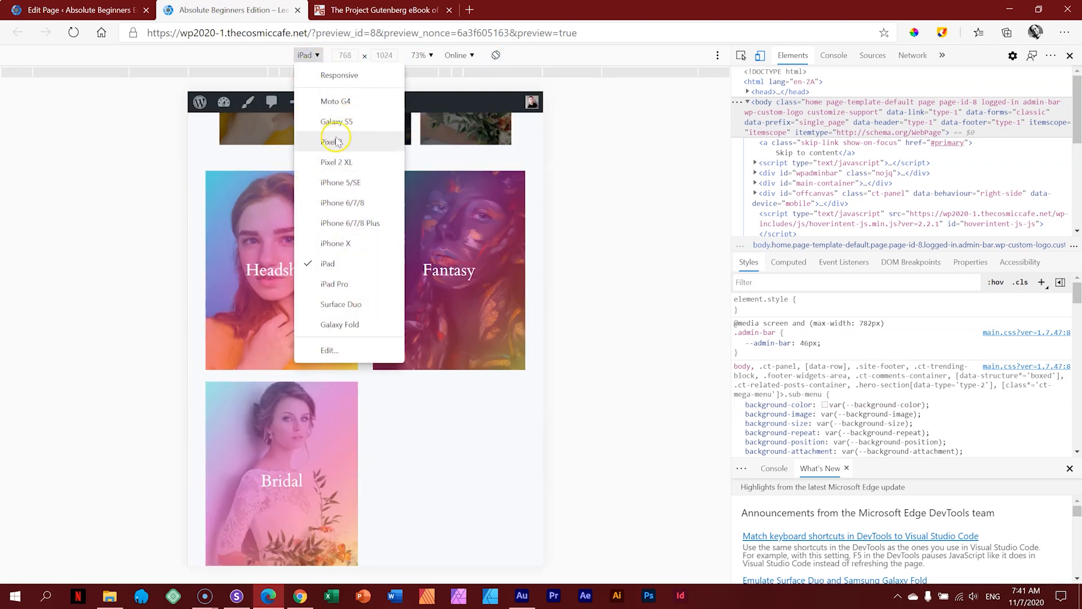
left_click(334, 243)
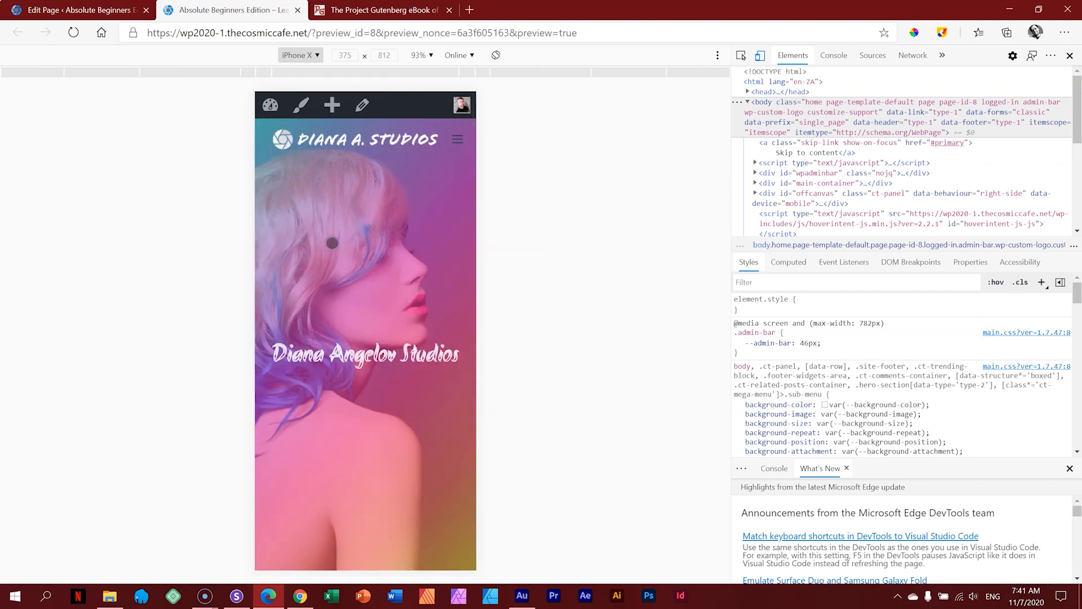
left_click(299, 55)
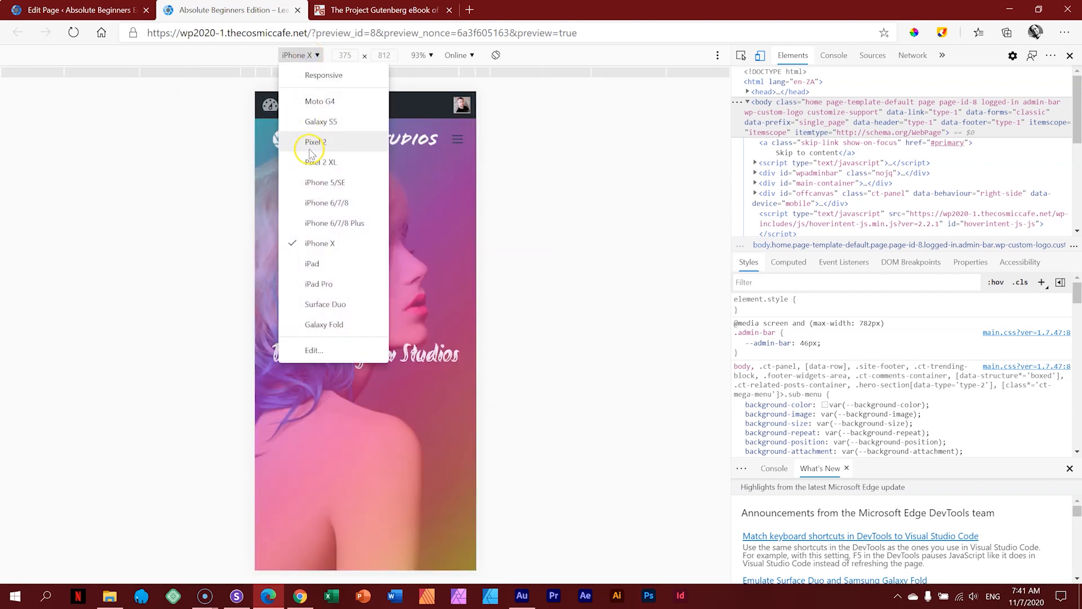
left_click(312, 122)
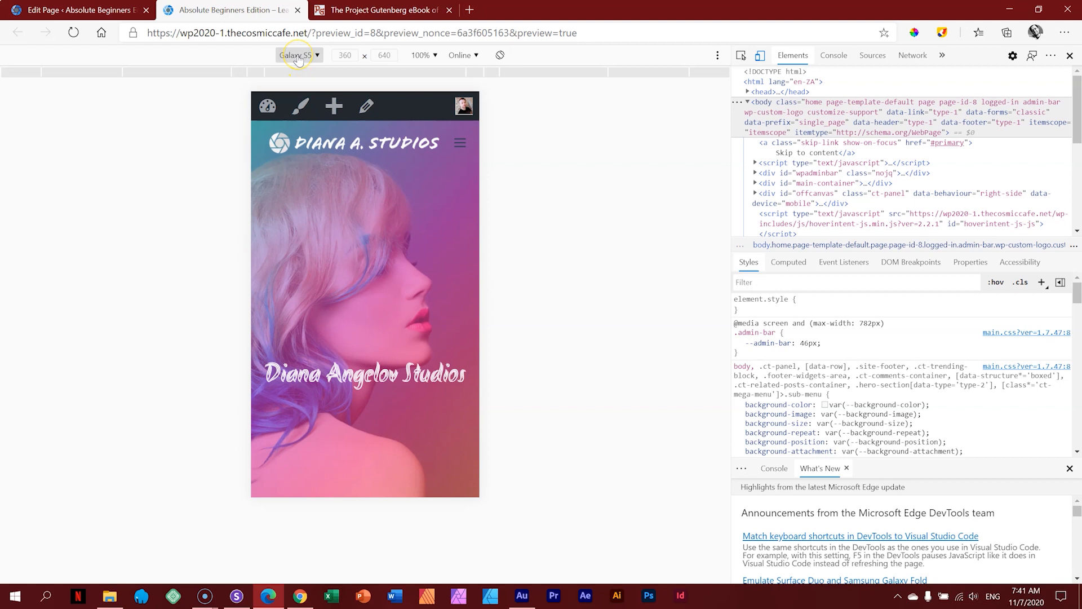
Step: Scroll the Galaxy S5 preview from the hero down to the three-review testimonial carousel
scroll(401, 237, "down", 7)
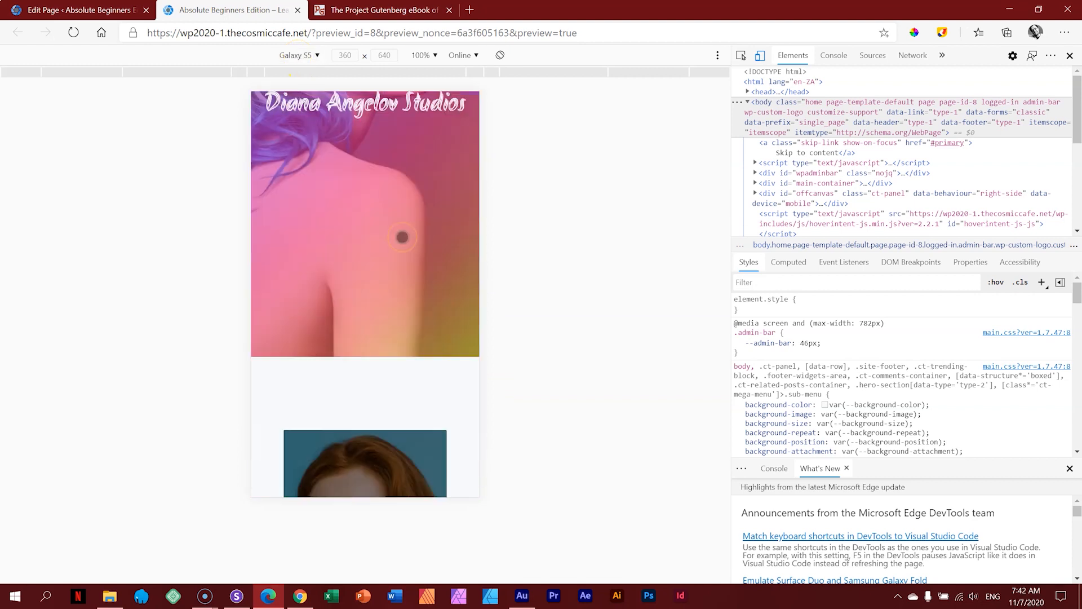
scroll(402, 237, "down", 10)
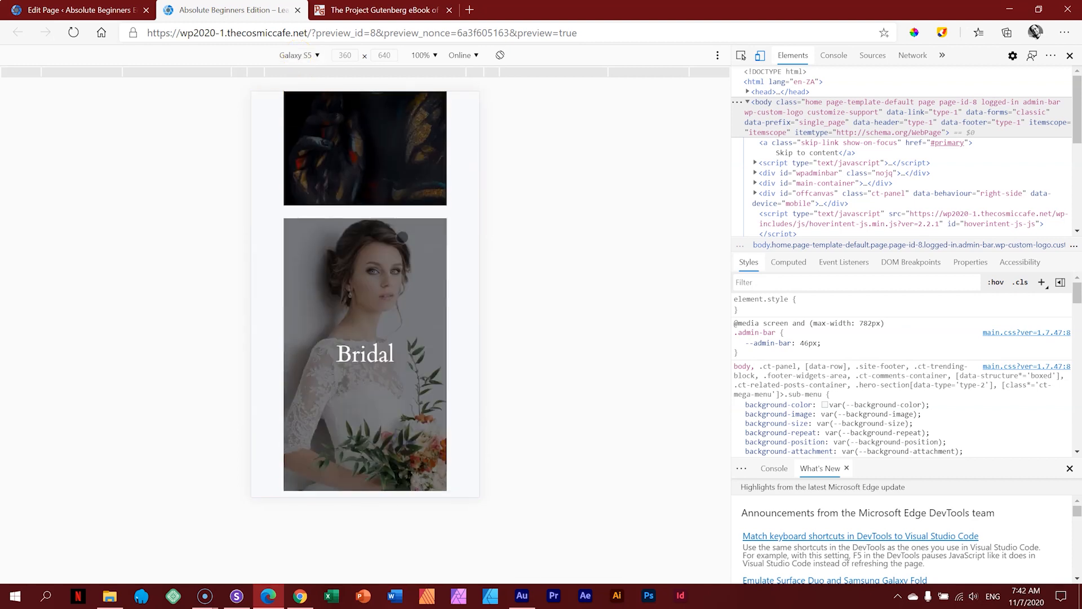
scroll(402, 236, "down", 15)
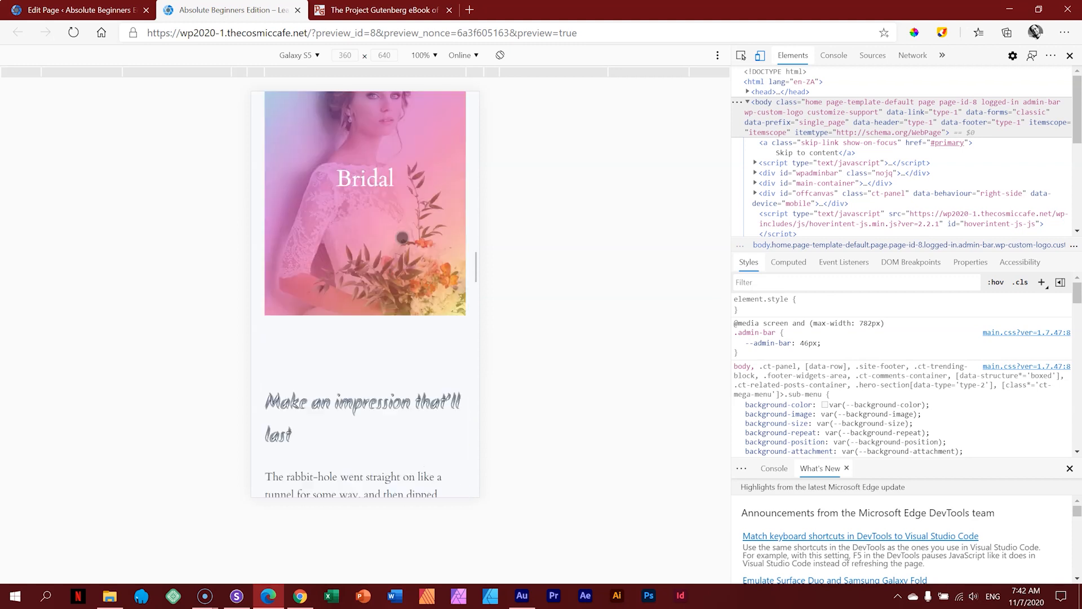
scroll(402, 238, "down", 8)
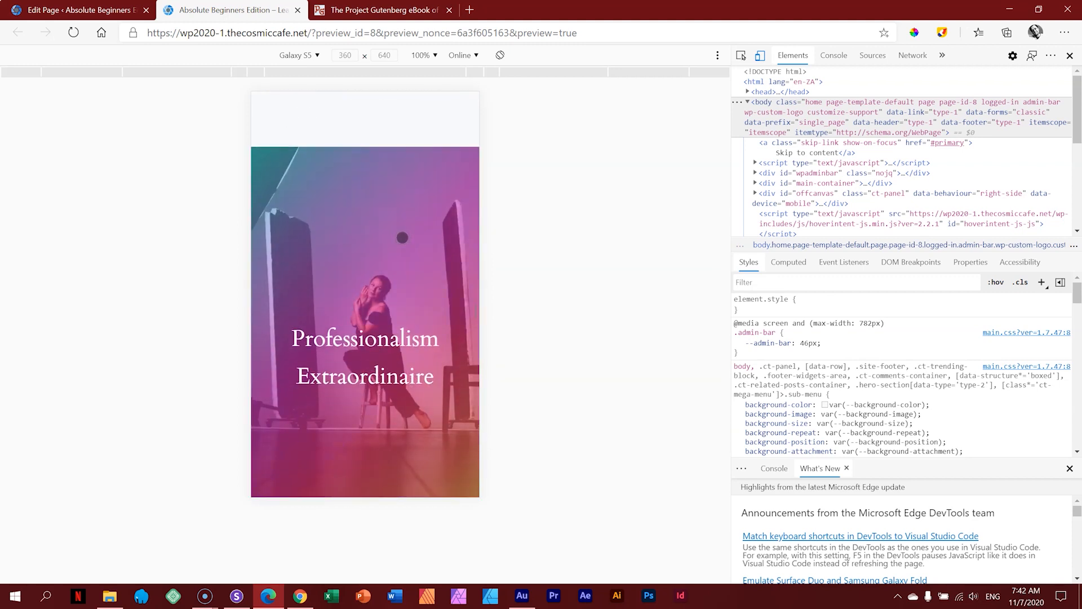
scroll(402, 237, "down", 12)
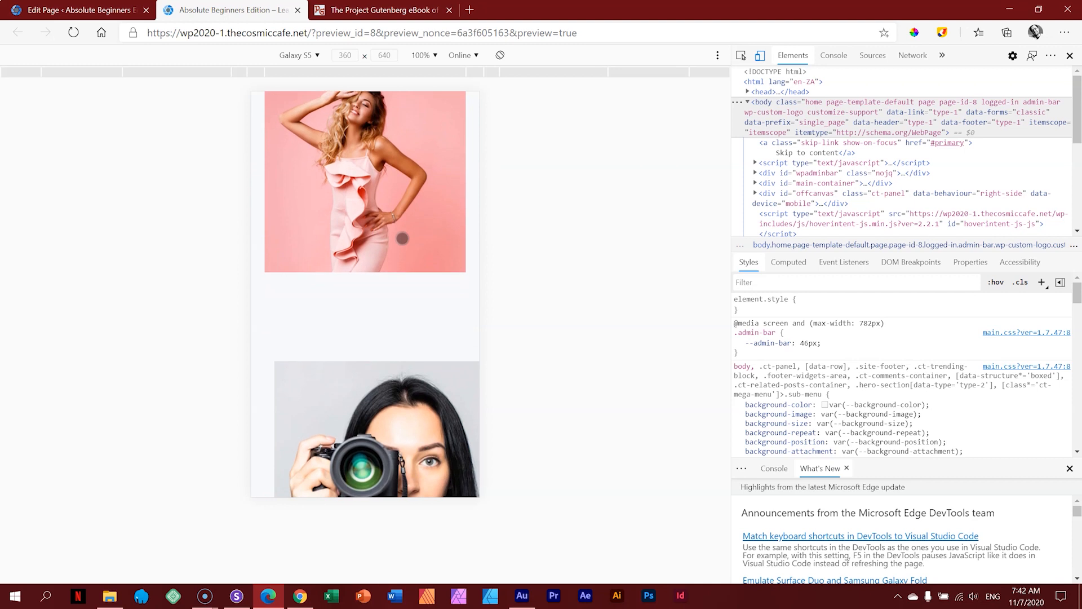
left_click(338, 238)
scroll(402, 299, "down", 10)
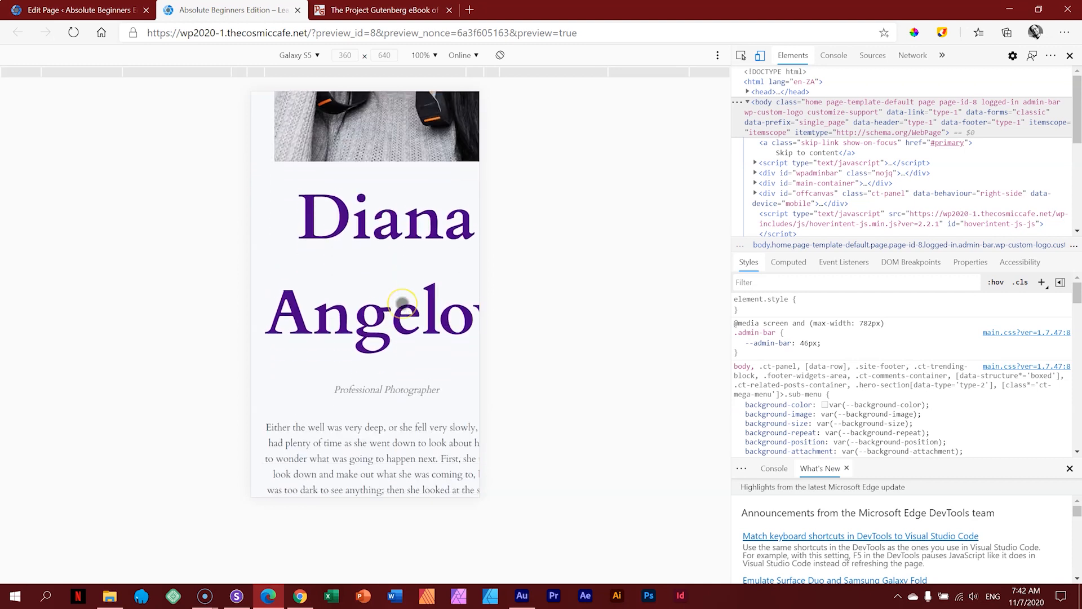
scroll(402, 303, "down", 4)
scroll(402, 302, "up", 7)
scroll(402, 304, "down", 10)
scroll(402, 304, "down", 3)
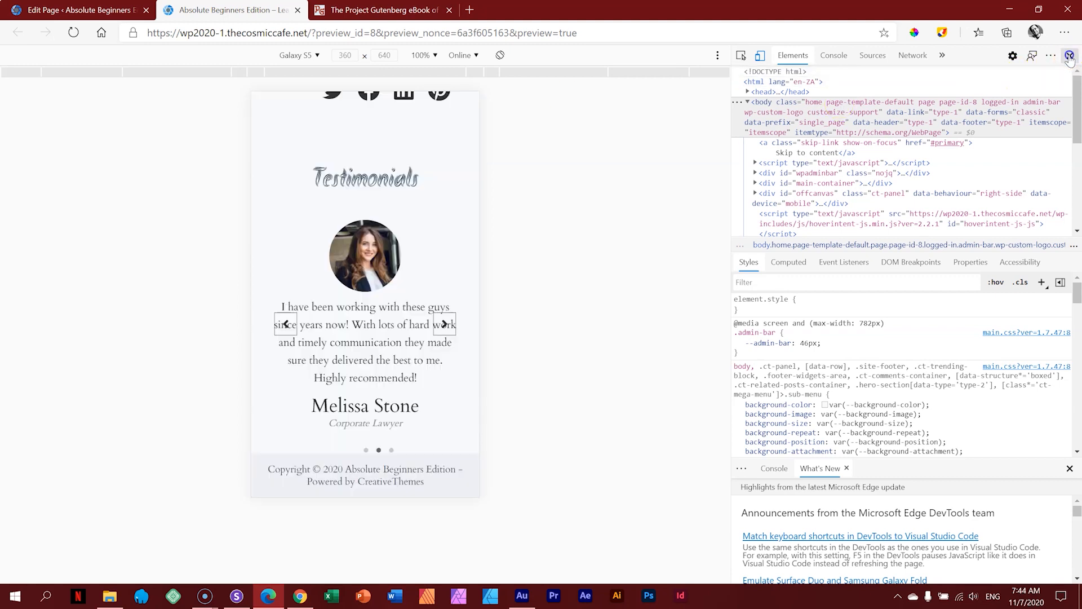
Step: Turn off device emulation and scroll back to the top, highlighting the studio's hero title
left_click(1070, 56)
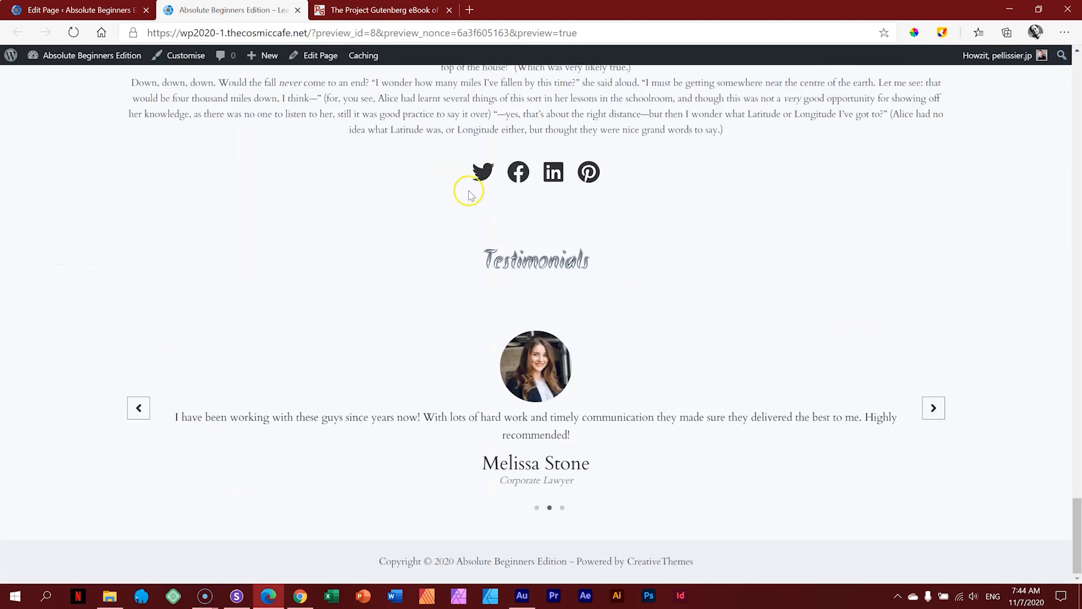
scroll(495, 238, "up", 15)
scroll(498, 242, "up", 15)
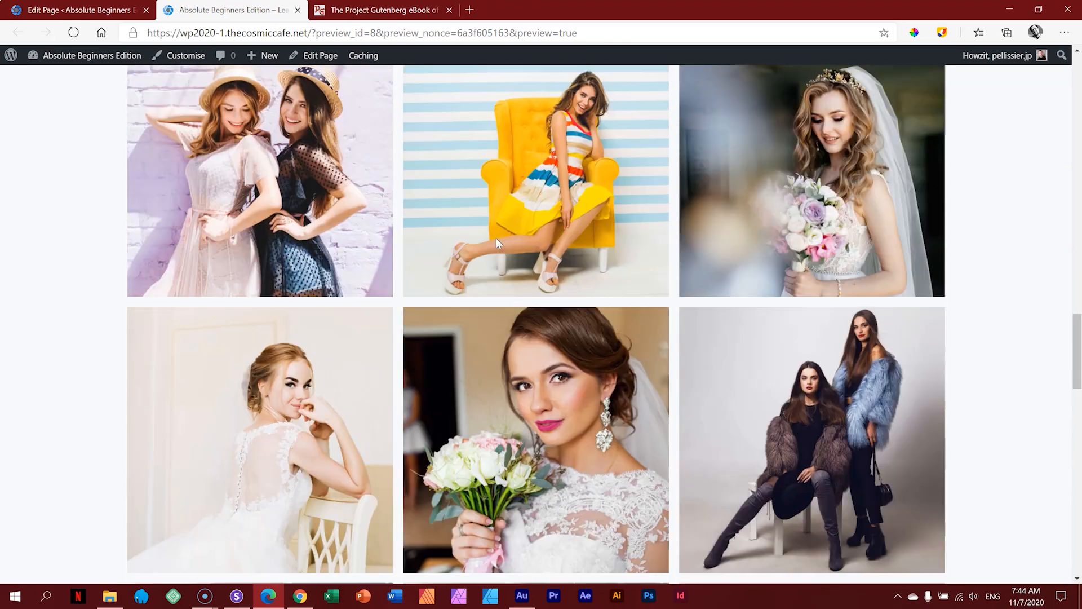
scroll(496, 238, "up", 2)
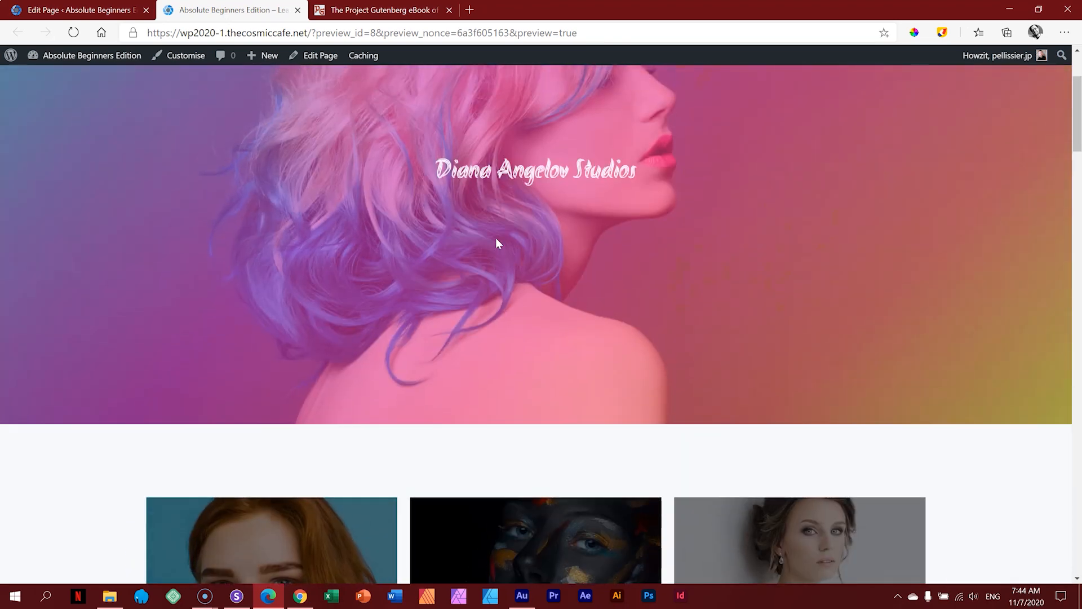
scroll(496, 238, "down", 11)
scroll(496, 239, "up", 4)
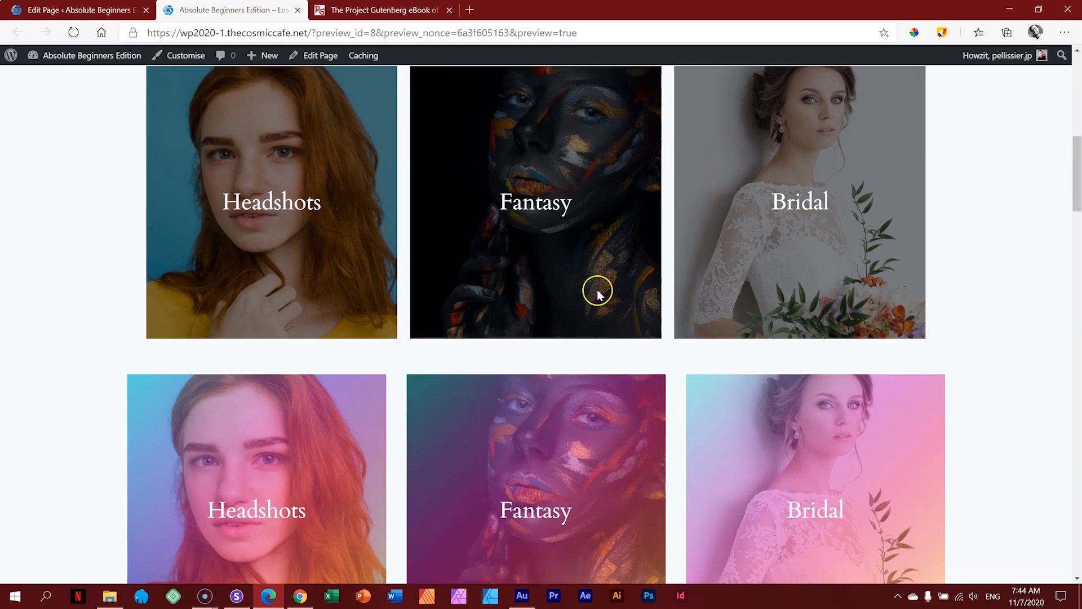
scroll(719, 300, "up", 8)
scroll(720, 298, "up", 1)
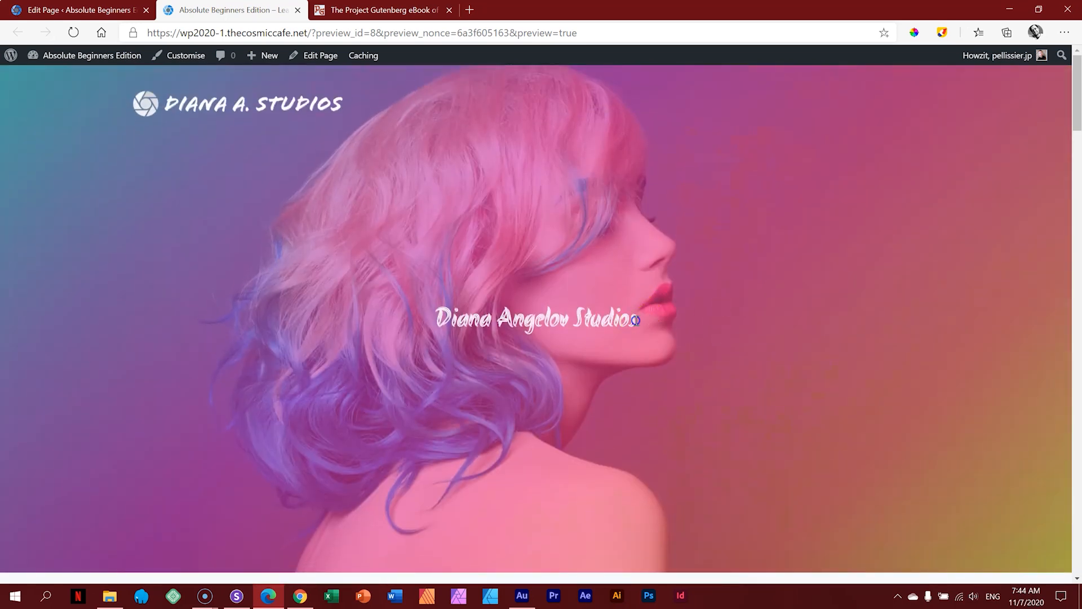
left_click_drag(635, 319, 459, 321)
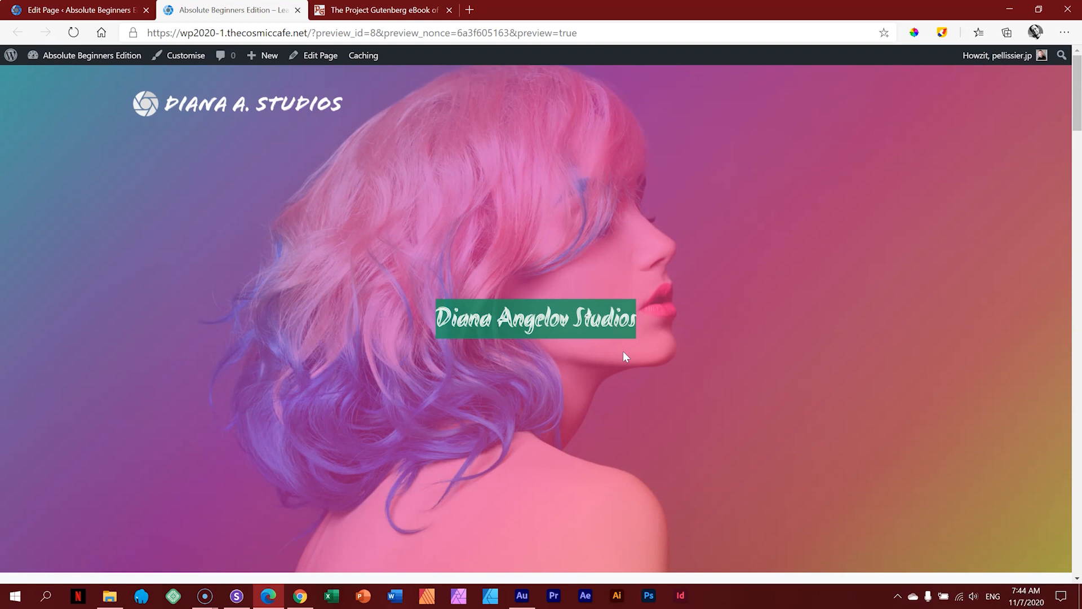
Step: Scroll the desktop-width preview down to the testimonials and back up to the top
scroll(624, 356, "down", 10)
scroll(984, 341, "down", 15)
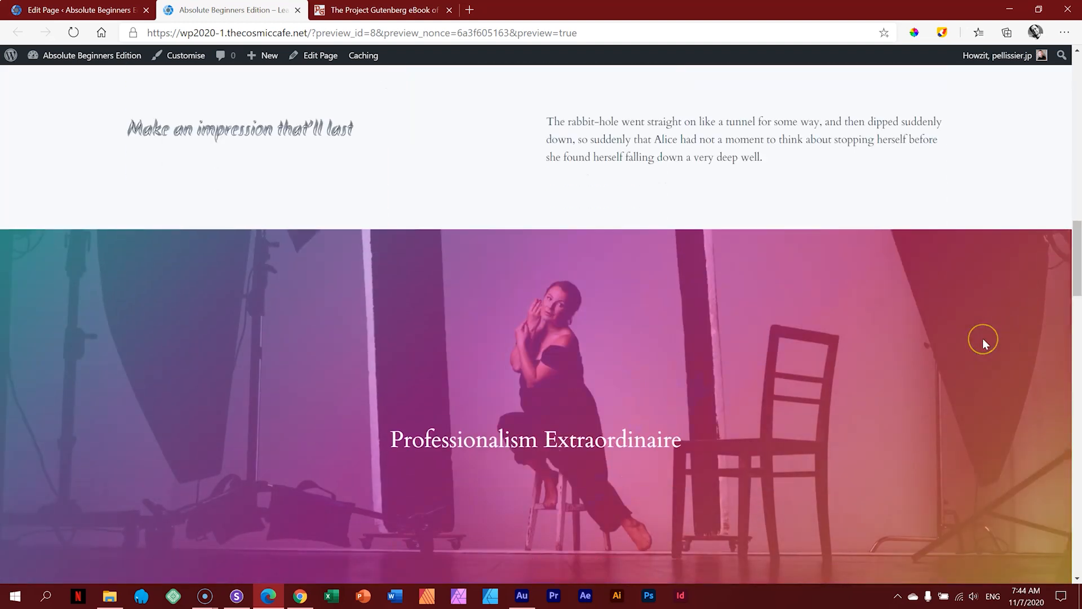
scroll(986, 344, "down", 10)
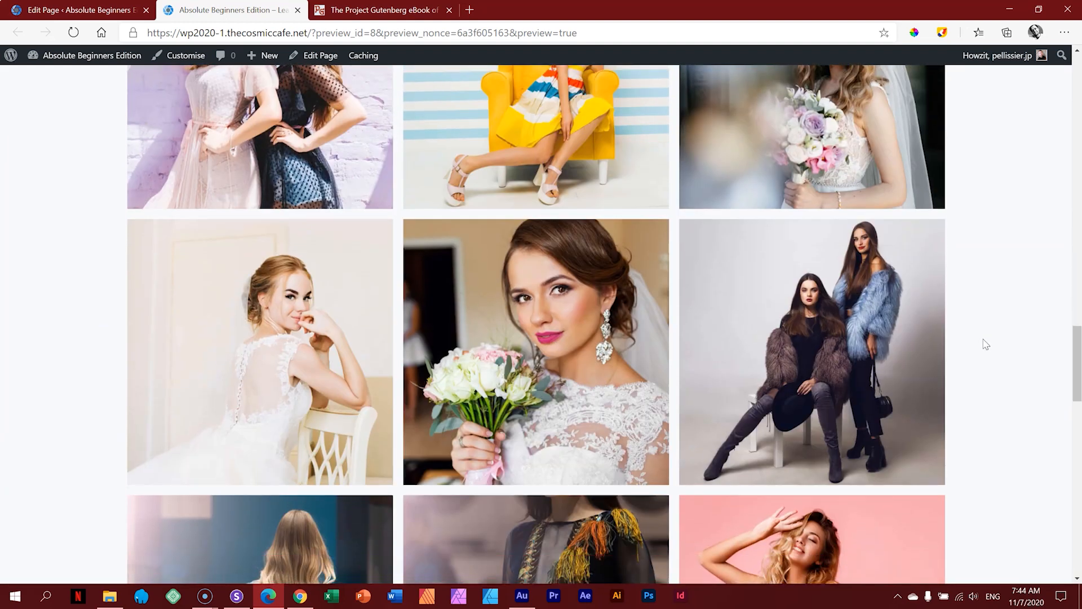
scroll(985, 344, "down", 6)
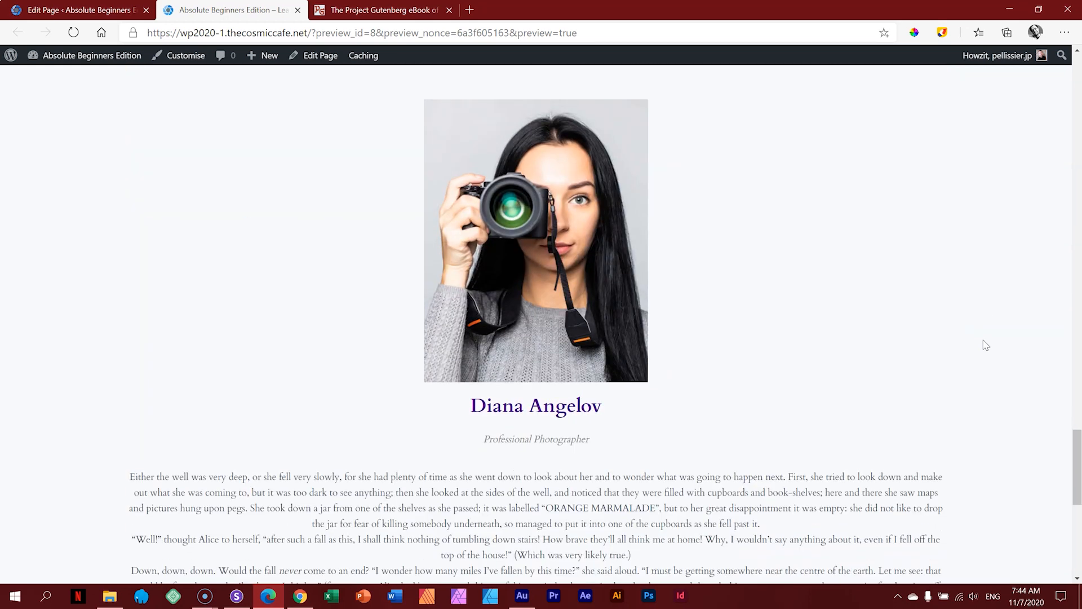
scroll(986, 345, "down", 2)
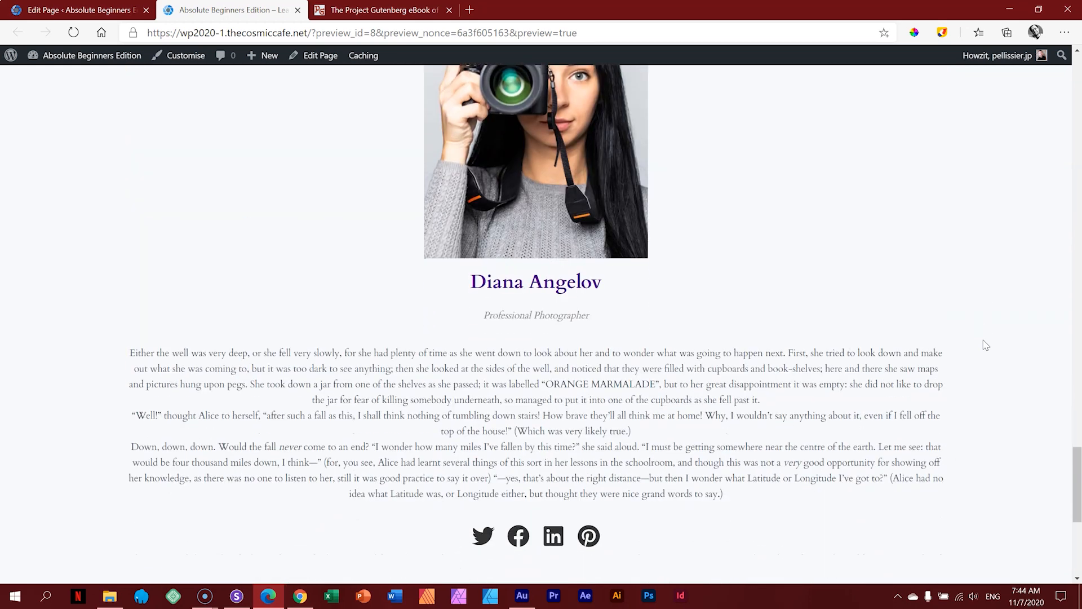
scroll(986, 344, "down", 6)
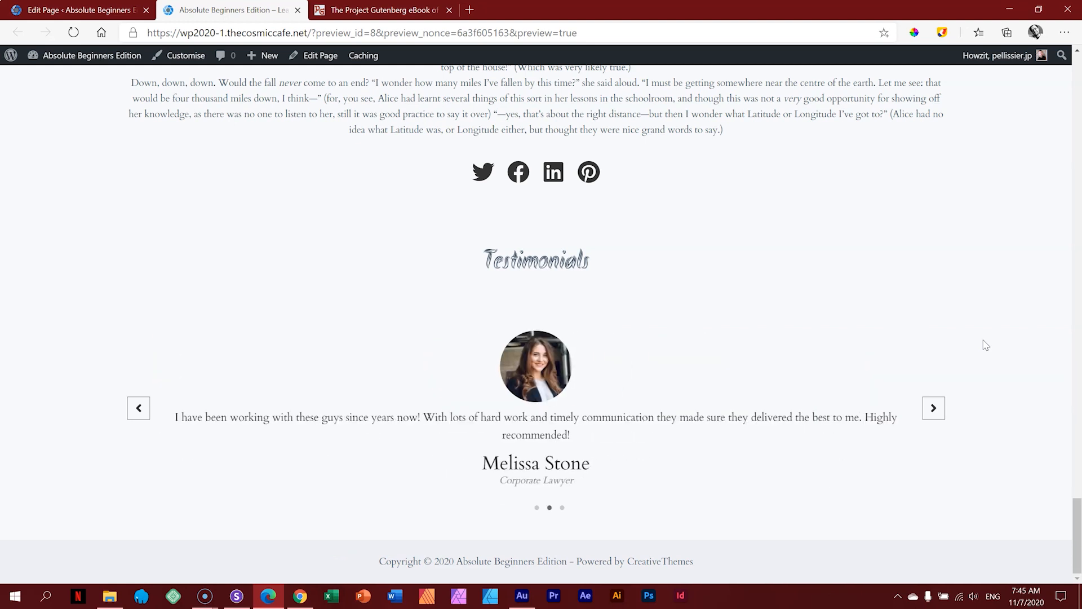
left_click_drag(1075, 496, 1078, 475)
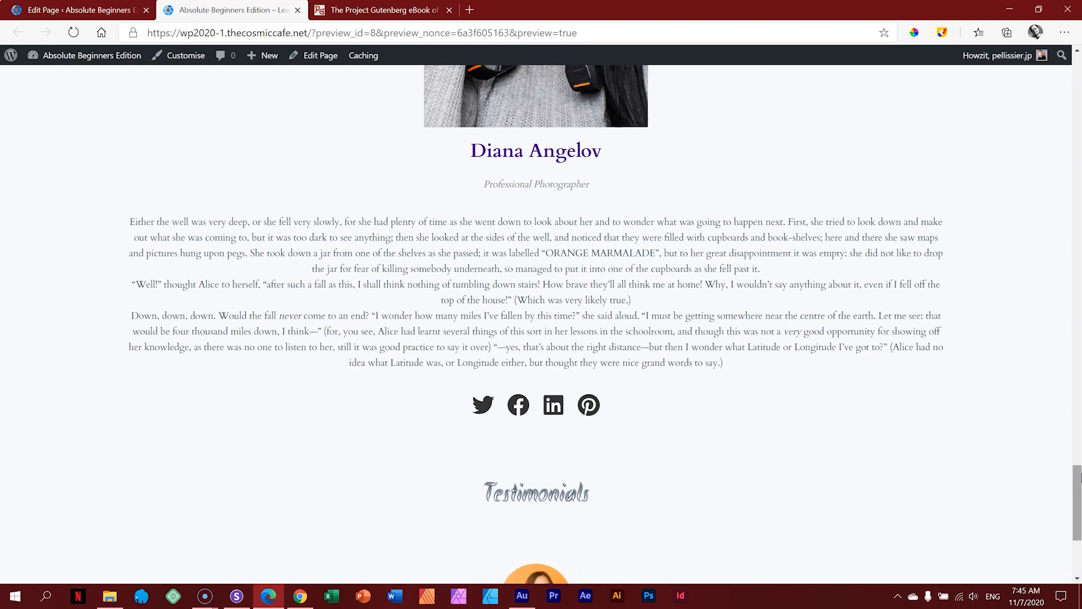
left_click_drag(1078, 476, 1076, 59)
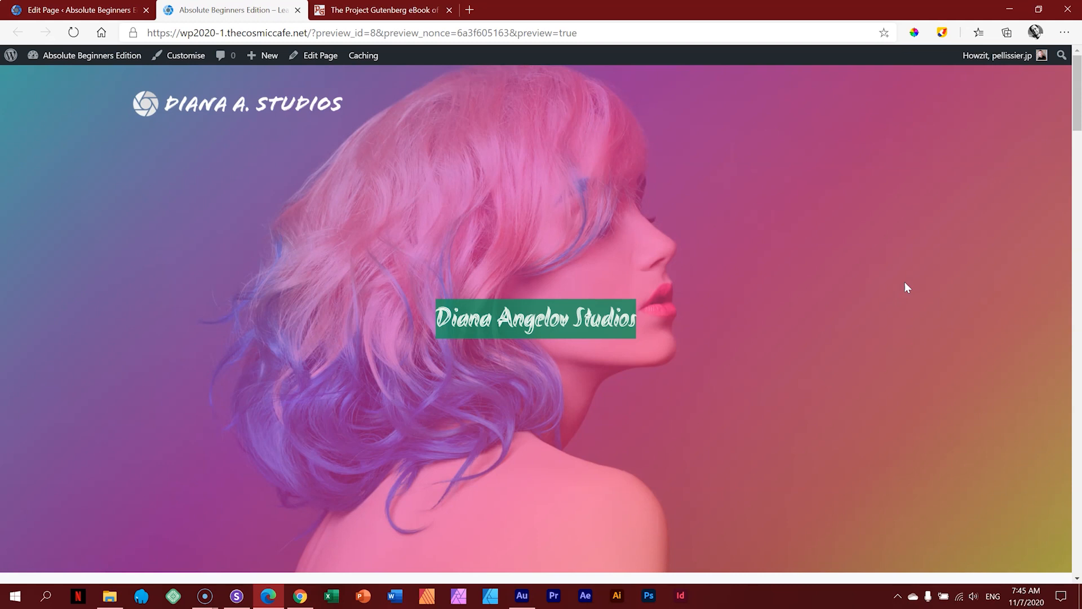